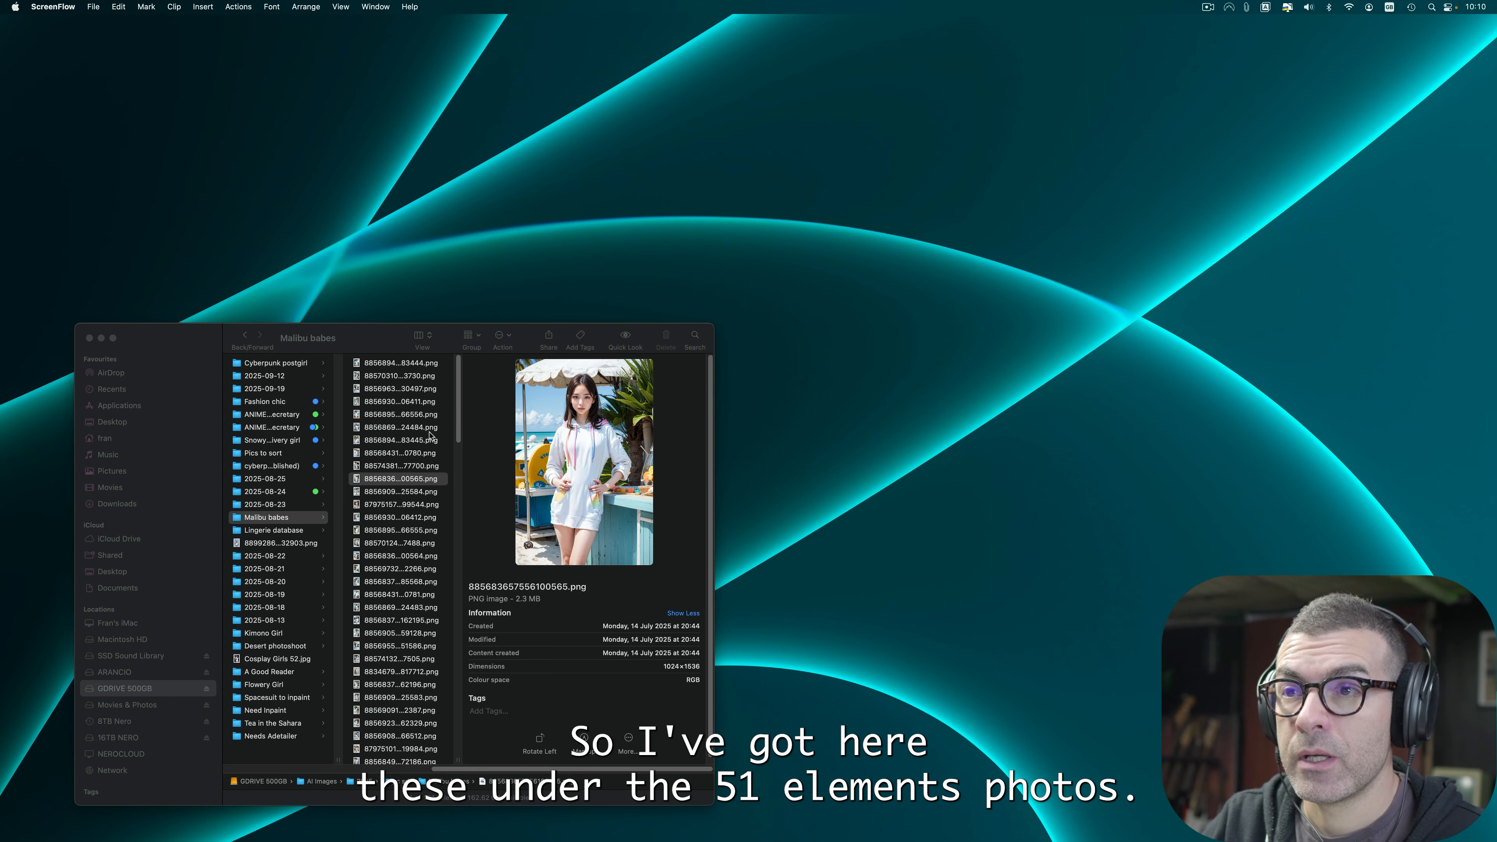
Step: Select the first image in the Malibu babes folder and open it in Quick Look preview
left_click_drag(387, 334, 381, 332)
left_click(393, 361)
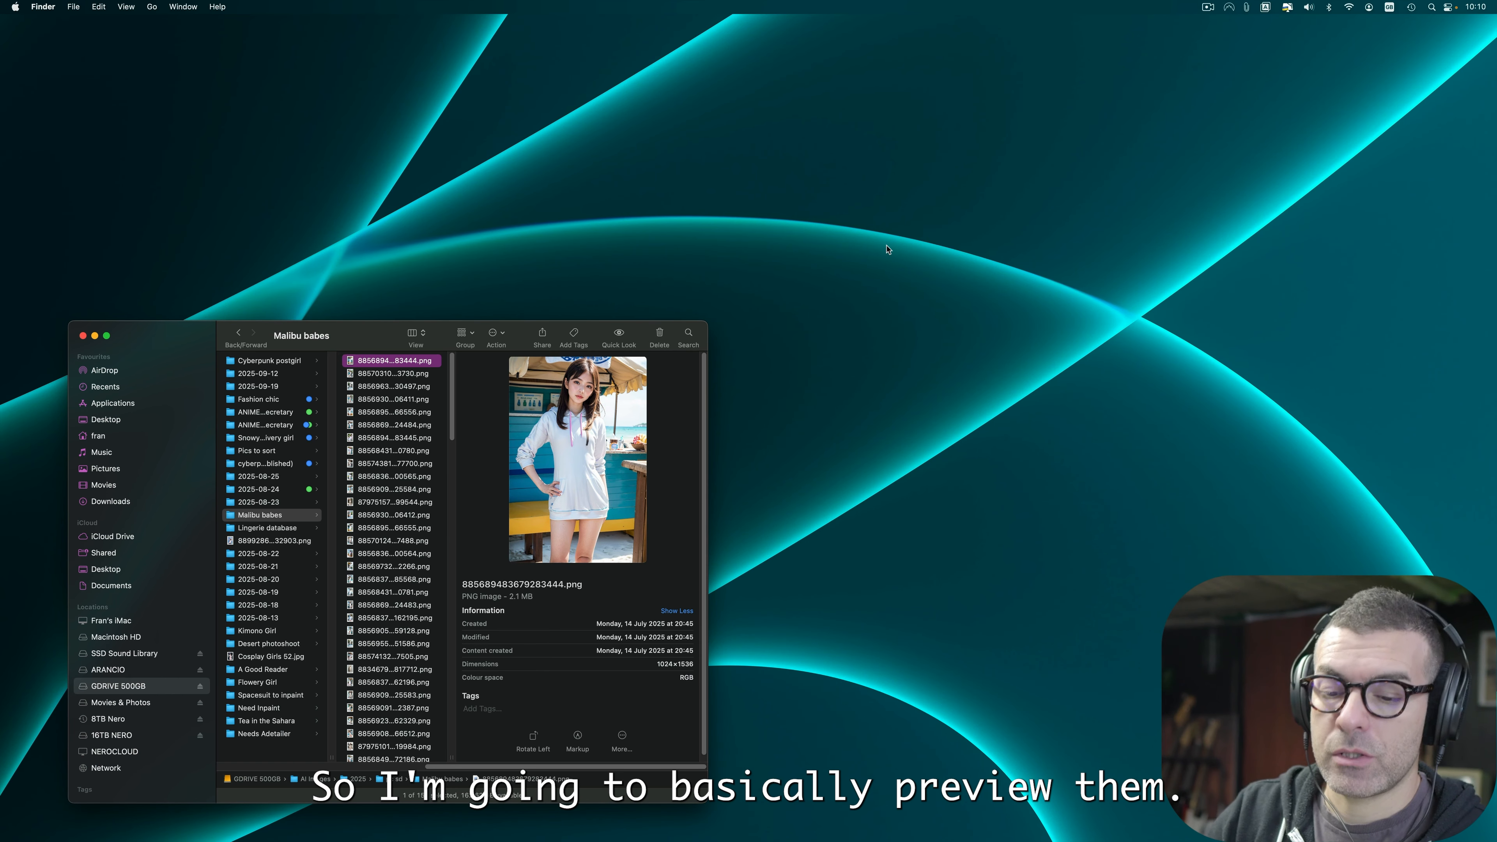
key("space")
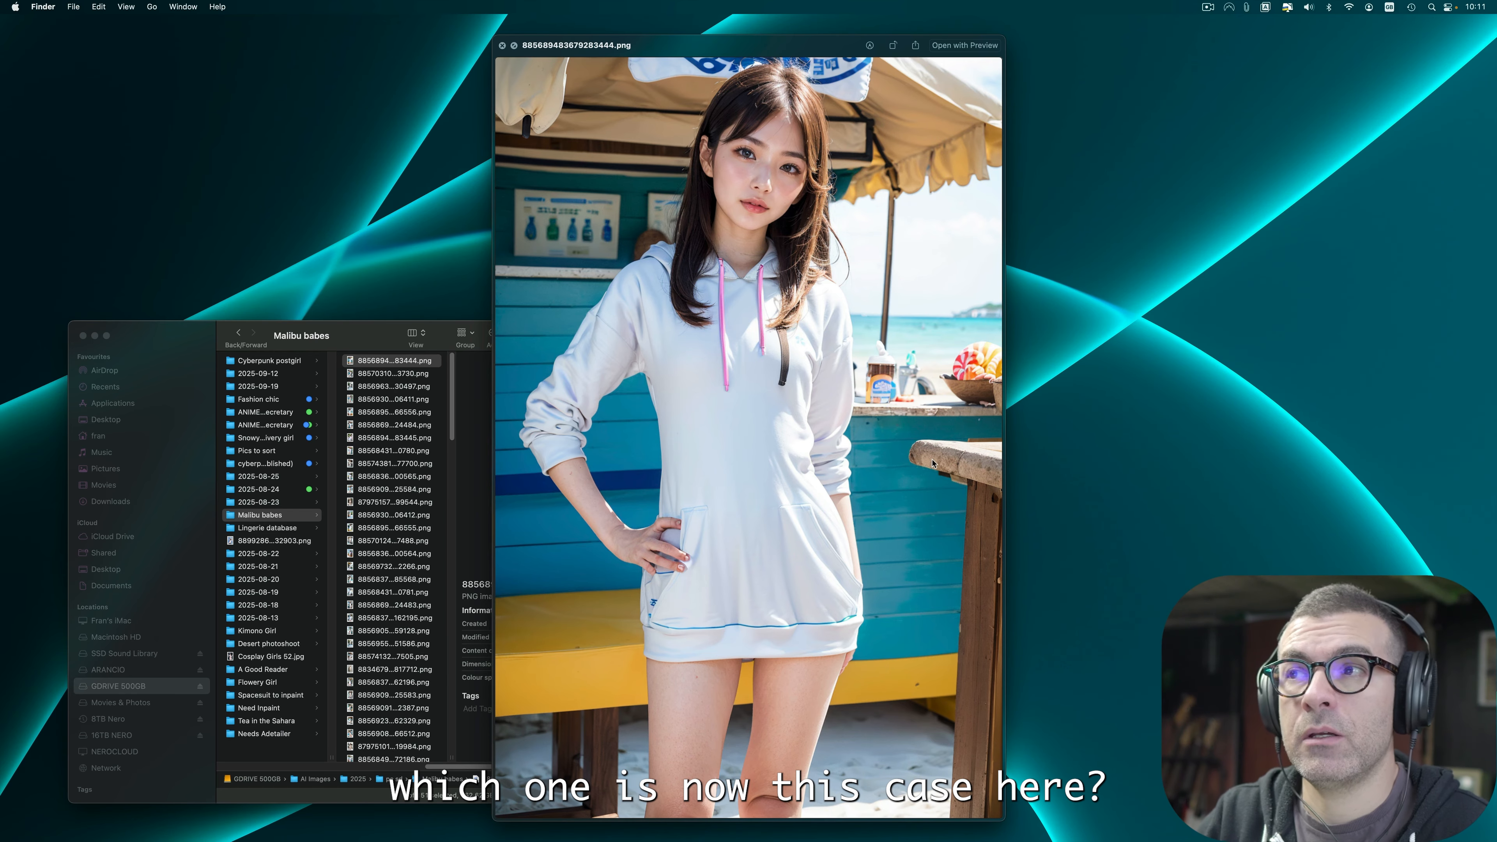
Step: Step through the images one by one in the preview, checking each for flaws in hands and details
key("Down")
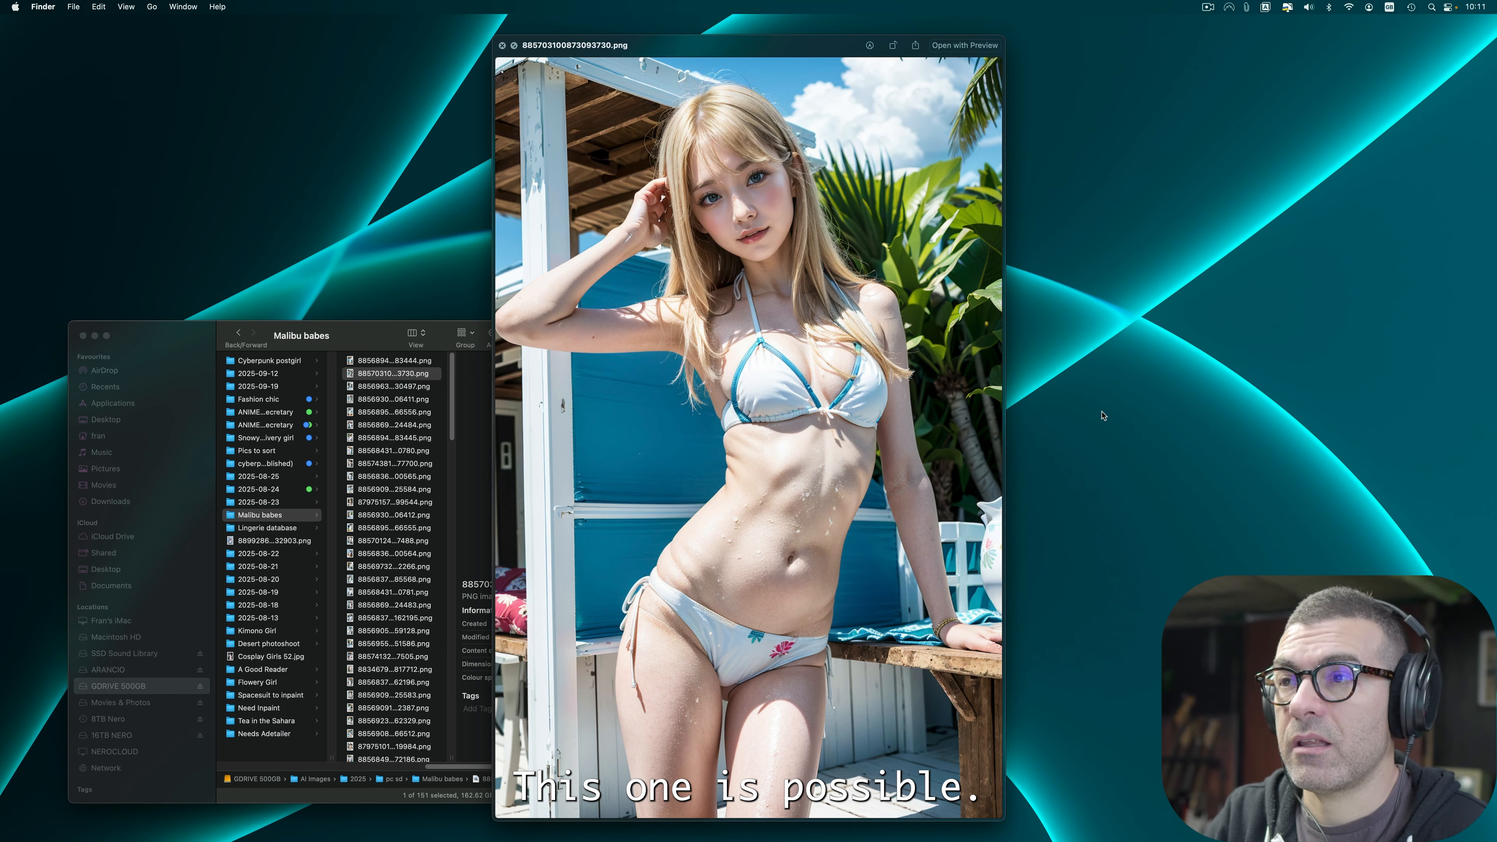
key("Up")
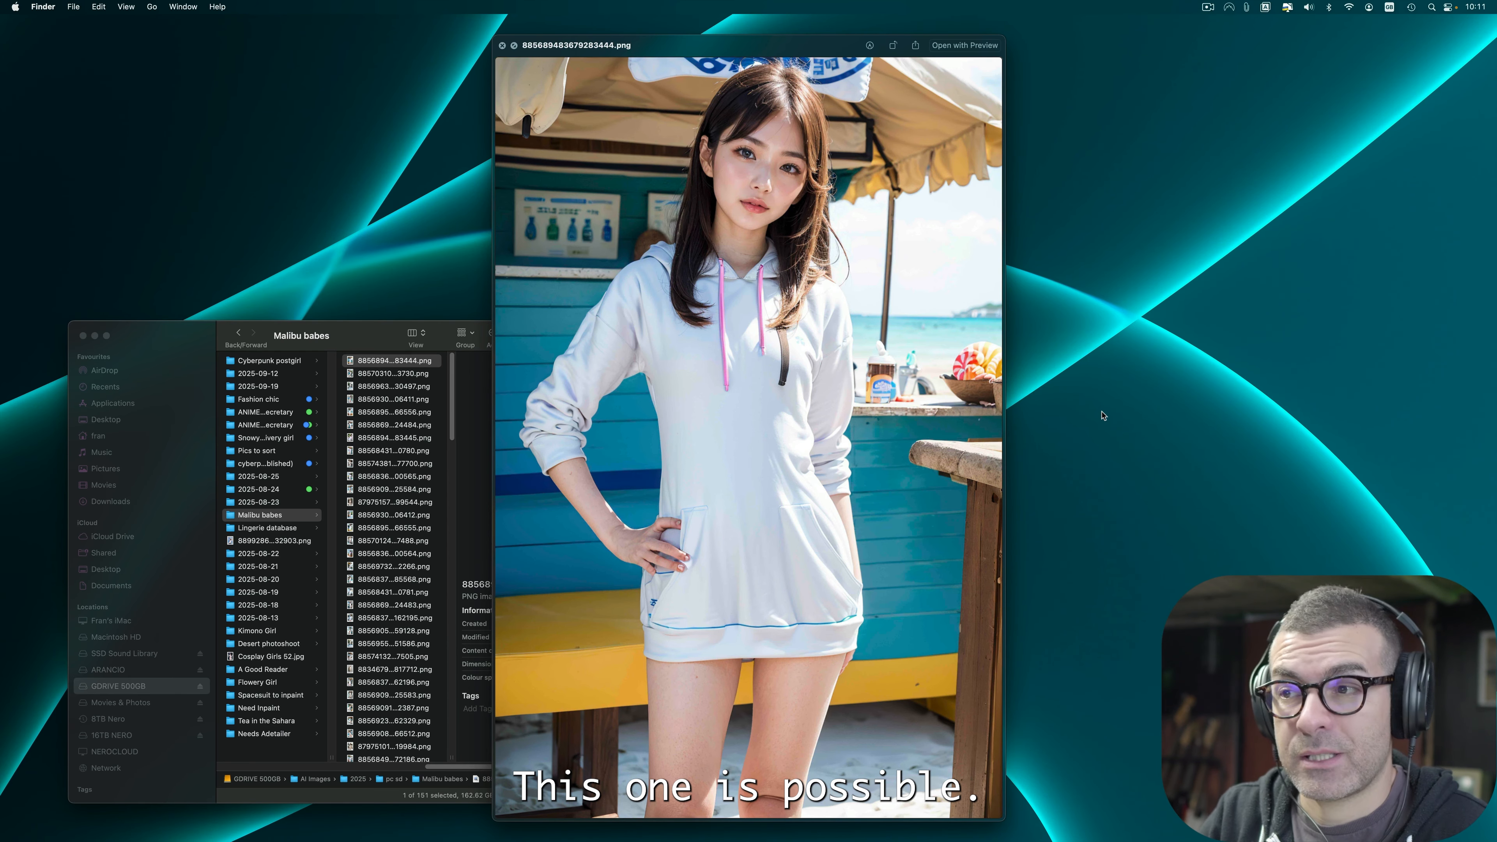
key("Down")
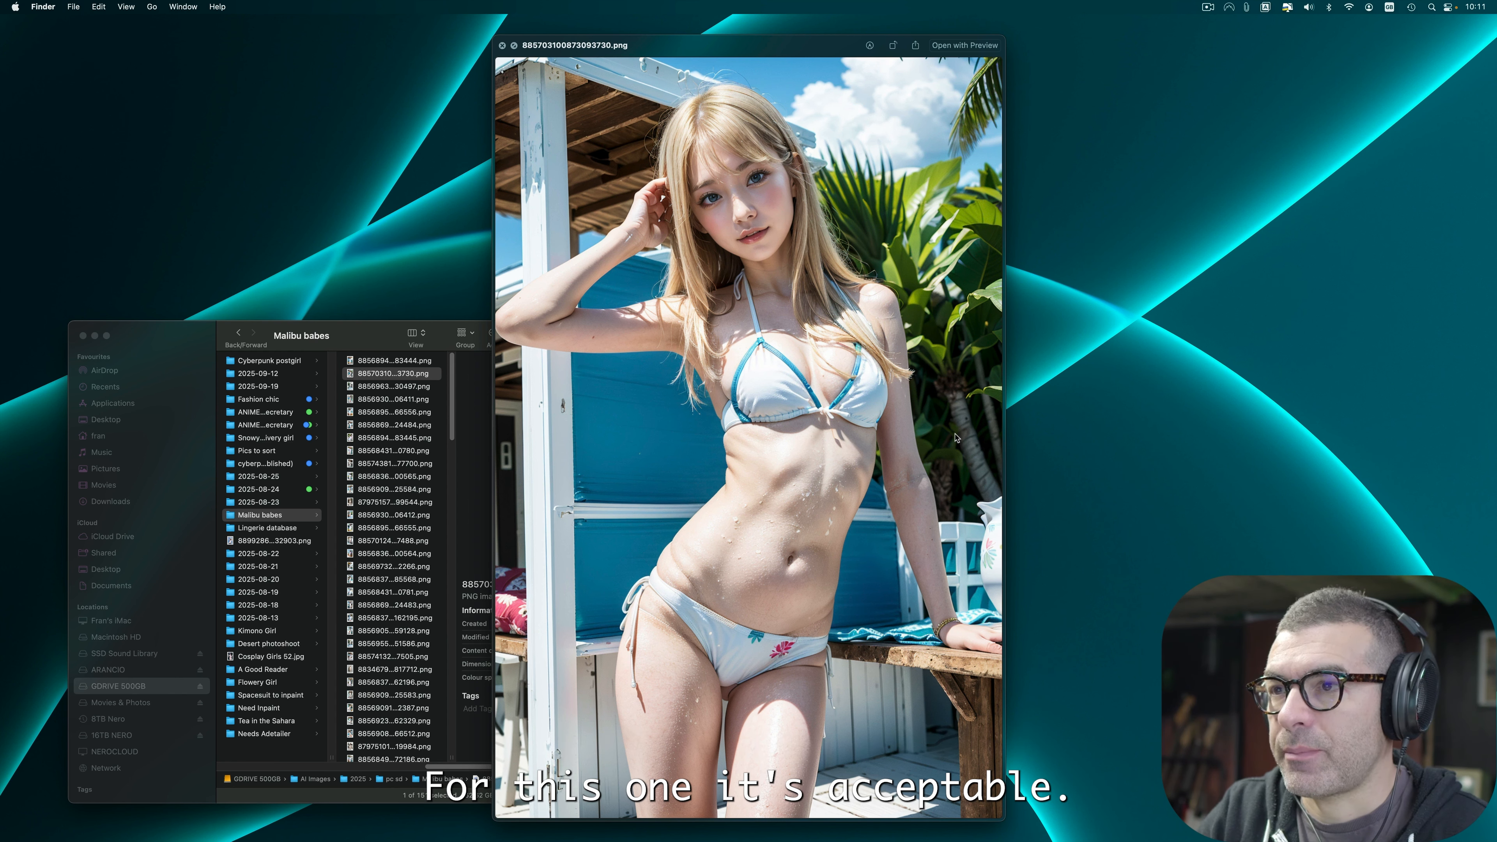
key("Down")
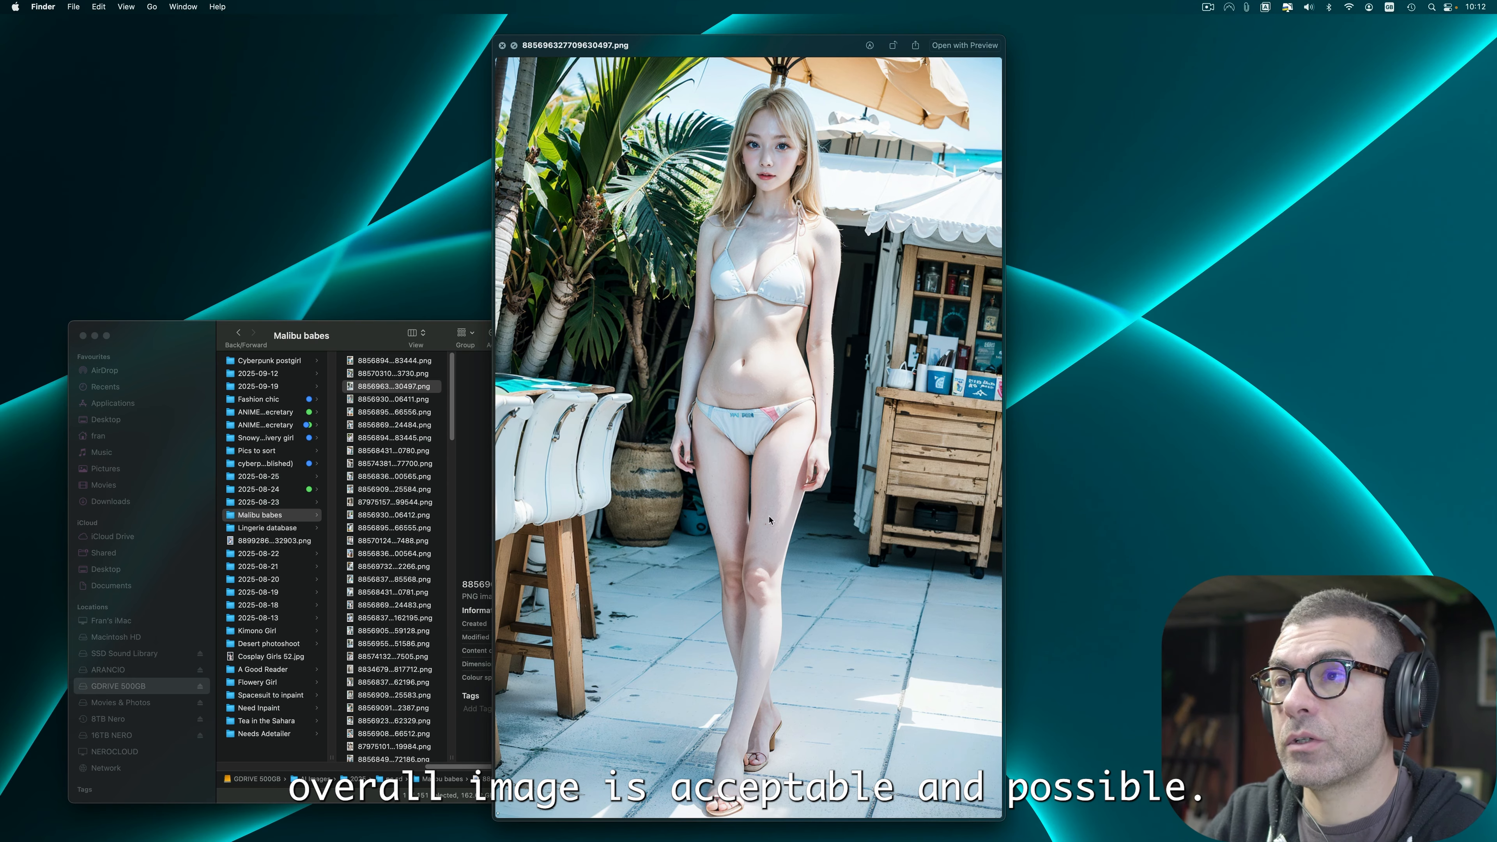
key("Down")
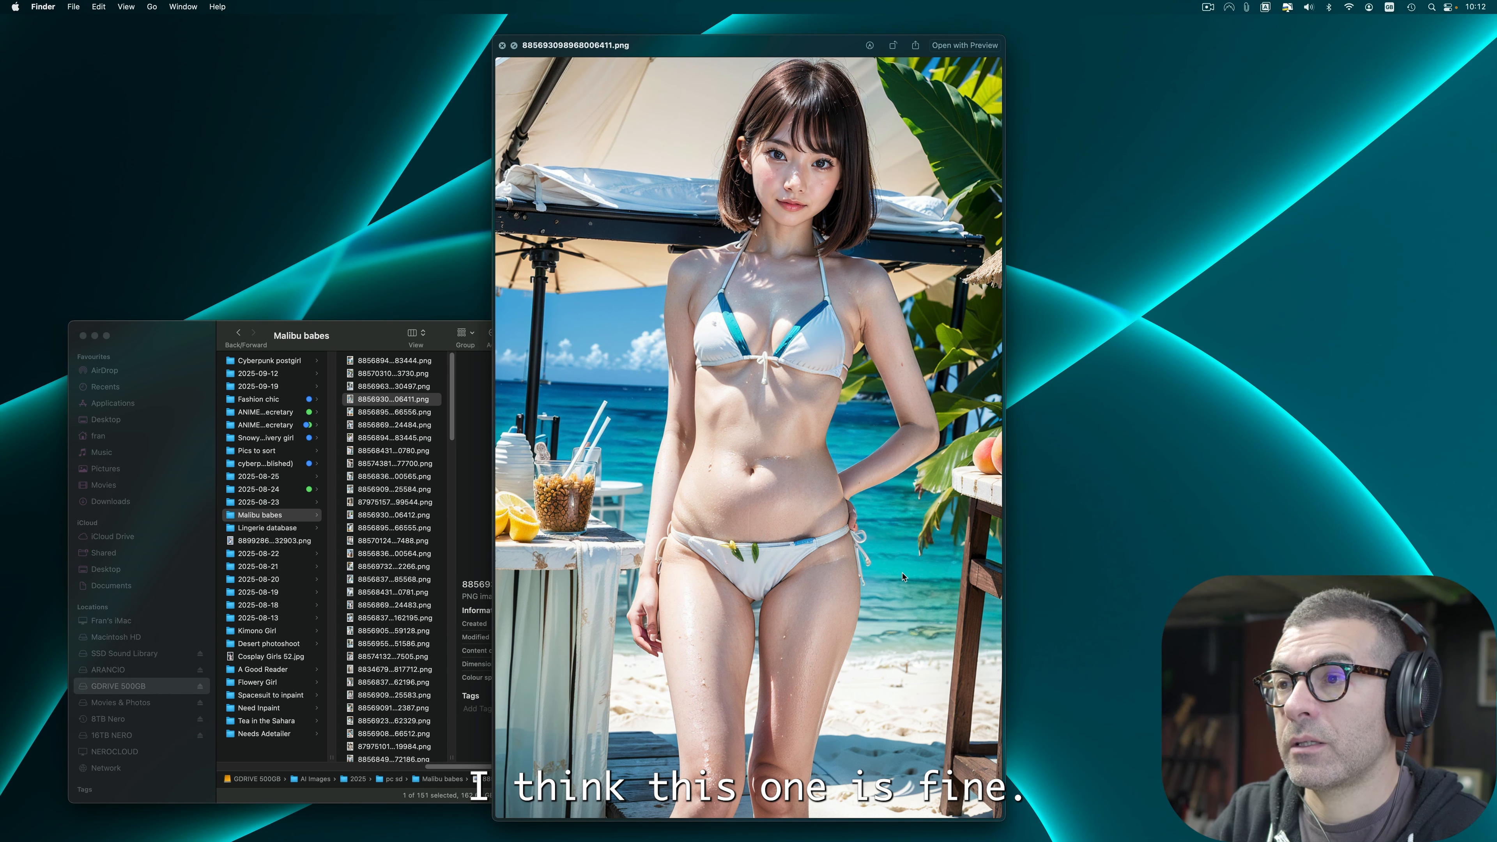
key("Down")
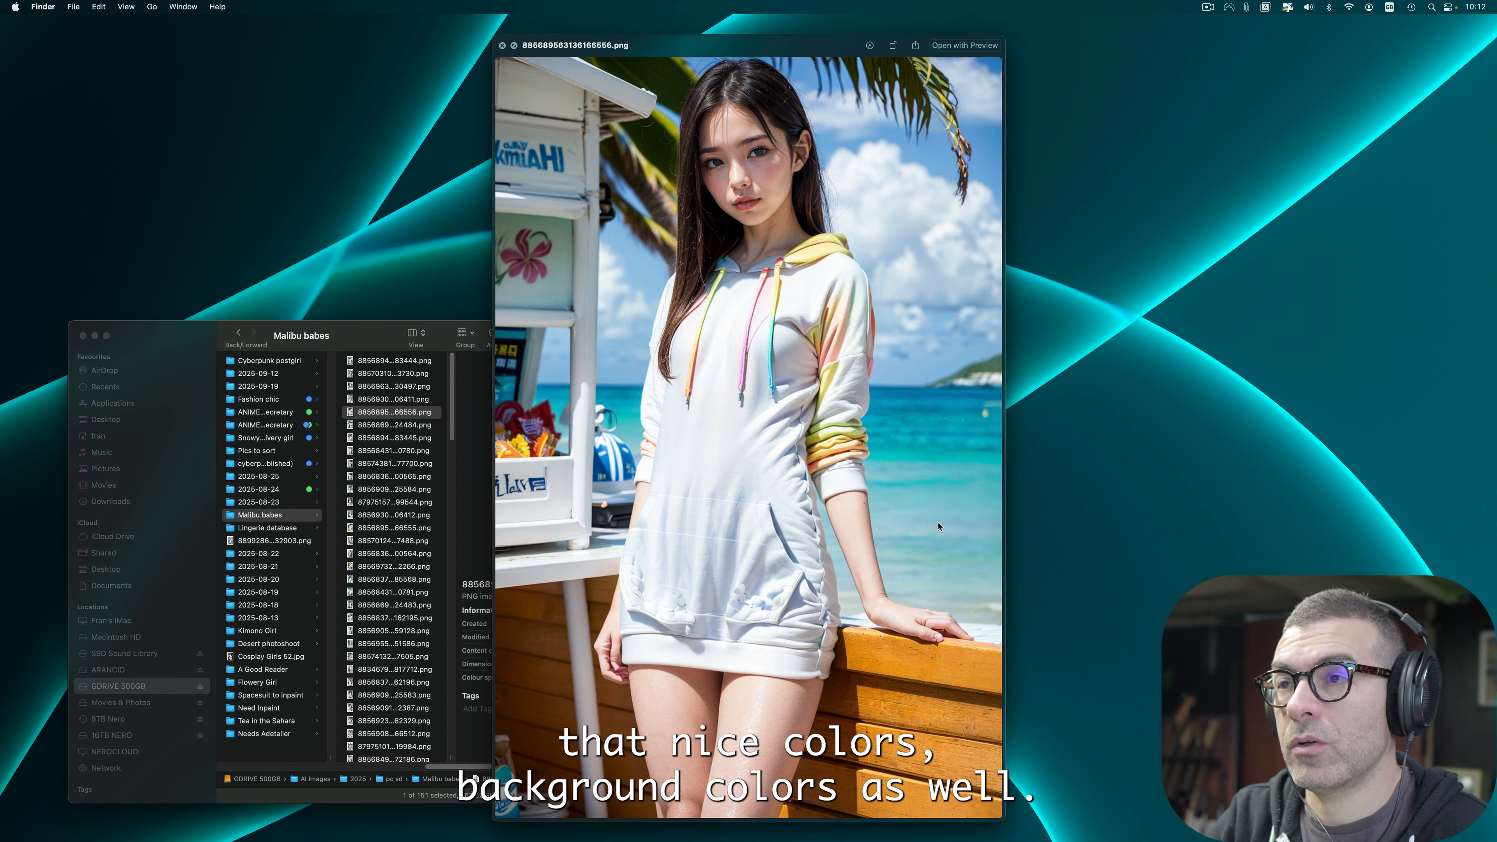
key("Down")
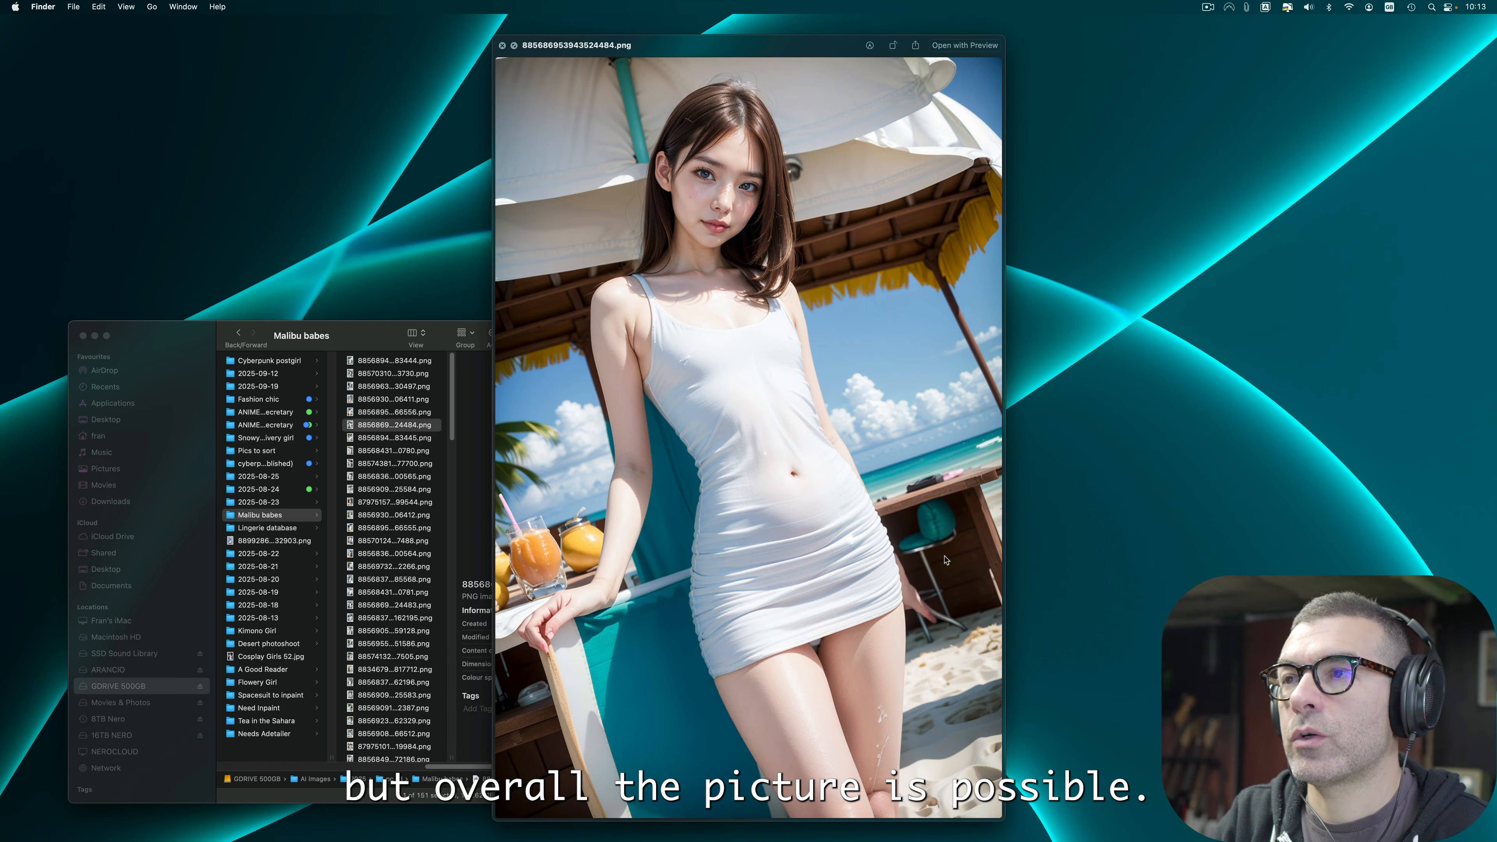
key("Down")
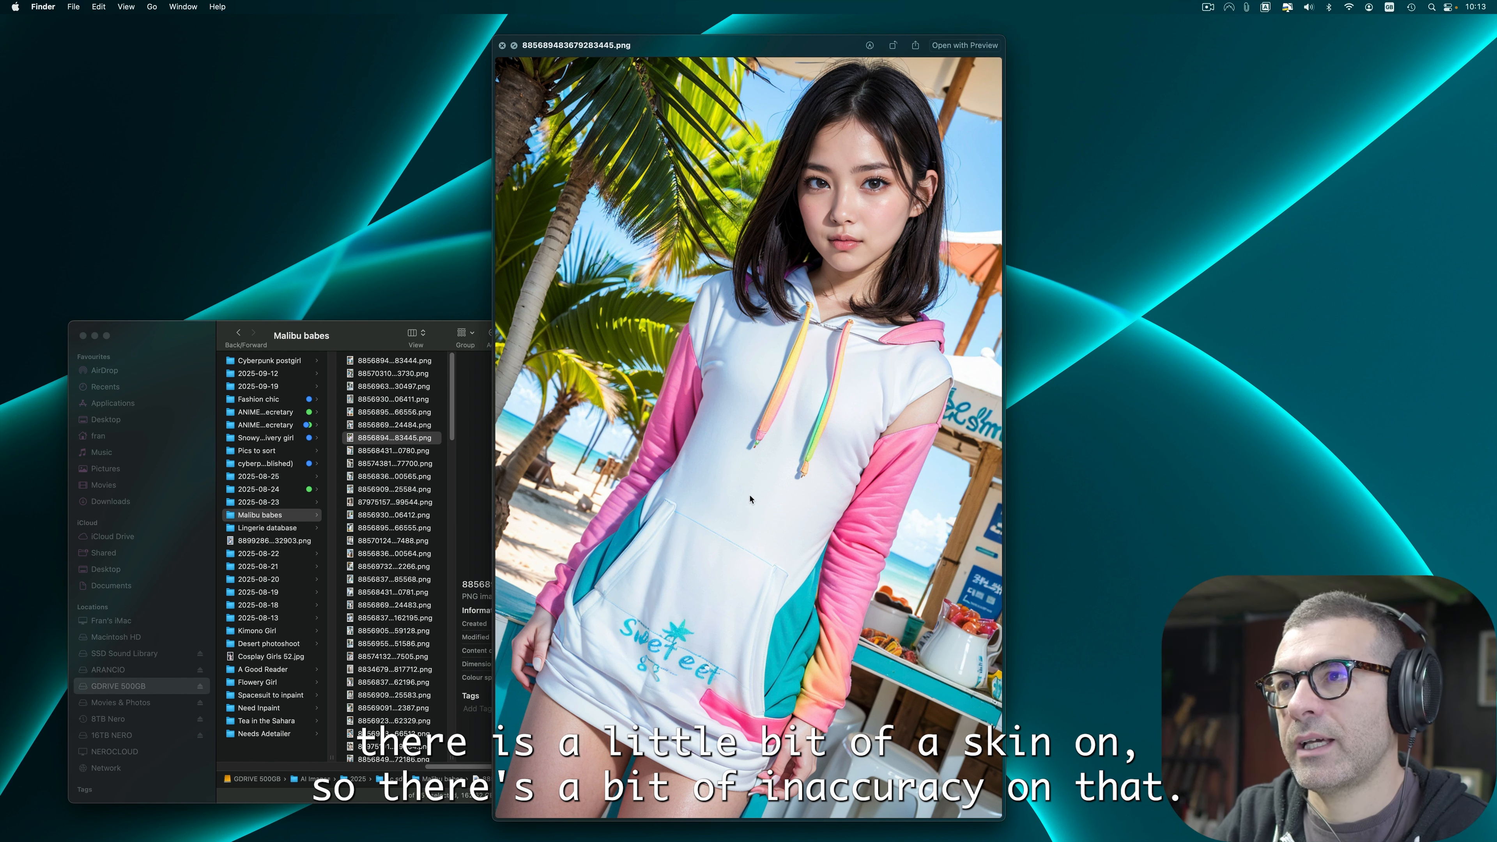
key("Down")
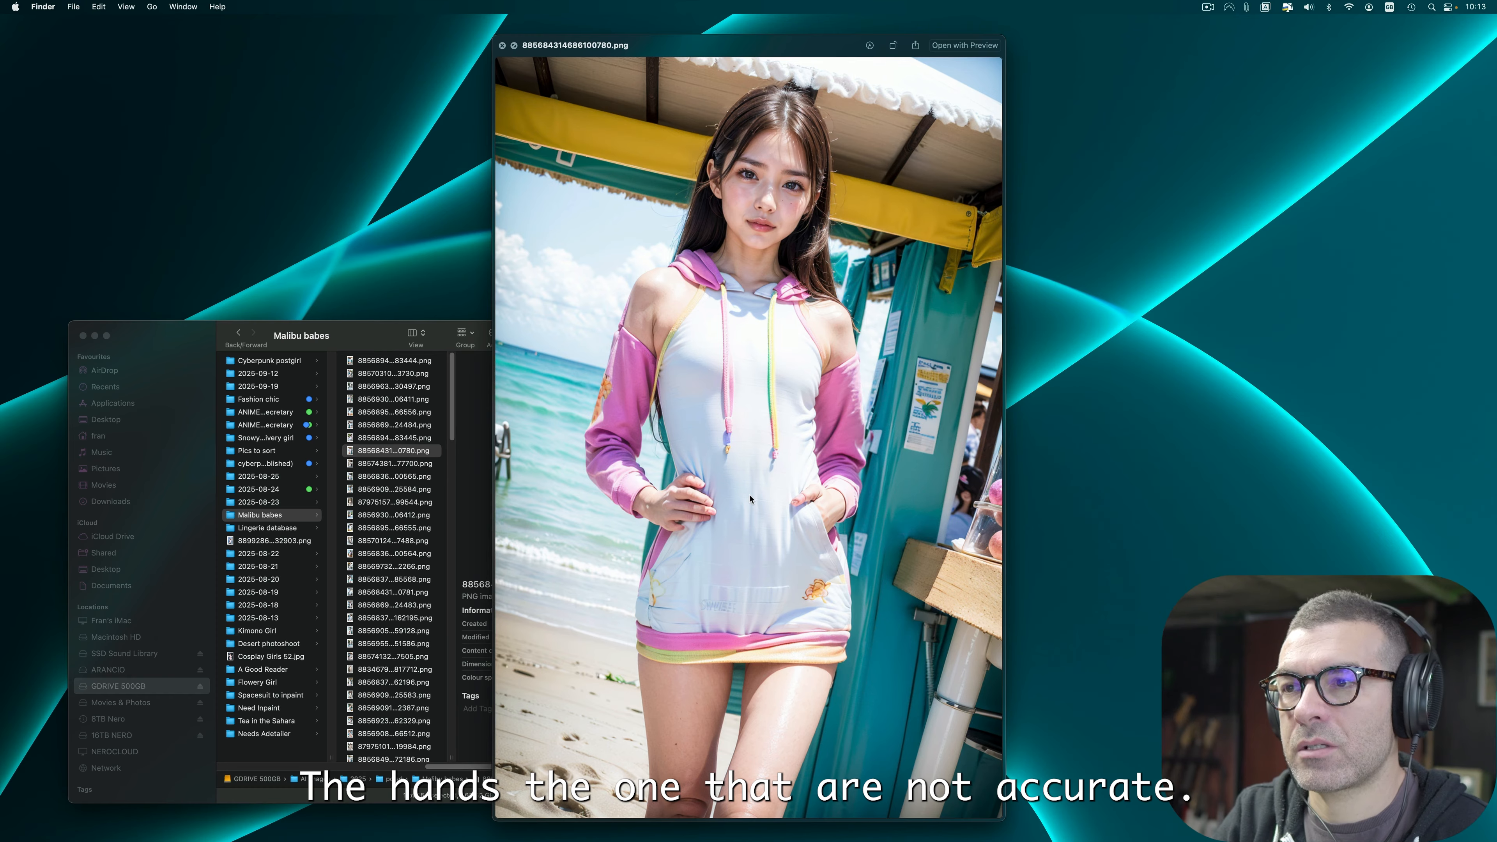
key("Down")
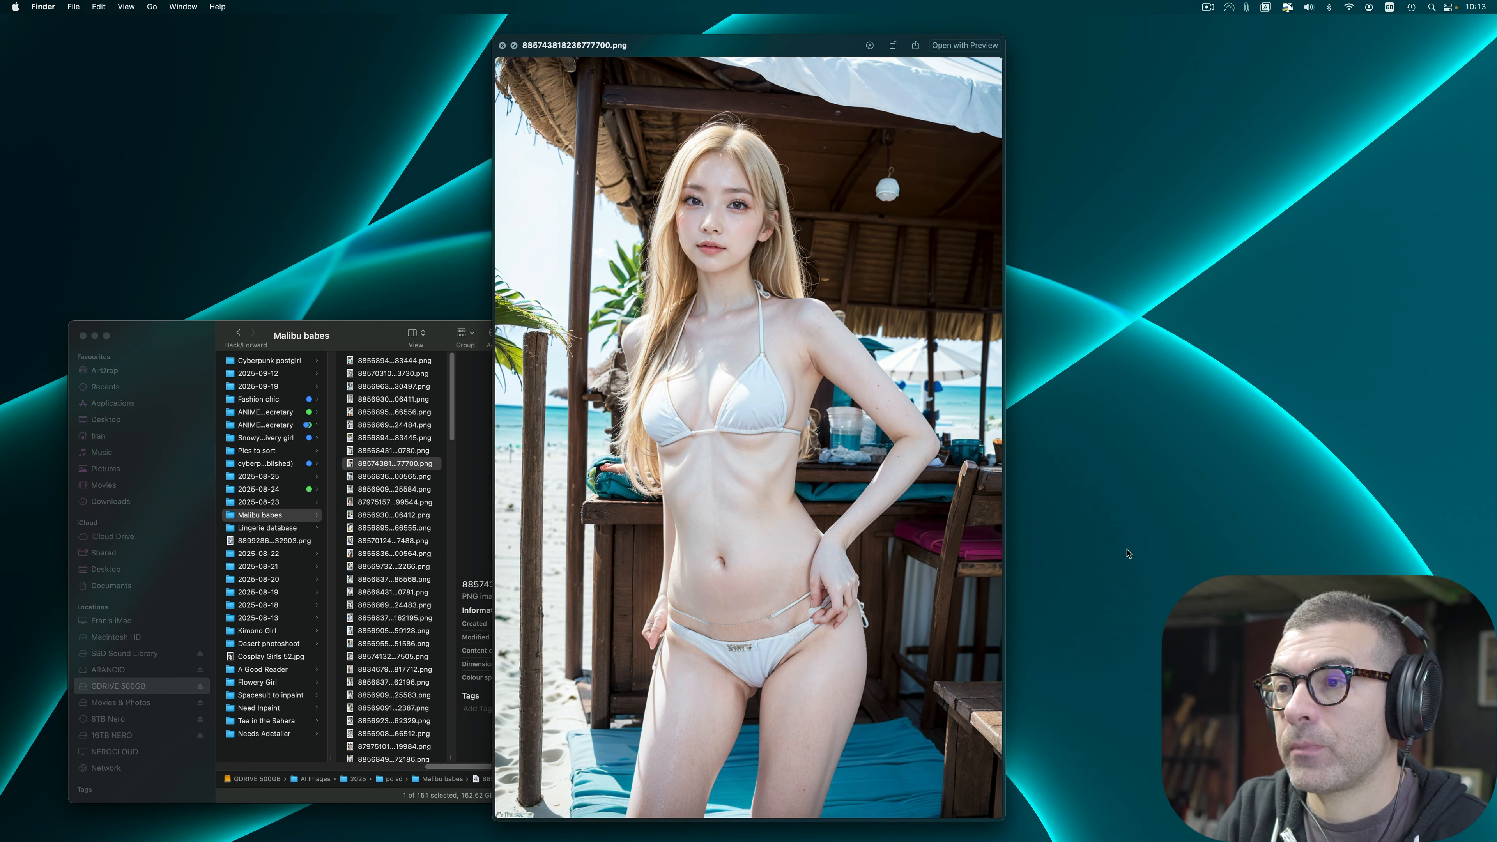
key("Down")
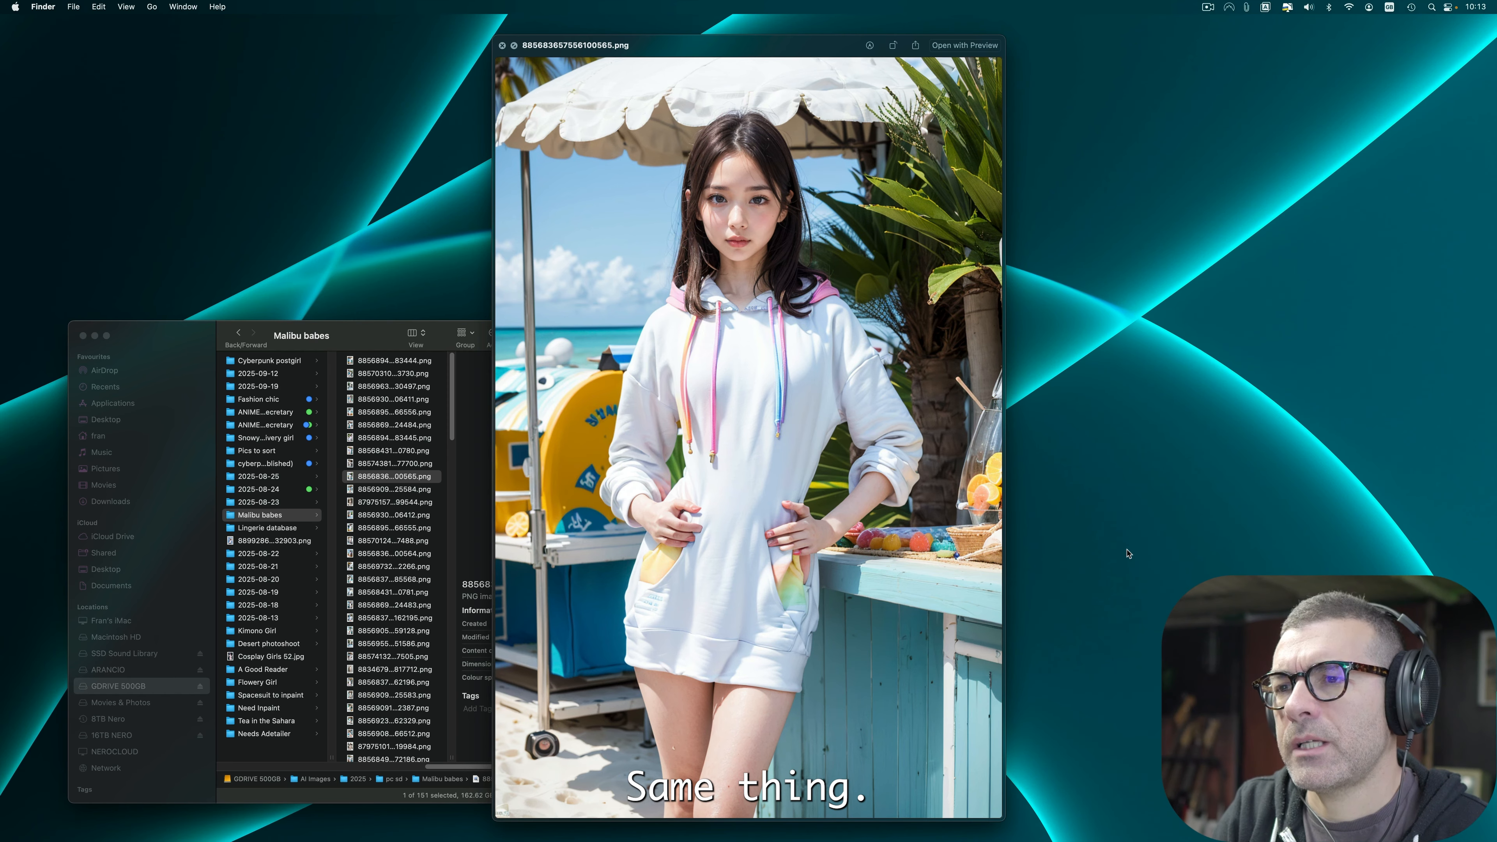
key("Down")
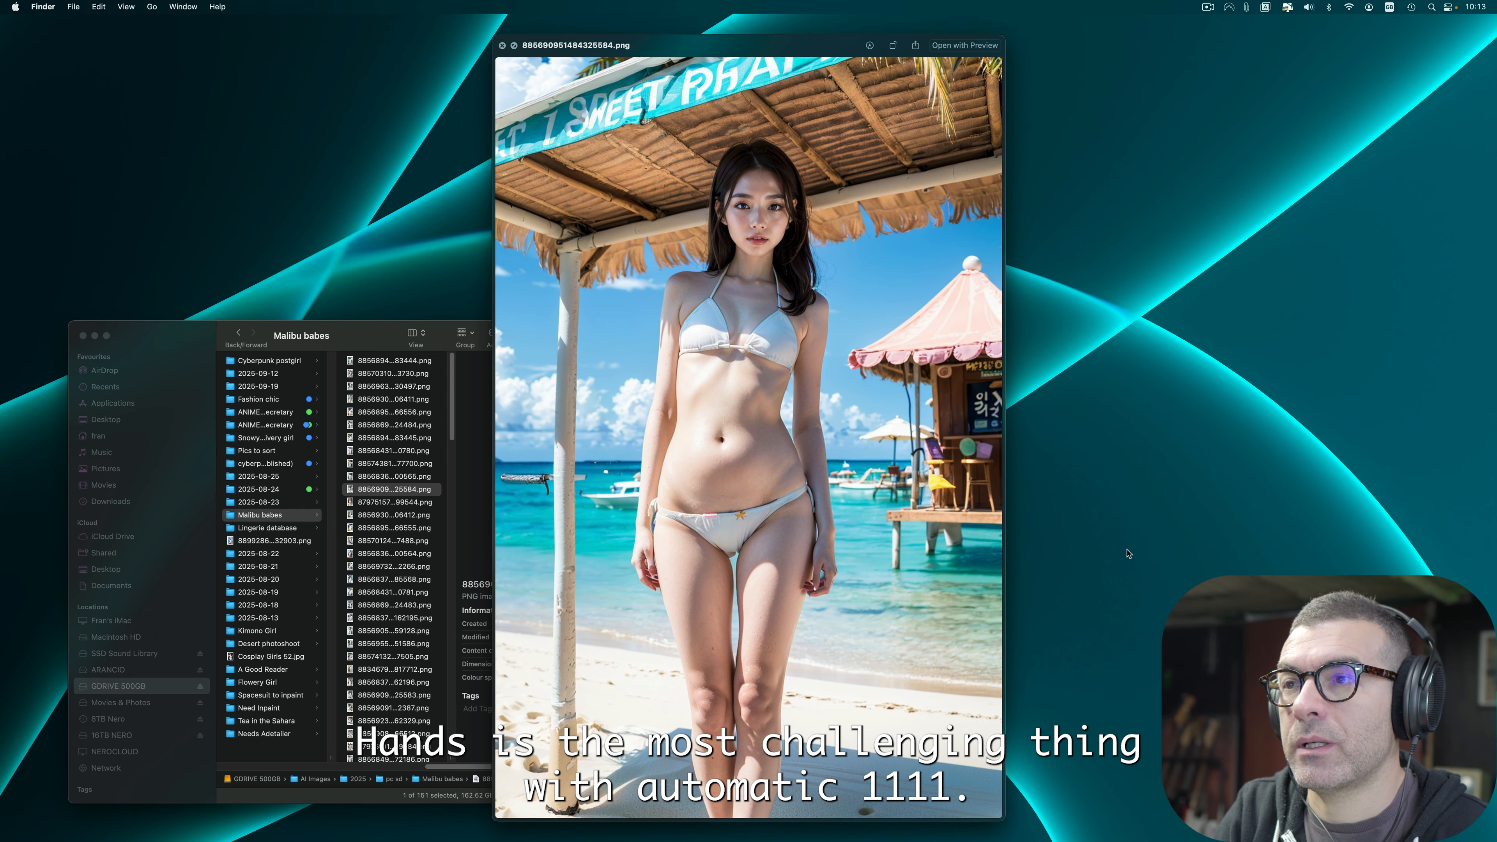
Step: Advance to image 879751574354699544.png and move it to the Trash
key("Down")
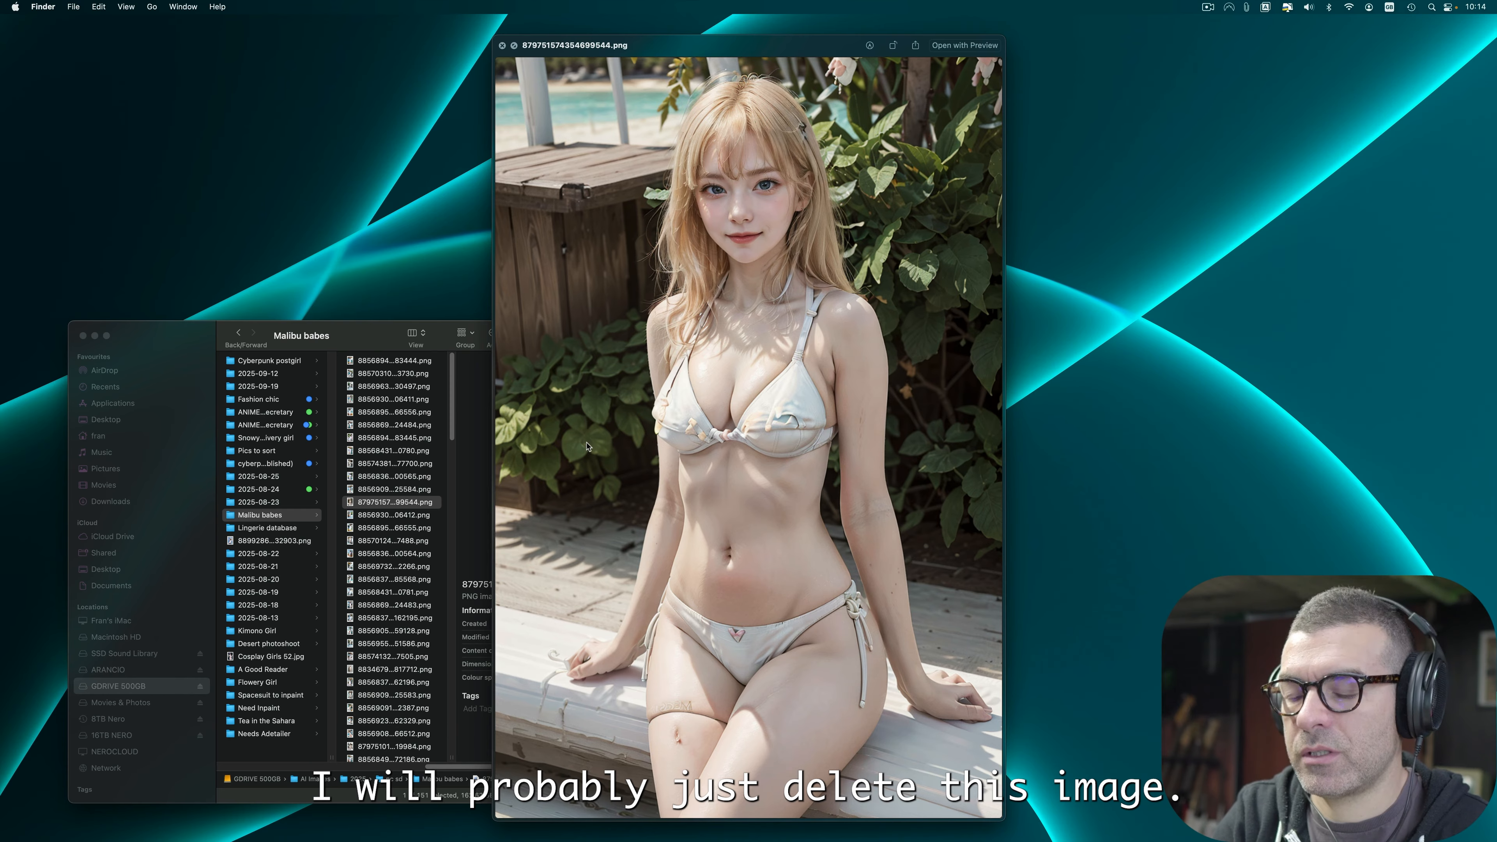
key("super+BackSpace")
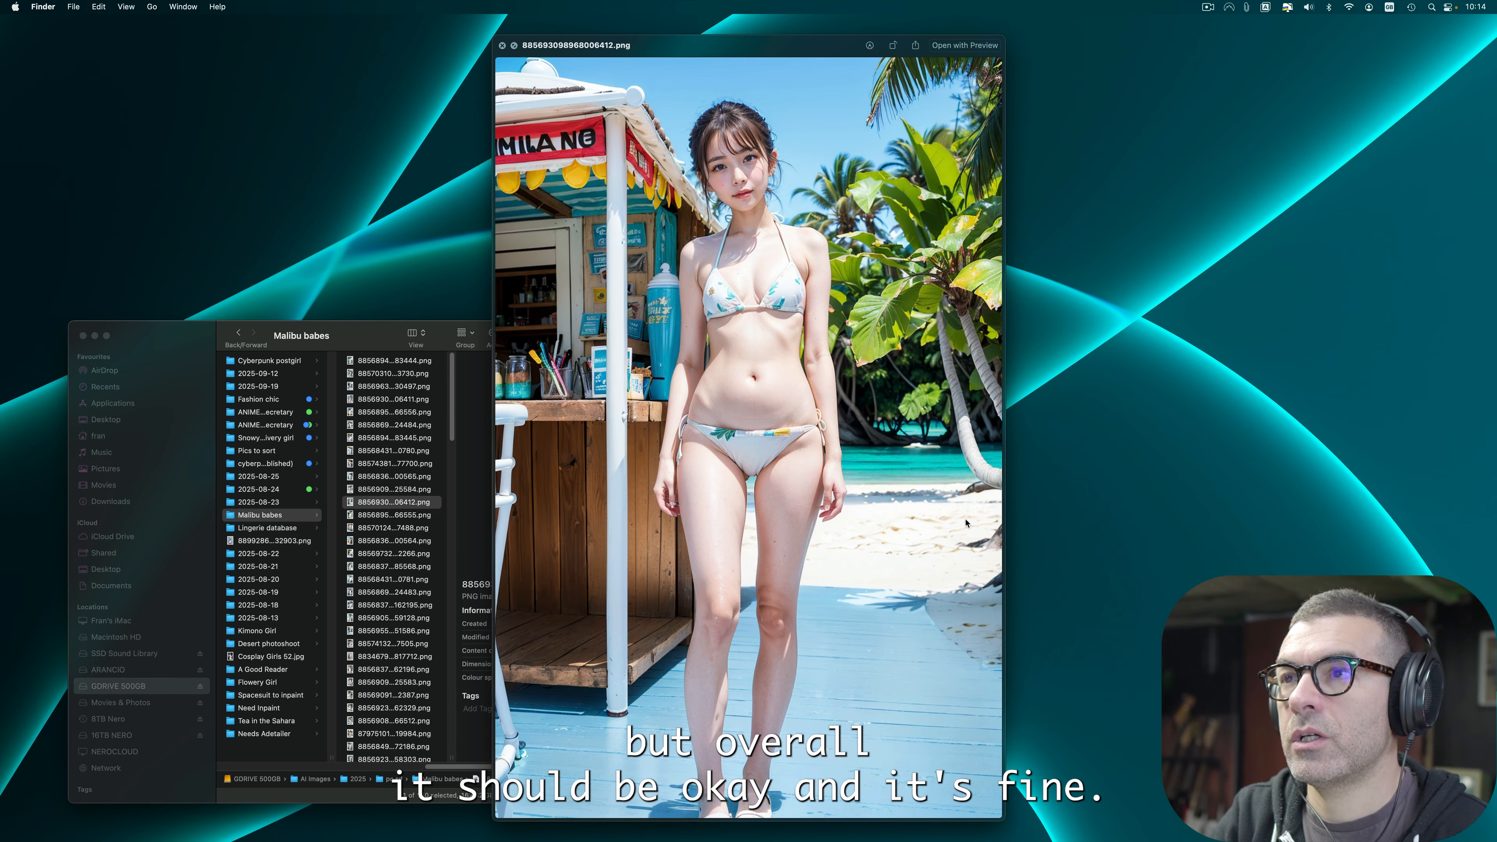
Step: Continue previewing the following images in the folder, examining faces, hands and feet
key("Down")
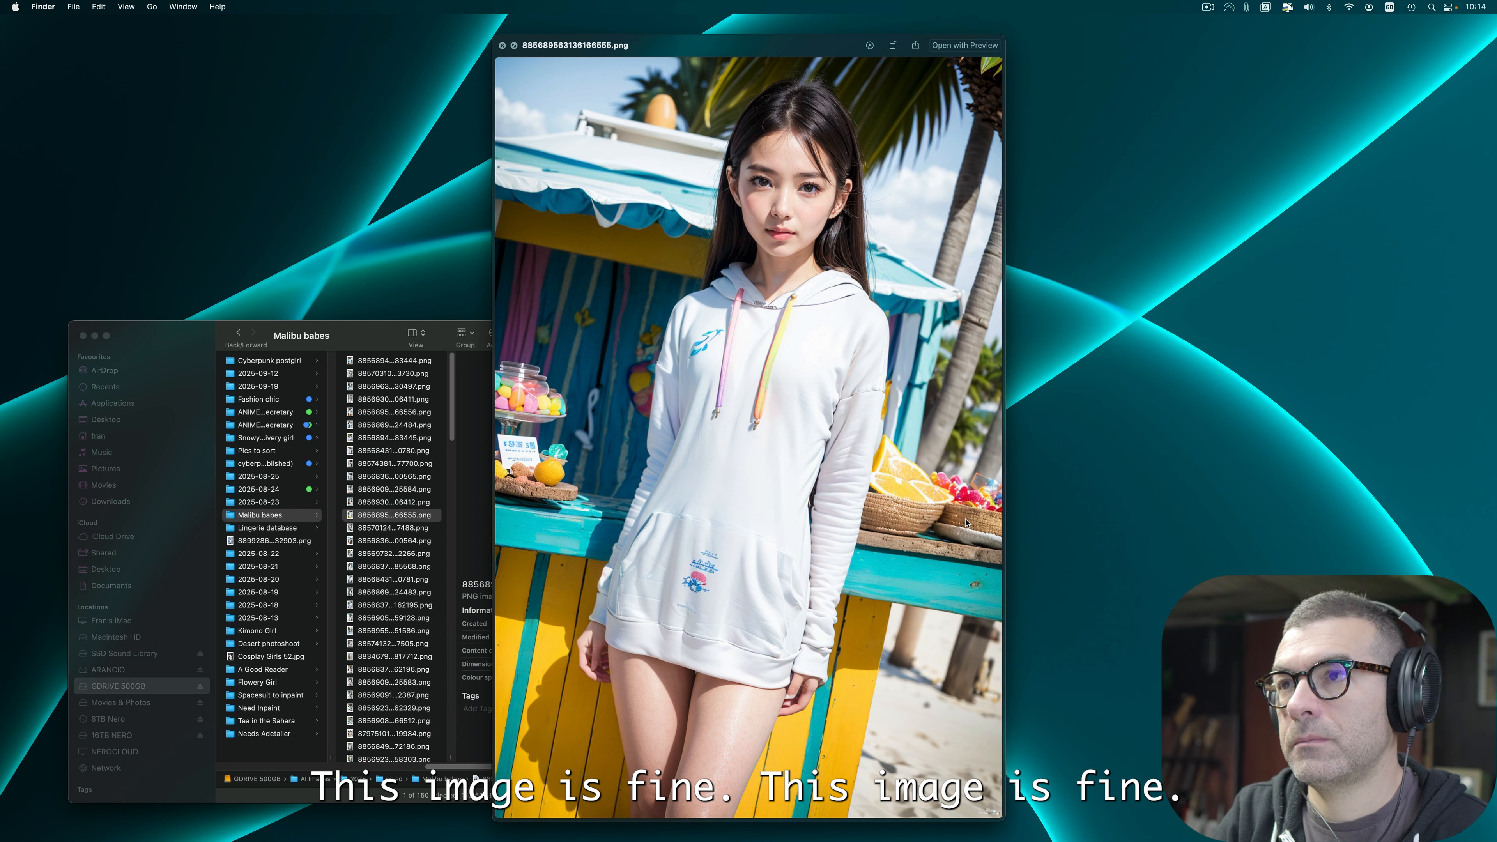
key("Down")
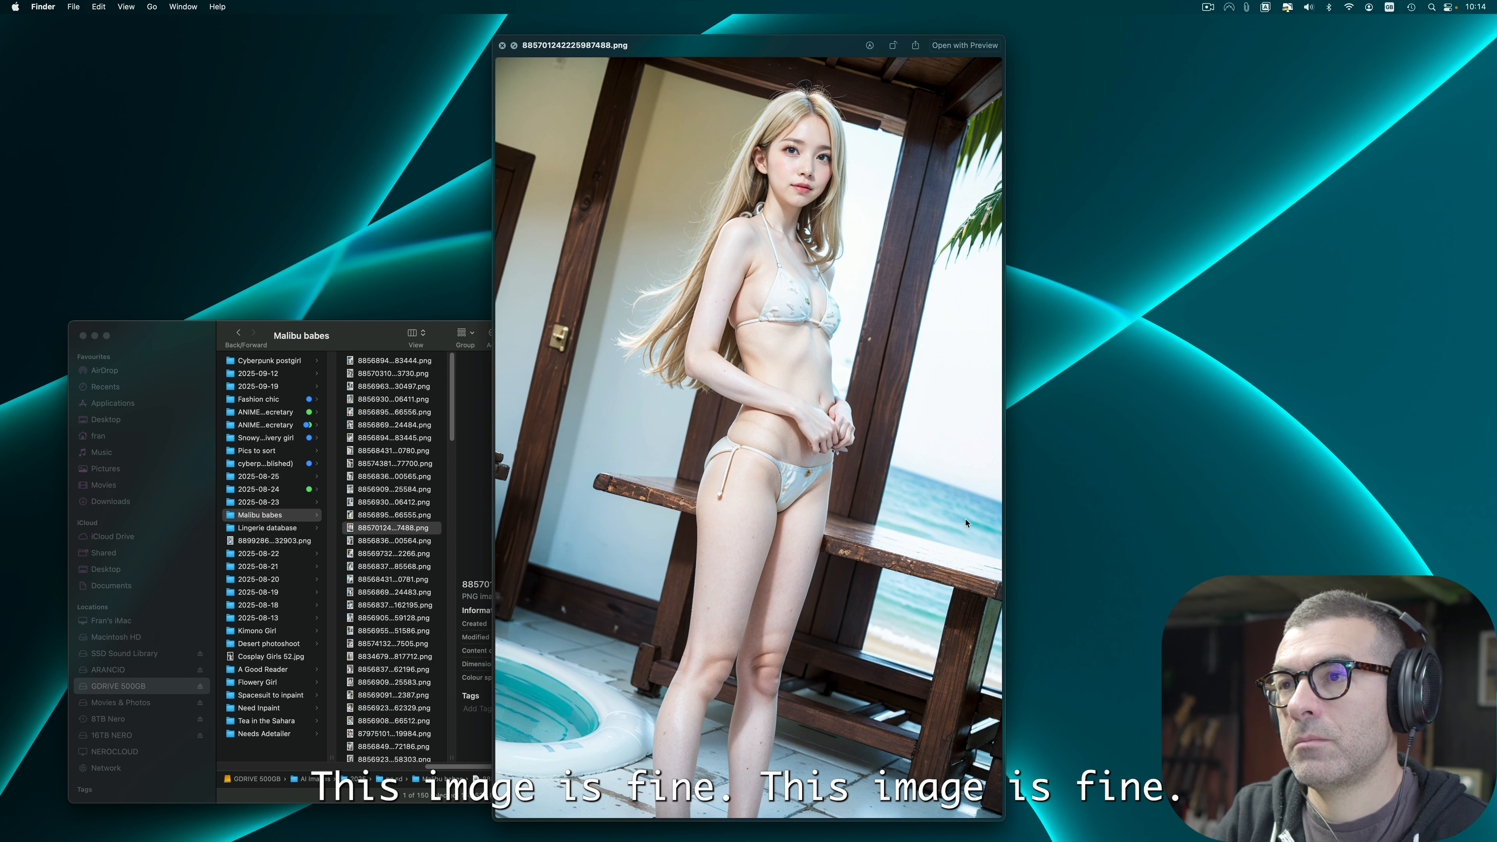
key("Down")
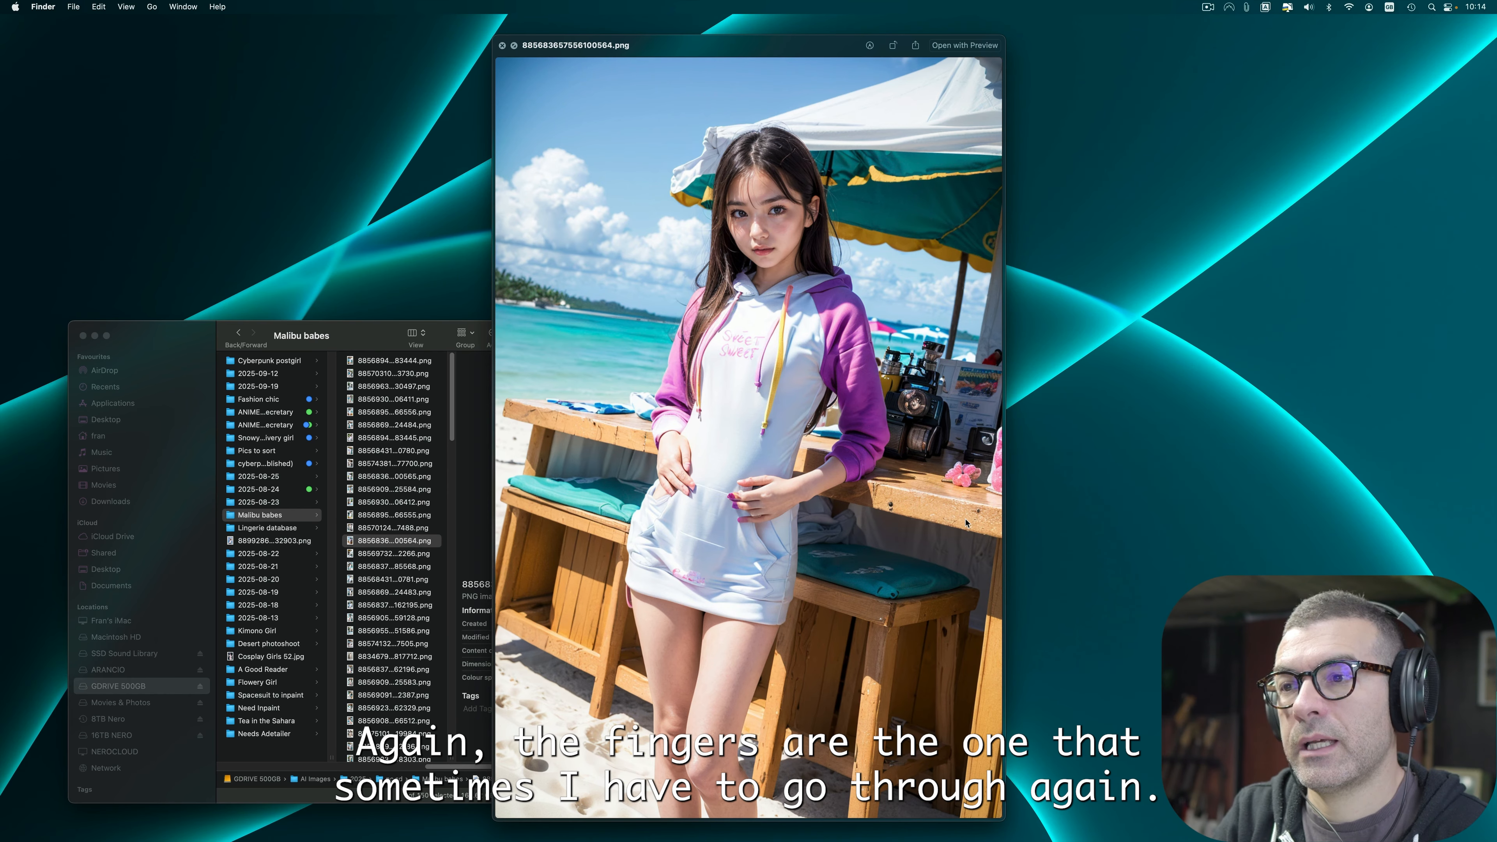
key("Down")
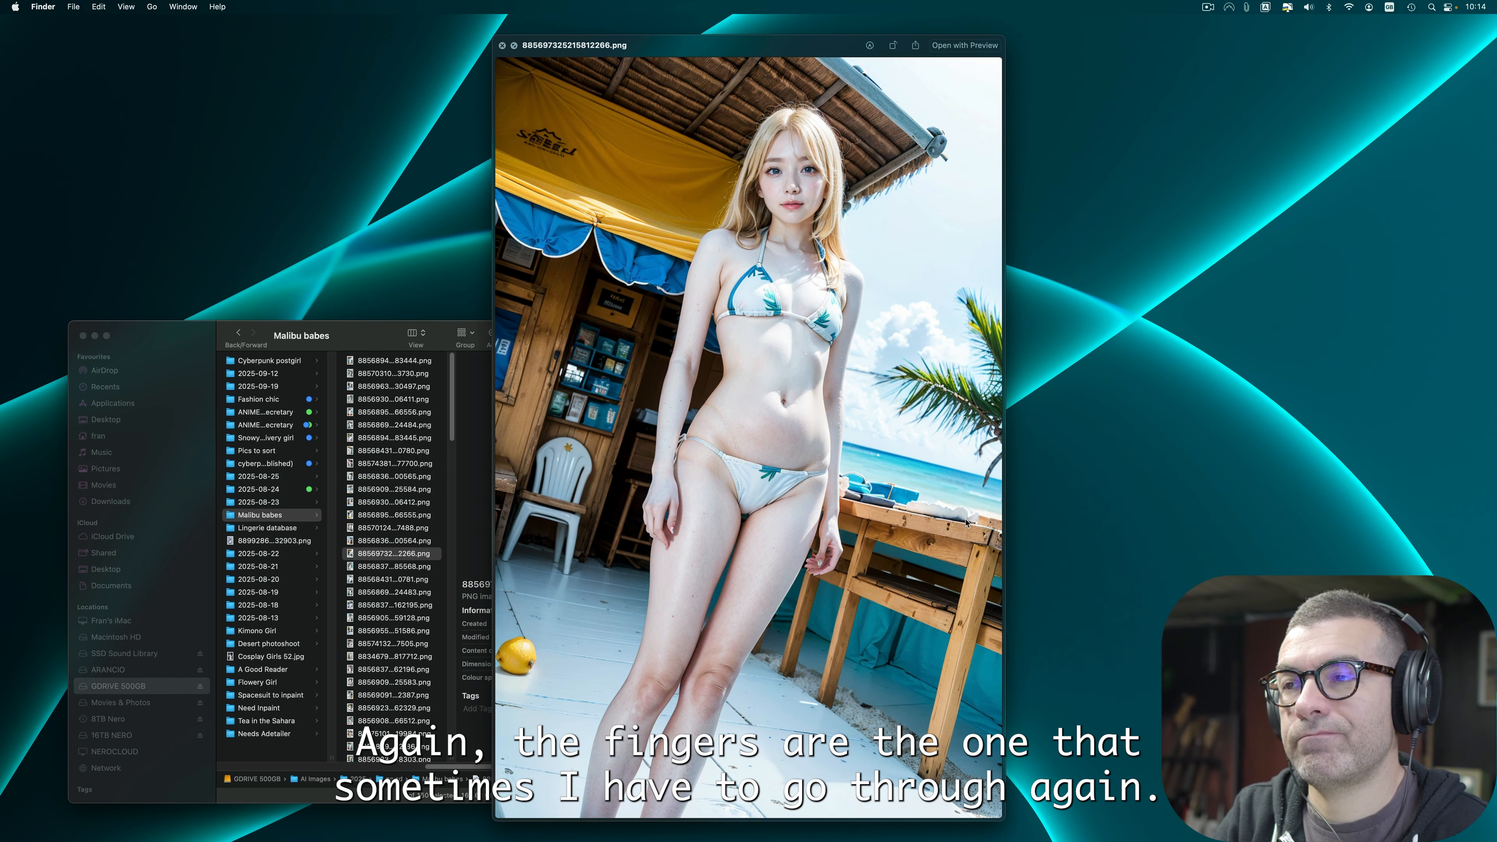
key("Down")
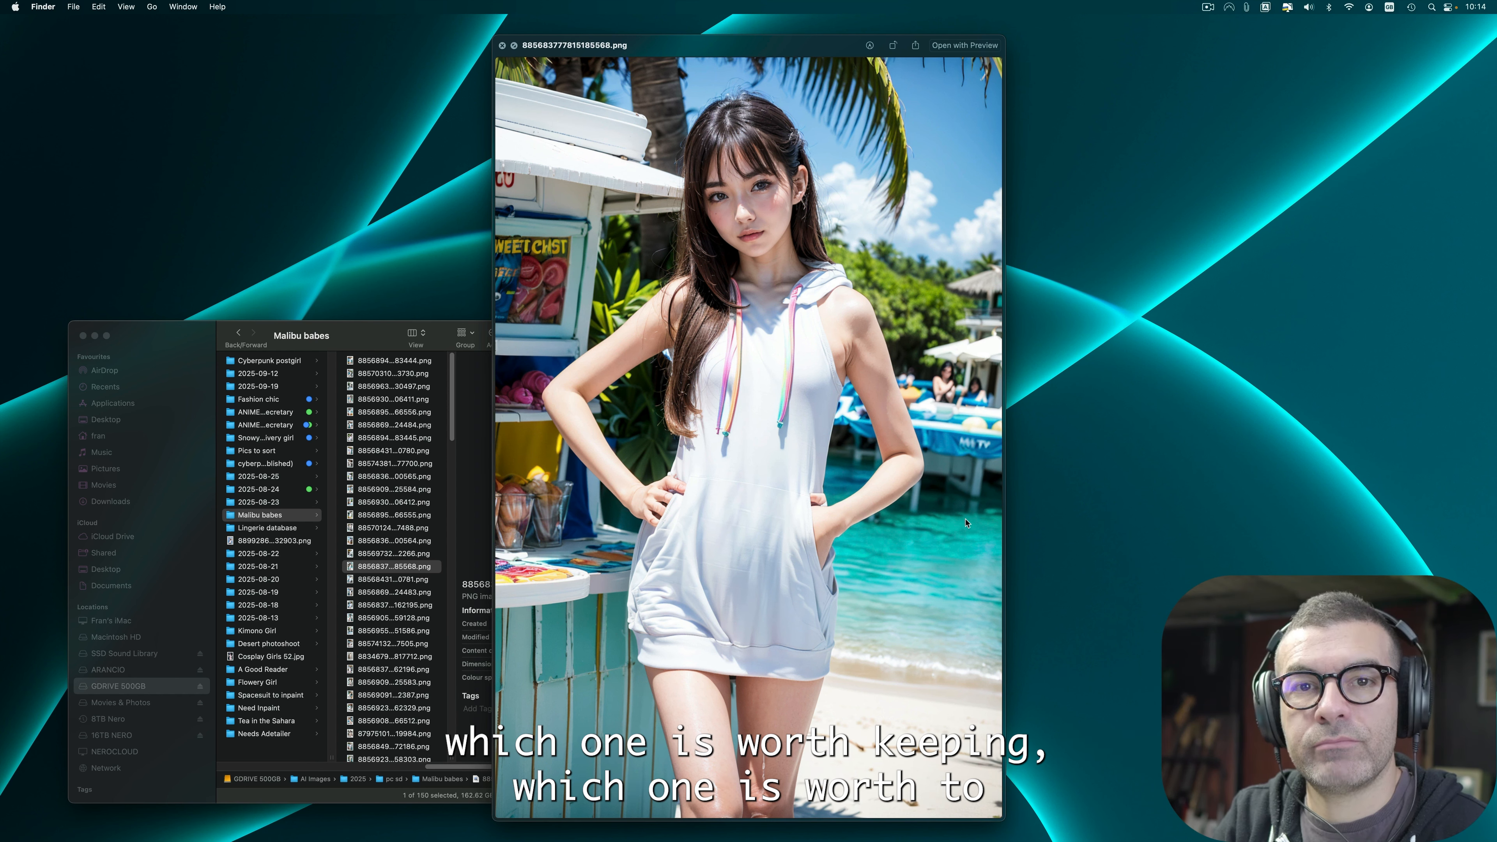
key("Down")
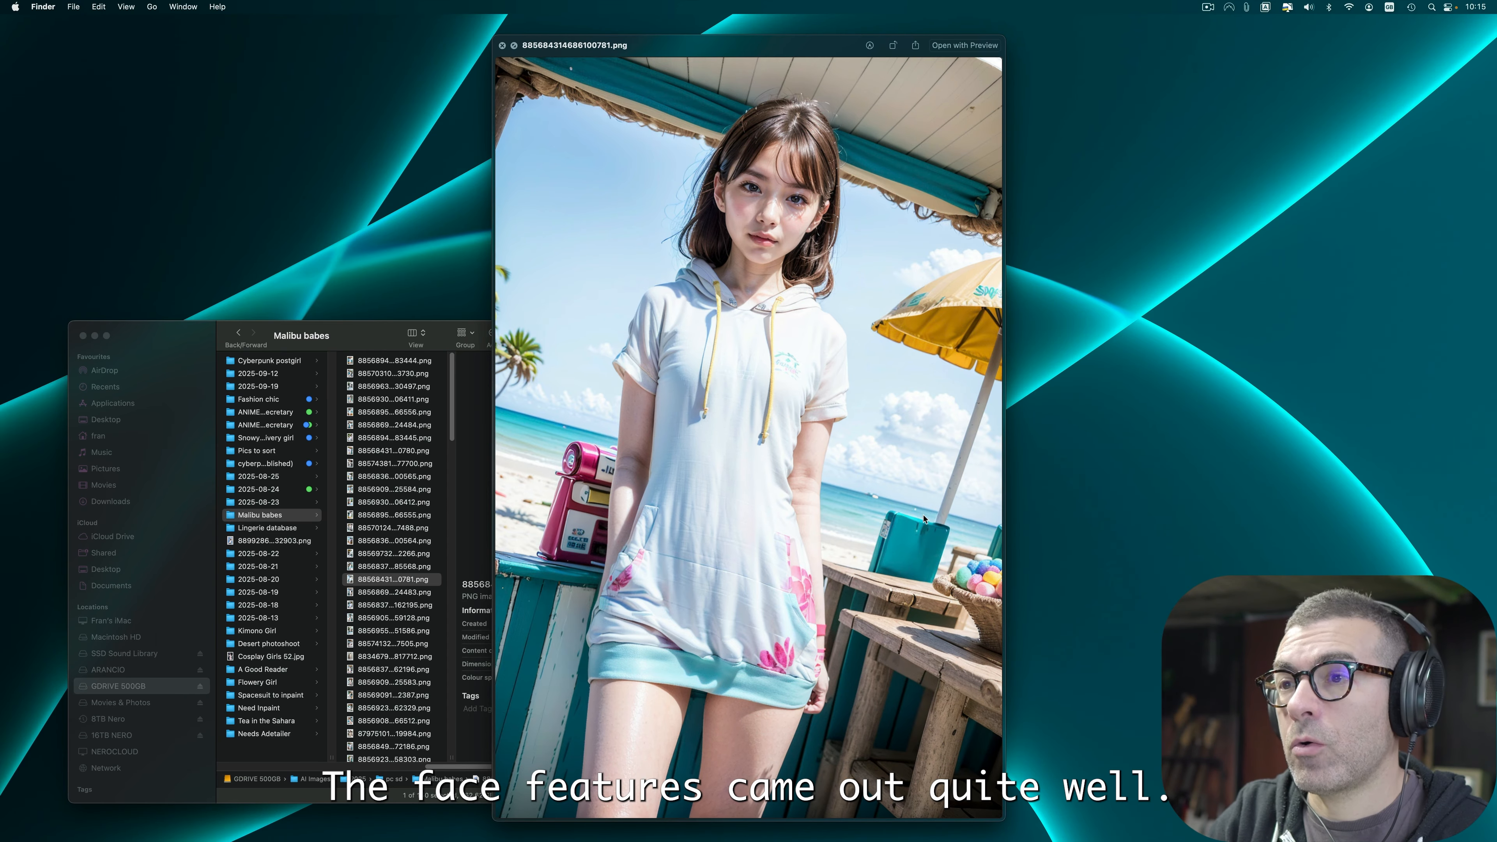
key("Down")
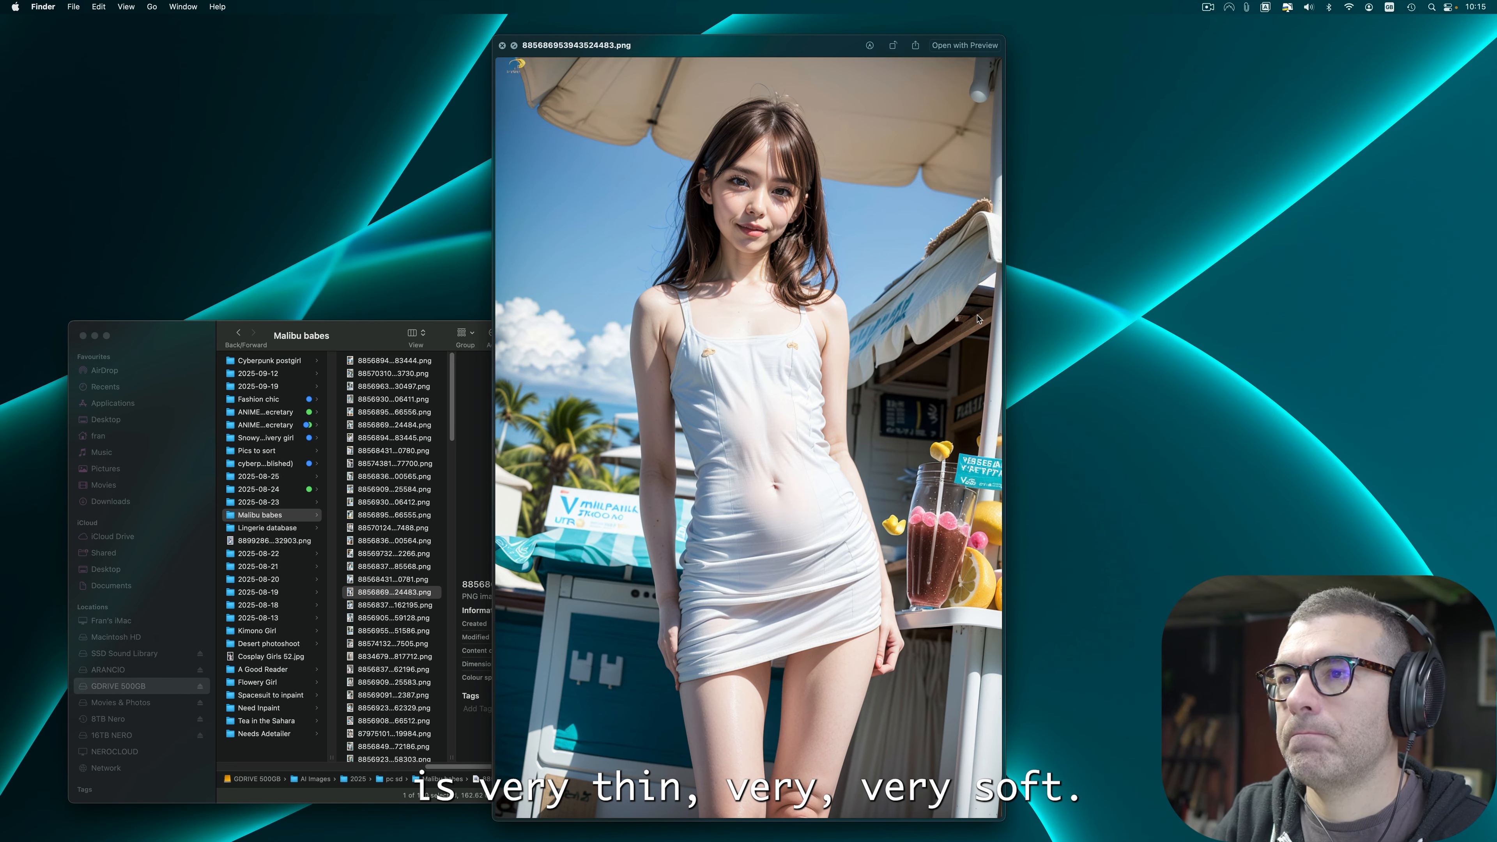
key("Down")
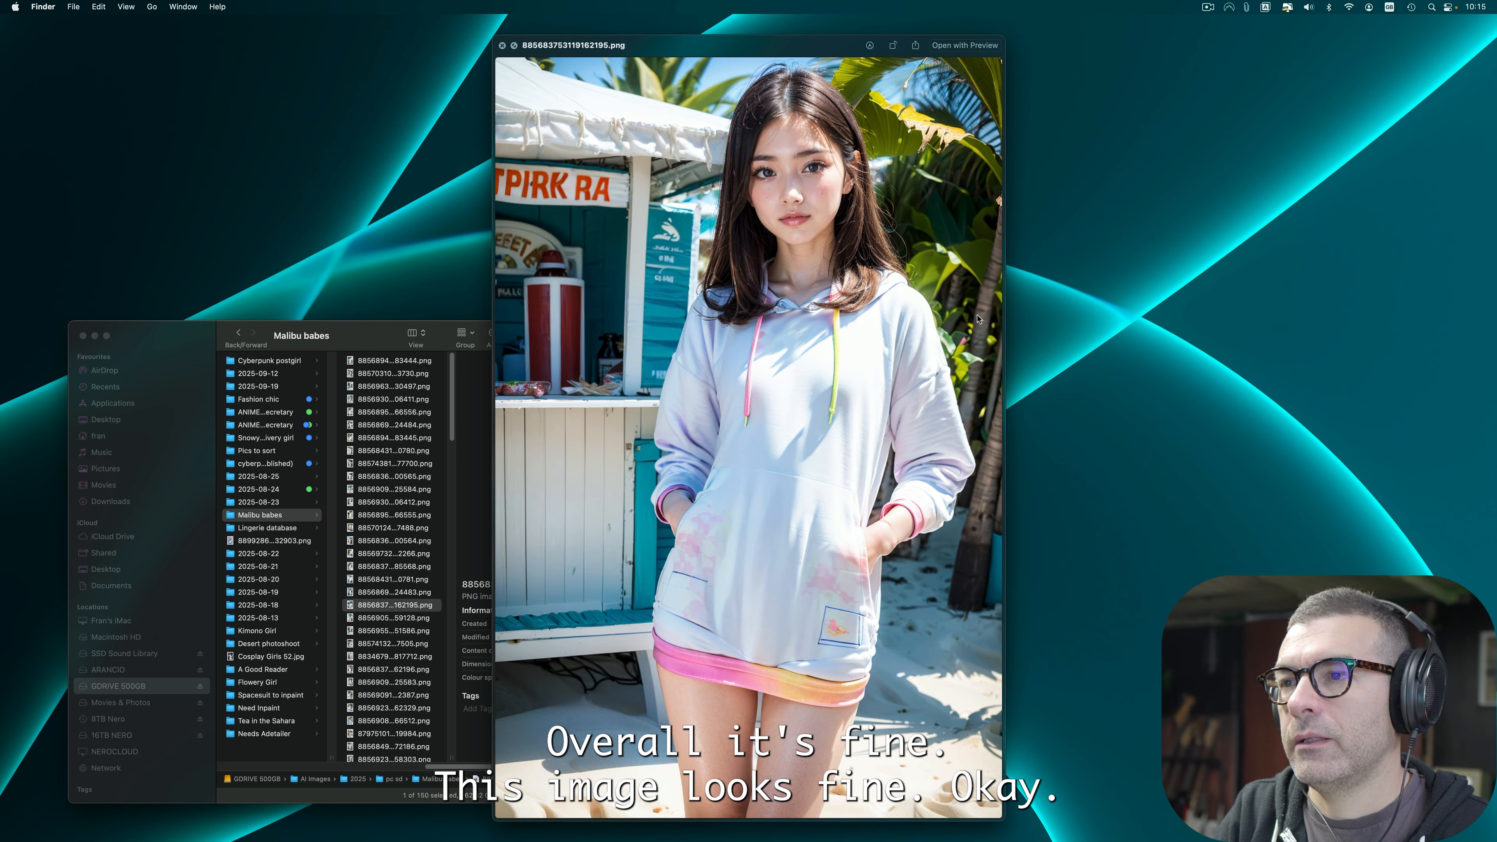
key("Down")
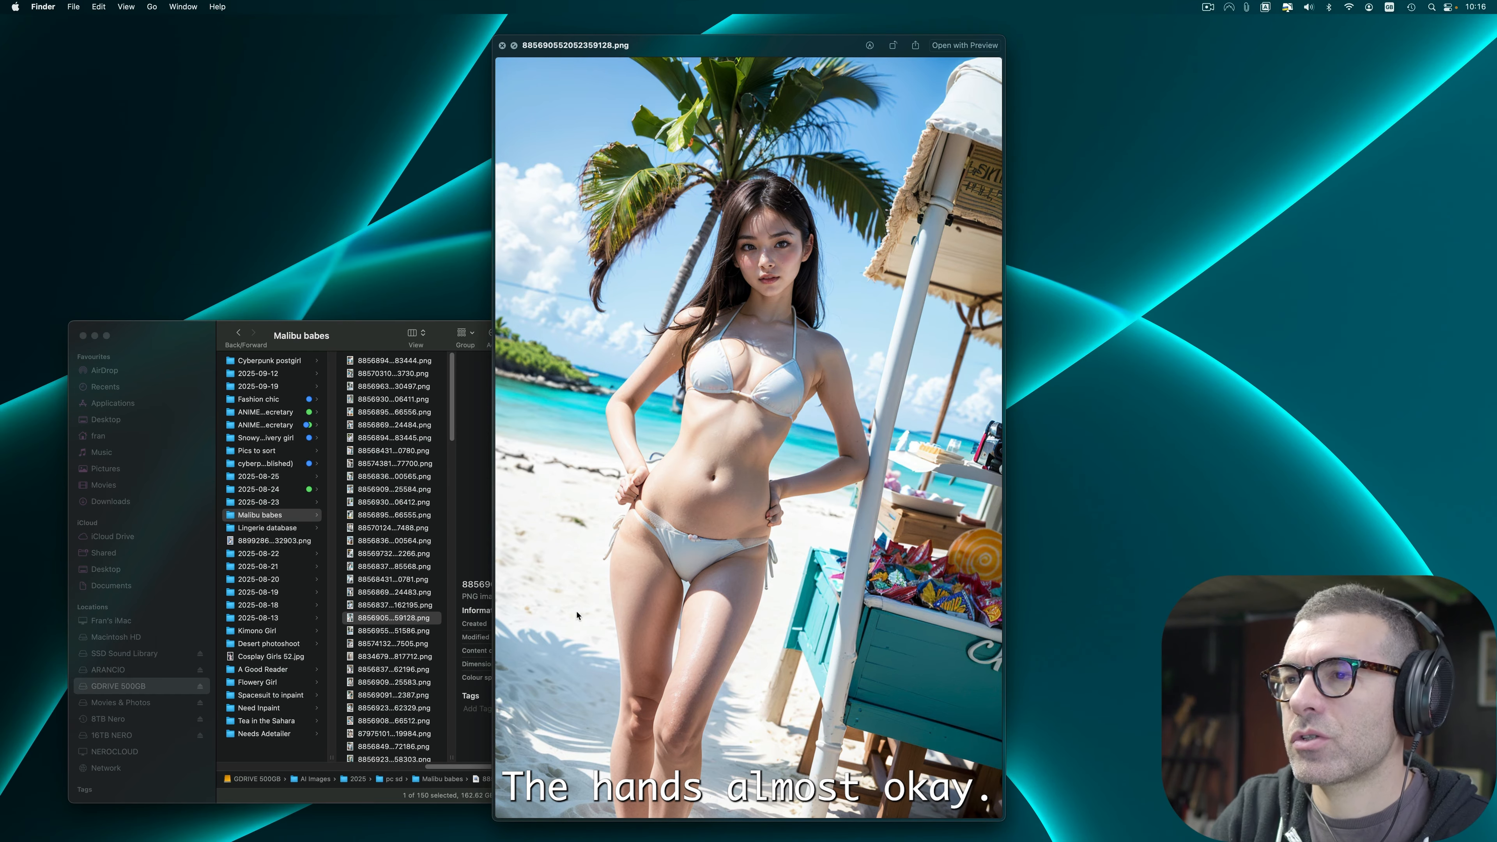
key("Down")
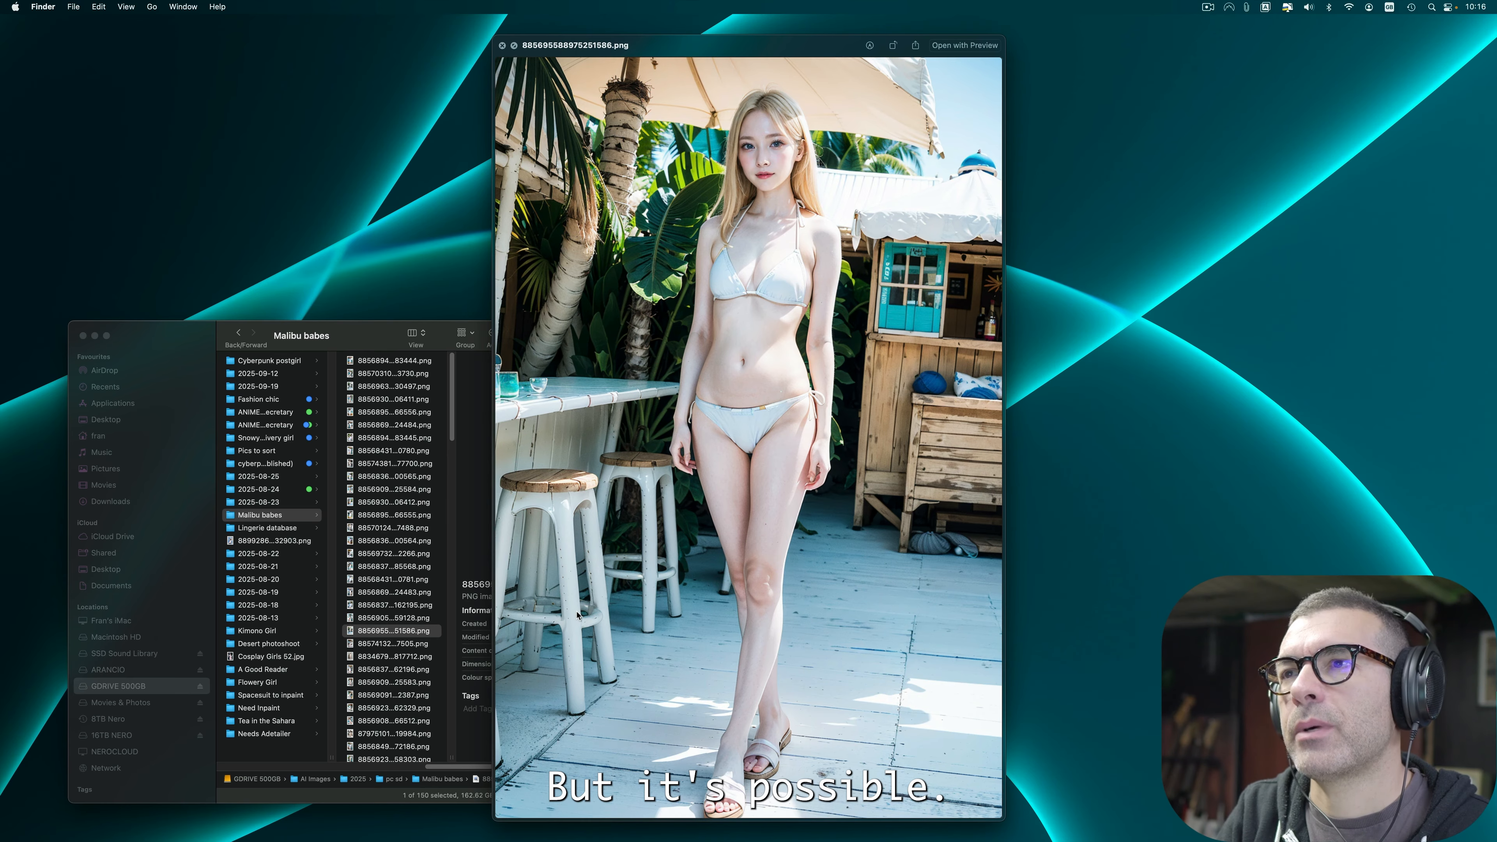
key("Up")
key("Down")
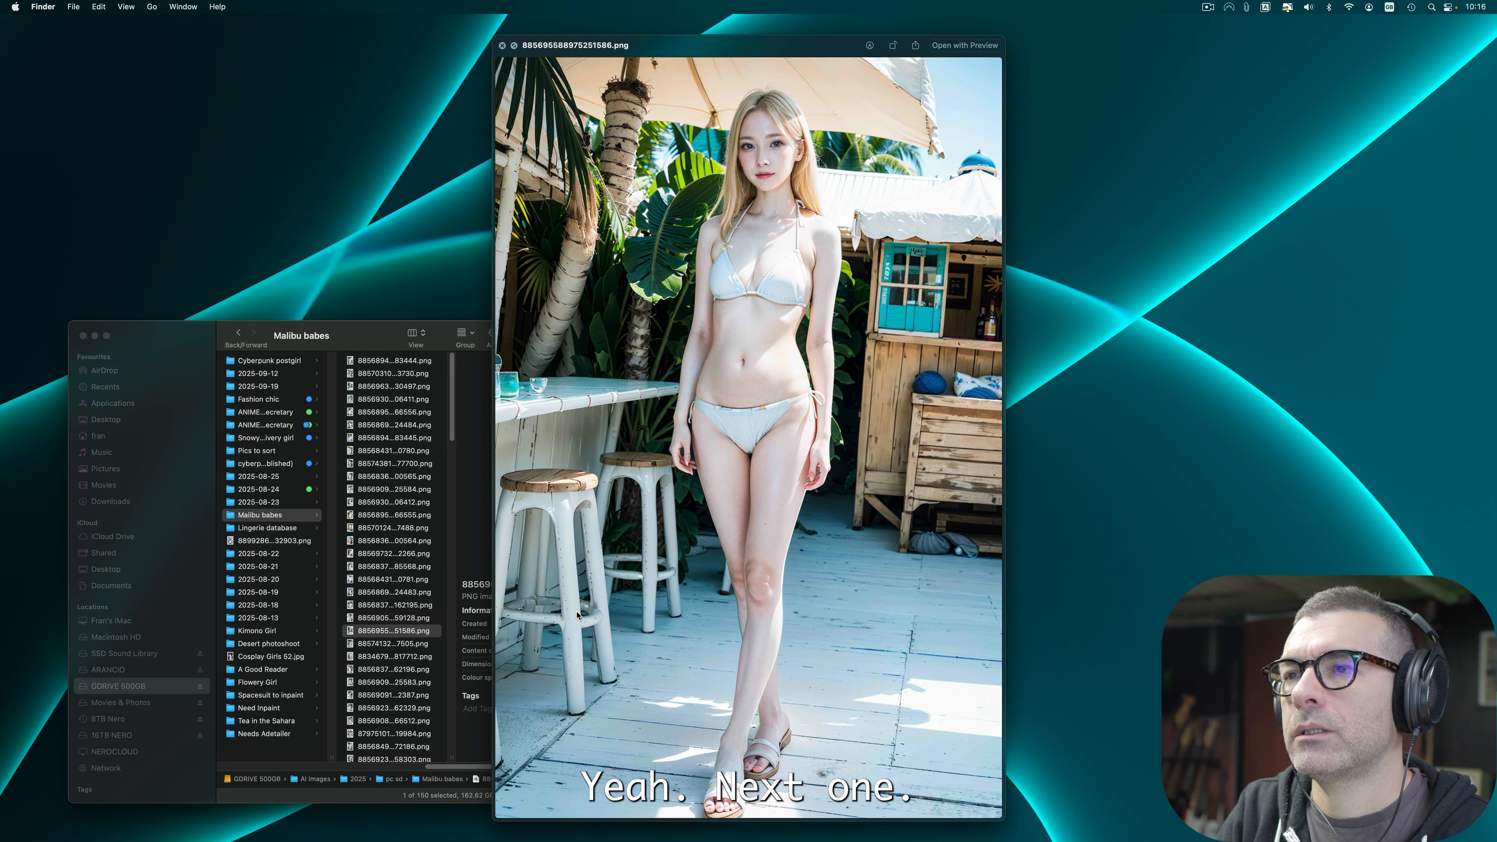
key("Down")
key("Down")
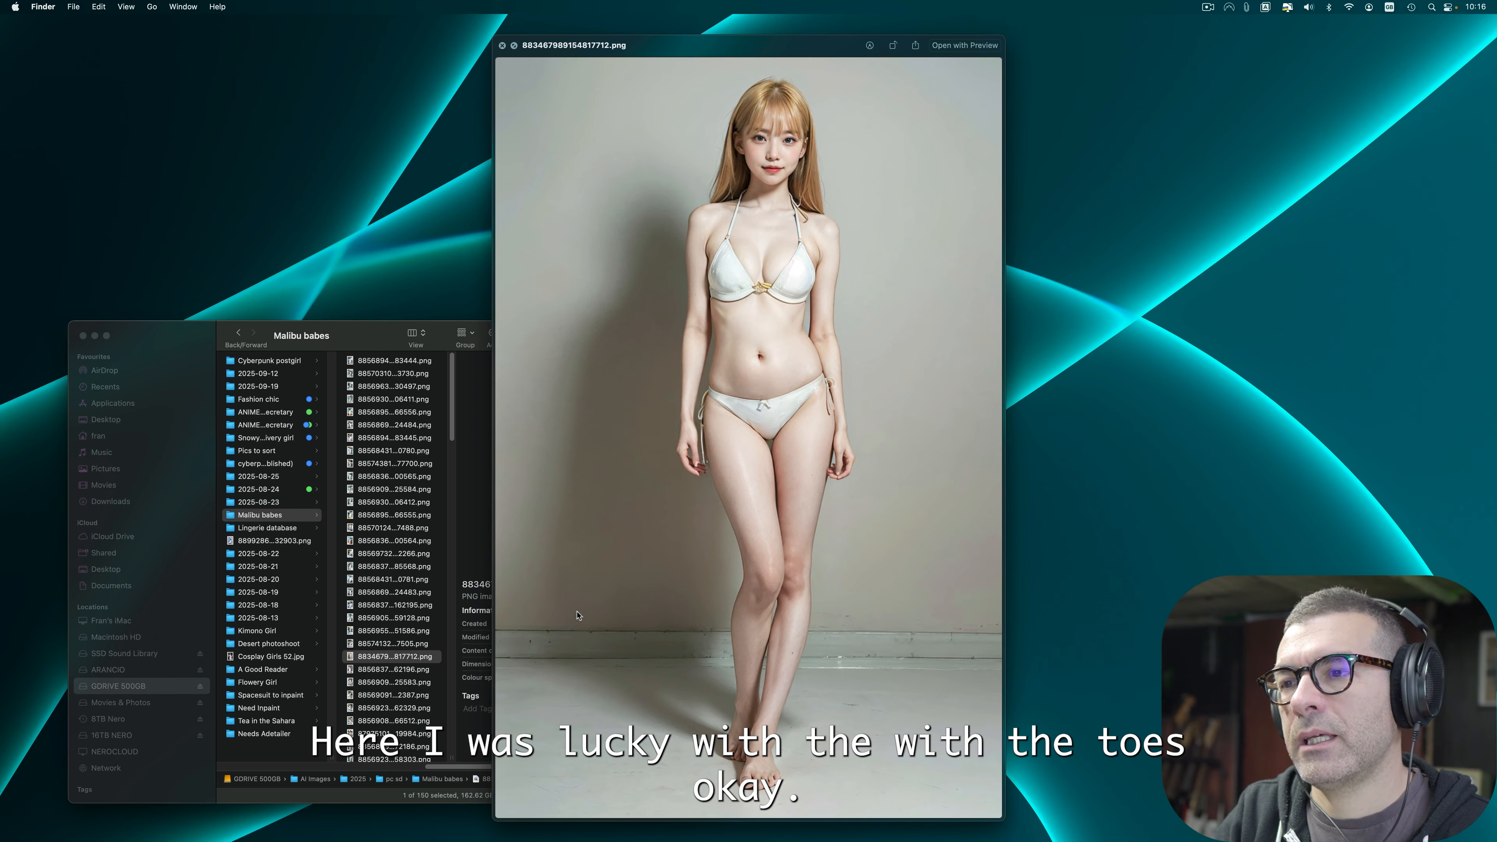
Step: Keep stepping through the next images in the Quick Look preview, inspecting hands, feet and bodies for flaws
key("Down")
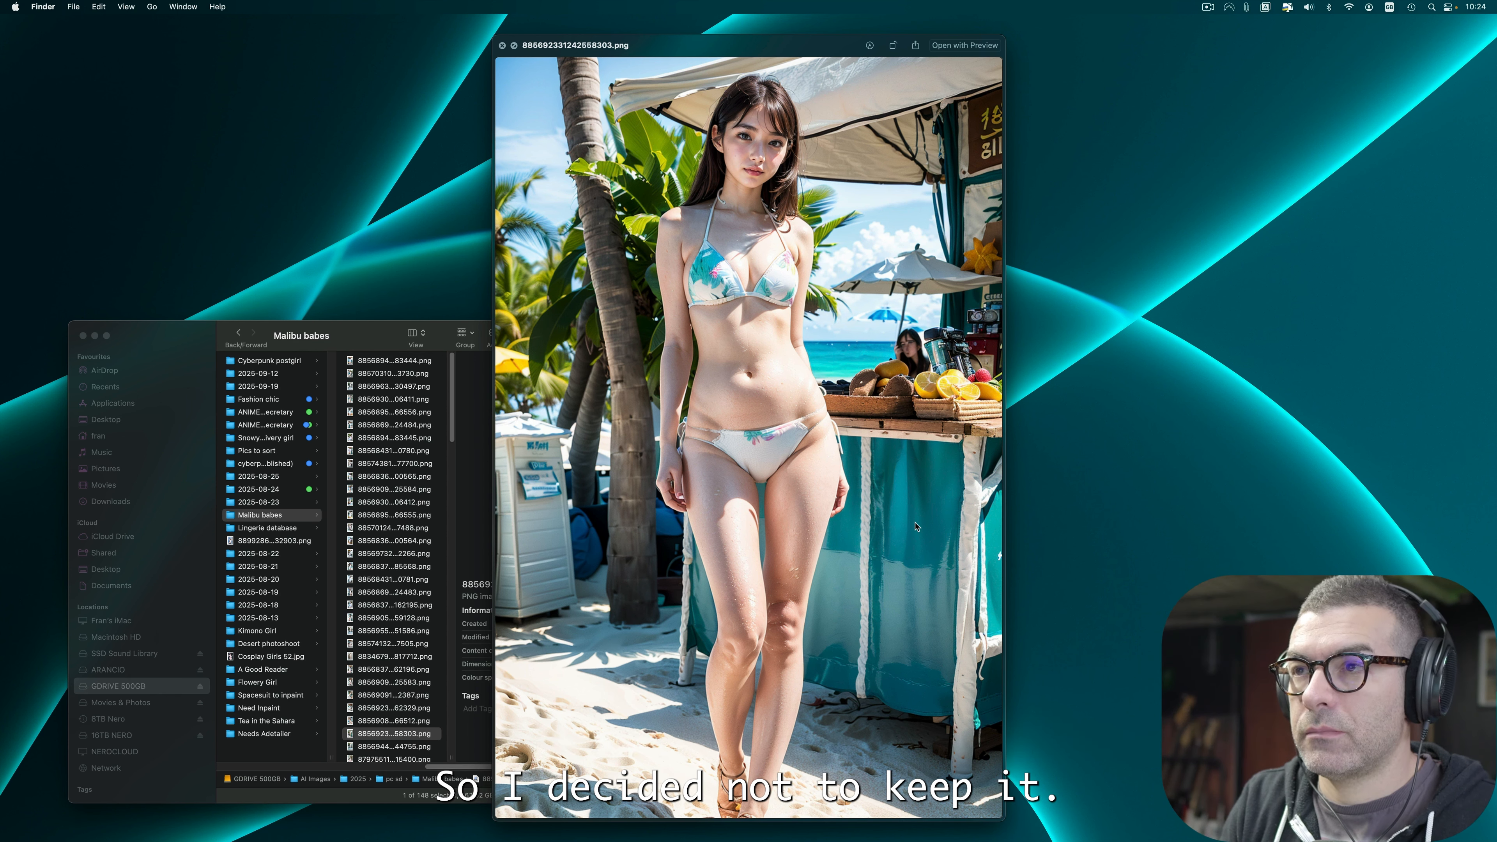
key("Down")
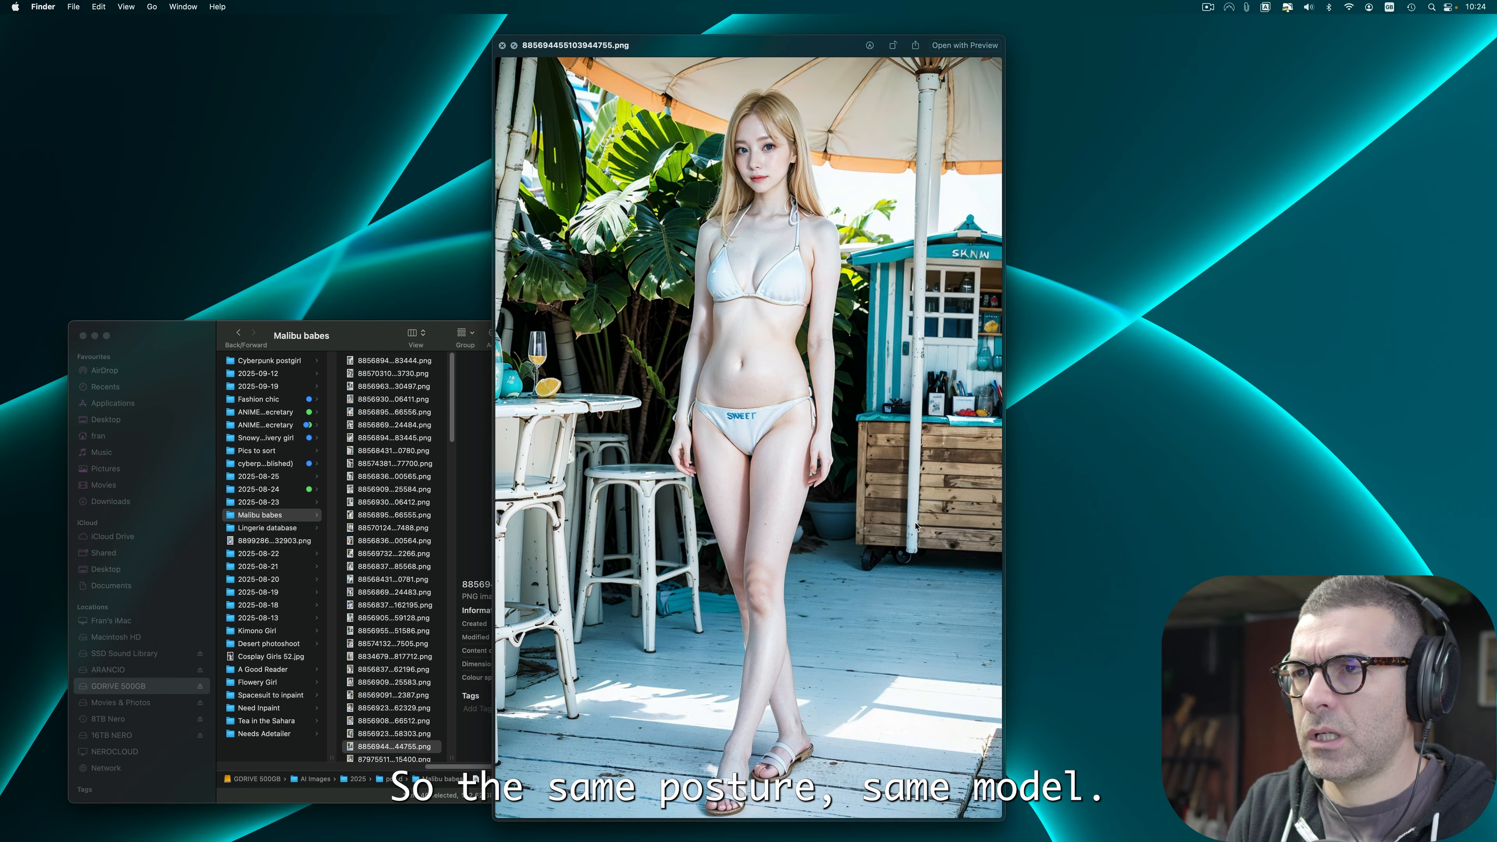
key("Down")
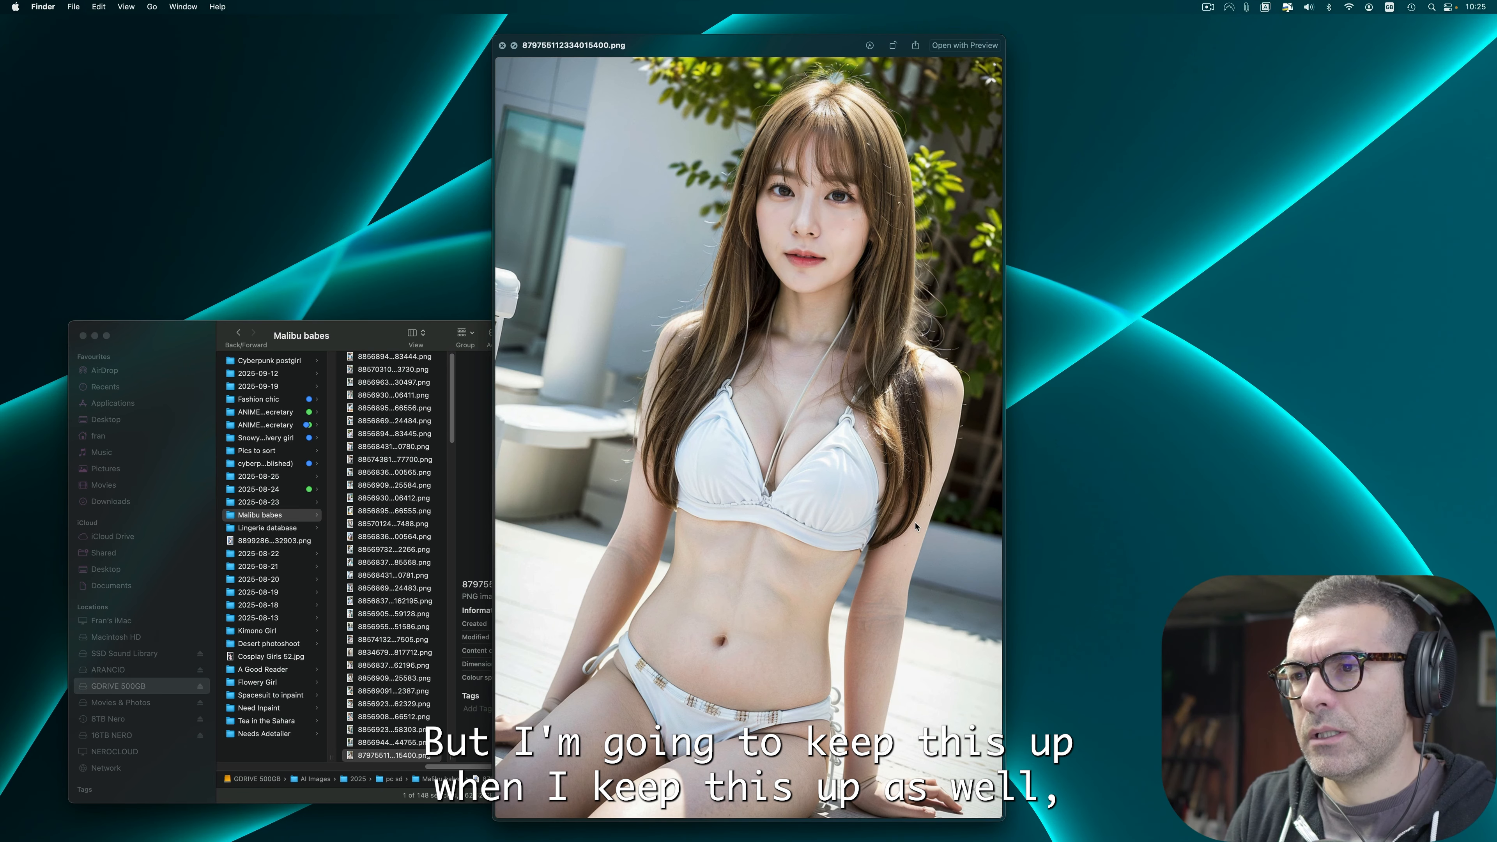
key("Down")
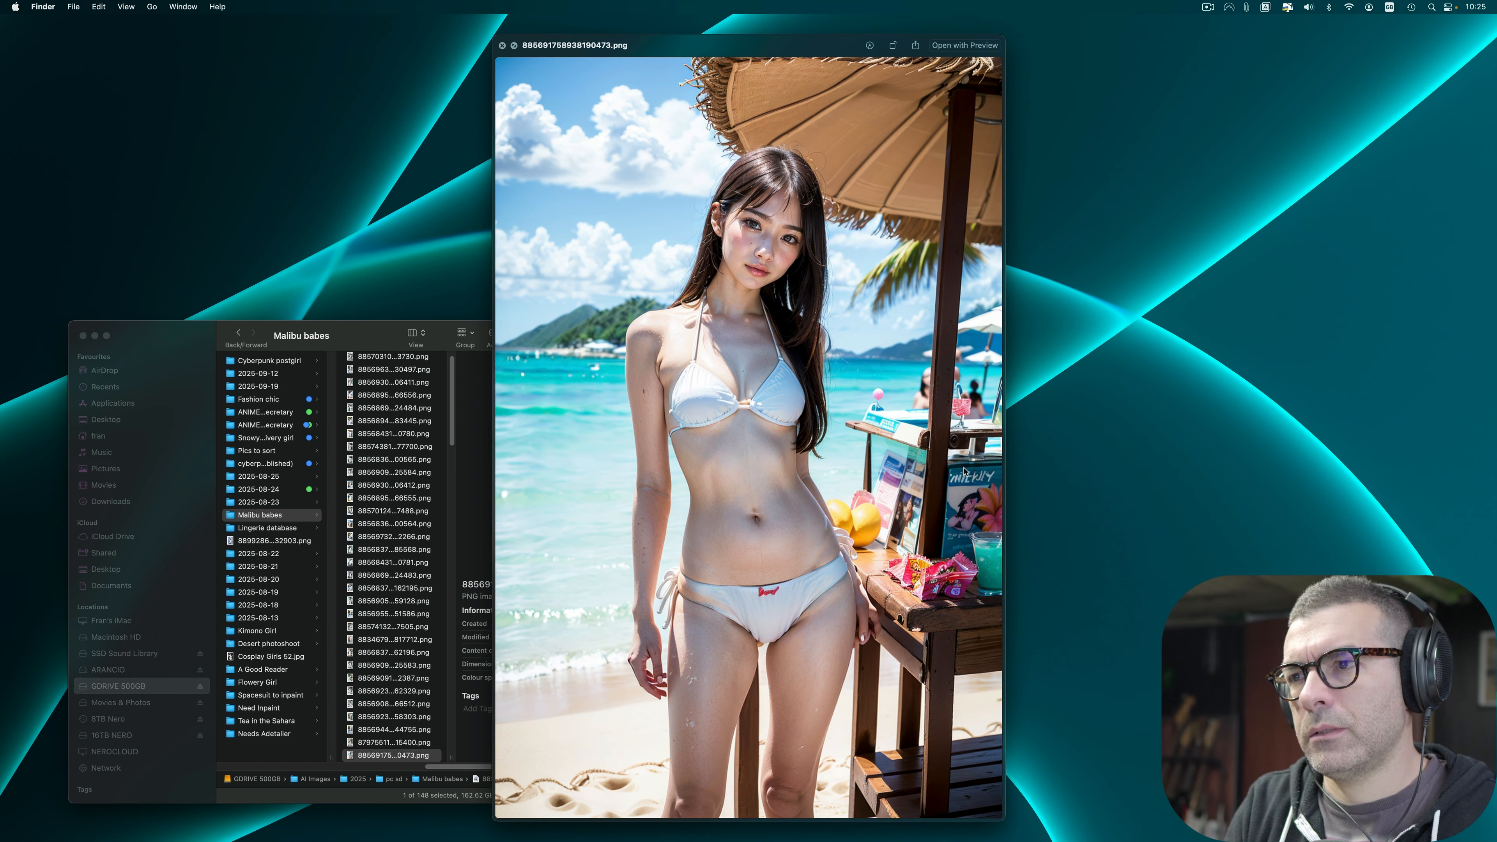
key("Up")
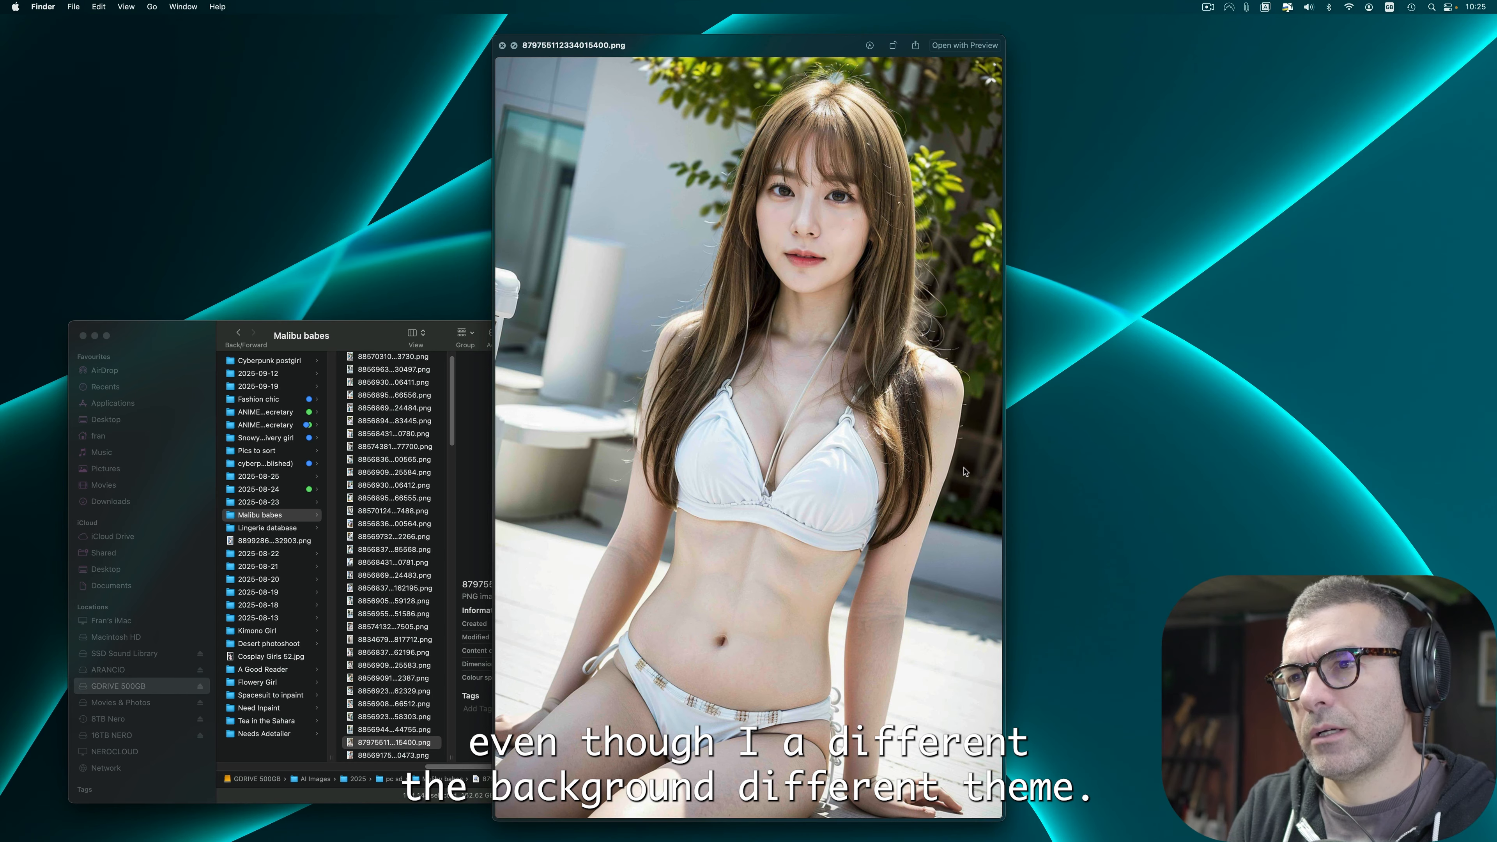
key("Down")
key("Up")
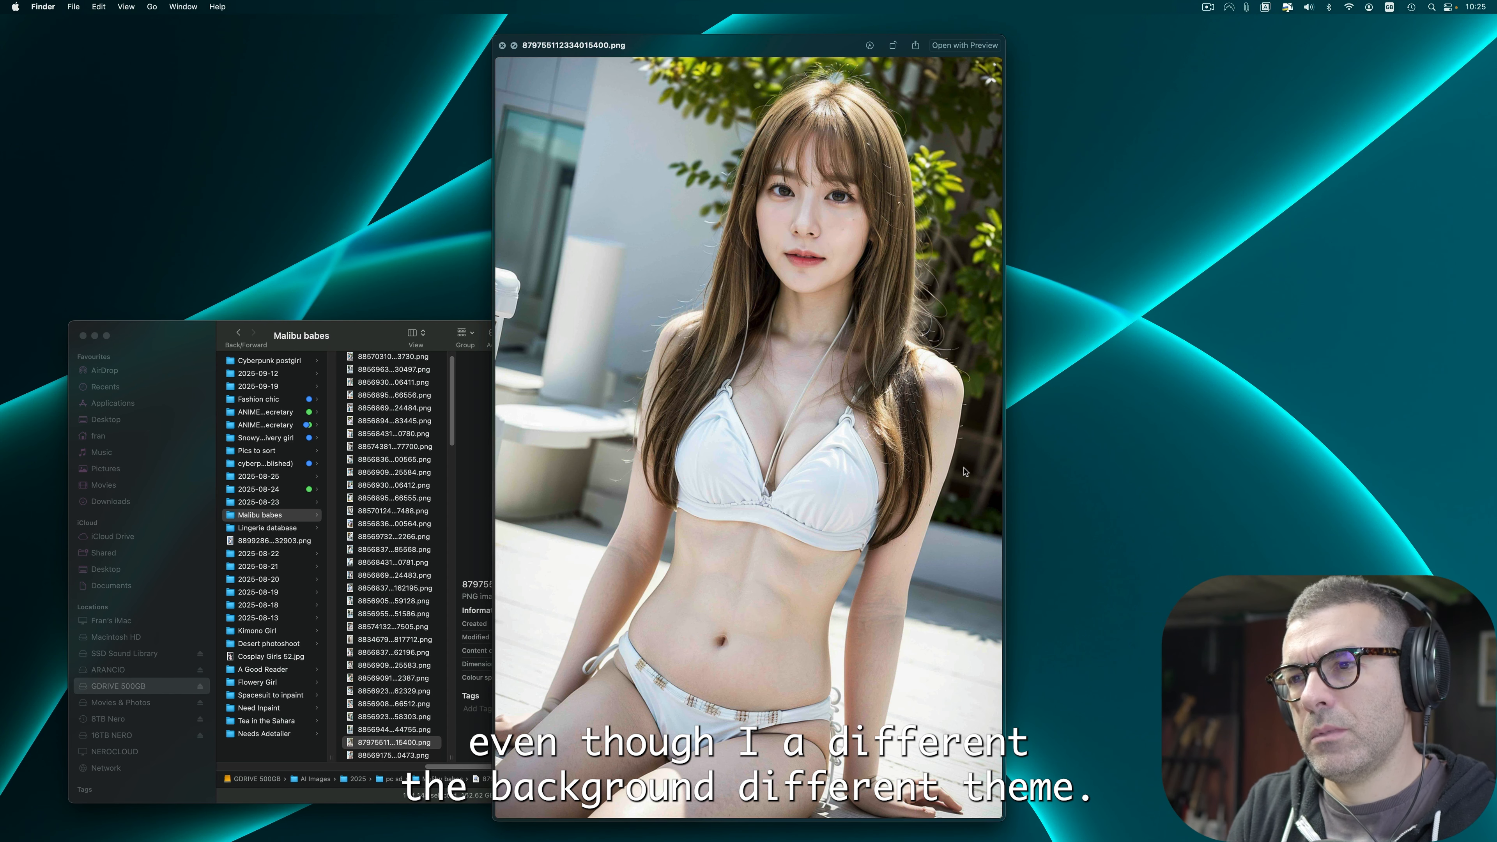
key("Down")
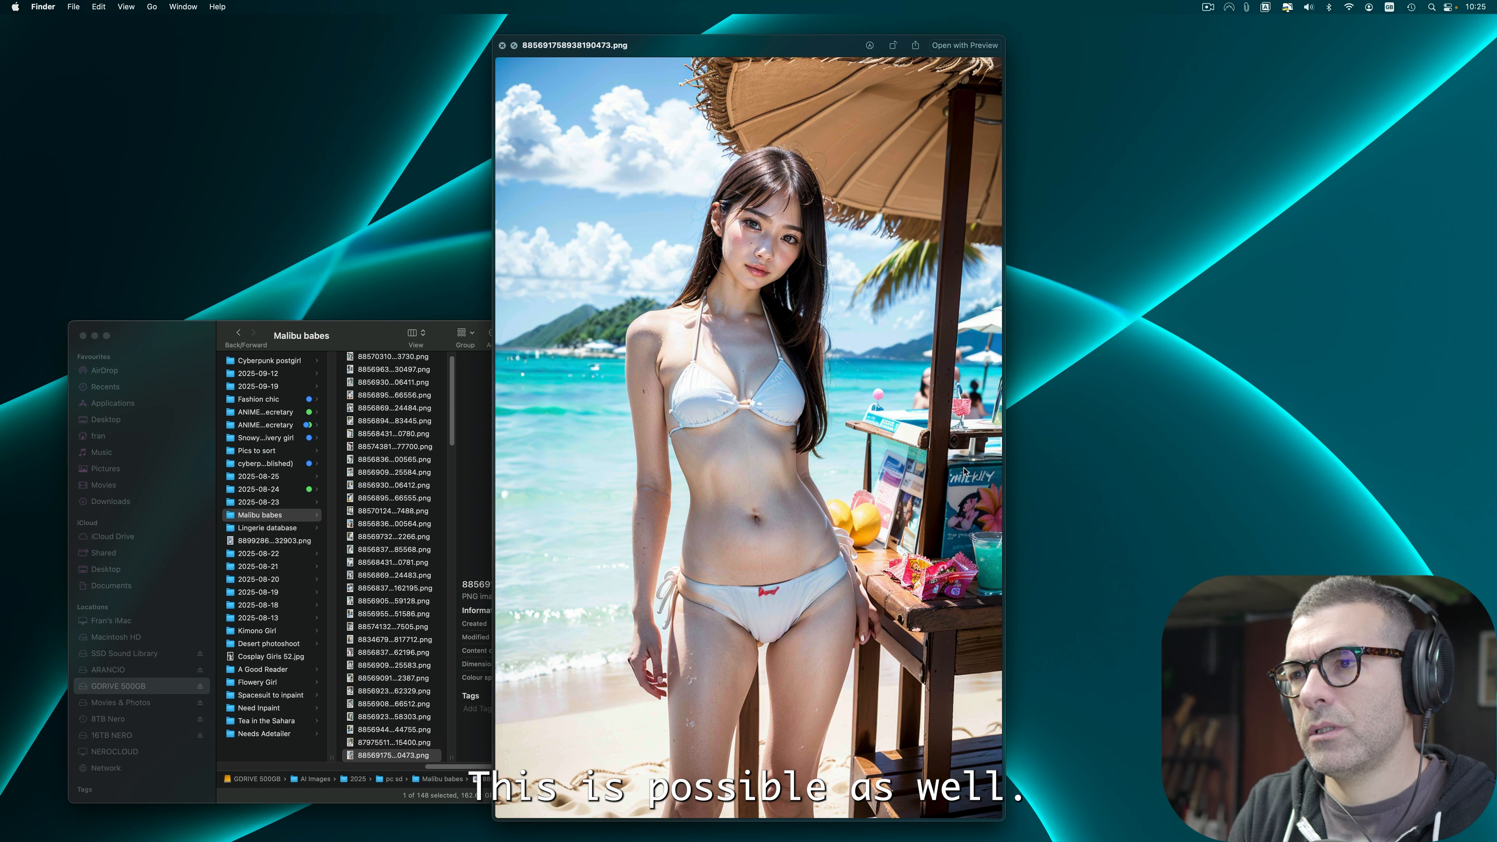
key("Down")
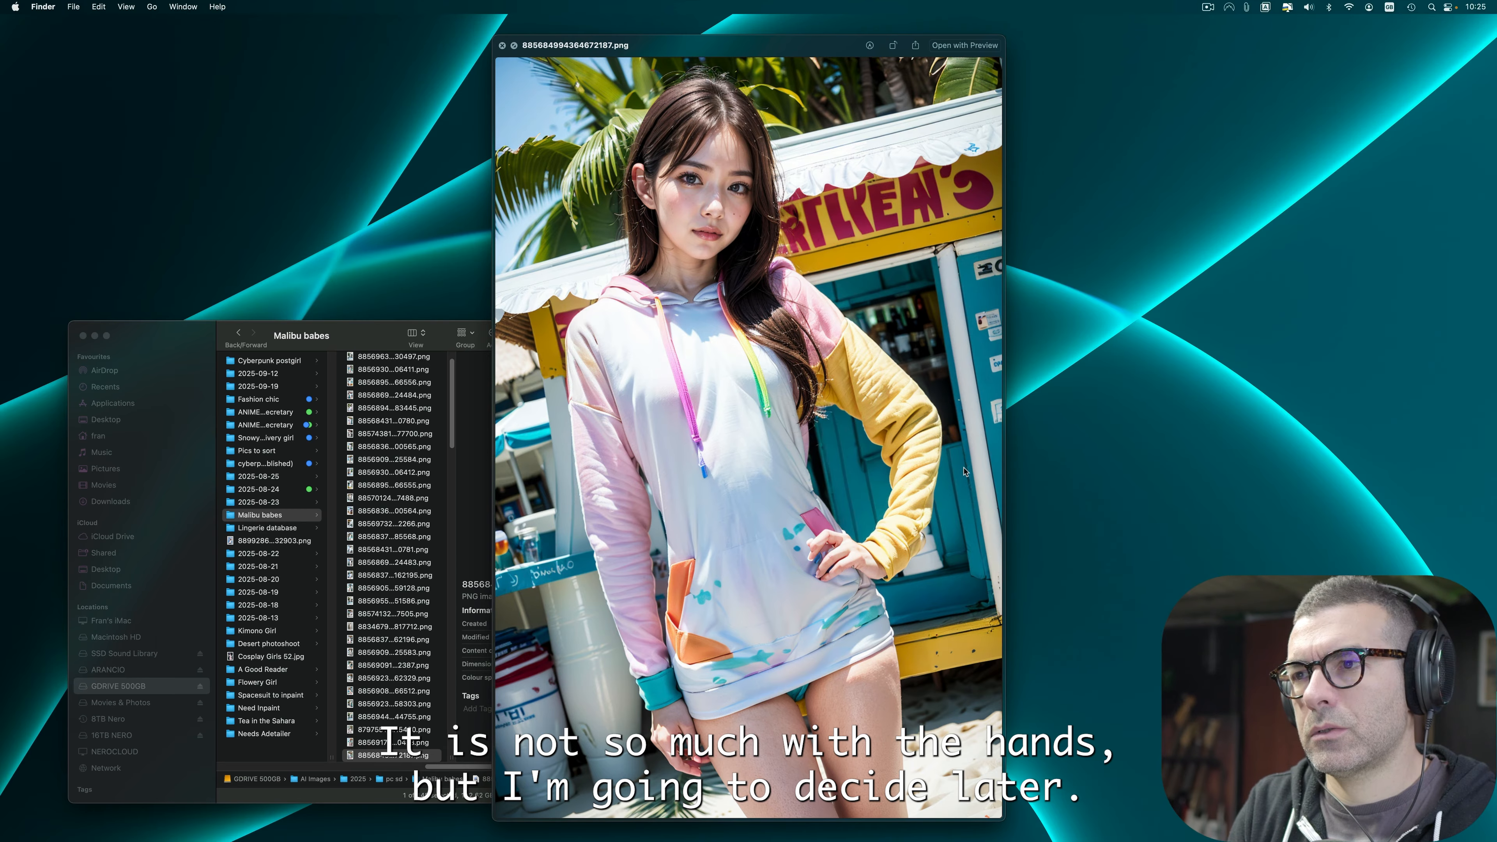
key("Down")
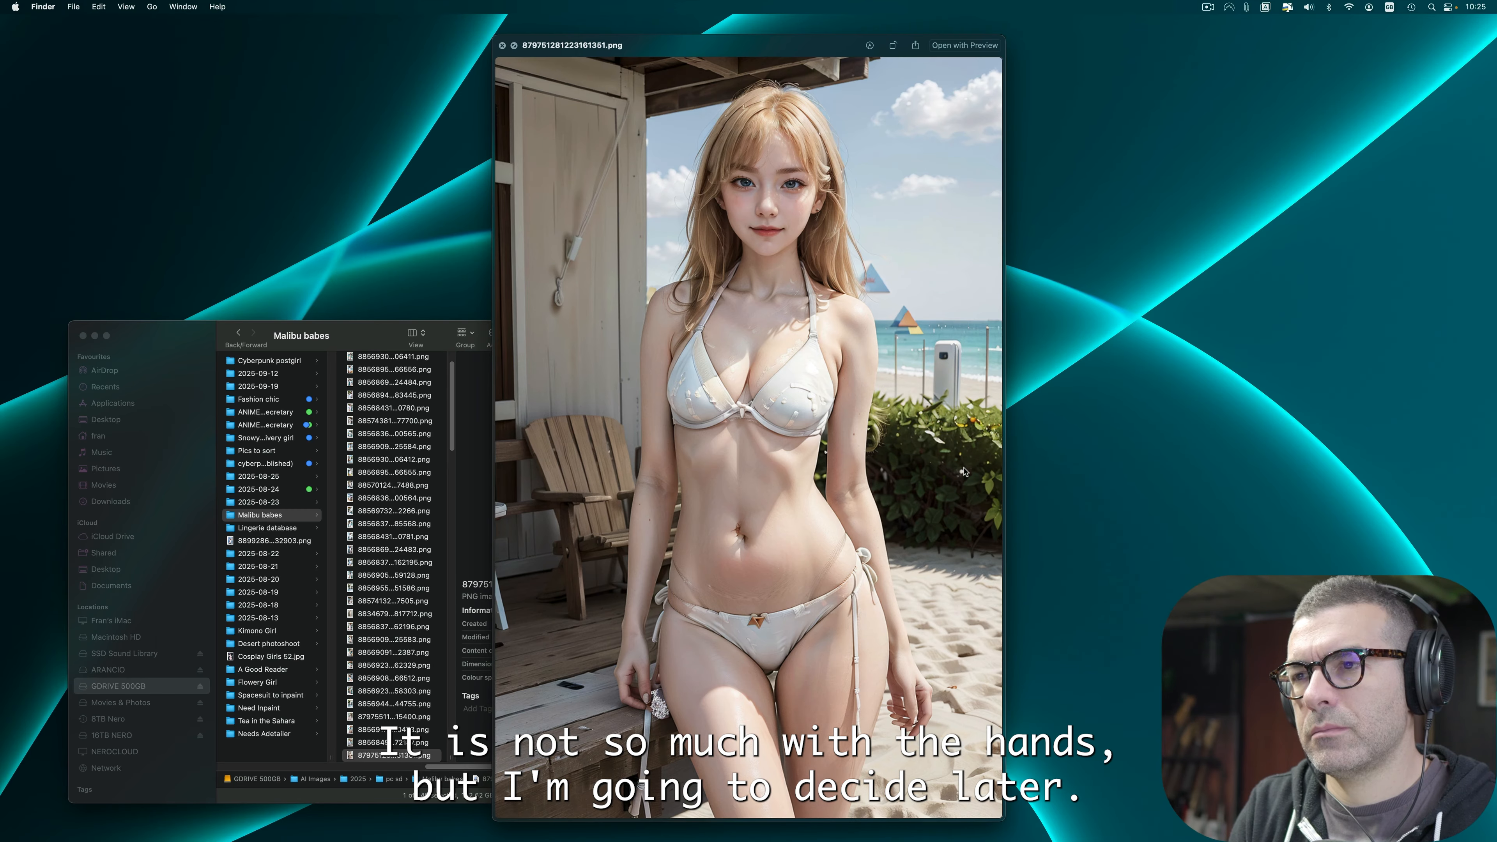
Step: Return to image 879751281223161351.png and move it to the Trash
key("Up")
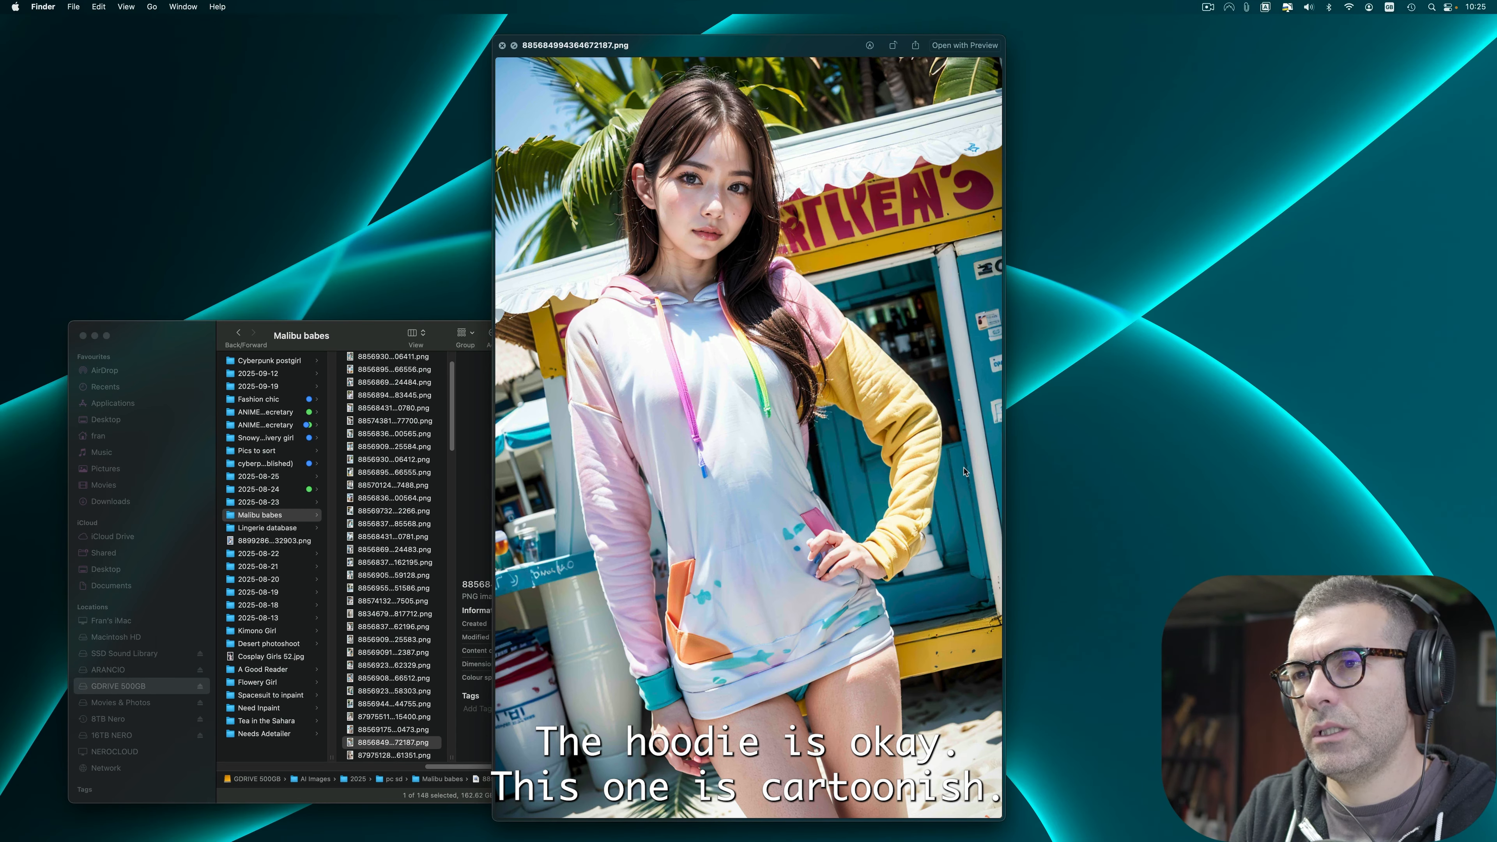
key("Down")
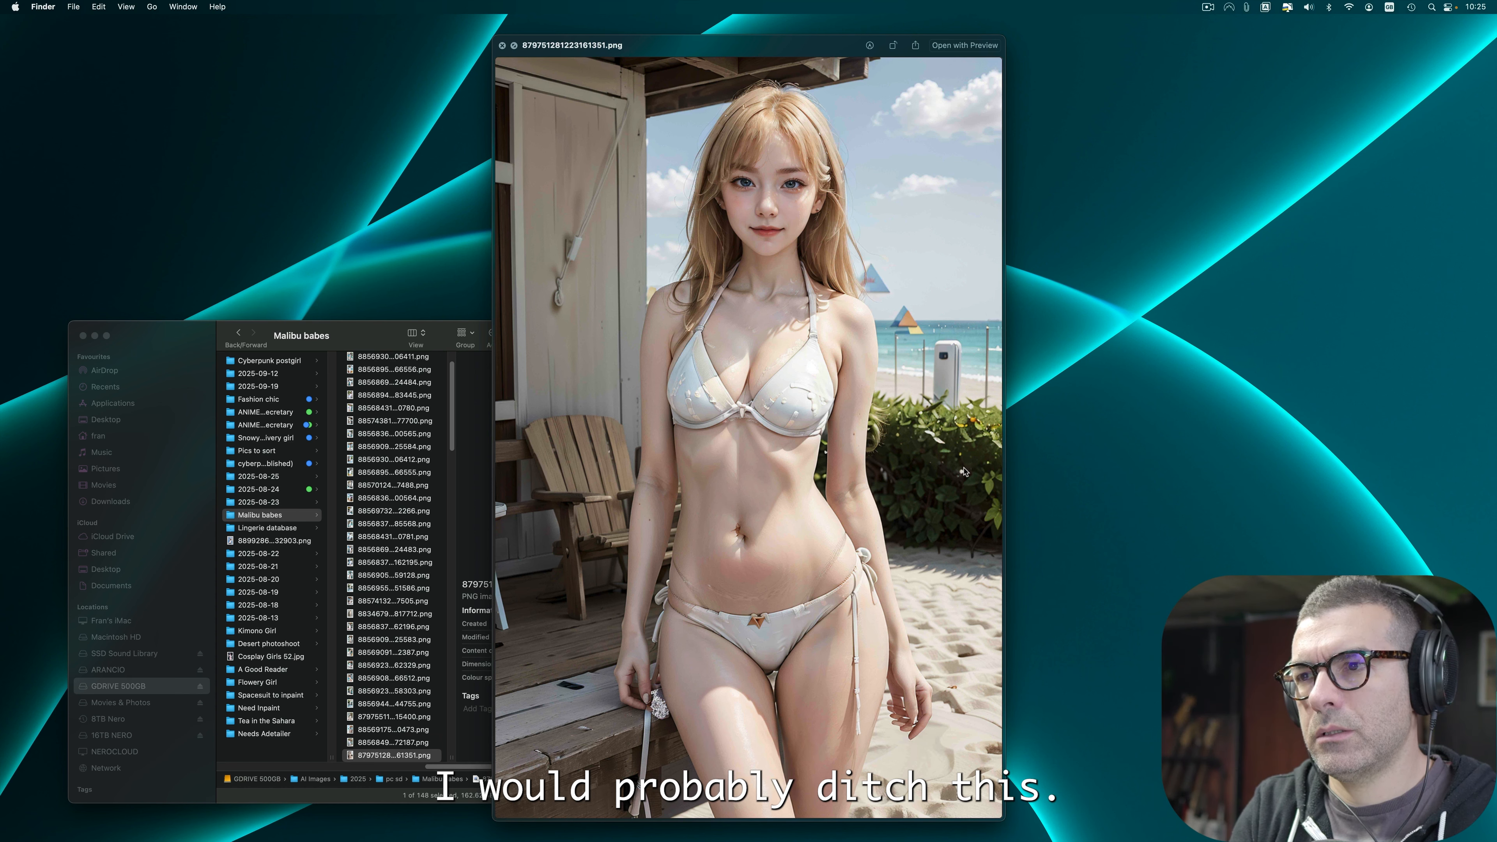
key("super+BackSpace")
Step: Advance through the preview to image 885704652430005390.png and move it to the Trash
key("Down")
key("Down")
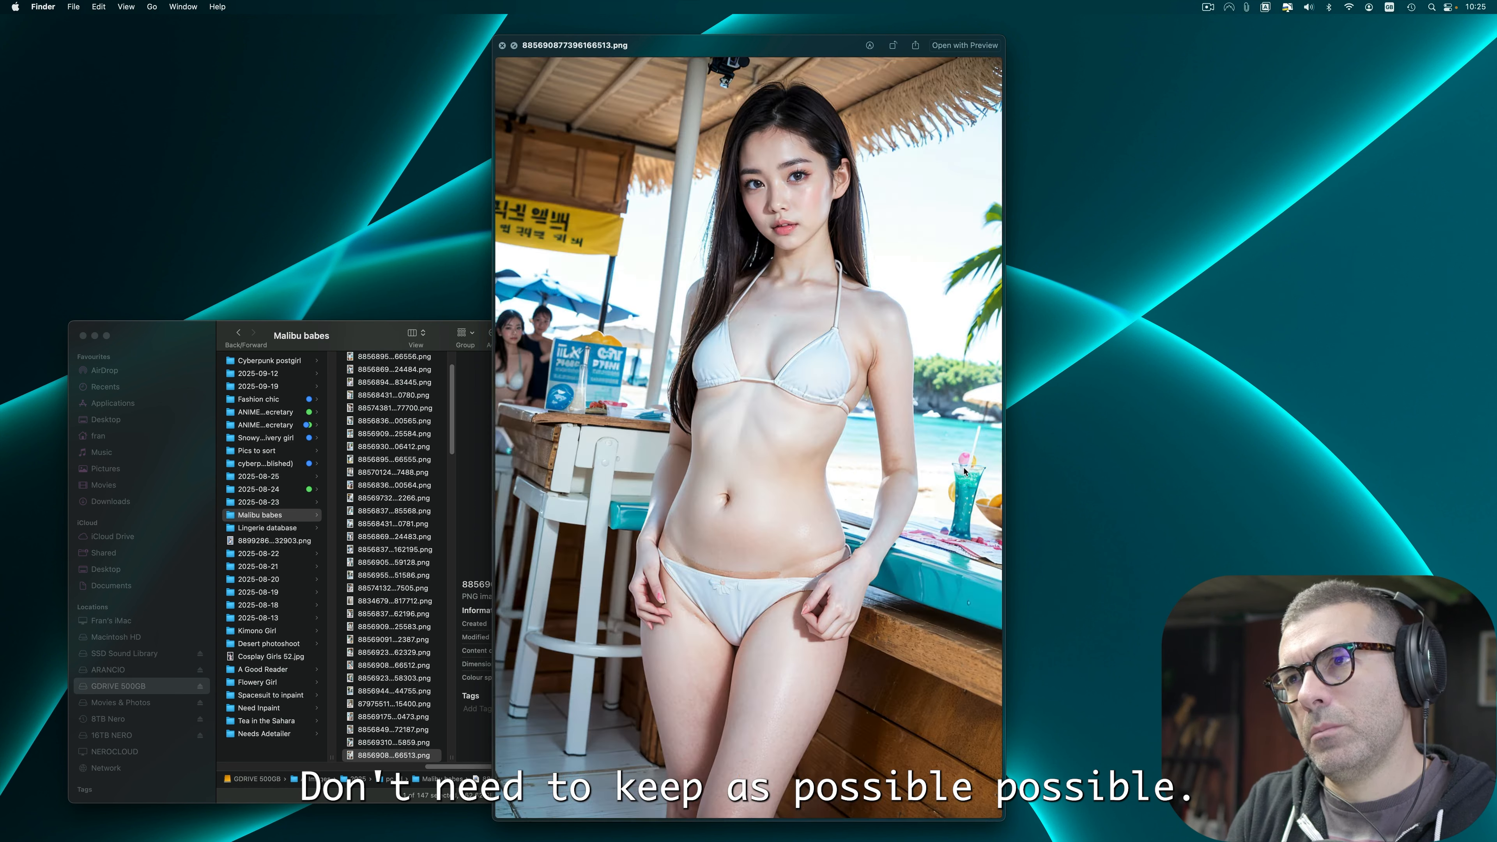
key("Down")
key("Down")
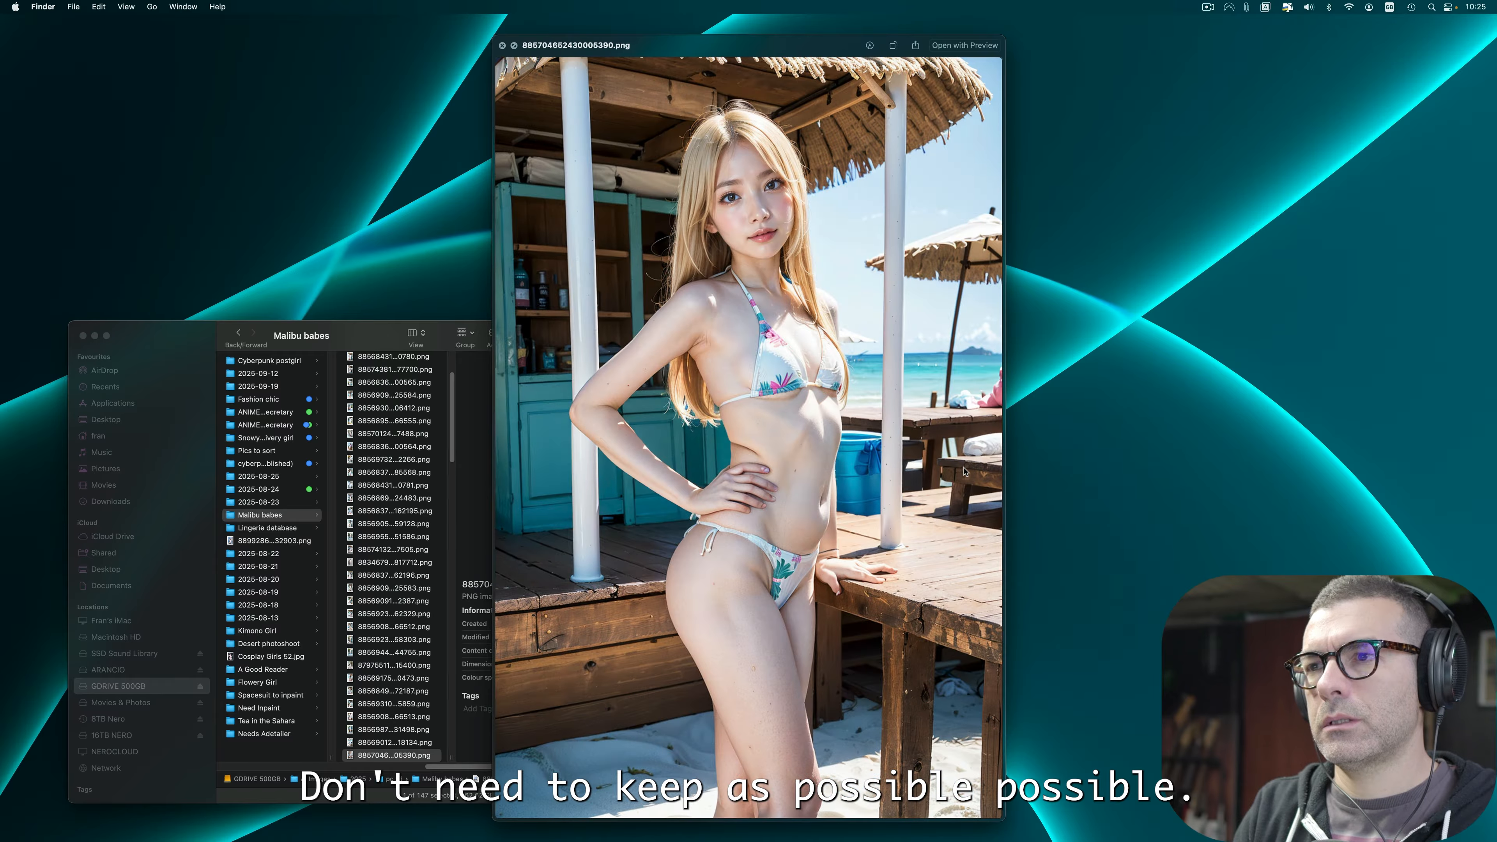
key("super+BackSpace")
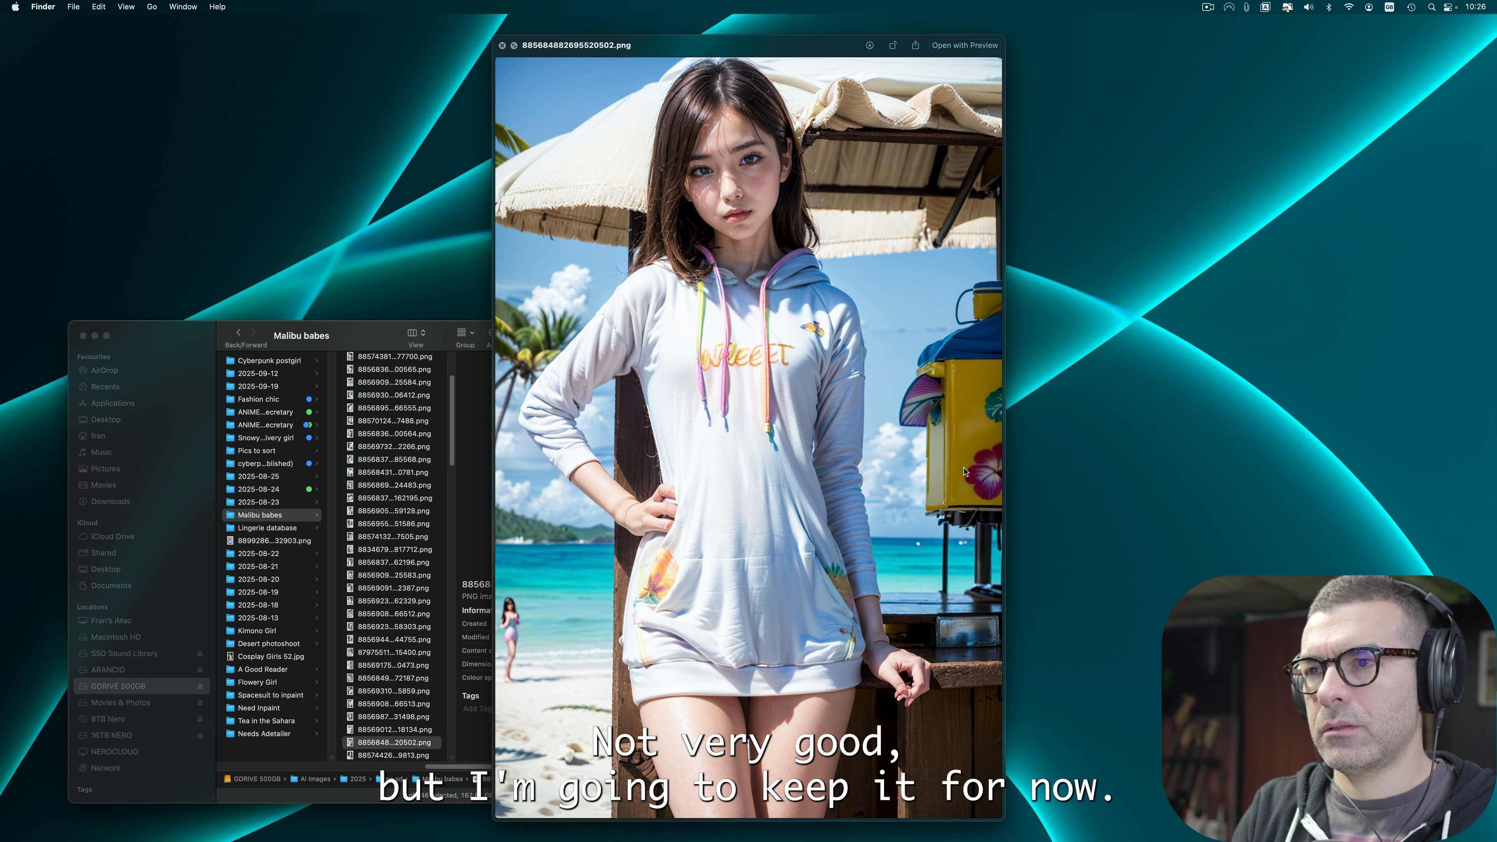
Step: Advance to image 885698475193290334.png and apply the Yellow colour tag to mark it for editing
key("Down")
key("Down")
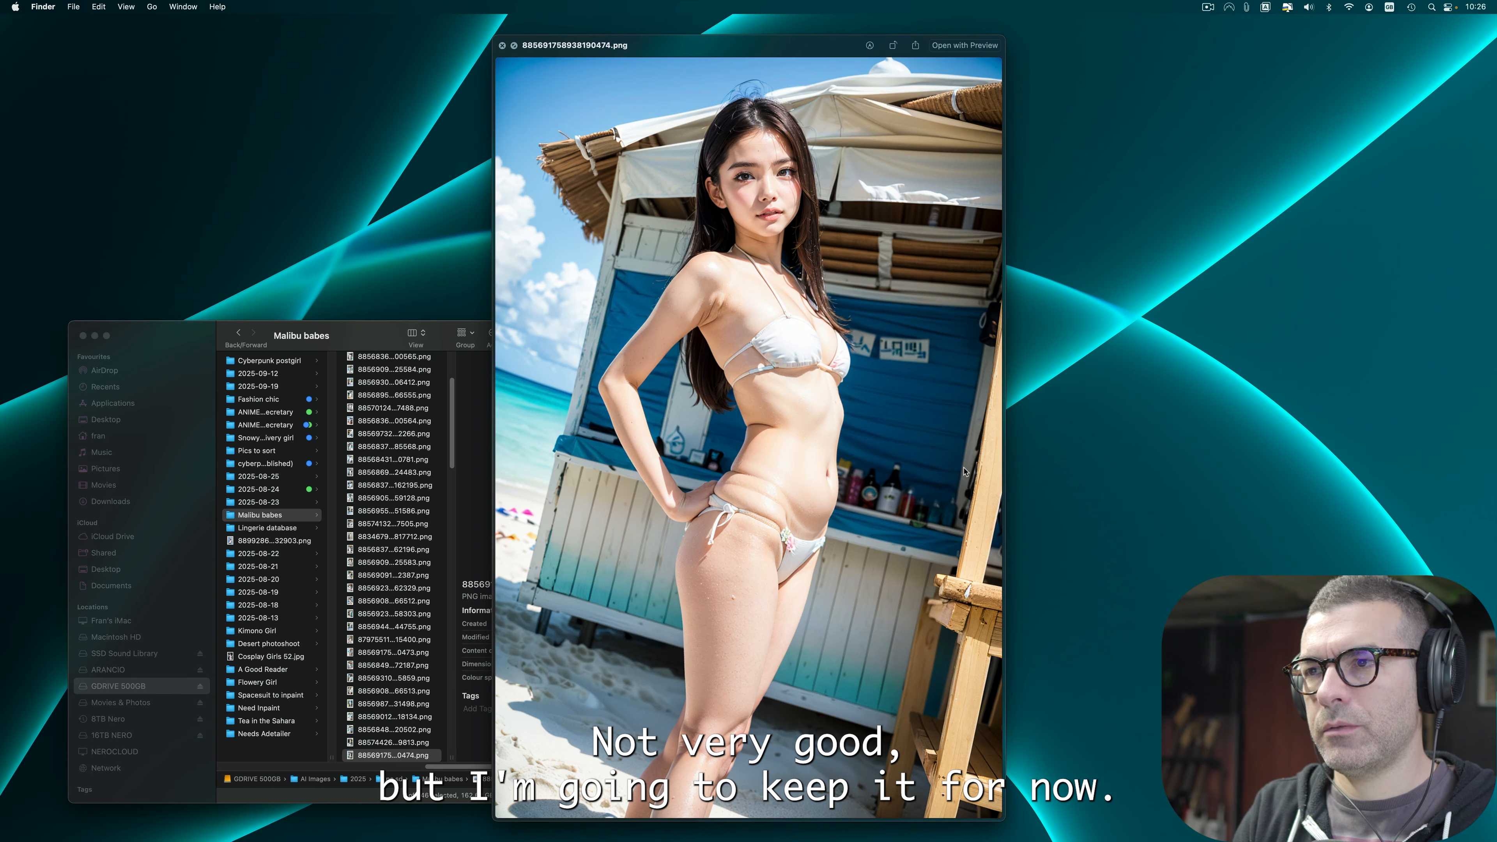
key("Down")
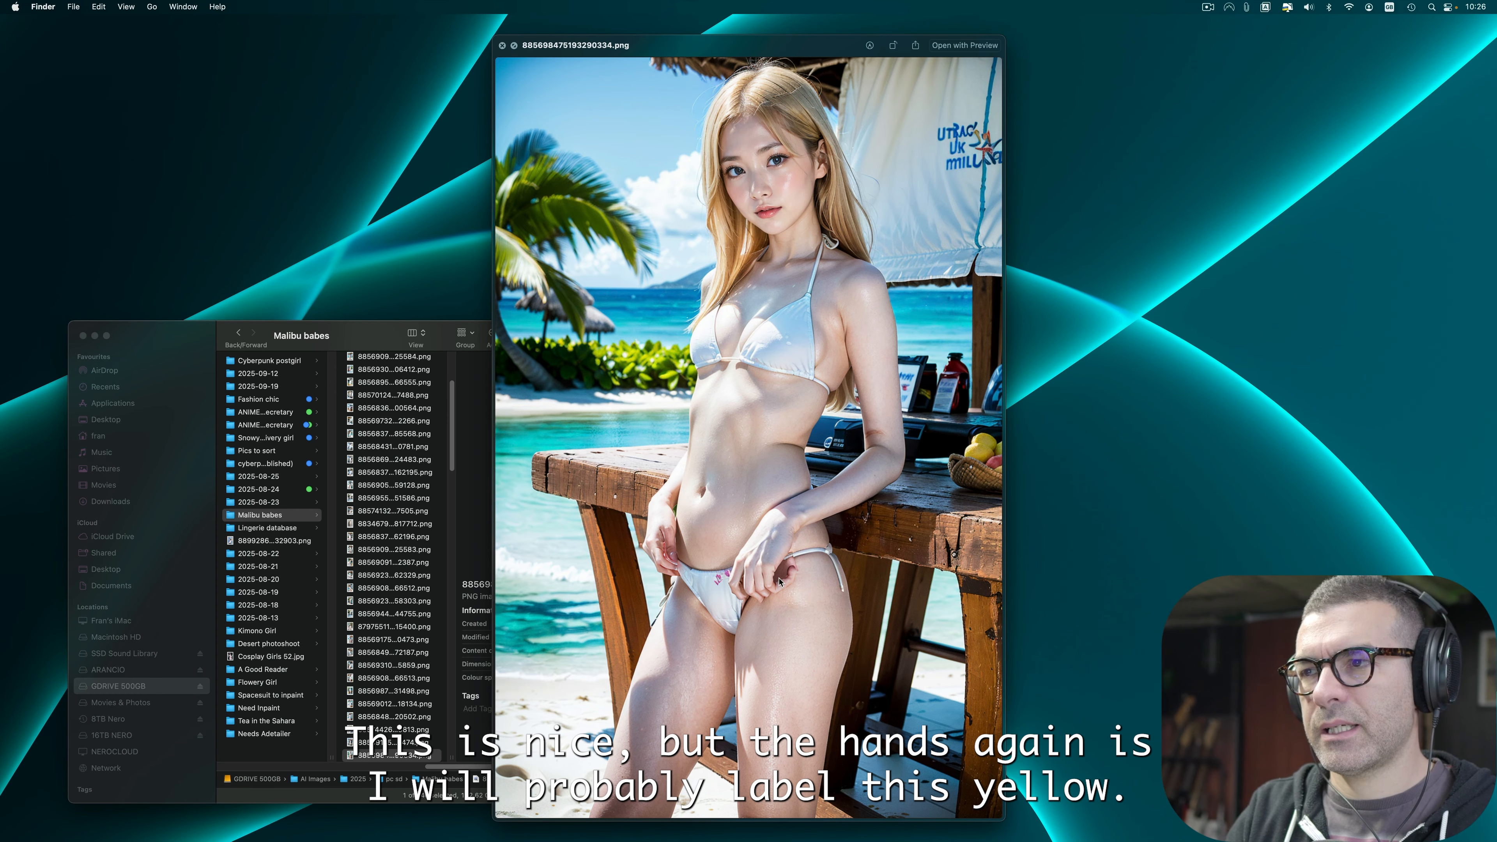
key("Down")
key("Up")
right_click(427, 742)
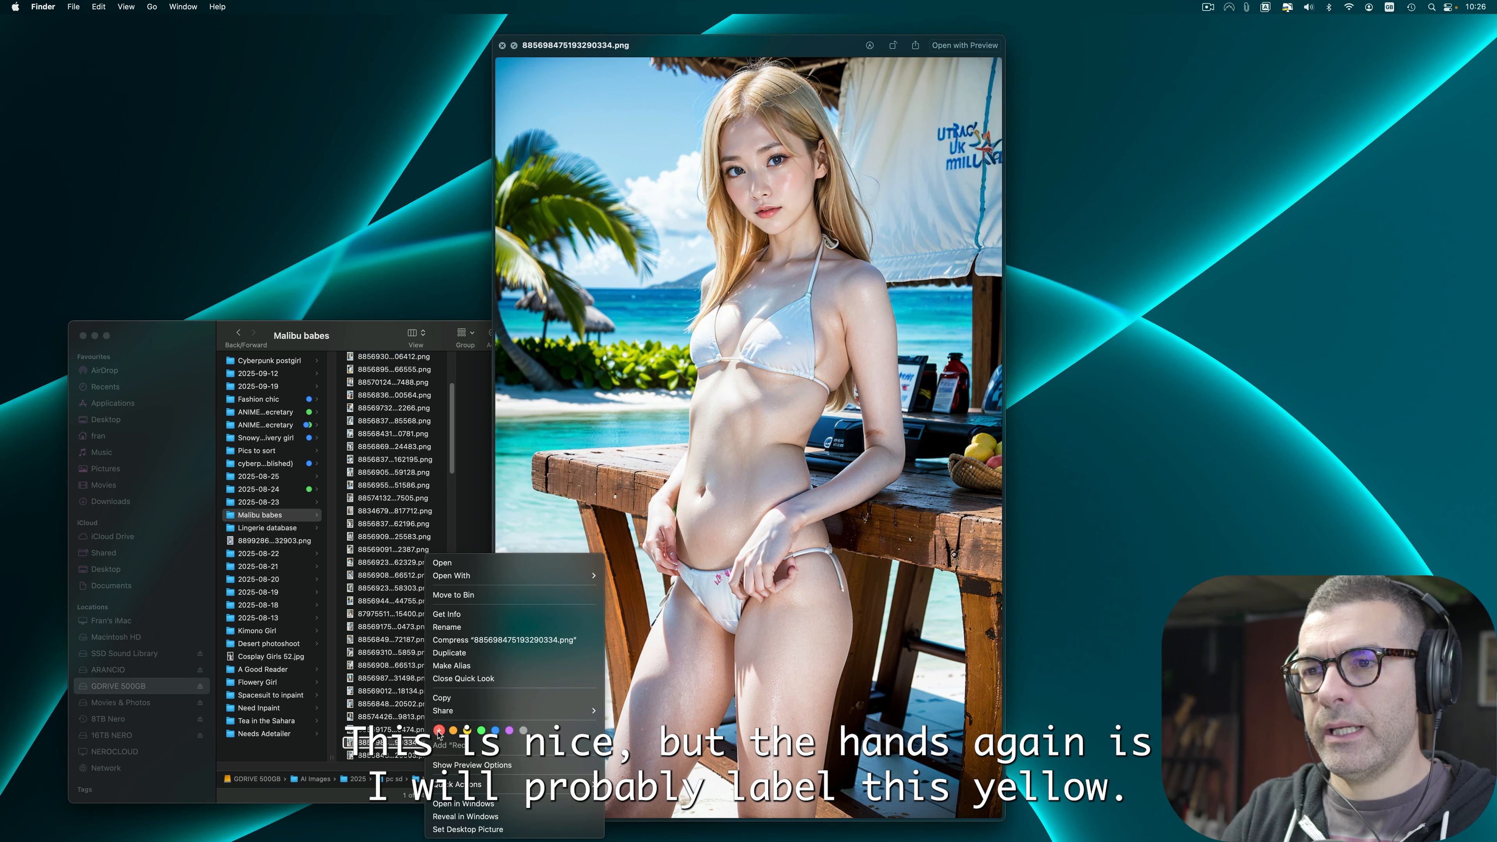
left_click(467, 730)
Step: Go back to the hoodie image 885684994364672187.png and apply the Yellow tag to it as well
left_click(411, 678)
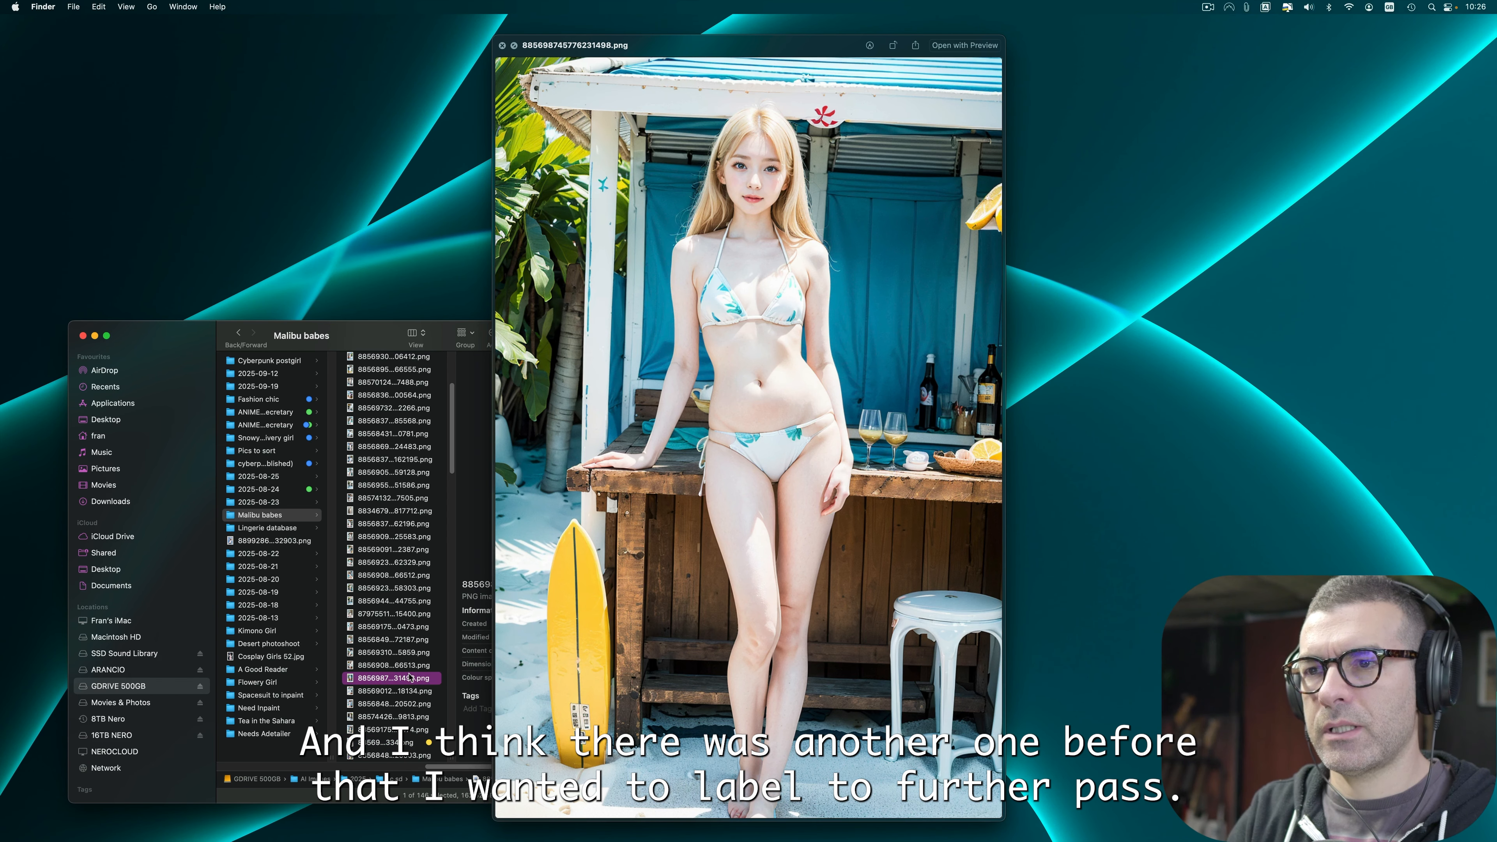
key("Up")
key("Up")
key("Up")
key("Down")
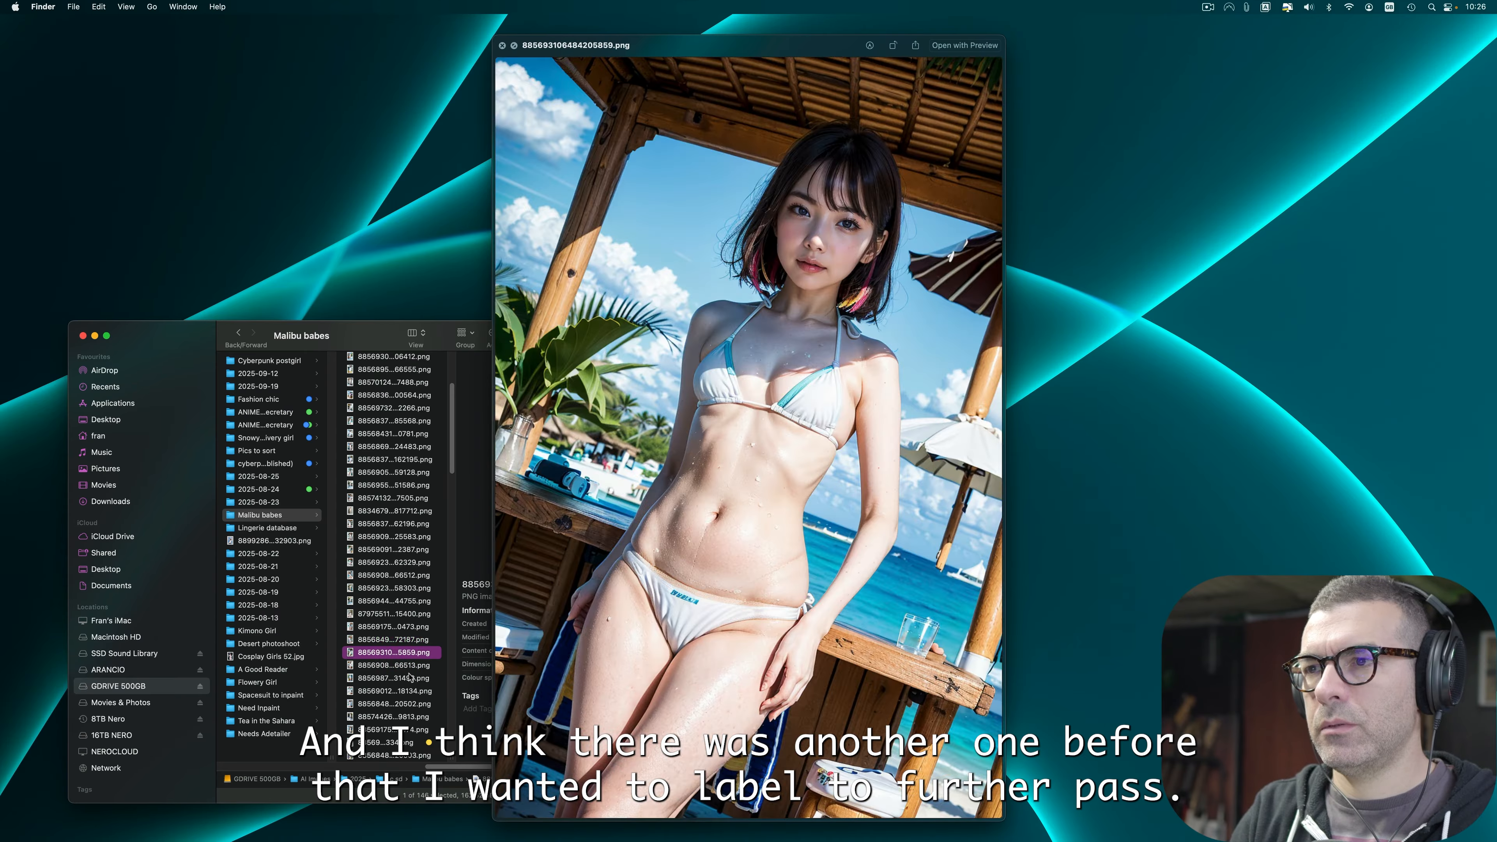
key("Up")
right_click(412, 648)
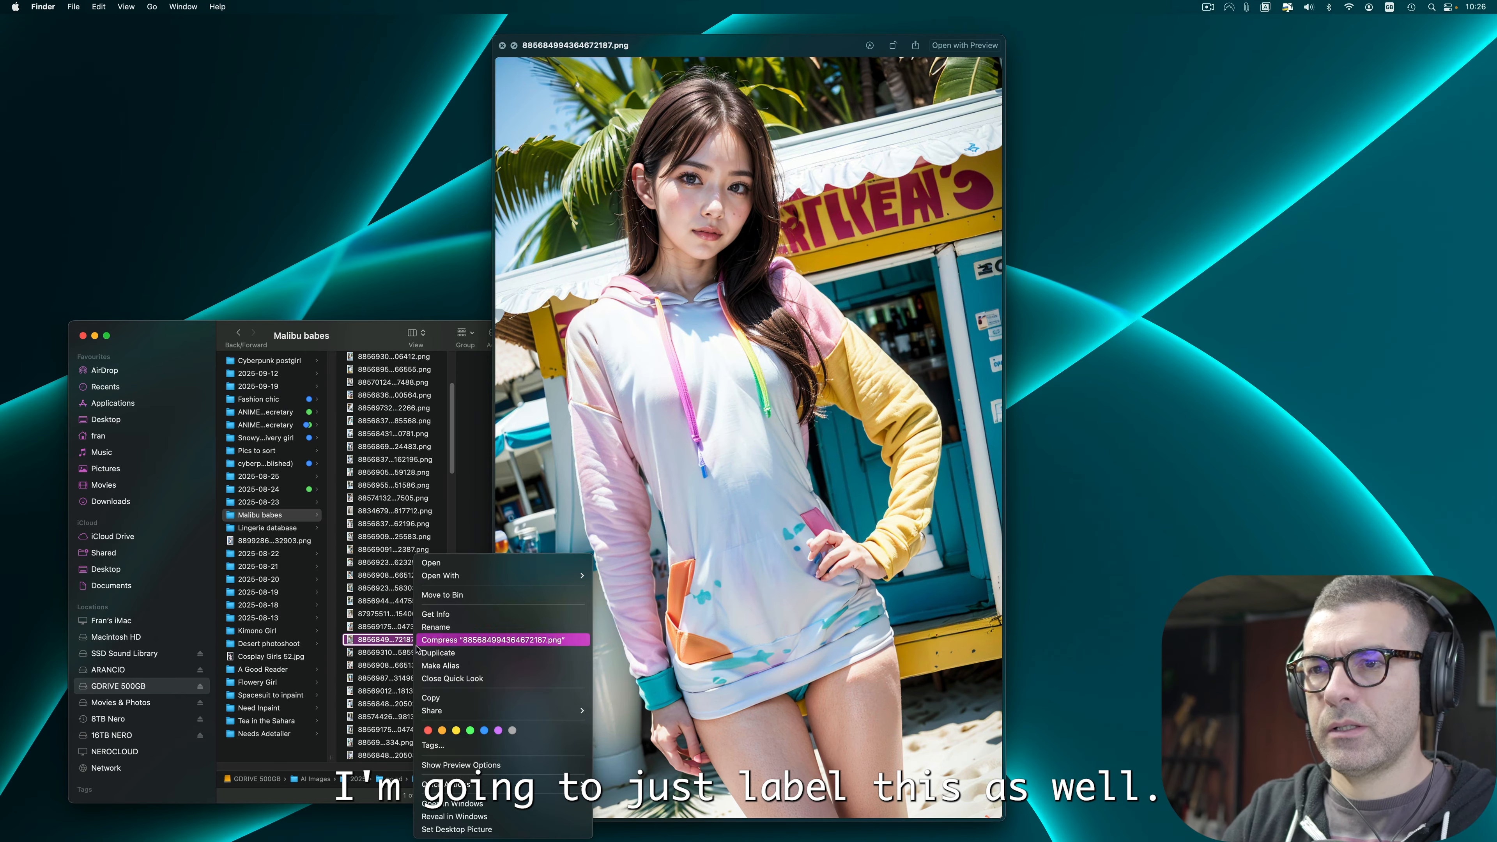
left_click(453, 742)
Step: Step forward through the images to 885684679758323092.png and apply the Yellow tag to it
key("Down")
key("Down")
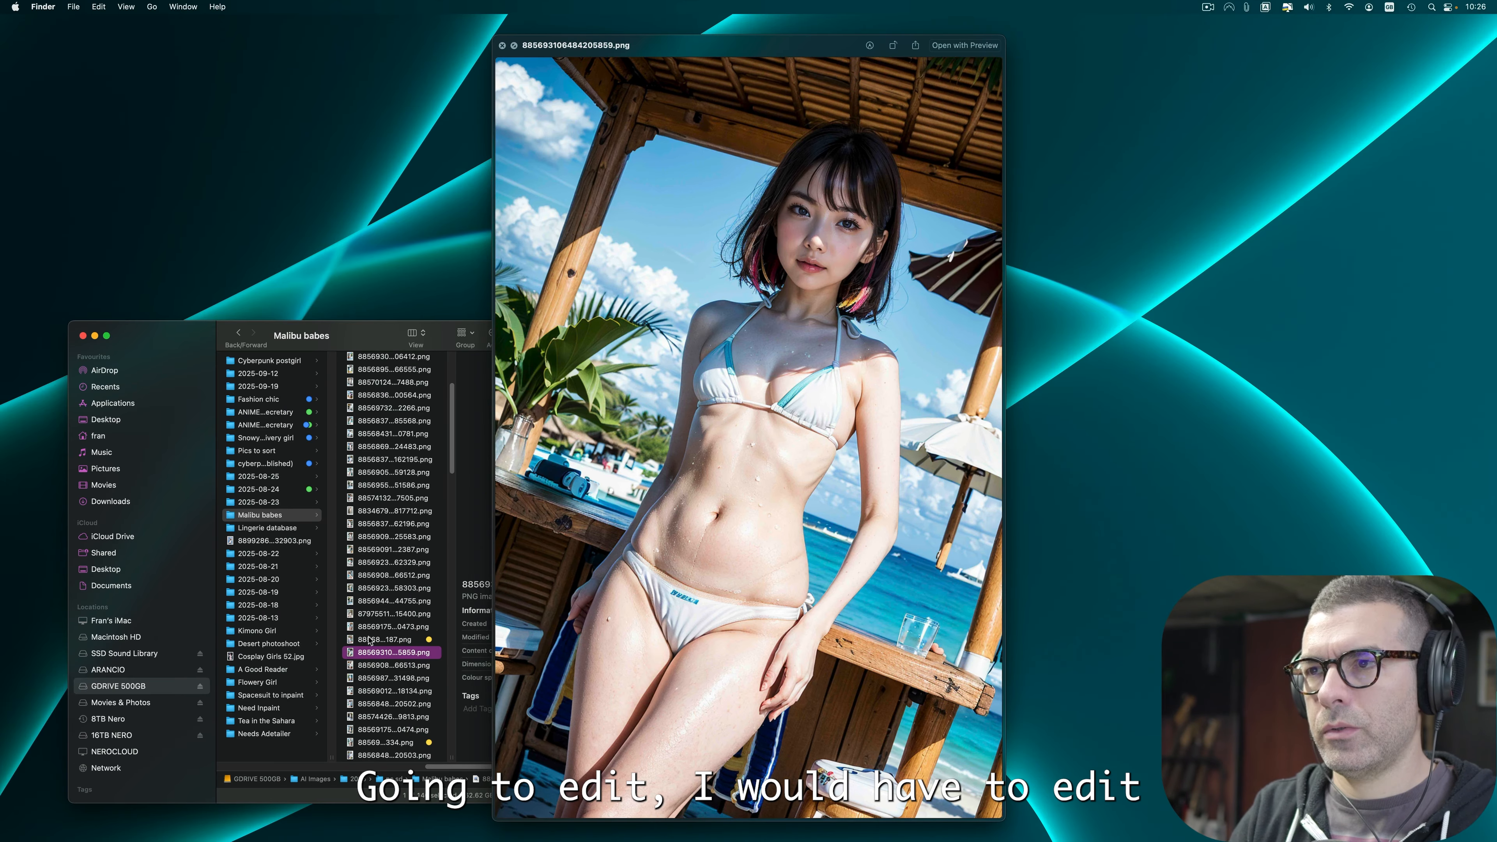
key("Down")
key("Down")
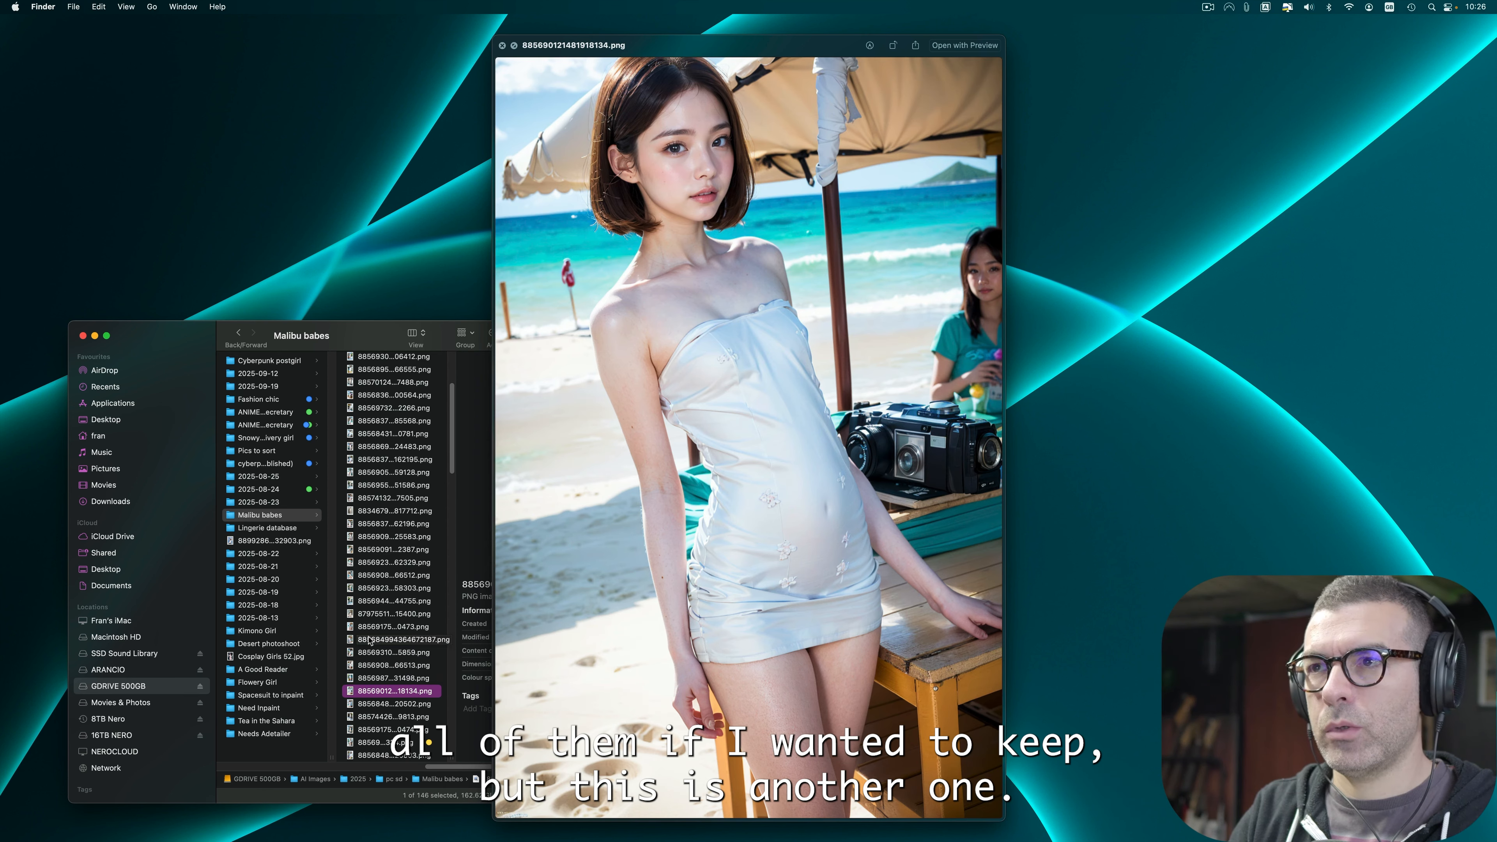
key("Down")
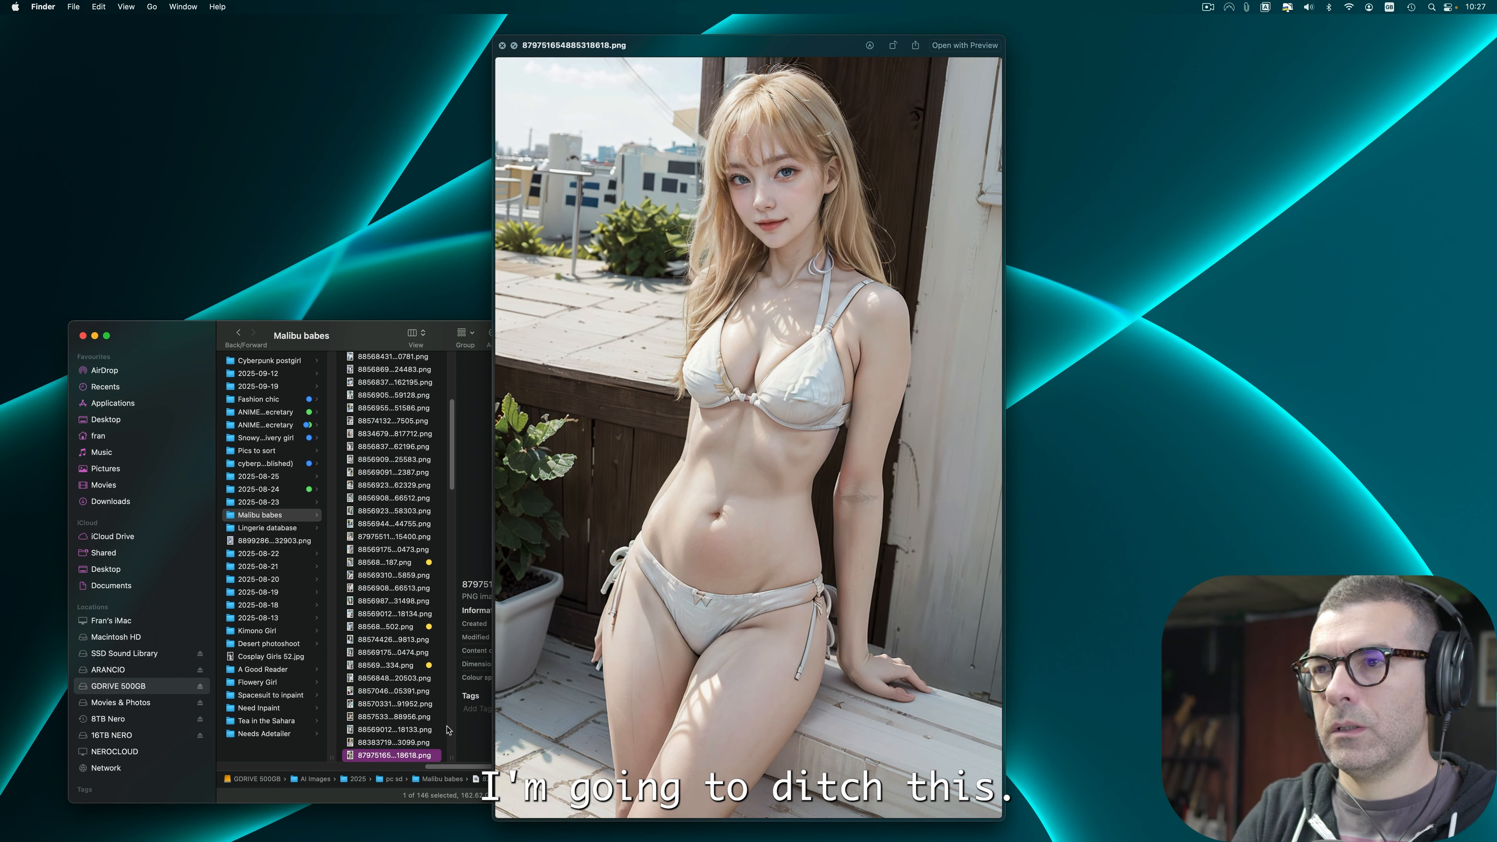
key("Down")
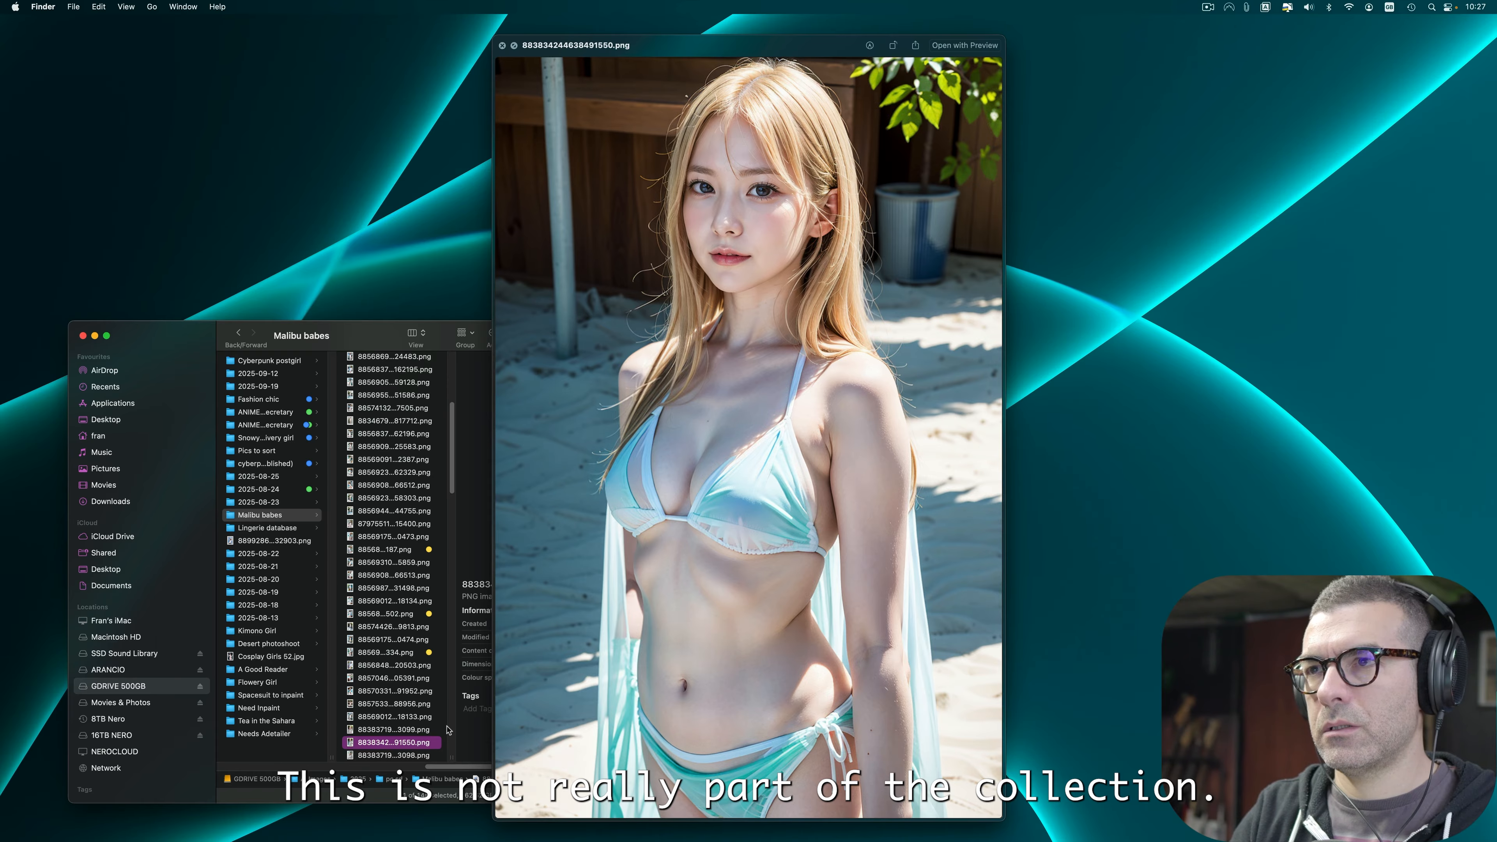
key("Down")
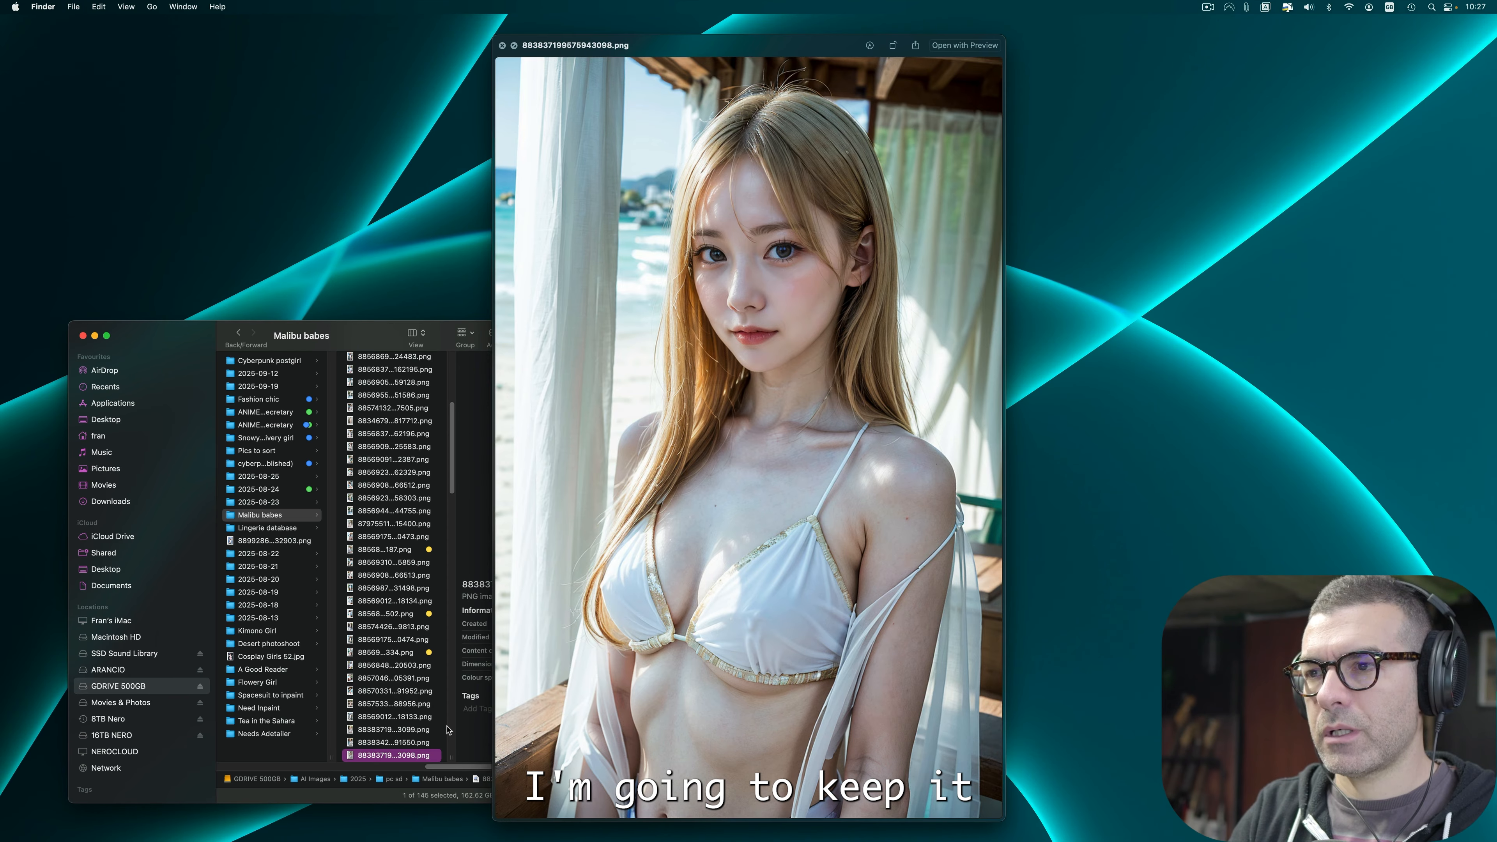
key("Down")
key("Down")
key("Down")
key("Down")
key("Down")
key("Down")
key("Down")
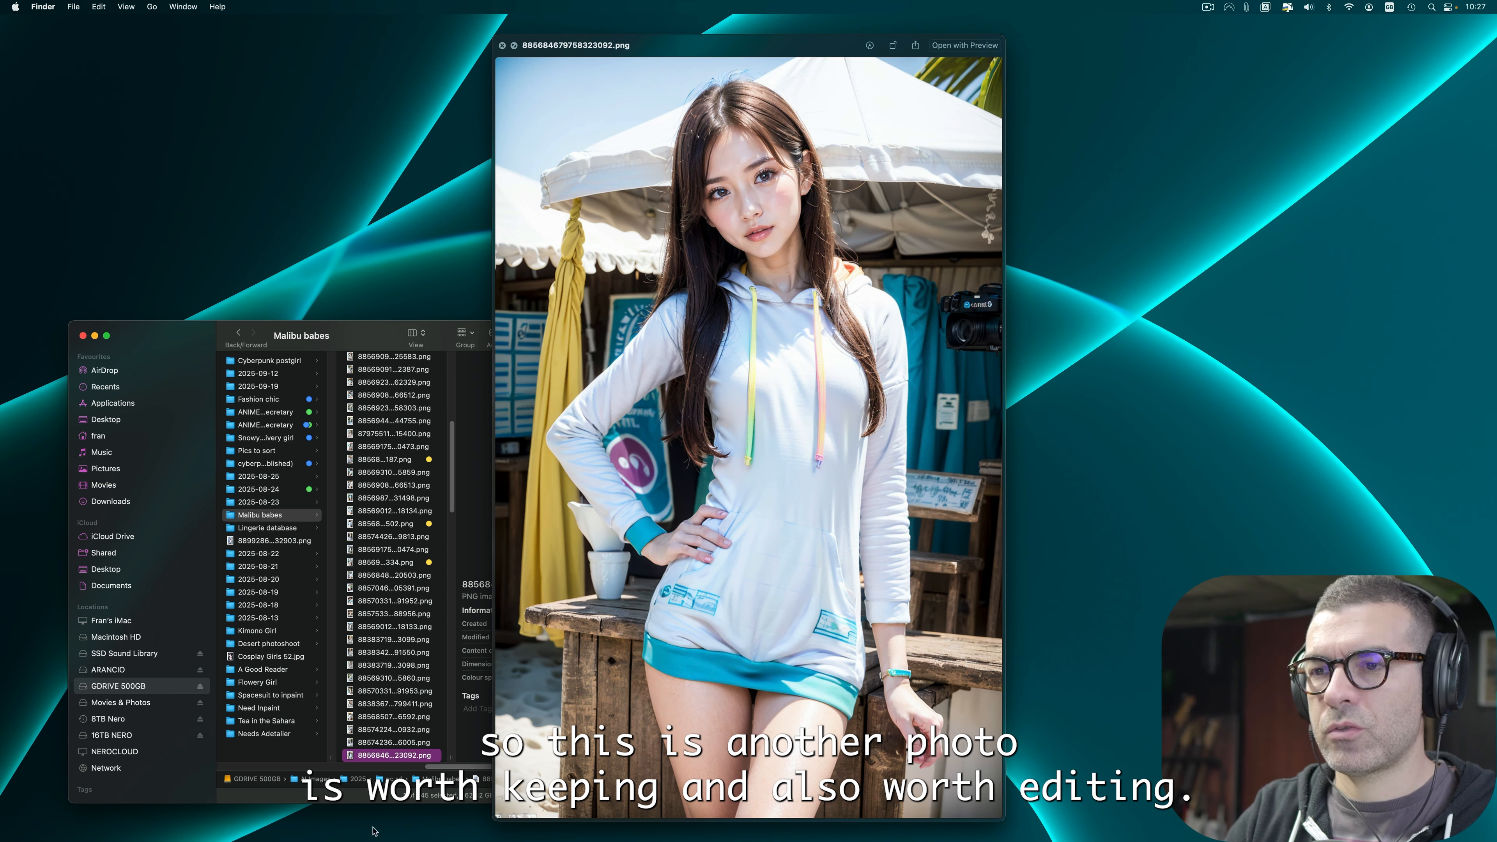
right_click(383, 757)
left_click(426, 731)
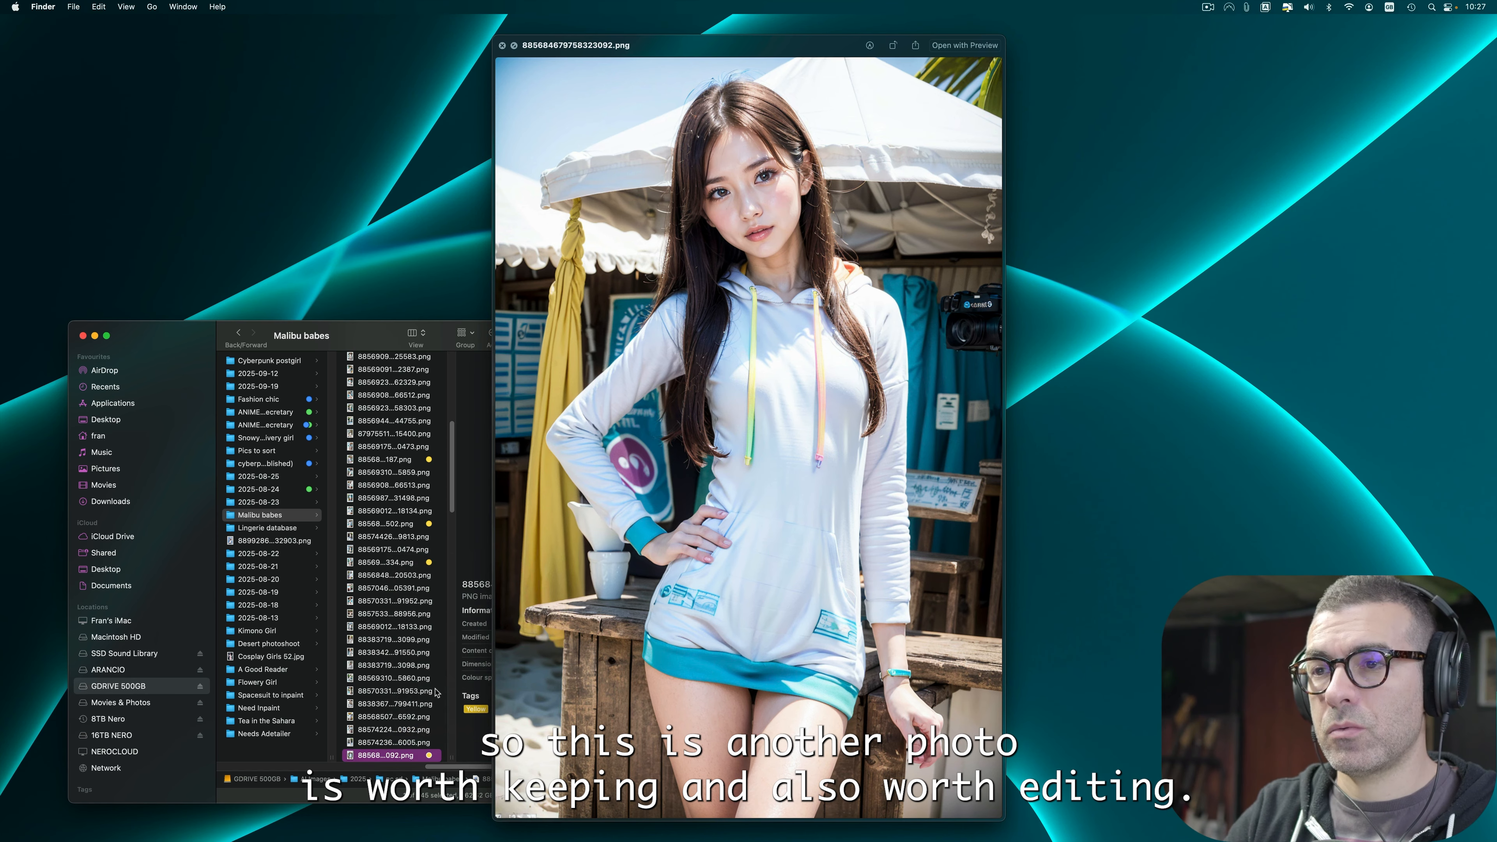
Step: Advance to image 879754429434210760.png and apply the Yellow tag
key("Down")
key("Down")
key("Down")
key("Down")
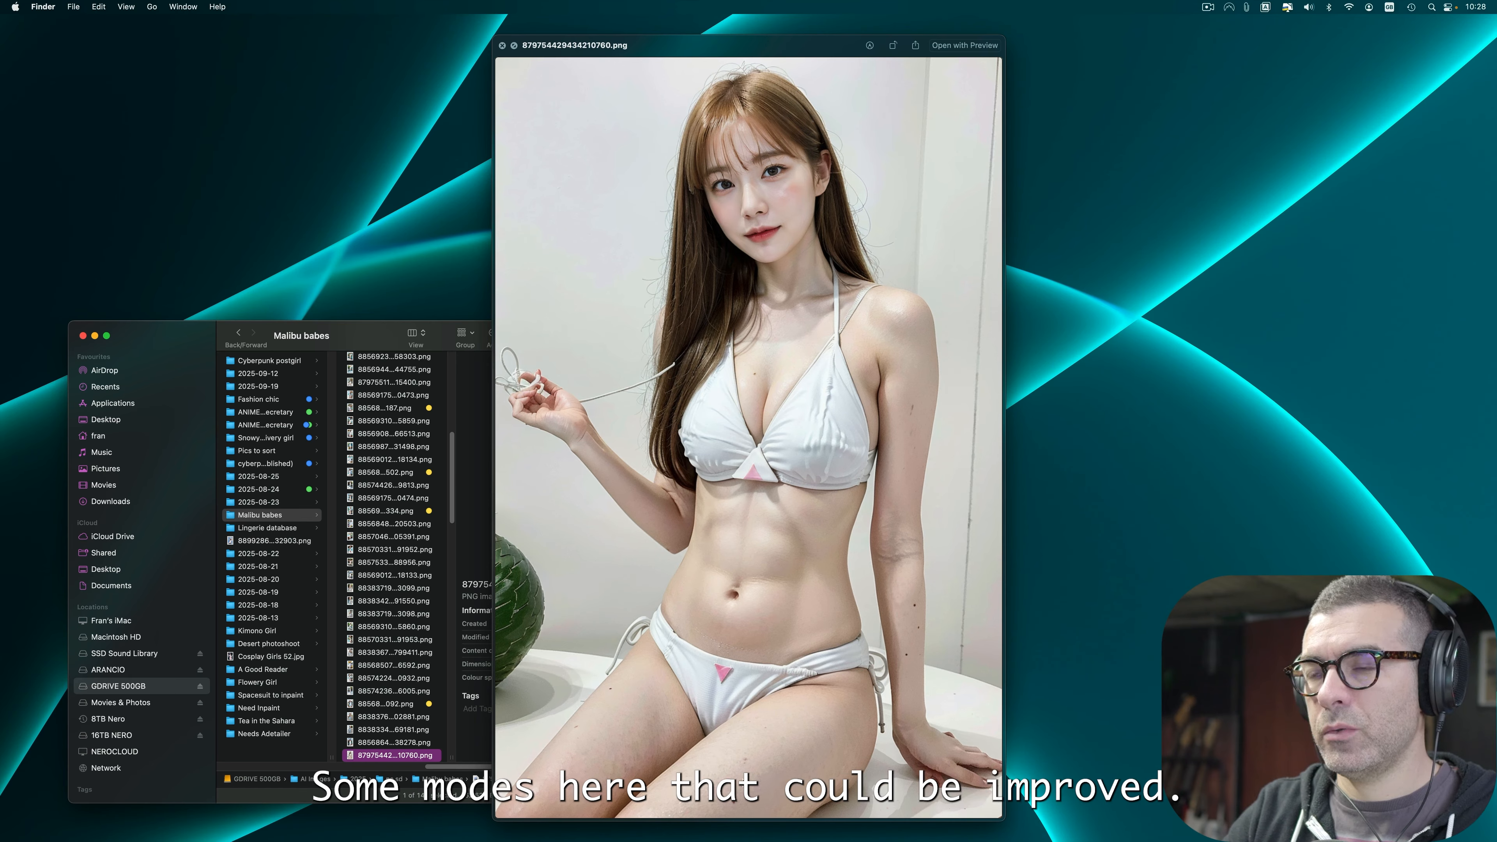
right_click(411, 754)
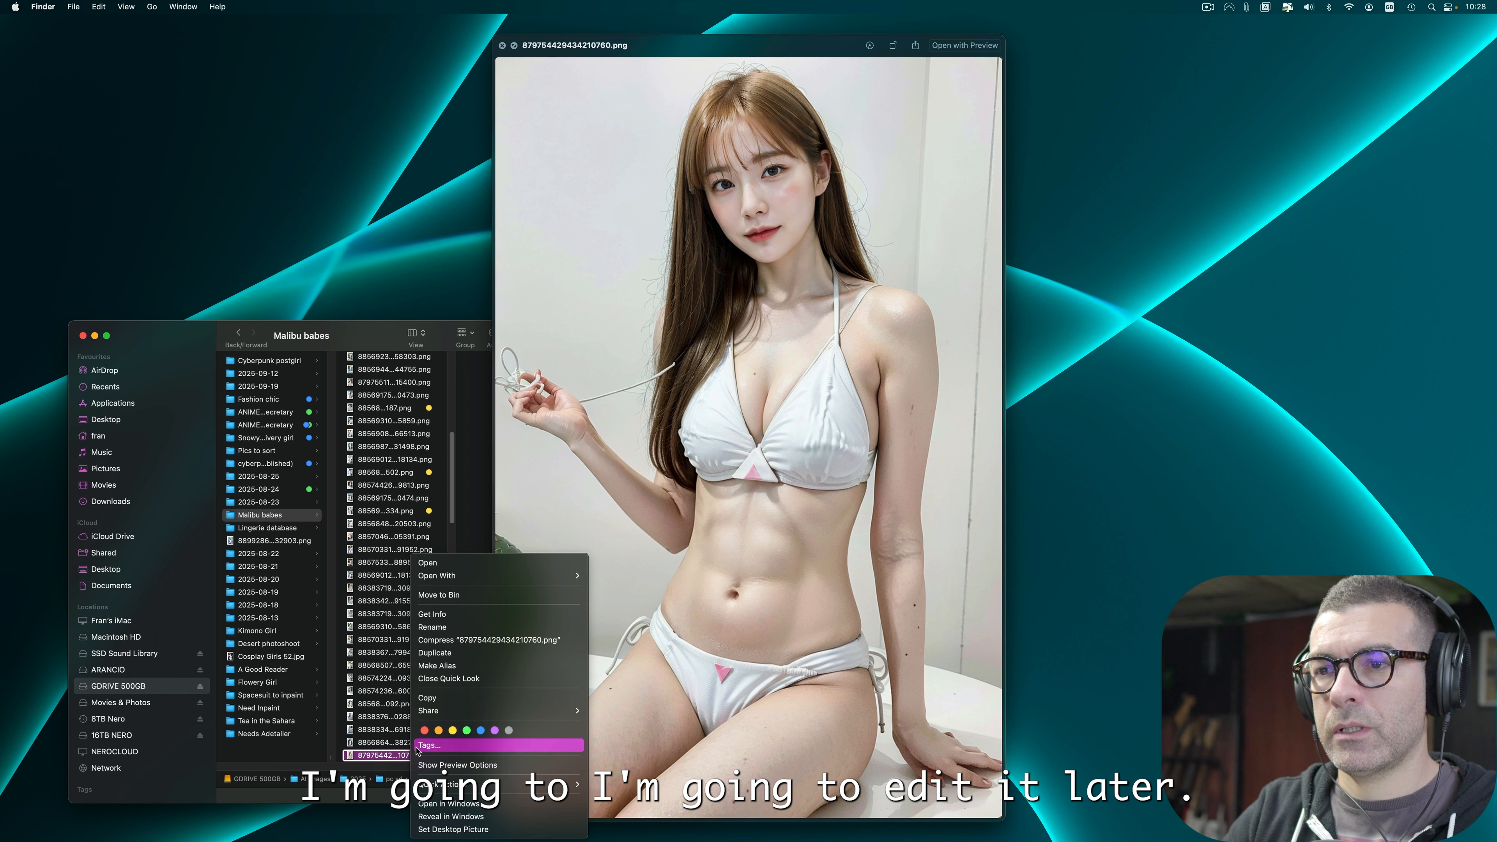
left_click(452, 731)
Step: Move to the next image, 885699691742758686.png, and apply the Yellow tag
key("Down")
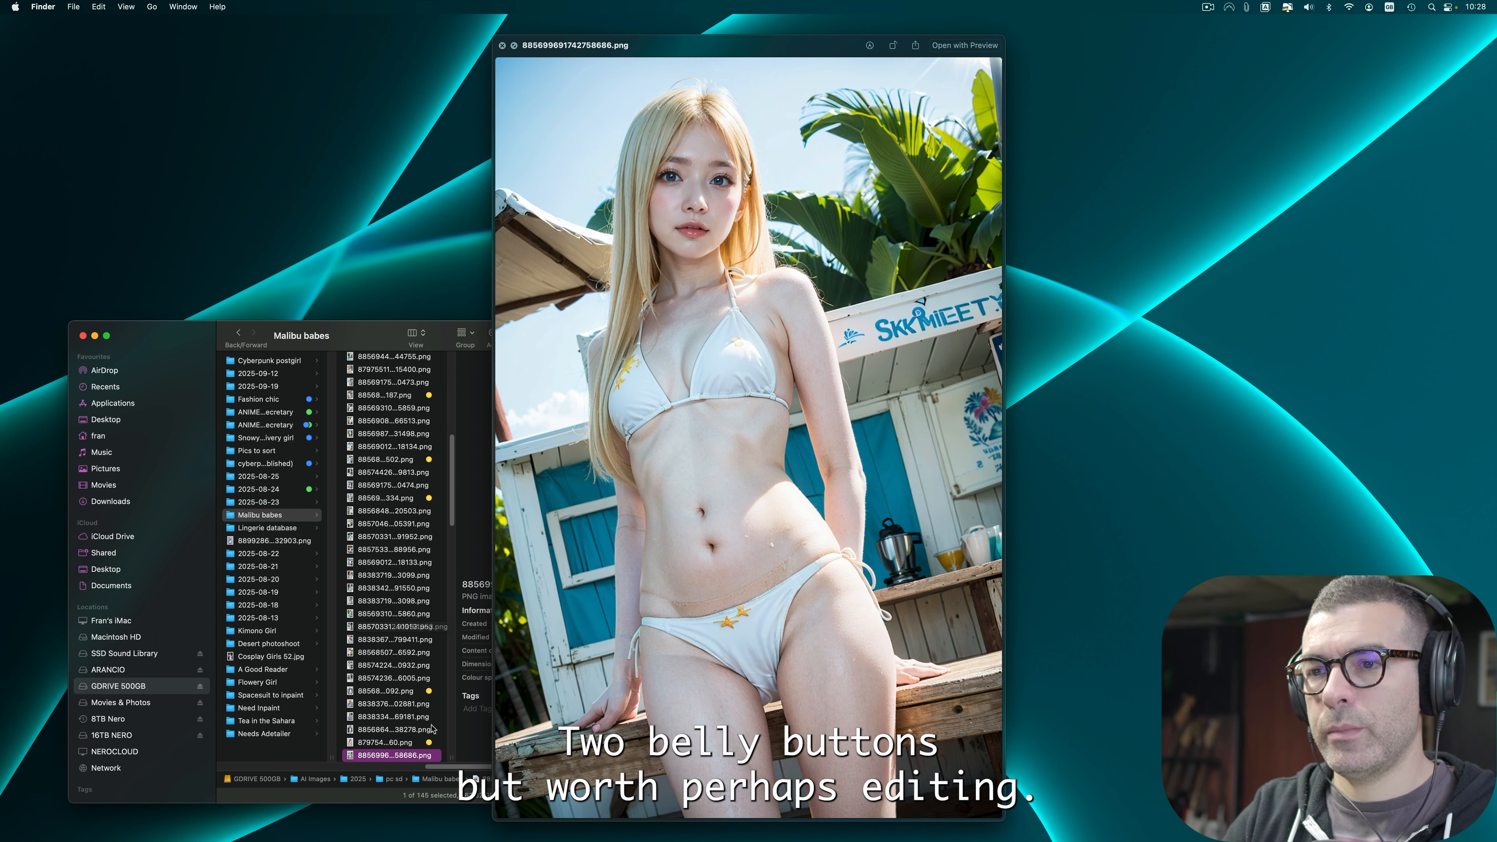
right_click(418, 756)
left_click(464, 731)
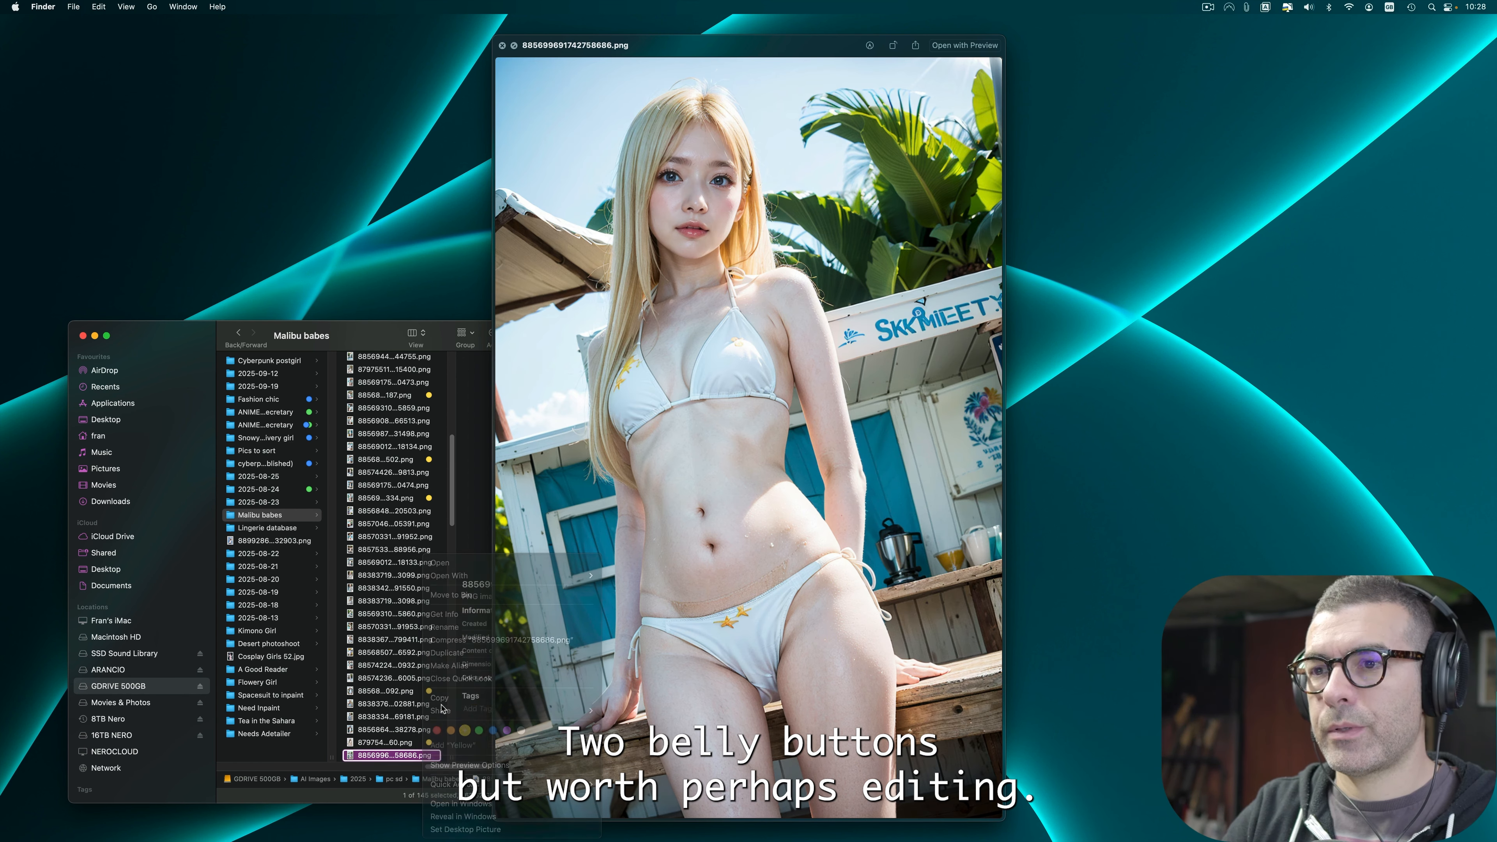
Step: Advance to image 885684679758323093.png and apply the Yellow tag
key("Down")
key("Down")
key("Down")
key("Down")
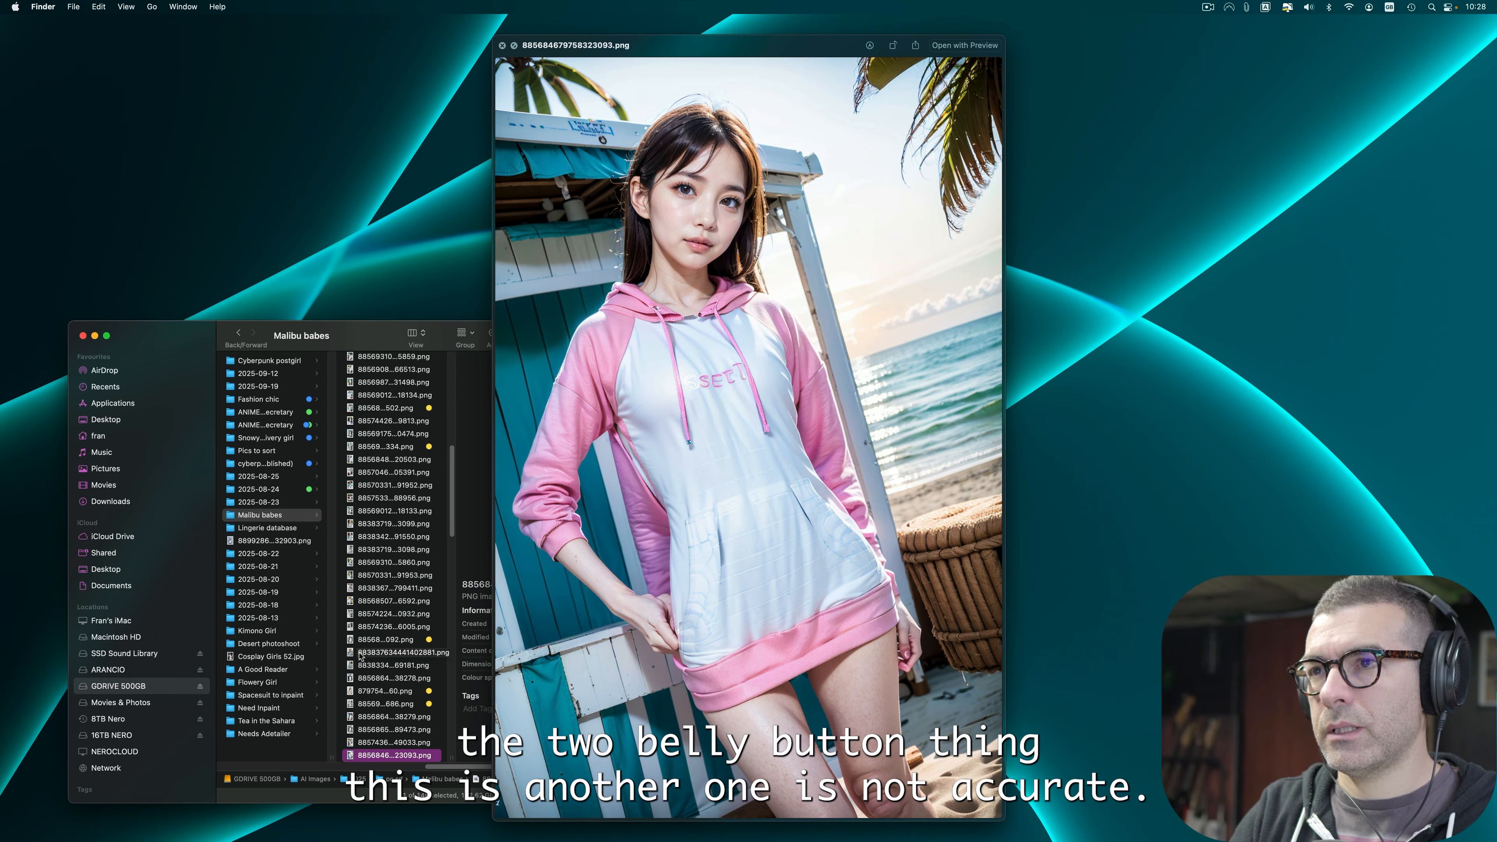
right_click(425, 756)
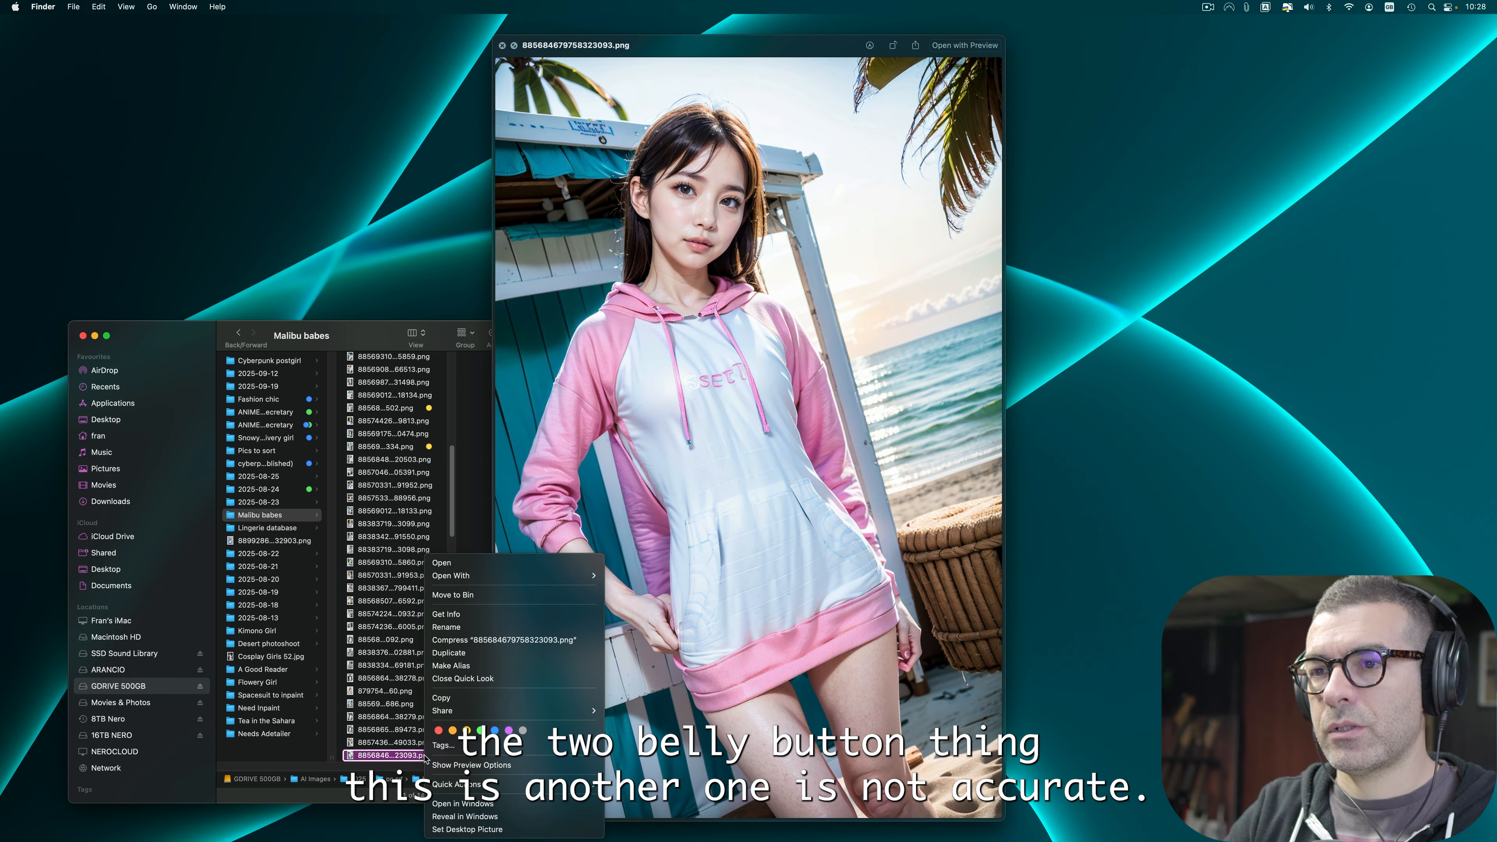
left_click(466, 733)
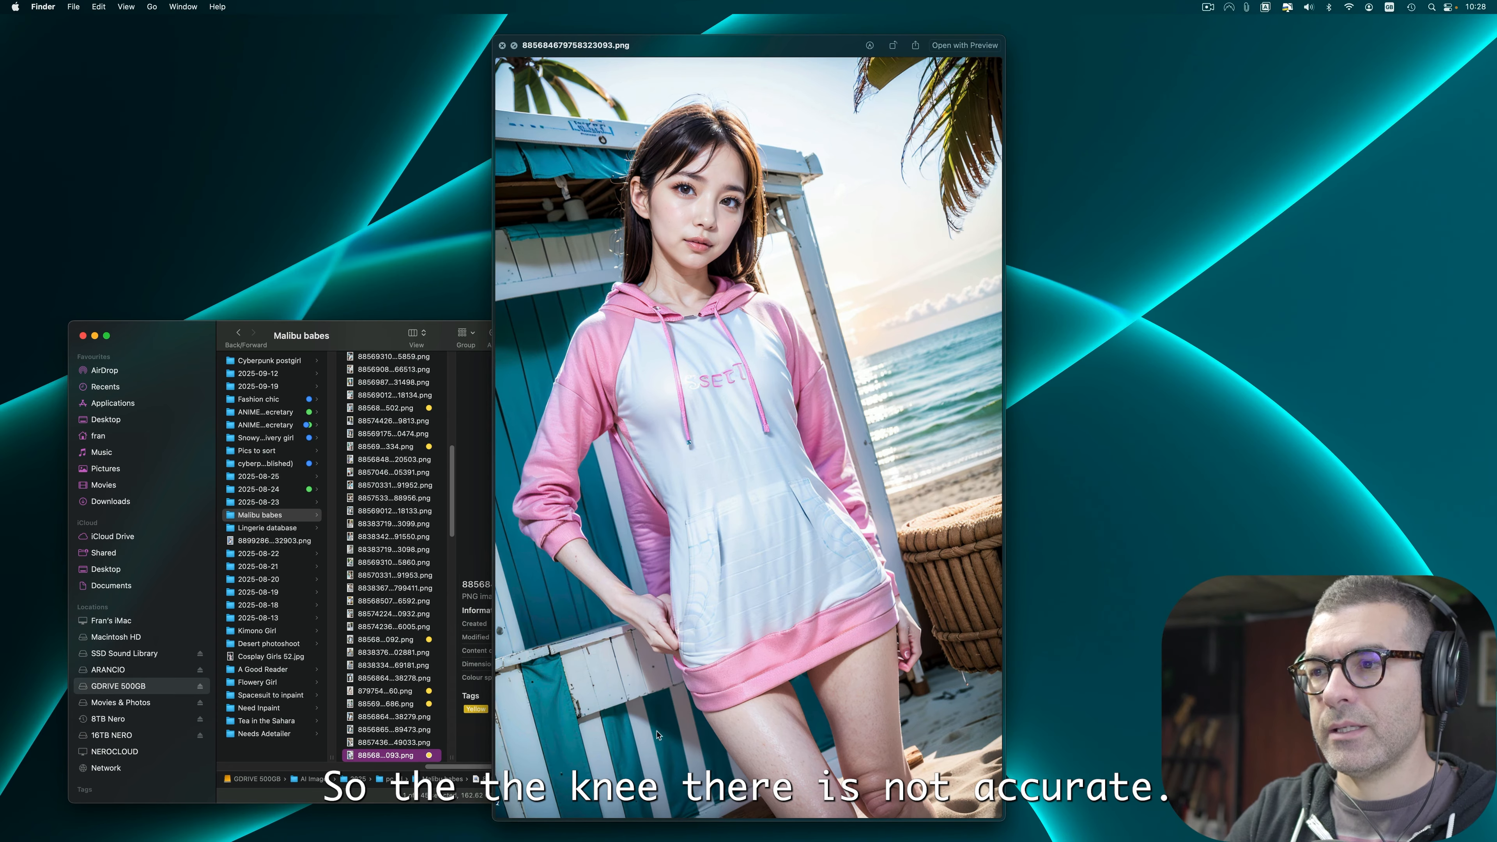
Step: Advance to image 883836701359799412.png and apply the Yellow tag to it
key("Down")
right_click(423, 756)
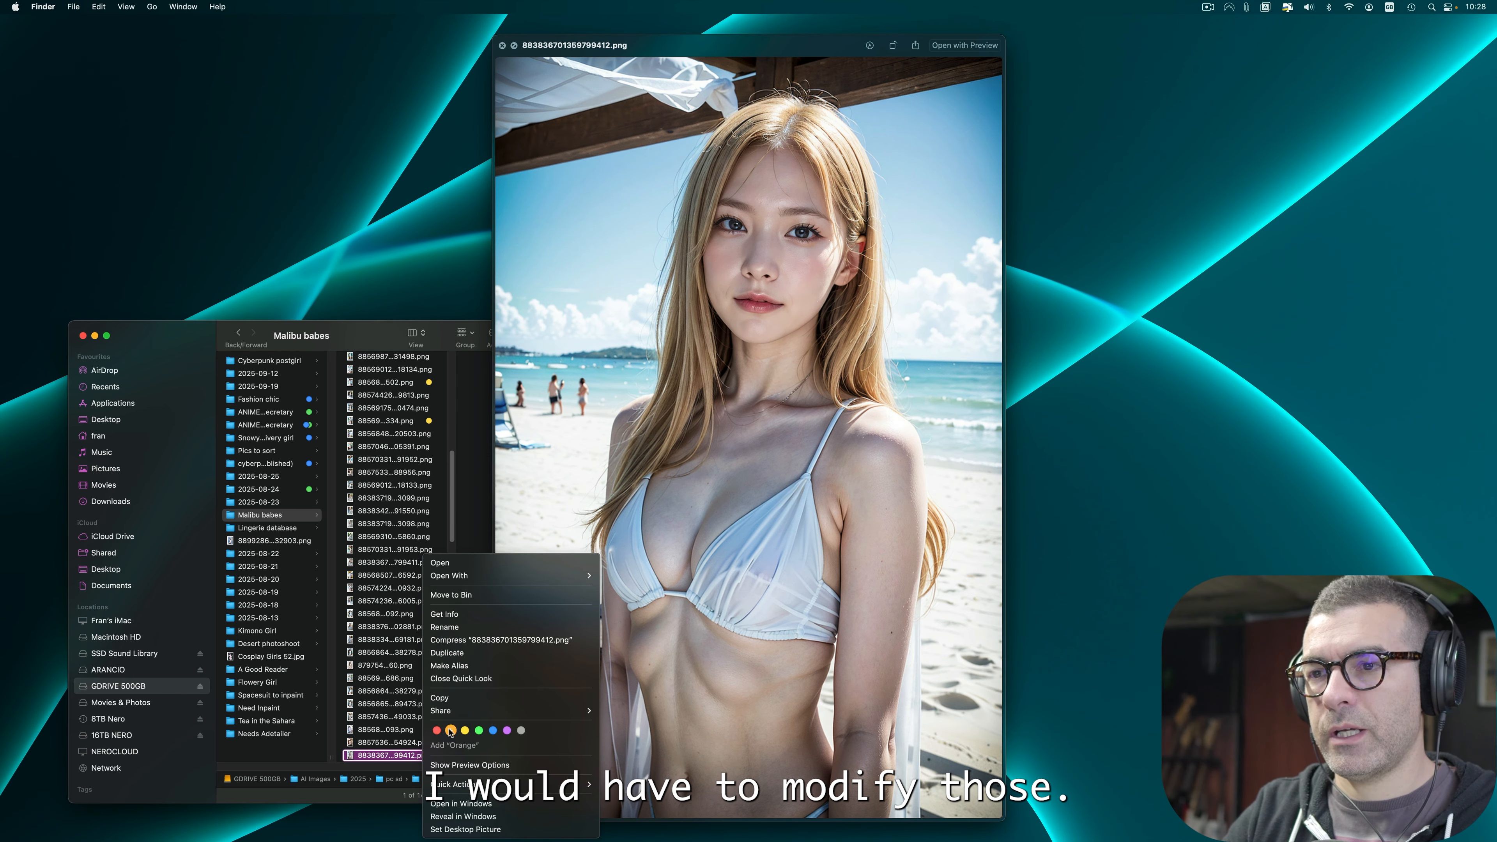
left_click(466, 731)
Step: Step forward three images to 885690217044905338.png and apply the Yellow tag
key("Down")
key("Down")
key("Down")
right_click(412, 744)
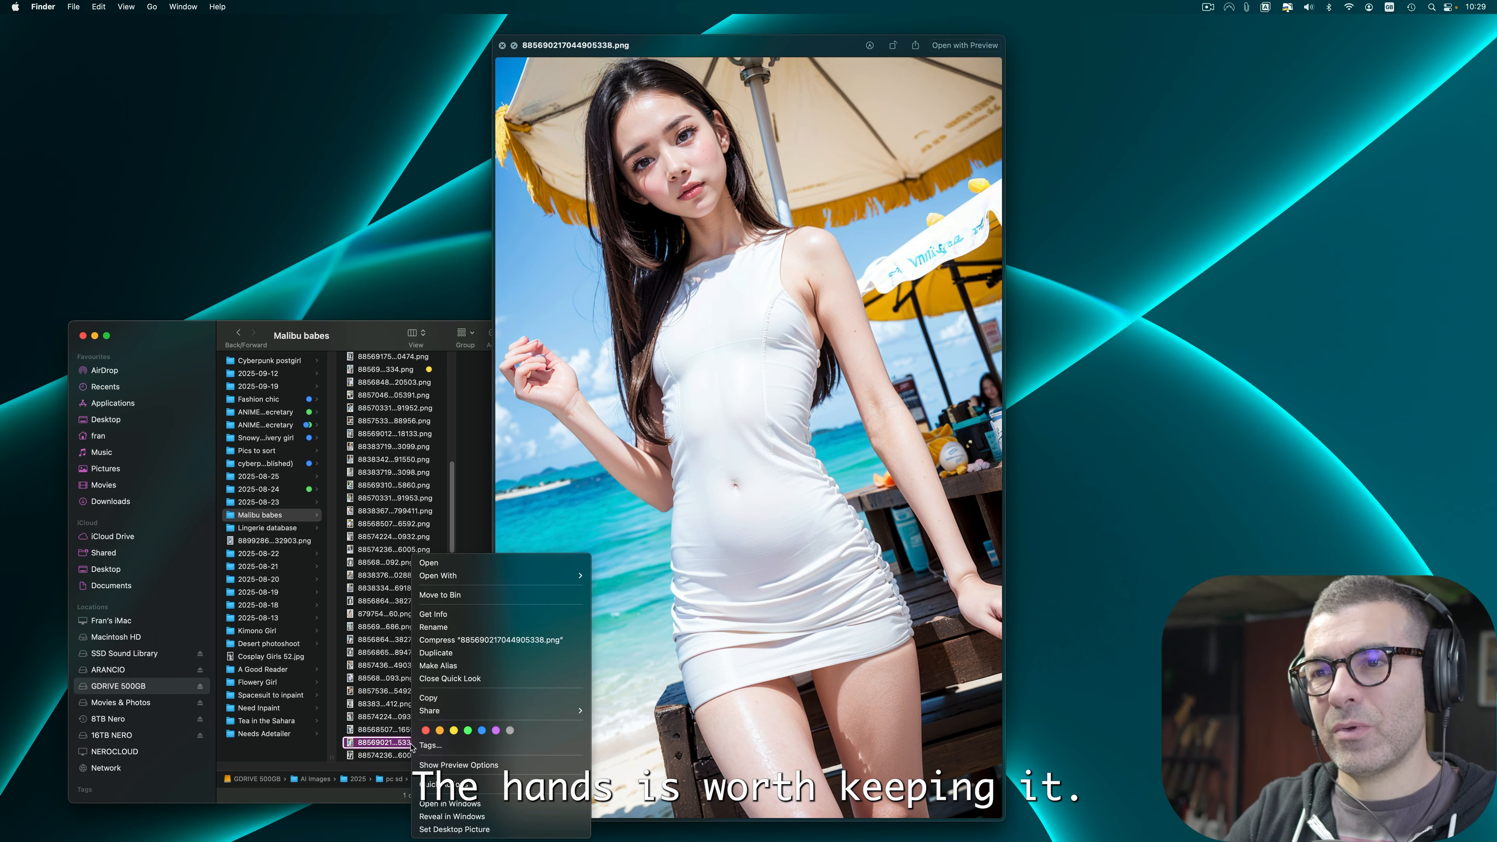
left_click(452, 732)
Step: Move to the next image, 885703182477472822.png, and apply the Yellow tag
key("Down")
right_click(406, 756)
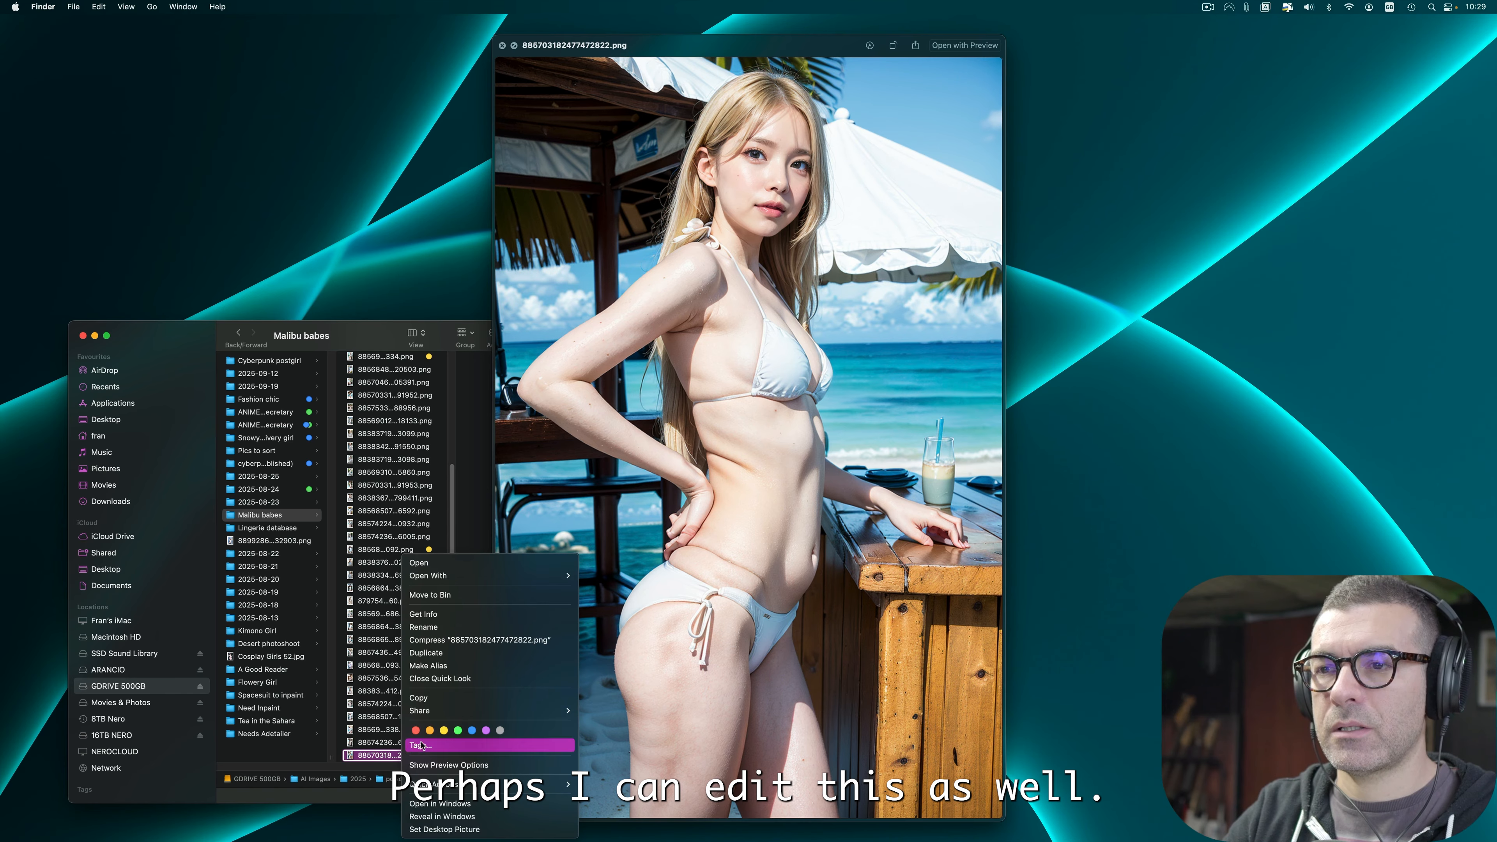
left_click(429, 703)
Step: Advance to image 885738664276046972.png and apply the Yellow tag
key("Down")
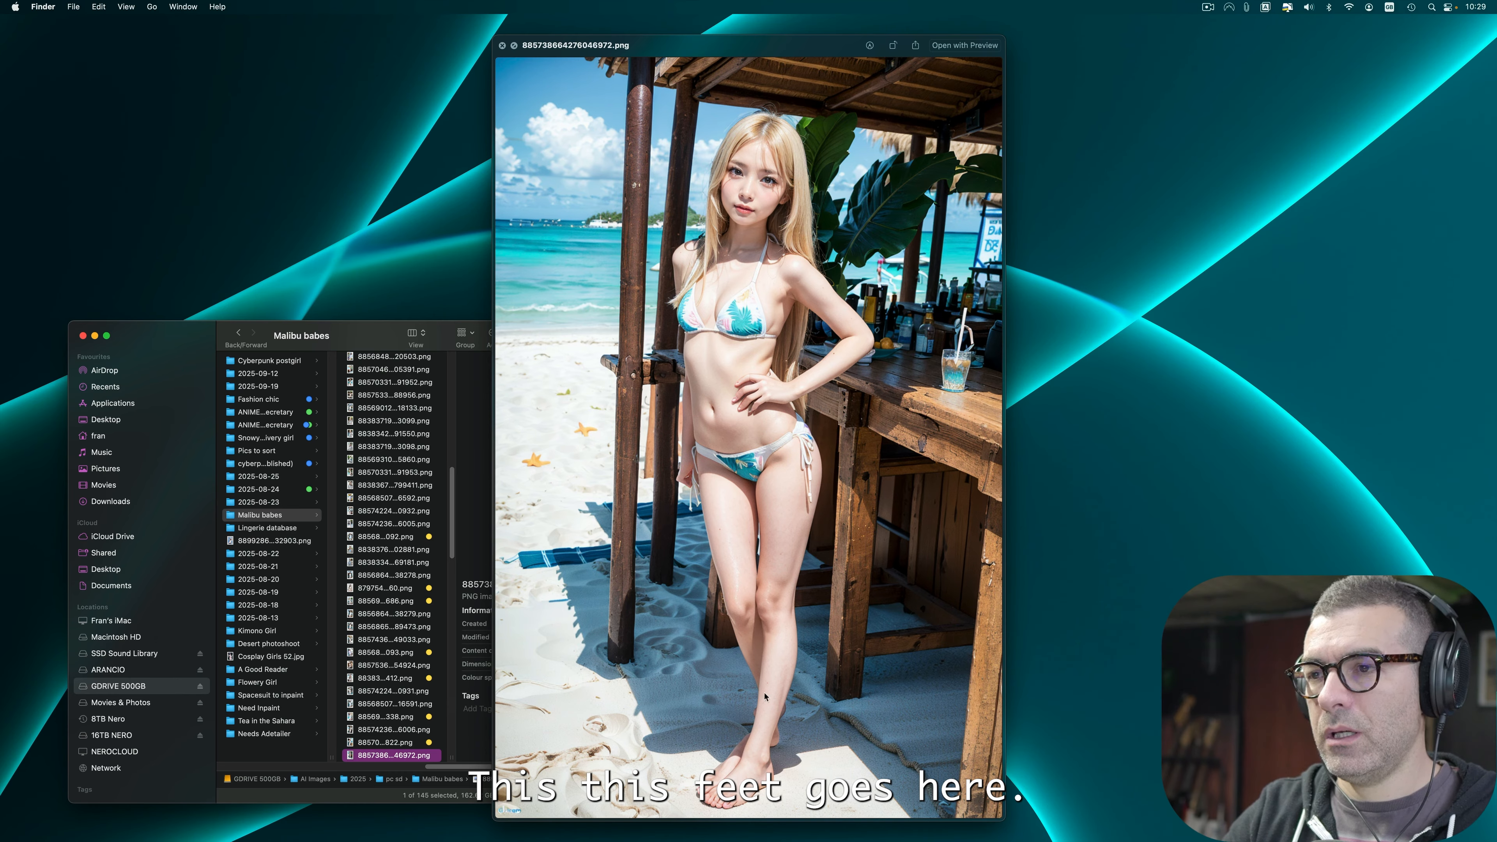
right_click(411, 755)
left_click(453, 722)
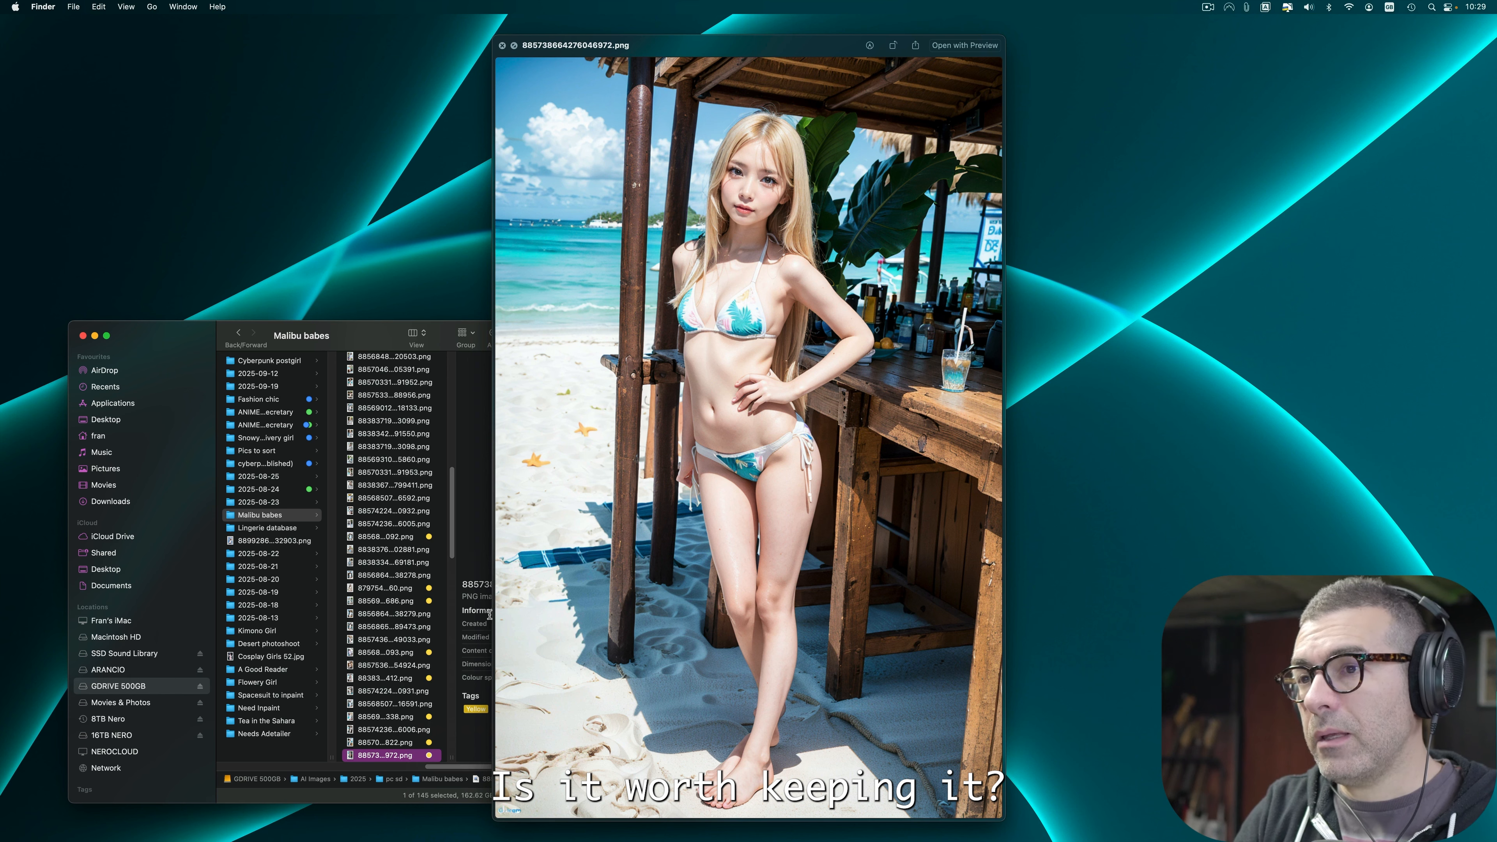
Step: Step through the next several images in Quick Look, inspecting each for flaws without tagging
key("Down")
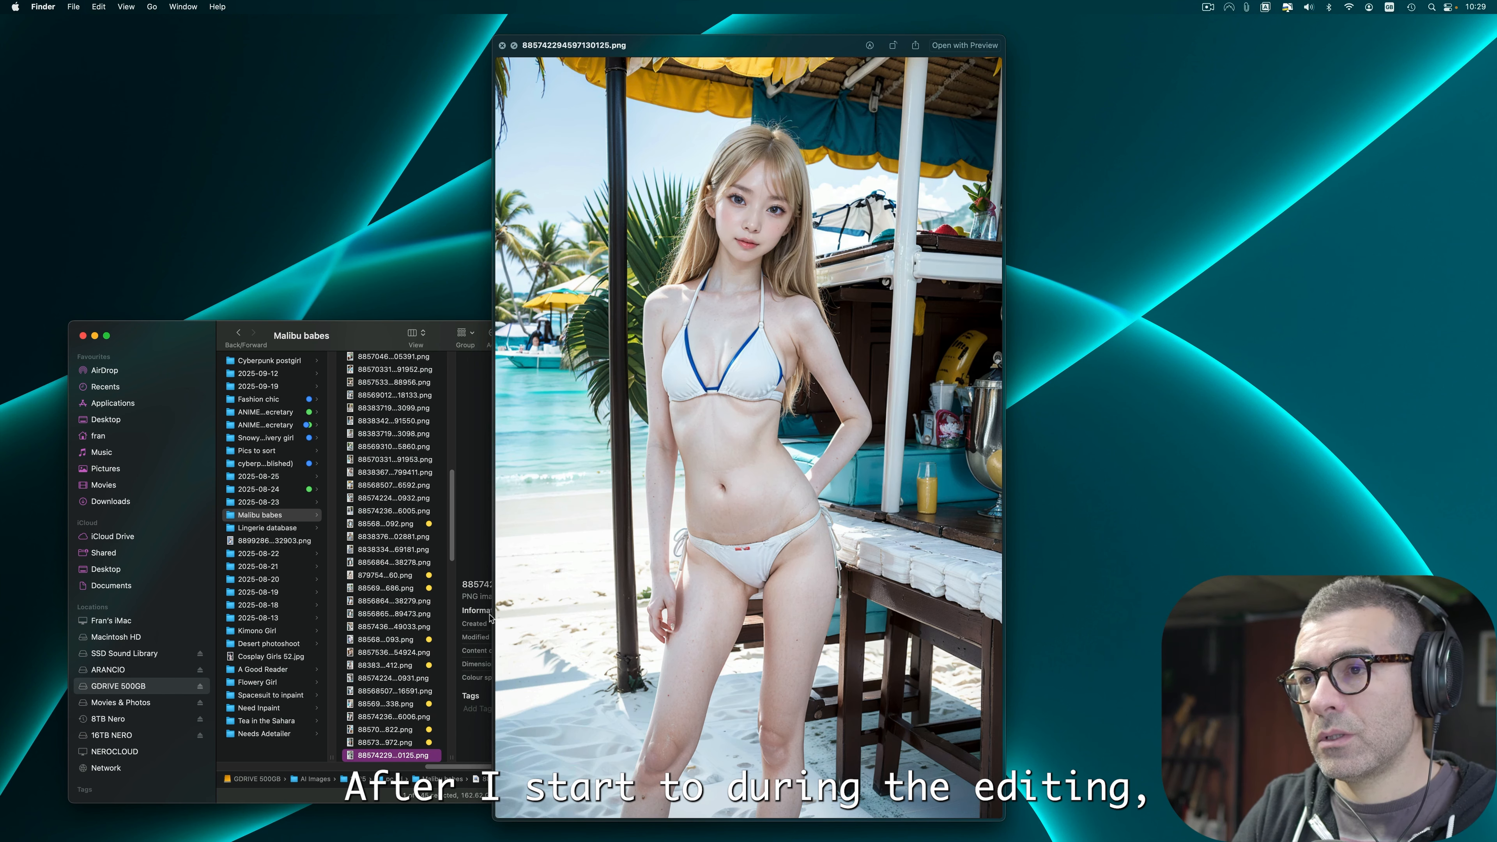
key("Down")
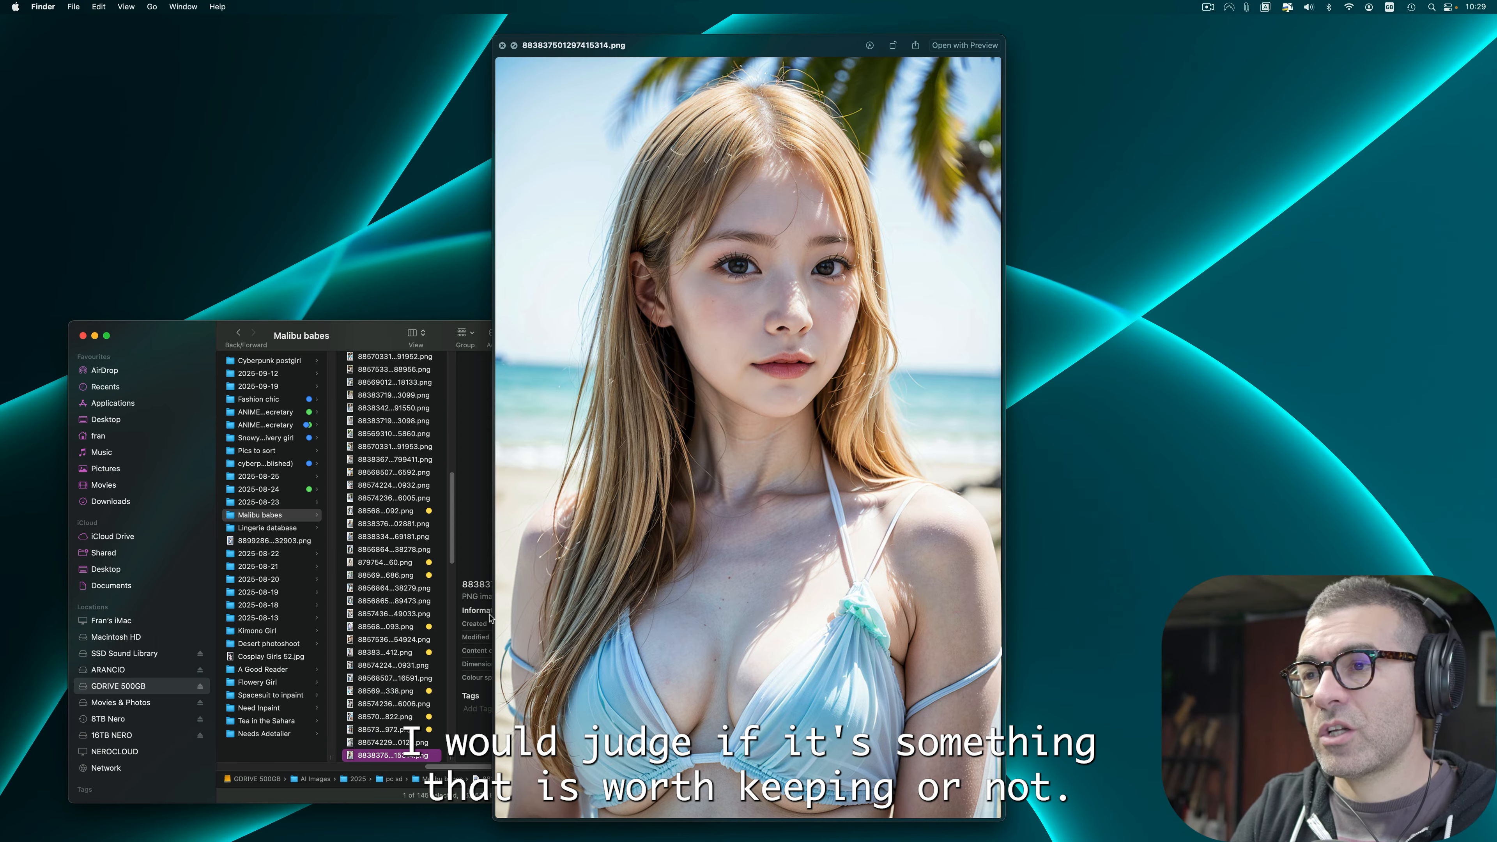
key("Down")
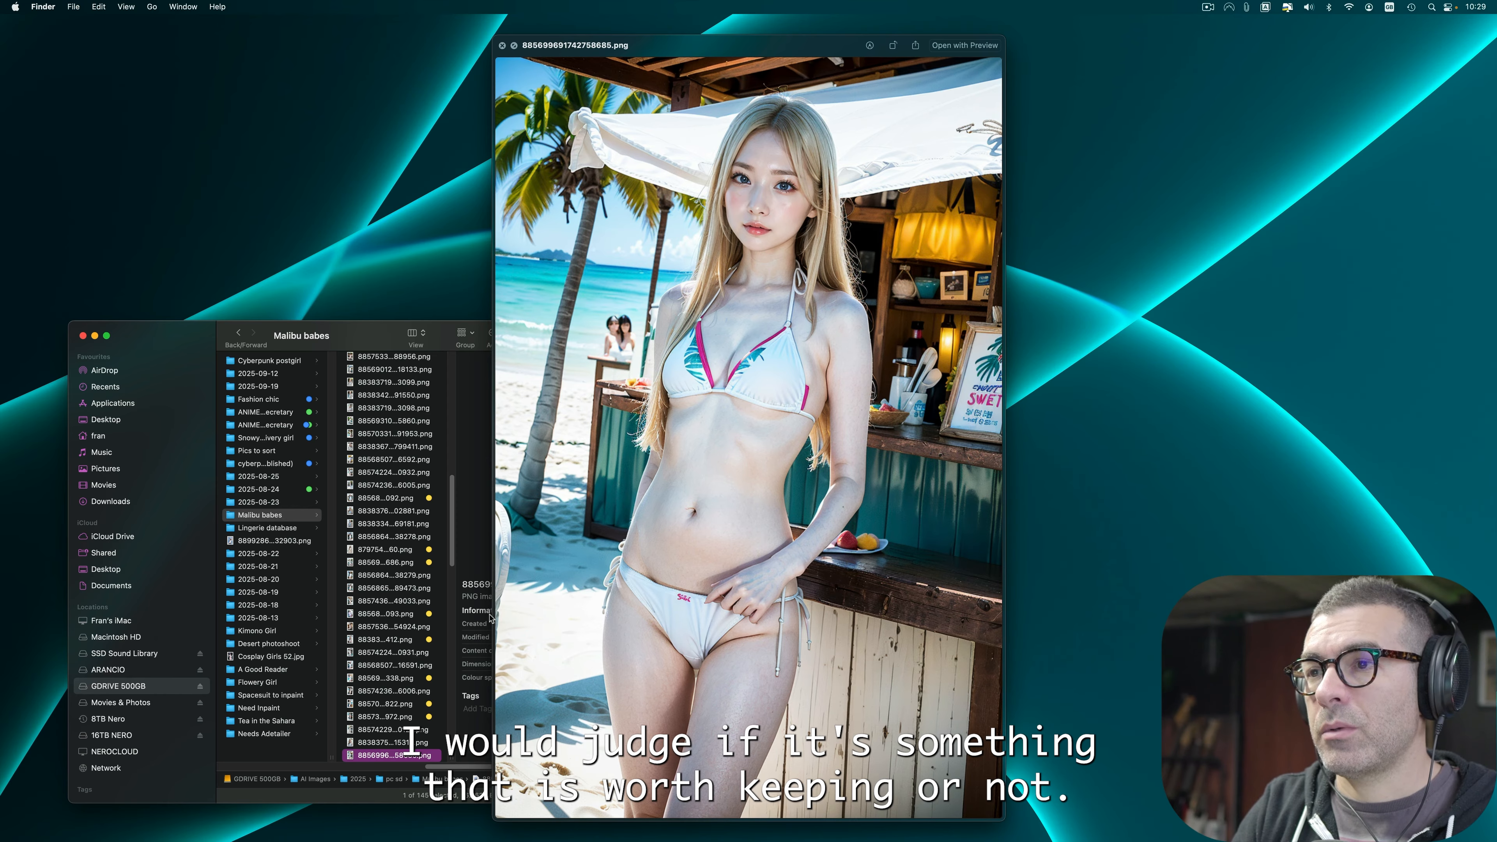
key("Down")
key("Down")
key("Down")
key("Down")
key("Down")
key("Down")
key("Down")
right_click(405, 756)
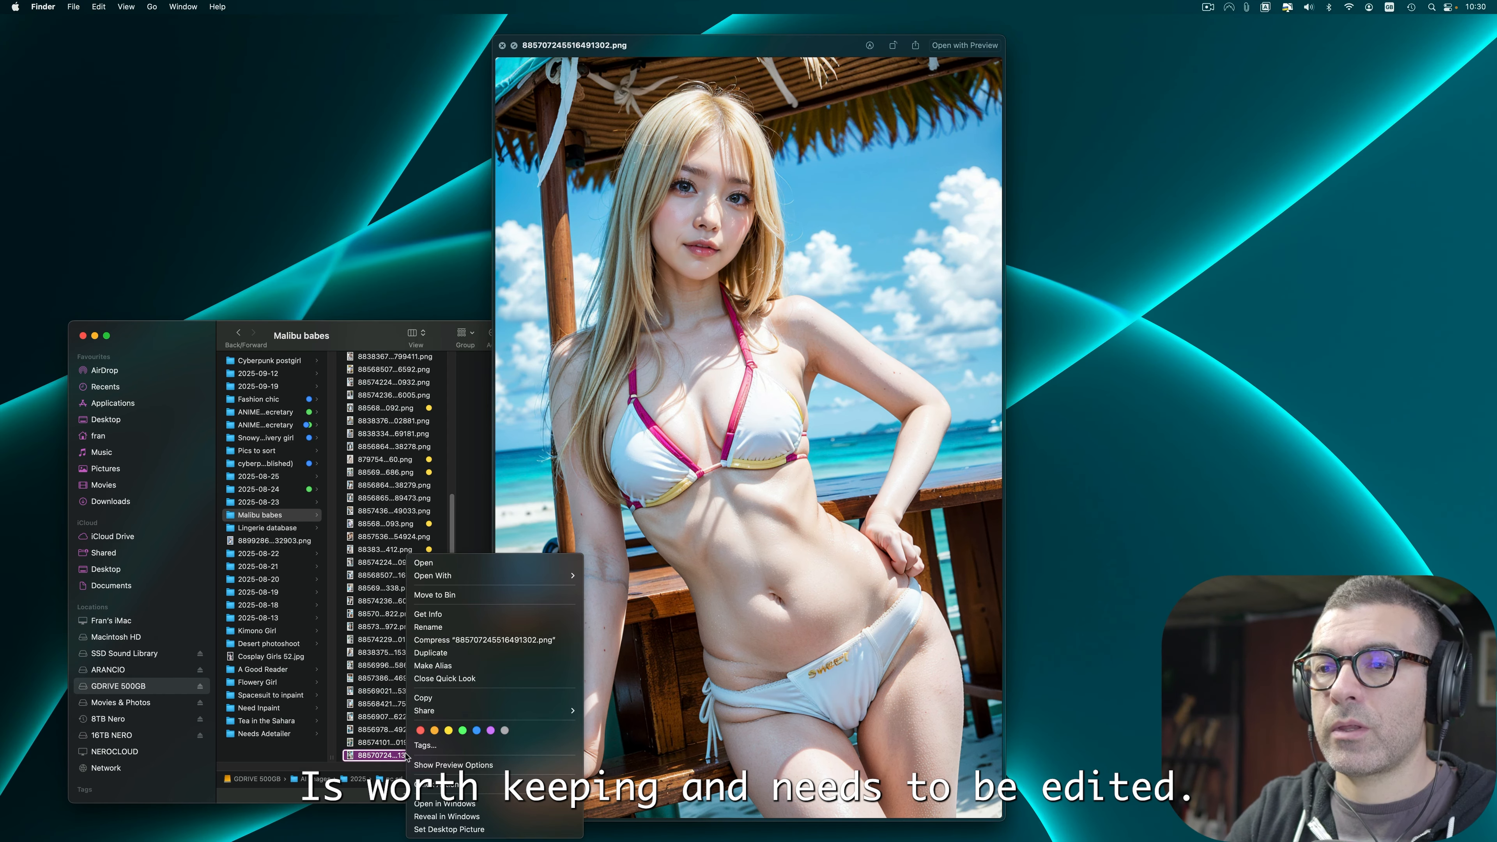
key("Escape")
Step: Advance to image 885743699051449034.png and apply the Yellow tag
key("Down")
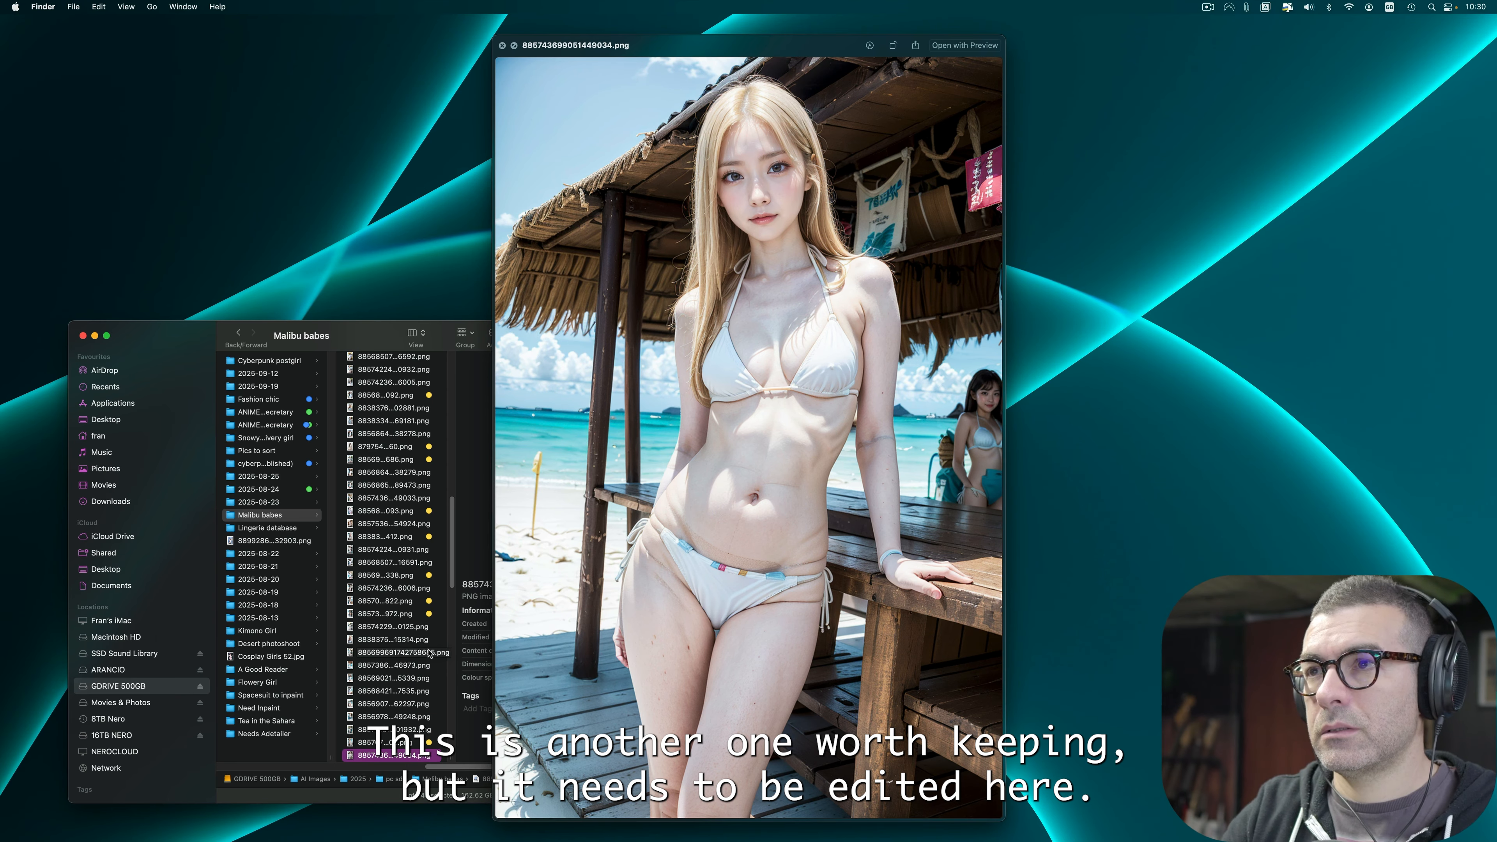
right_click(394, 757)
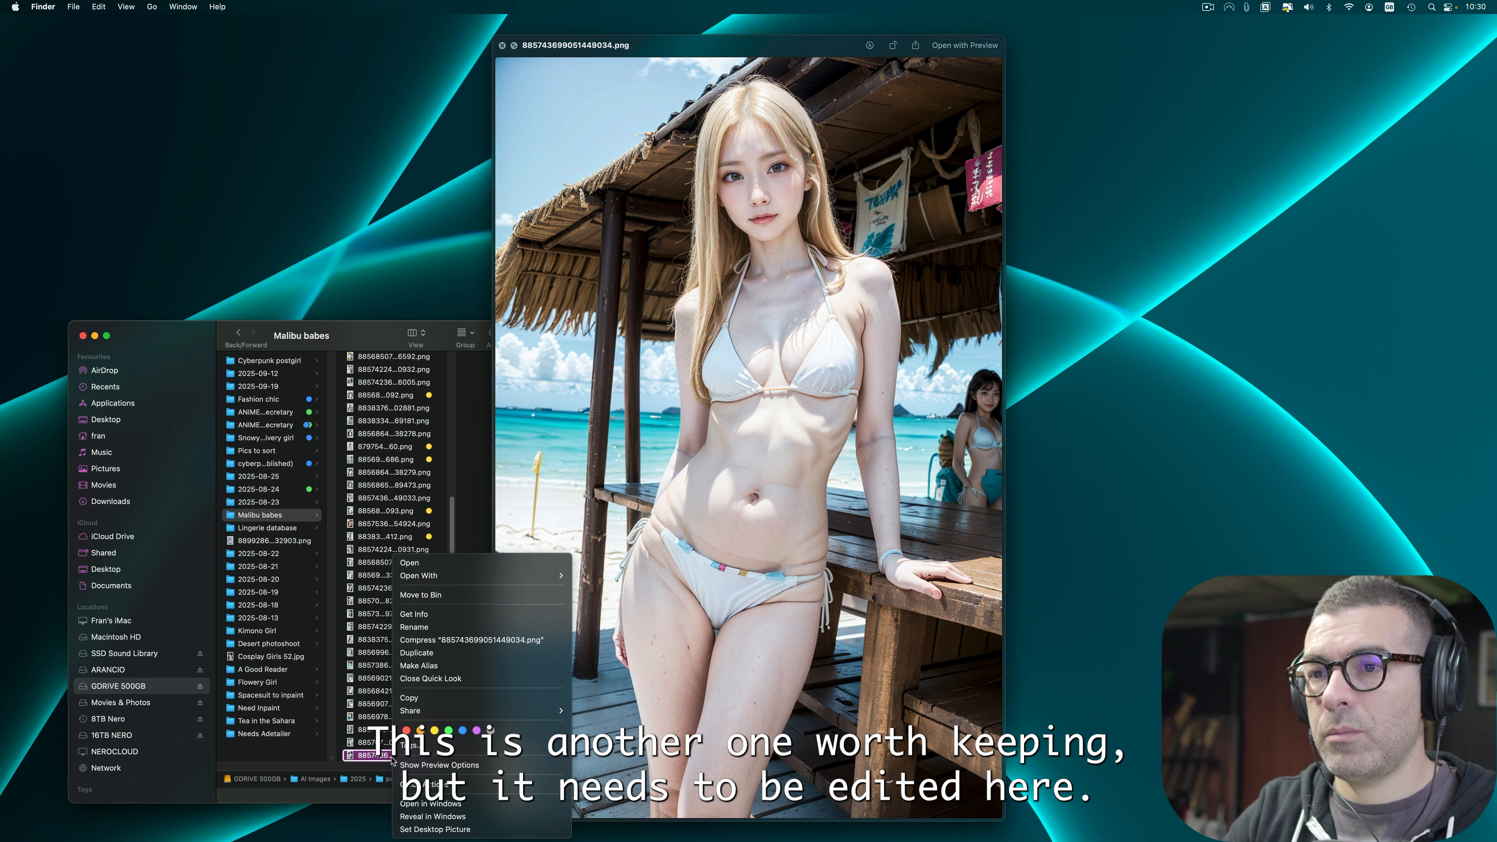
left_click(435, 730)
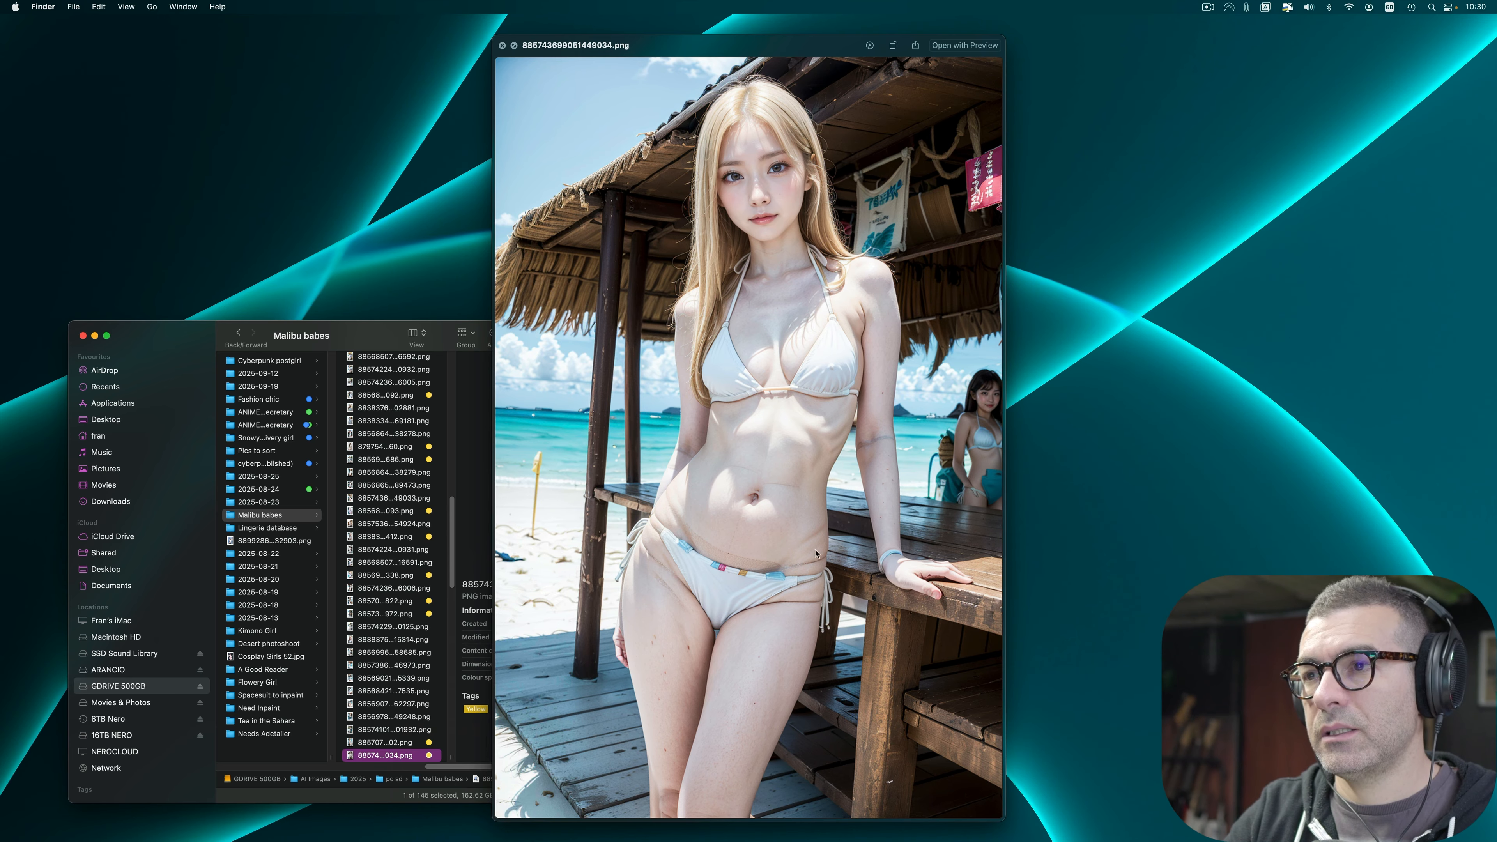
Step: Browse forward through the following images in Quick Look, judging each one for accuracy
key("Down")
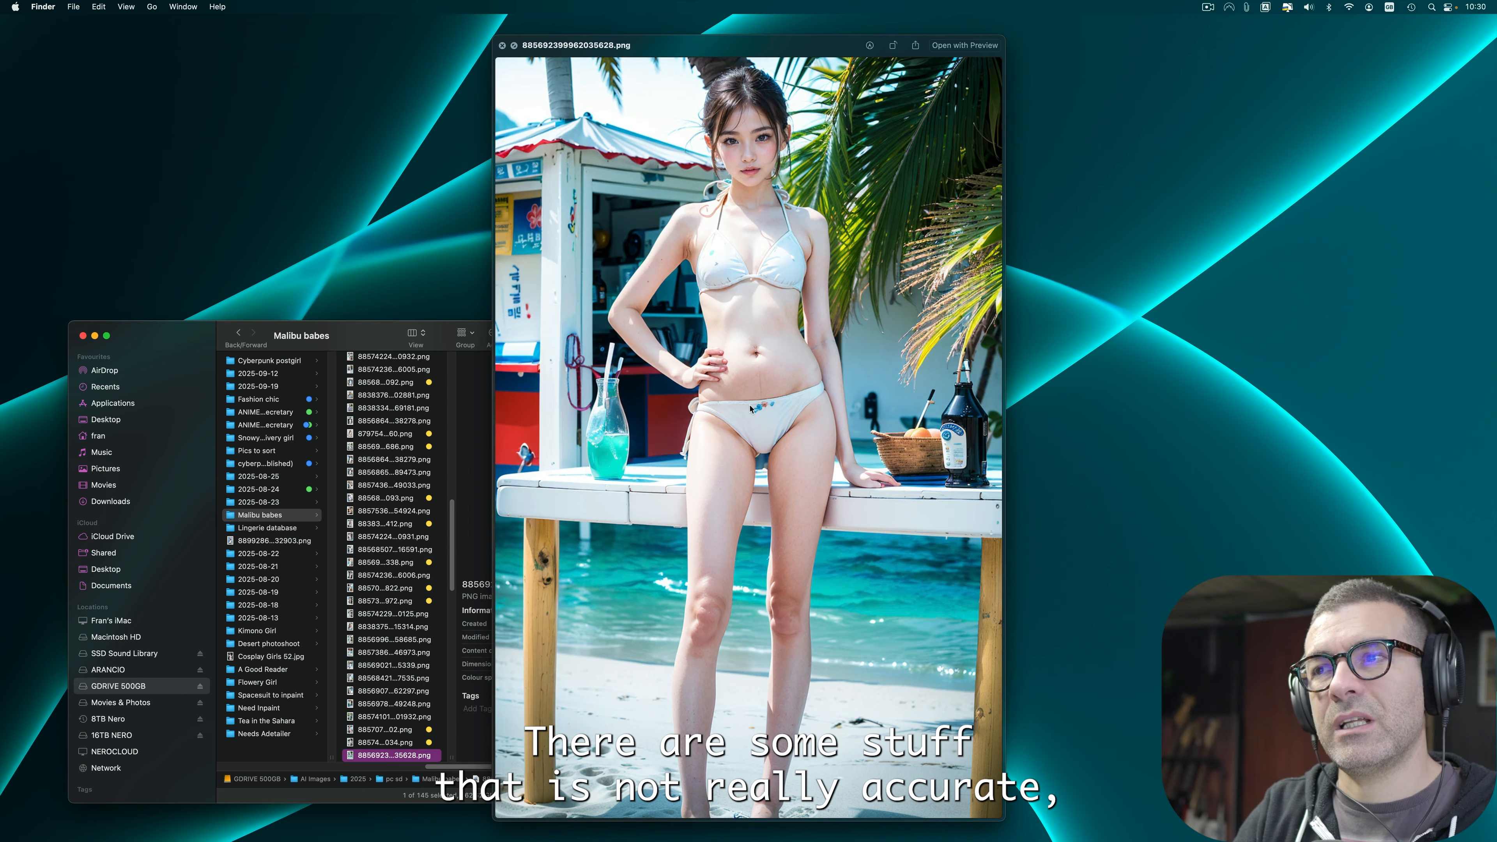
key("Down")
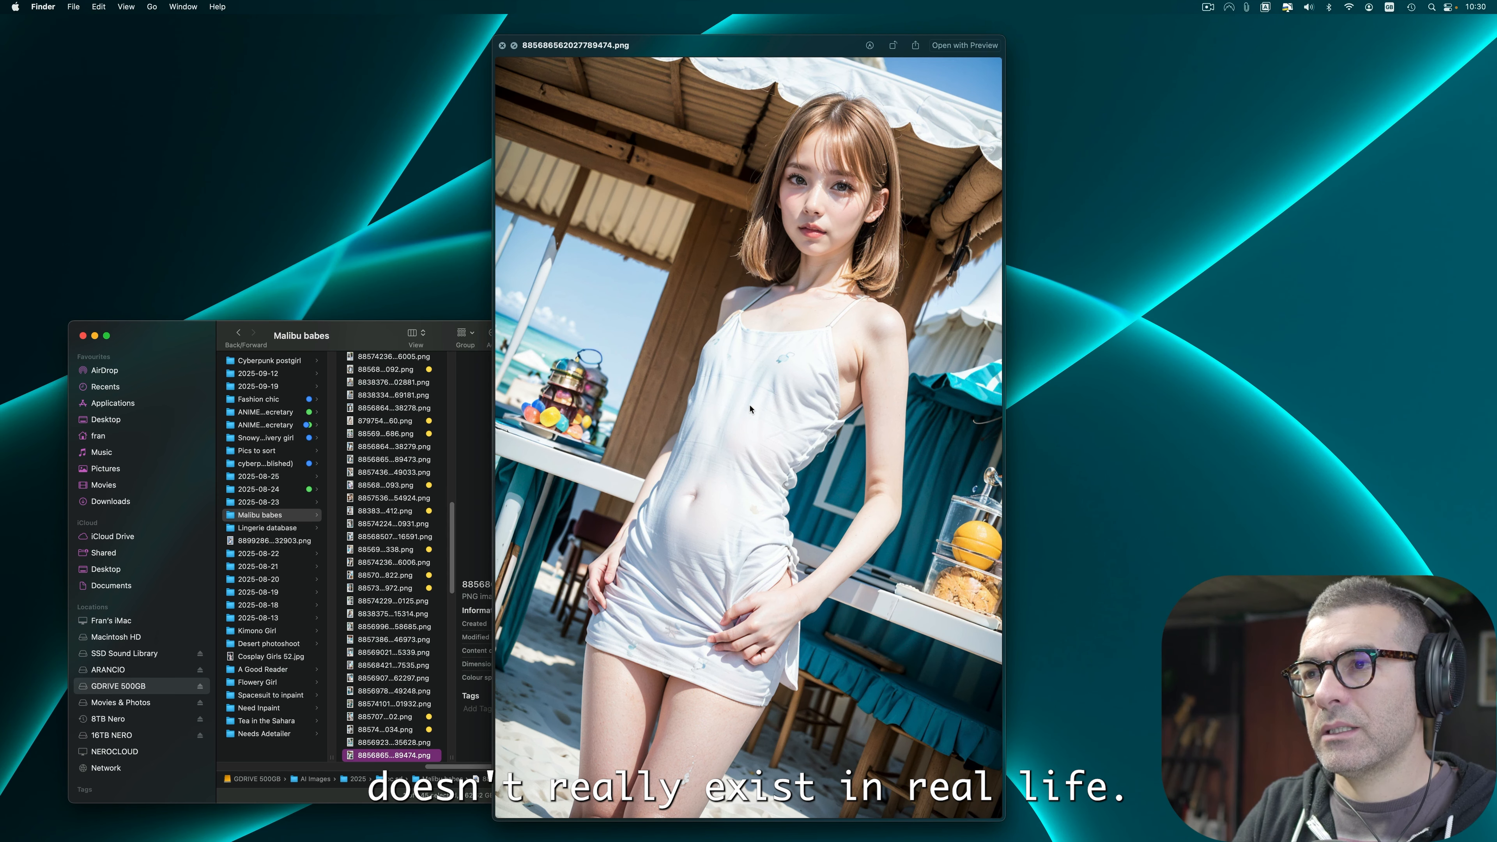
key("Down")
key("Up")
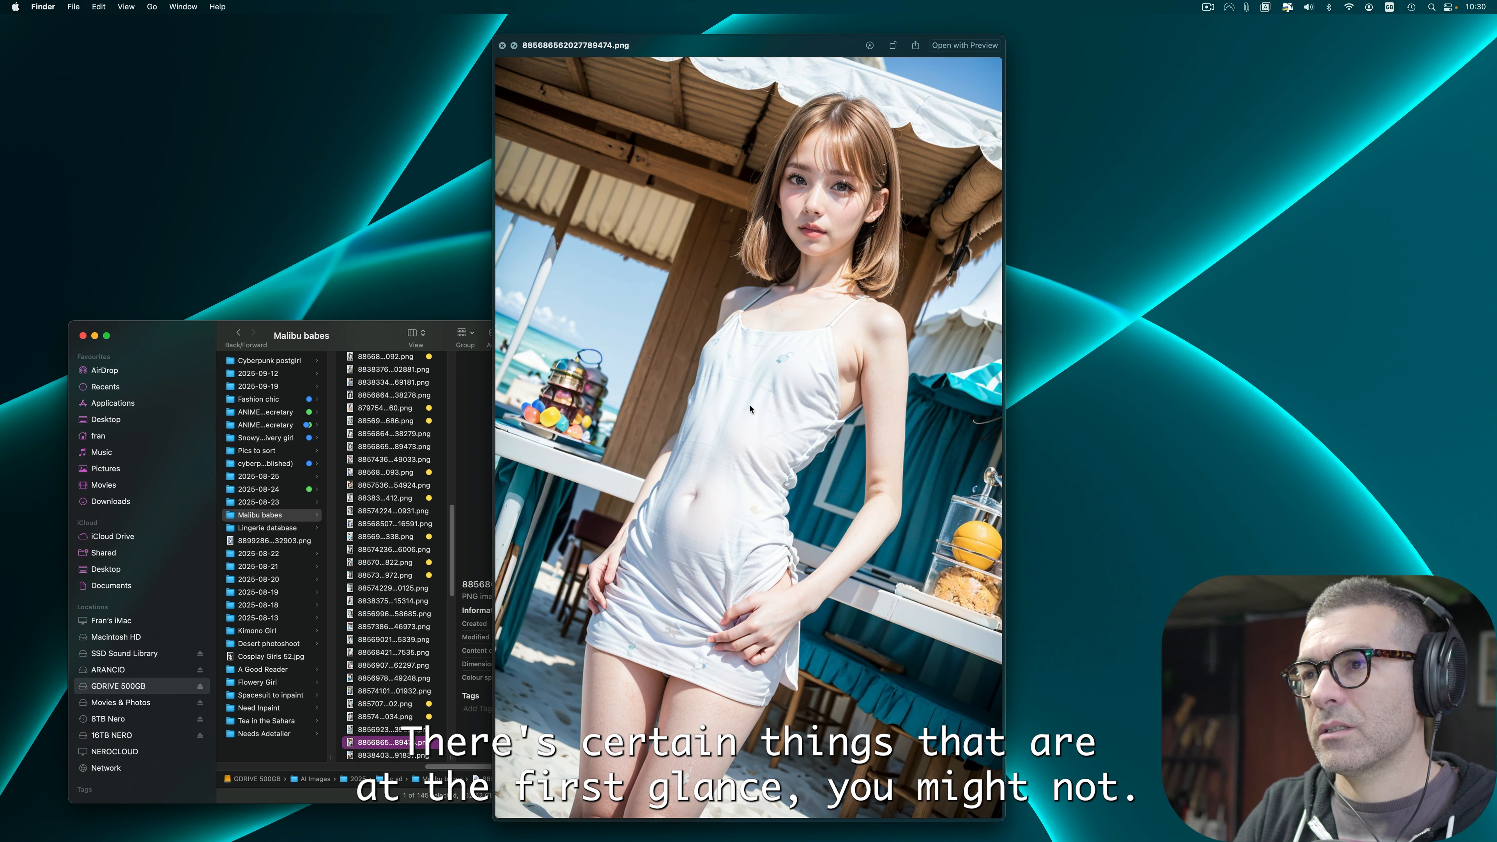
key("Down")
key("Down")
key("Down")
key("Down")
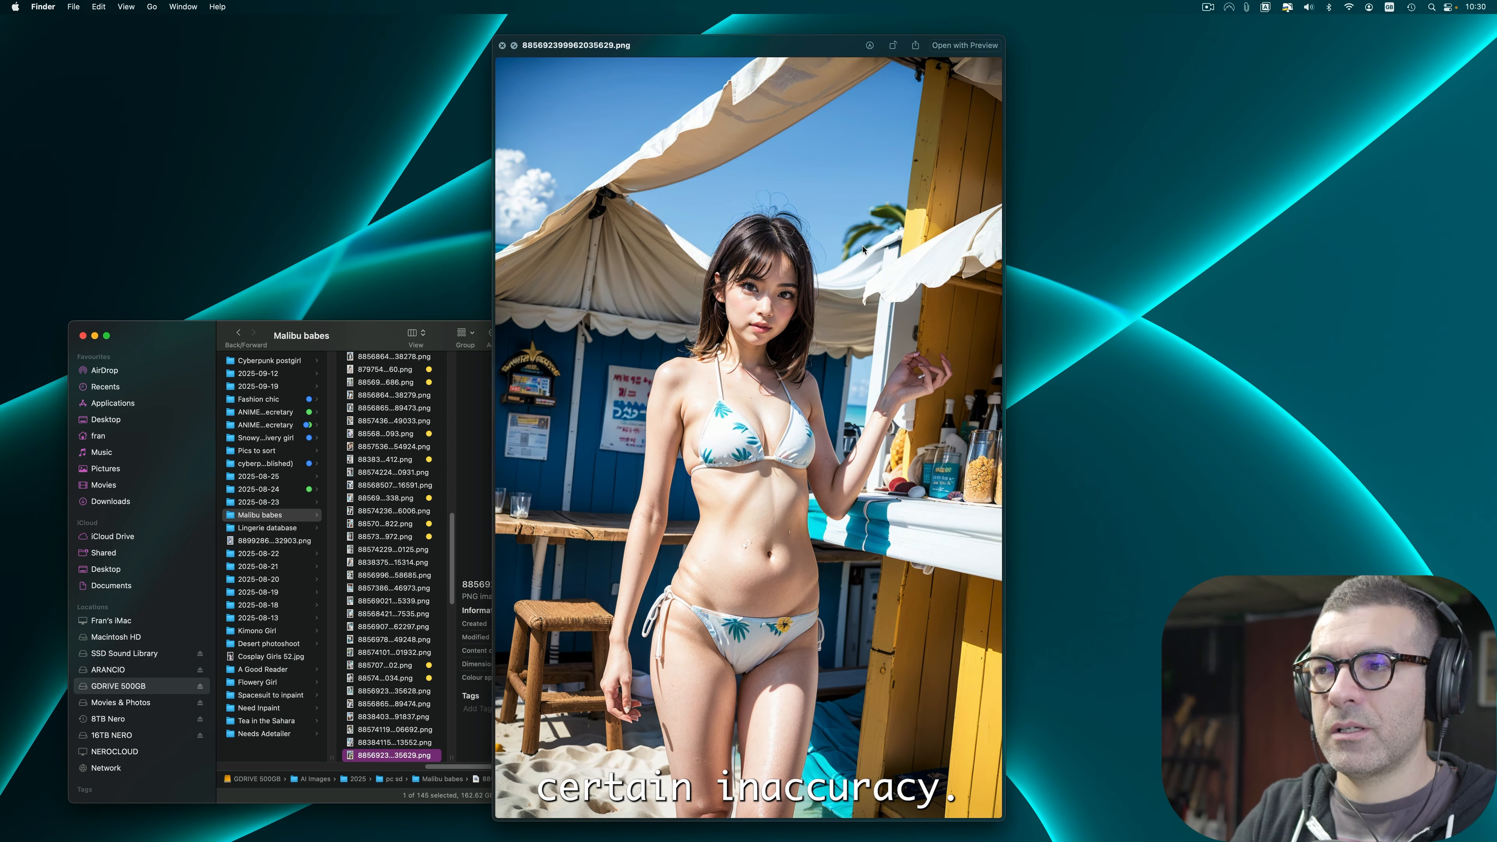
key("Down")
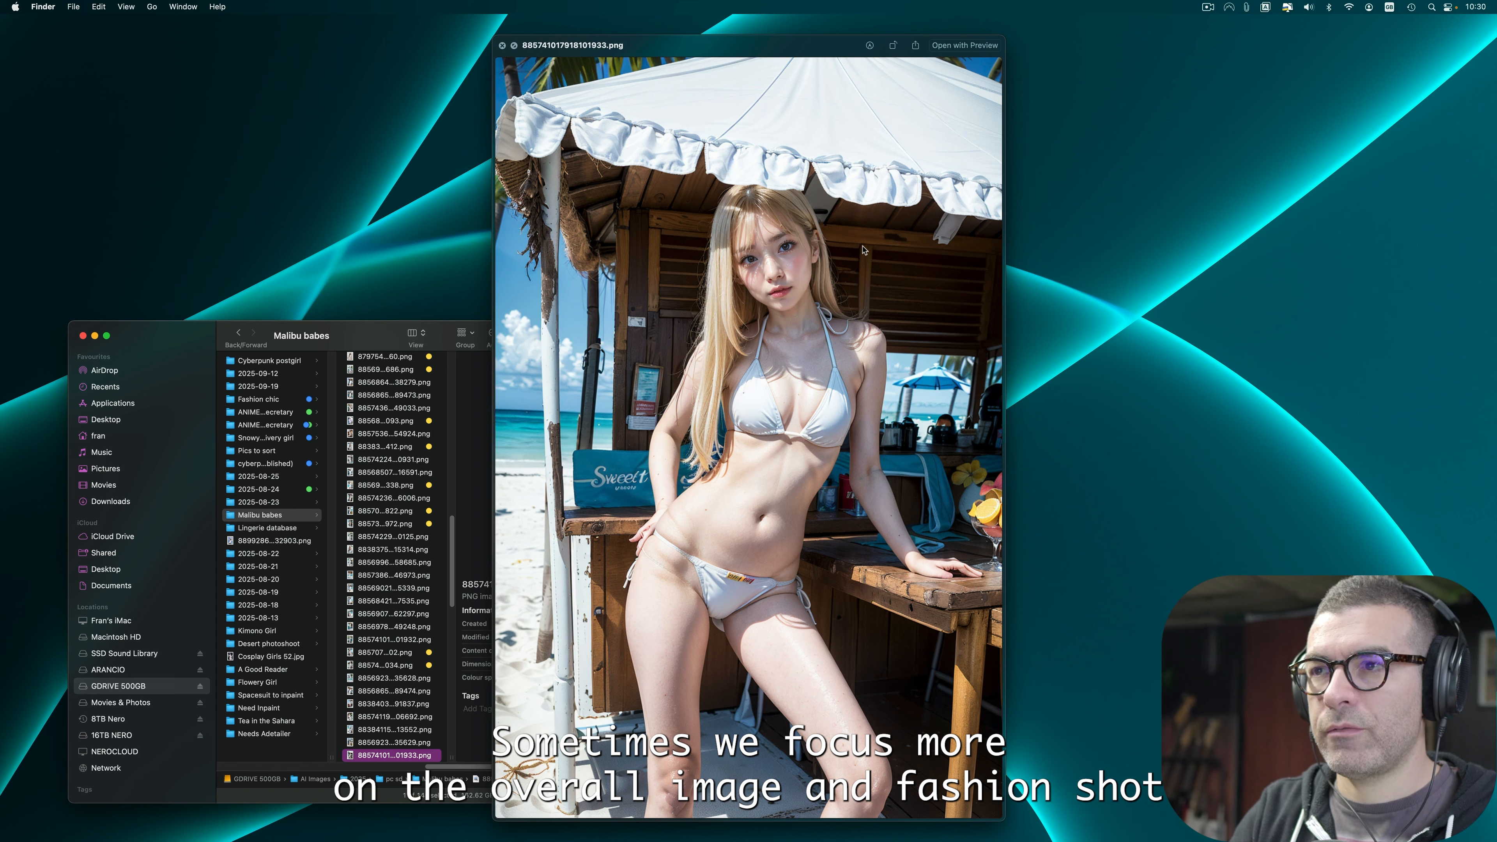
key("Down")
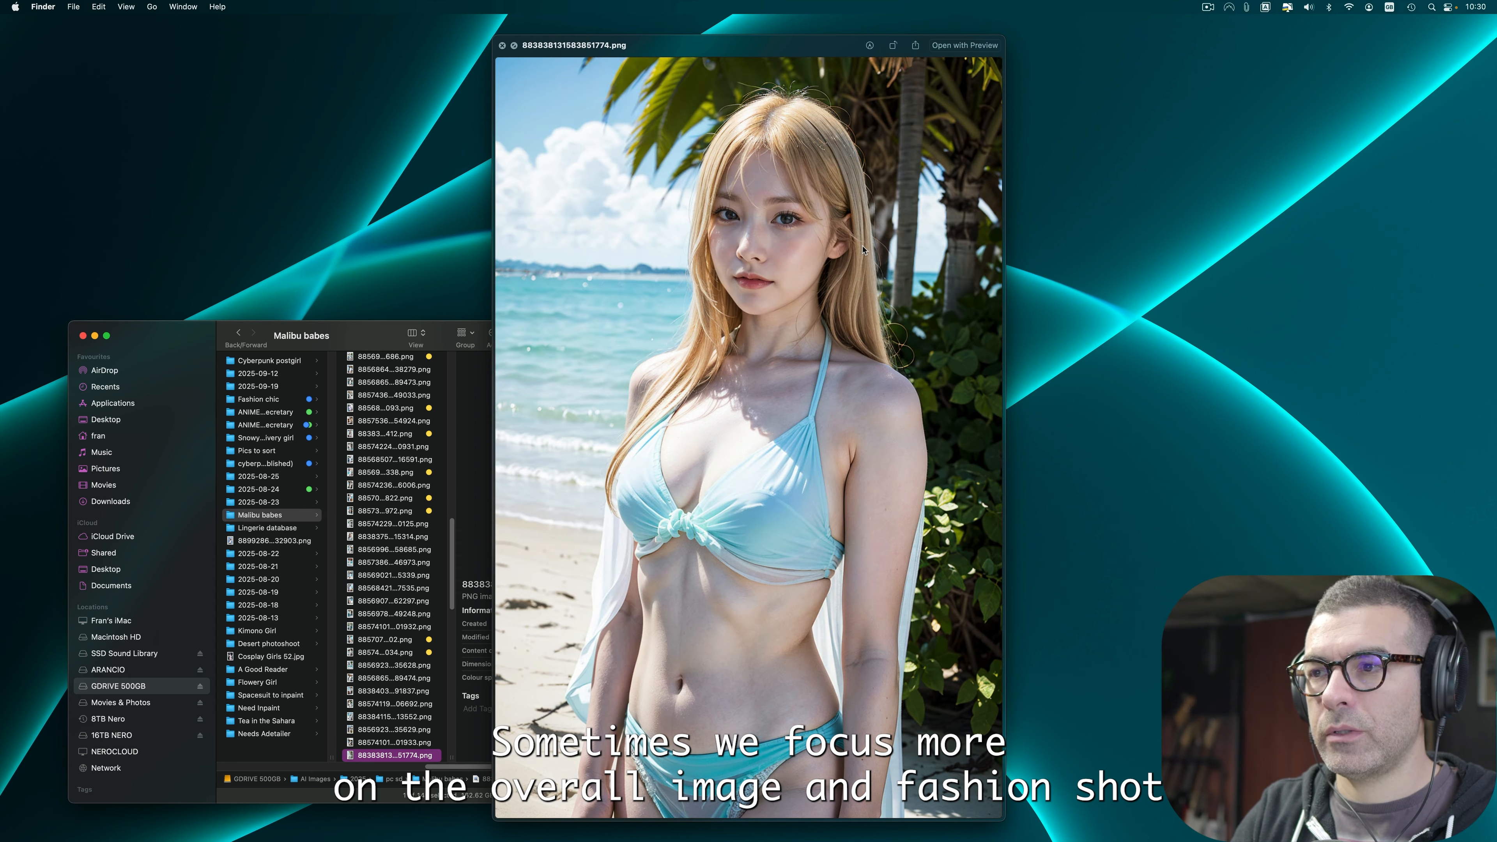
key("Down")
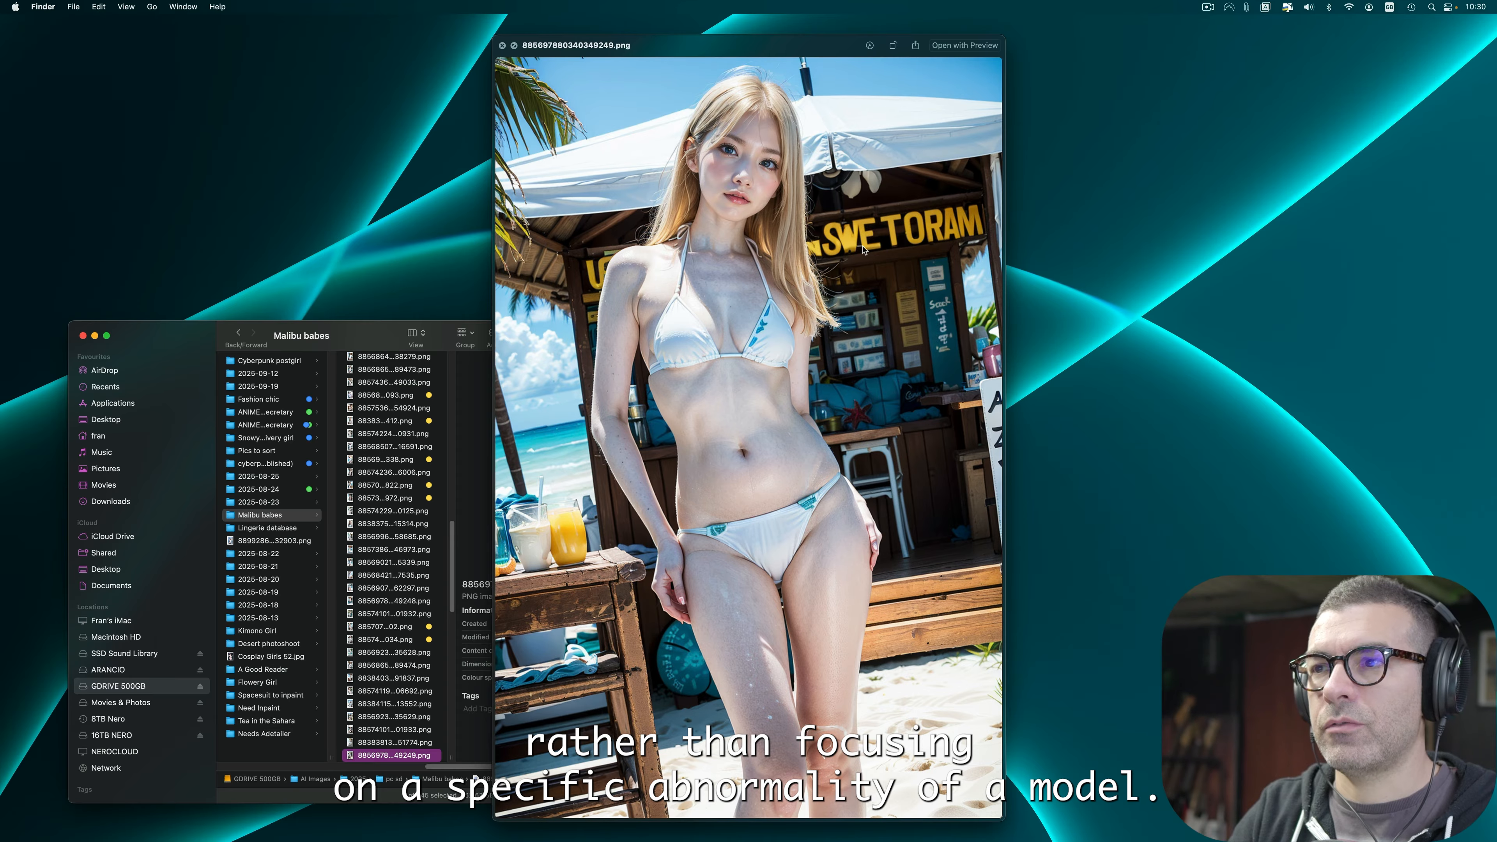
key("Down")
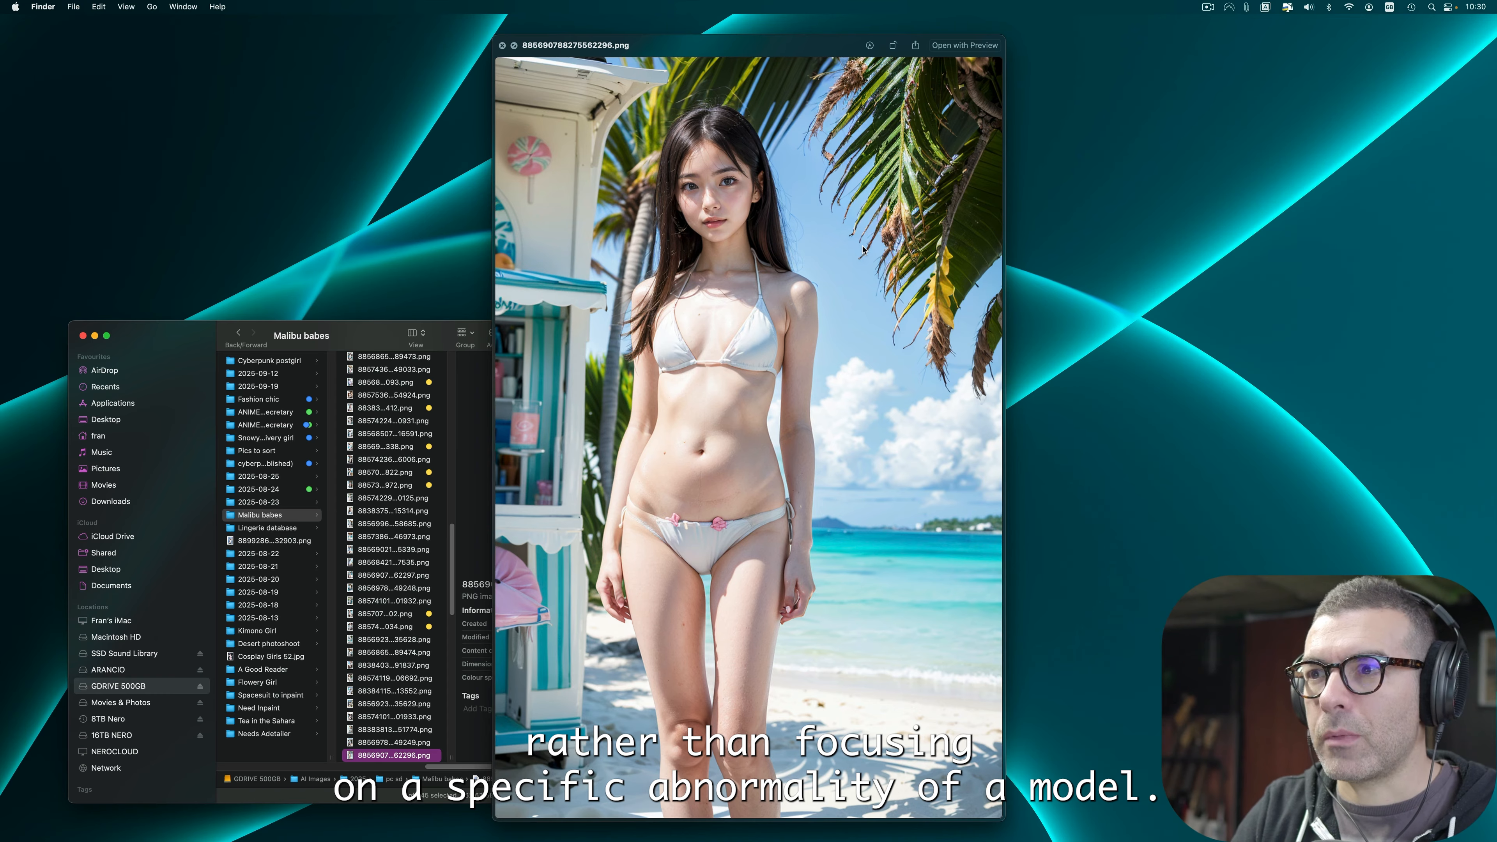
Step: Move to image 885684216975637534.png and apply the Yellow tag
key("Down")
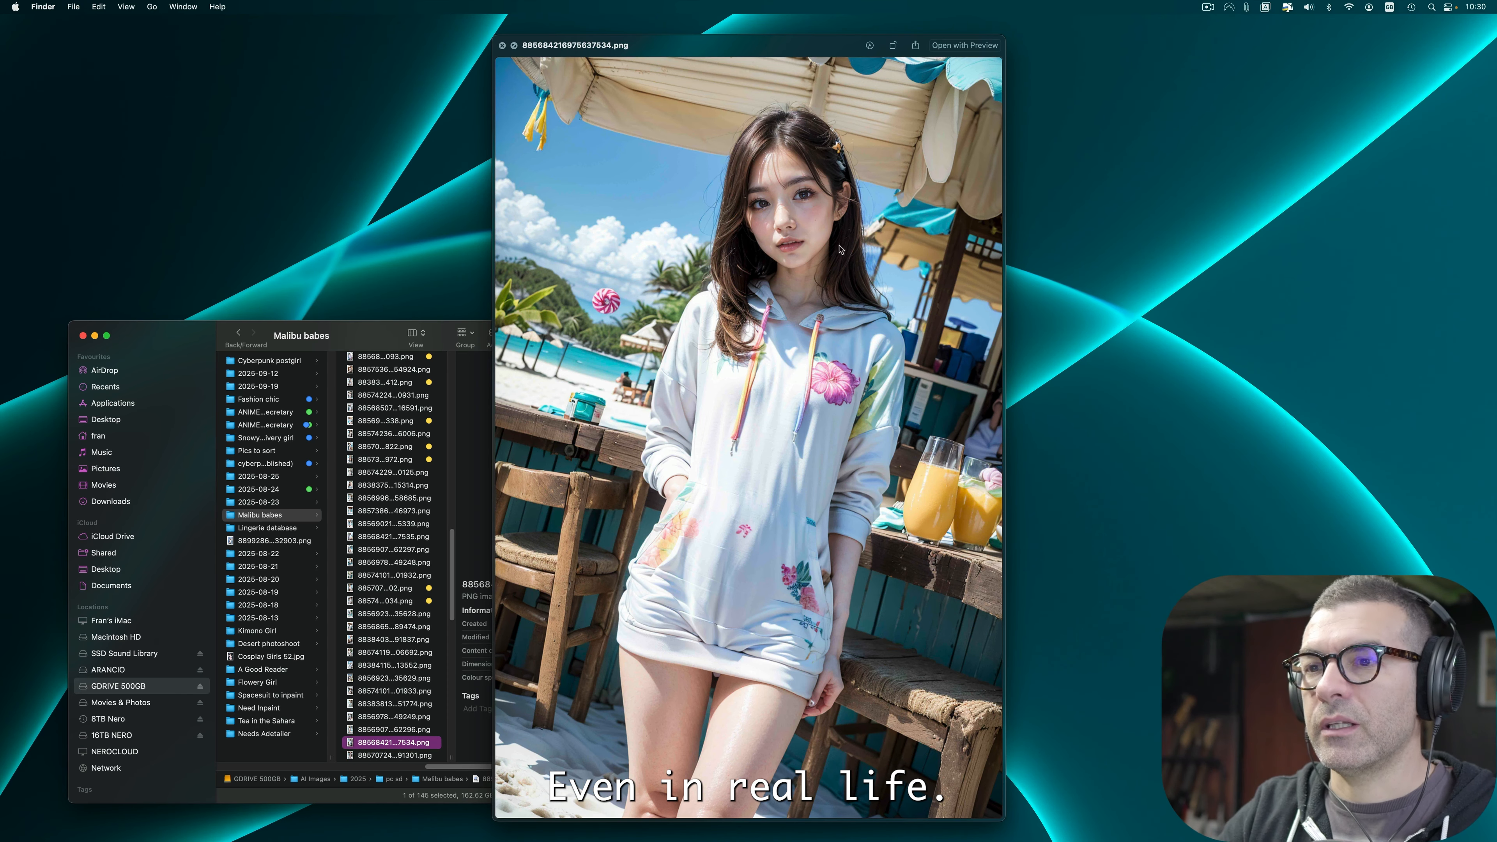
right_click(380, 745)
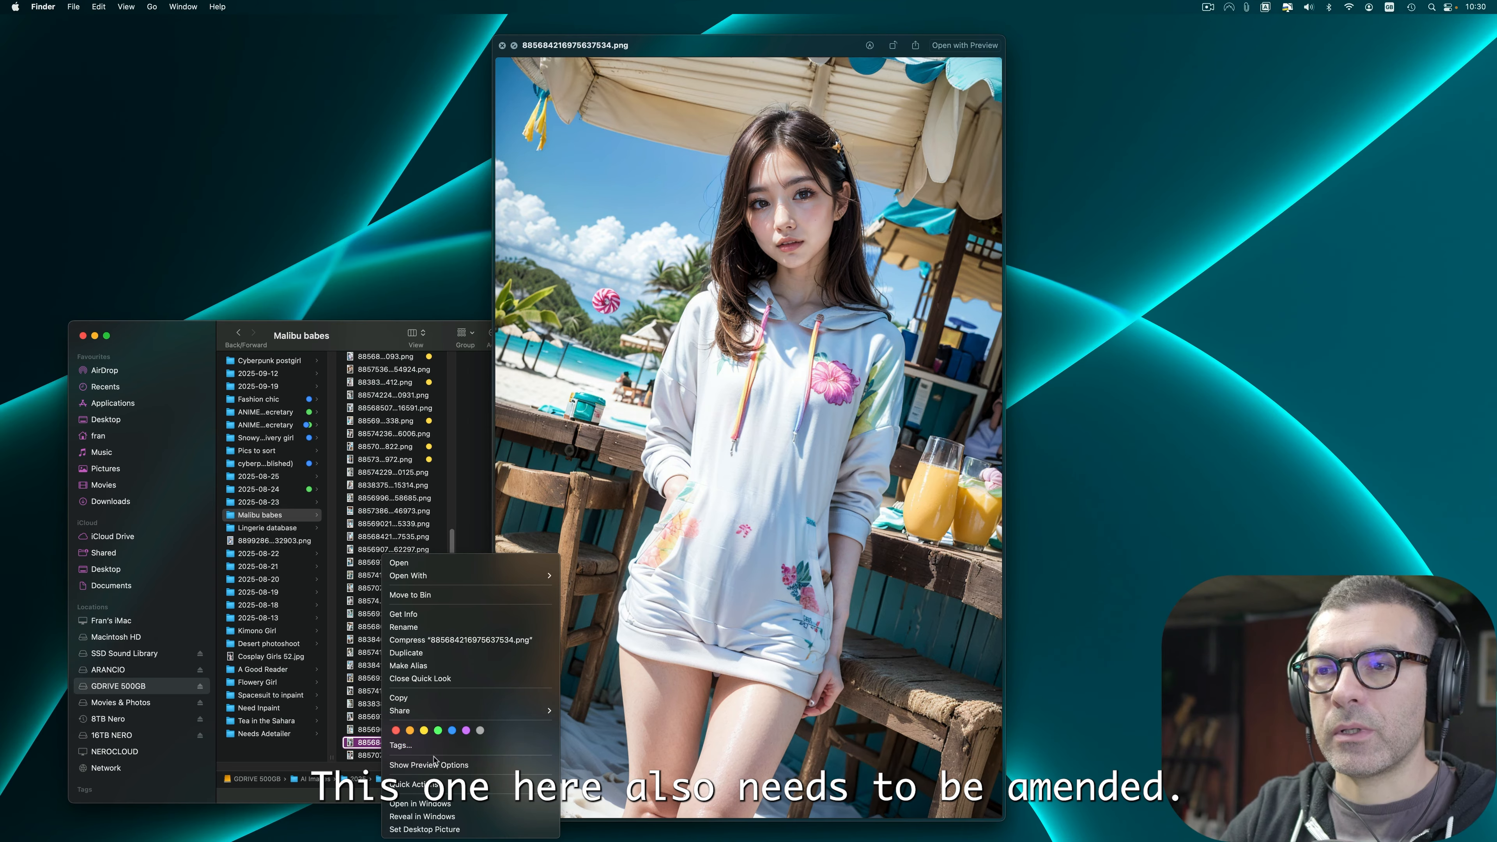
left_click(423, 730)
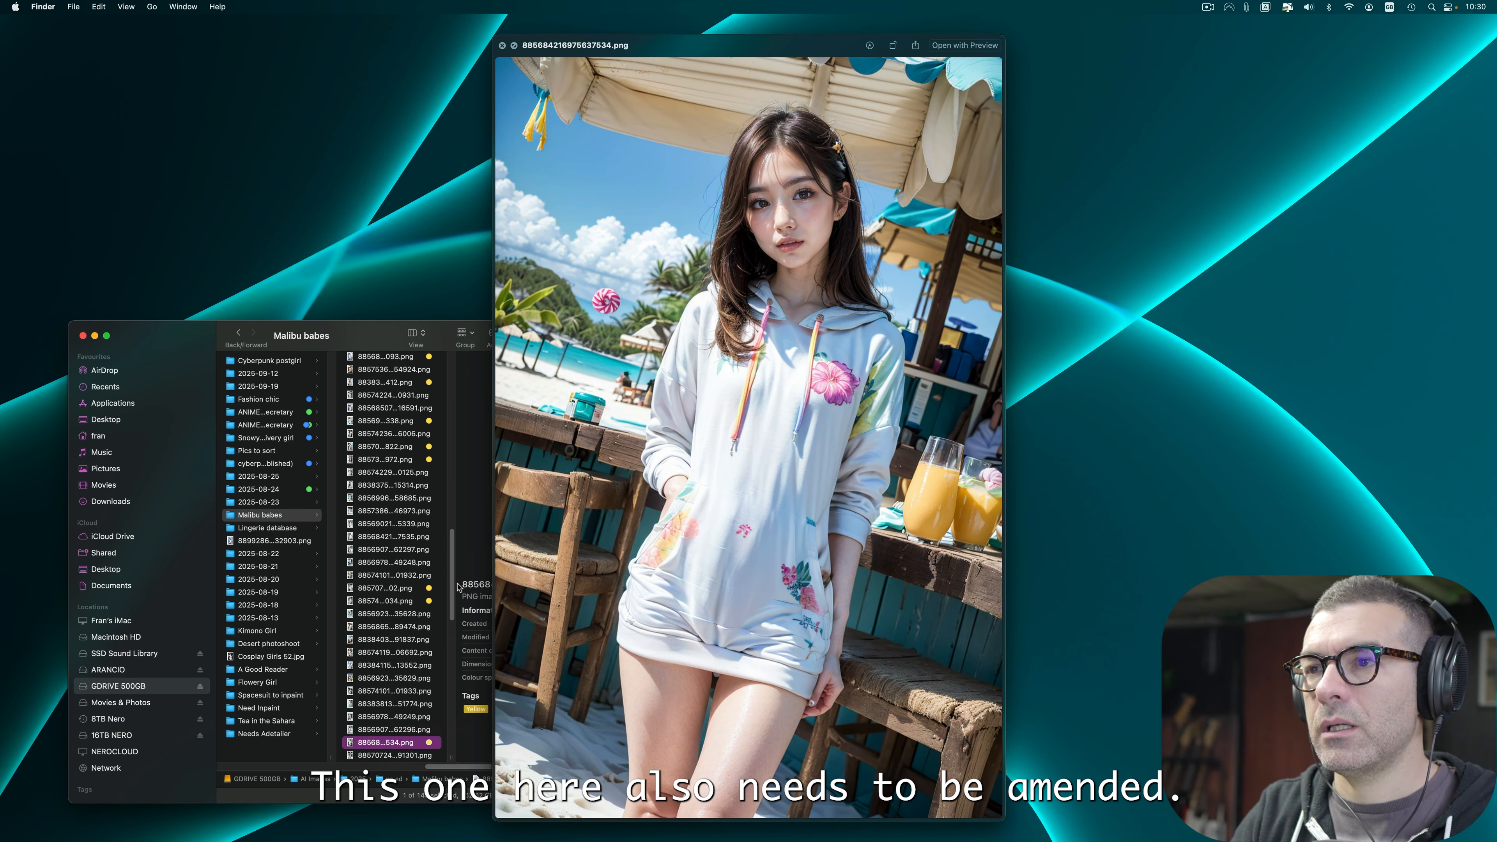
Step: Step ahead three images and move the current flawed image to the Bin
key("Down")
key("Down")
key("Down")
key("Down")
key("Down")
key("Down")
key("Down")
key("Down")
key("Down")
key("super+BackSpace")
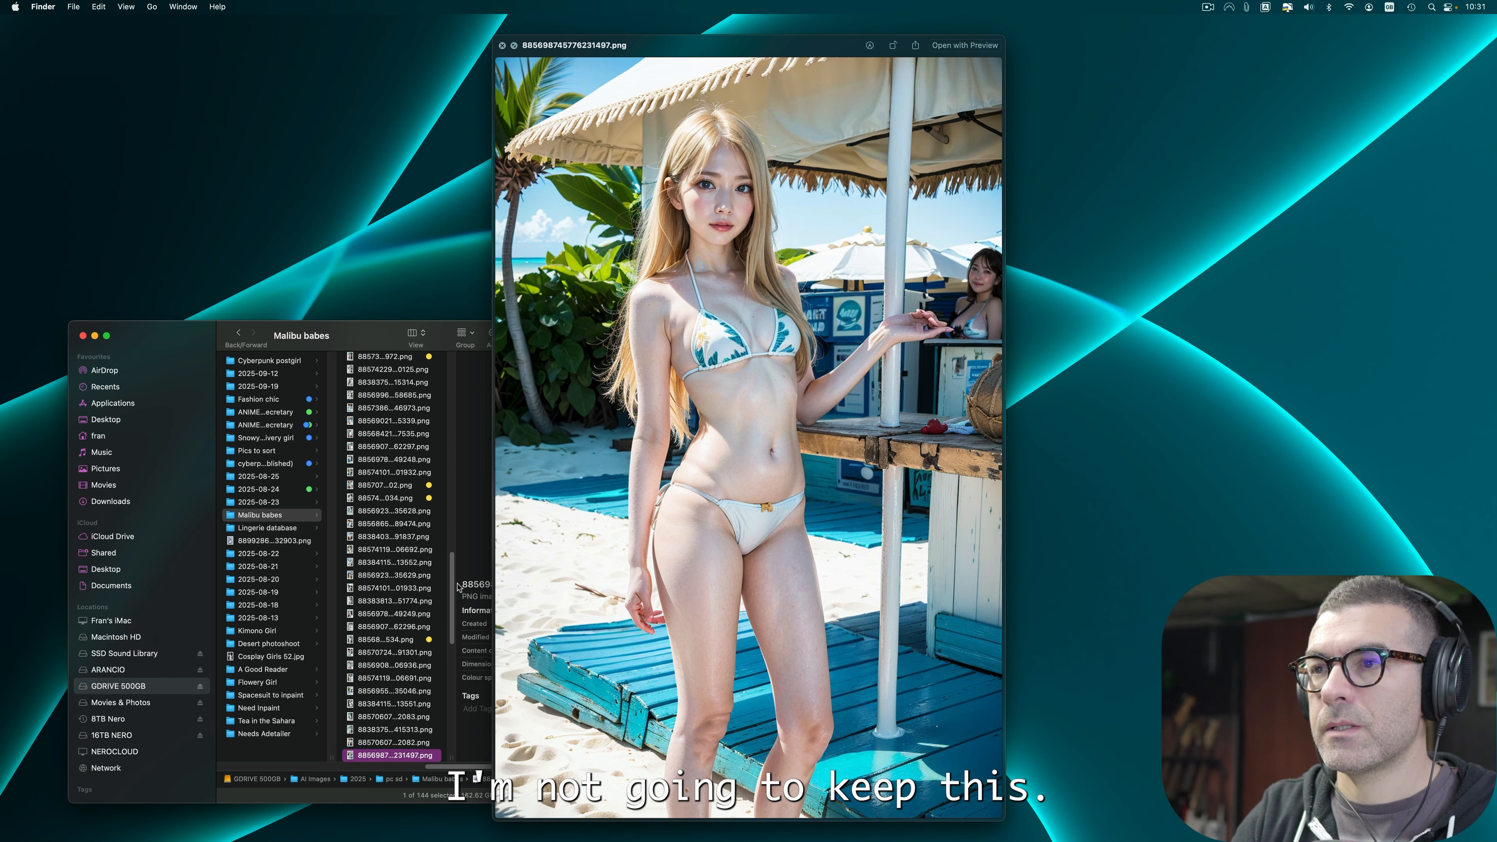
Step: Advance two images to 885696187049463387.png and apply the Yellow tag
key("Down")
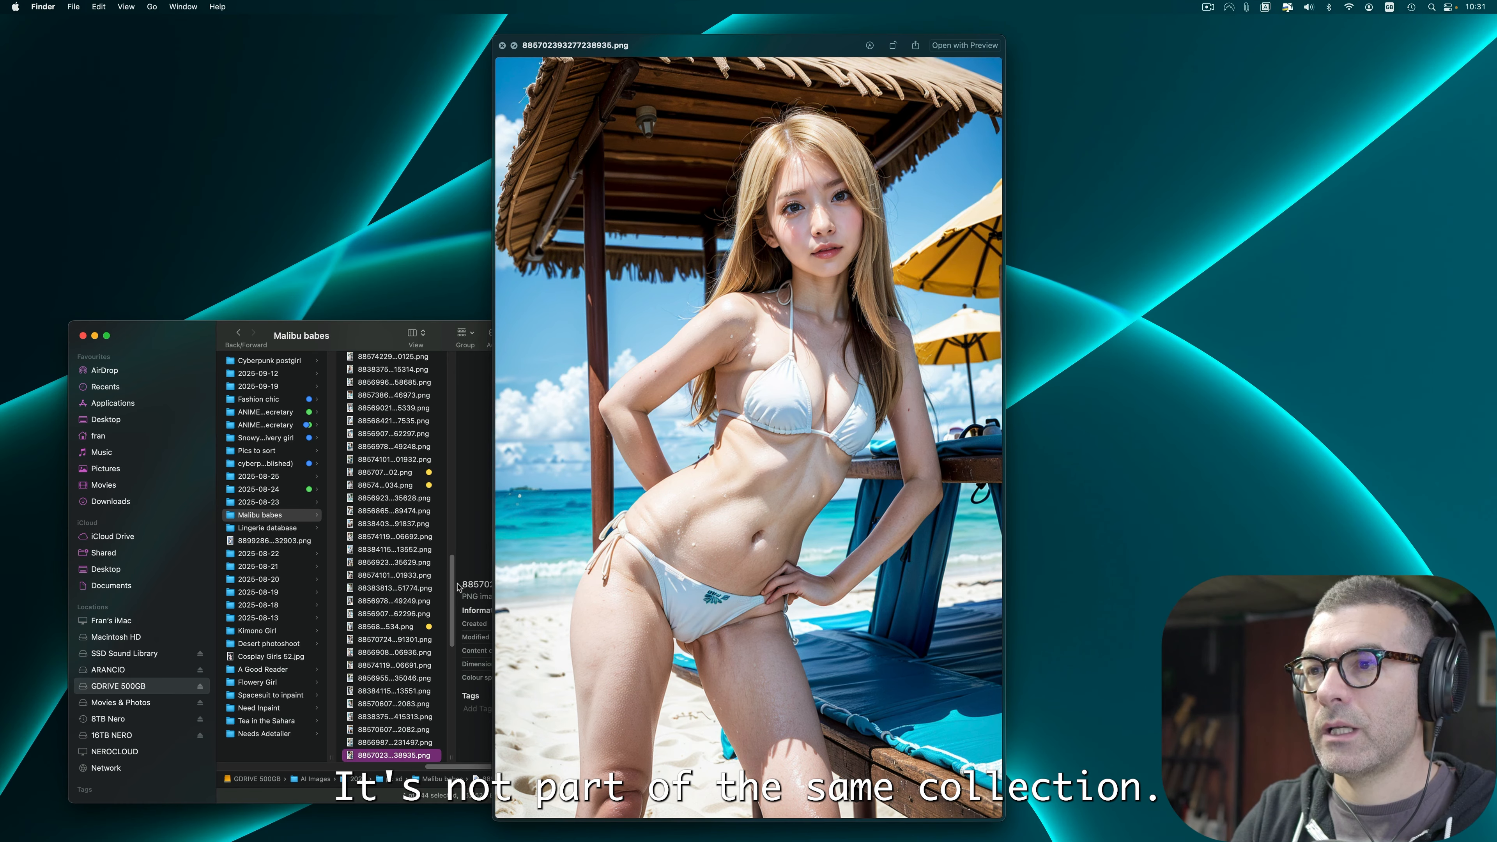
key("Down")
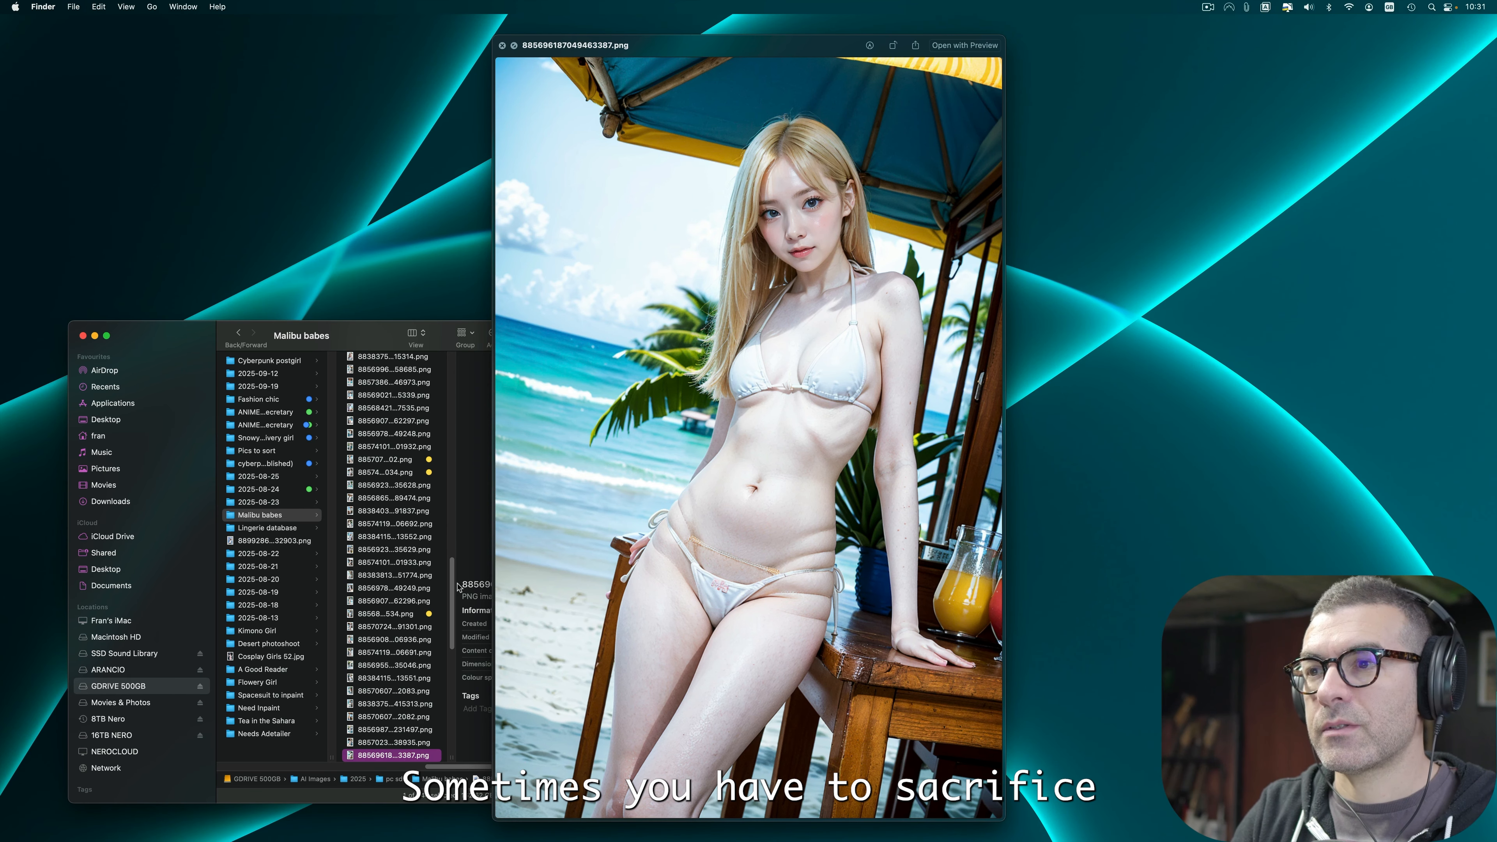
right_click(377, 755)
left_click(420, 730)
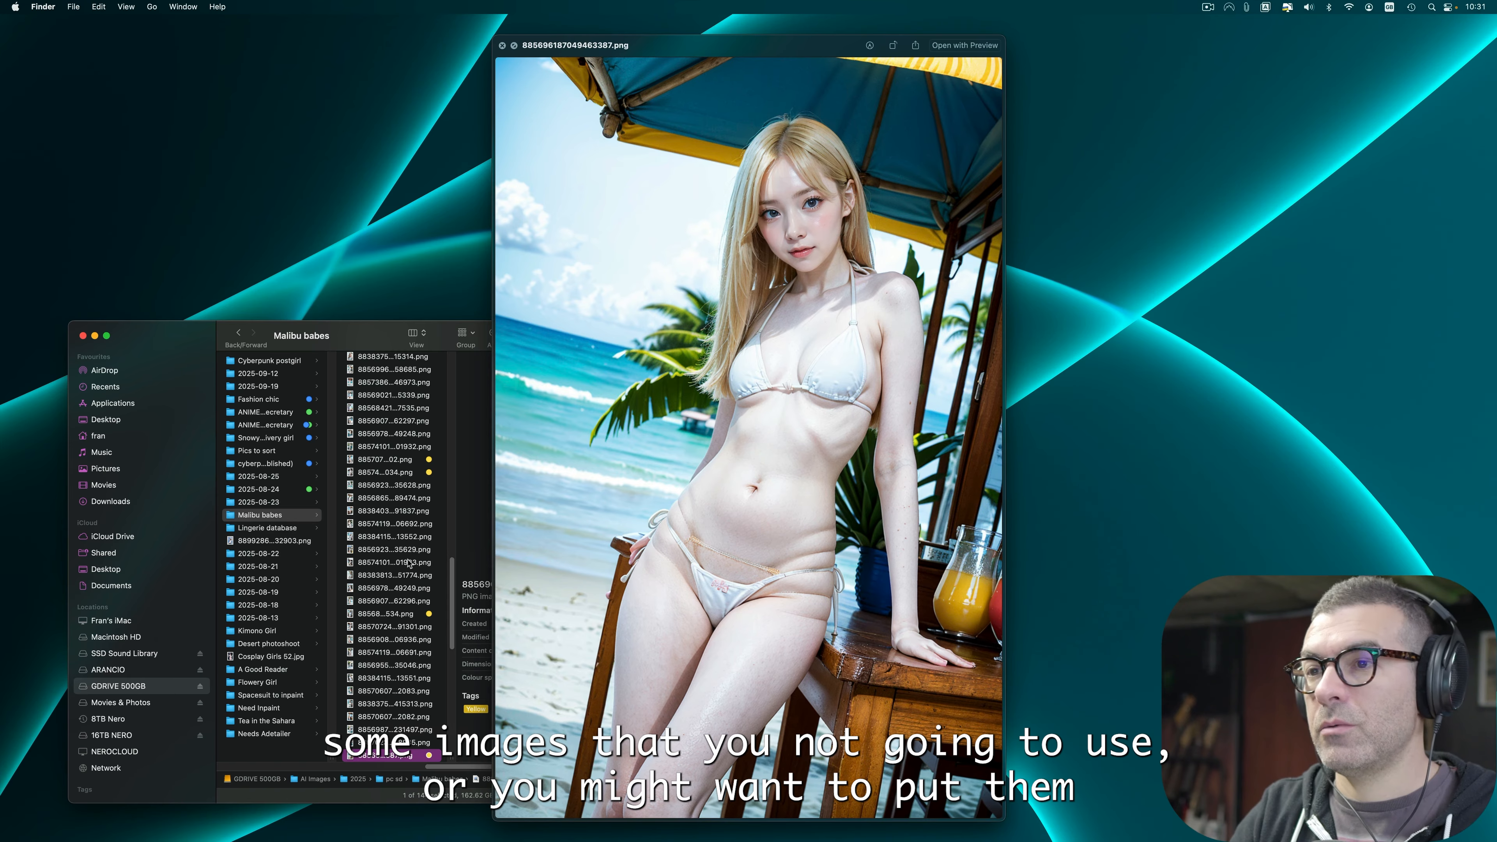
Step: Move to image 883835468704178215.png and apply the Yellow tag
key("Down")
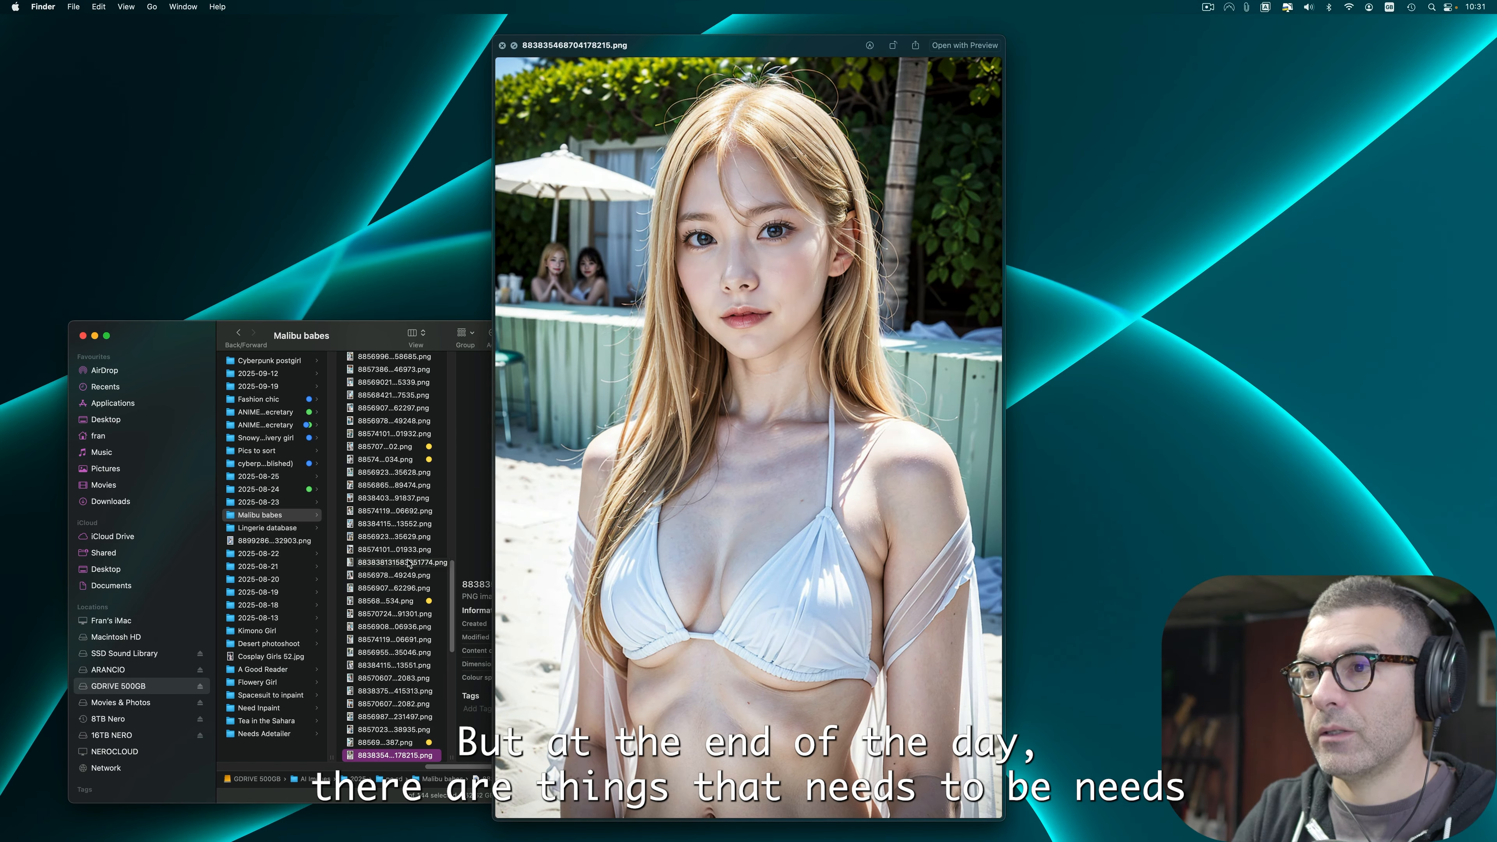
key("Down")
key("Up")
right_click(416, 742)
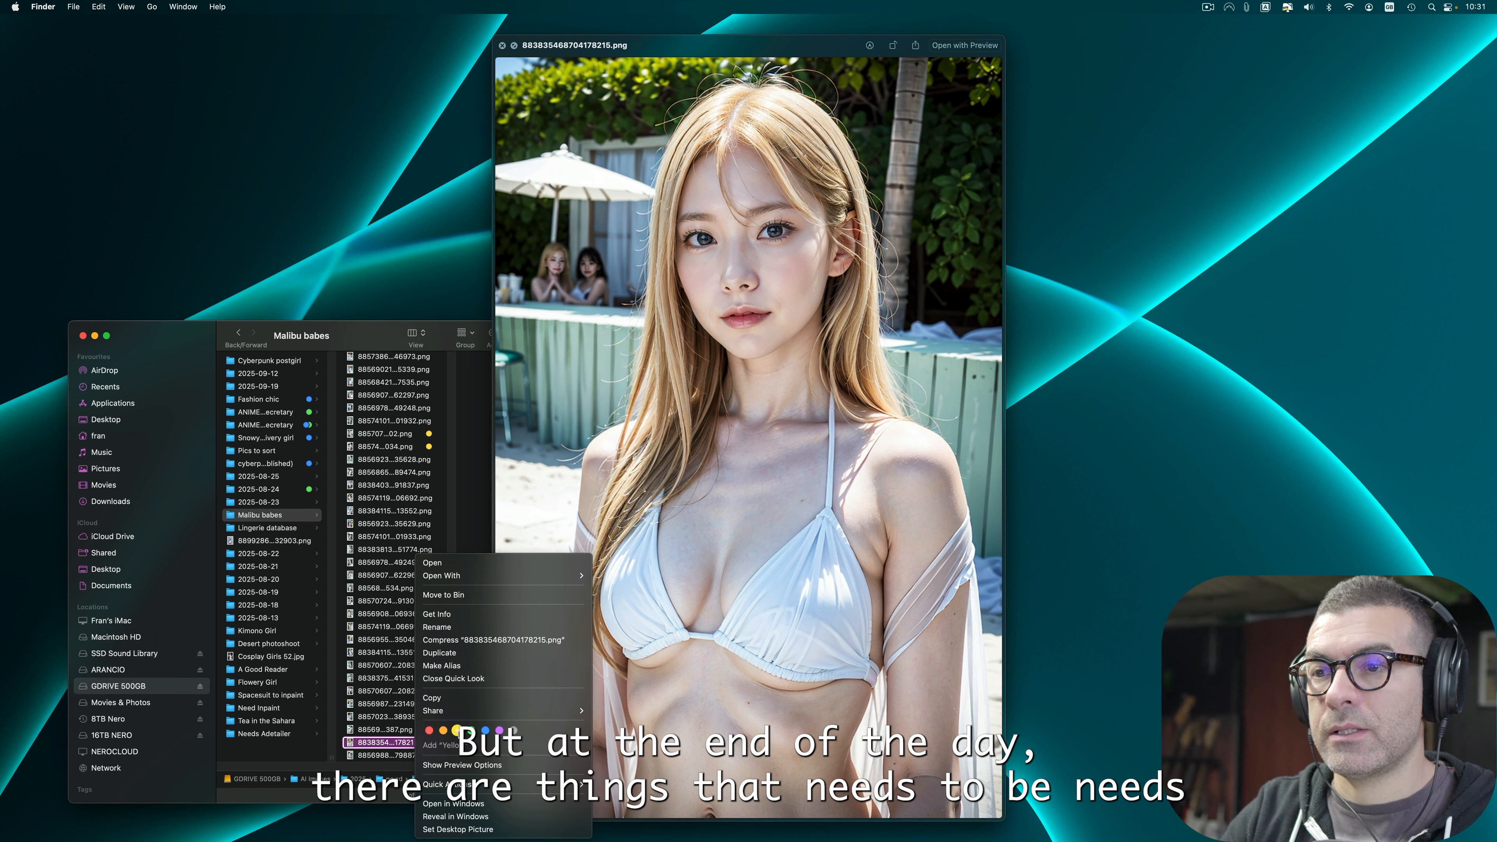
left_click(457, 730)
Step: Step forward three images to 885700121239499003.png and apply the Yellow tag
key("Down")
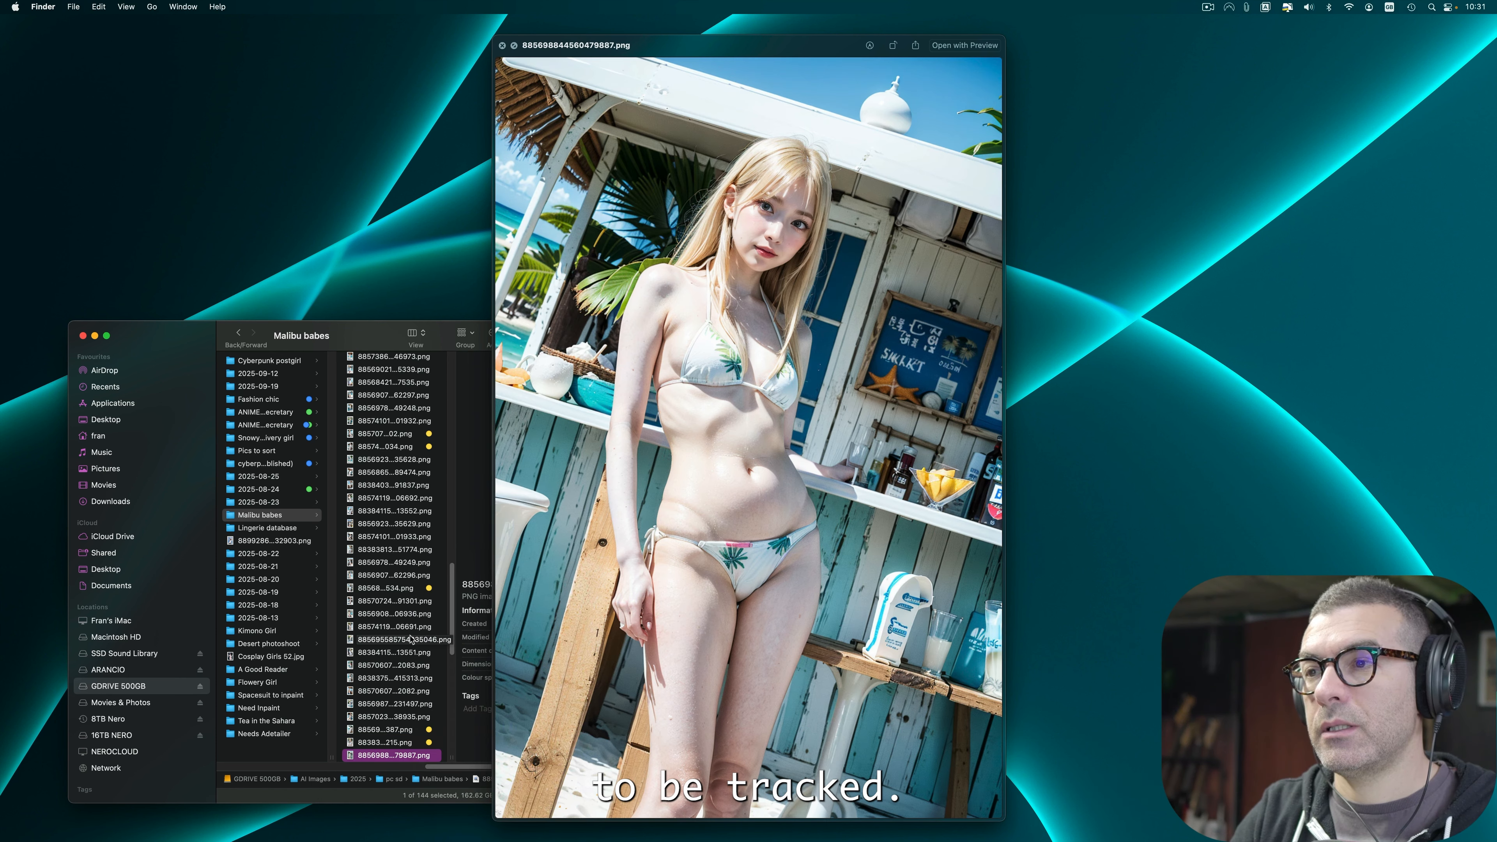
key("Down")
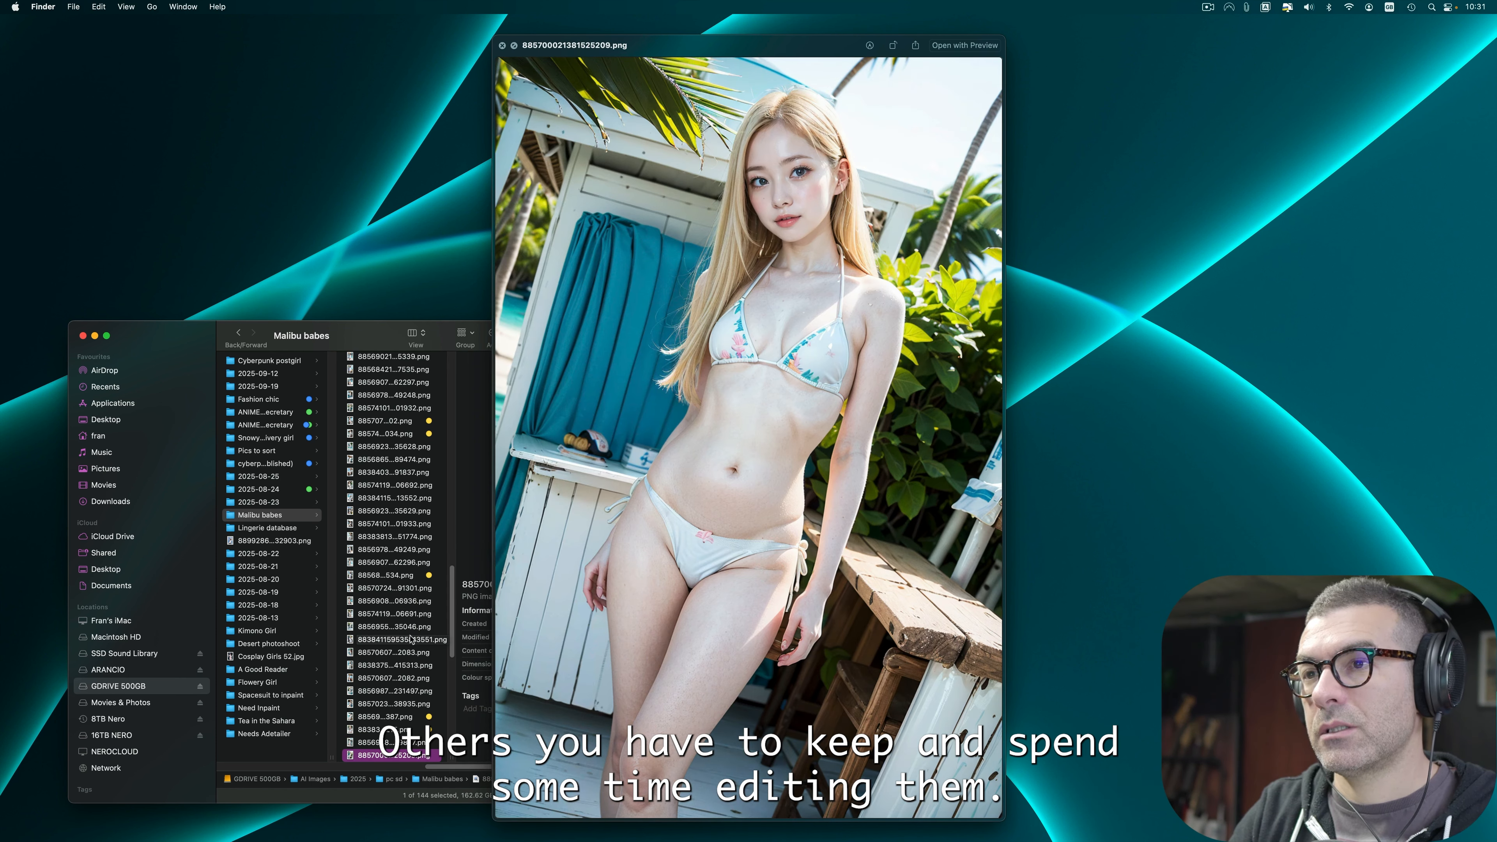
key("Down")
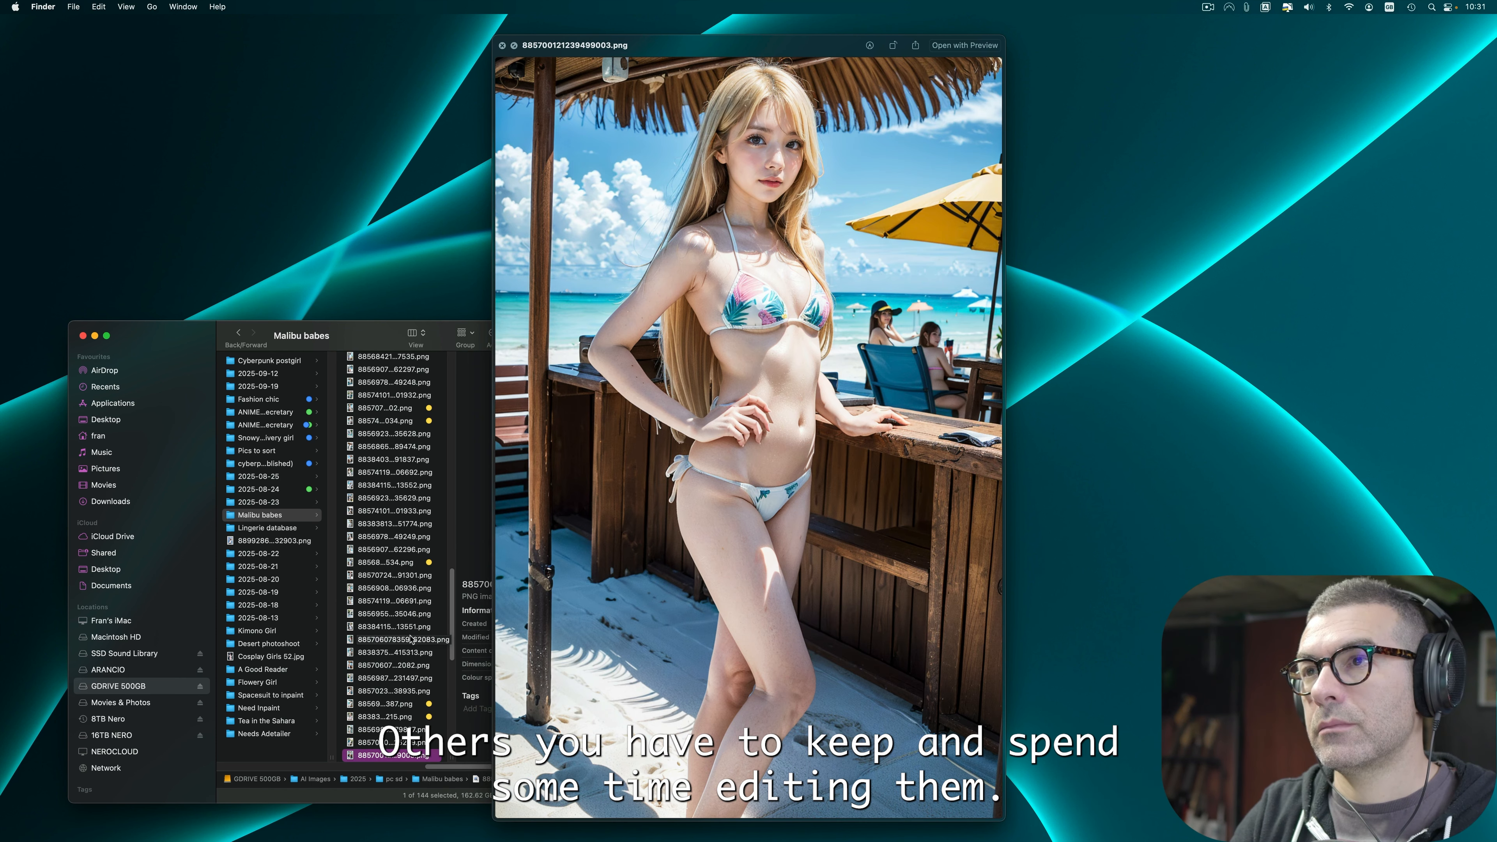
right_click(410, 759)
left_click(454, 733)
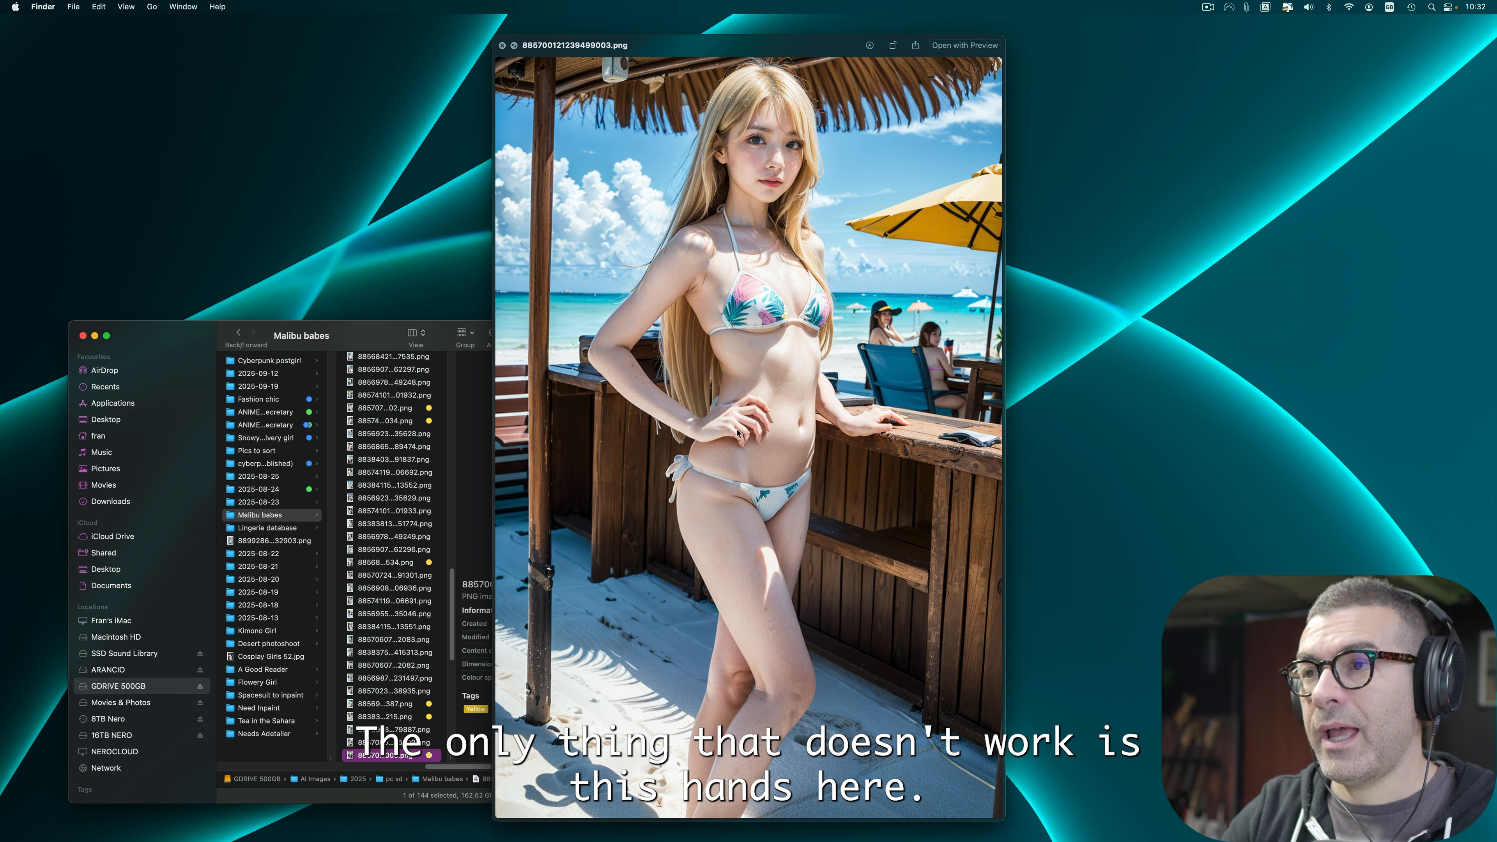
Step: Step forward through the next images in Quick Look, examining each for flaws
key("Down")
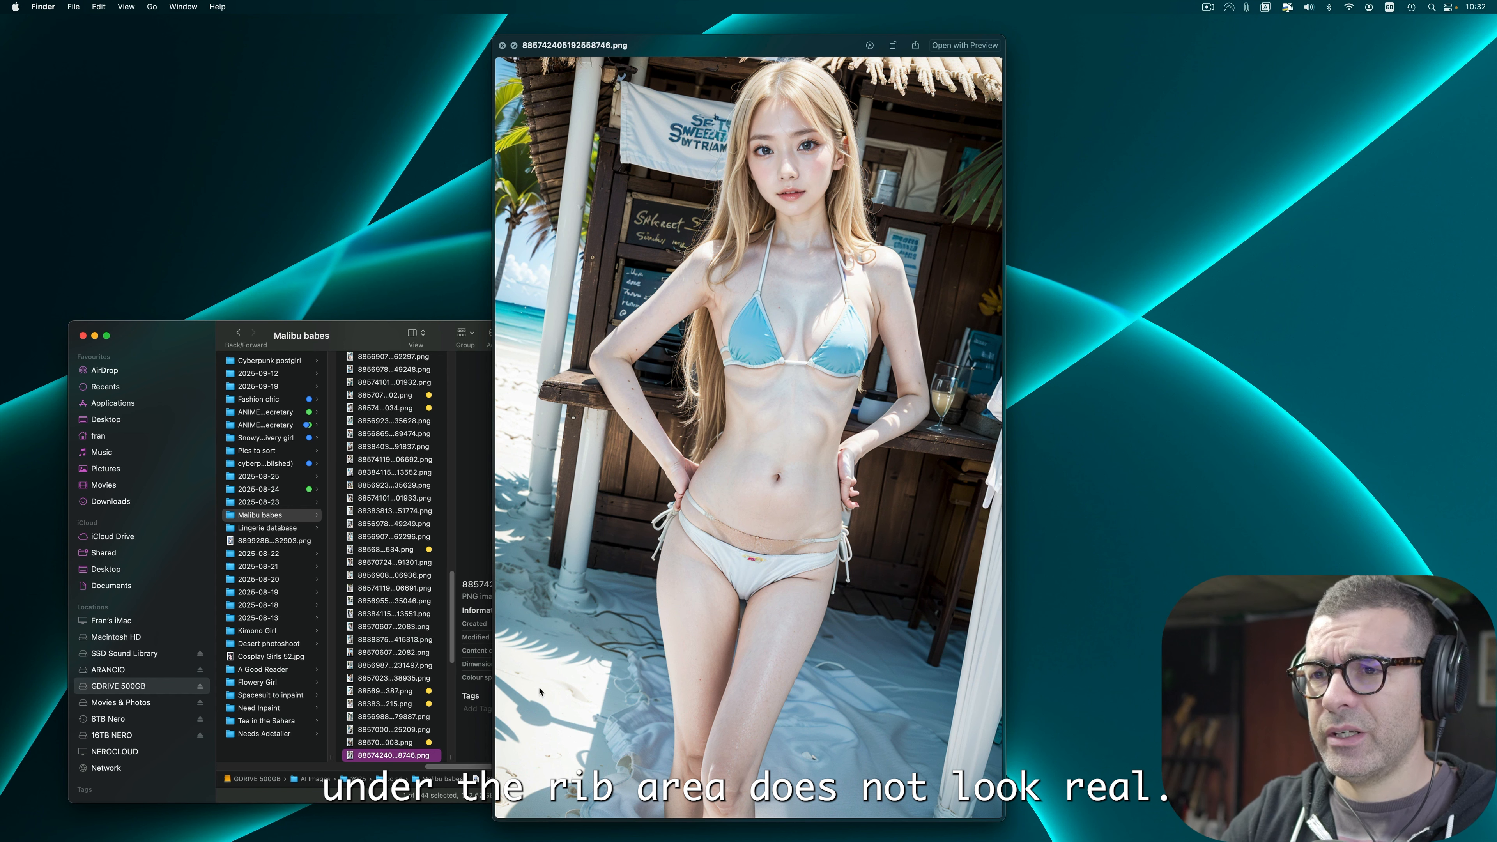
right_click(412, 758)
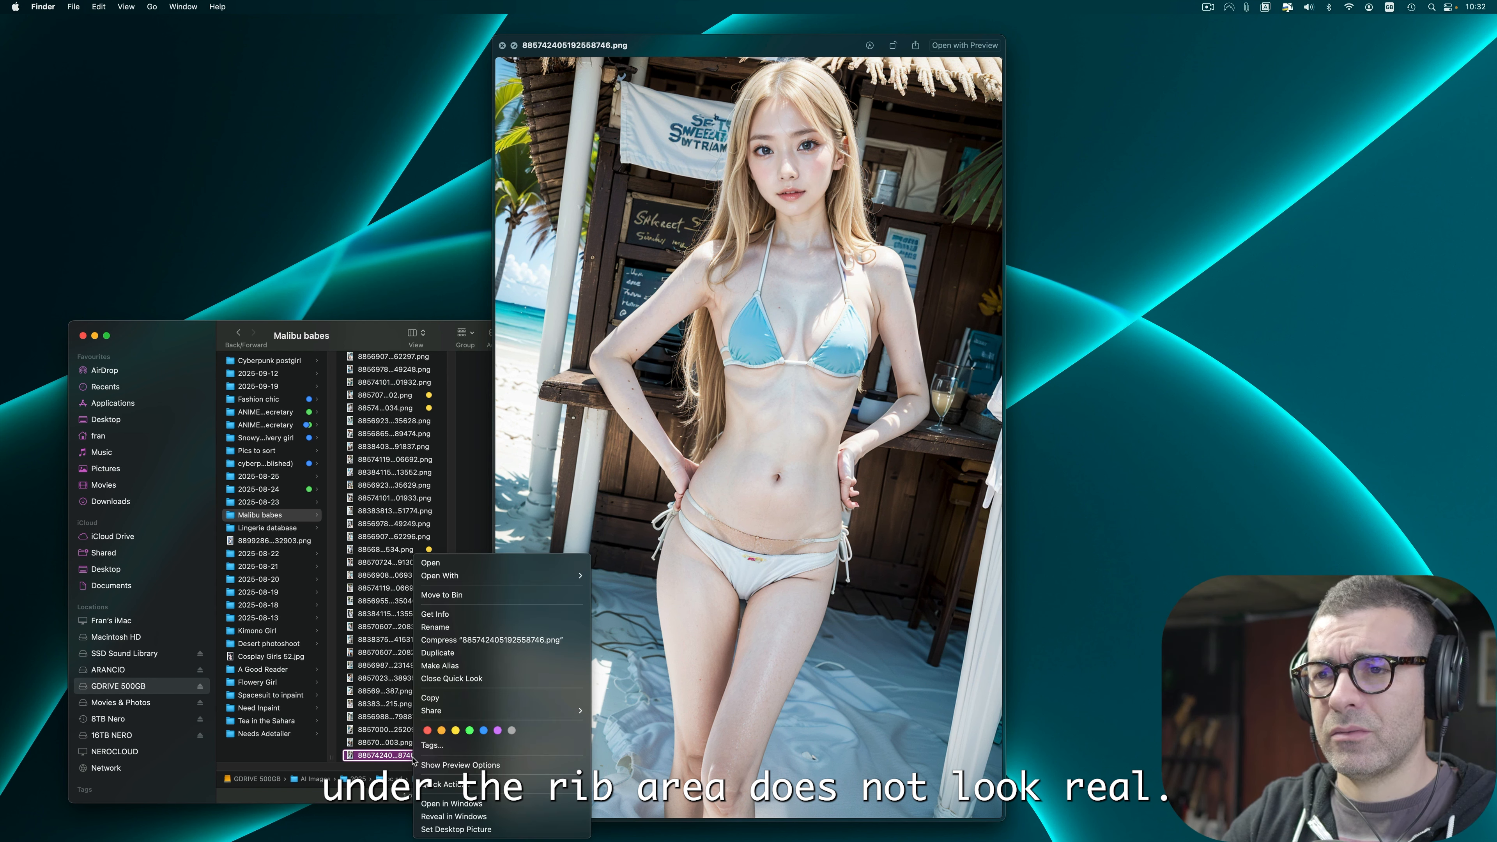
key("Escape")
key("Down")
key("Down")
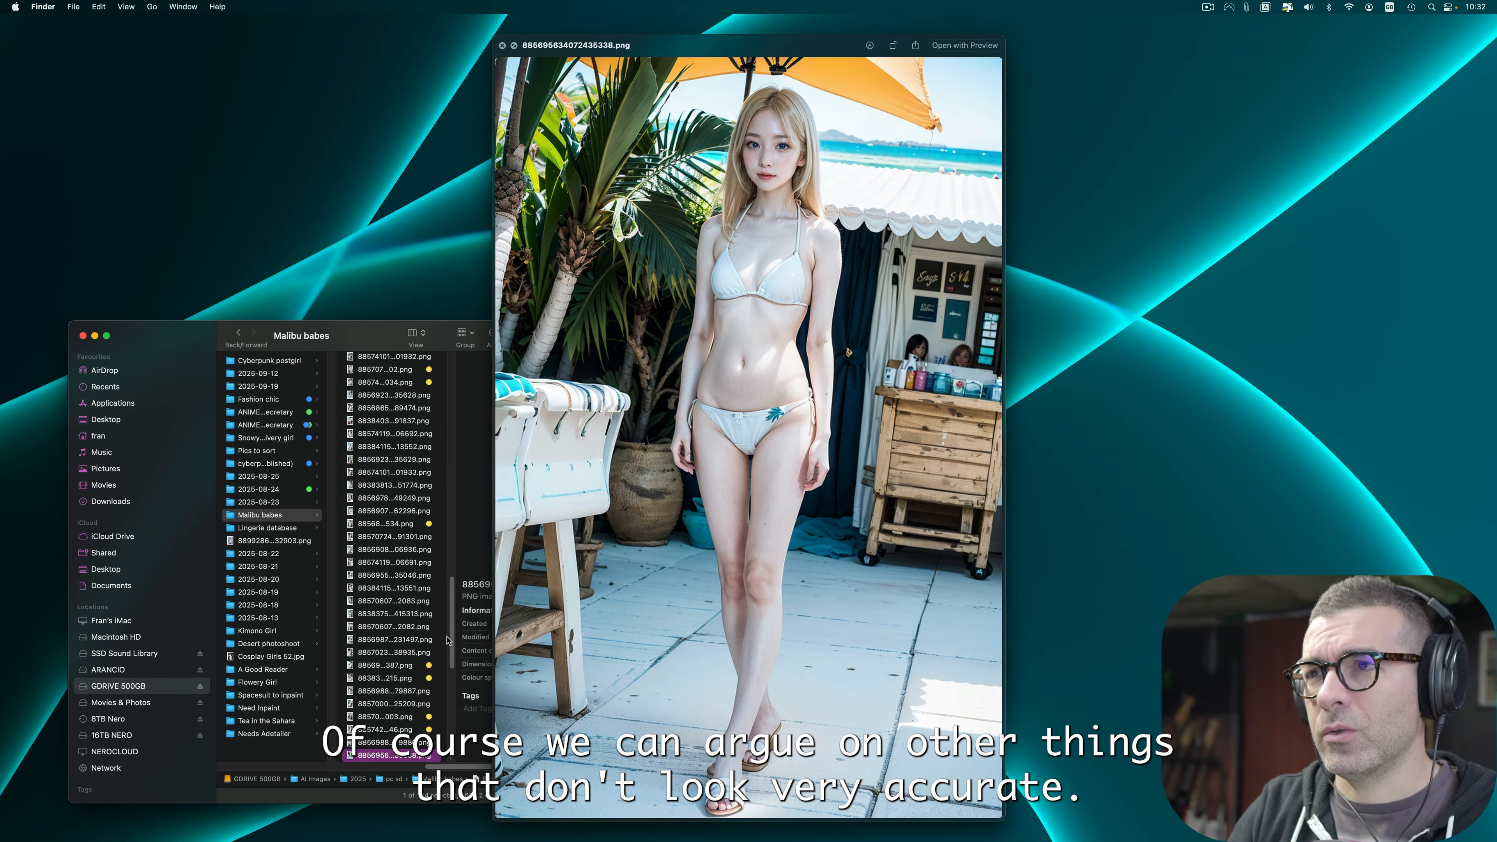
key("Down")
key("Up")
key("Down")
key("Up")
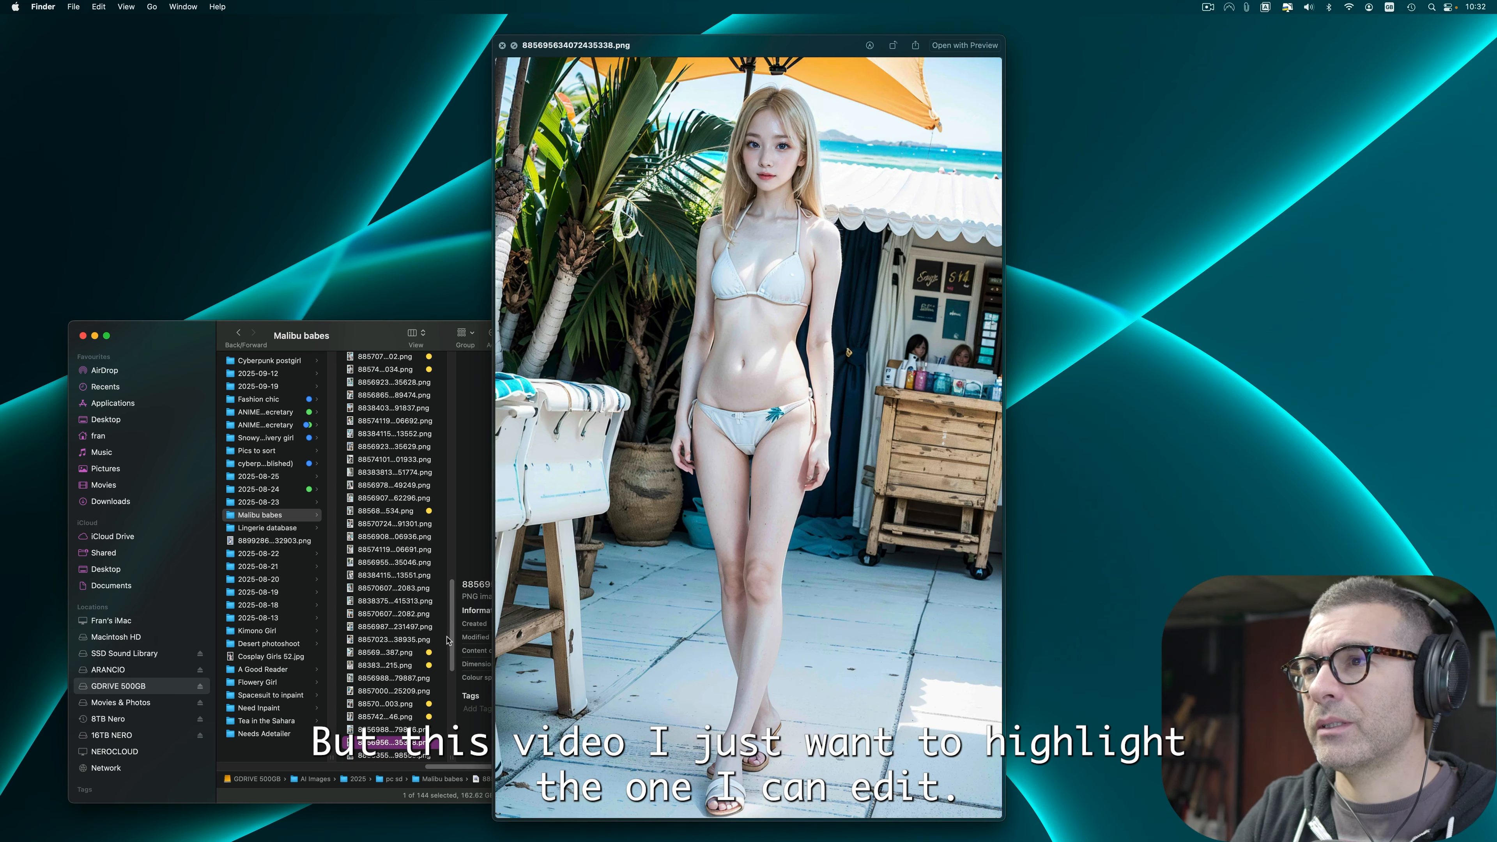
key("Down")
key("Down")
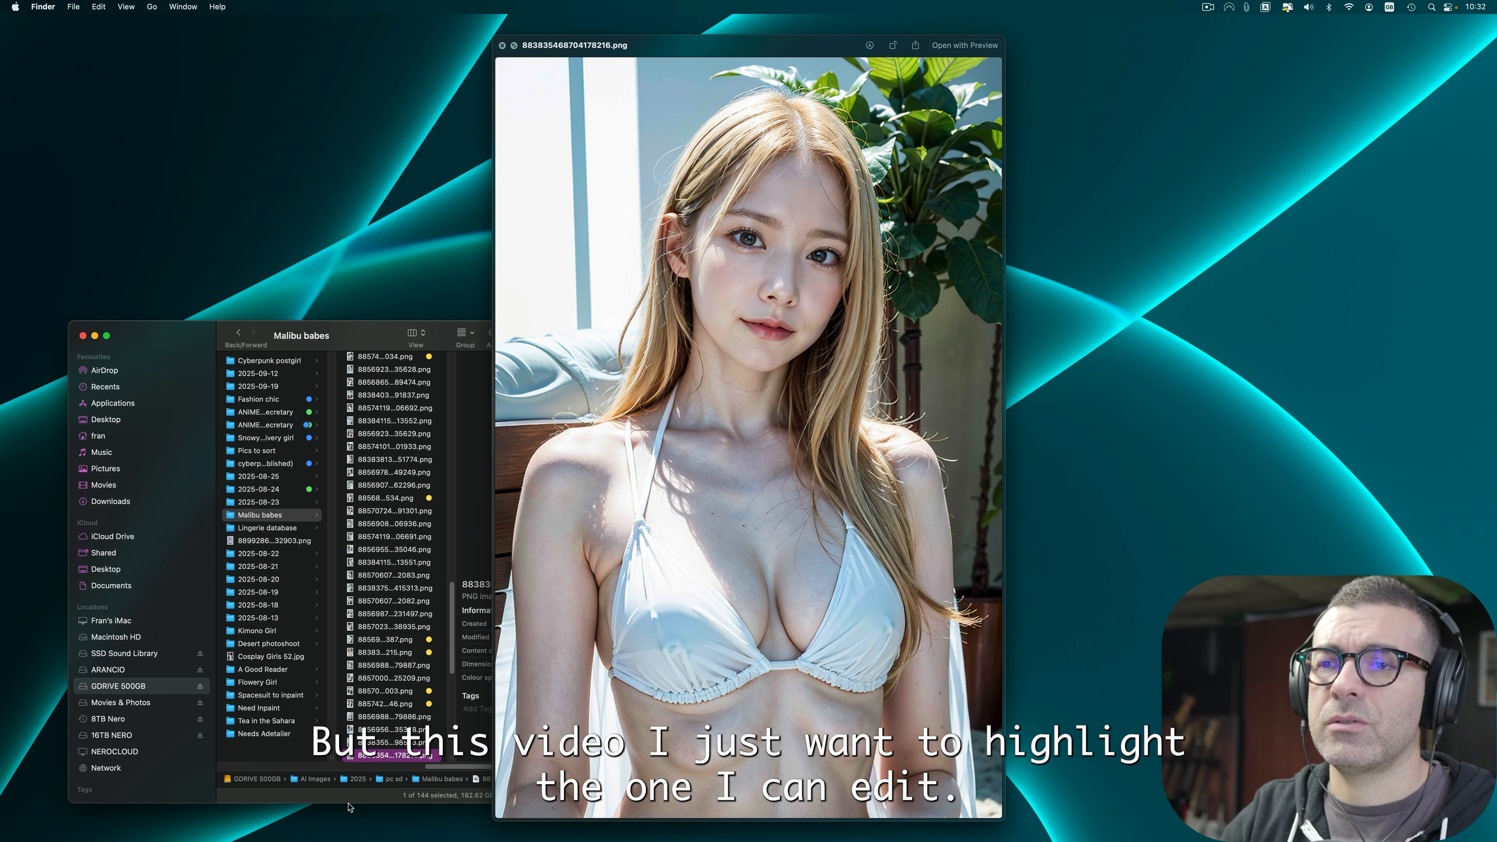
key("Down")
key("Down")
key("Down")
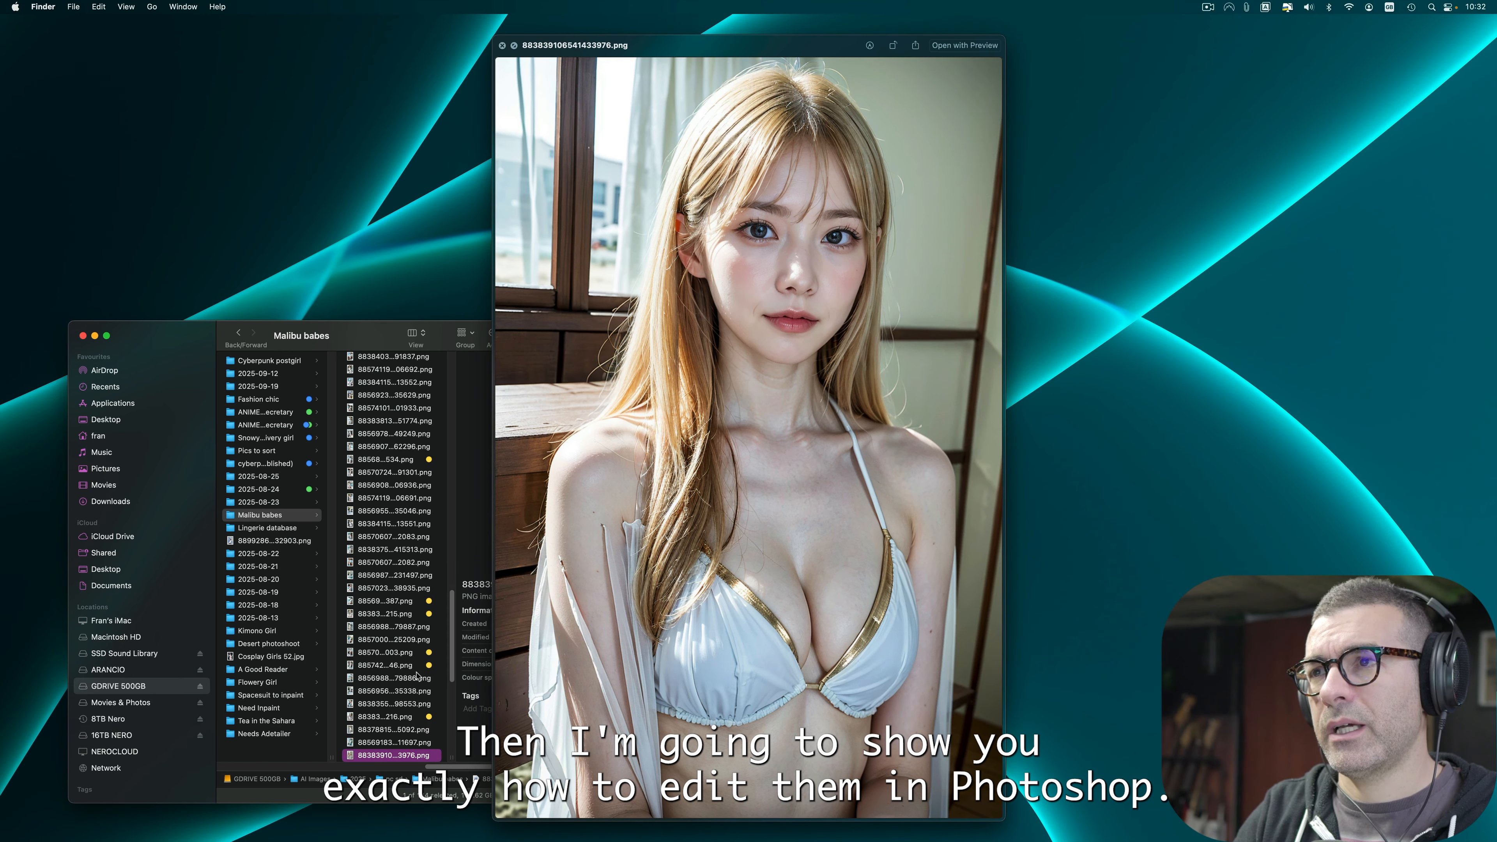
key("Down")
Step: Advance to 883836272936753049.png and apply the Yellow tag
key("Down")
key("Down")
key("Down")
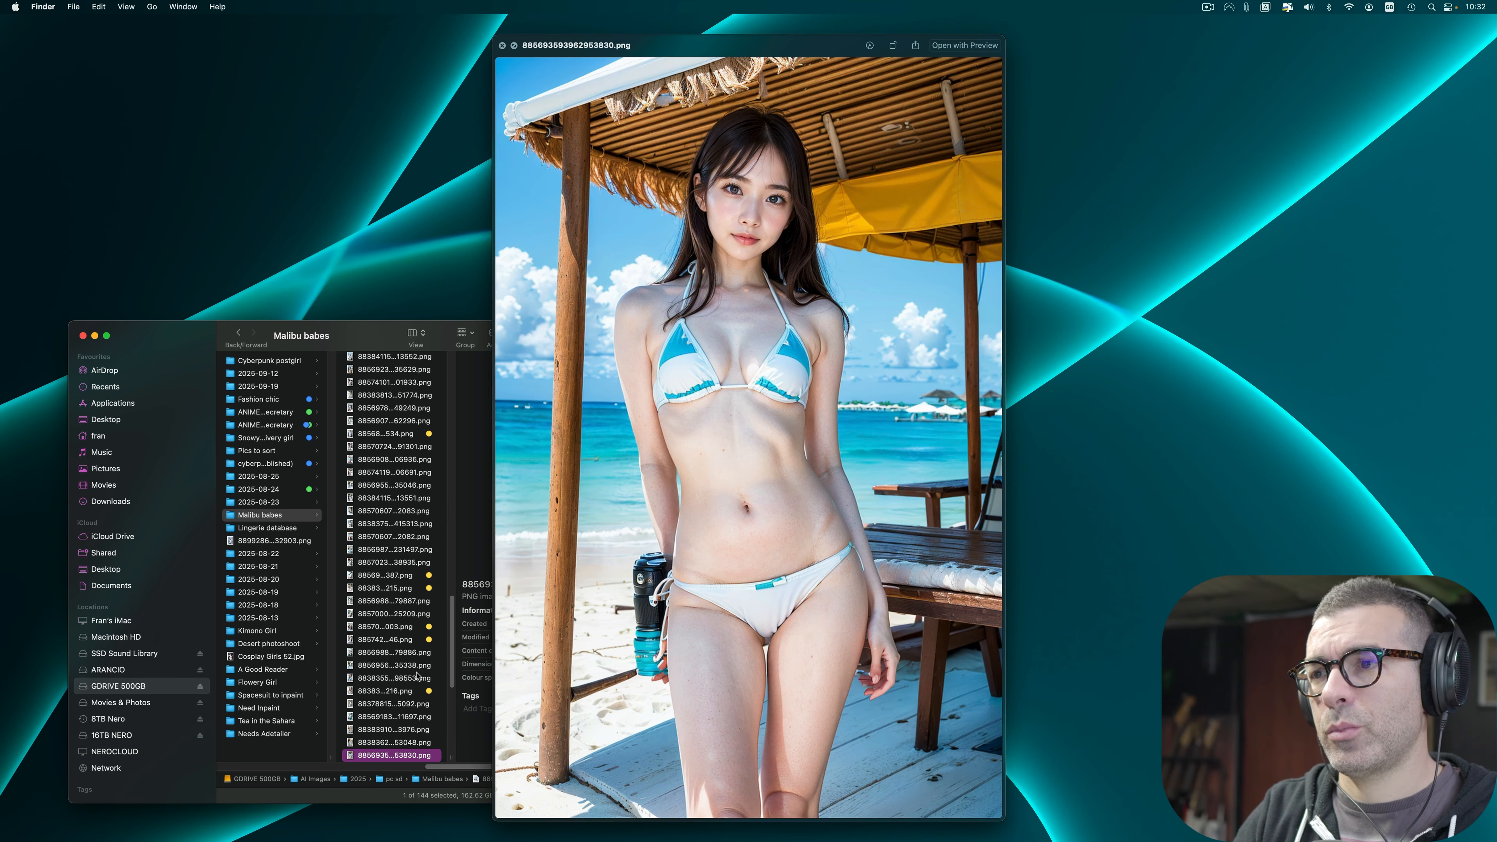
key("Down")
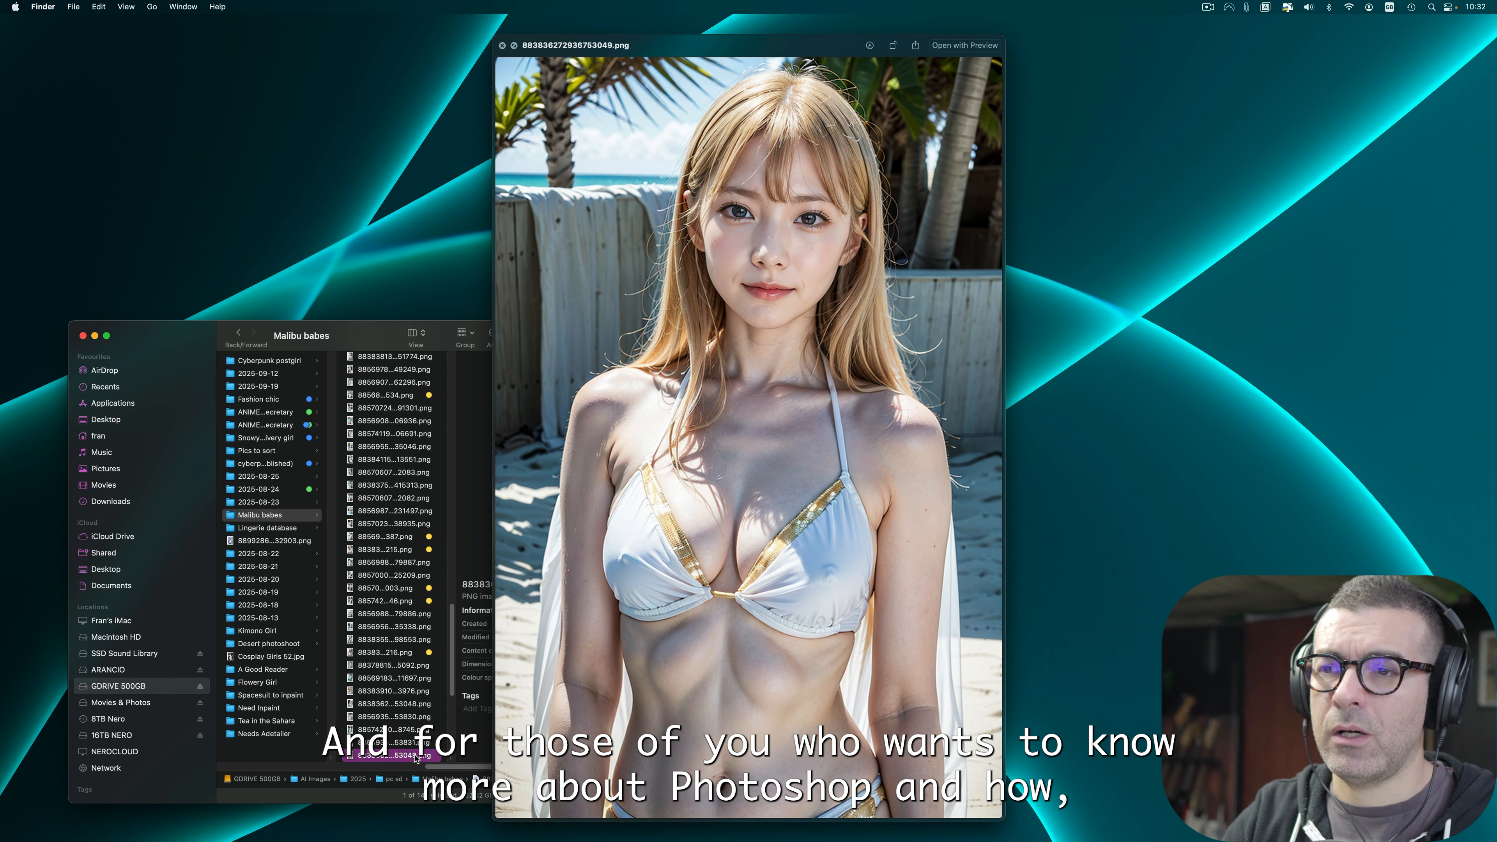
right_click(412, 755)
left_click(461, 636)
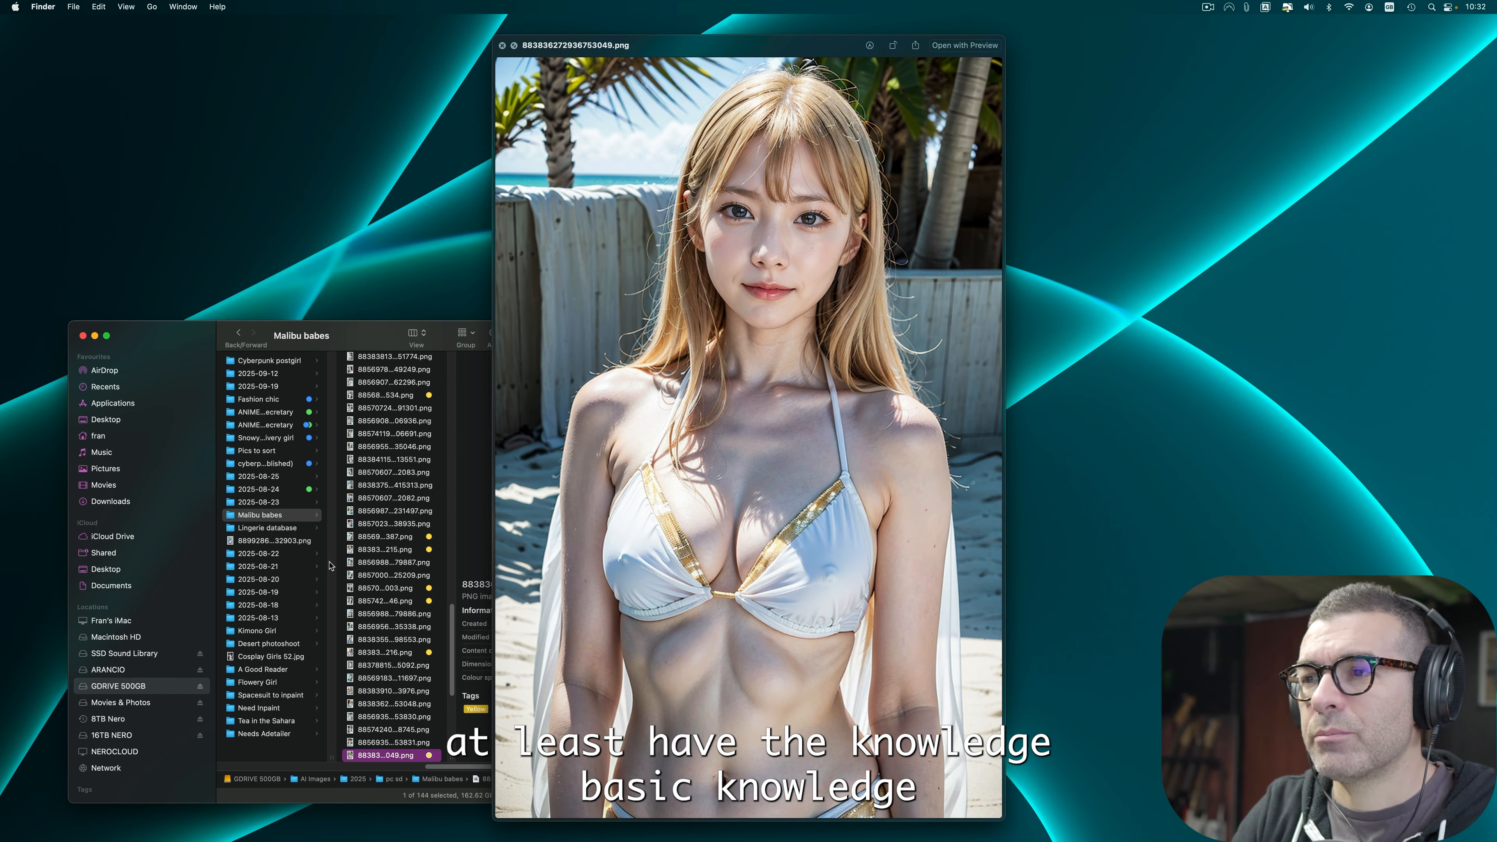
Step: Step forward five images to 883835061756018815.png and apply the Yellow tag
key("Down")
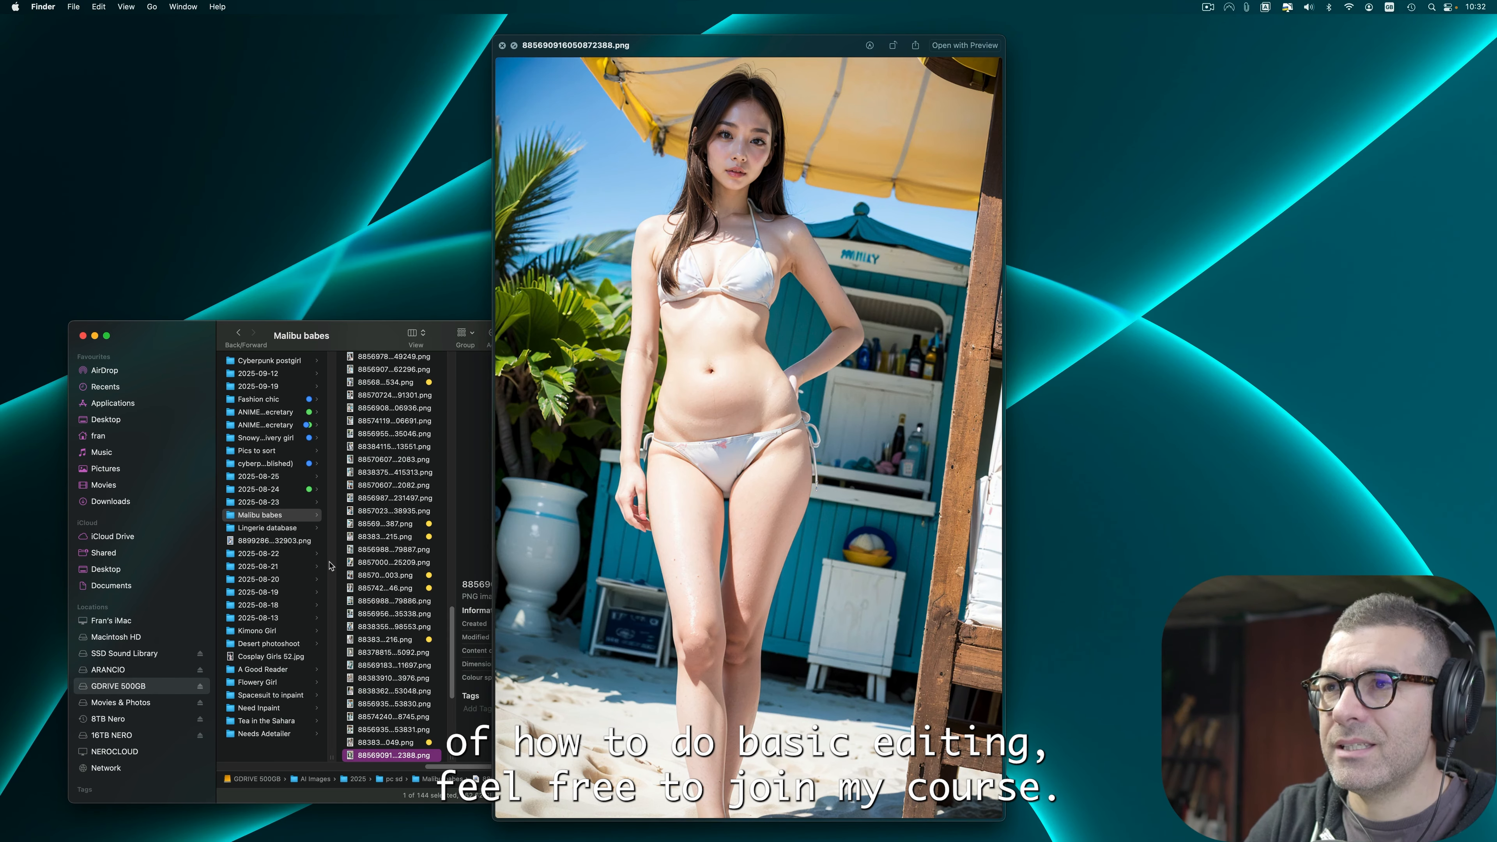
key("Down")
key("Down")
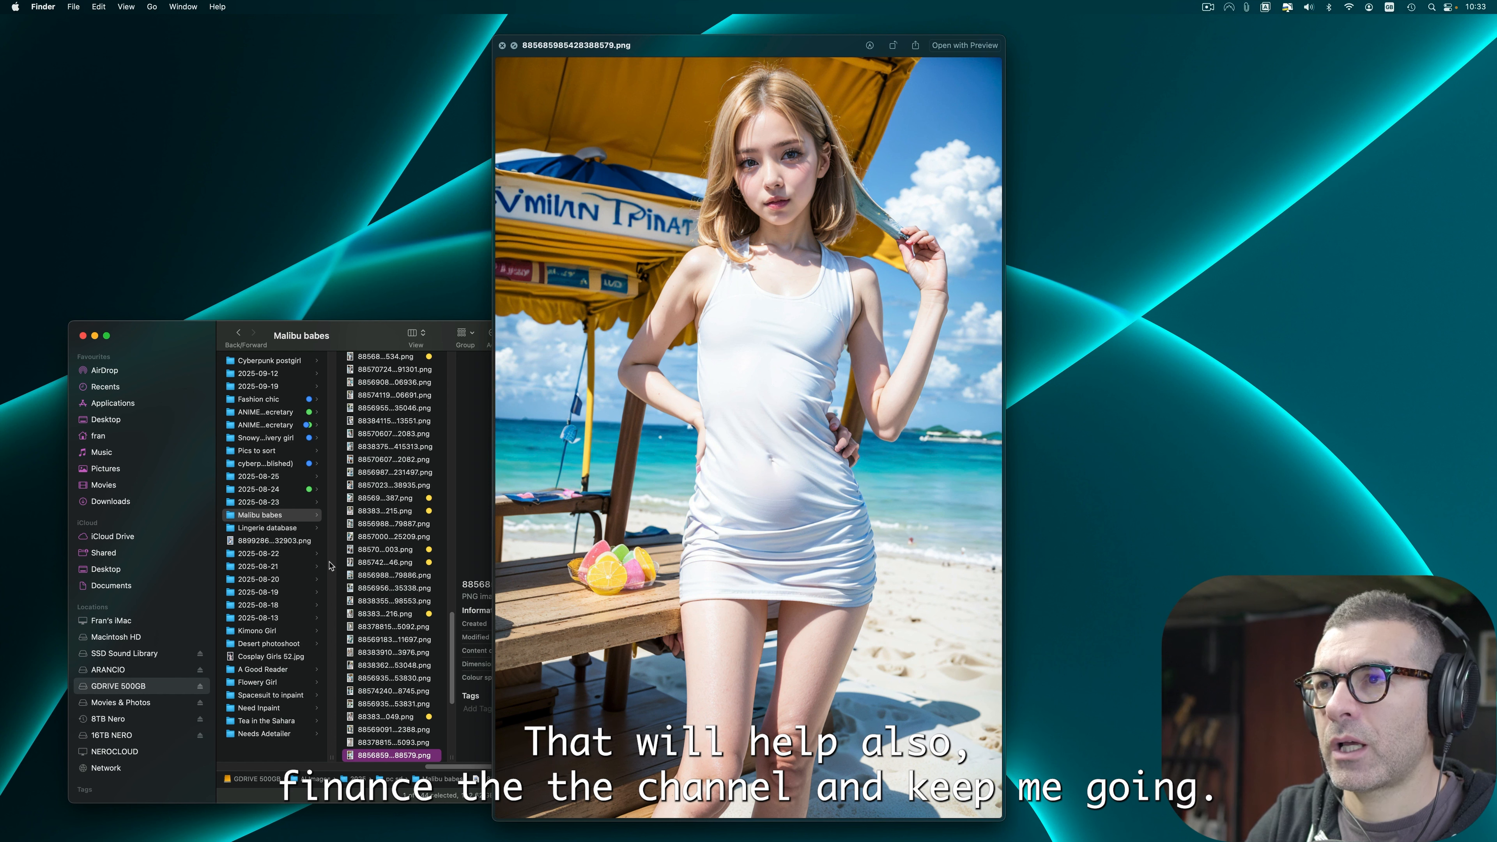
key("Down")
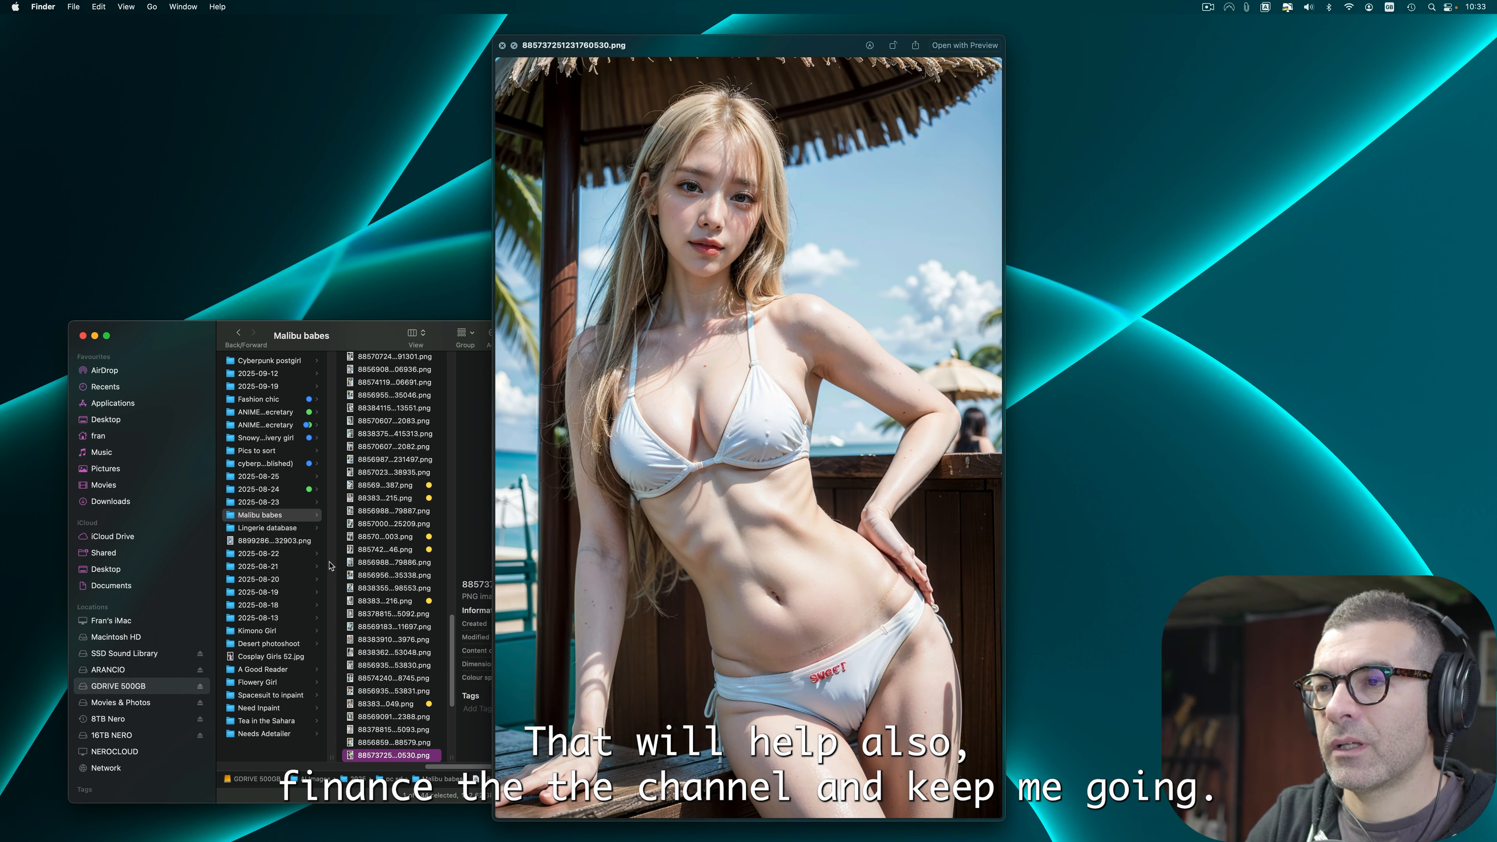
key("Down")
key("Down")
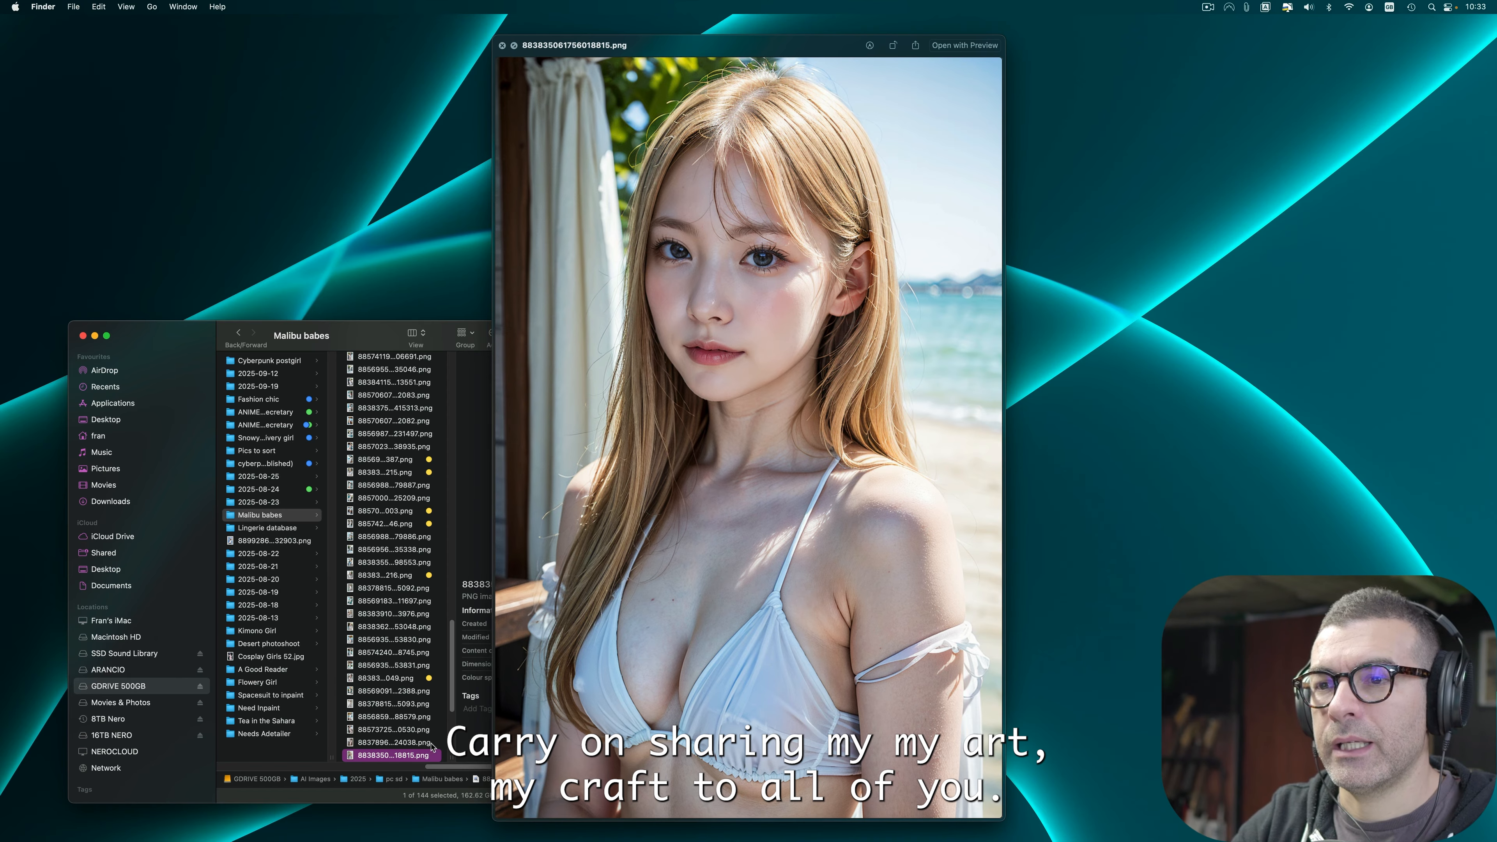
key("ctrl+3")
Step: Step forward to 885703100873093729.png and apply the Yellow tag
key("Down")
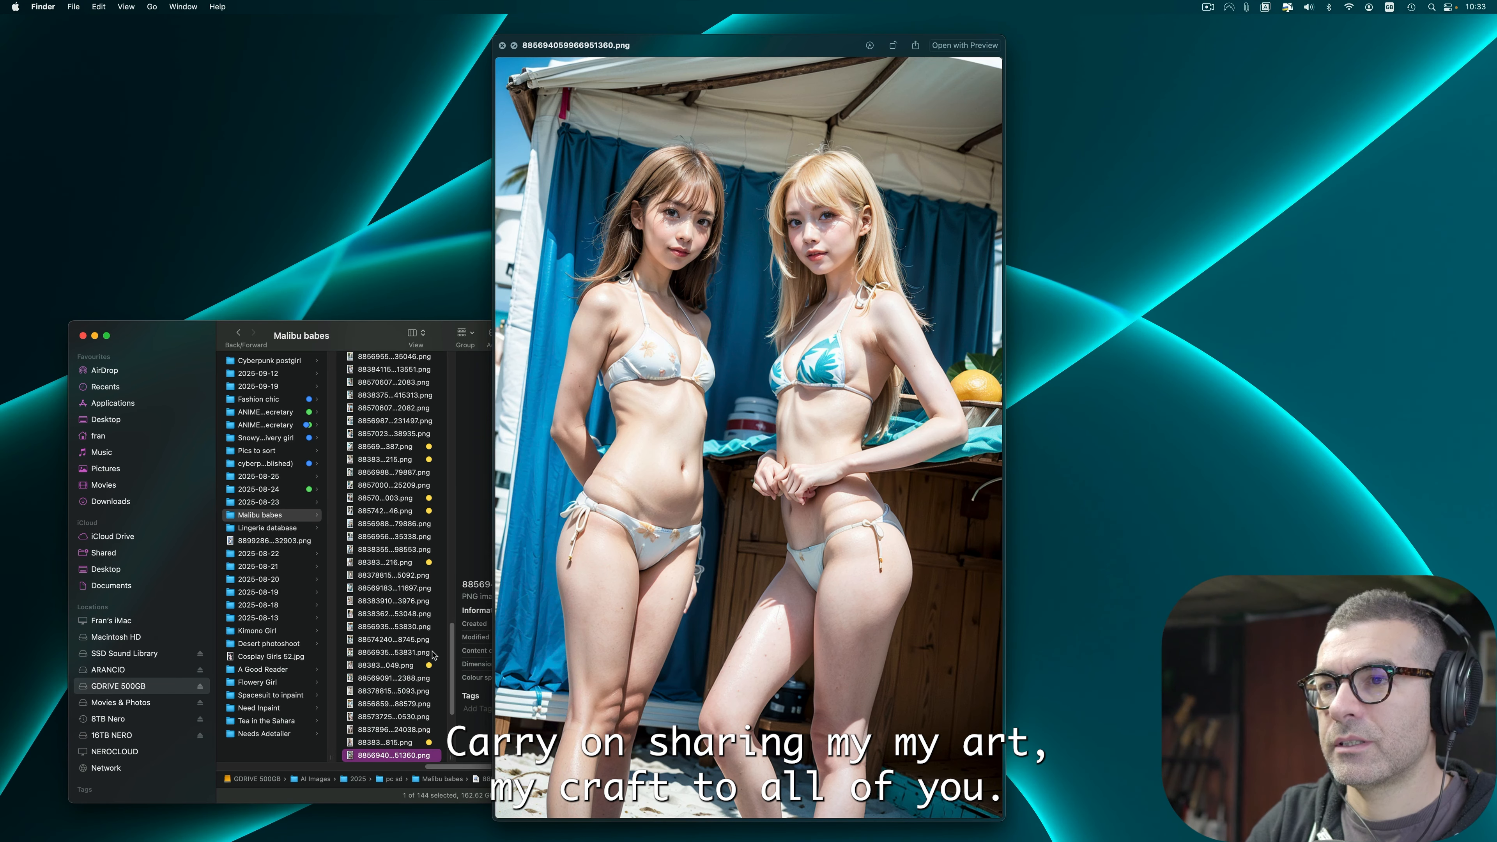
key("Down")
key("Down")
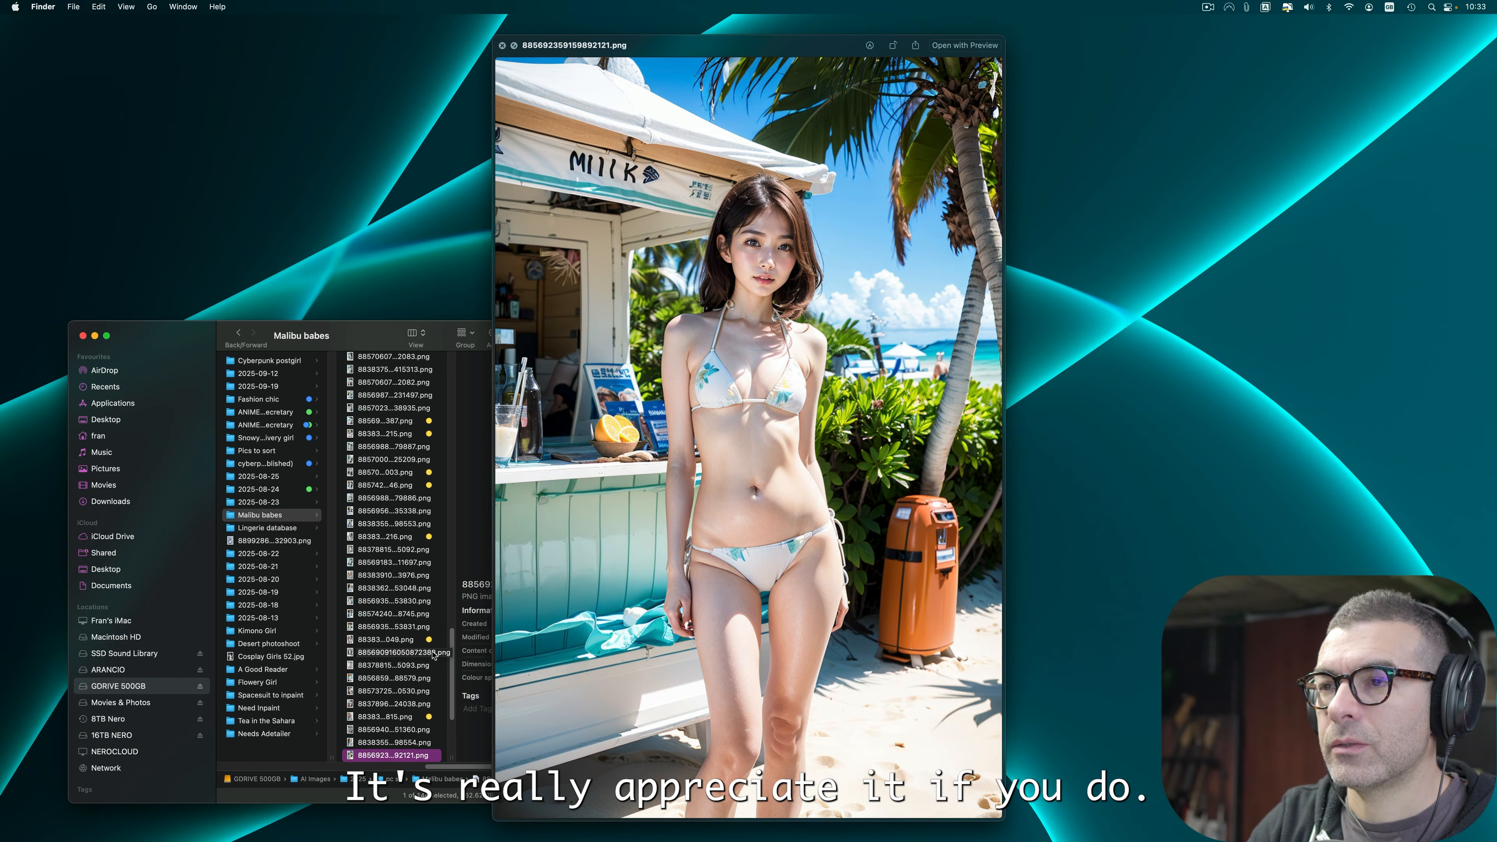
key("Down")
key("Down")
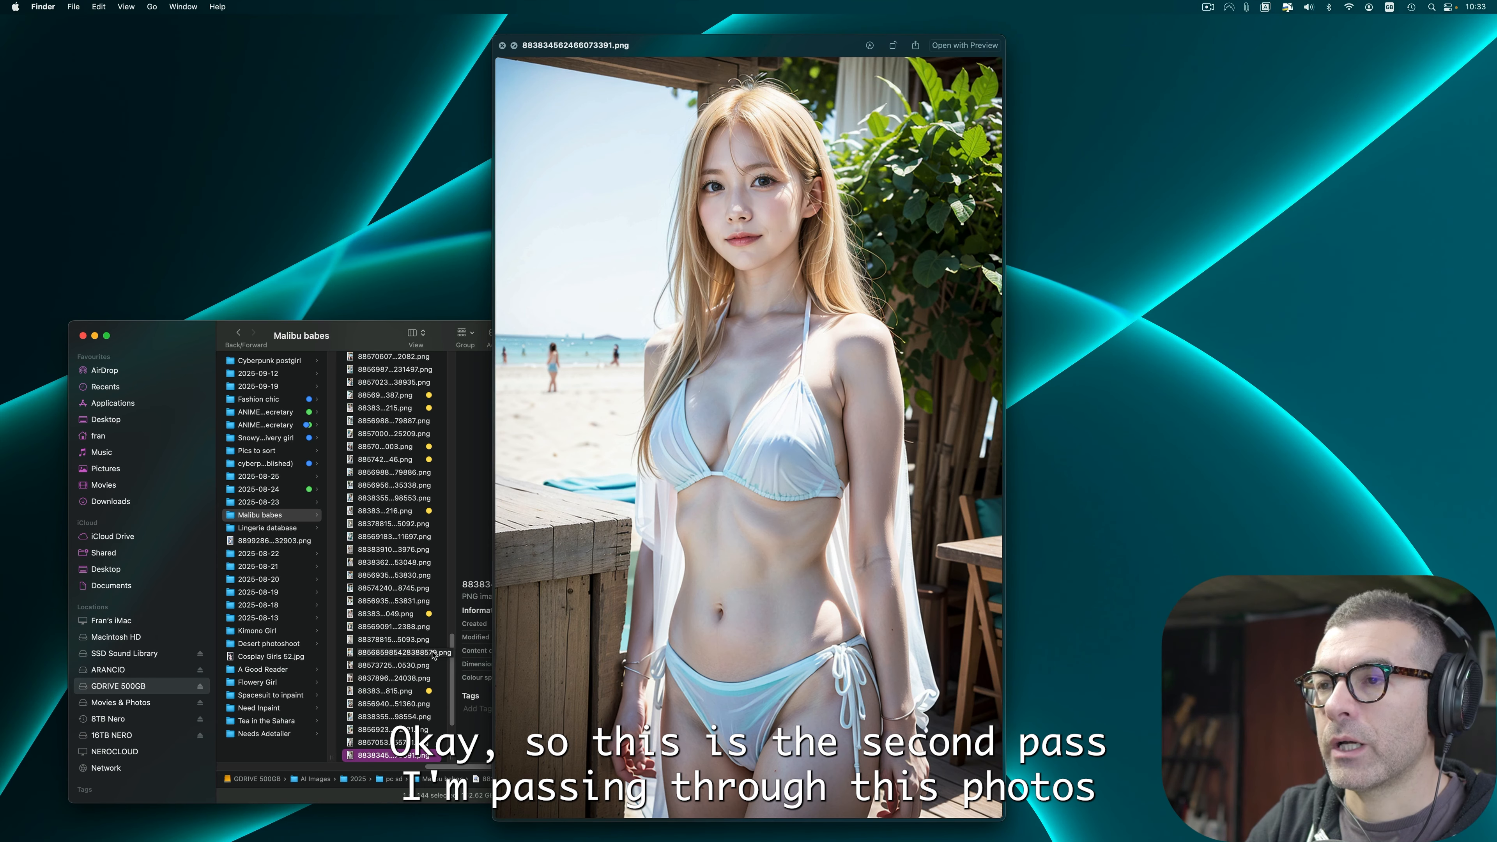
key("Down")
key("Down")
key("Down")
key("Down")
key("Down")
key("Down")
key("Down")
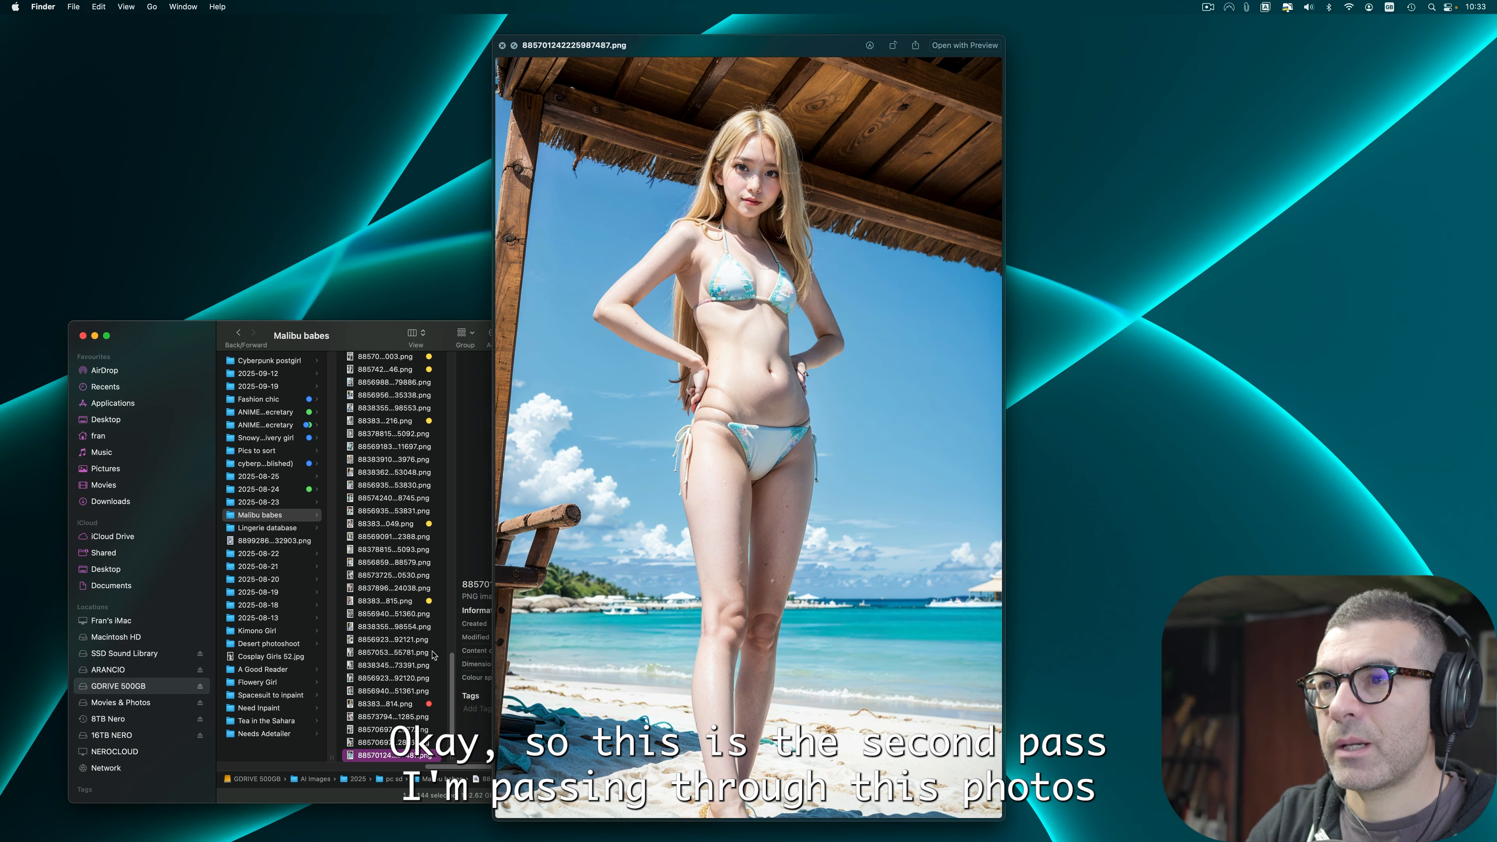
key("Down")
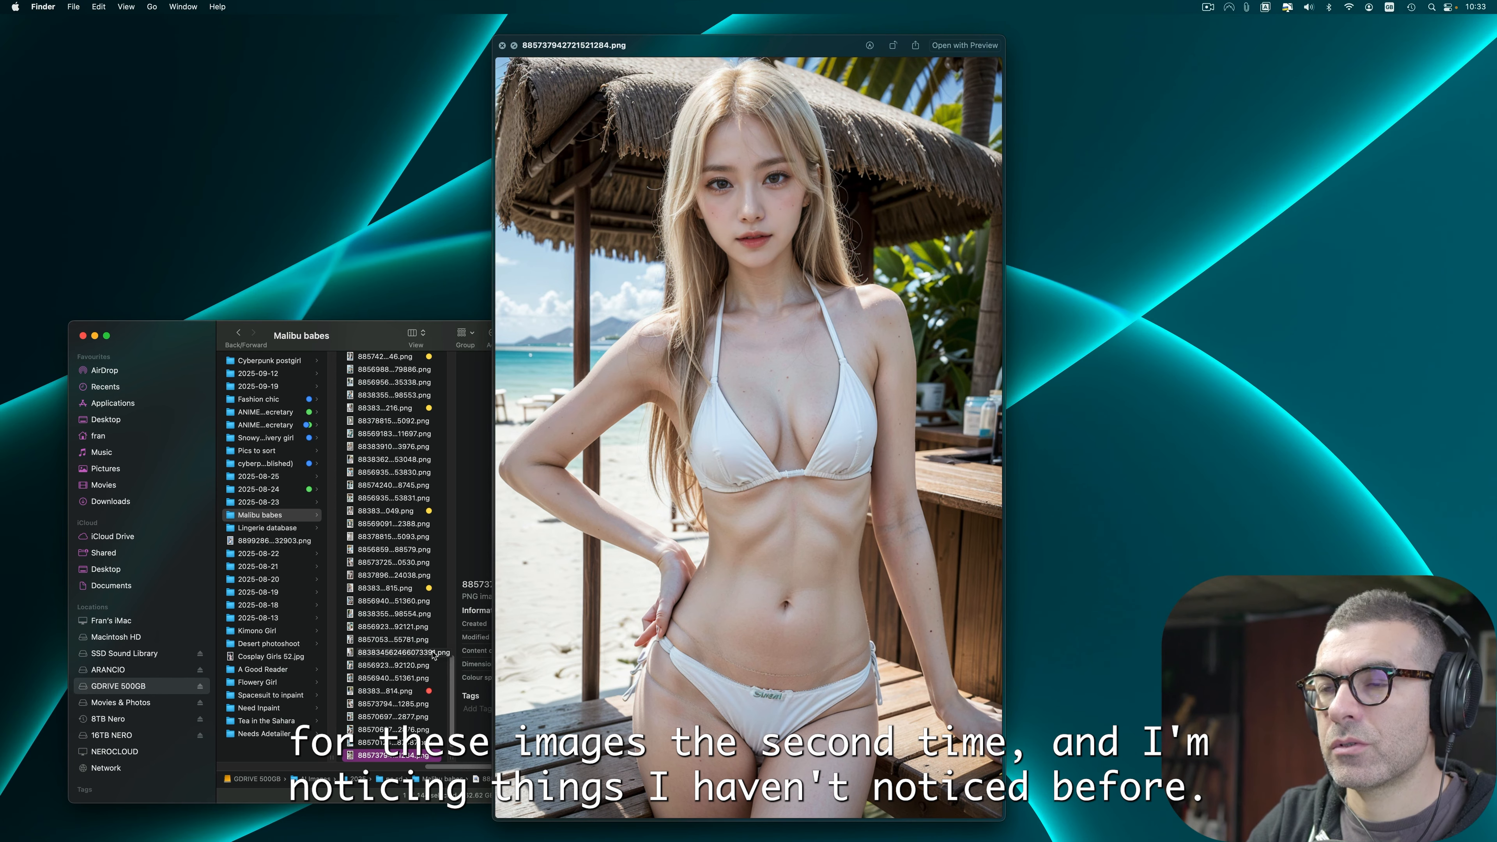
key("Down")
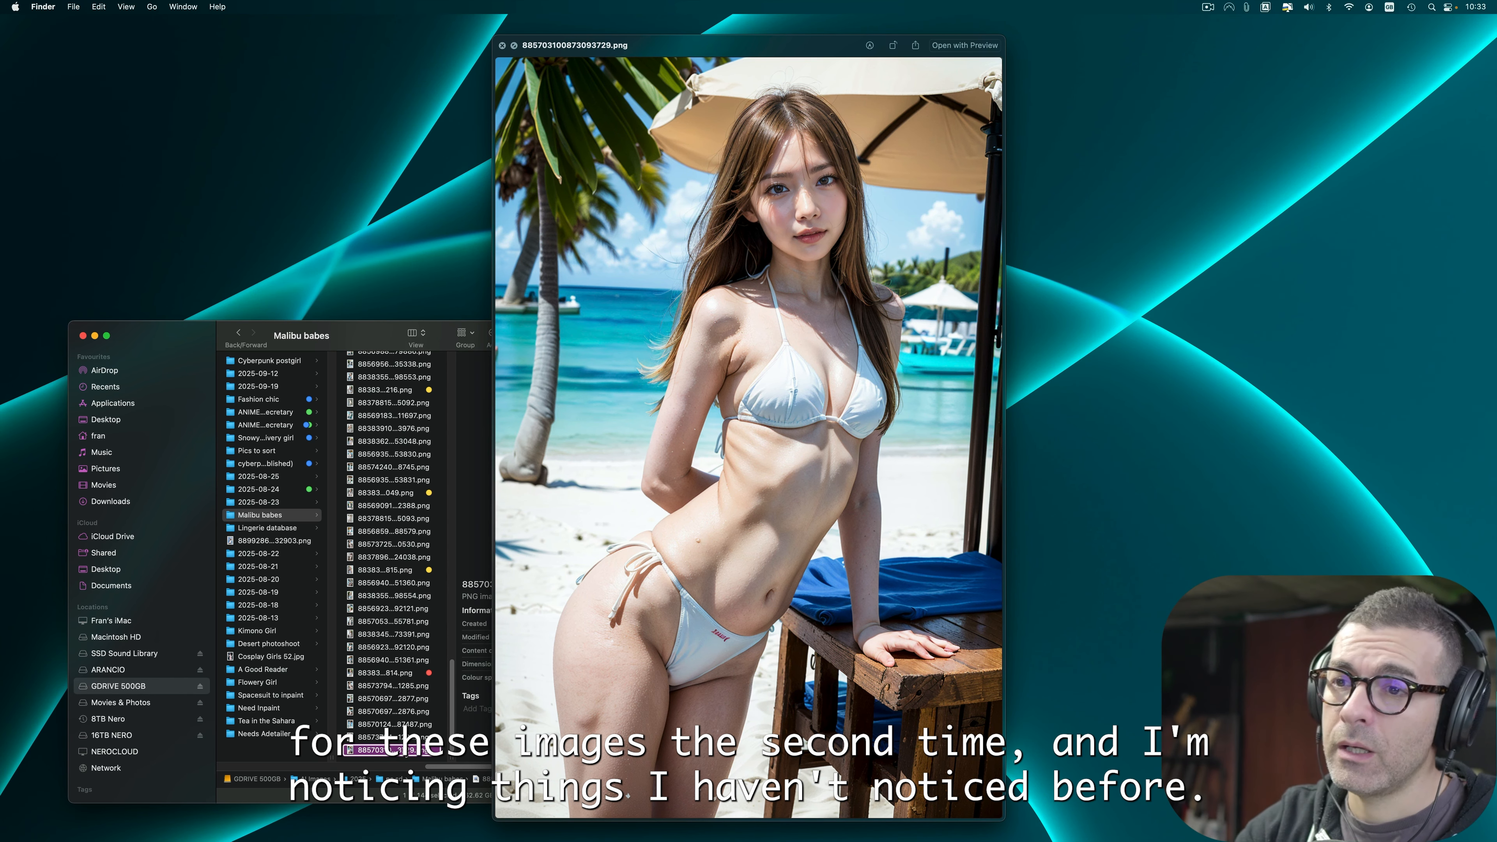
key("ctrl+3")
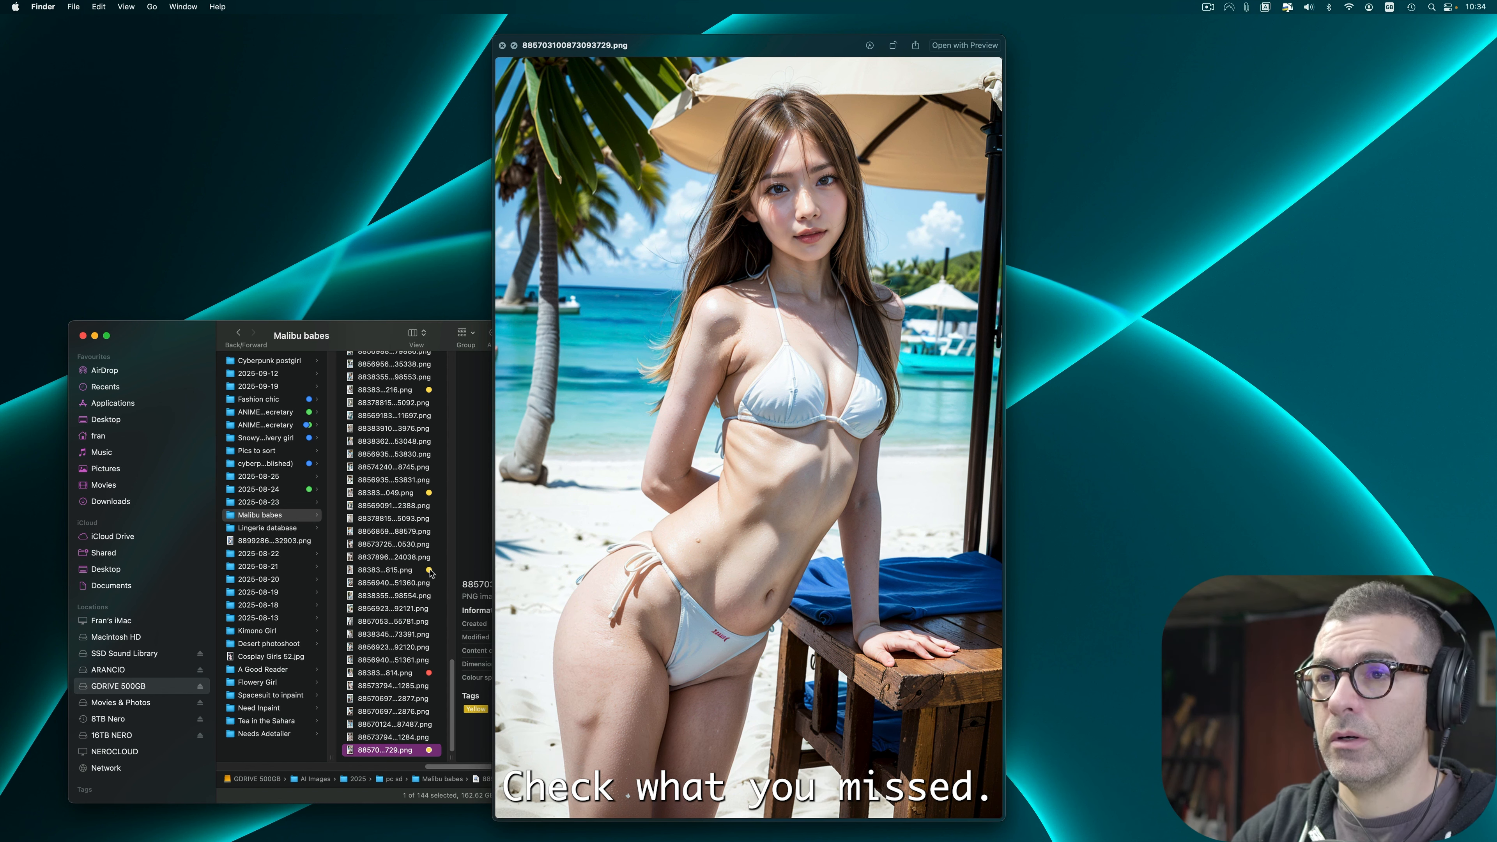
Step: Close Quick Look and scroll through the file list to review the Yellow-tagged images
key("space")
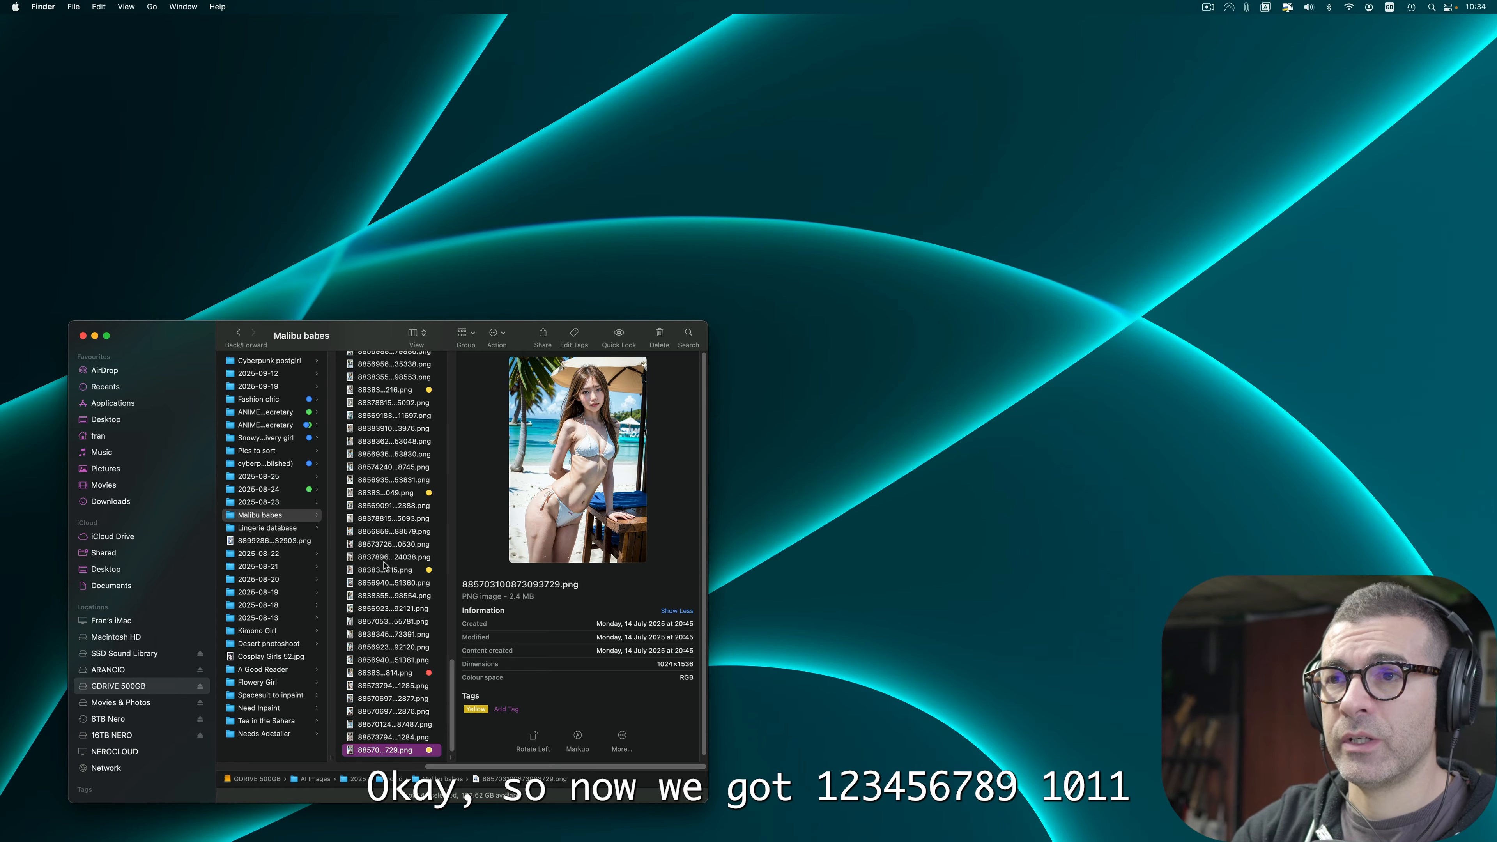
scroll(384, 565, "up", 5)
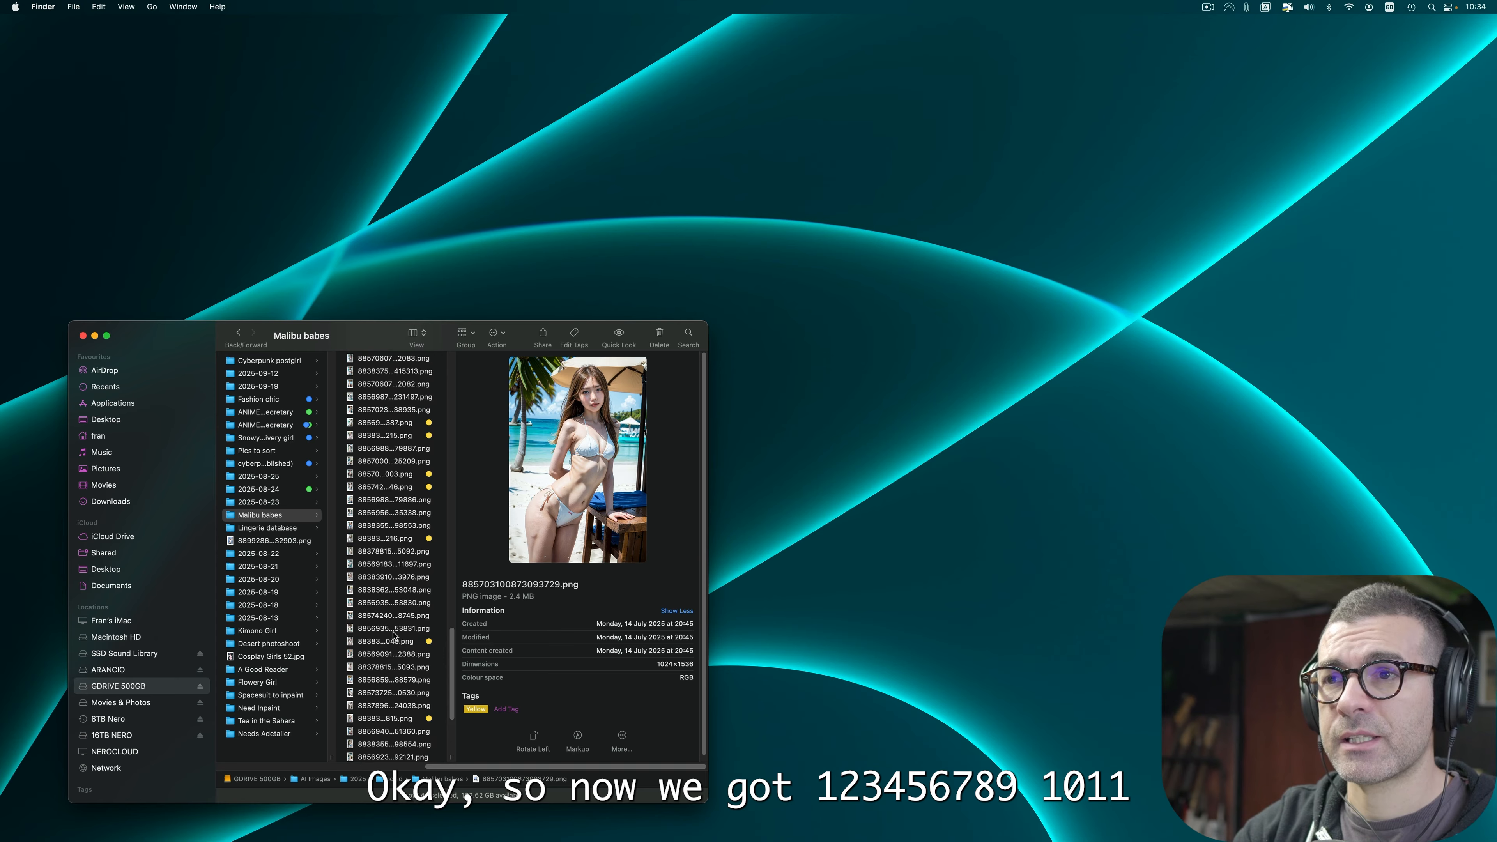
scroll(393, 635, "up", 8)
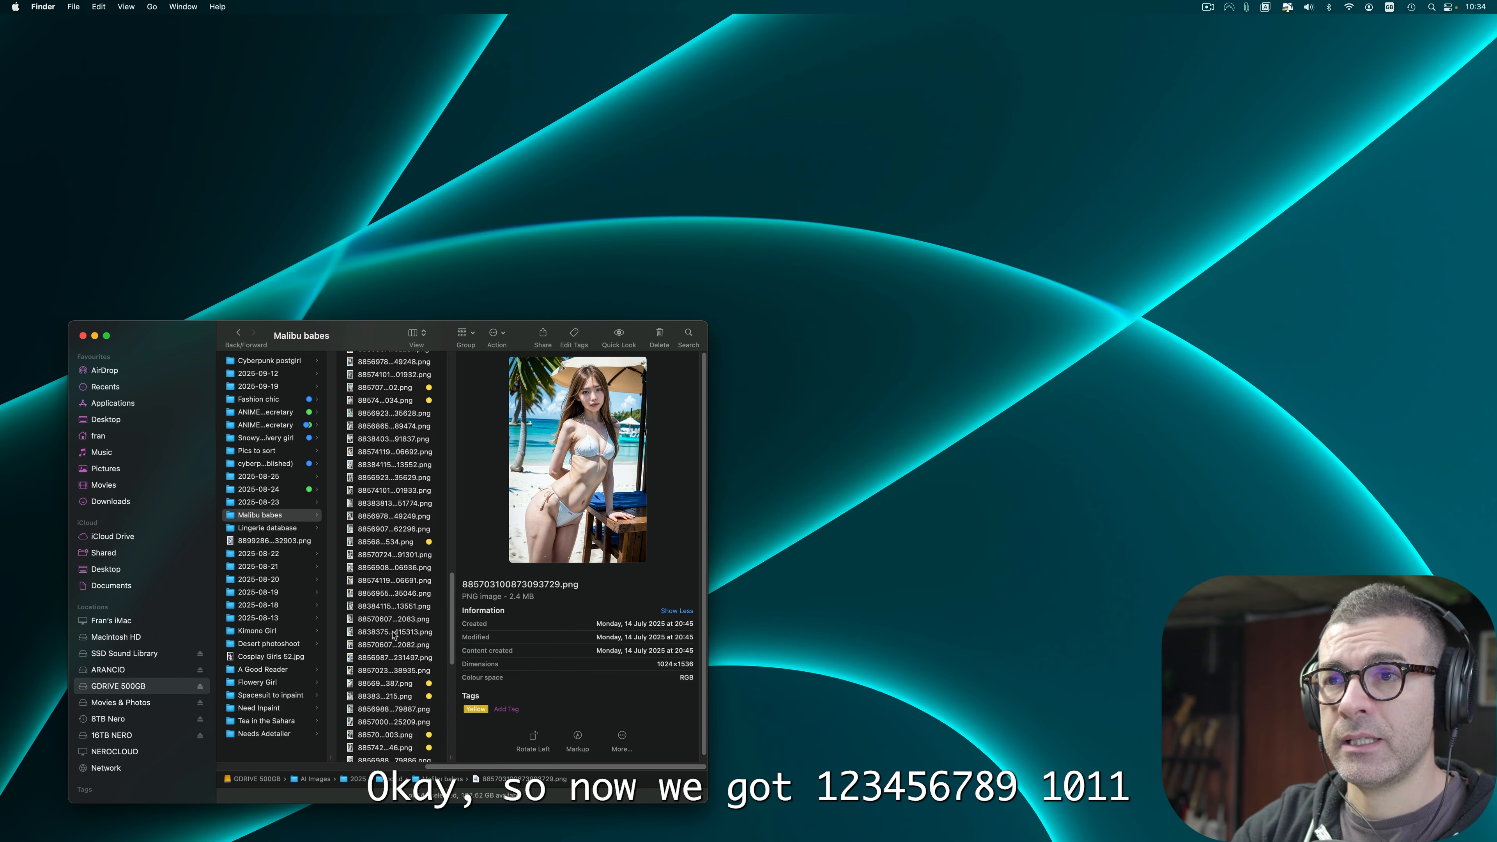
scroll(394, 635, "up", 8)
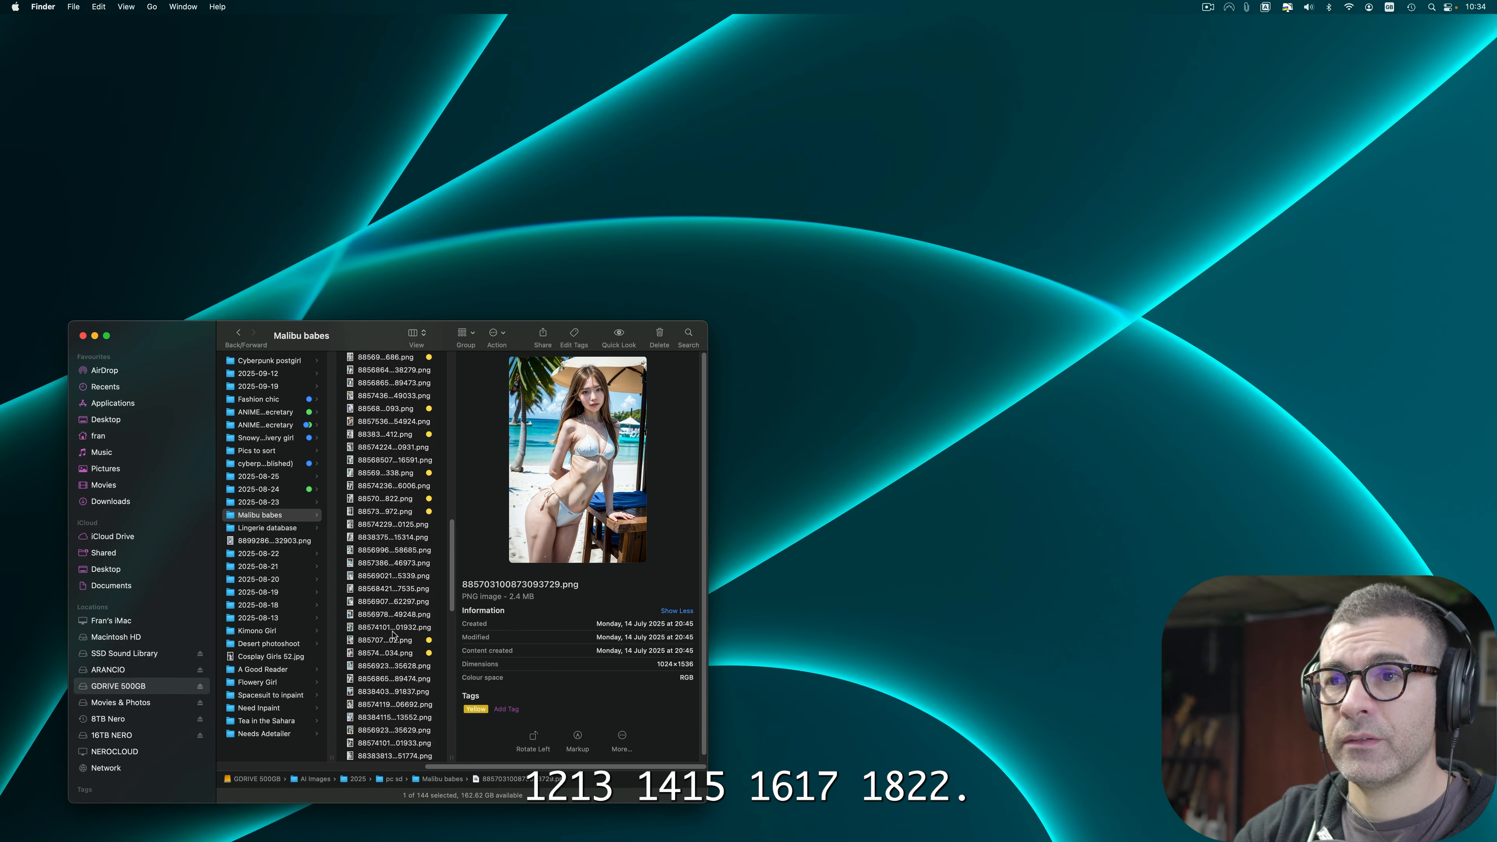
scroll(392, 635, "up", 4)
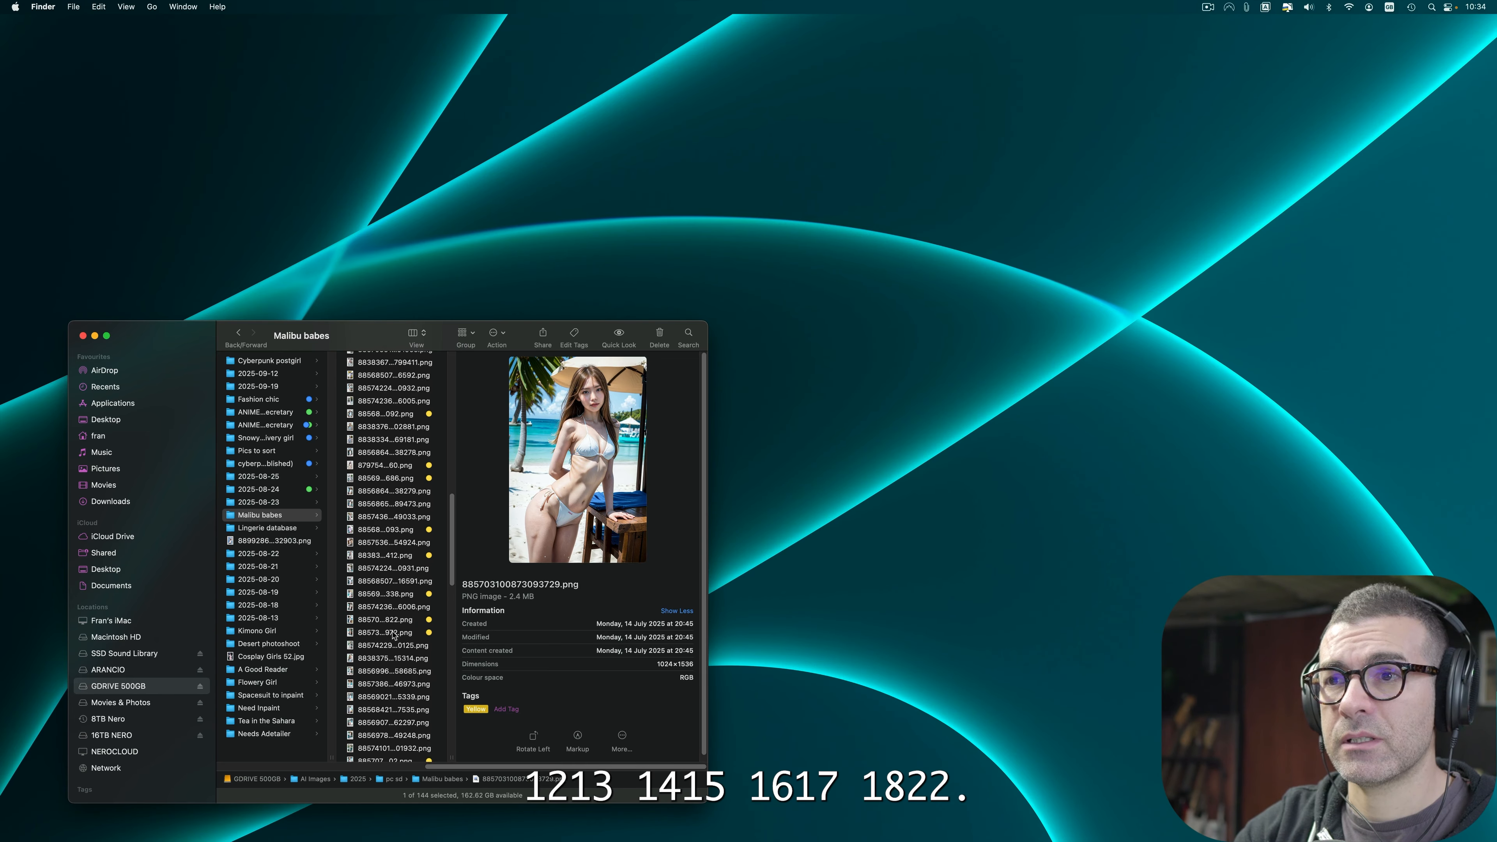
scroll(394, 635, "up", 10)
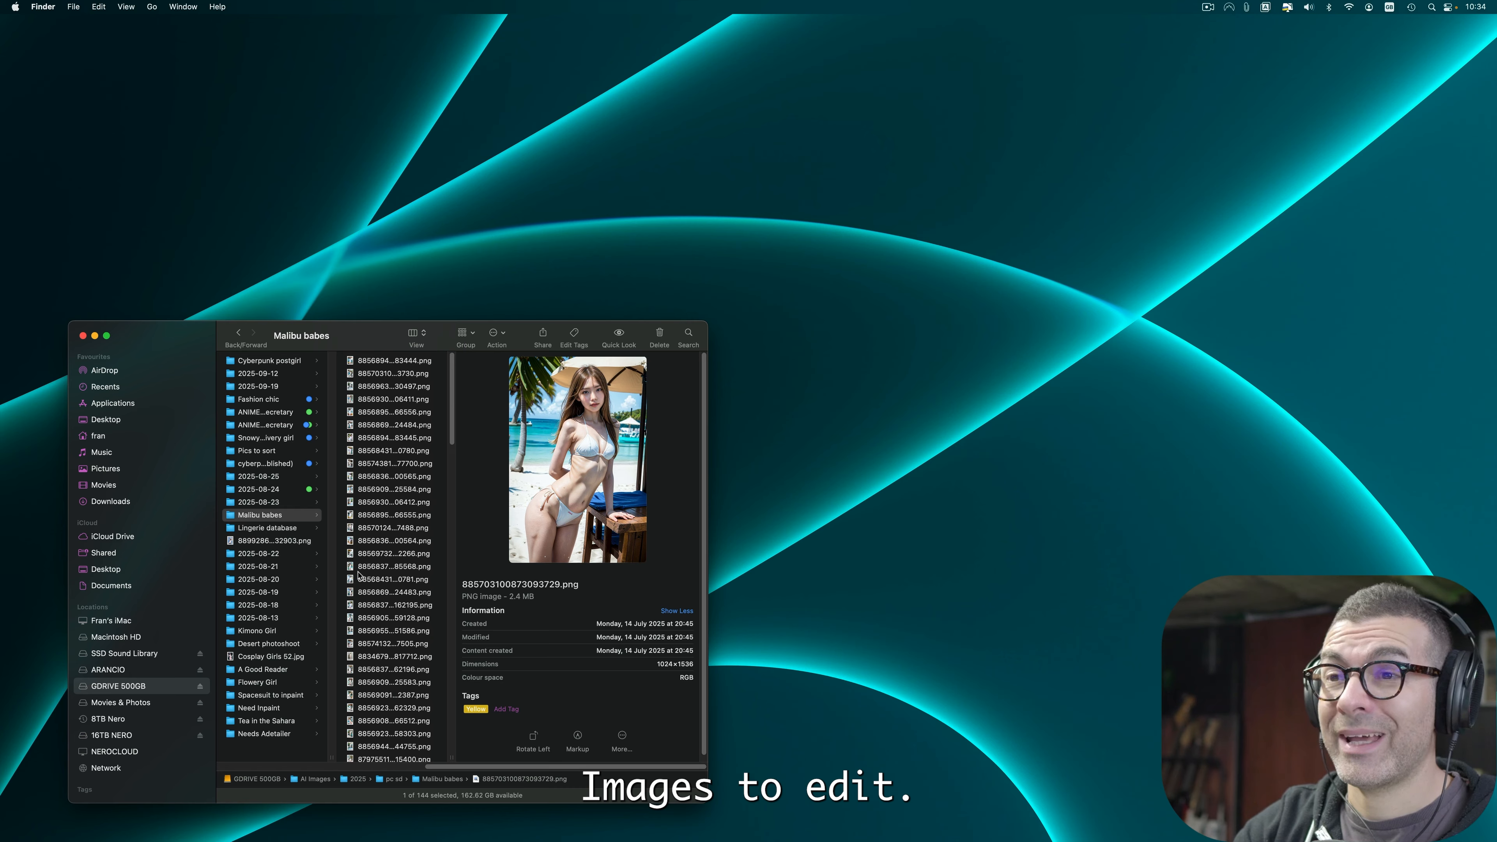
scroll(424, 519, "down", 3)
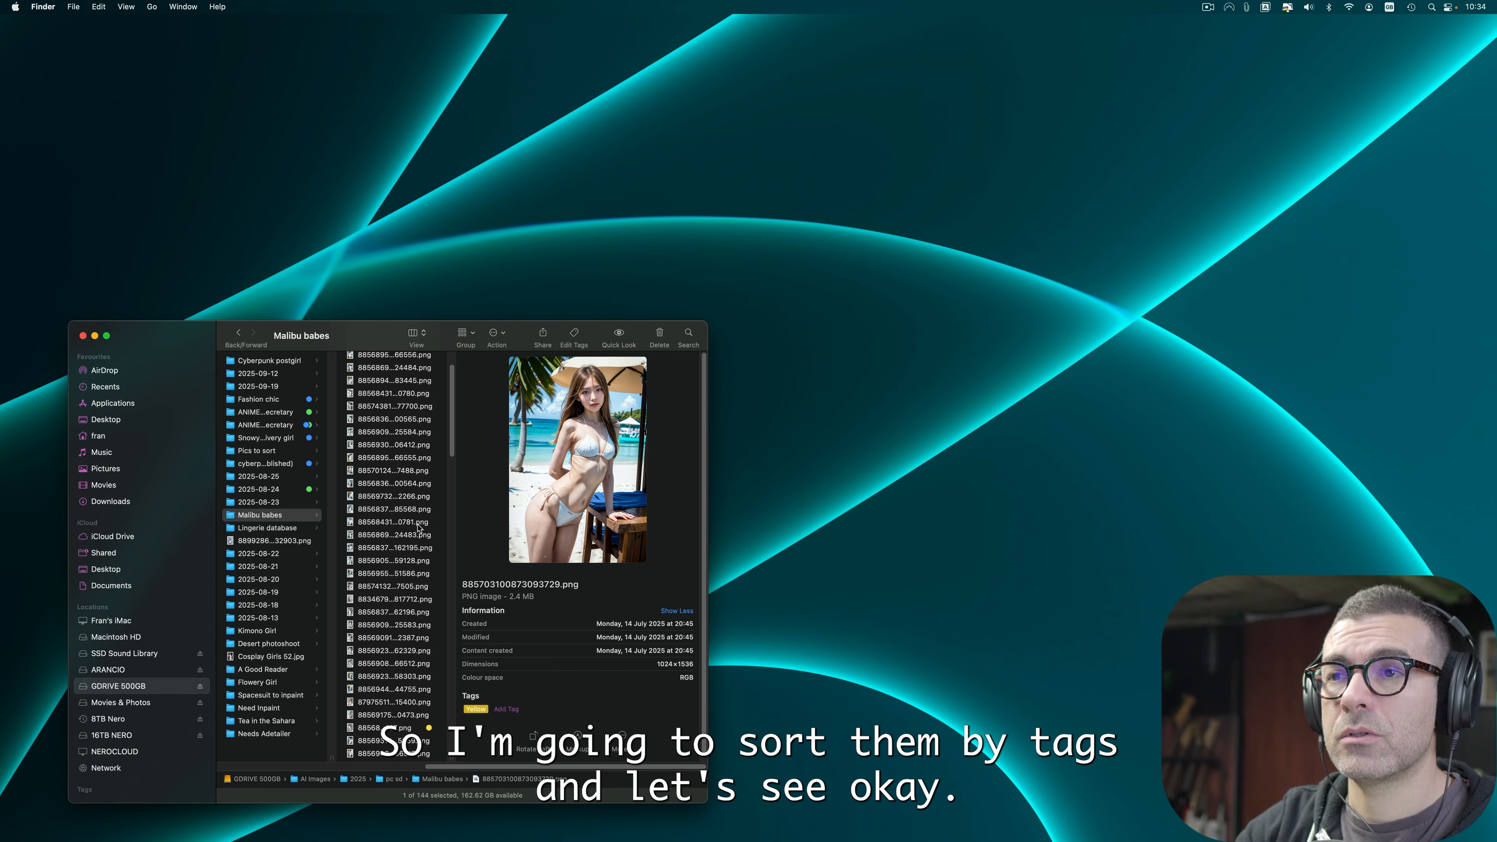
Step: Try grouping the Finder view by Tags, then revert the grouping to Name
left_click(467, 334)
left_click(479, 478)
left_click(466, 332)
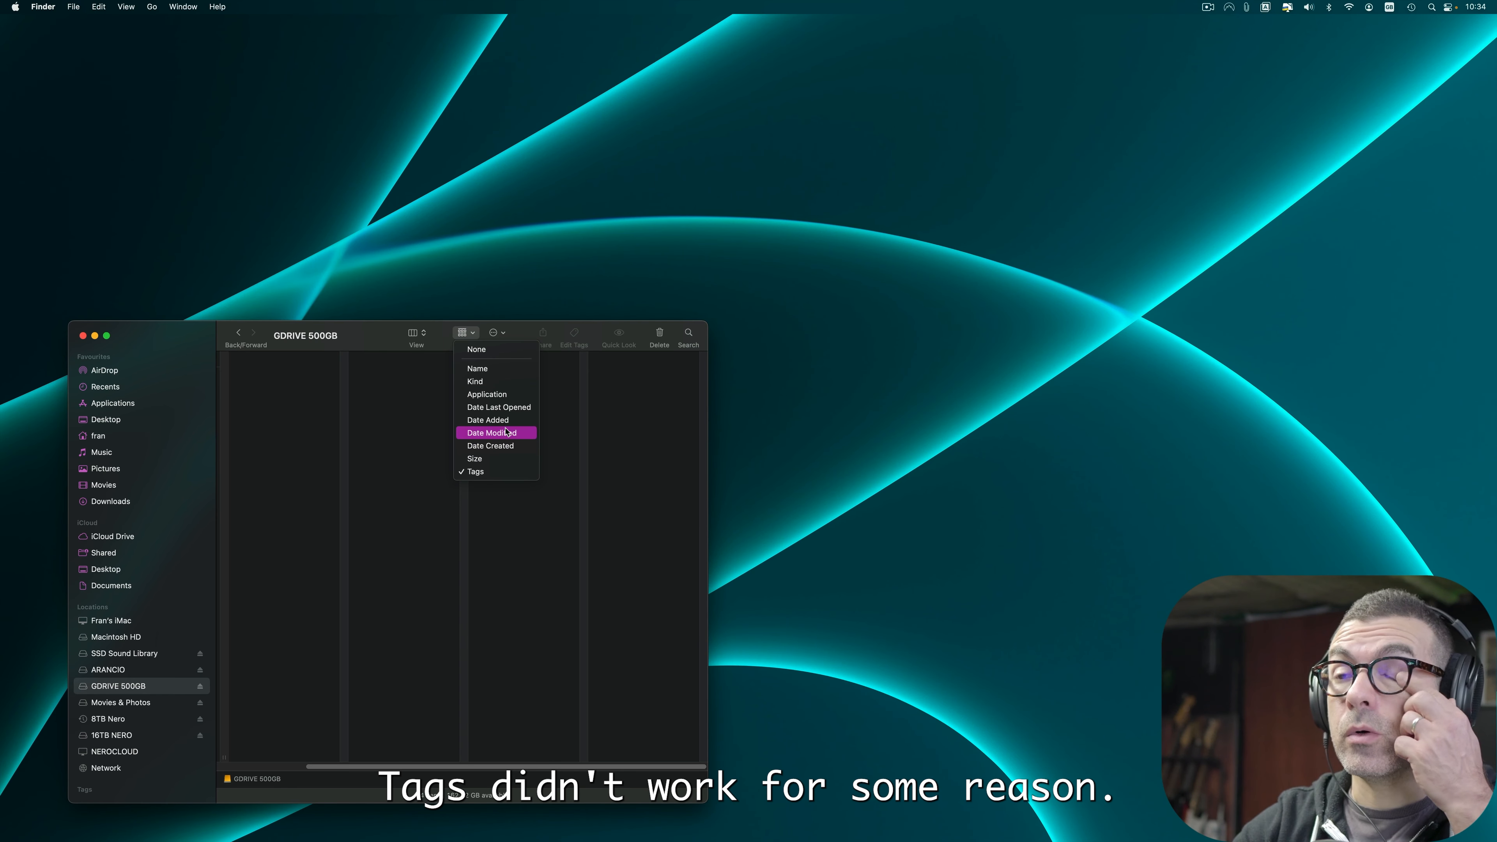
left_click(496, 372)
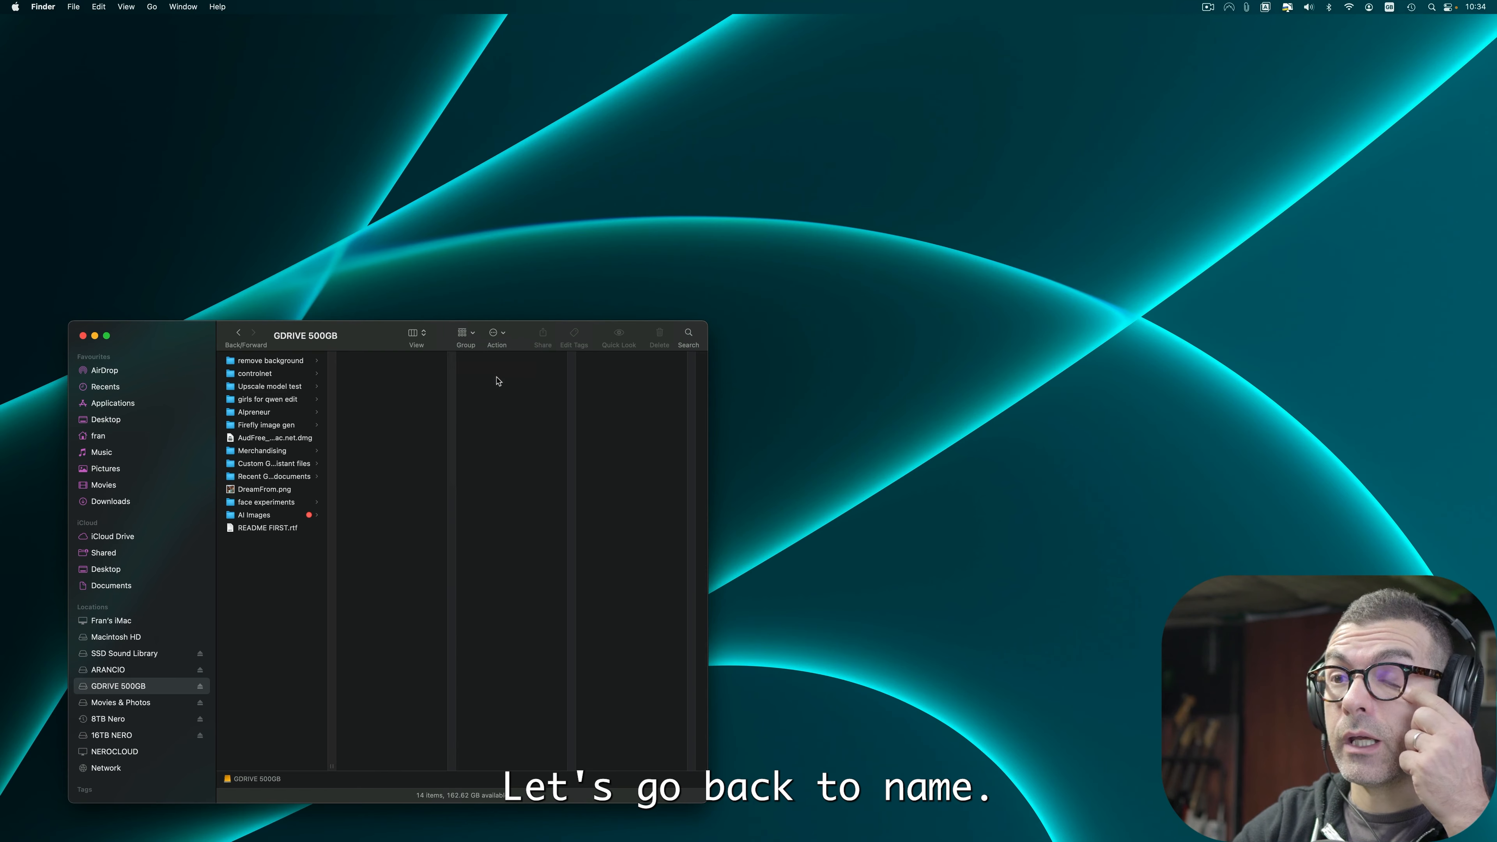
Step: Navigate back to AI Images > 2025 > pc sd > Malibu babes and group the view by Tags
left_click(288, 517)
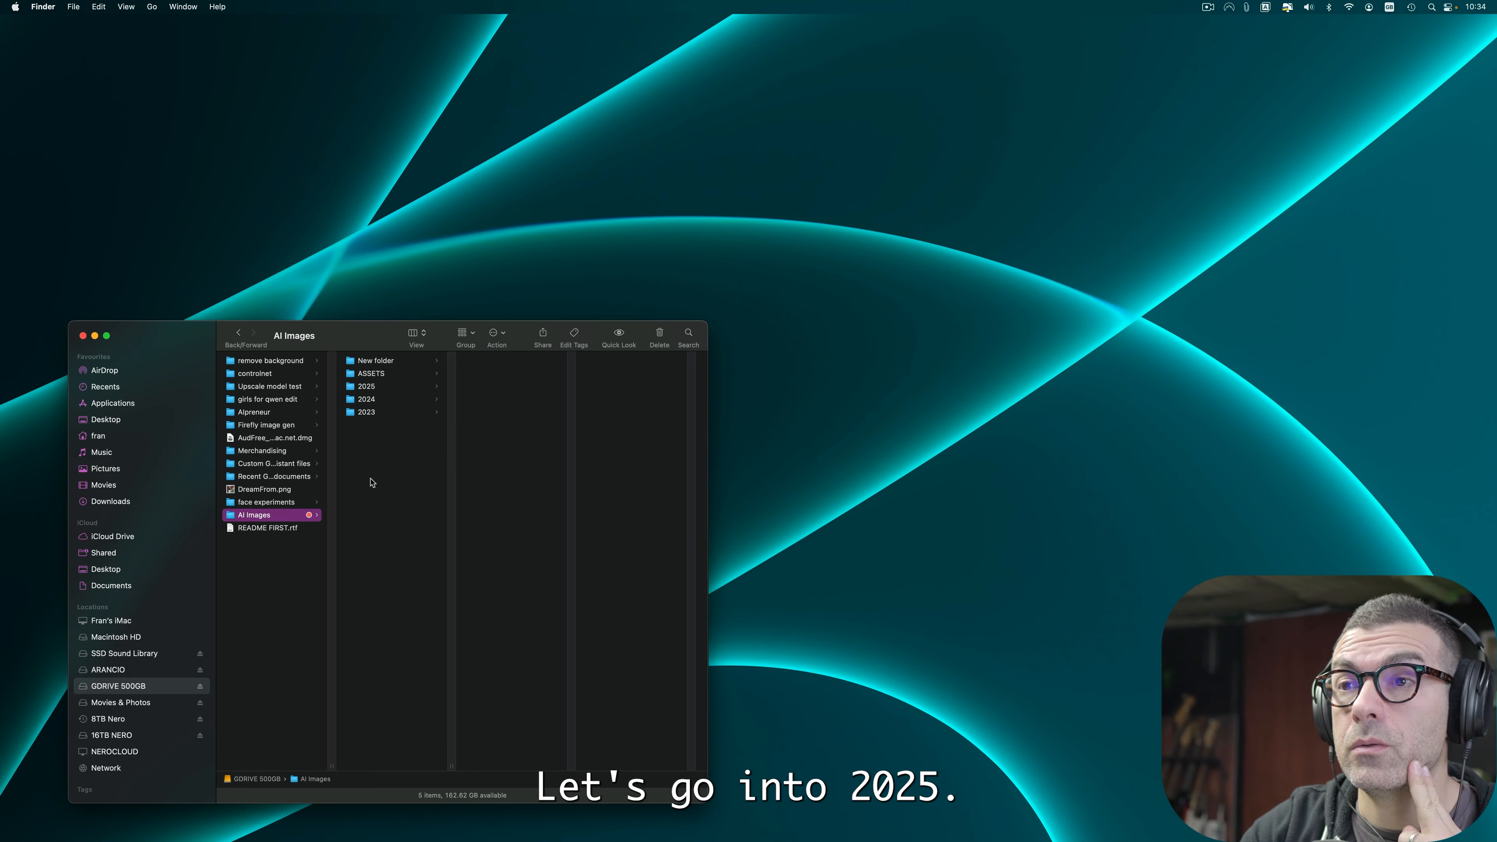
left_click(366, 387)
left_click(499, 657)
left_click(604, 519)
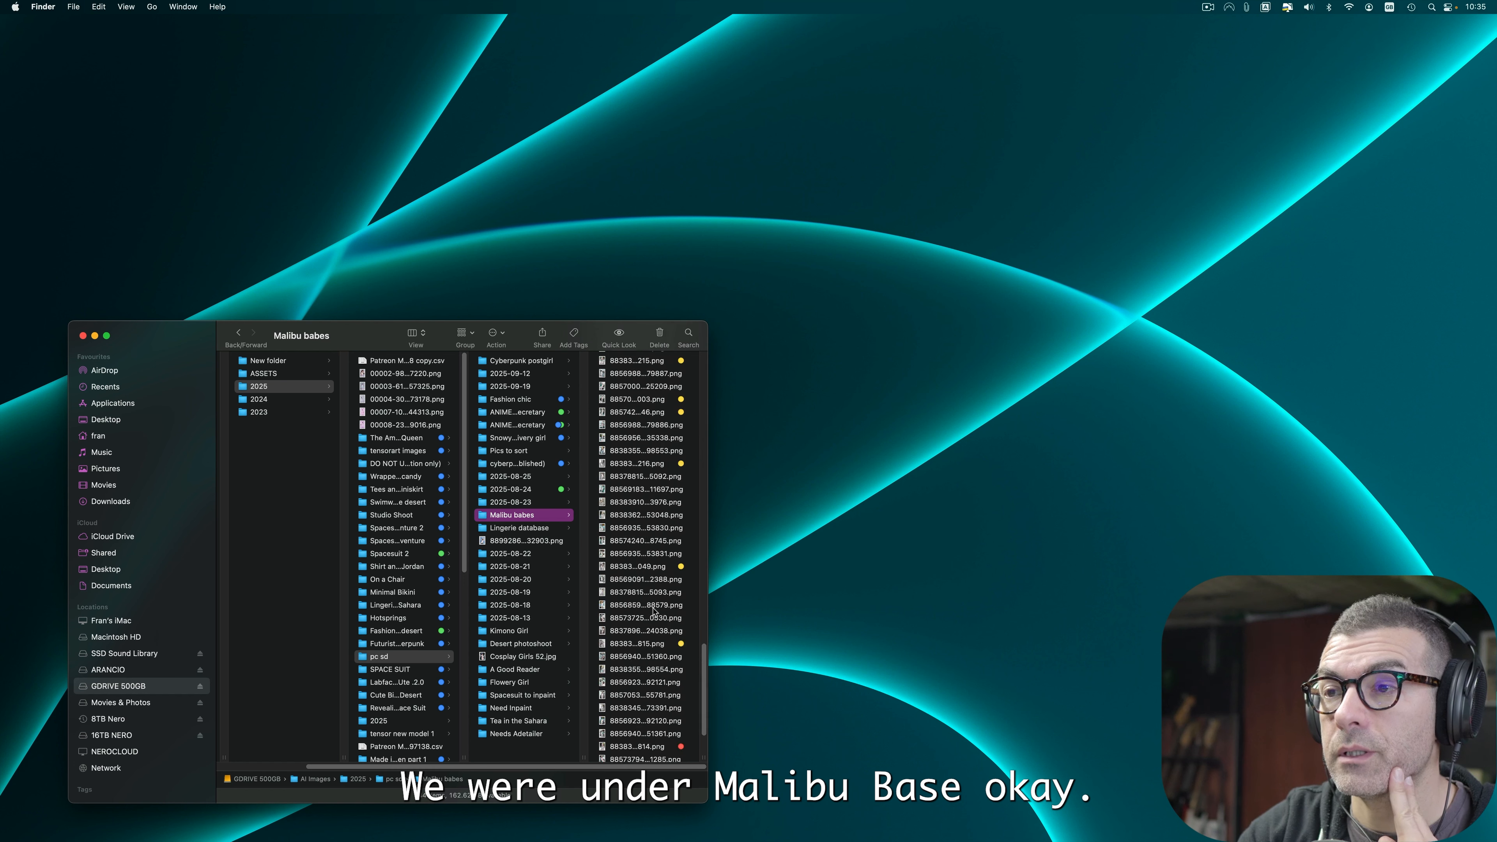
left_click(500, 334)
left_click(463, 333)
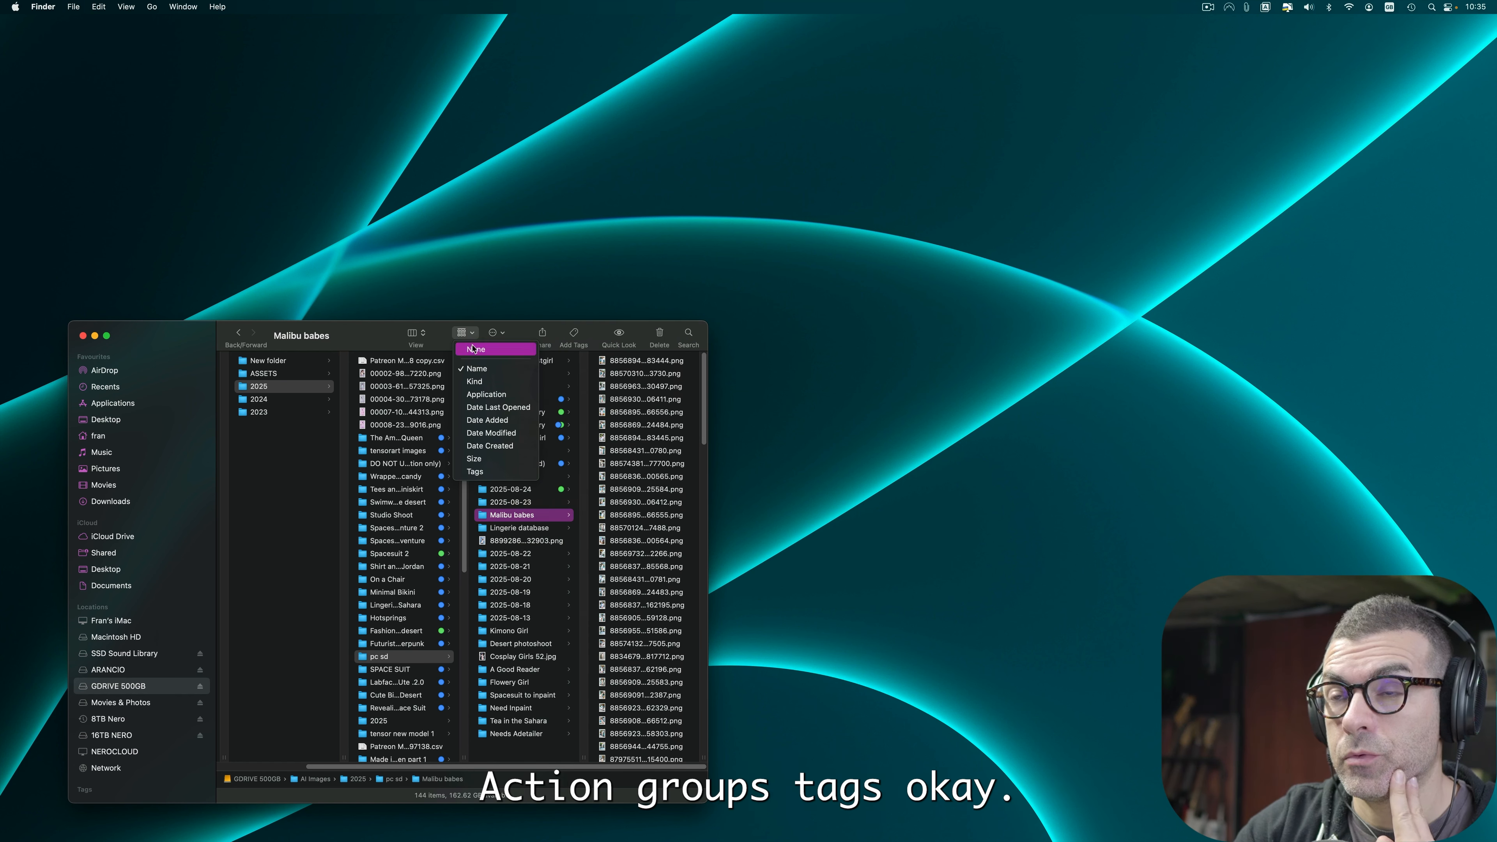
left_click(510, 471)
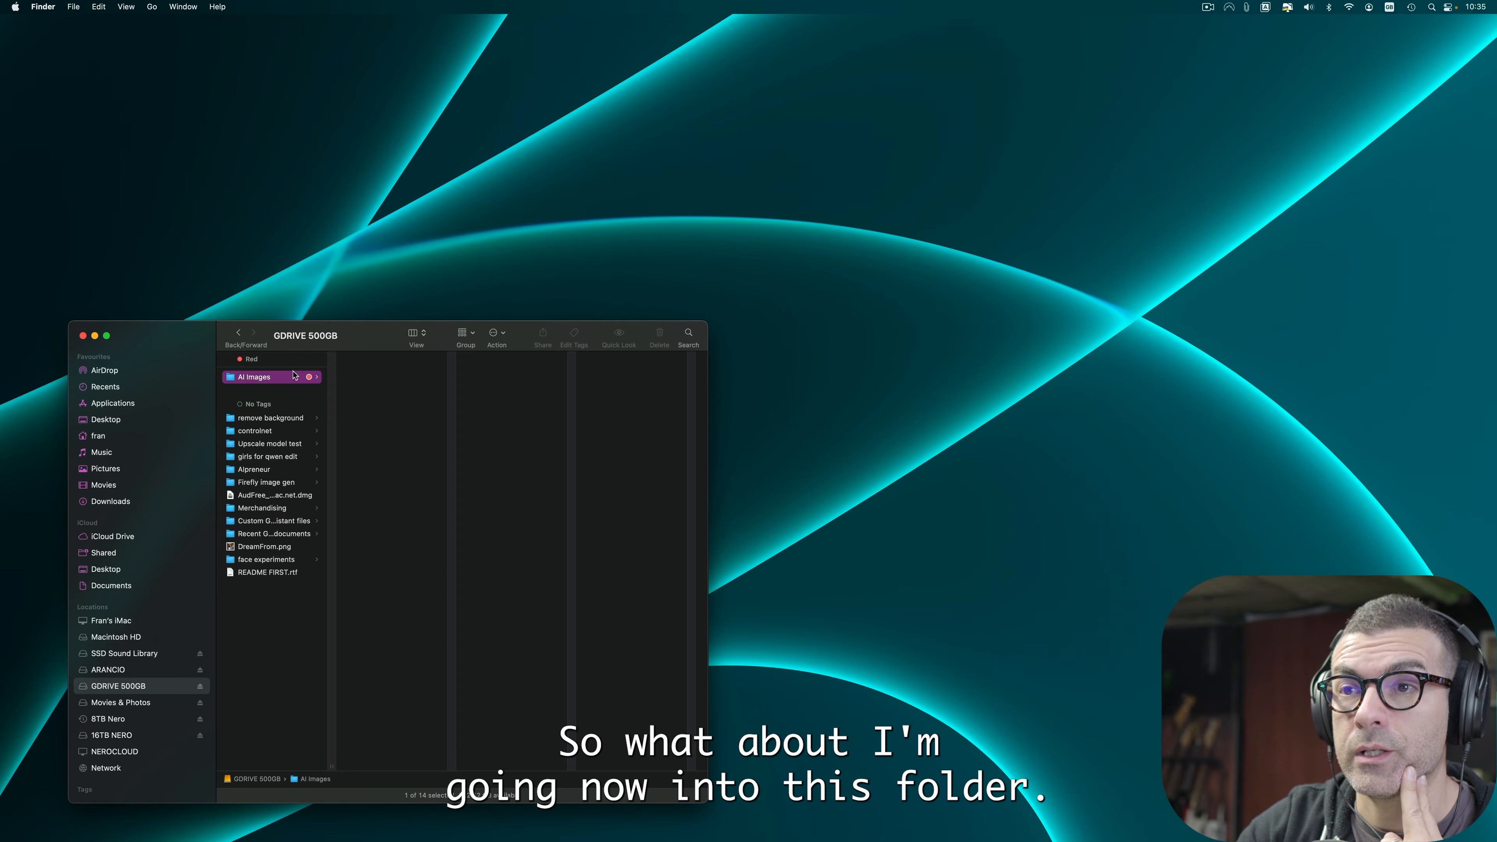
Step: Open the 2025 folder and scroll through its tag-grouped contents
left_click(397, 404)
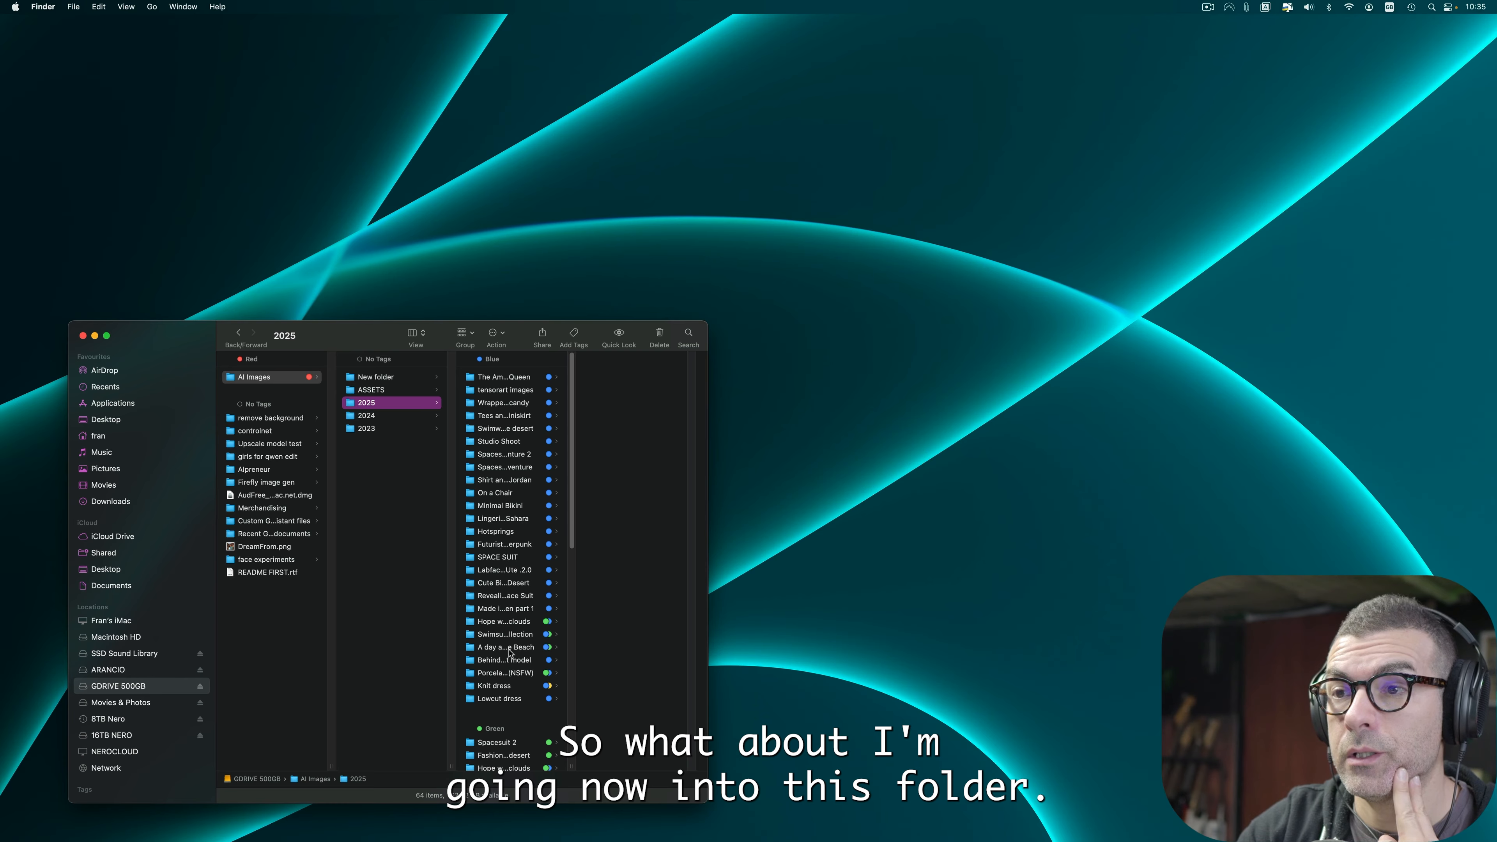
scroll(504, 572, "down", 10)
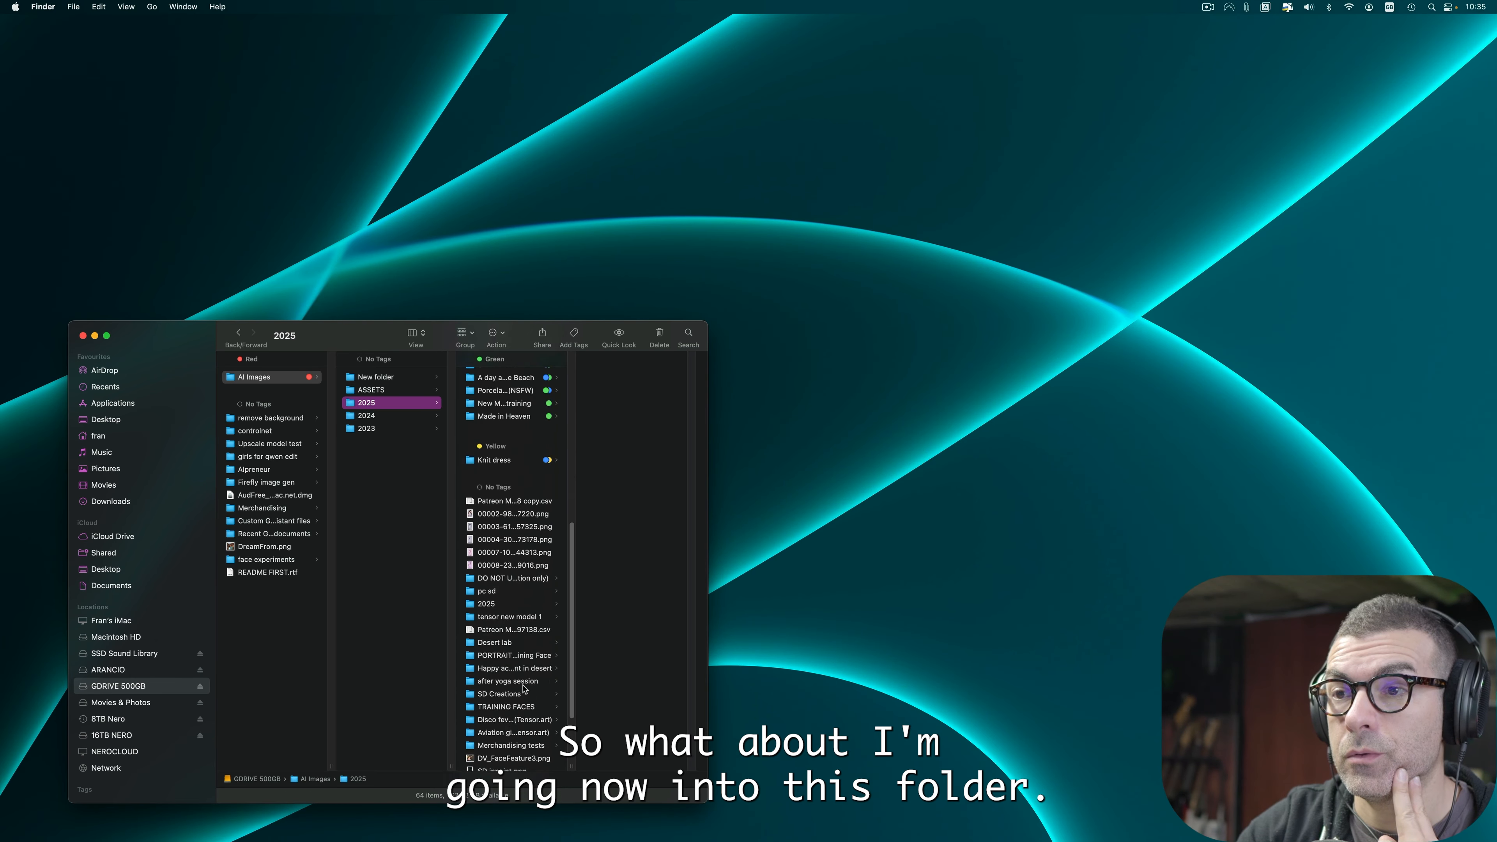
Step: Open the pc sd folder, then Malibu babes, and select the first five Yellow-tagged images
left_click(507, 502)
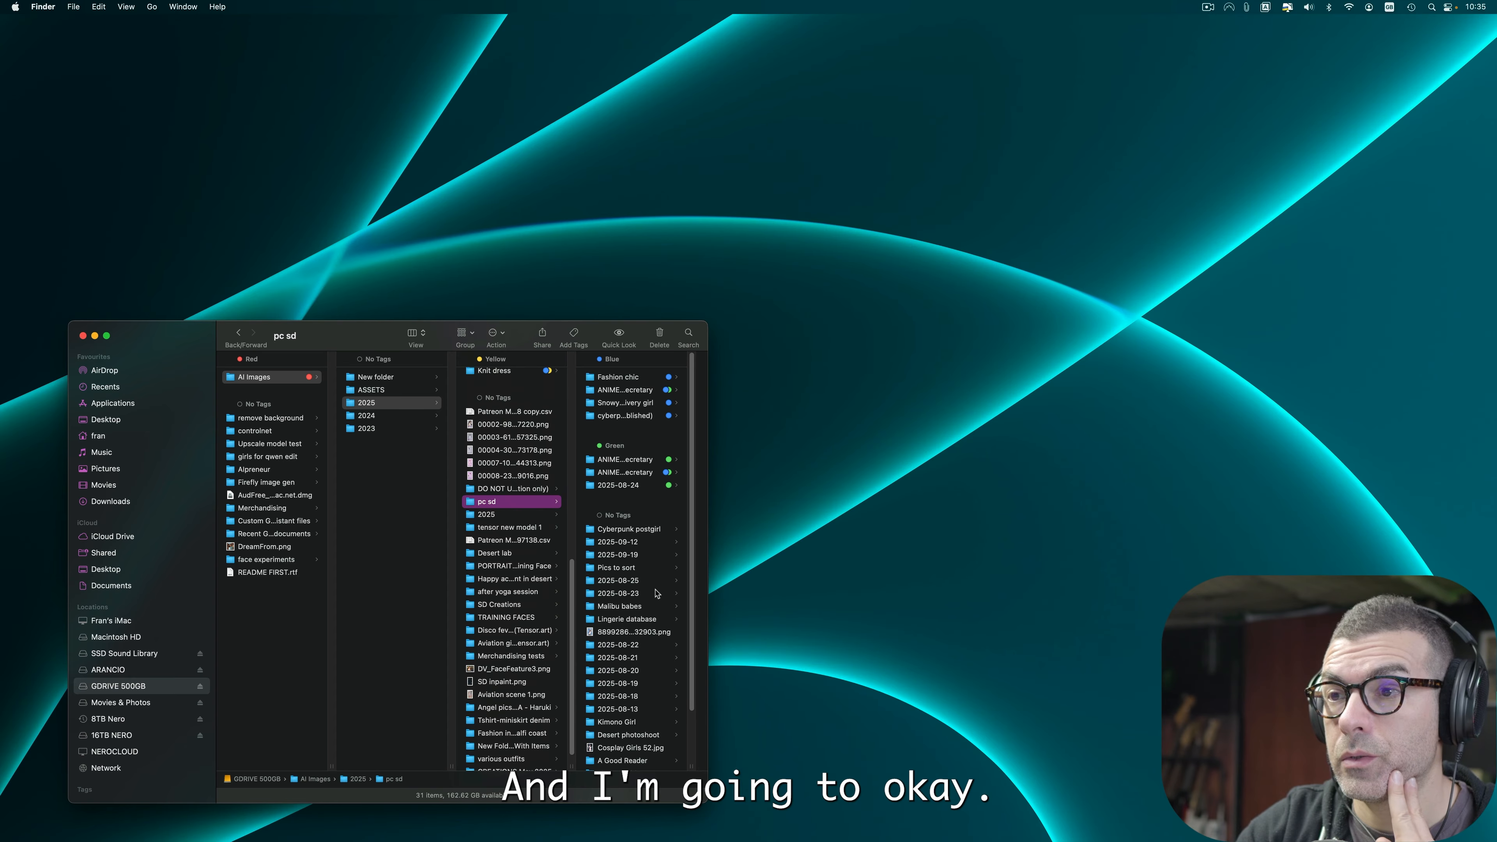
left_click(652, 605)
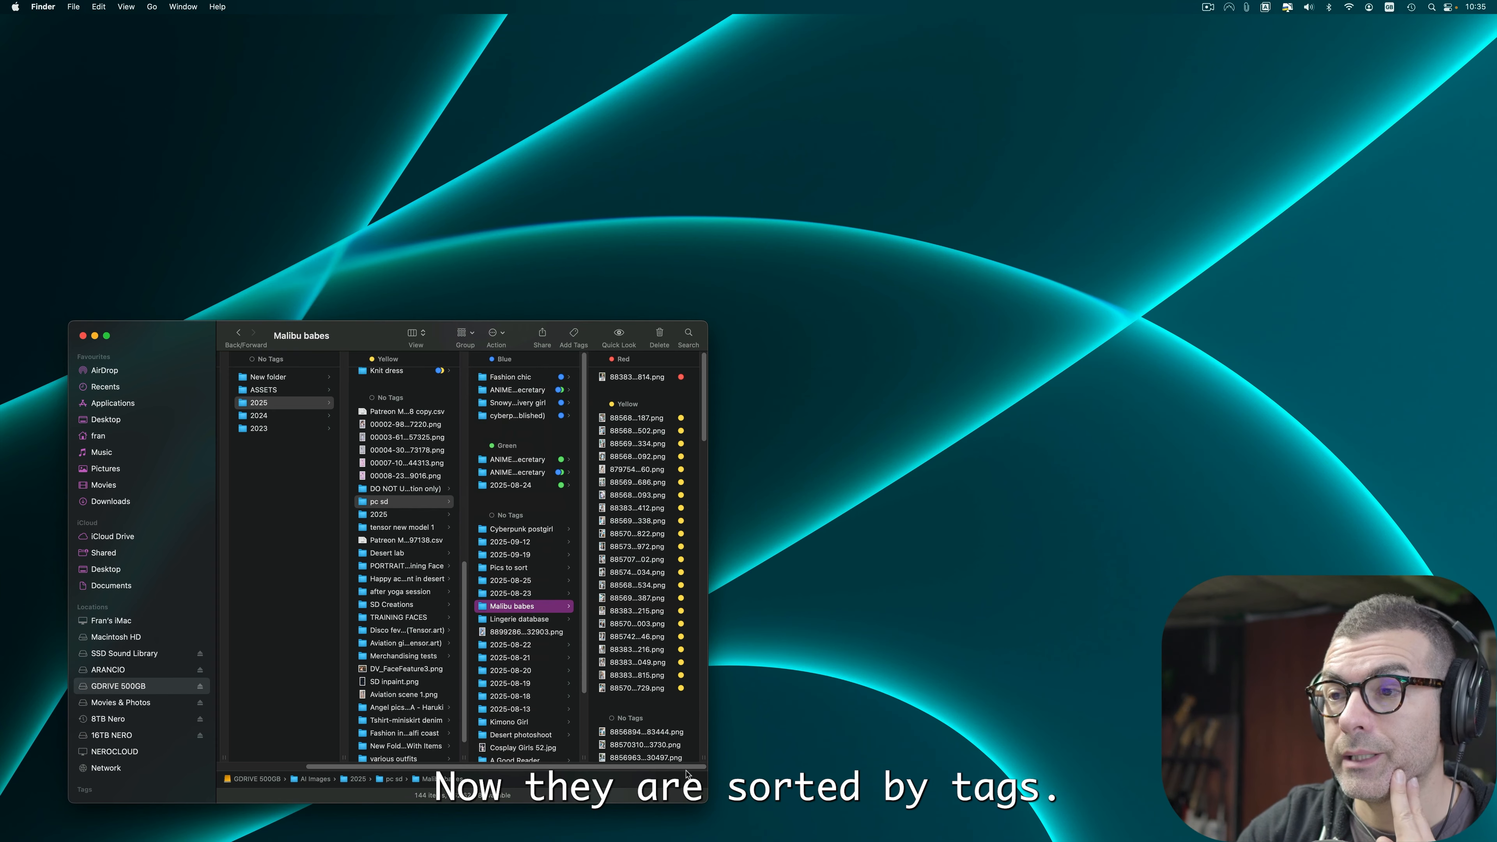
left_click_drag(709, 756, 800, 756)
left_click_drag(710, 412, 717, 469)
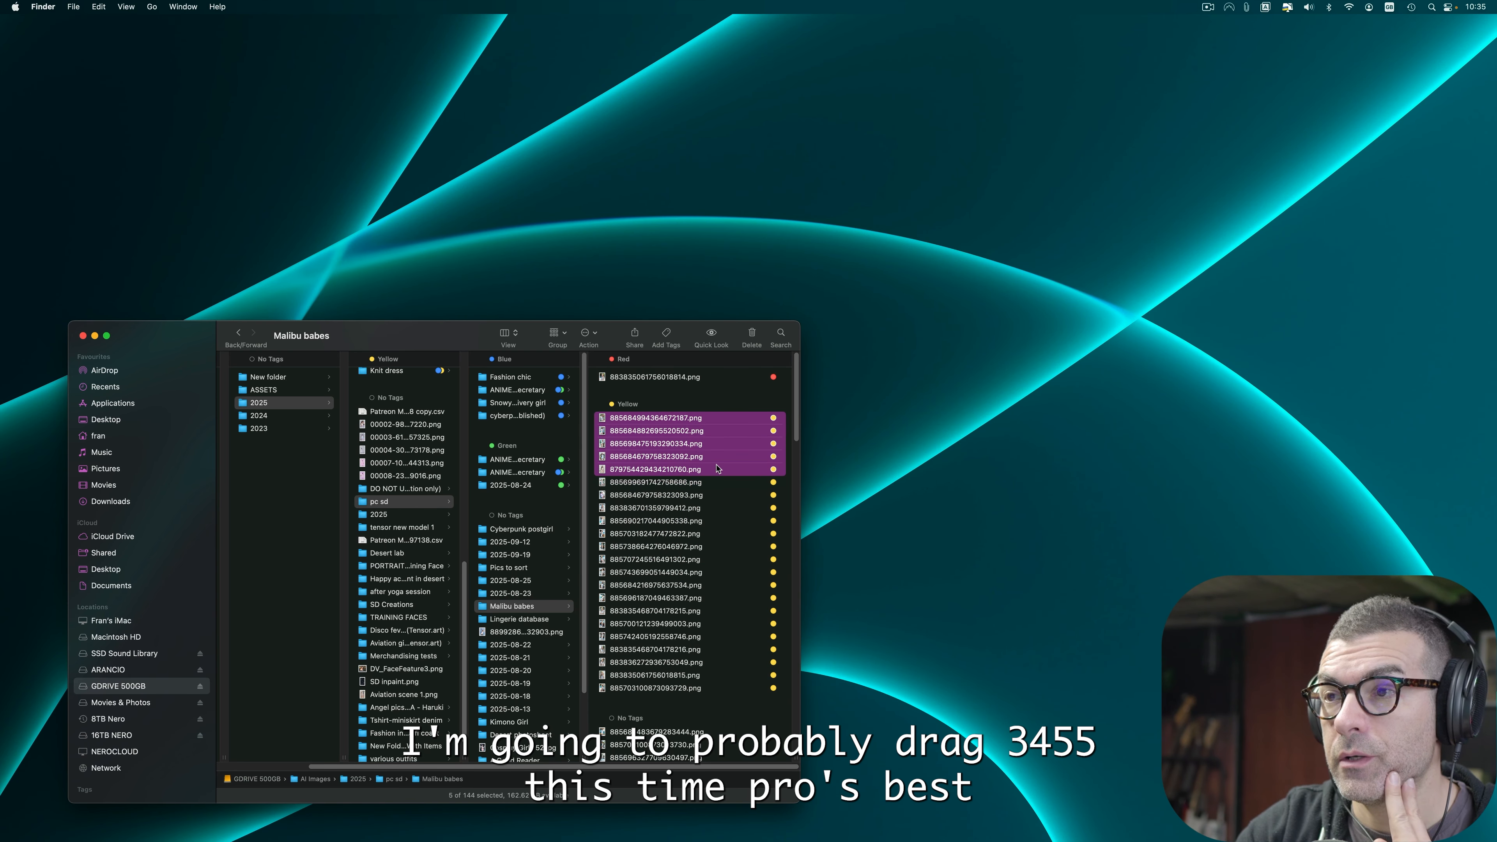
Step: Open the five selected images in Photoshop and fit the active image to the window
left_click_drag(531, 457, 22, 489)
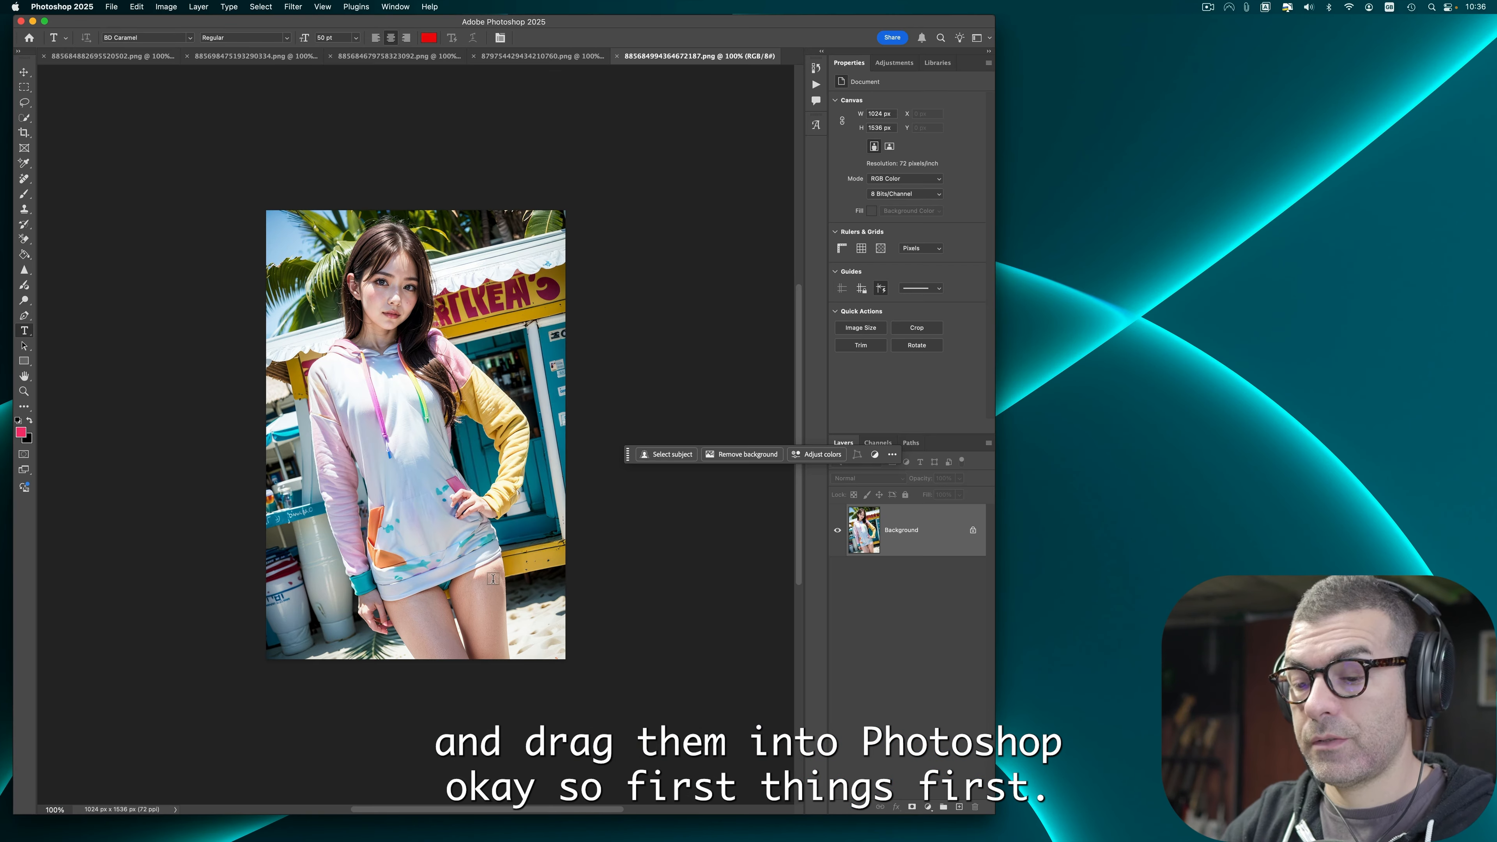
key("super+0")
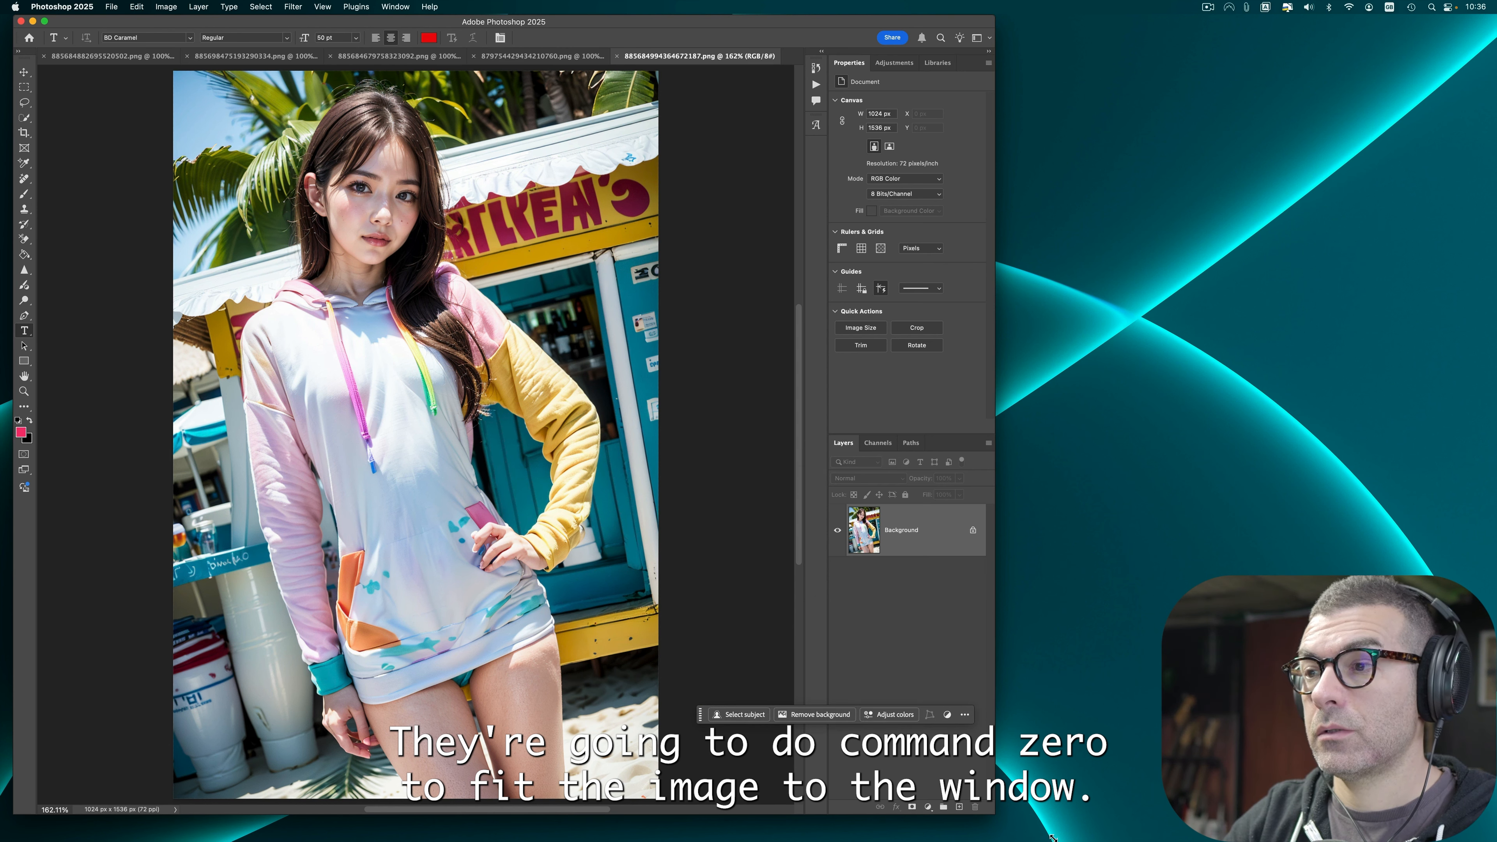
left_click_drag(1052, 837, 1157, 841)
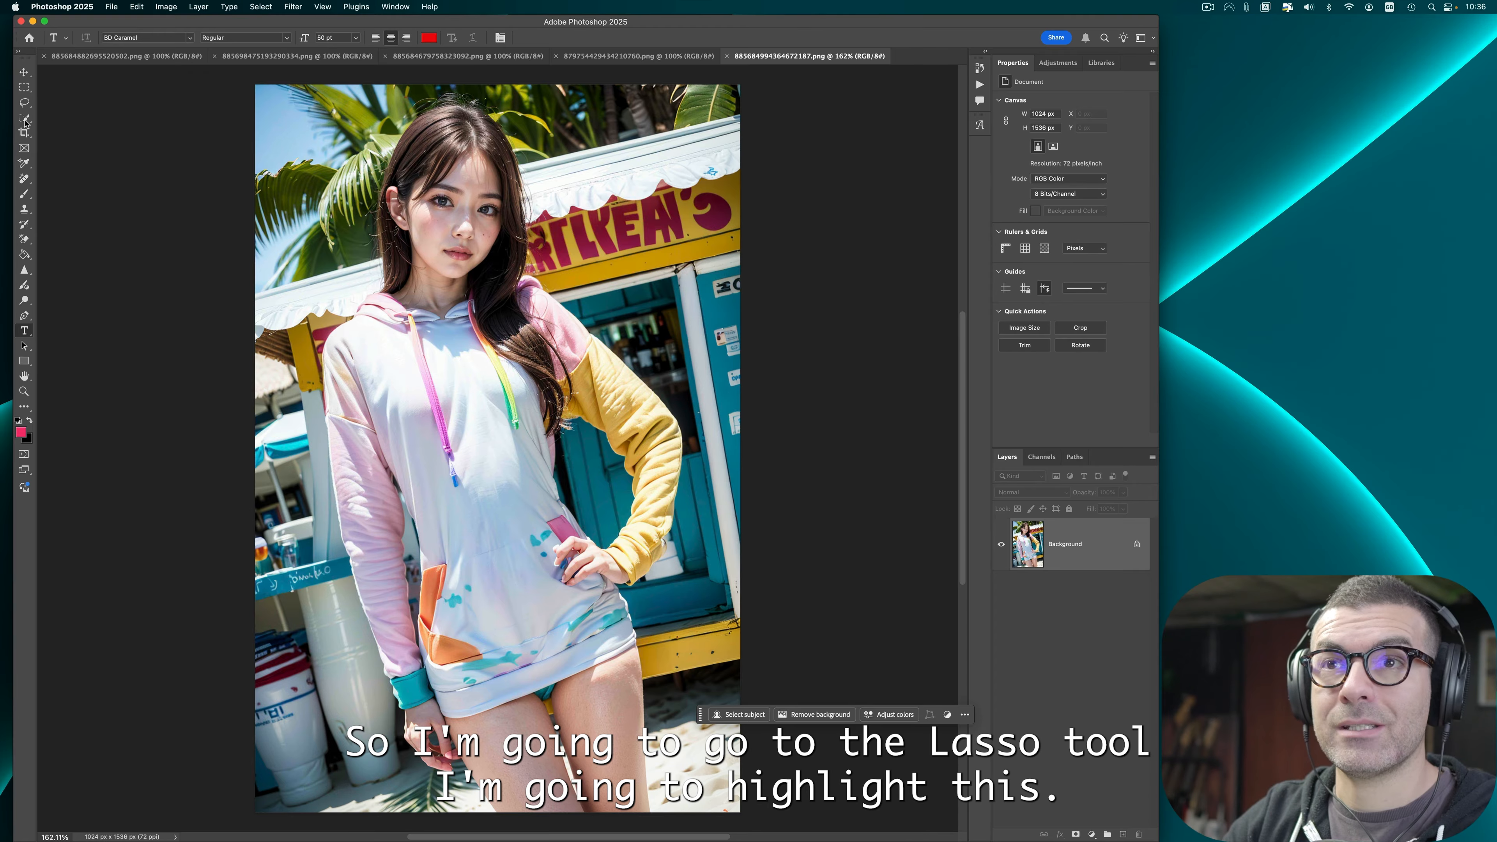
Step: Lasso around the girl's hand on her hip and run Generative Fill without a prompt
left_click(24, 102)
left_click(64, 104)
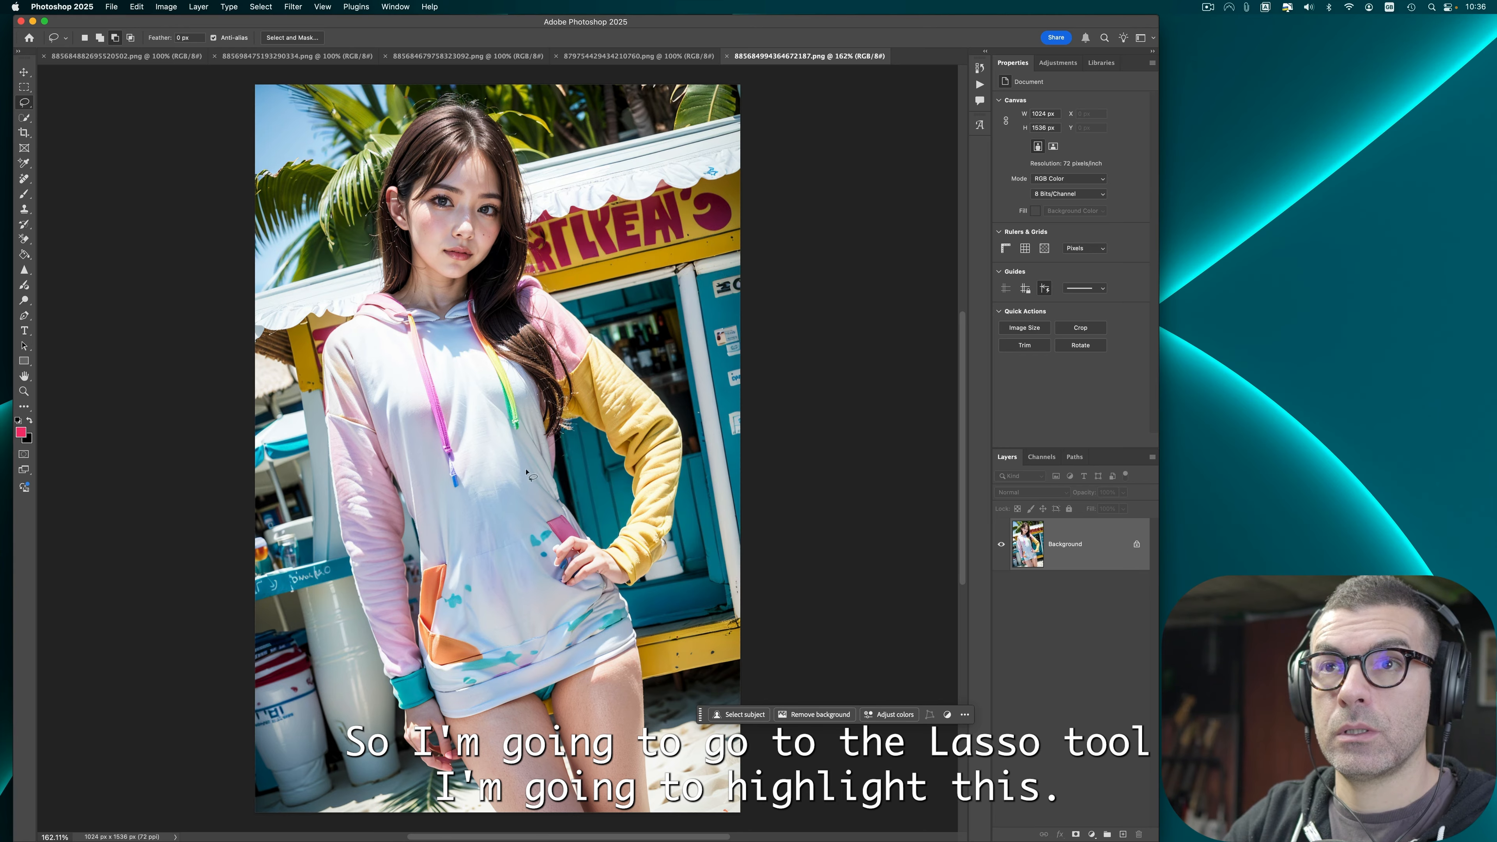
left_click_drag(615, 546, 615, 544)
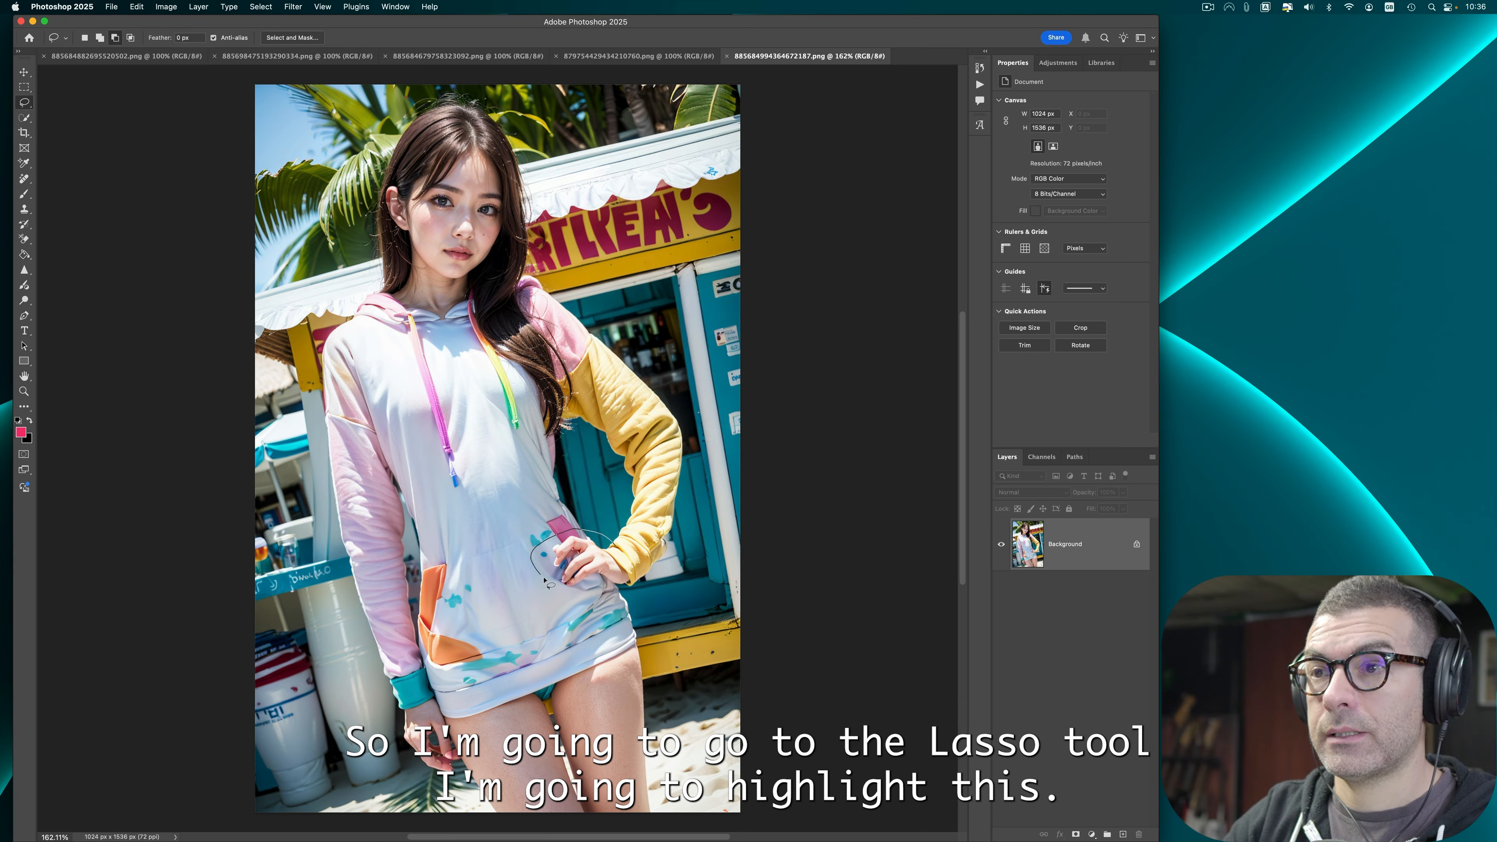
left_click_drag(545, 580, 580, 574)
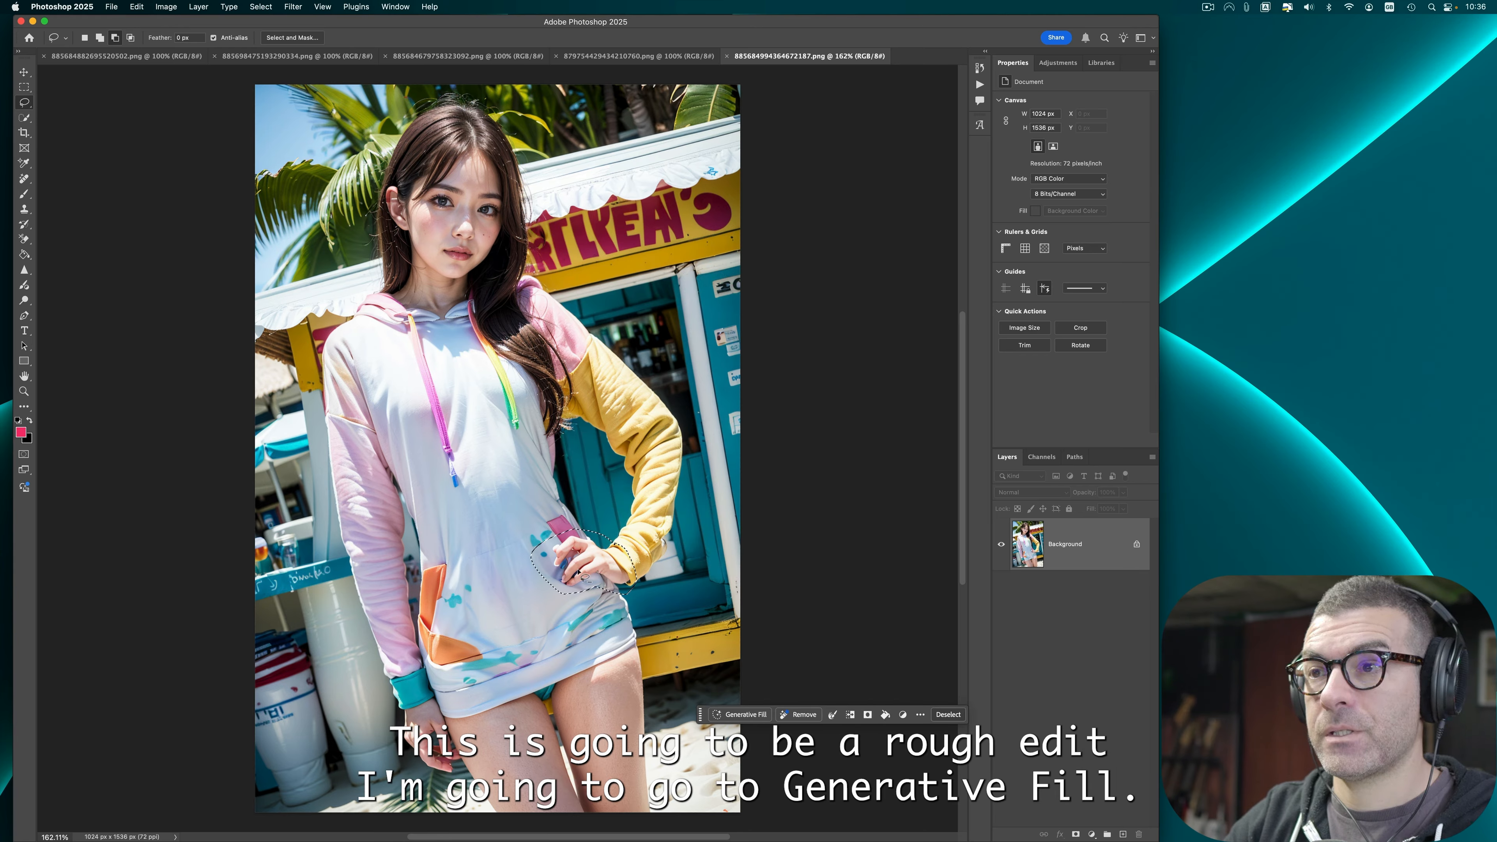
left_click(742, 715)
left_click(856, 523)
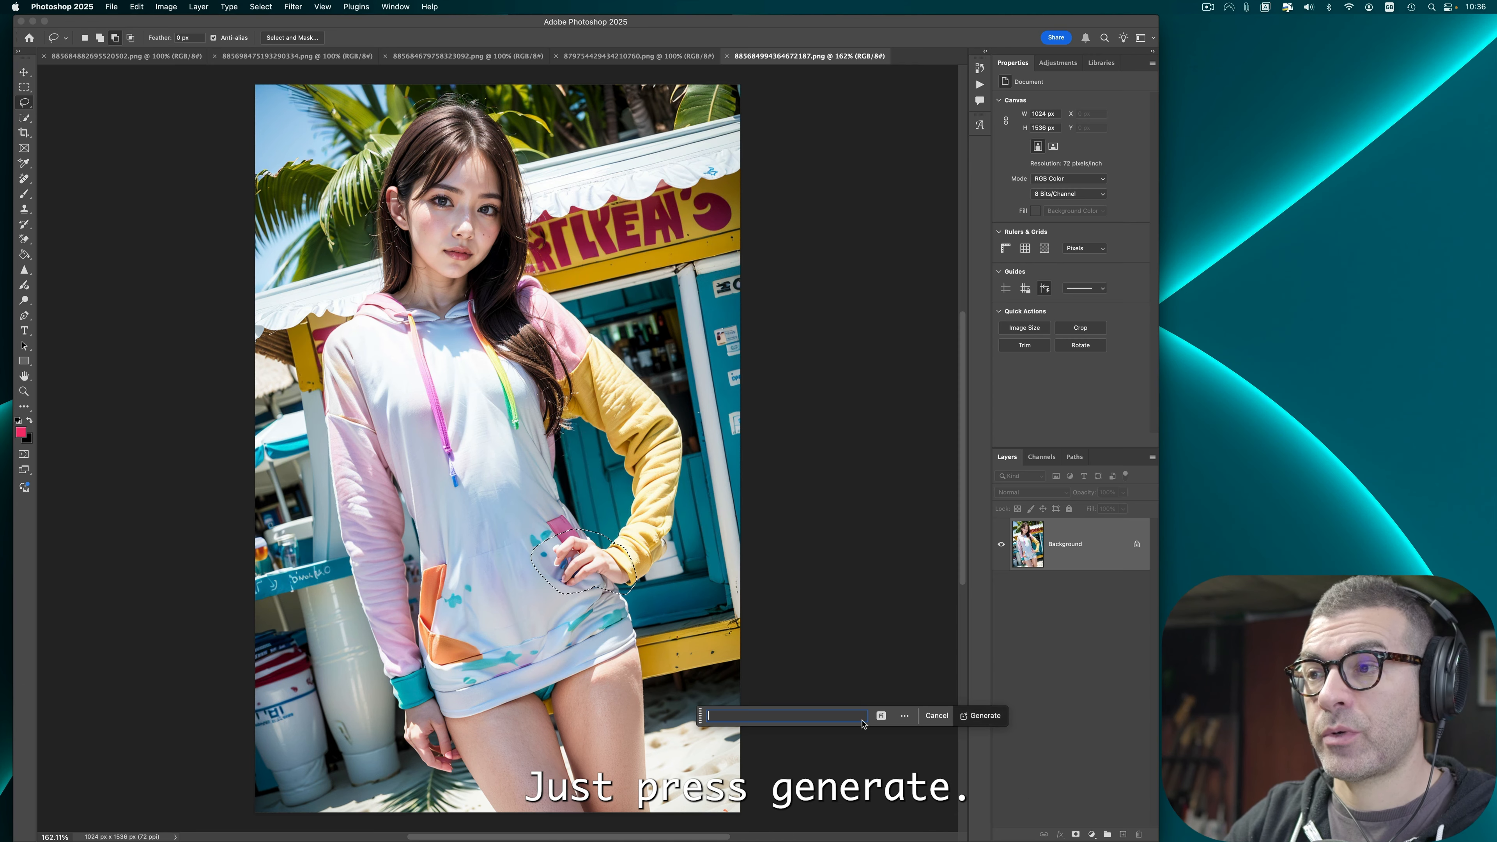
left_click(988, 716)
Step: Compare the generated hand variations and delete the first two of them
mouse_move(2, 541)
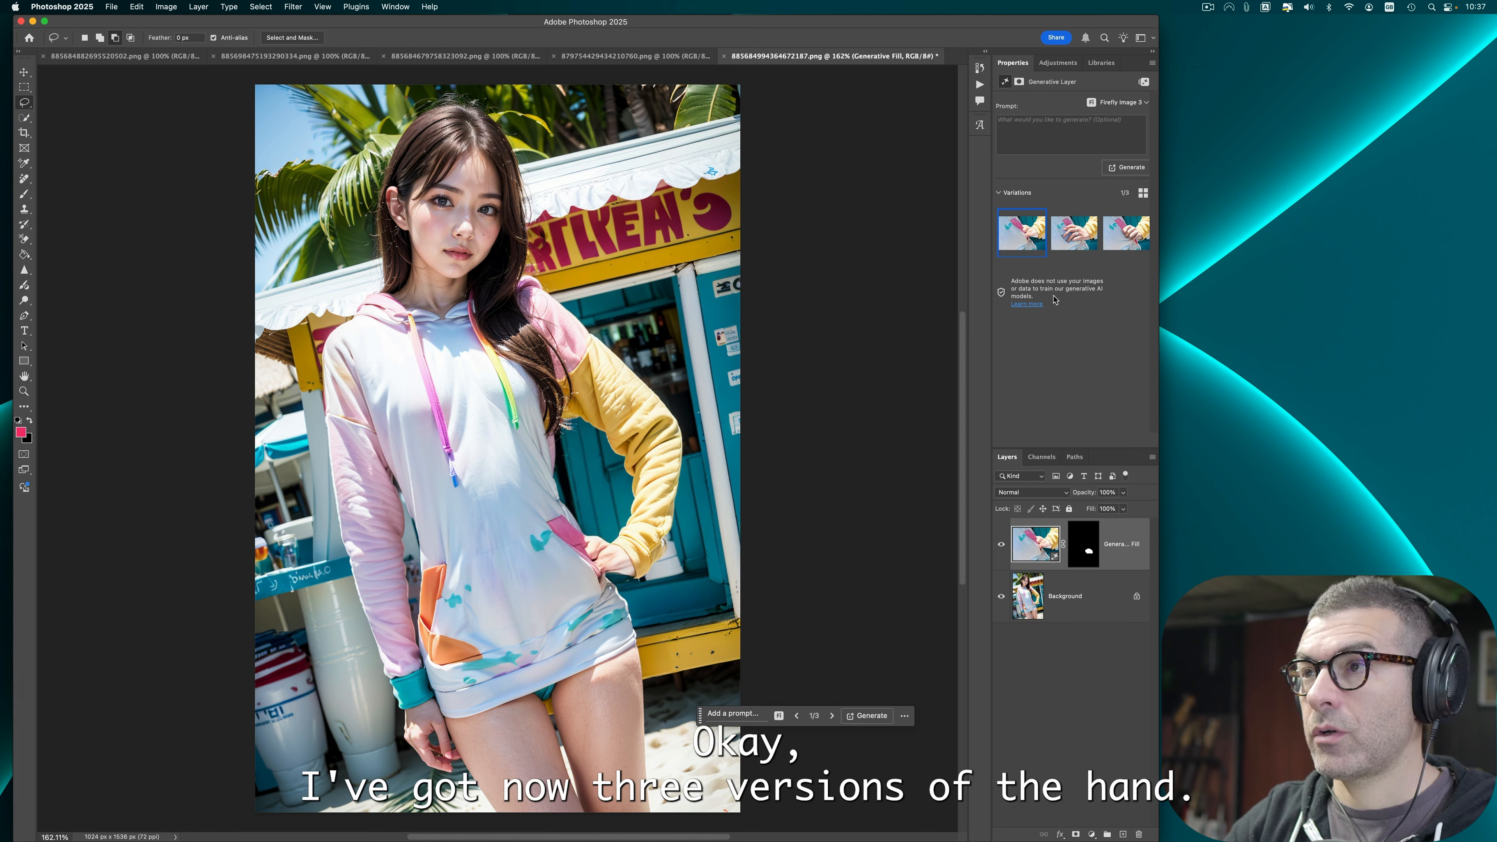
left_click(1112, 234)
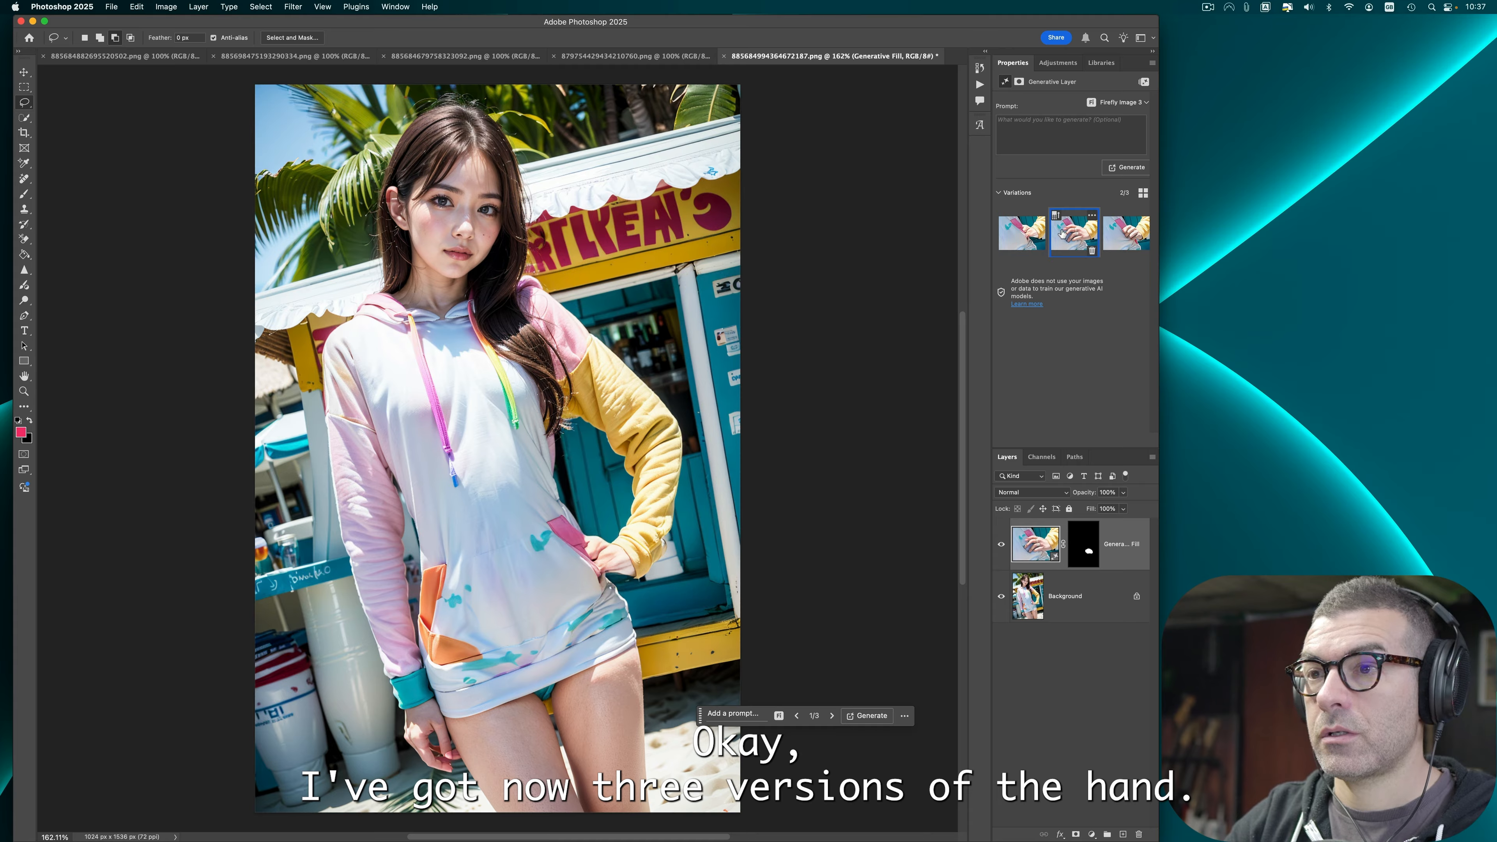
left_click(1031, 234)
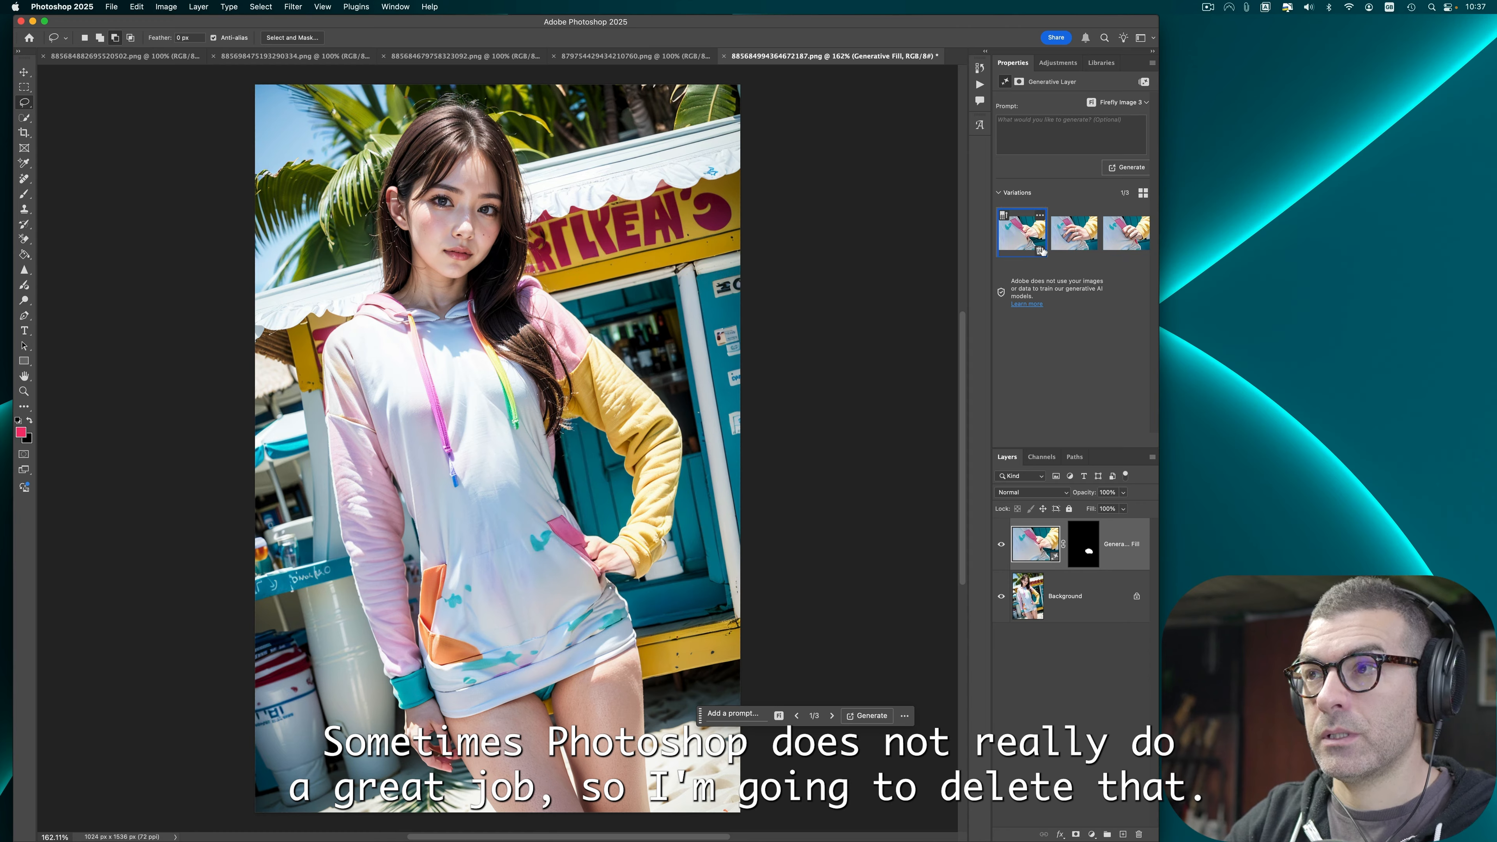
left_click(1040, 251)
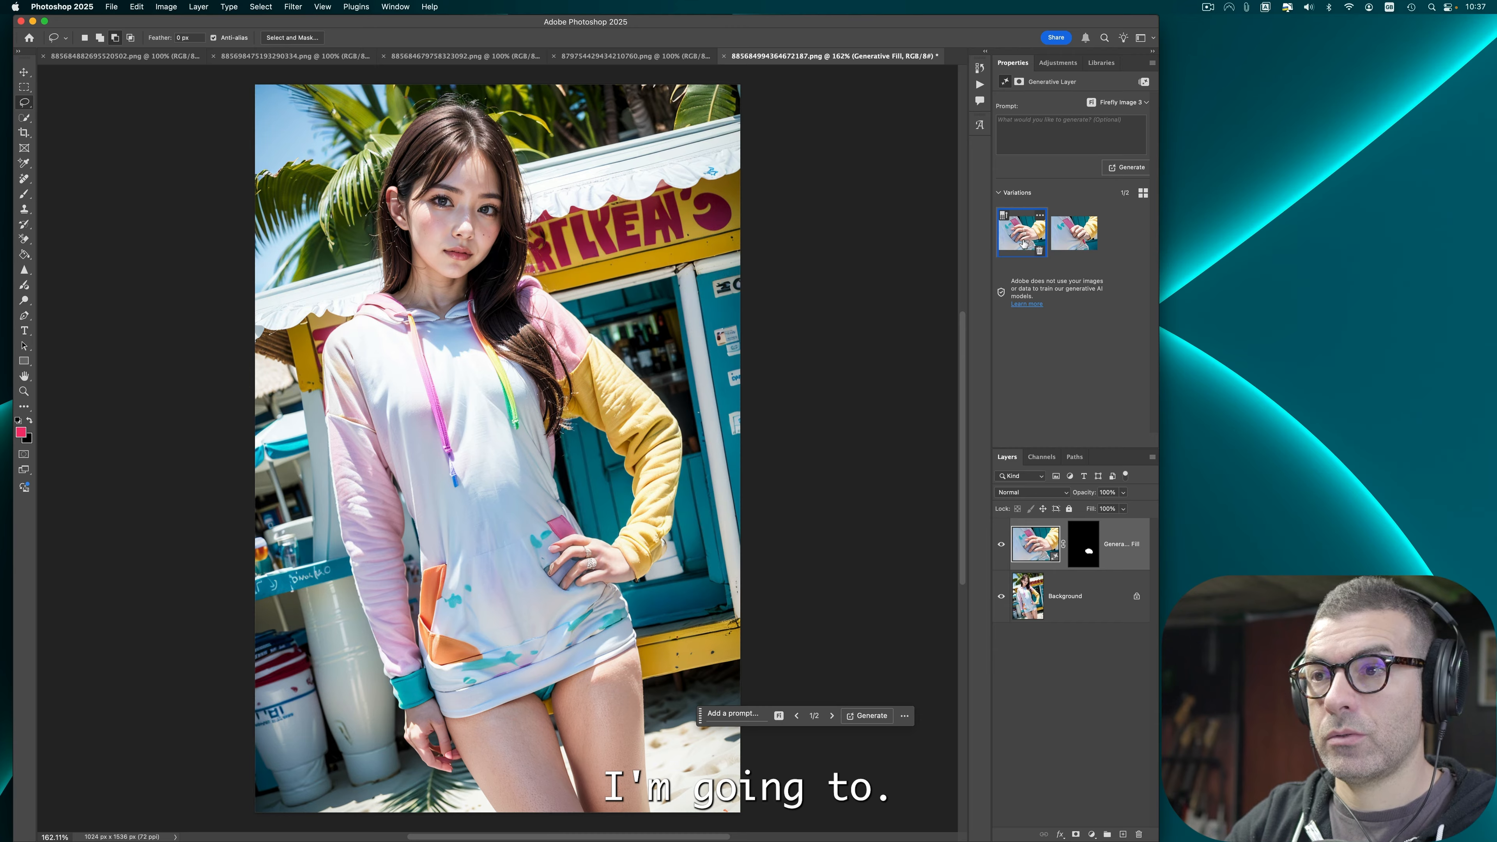
left_click(1074, 246)
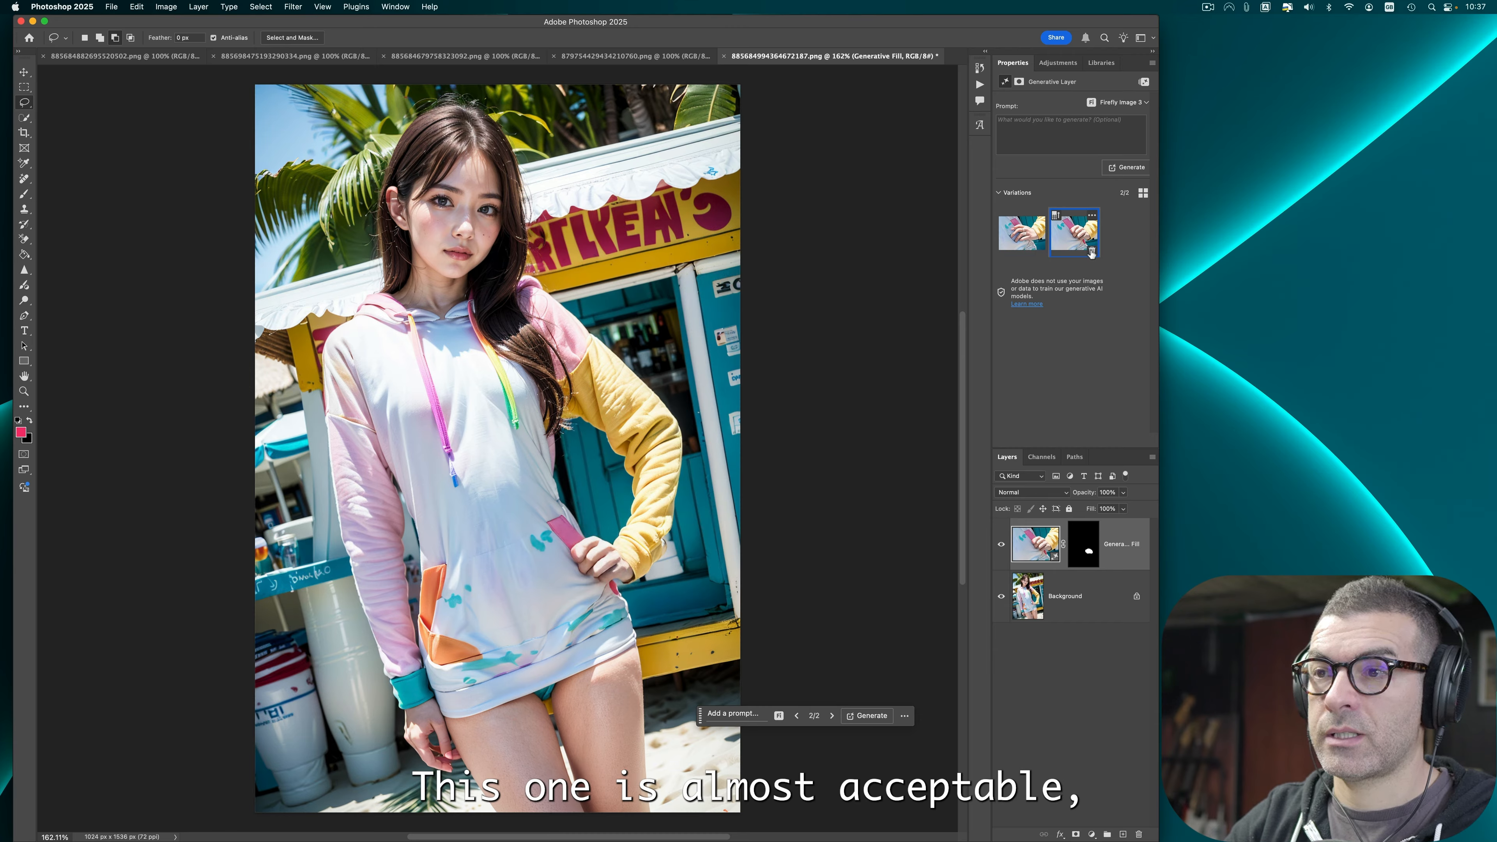
left_click(1090, 252)
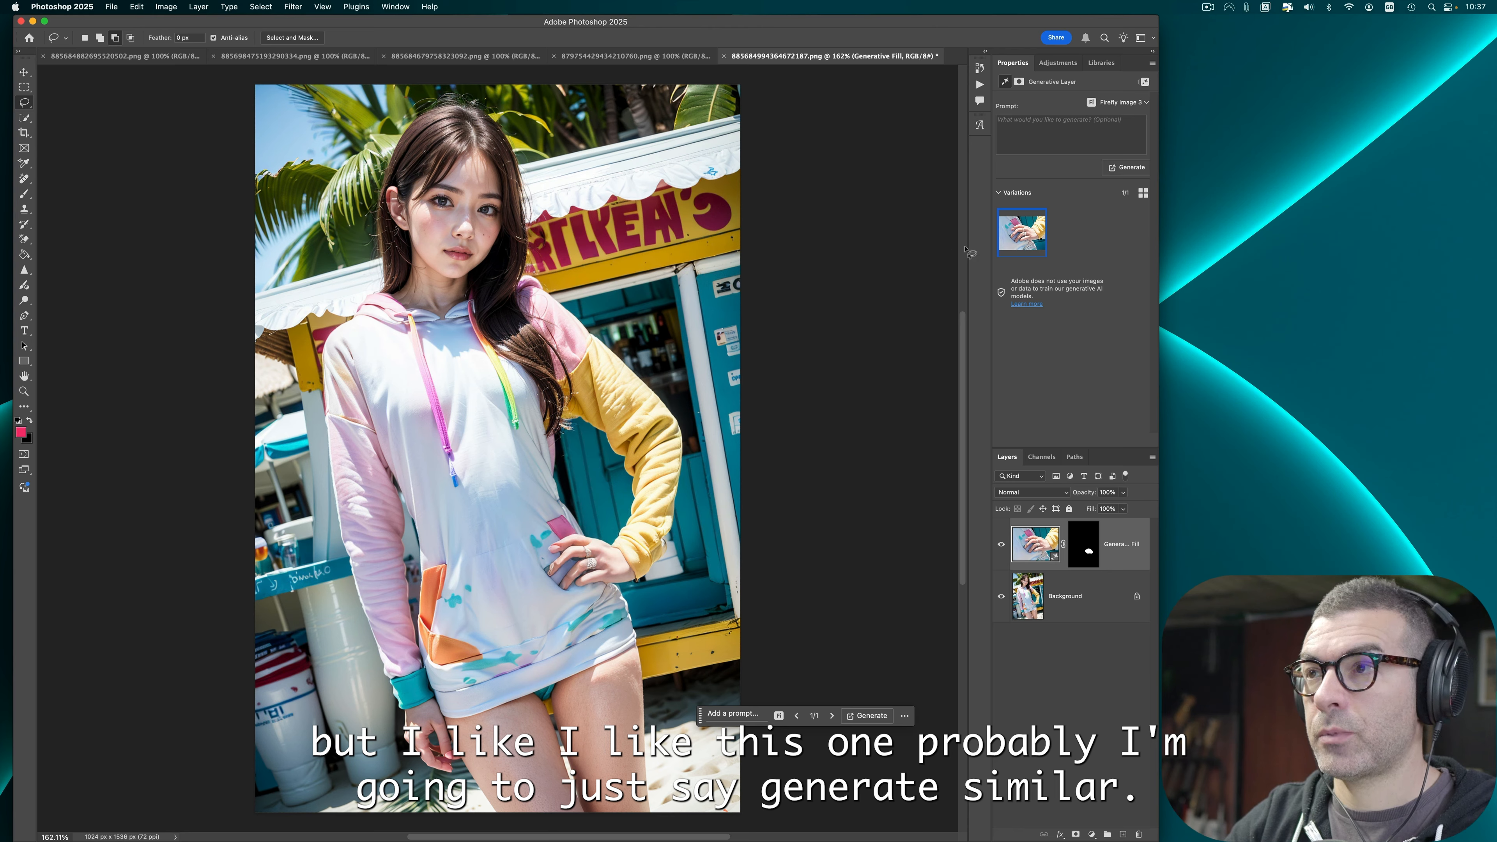
Step: Generate similar variations from the remaining hand variation
left_click(1038, 215)
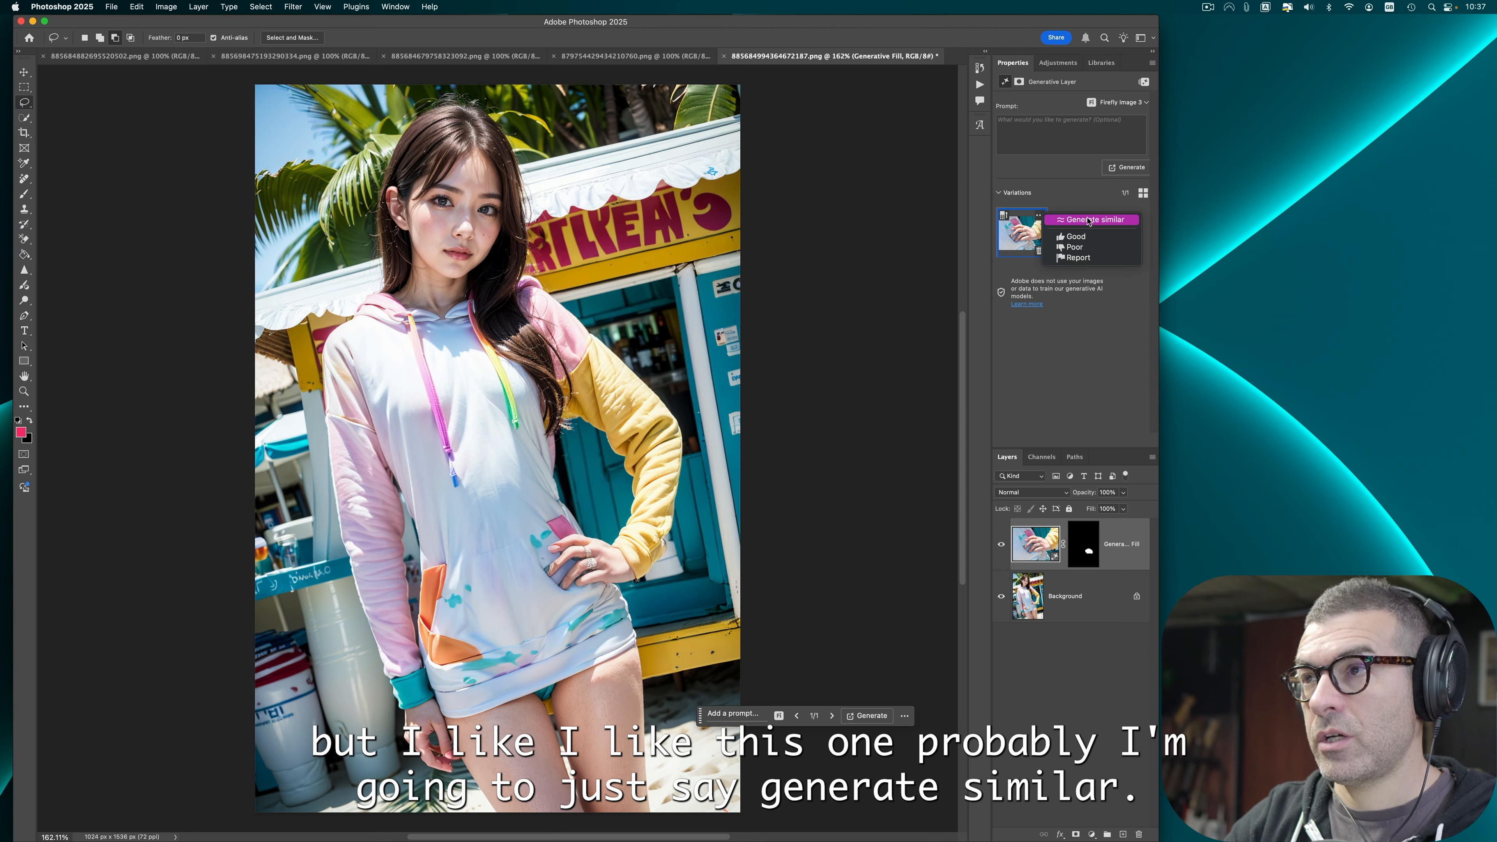
left_click(1040, 218)
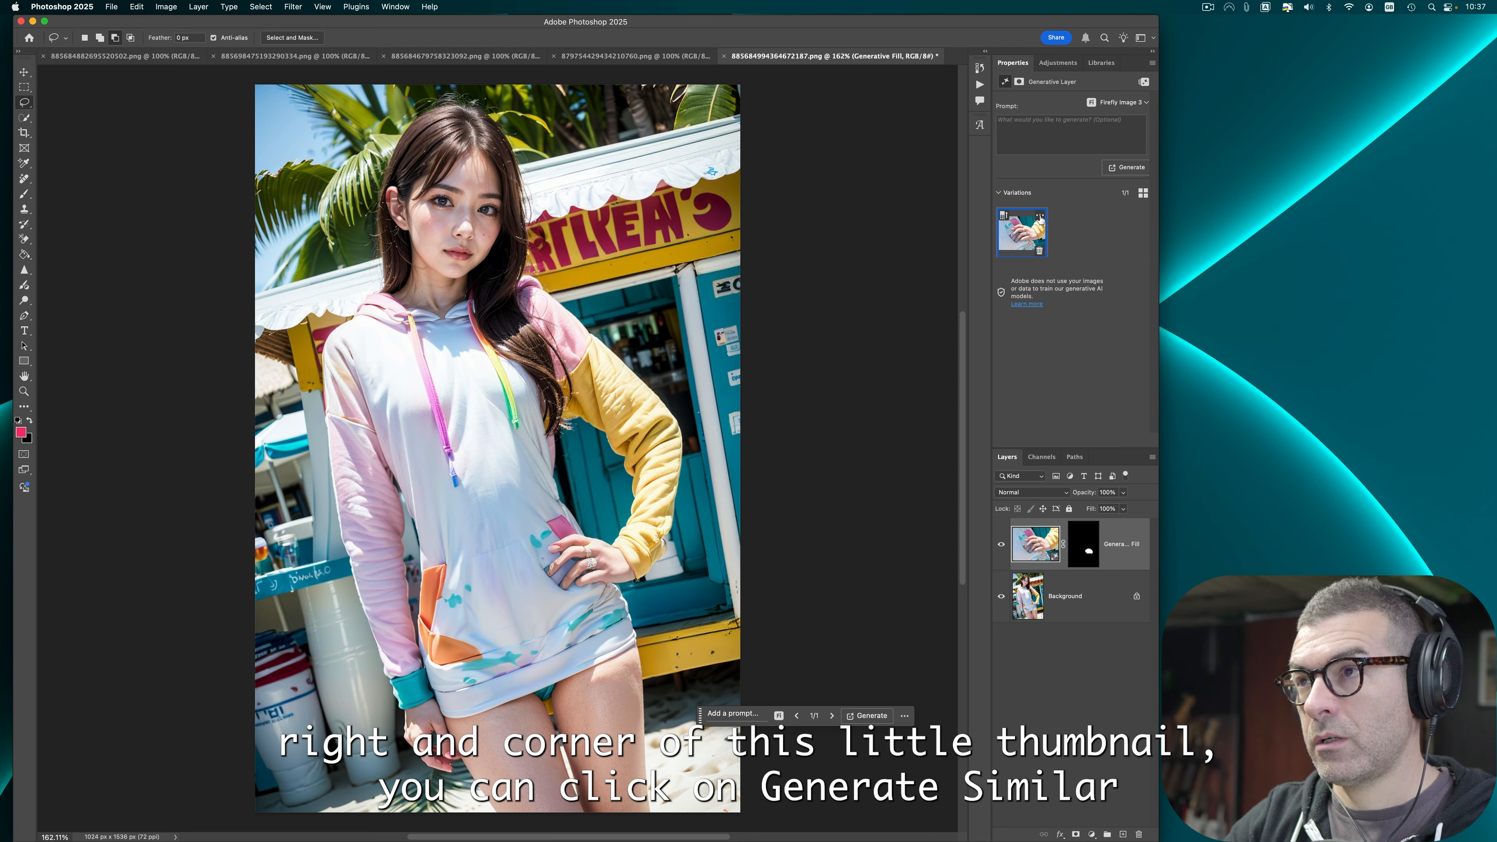
left_click(1040, 219)
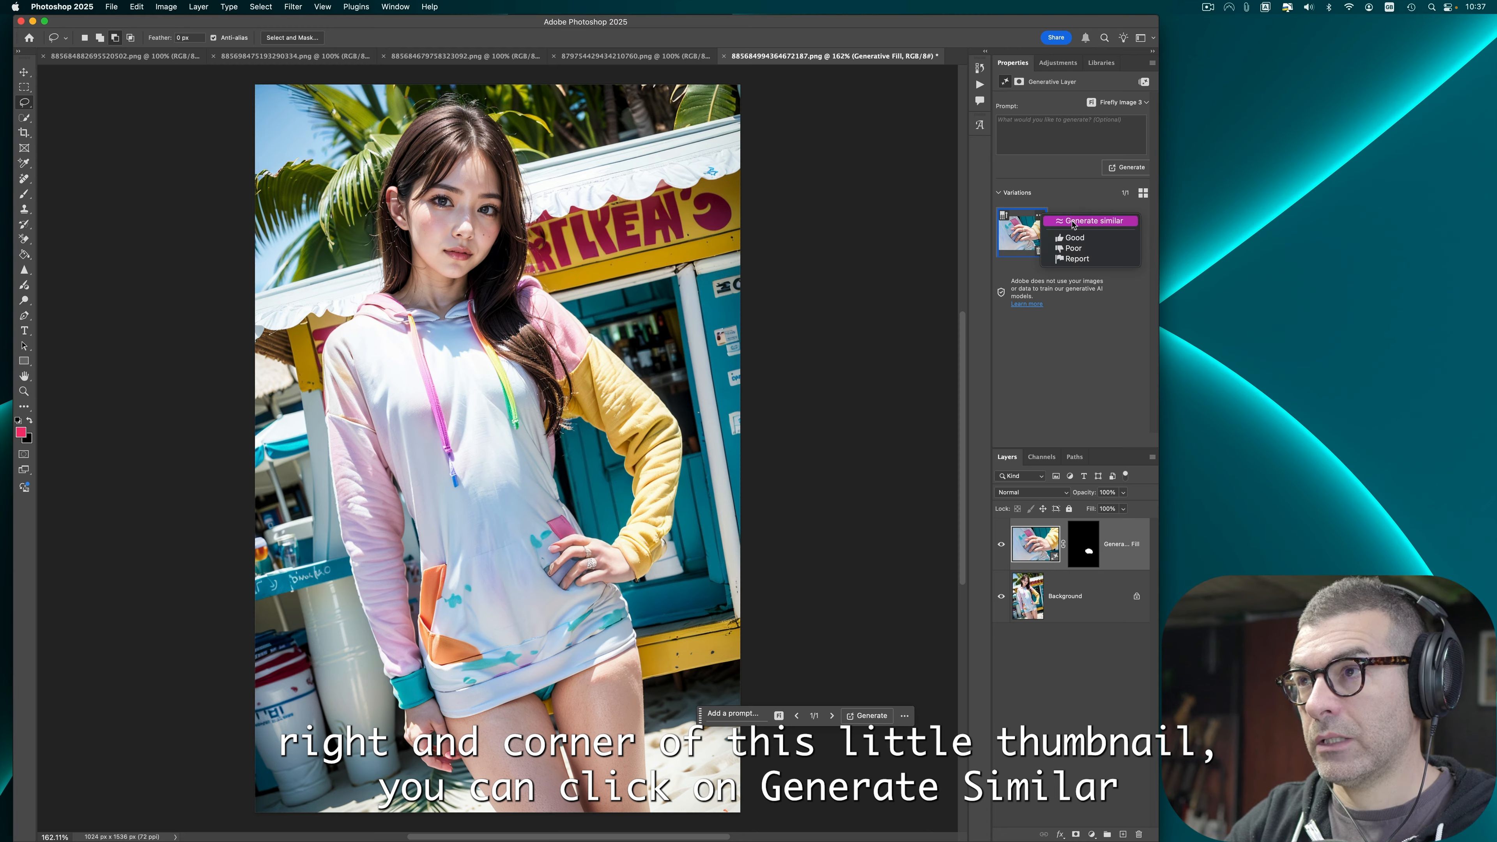
left_click(1090, 221)
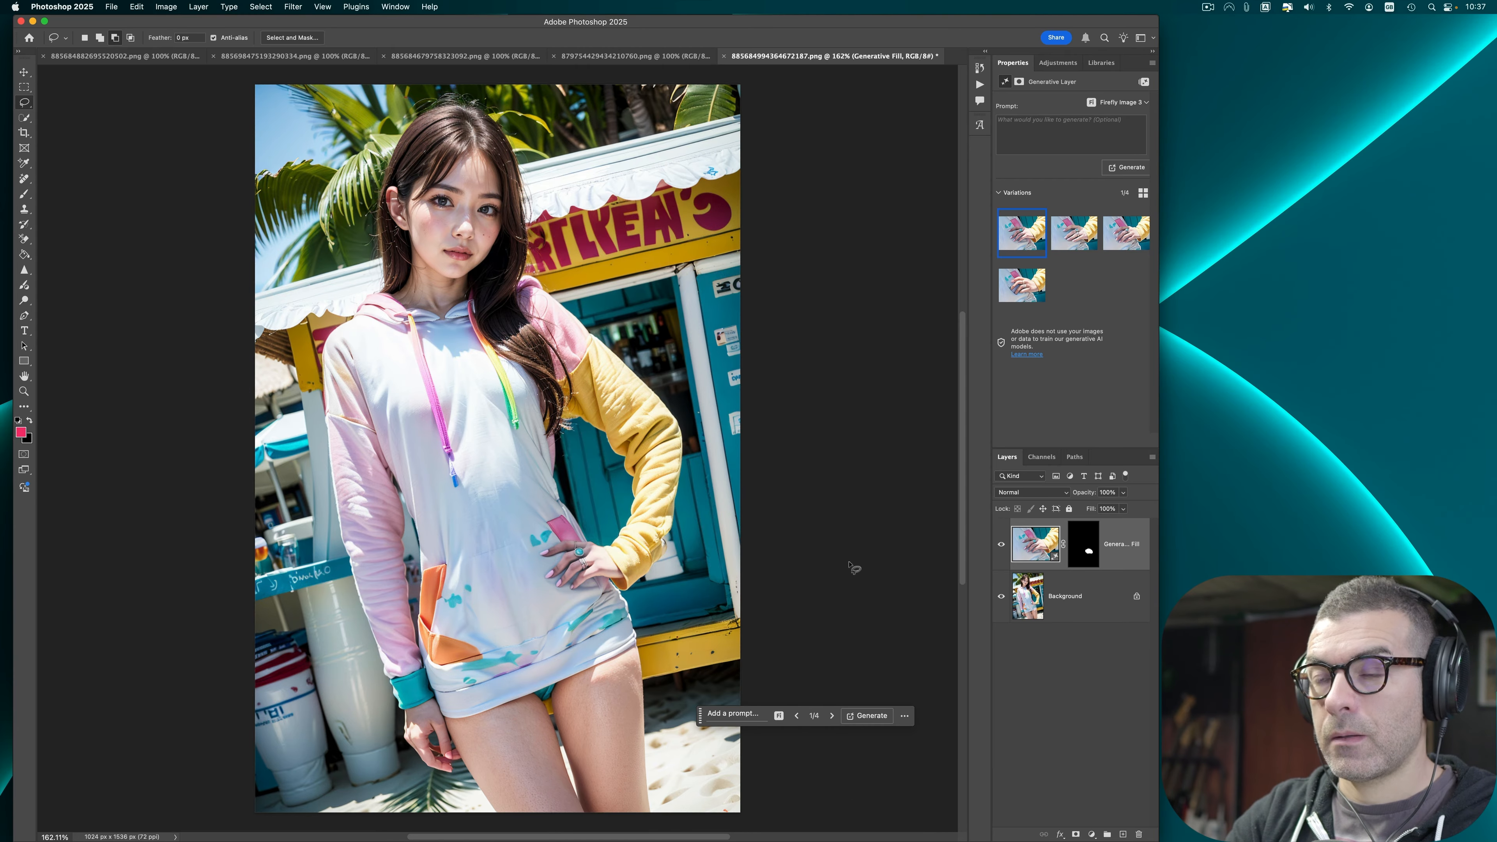
Step: Compare the new hand variations and delete the fourth one
left_click(1125, 233)
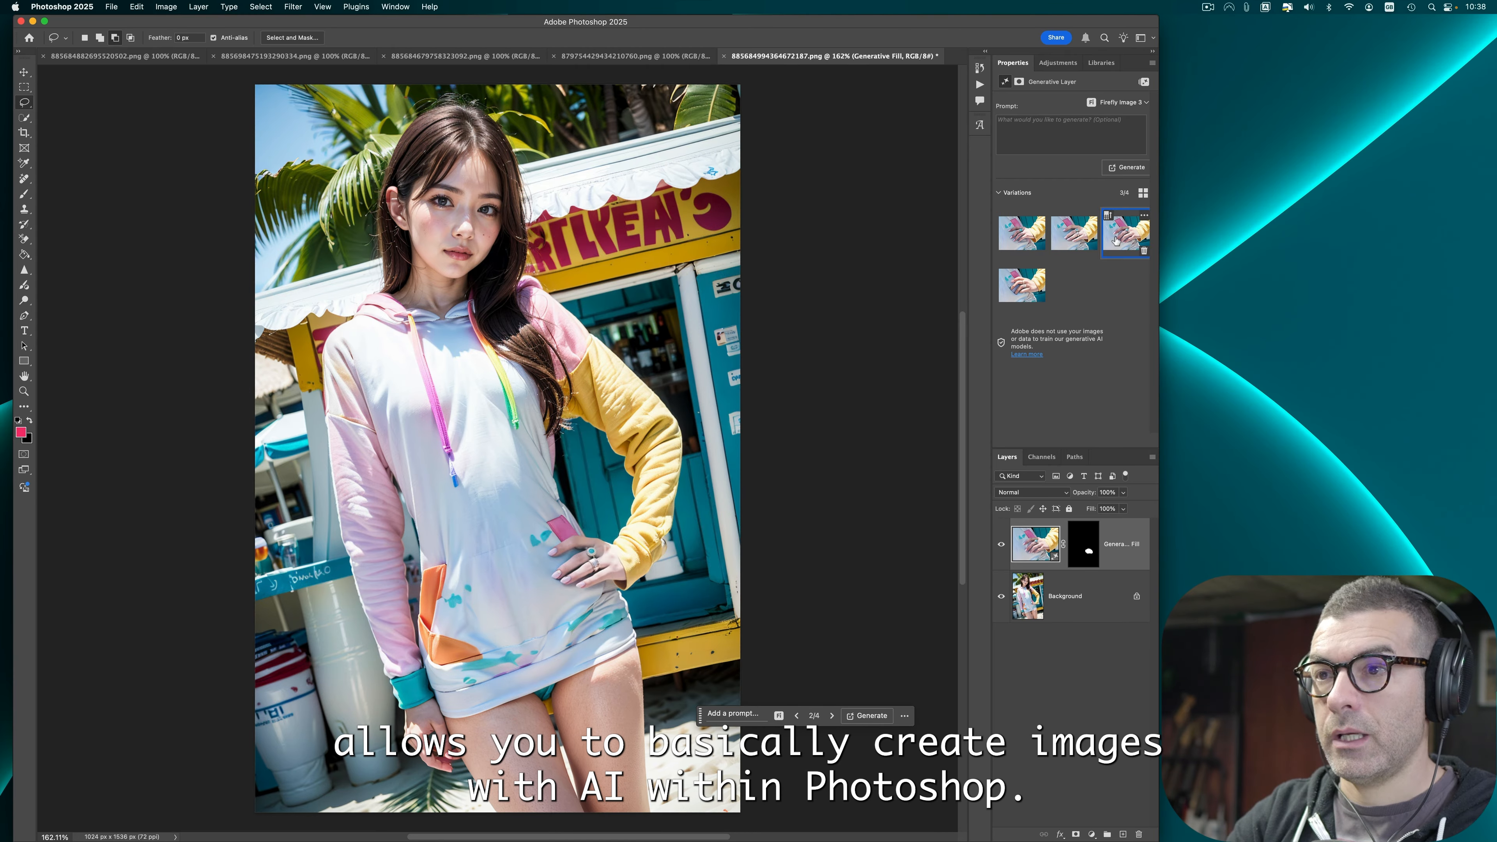
left_click(1022, 285)
left_click(1069, 233)
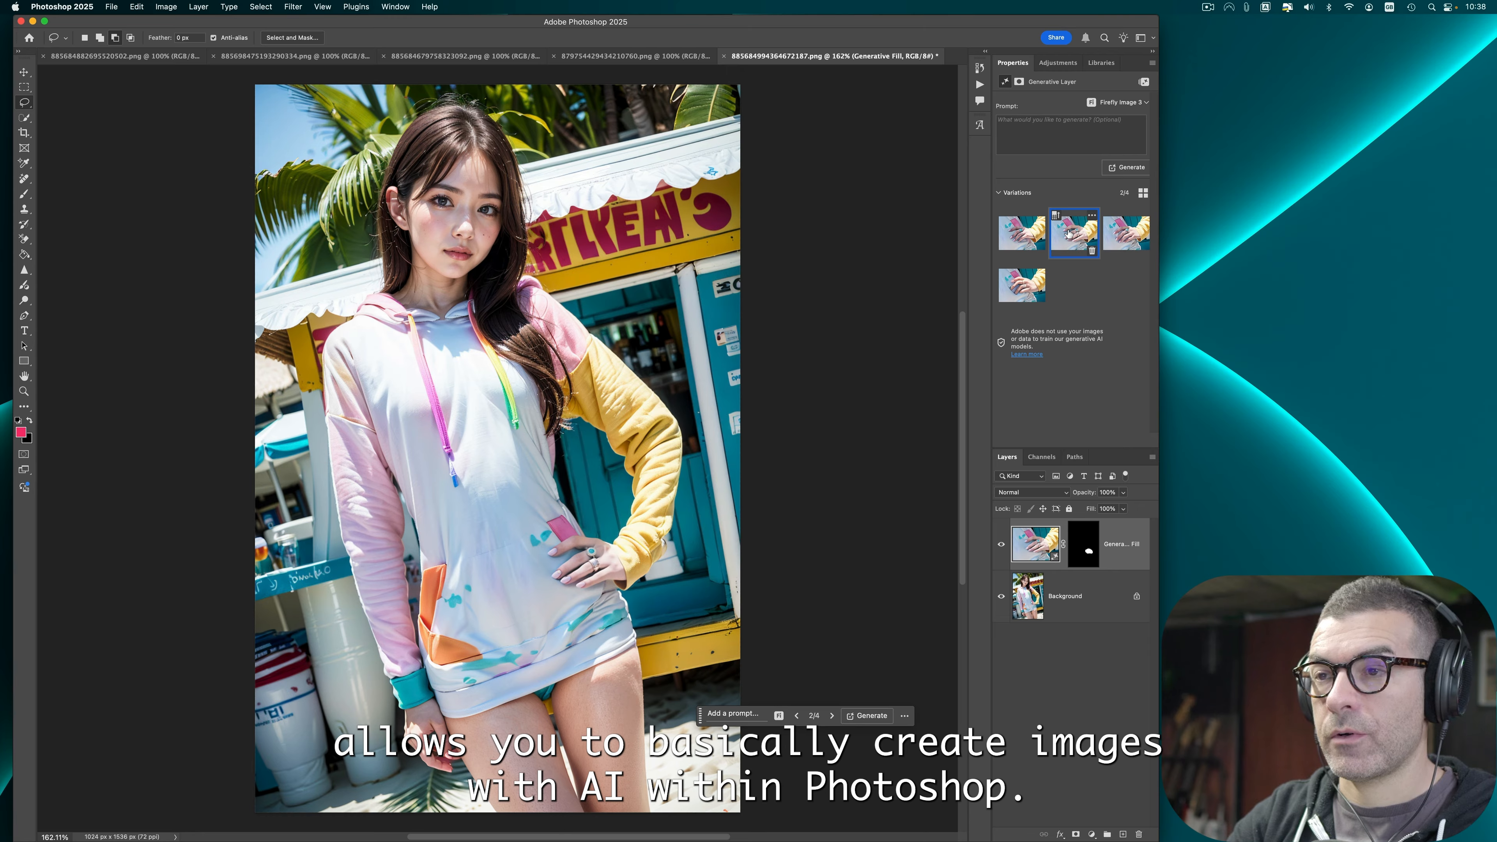
left_click(1034, 281)
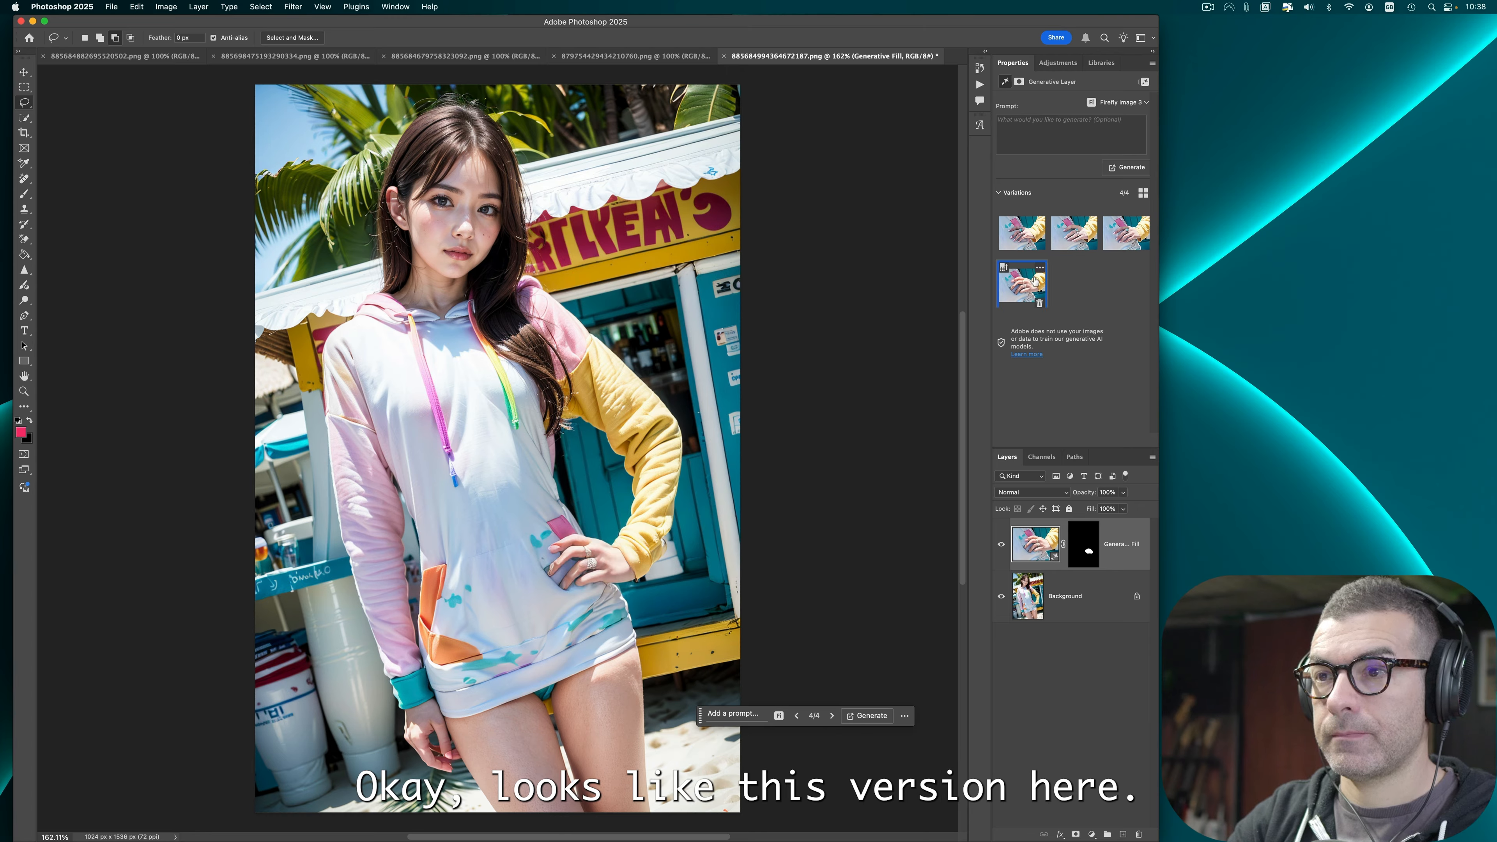
left_click(1039, 303)
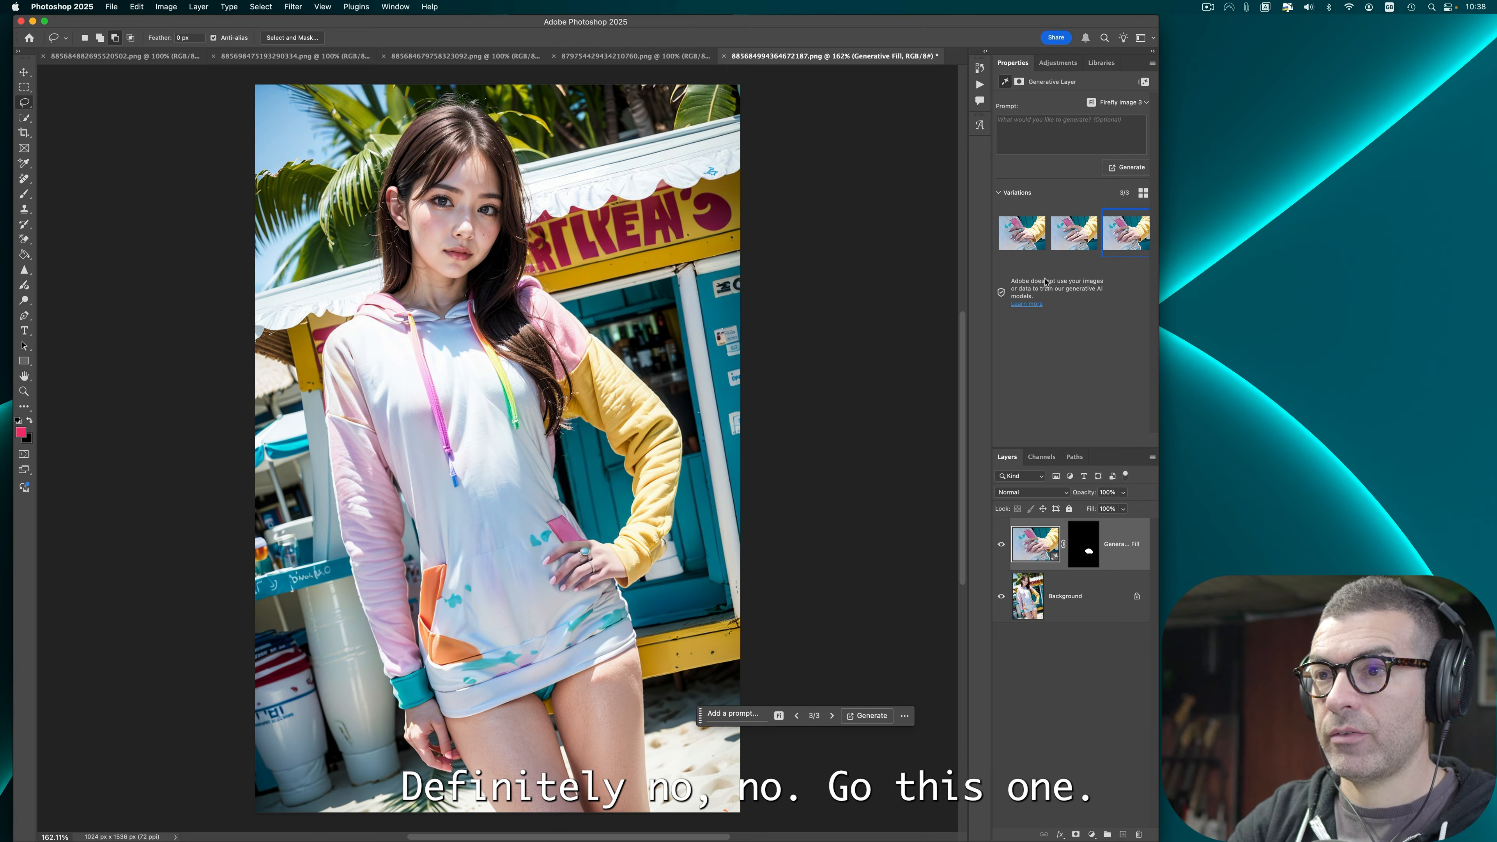
left_click(1024, 243)
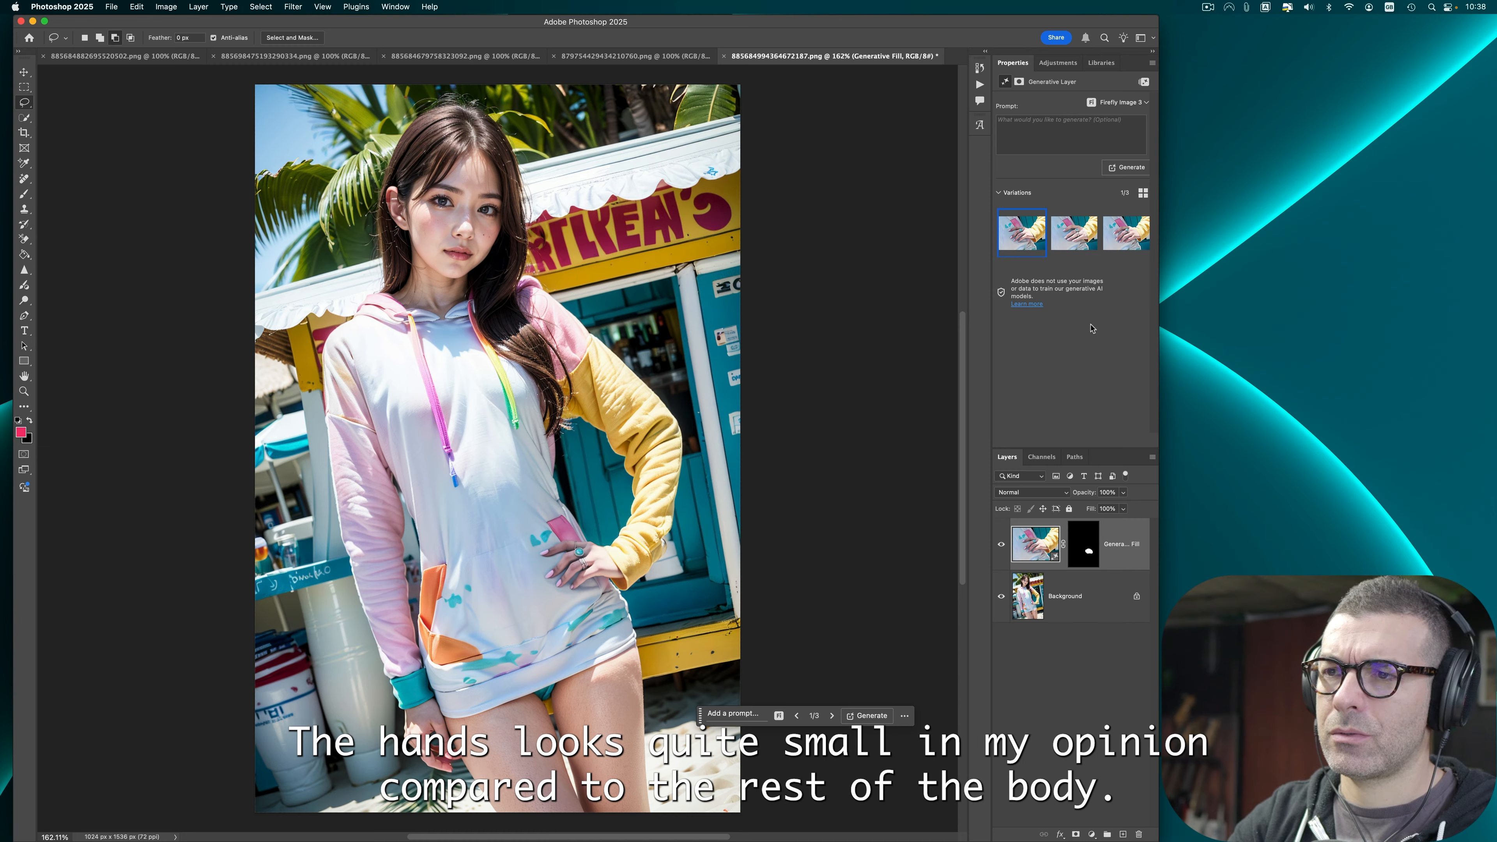
Step: Compare the remaining hand variations and delete all but the preferred one
mouse_move(1081, 228)
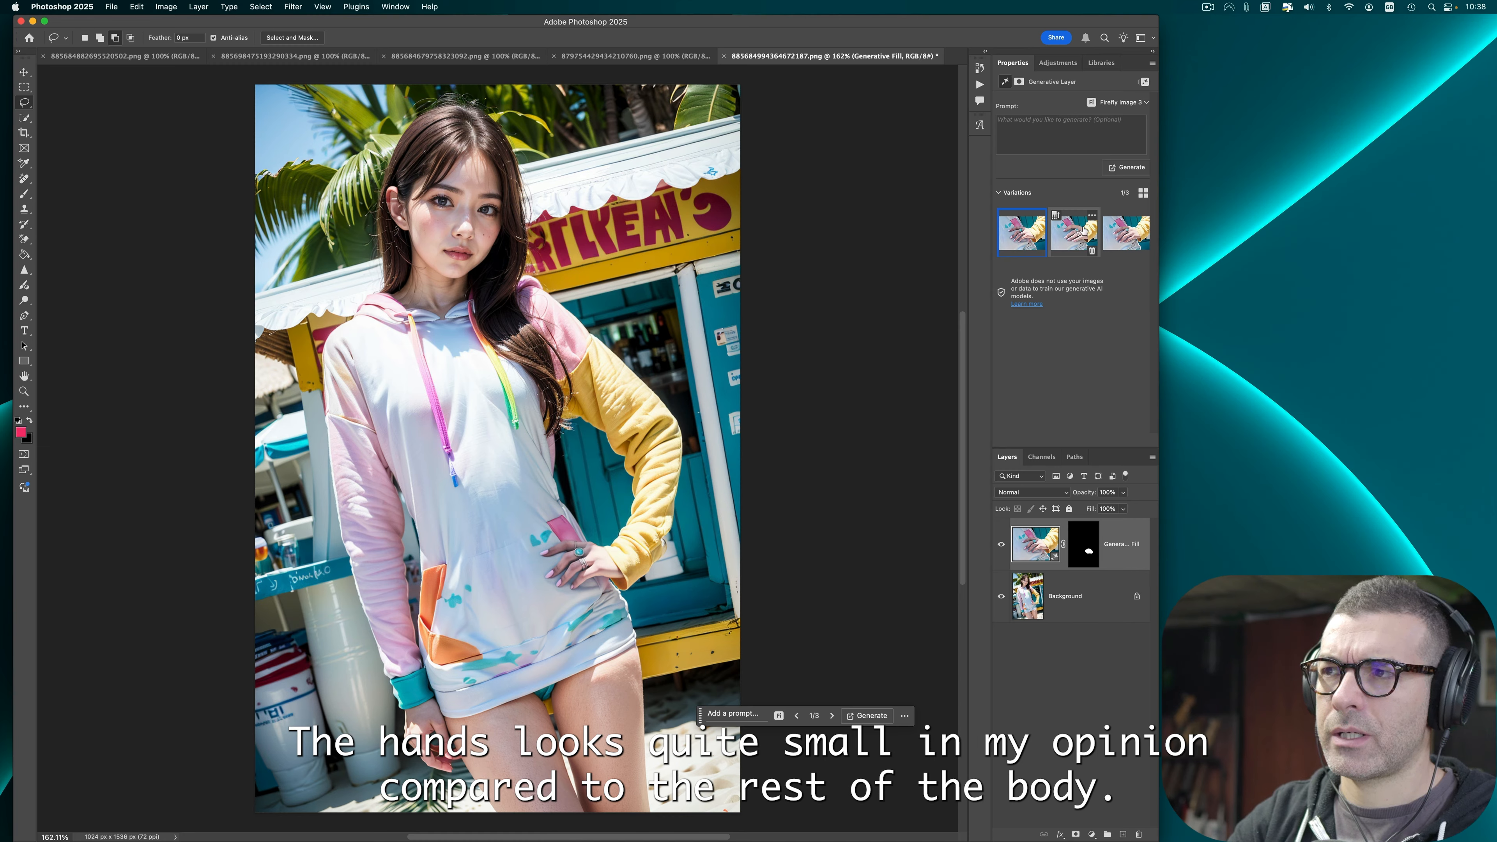
left_click(1068, 236)
mouse_move(1117, 238)
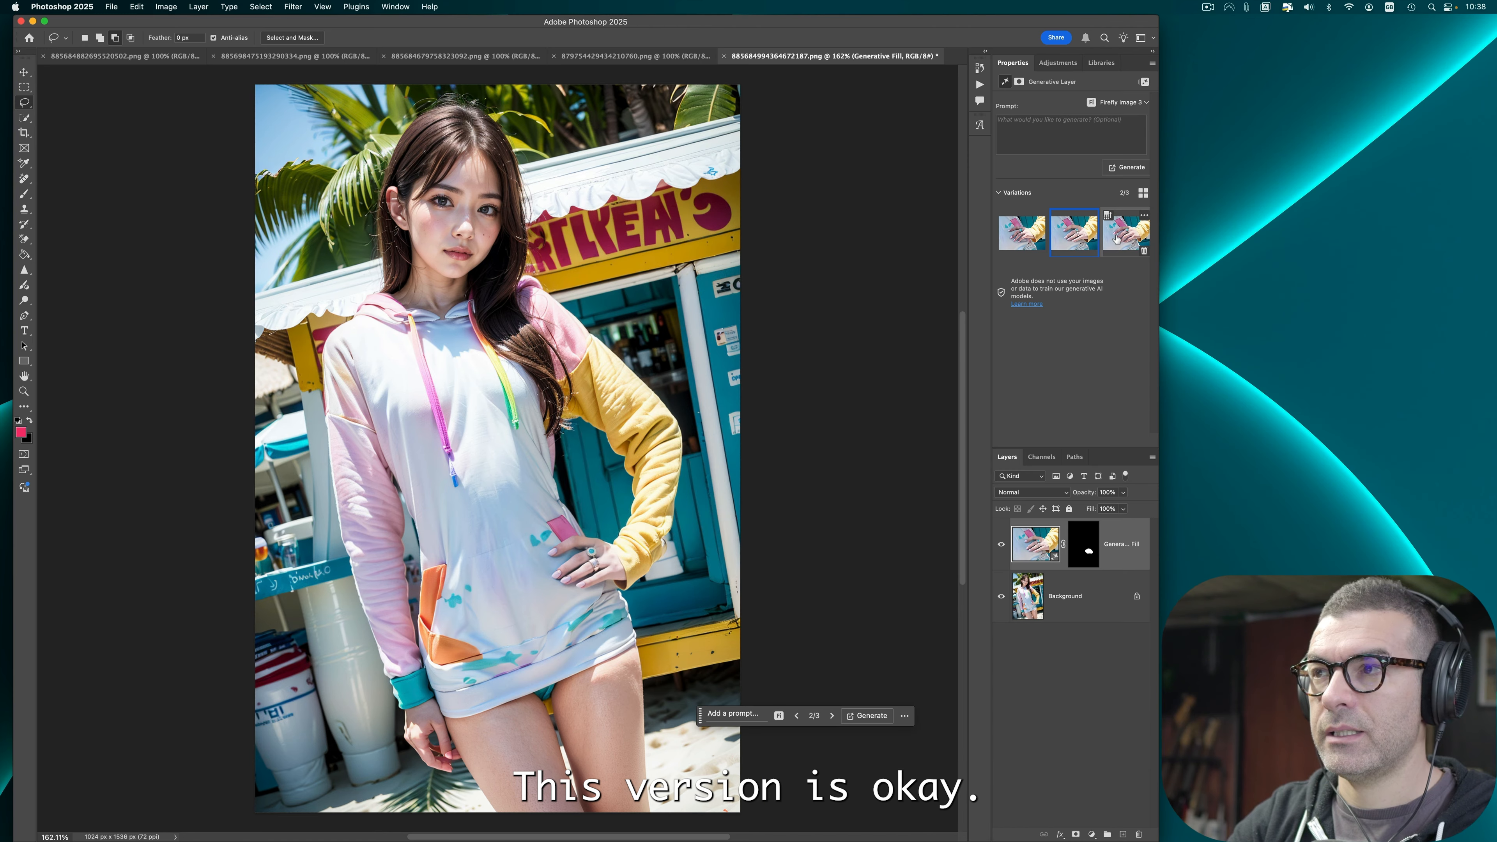
left_click(1117, 238)
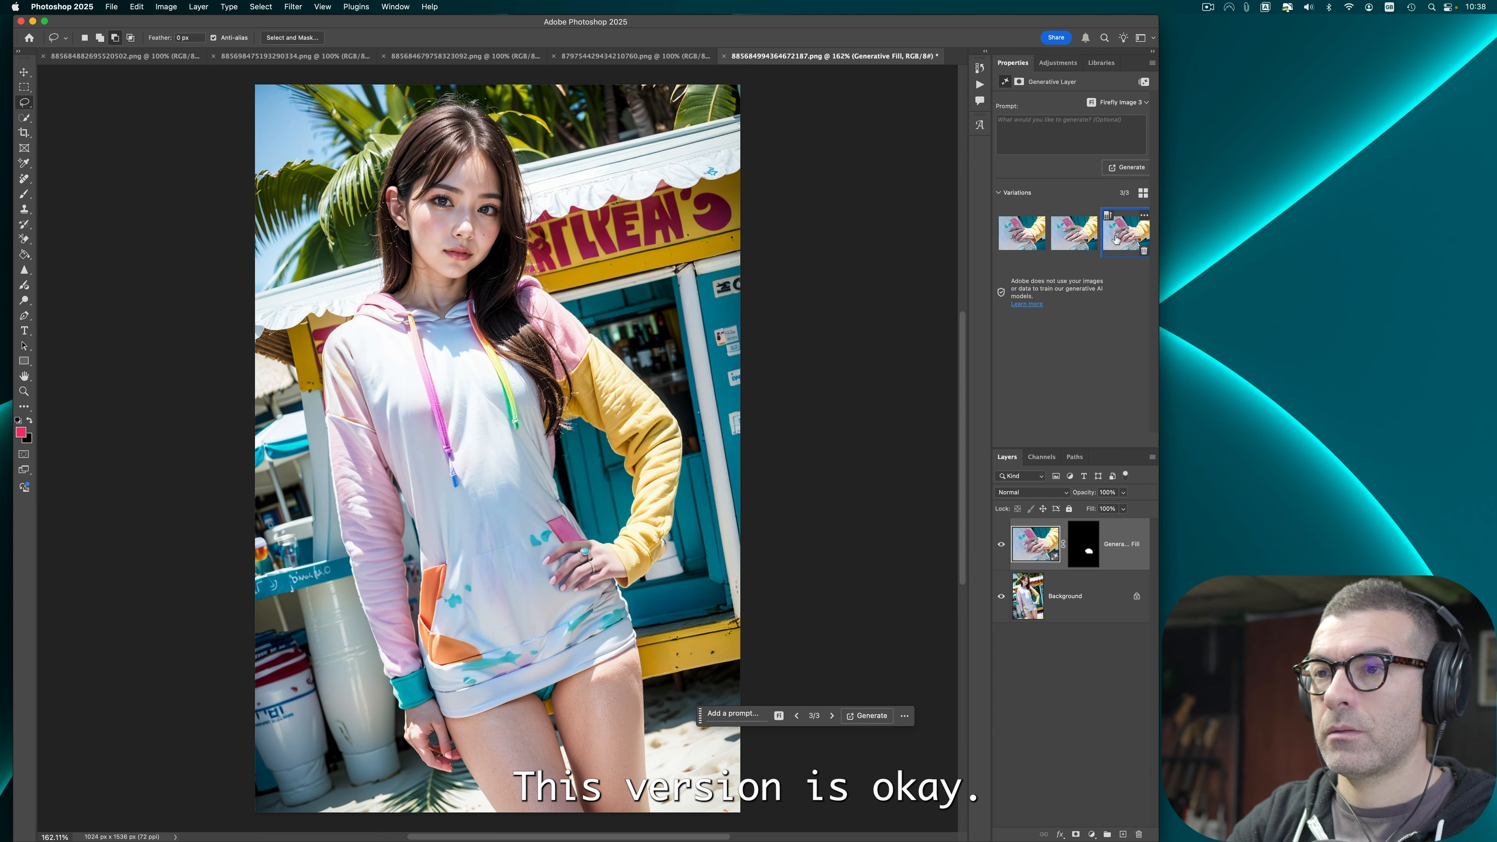
left_click(1020, 243)
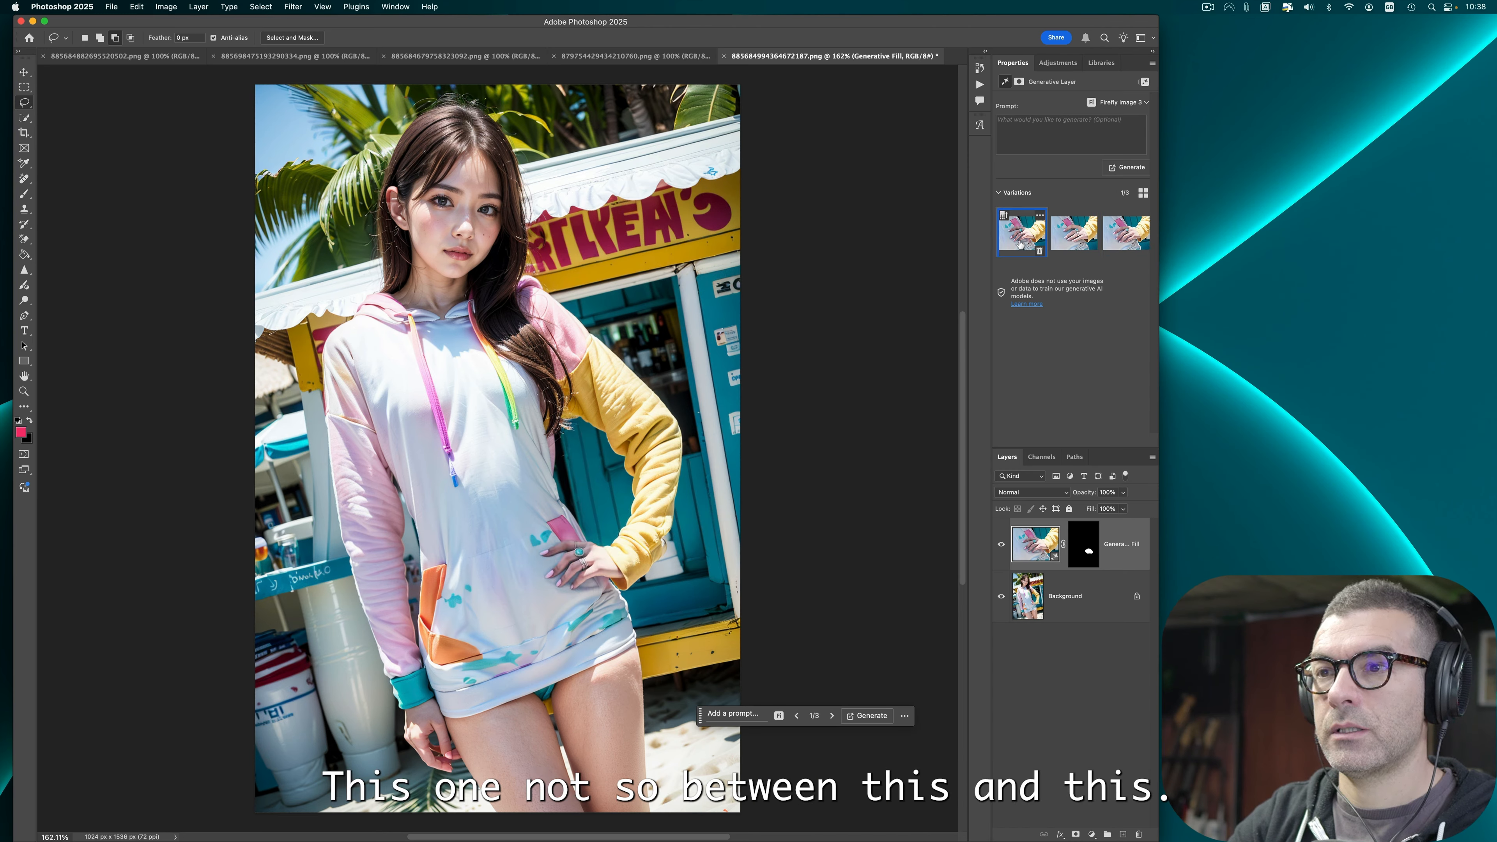
left_click(1040, 250)
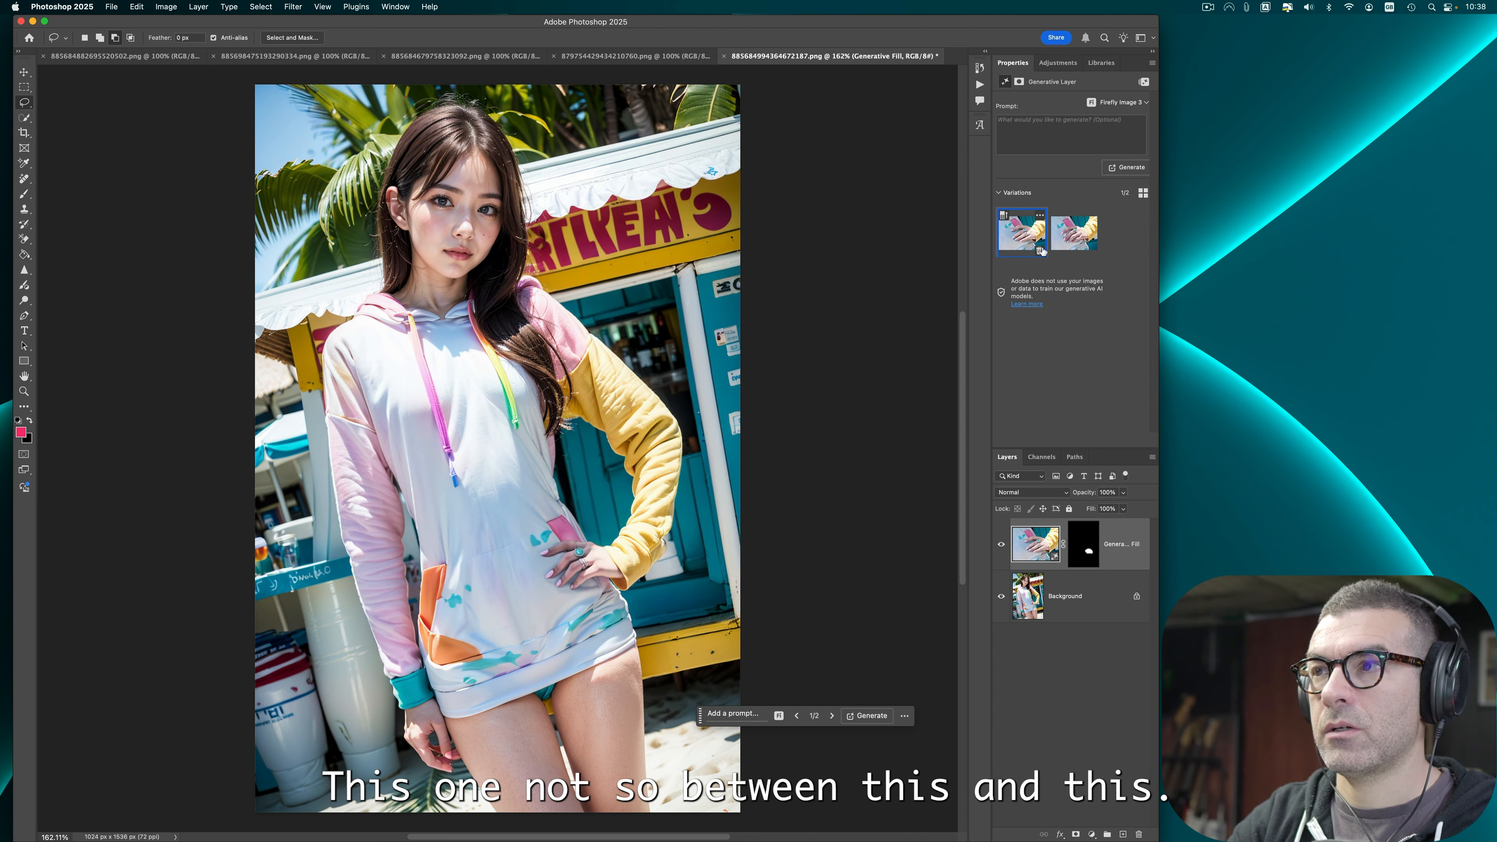
left_click(1061, 237)
left_click(1026, 241)
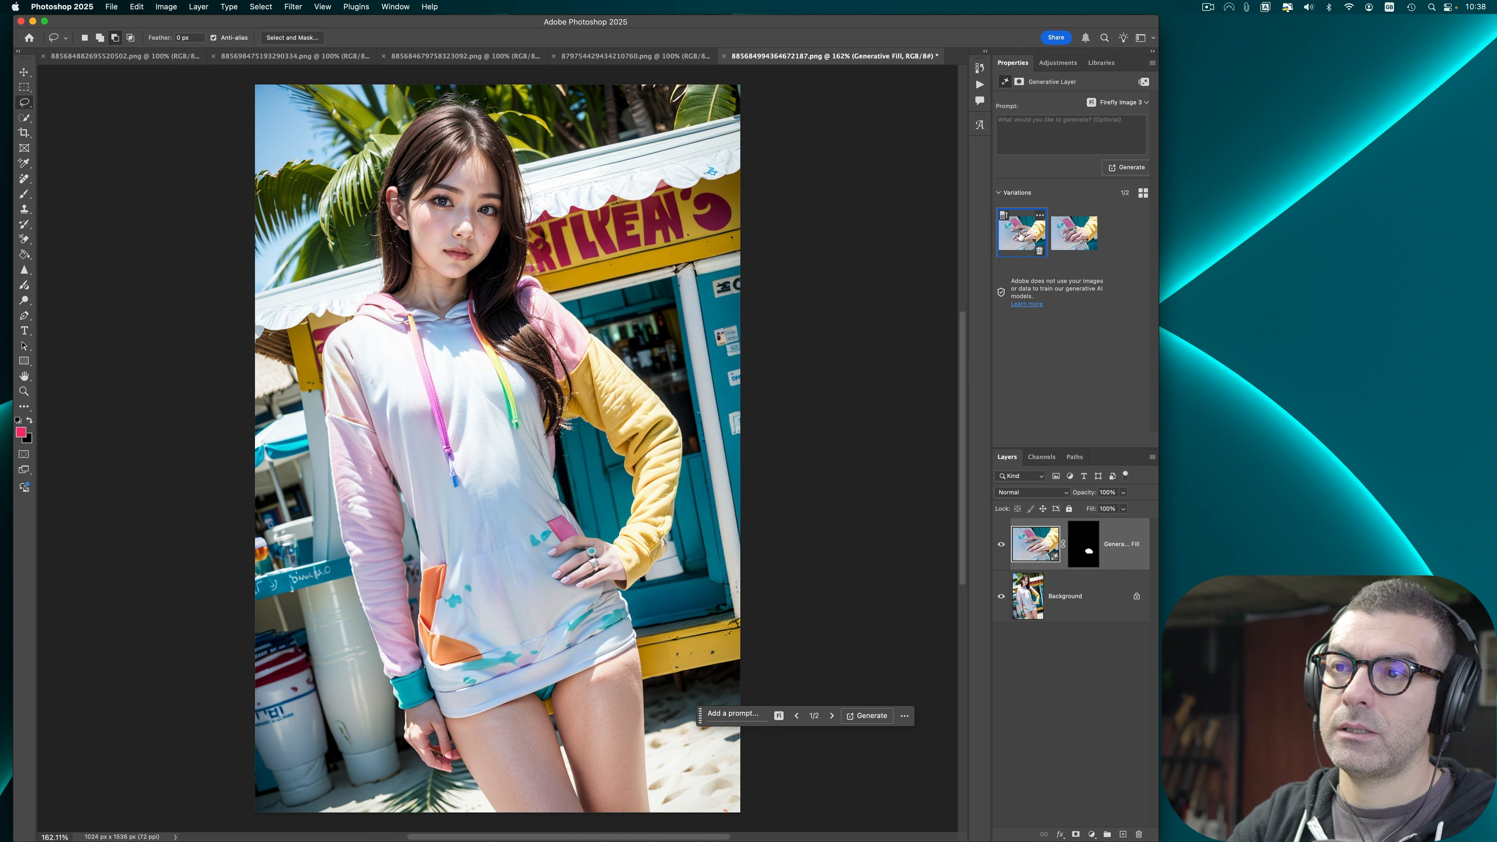
left_click(1091, 250)
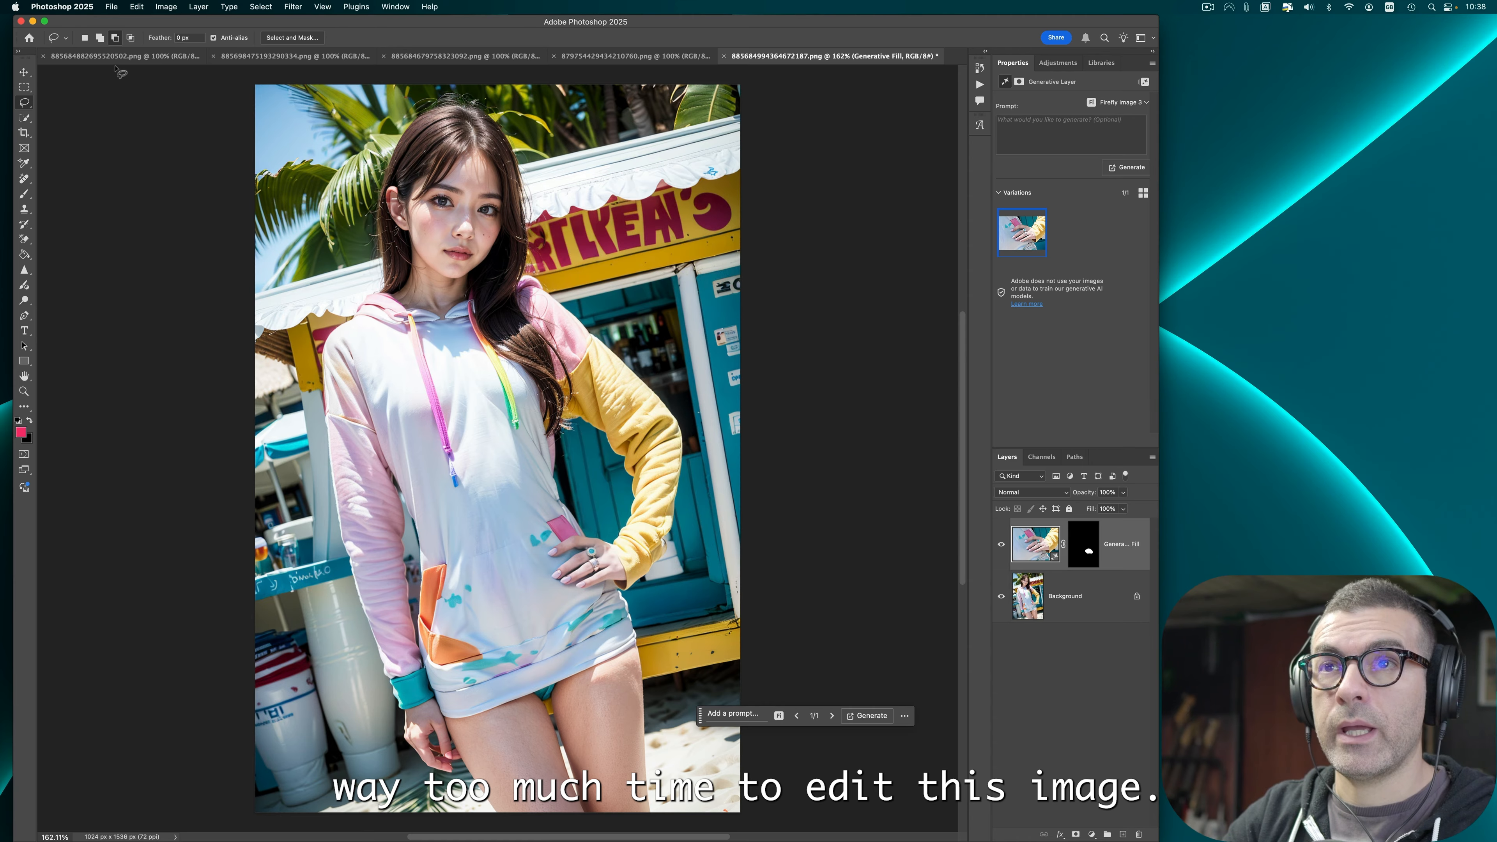
Step: Export the image as PNG into the Malibu babes folder, replacing the original file of the same name
left_click(113, 6)
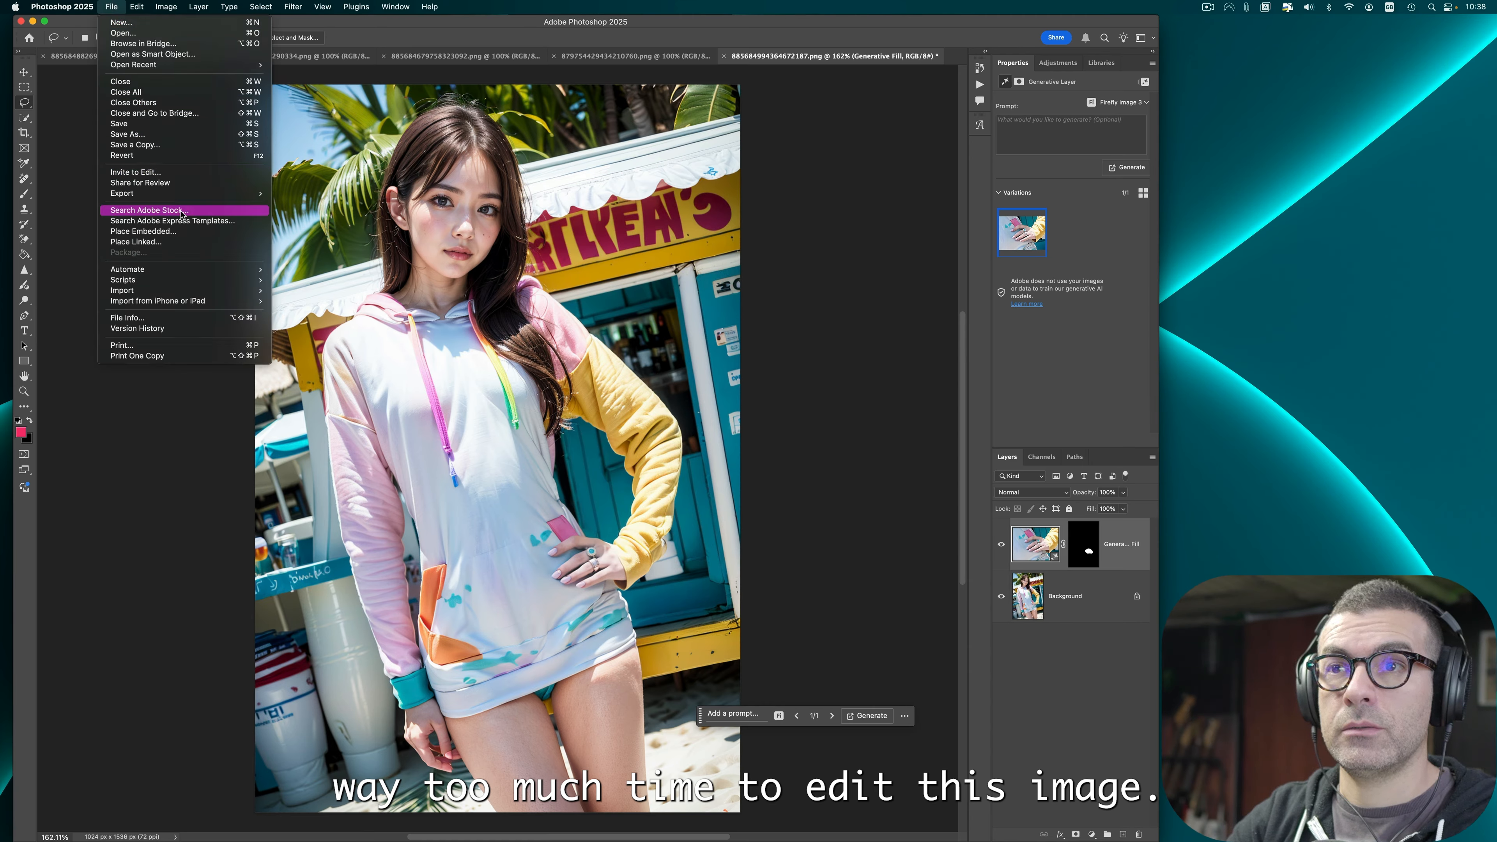
mouse_move(182, 194)
left_click(320, 194)
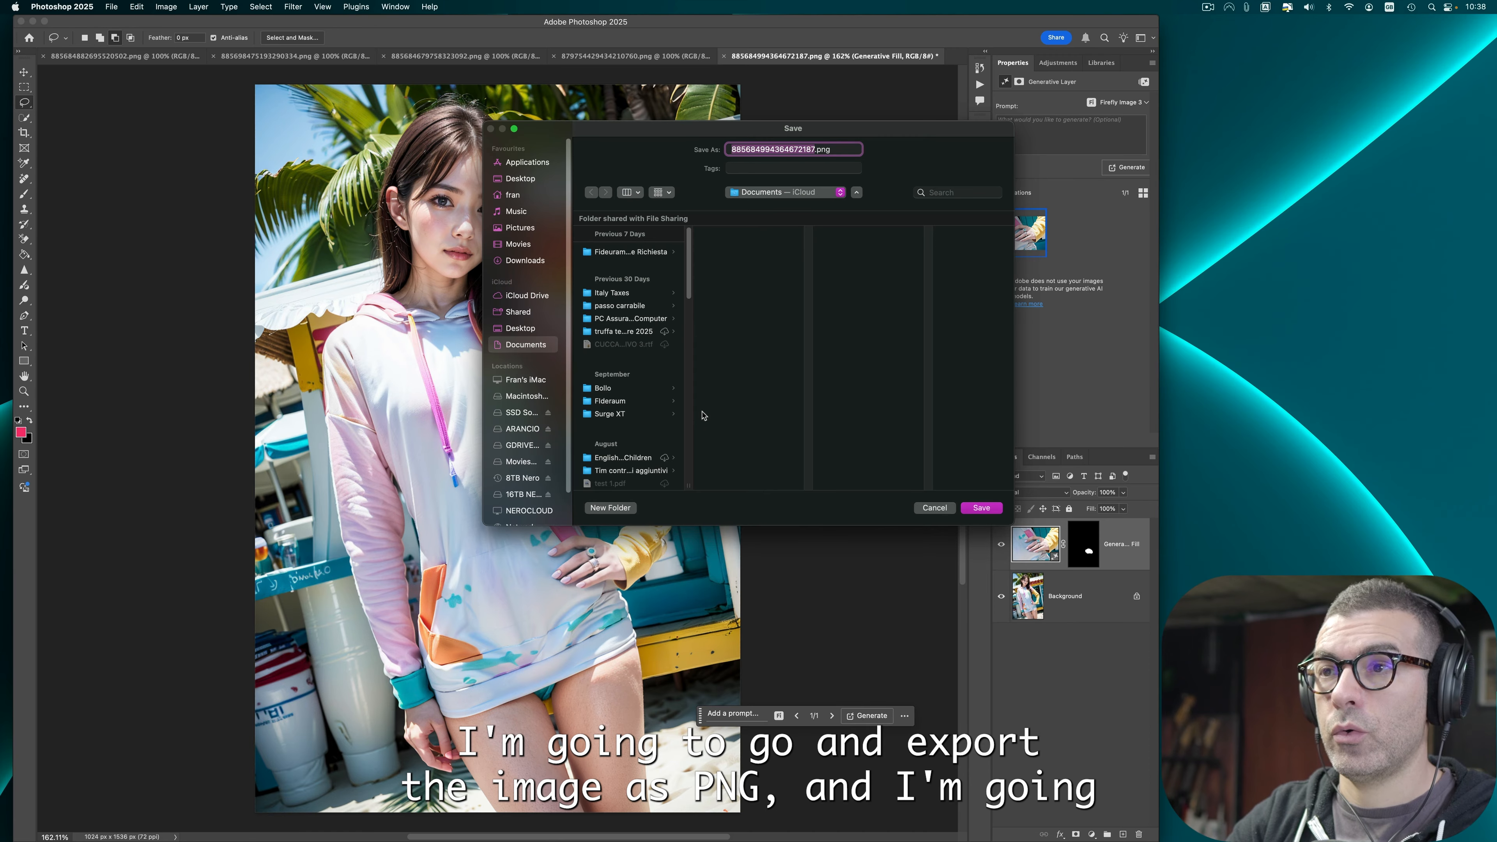
key("ctrl+Up")
left_click(505, 472)
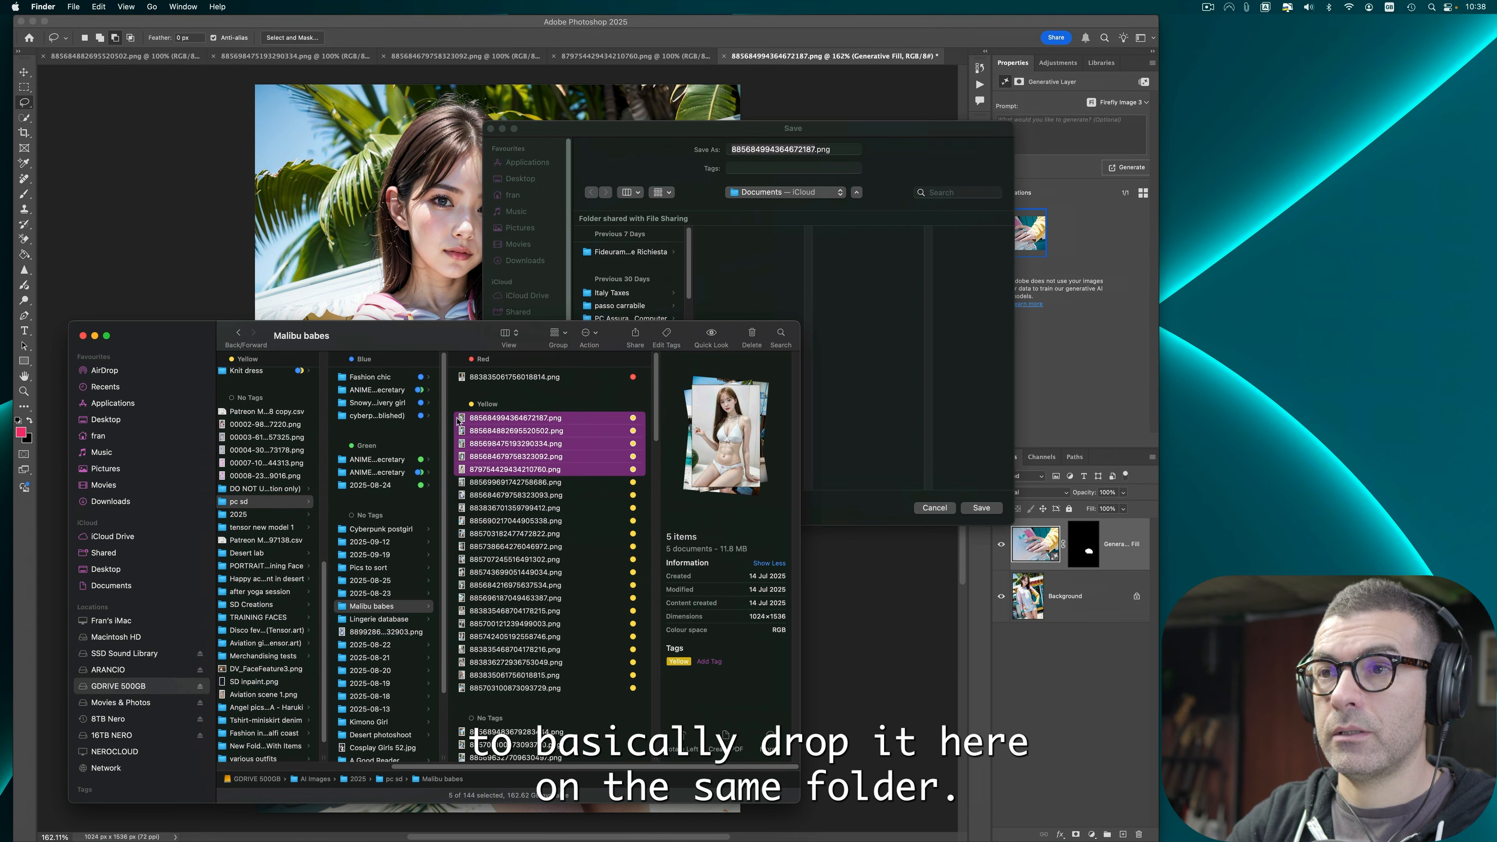
left_click_drag(497, 445, 872, 378)
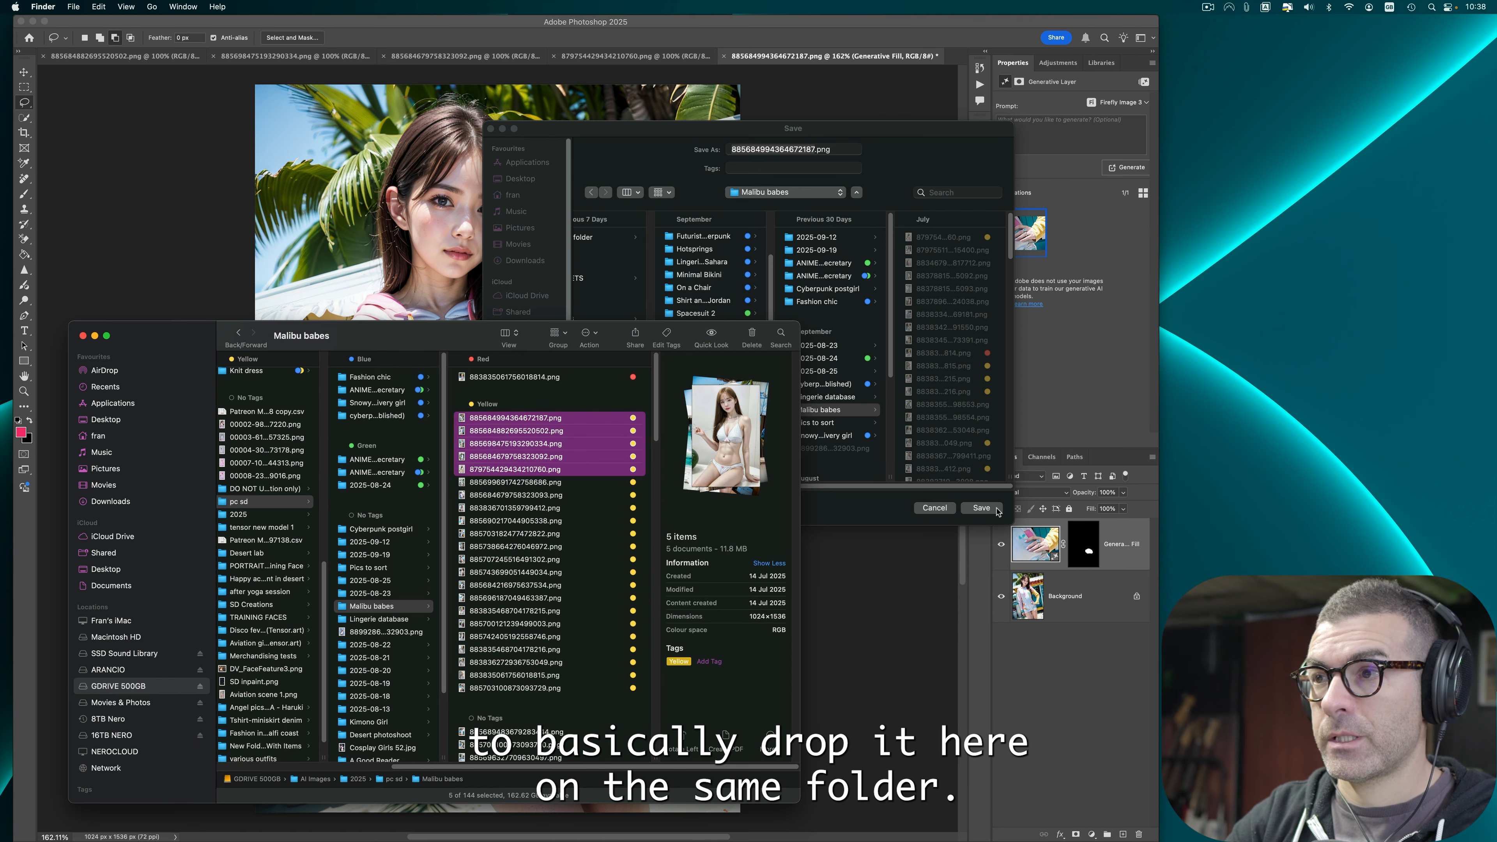
left_click(994, 509)
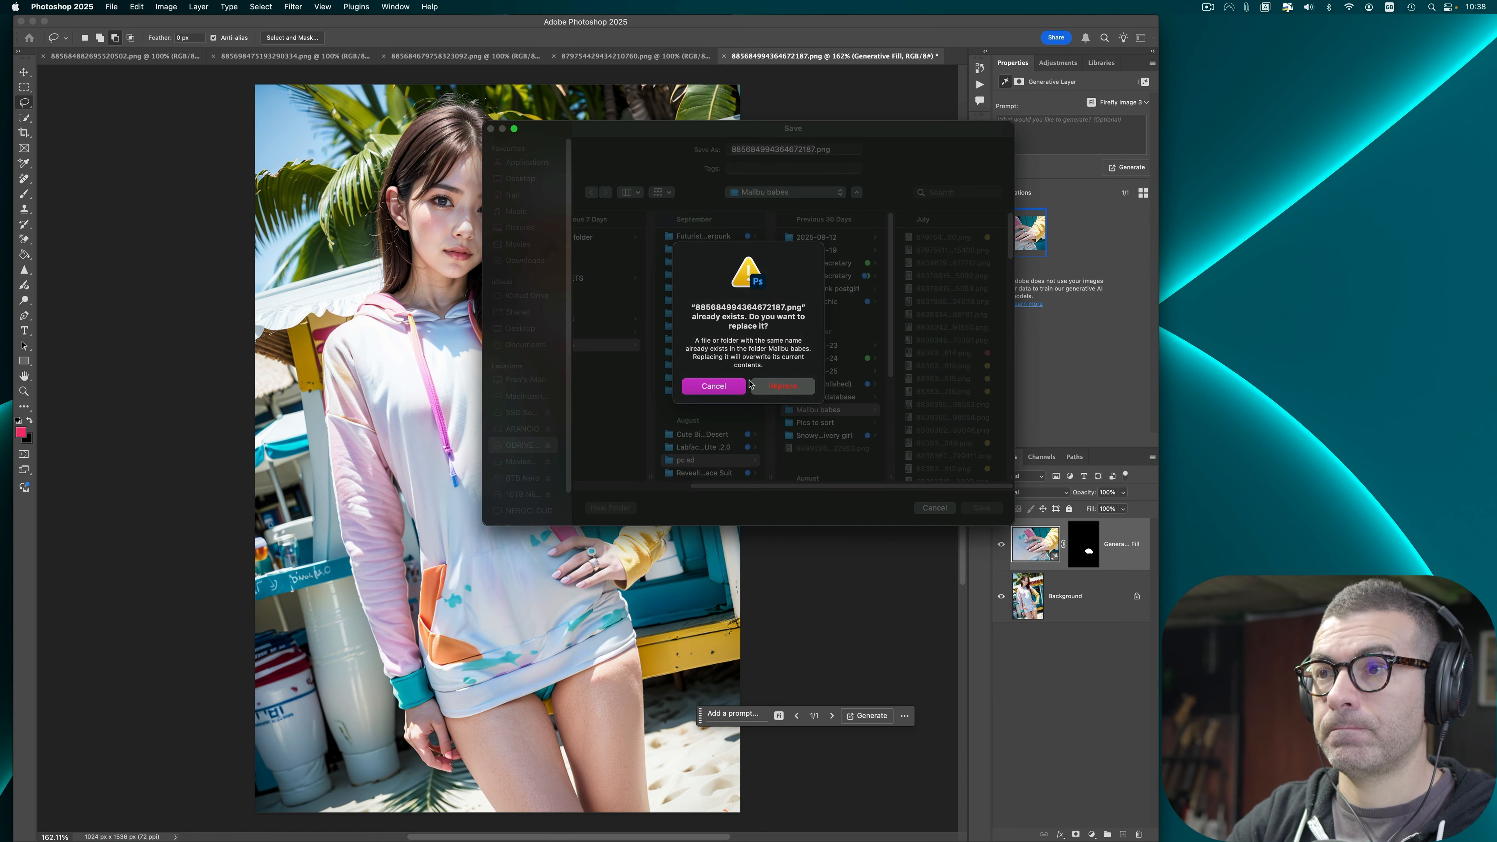
left_click(788, 388)
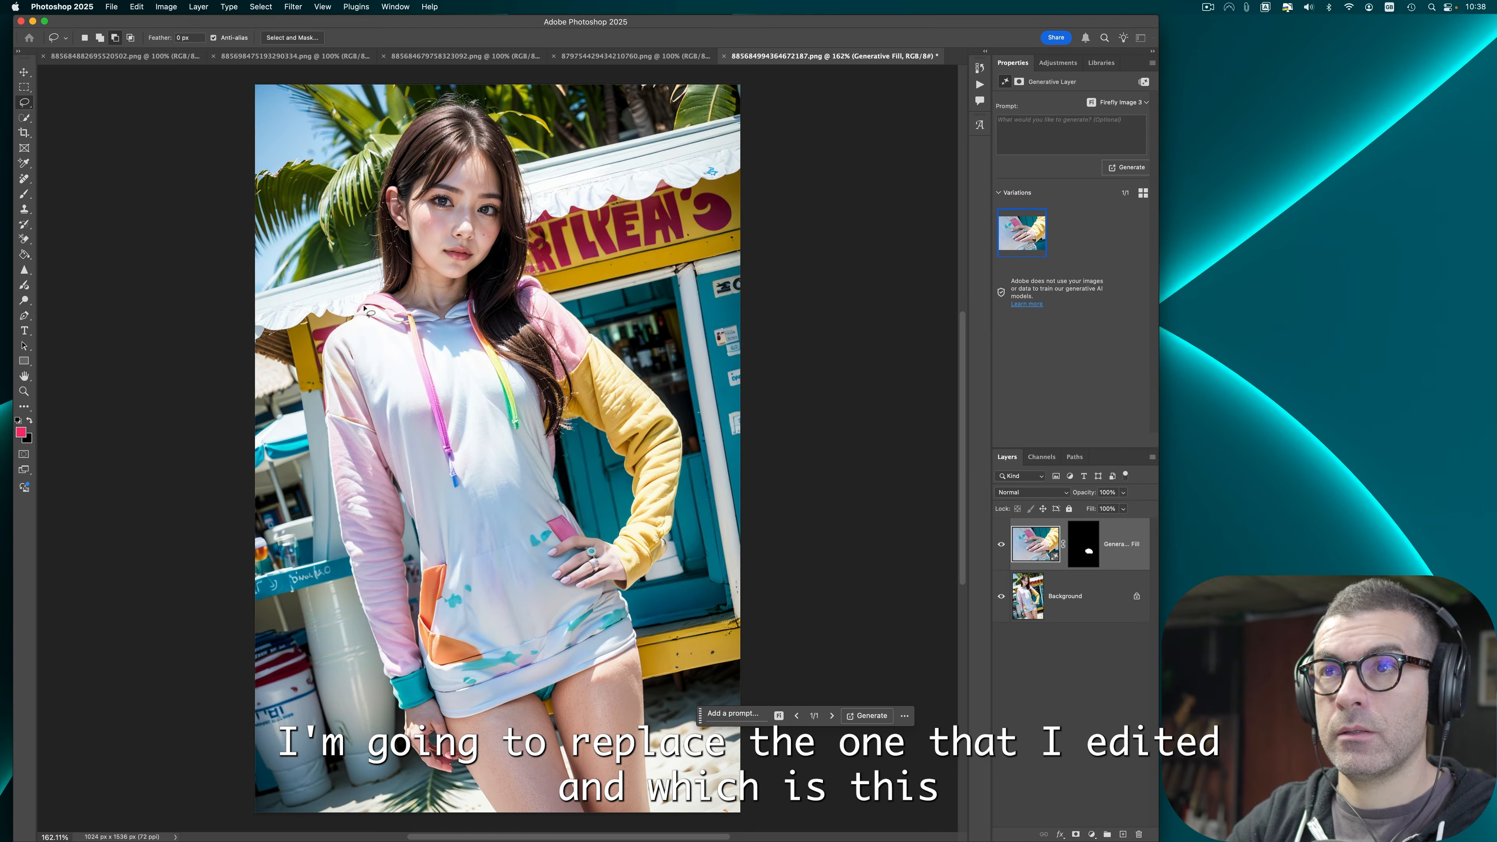
Step: Remove the Yellow tag from the replaced image file in the Malibu babes folder
key("ctrl+Up")
left_click(319, 596)
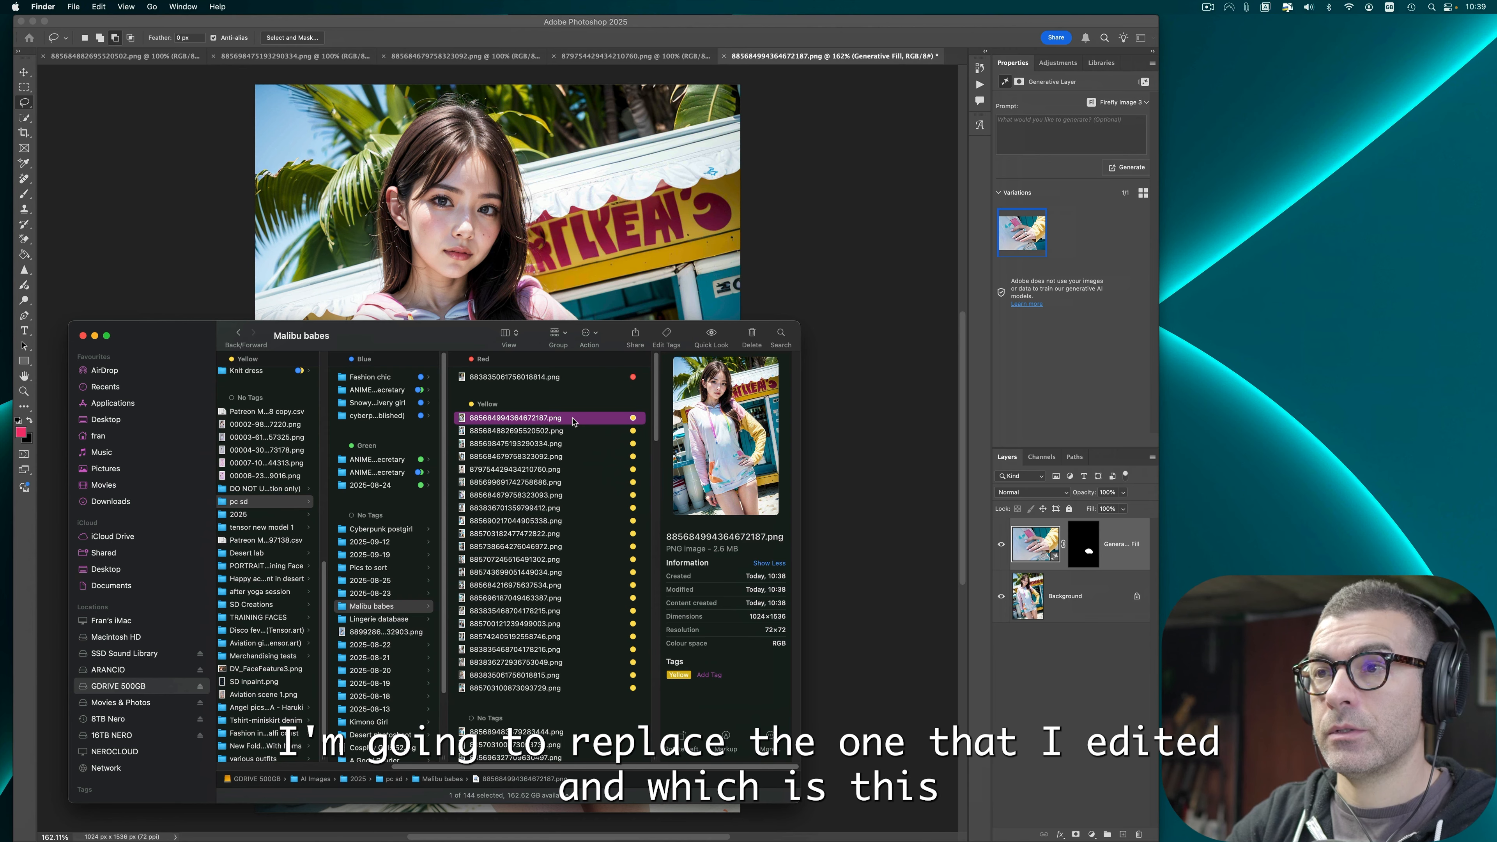
right_click(573, 419)
left_click(615, 592)
left_click(691, 110)
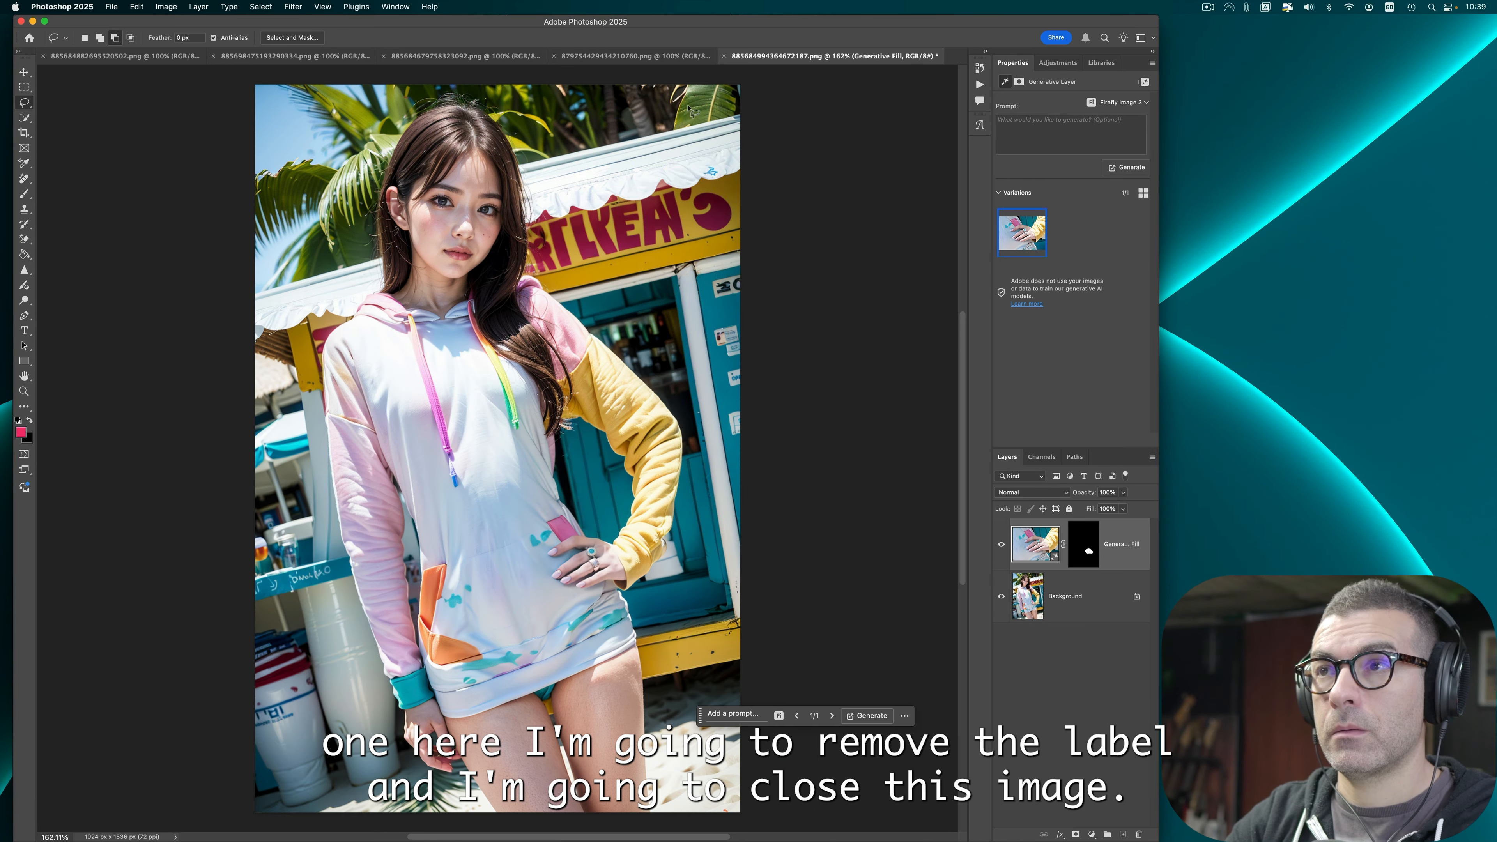
Step: Close the edited image document without saving it
left_click(723, 56)
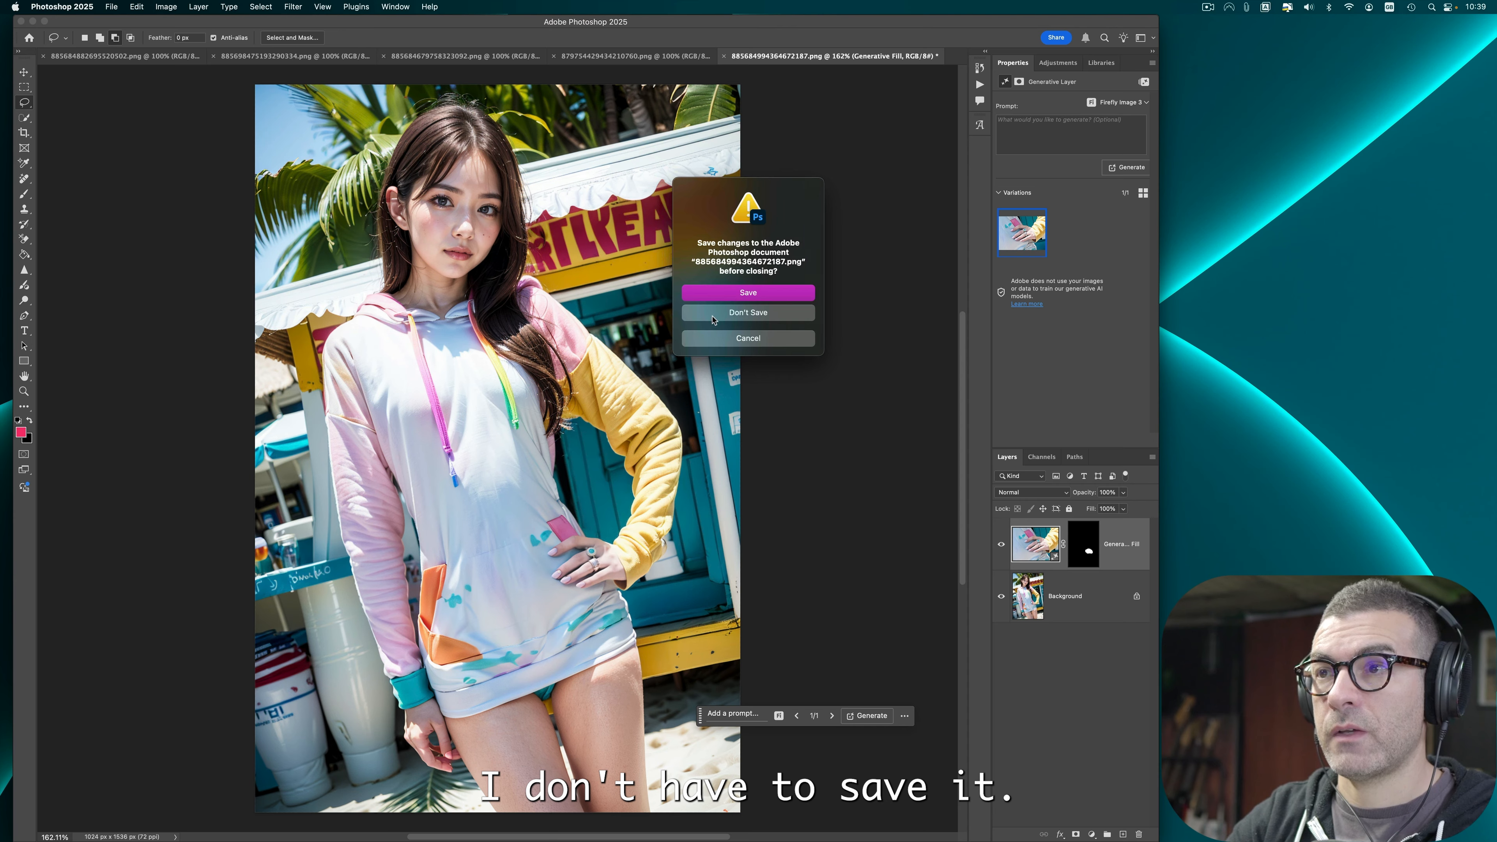
left_click(712, 315)
Step: Remove the moles on the arm of the next image with the Remove tool
key("super+0")
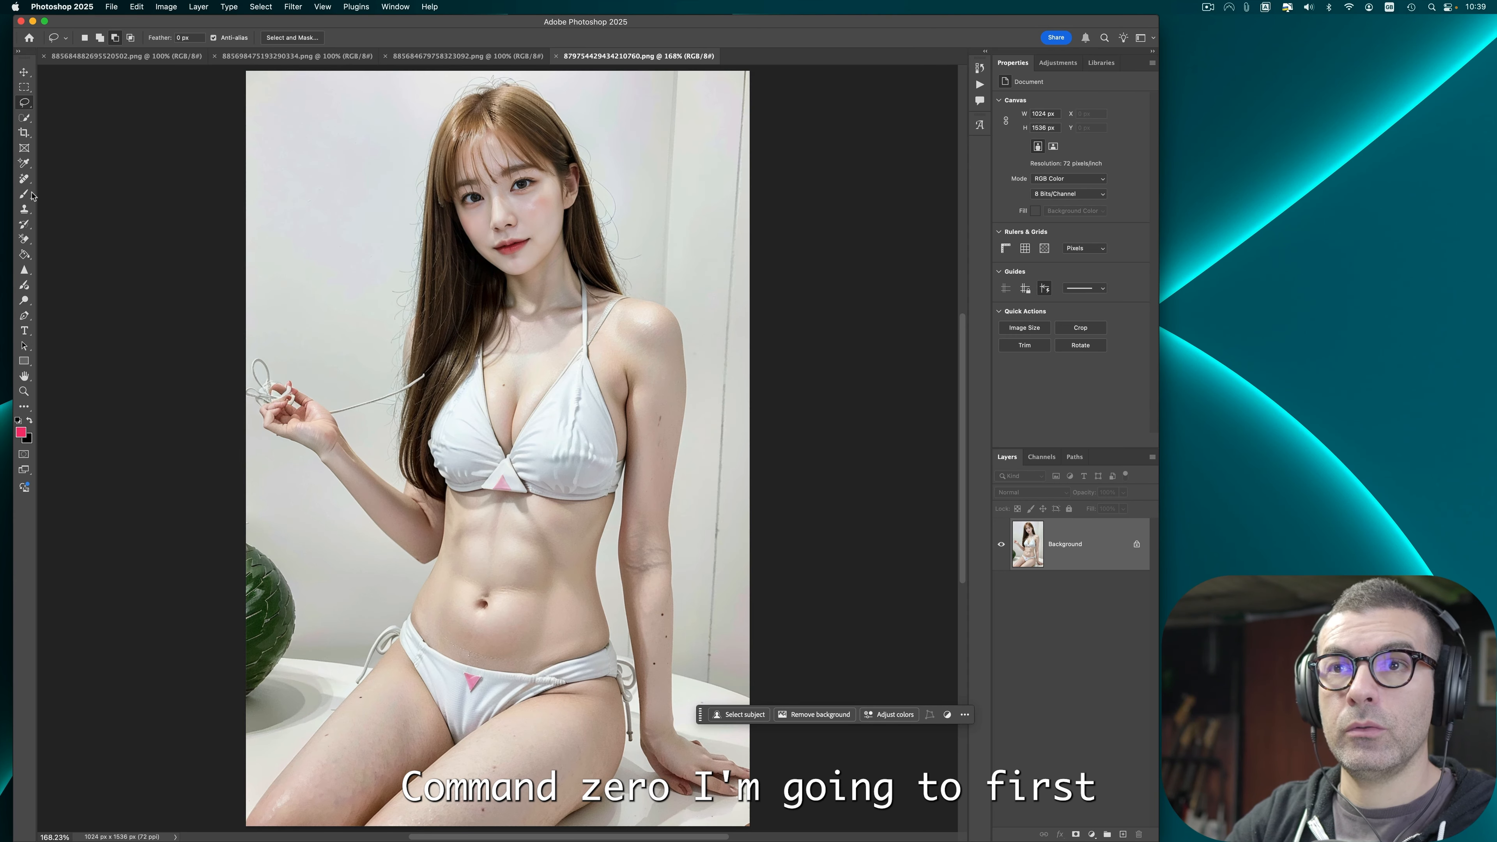
left_click(26, 180)
left_click(80, 197)
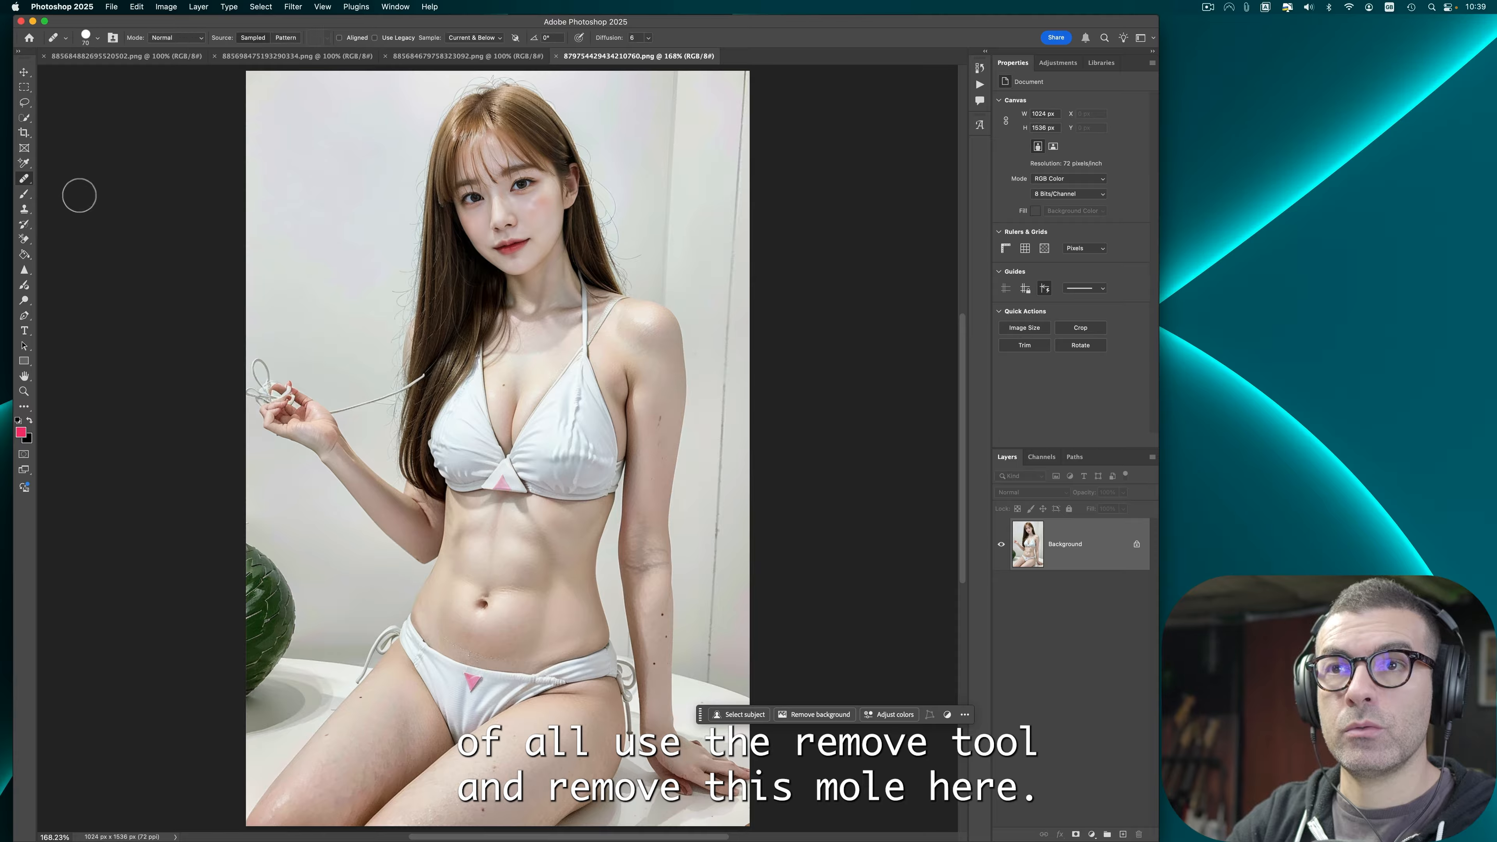
left_click(494, 770)
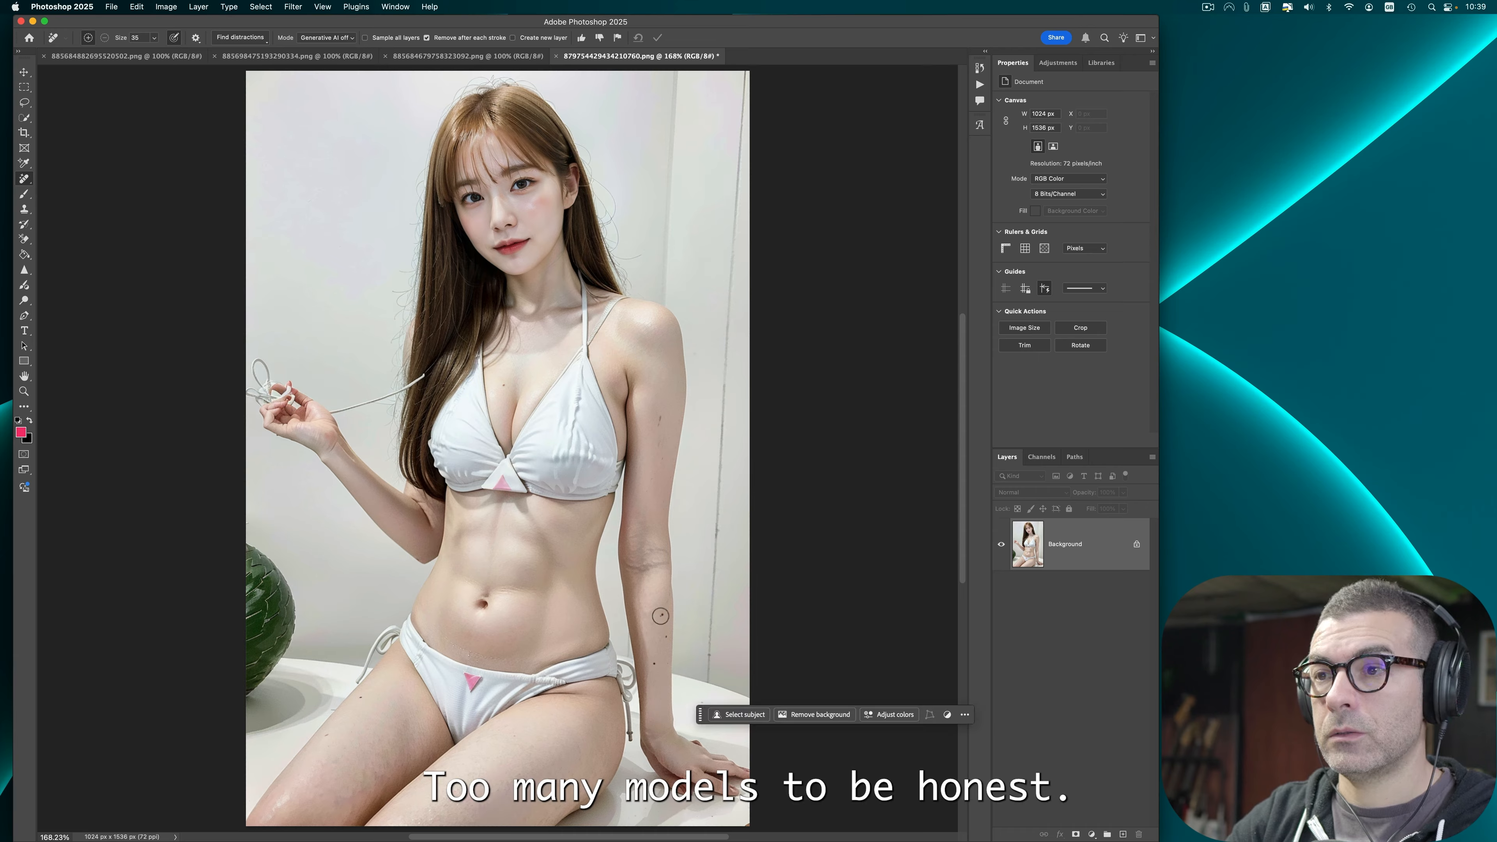
left_click(659, 666)
left_click(664, 642)
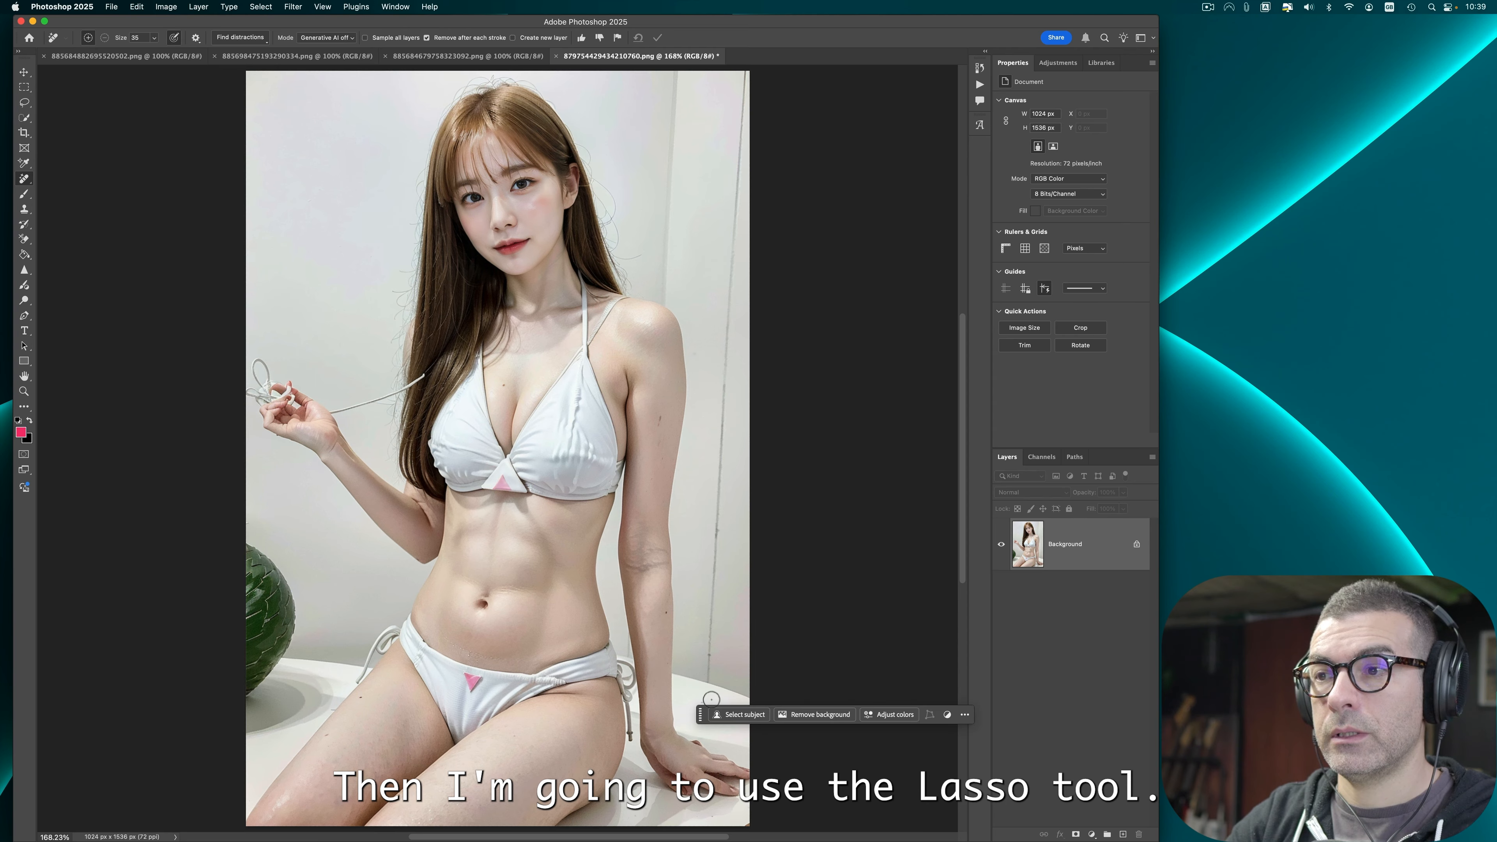
left_click_drag(703, 716, 702, 559)
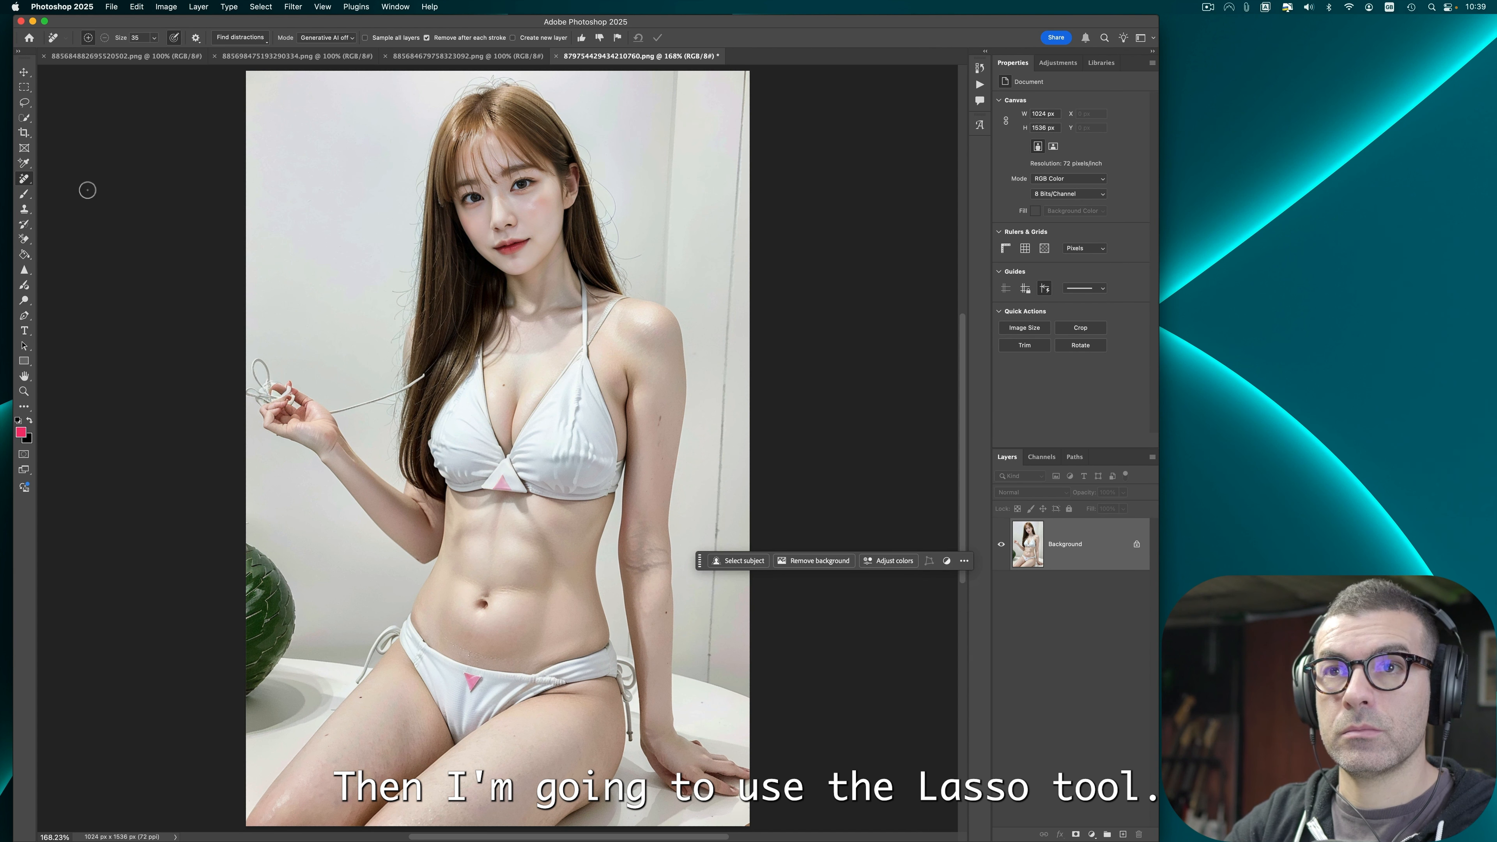
Step: Lasso-select the hand resting on the table and run Generative Fill with a blank prompt
left_click(24, 102)
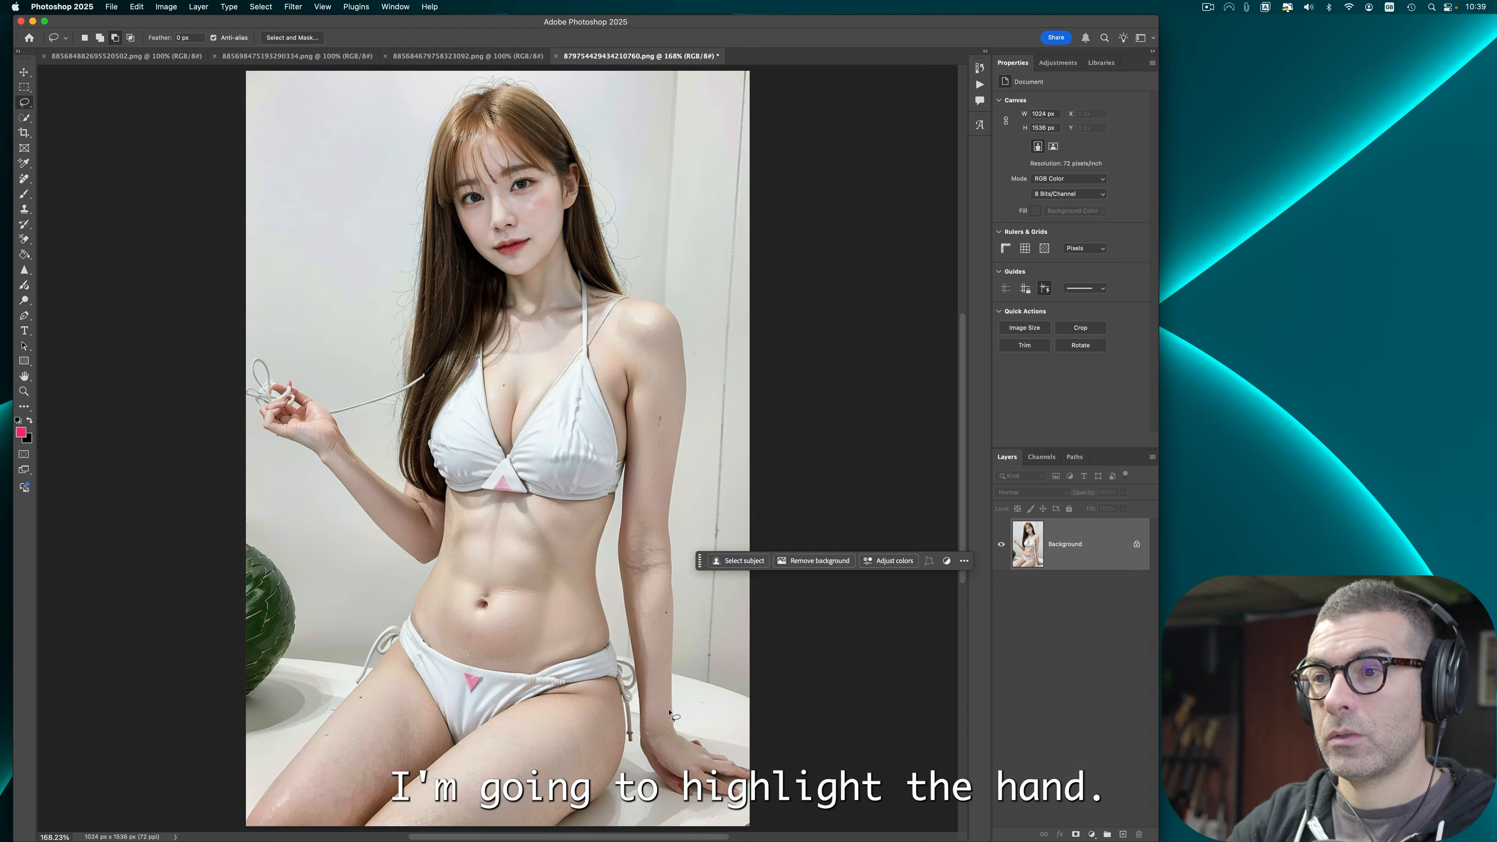
mouse_move(670, 713)
left_mouse_down()
mouse_move(676, 727)
mouse_move(648, 721)
mouse_move(670, 714)
left_mouse_up()
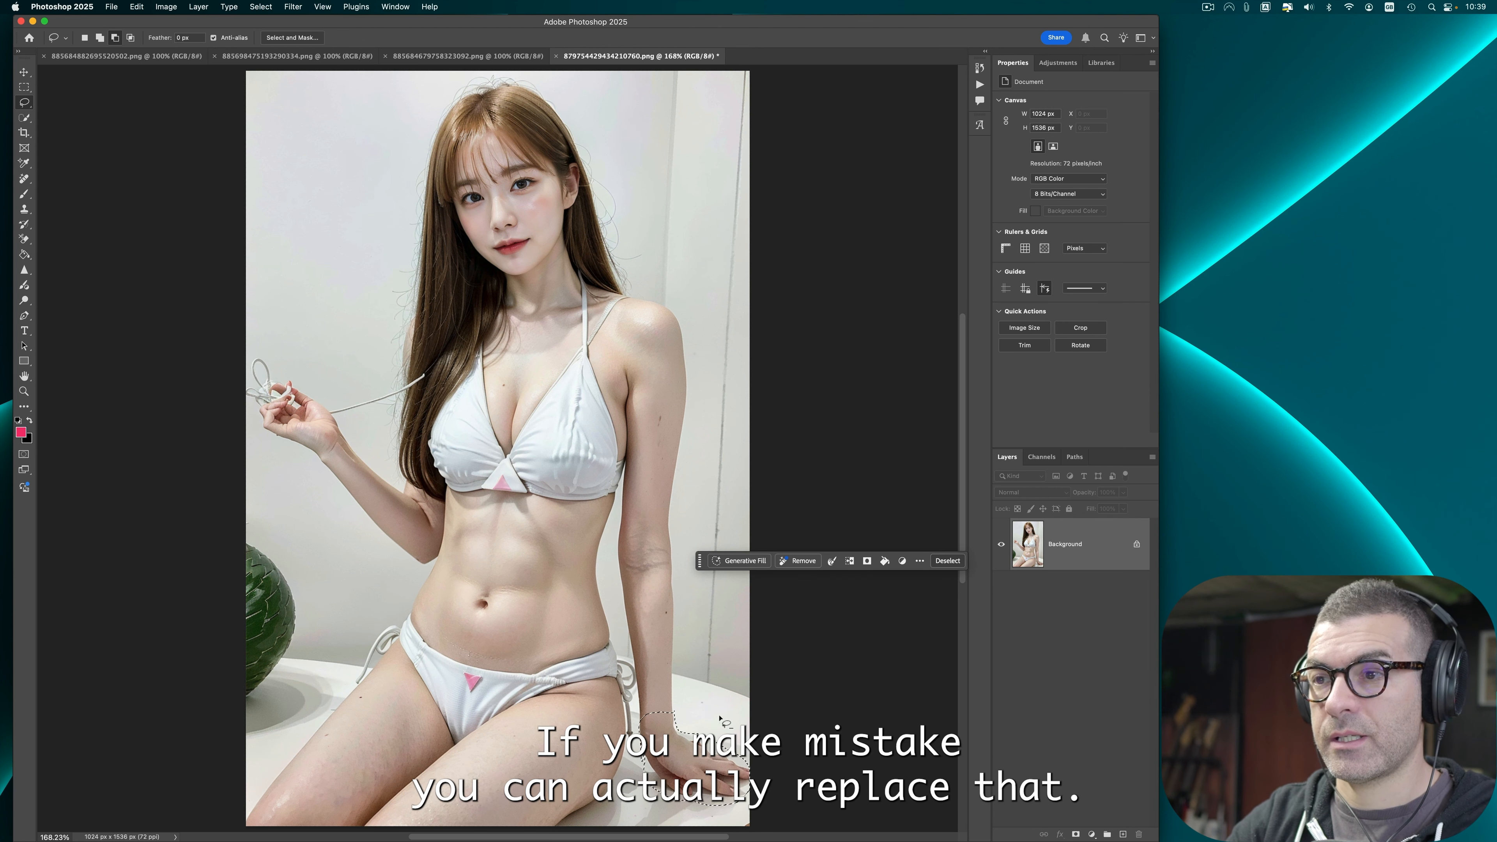
left_click(735, 561)
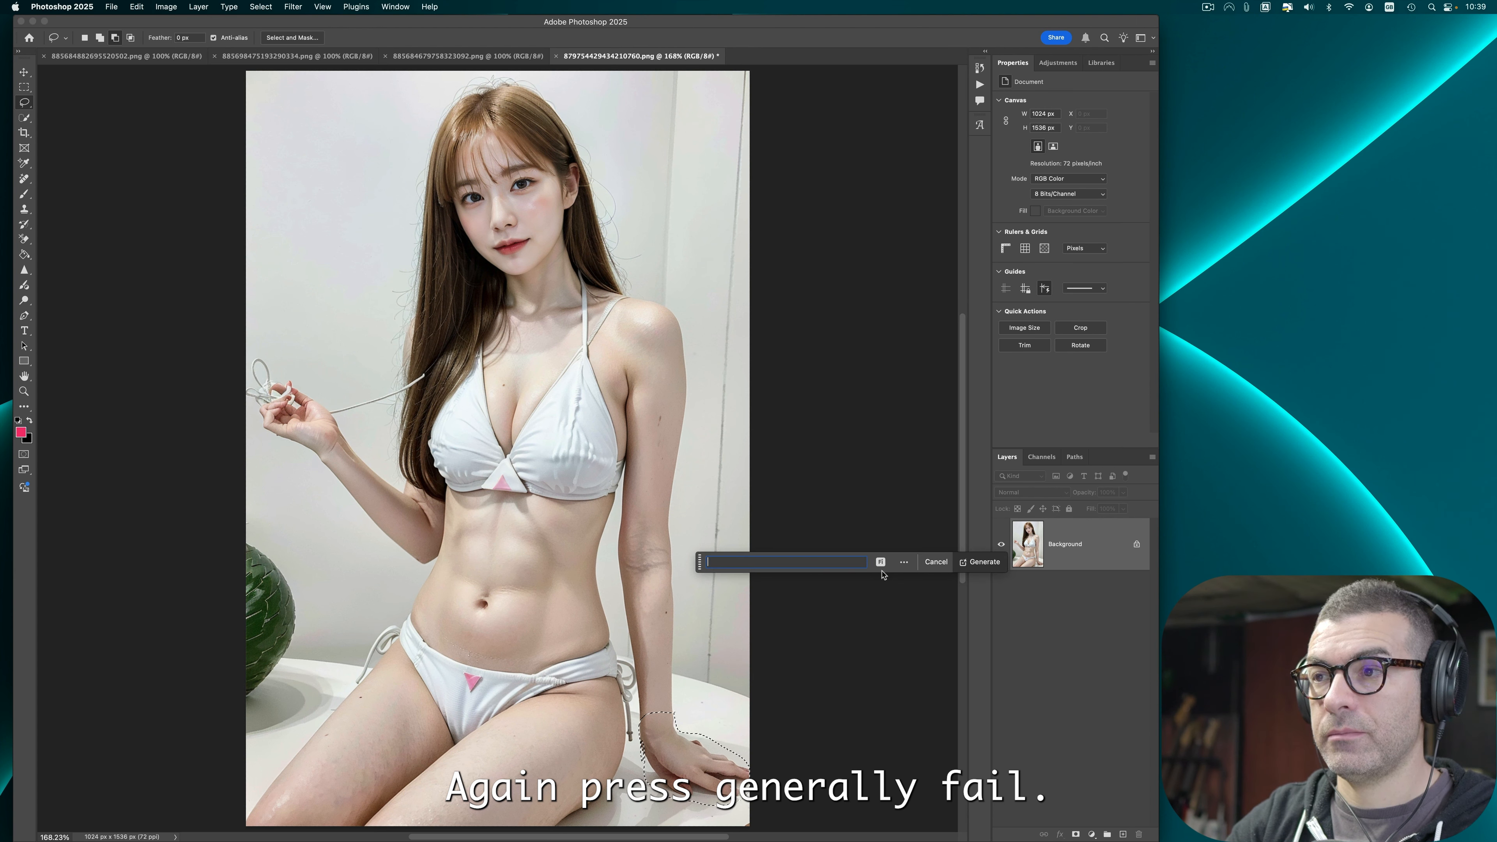
left_click(985, 562)
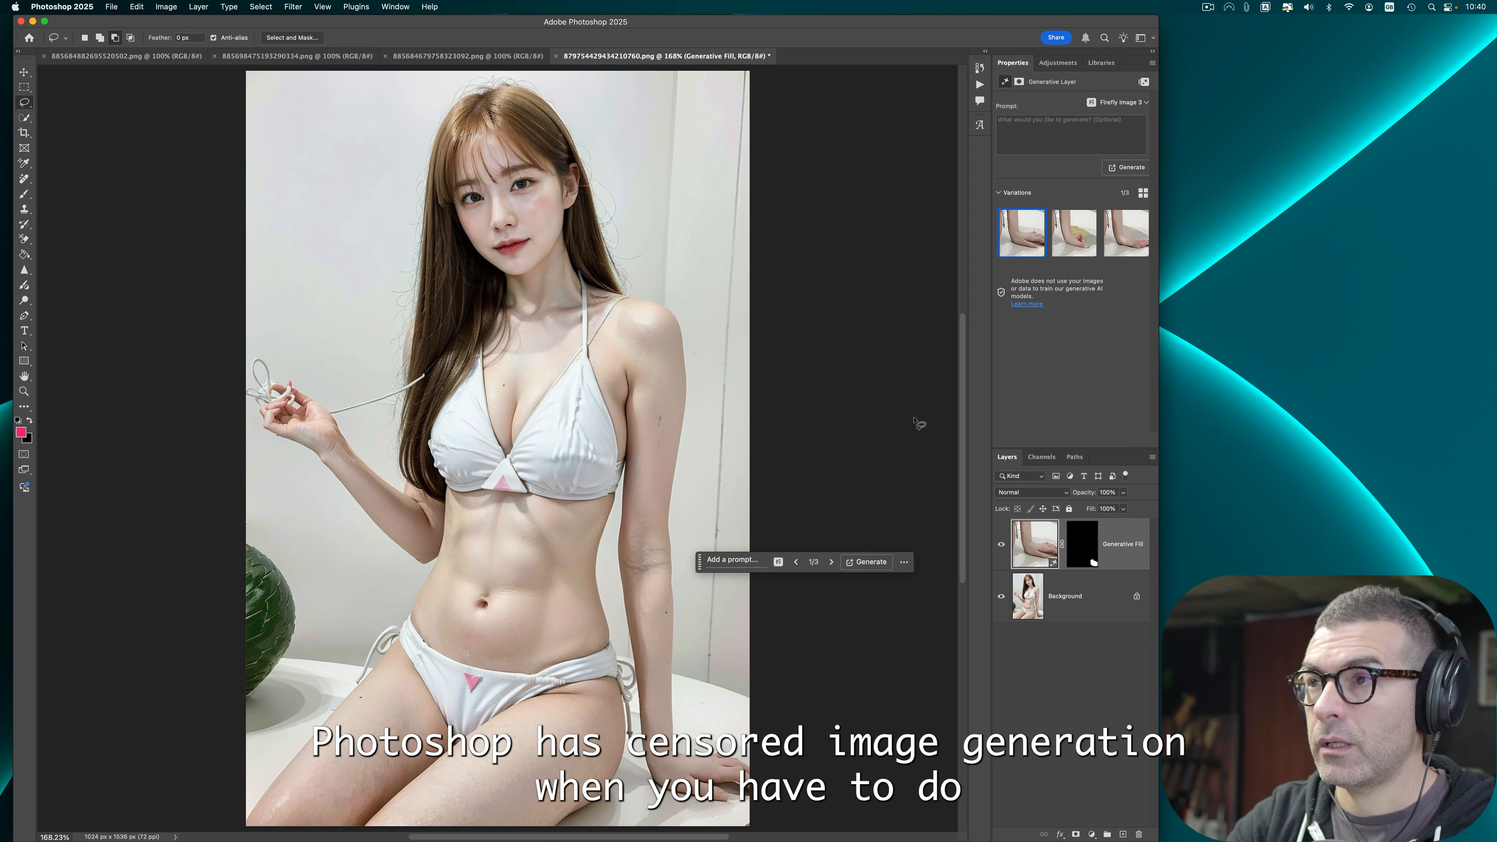
Step: Delete two of the three generated hand variations, keeping the first one
mouse_move(1071, 236)
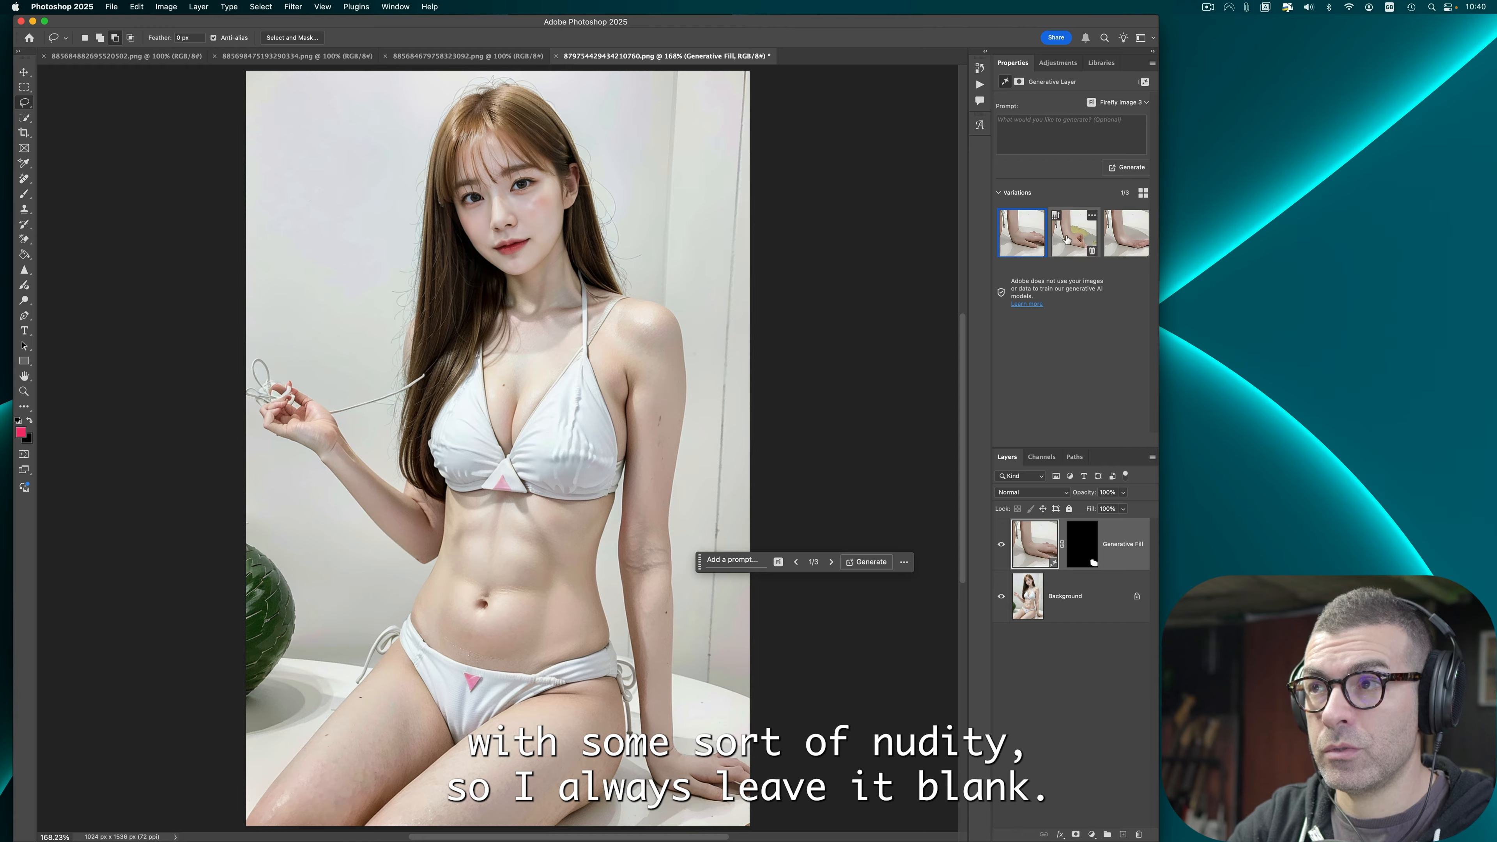
left_click(1092, 250)
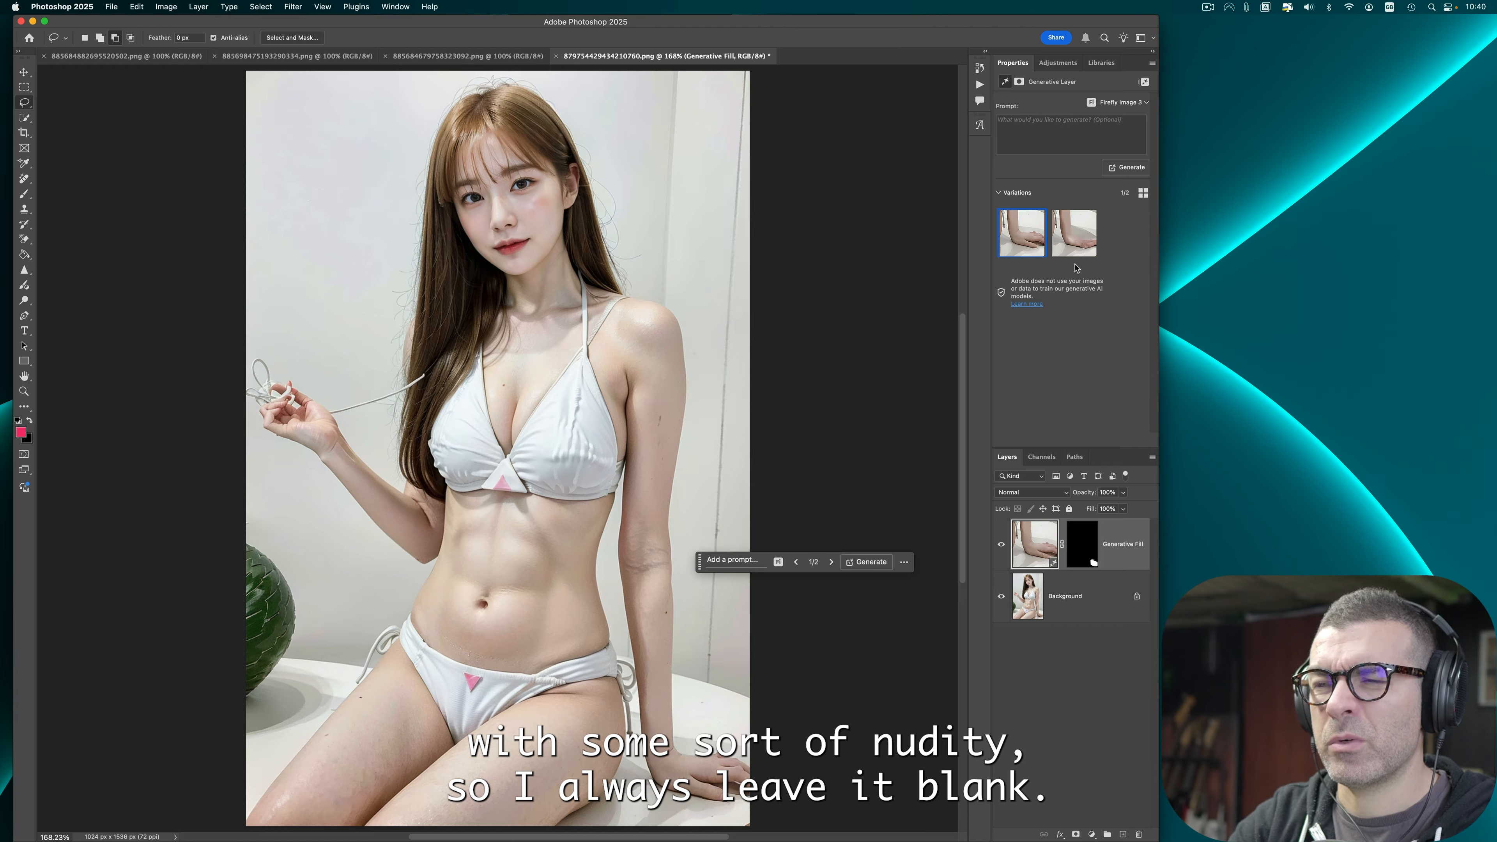
left_click(1073, 237)
left_click(1092, 250)
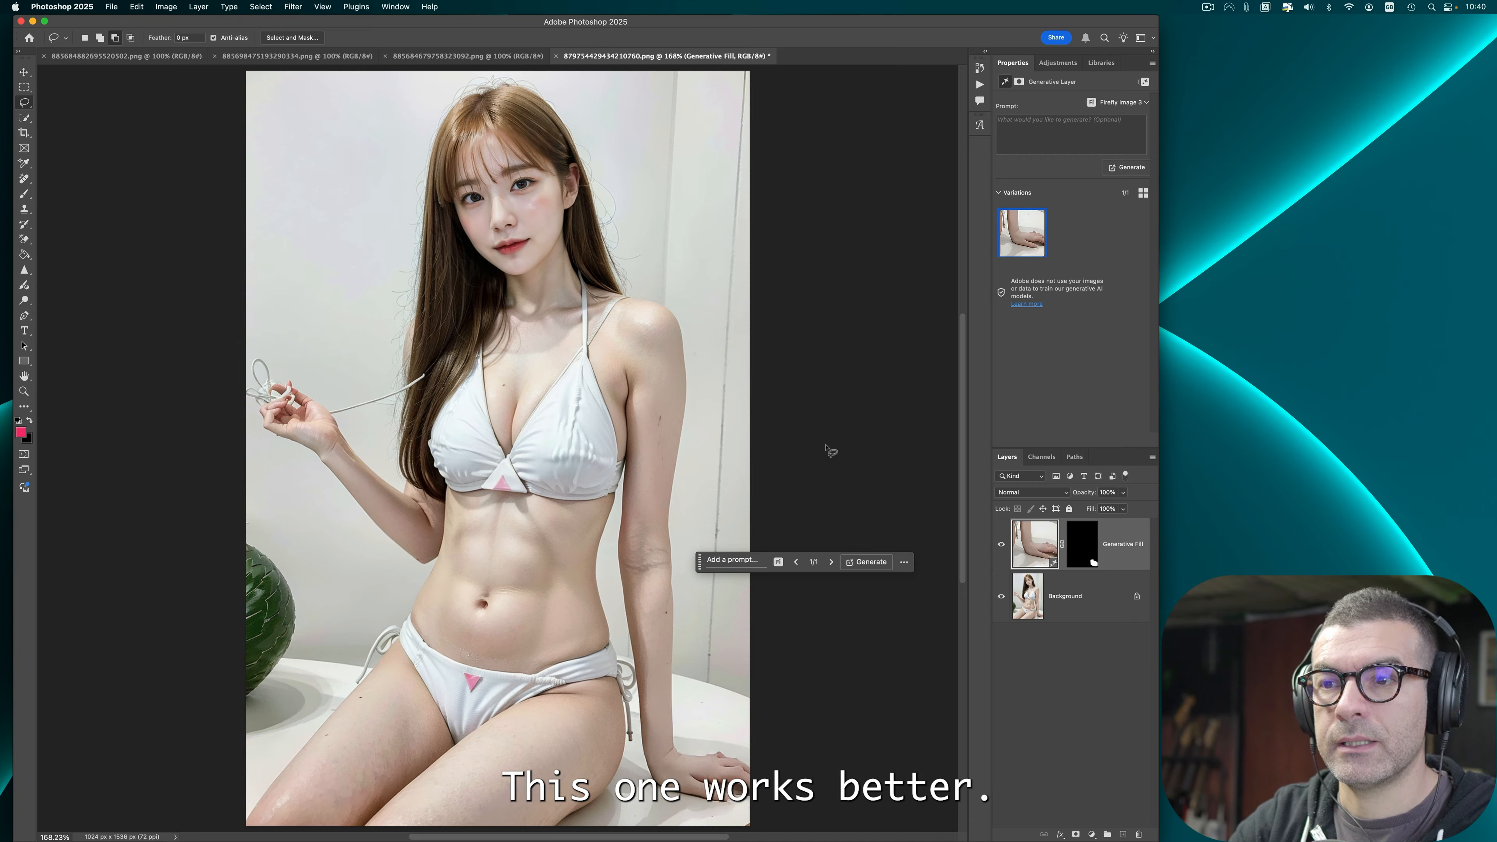
Step: Try to heal a spot on the arm with the Spot Healing Brush tool
left_click(24, 178)
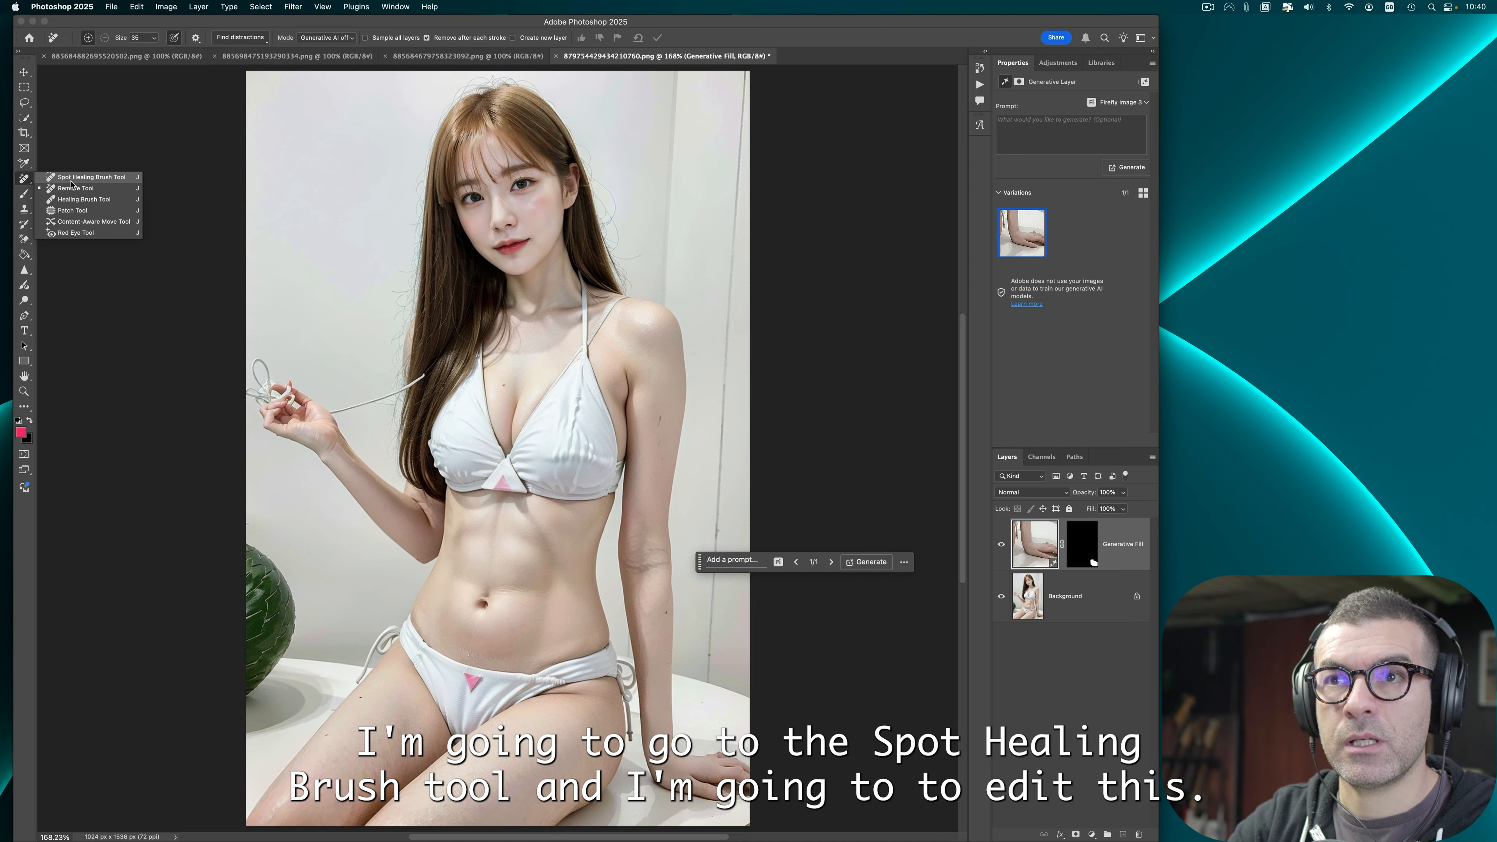
left_click(89, 177)
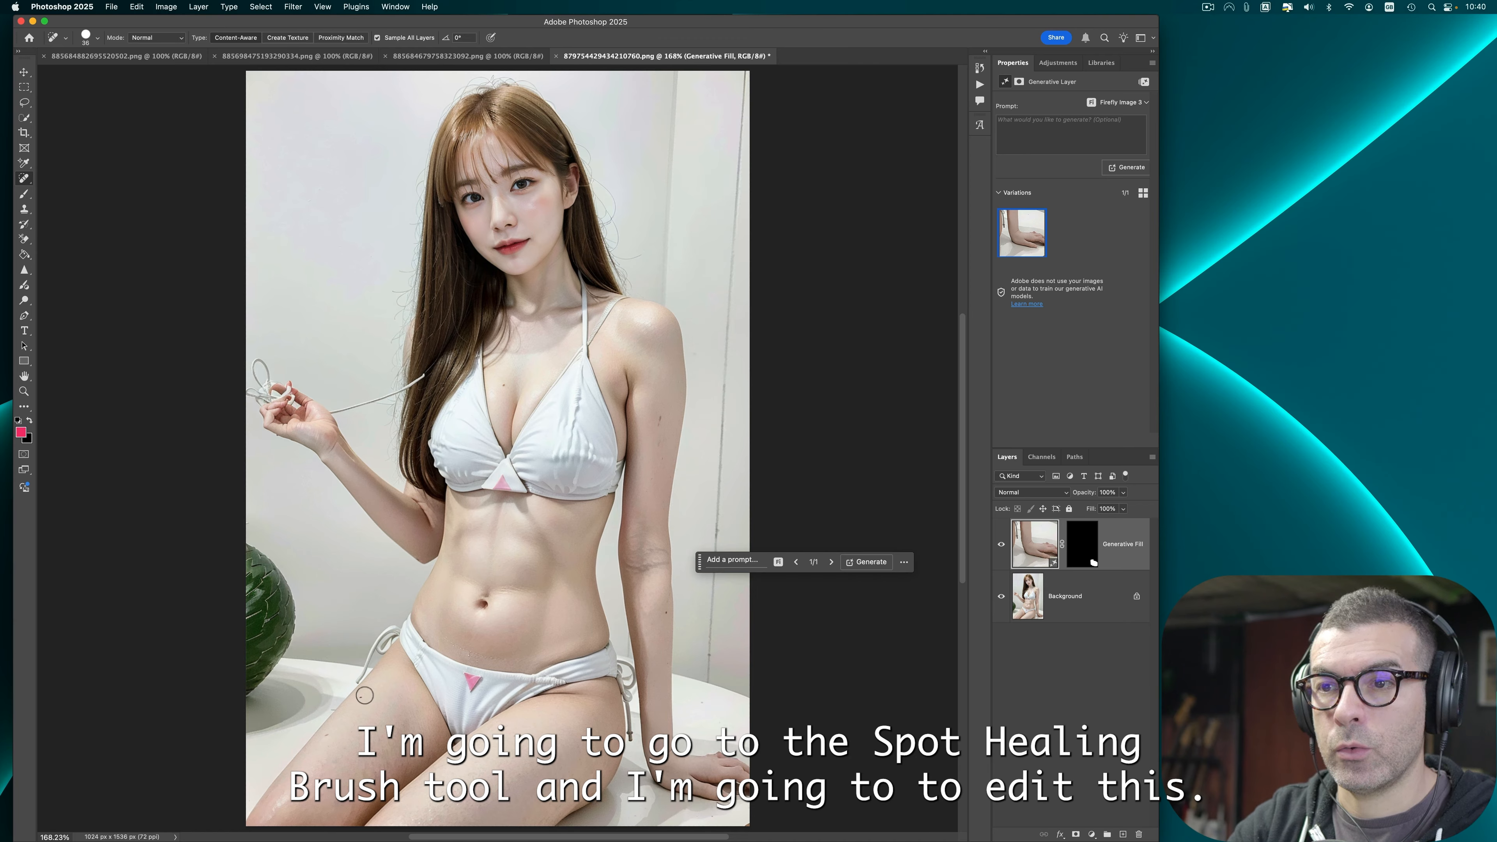
left_click(623, 501)
key("Return")
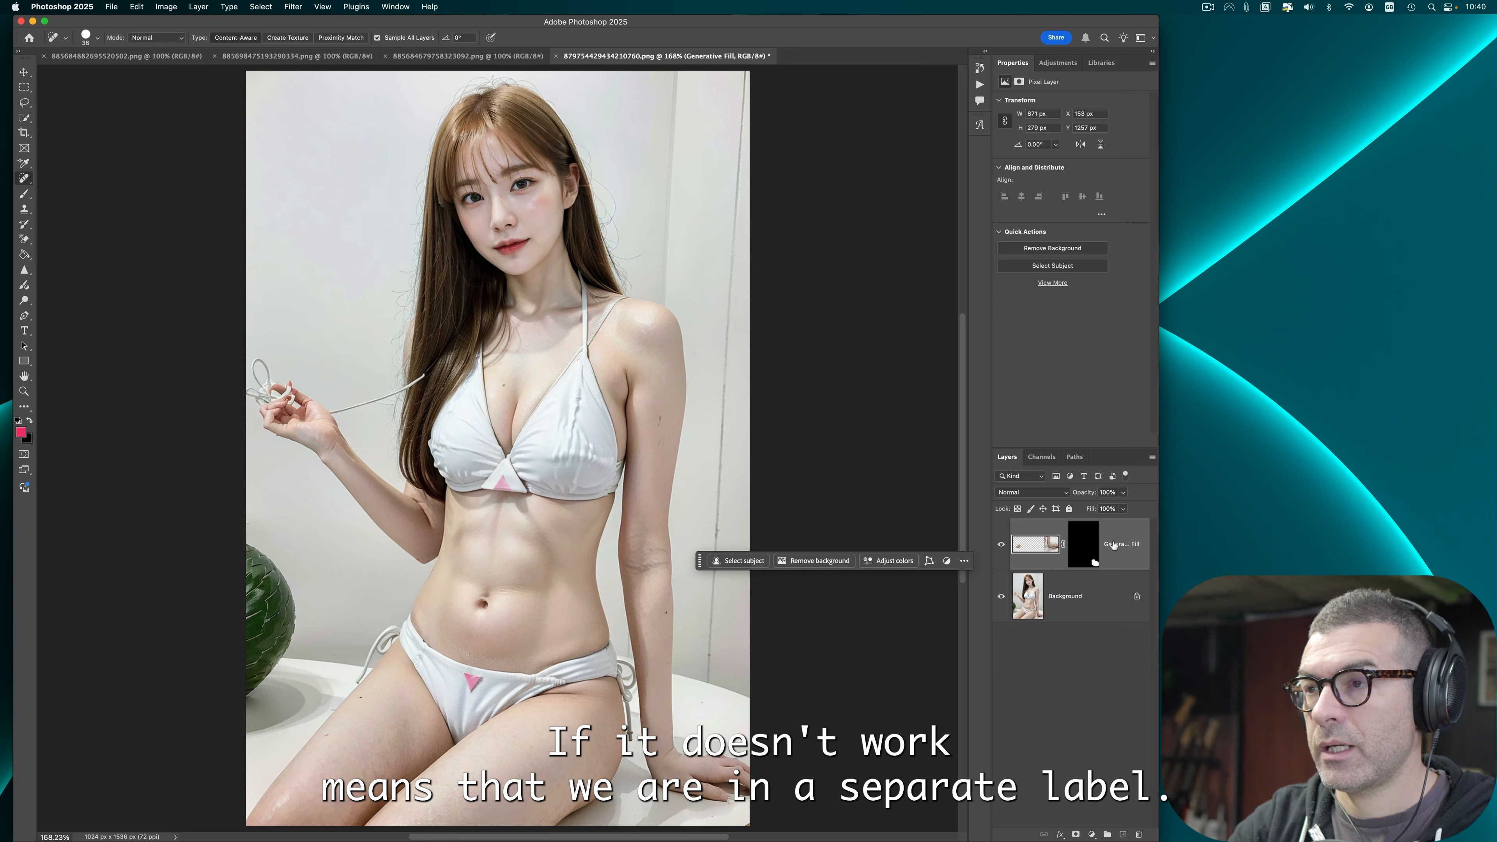
Step: Select the Background layer and unlock it
left_click(1108, 609)
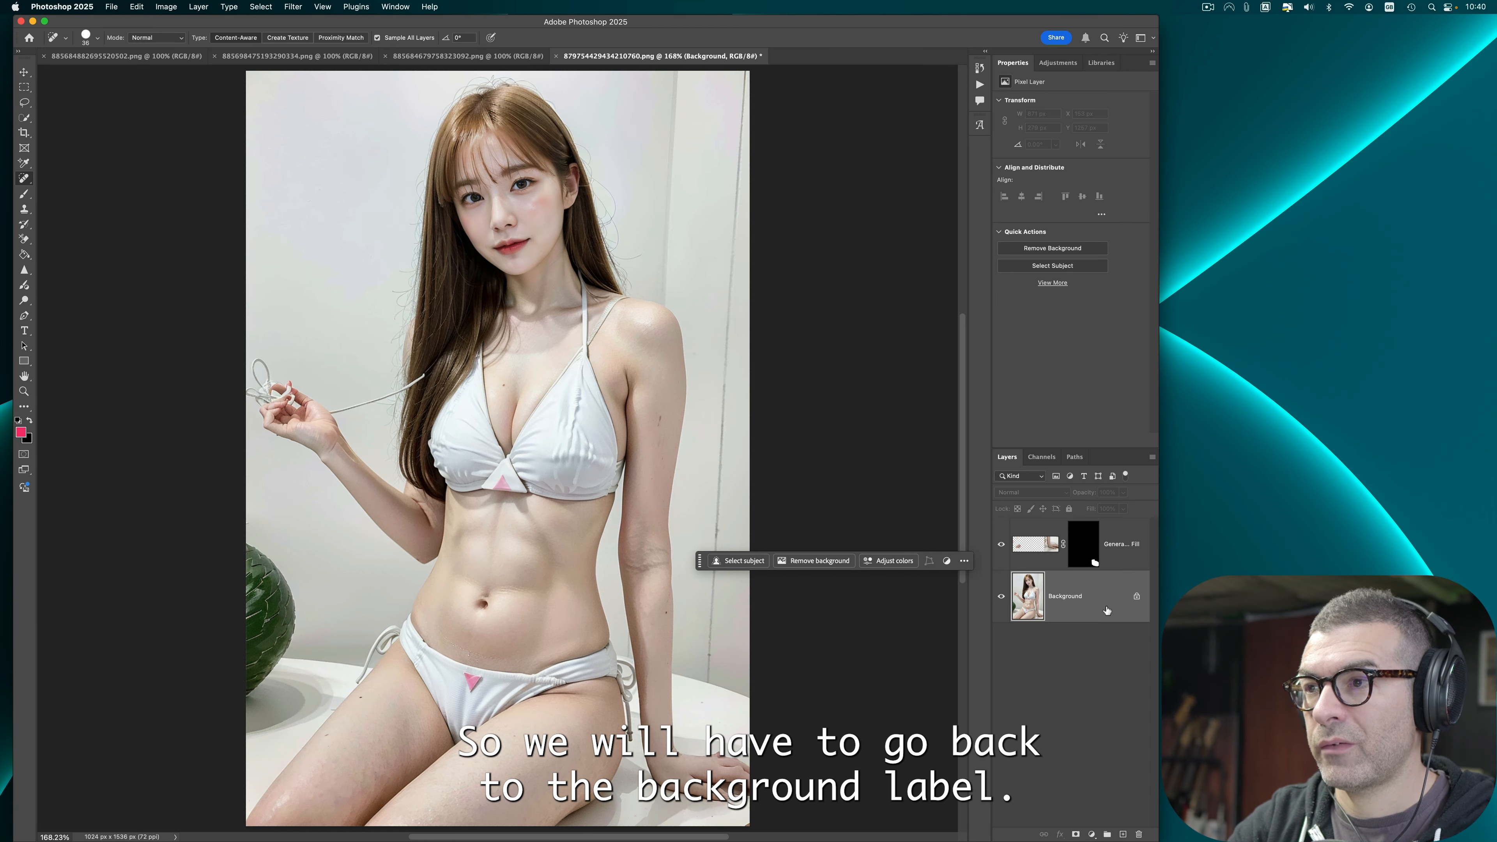
left_click(1136, 597)
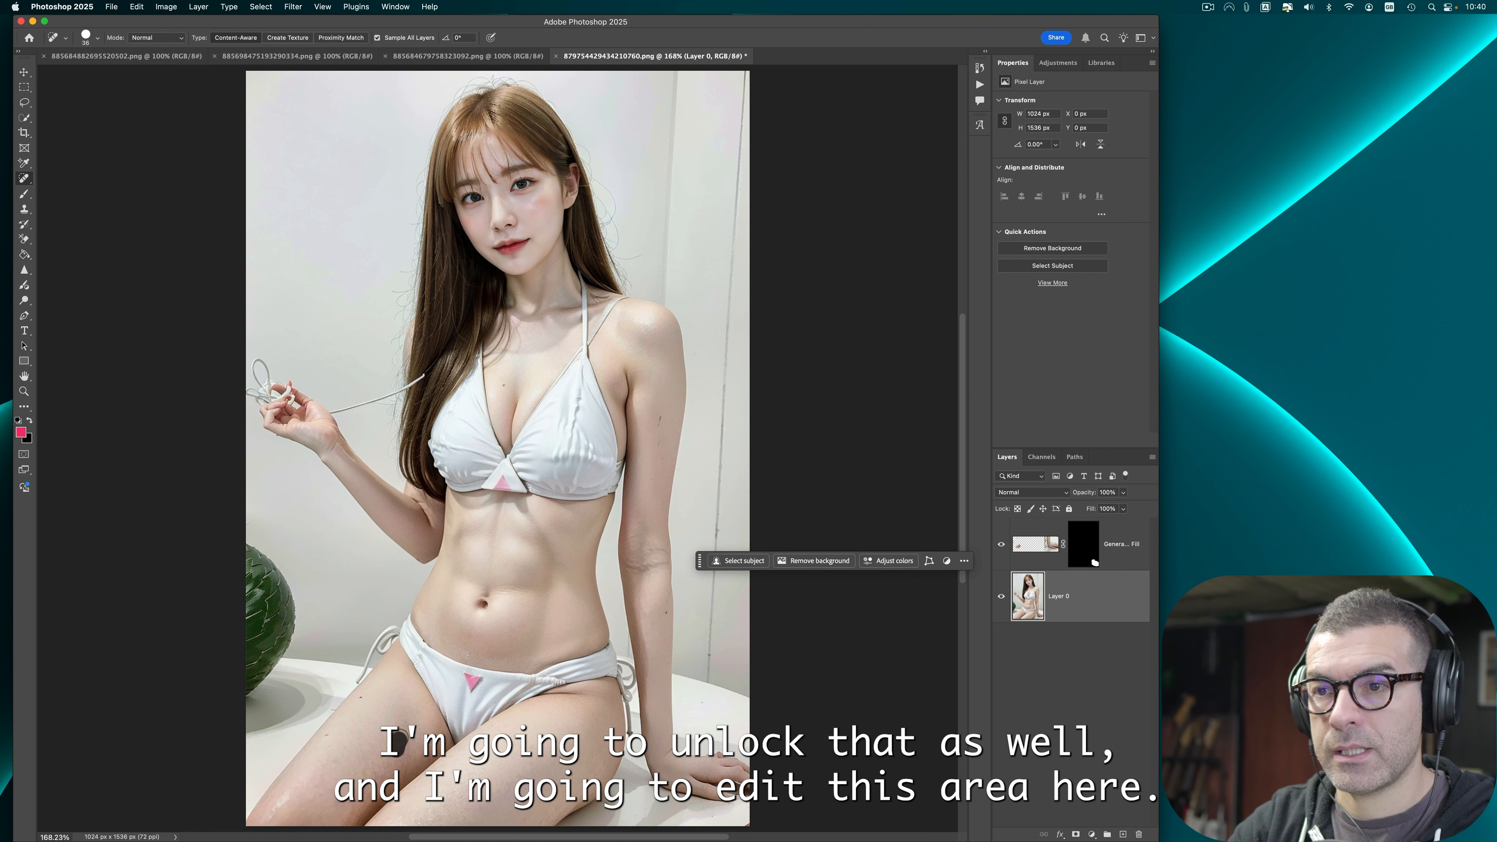
Step: Heal the blemishes on both thighs with the Spot Healing Brush
key("super+equal")
key("super+equal")
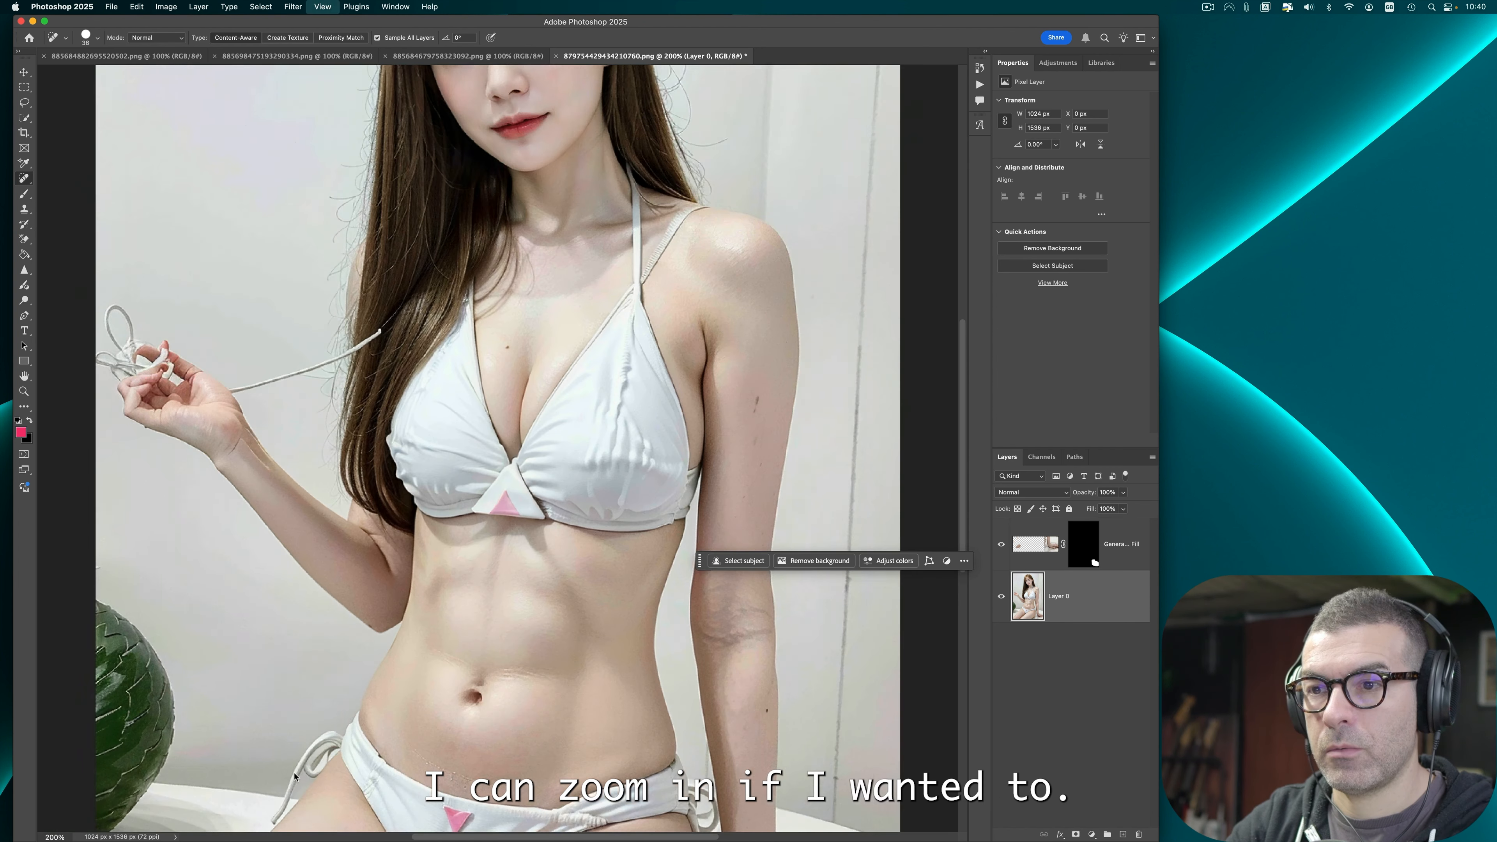
scroll(284, 736, "down", 1)
left_click(283, 427)
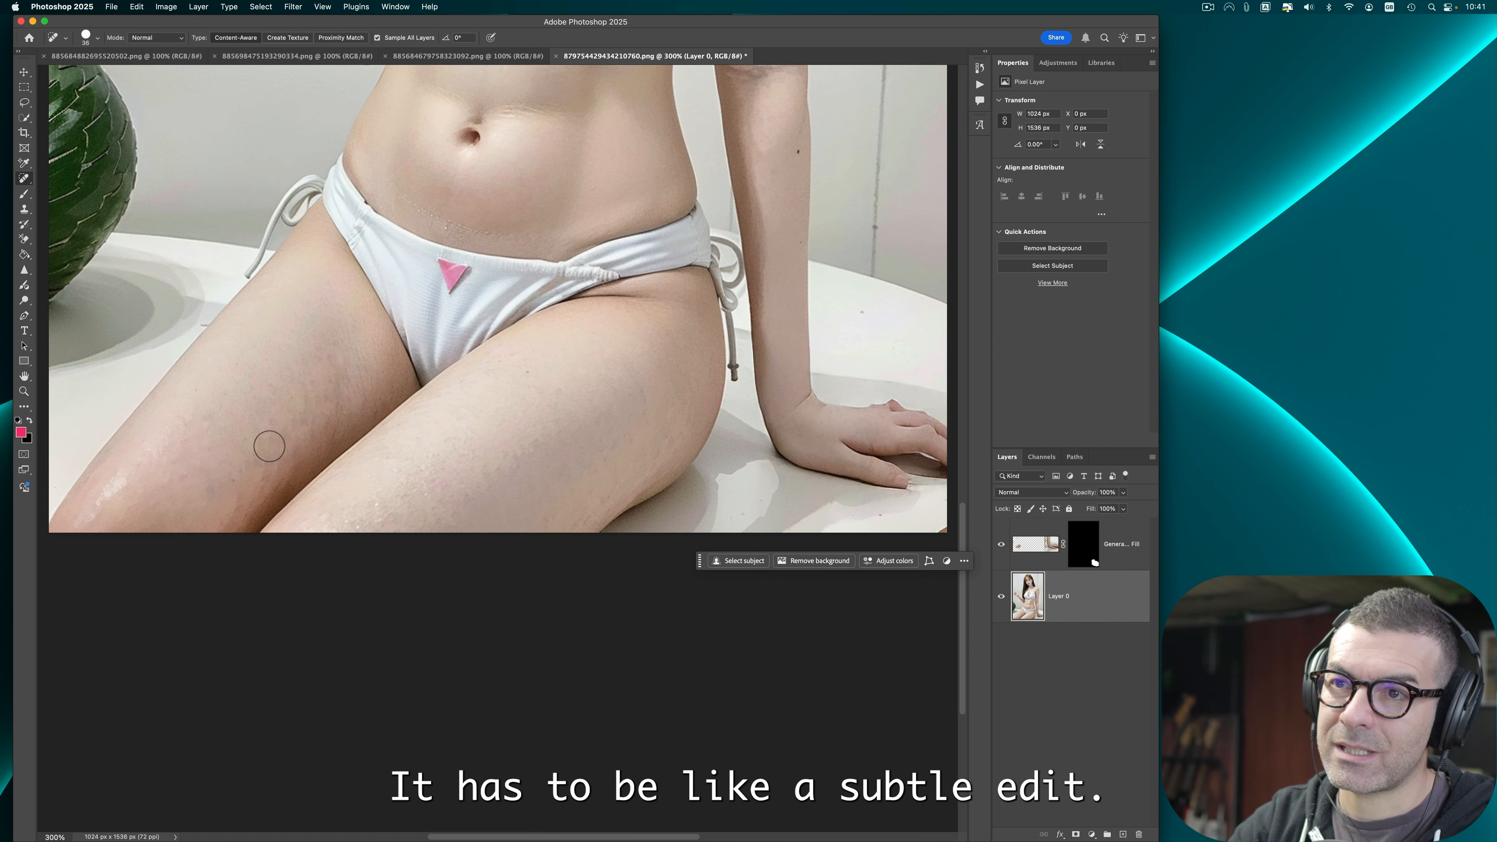
left_click(120, 478)
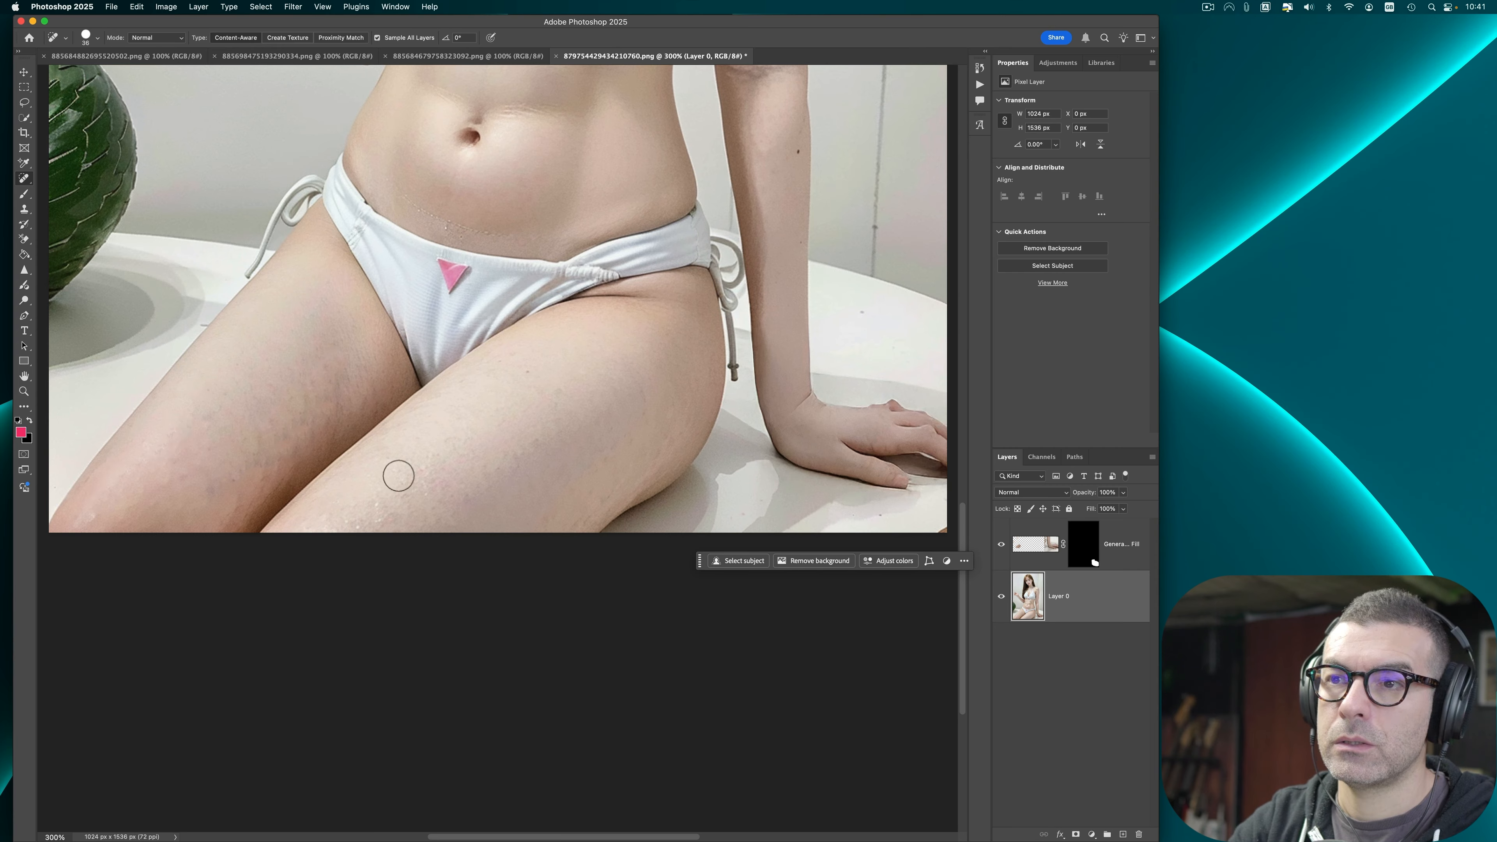
left_click(382, 500)
left_click(426, 484)
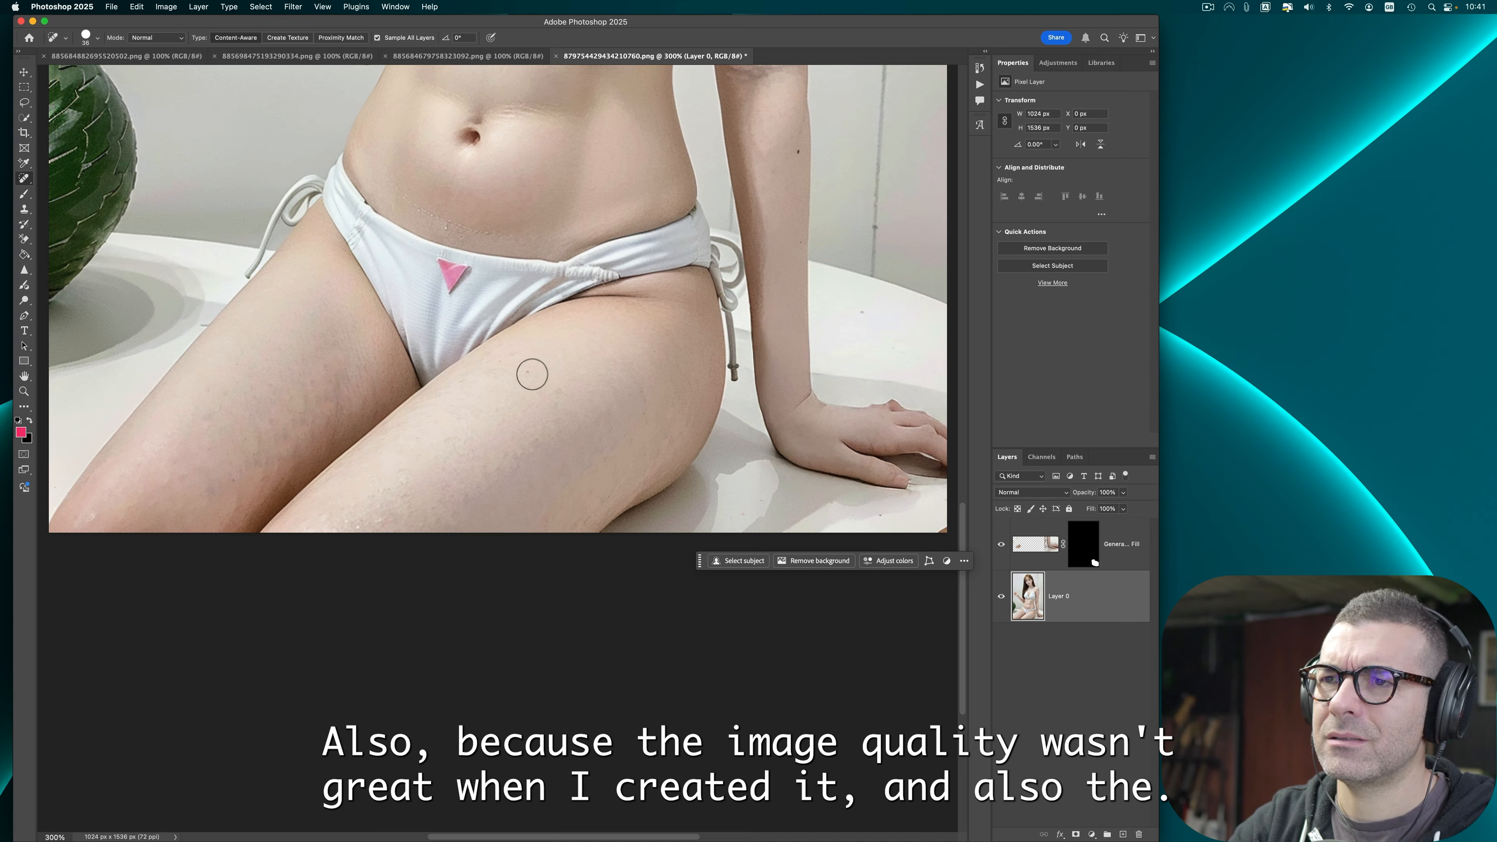
left_click(510, 366)
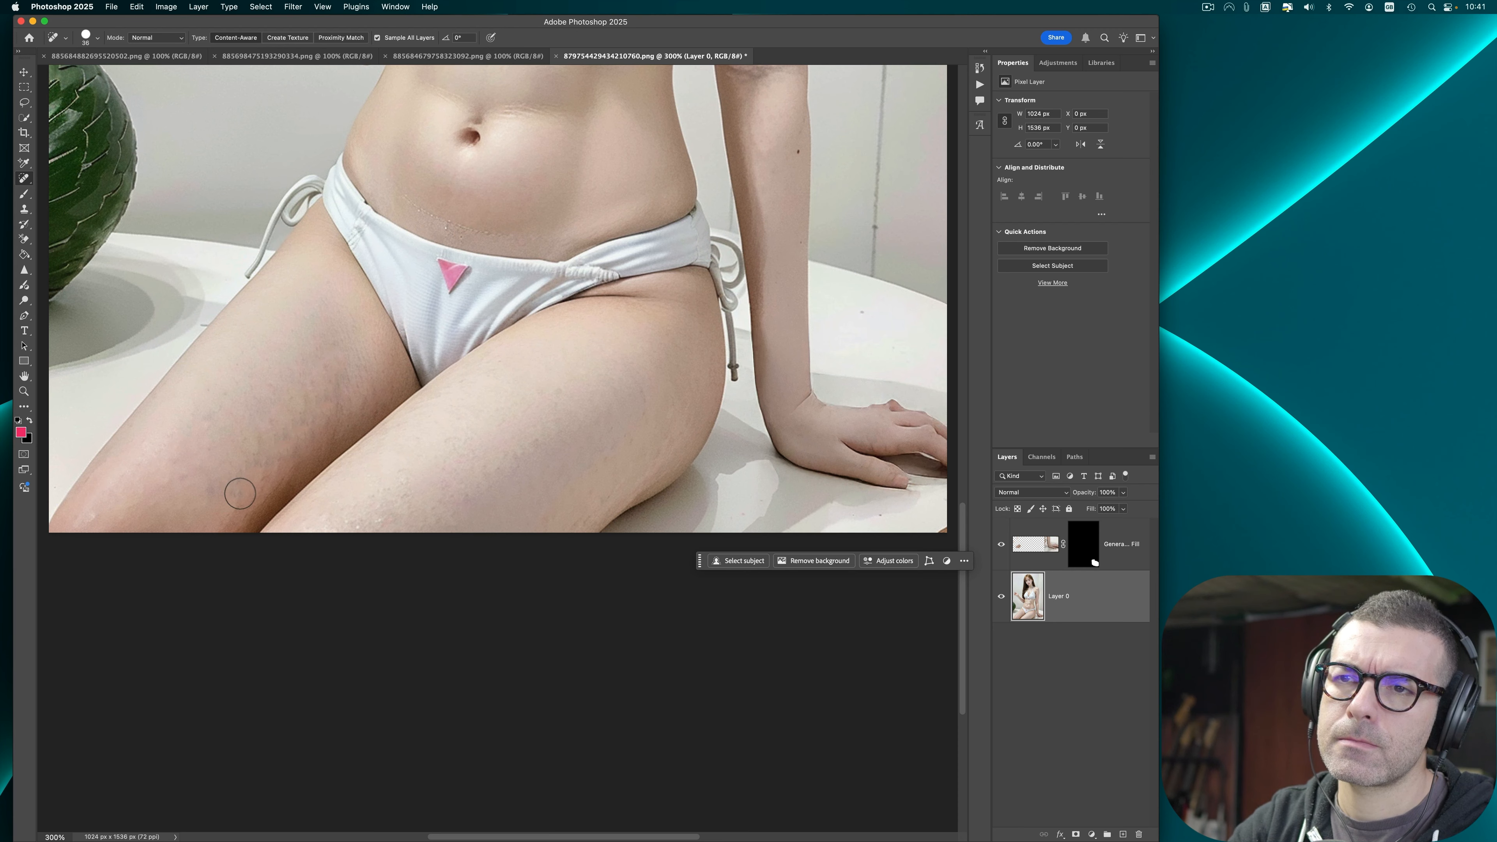
left_click(242, 500)
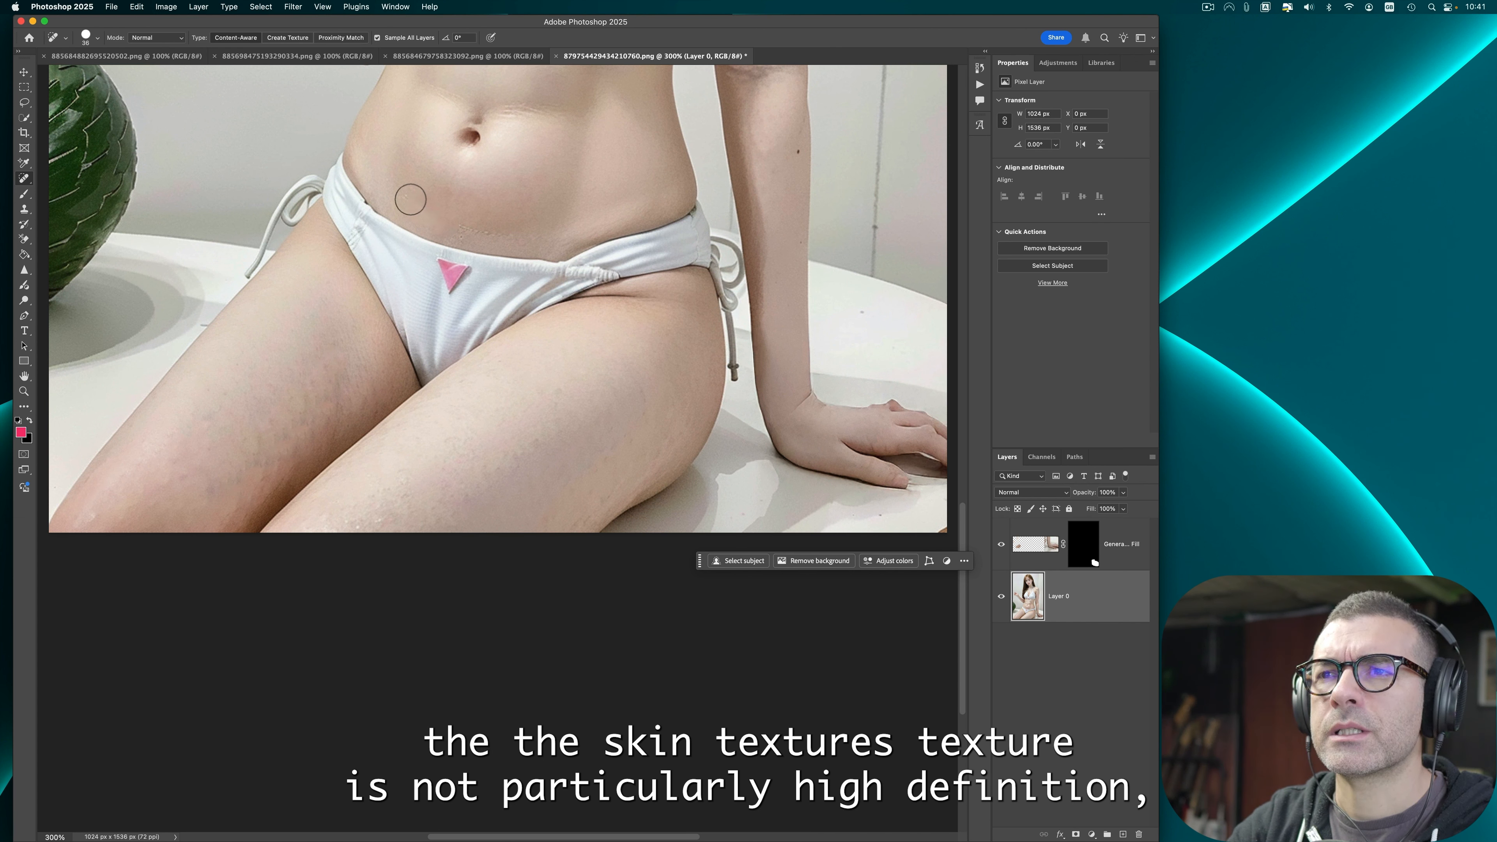
Step: Heal the spots on the belly and along the bikini edge at the hip
left_click(409, 199)
left_click(467, 224)
left_click_drag(466, 223, 516, 232)
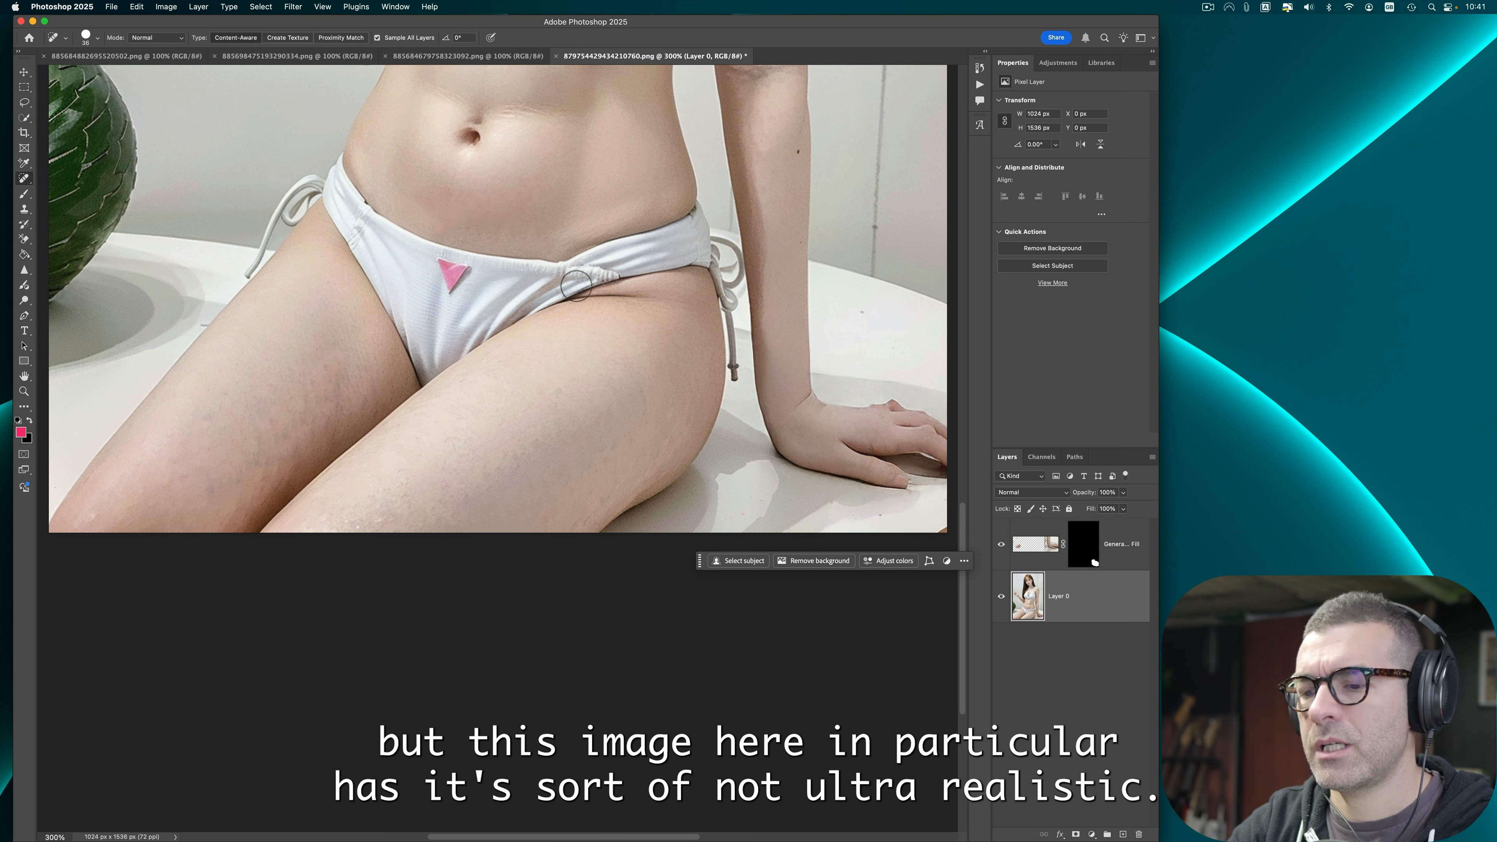
Step: Heal the remaining spots along the arm with the Spot Healing Brush
key("super+0")
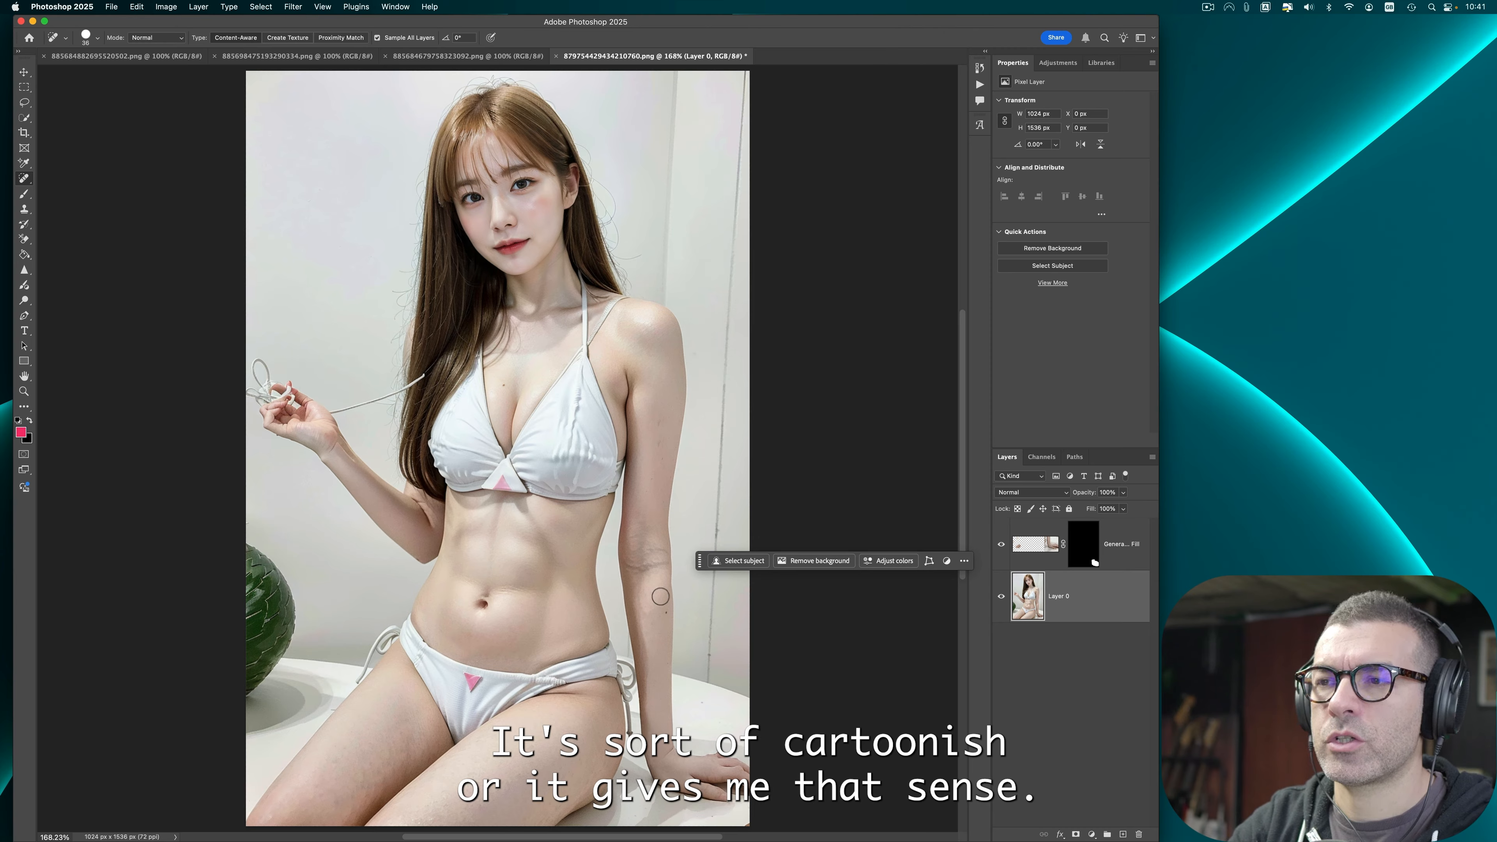
left_click(661, 615)
left_click_drag(633, 567, 660, 564)
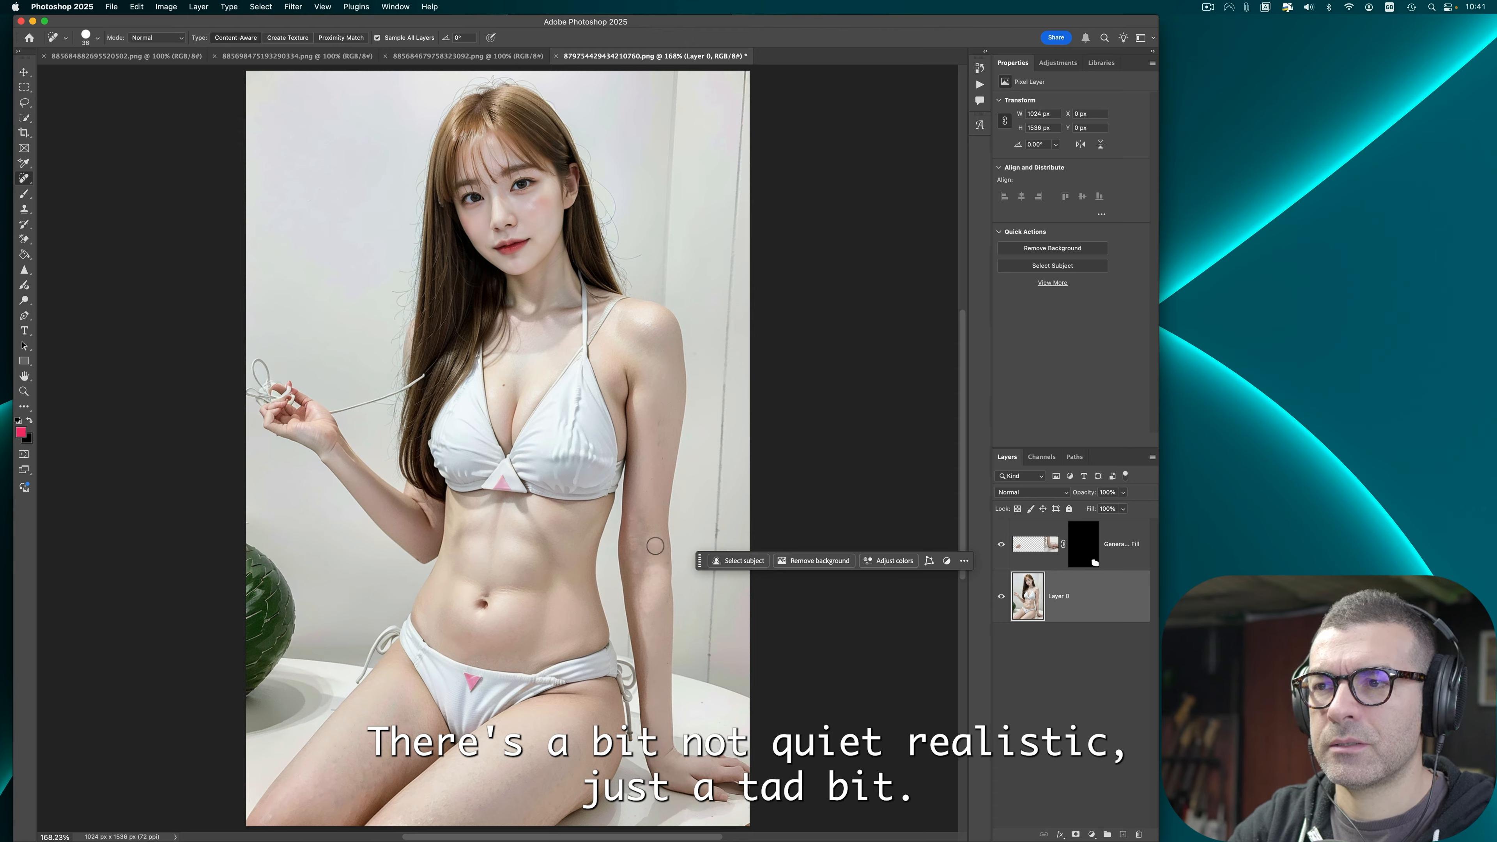
left_click(651, 533)
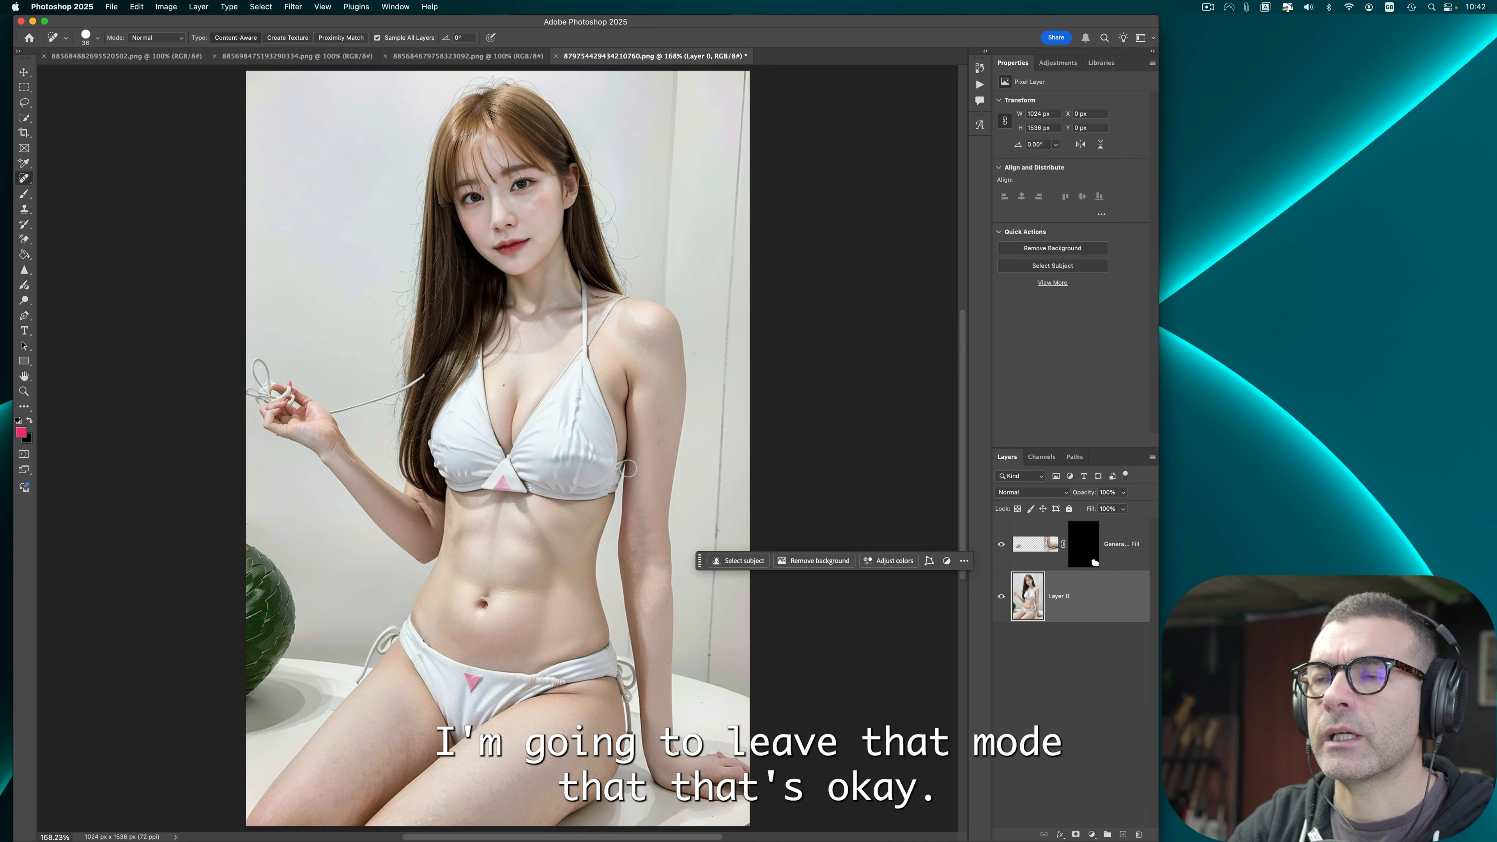
Step: Heal a last spot near the knee, then erase the string held in the raised hand with the Remove tool
left_click_drag(372, 766, 413, 742)
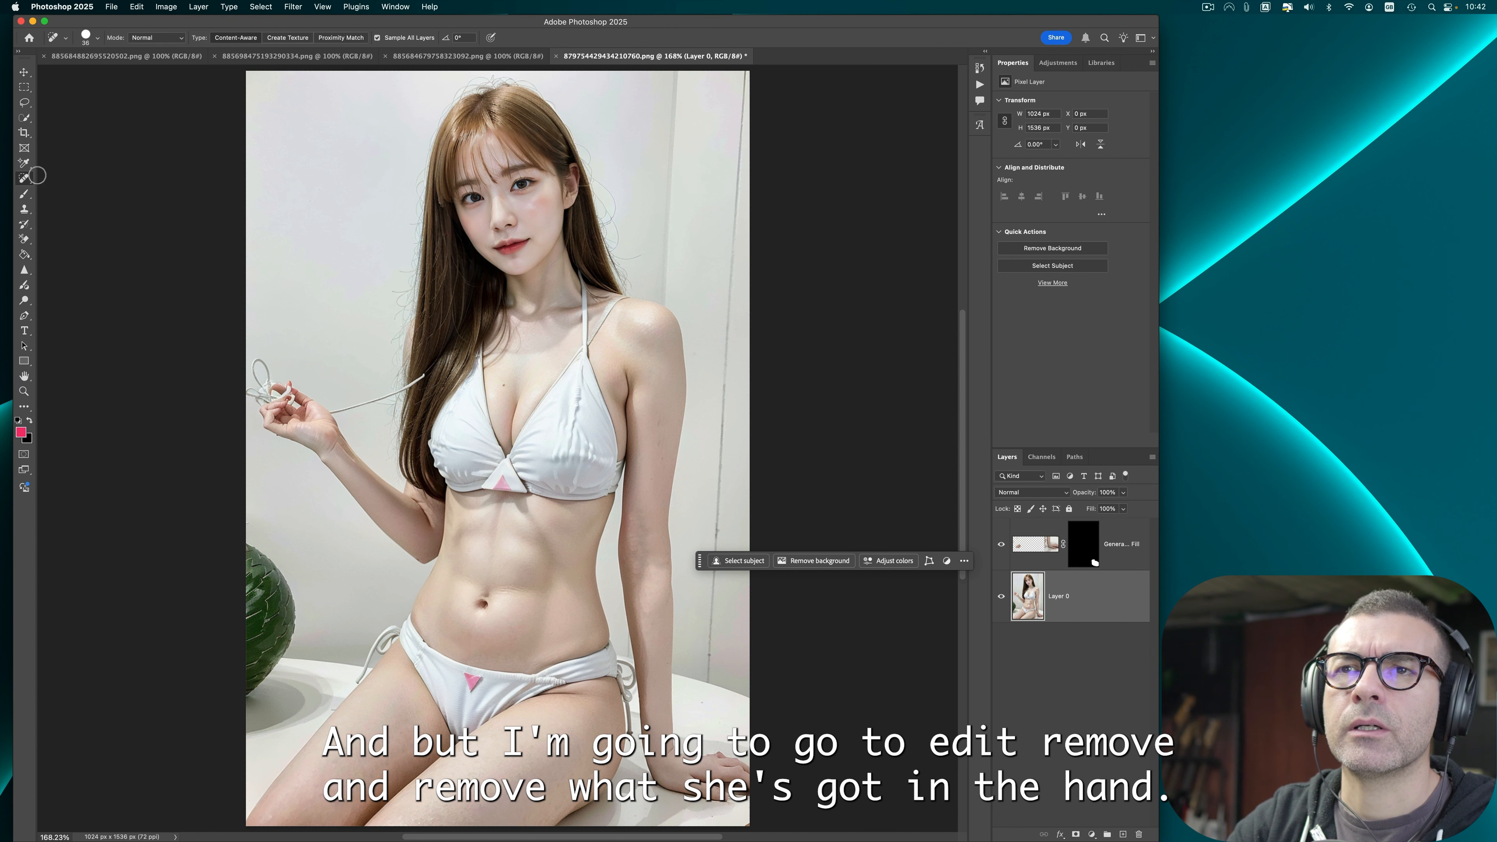
left_click(28, 179)
left_click(65, 189)
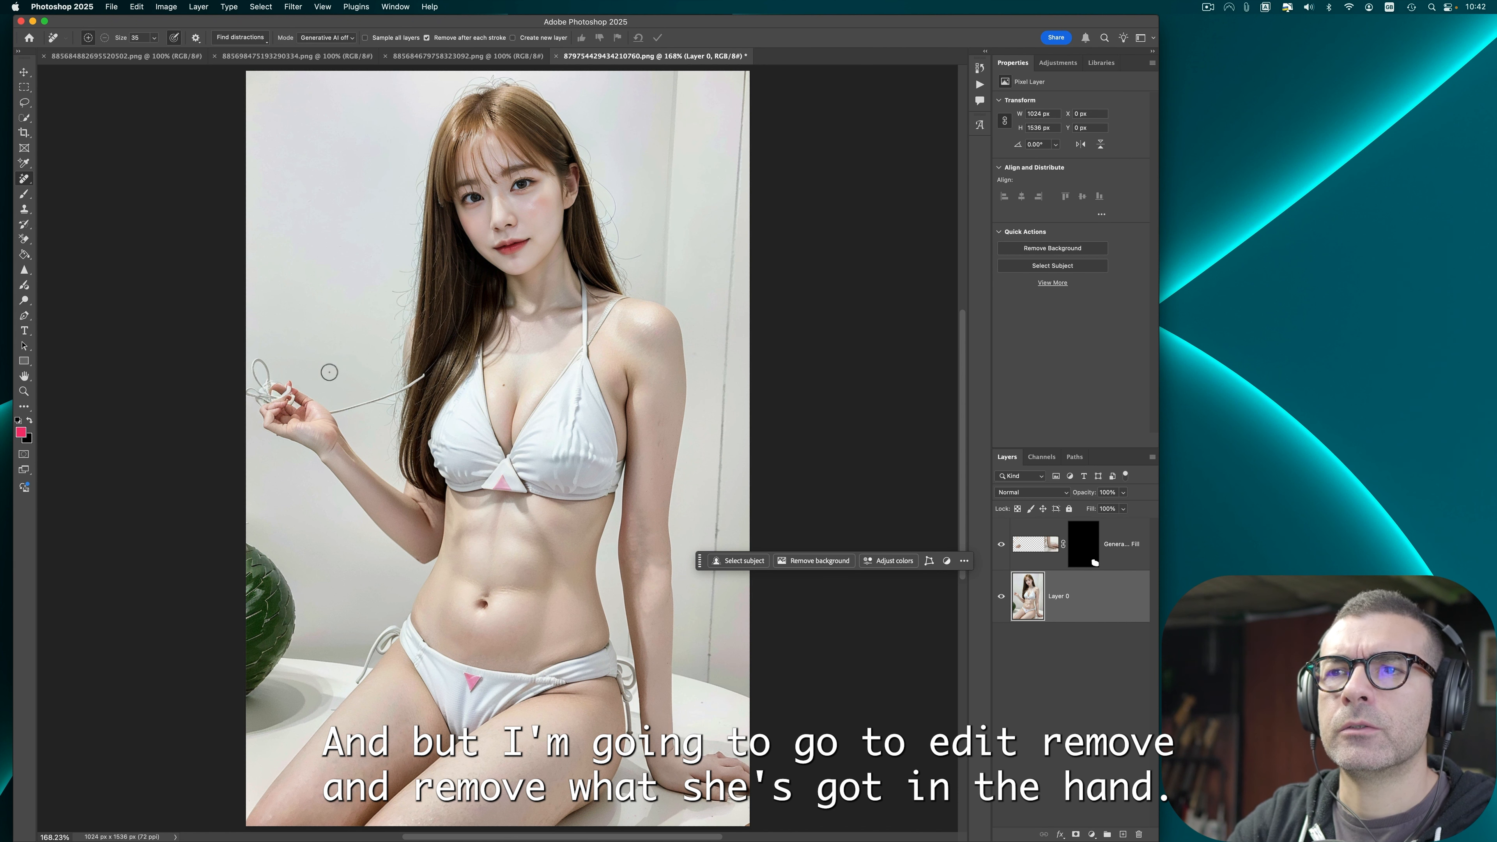
mouse_move(262, 366)
left_mouse_down()
mouse_move(260, 389)
mouse_move(286, 401)
left_mouse_up()
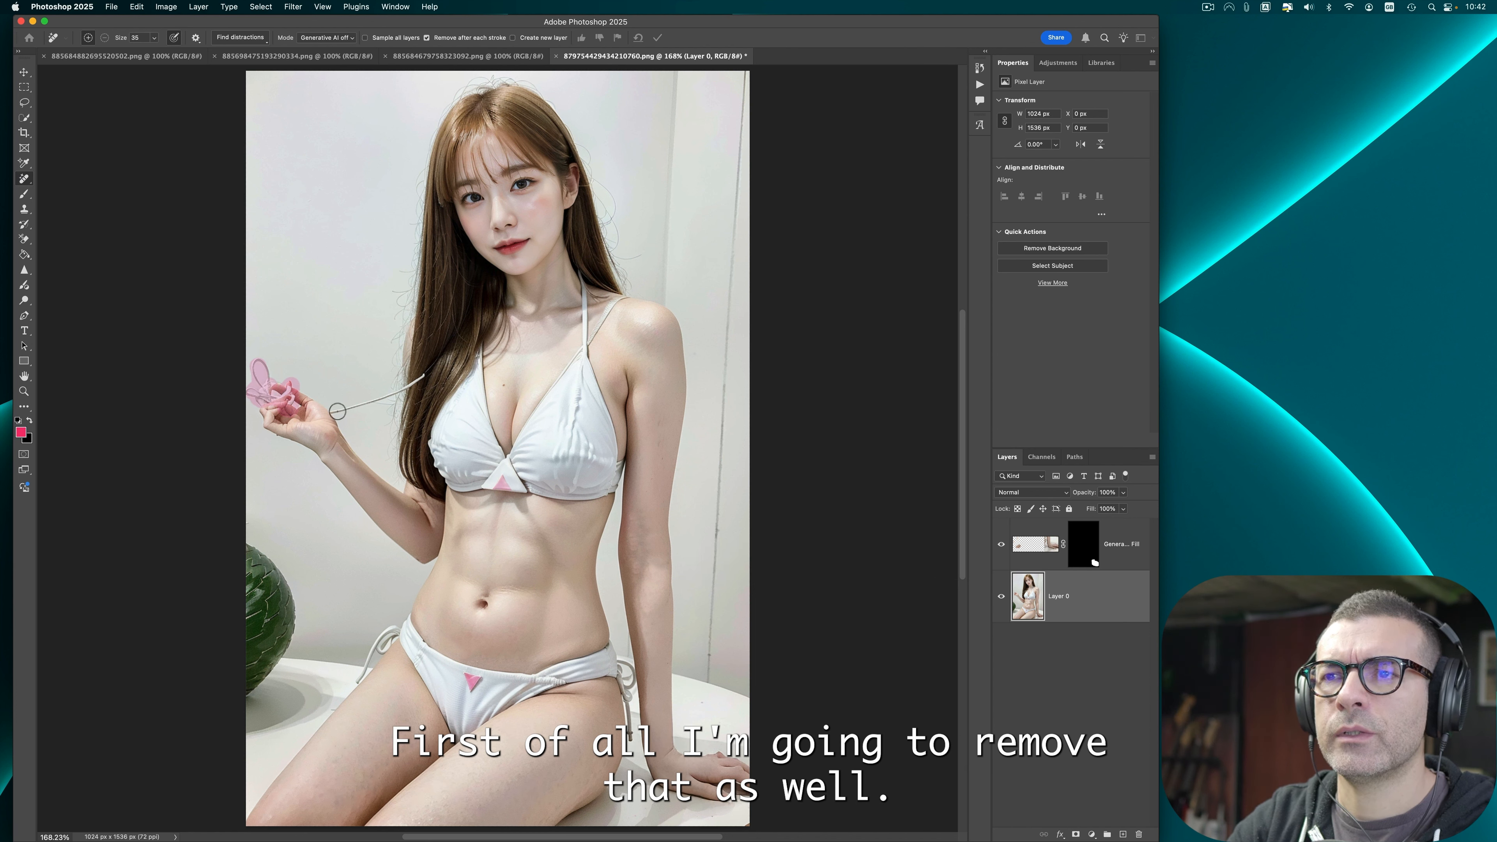
left_click_drag(429, 380, 338, 411)
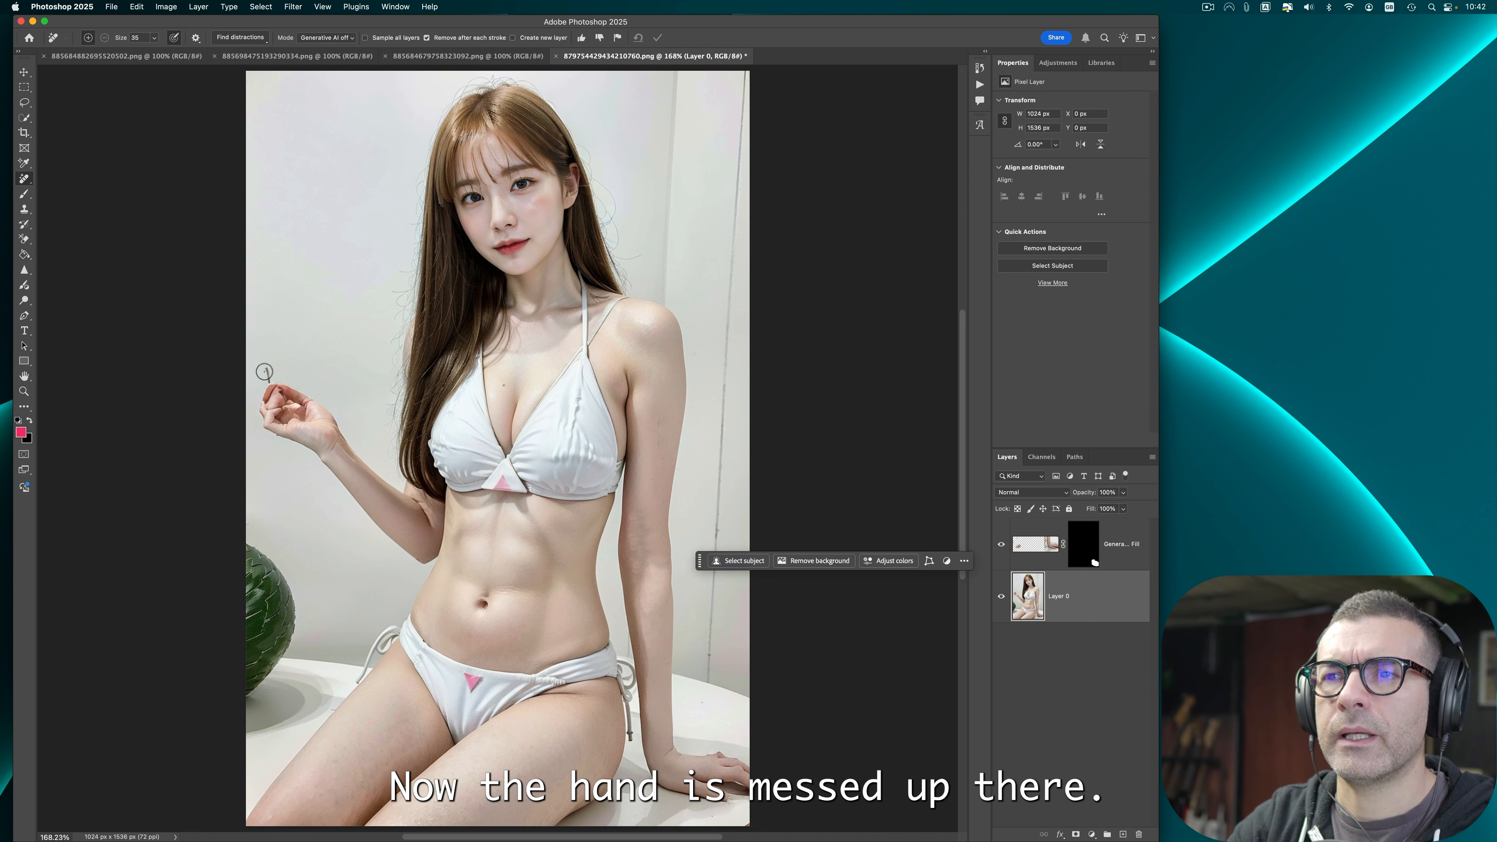
left_click(269, 376)
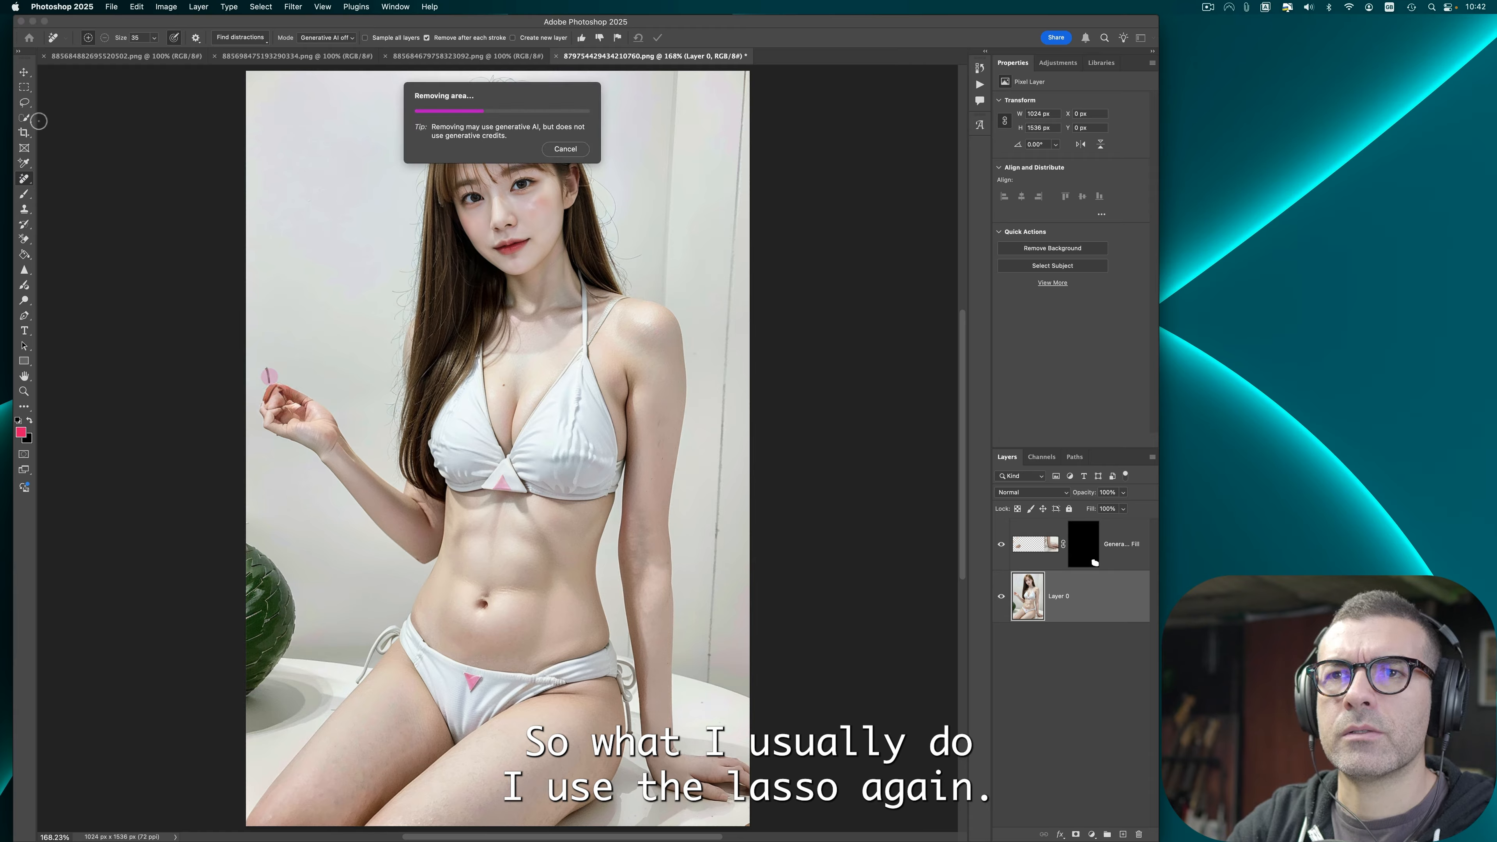
Step: Lasso around the raised hand and run Generative Fill with a blank prompt
left_click(24, 102)
mouse_move(324, 470)
left_mouse_down()
mouse_move(249, 385)
mouse_move(323, 474)
left_mouse_up()
left_click(760, 561)
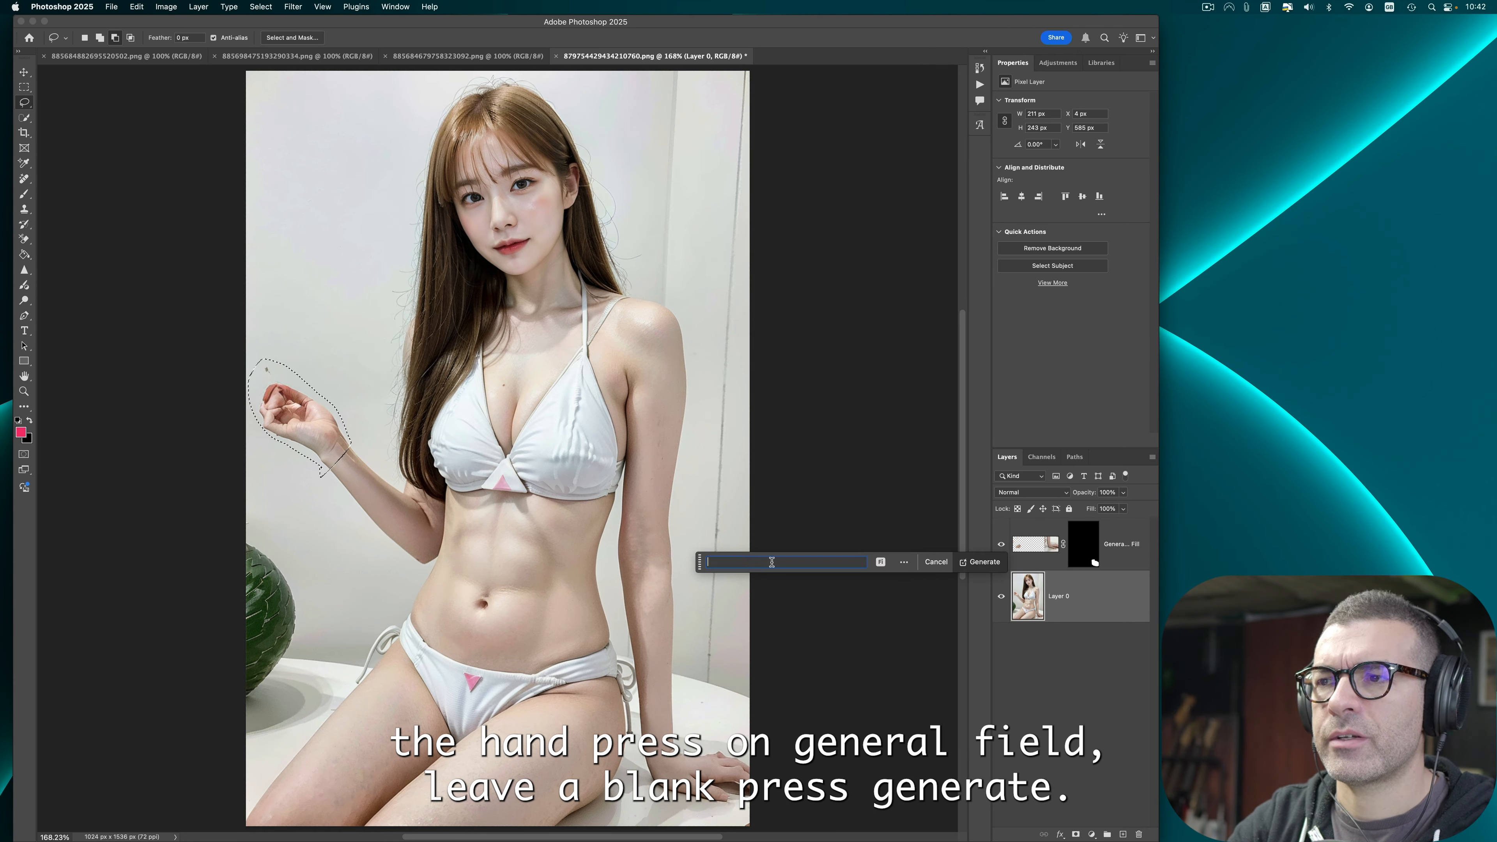
left_click(981, 561)
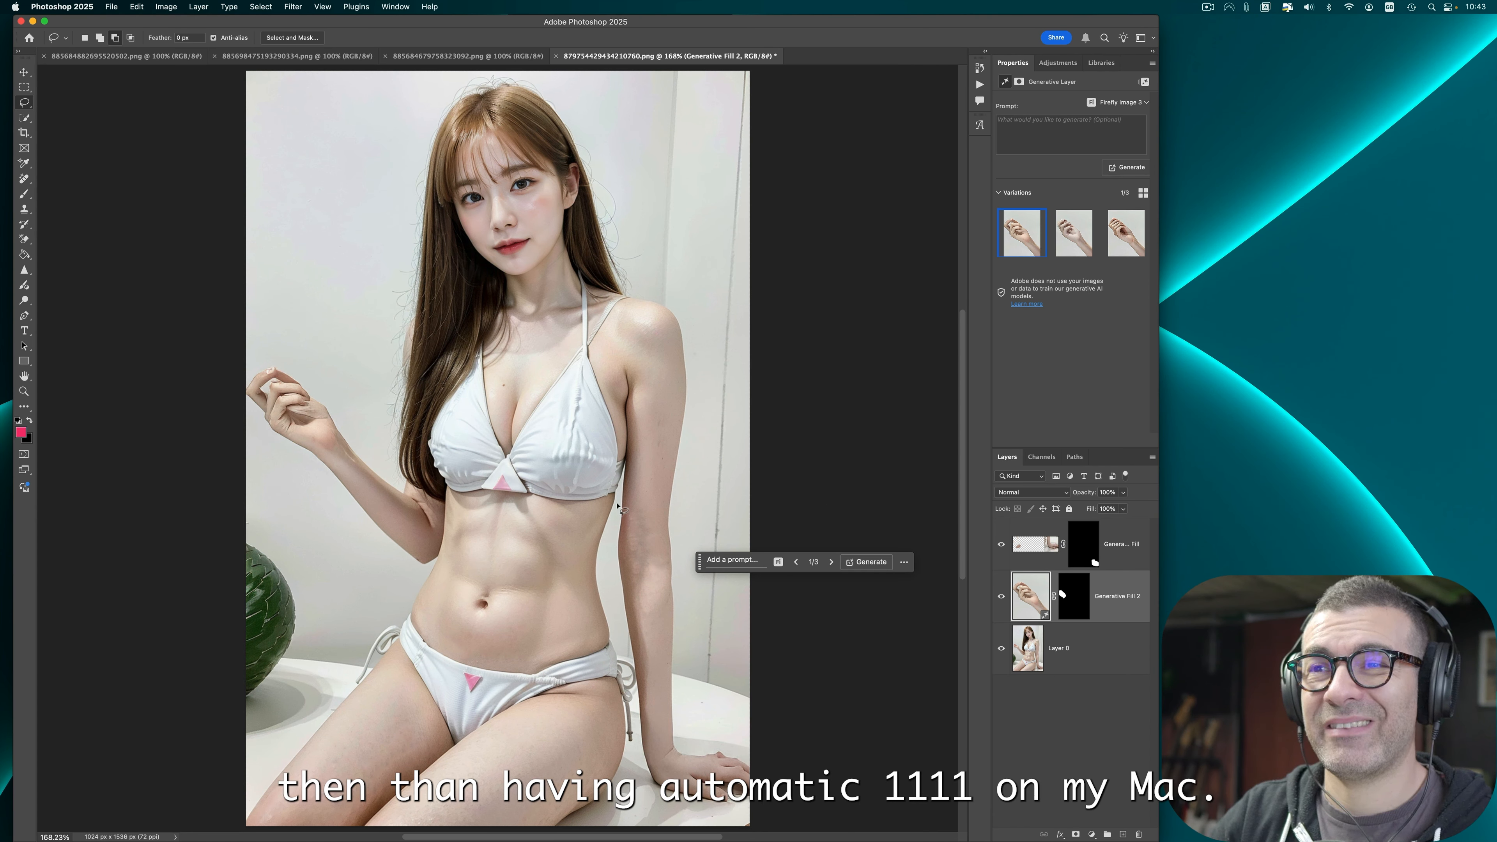
Step: Delete the unsatisfying hand variations and generate a new set of variations
left_click(1040, 251)
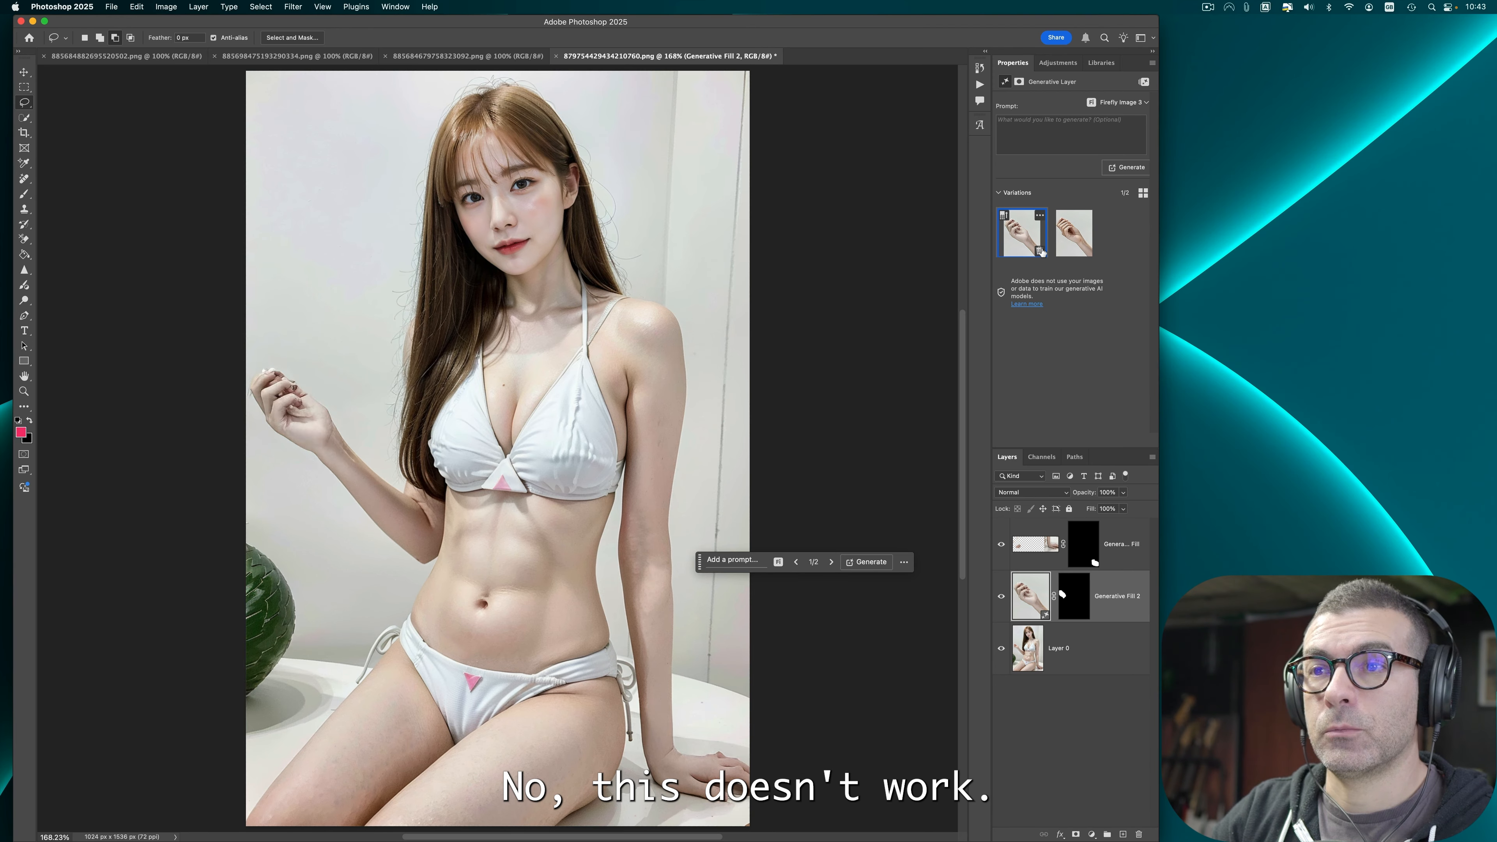
left_click(1040, 251)
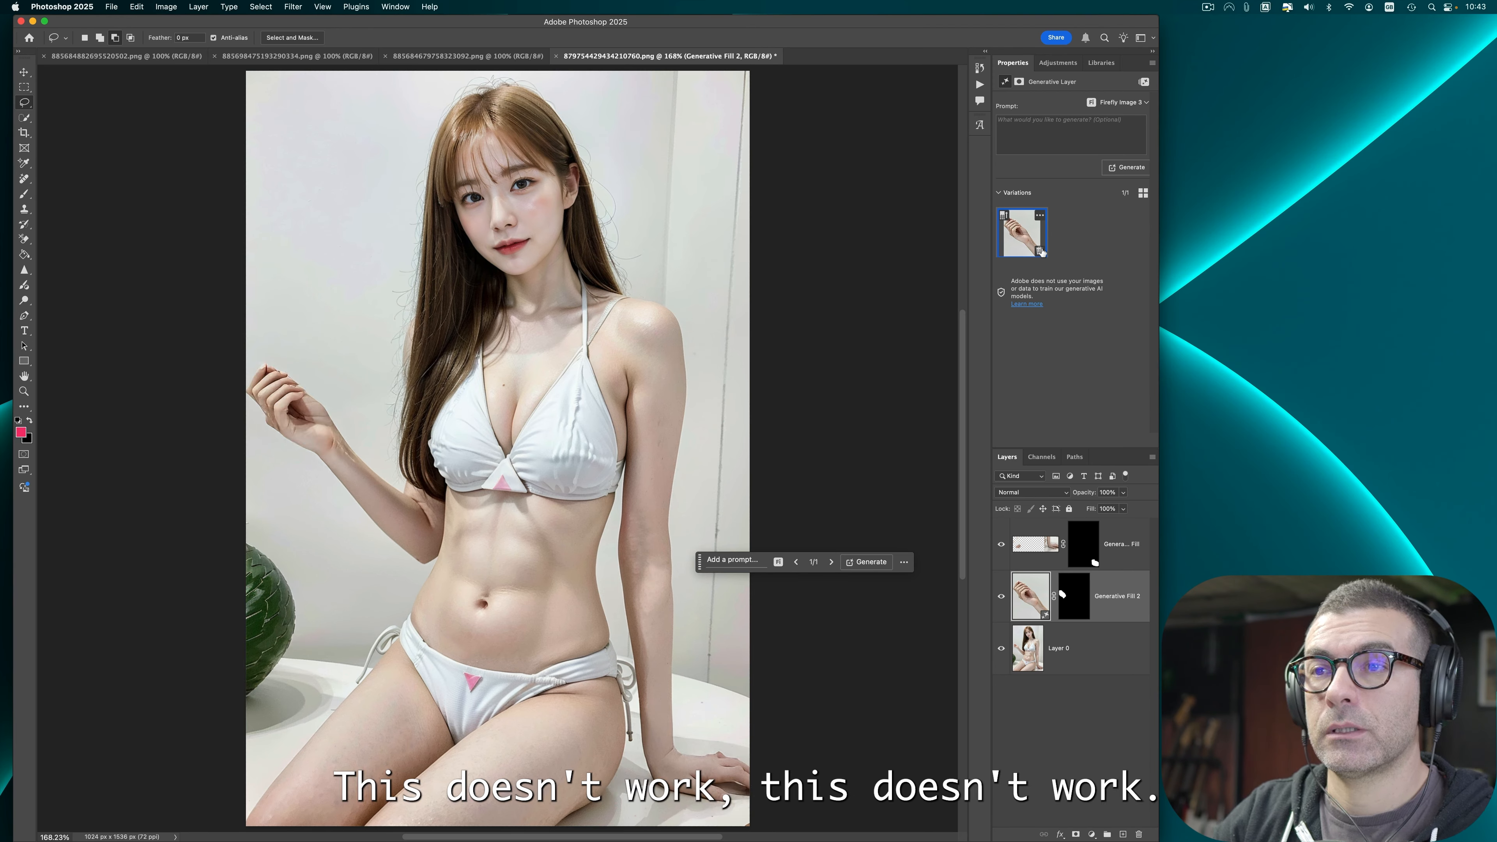
left_click(1040, 251)
left_click(871, 560)
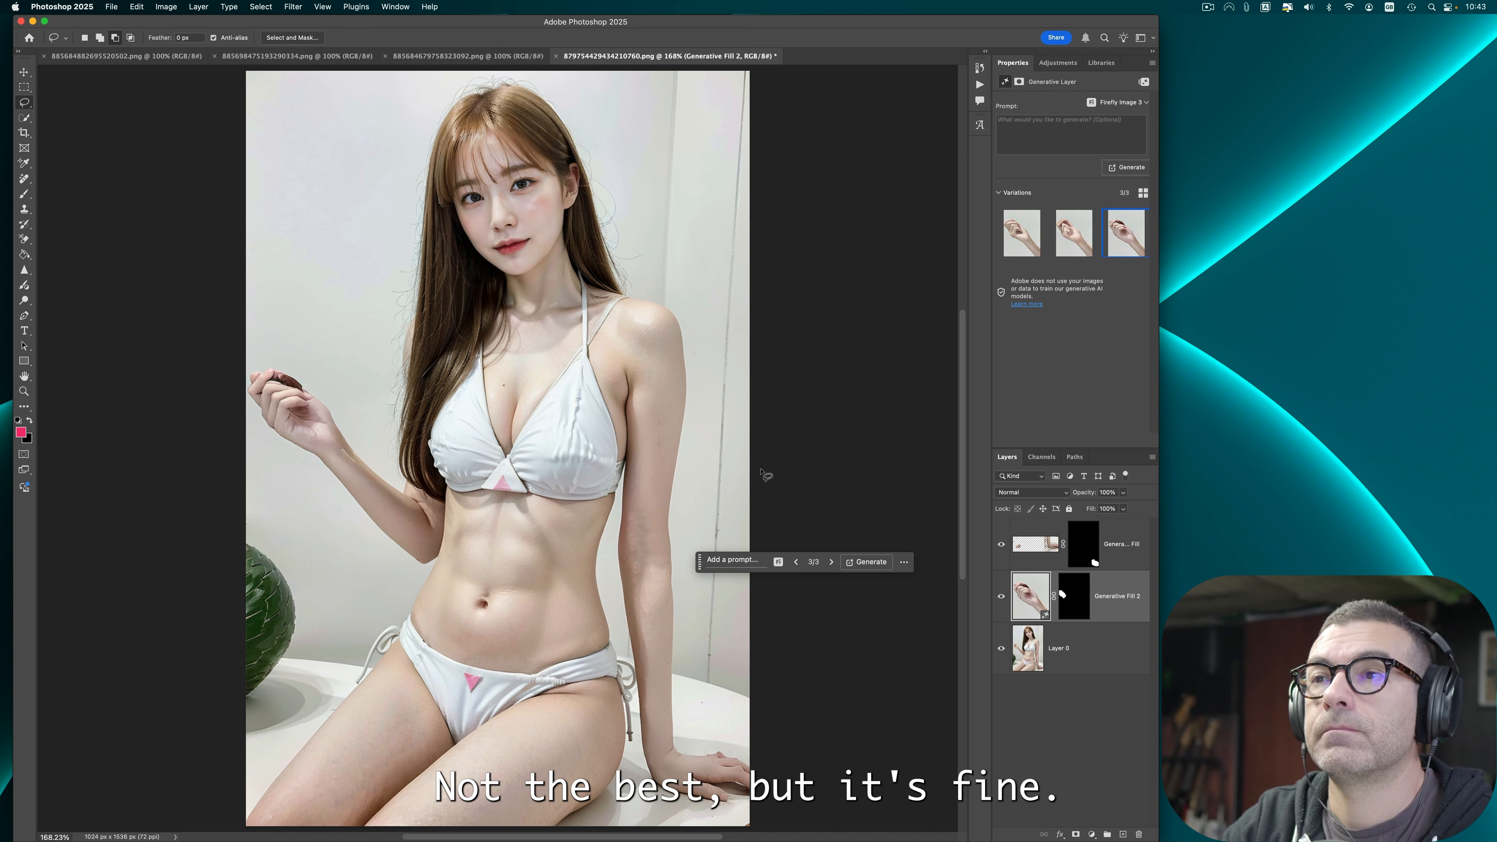
left_click_drag(700, 564, 713, 510)
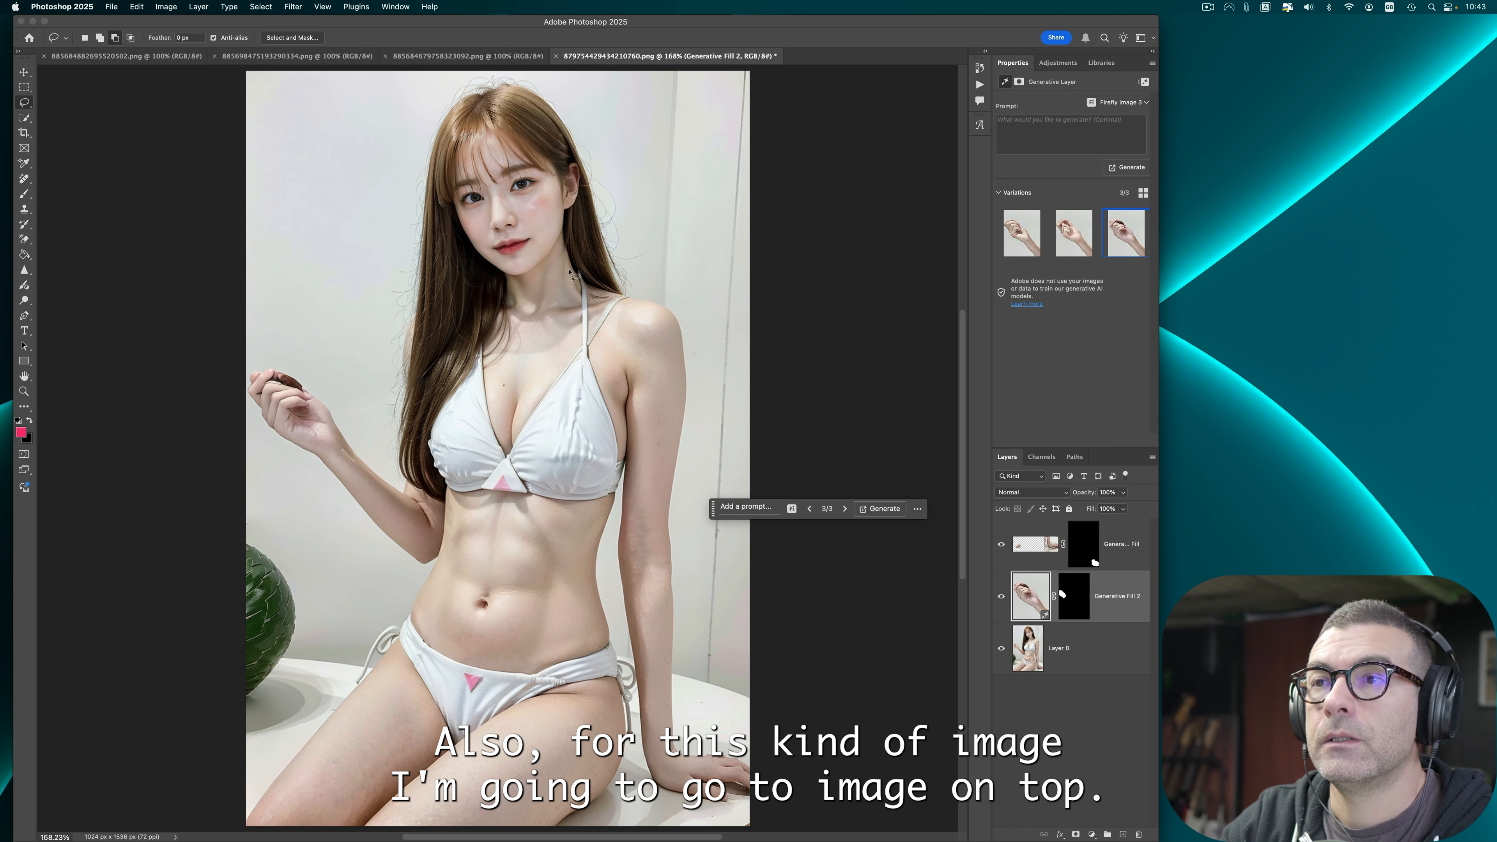
Step: Apply Auto Tone to the generated hand layer and undo it, twice
left_click(166, 6)
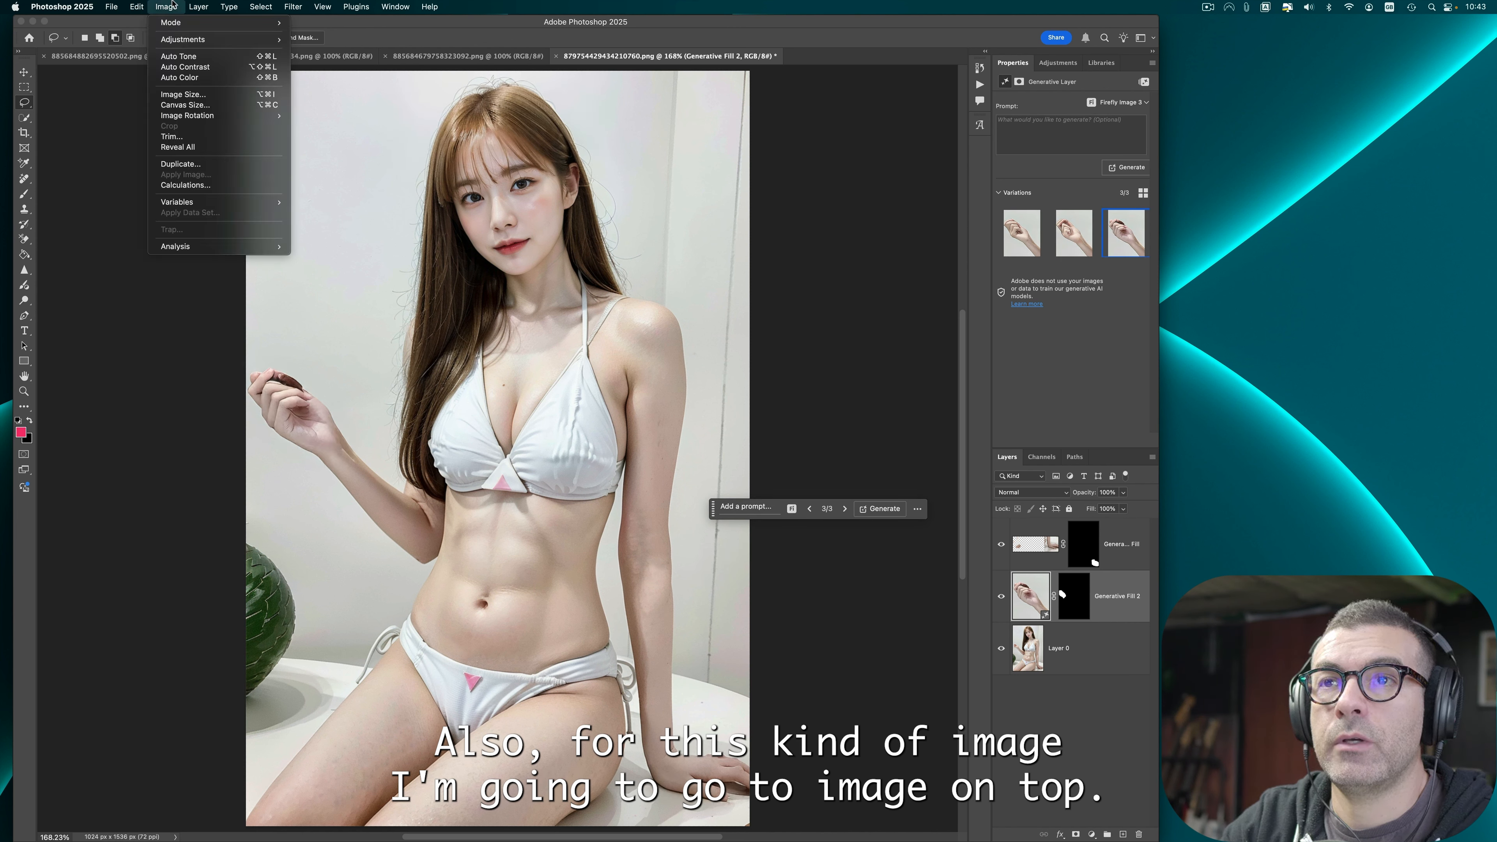
left_click(193, 56)
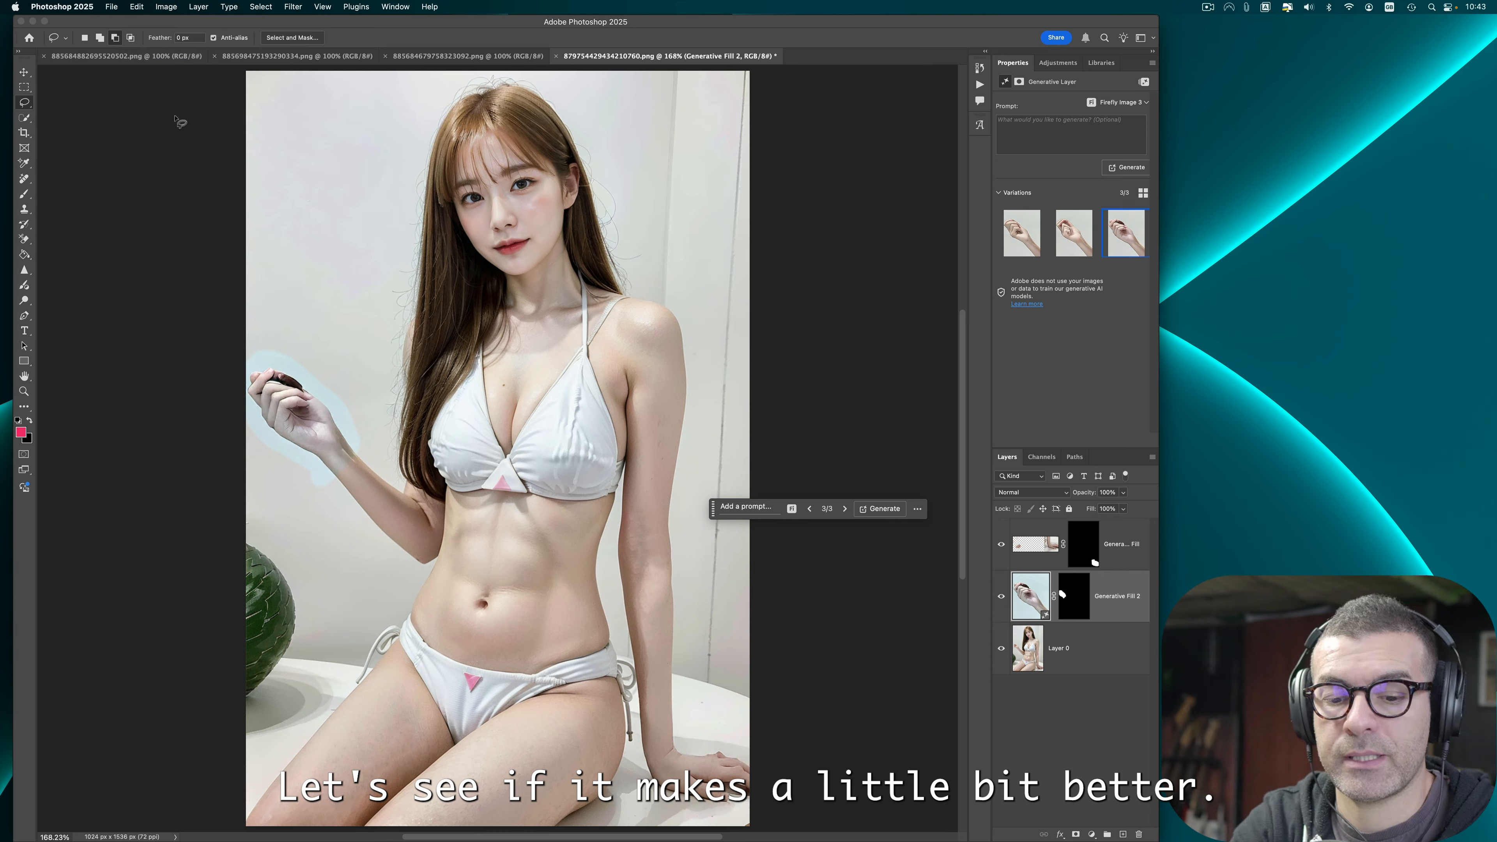
key("super+z")
left_click(165, 7)
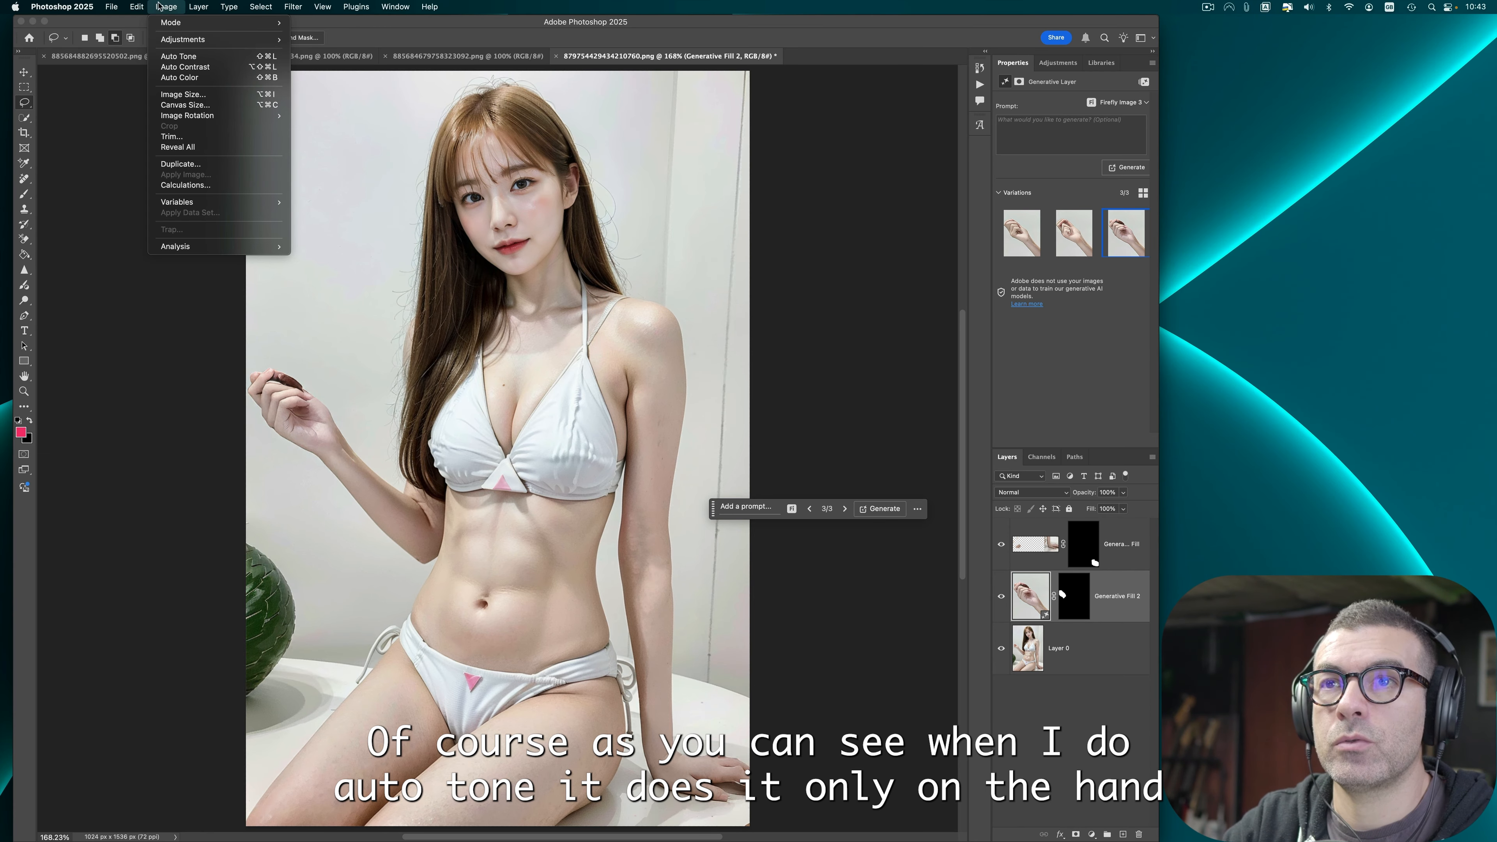
left_click(194, 56)
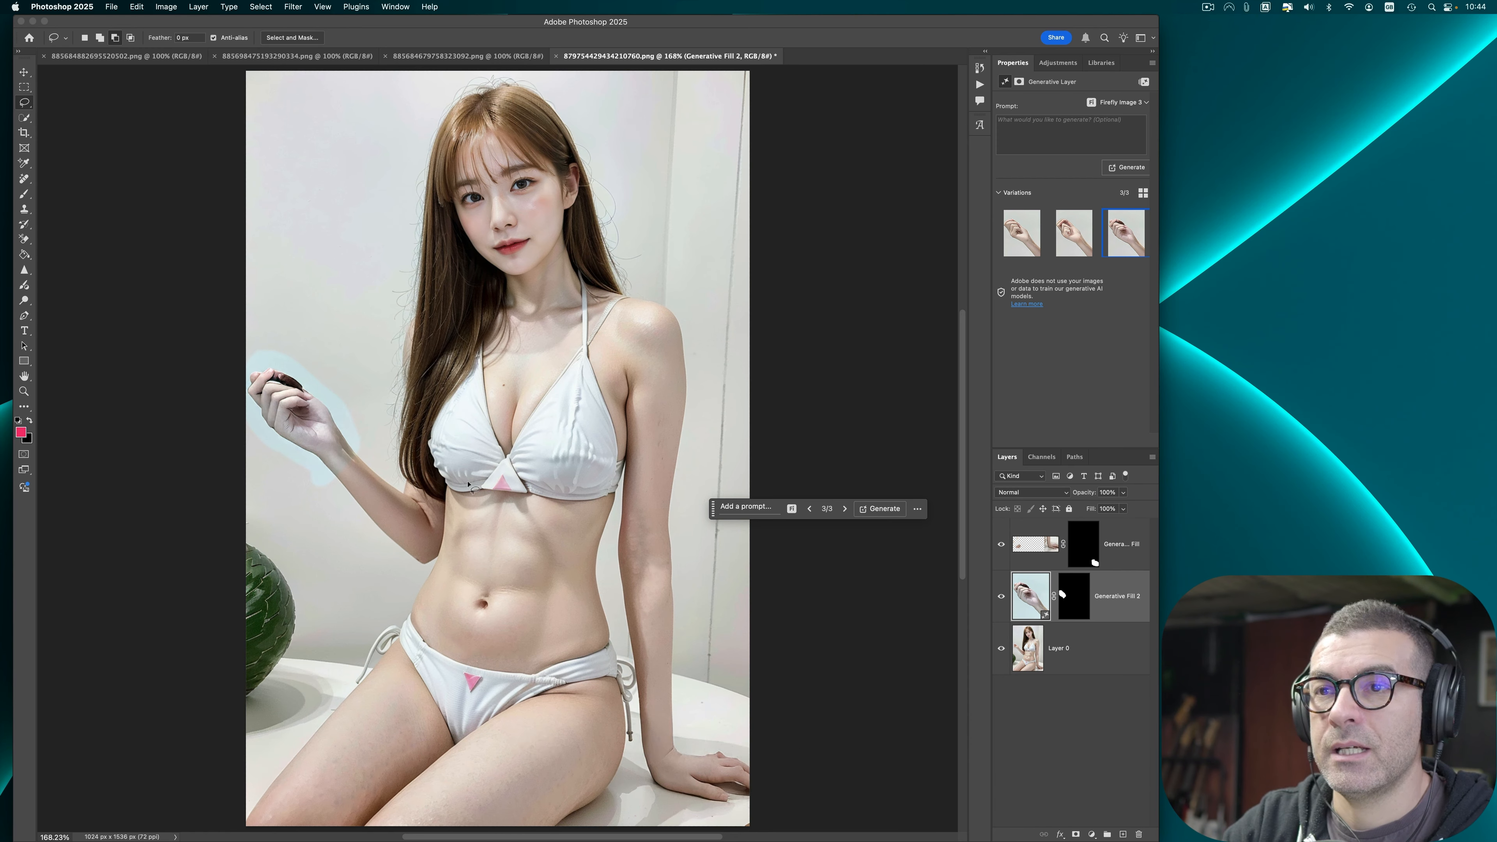
key("super+z")
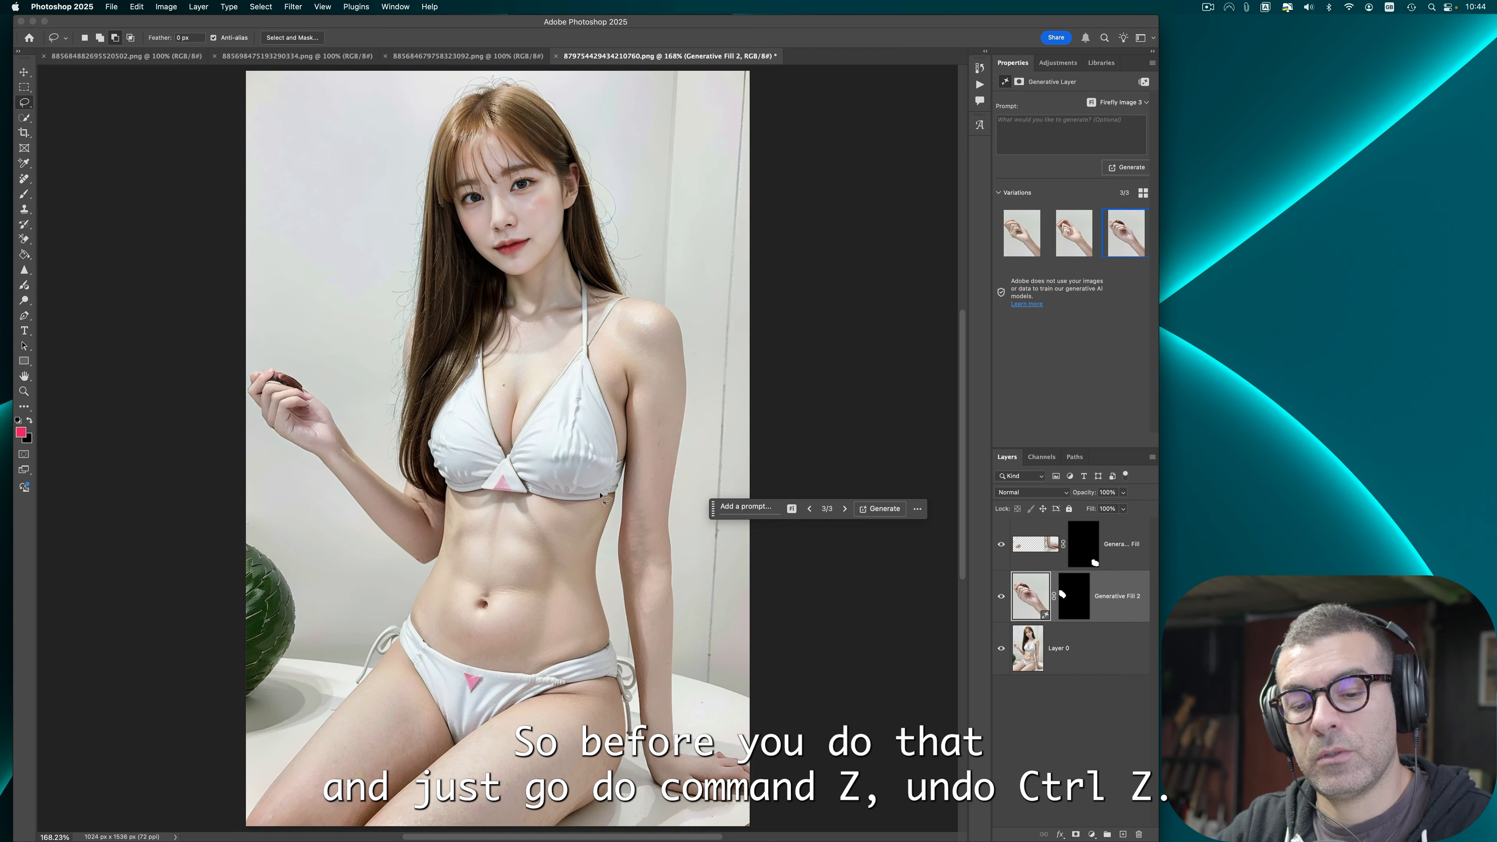
Step: Select all layers and flatten the image
left_click(1140, 557)
left_click(1128, 664, "shift")
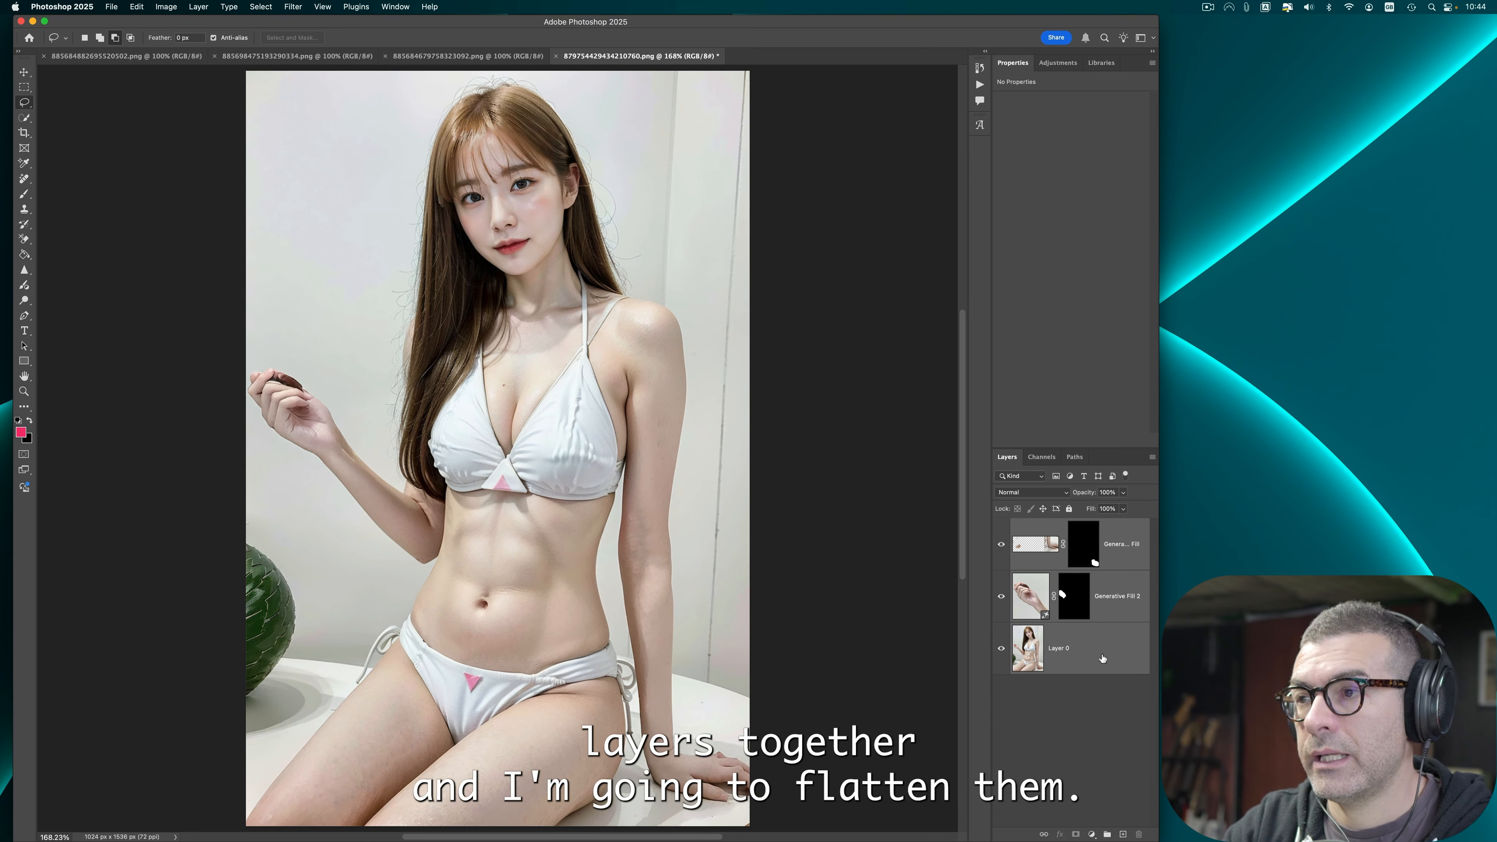
right_click(1108, 643)
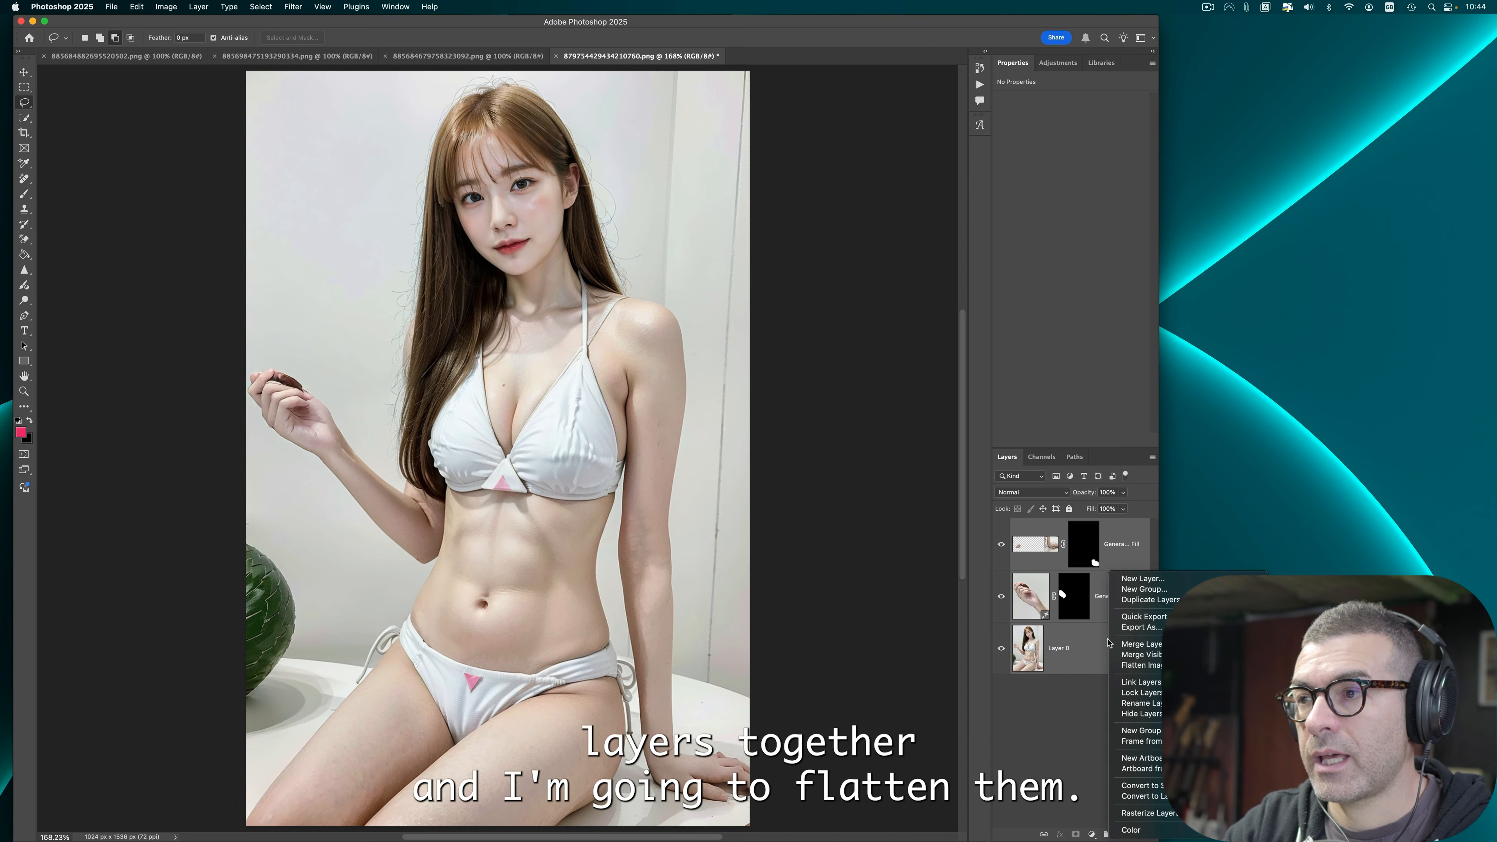
left_click(1138, 665)
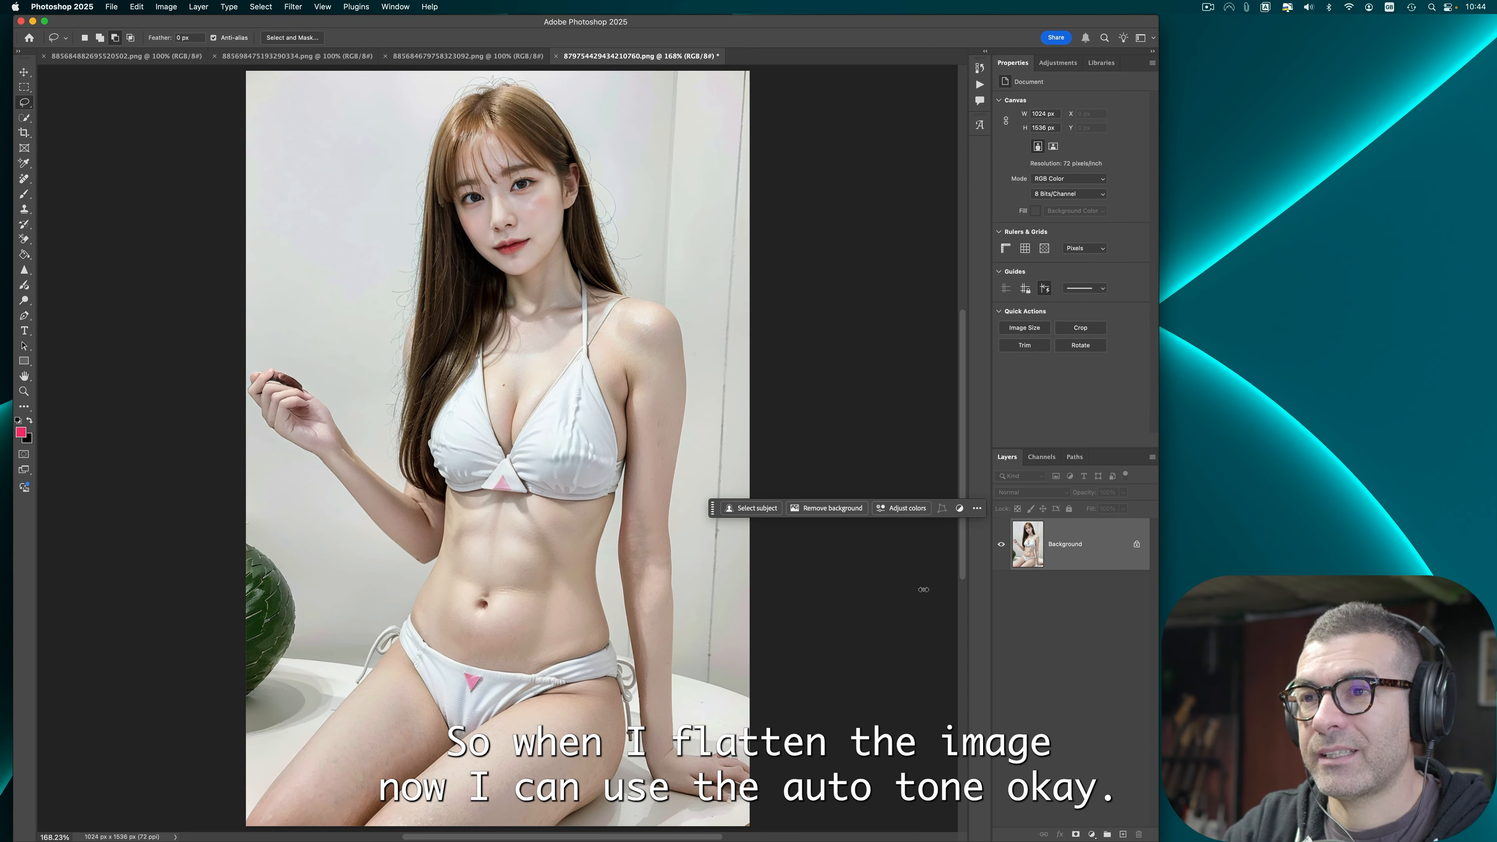
Step: Apply Auto Tone, Auto Contrast and Auto Color to the flattened image
left_click(165, 7)
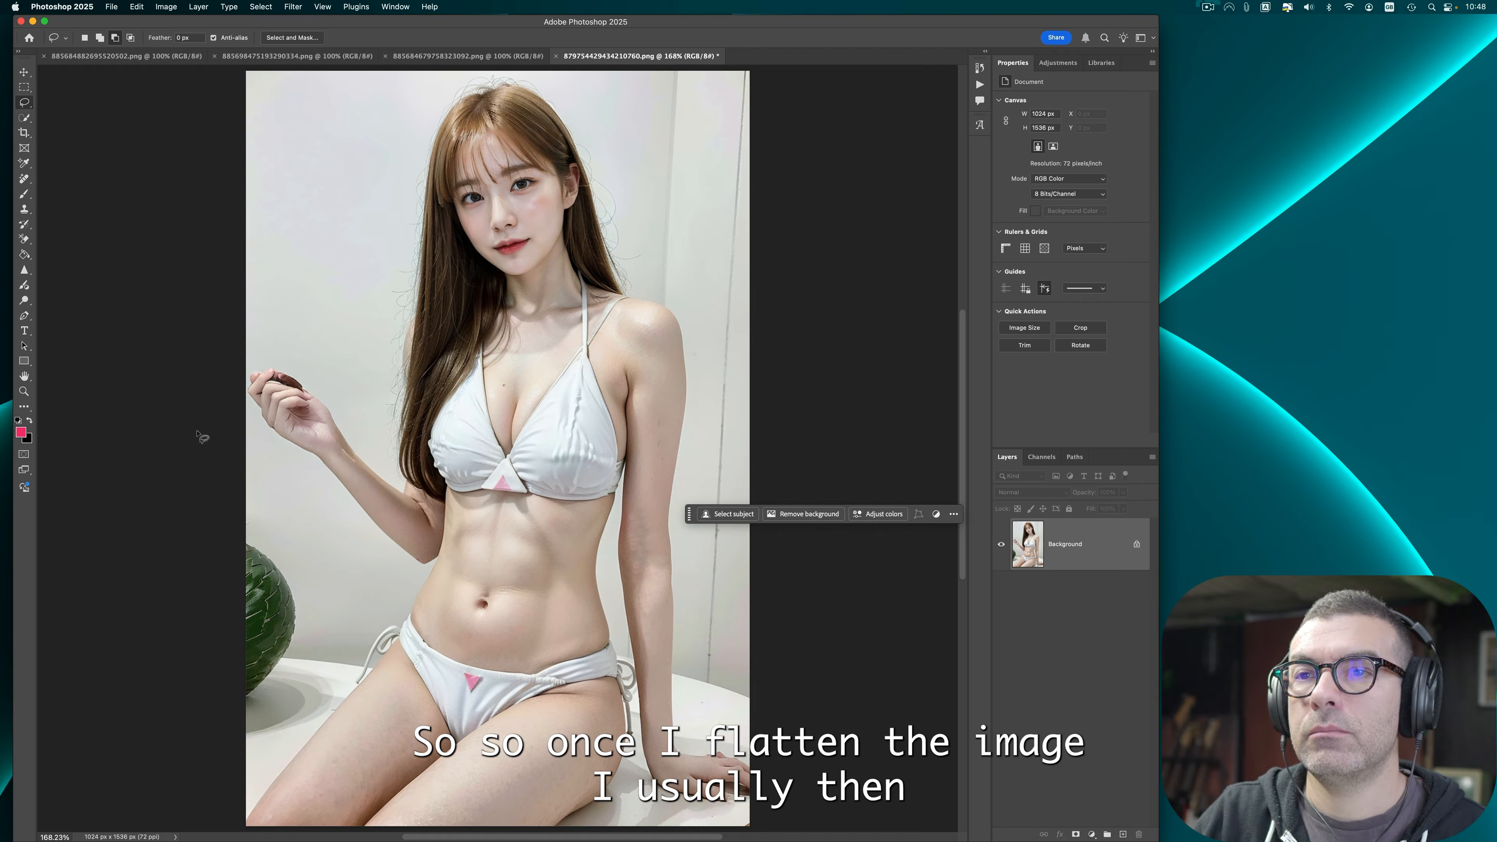
left_click(166, 6)
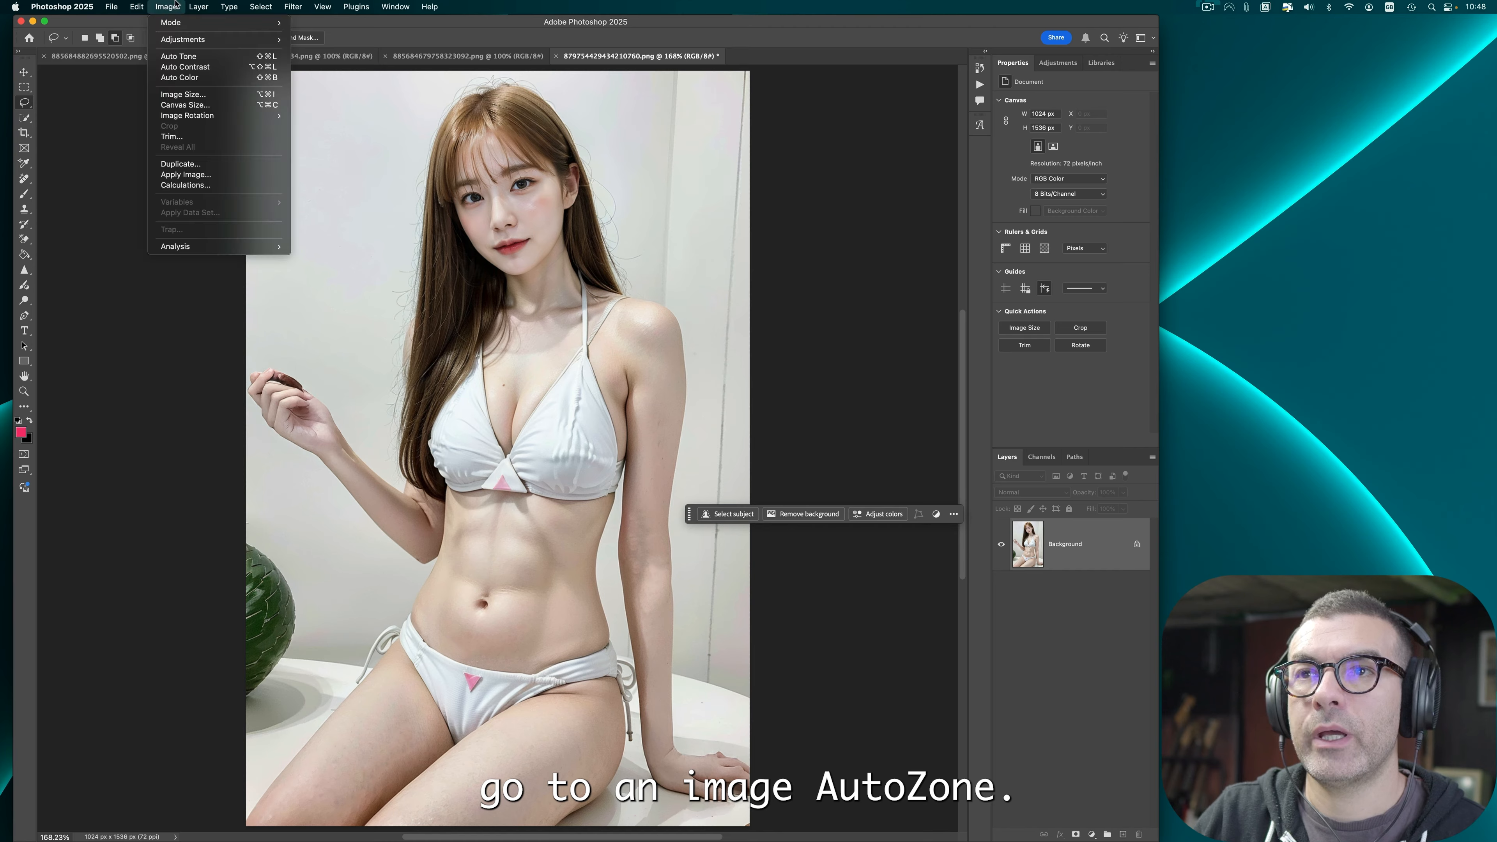
left_click(177, 57)
left_click(168, 6)
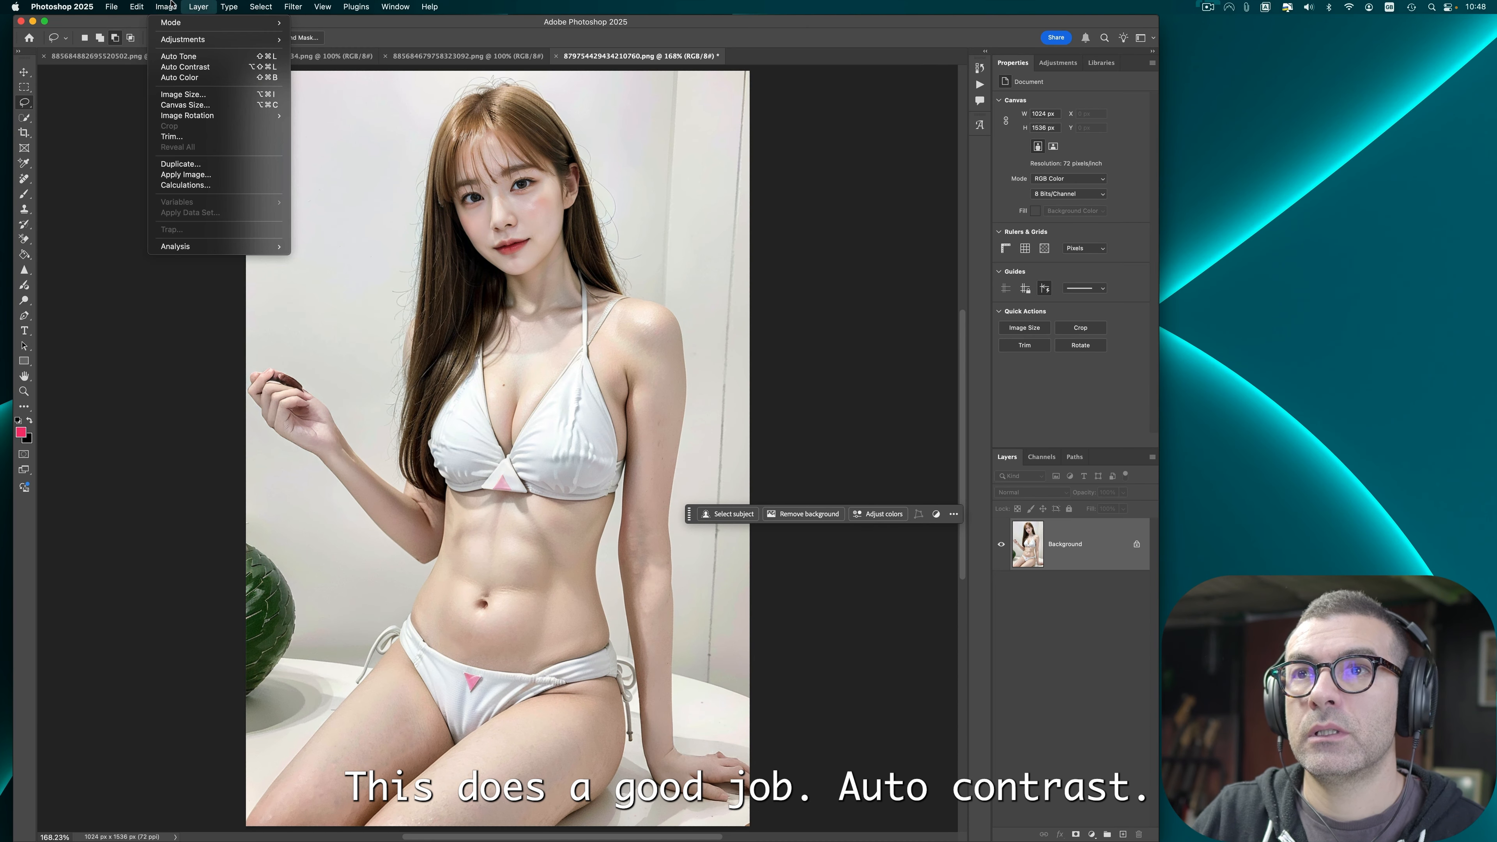
left_click(187, 67)
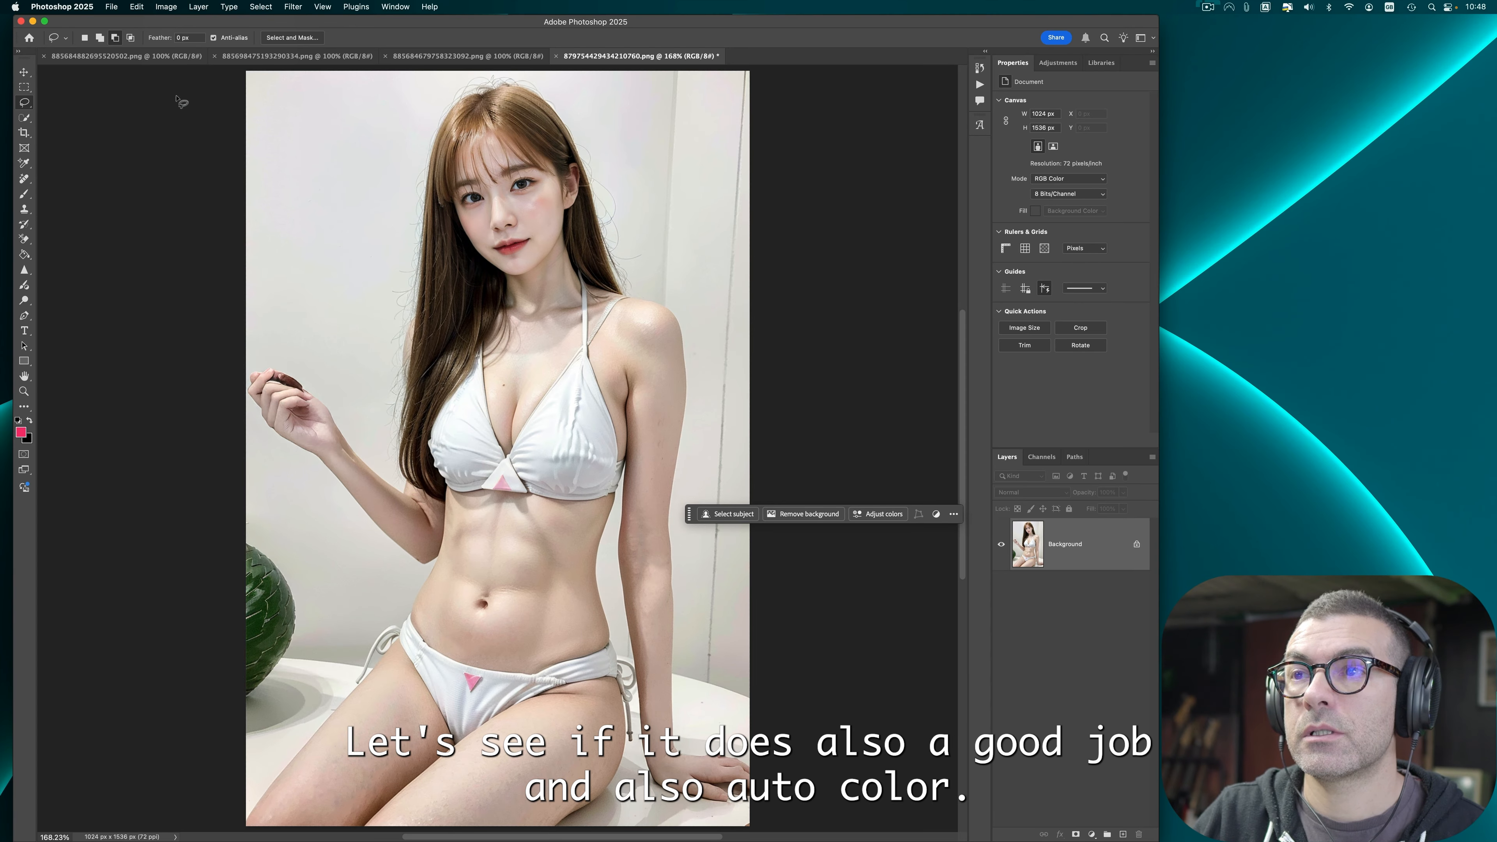
left_click(166, 7)
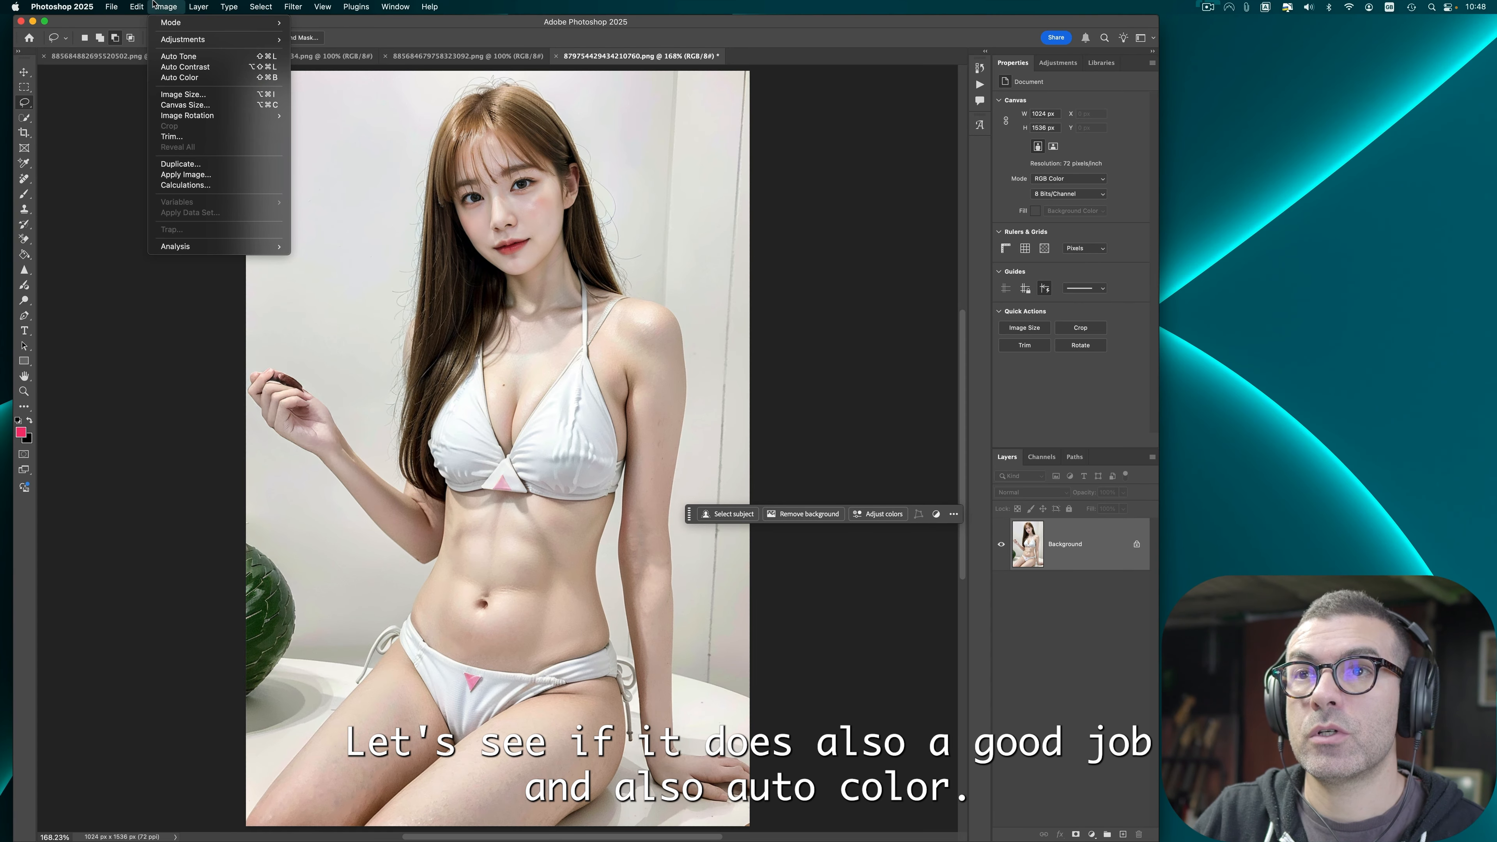
left_click(194, 79)
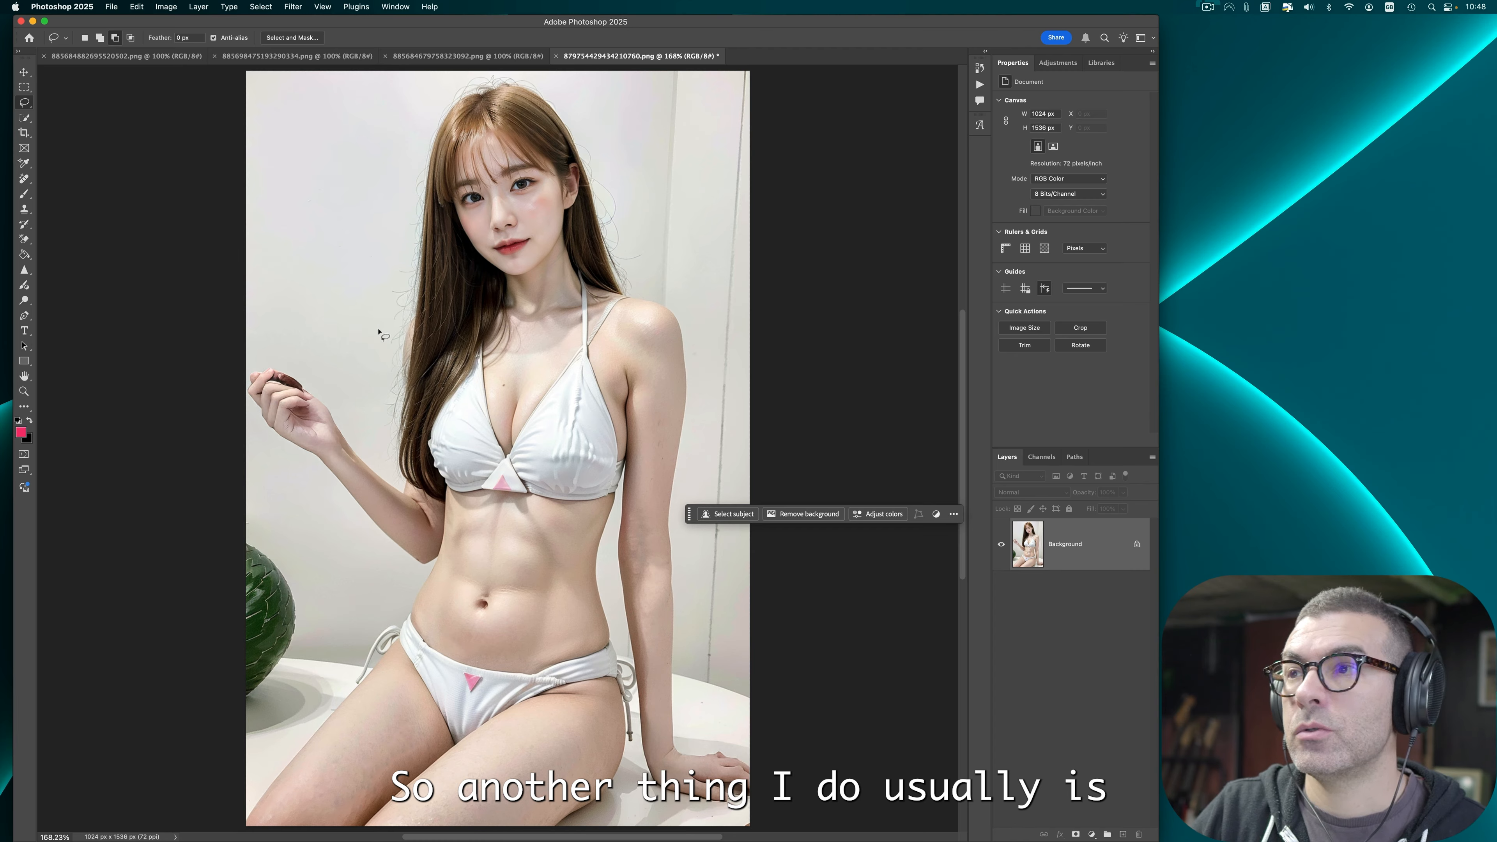
Step: Add a Brightness/Contrast adjustment layer using its automatic settings
left_click(1058, 62)
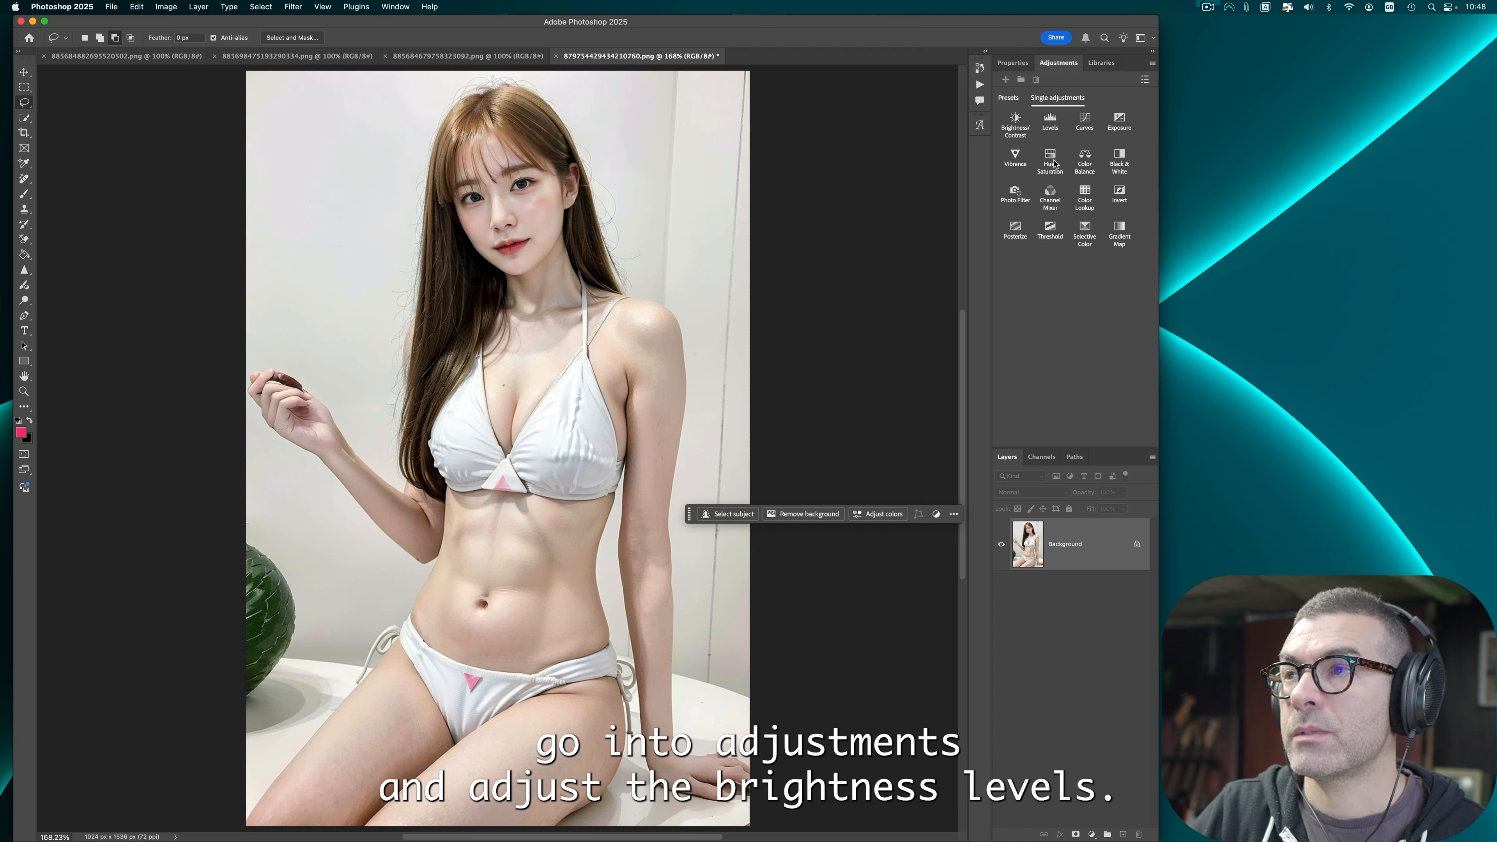
left_click(1016, 127)
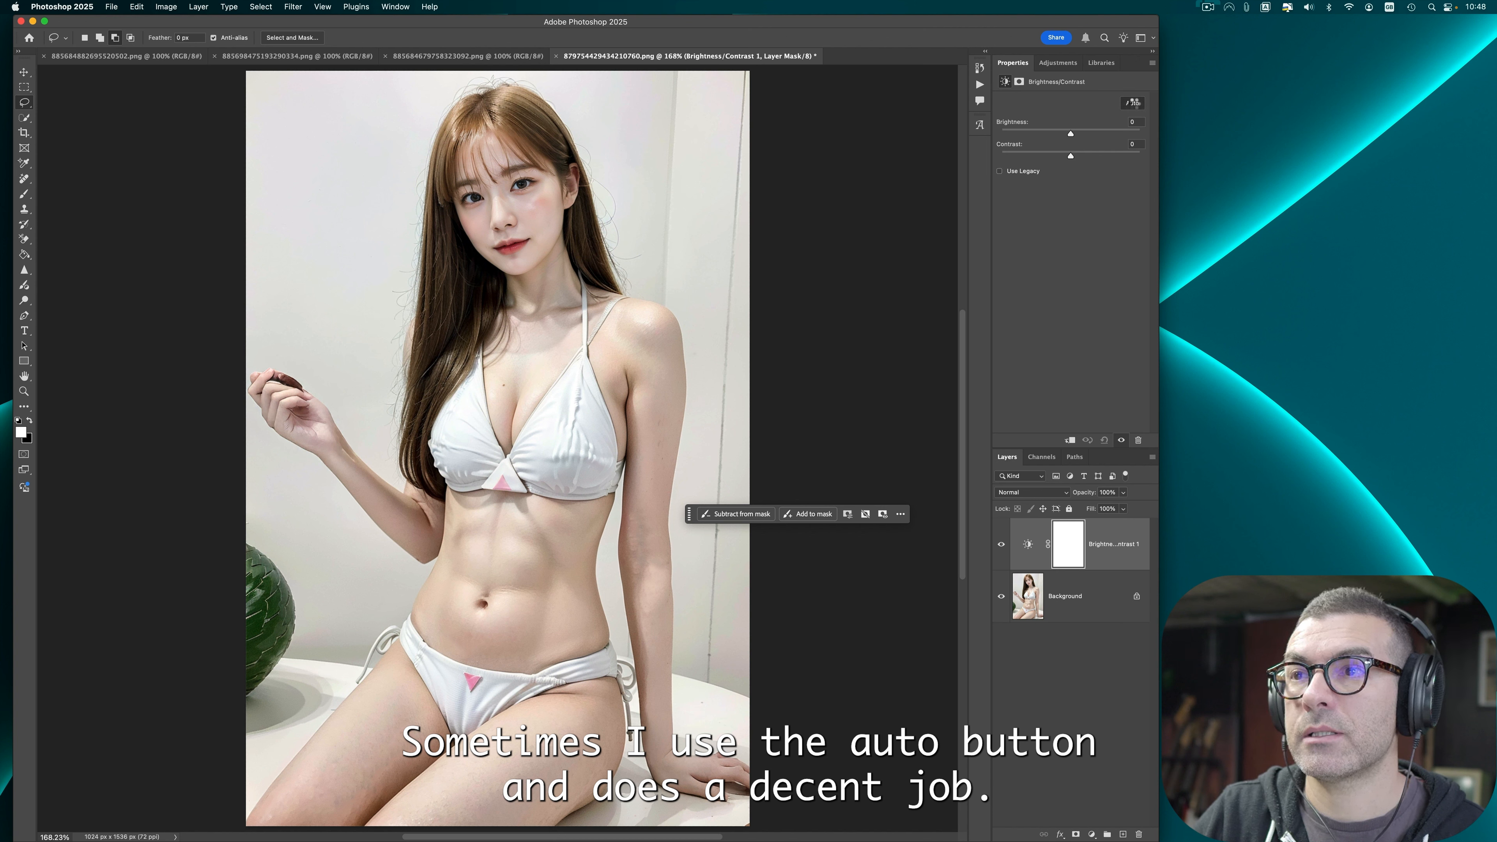
left_click(1132, 103)
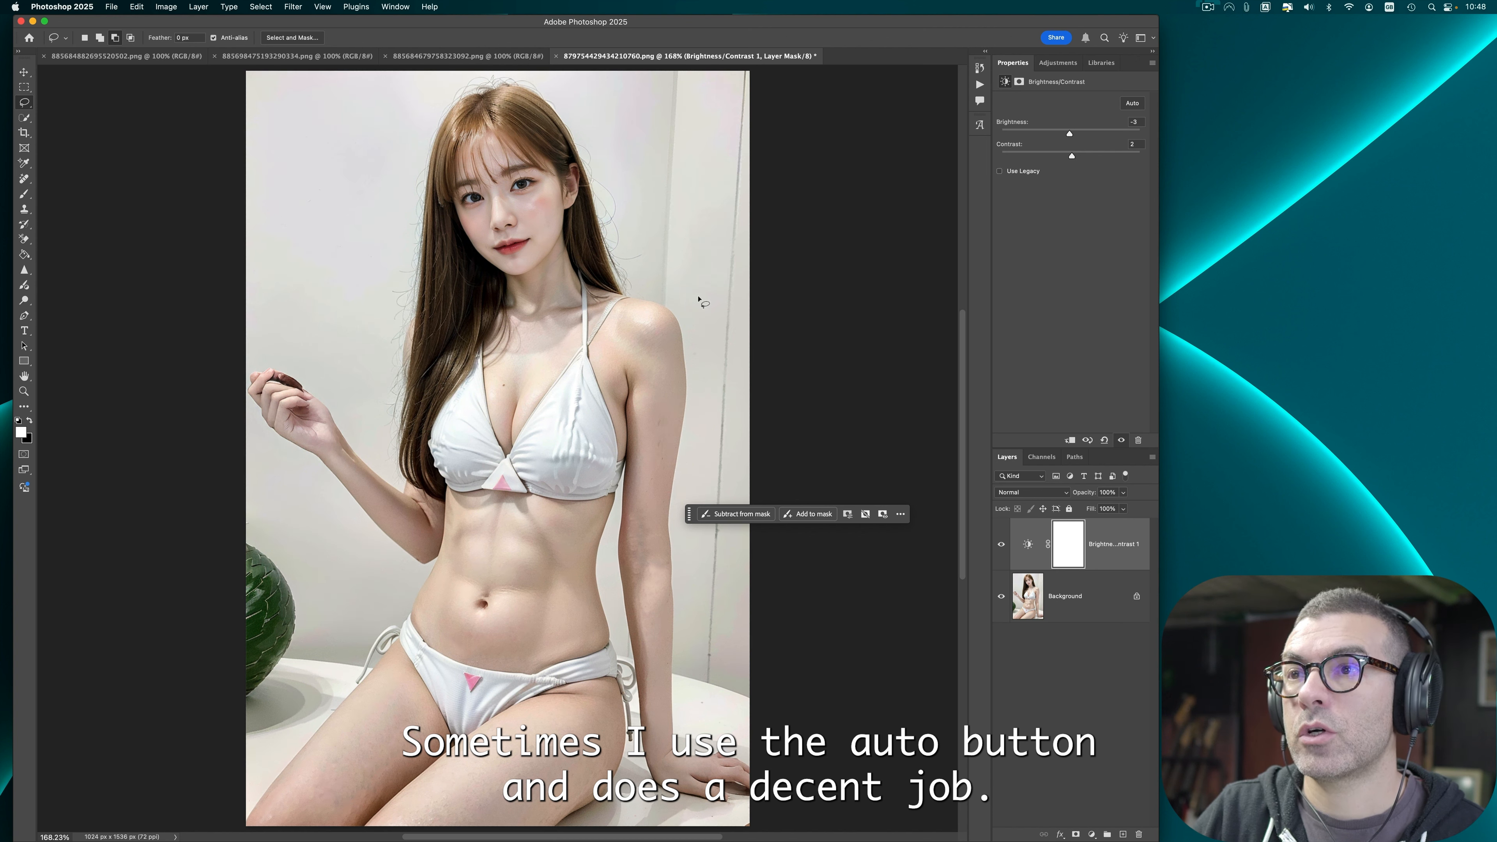
Step: Add a Levels adjustment layer and a Curves adjustment layer, applying Auto to the curves
left_click(1049, 70)
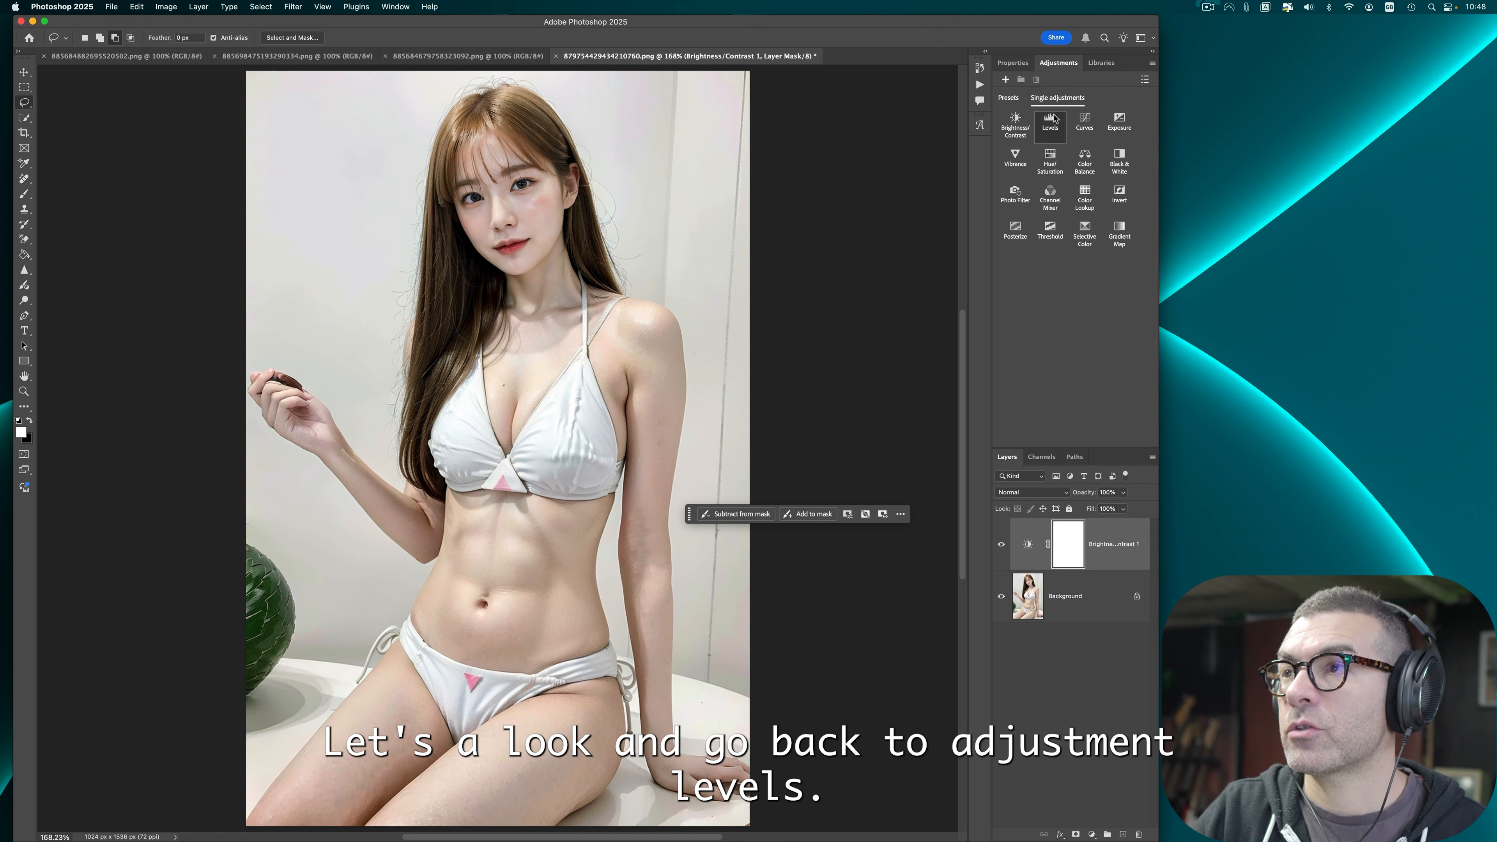
left_click(1058, 122)
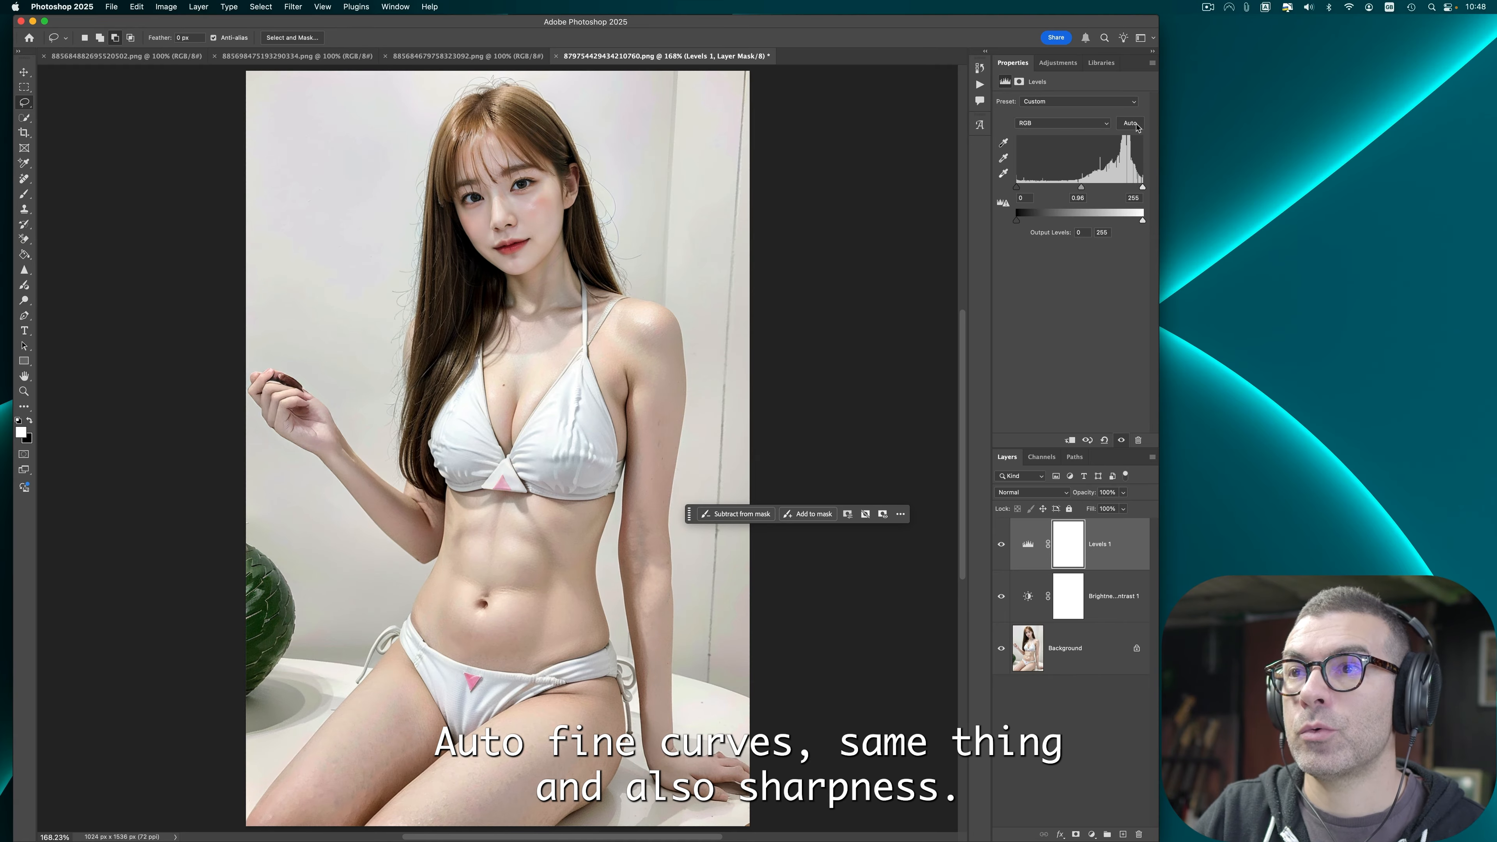
left_click(1057, 63)
left_click(1080, 120)
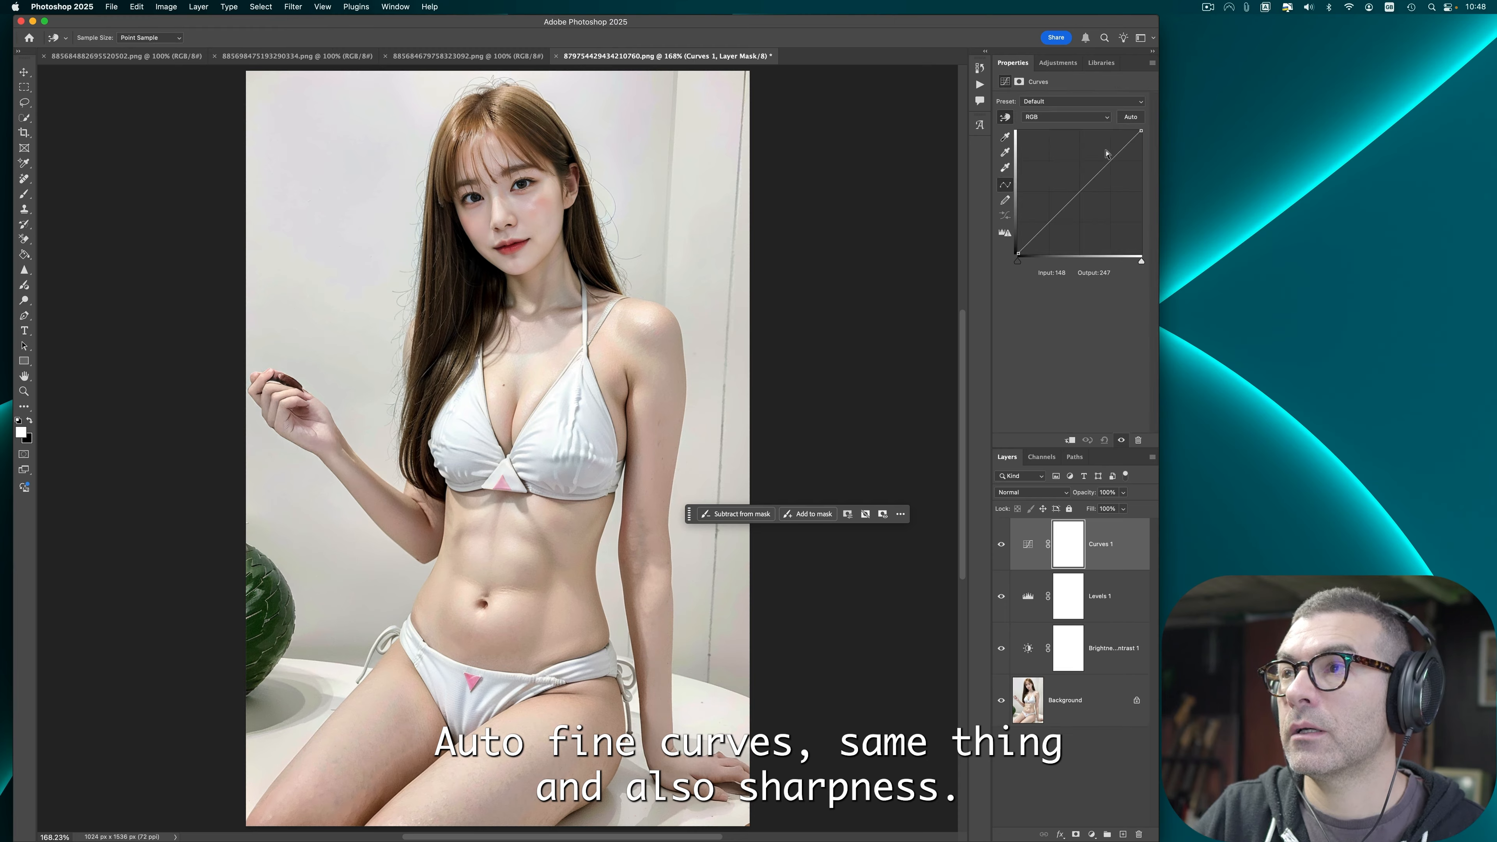
left_click(1130, 116)
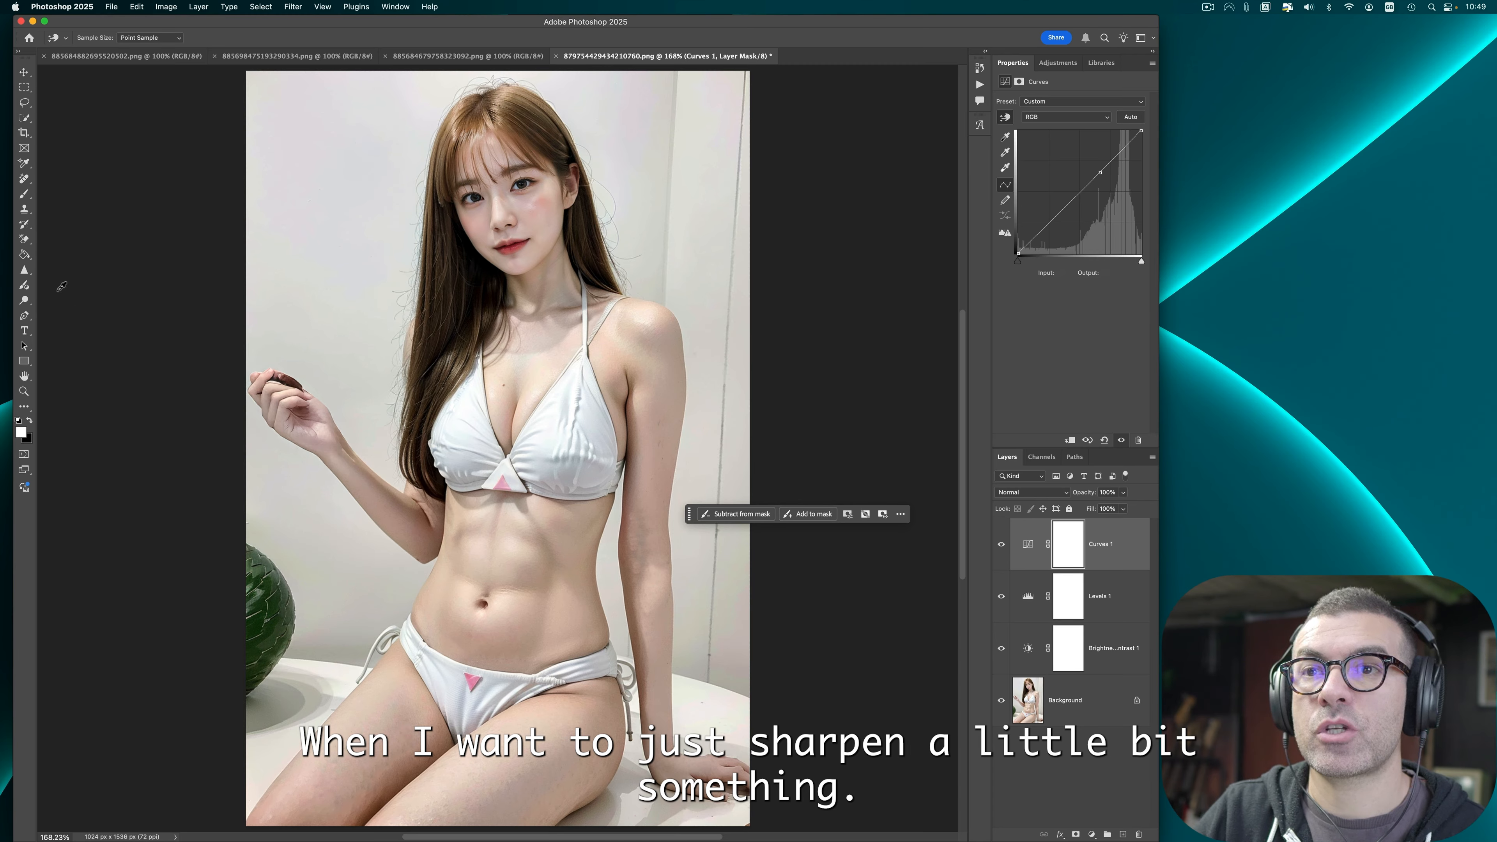
Step: Sharpen the eyes with the Sharpen tool using a brush of about 38 px
left_click(24, 272)
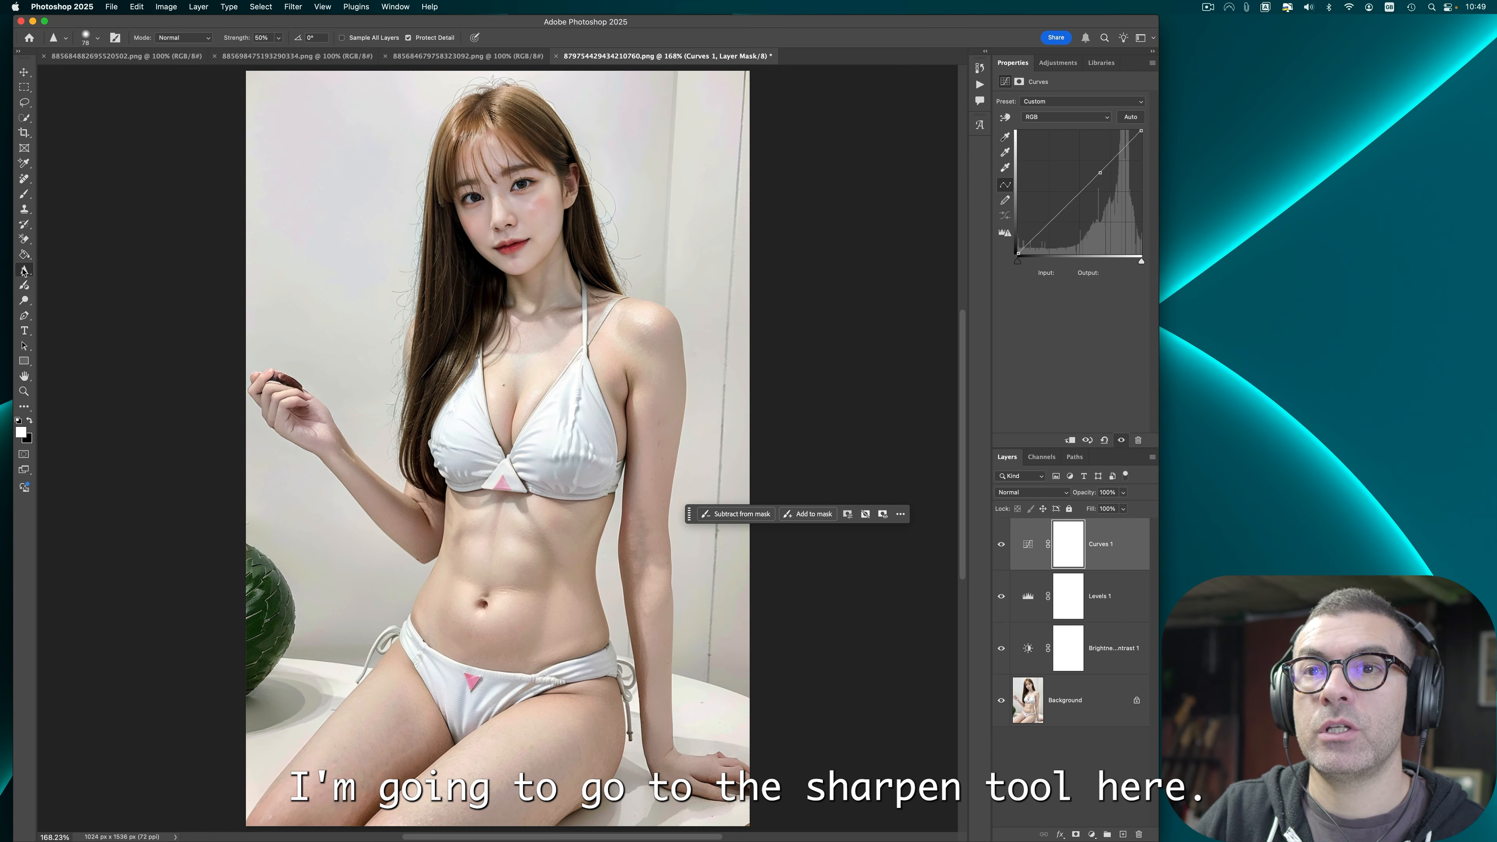
left_click(23, 272)
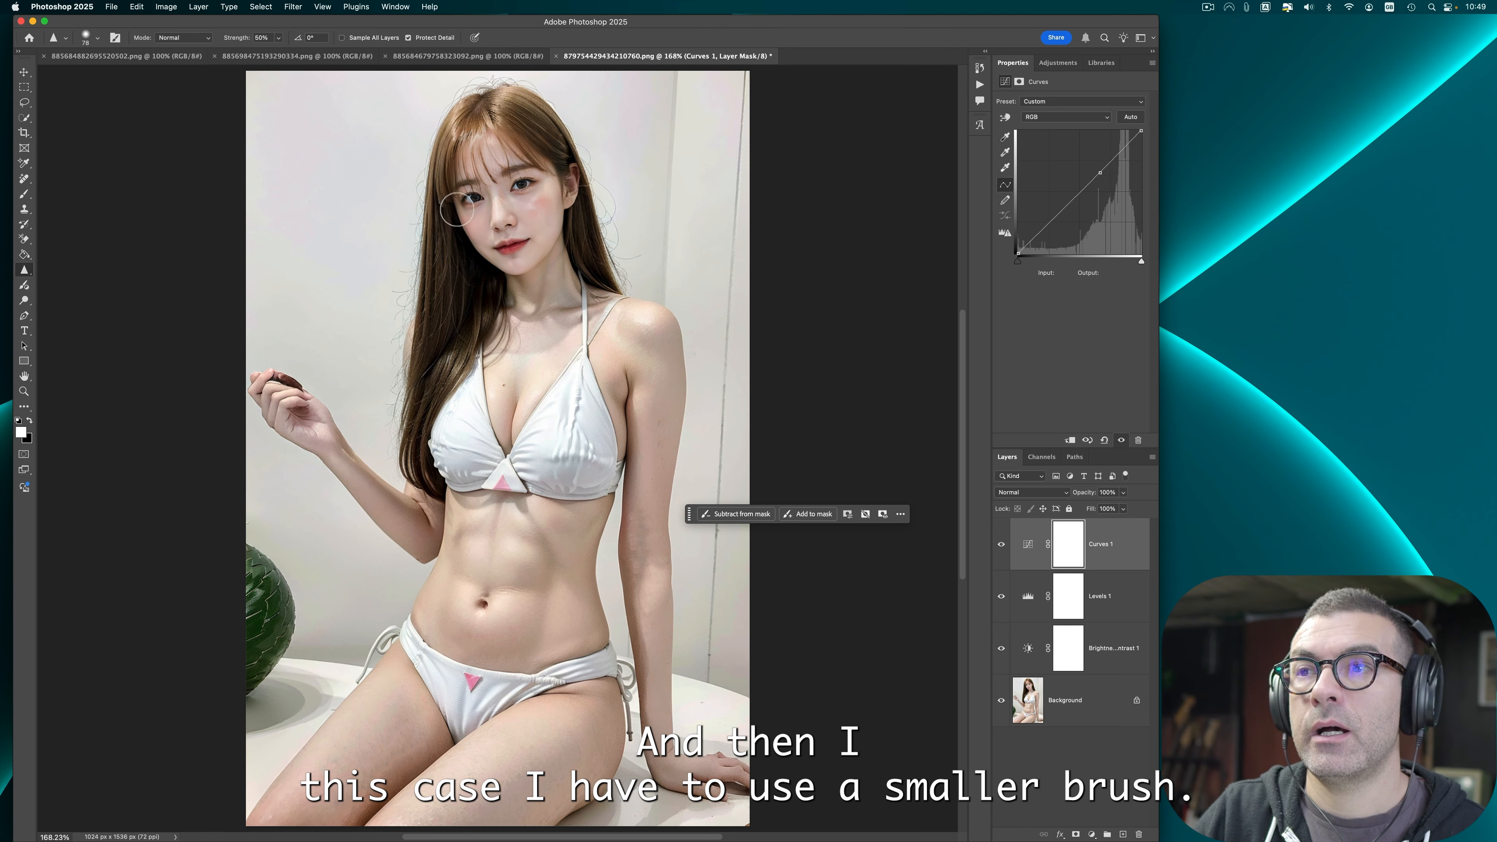
left_click(95, 40)
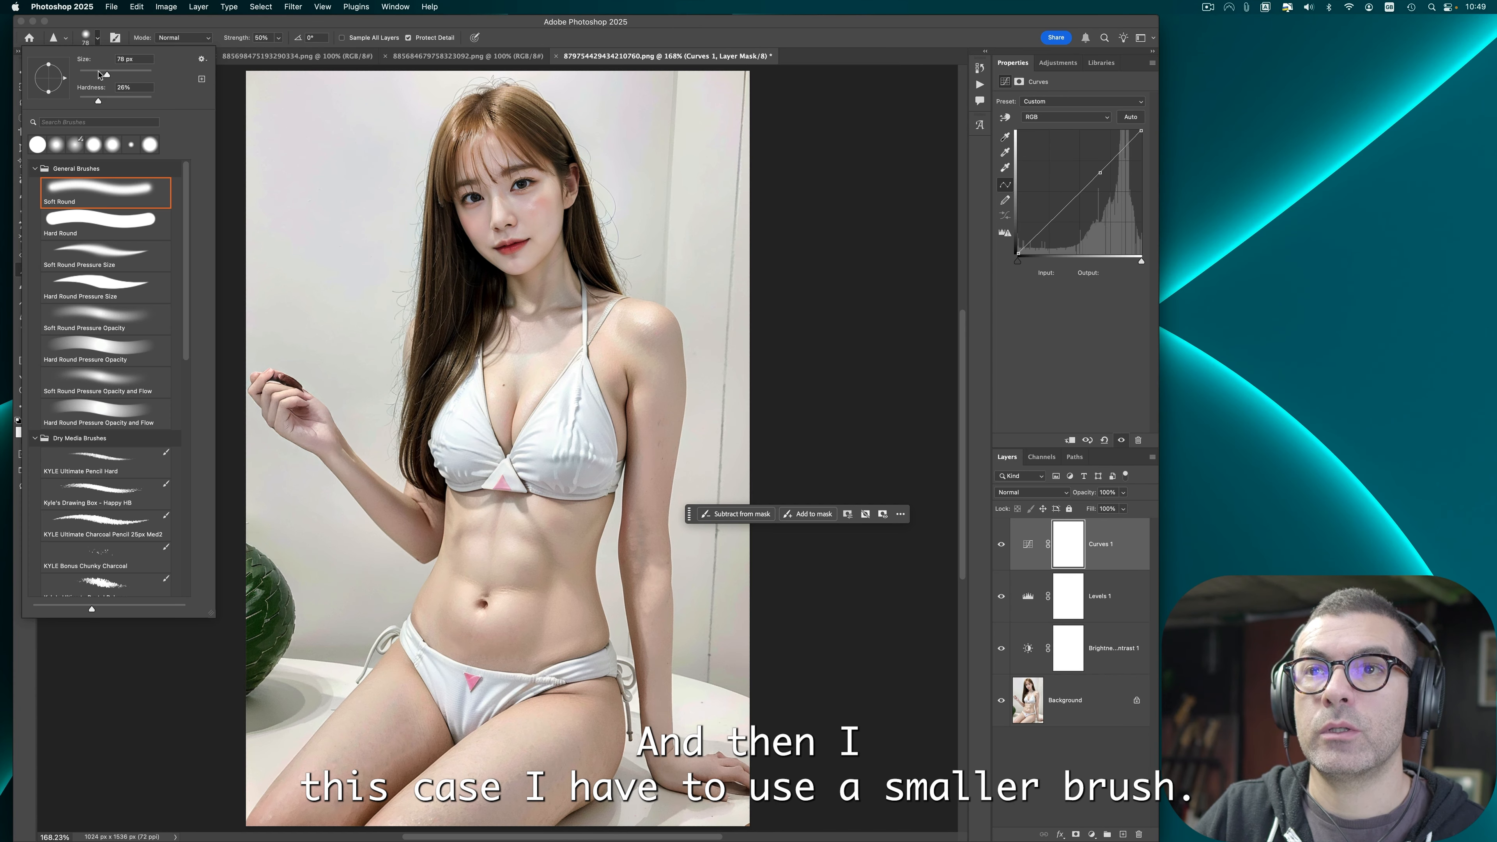
left_click_drag(100, 75, 86, 74)
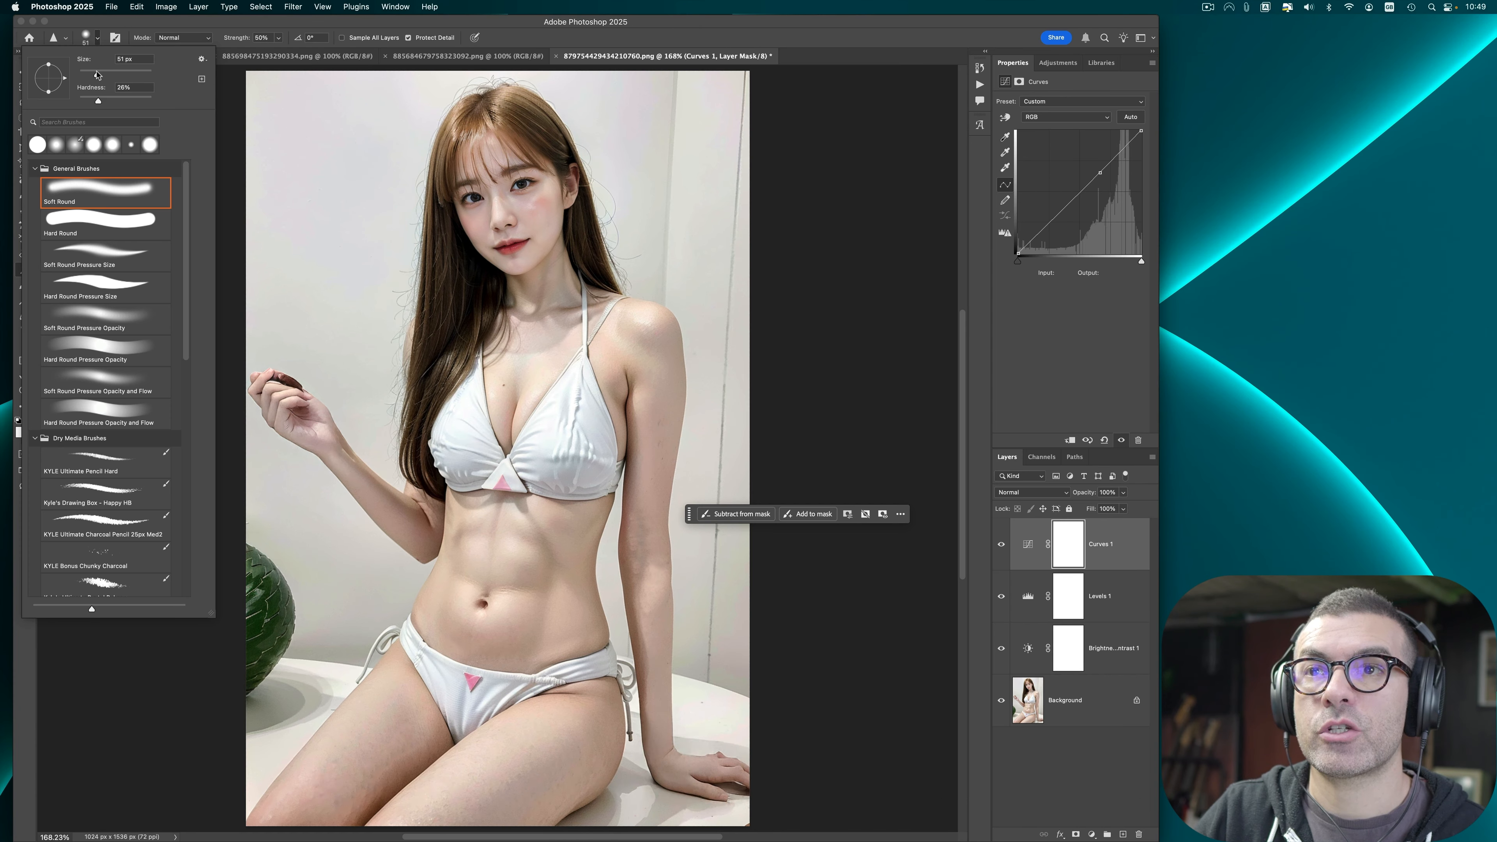
left_click(472, 198)
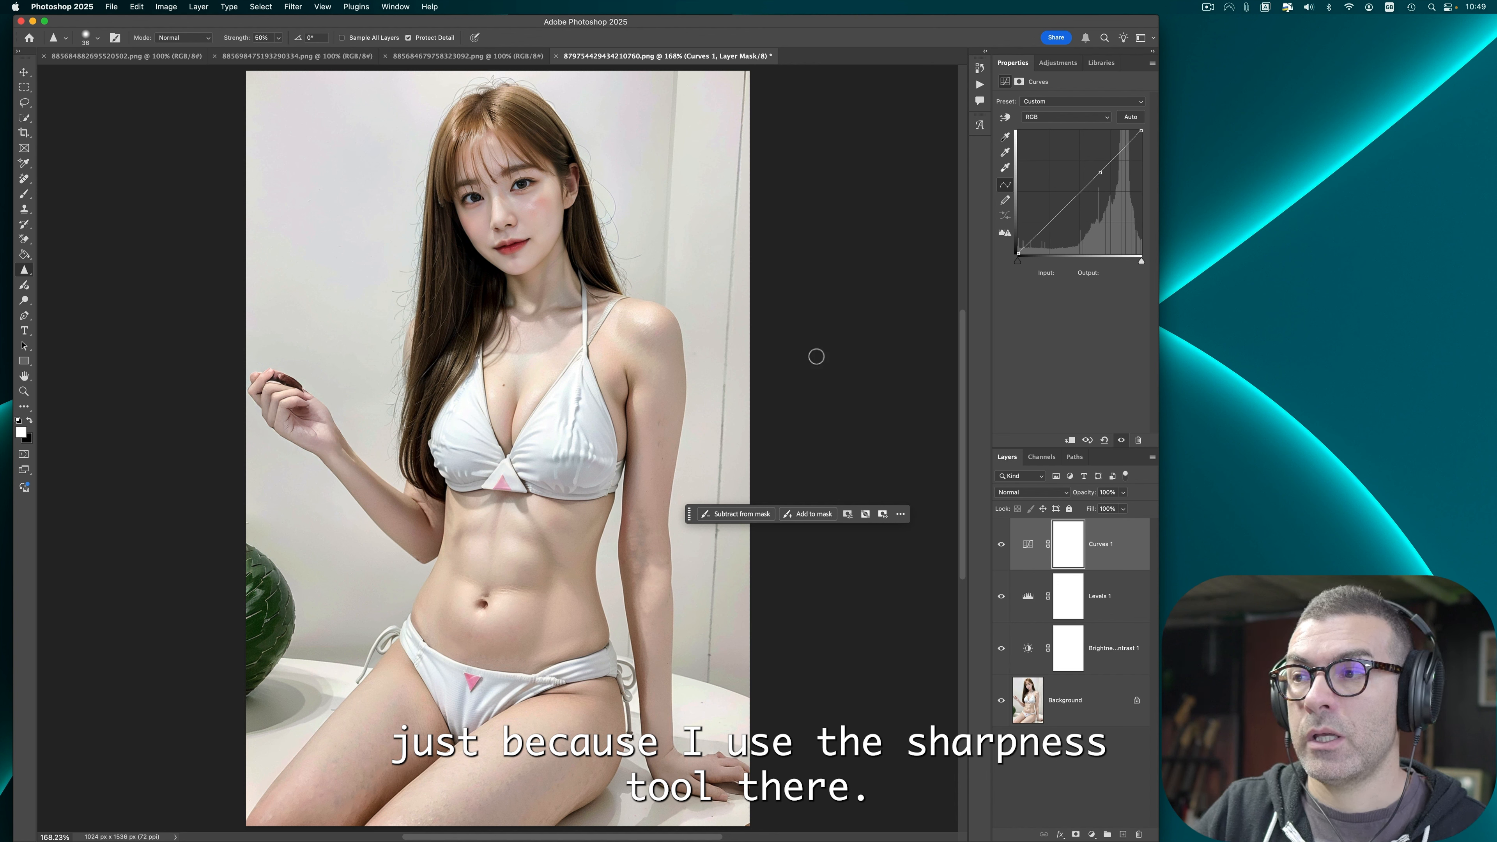
Step: Quick-export the image as PNG into the Malibu babes folder, replacing the existing file
left_click(111, 7)
mouse_move(180, 196)
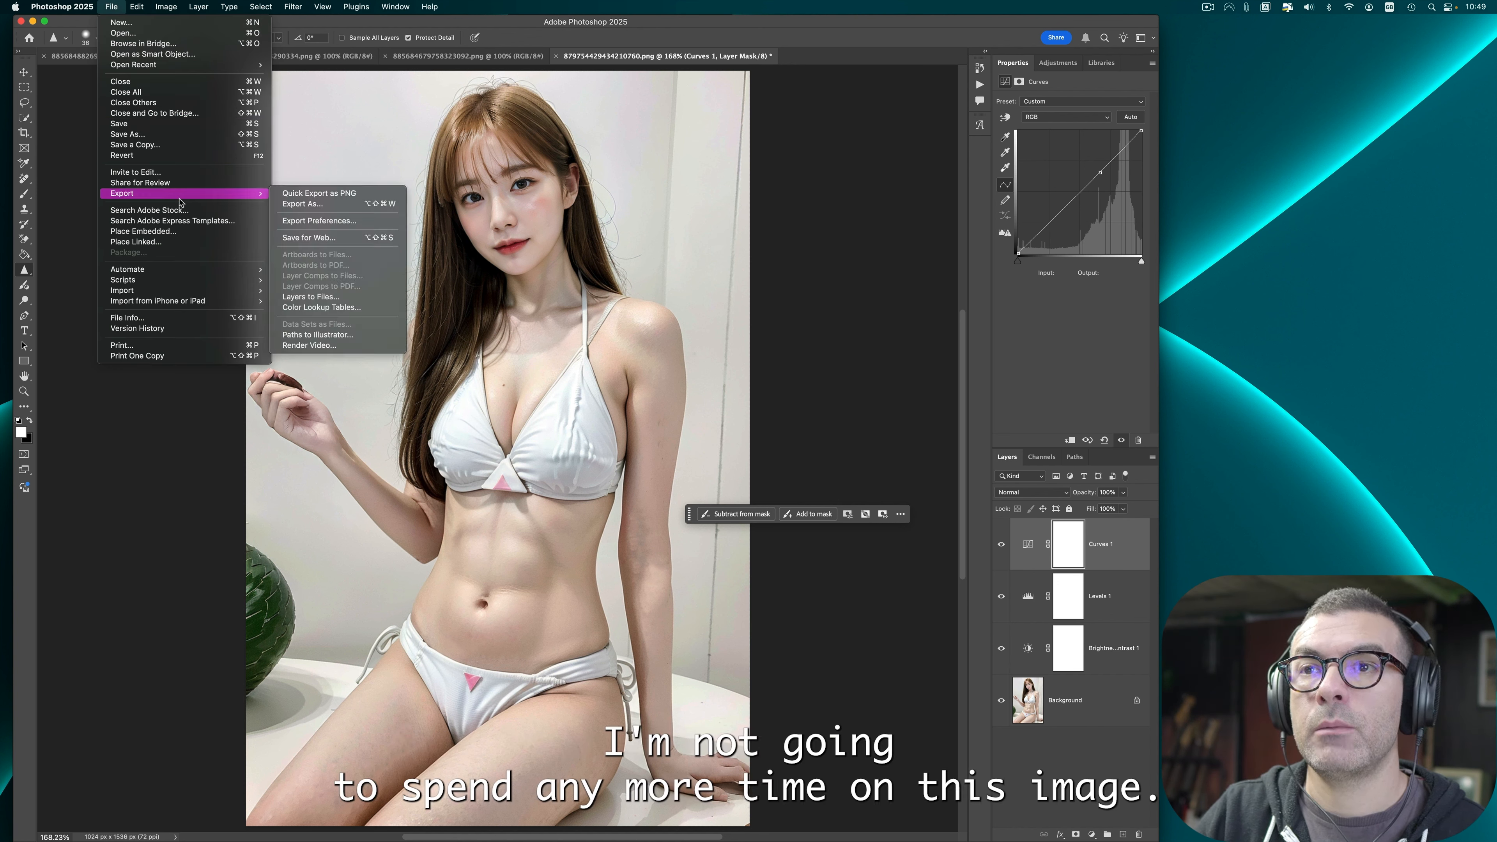
left_click(283, 196)
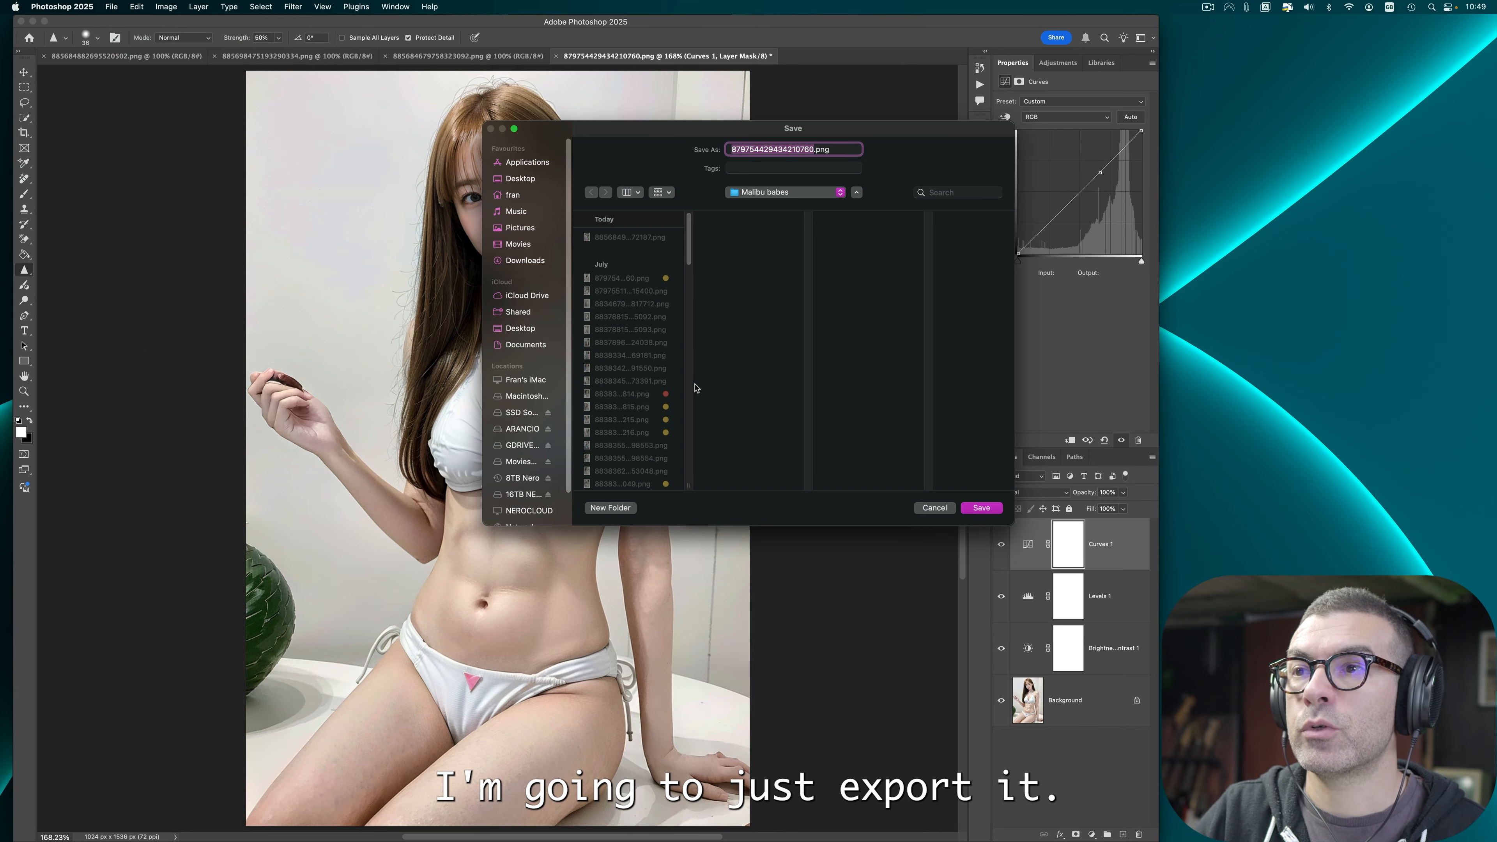
left_click(973, 508)
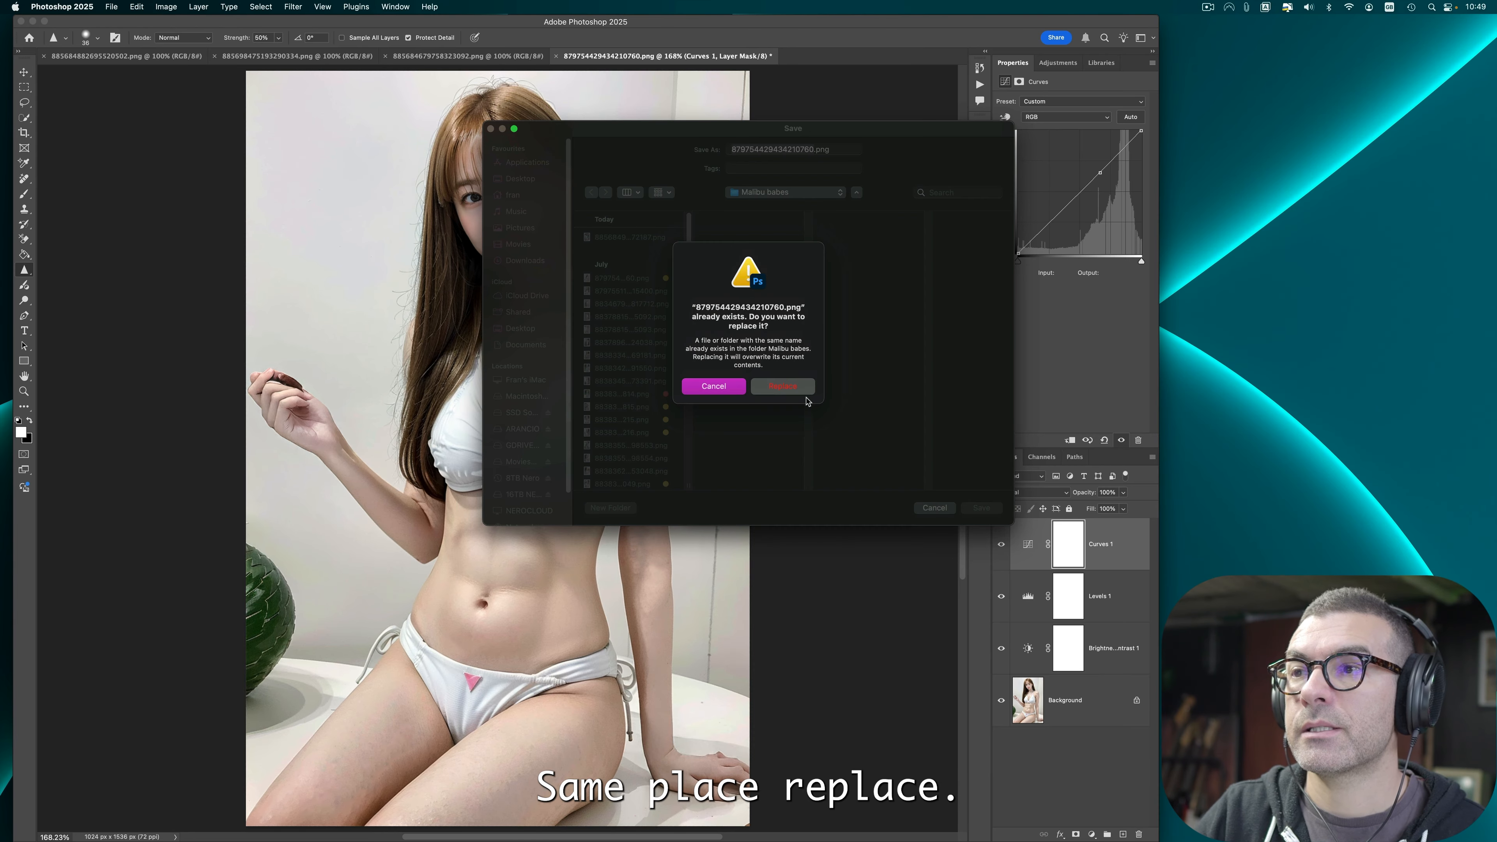
left_click(782, 387)
Step: Switch to Finder and remove the yellow tag from 879754429434210760.png, then return to Photoshop
key("super+Tab")
left_click(576, 419)
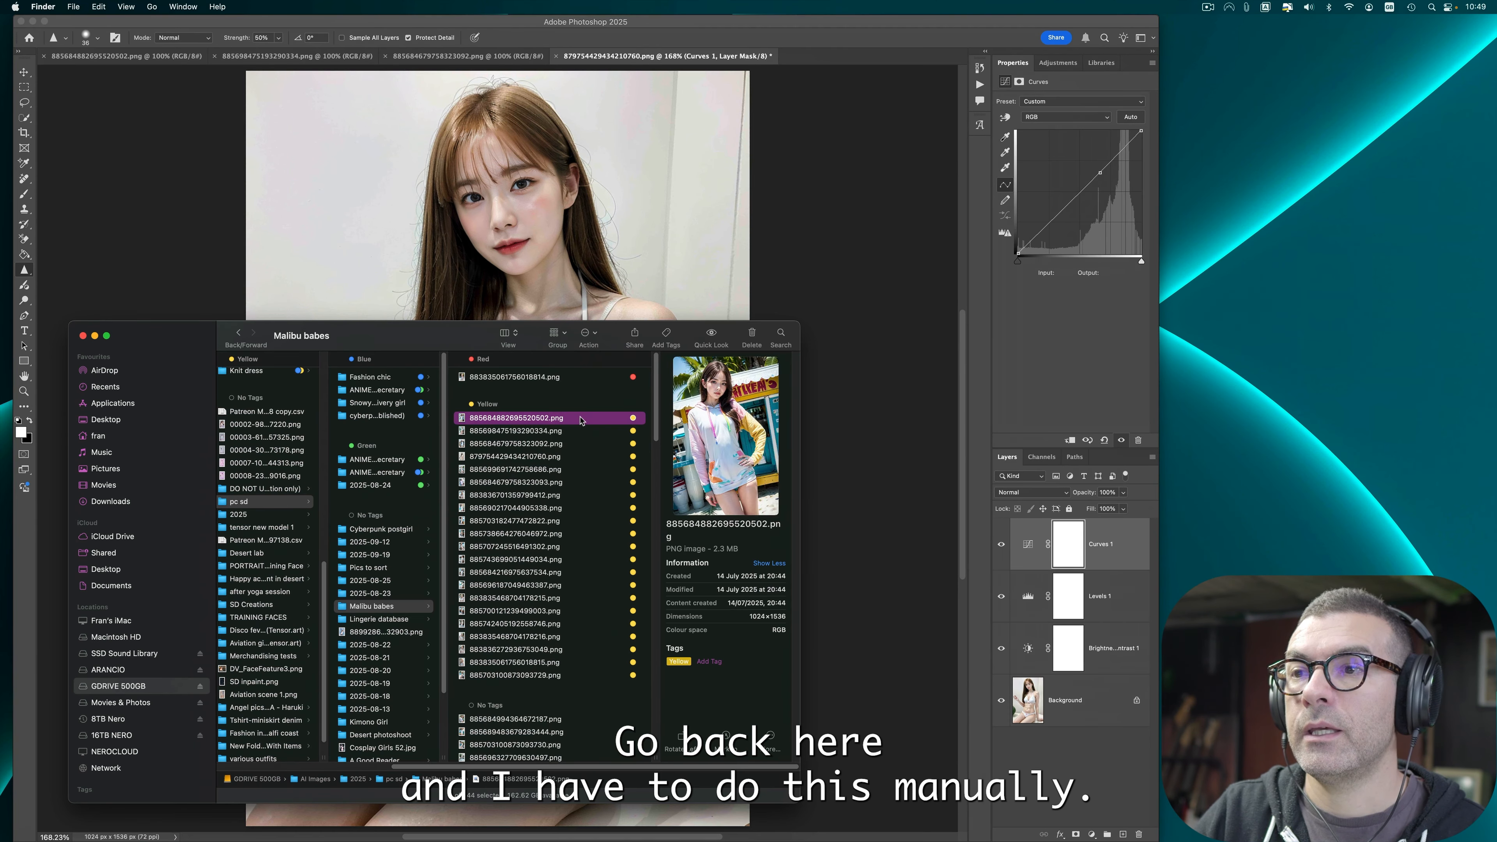
left_click(562, 460)
right_click(577, 462)
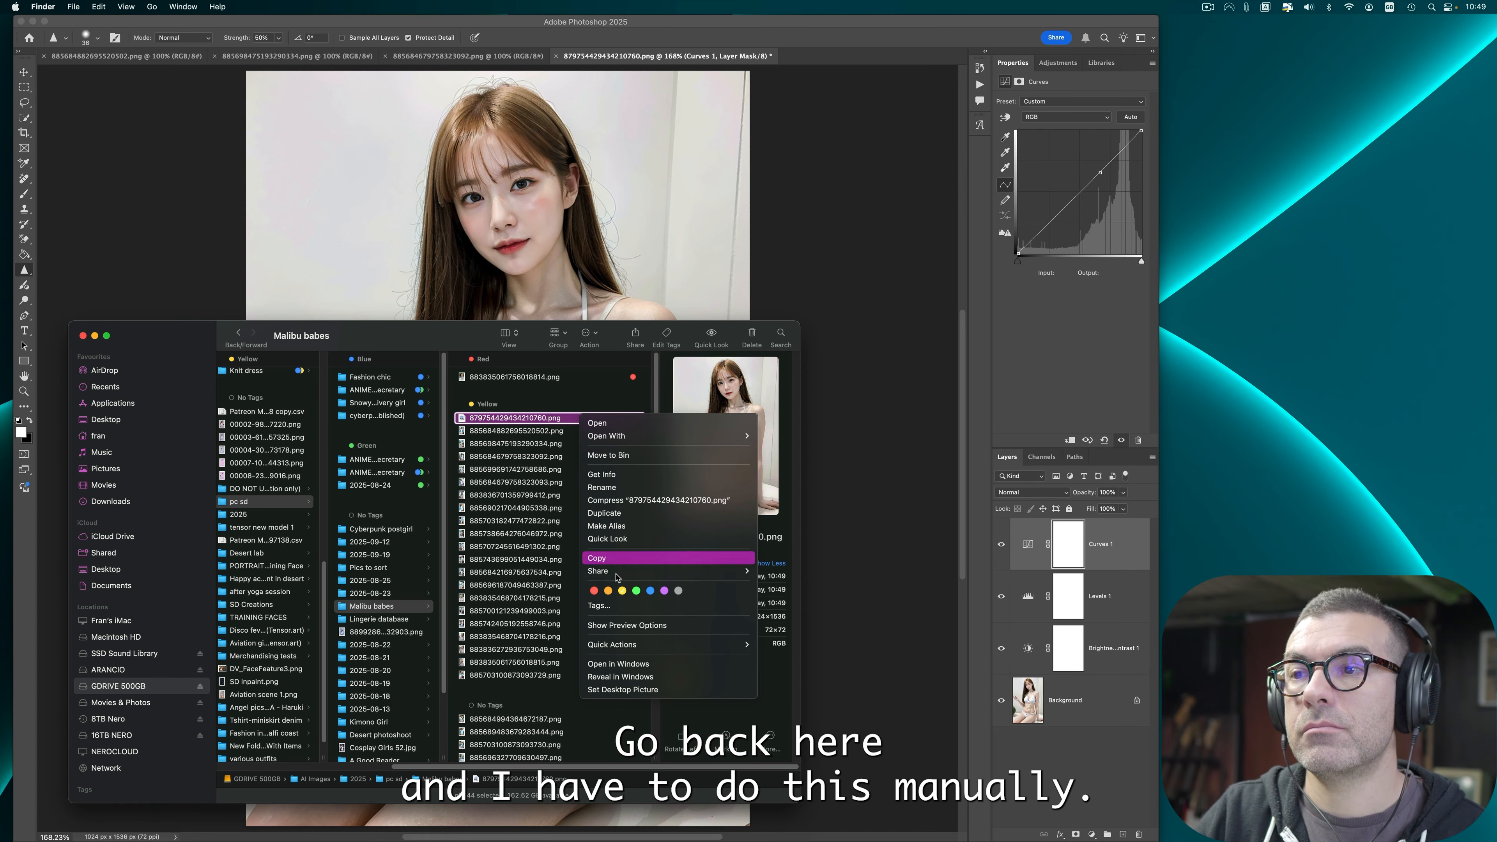
left_click(625, 593)
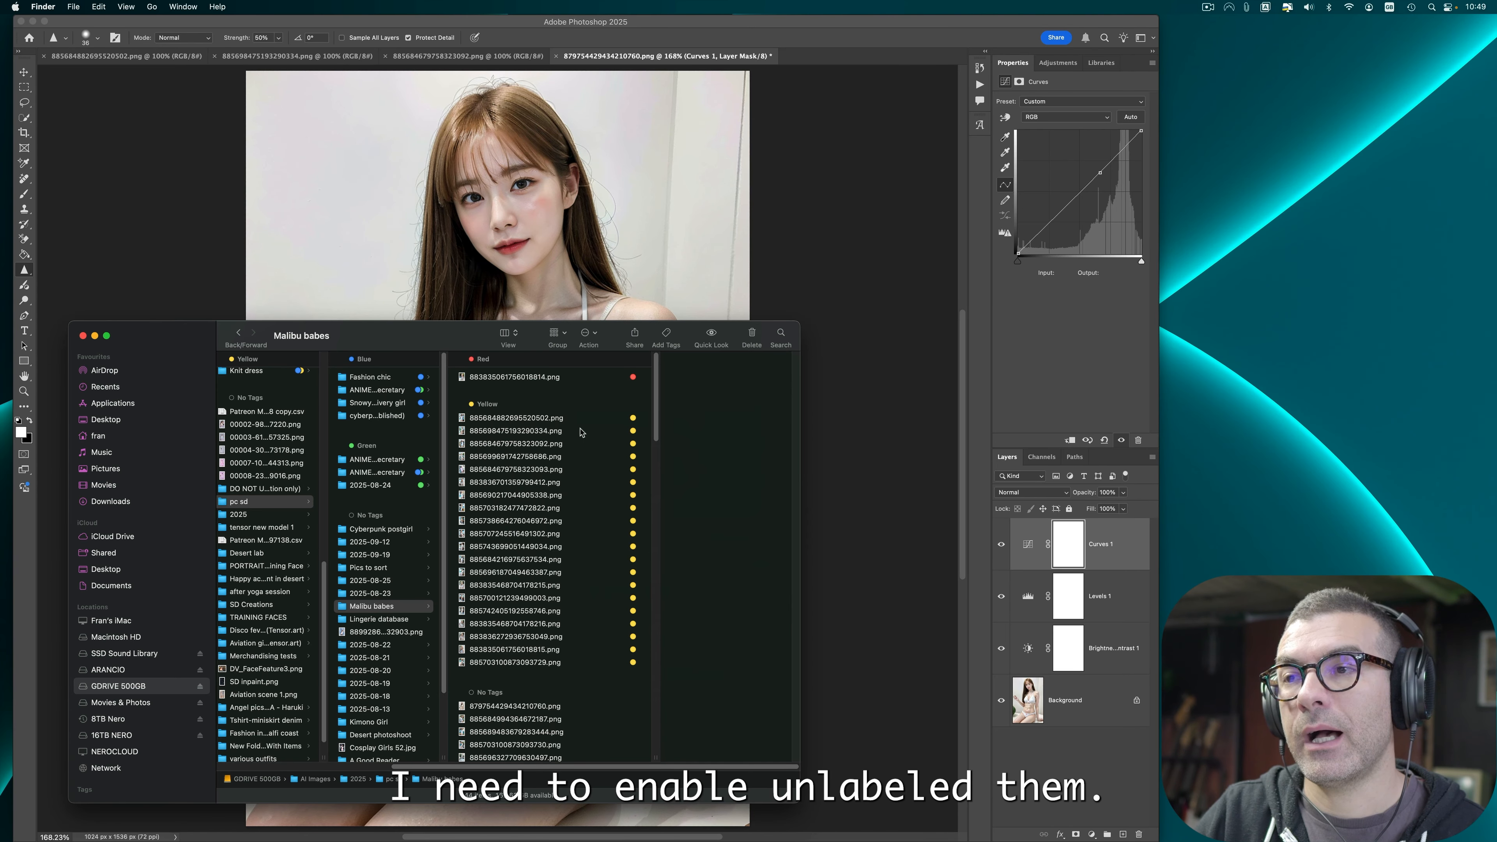
left_click(818, 269)
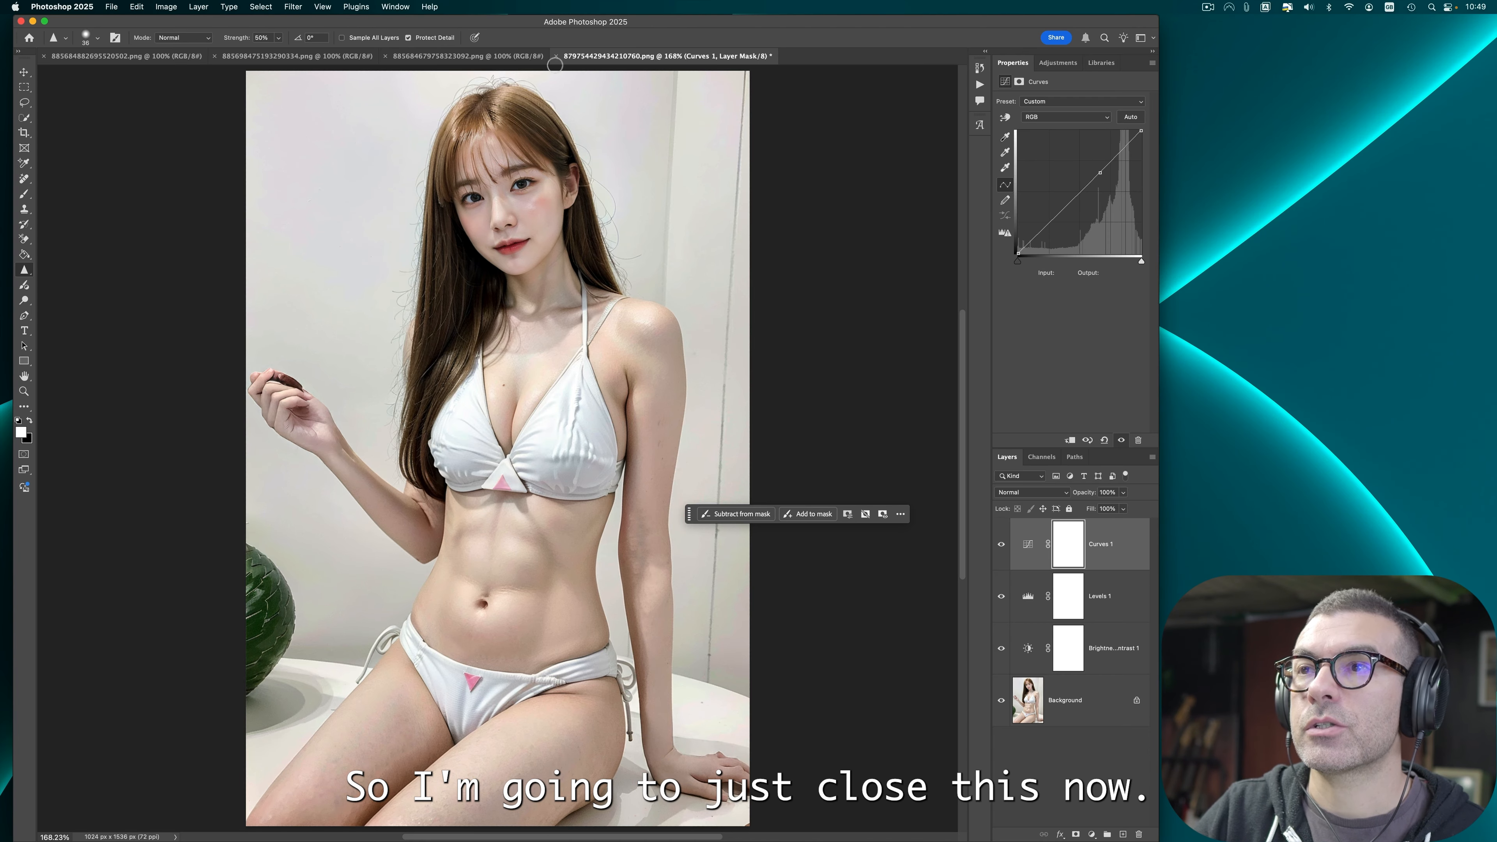
Step: Close the edited document without saving and fit the next photo to the screen
left_click(556, 56)
left_click(742, 319)
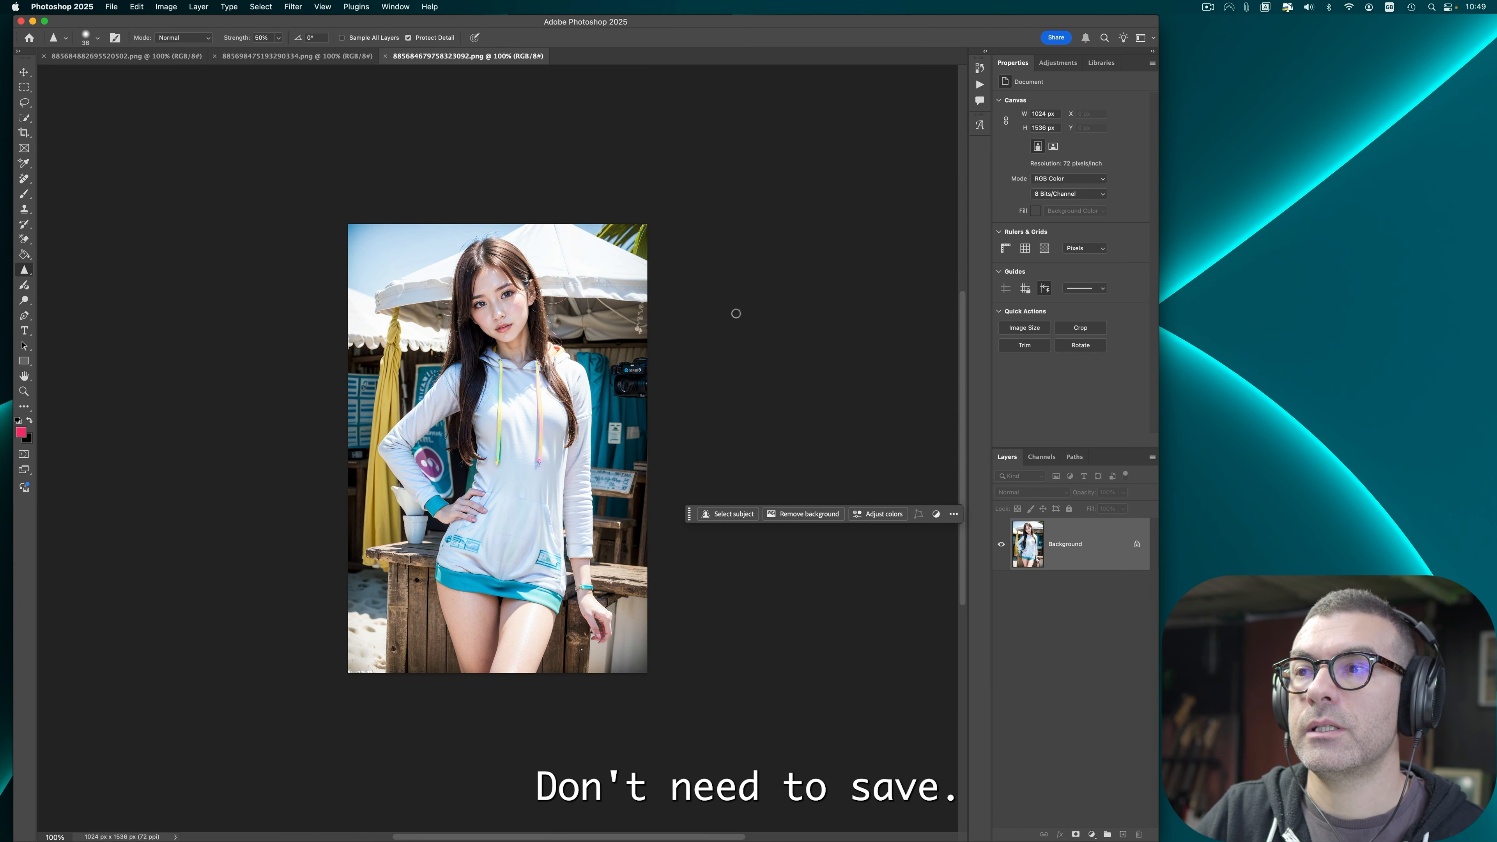
key("super+0")
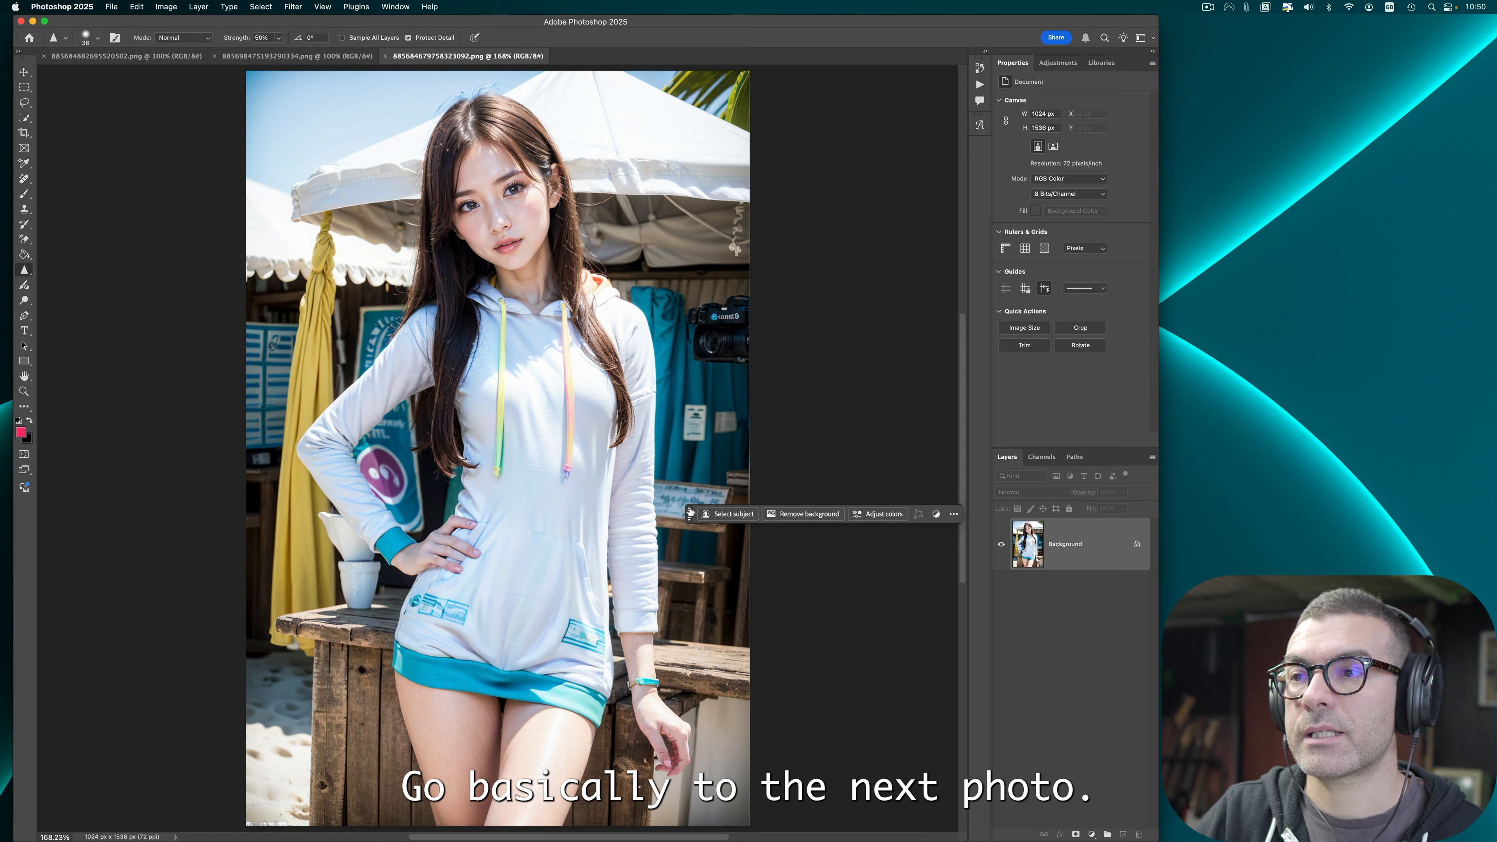
left_click_drag(688, 514, 801, 643)
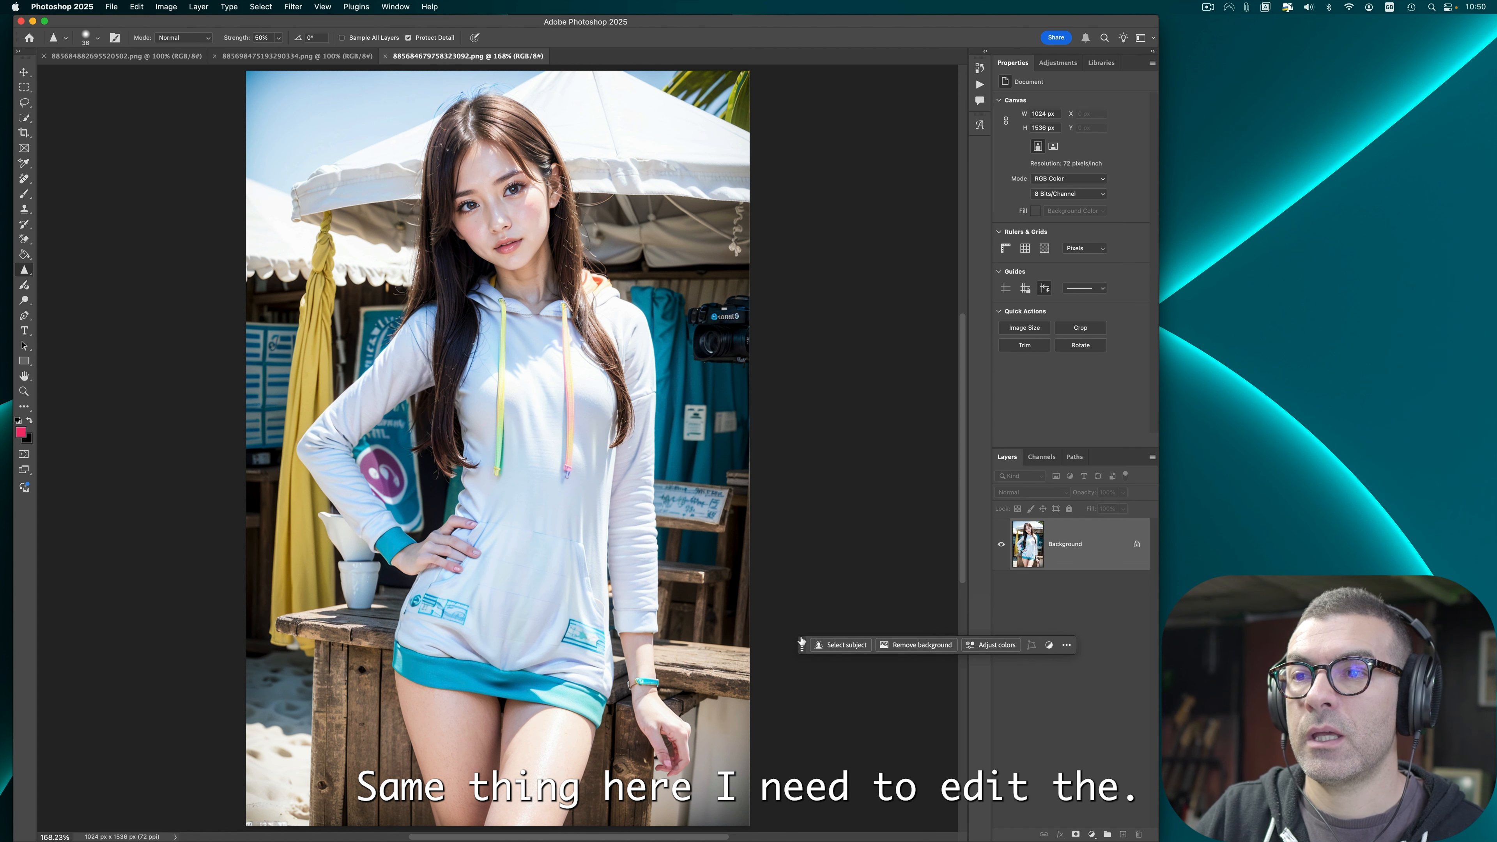
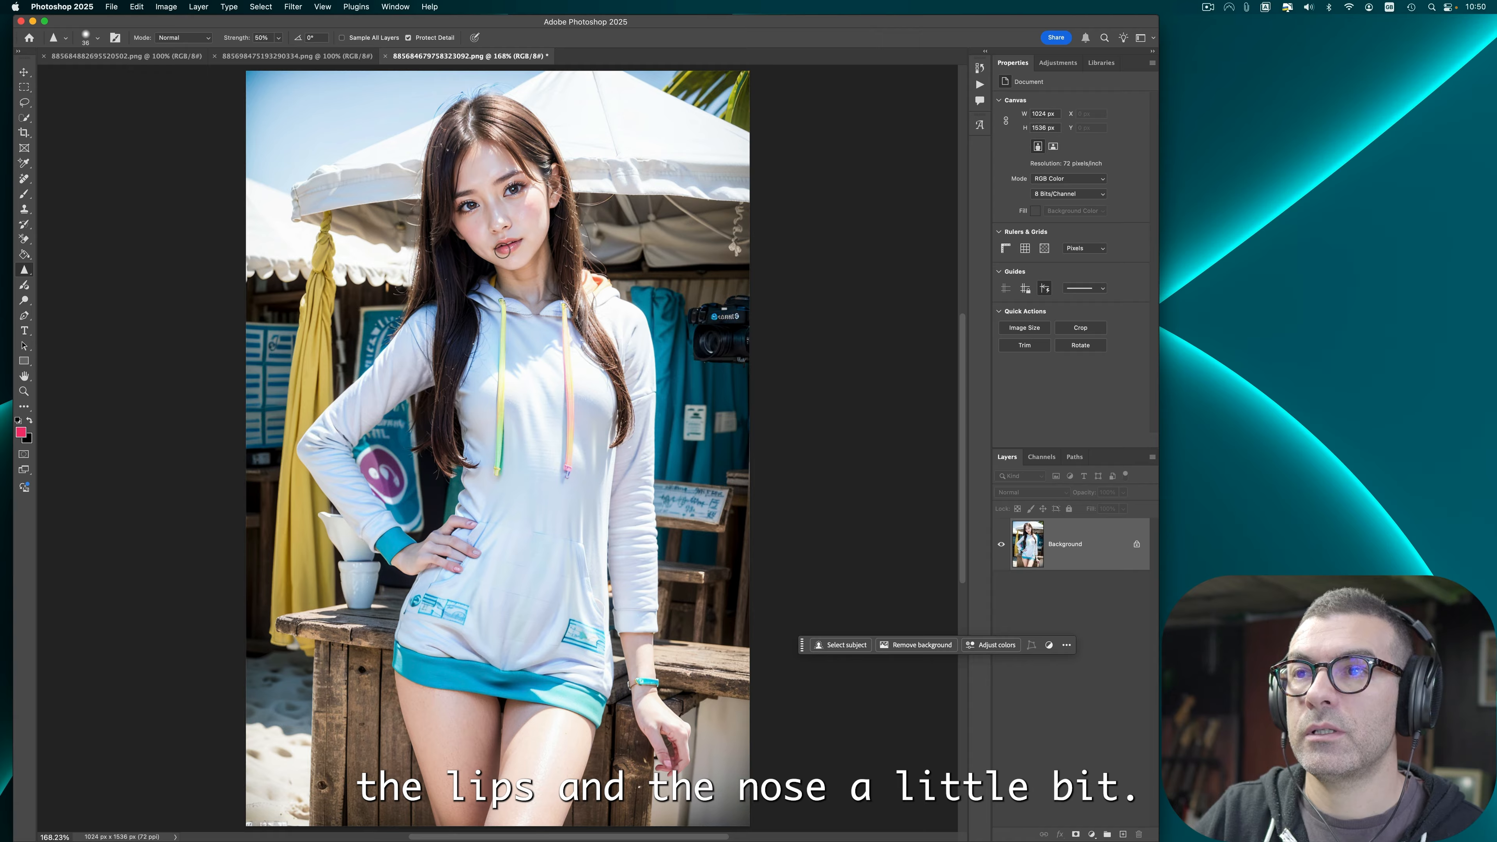
Step: Sharpen the lips and nose with the Sharpen tool
left_click_drag(502, 247, 508, 248)
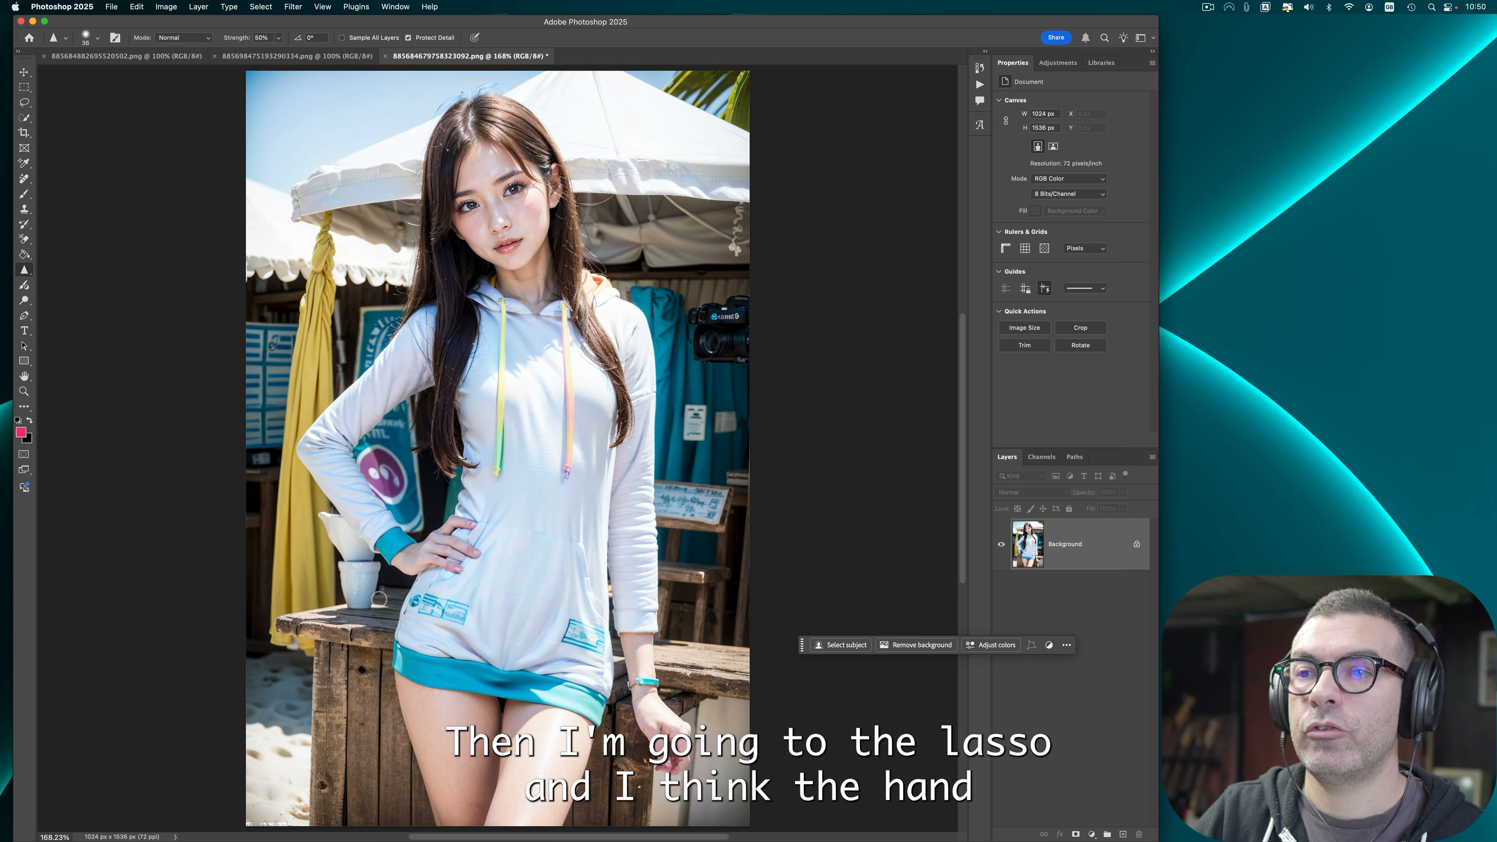
Step: Lasso the hand resting on the hip and run Generative Fill with an empty prompt
left_click(24, 102)
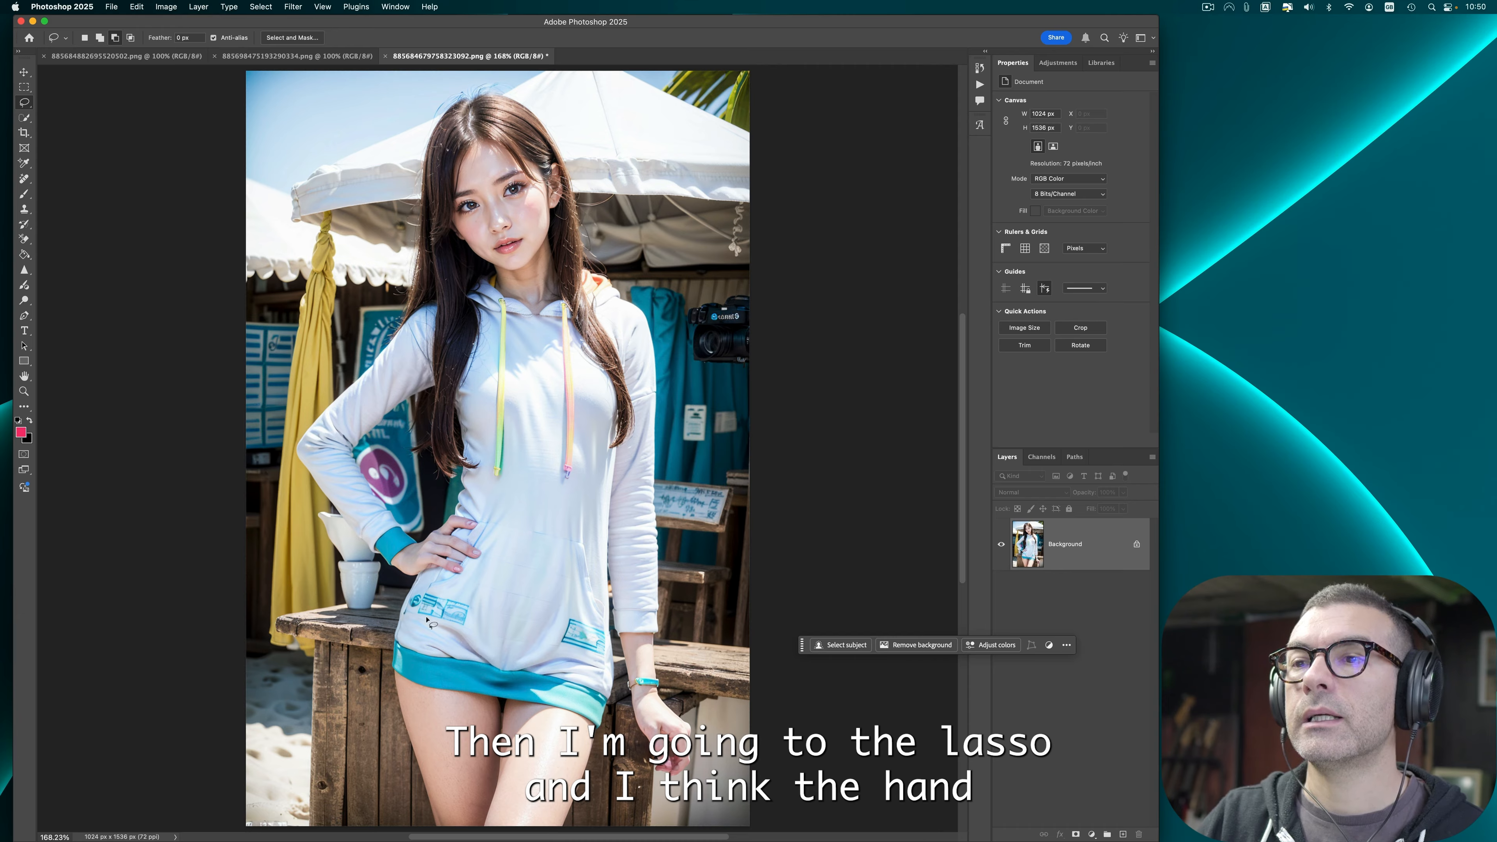
mouse_move(397, 517)
left_mouse_down()
mouse_move(477, 514)
mouse_move(488, 540)
mouse_move(457, 580)
mouse_move(398, 586)
left_mouse_up()
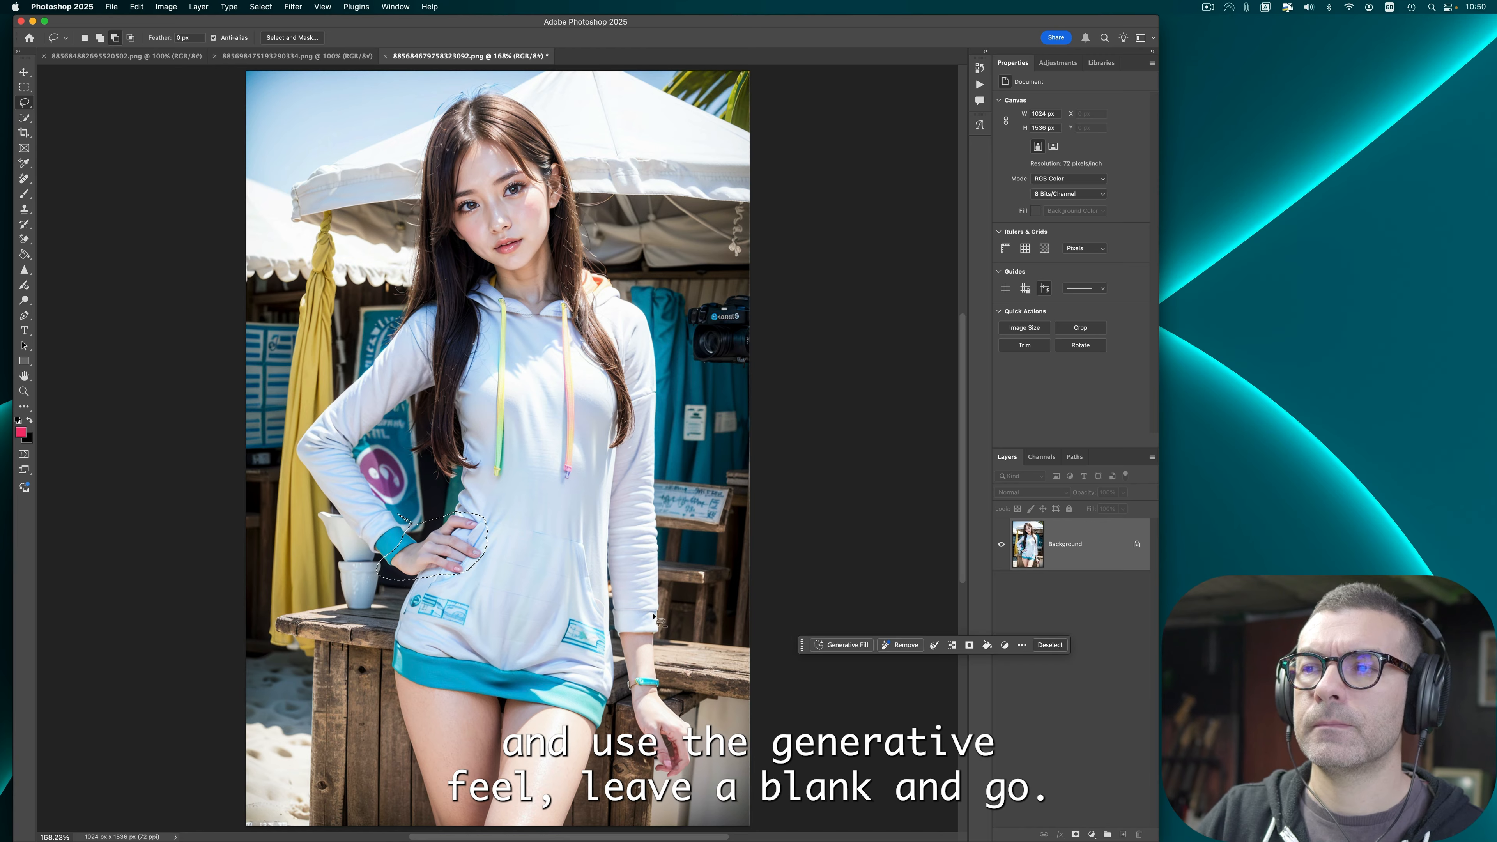
left_click(843, 645)
key("Return")
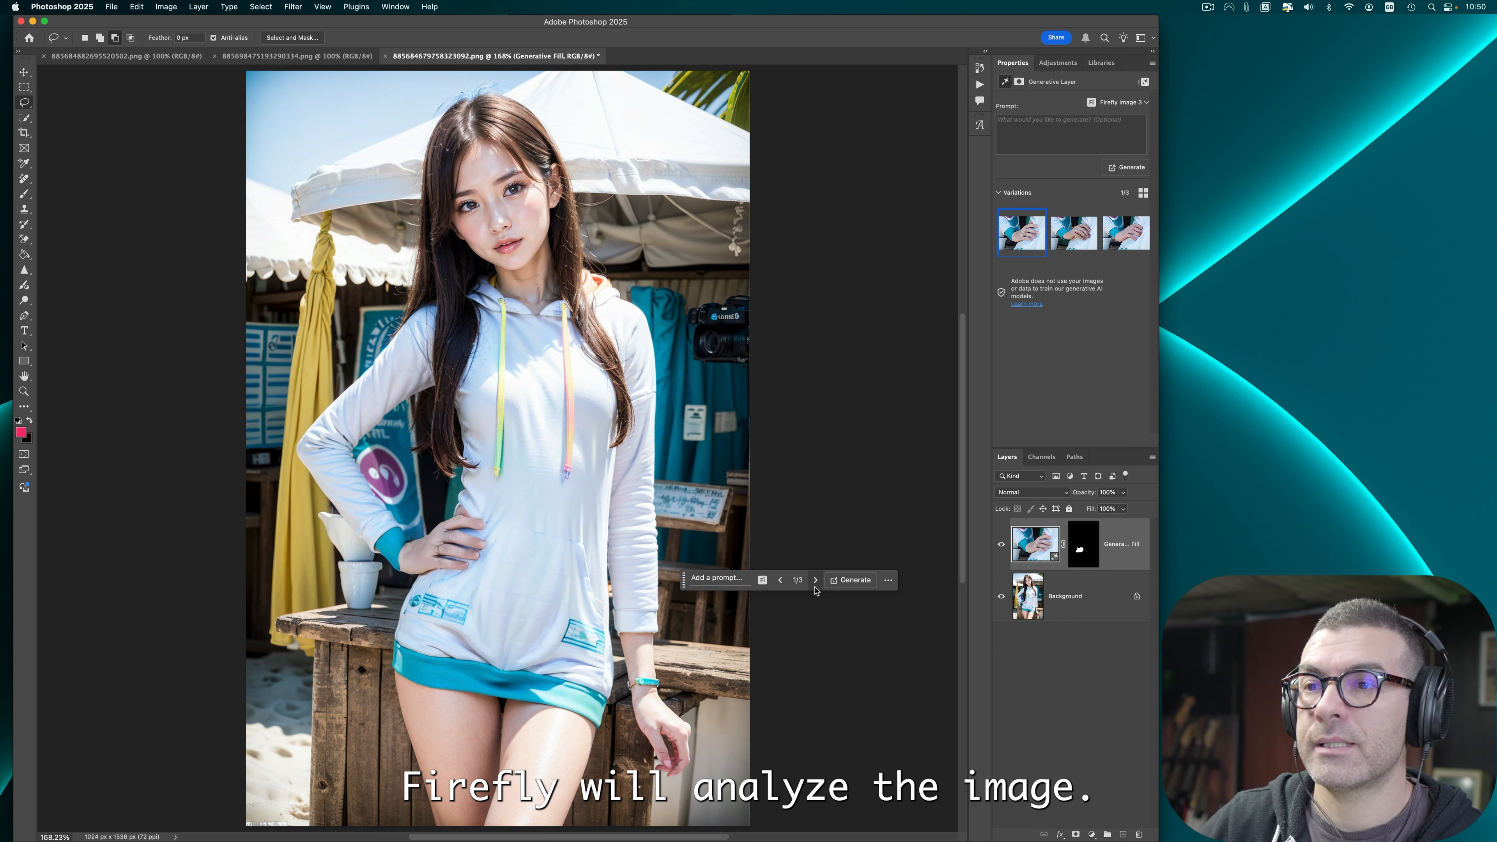
Step: Preview the generated hand variations and delete the two unsatisfactory ones
left_click(1069, 243)
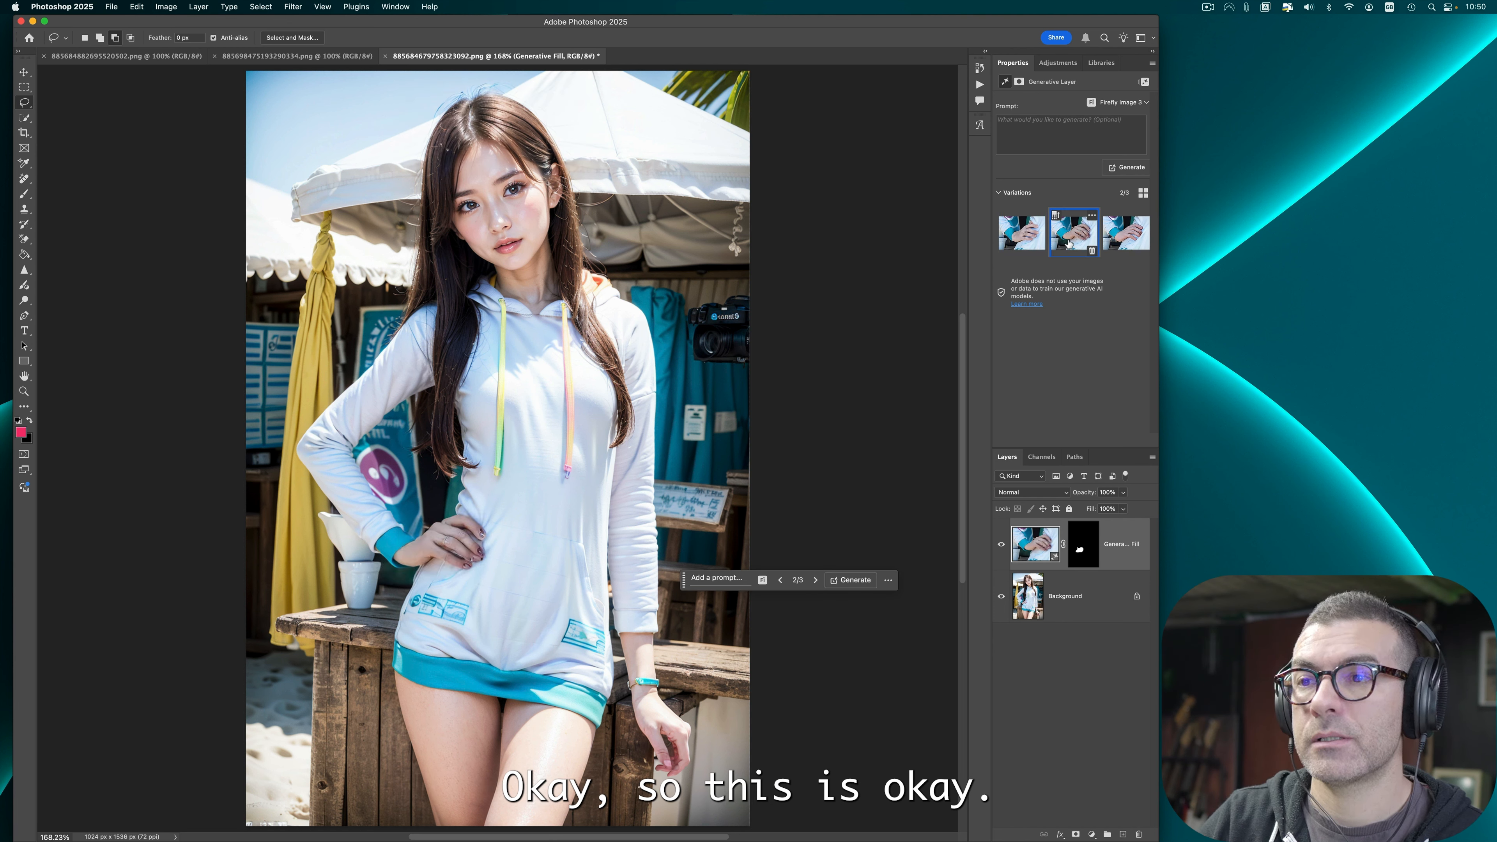
left_click(1090, 251)
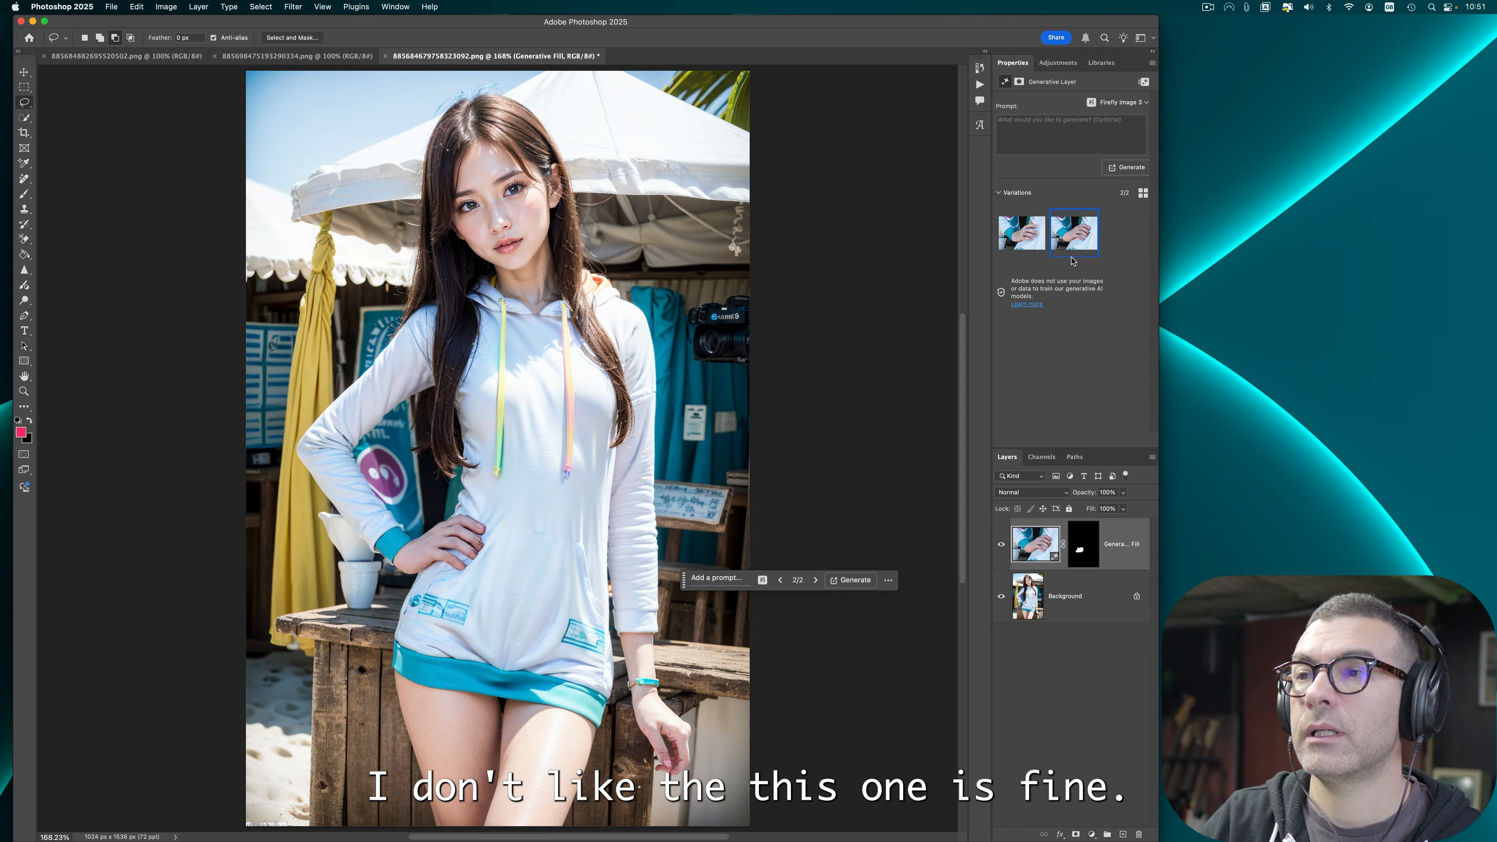
left_click(1088, 250)
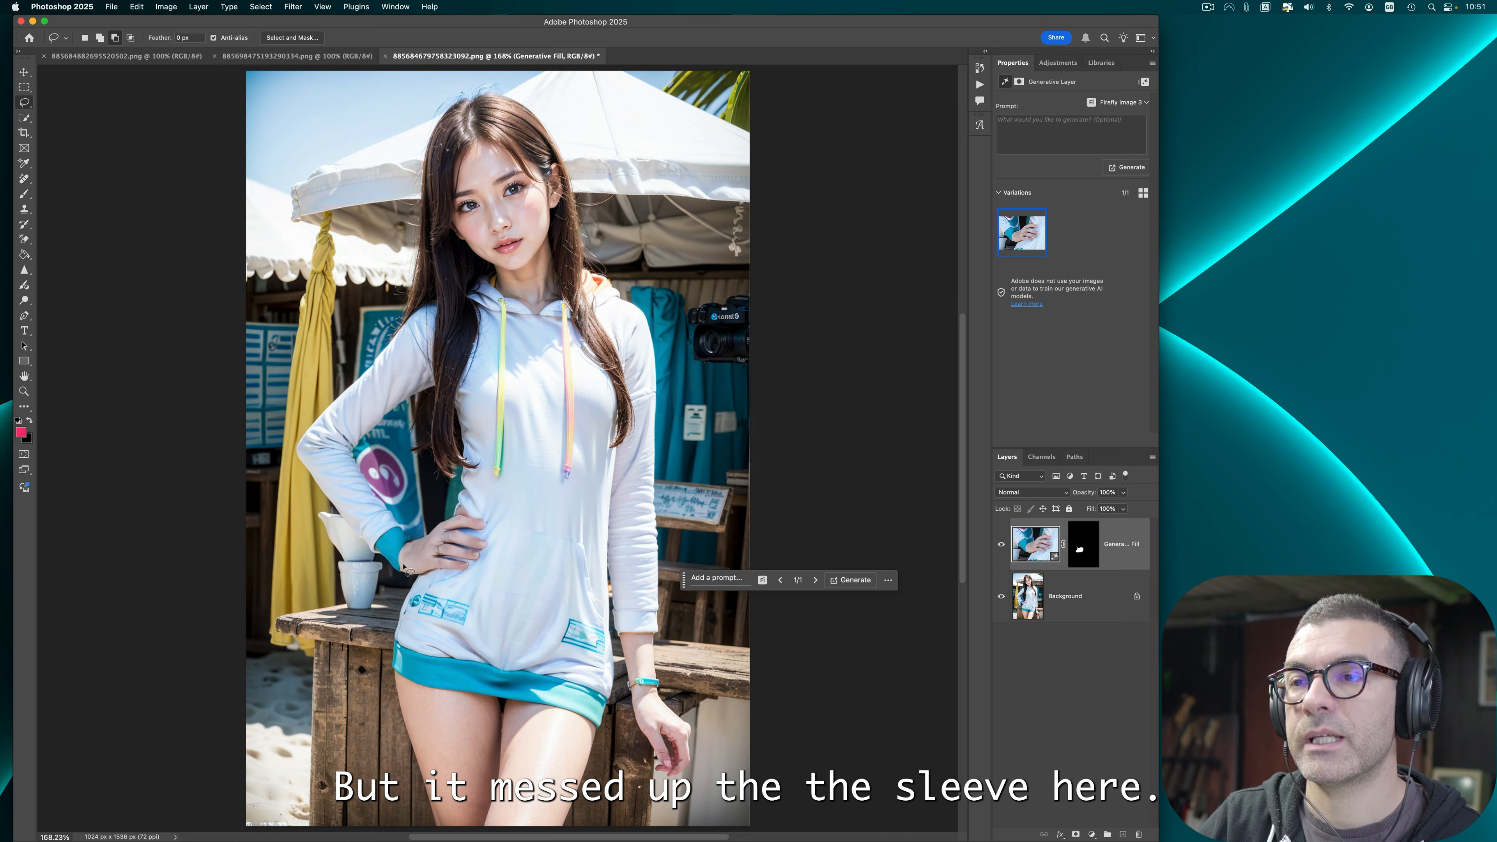
Step: Generate two more rounds of hand variations, compare them and keep the second variation
left_click(852, 580)
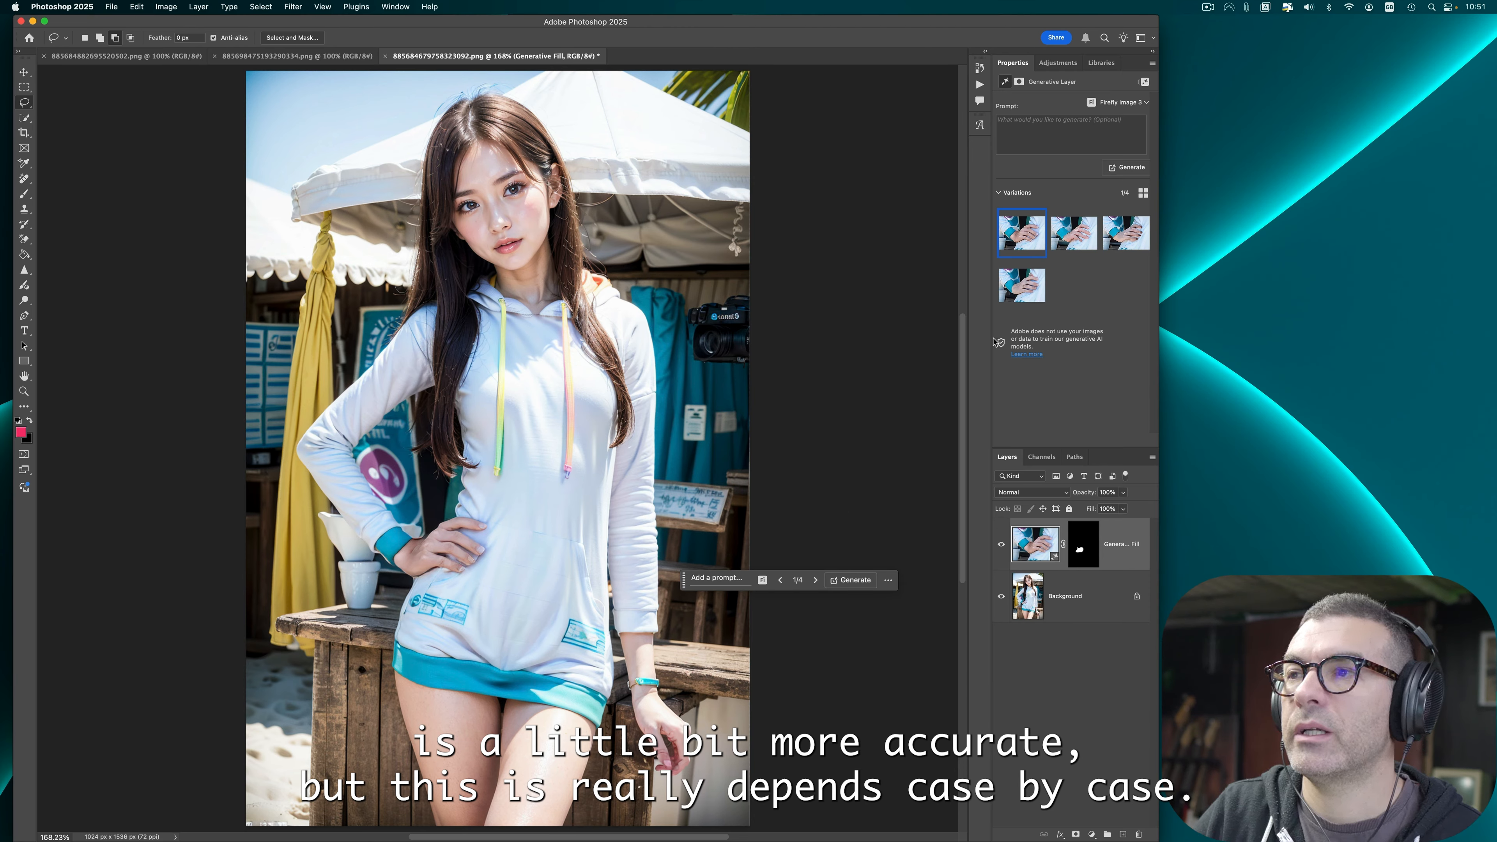
left_click(1072, 243)
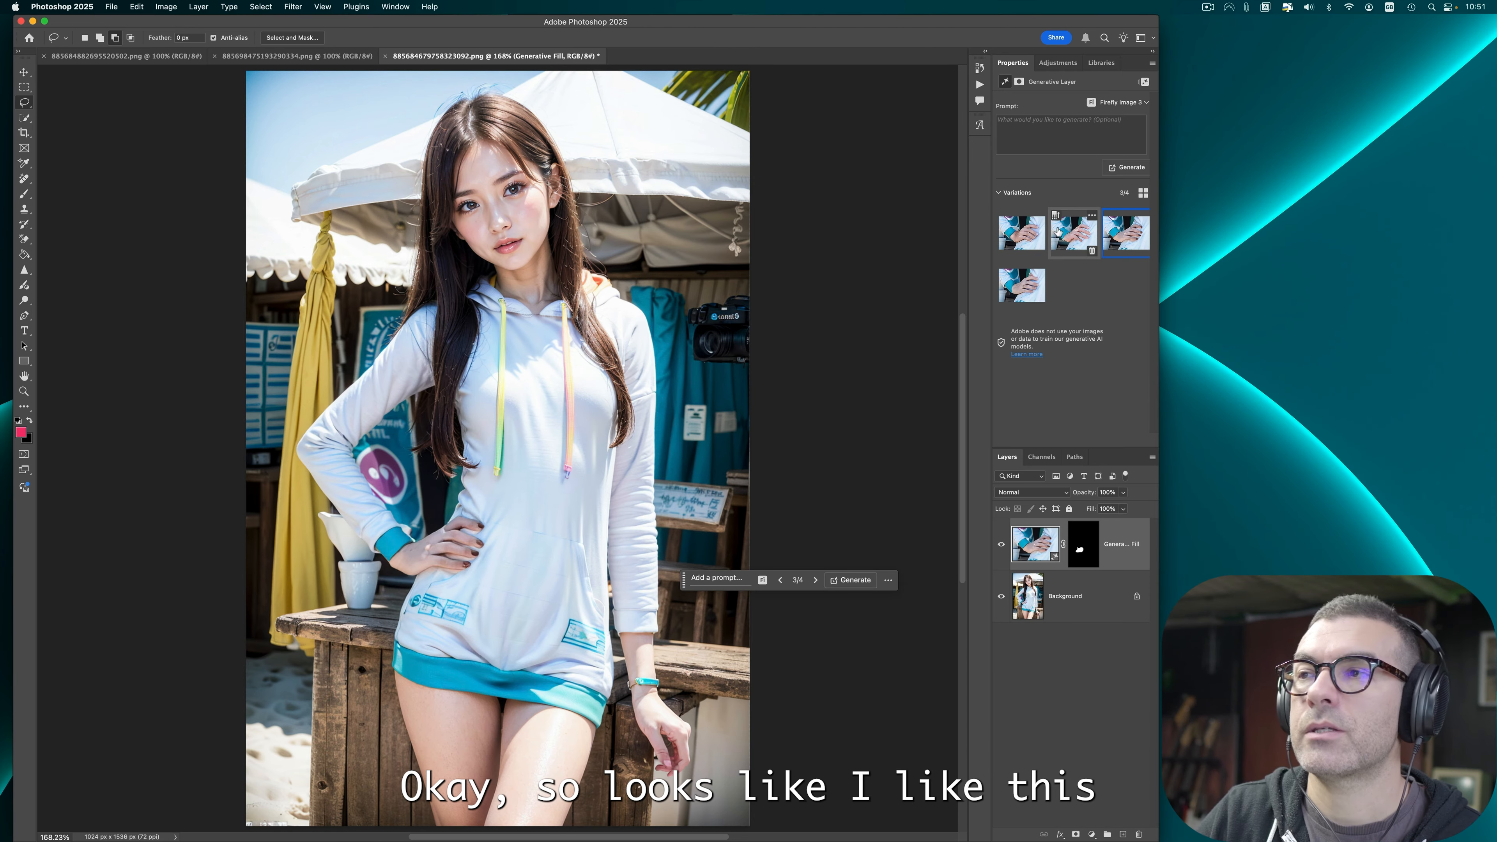
left_click(1031, 280)
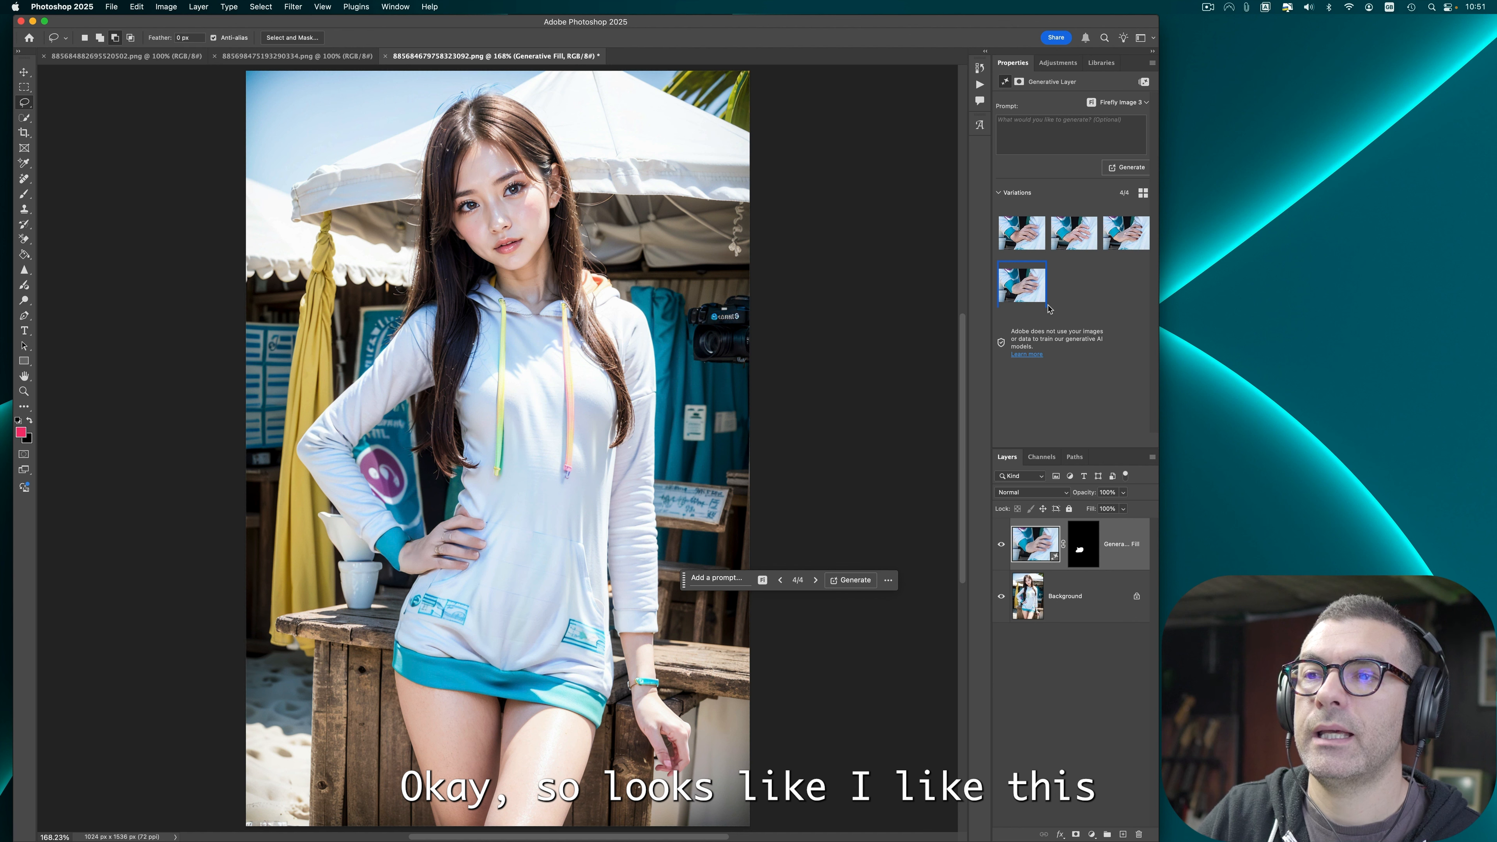
left_click(1126, 233)
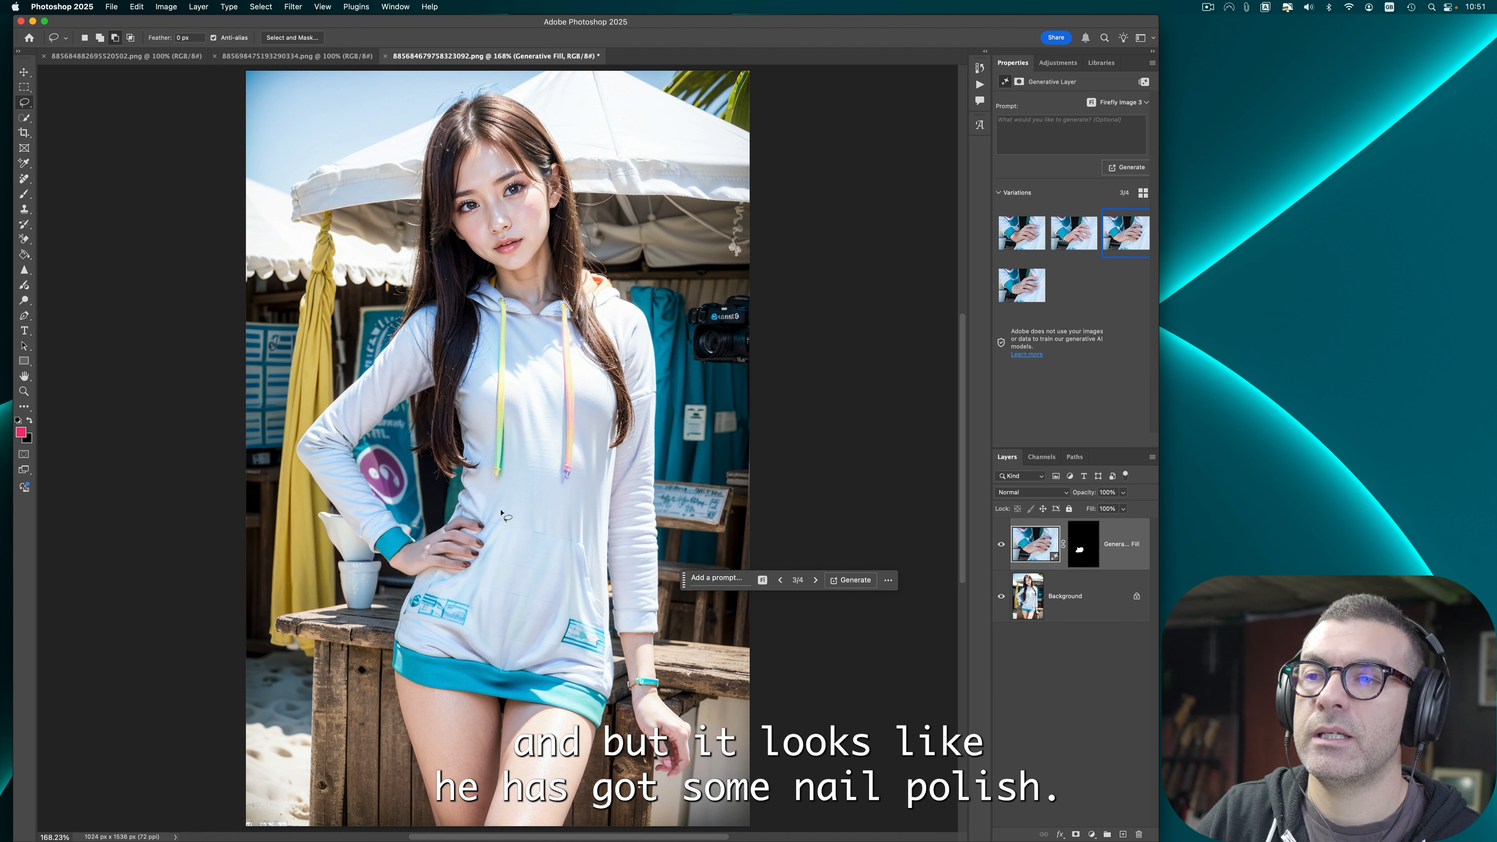
left_click(851, 580)
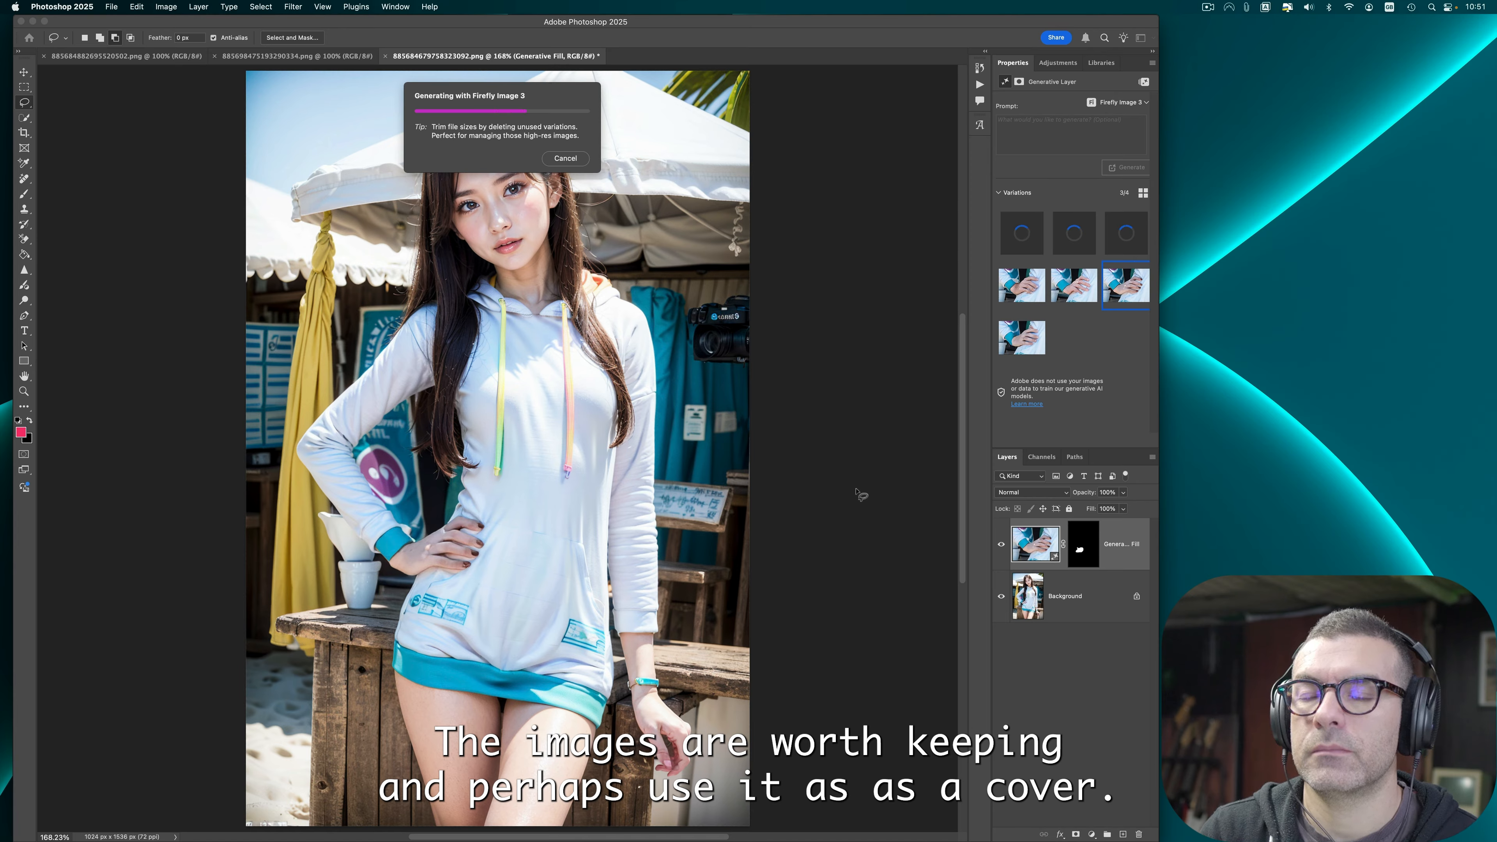
left_click(1061, 244)
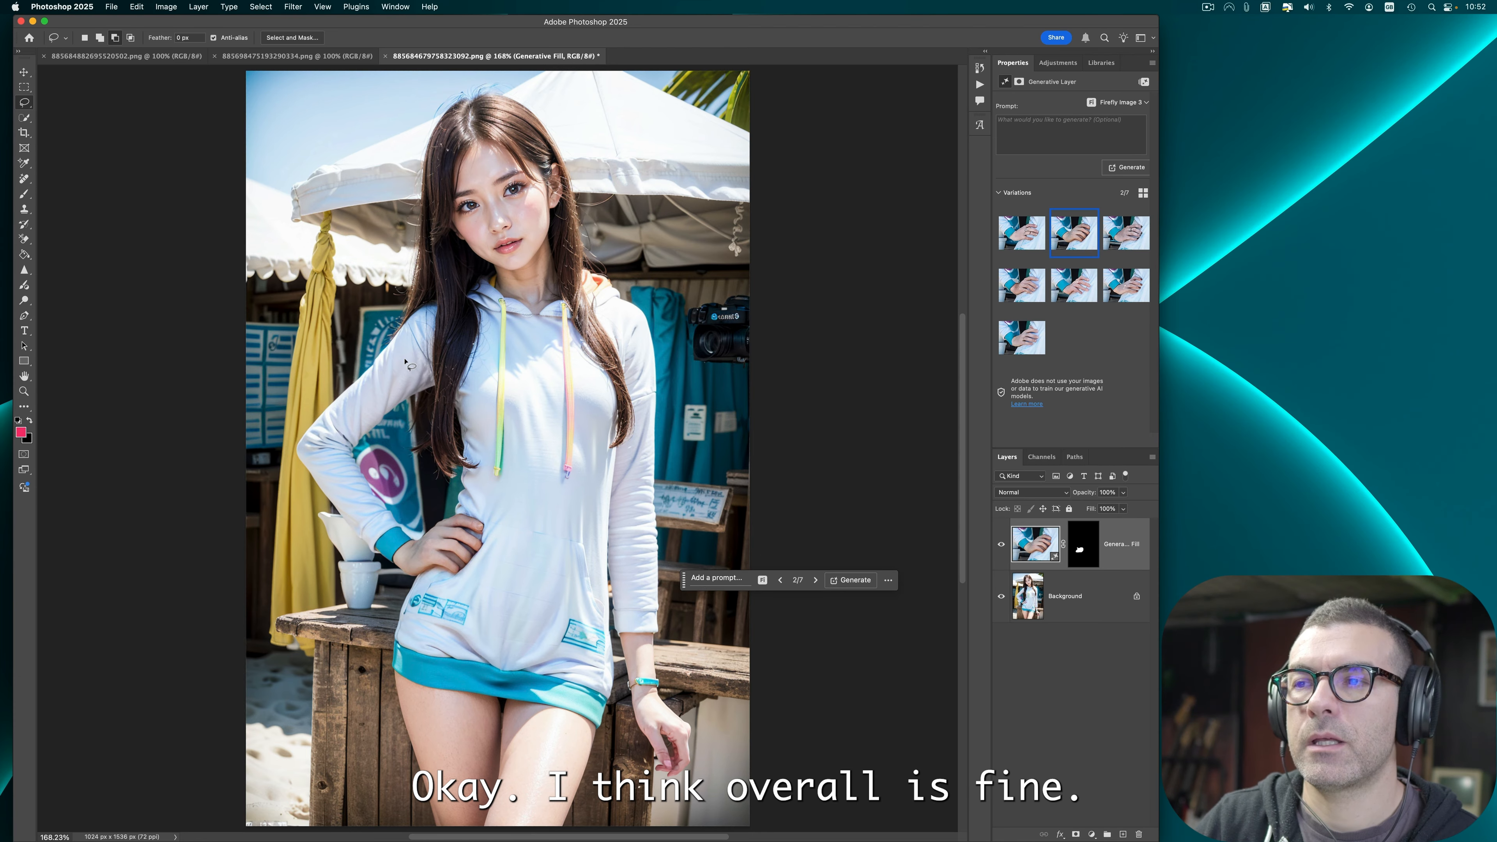
Step: Select both layers and flatten the image
left_click(166, 7)
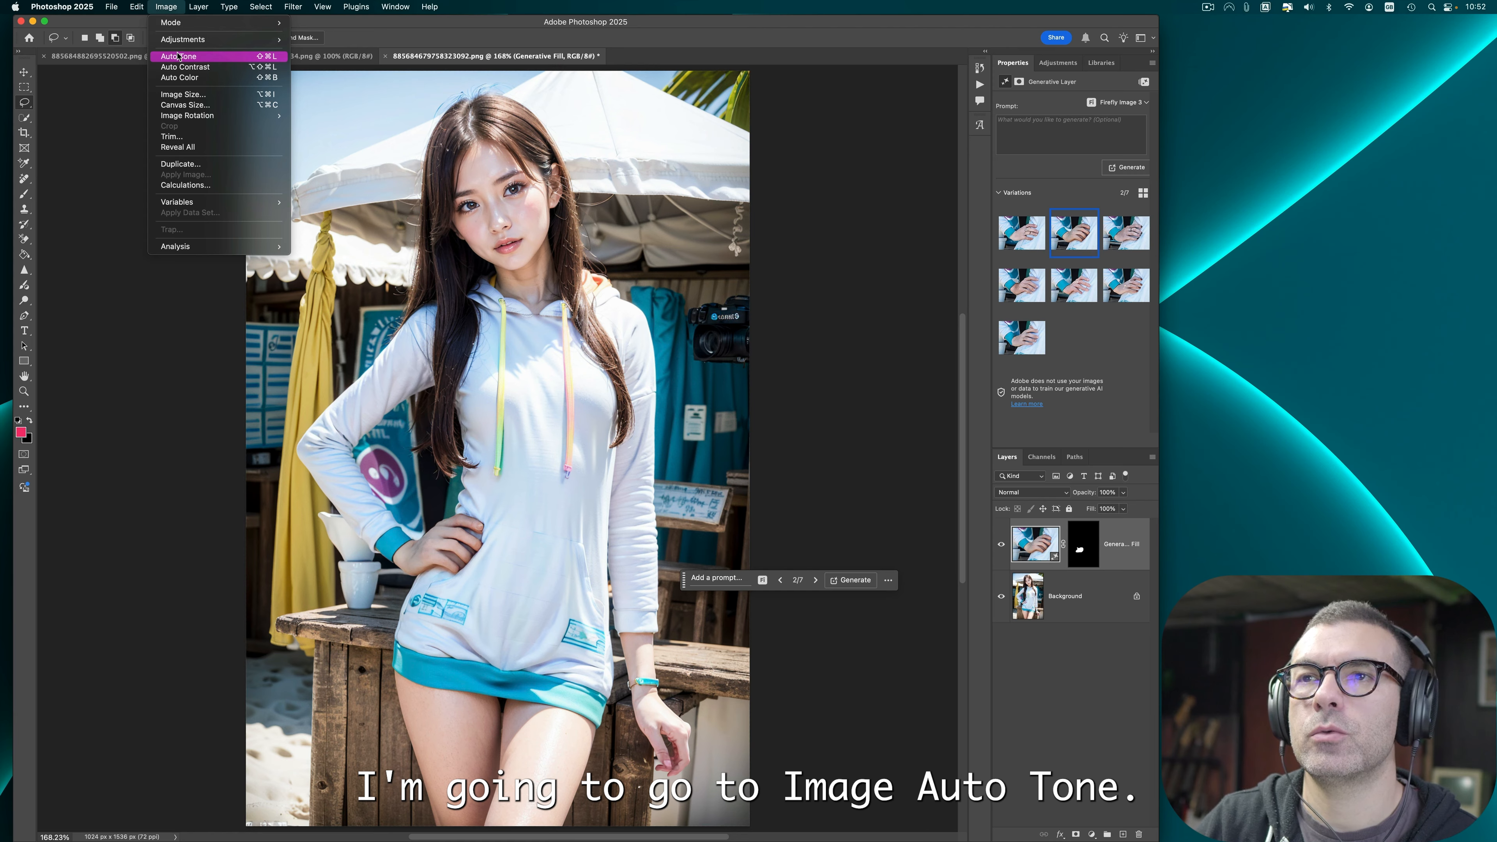
left_click(1101, 613)
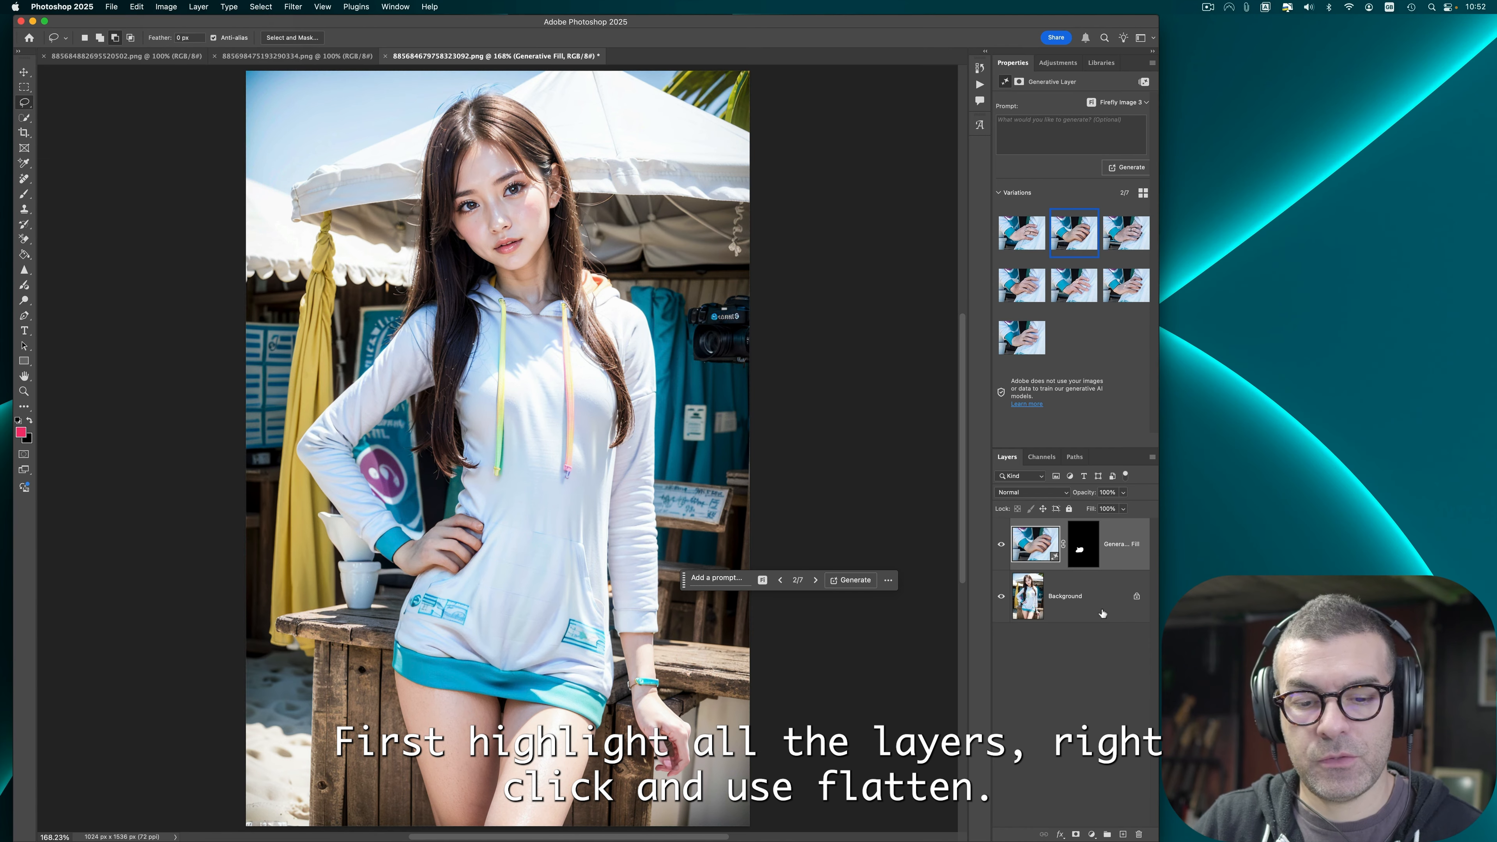
left_click(1104, 612, "shift")
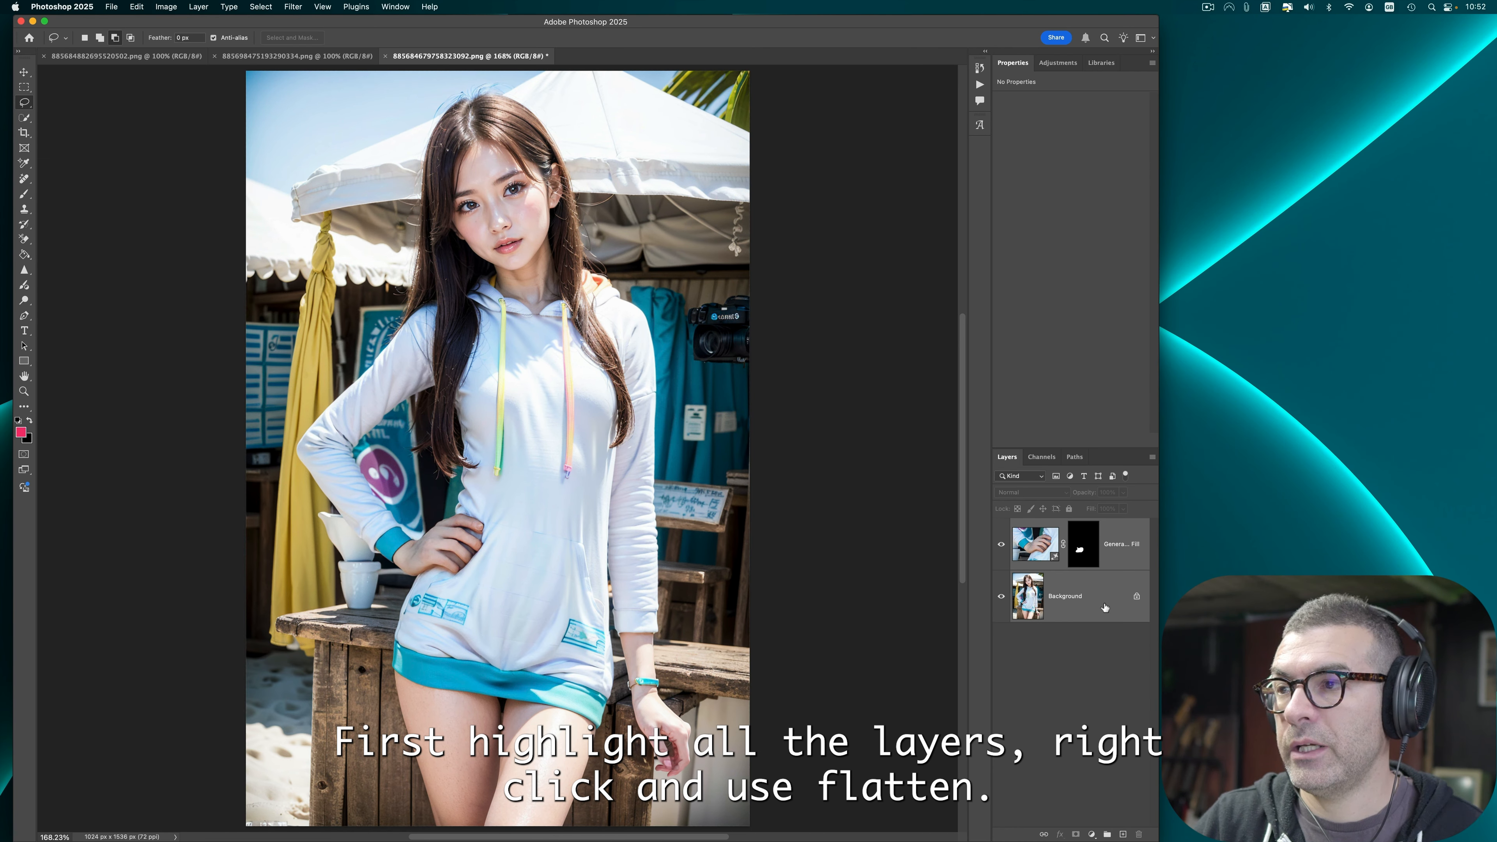
right_click(1105, 608)
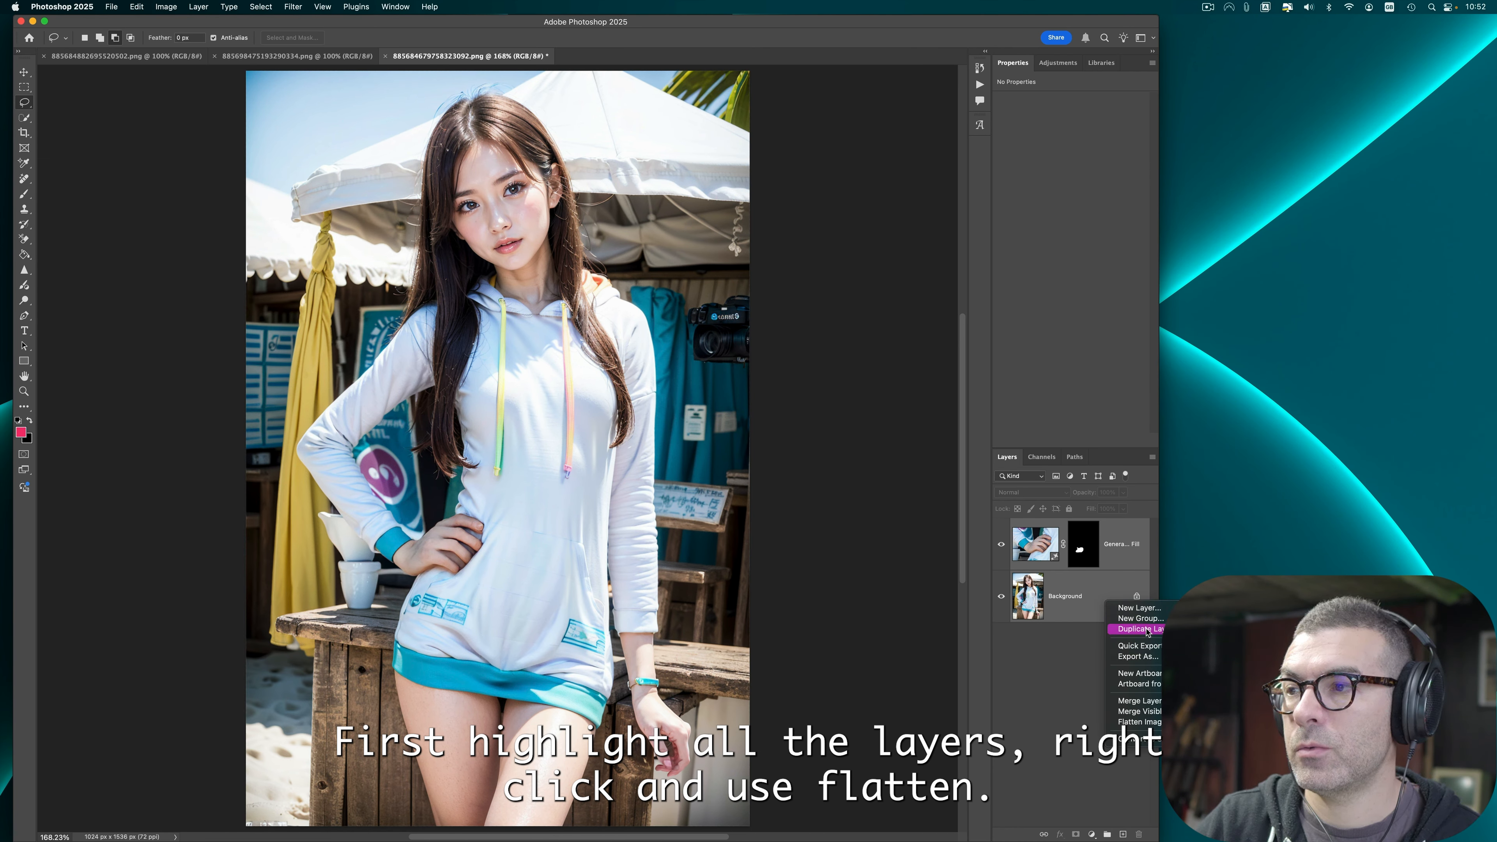
left_click(1139, 721)
Step: Apply Auto Tone, Auto Contrast and Auto Color to the image
left_click(166, 6)
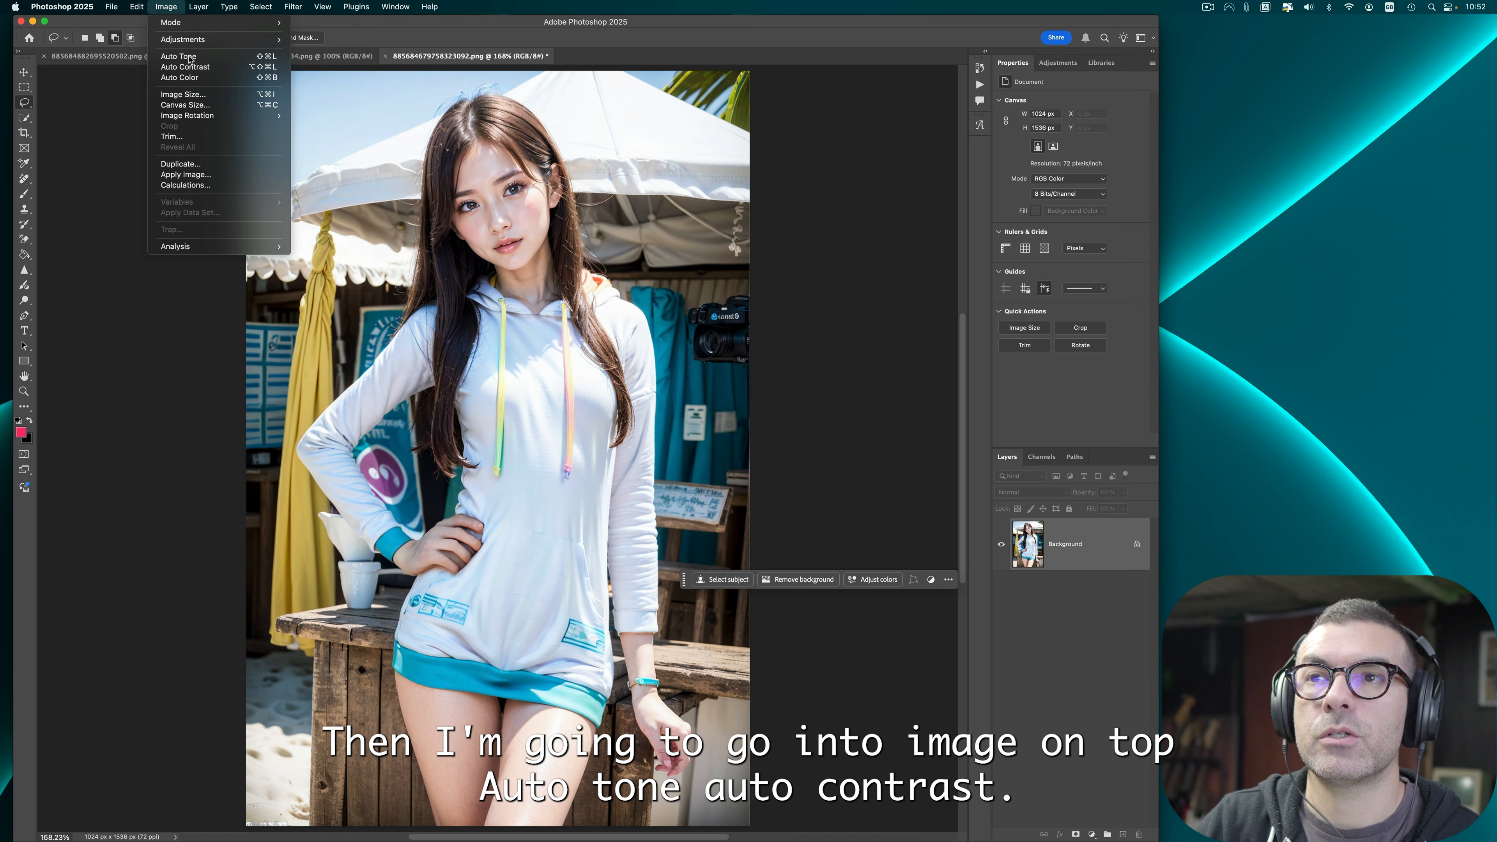
left_click(190, 60)
left_click(166, 7)
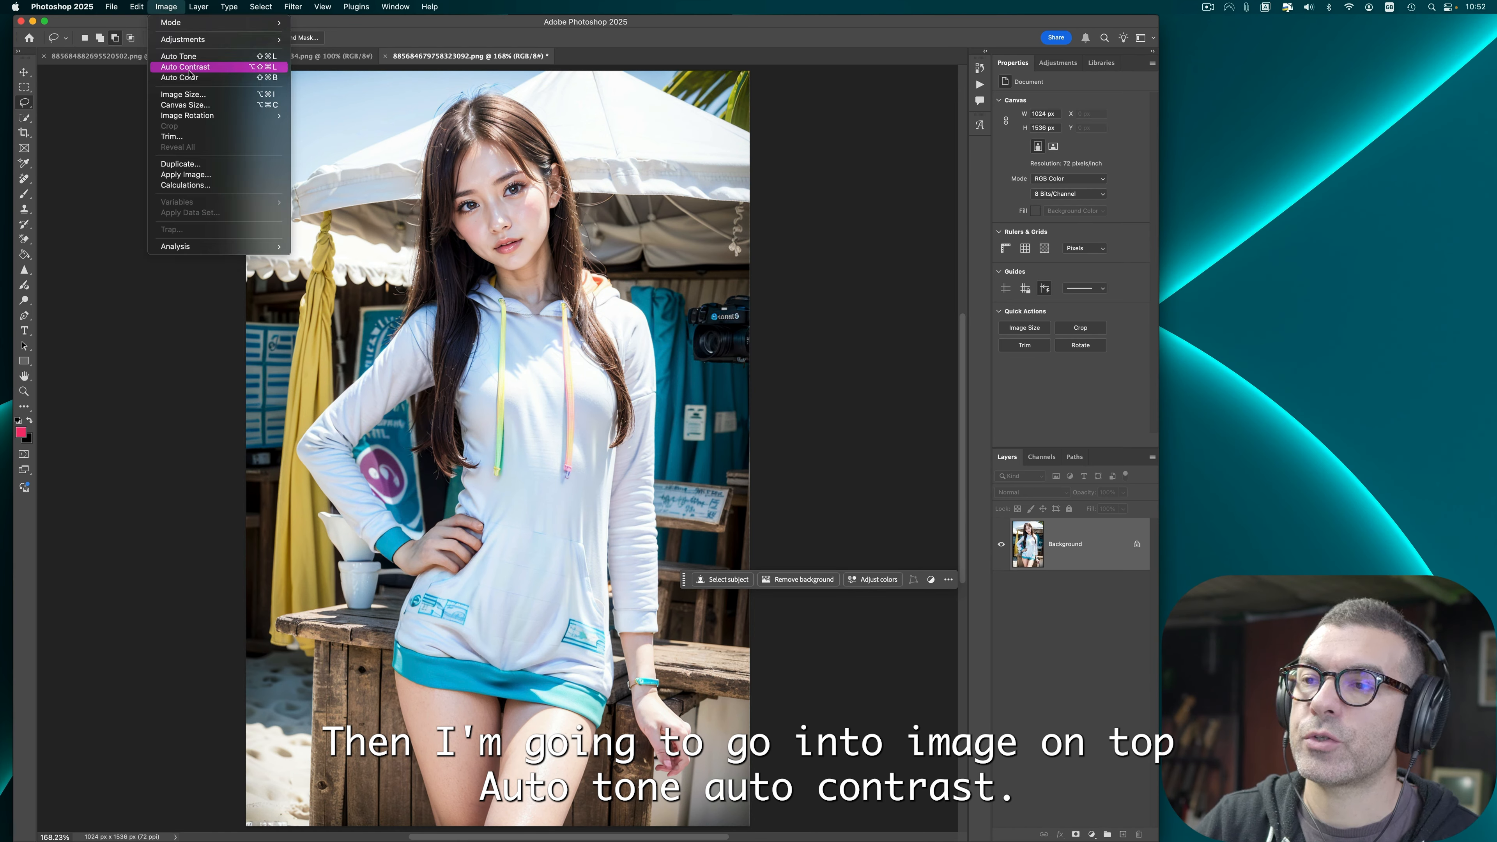
left_click(189, 69)
left_click(166, 7)
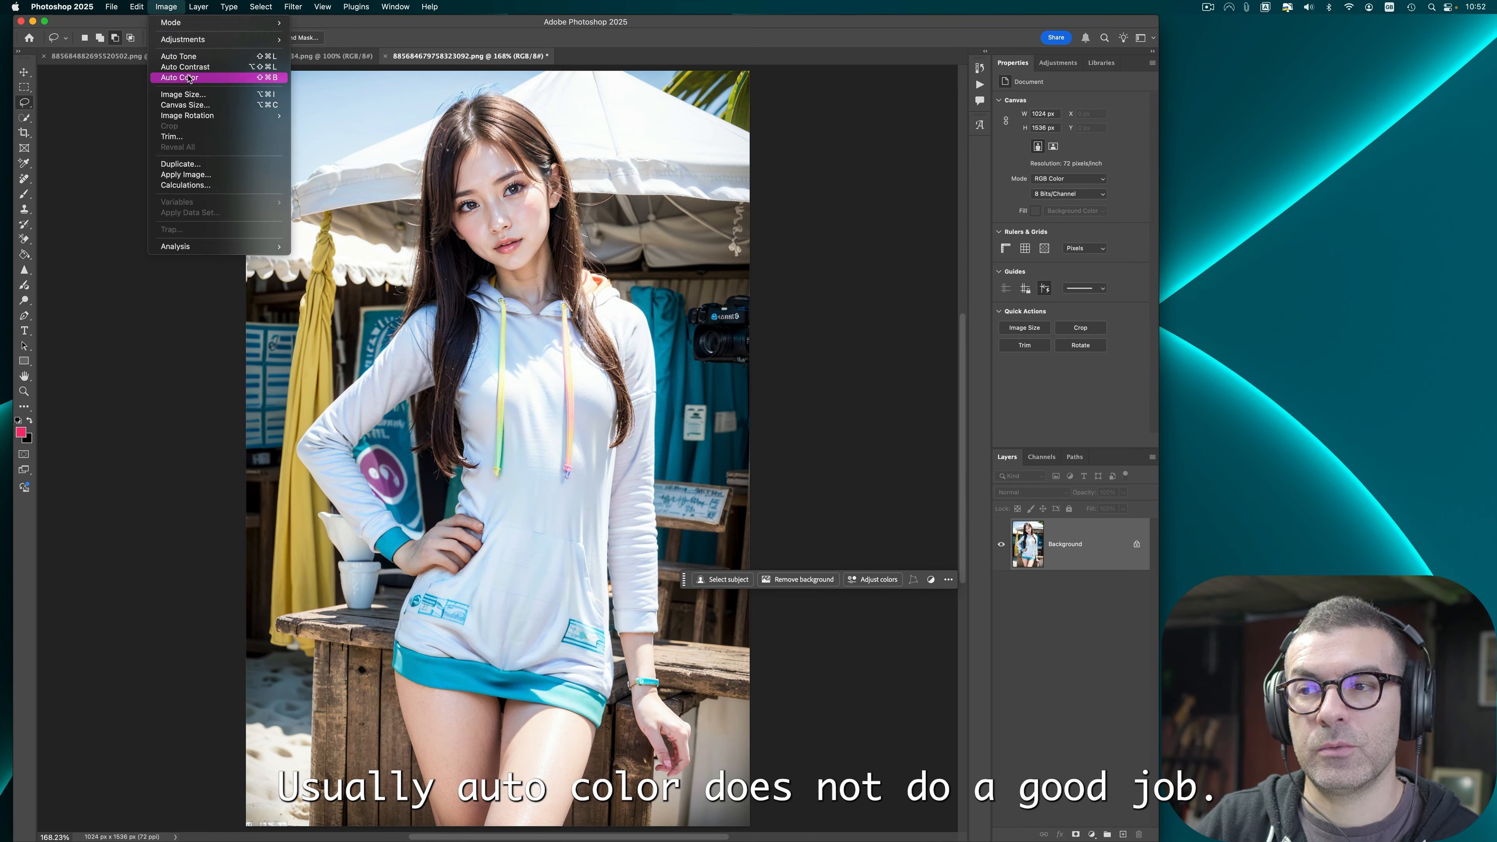
left_click(189, 79)
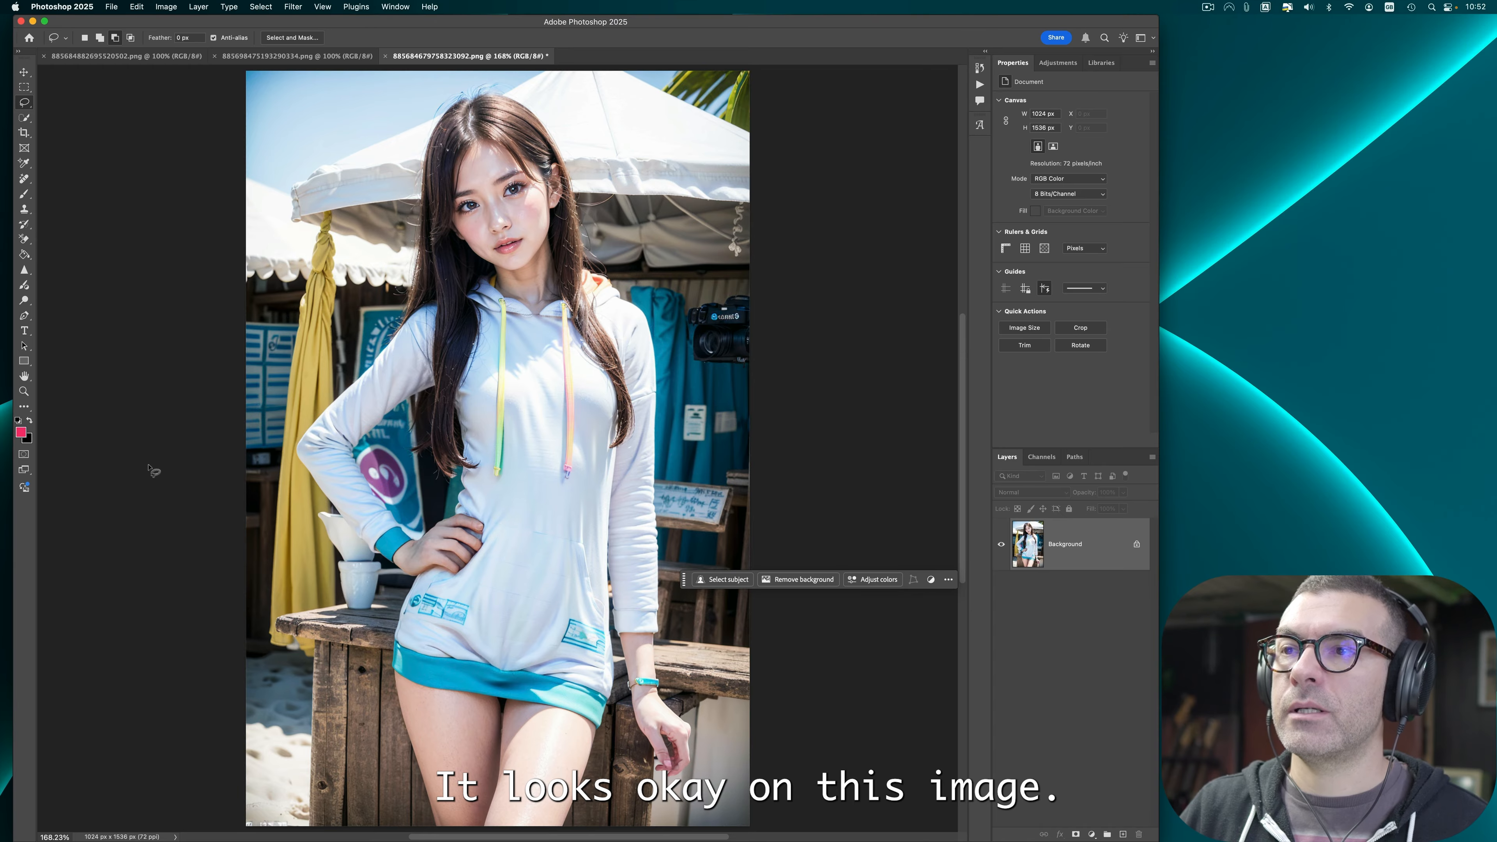
Step: Quick-export the image as PNG
left_click(112, 6)
mouse_move(170, 193)
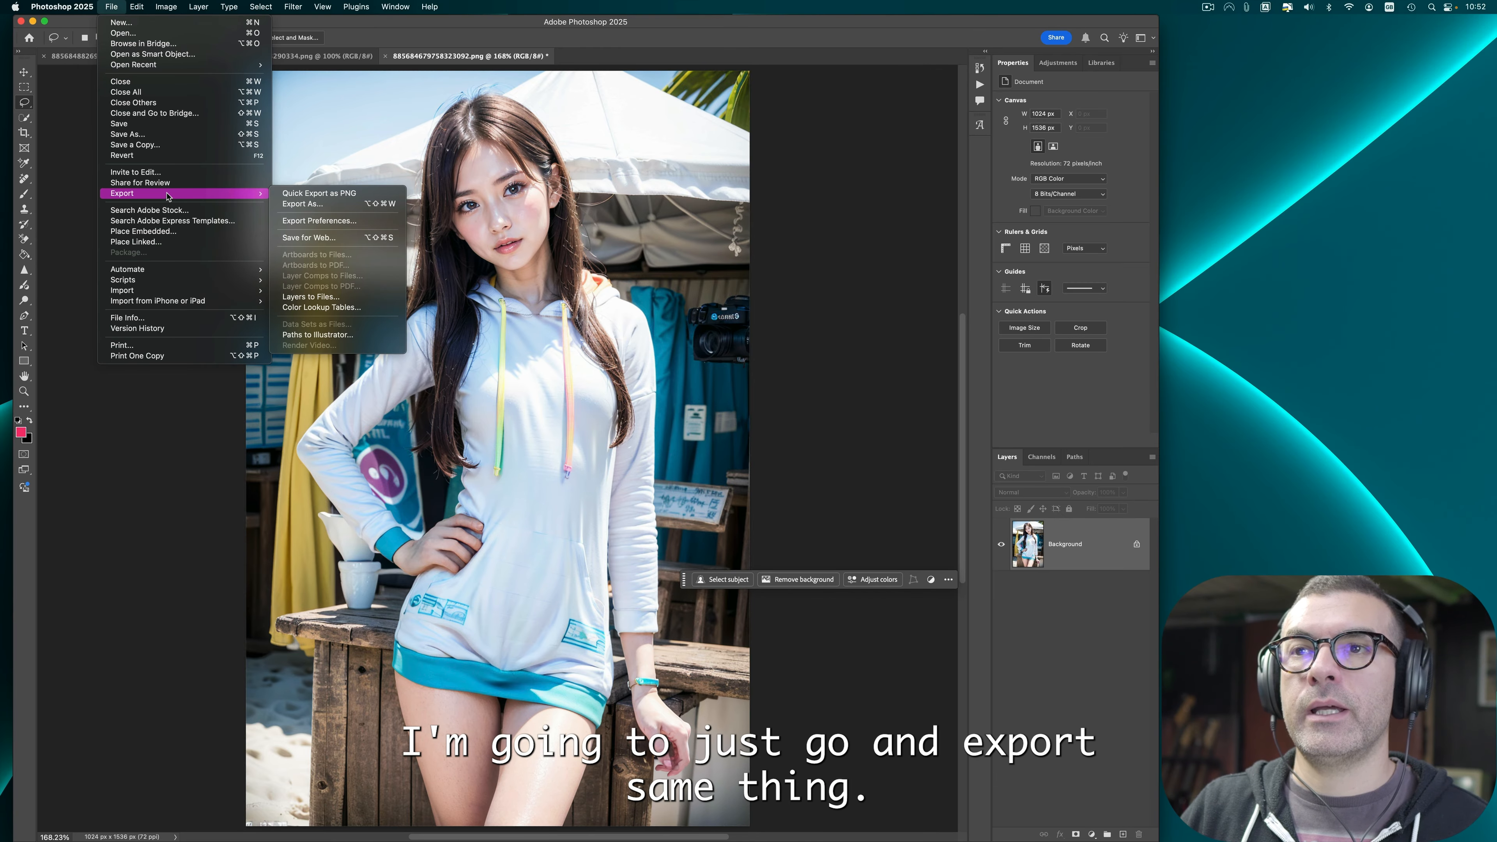
left_click(283, 194)
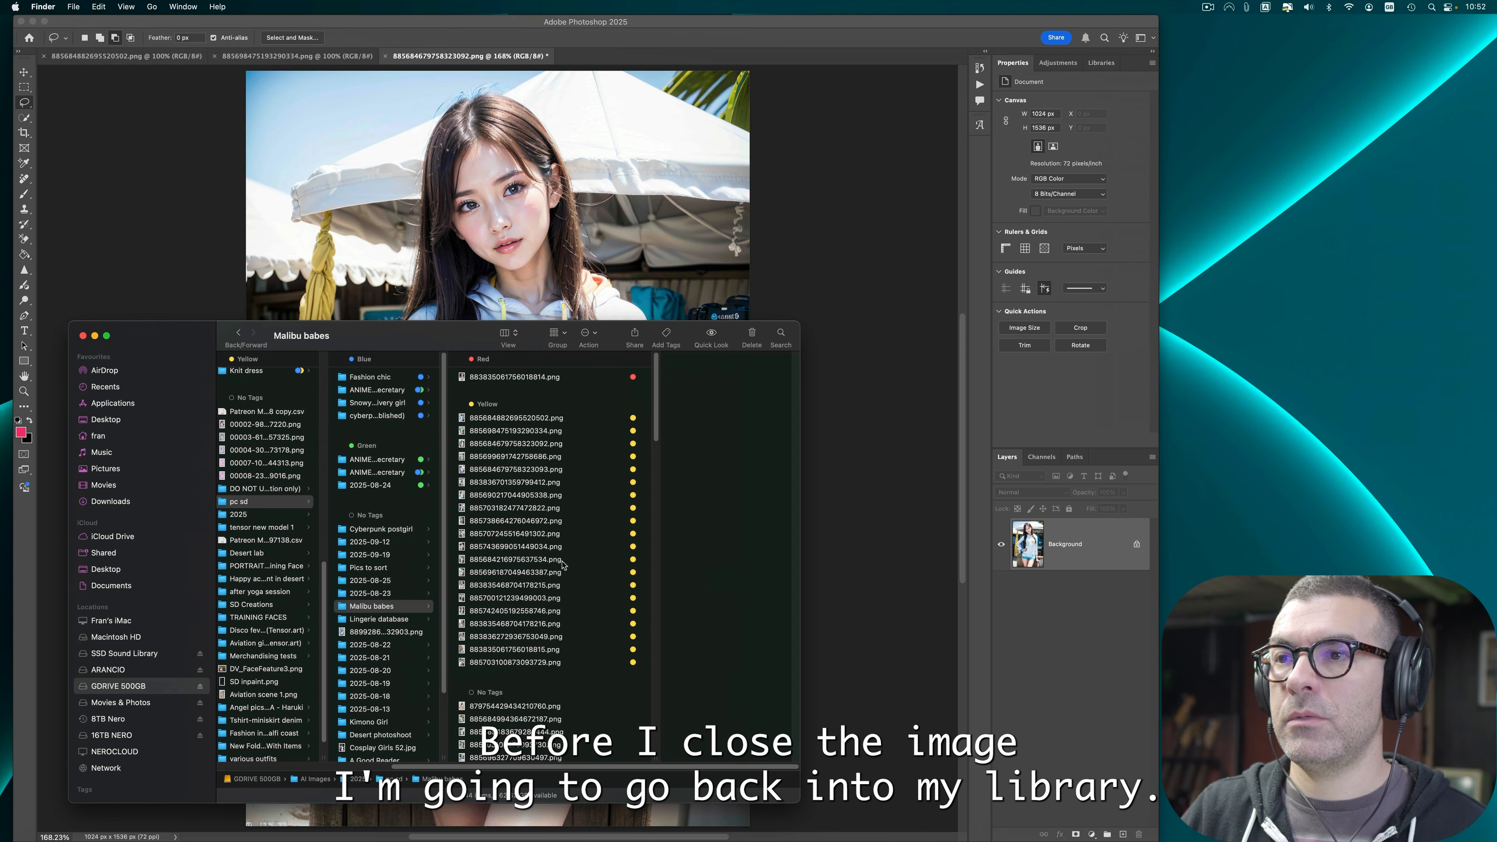
Step: Switch to Finder, remove the yellow tag from 886584882695520502.png, then return to Photoshop
left_click(530, 456)
left_click(571, 418)
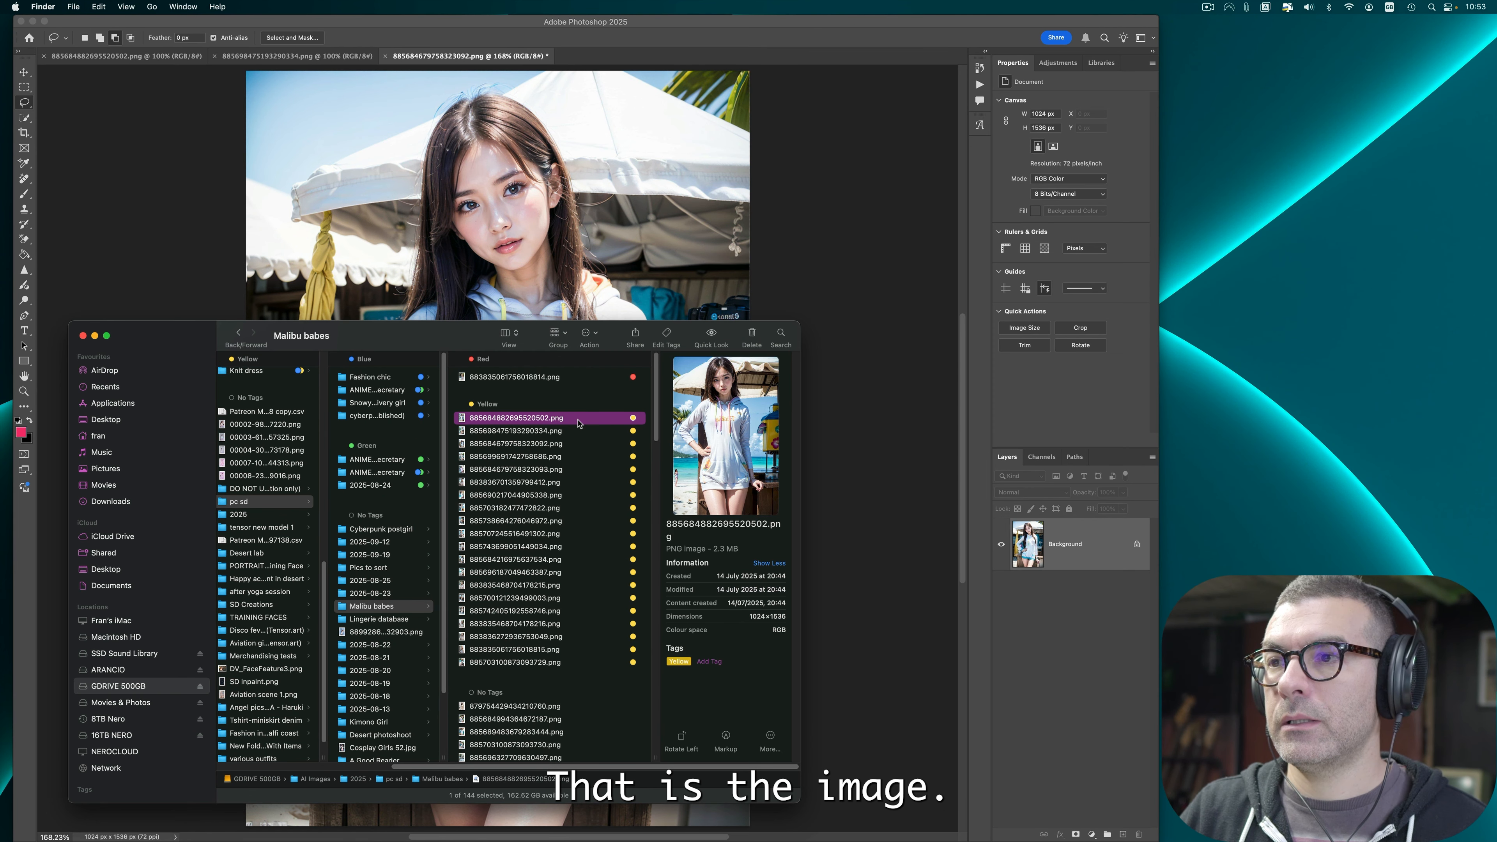
right_click(578, 418)
left_click(621, 594)
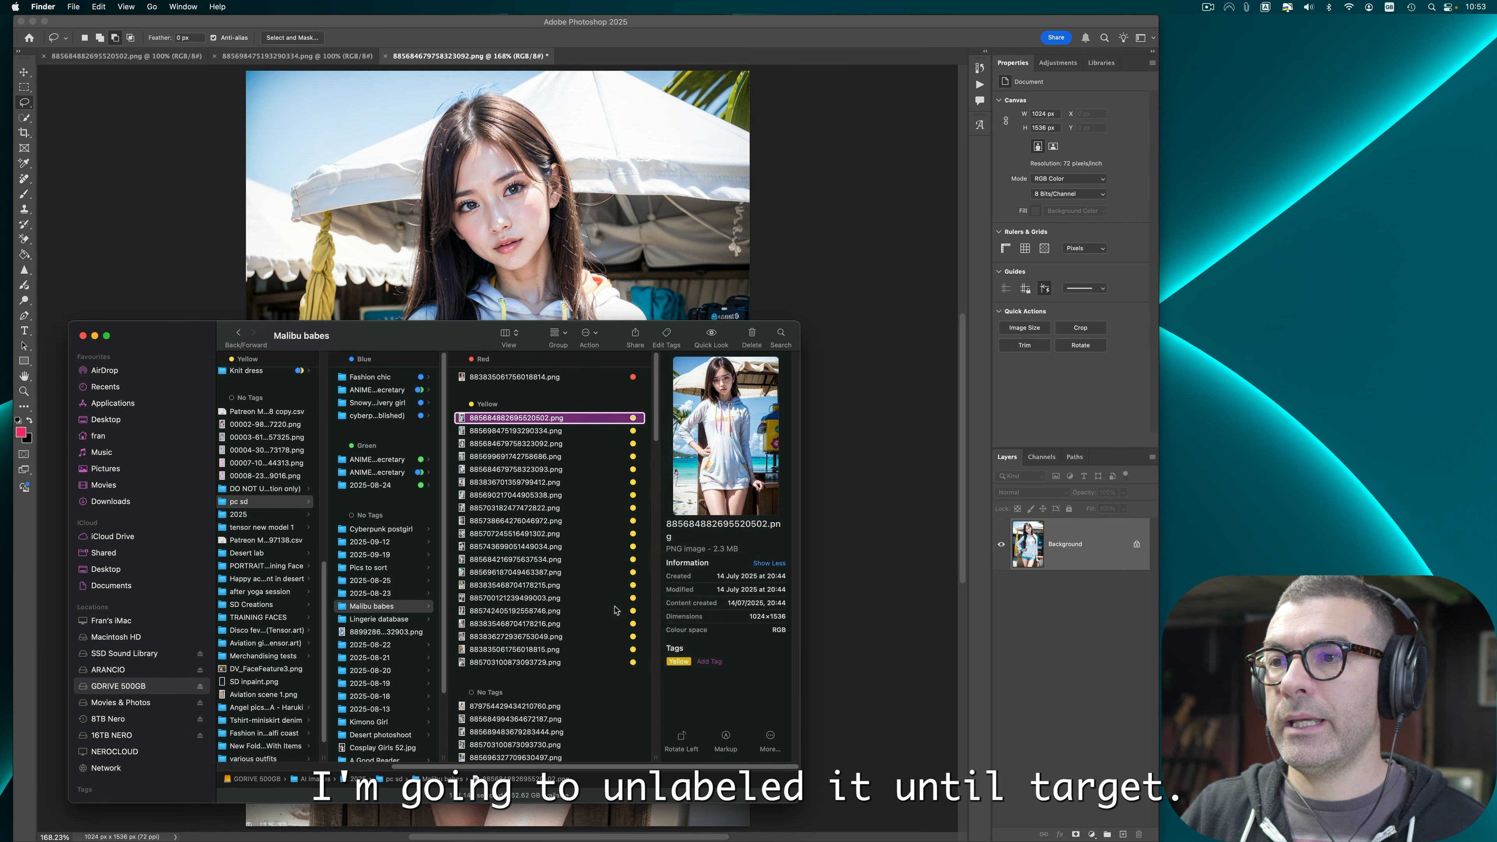
left_click(846, 293)
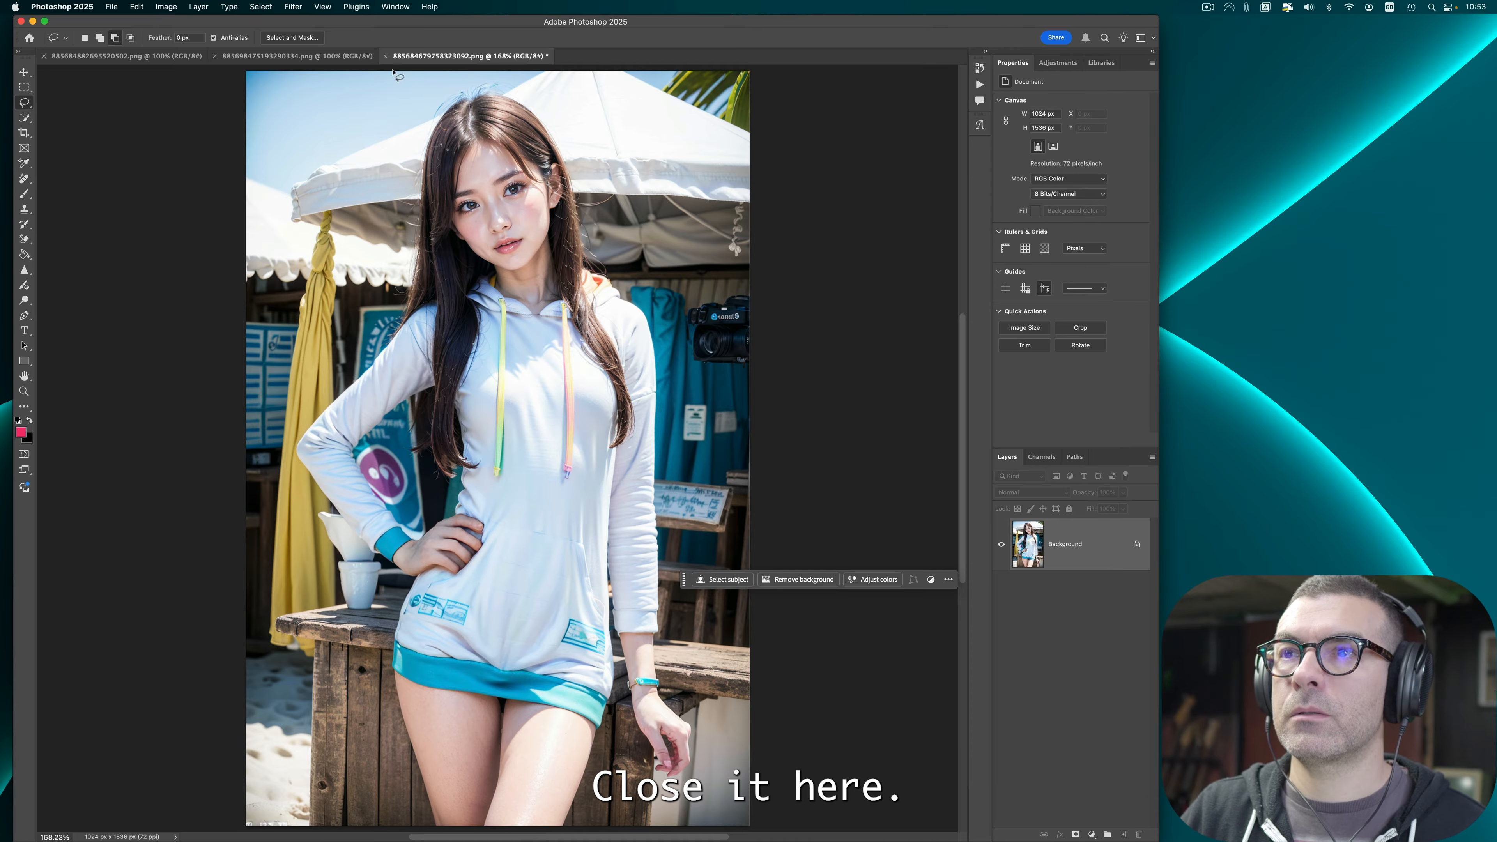
Step: Close the finished document without saving and fit the next bikini photo to the screen
left_click(385, 57)
left_click(755, 311)
key("super+0")
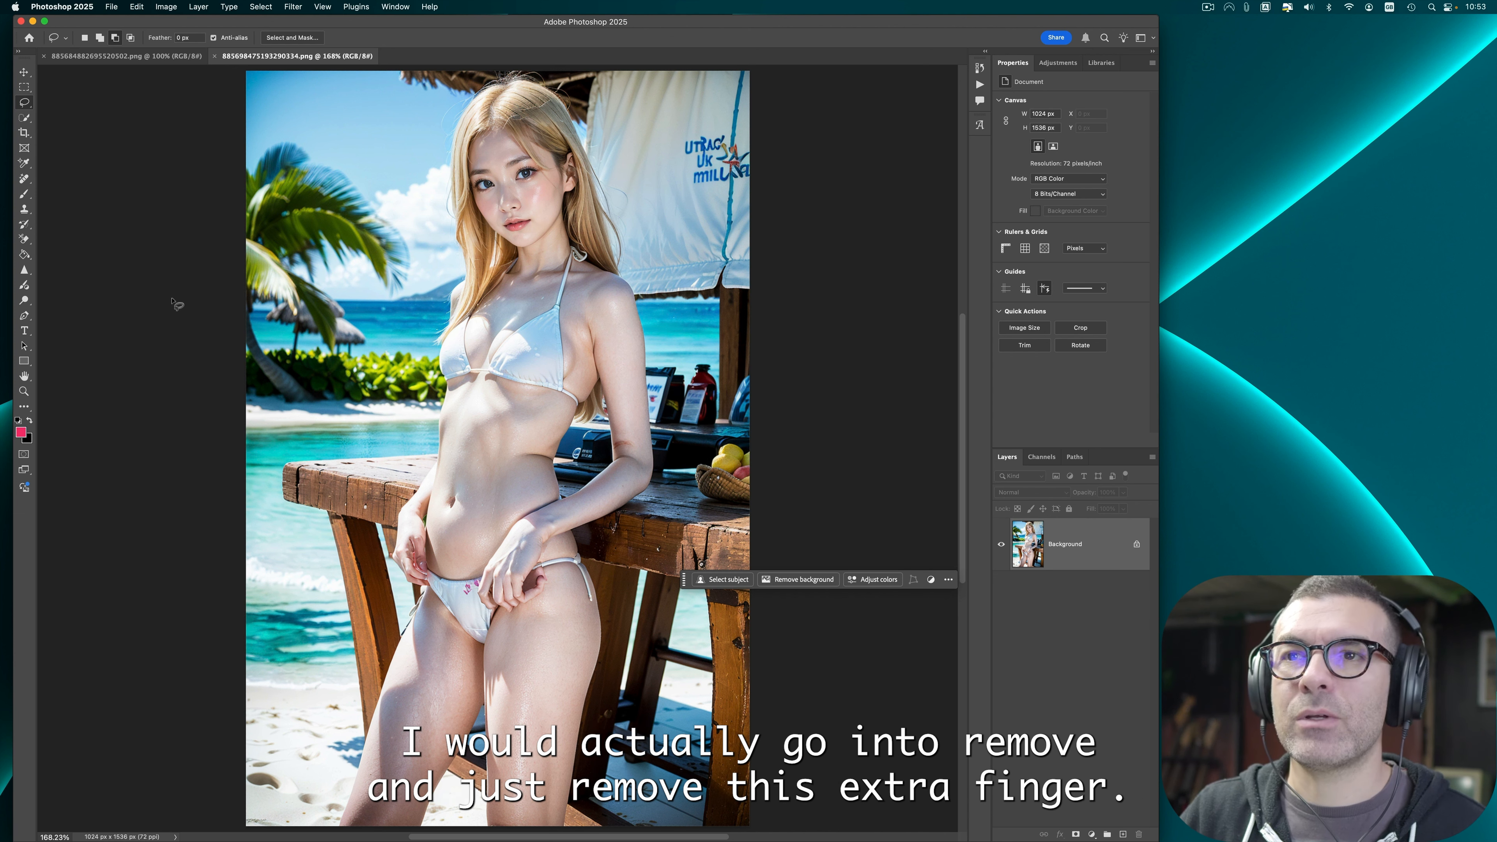
Step: Erase the extra finger at the hip with the Remove tool
left_click(21, 178)
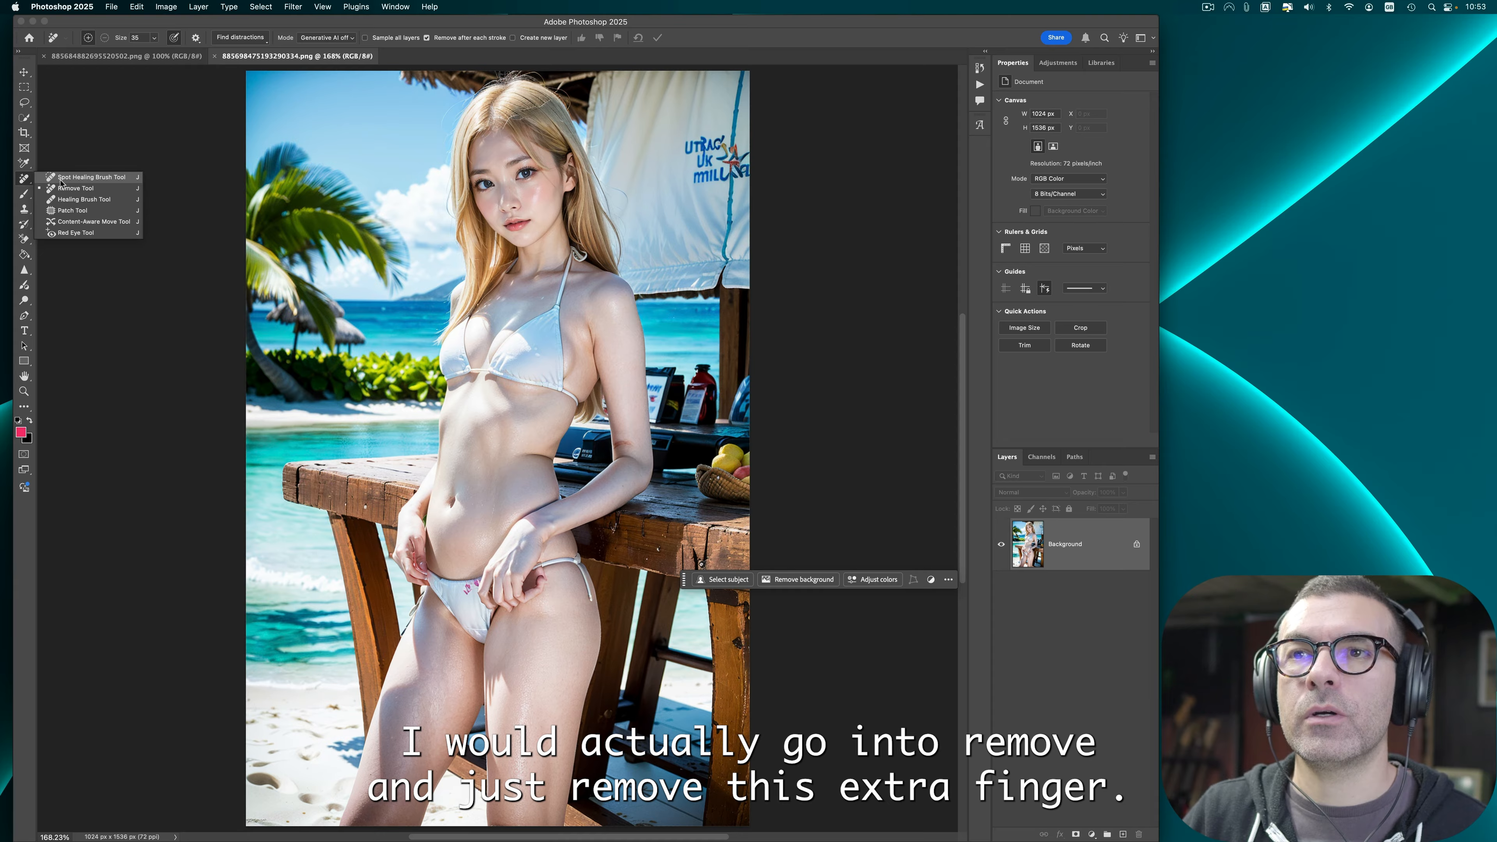
left_click(76, 188)
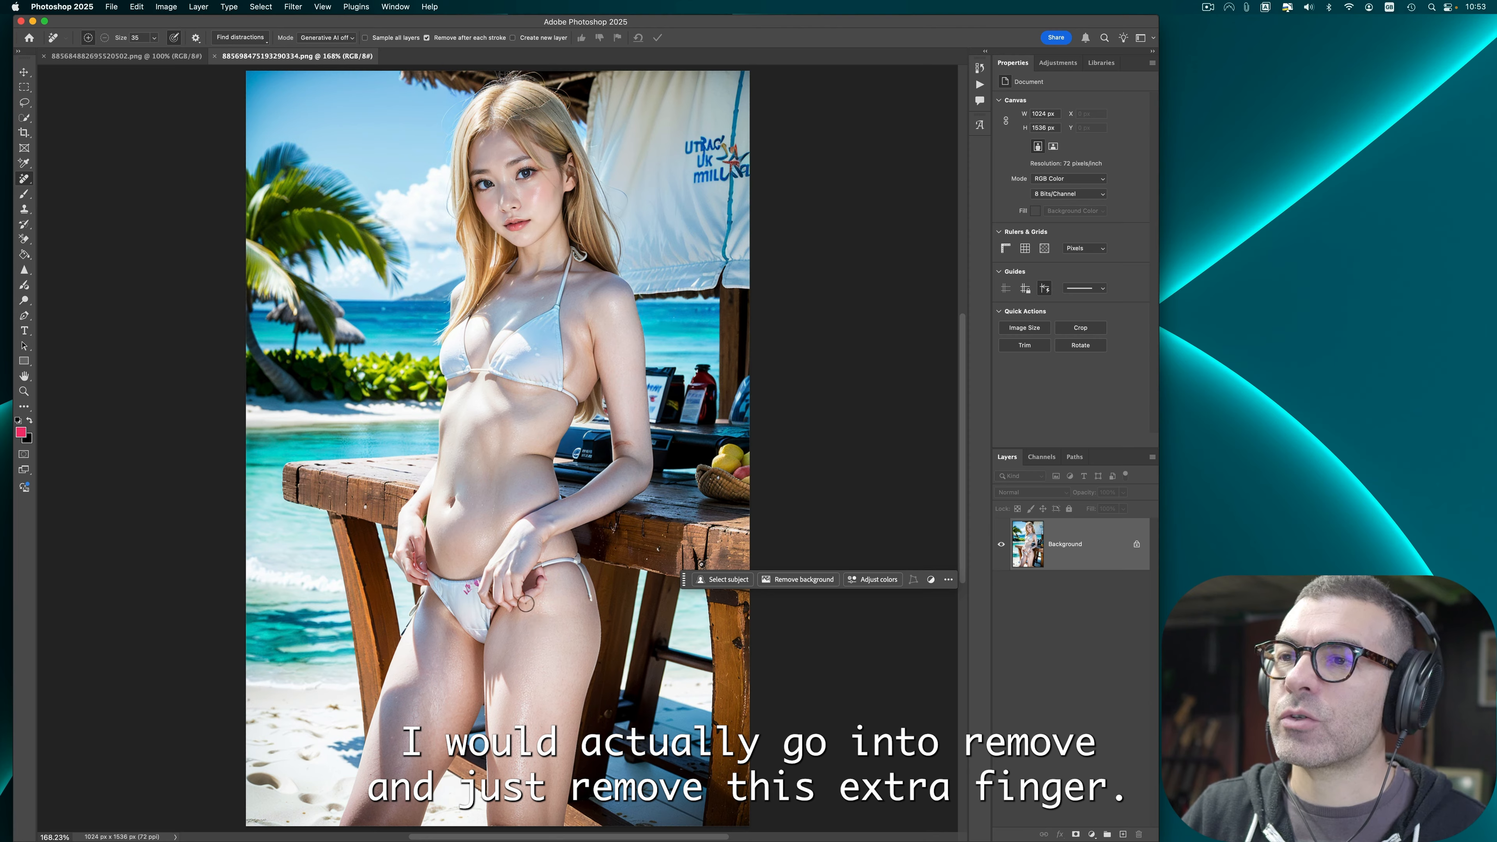
left_click_drag(540, 572, 545, 627)
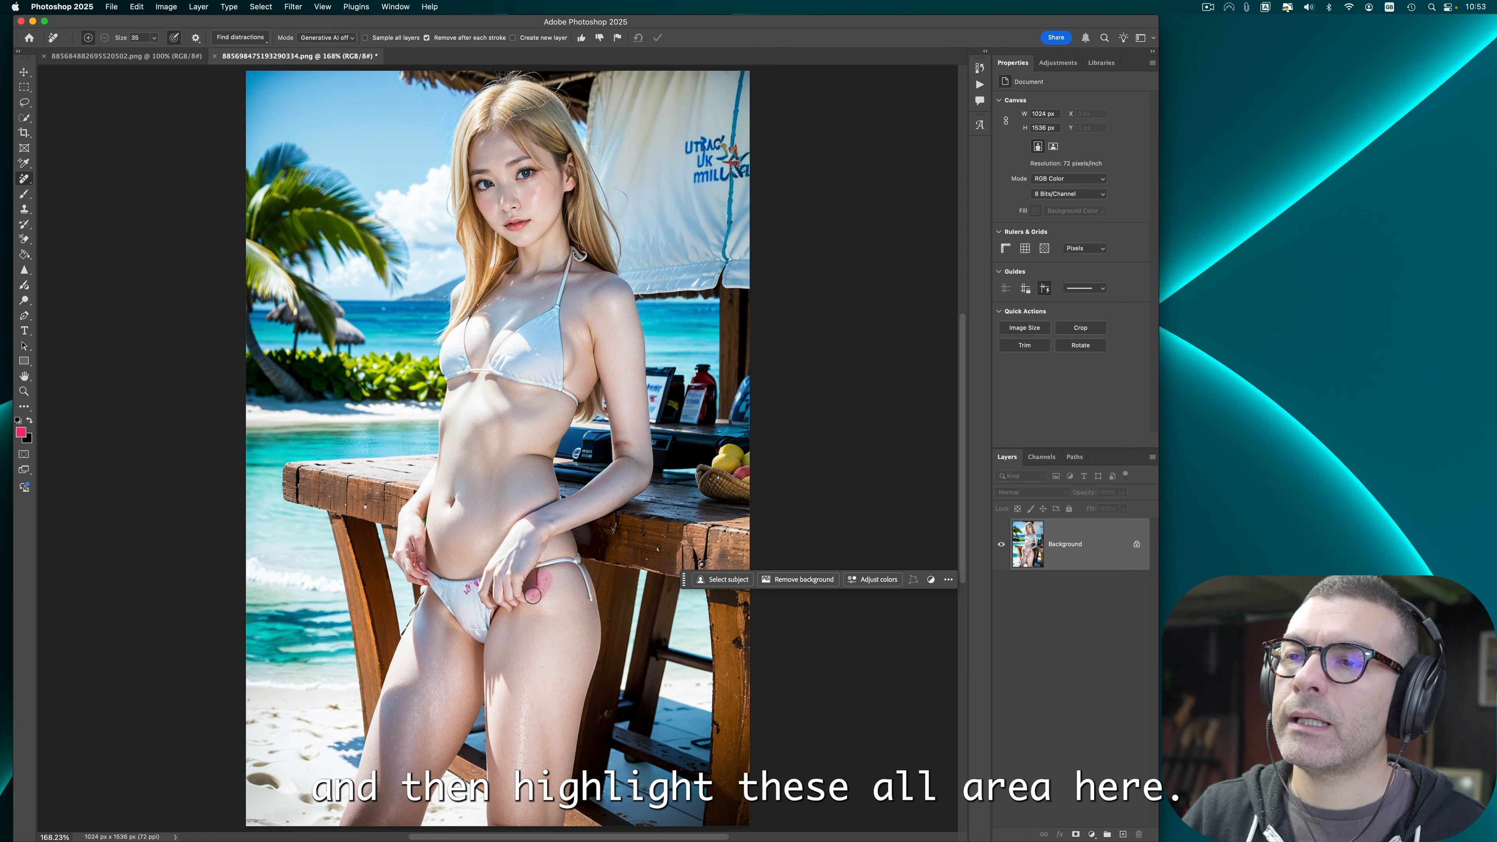
left_click_drag(532, 596, 542, 588)
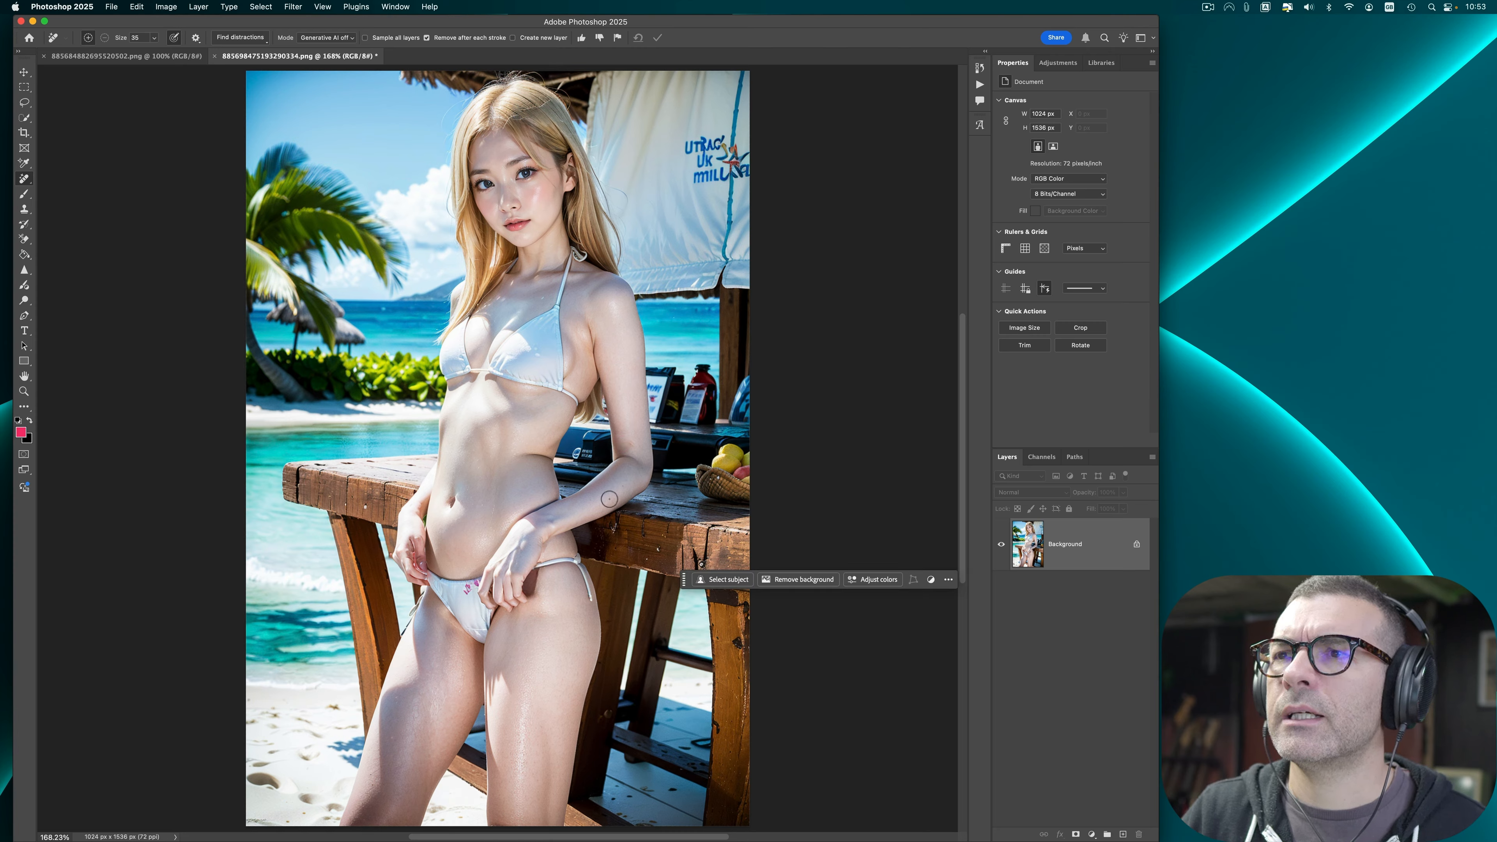
Step: Remove the skin fold near the waist with the Remove tool
left_click(24, 270)
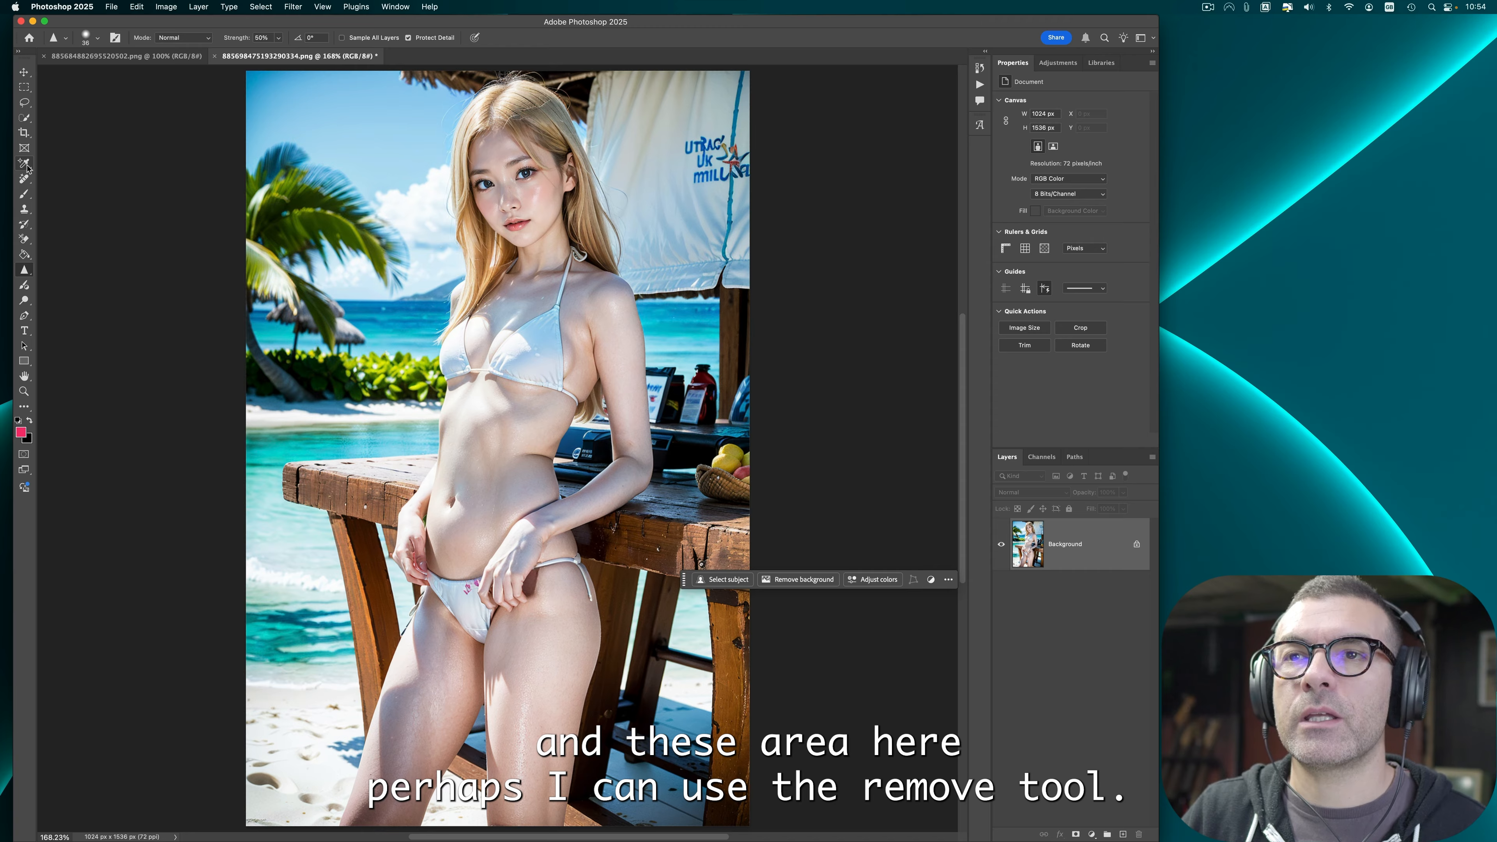
left_click(24, 178)
left_click(77, 190)
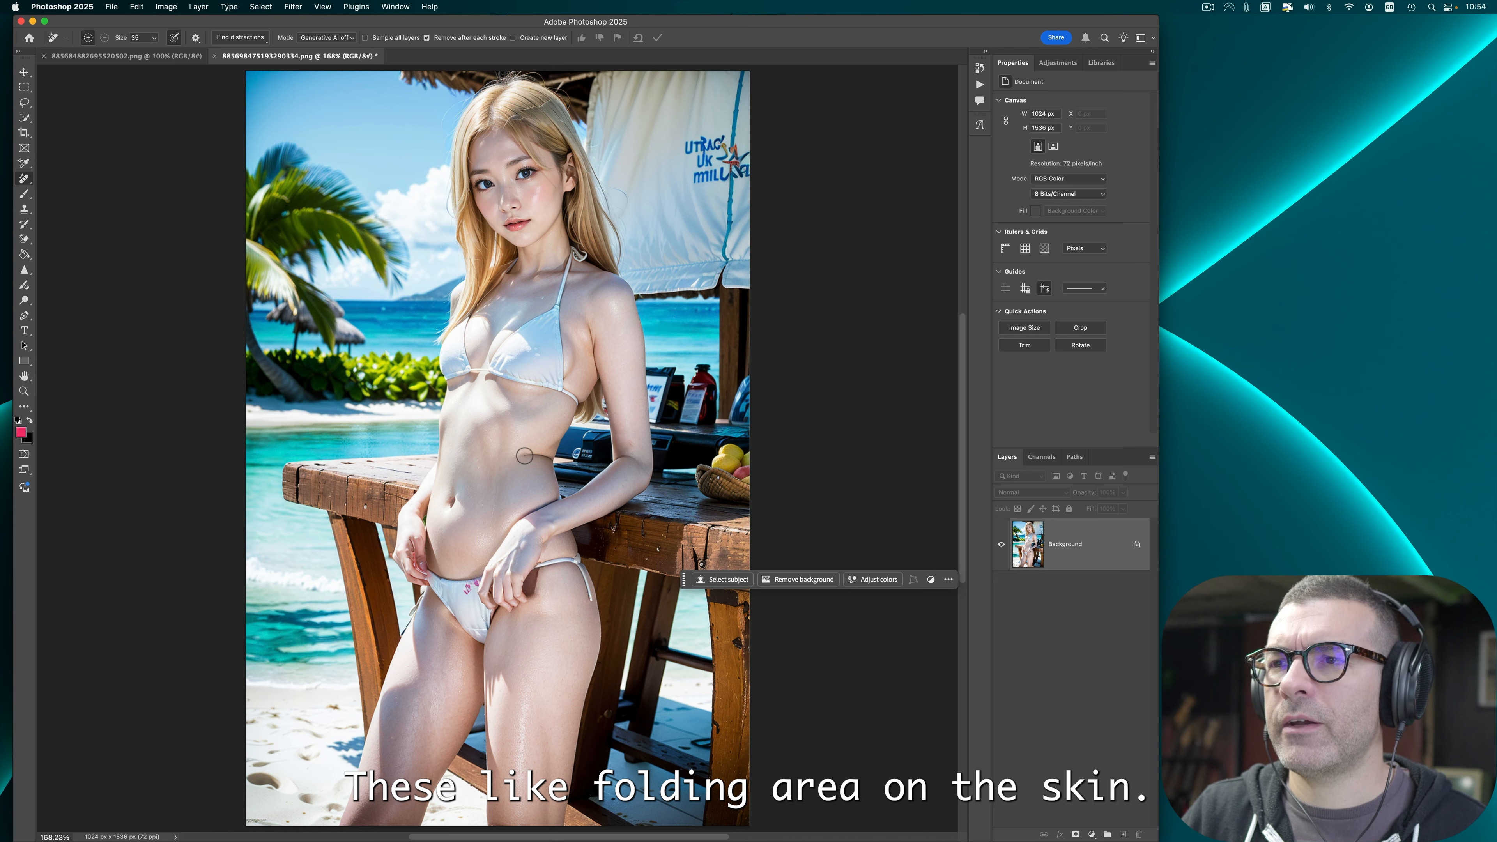
left_click_drag(524, 455, 545, 456)
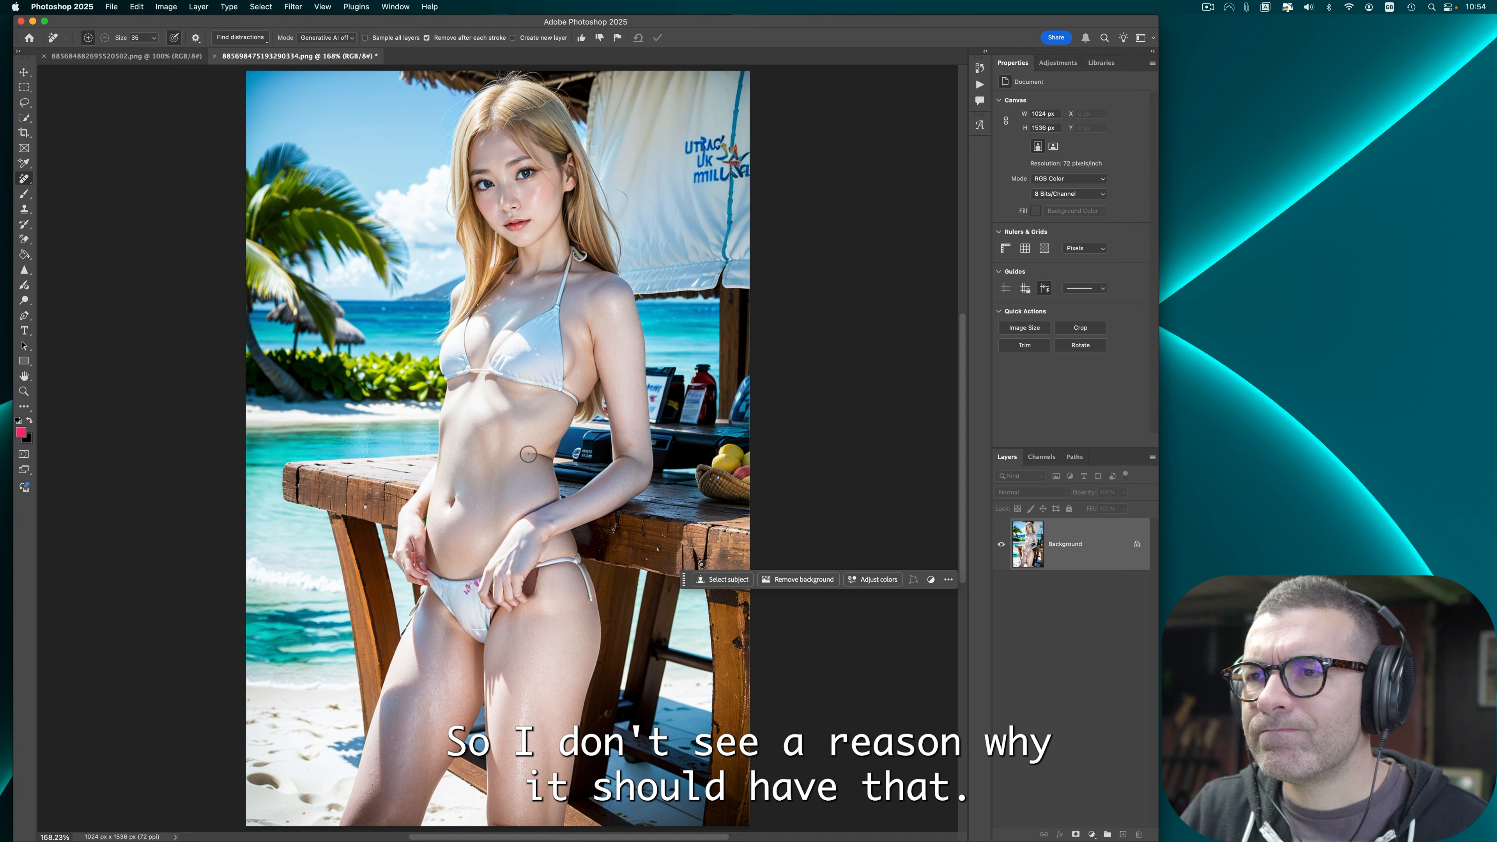
left_click_drag(526, 454, 541, 462)
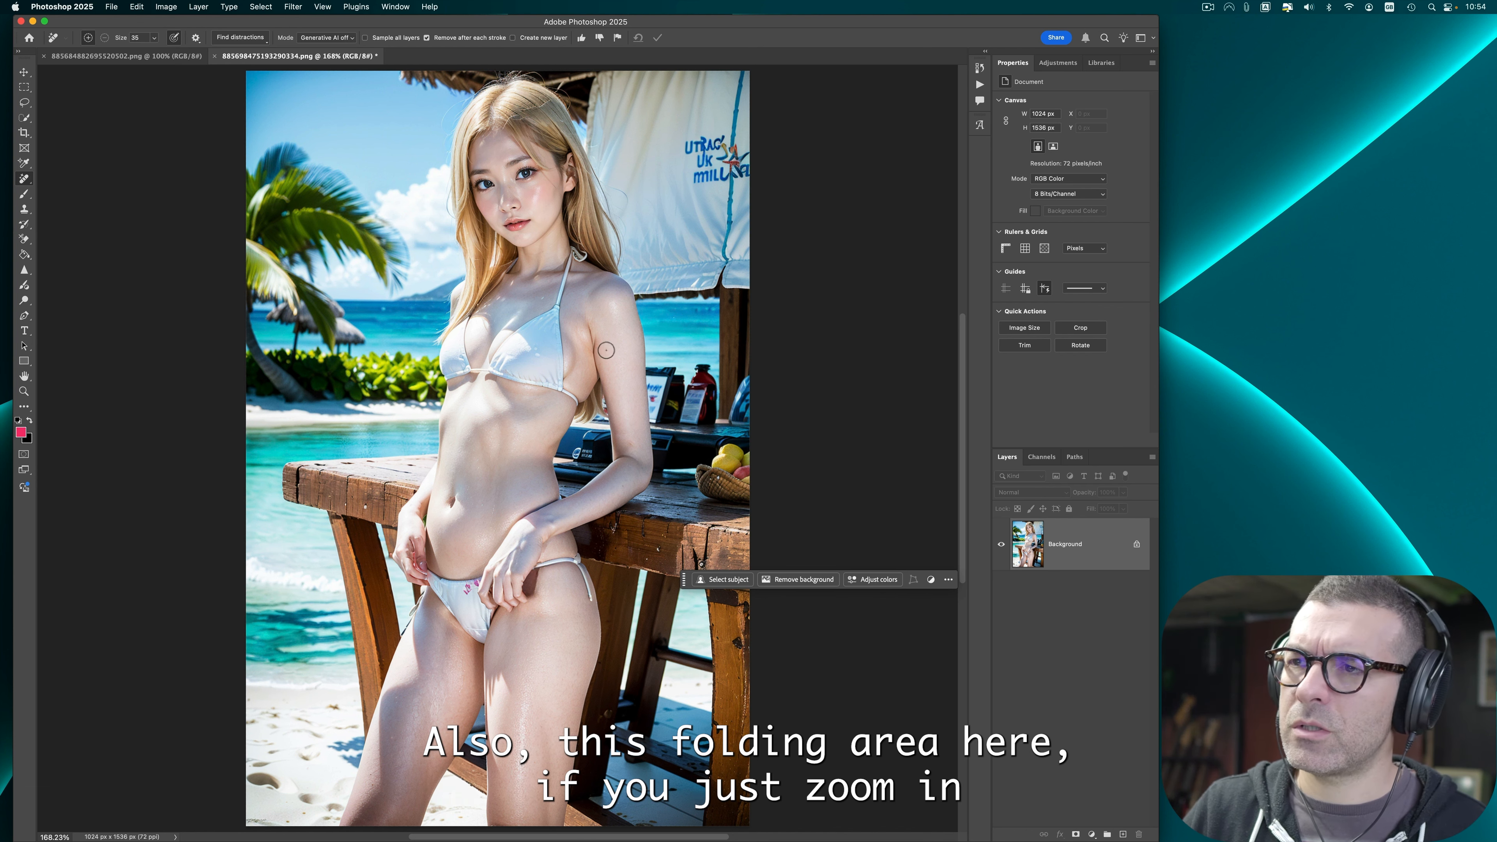
Step: Remove the crease on the upper arm with the Remove tool, then fit the image to the screen
key("super+equal")
key("super+equal")
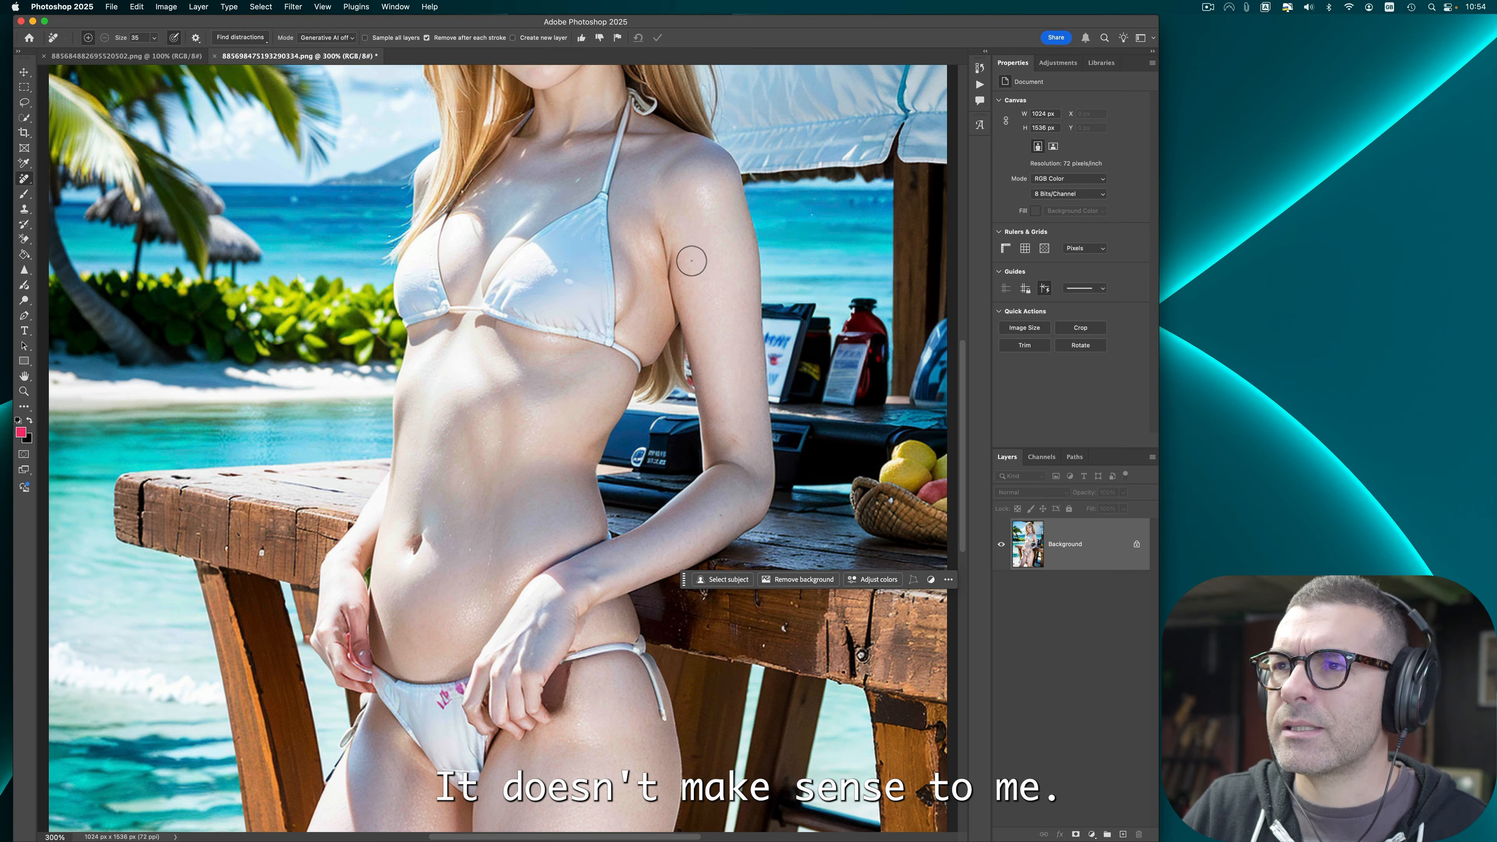
left_click_drag(689, 257, 678, 259)
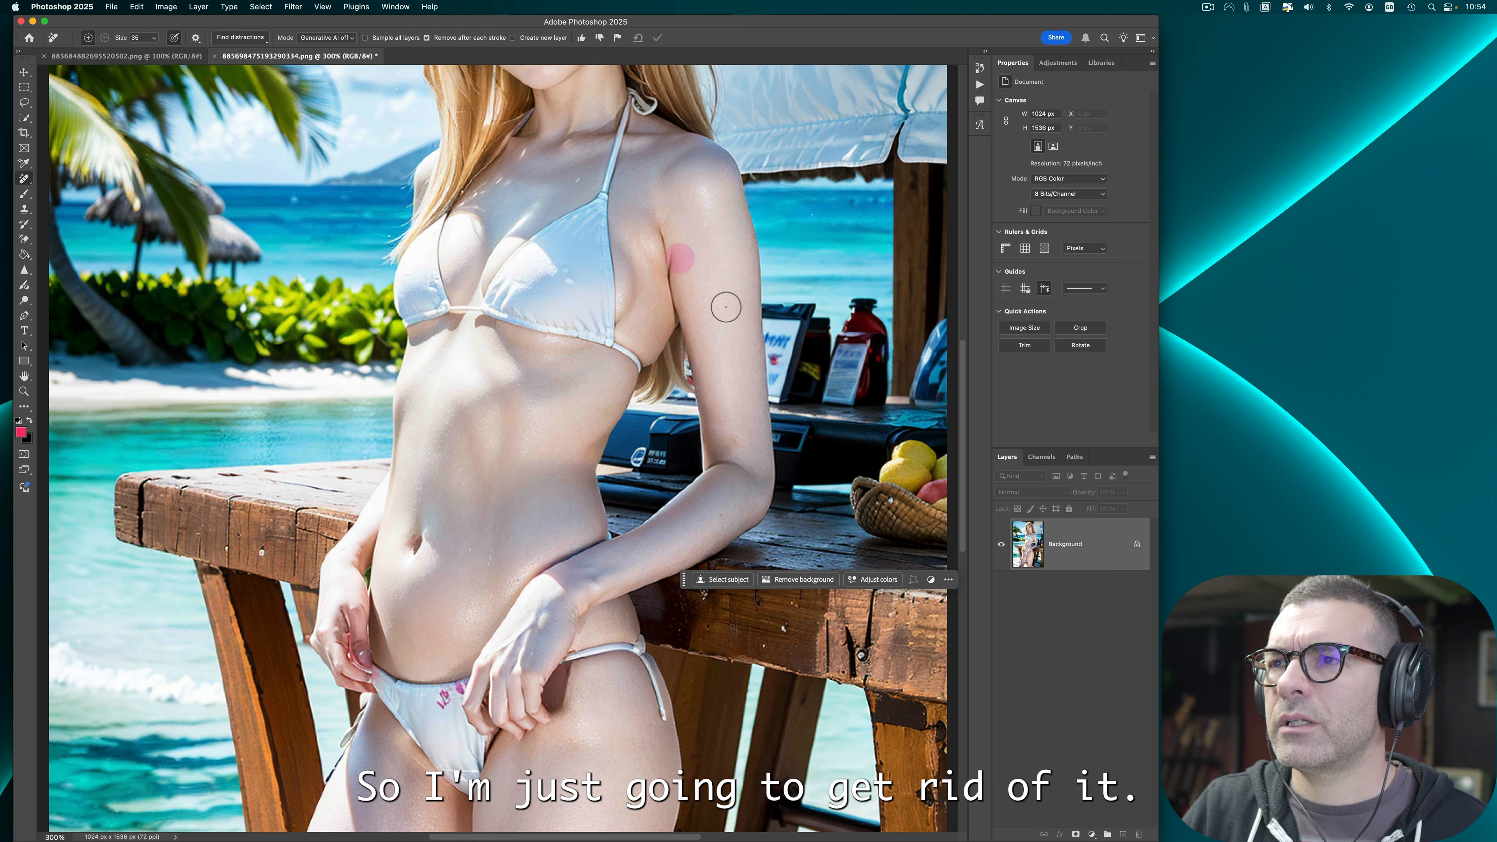
left_click(669, 271)
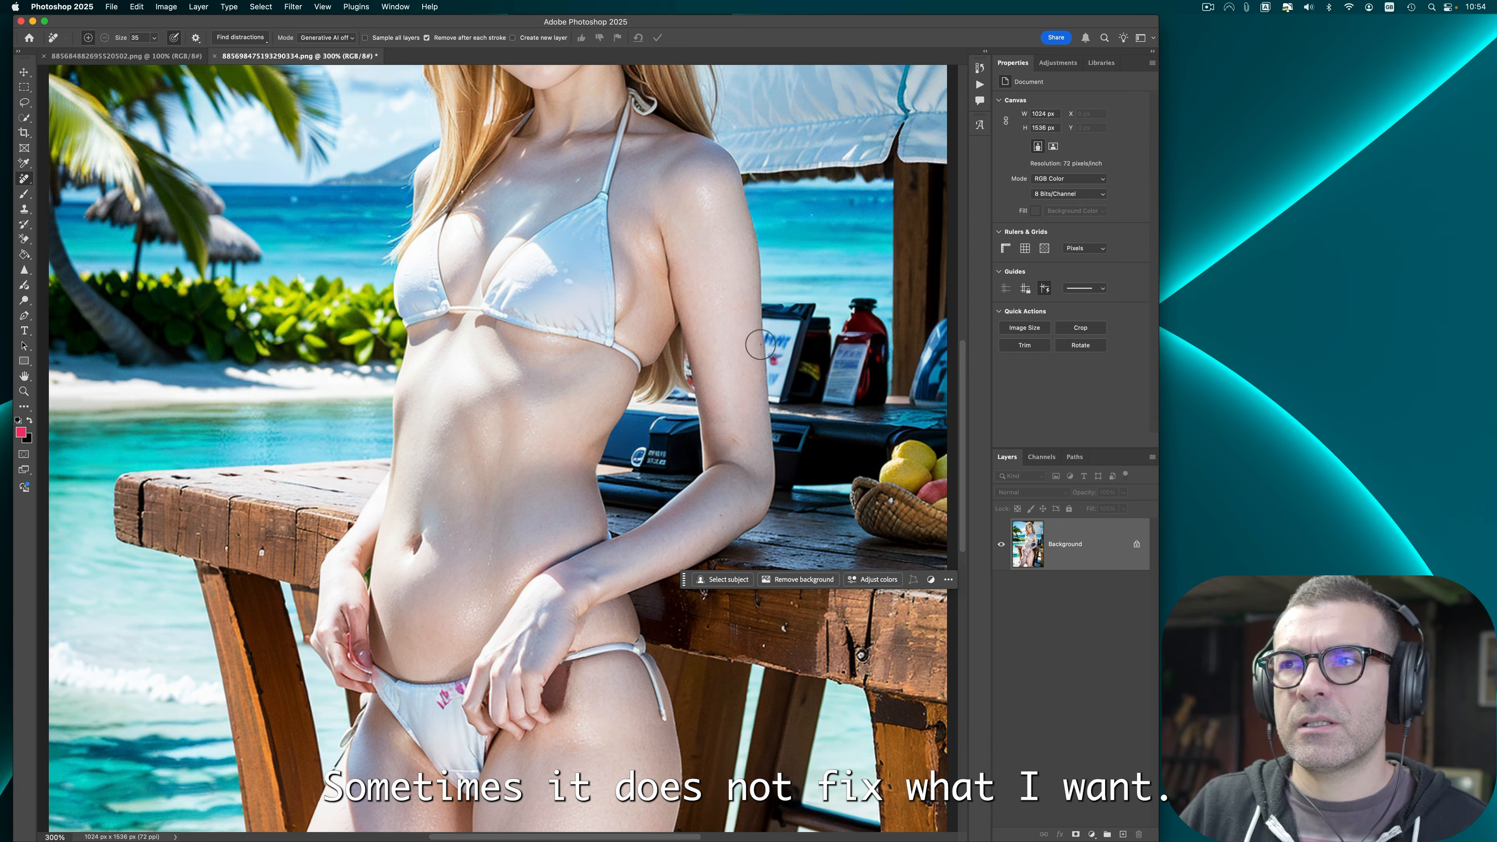
left_click(670, 272)
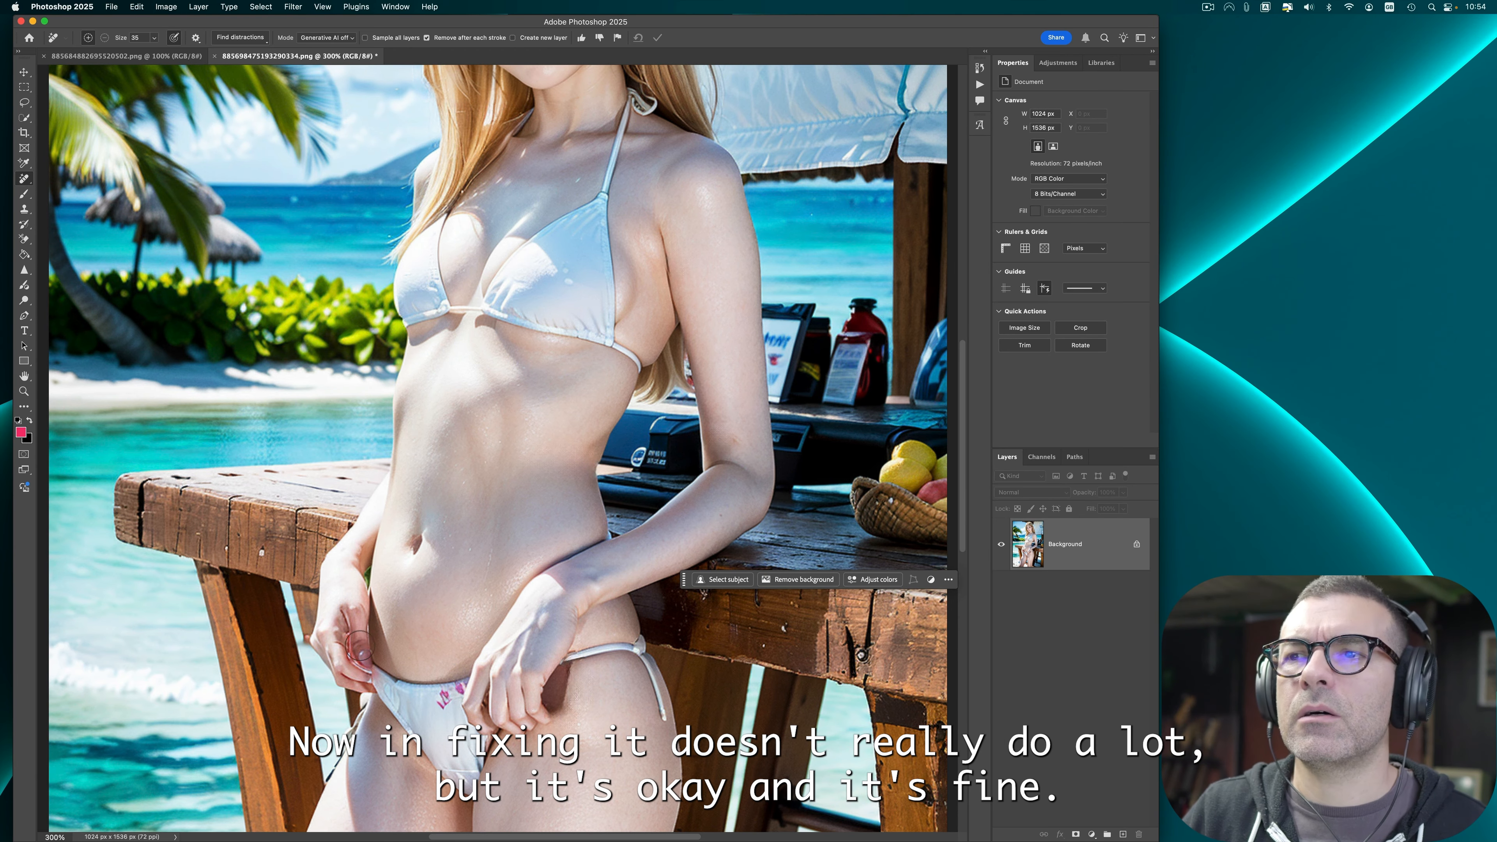
key("super+0")
Step: Check the yellow-tagged files in the Malibu babes folder in Finder, then return to Photoshop
left_click(110, 7)
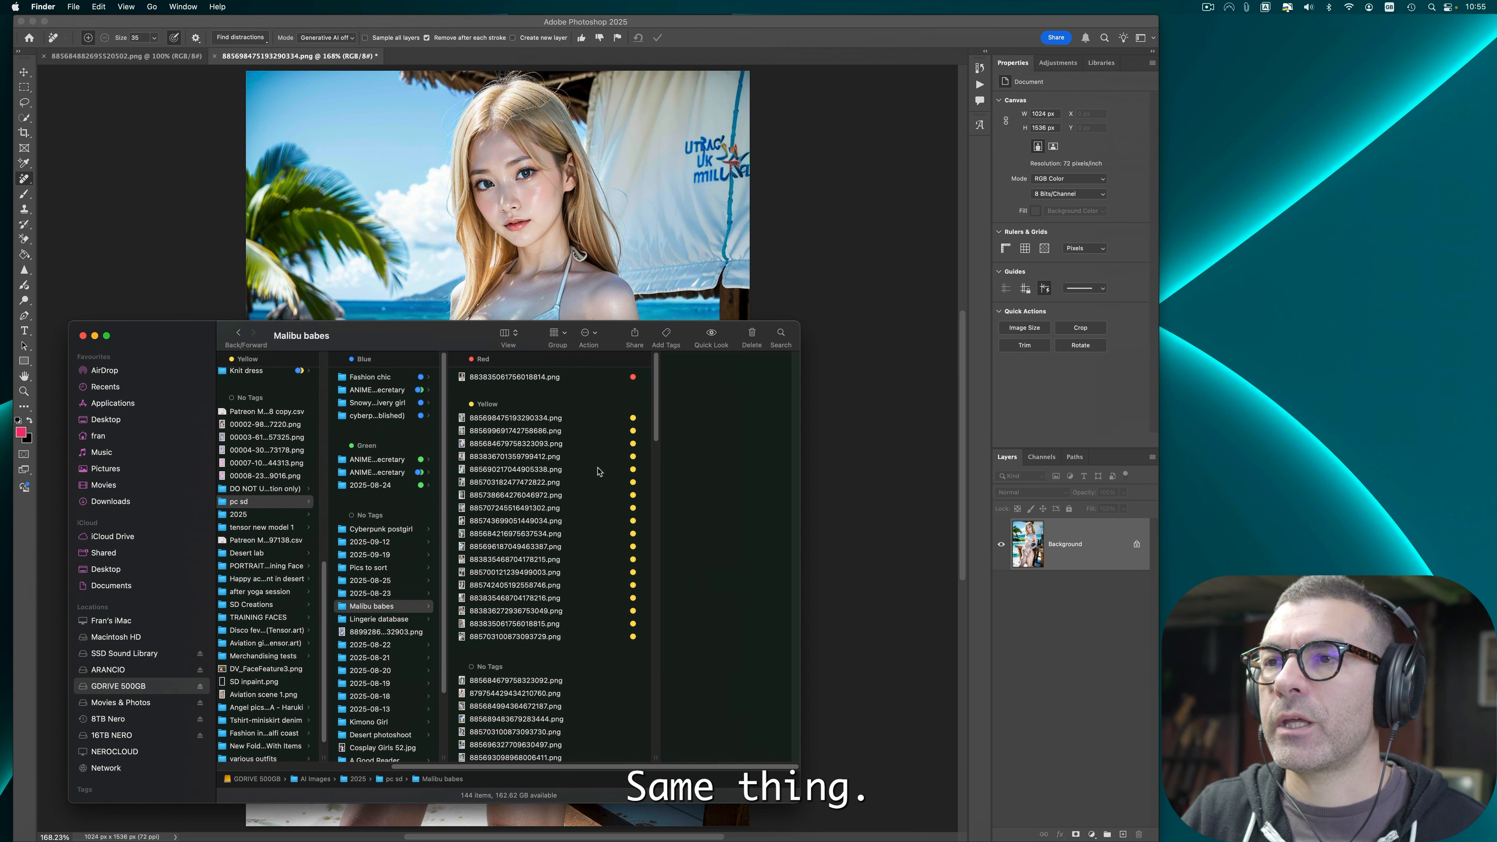
left_click(568, 435)
left_click(572, 428)
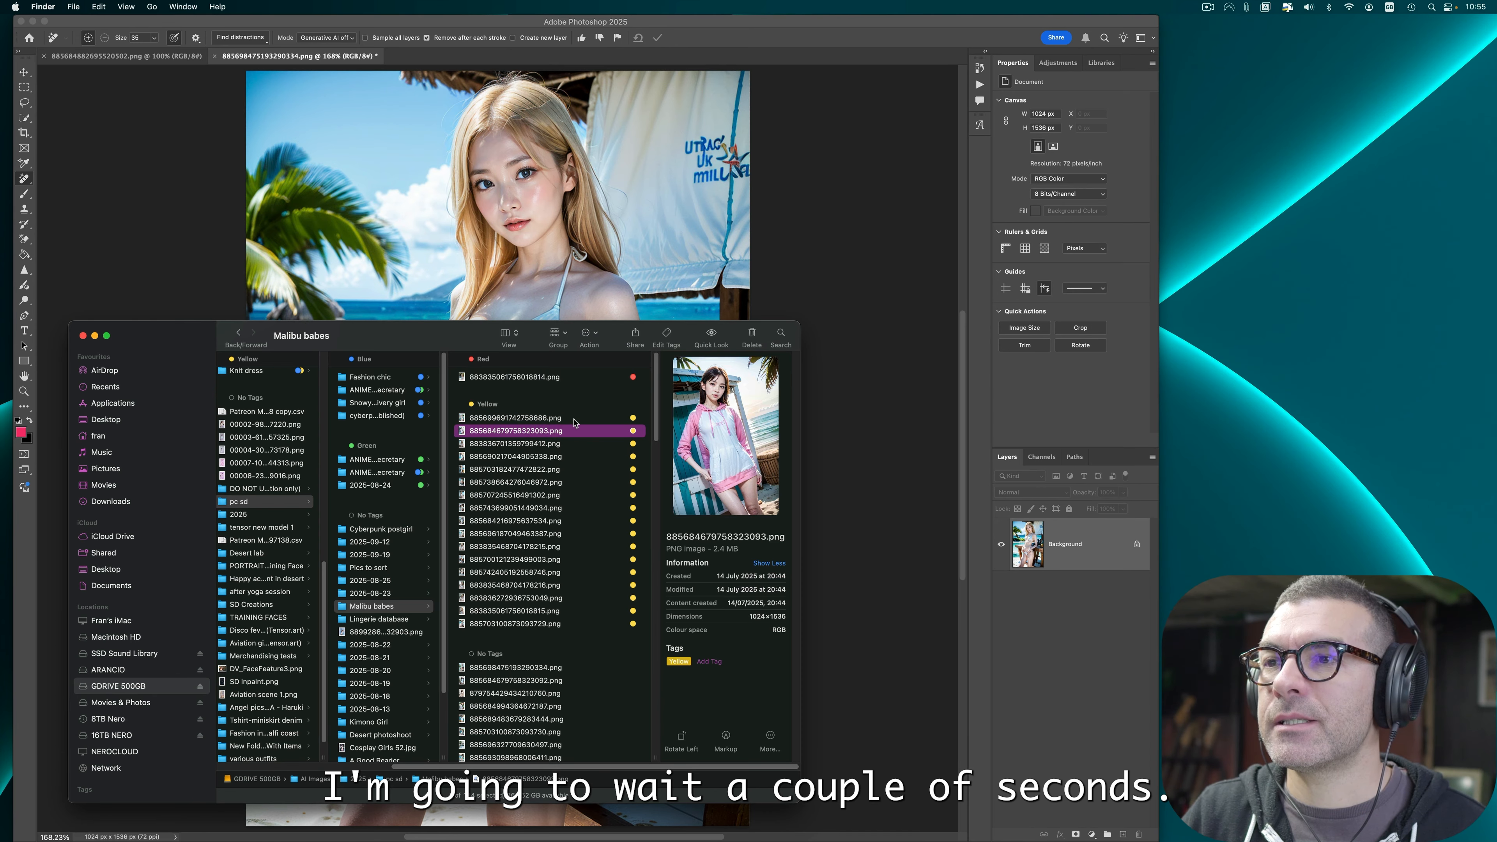
left_click(584, 618)
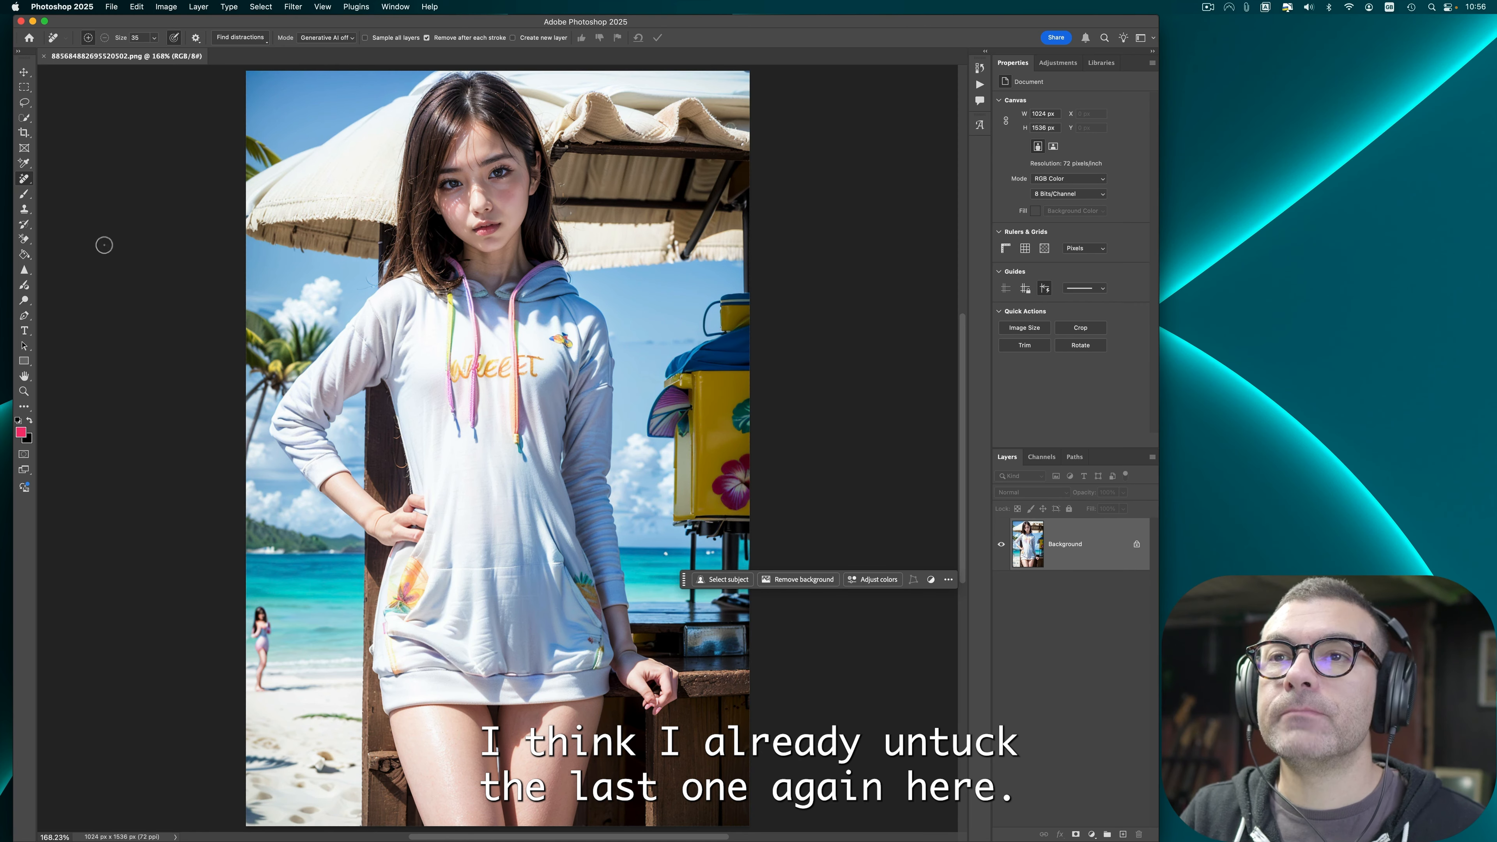
Step: Lasso the hand resting on the hip and run Generative Fill on it without a prompt
left_click(24, 103)
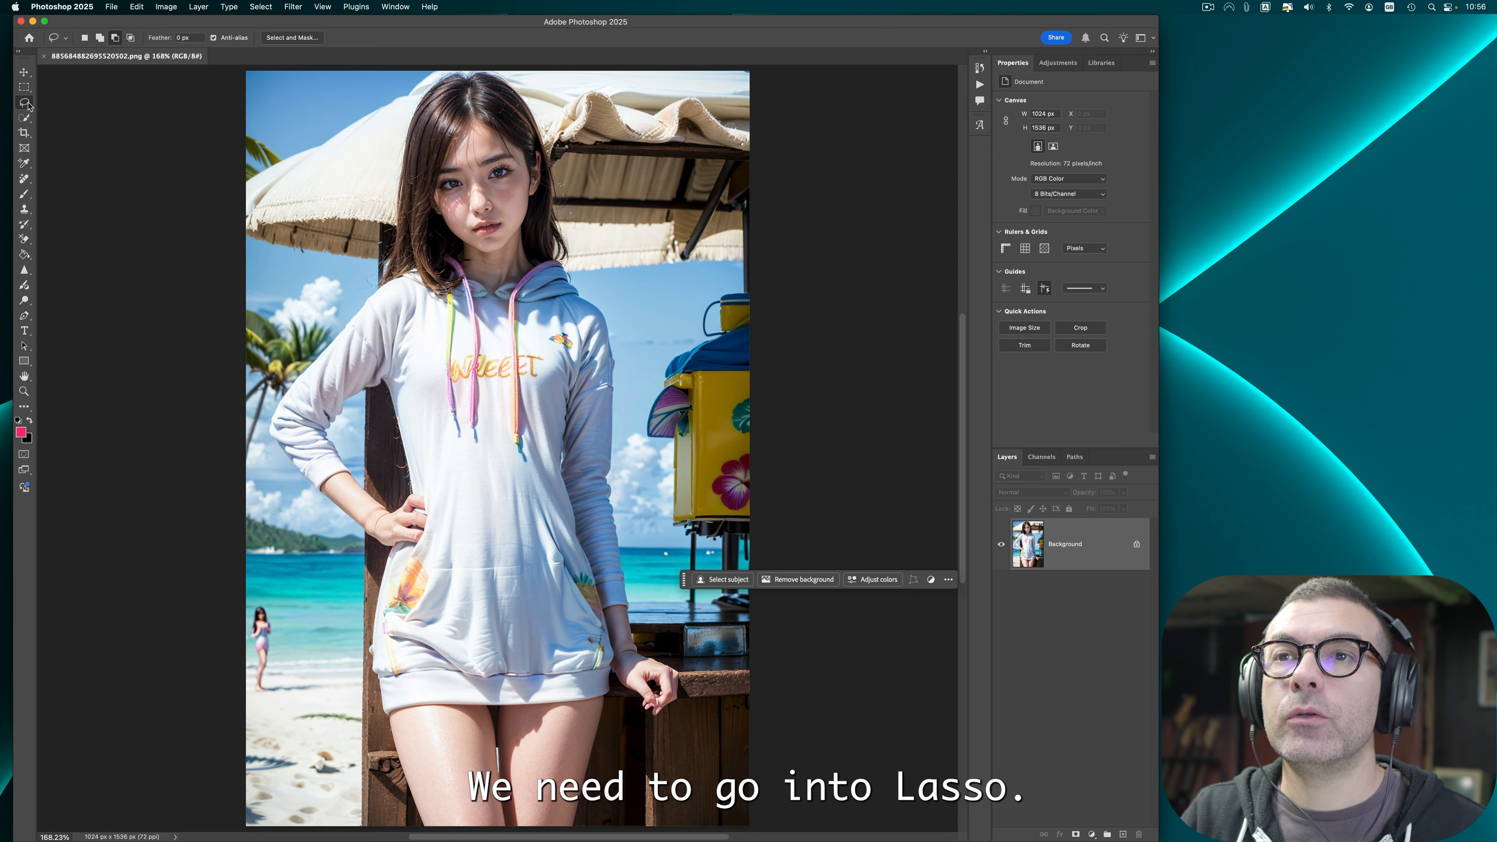
left_click(74, 111)
mouse_move(370, 487)
left_mouse_down()
mouse_move(438, 530)
mouse_move(386, 567)
mouse_move(372, 487)
left_mouse_up()
left_click(722, 579)
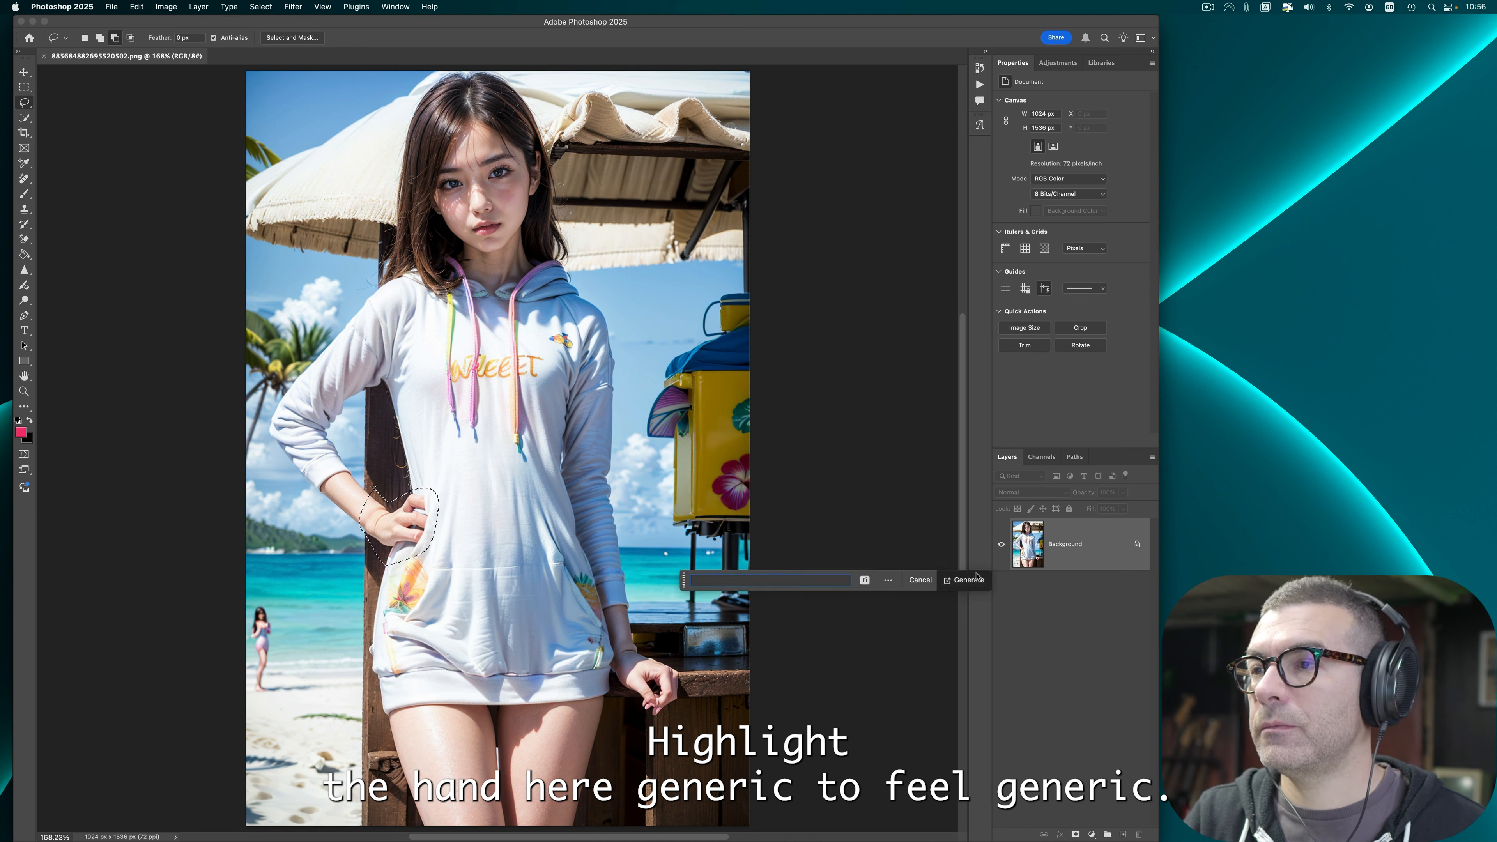
left_click(964, 579)
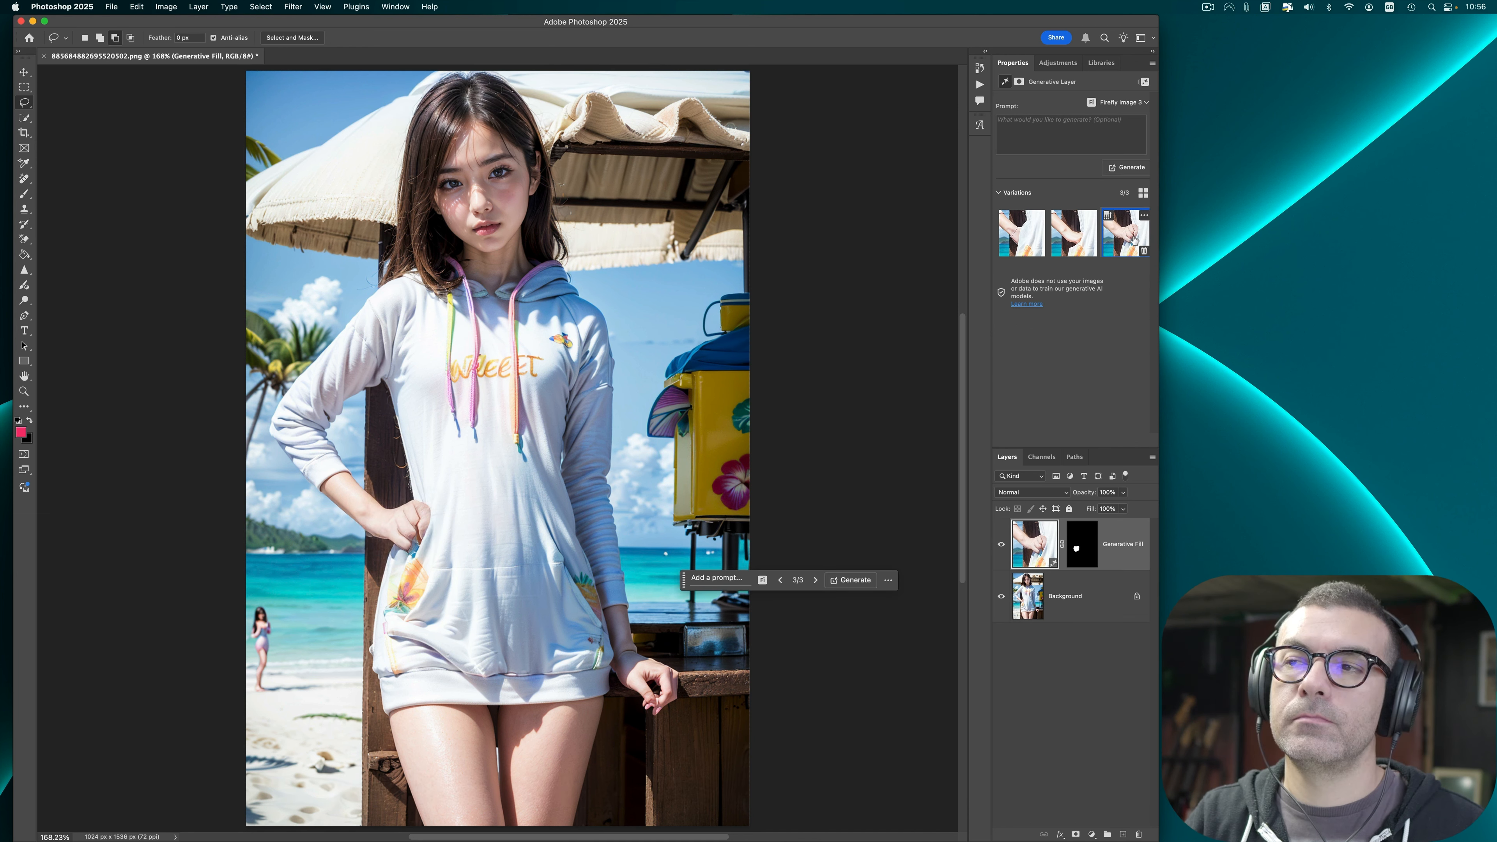
Step: Keep the first generated hand variation and discard the others
left_click(1143, 251)
left_click(1018, 239)
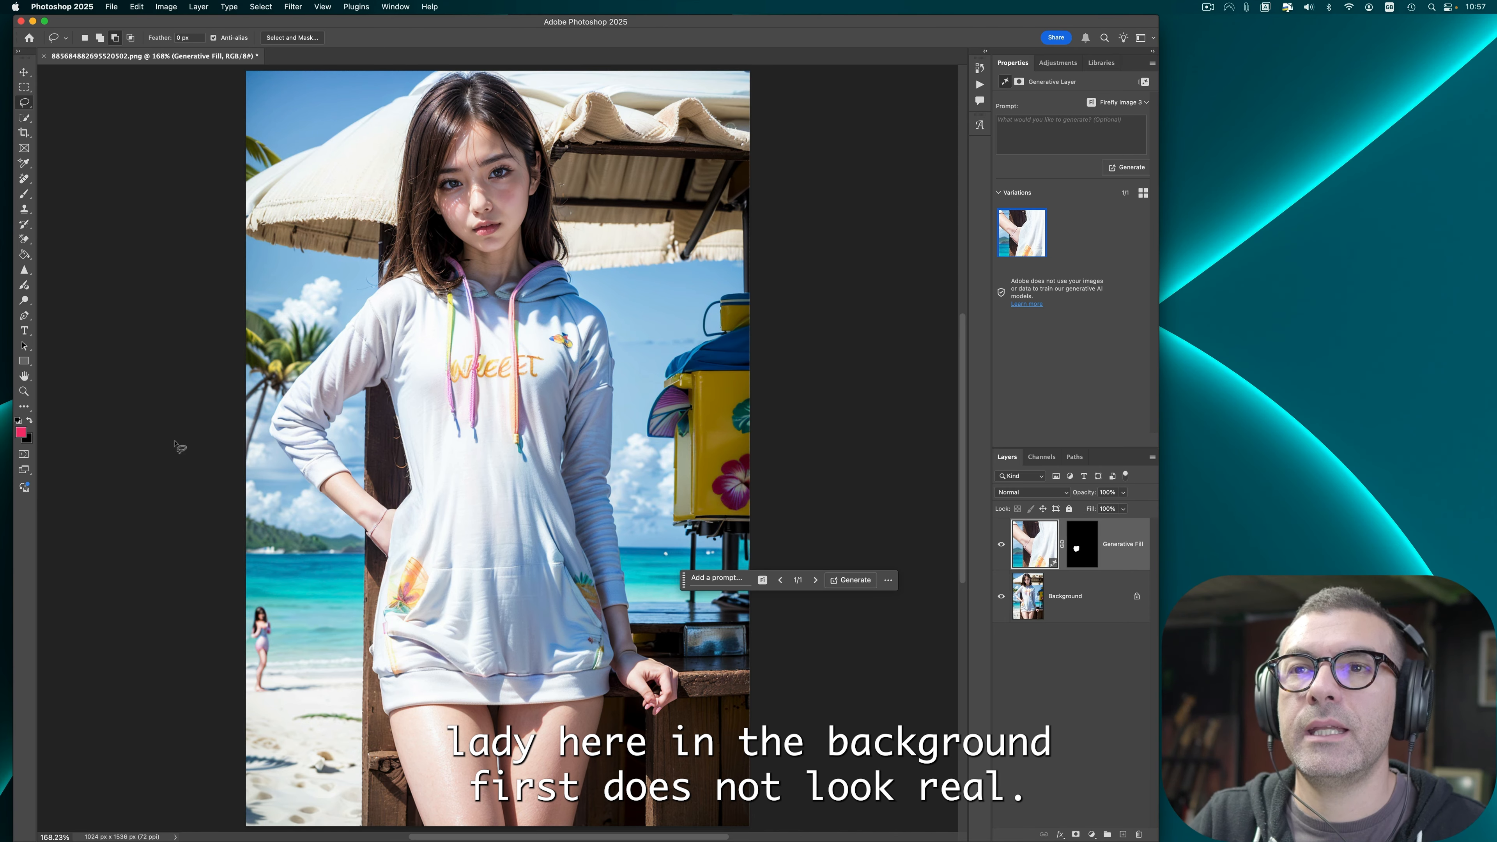
Step: Try to remove the small figure on the beach in the background with the Remove tool
left_click(24, 179)
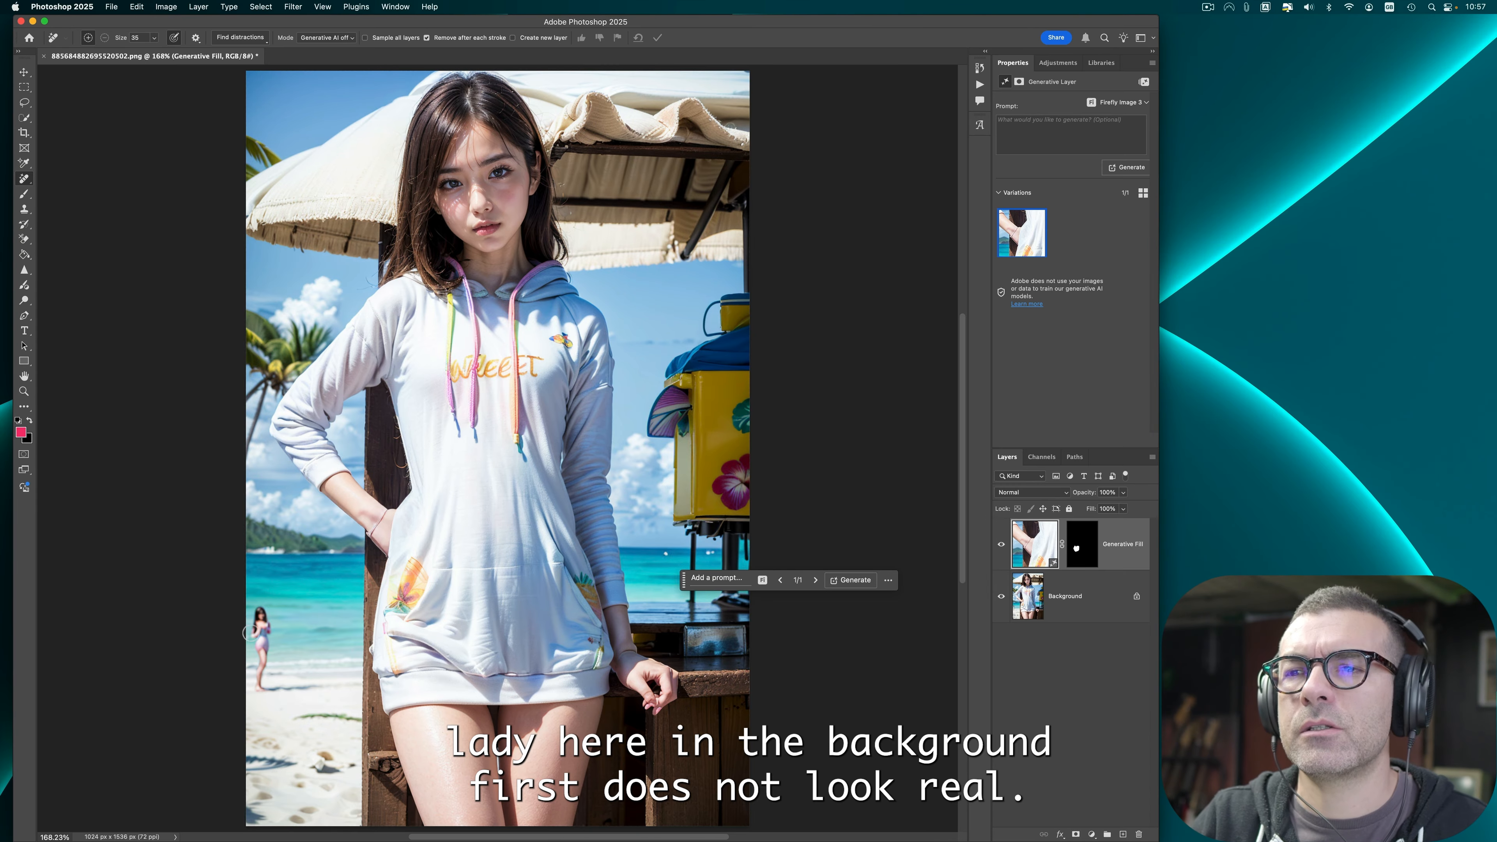
mouse_move(259, 611)
left_mouse_down()
mouse_move(256, 655)
mouse_move(263, 622)
mouse_move(269, 634)
left_mouse_up()
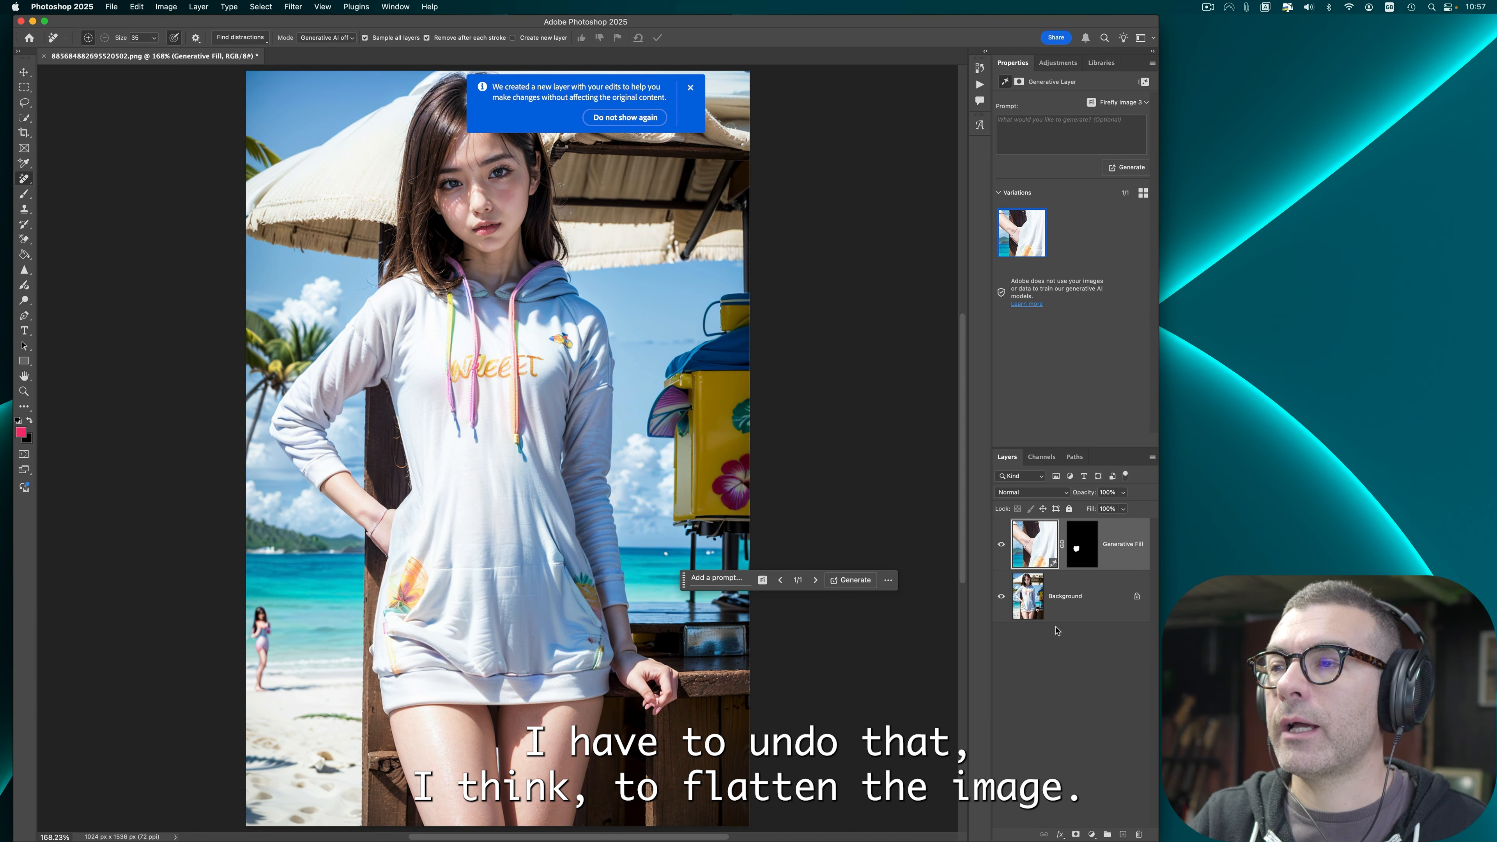
left_click(1089, 611)
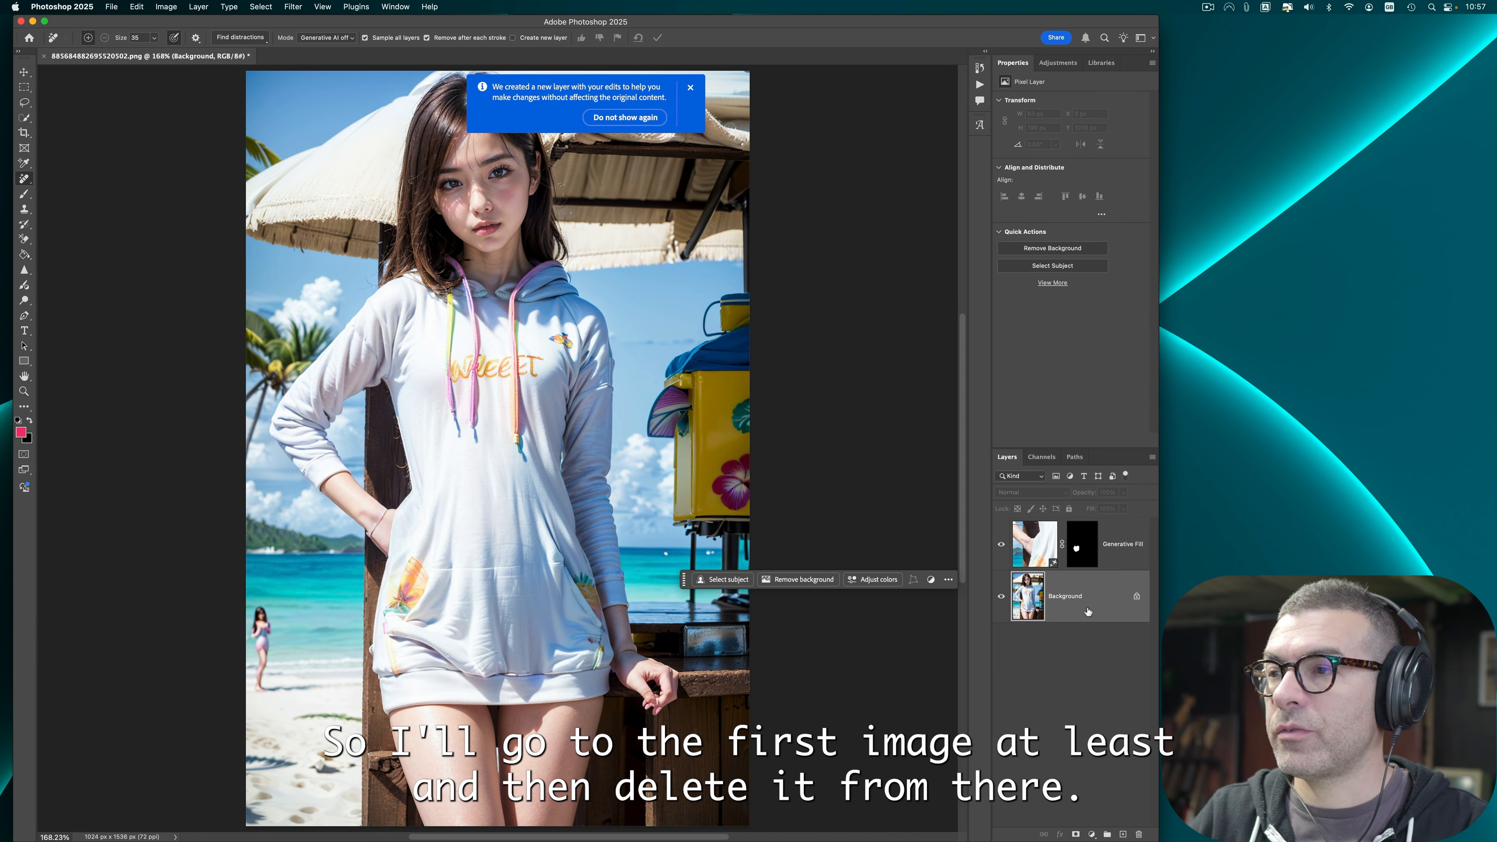
left_click_drag(261, 611, 260, 683)
Step: Flatten the image into a single background layer
left_click(1122, 542)
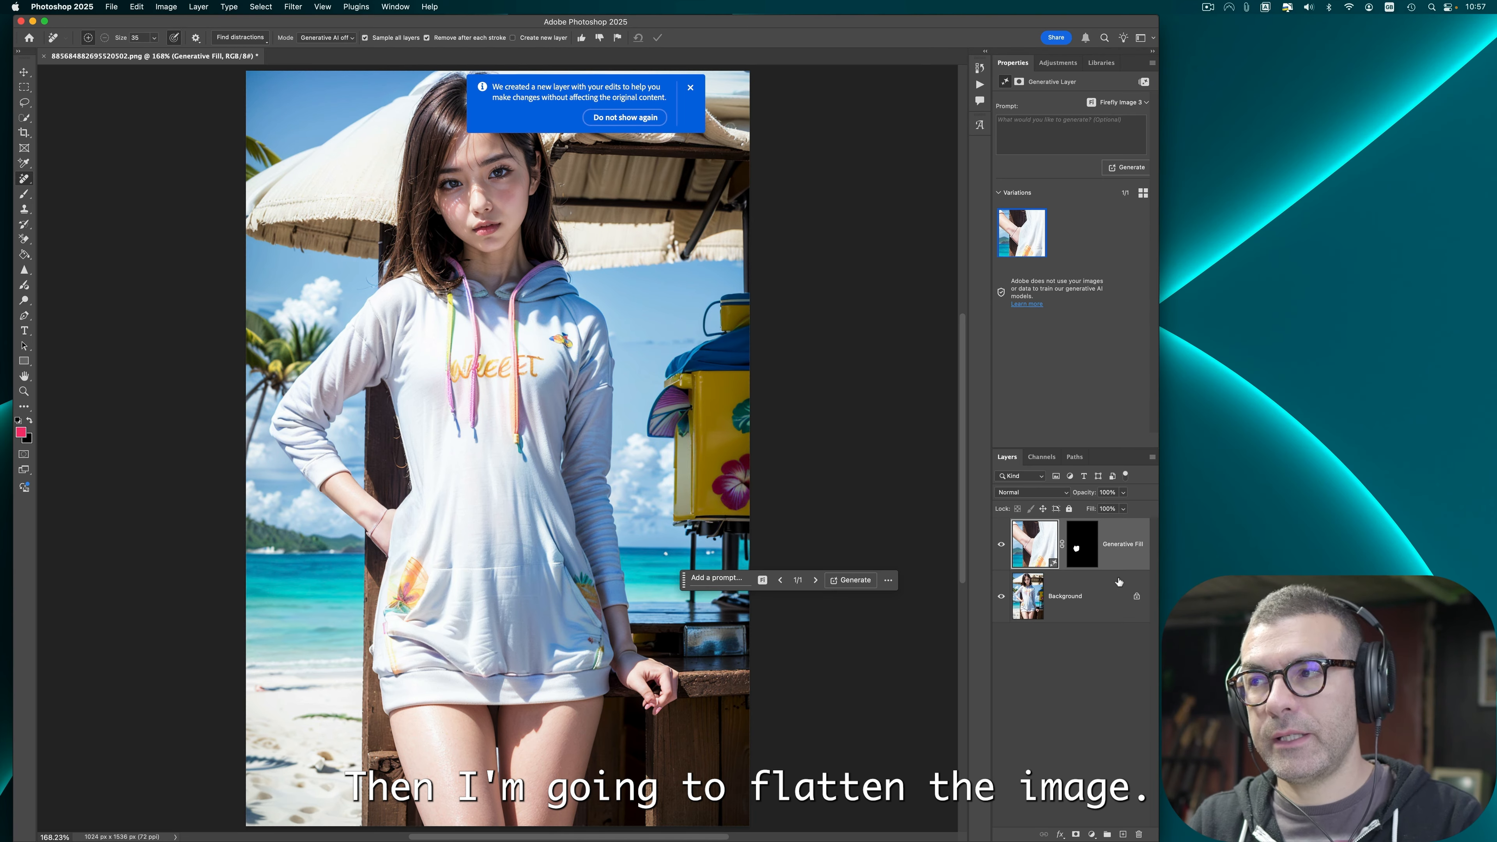
right_click(1118, 603)
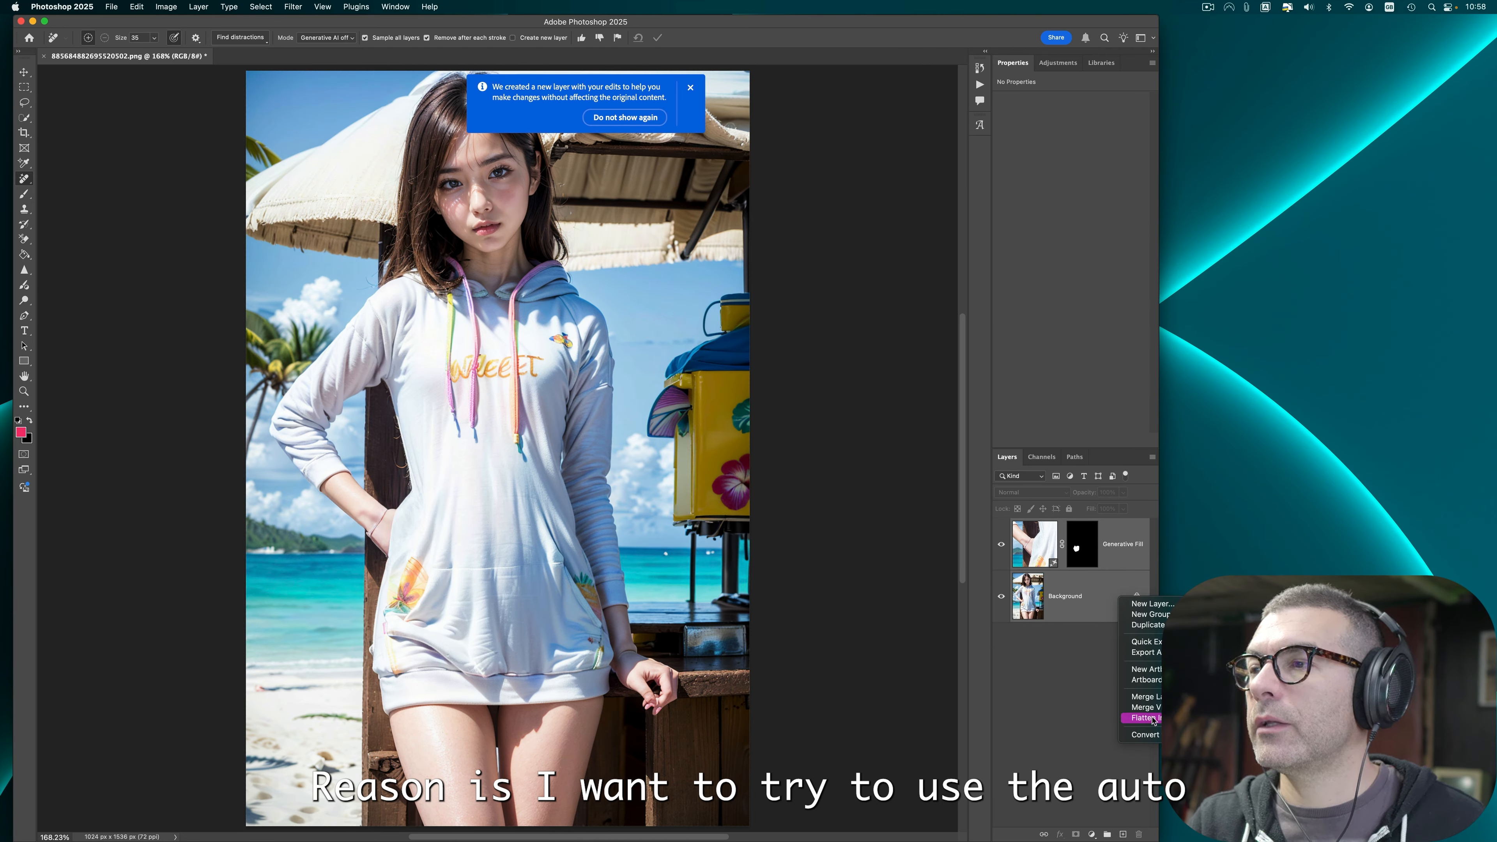
left_click(1154, 718)
Step: Apply Auto Tone to the image
left_click(166, 7)
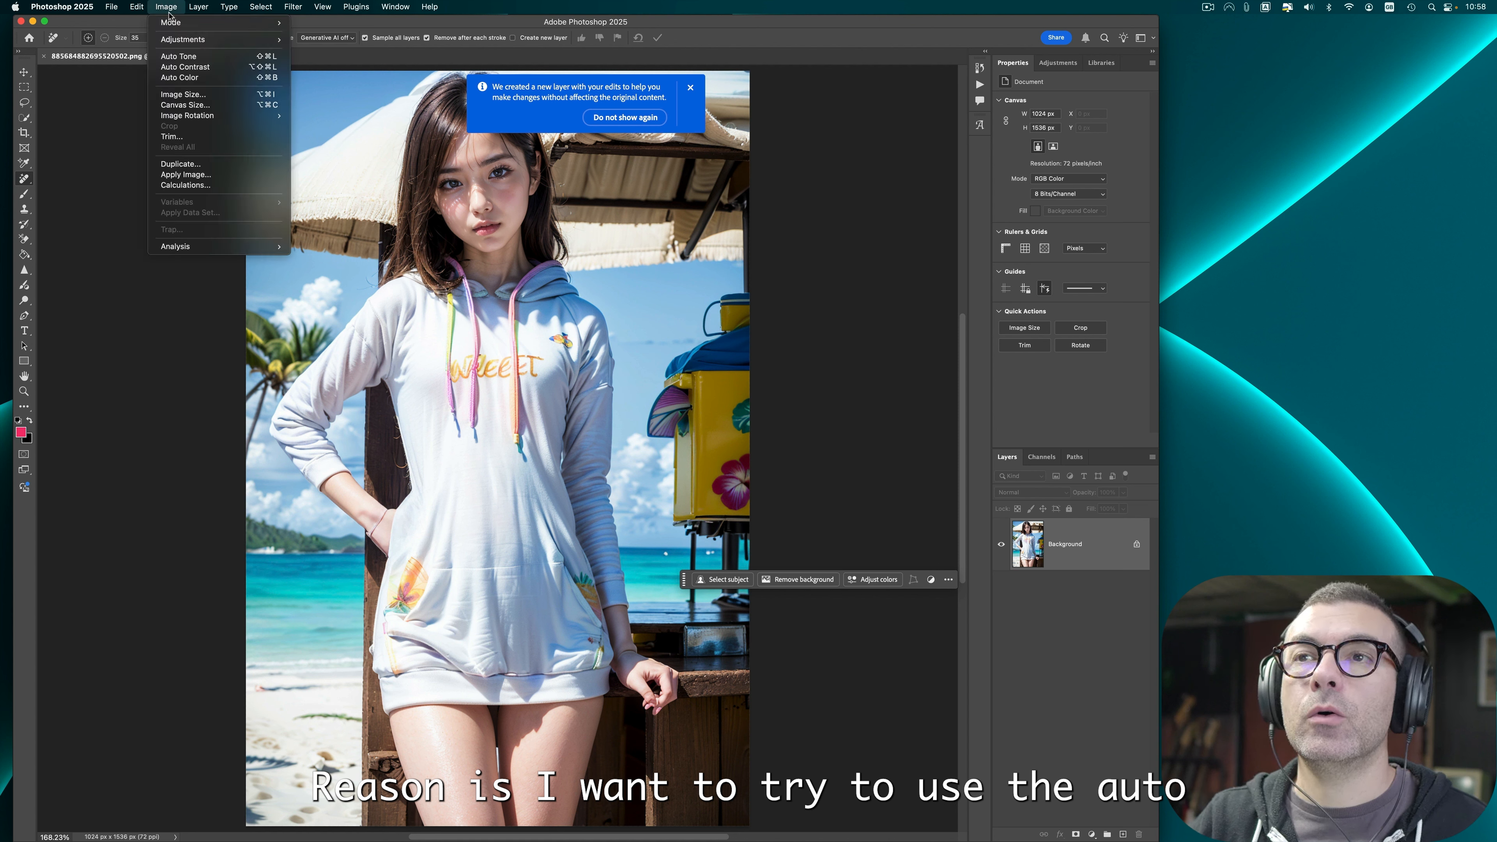
left_click(184, 57)
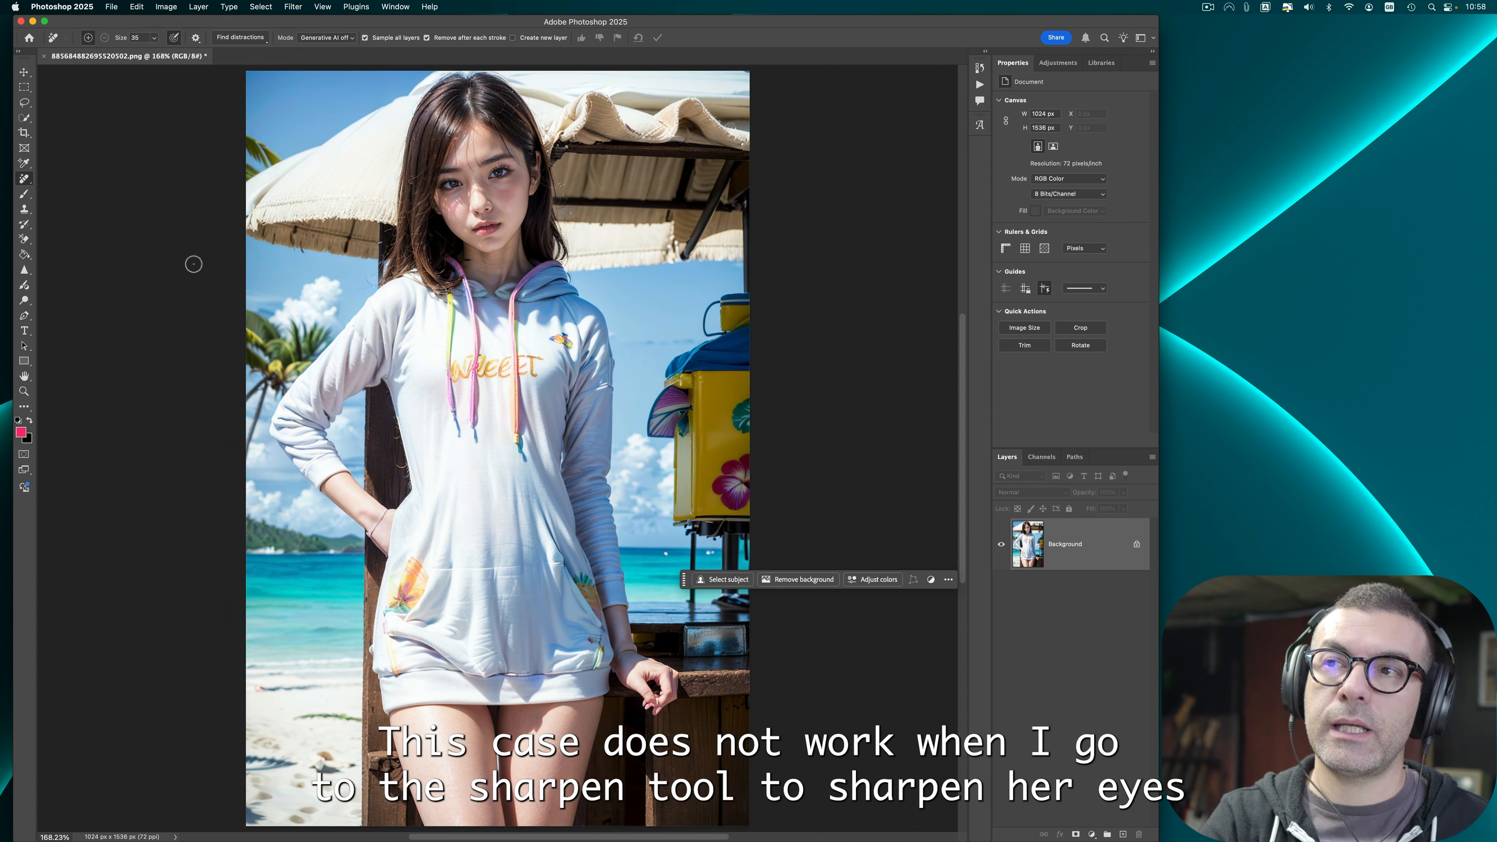
Step: Lasso the hand resting on the table edge and run Generative Fill on it without a prompt
left_click(24, 269)
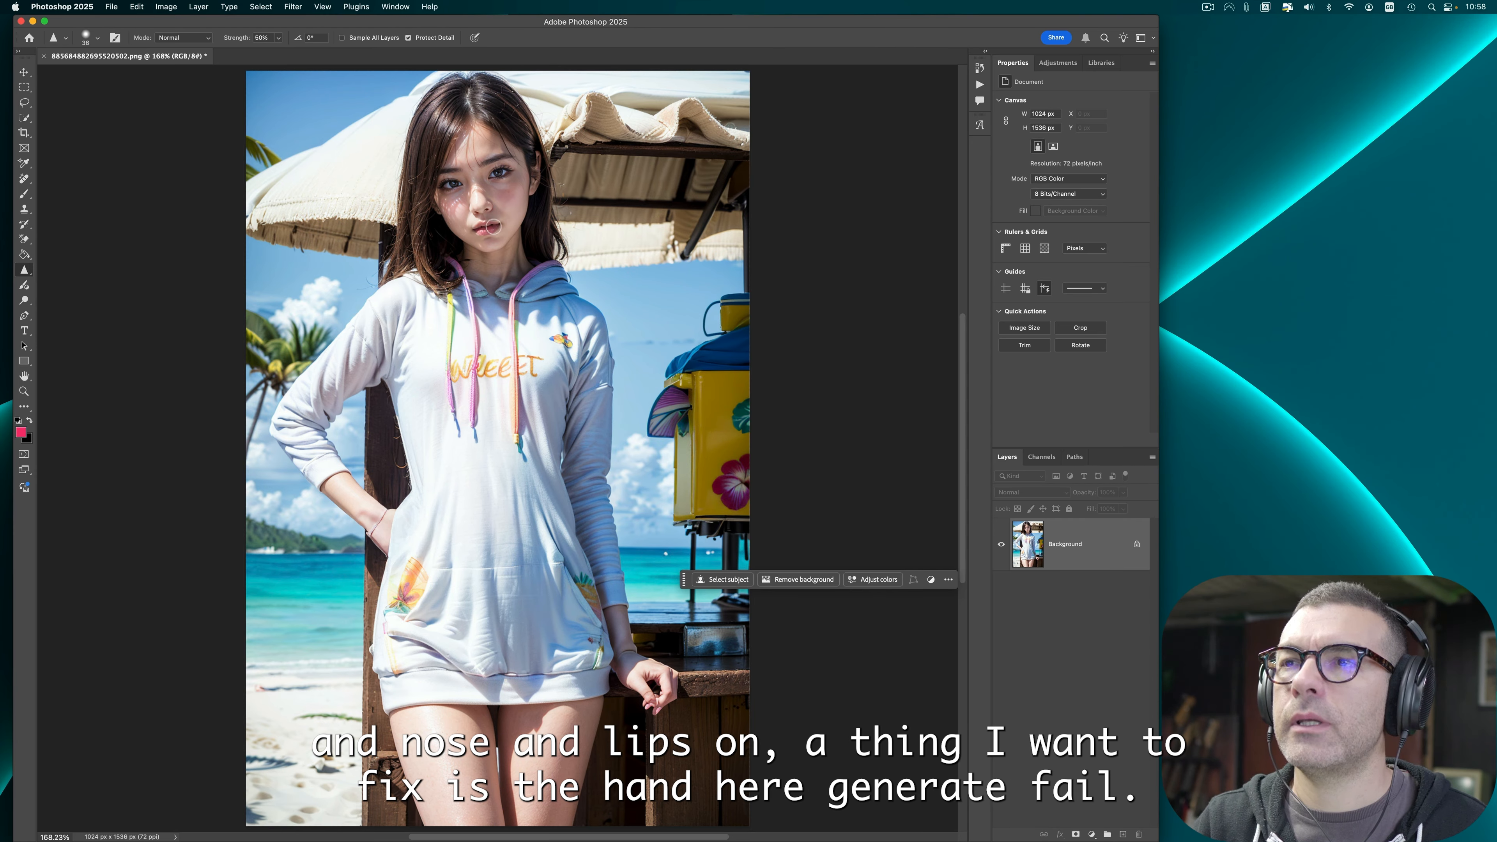
left_click(24, 103)
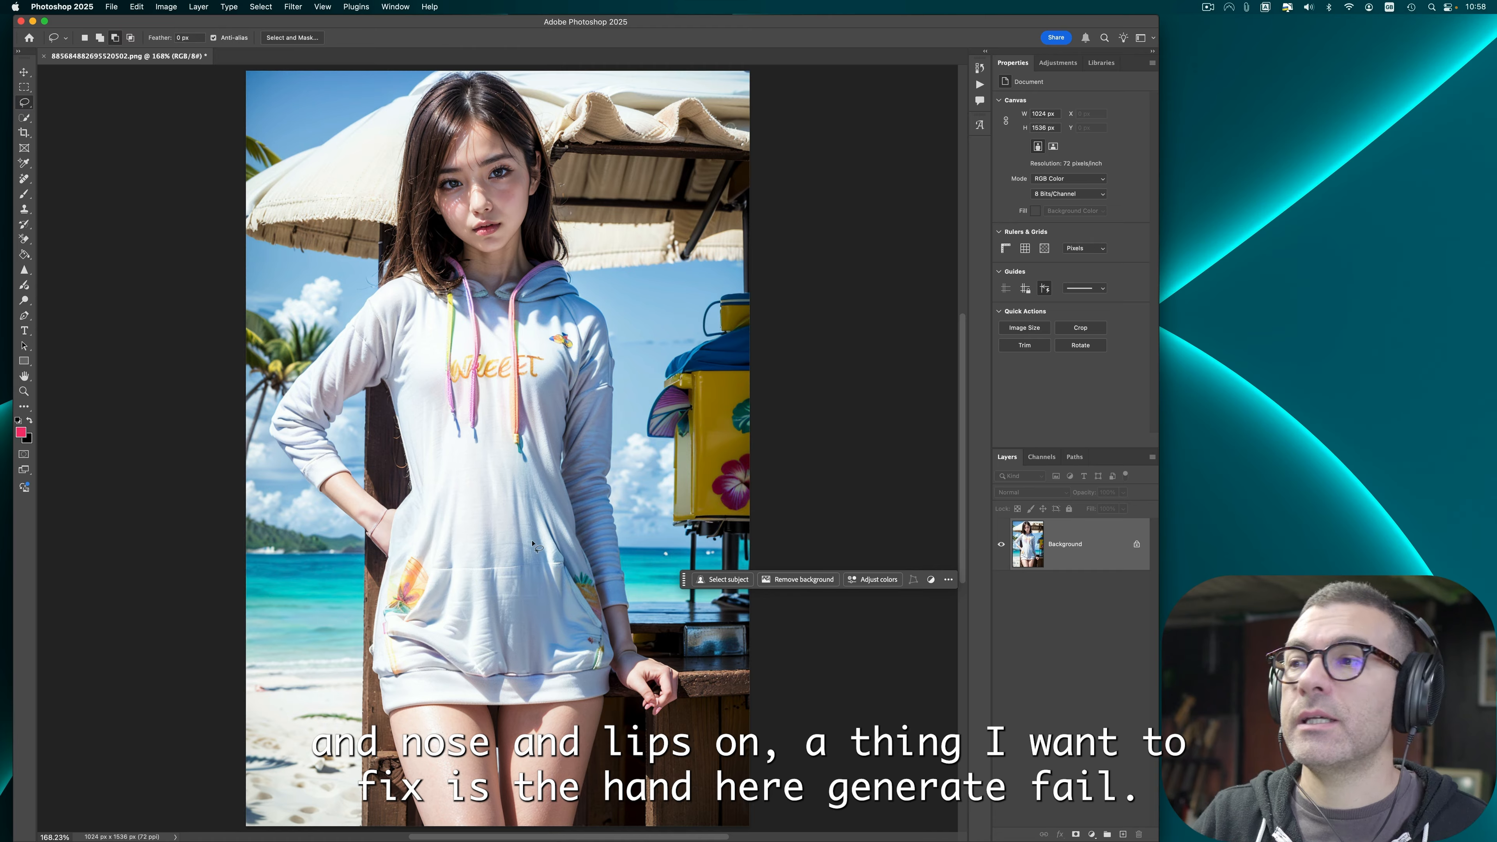
left_click_drag(650, 644, 638, 636)
left_click(722, 579)
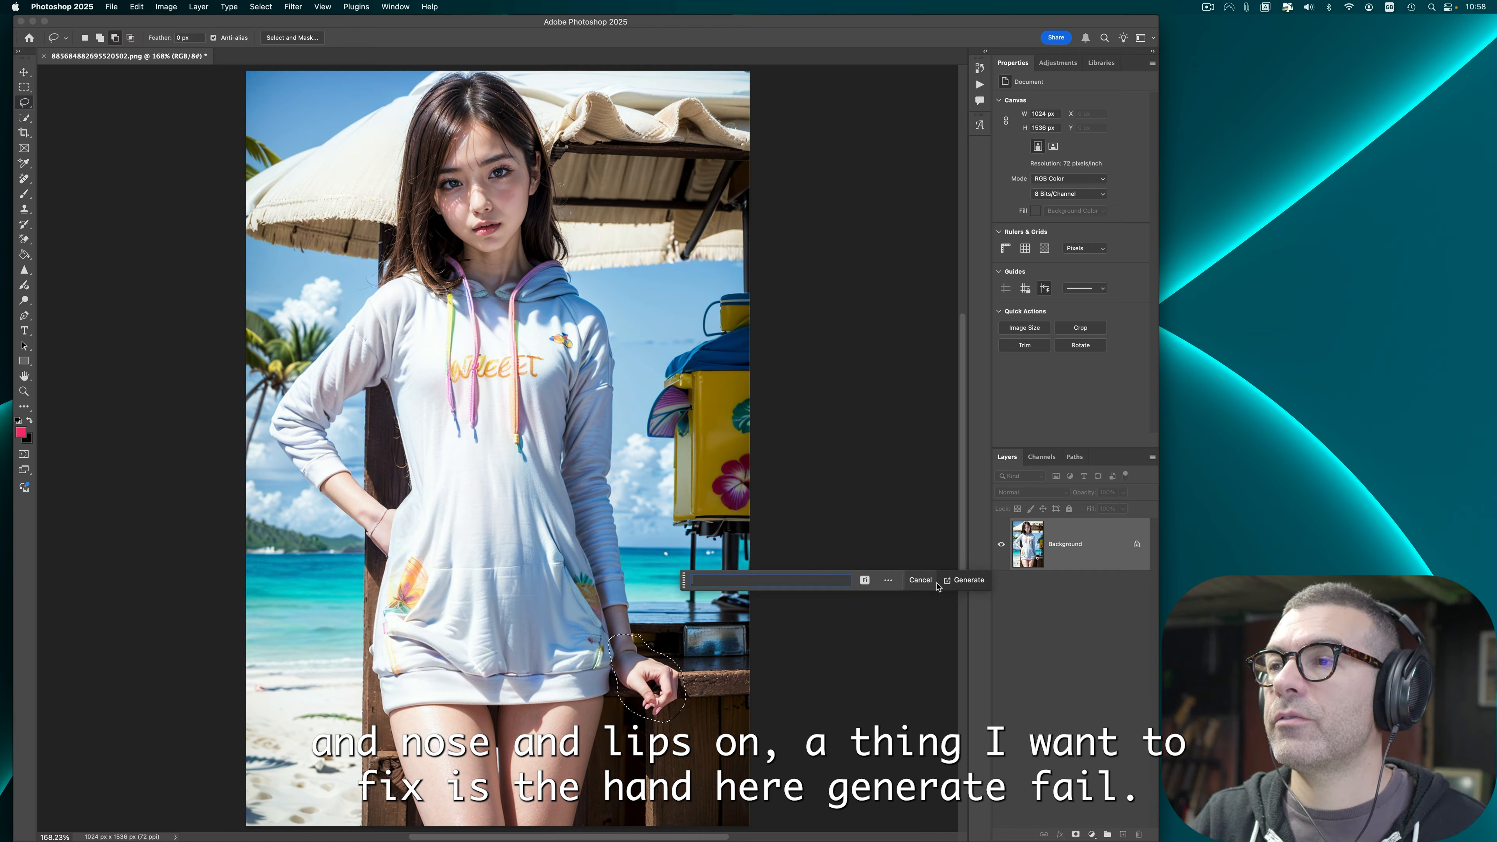
left_click(925, 582)
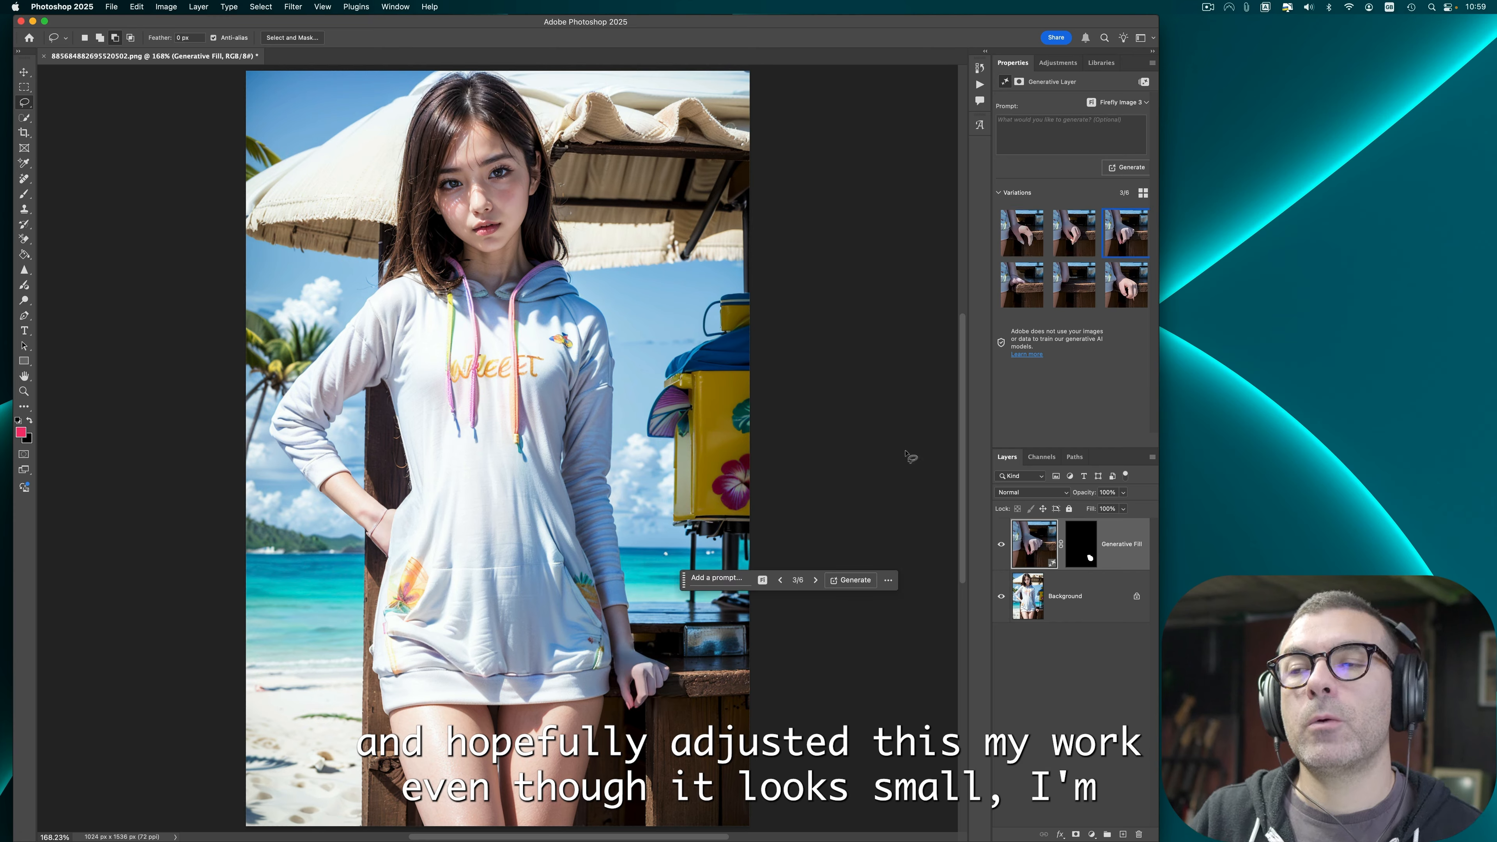
Step: Generate similar variations based on the first hand variation
left_click(1039, 252)
left_click(1040, 216)
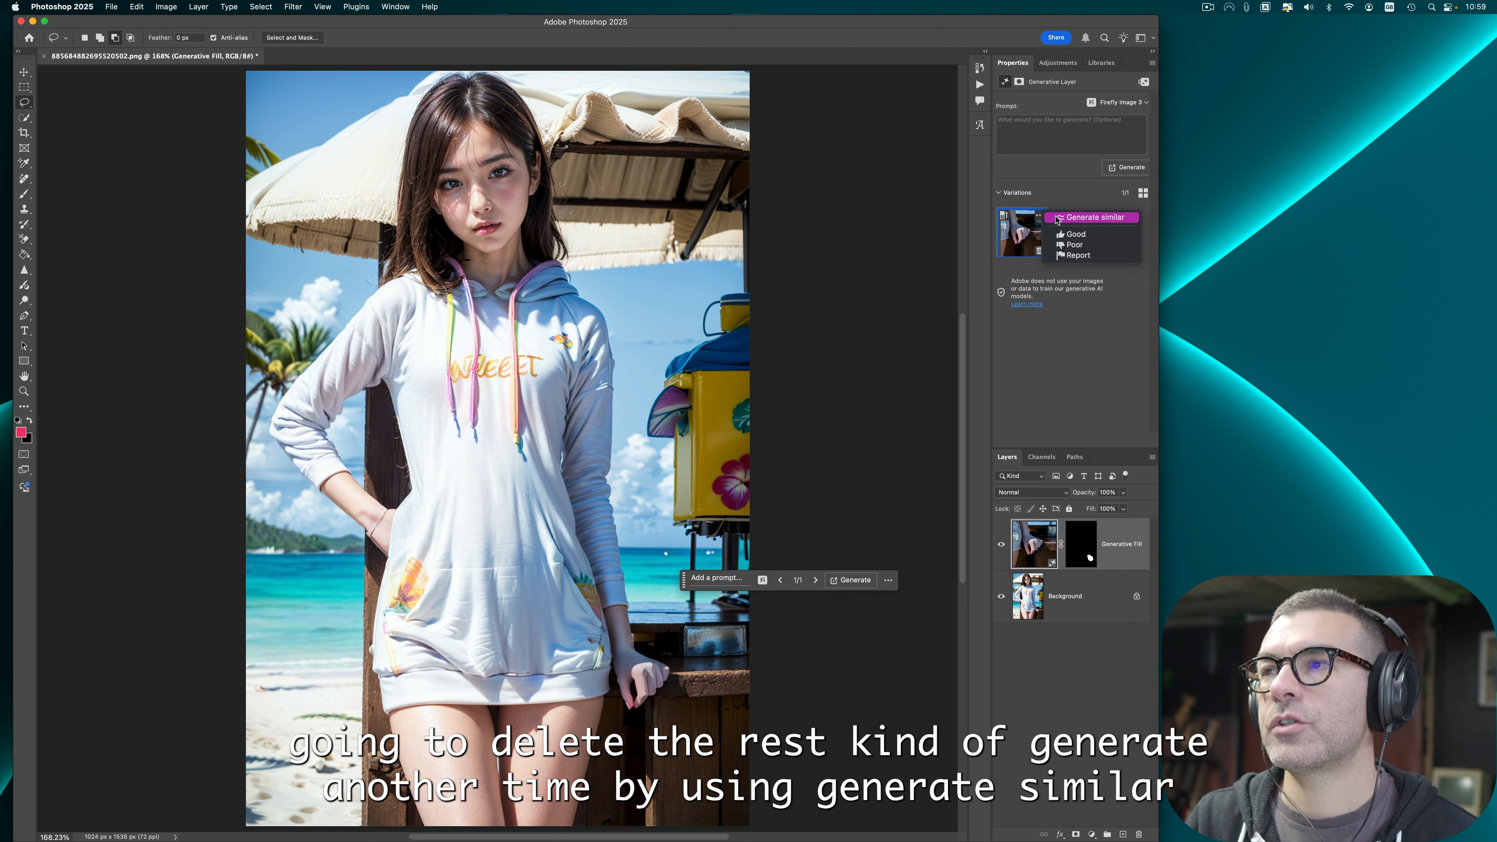
left_click(1058, 219)
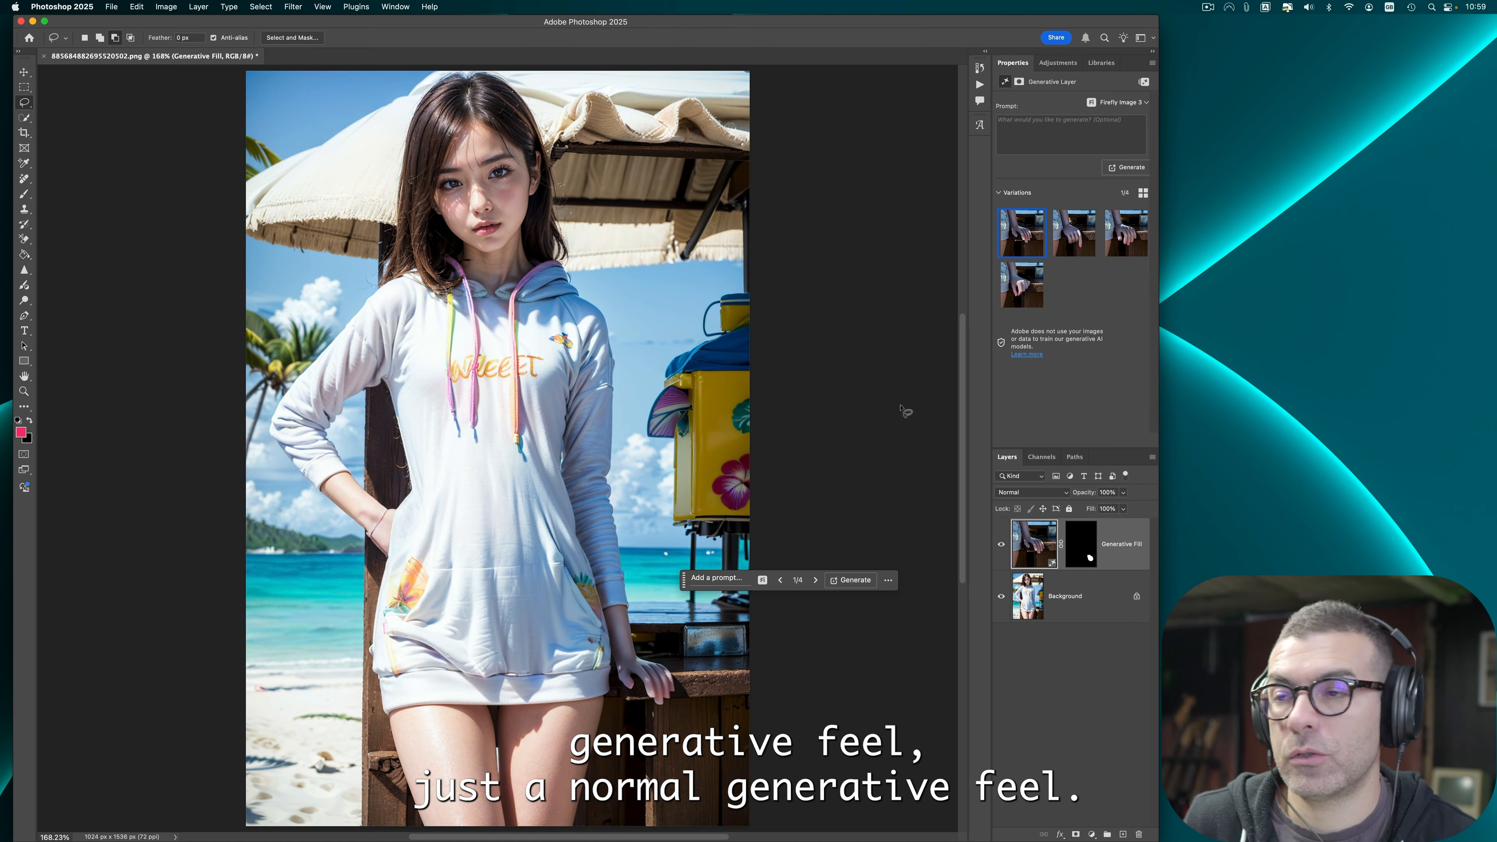
Step: Compare the similar hand variations, keep only the first and generate again
left_click(1062, 257)
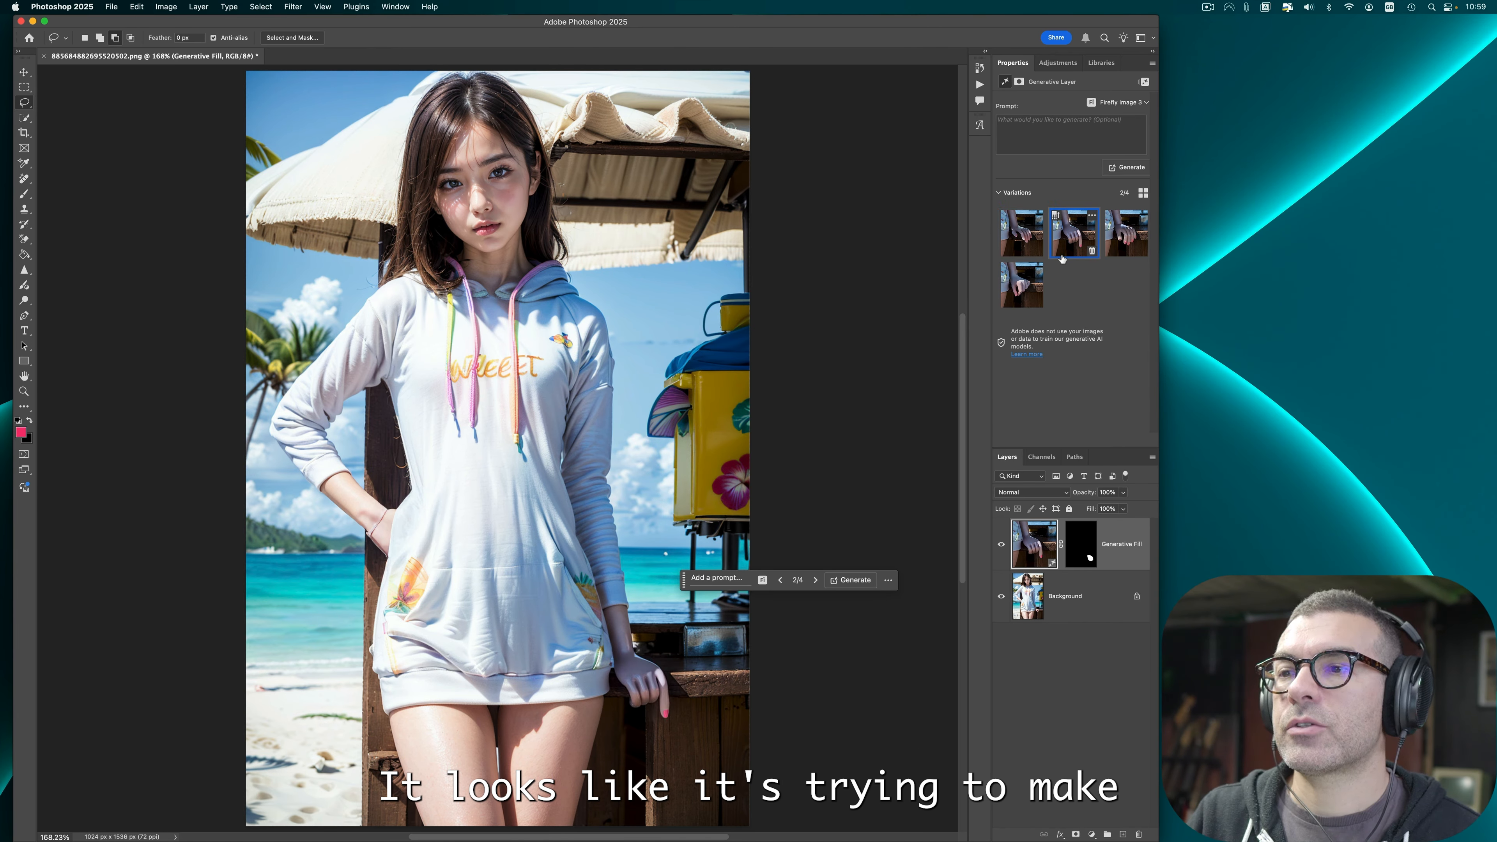
left_click(1123, 249)
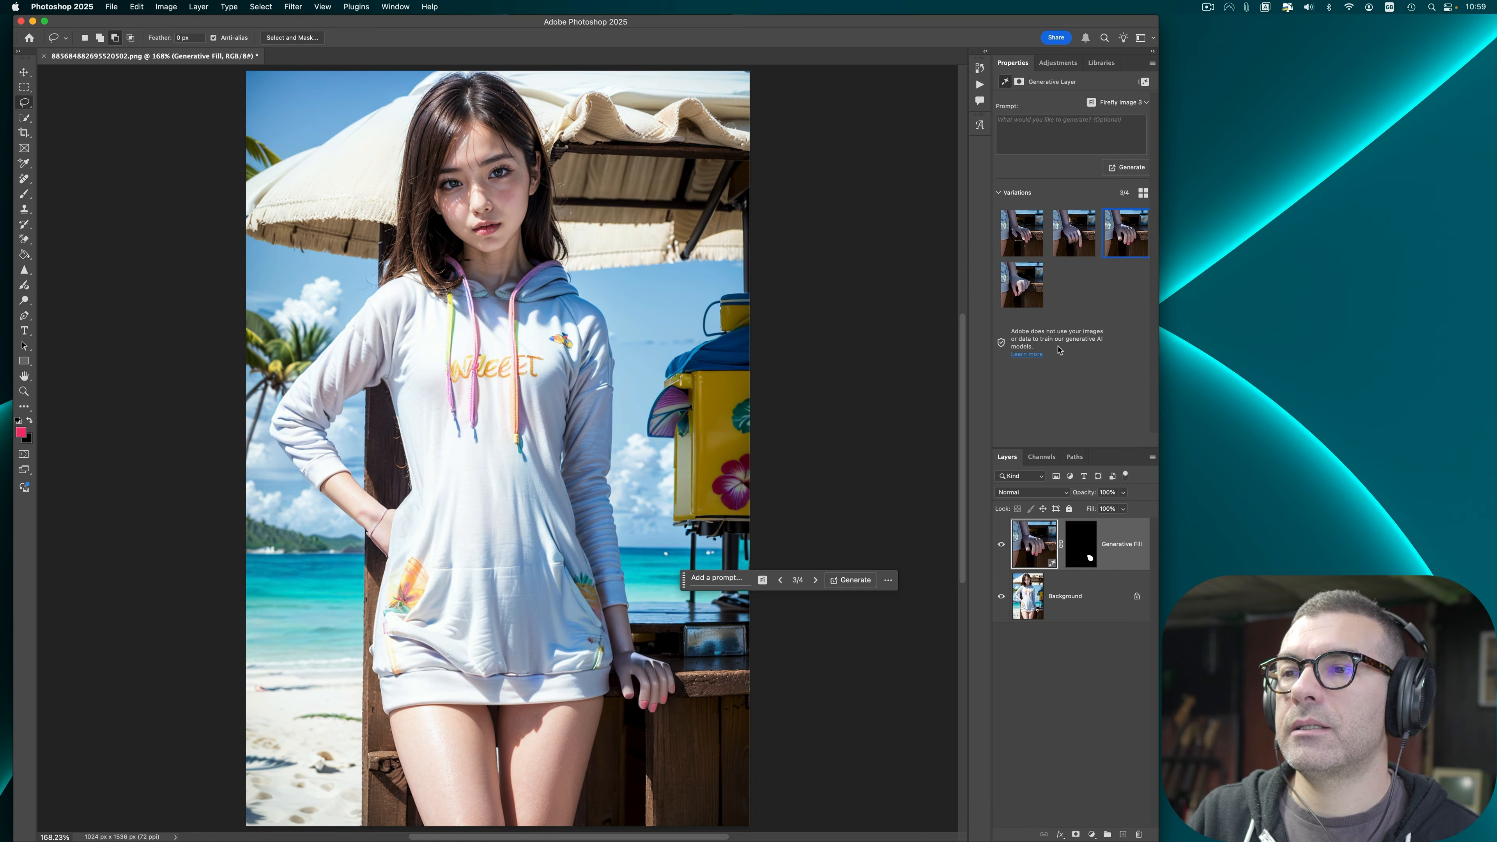
left_click(1041, 250)
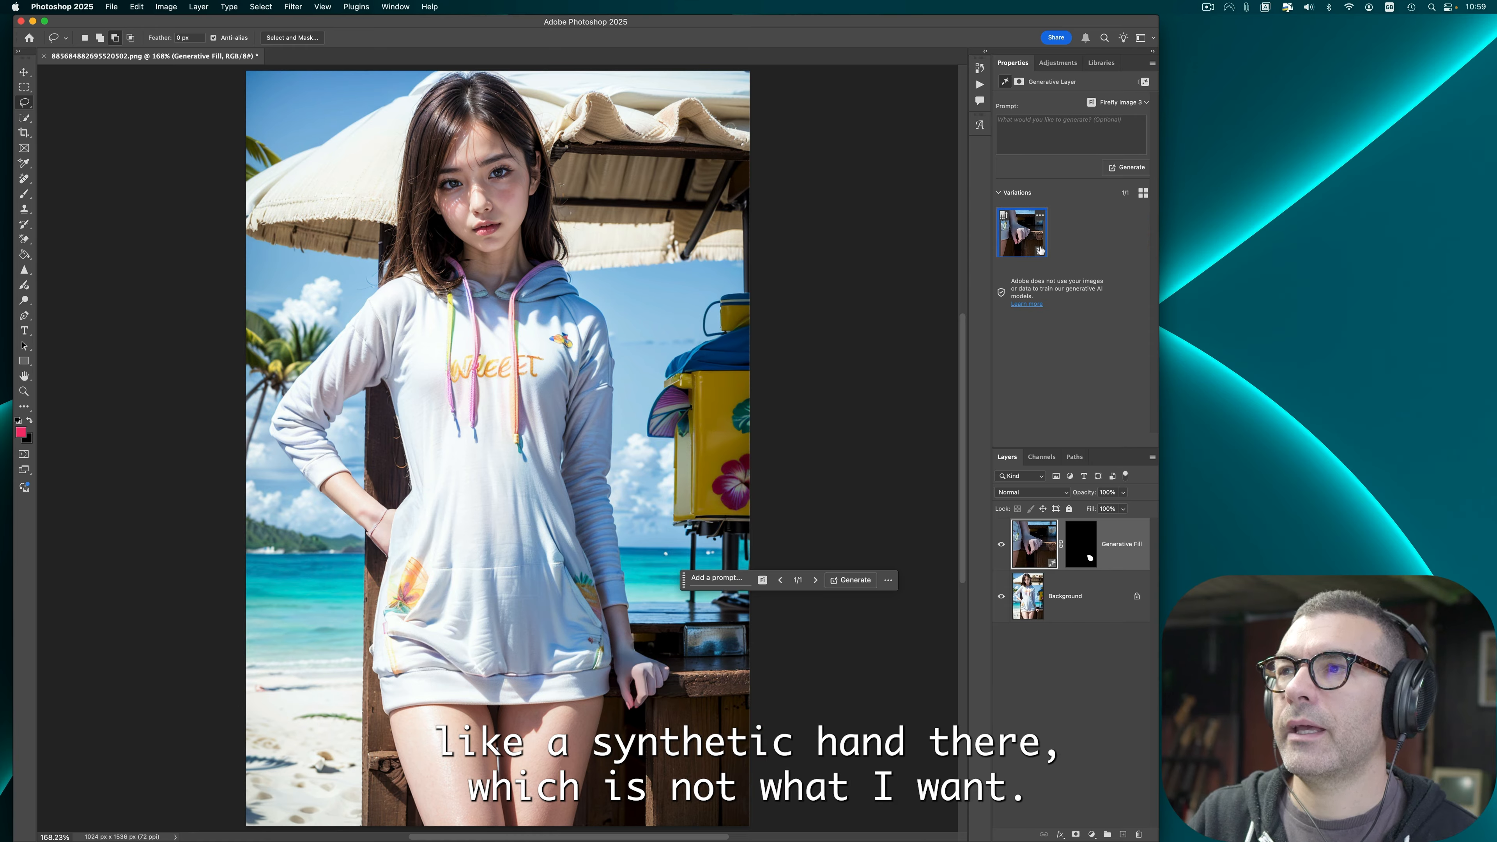
left_click(849, 580)
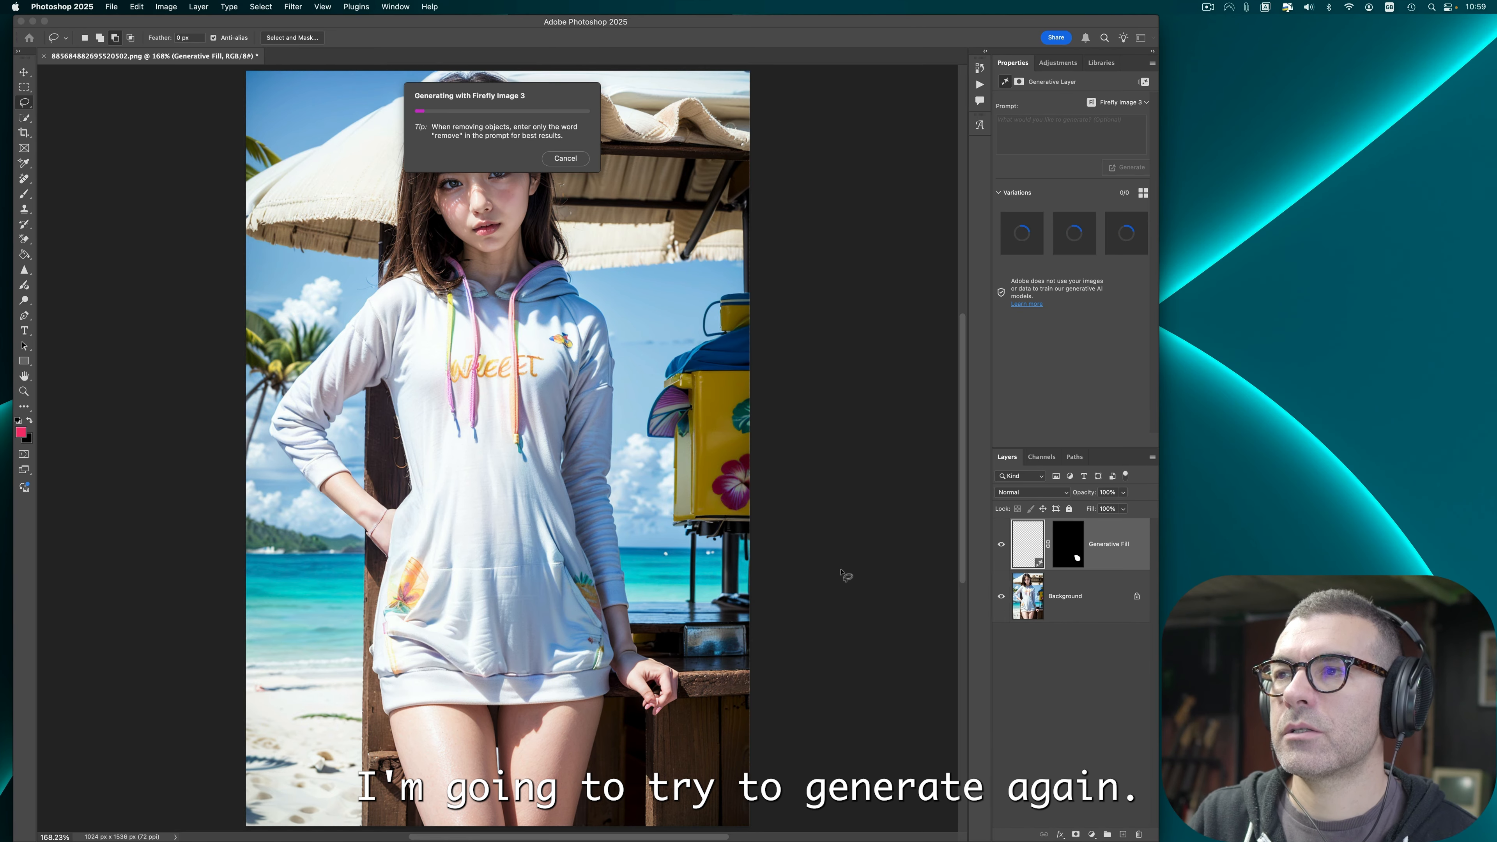
Step: Enter the prompt hand and generate new variations for the selected hand
left_click(719, 577)
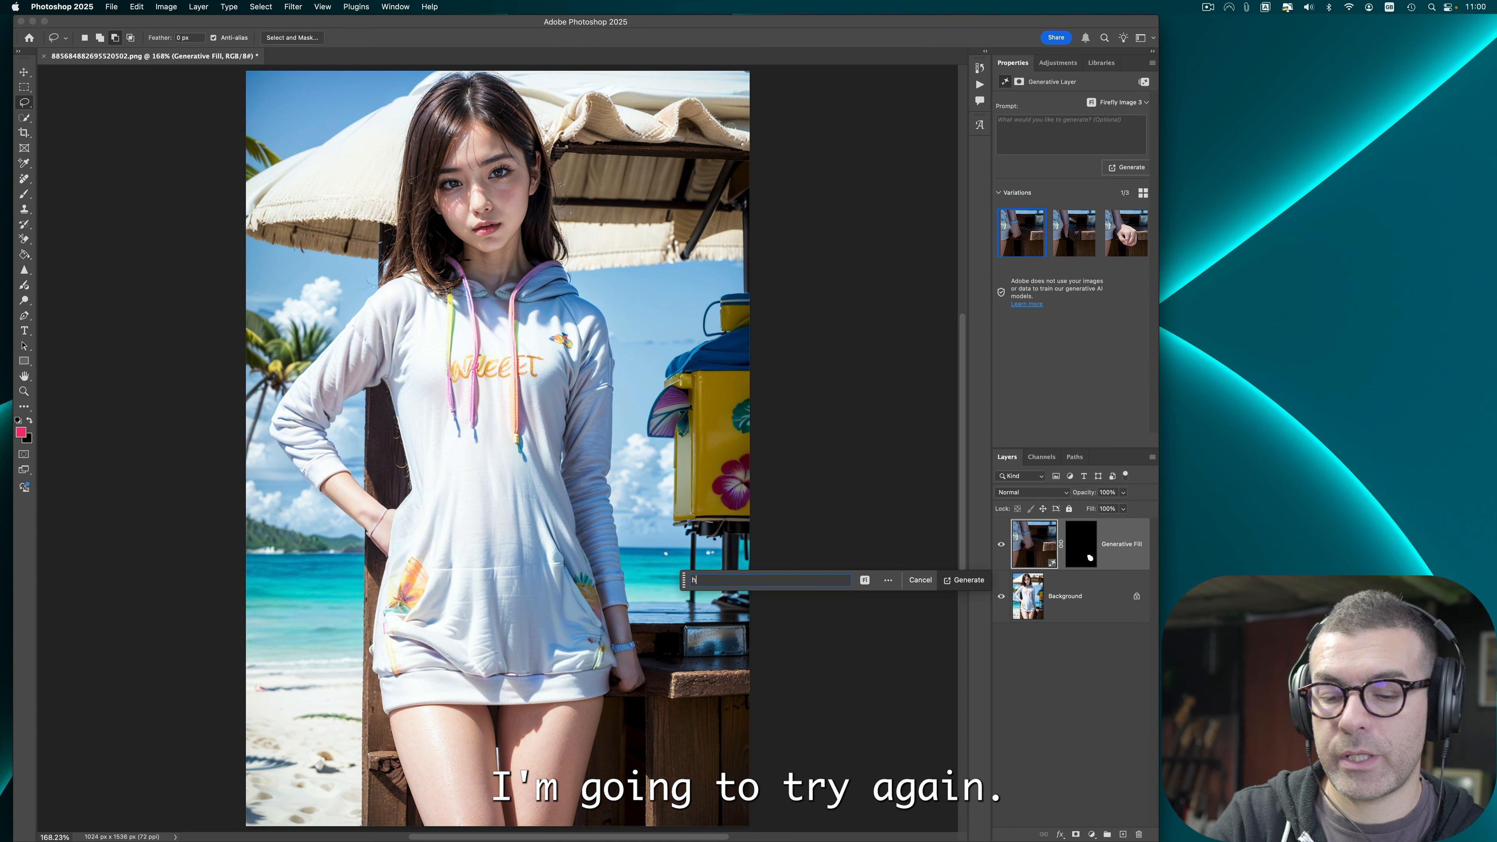
type("hand")
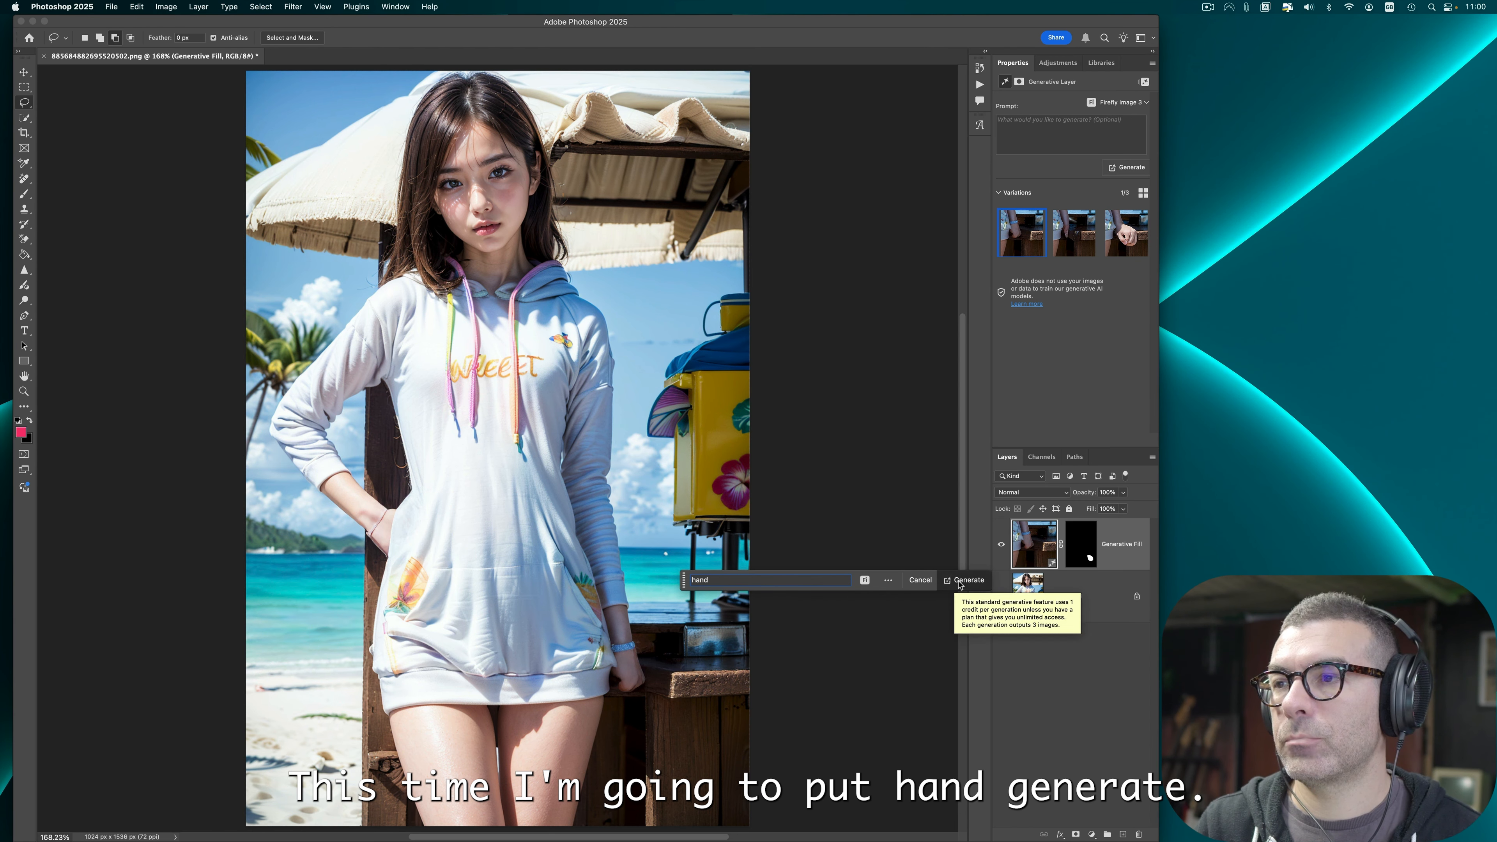
left_click(964, 580)
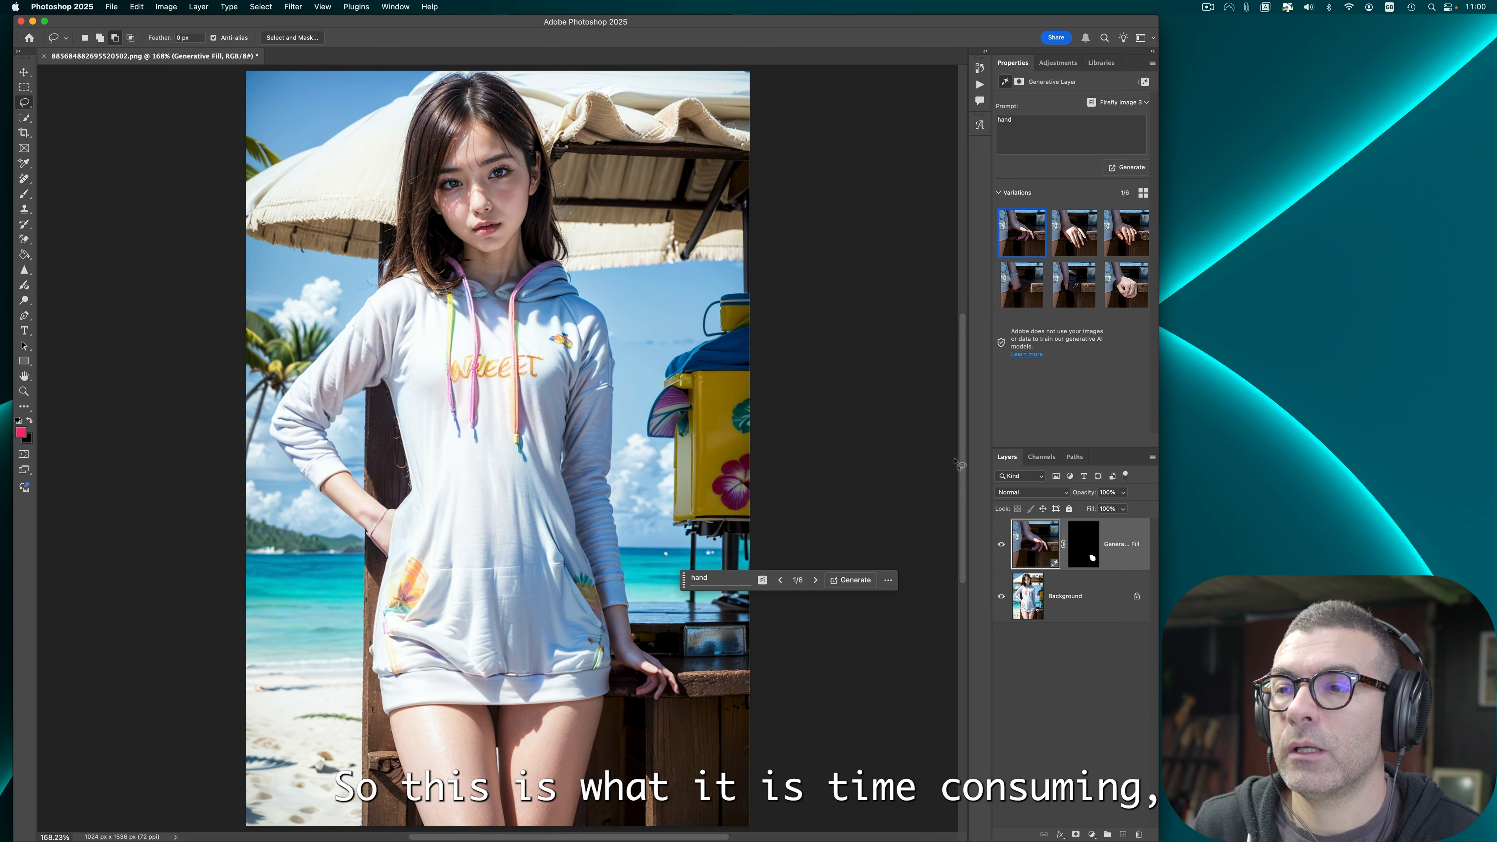
Step: Compare the hand variations and keep only the first one
left_click(1068, 251)
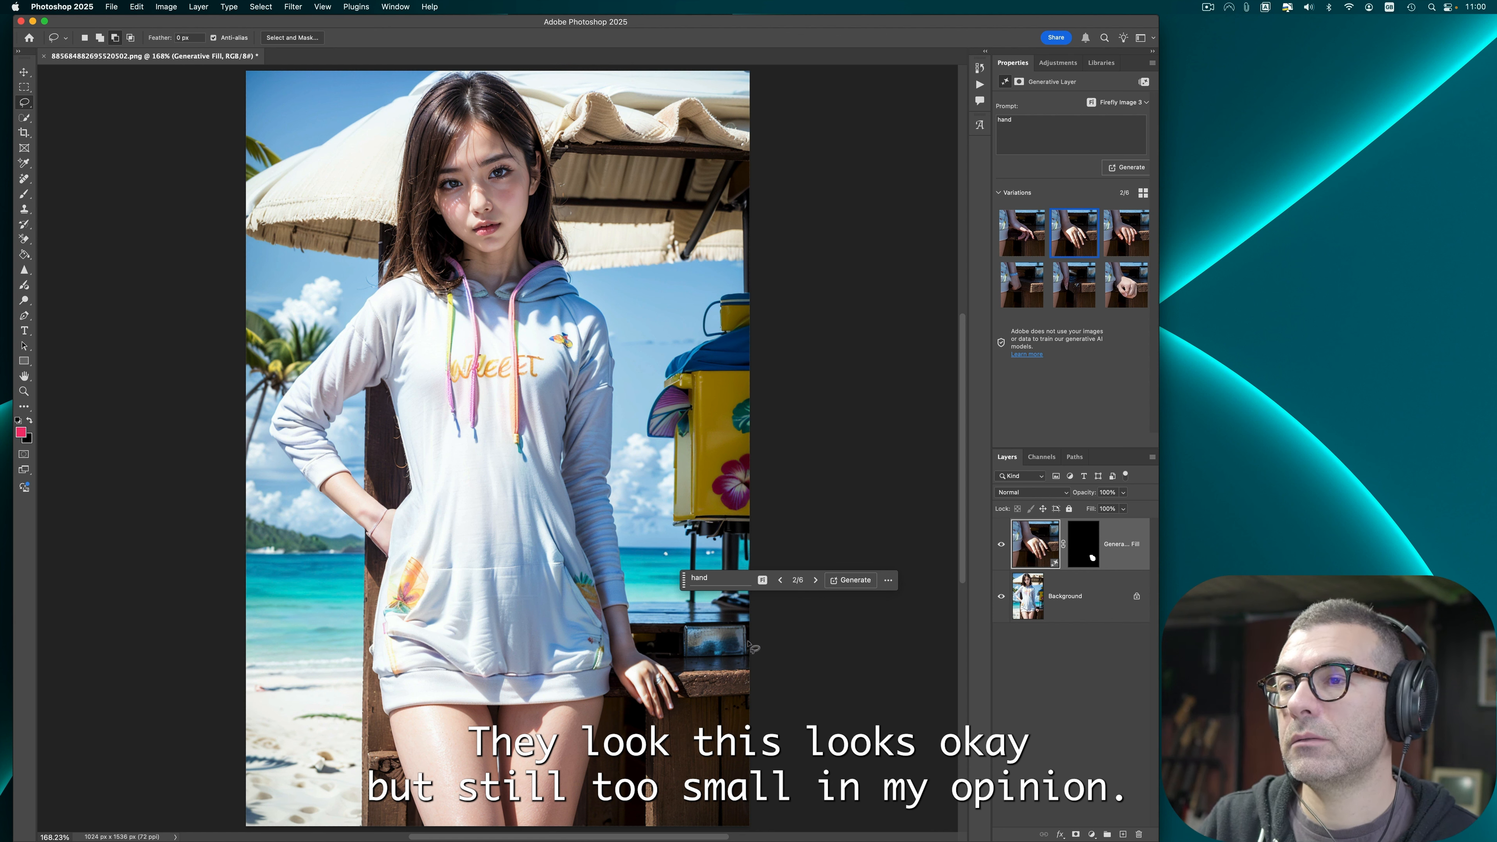
left_click(1128, 240)
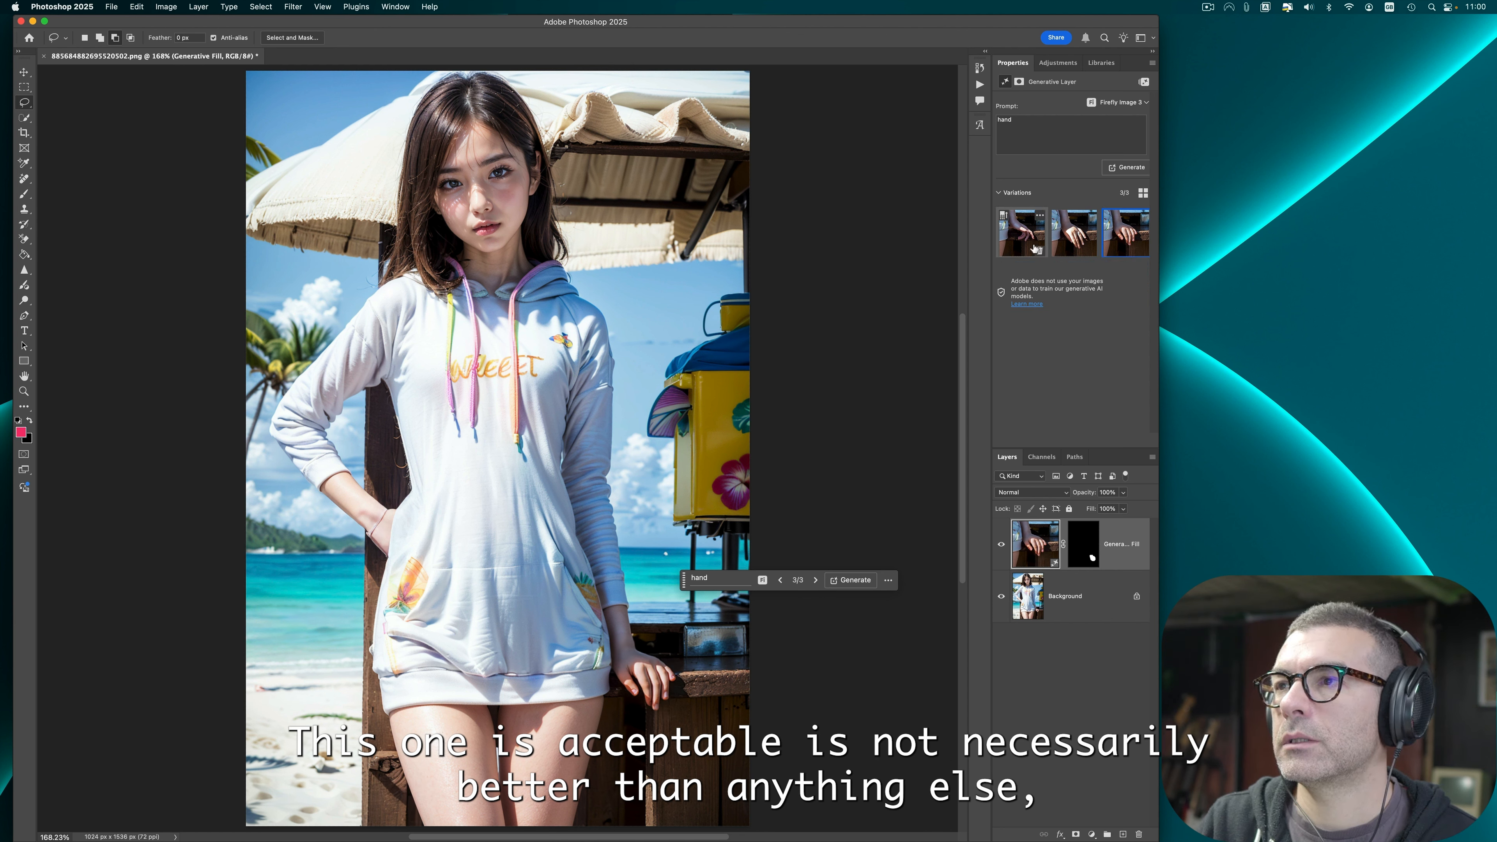
left_click(1039, 252)
left_click(1039, 252)
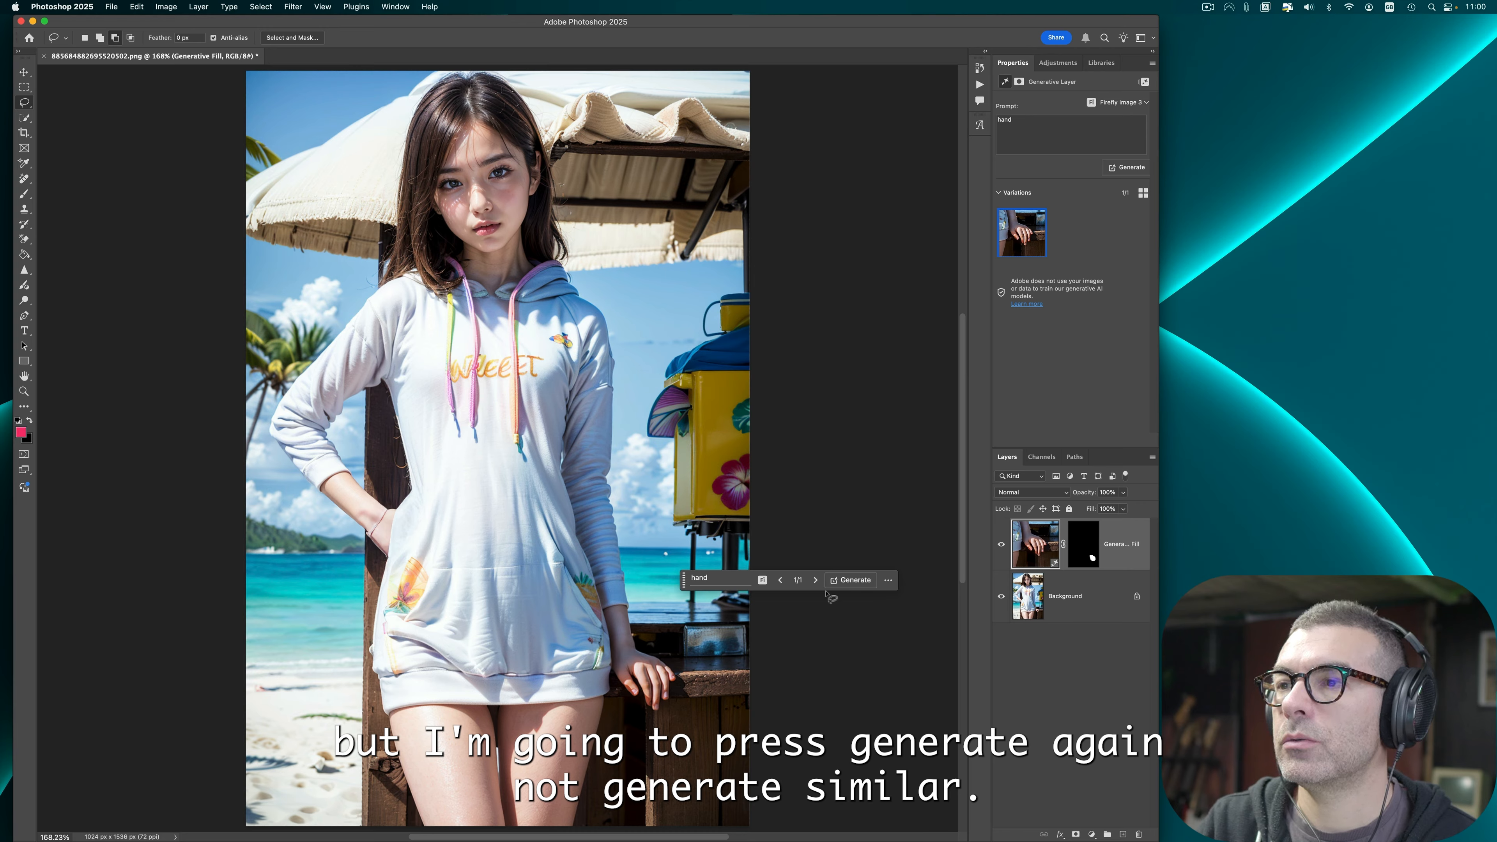
Step: Generate more hand variations and select the third one
left_click(849, 581)
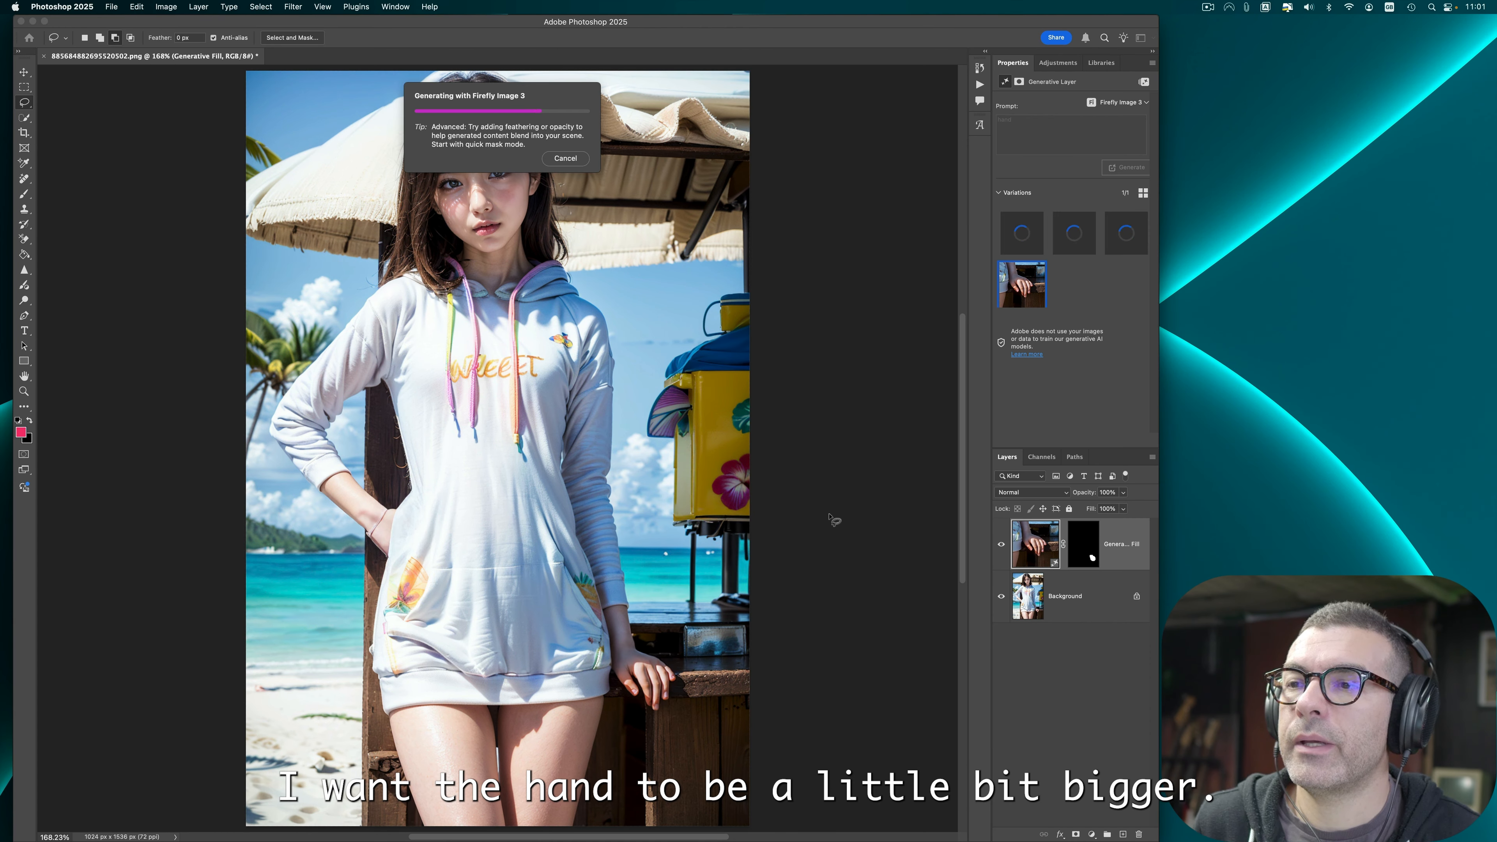
left_click(1126, 233)
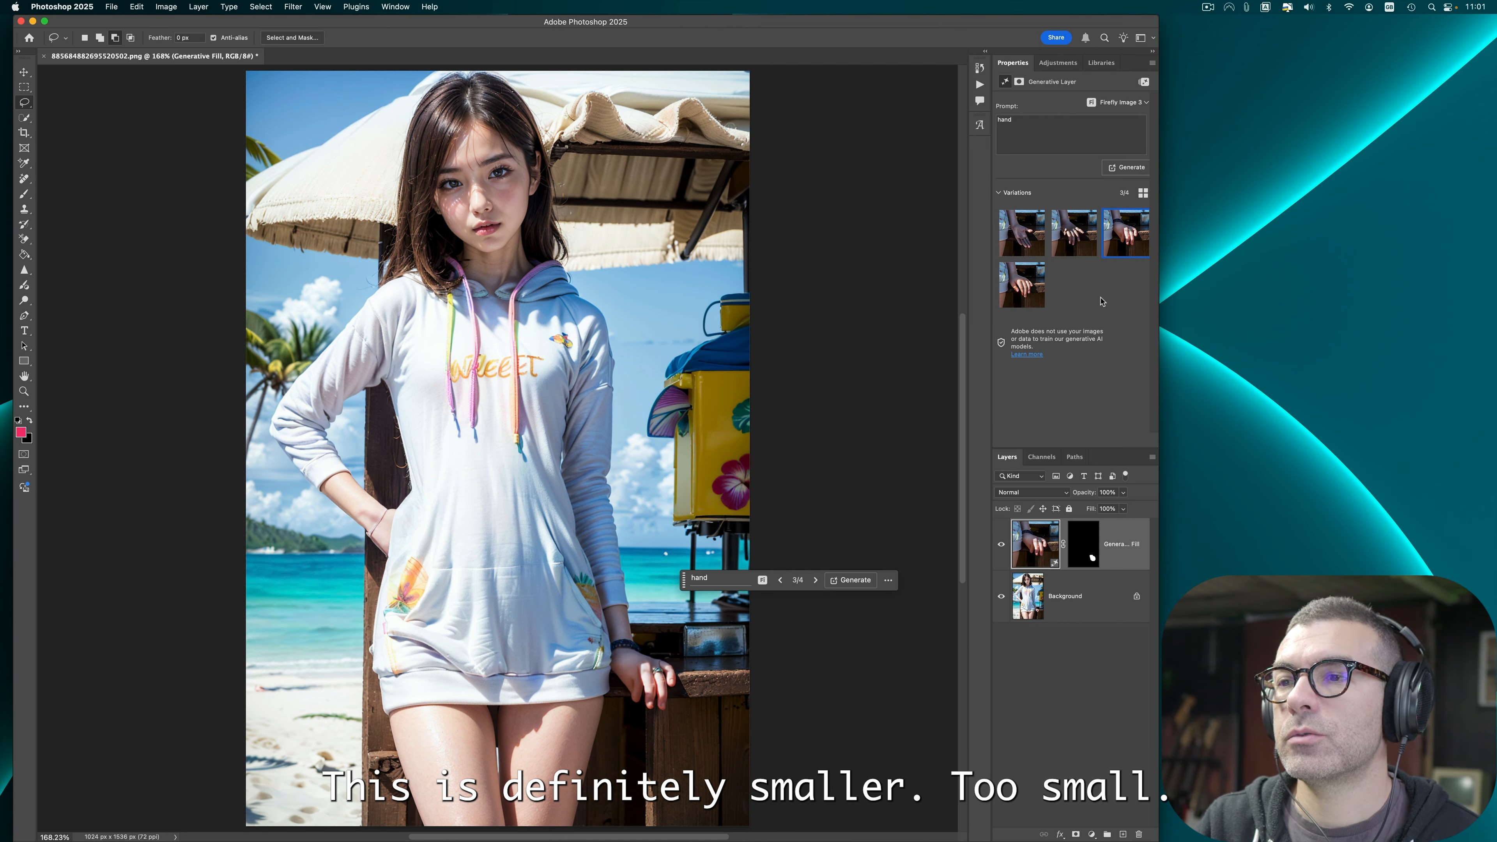
Step: Generate another set of hand variations, compare them, and keep only the first
left_click(851, 580)
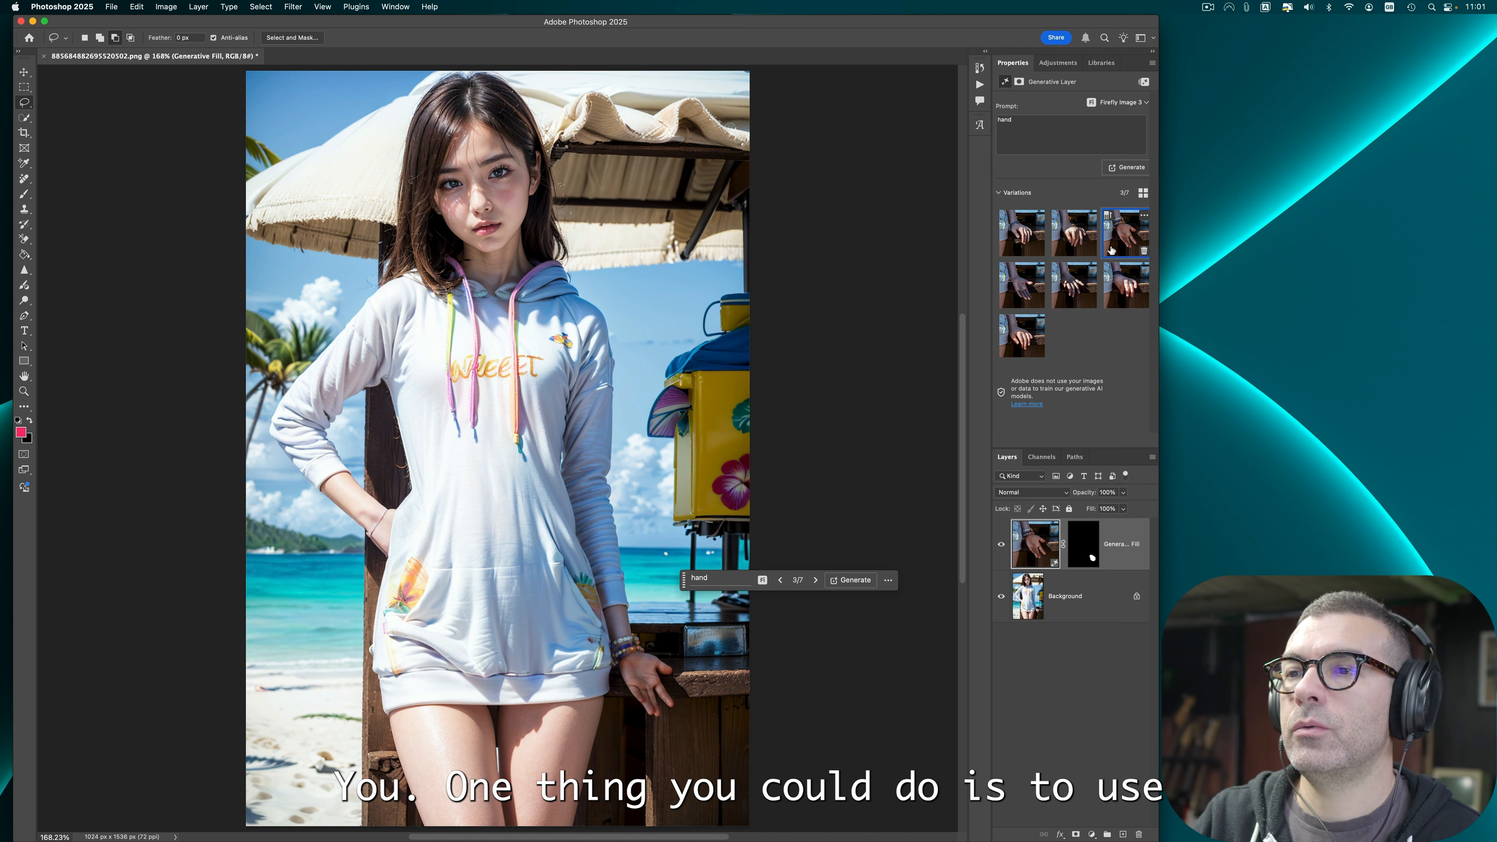
left_click(1022, 233)
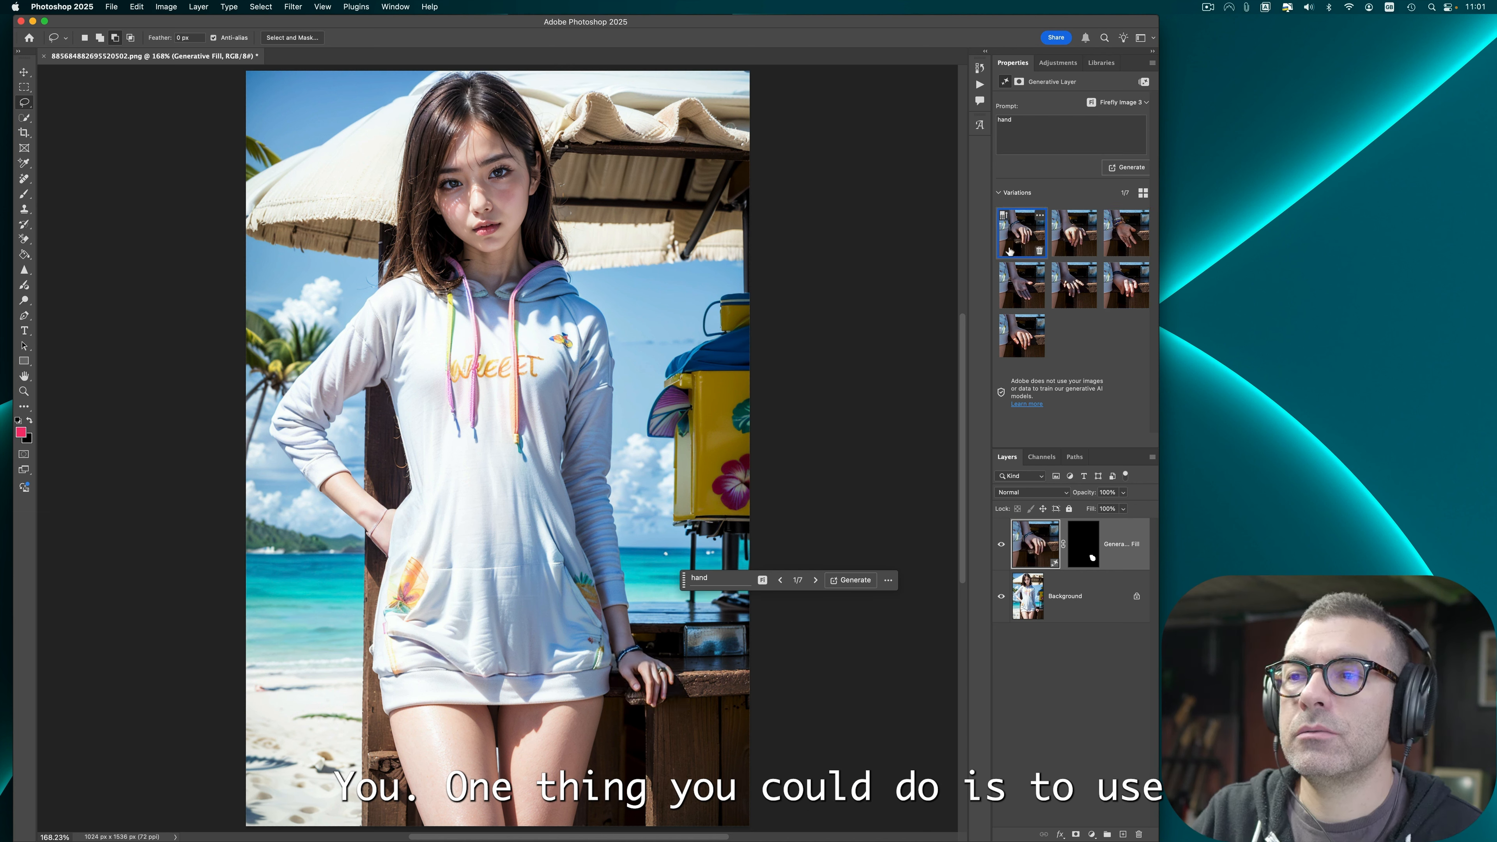
left_click(1009, 322)
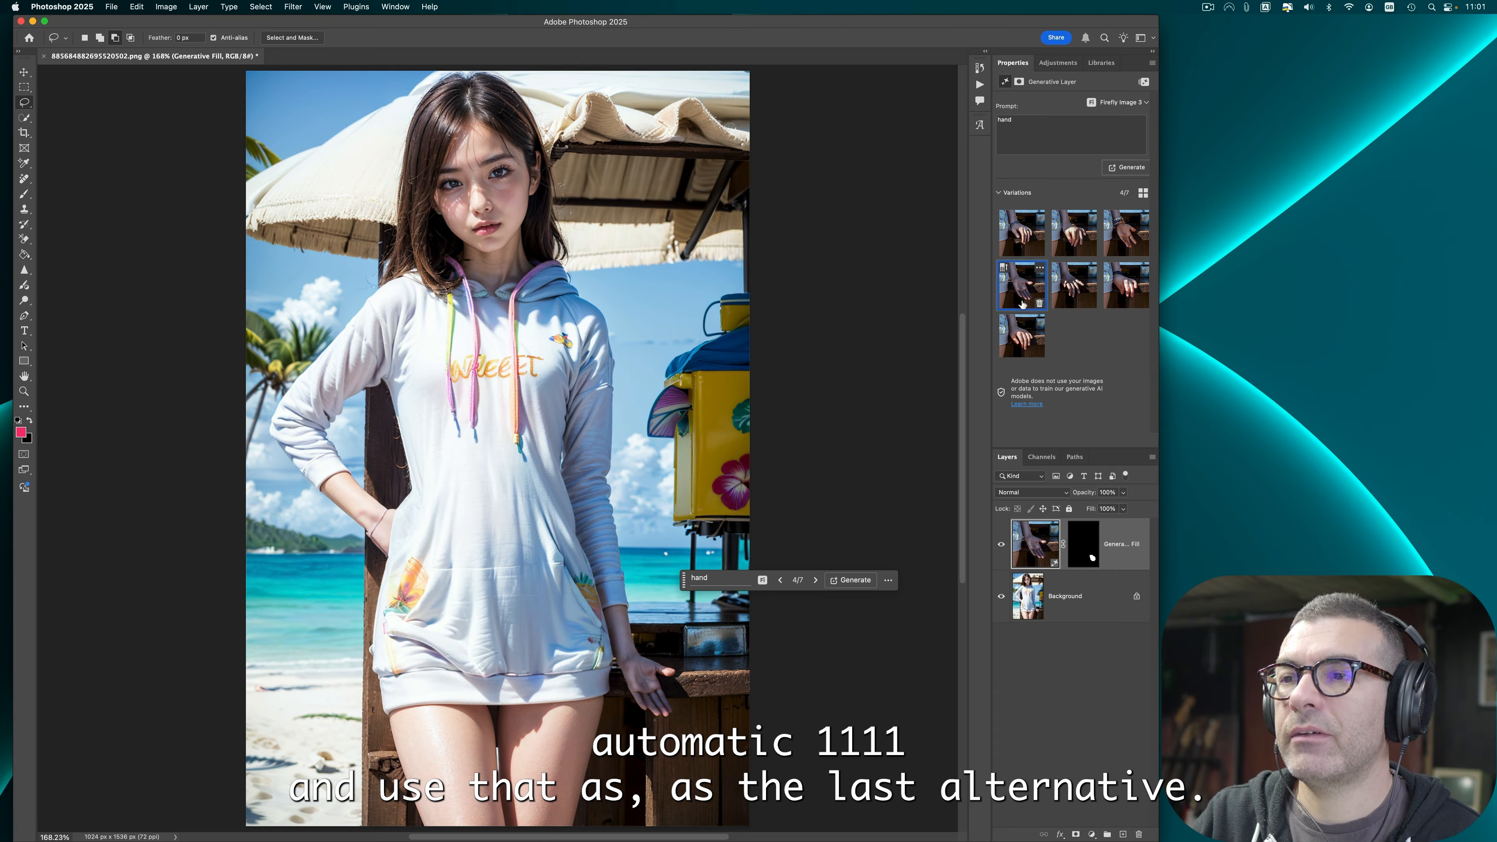
left_click(1039, 251)
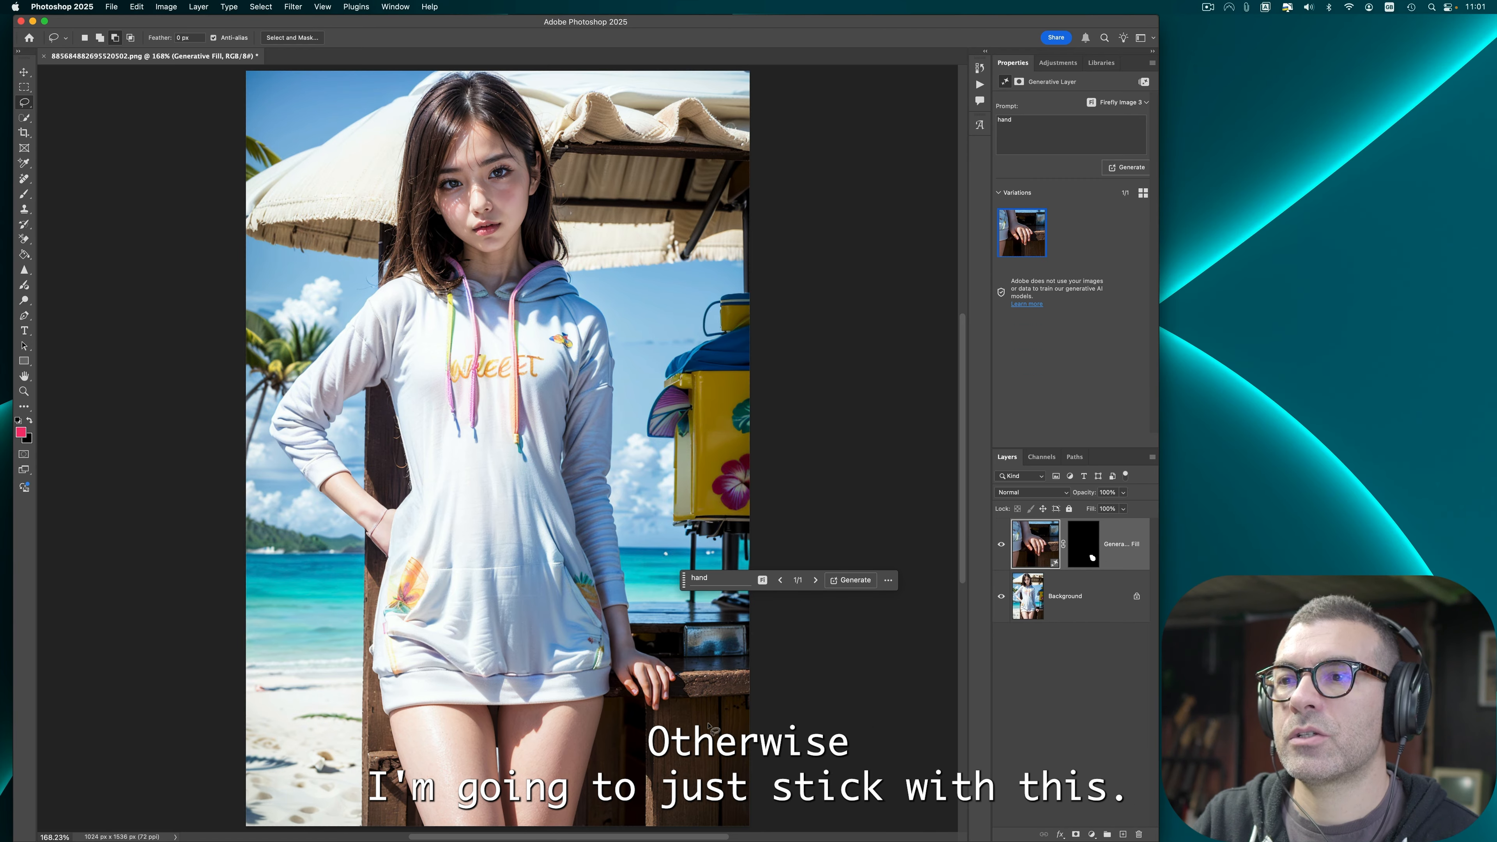
Step: Quick export the retouched image as PNG, replacing the existing file in the Malibu babes folder
left_click(112, 7)
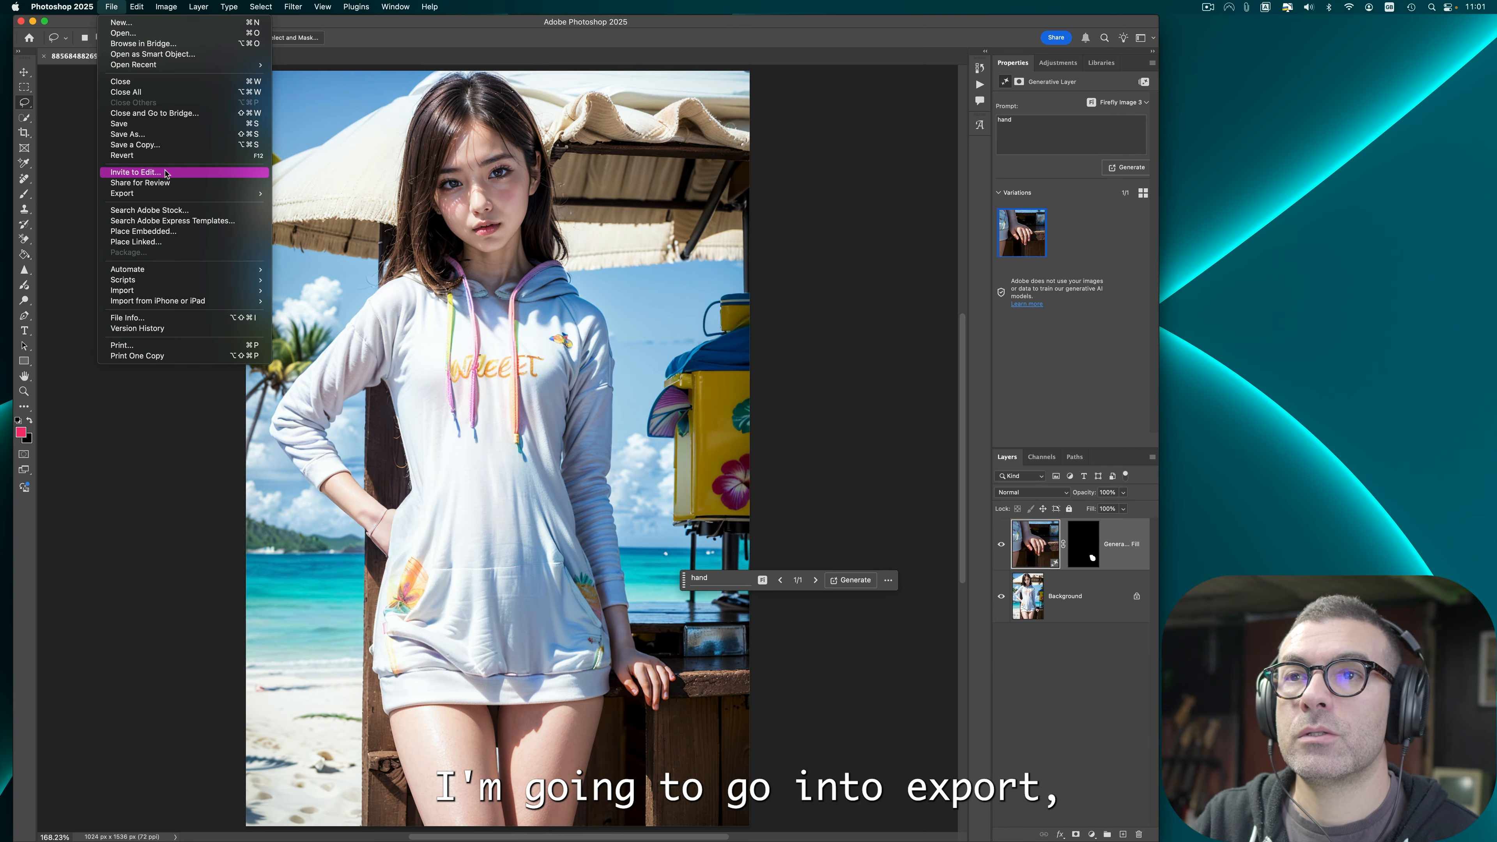
mouse_move(189, 194)
left_click(318, 193)
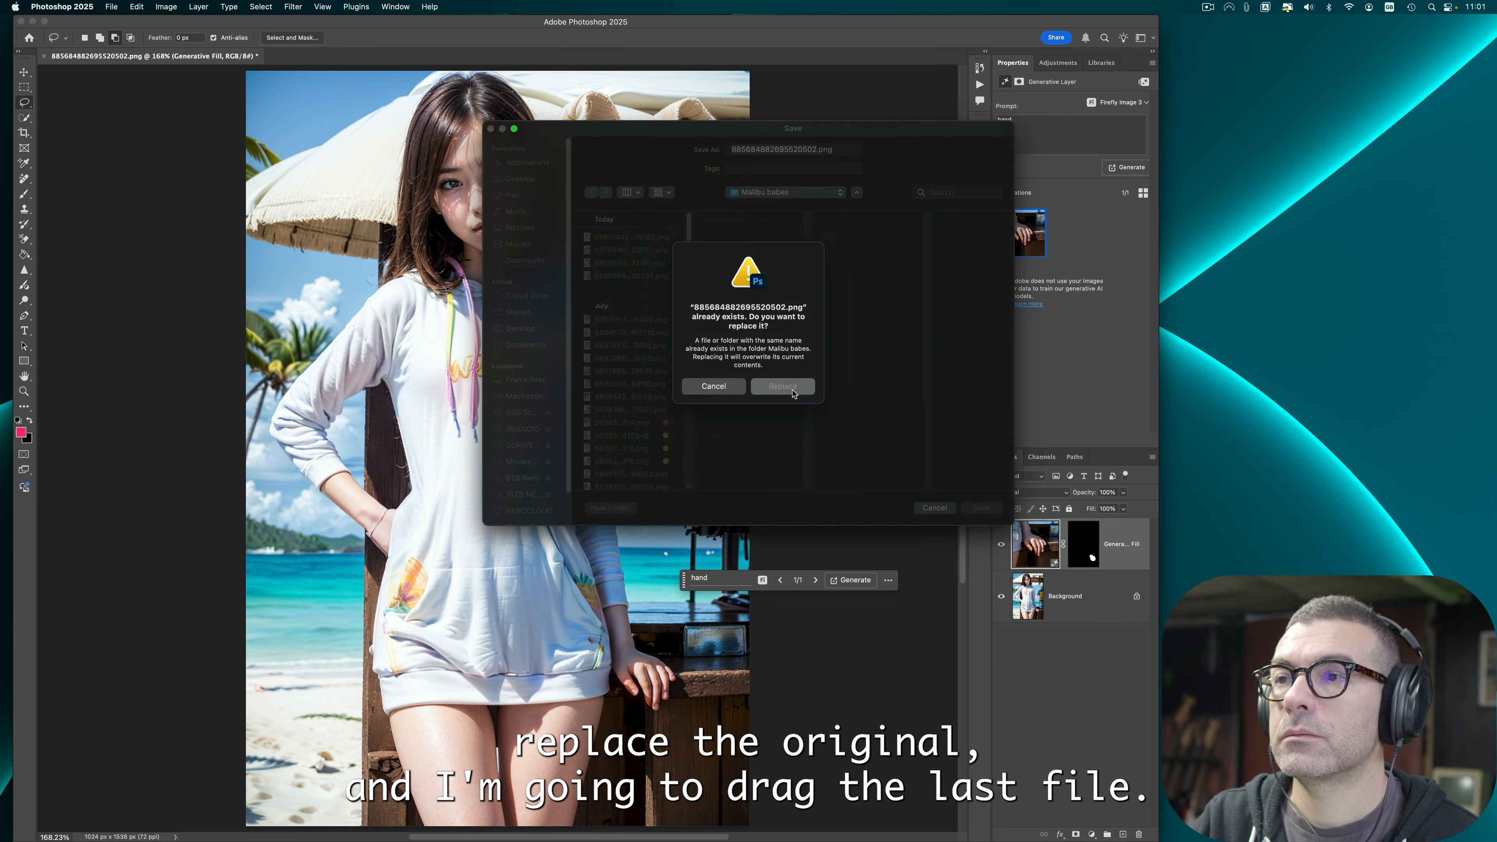
left_click(788, 388)
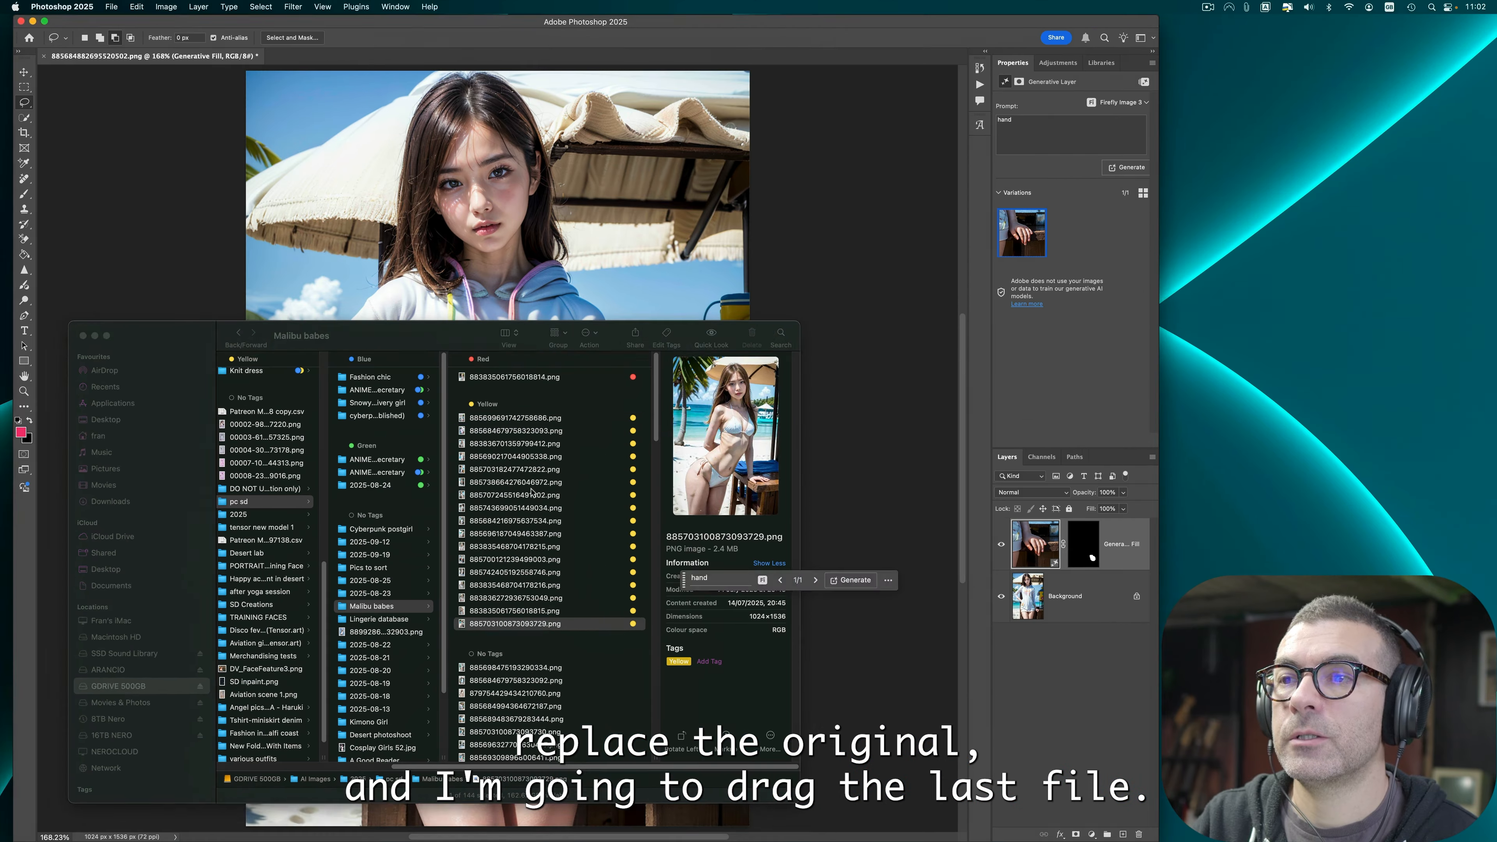
left_click_drag(571, 419, 573, 468)
Step: Close the document without saving
left_click(44, 56)
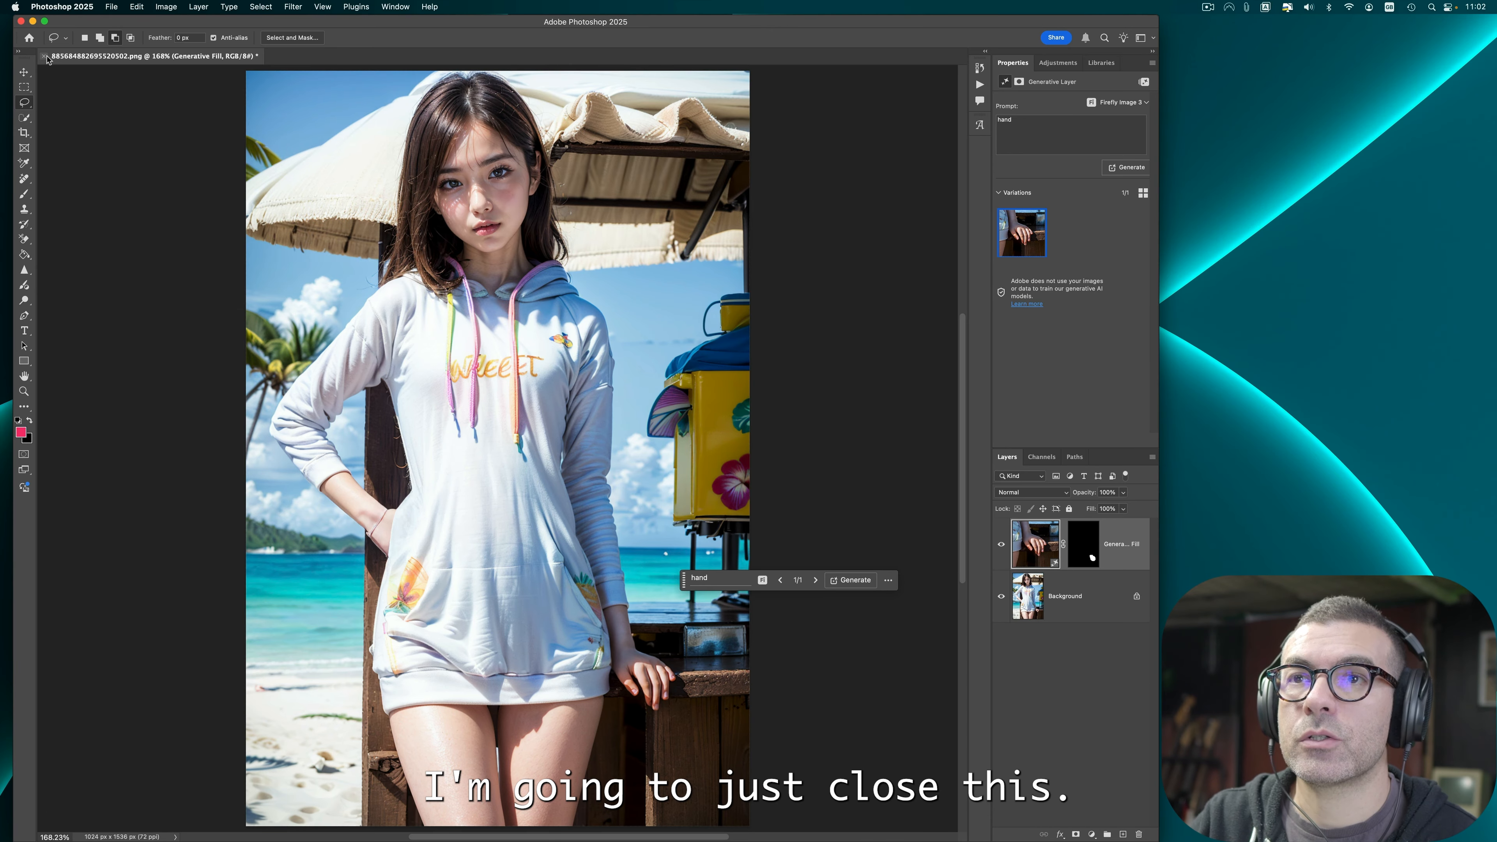
left_click(44, 57)
left_click(744, 320)
Step: Open the five selected yellow-tagged images from the Malibu babes folder in Finder into Photoshop
key("ctrl+Up")
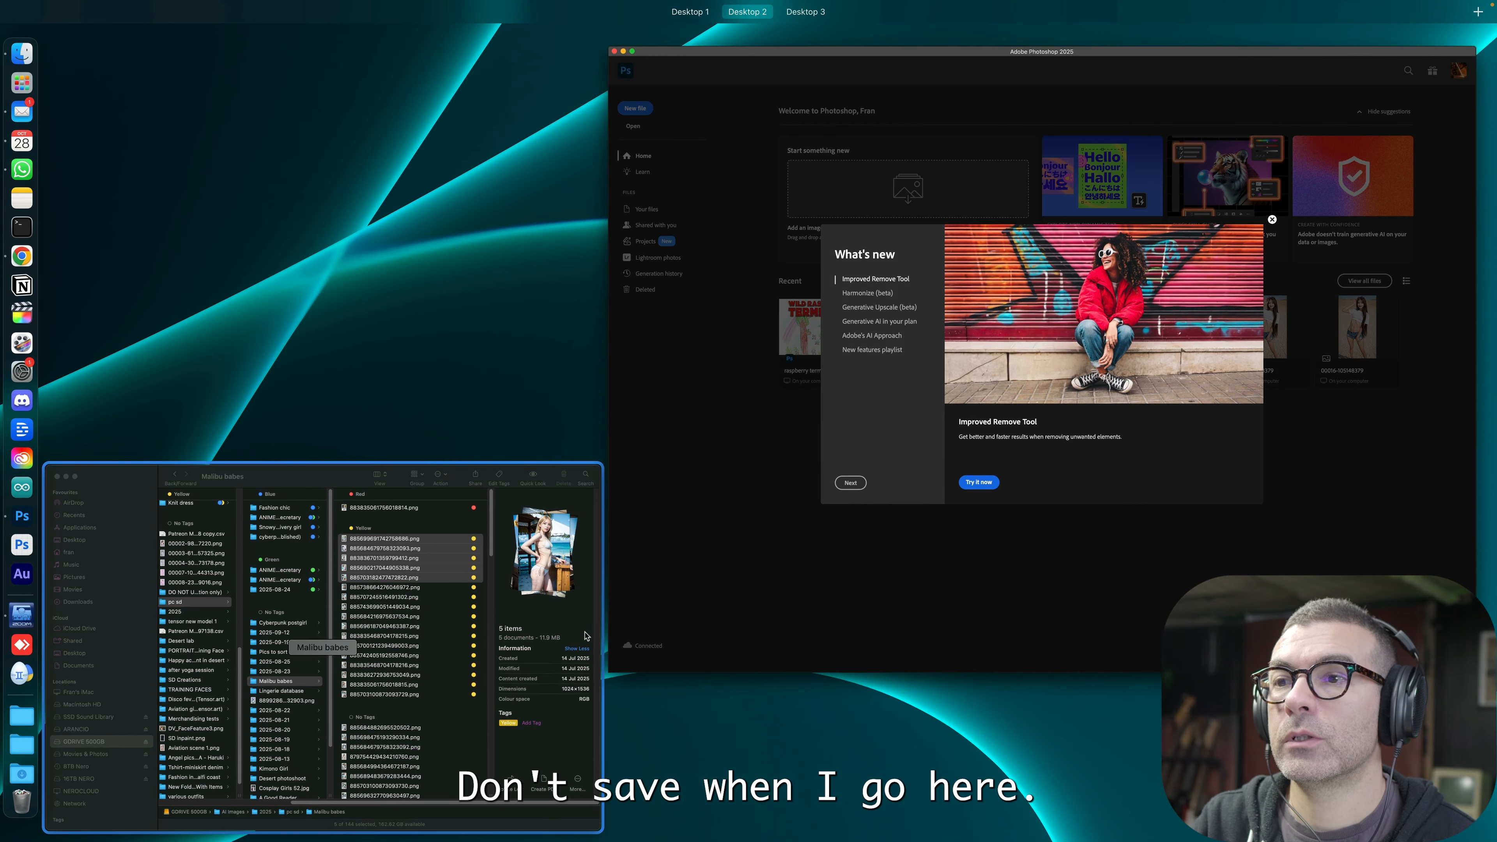
left_click(545, 467)
left_click_drag(525, 458, 962, 538)
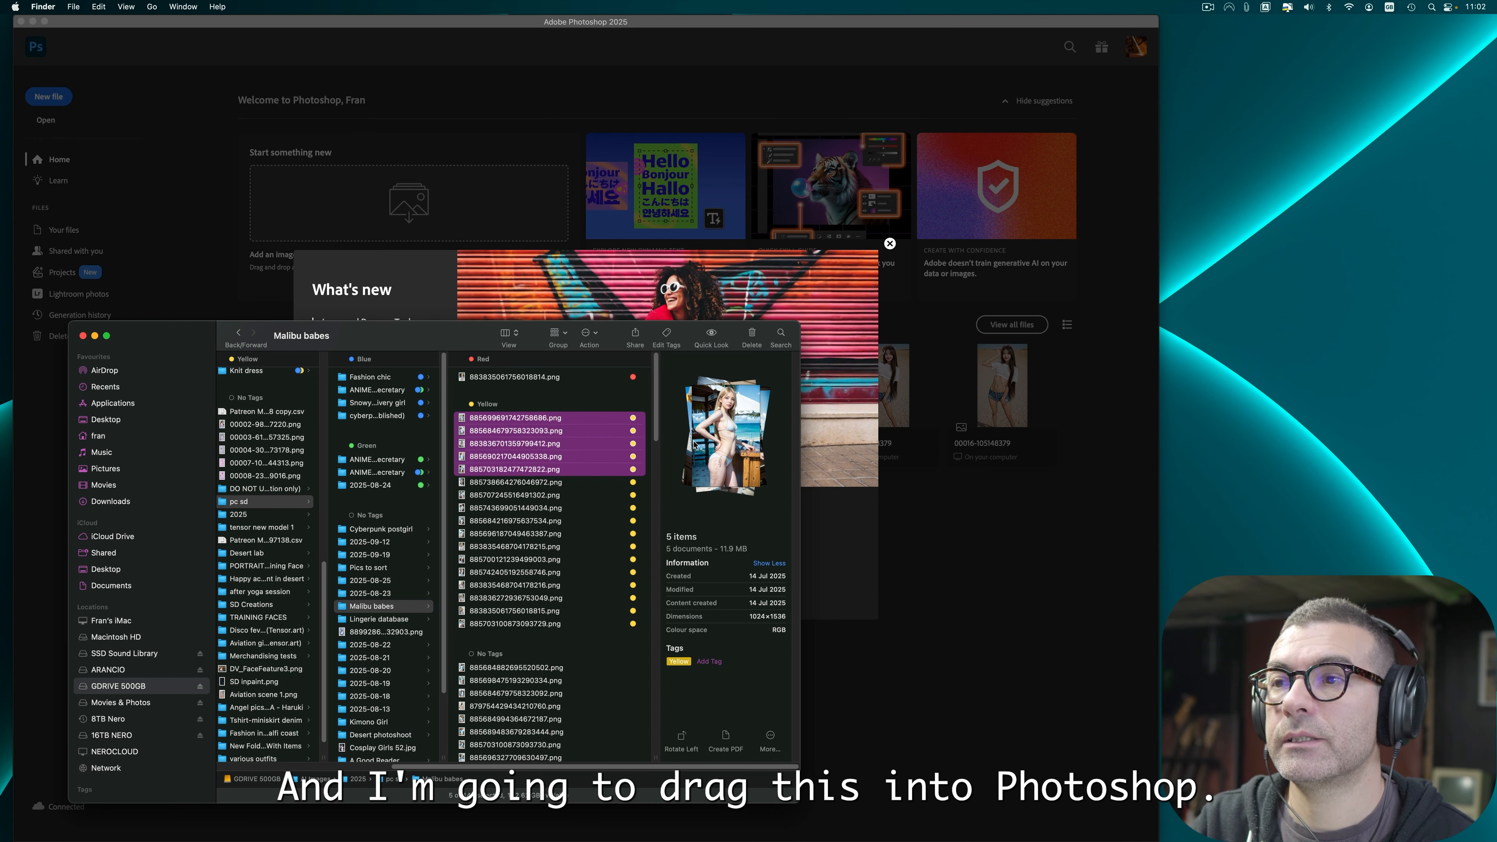
key("super+0")
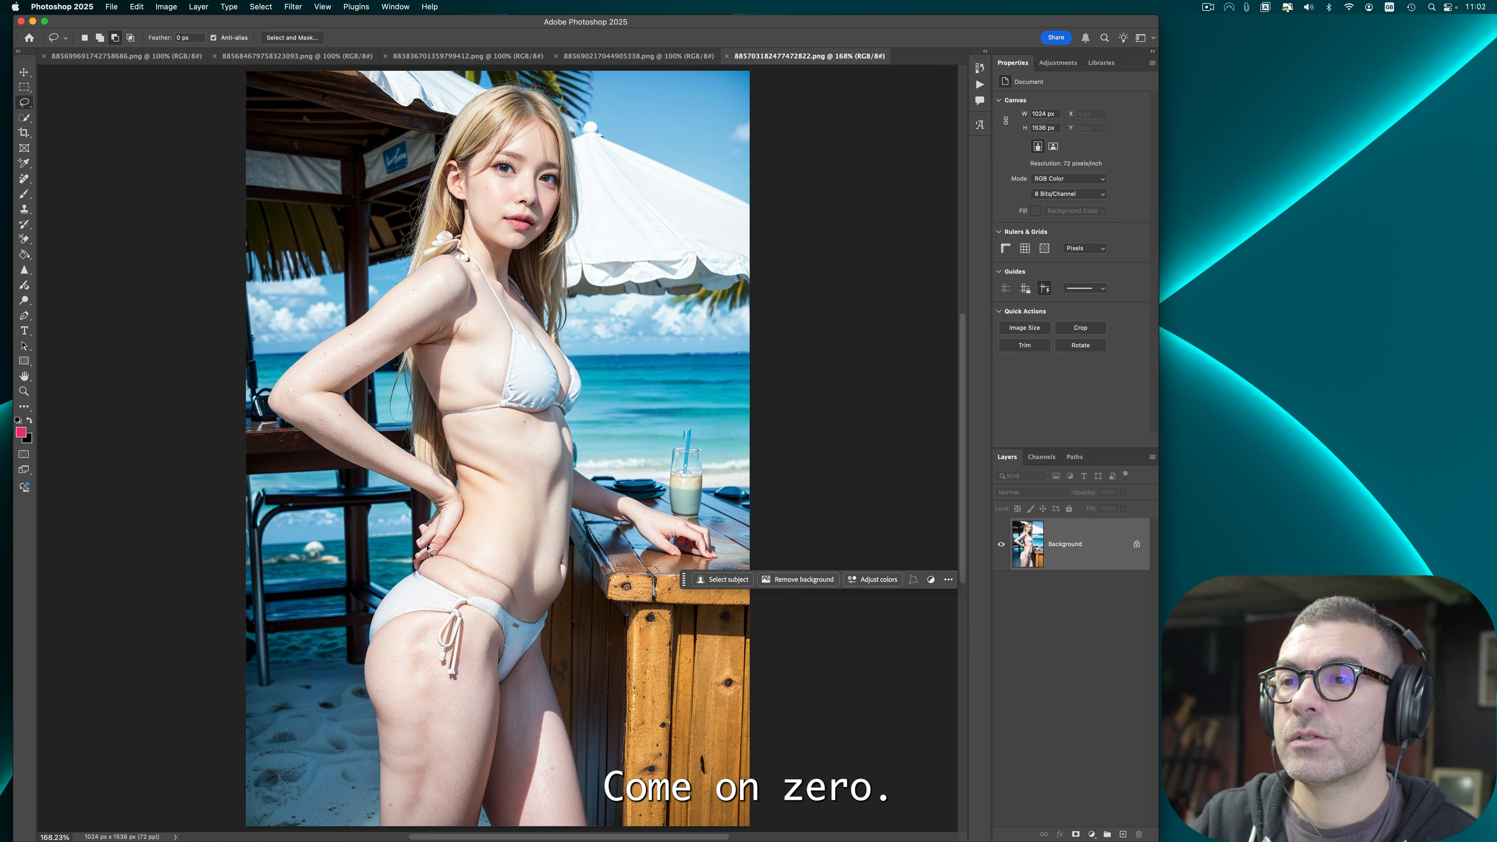
Step: Use the Remove tool to erase the crease lines on the waist and thigh and the spots on the upper arm
left_click_drag(24, 179, 57, 188)
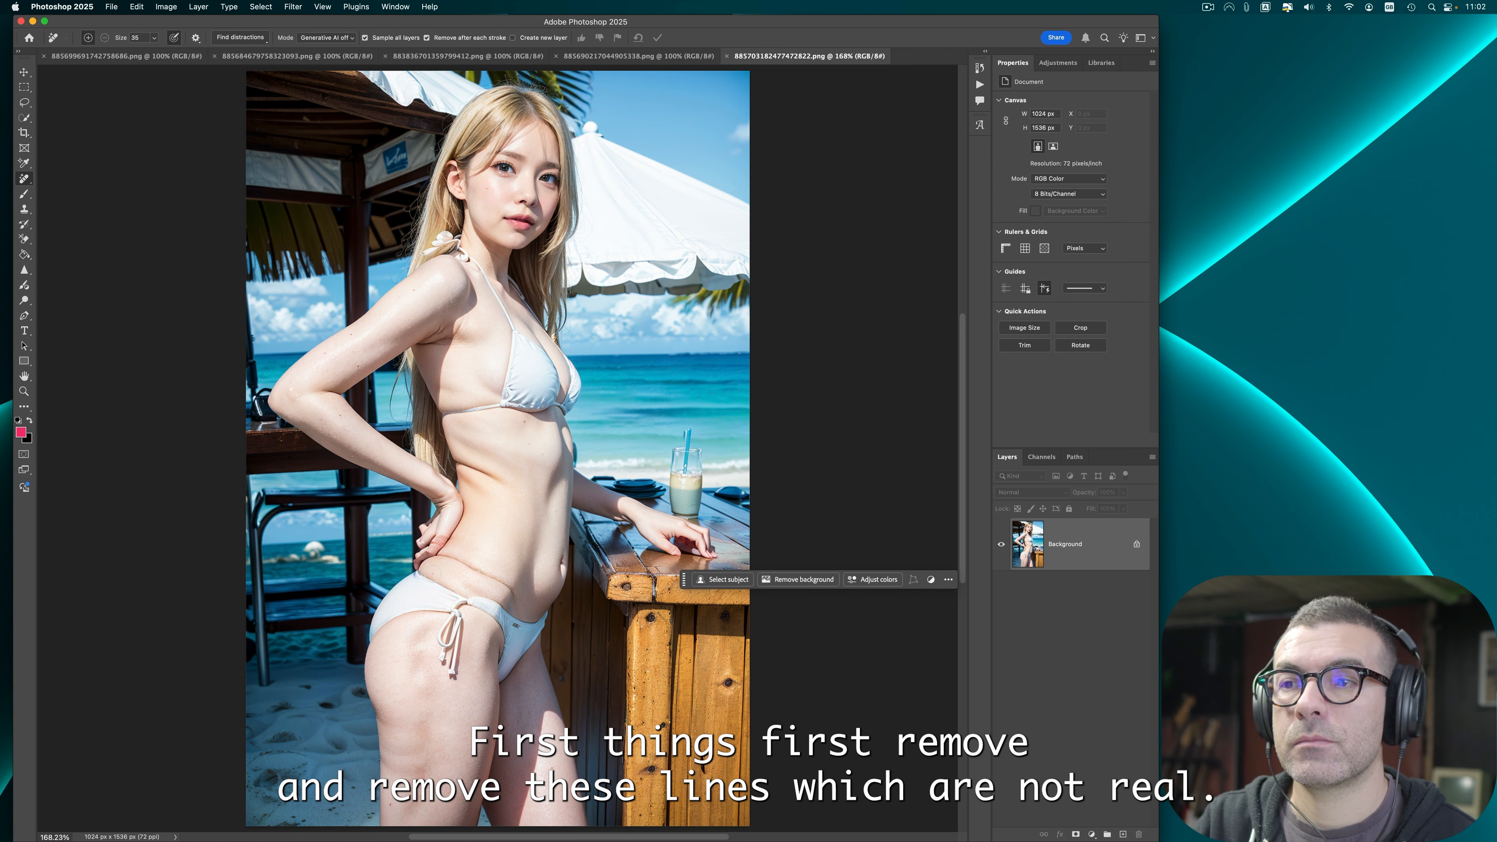
left_click_drag(510, 595, 442, 559)
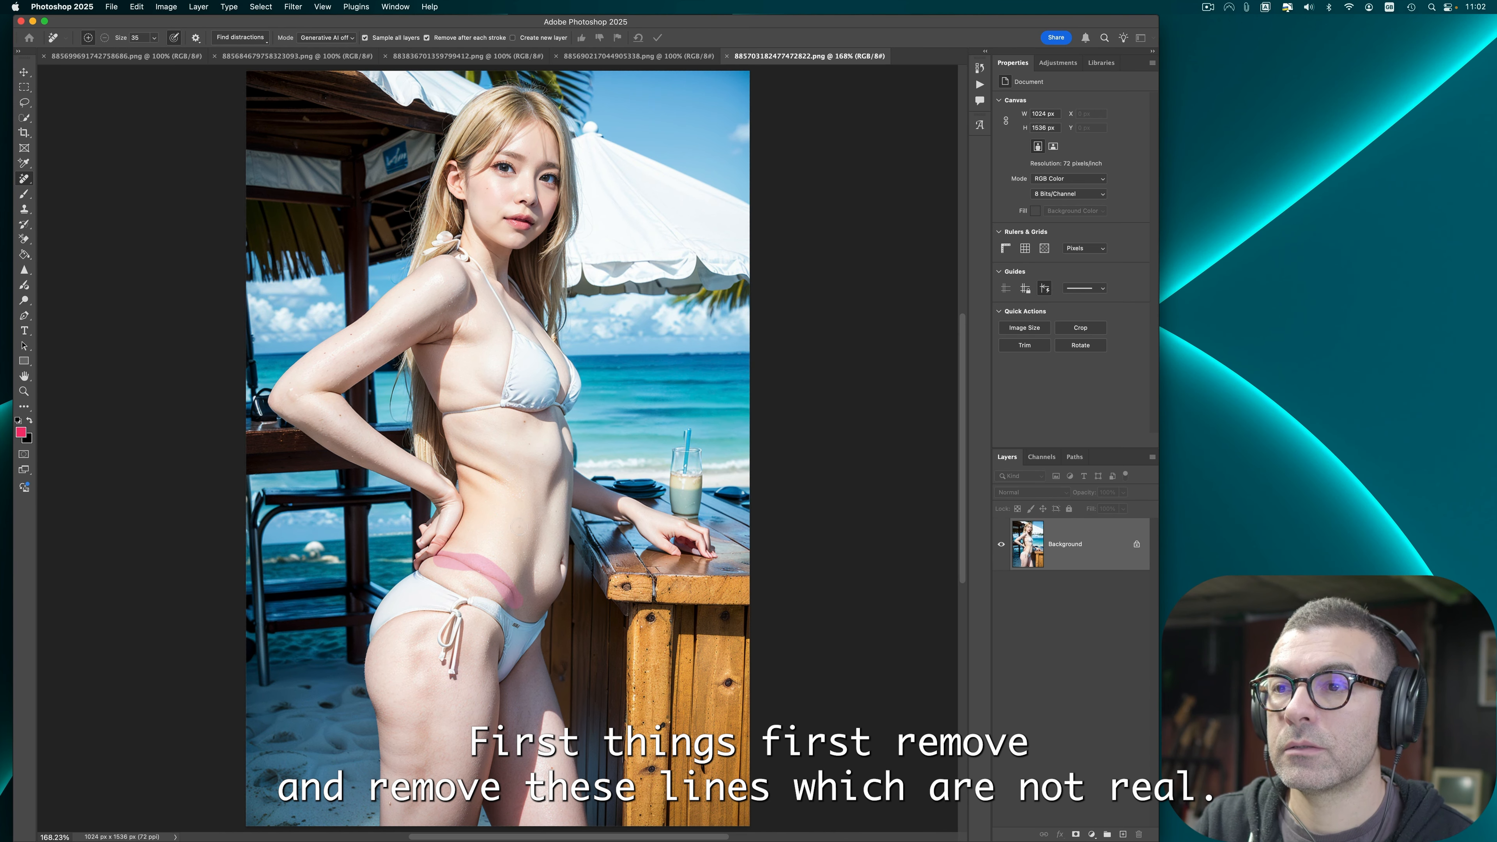
mouse_move(423, 629)
left_mouse_down()
mouse_move(431, 700)
mouse_move(411, 812)
left_mouse_up()
left_click(398, 806)
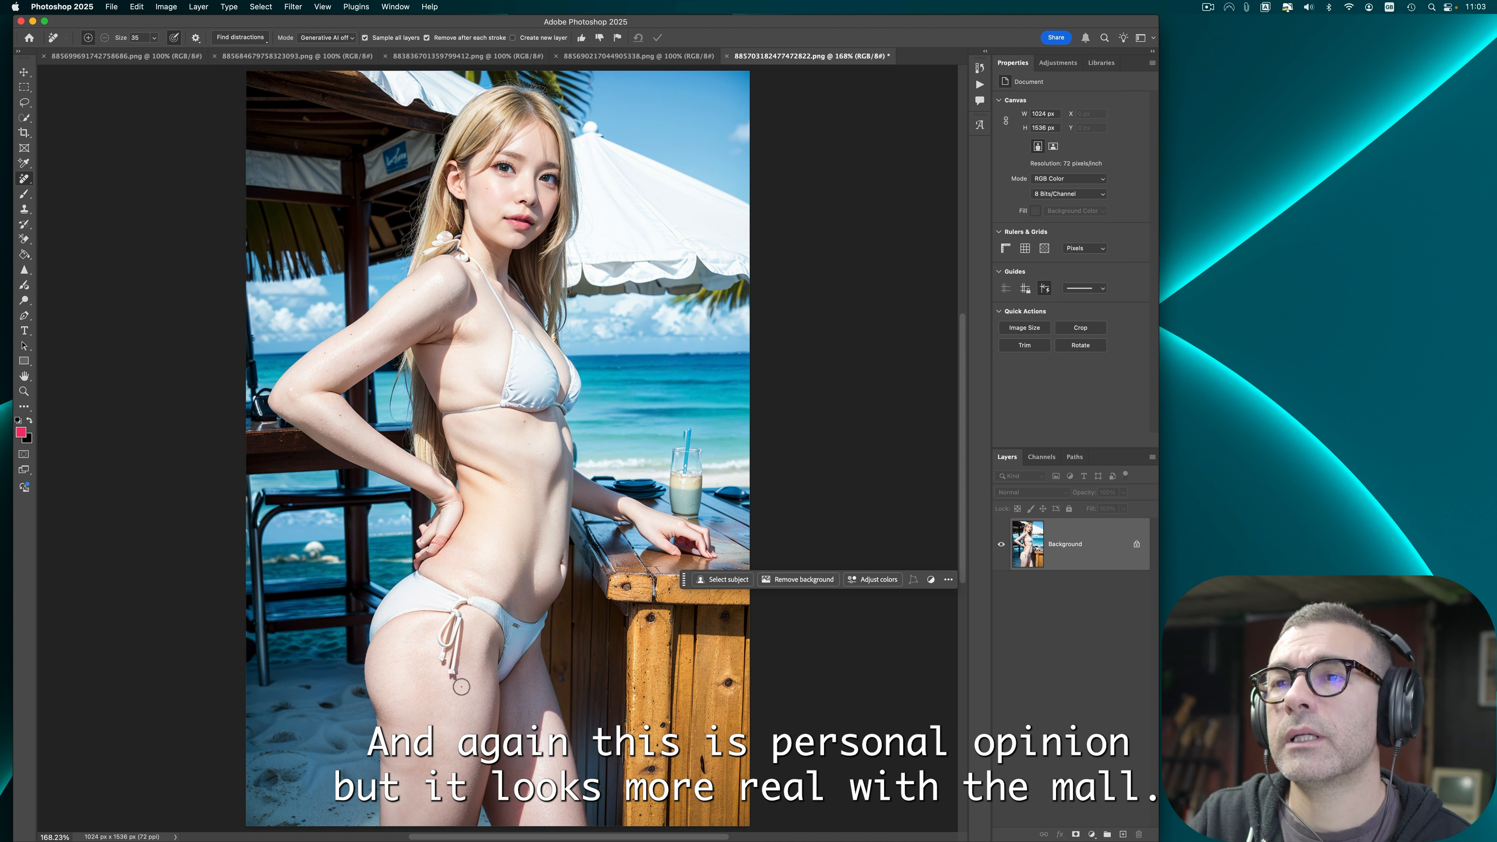
left_click(352, 335)
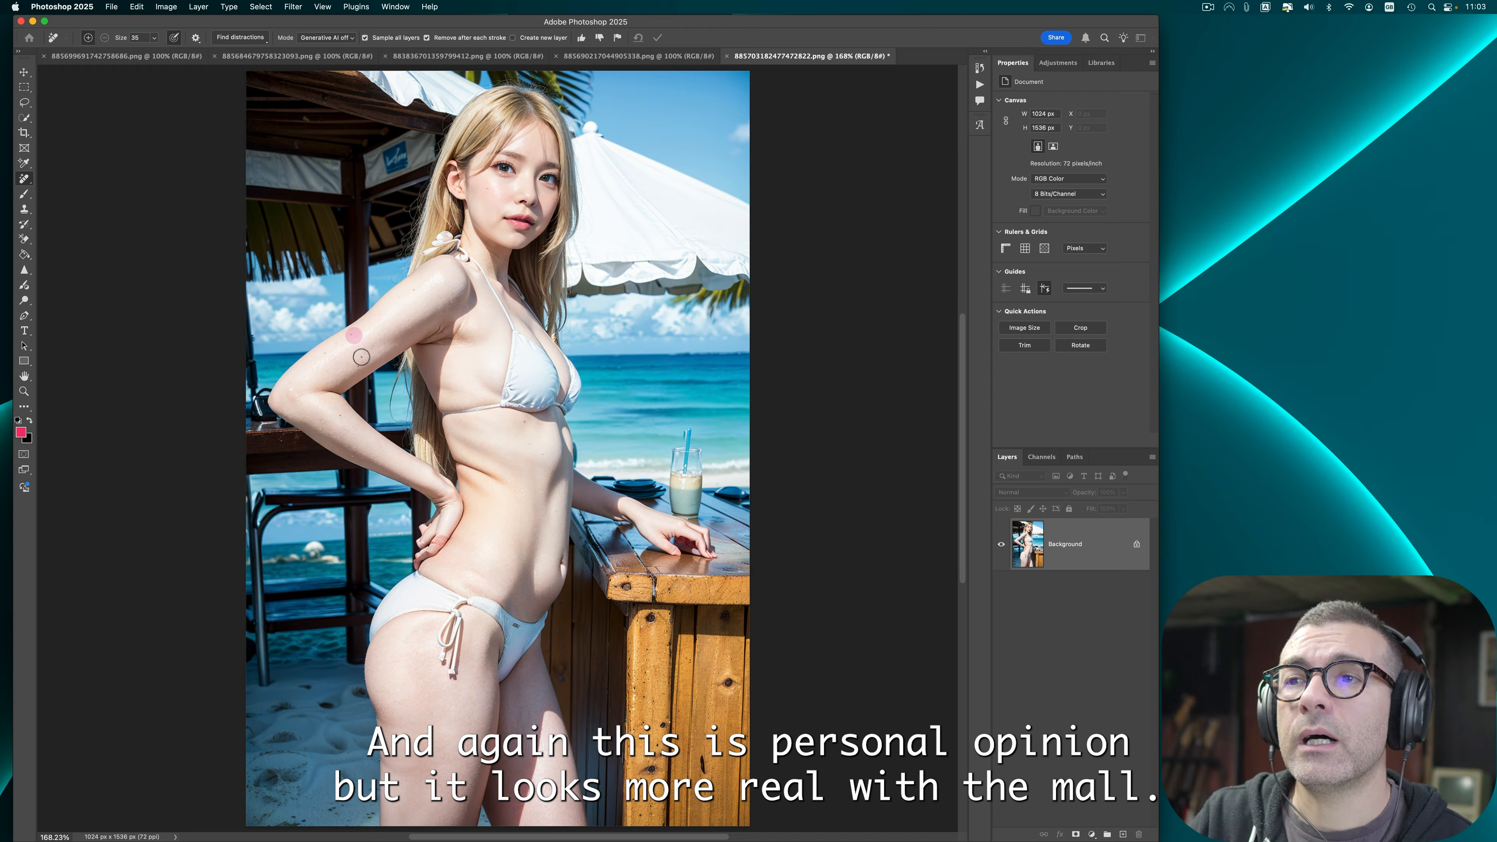
left_click(354, 362)
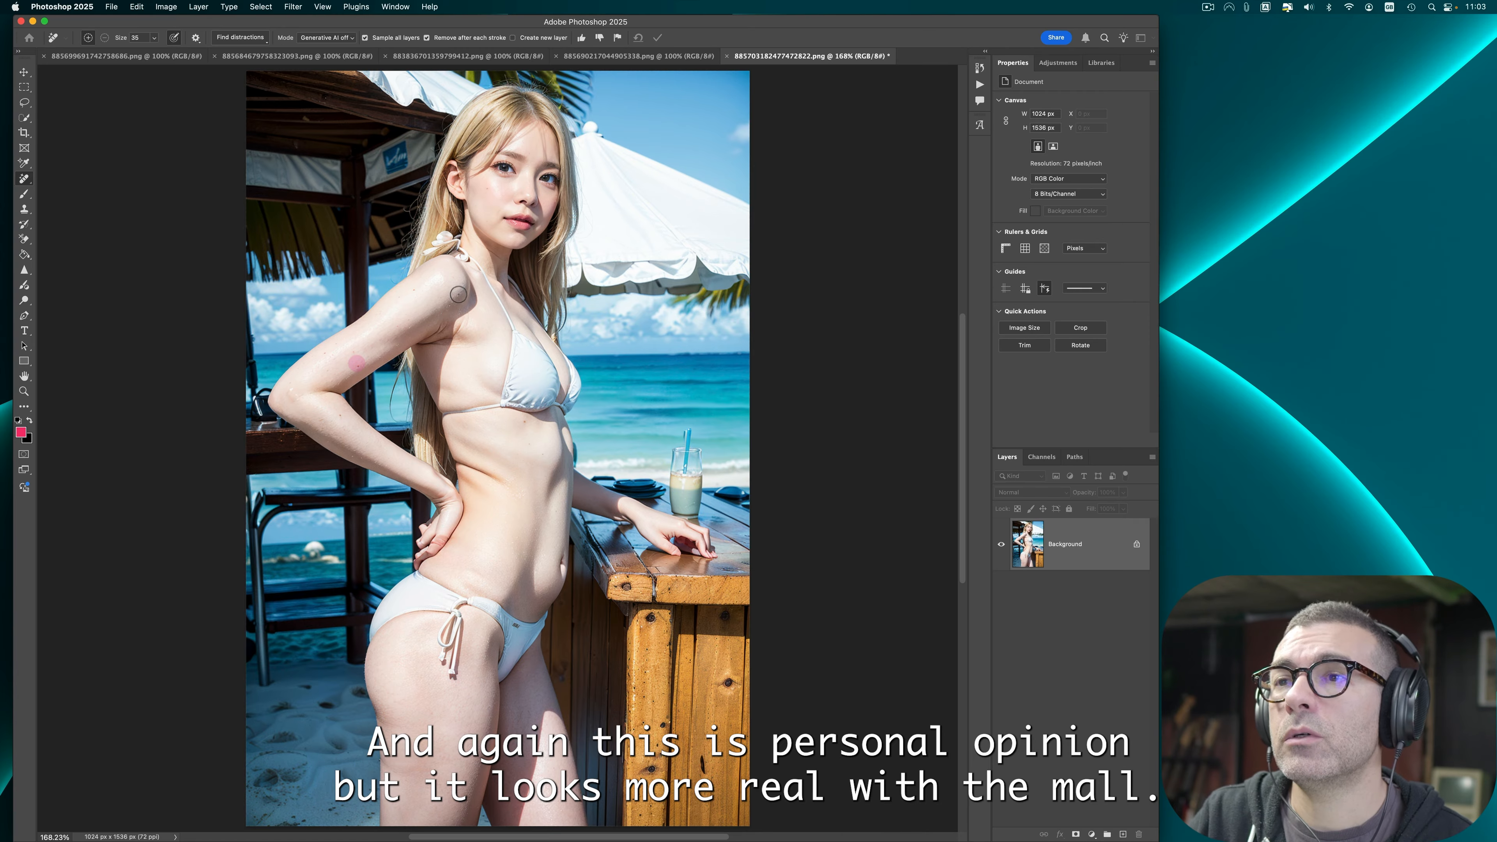
Step: Open the Liquify filter on the image
left_click(24, 270)
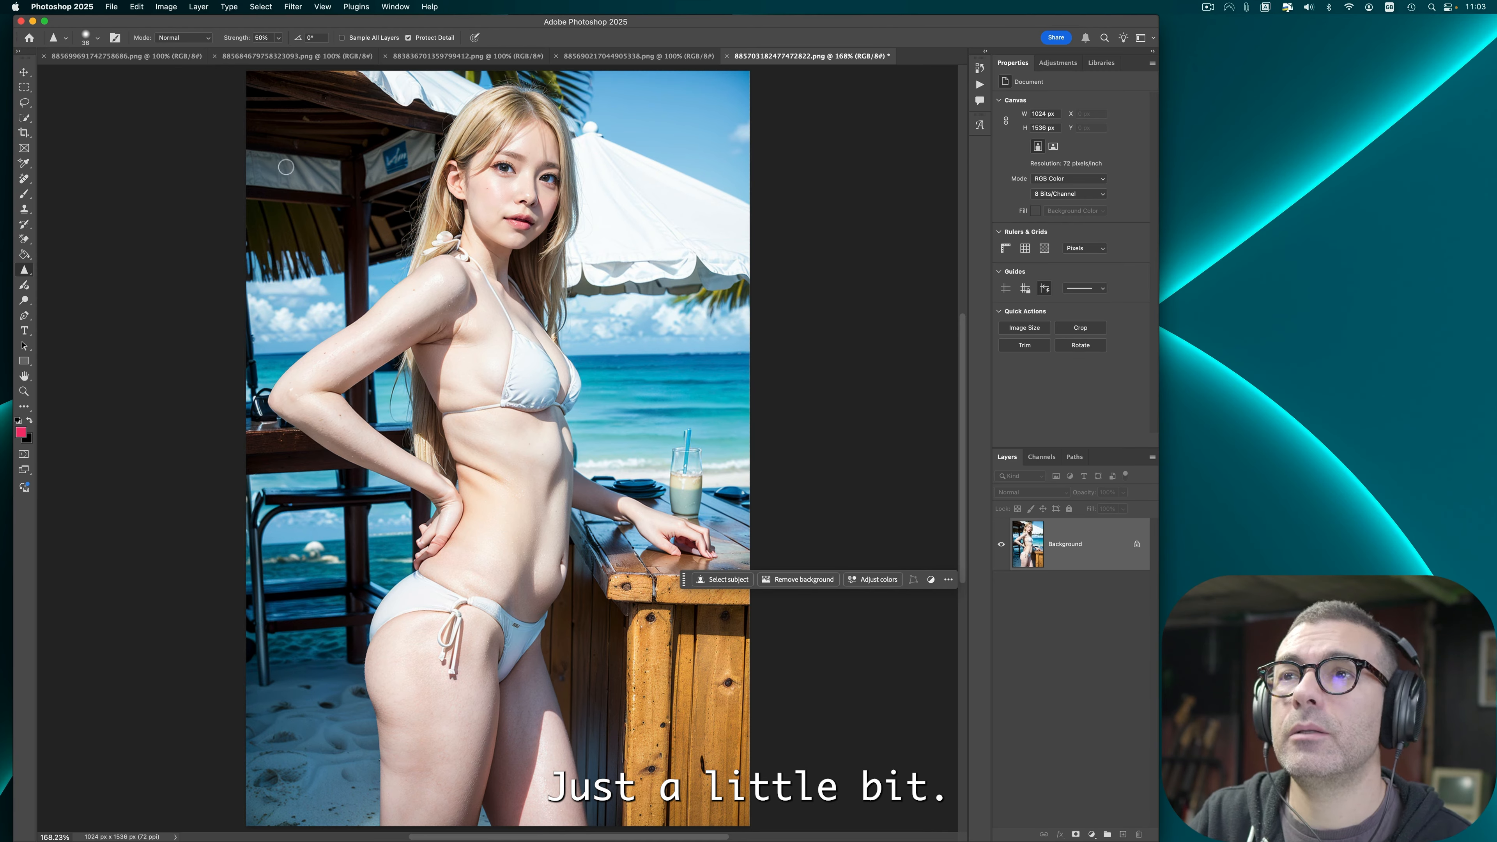
left_click(292, 6)
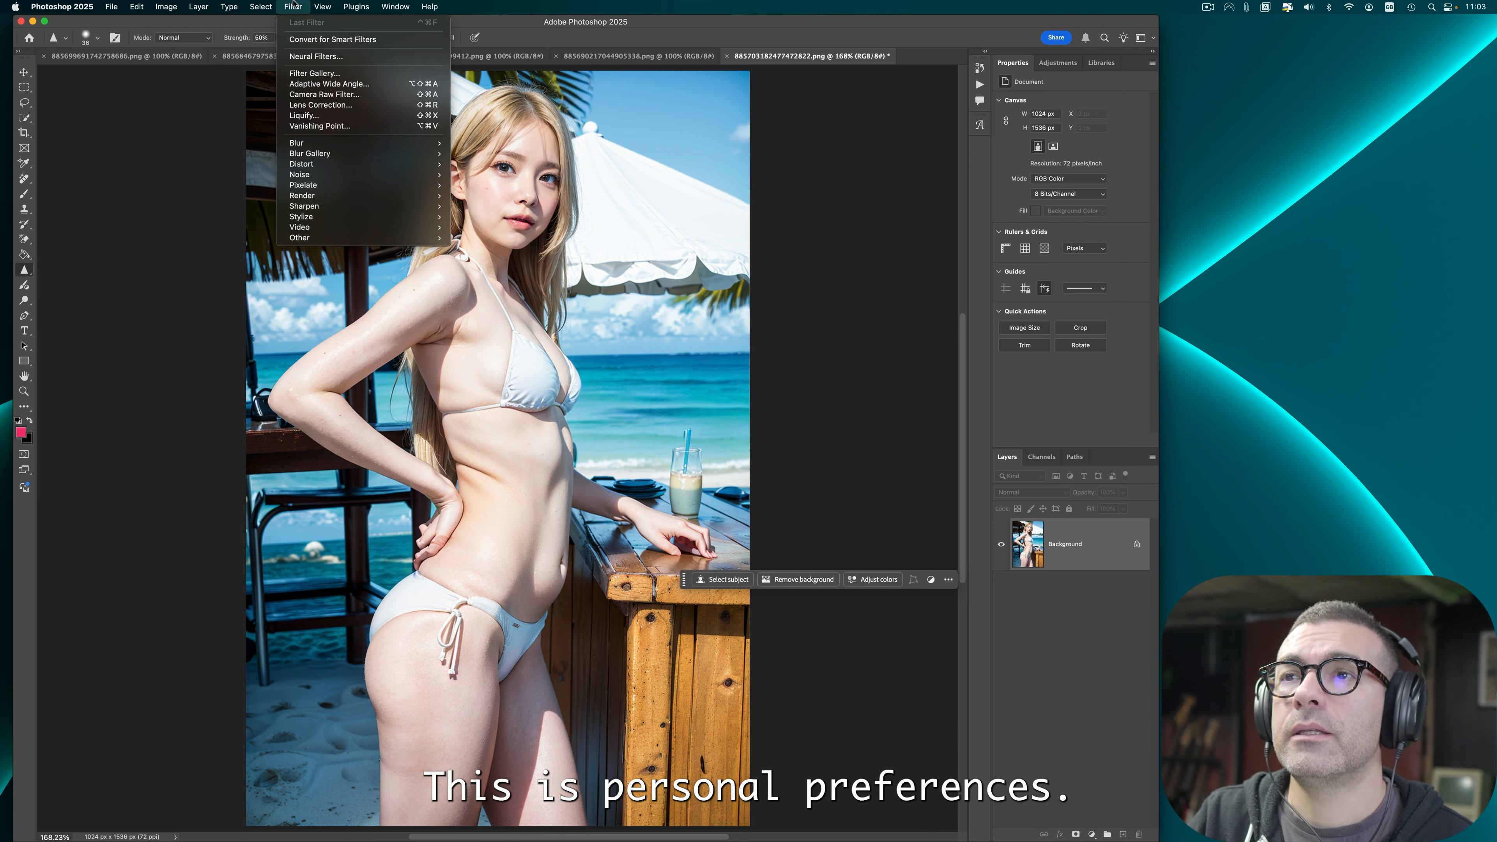
left_click(334, 113)
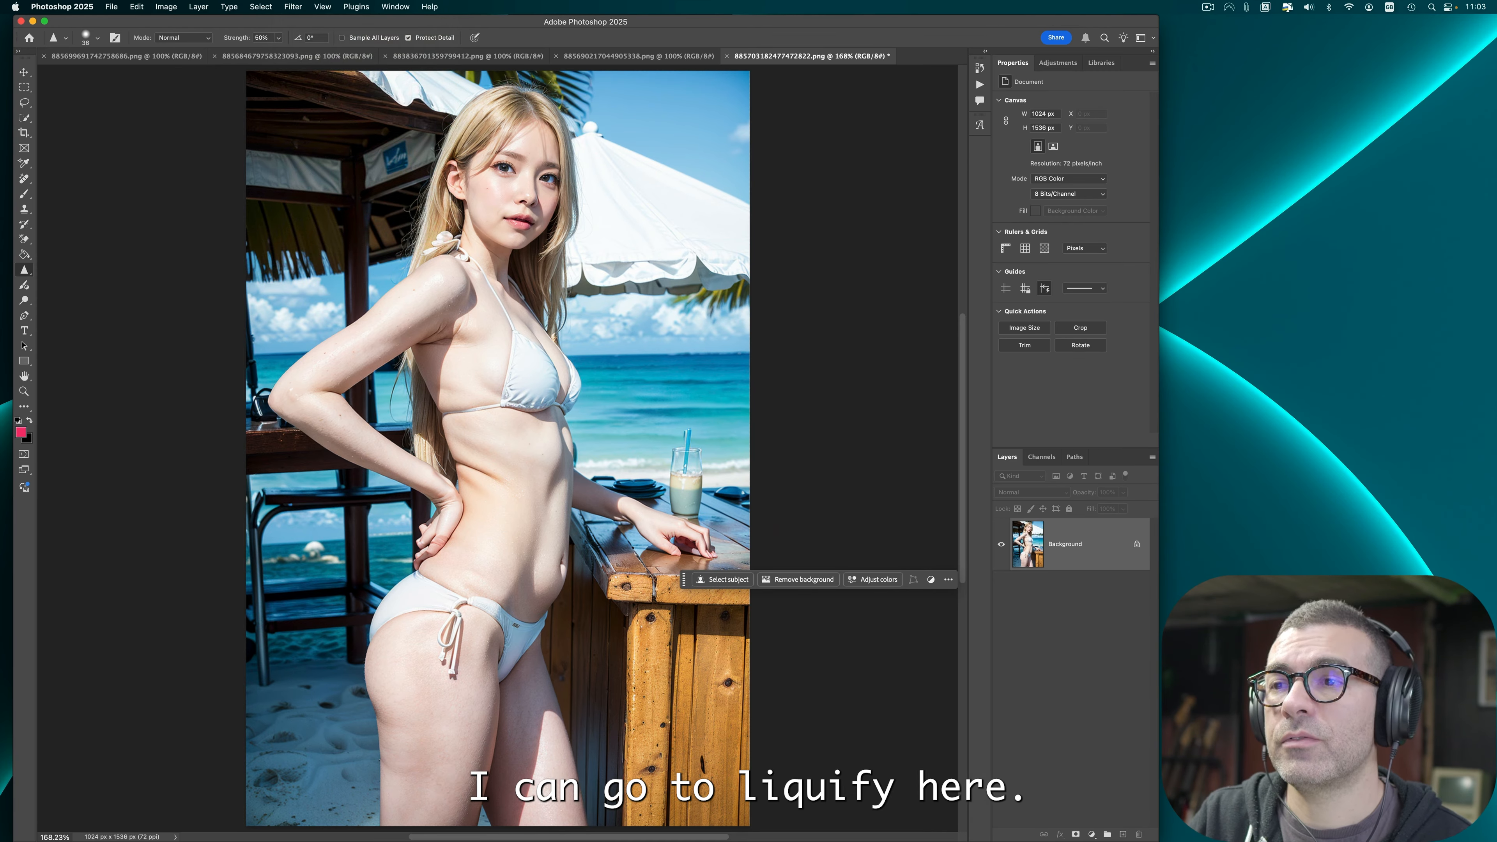
key("super+0")
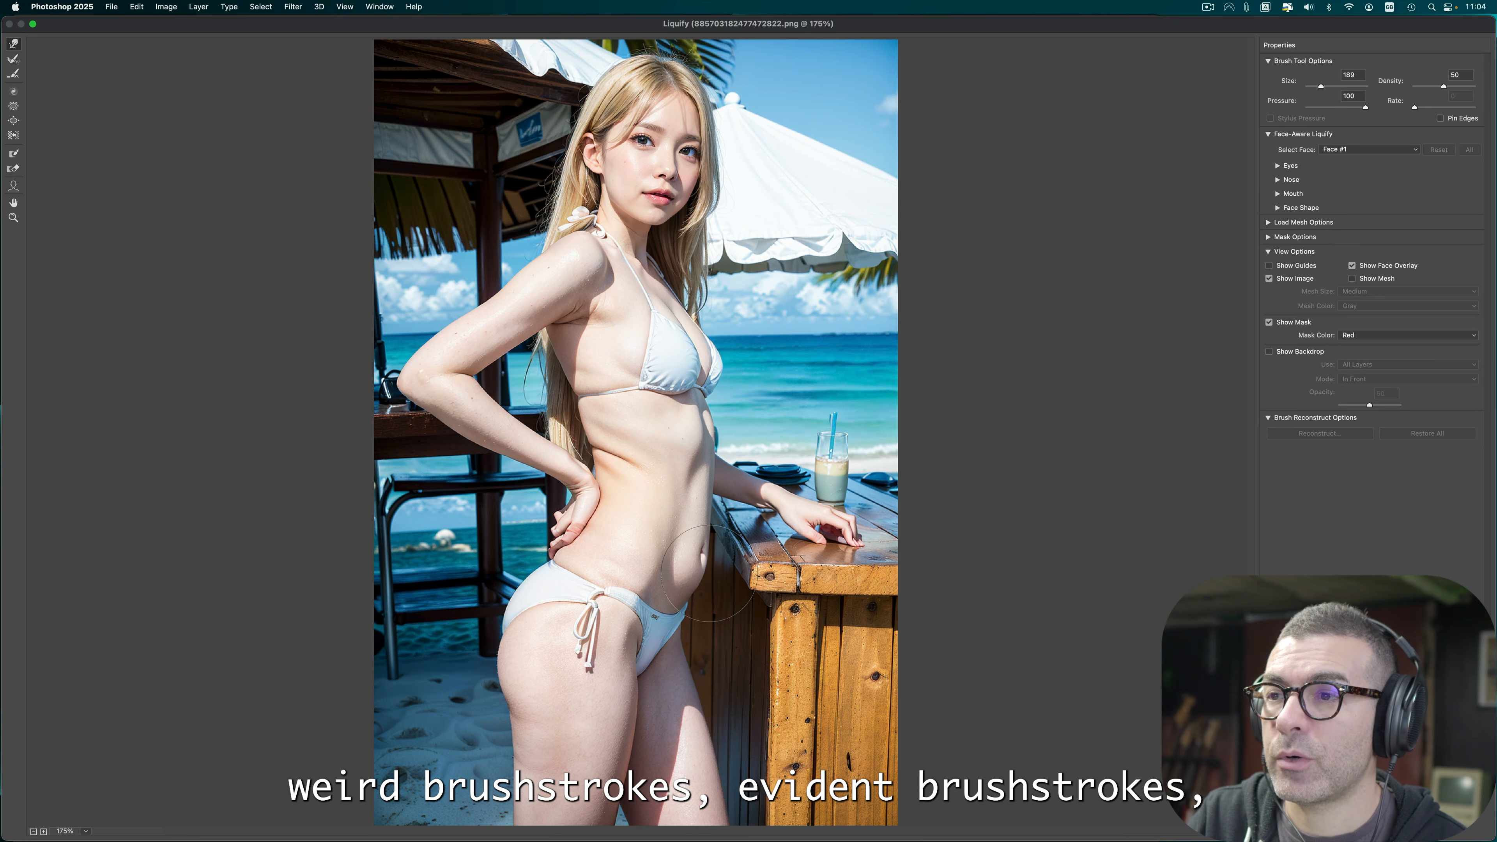
Step: Freeze the table edge beside the belly with the Freeze Mask tool
left_click_drag(707, 572, 702, 568)
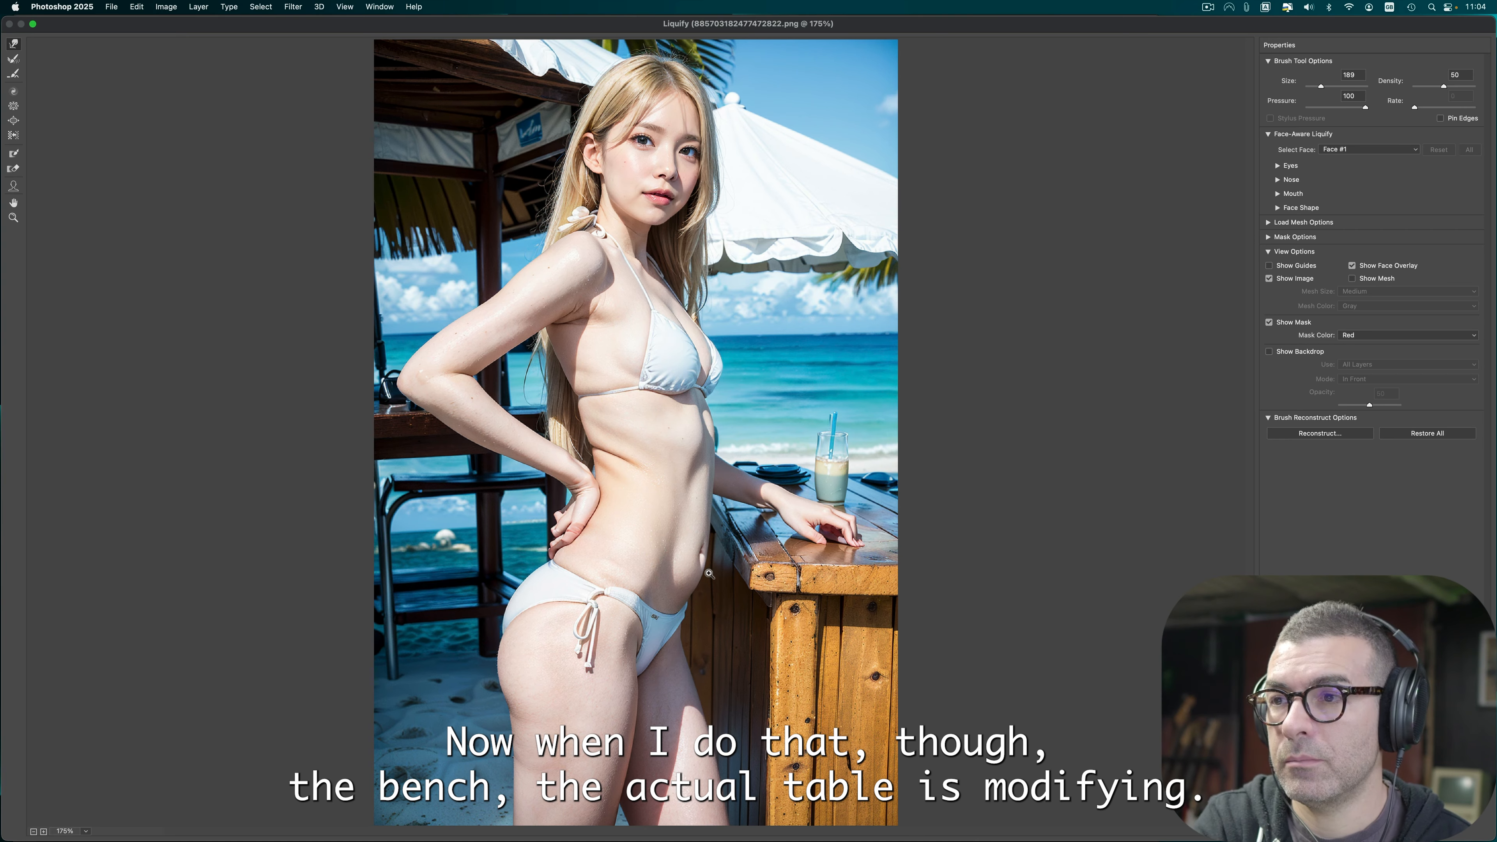
left_click(16, 157)
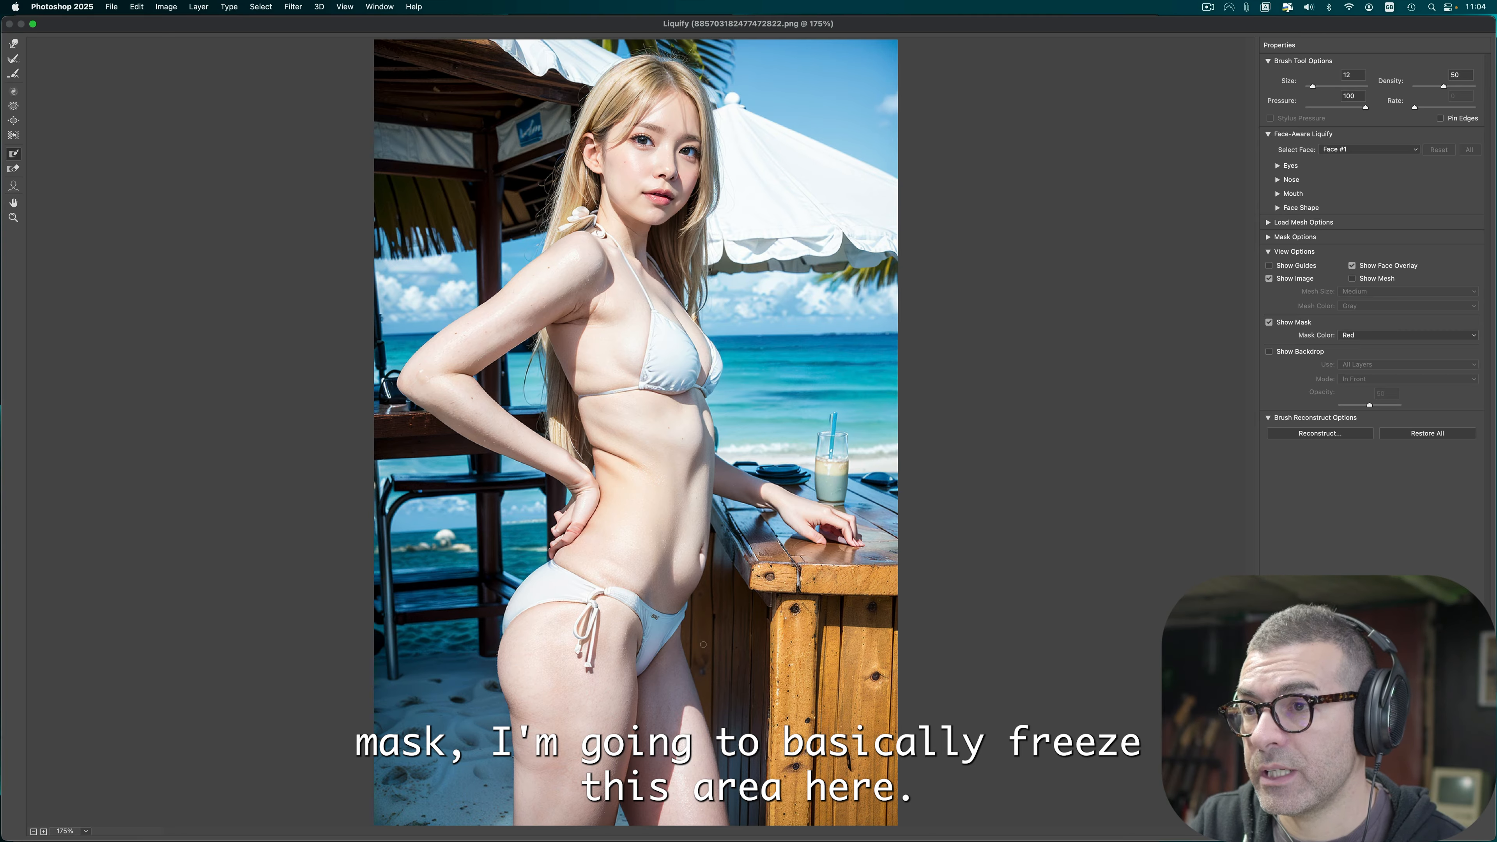
left_click_drag(704, 644, 723, 541)
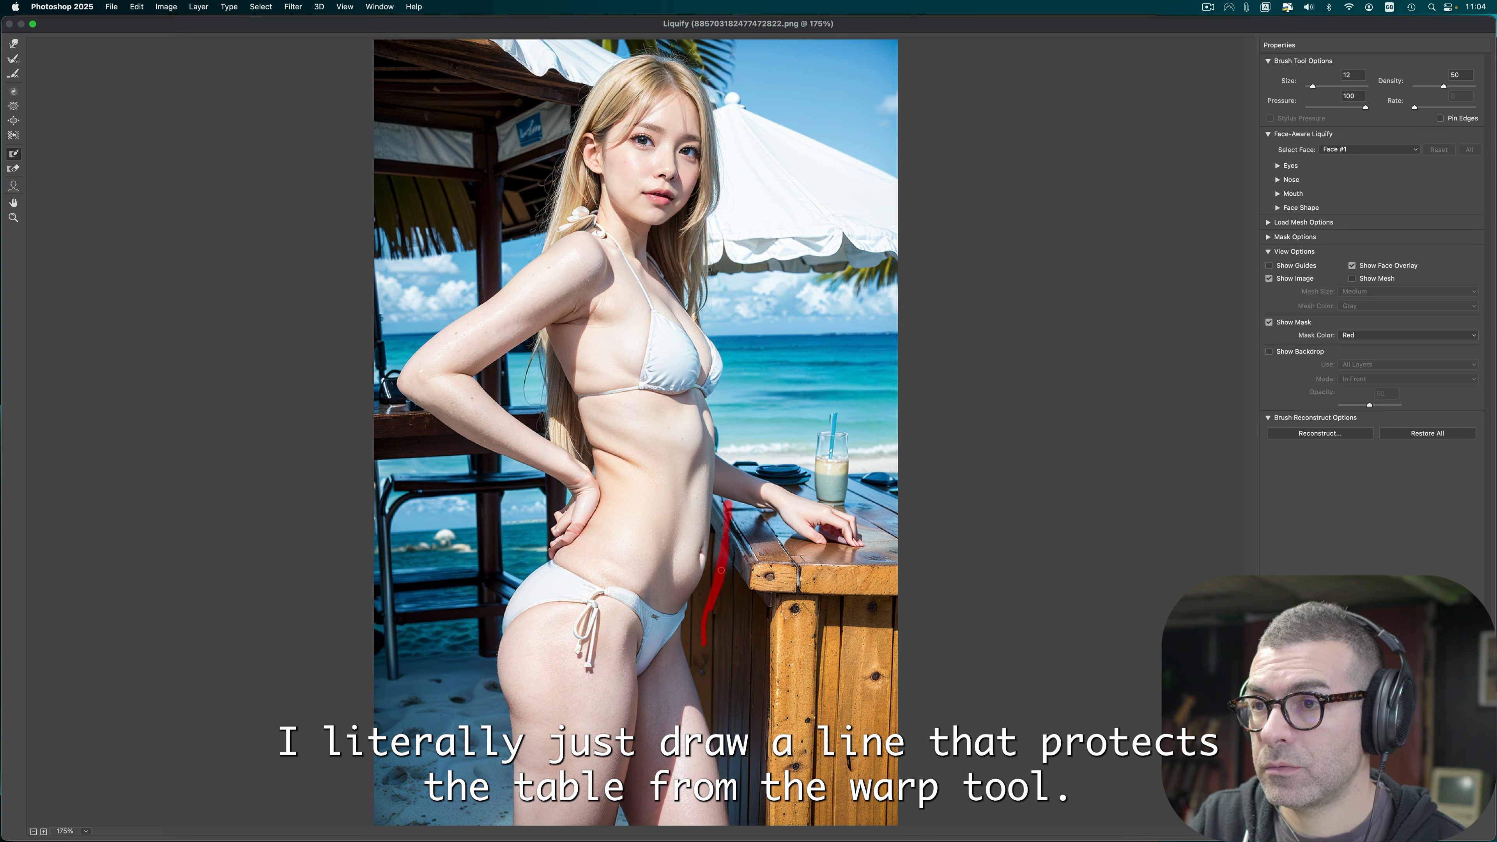
left_click_drag(706, 633, 704, 652)
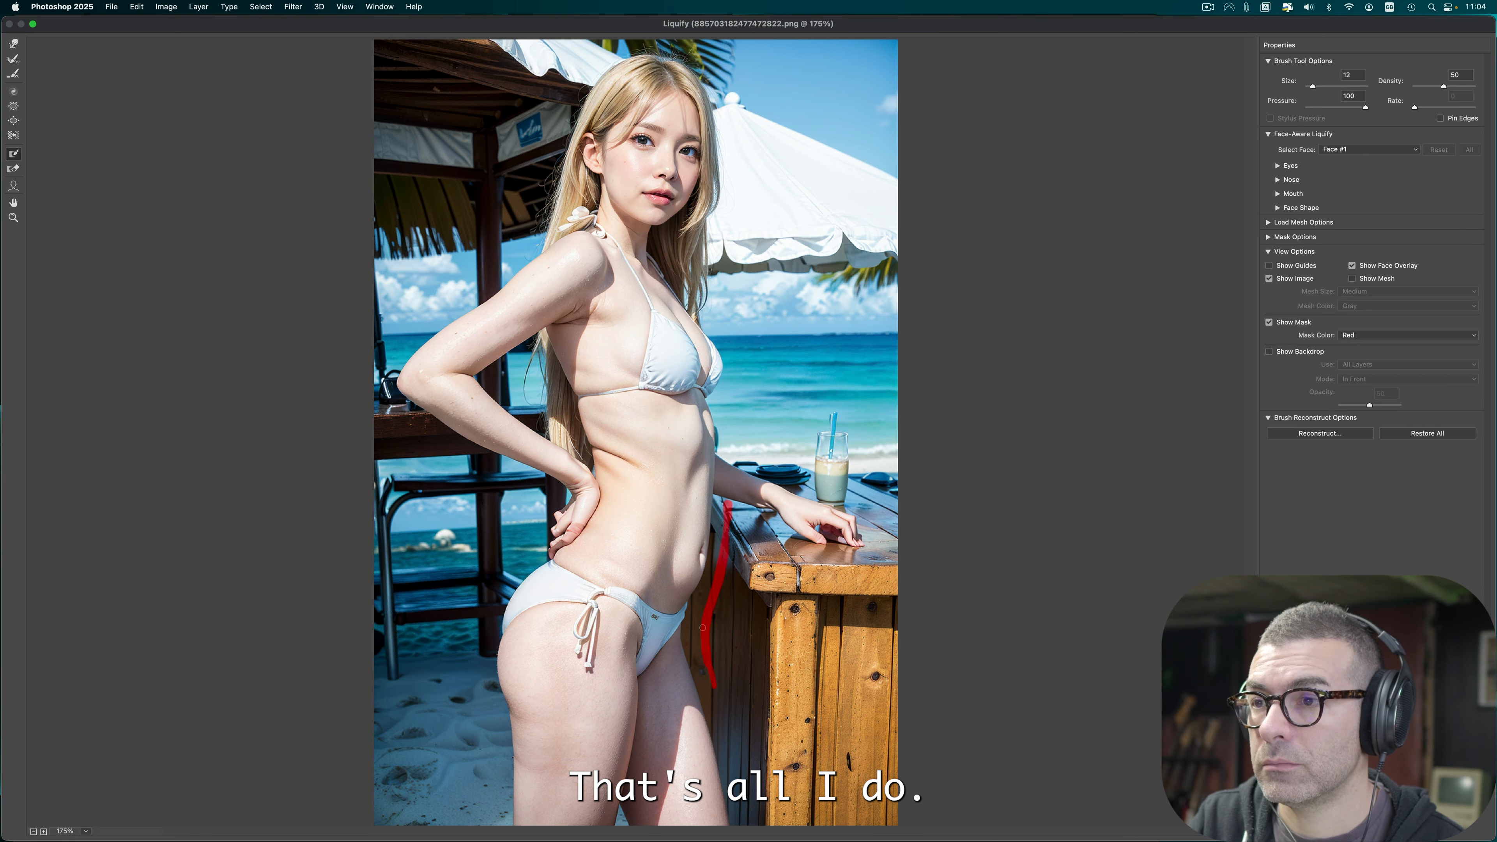
Step: Push the belly slightly inward with Forward Warp and toggle the preview to compare before and after
left_click(14, 43)
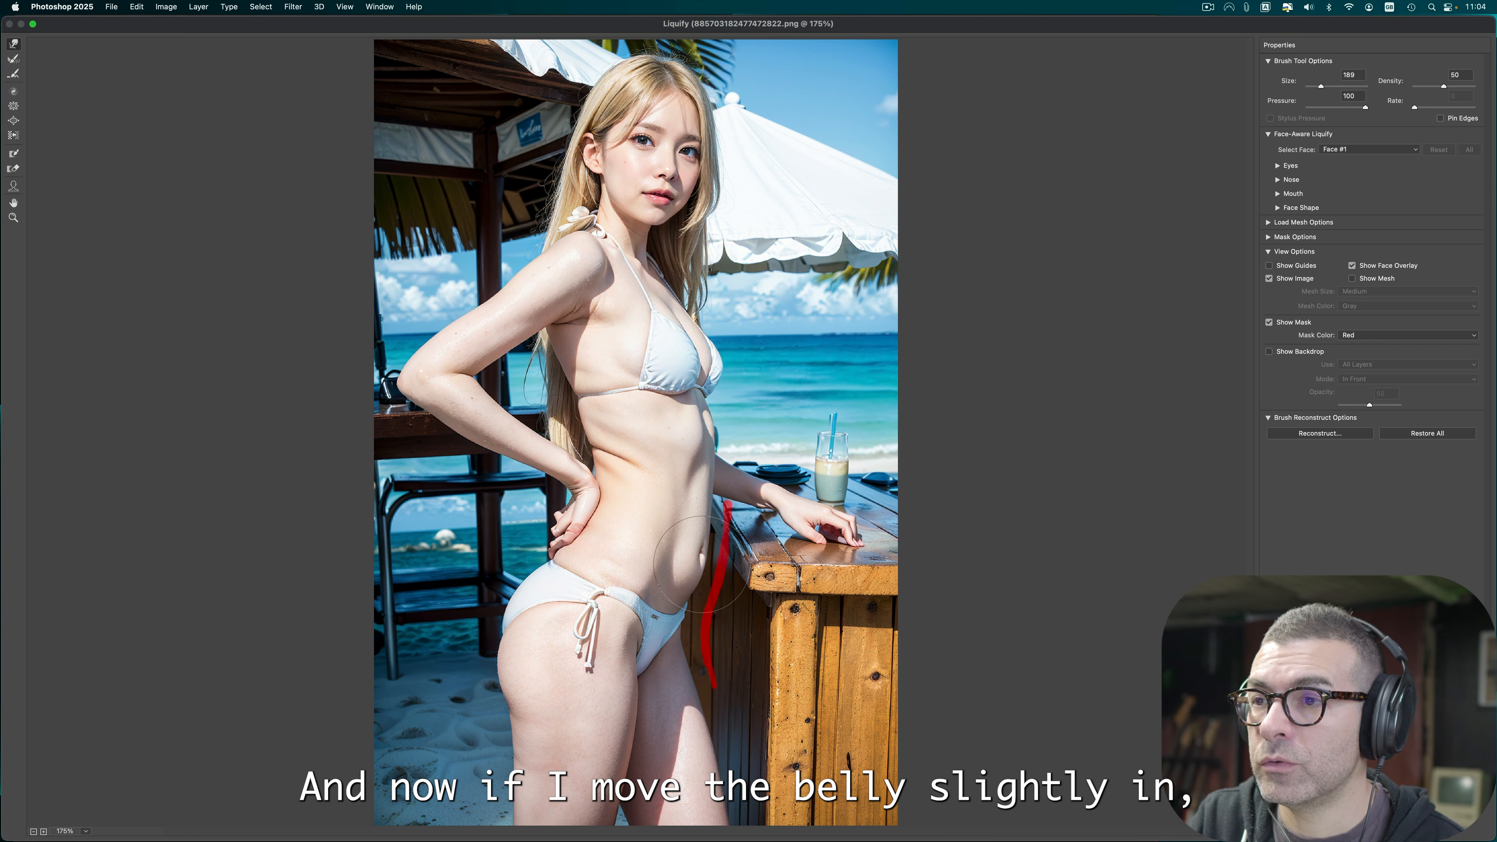
left_click_drag(700, 565, 696, 548)
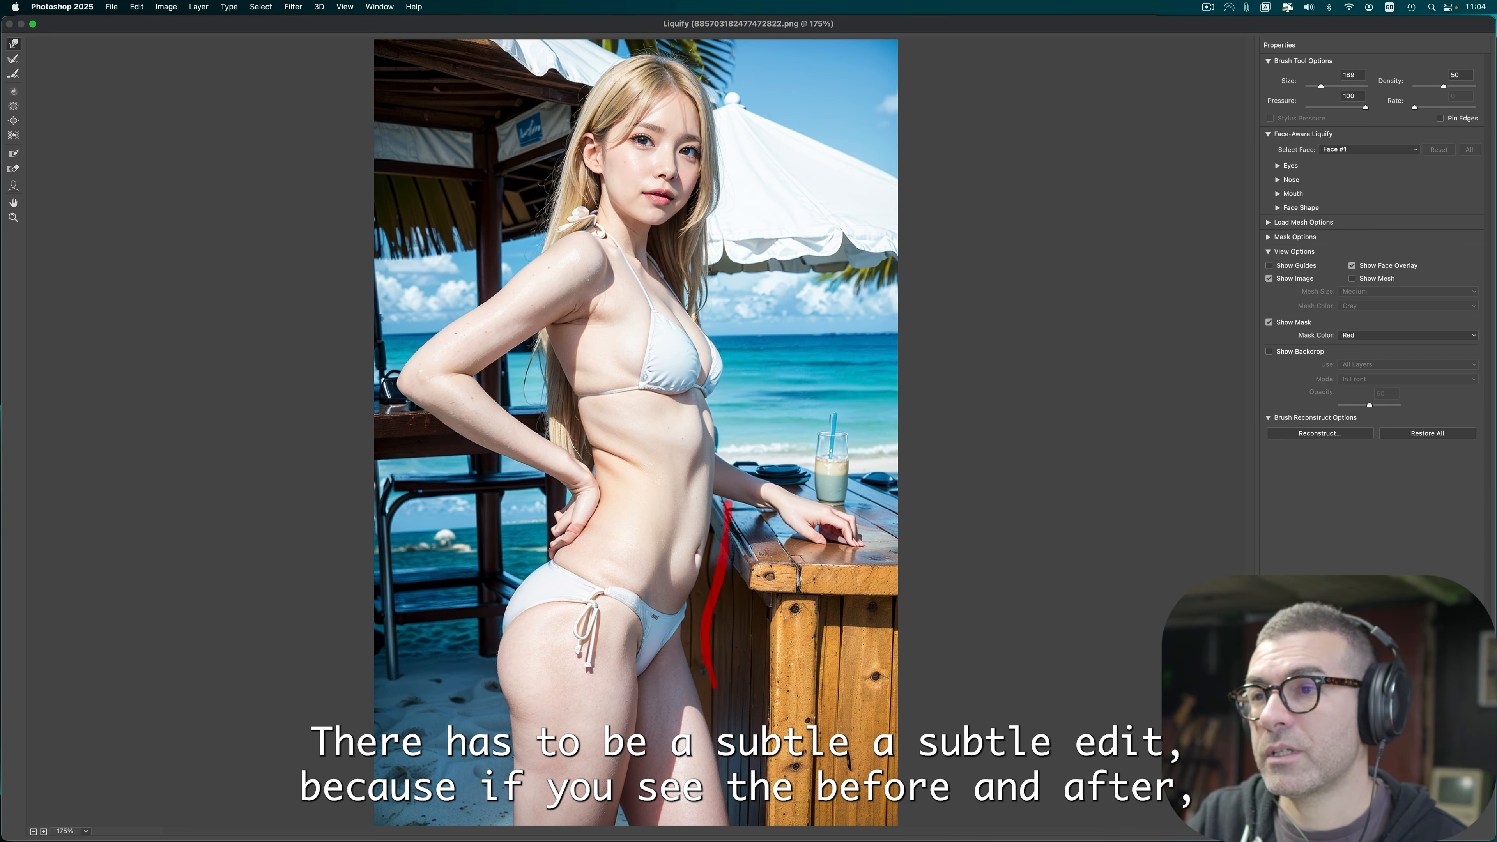
key("p")
key("p")
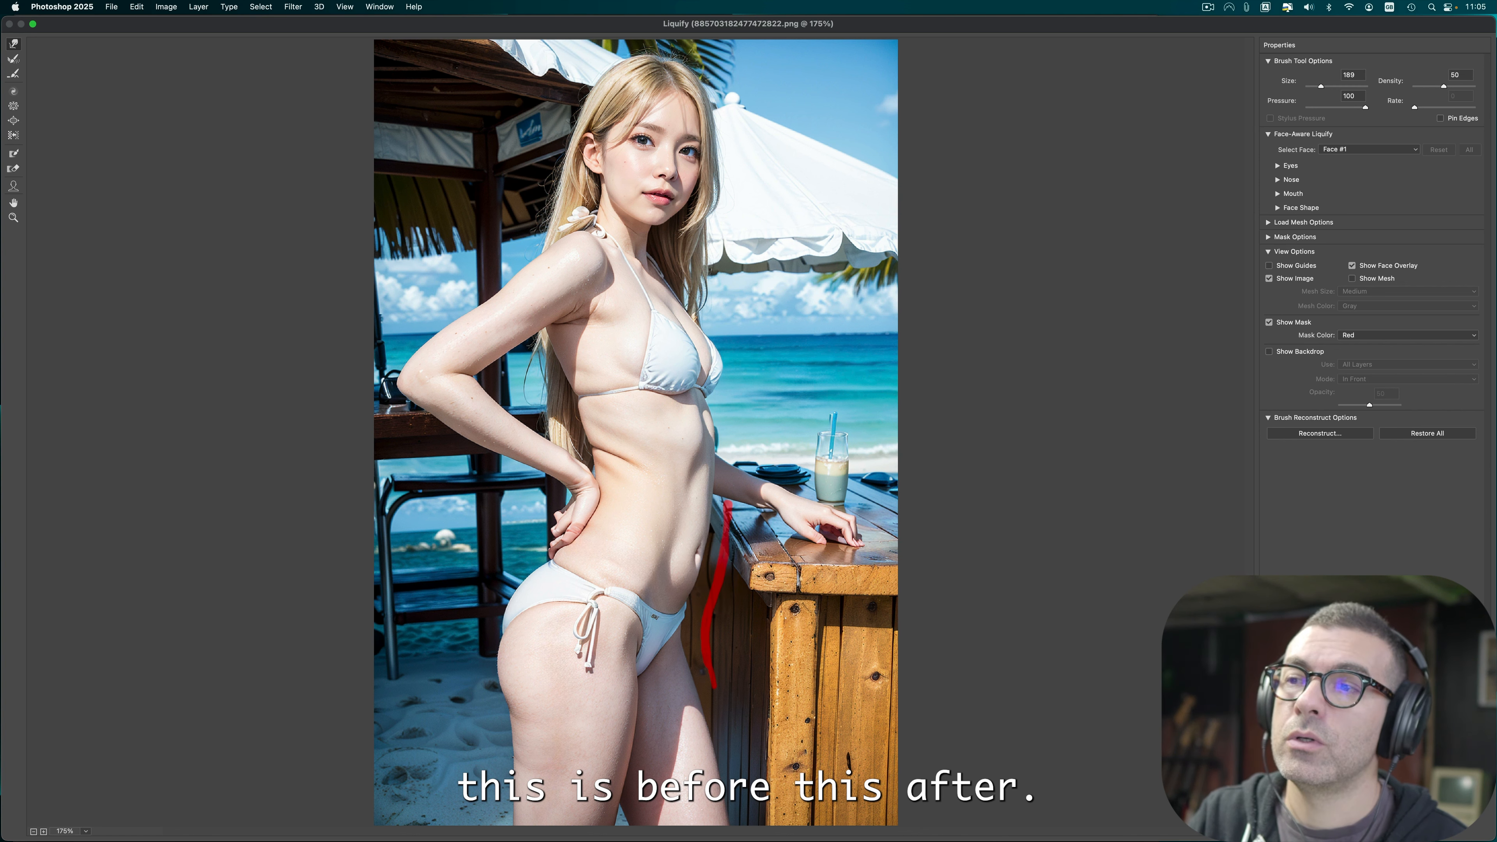
key("p")
key("p")
key("p")
key("p")
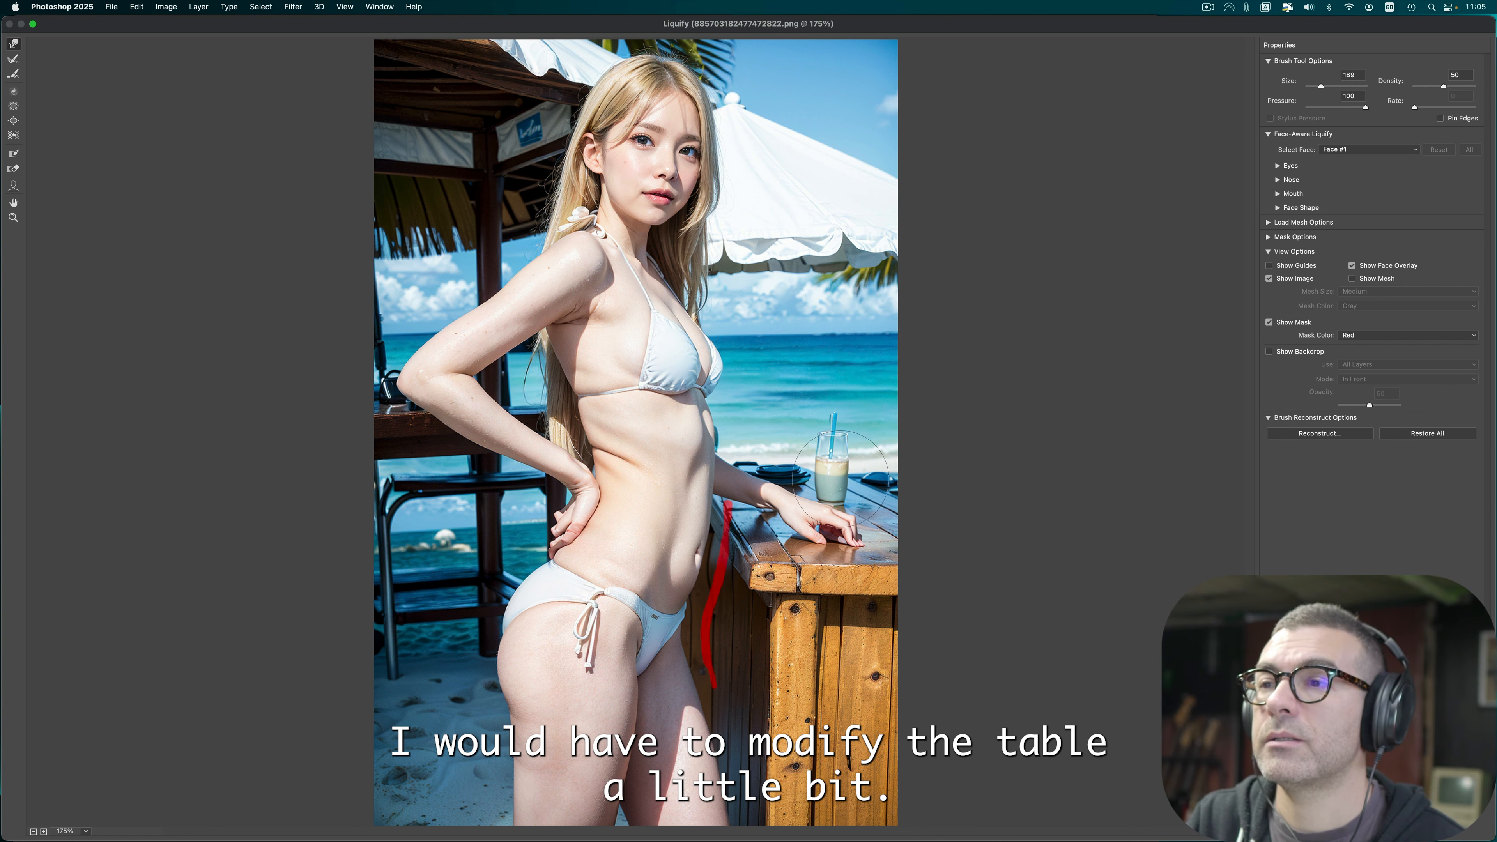
Step: Redo the freeze mask along the table edge with Thaw and Freeze Mask, then apply the Liquify
left_click(13, 169)
left_click_drag(726, 513, 711, 669)
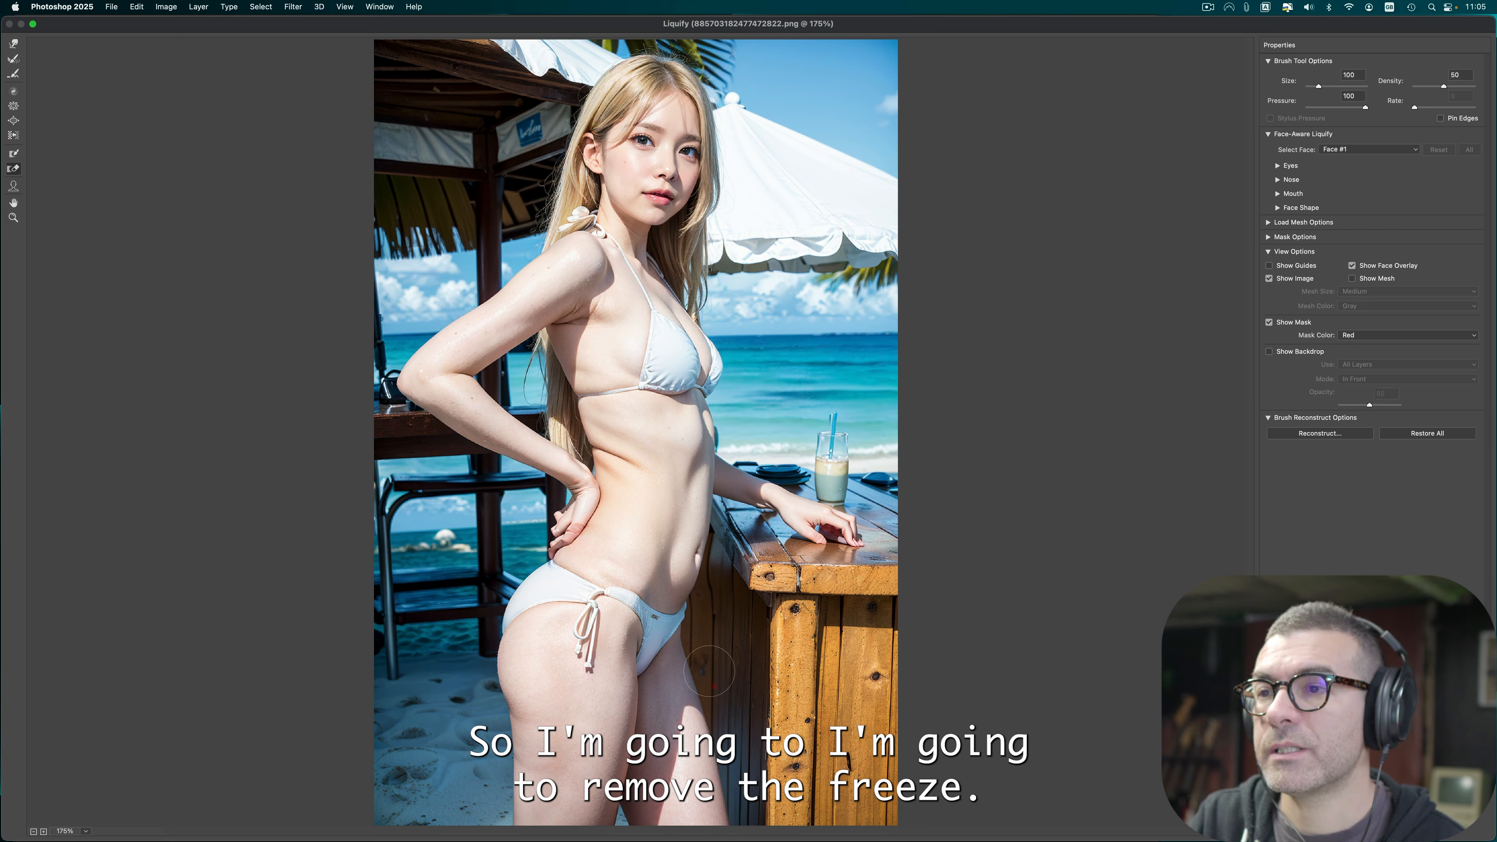
left_click(14, 155)
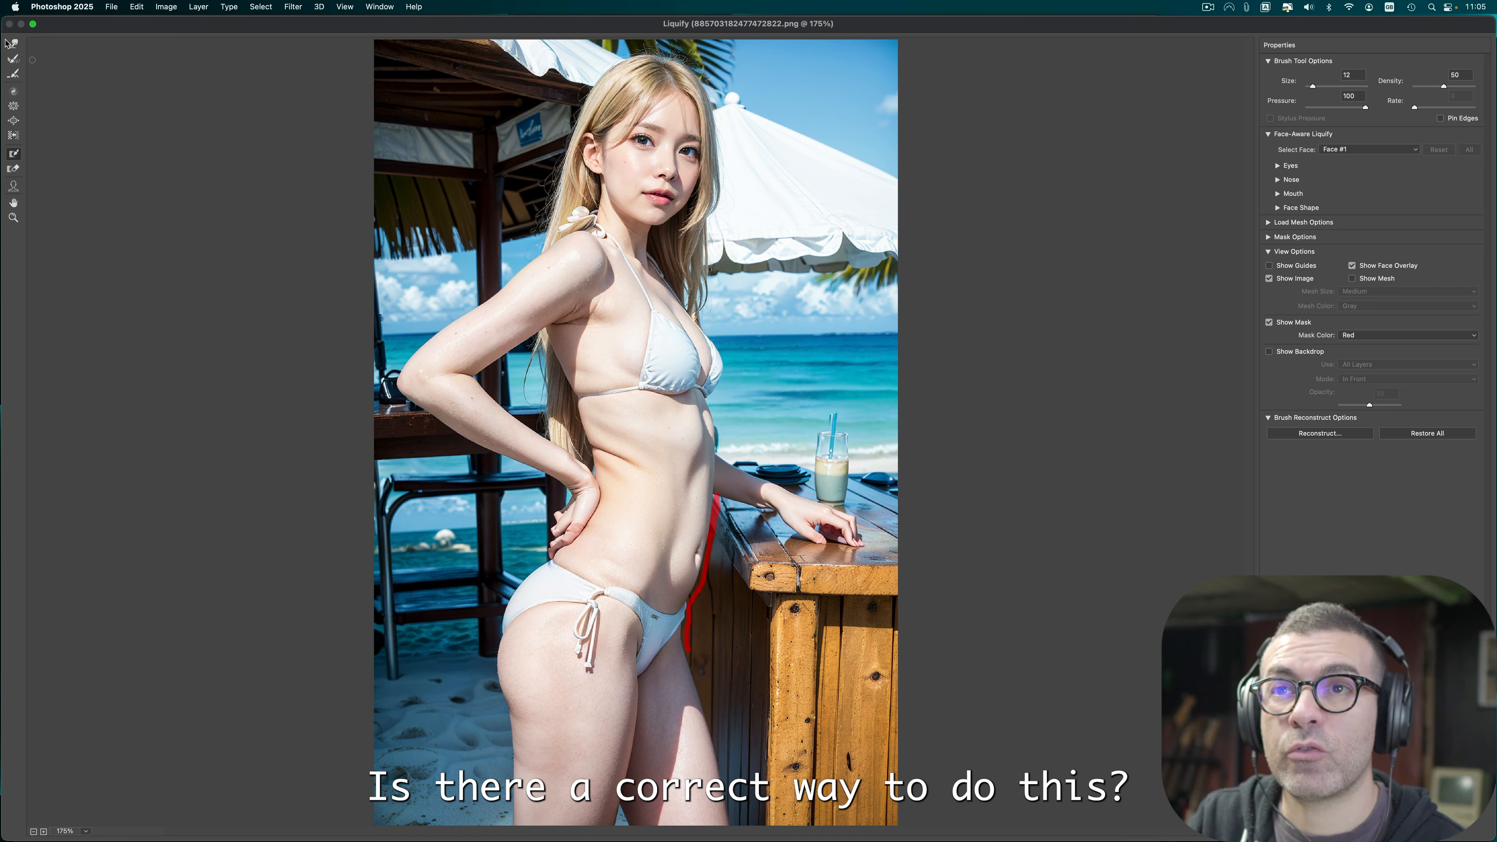
left_click(14, 43)
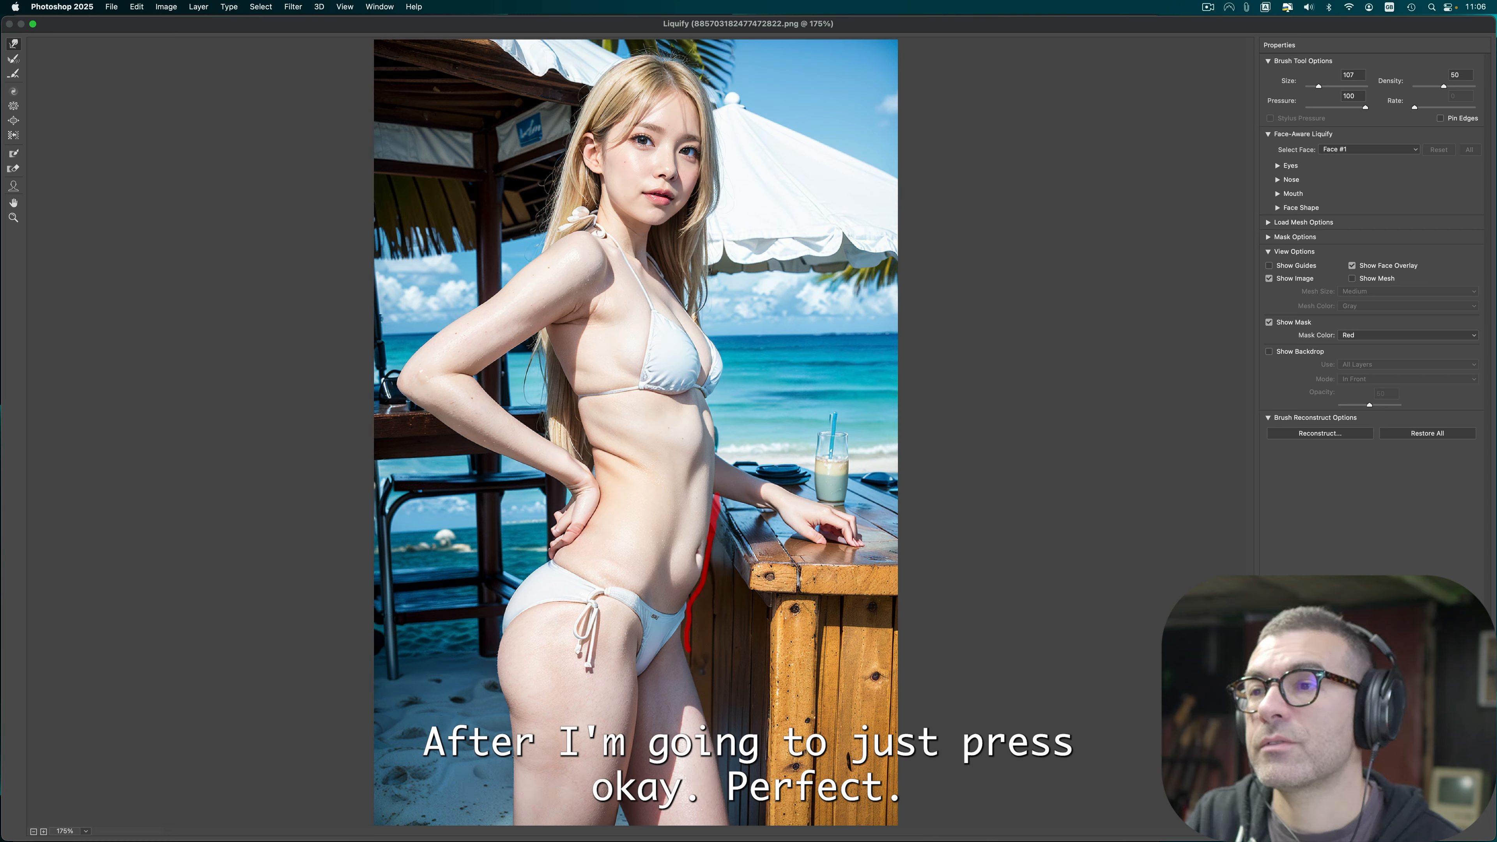
key("Return")
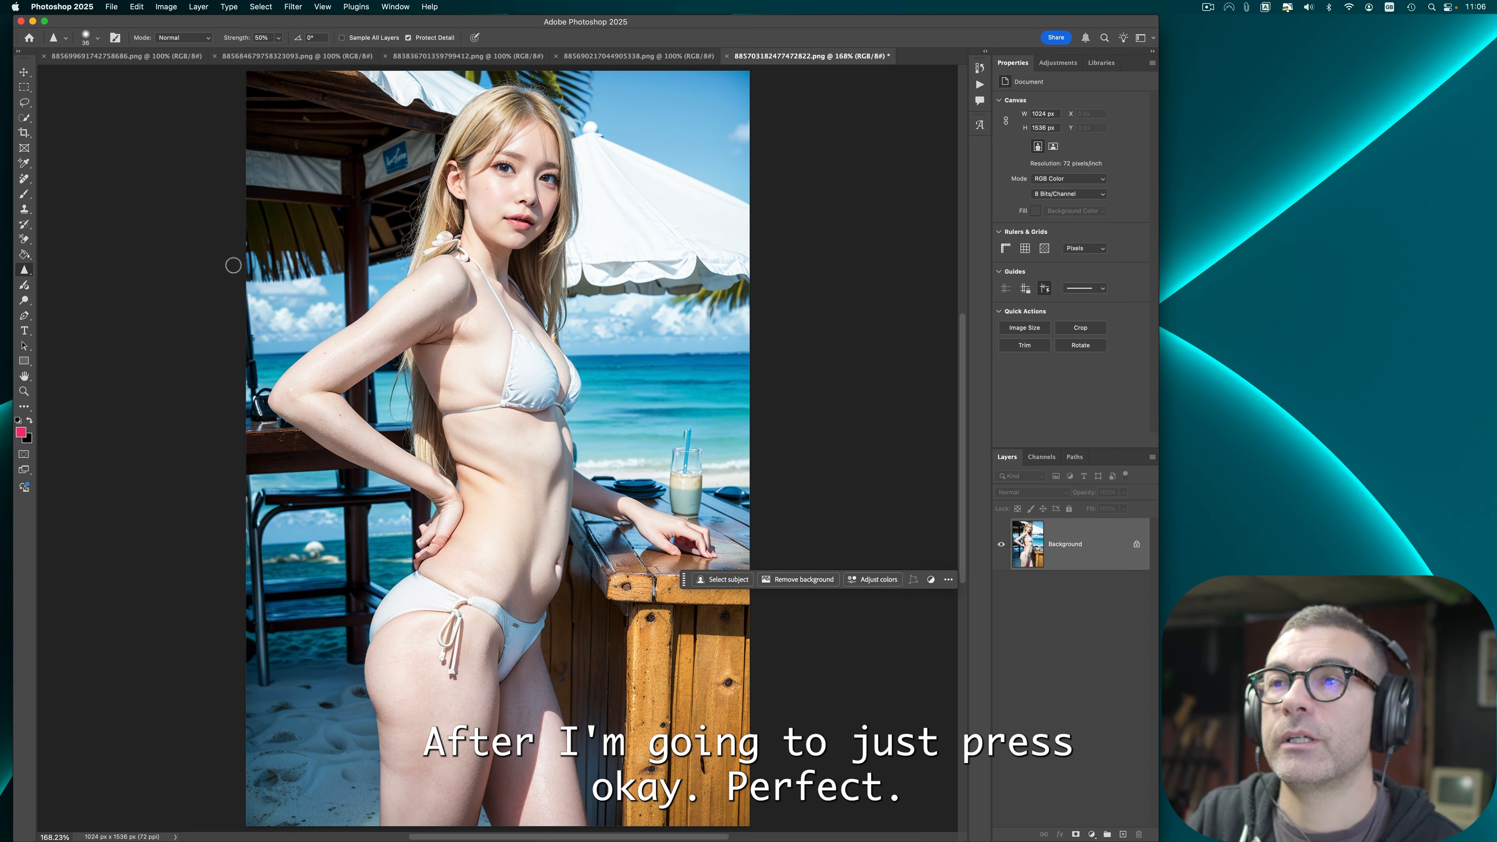
Step: Apply Auto Tone and Auto Contrast to the image
left_click(137, 7)
mouse_move(166, 6)
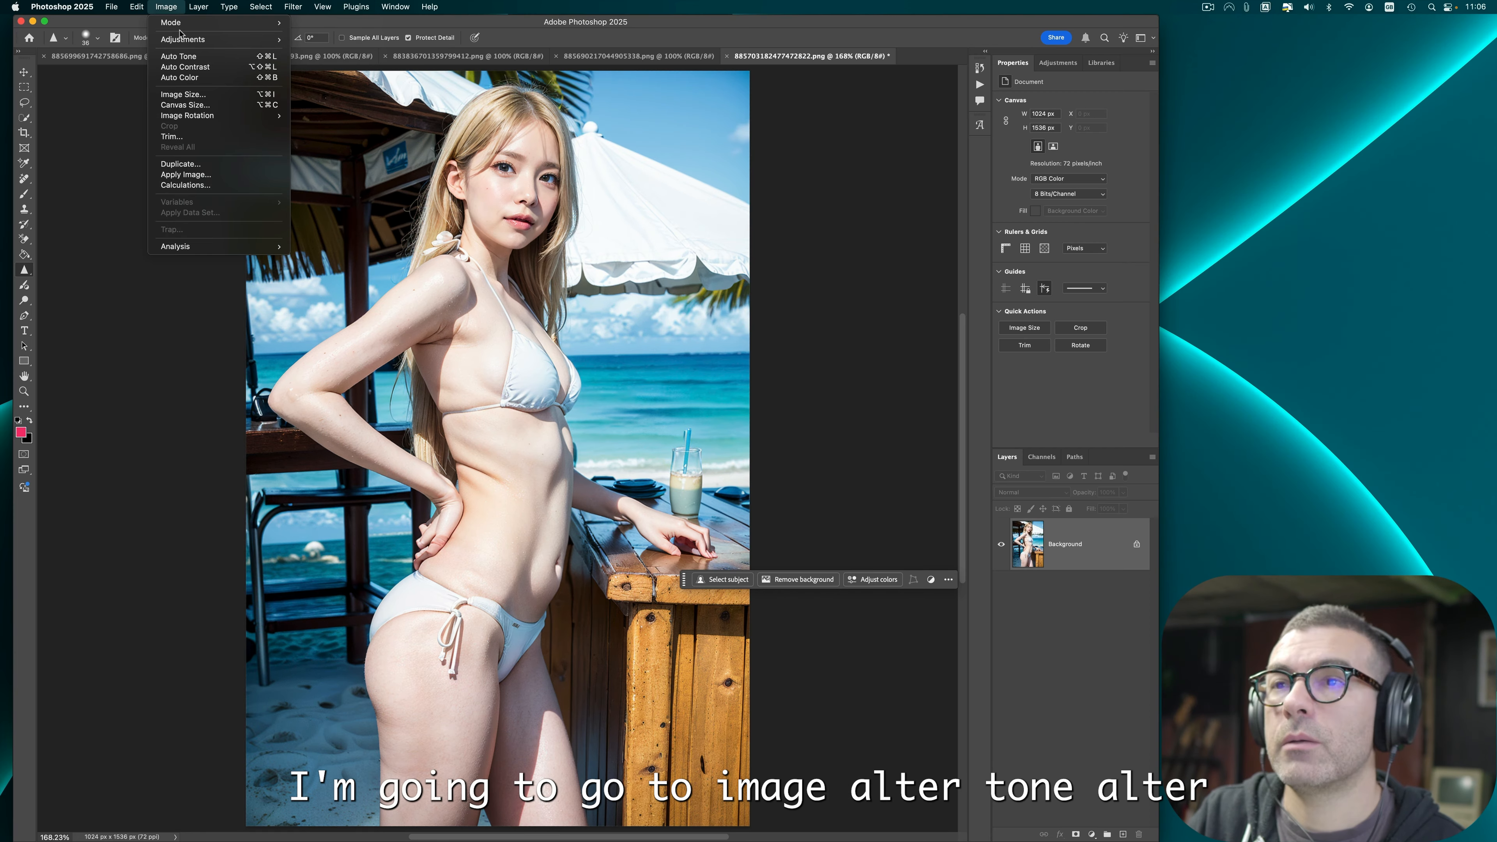
left_click(180, 56)
left_click(166, 7)
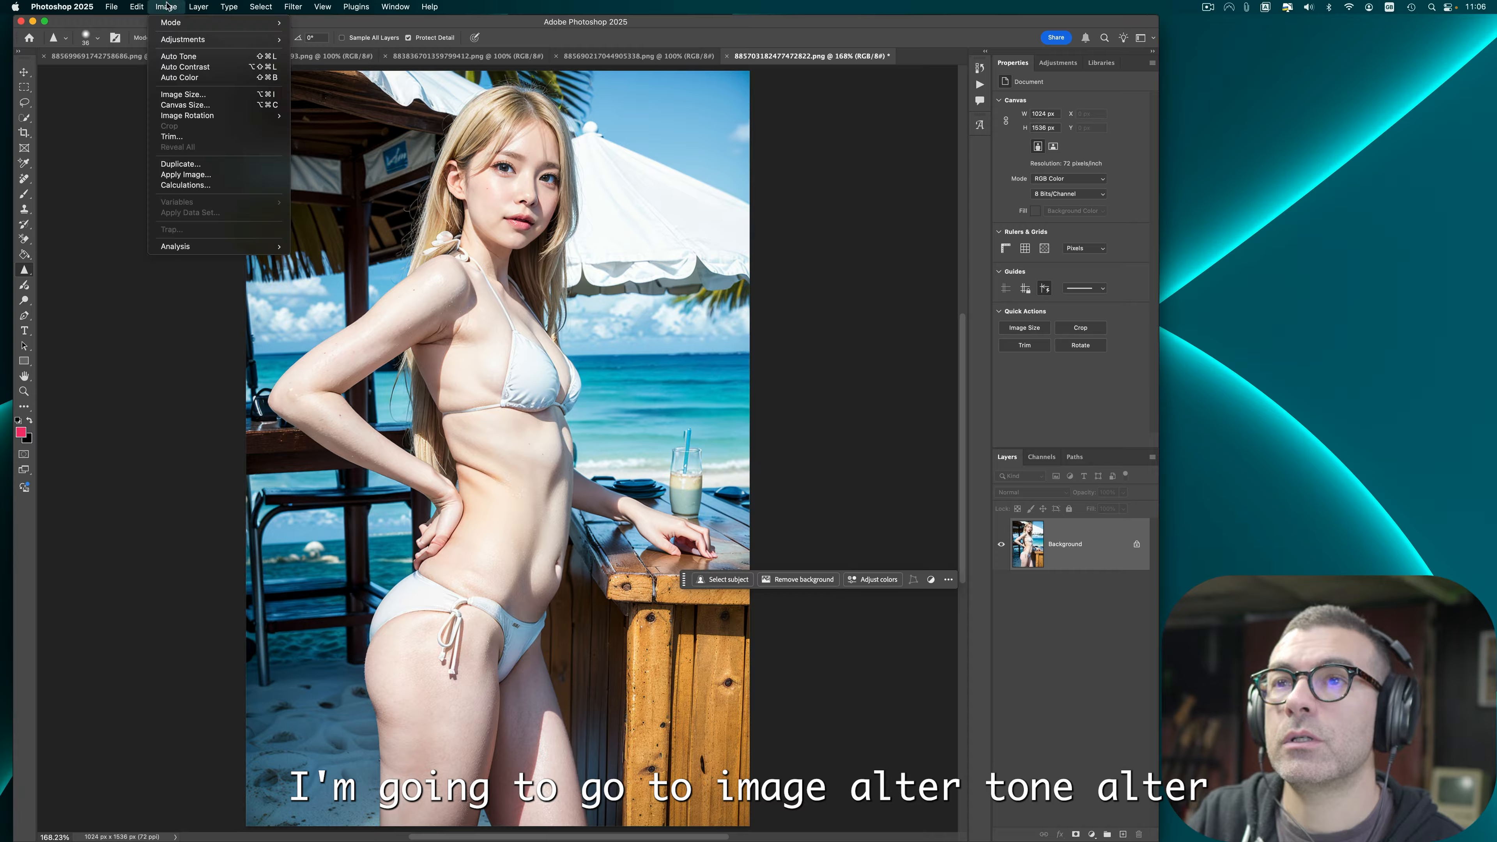
left_click(183, 68)
Step: Try Auto Color on the image and undo it
left_click(192, 7)
left_click(189, 78)
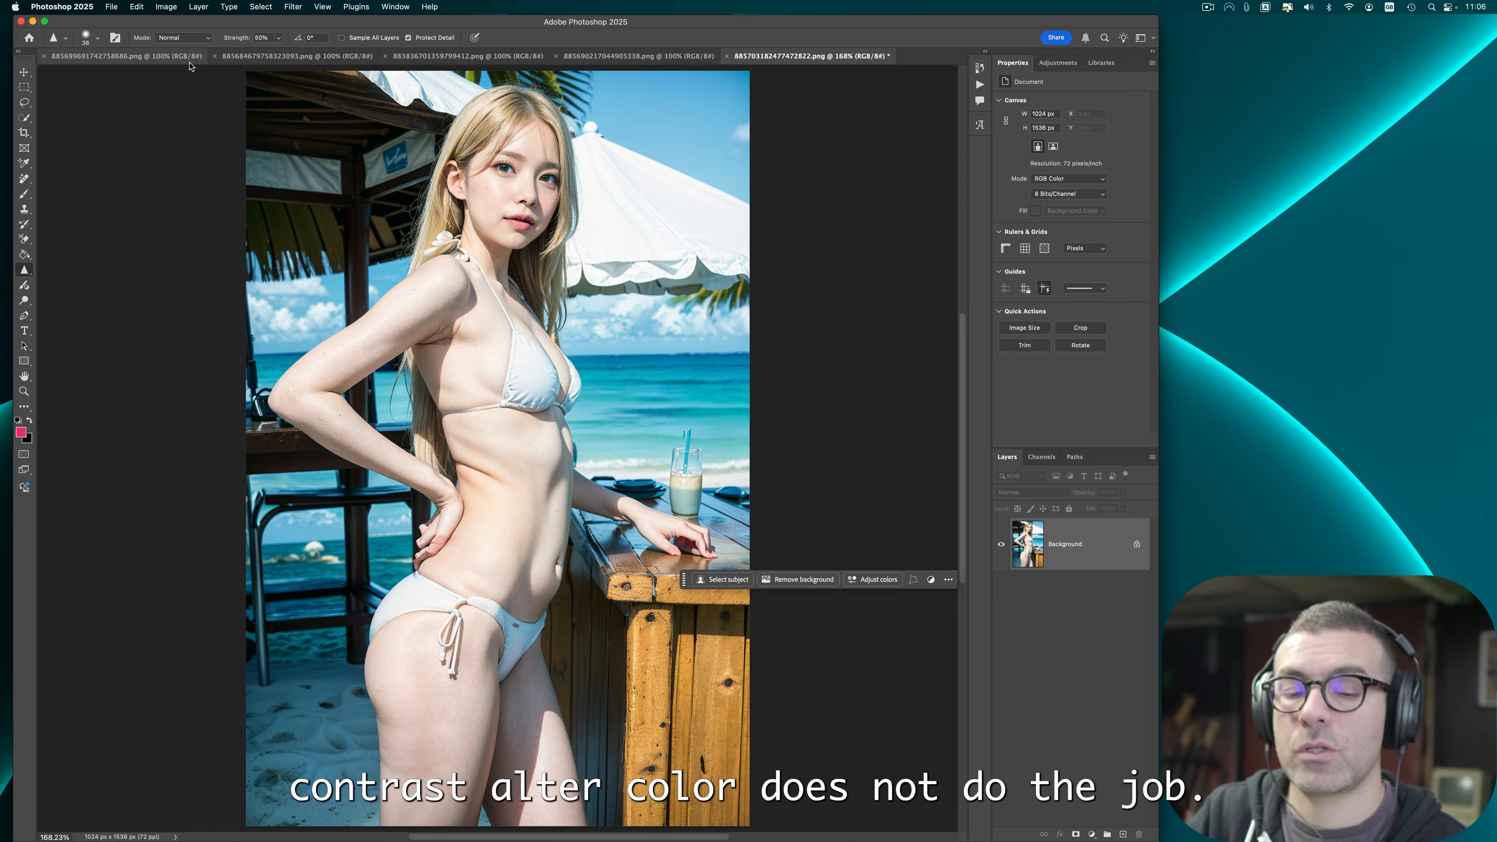
key("super+z")
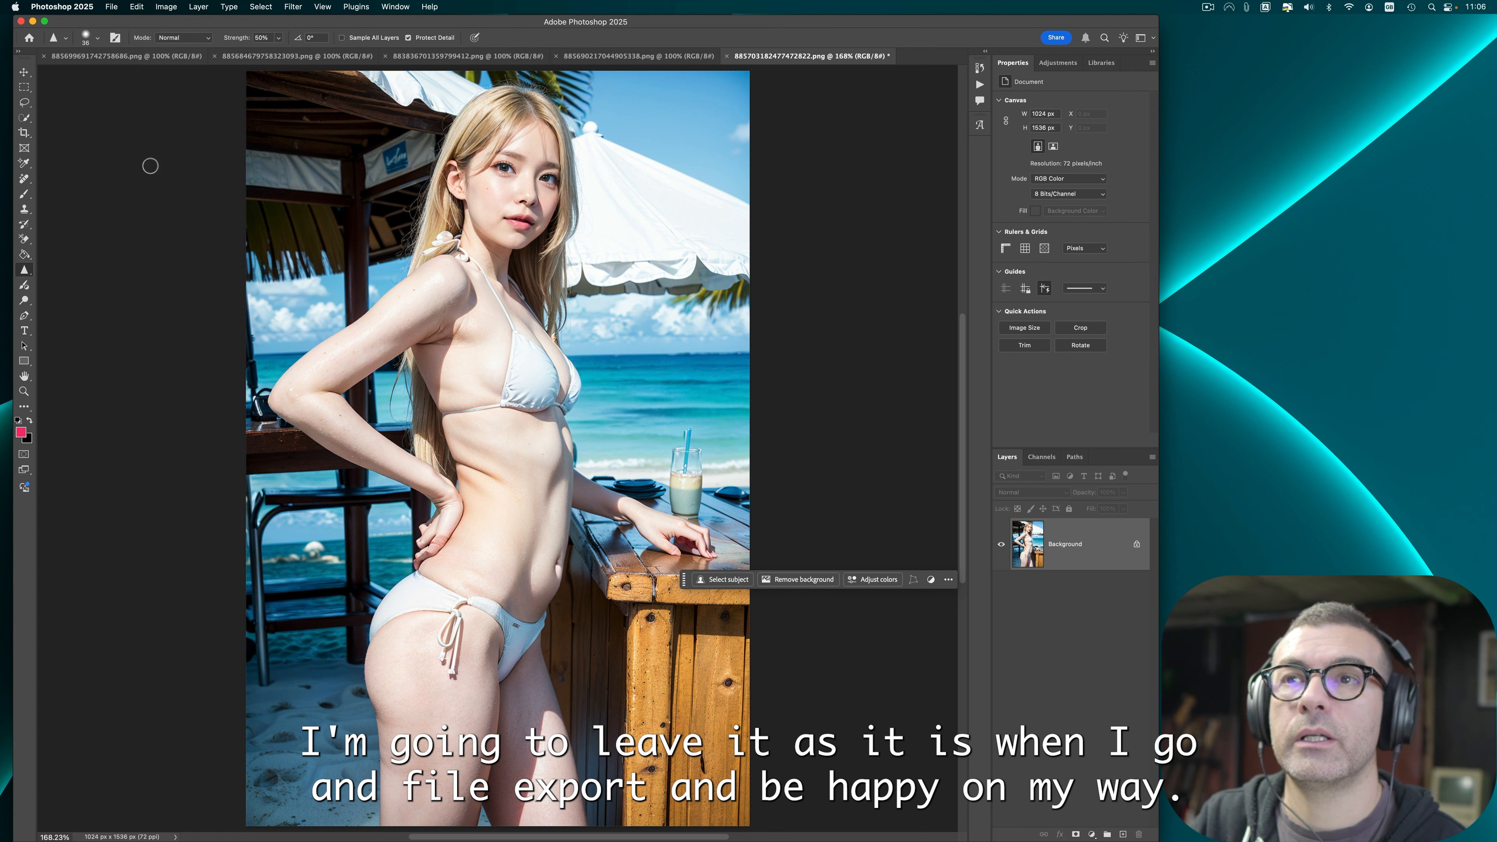
Step: Quick export the image as PNG, then close the document without saving changes
left_click(111, 6)
mouse_move(177, 193)
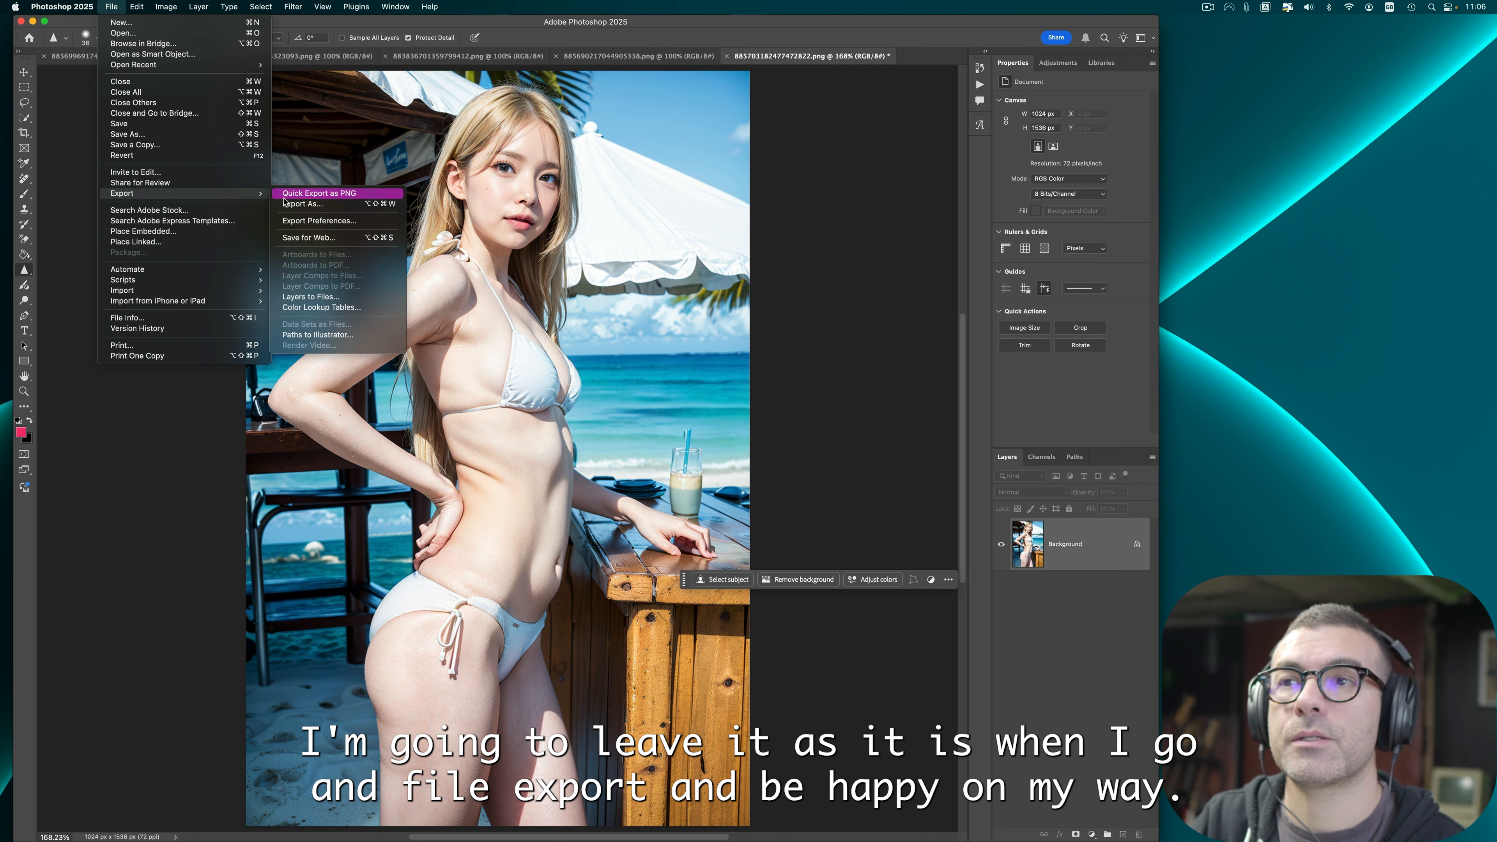
left_click(289, 195)
left_click(981, 507)
left_click(784, 386)
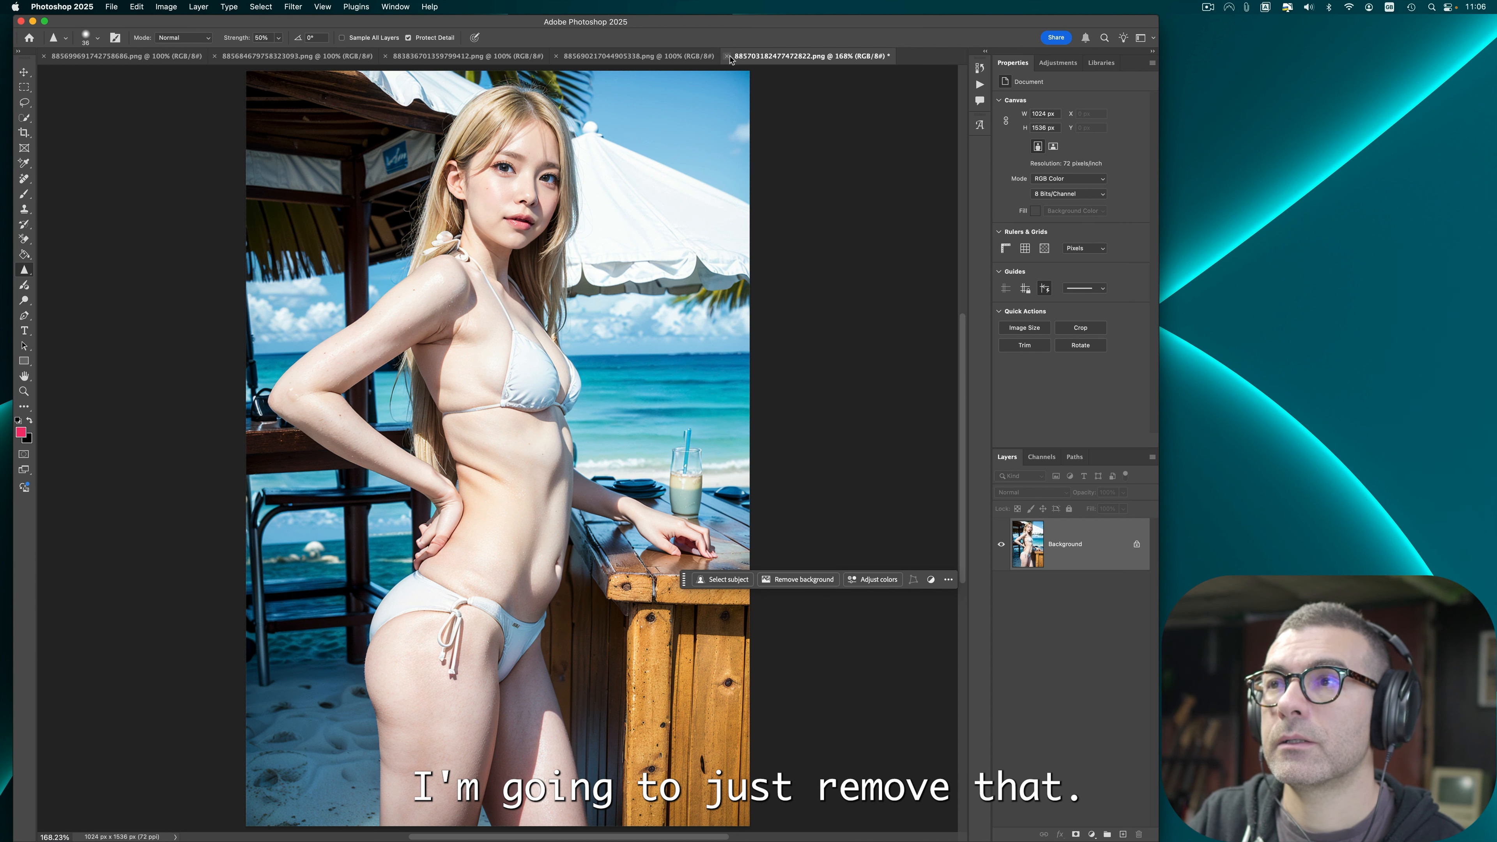
left_click(726, 57)
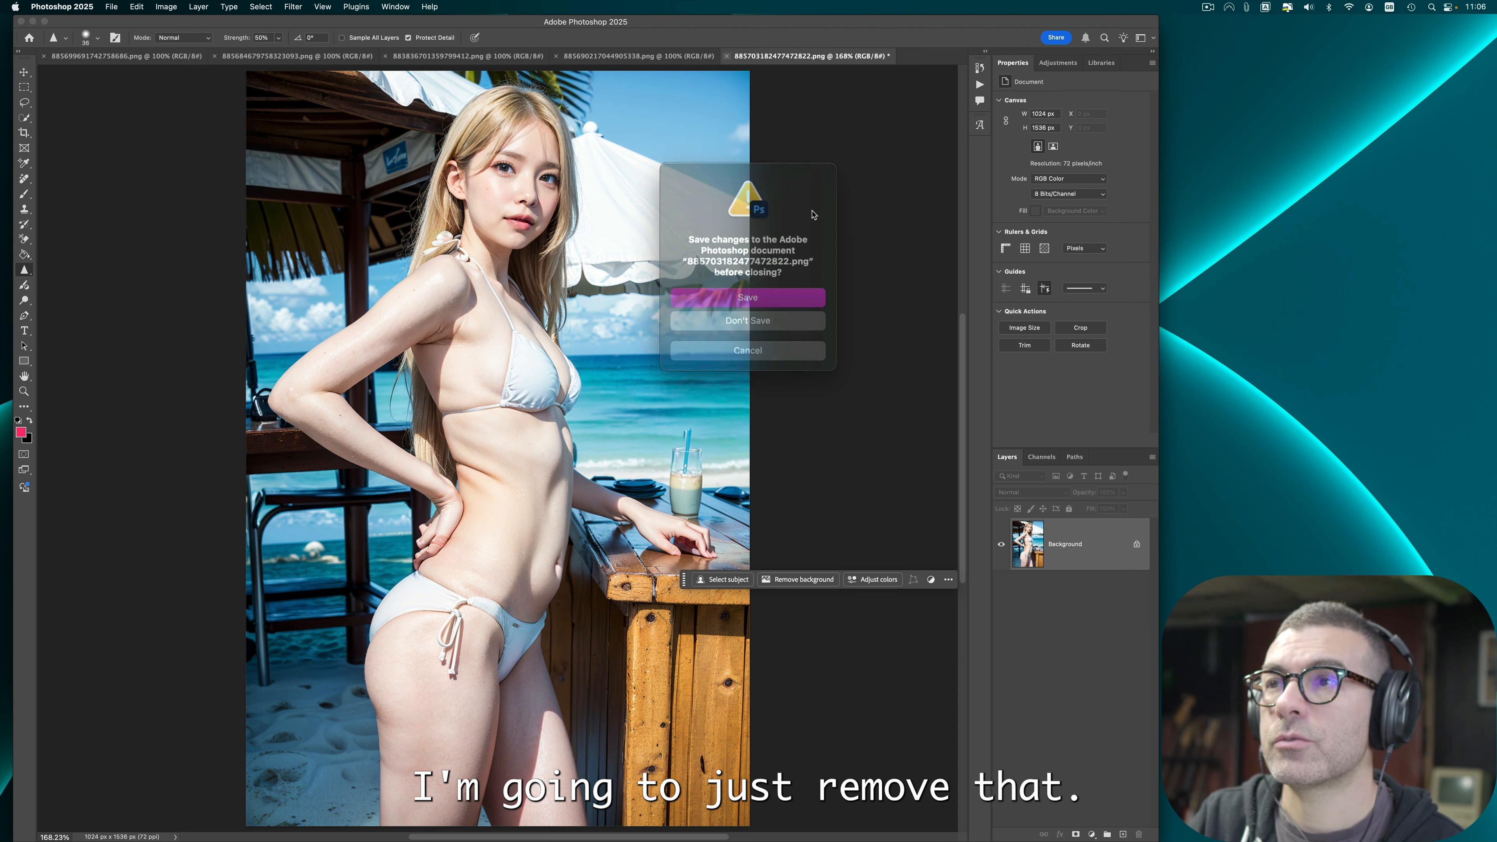
left_click(763, 318)
Step: Fit the white-dress image on screen and erase the belly button showing through the dress with the Remove tool
key("super+0")
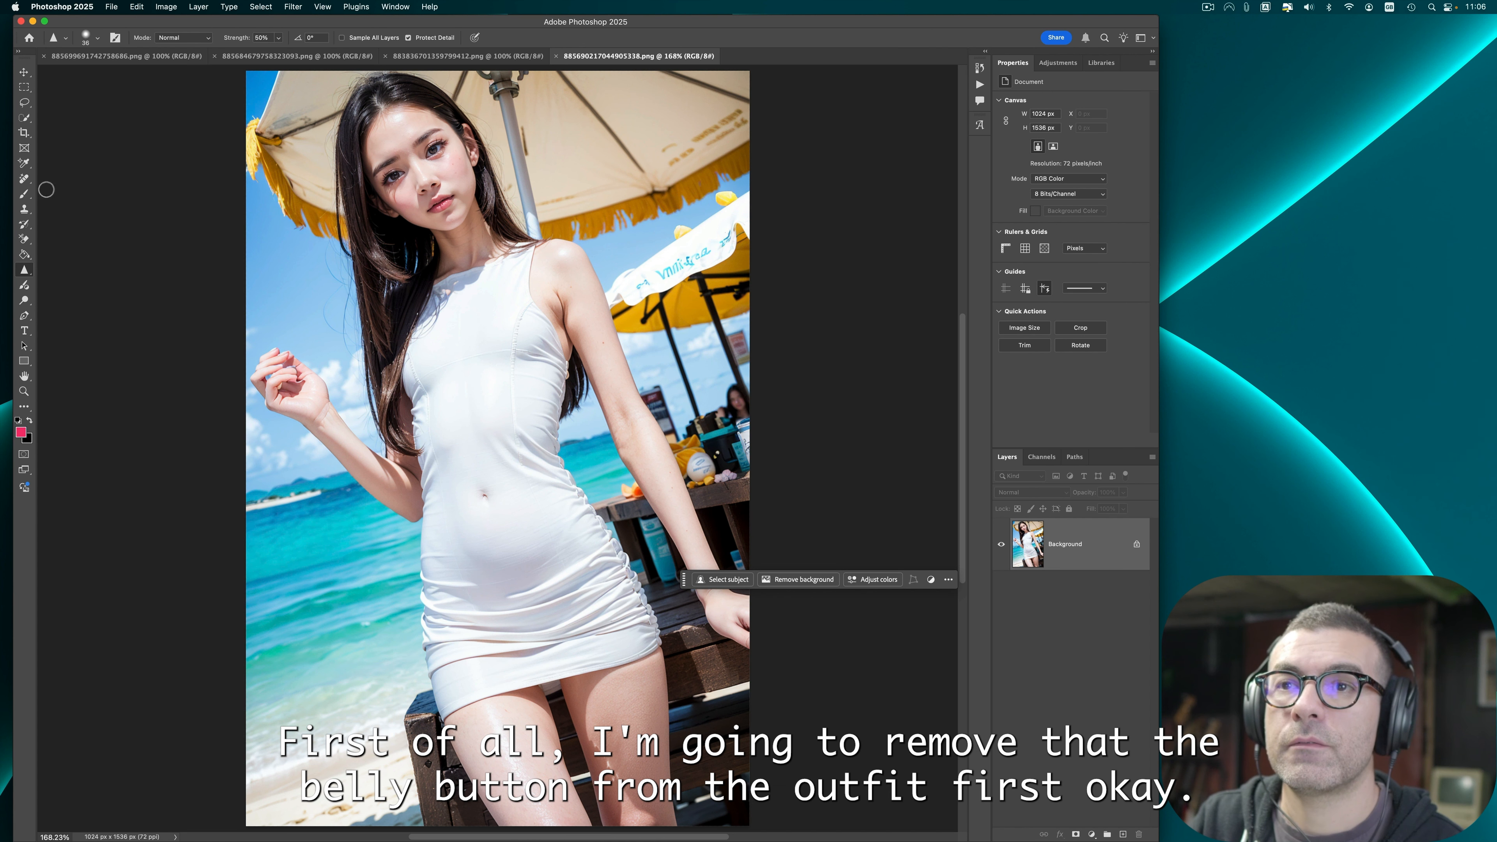
key("j")
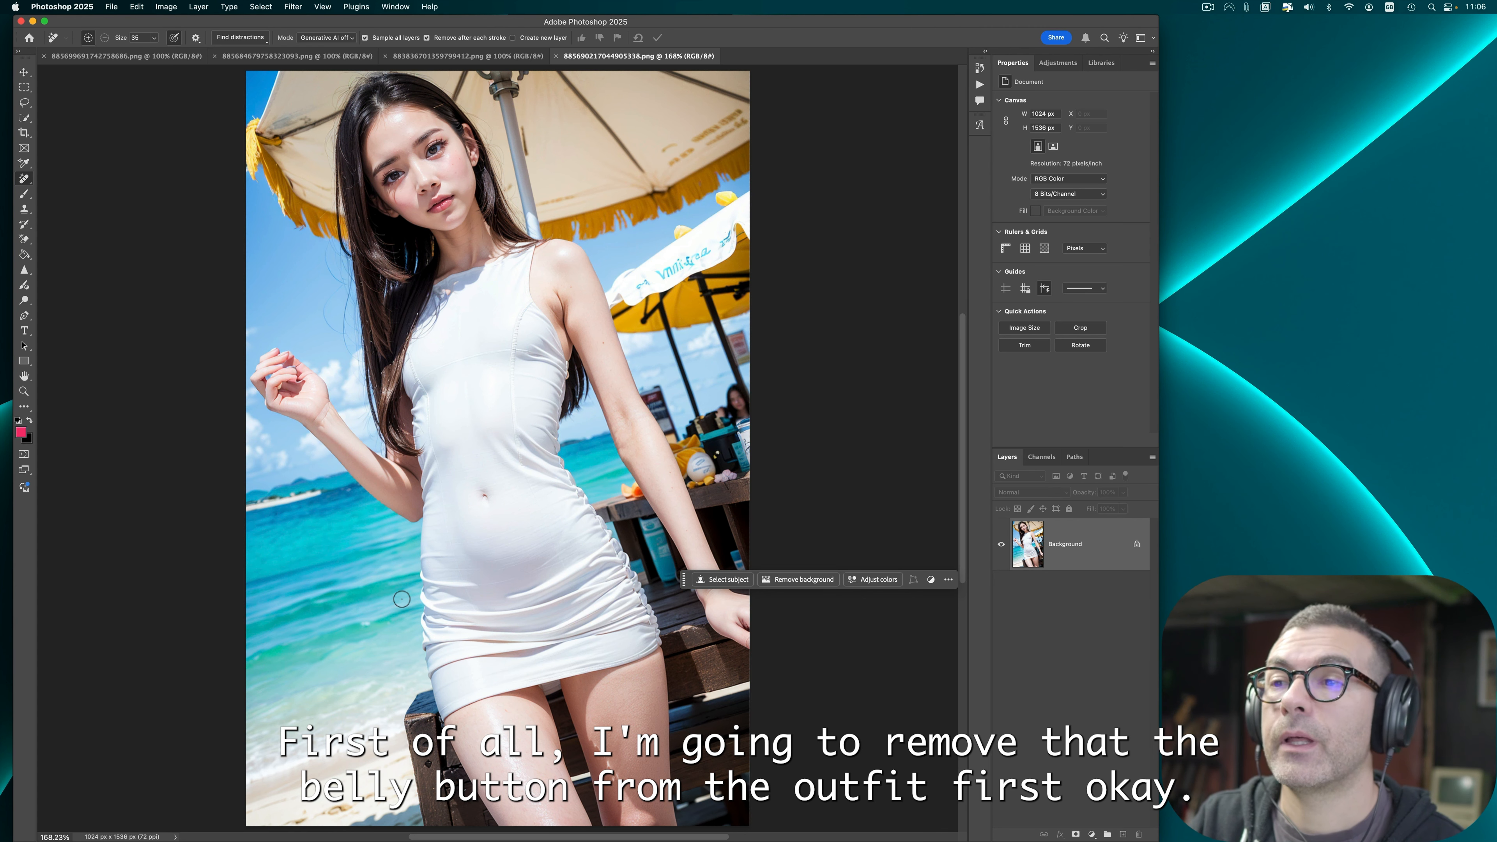
left_click_drag(488, 496, 478, 497)
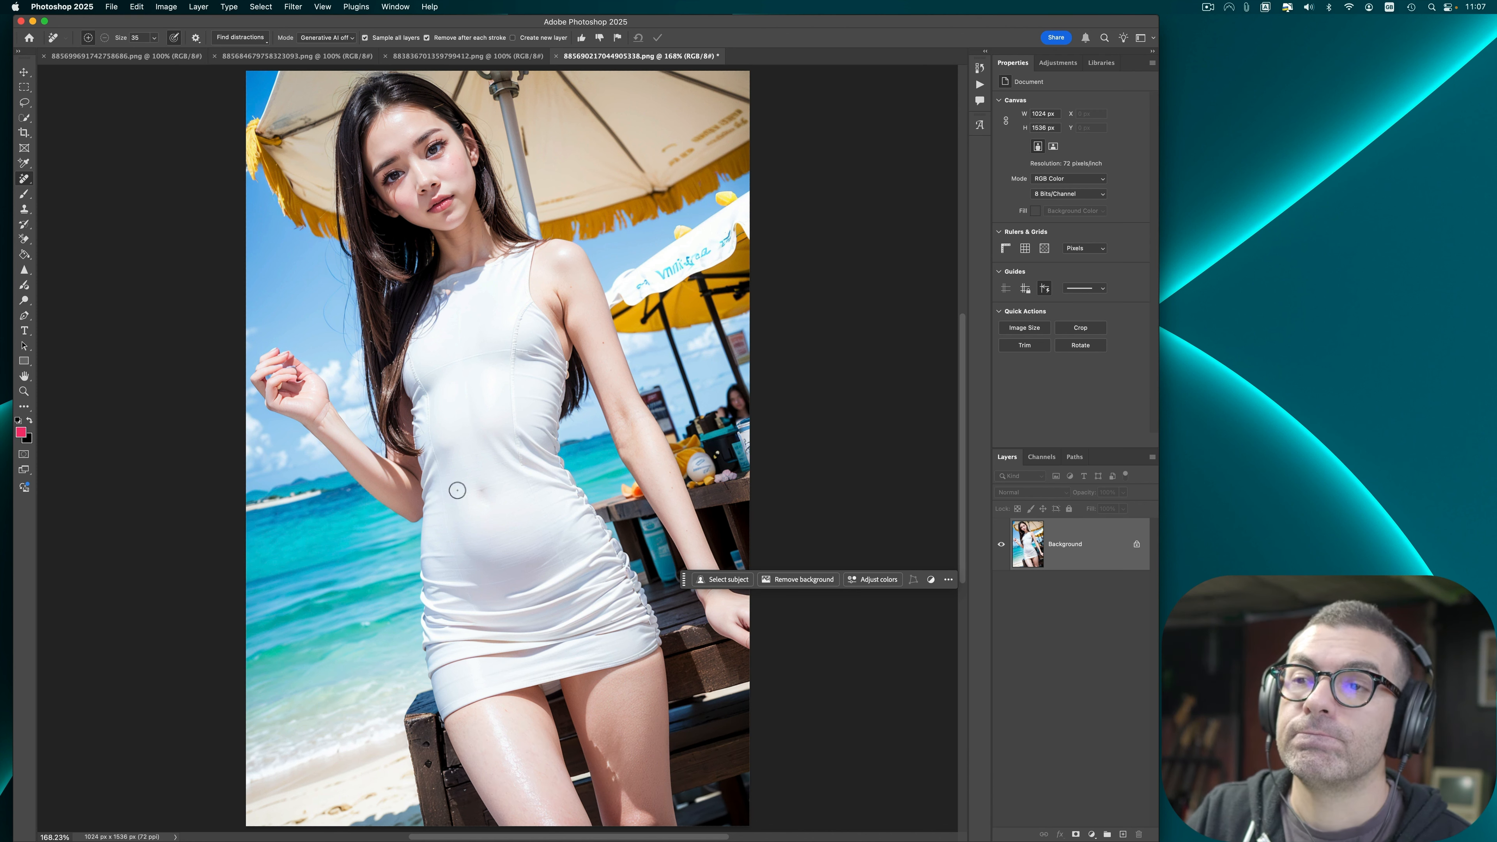
Step: Lasso the raised hand and regenerate it with Generative Fill, comparing the variations and keeping one
left_click(25, 104)
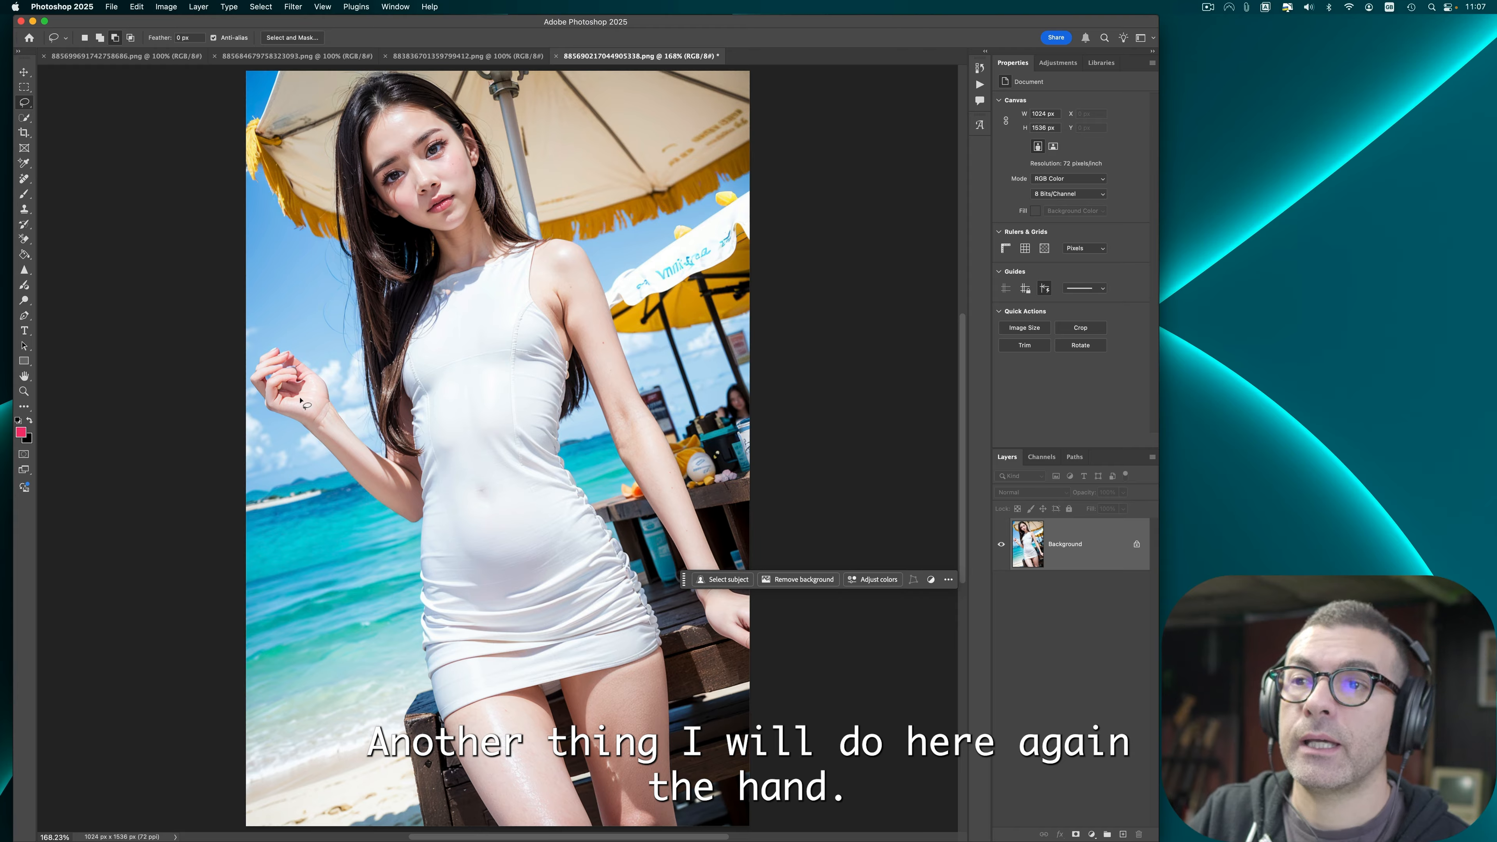
mouse_move(320, 445)
left_mouse_down()
mouse_move(251, 398)
mouse_move(263, 333)
mouse_move(318, 441)
left_mouse_up()
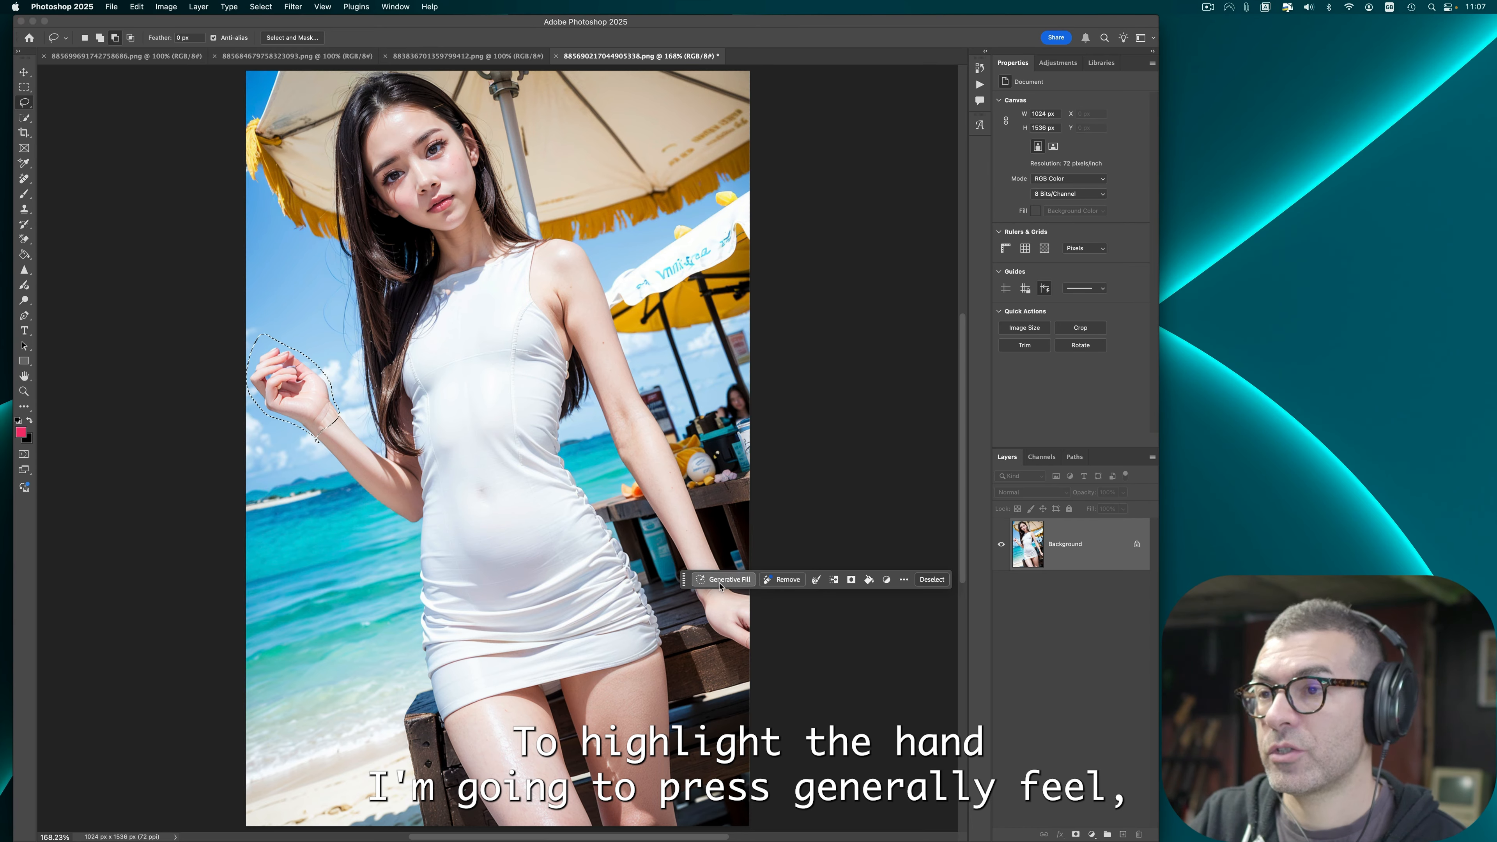
left_click(719, 580)
left_click(960, 582)
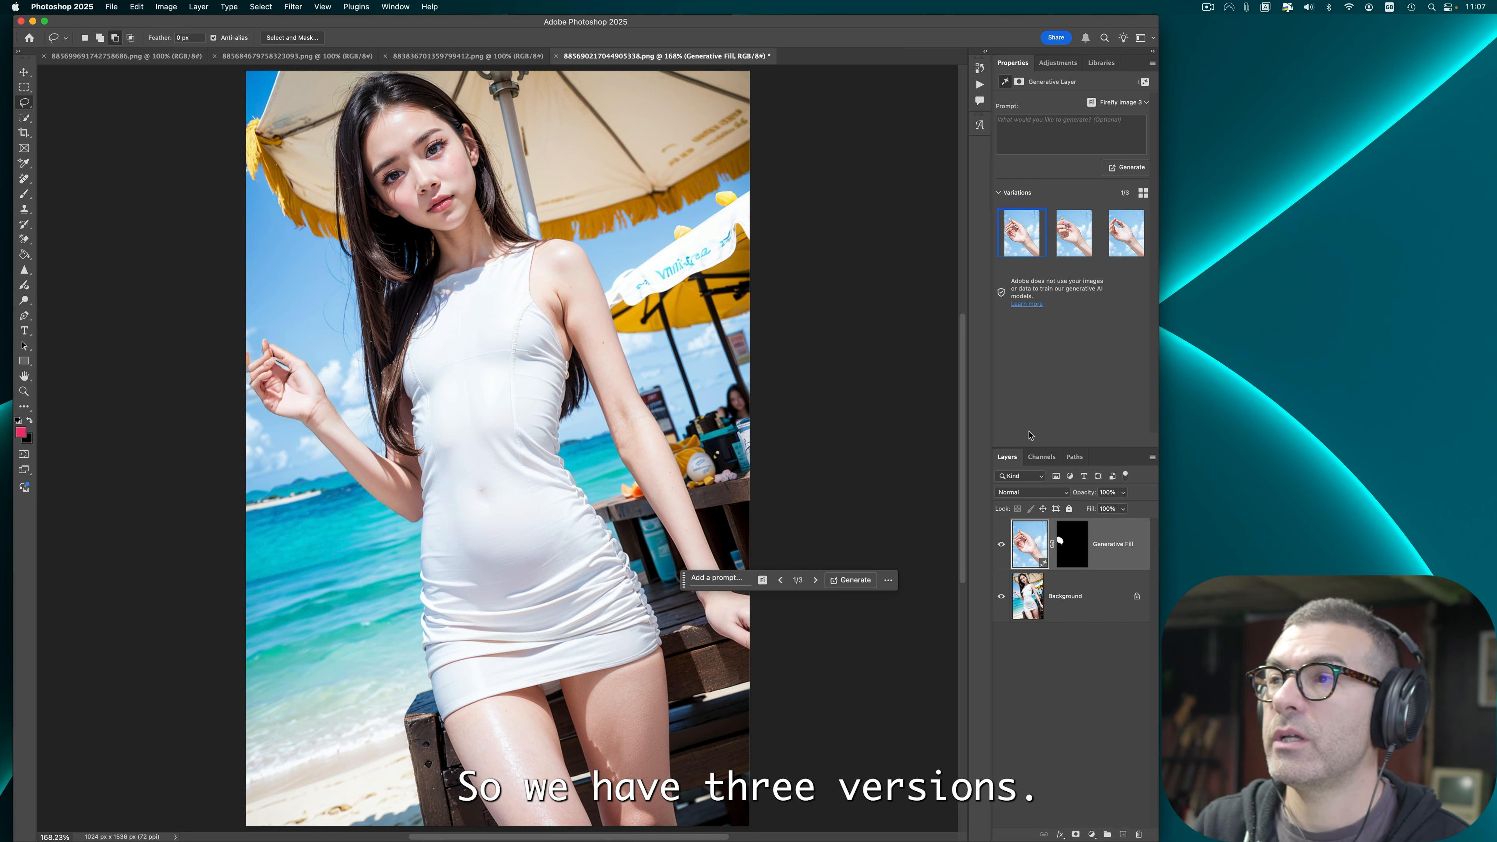
left_click(1067, 235)
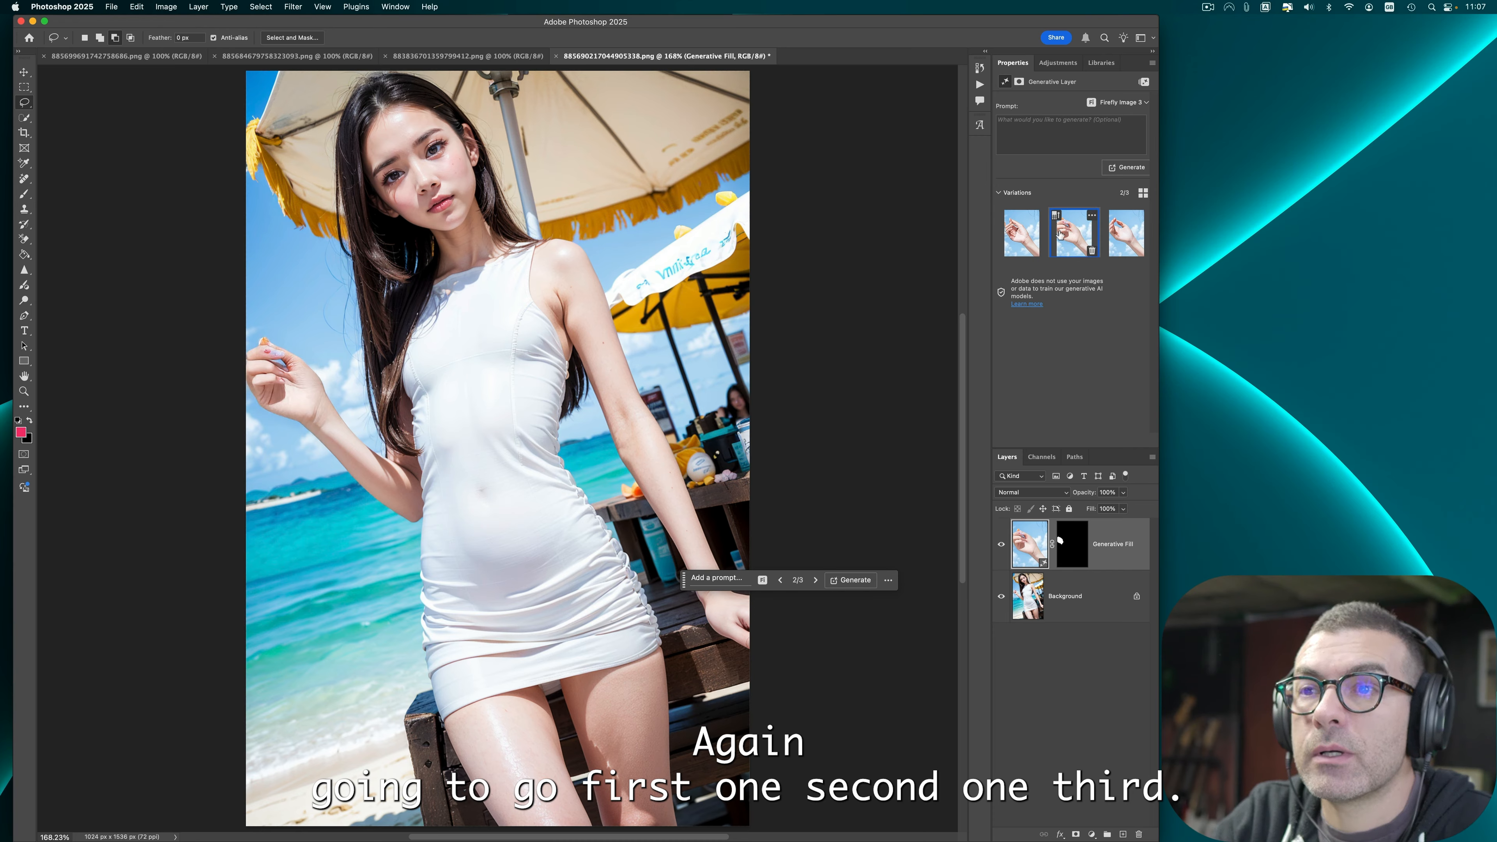
left_click(1110, 238)
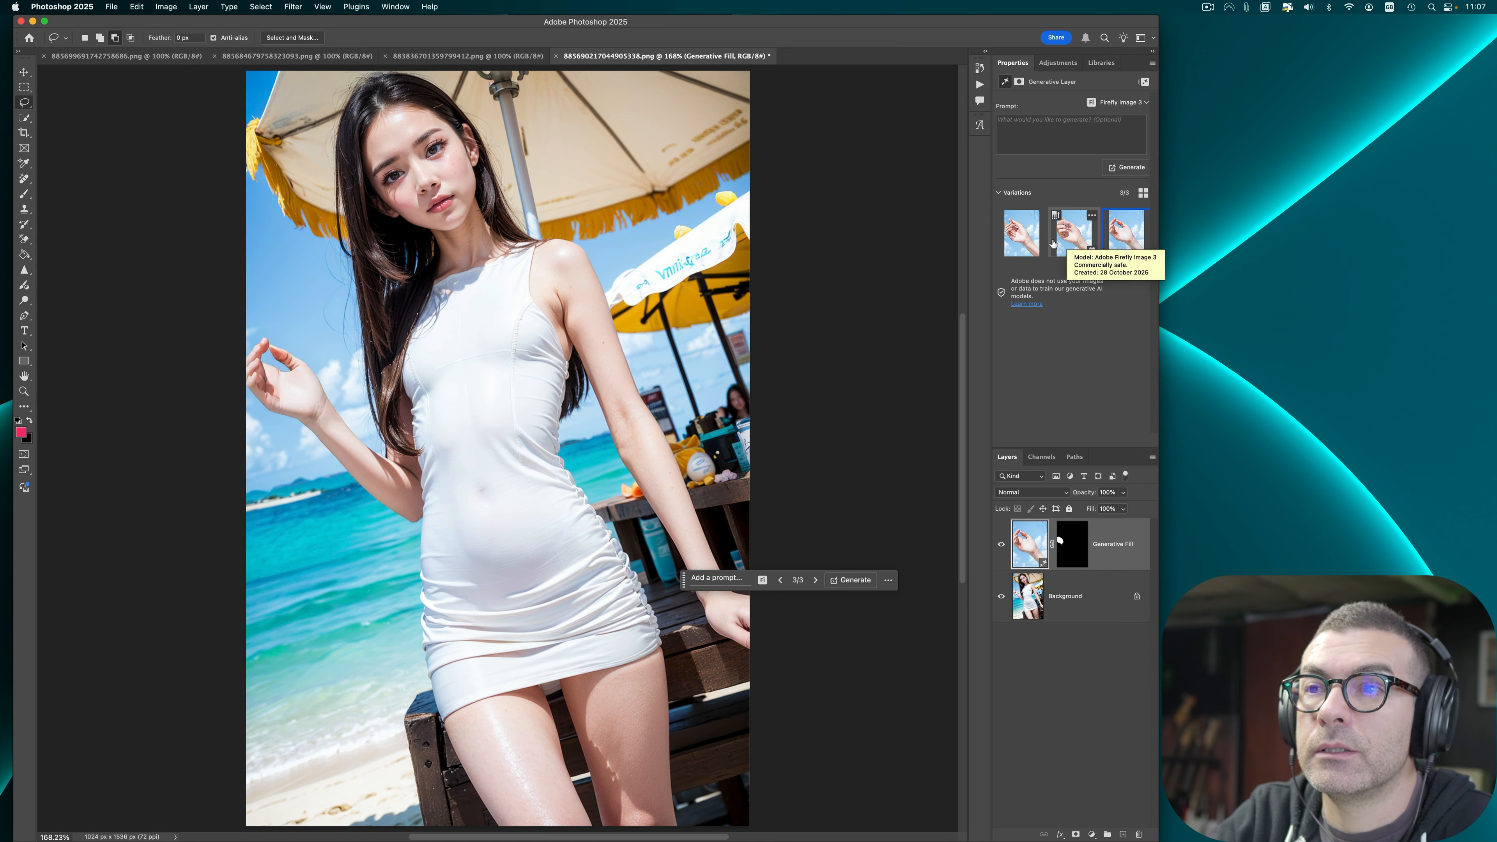
left_click(1040, 251)
left_click(1040, 250)
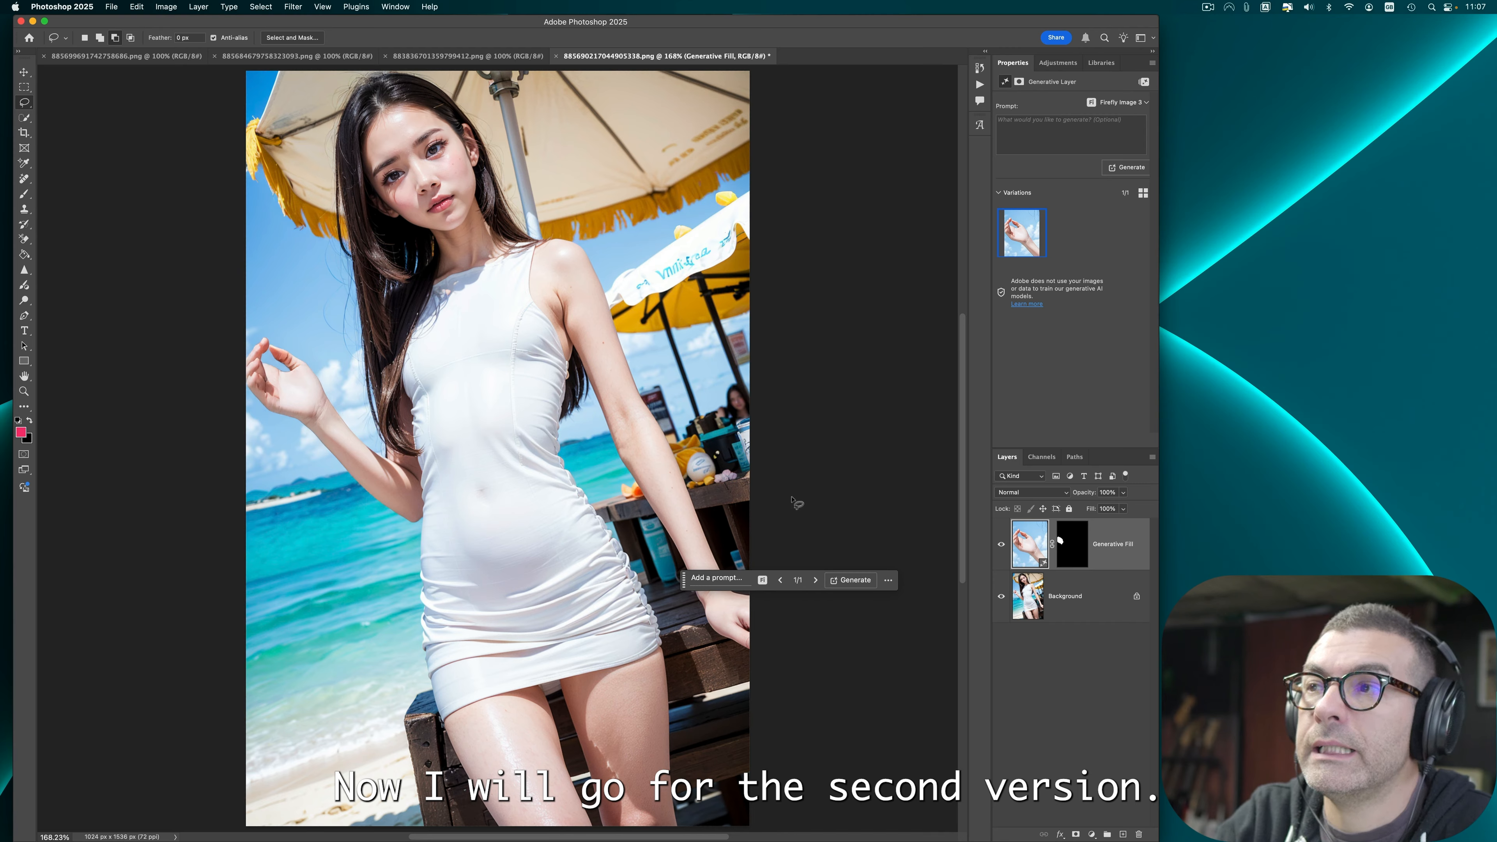
left_click_drag(685, 580, 734, 391)
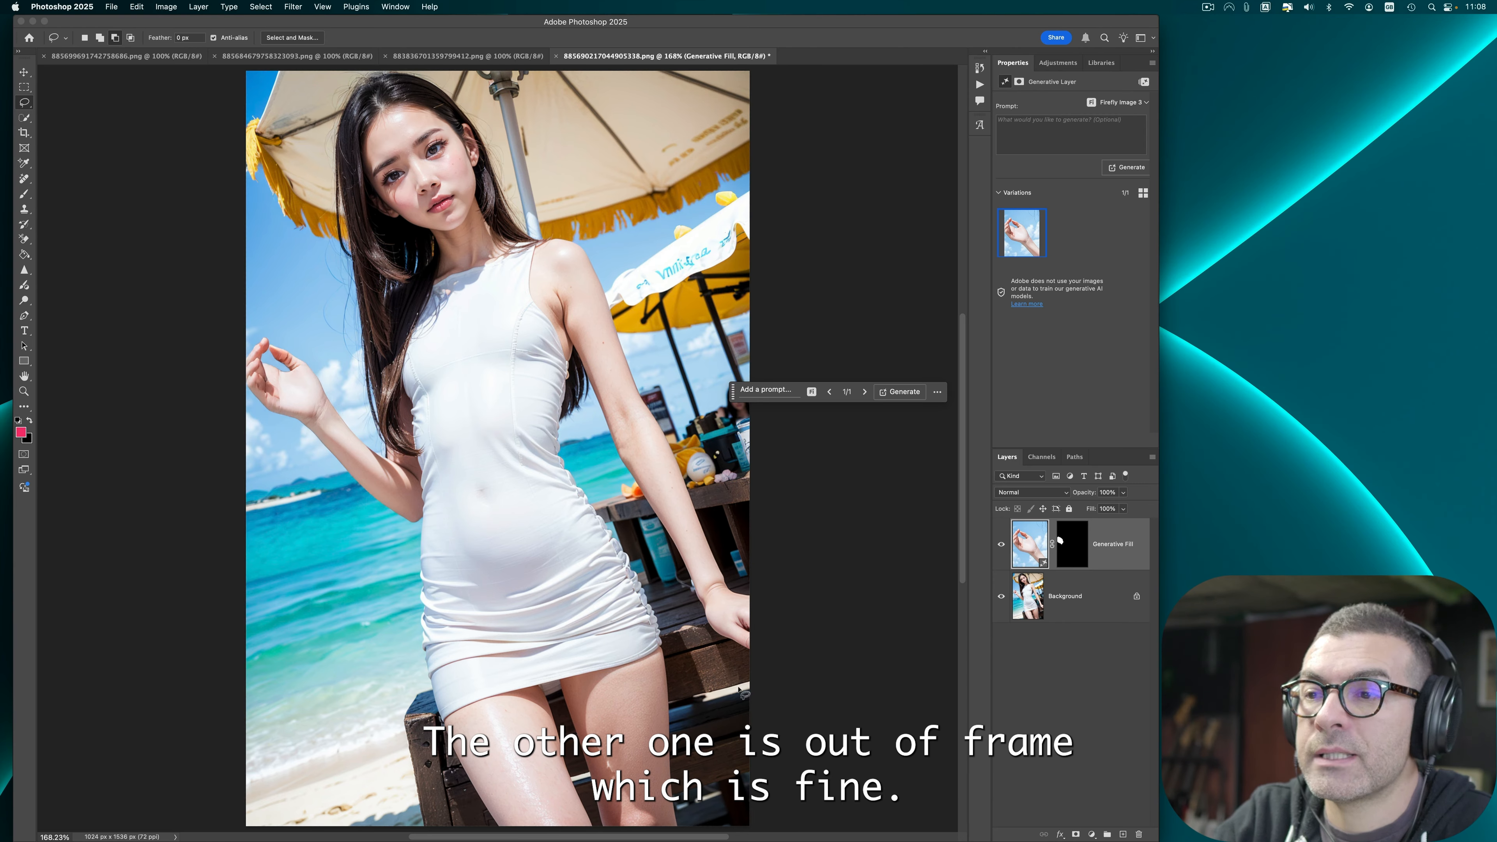
Step: Sharpen the eyes on the background layer with the Sharpen tool, then merge the layers into one
left_click(24, 270)
left_click(384, 206)
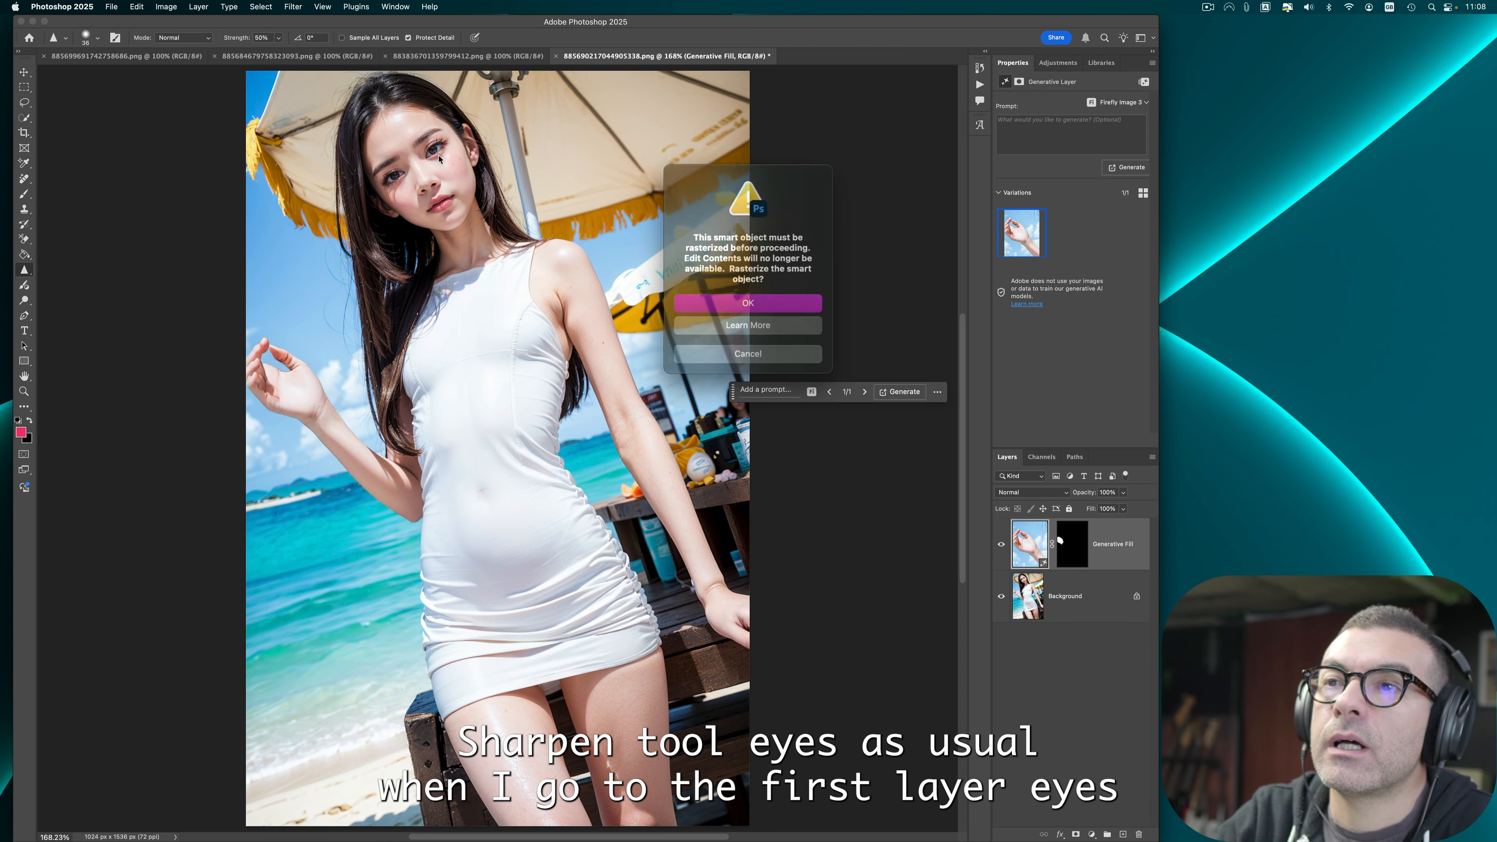
left_click(718, 298)
left_click(1040, 606)
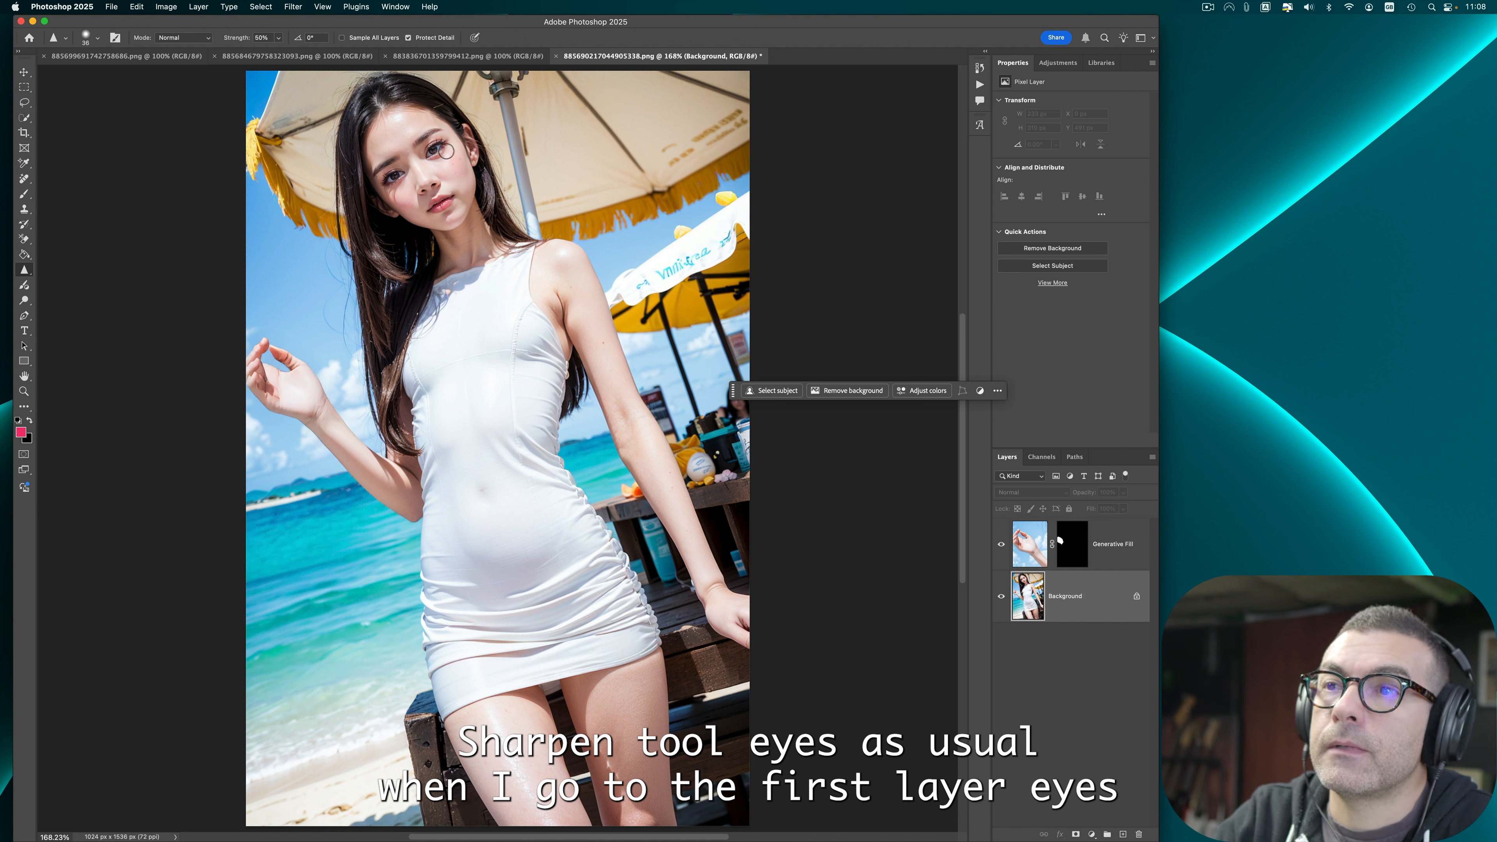
left_click_drag(426, 213, 446, 201)
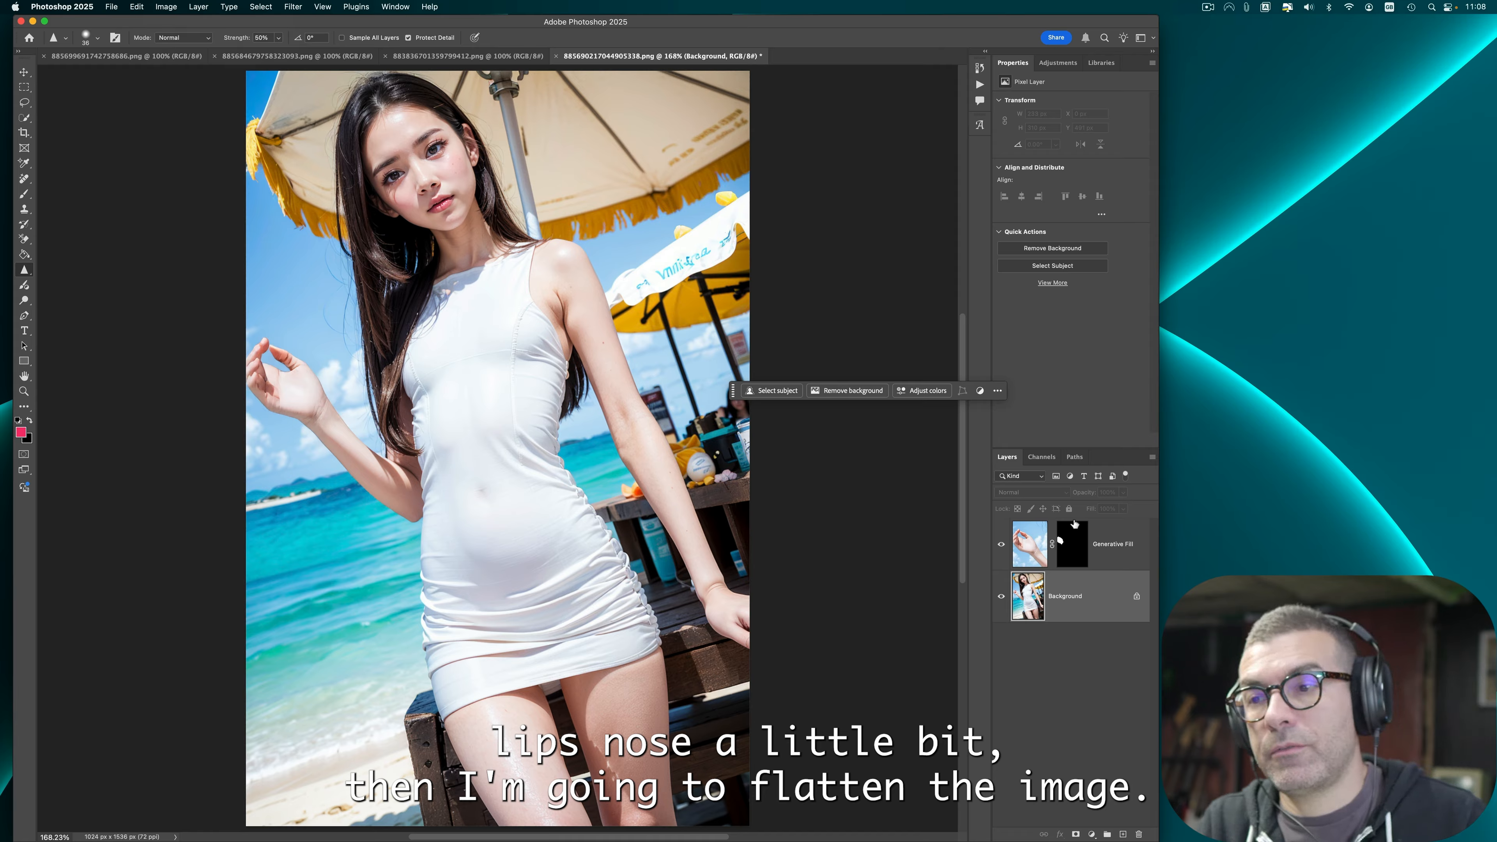
key("super+shift+e")
Step: Apply Auto Tone, Auto Contrast and Auto Color to the image
left_click(144, 6)
mouse_move(165, 6)
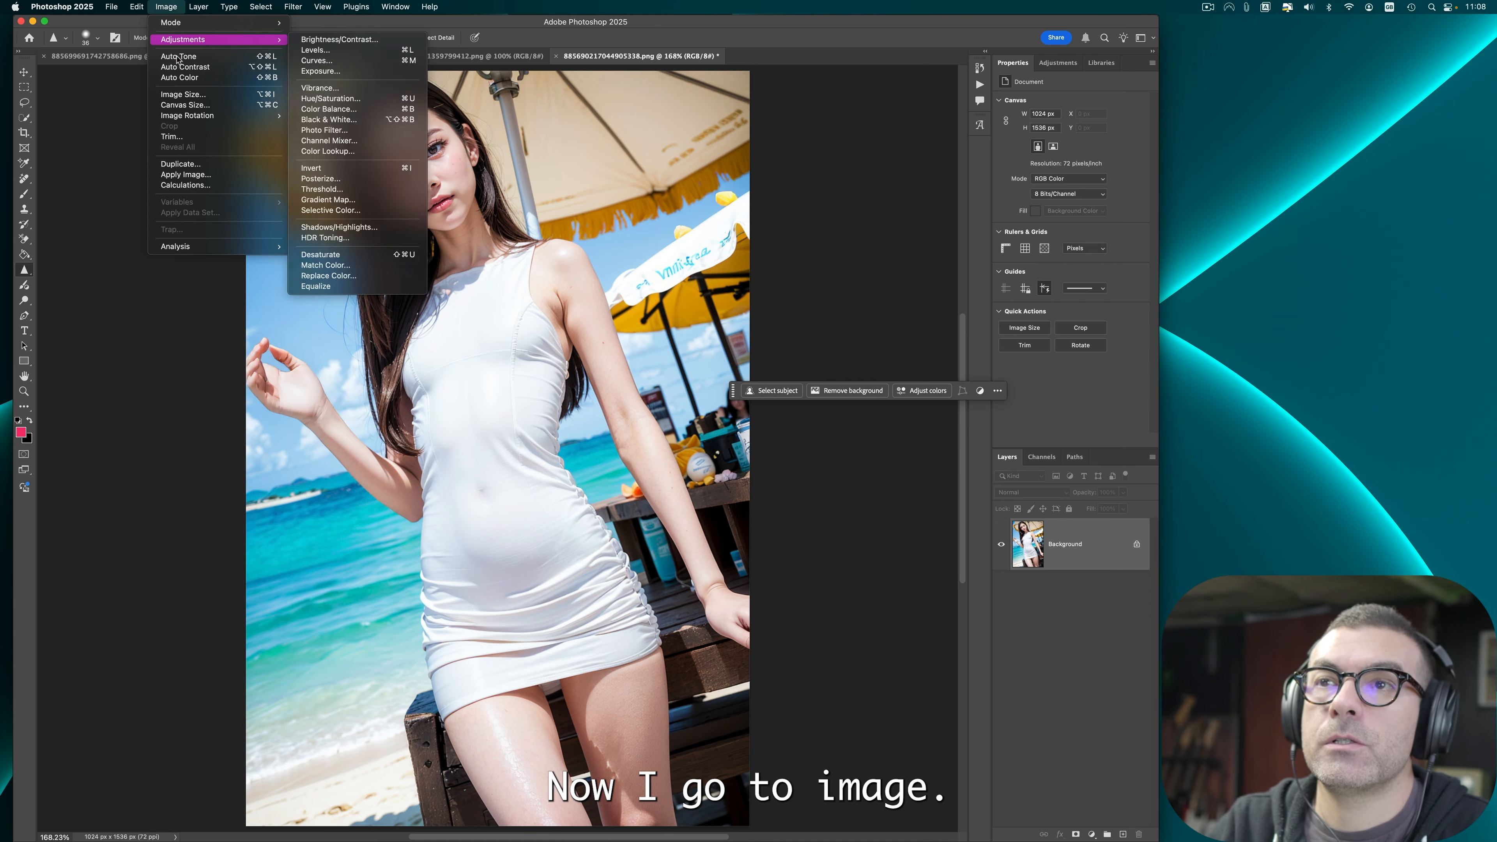
left_click(177, 56)
left_click(169, 6)
left_click(185, 66)
left_click(166, 7)
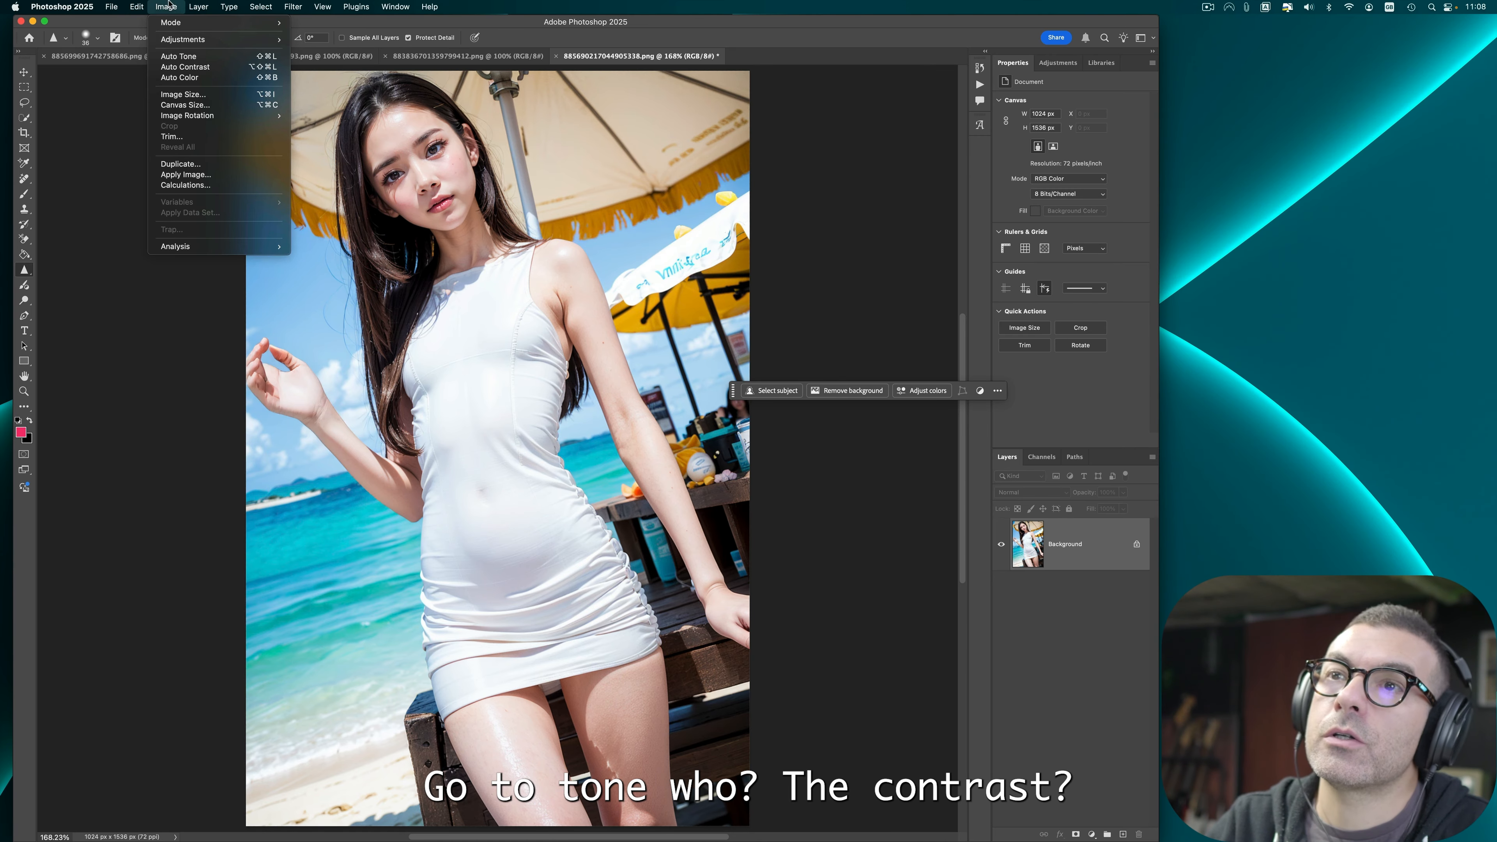
left_click(191, 76)
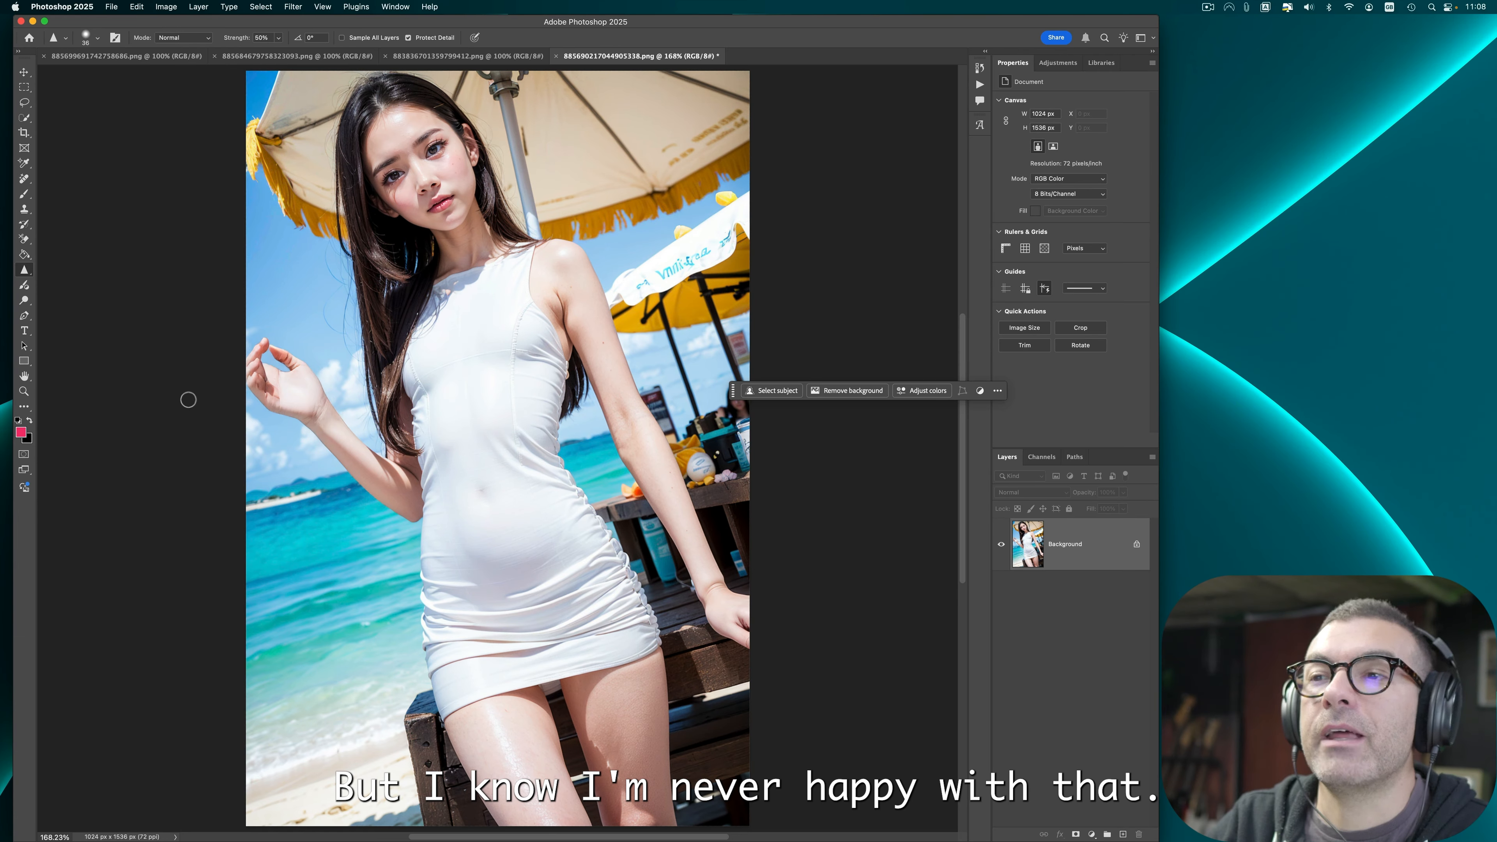
Step: Quick export the image as PNG, replacing the existing file, and close the document
left_click(111, 7)
mouse_move(236, 193)
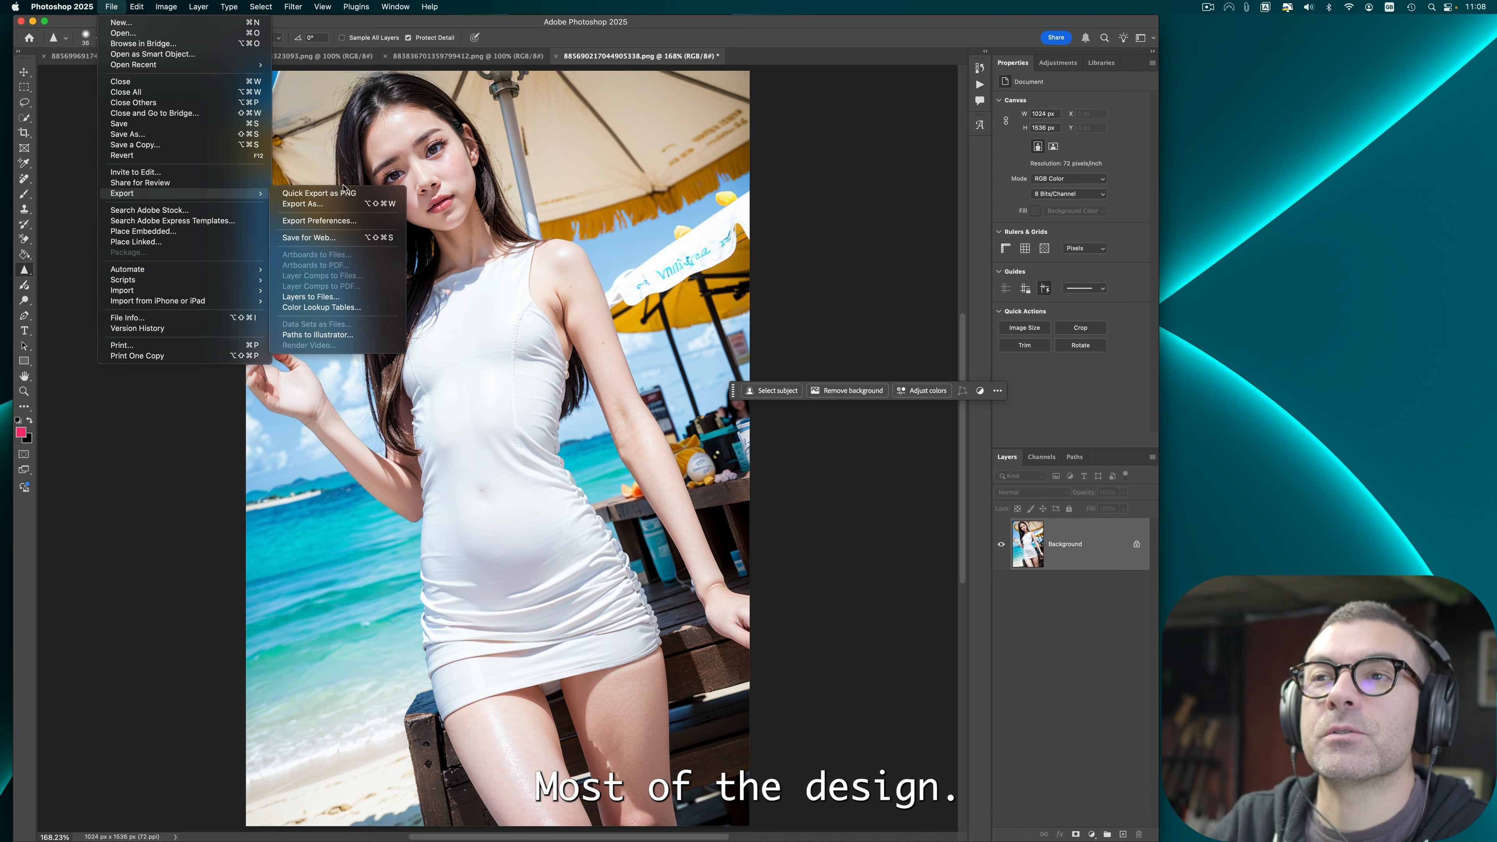
left_click(344, 193)
left_click(111, 6)
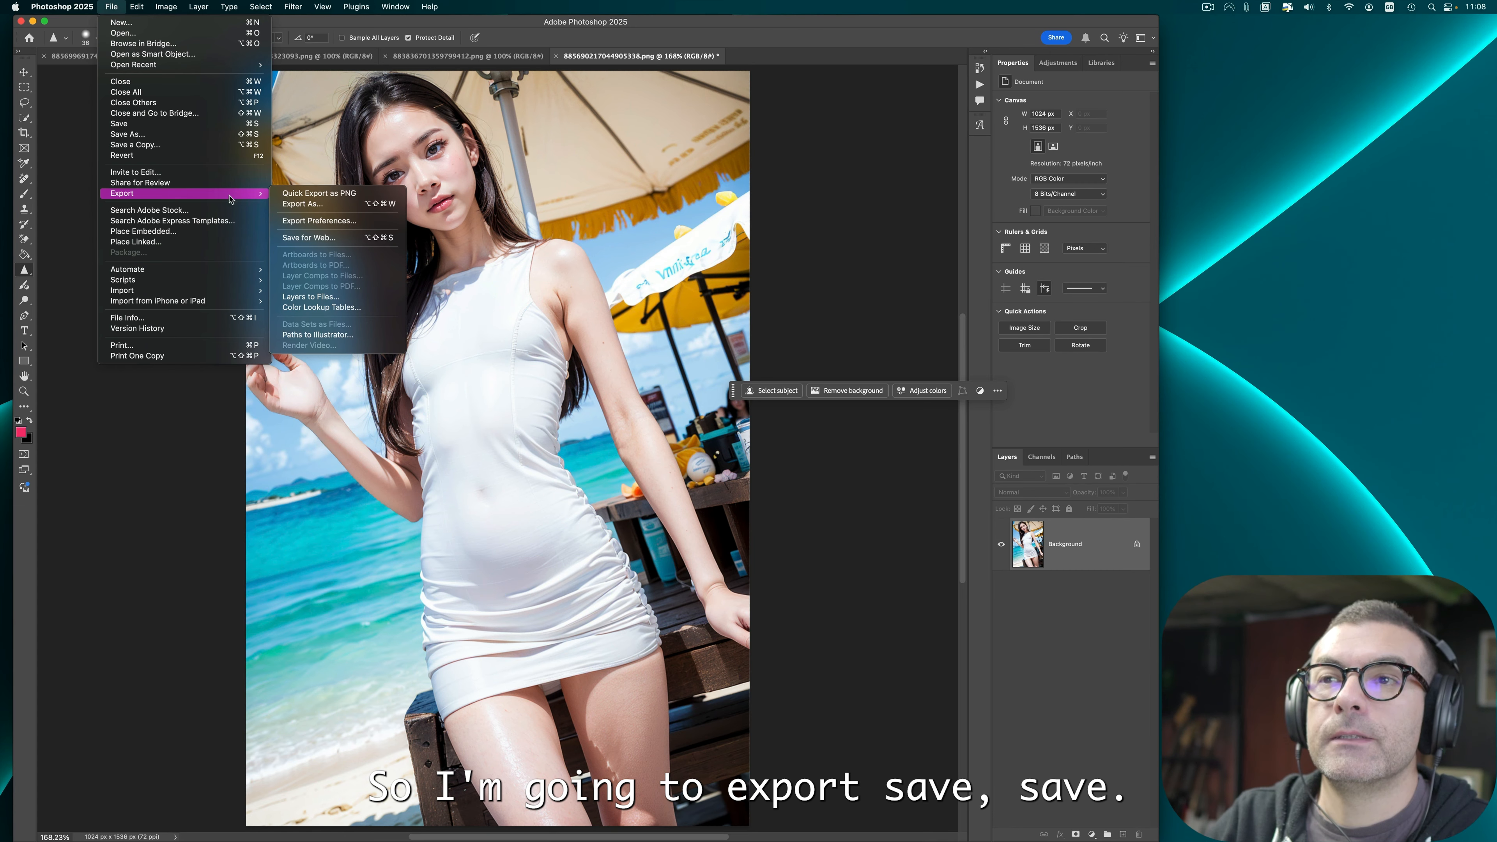
left_click(333, 195)
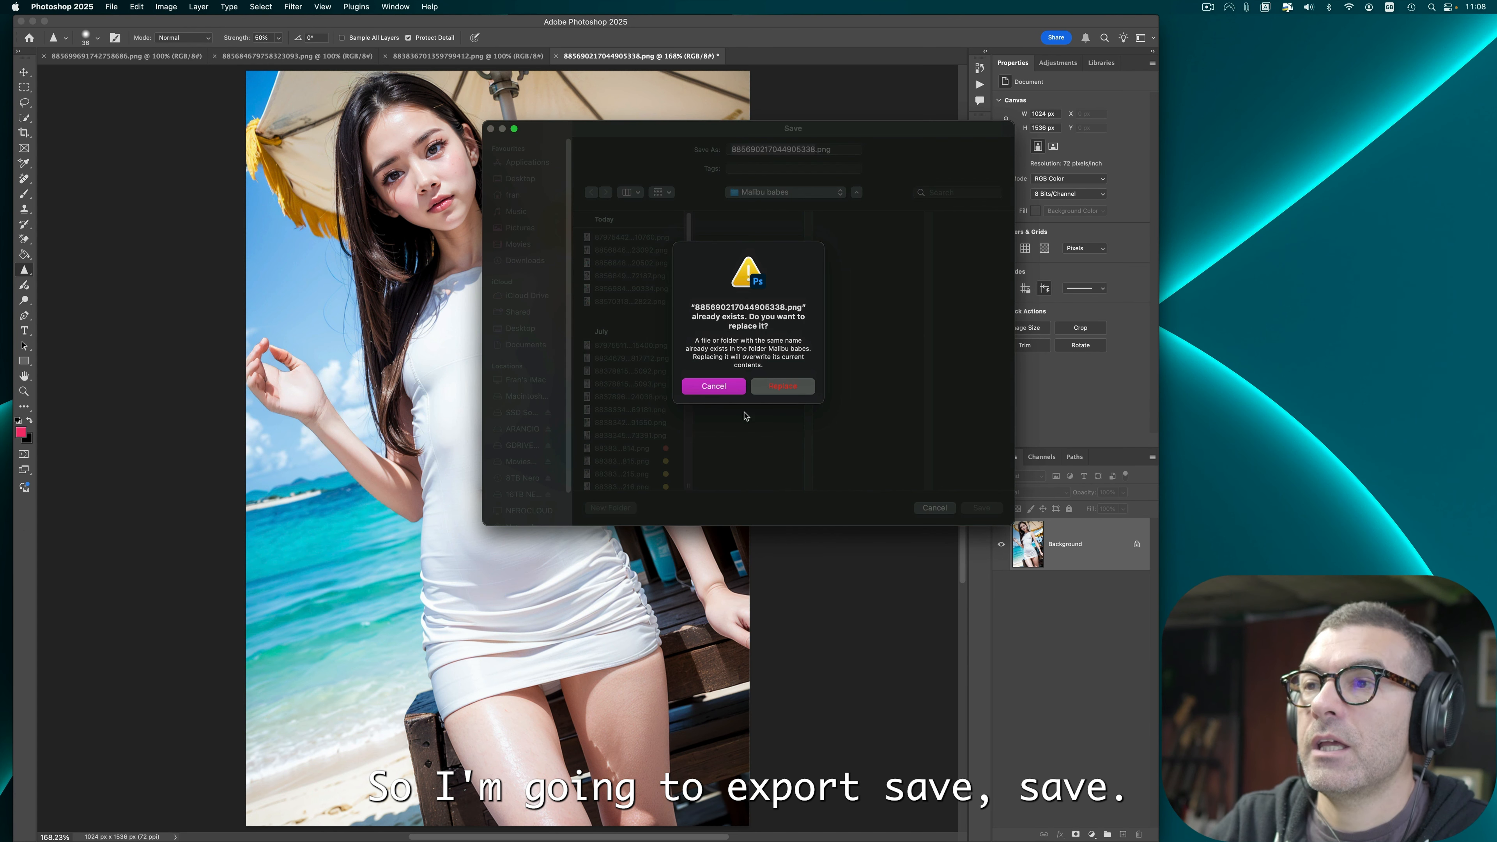
left_click(797, 389)
left_click(555, 57)
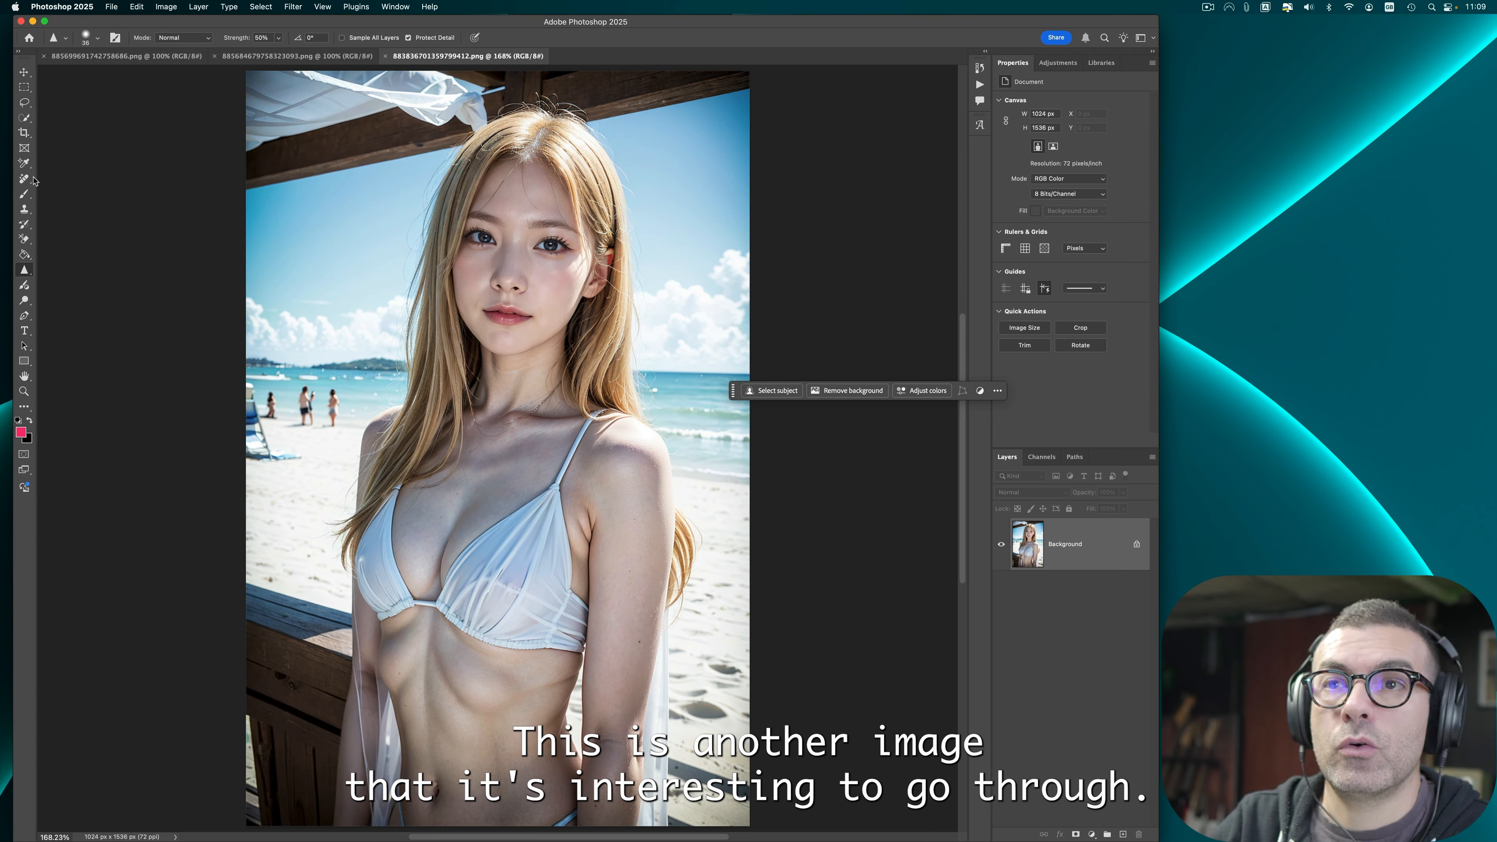
Step: Sharpen the eyes and nose of the blonde beach portrait with the Sharpen tool
left_click(484, 237)
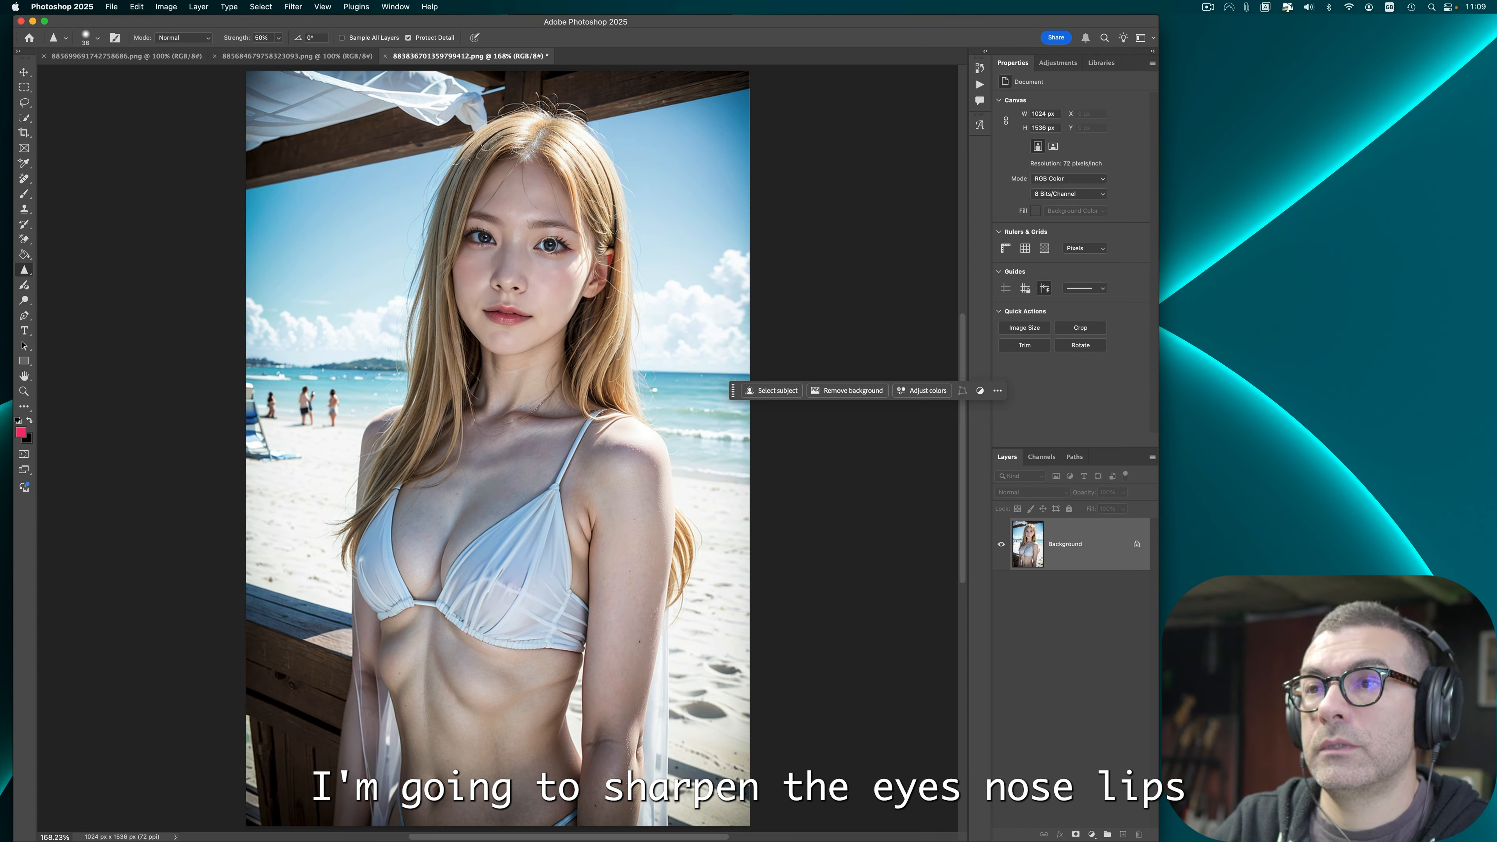
left_click(505, 286)
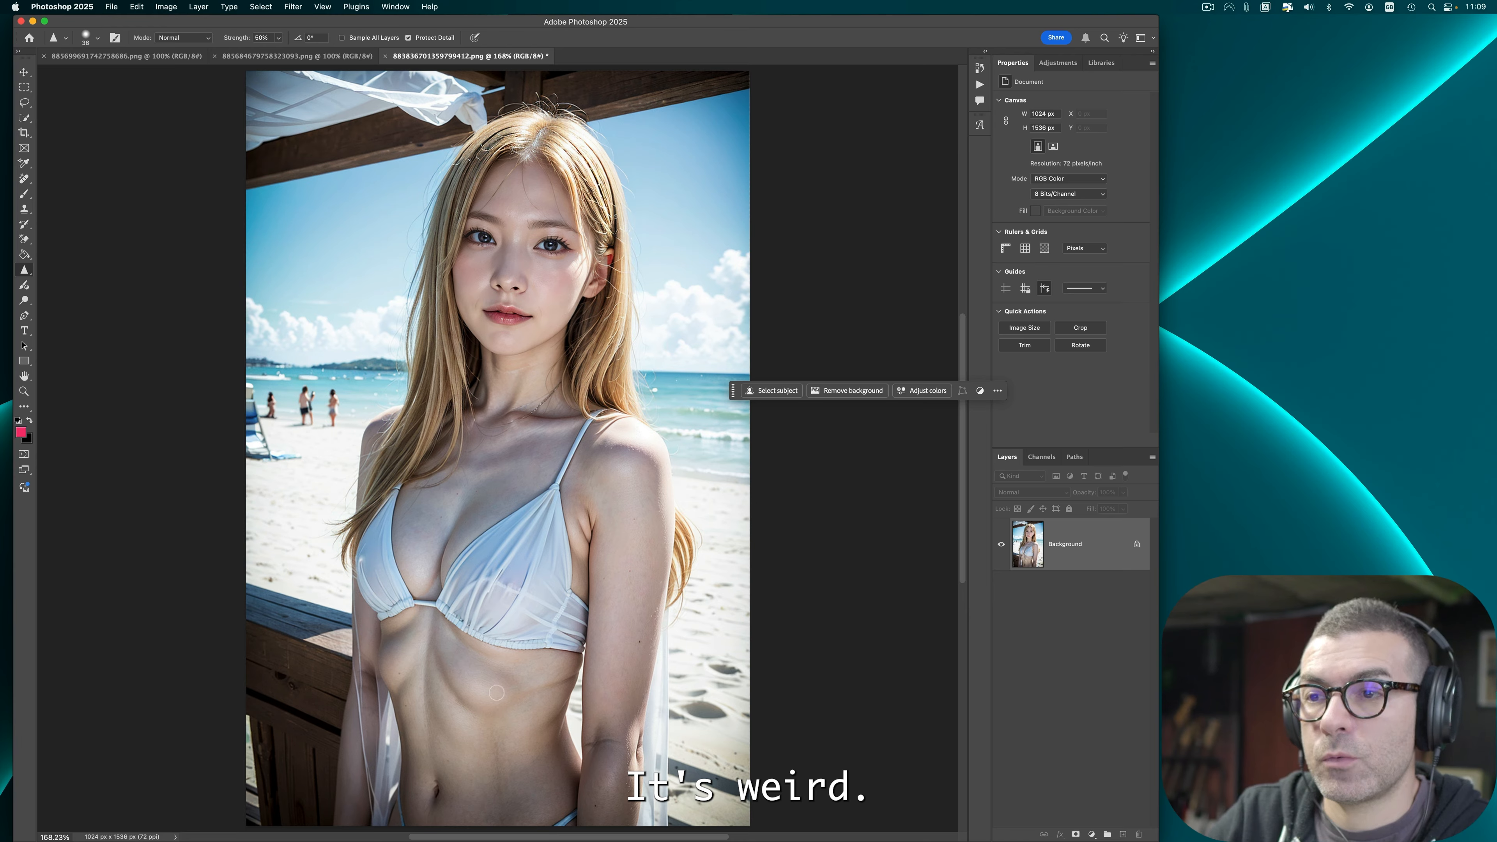
Step: Open Liquify and push in the bulge on the left side of the ribs, then apply it
left_click(274, 5)
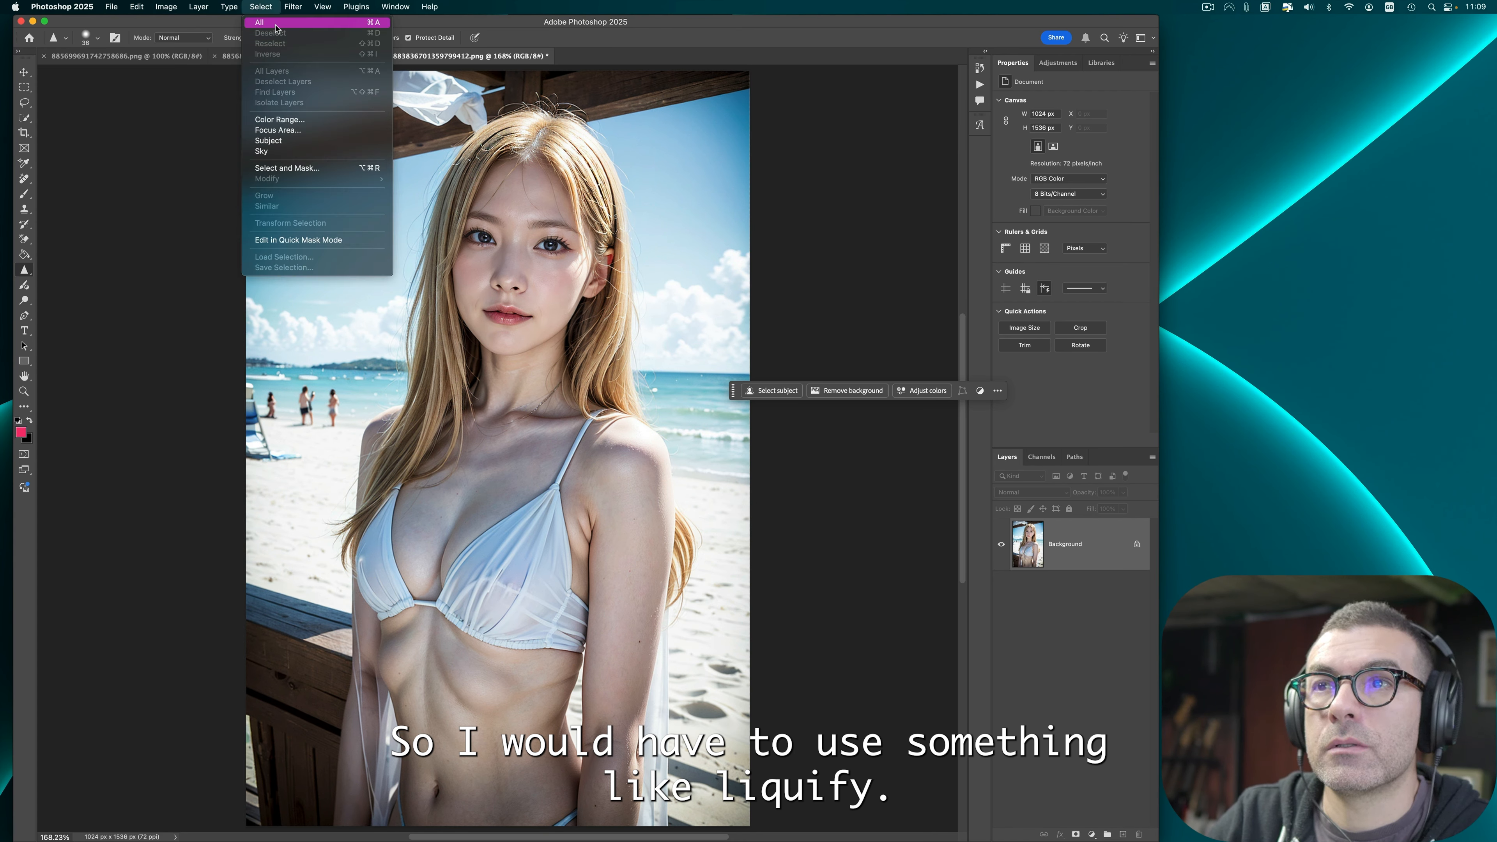
mouse_move(293, 6)
left_click(279, 111)
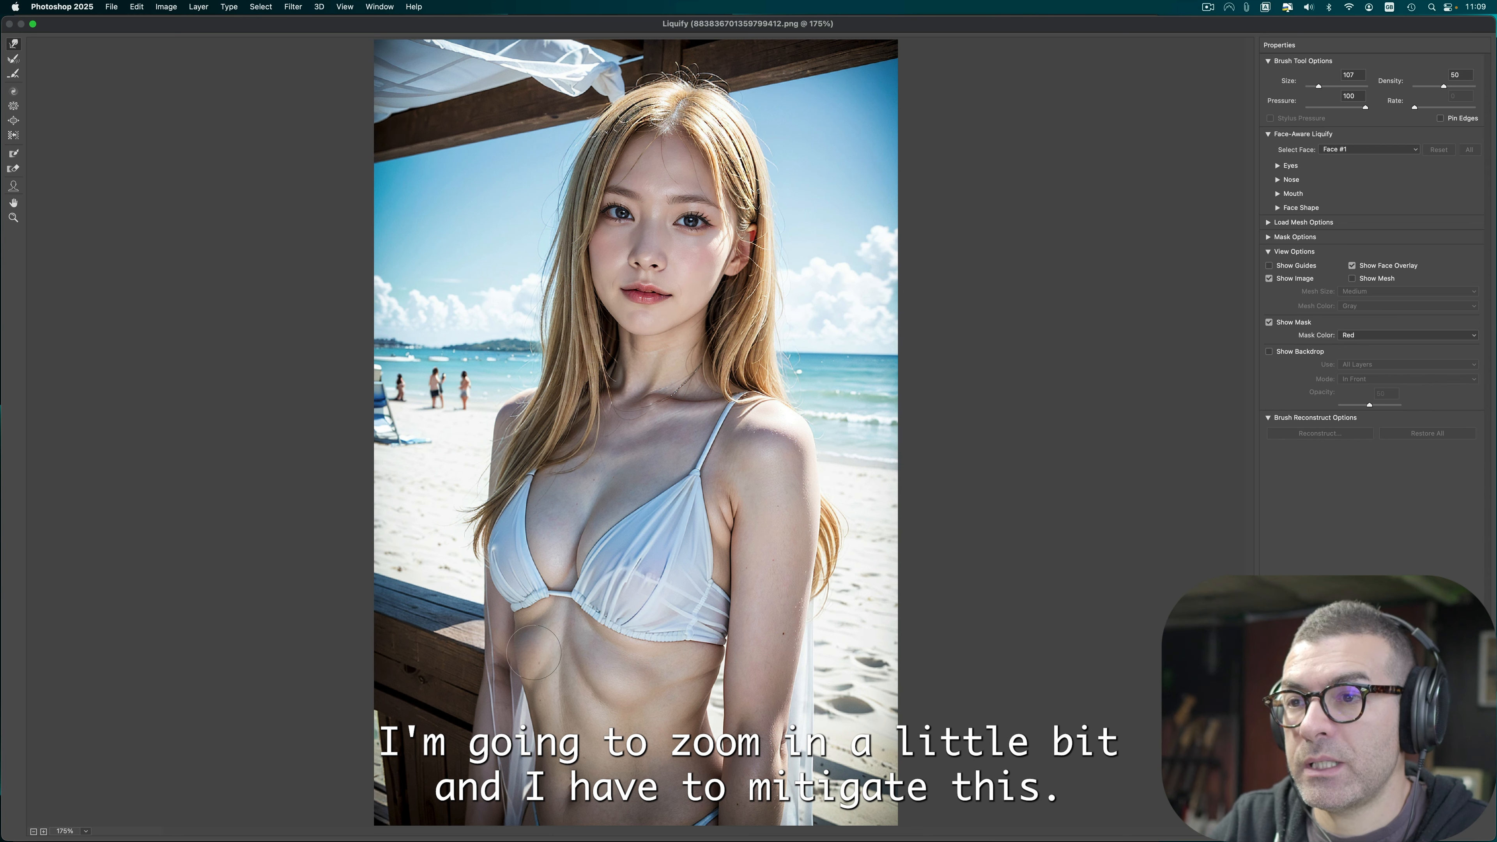
left_click_drag(534, 652, 533, 660)
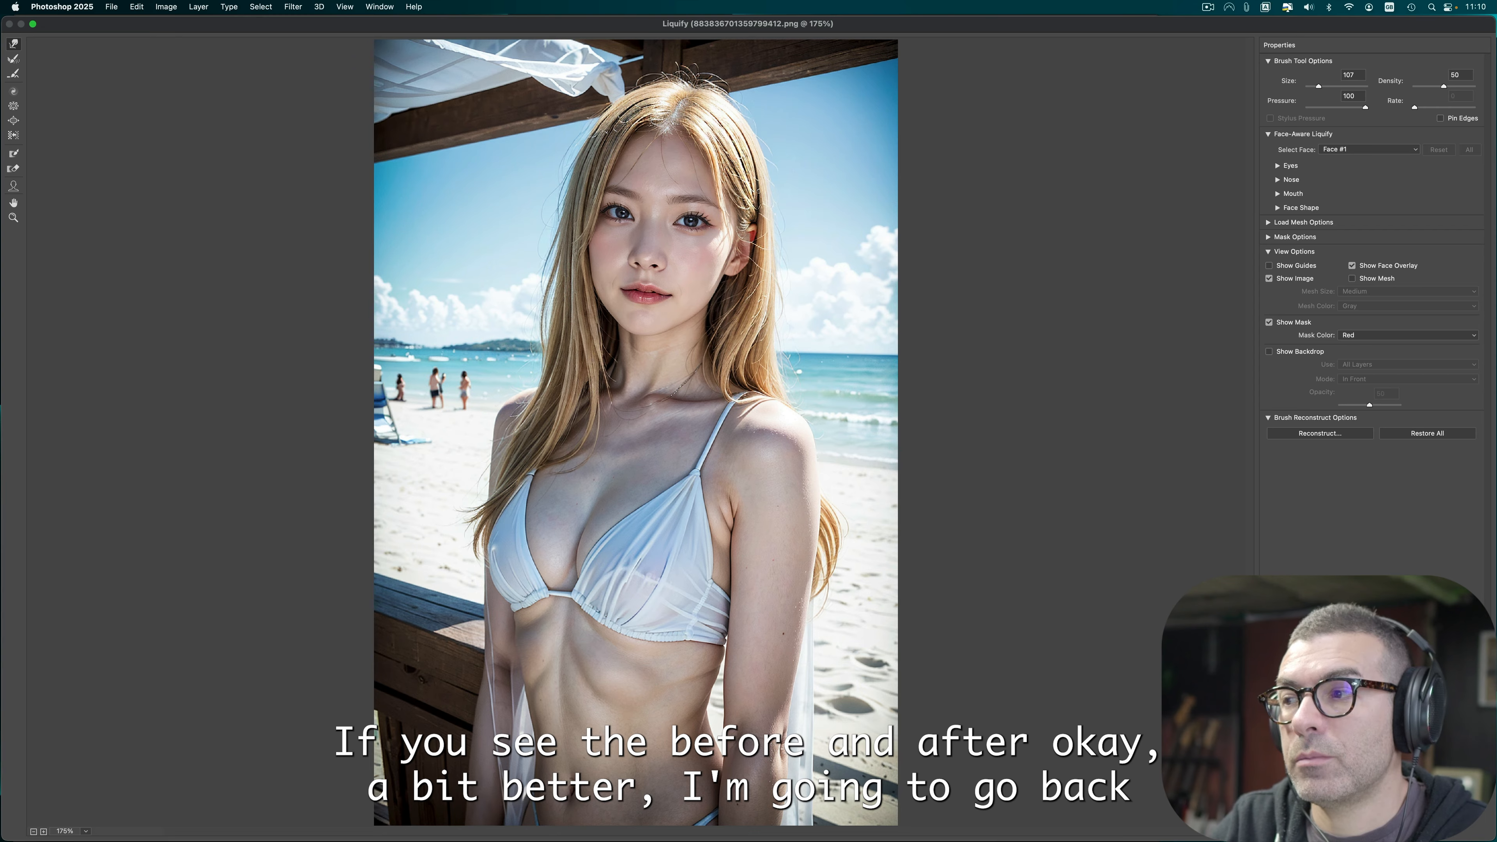
key("Return")
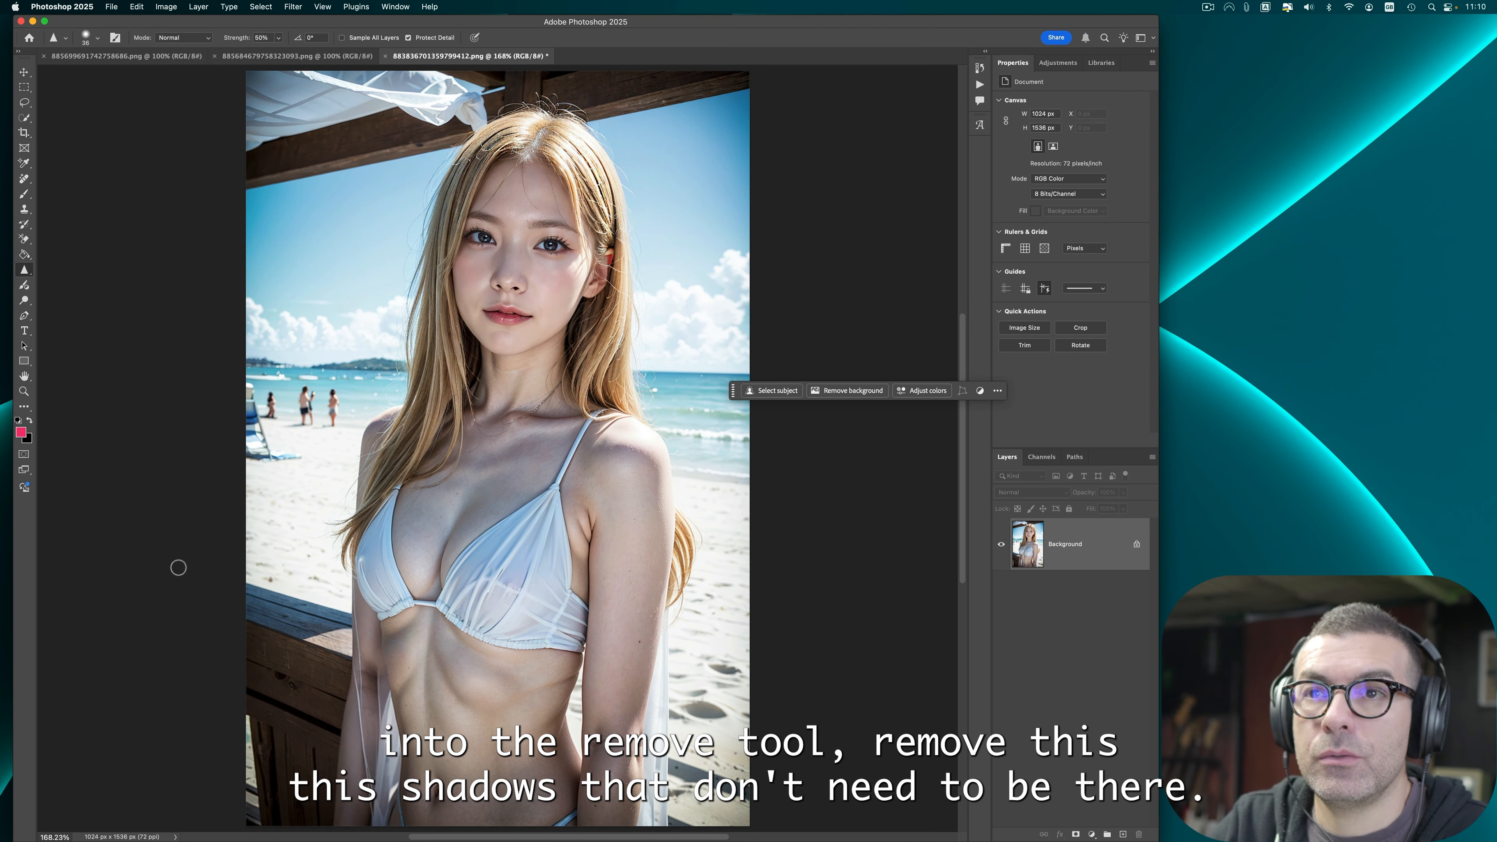
Step: Erase the stray shadows and lines across the belly with the Remove tool
left_click(25, 178)
left_click_drag(406, 694, 415, 670)
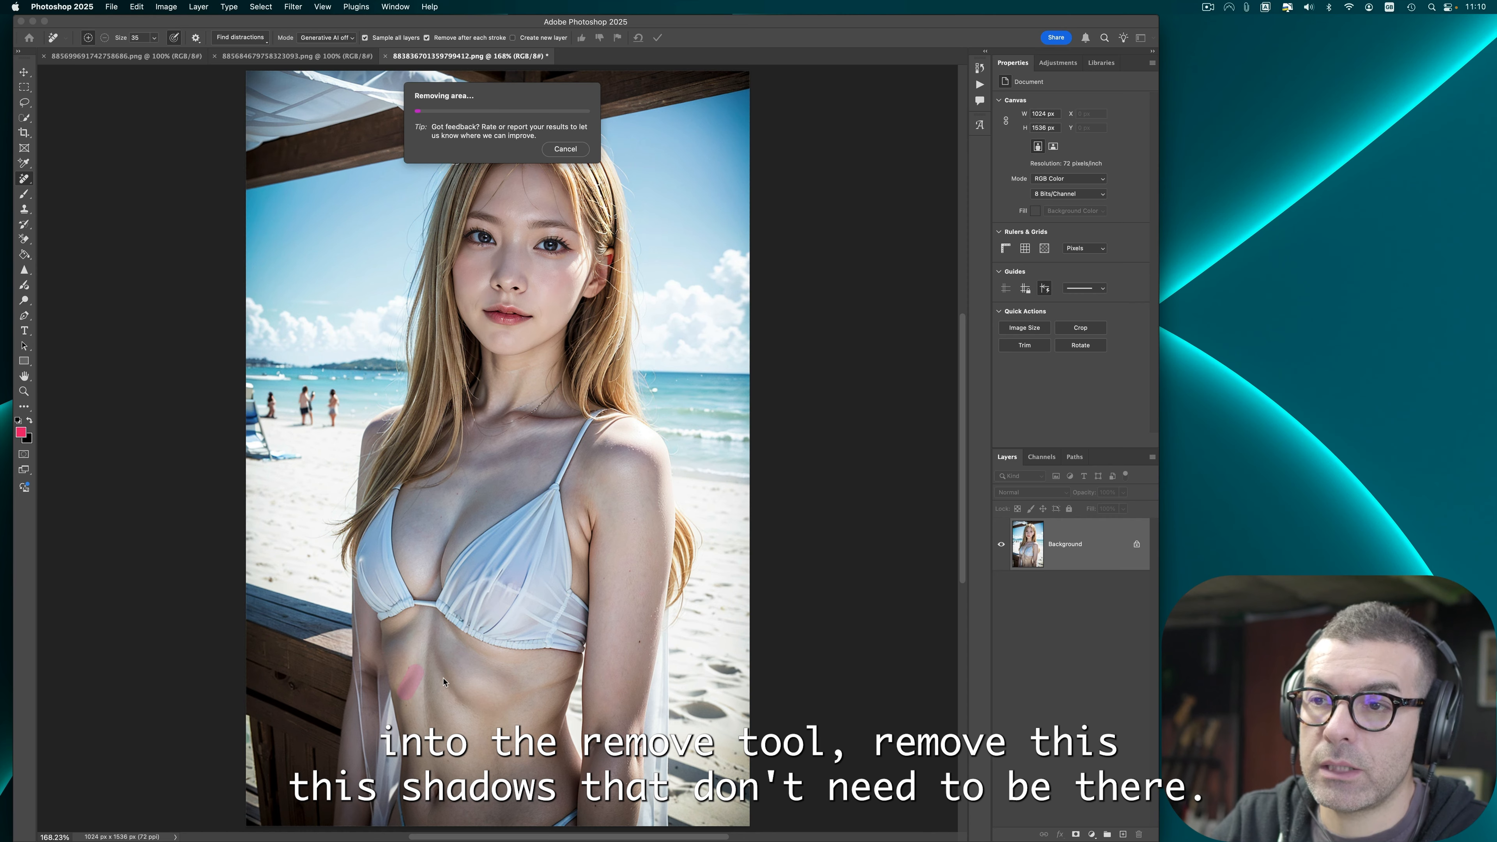
left_click_drag(434, 653, 471, 708)
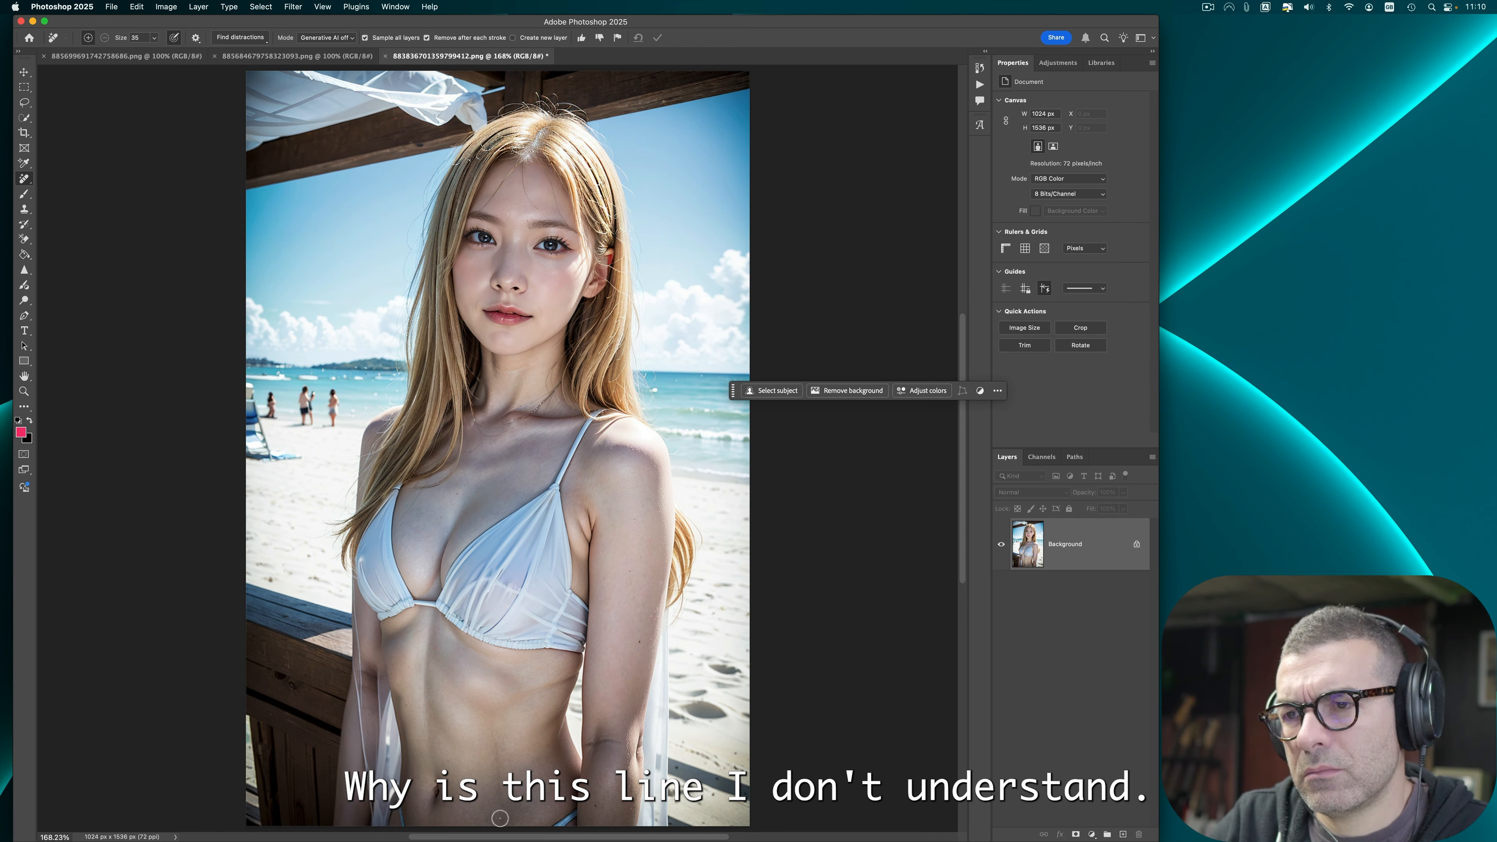
left_click_drag(498, 705, 569, 680)
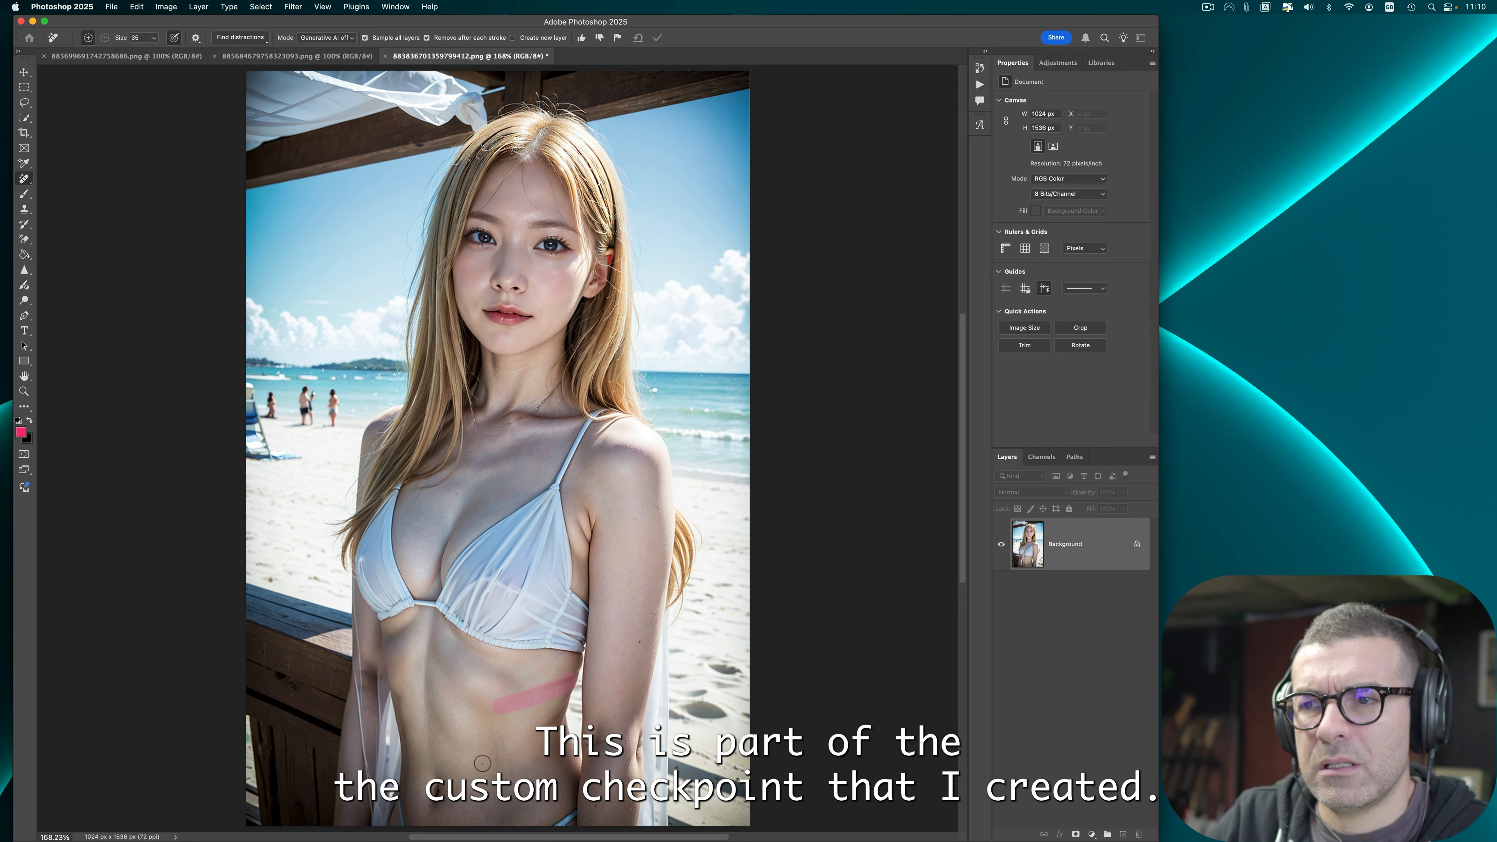
left_click_drag(491, 740, 498, 767)
left_click_drag(499, 817, 500, 827)
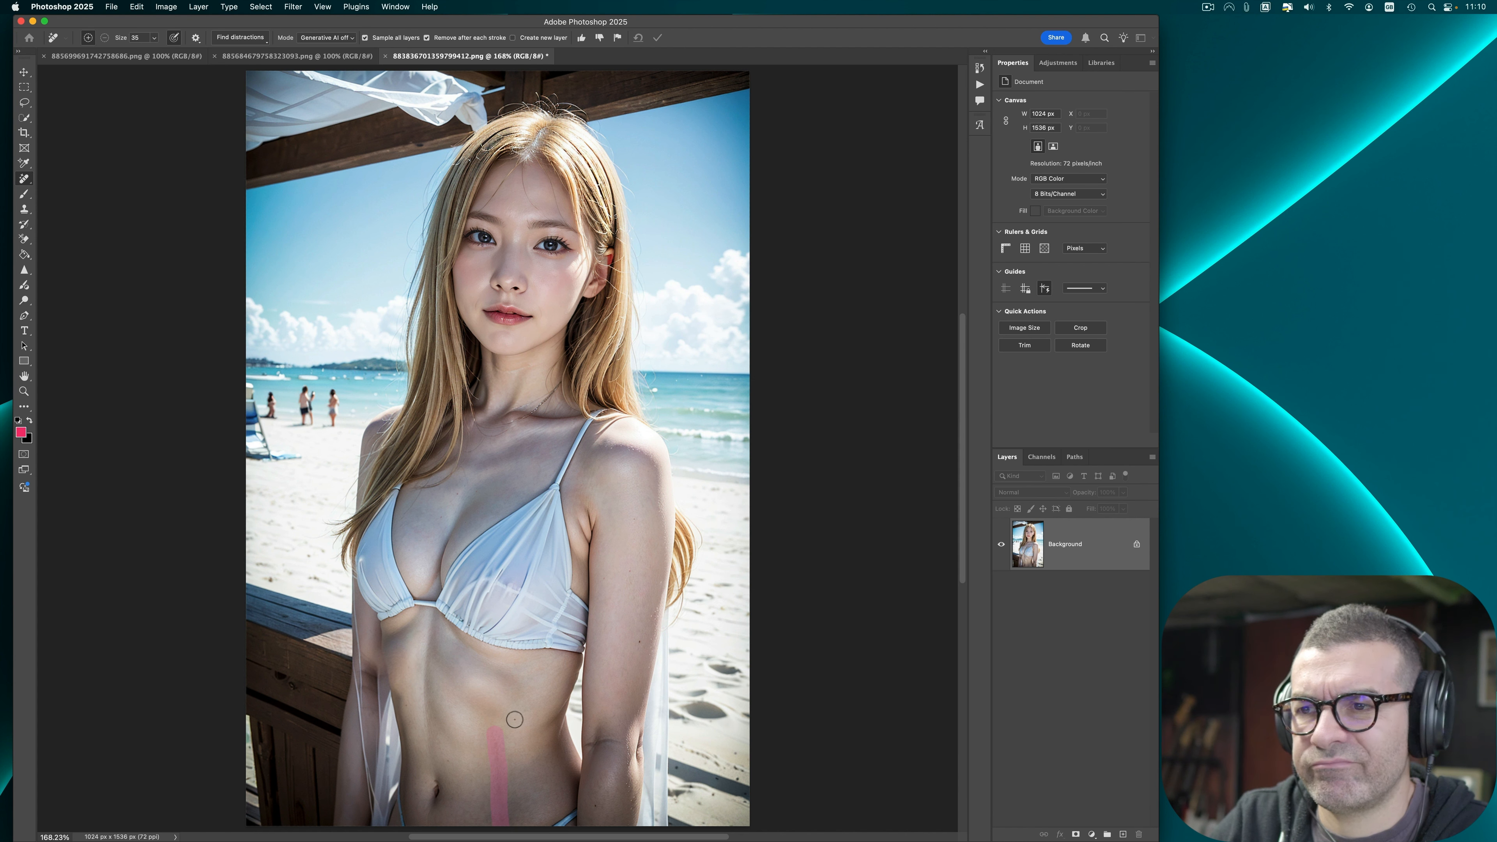
left_click_drag(465, 744, 439, 665)
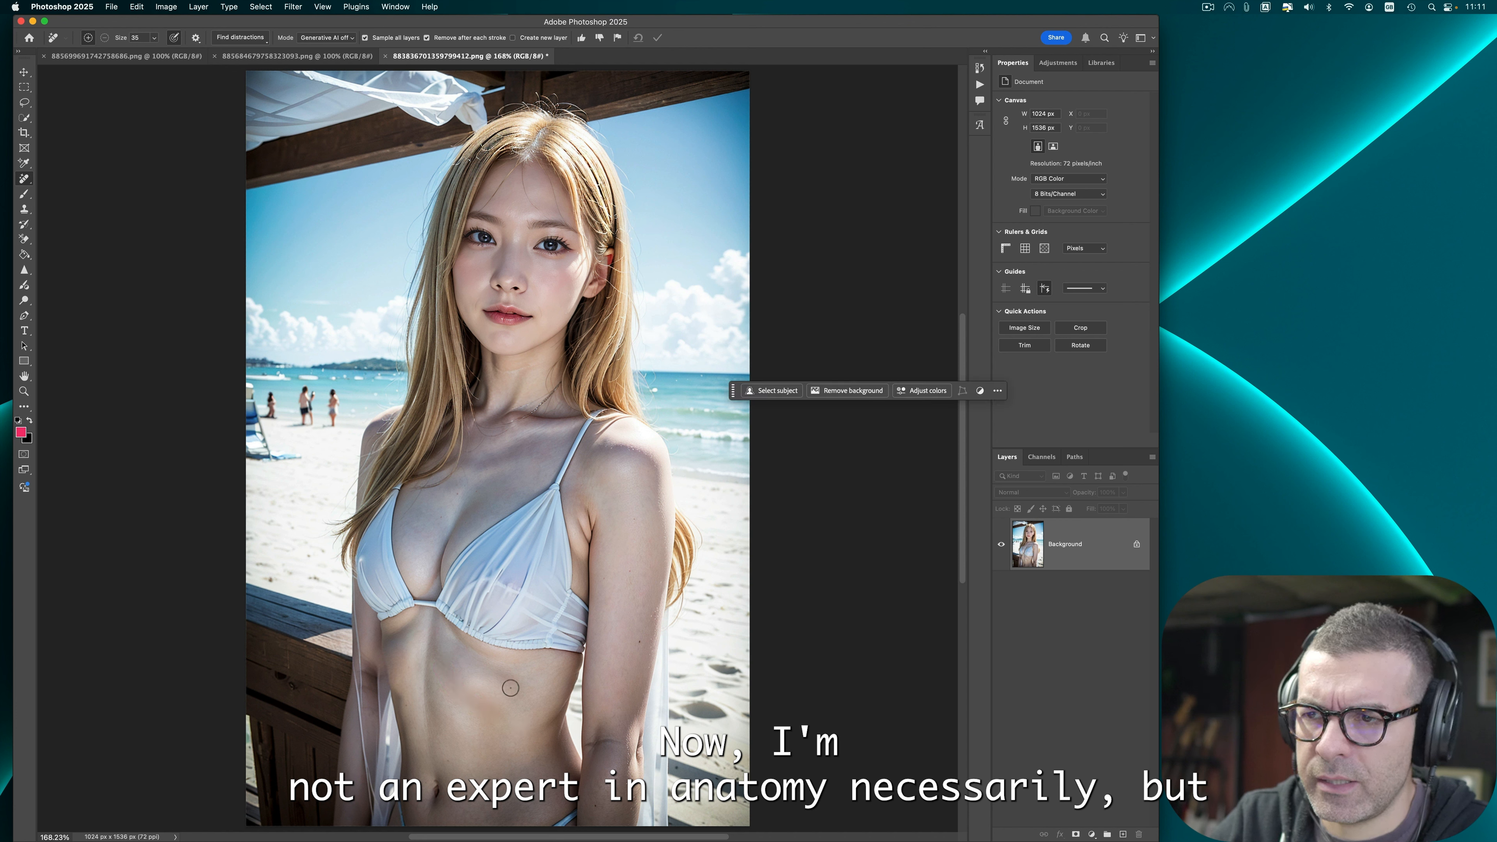
mouse_move(464, 696)
left_mouse_down()
mouse_move(466, 672)
mouse_move(465, 691)
mouse_move(502, 710)
mouse_move(514, 687)
mouse_move(461, 700)
mouse_move(478, 713)
left_mouse_up()
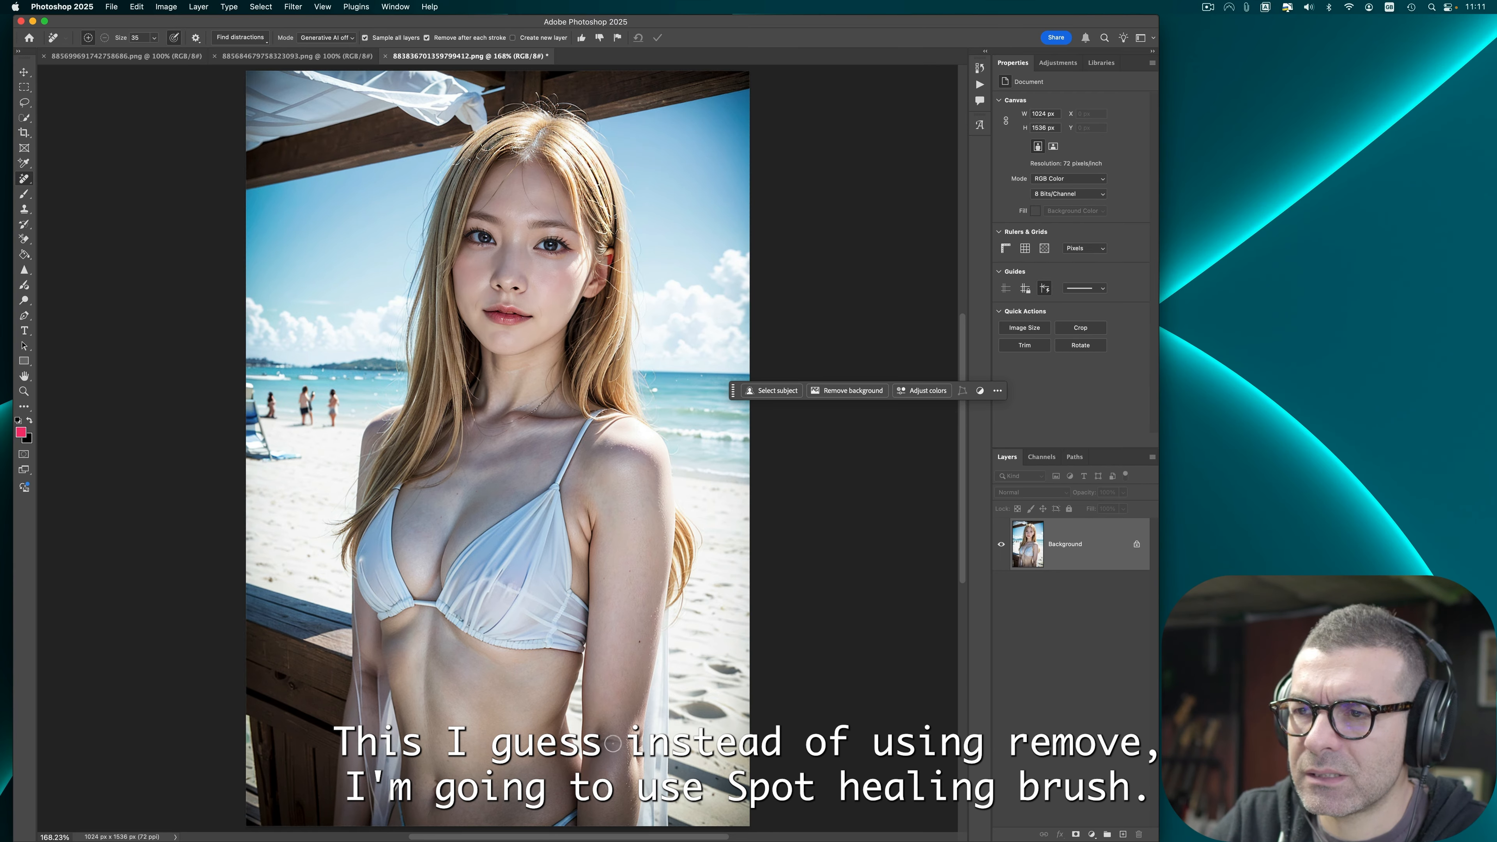
Step: Apply Auto Tone to the blonde beach portrait
right_click(26, 179)
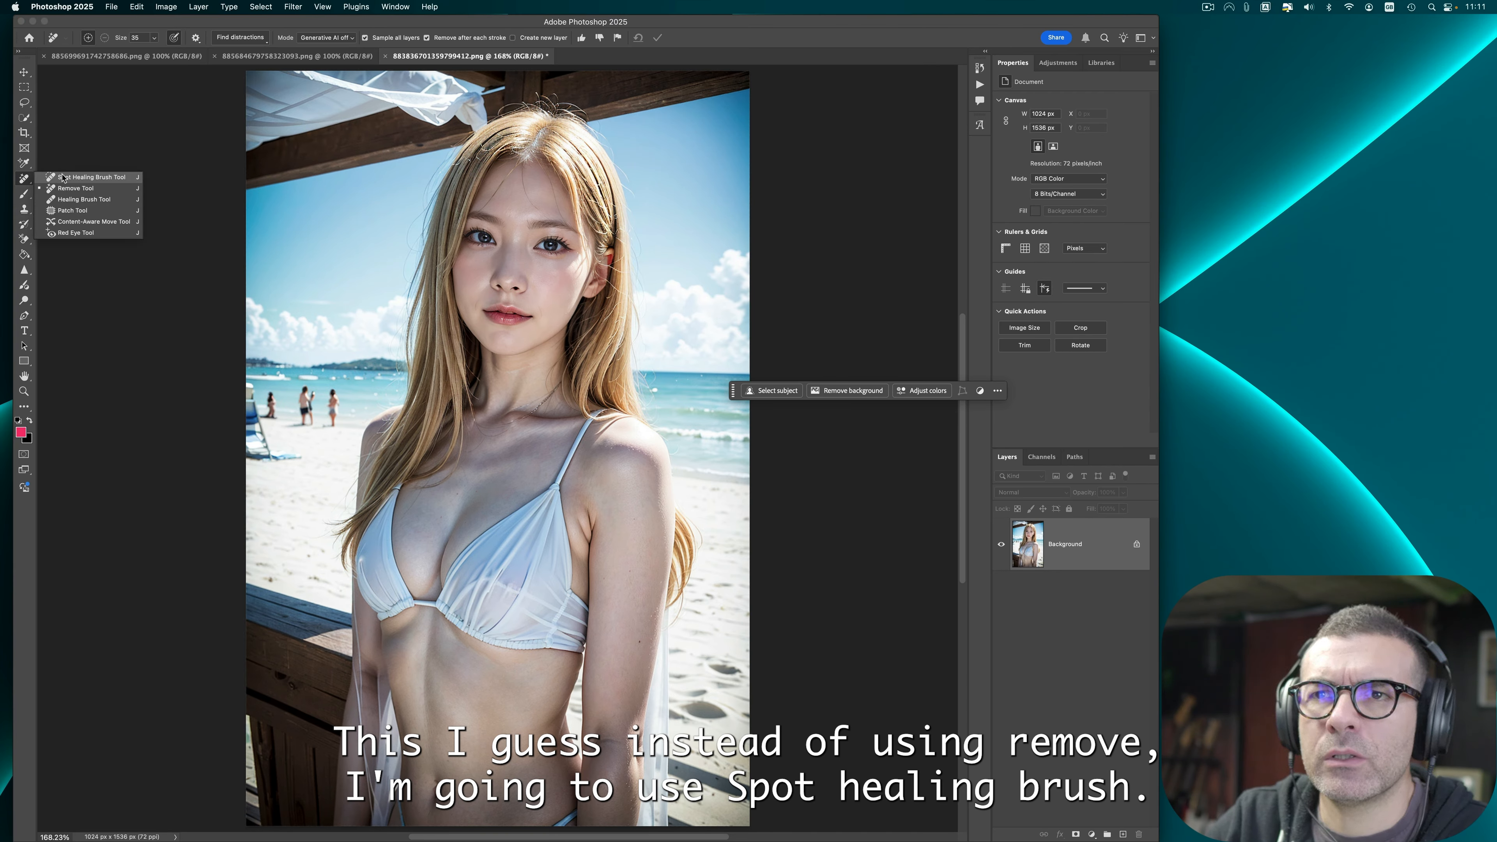
left_click(76, 178)
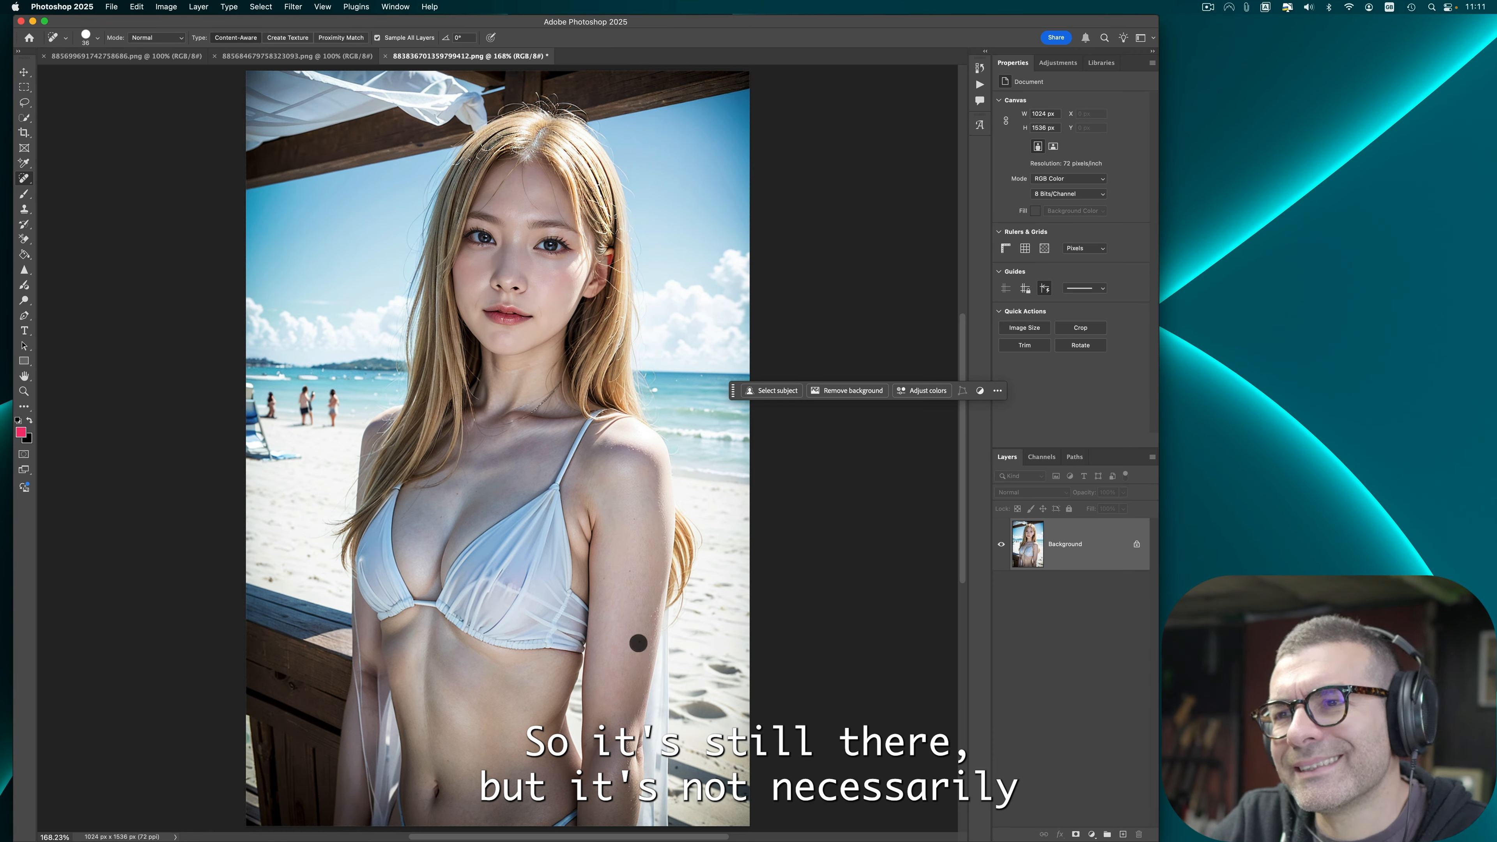
left_click(166, 6)
left_click(192, 58)
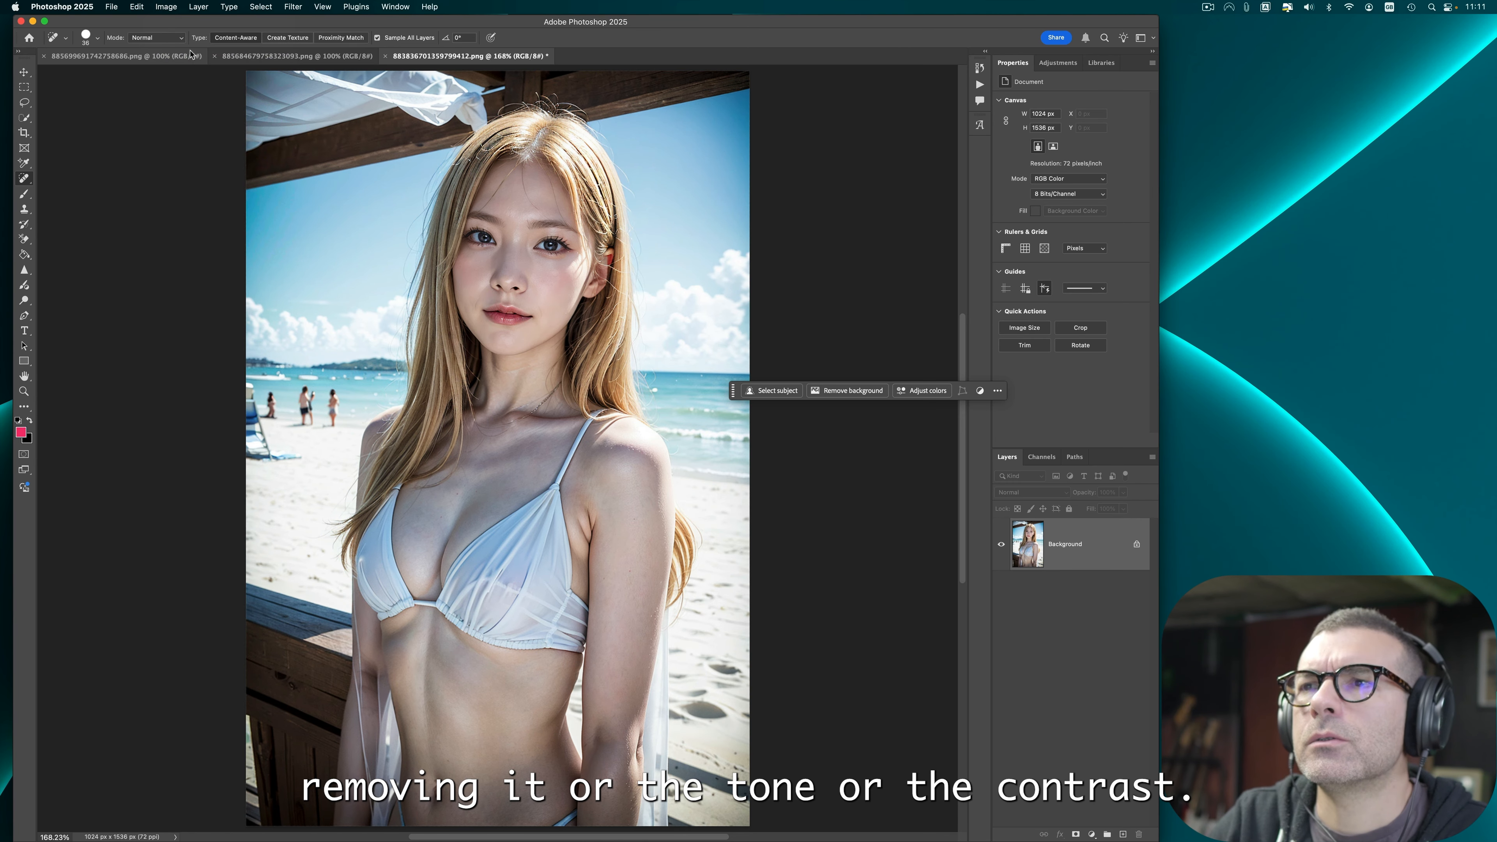
left_click(167, 6)
left_click(108, 304)
Step: Quick export the blonde beach portrait as PNG over the existing file and close it without saving
left_click(111, 7)
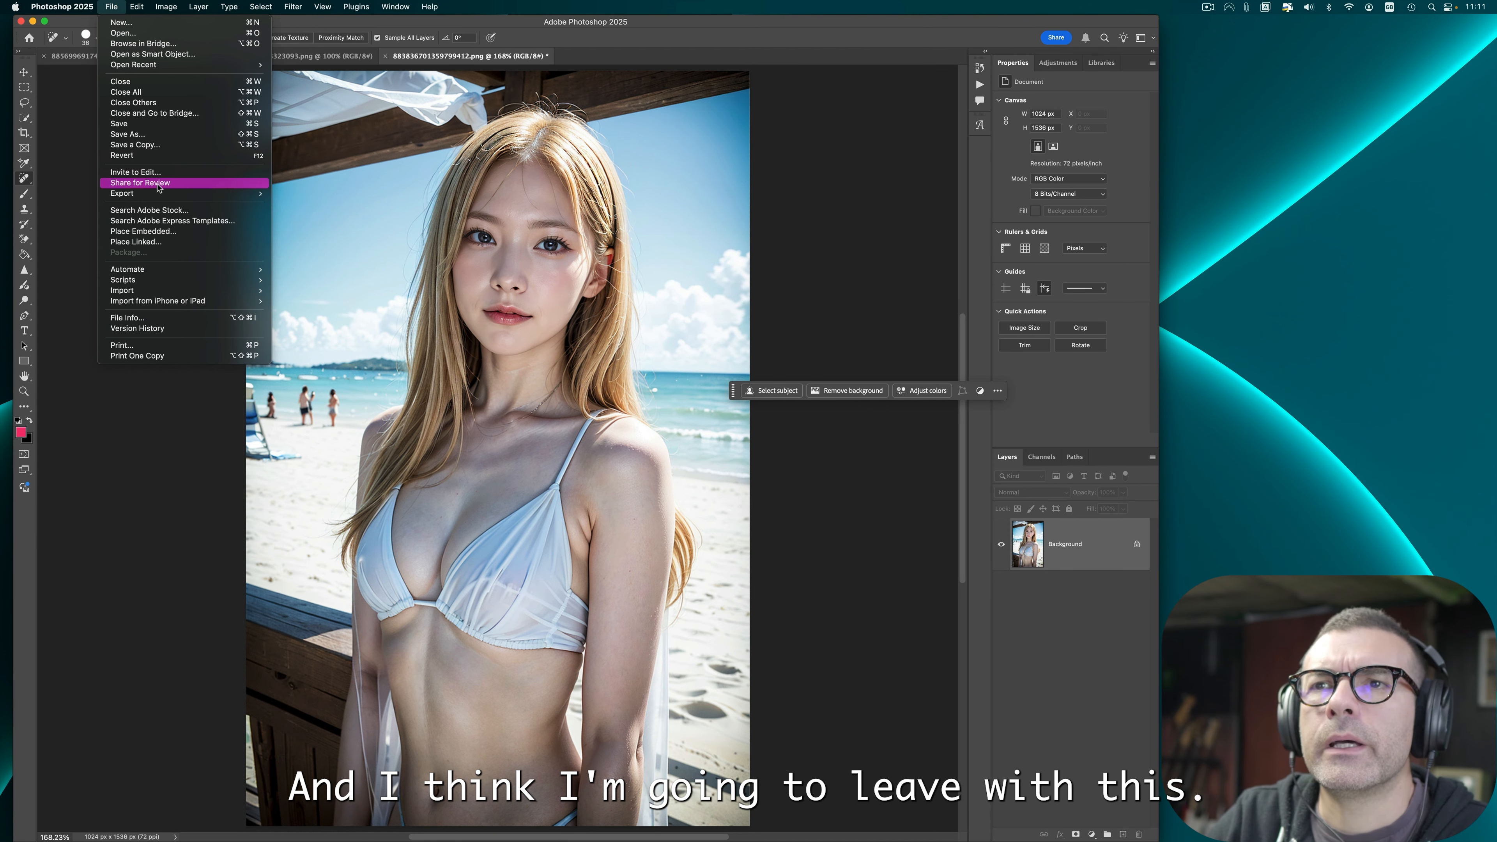
mouse_move(189, 193)
left_click(310, 199)
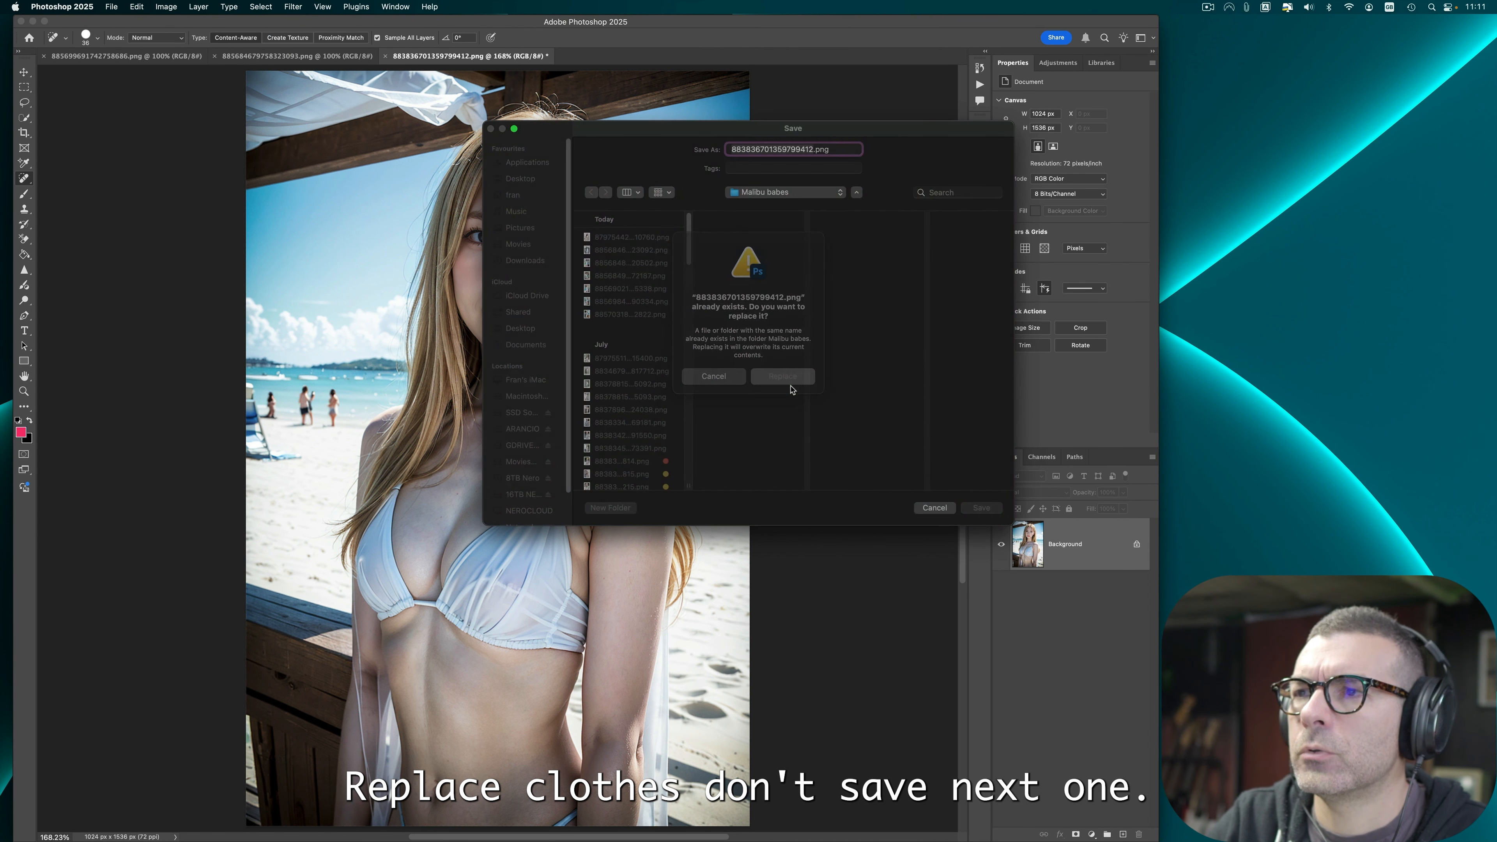
left_click(787, 377)
key("super+w")
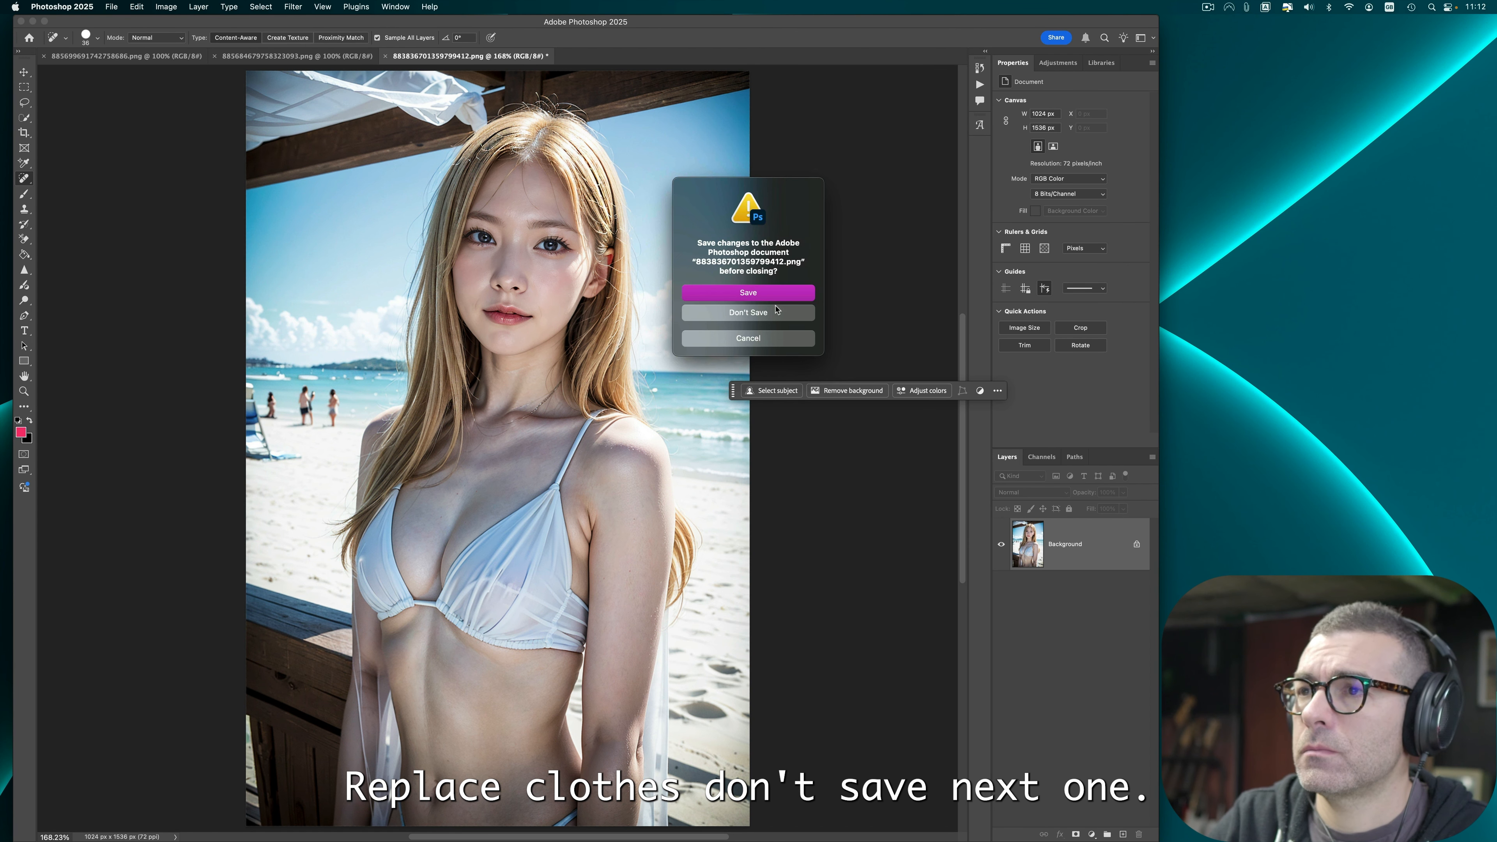
left_click(761, 313)
Step: Sharpen the eye of the girl in the pink hoodie image with the Sharpen tool
key("super+0")
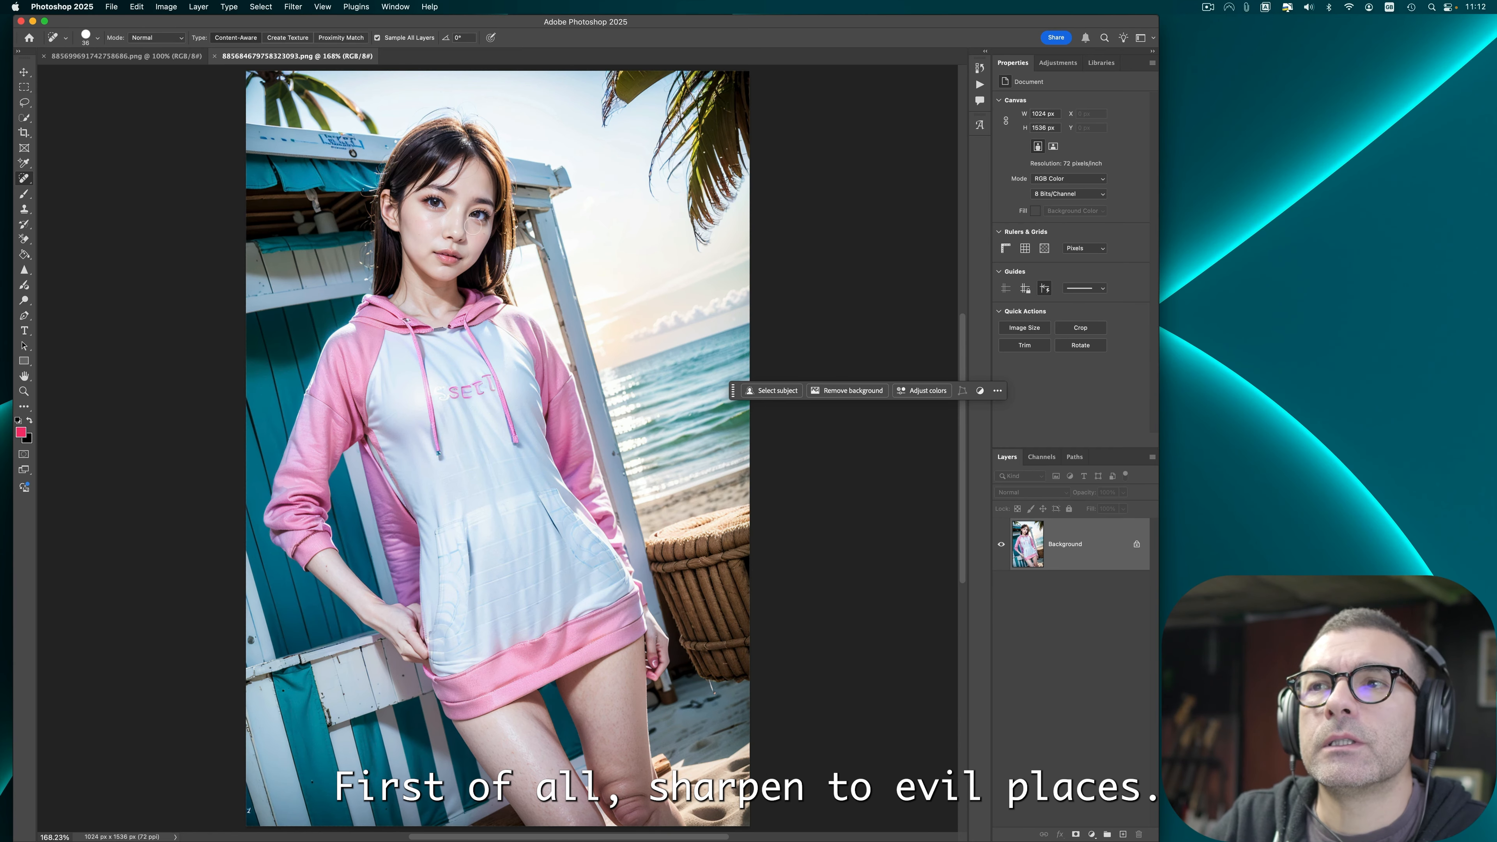
key("r")
left_click(479, 215)
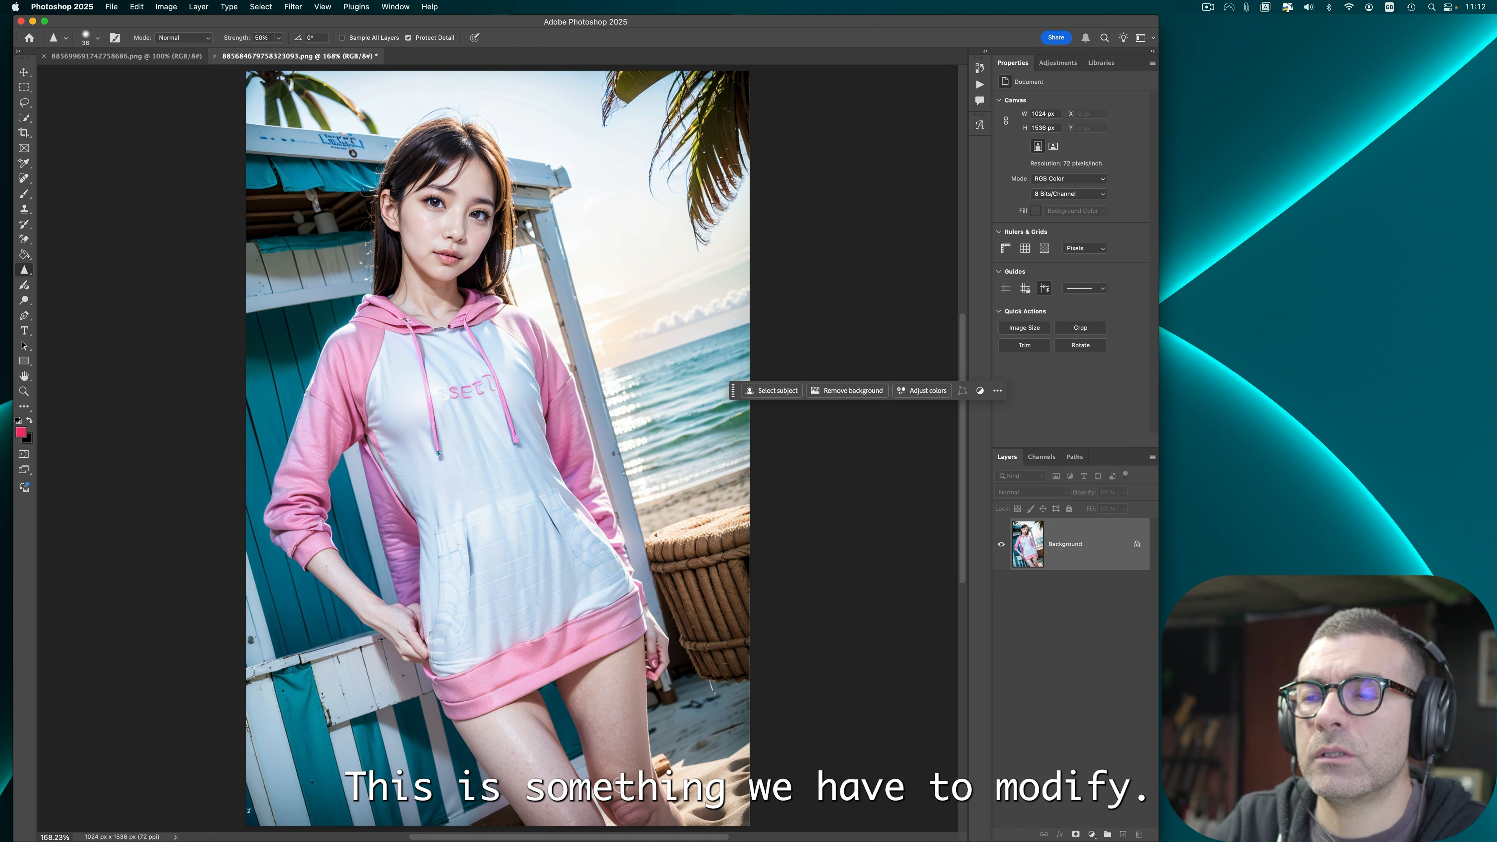
Step: Erase the wrinkle lines on the knee at the bottom of the image with the Remove tool
left_click(25, 178)
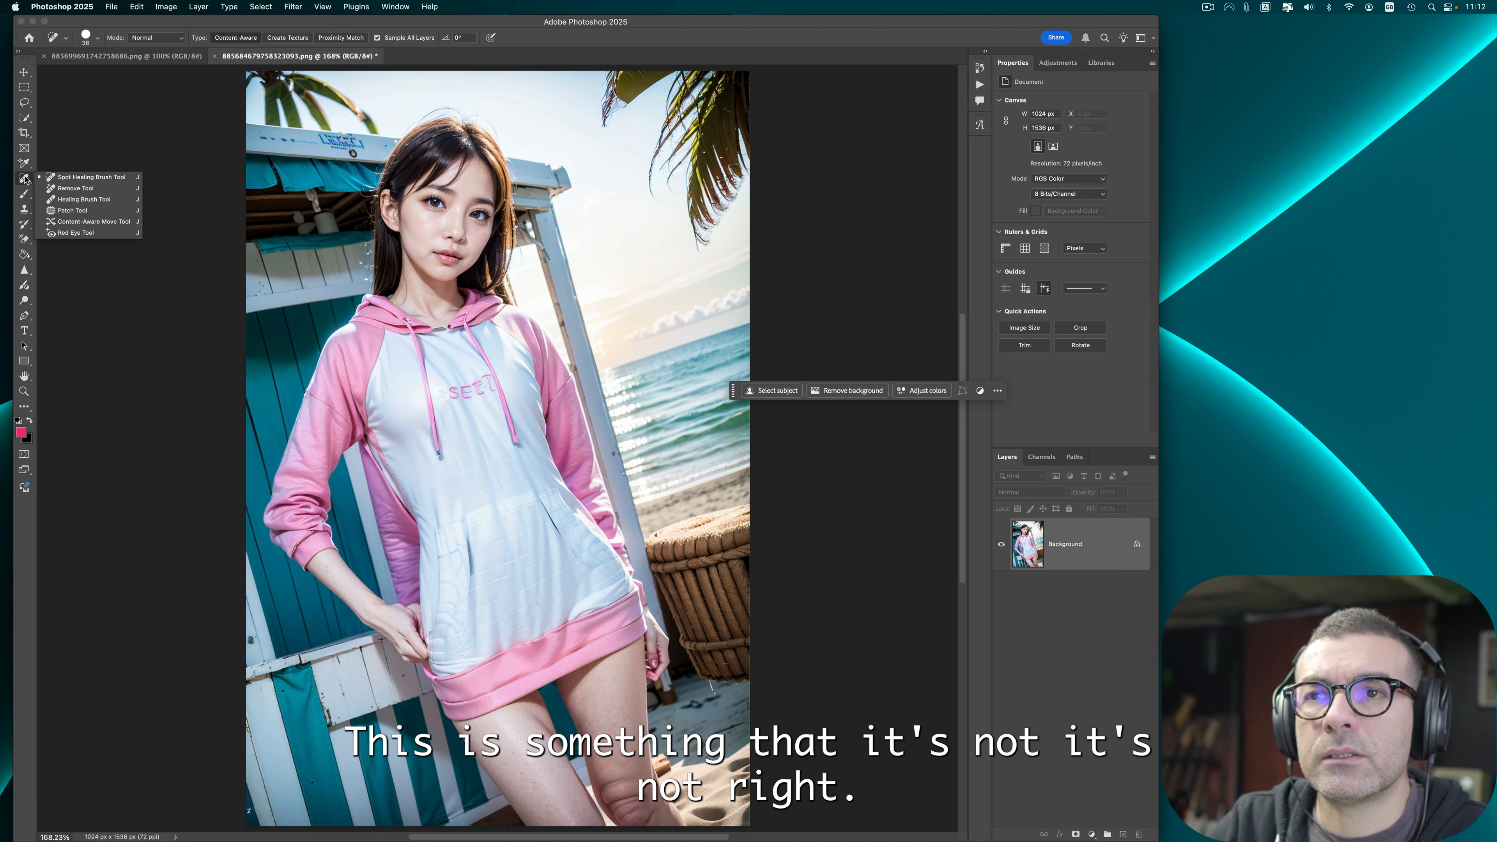
left_click(75, 188)
left_click_drag(636, 776, 634, 818)
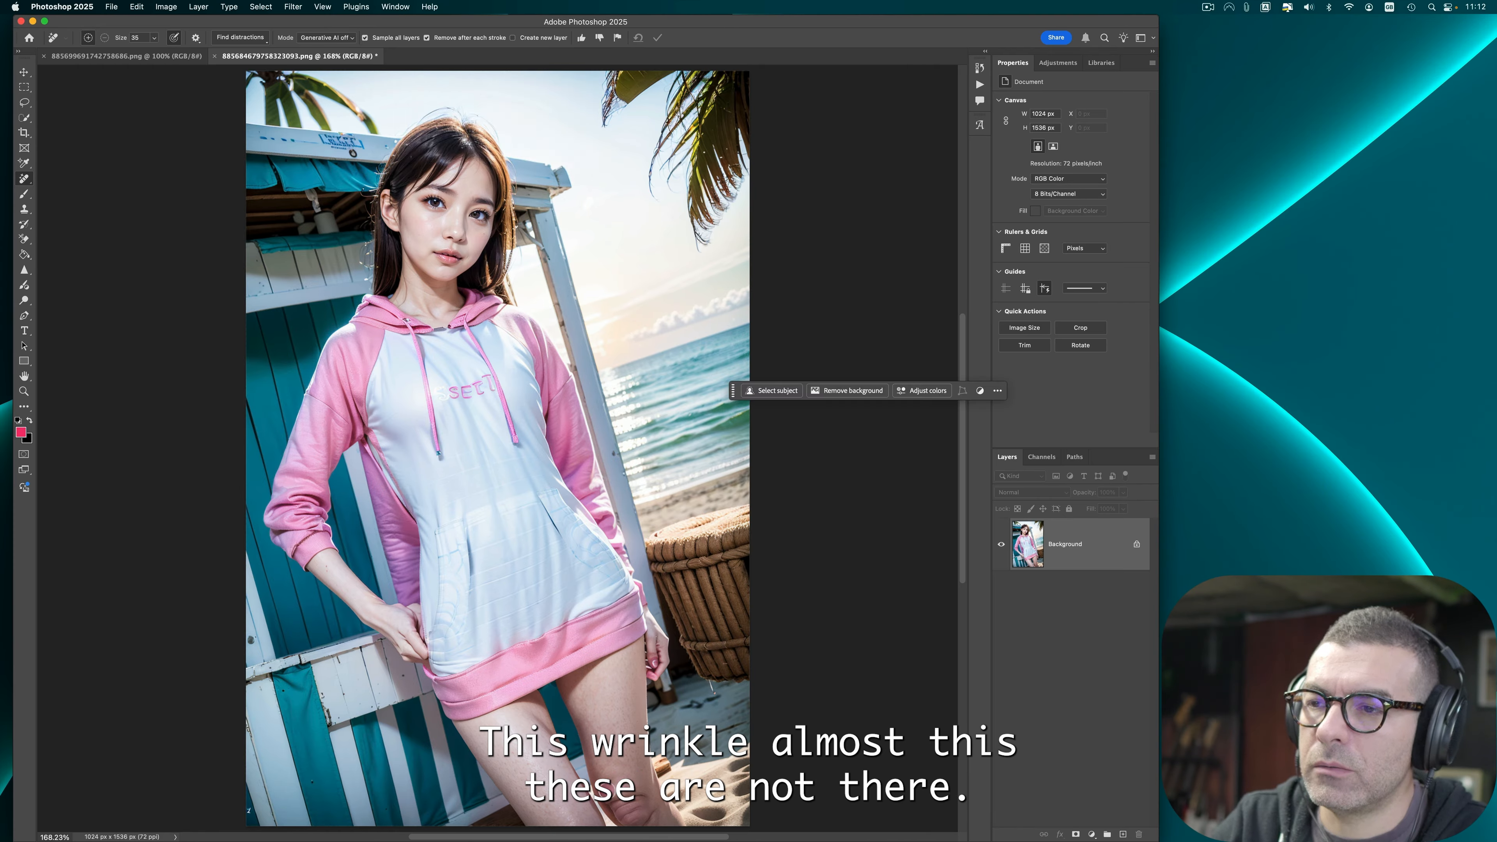
left_click_drag(617, 805, 610, 800)
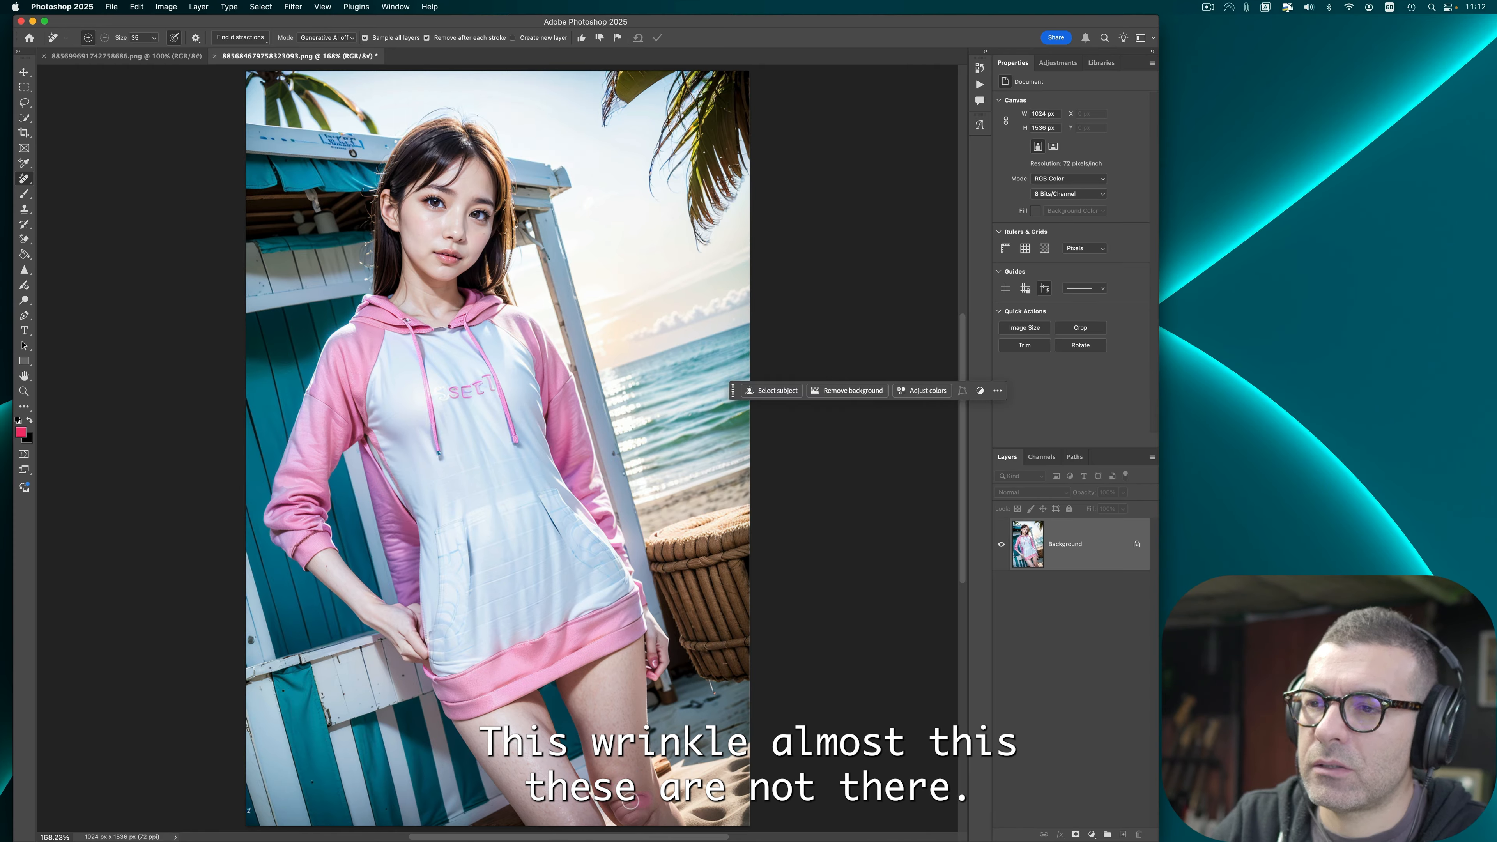
left_click_drag(619, 811, 630, 801)
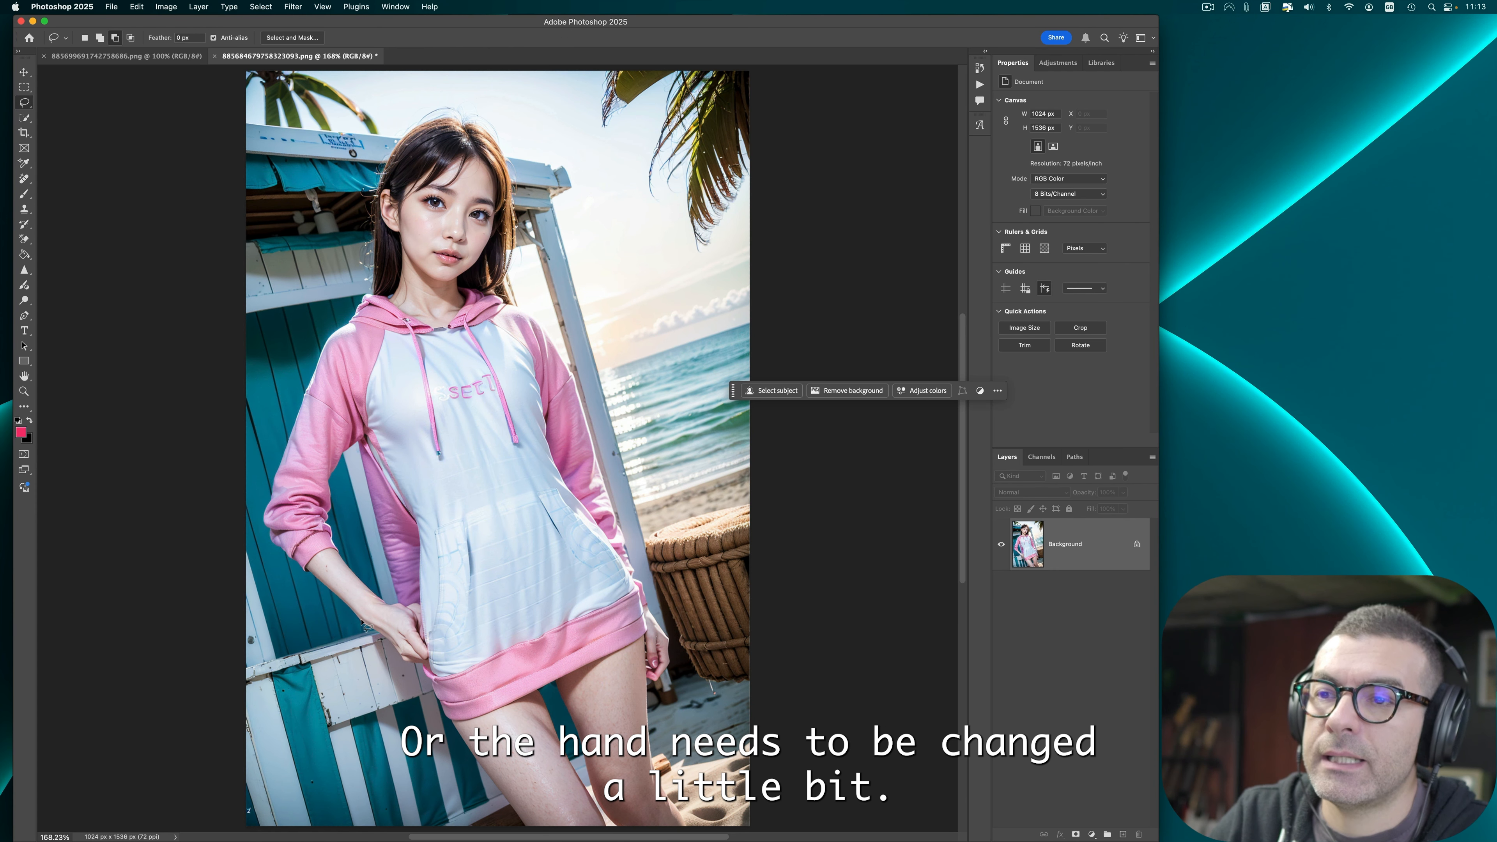
Step: Lasso the hand resting on the hip and run Generative Fill on it without a prompt
mouse_move(357, 621)
left_mouse_down()
mouse_move(411, 669)
mouse_move(436, 656)
mouse_move(431, 603)
mouse_move(374, 587)
mouse_move(354, 622)
left_mouse_up()
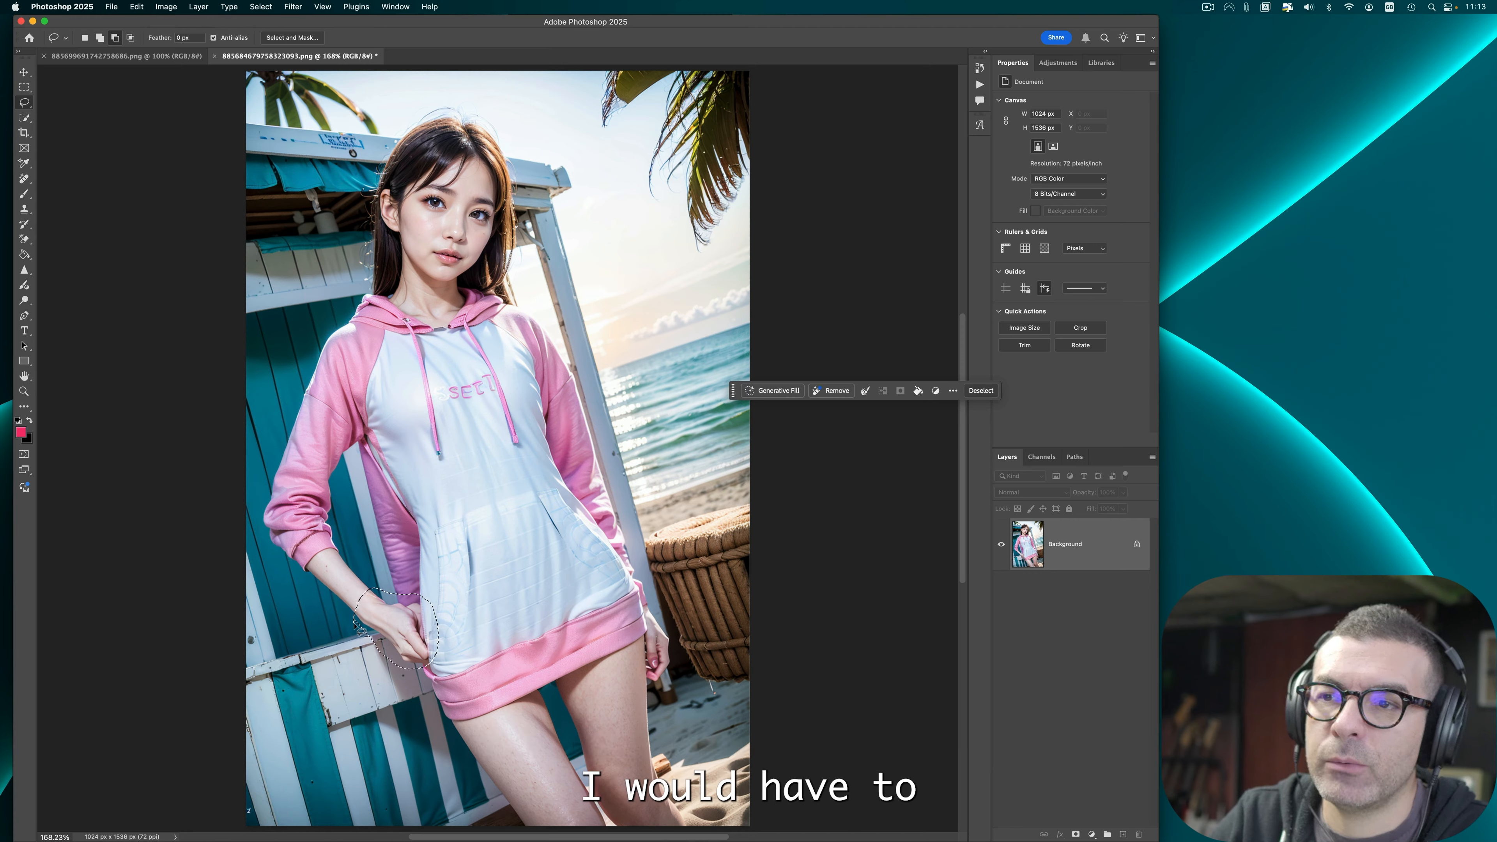
left_click(779, 394)
left_click(1012, 395)
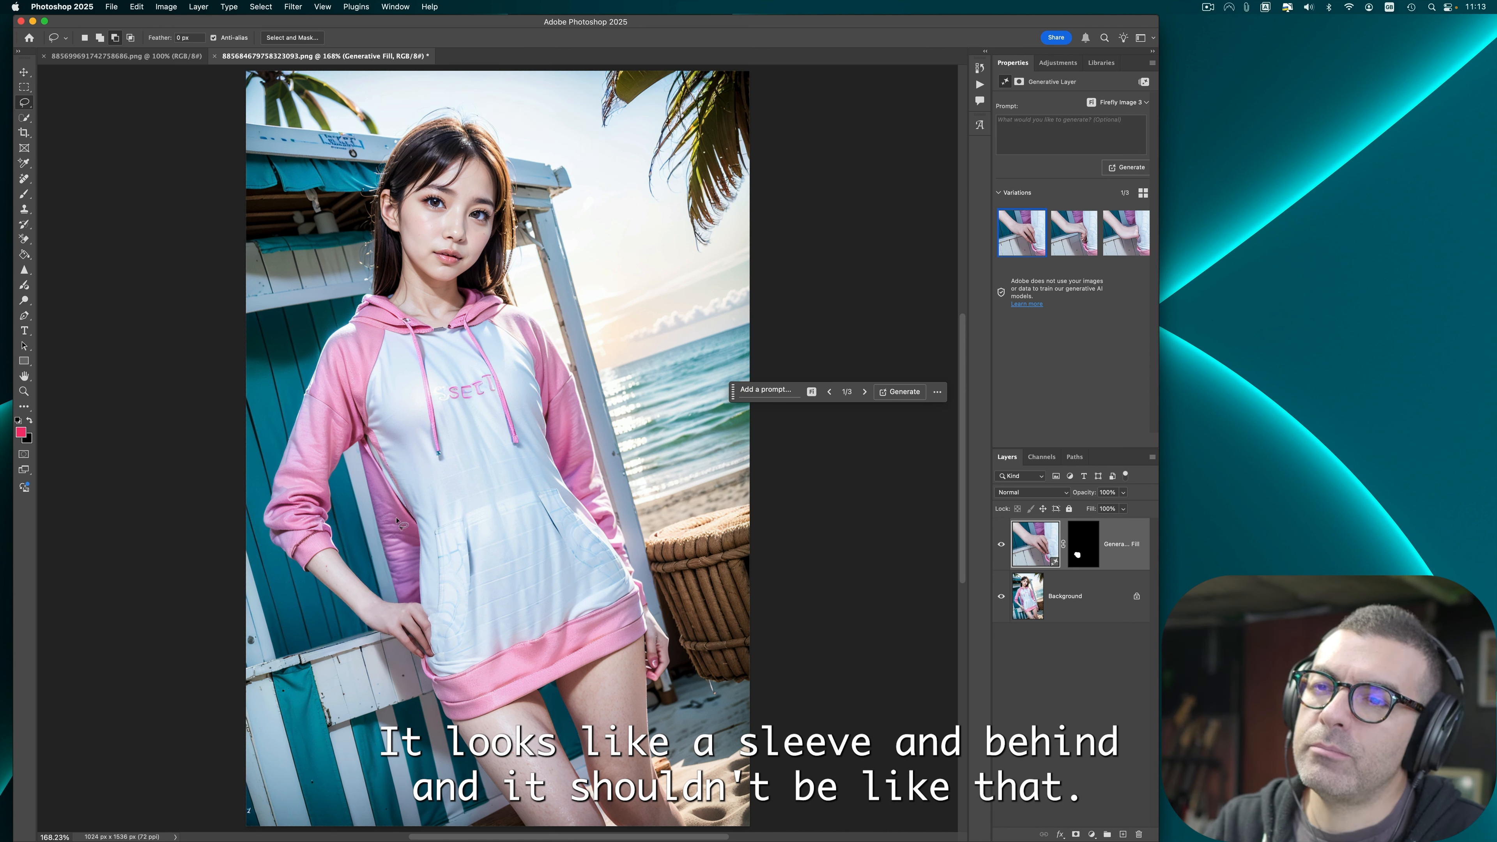
Step: Compare the generated hand variations, delete the third one and keep the first
left_click(1073, 239)
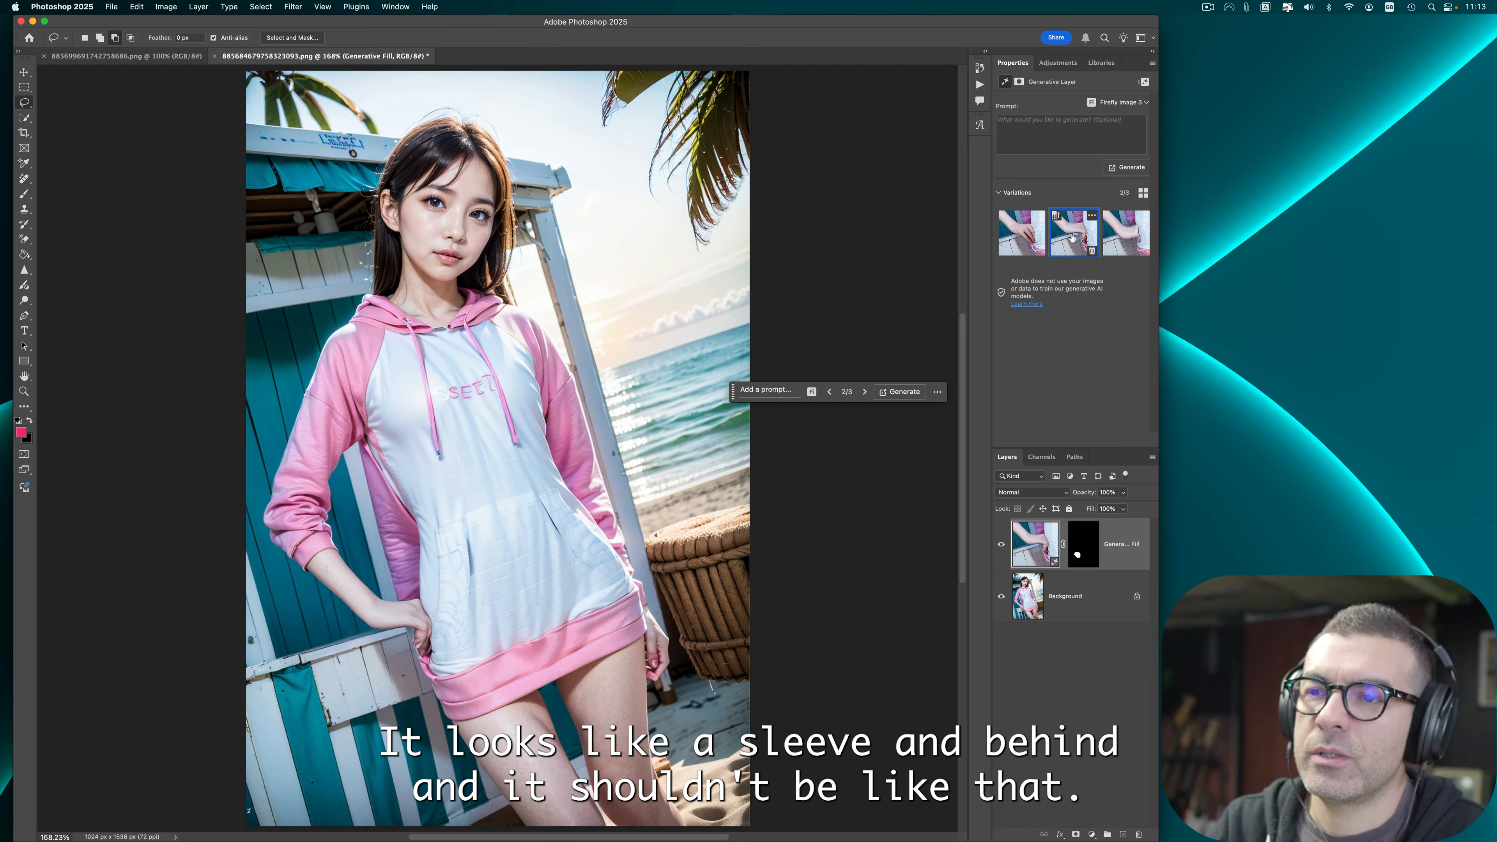
left_click(1126, 233)
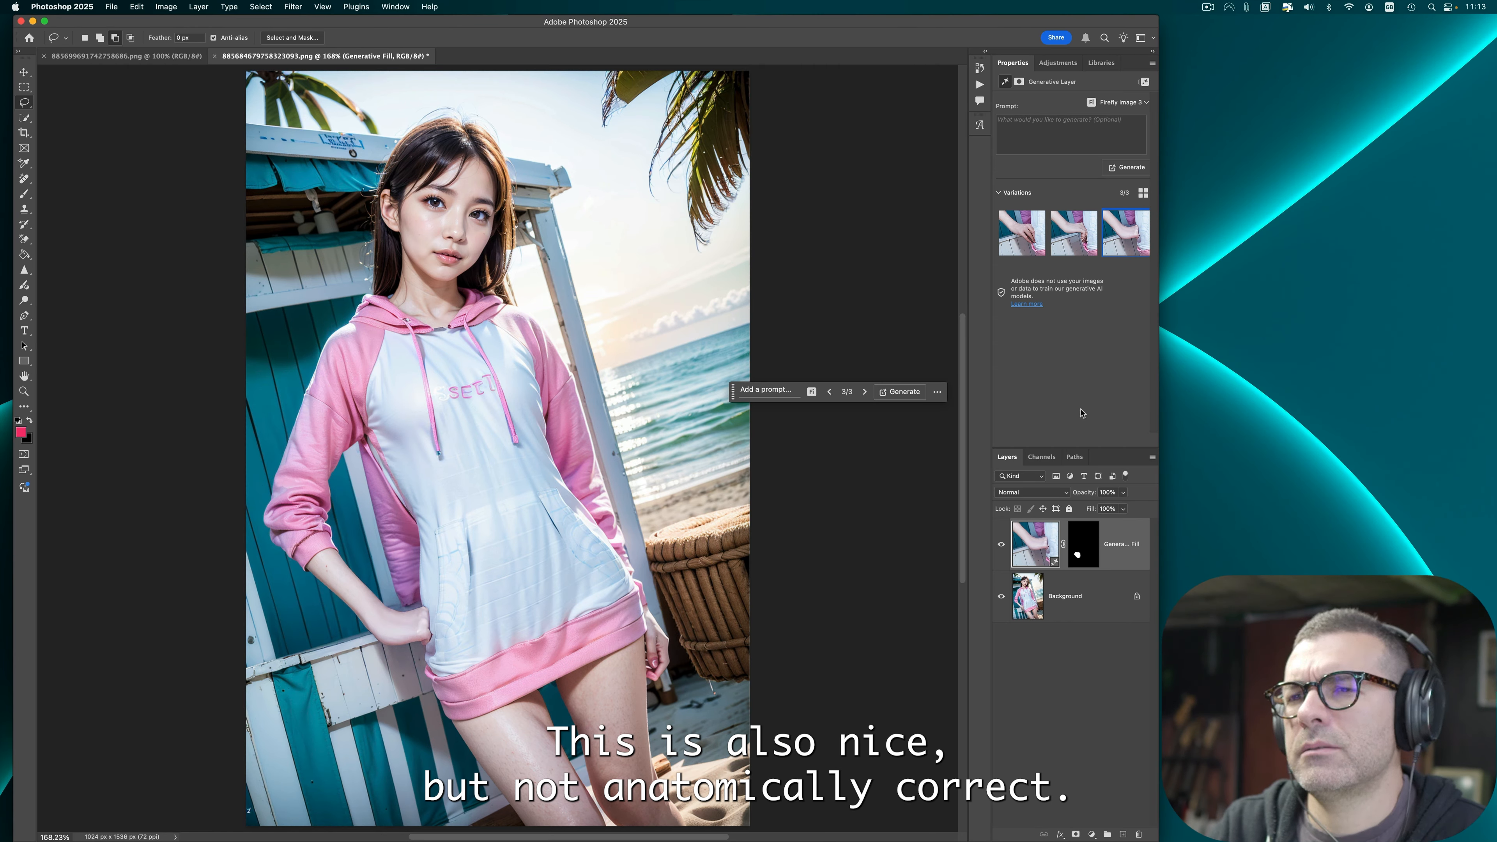
left_click(1024, 247)
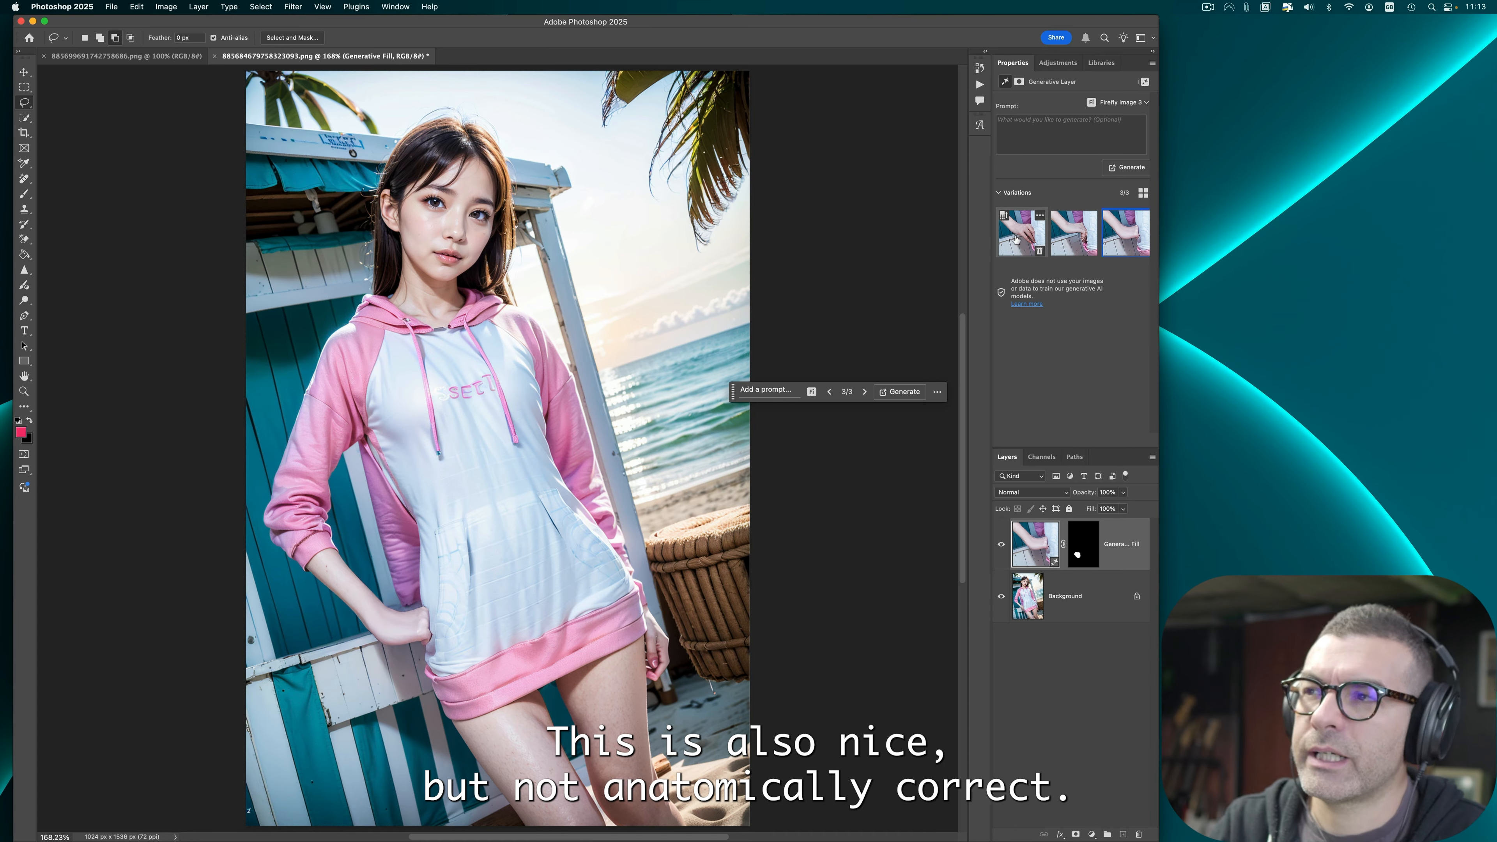
left_click(1066, 245)
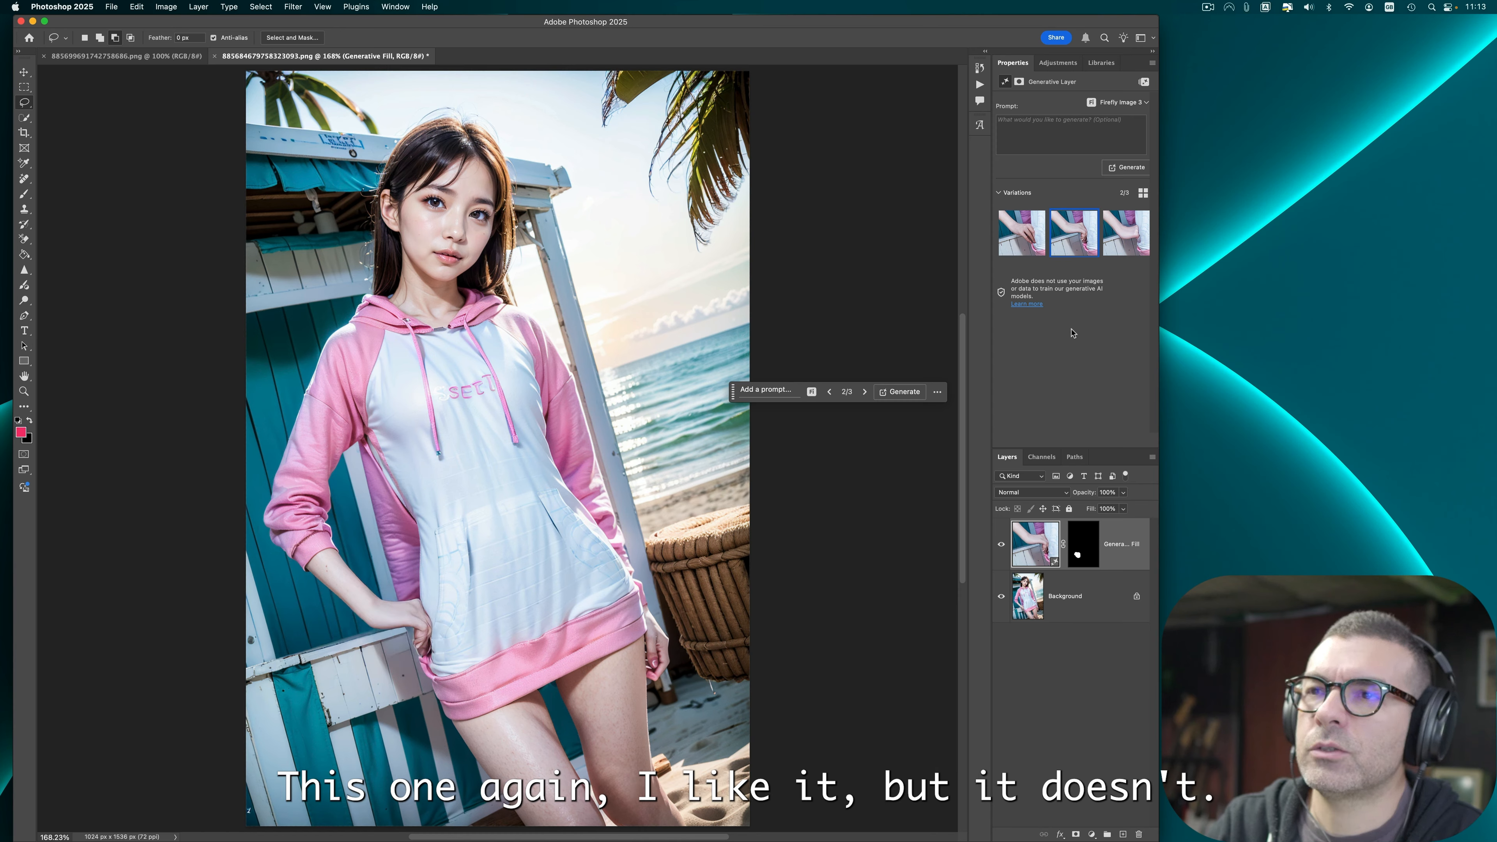
left_click(1120, 234)
left_click(1145, 252)
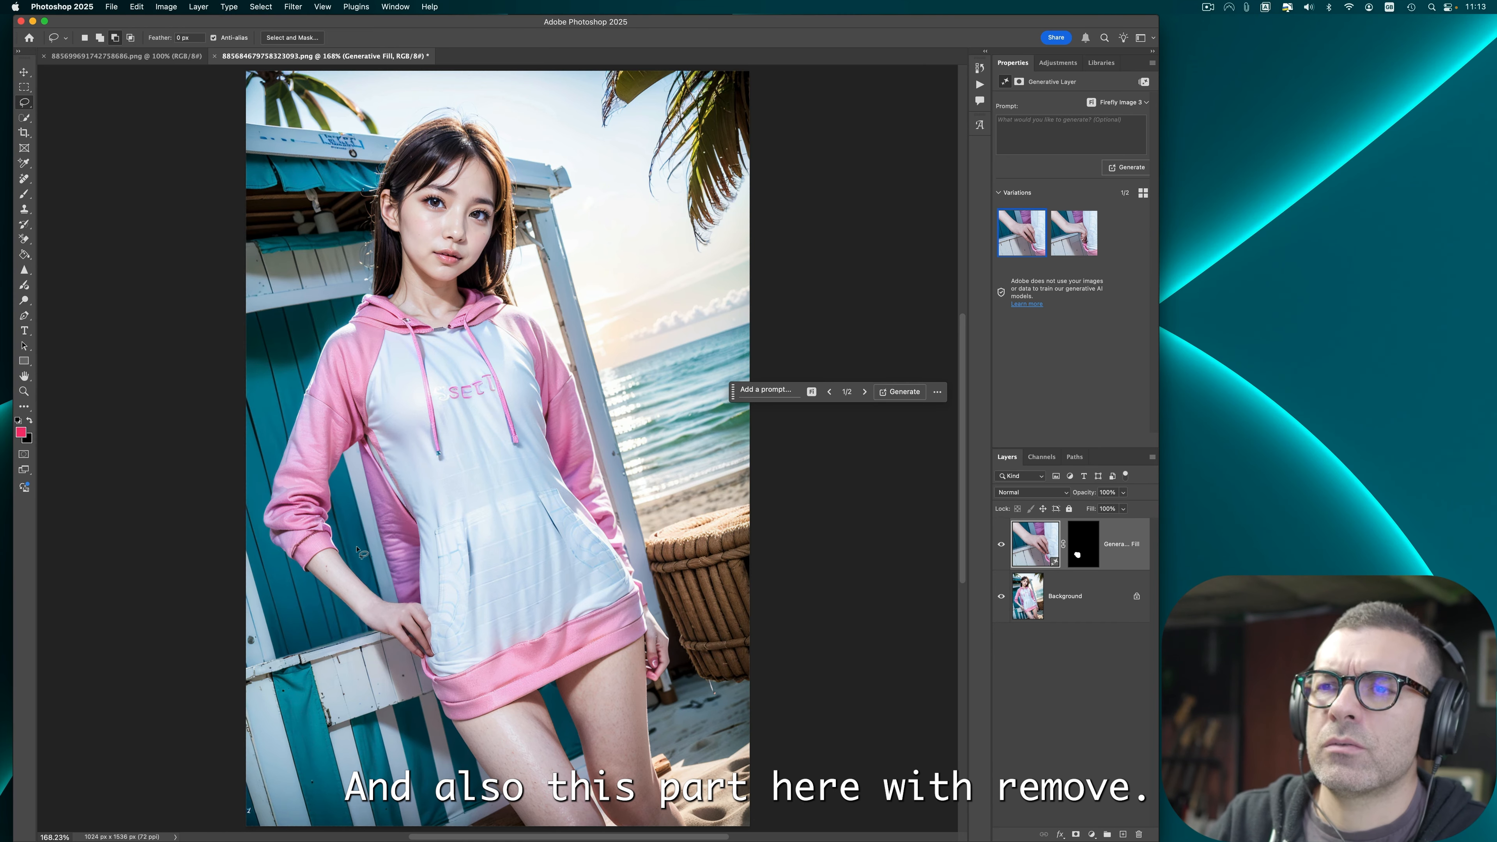
Step: Remove the odd strip along the hoodie's side under the arm with the Remove tool, toggling the edits layer to compare
left_click(24, 179)
right_click(24, 179)
left_click(76, 191)
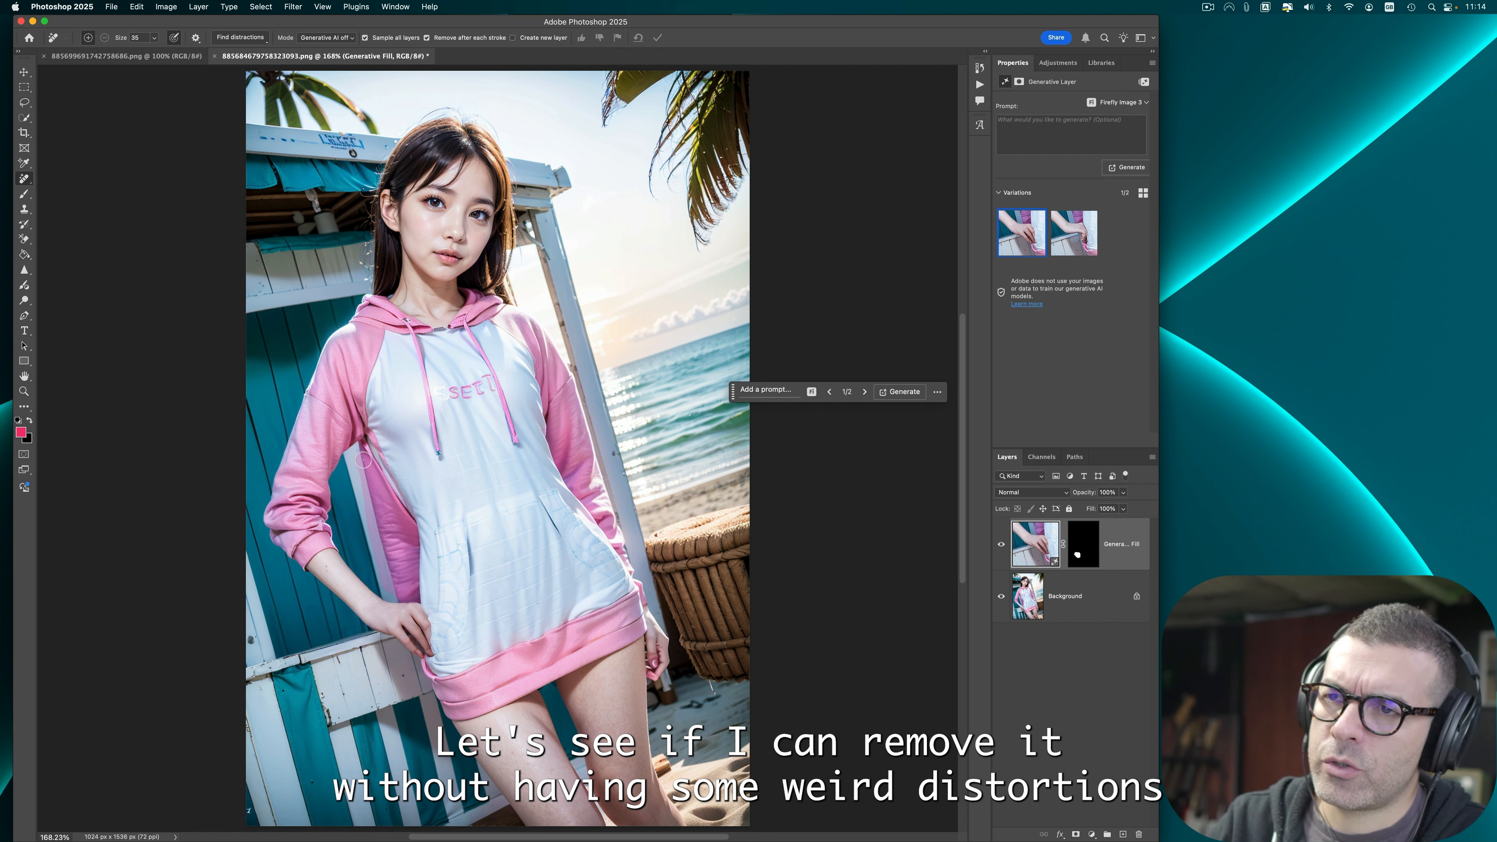
left_click_drag(363, 461, 490, 717)
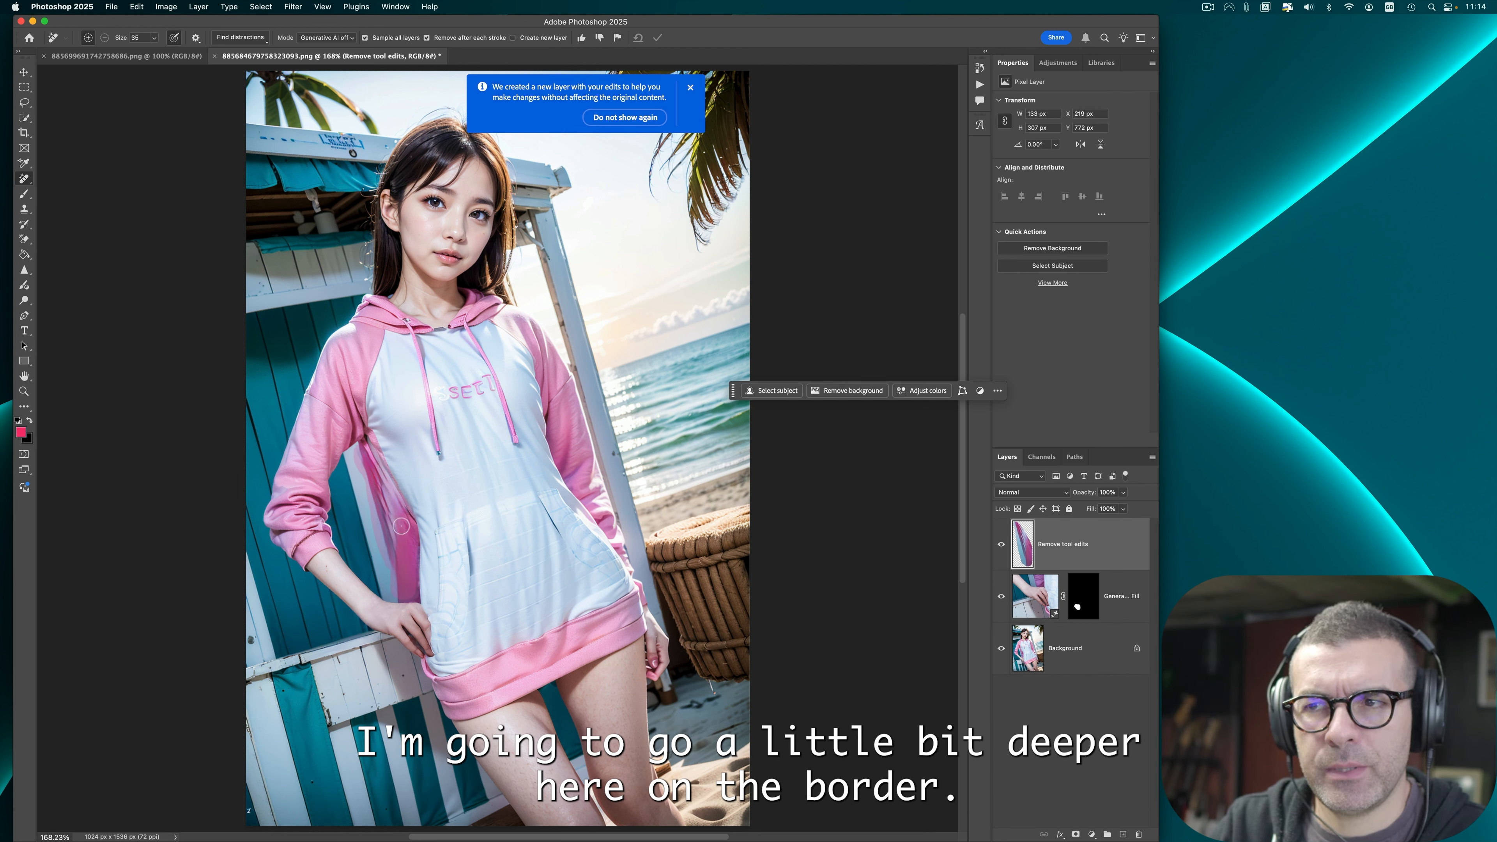
left_click_drag(401, 525, 411, 590)
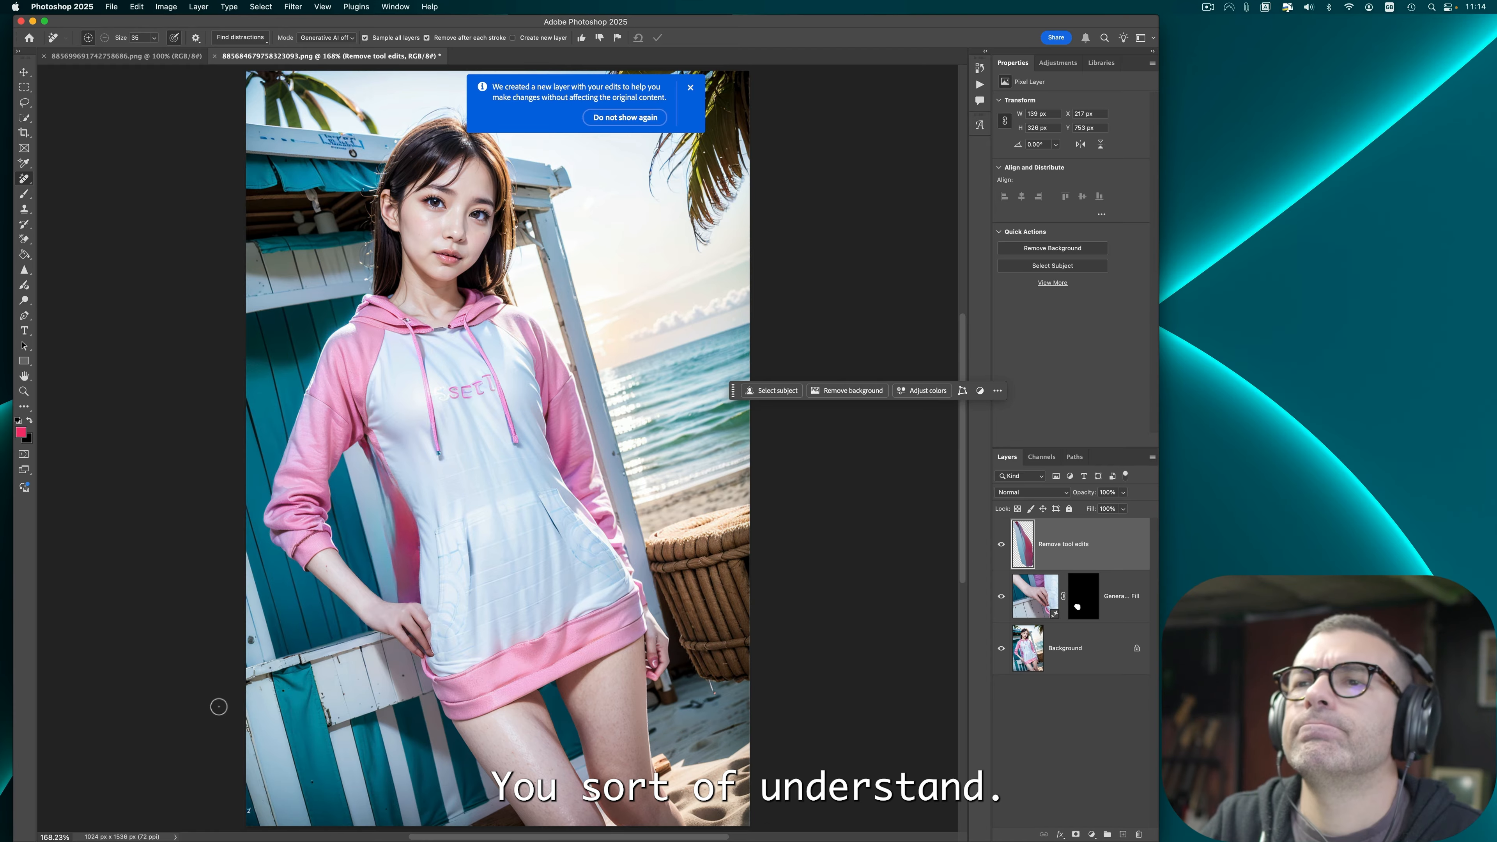
left_click(1002, 545)
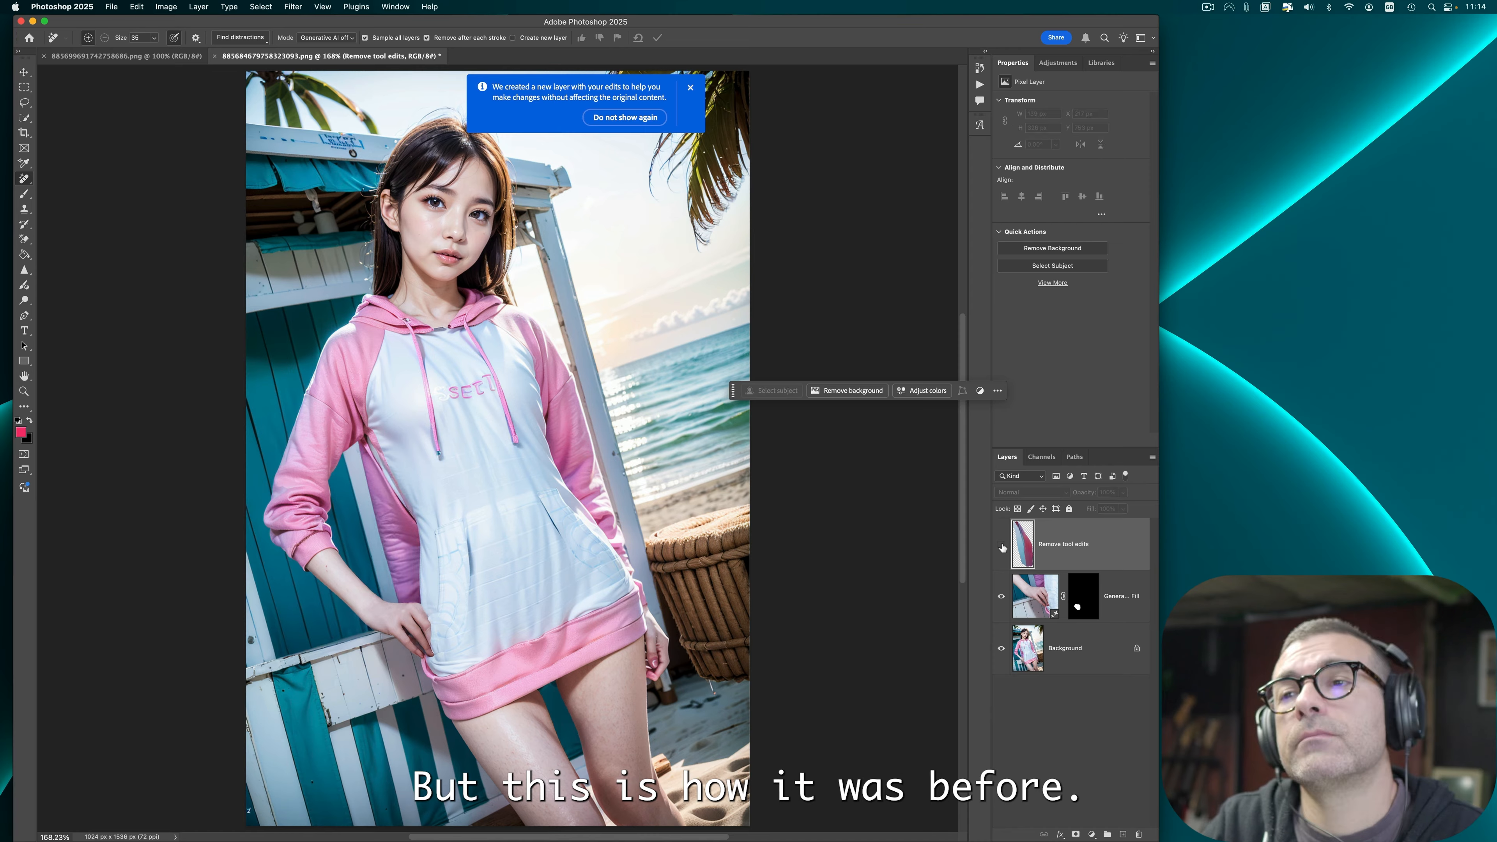
left_click(1002, 546)
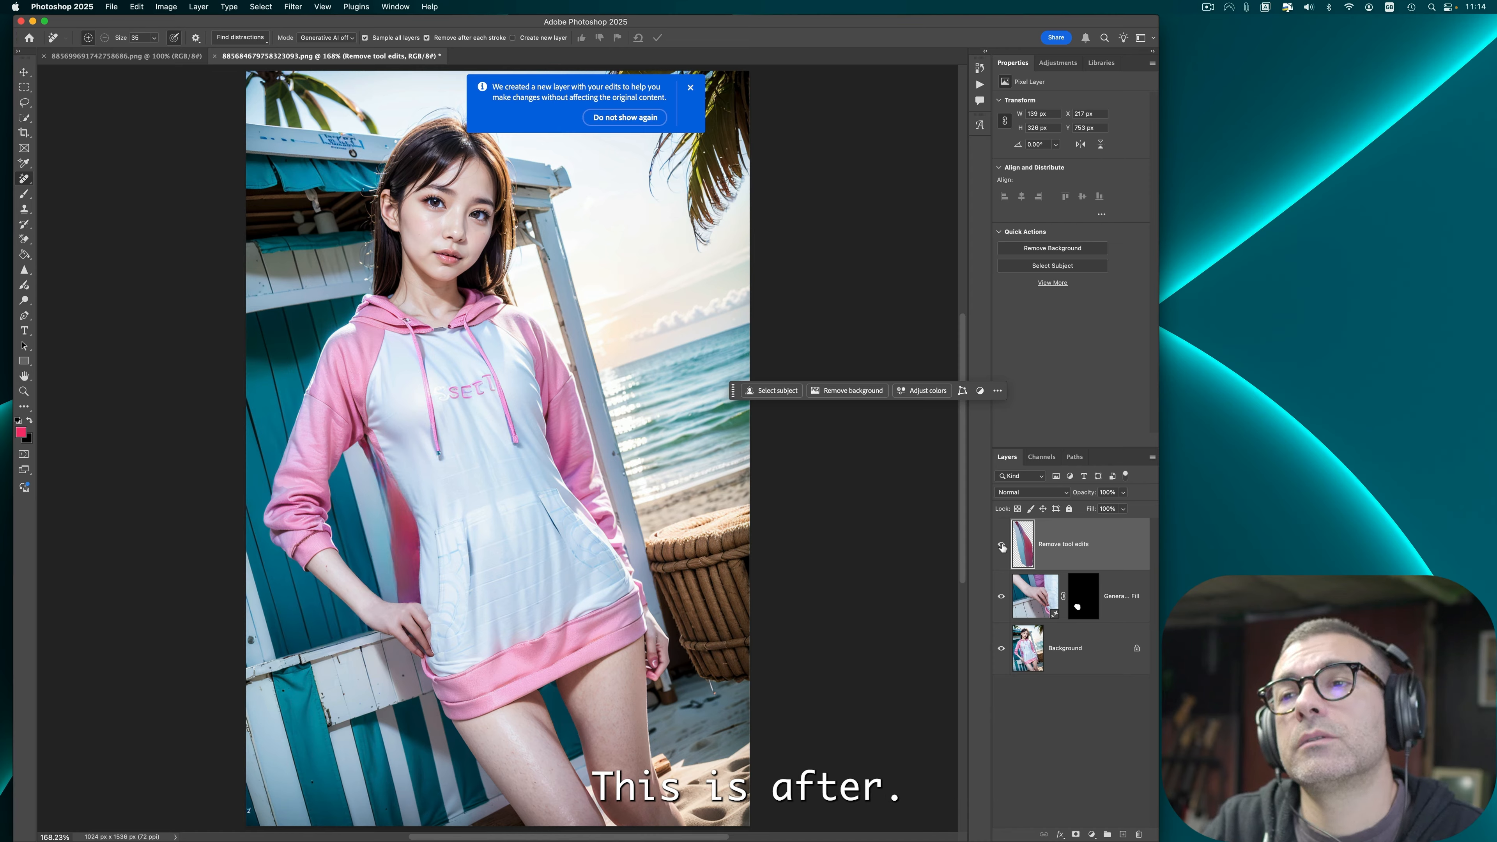
Step: Undo the last edit and flatten the image
left_click(165, 5)
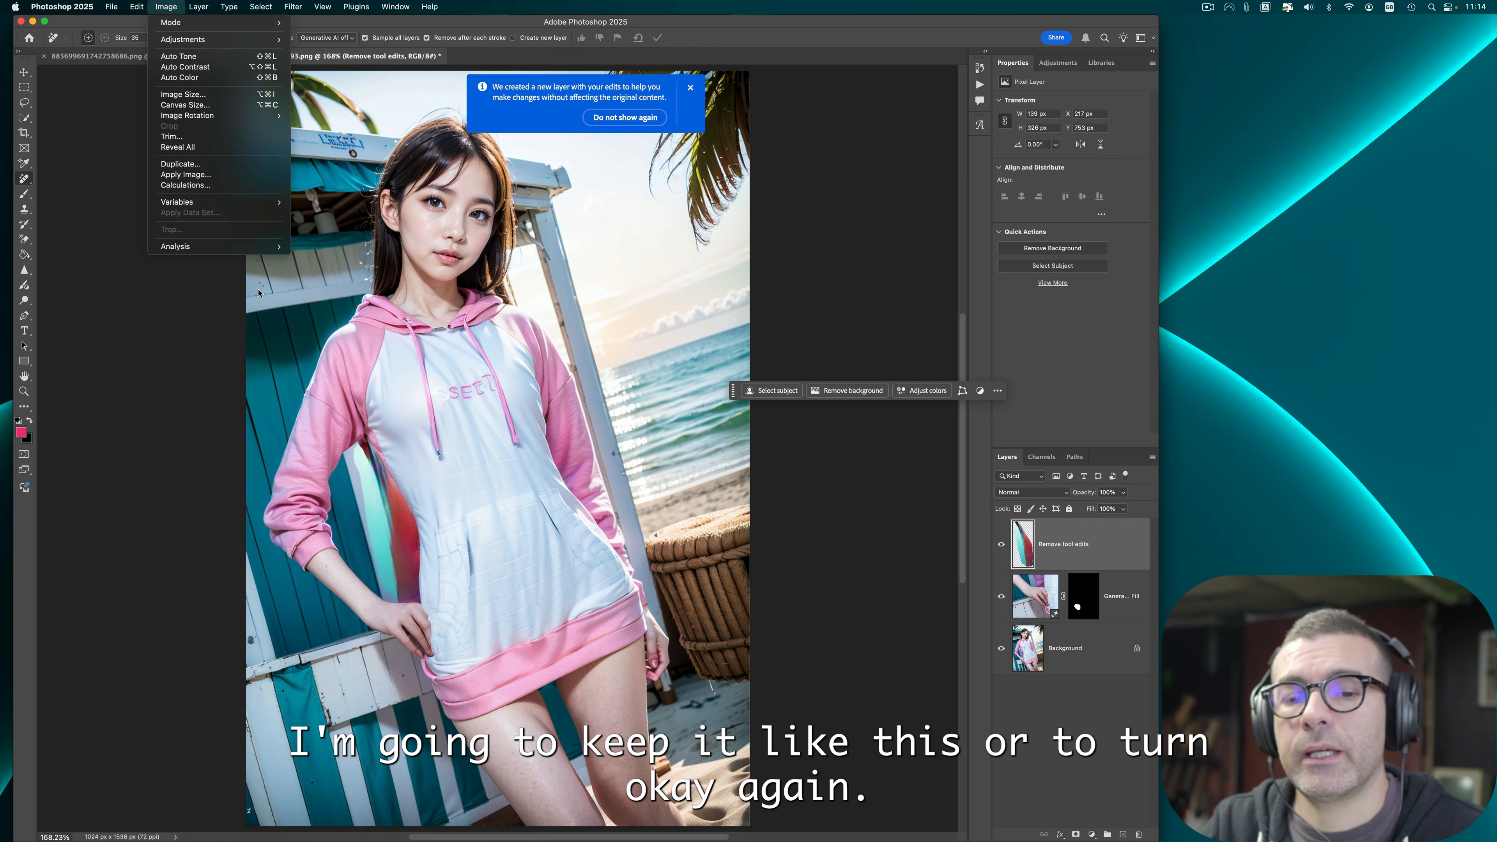
left_click(796, 599)
key("super+z")
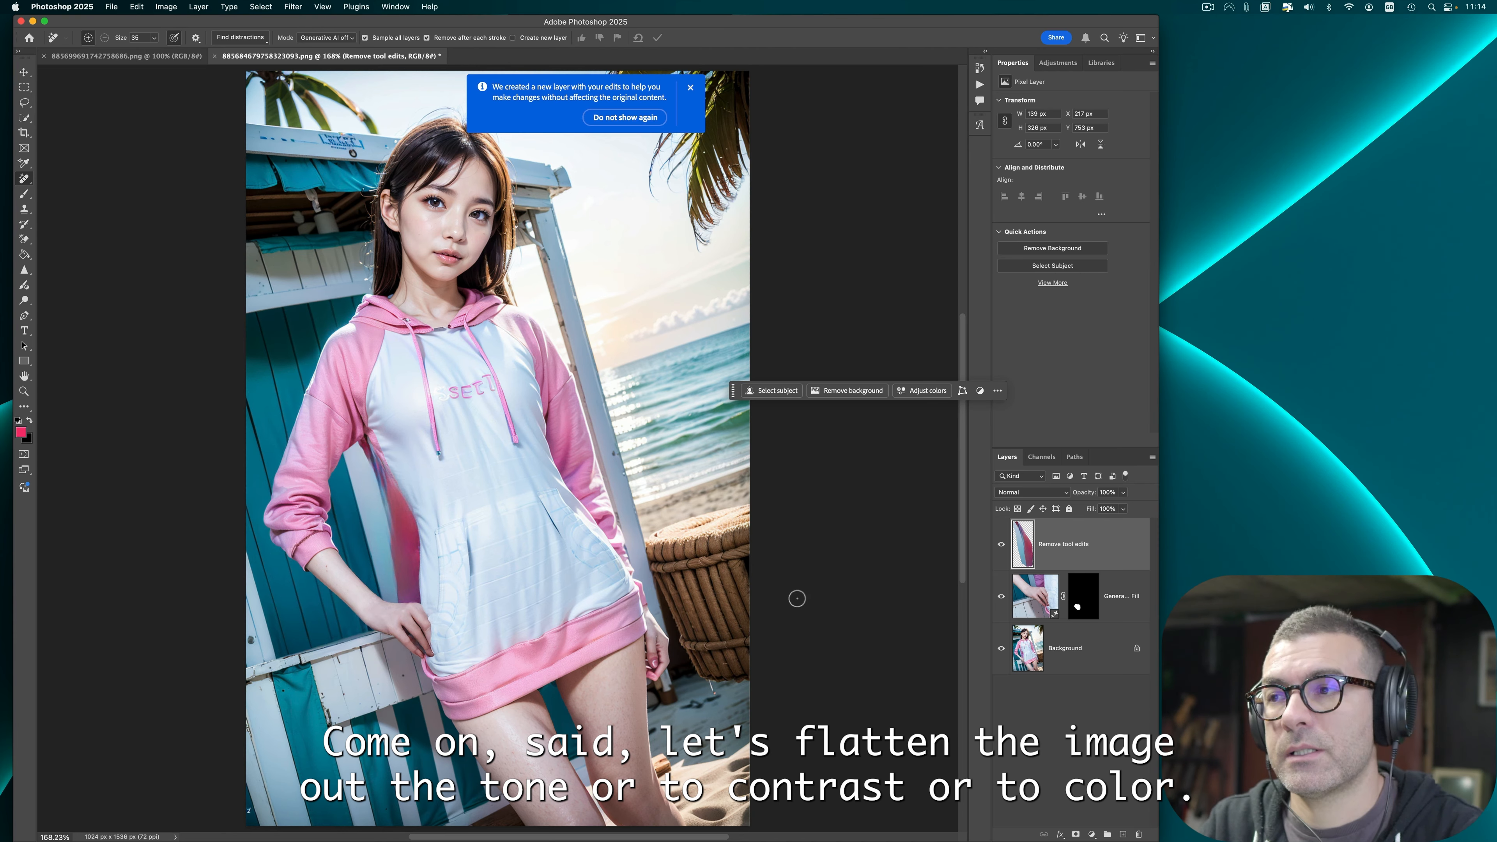
right_click(1116, 670)
left_click(1133, 785)
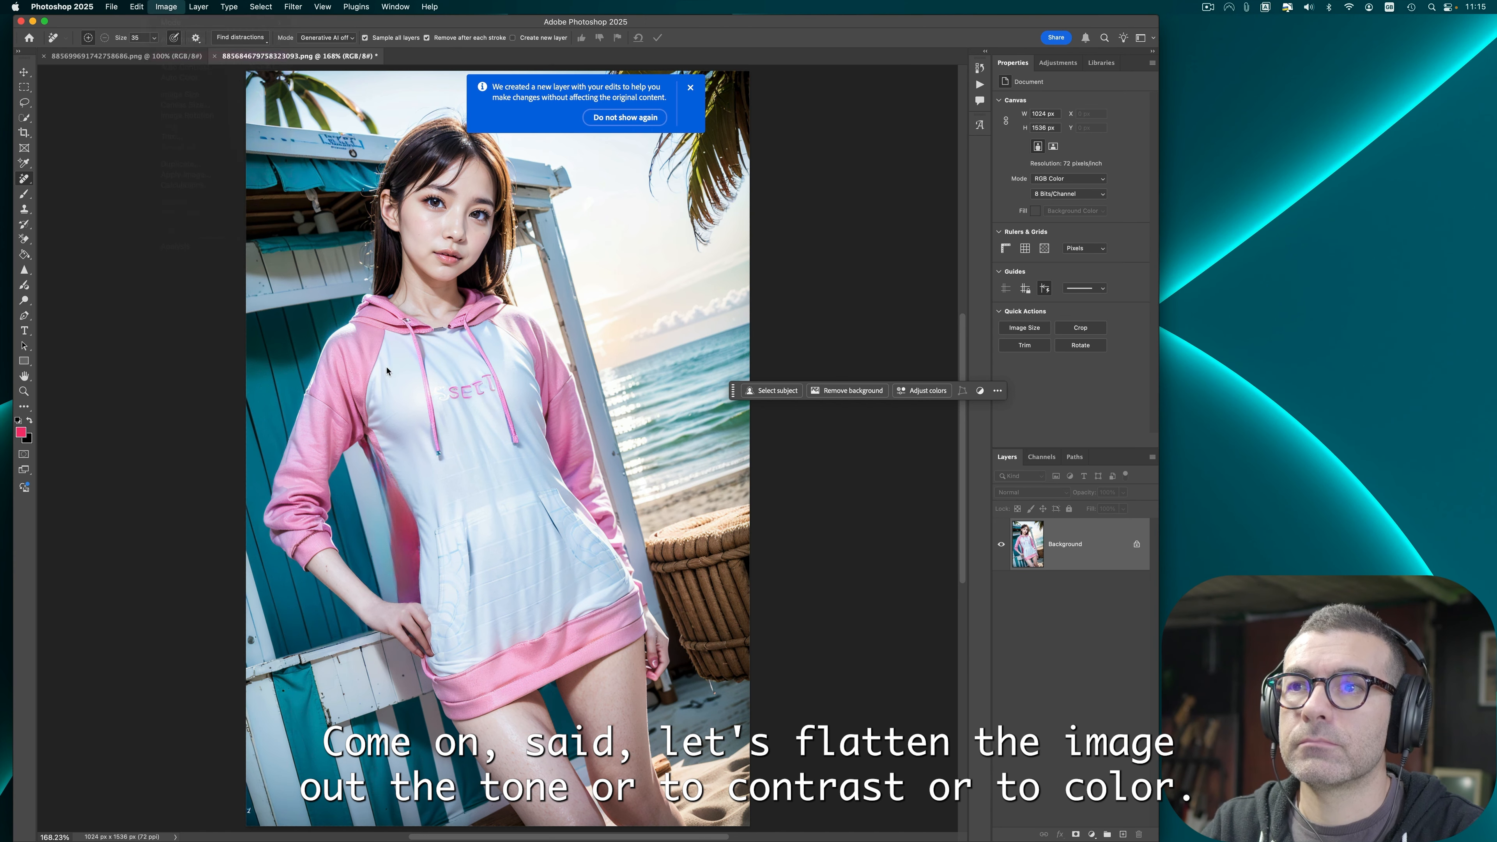
Step: Apply Auto Contrast and Auto Color to the image
left_click(166, 7)
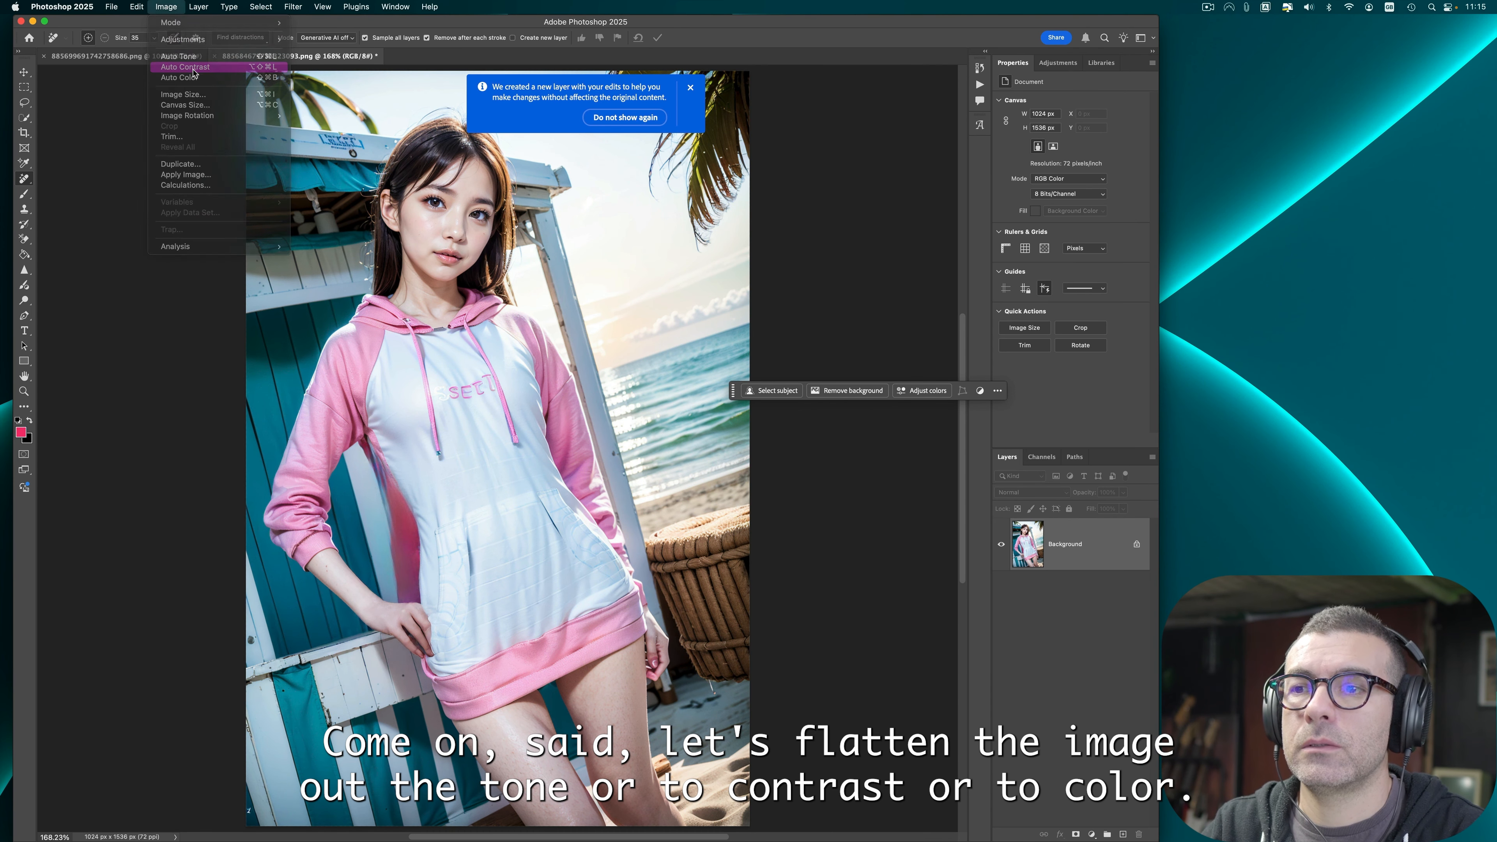
left_click(193, 69)
left_click(165, 7)
left_click(182, 76)
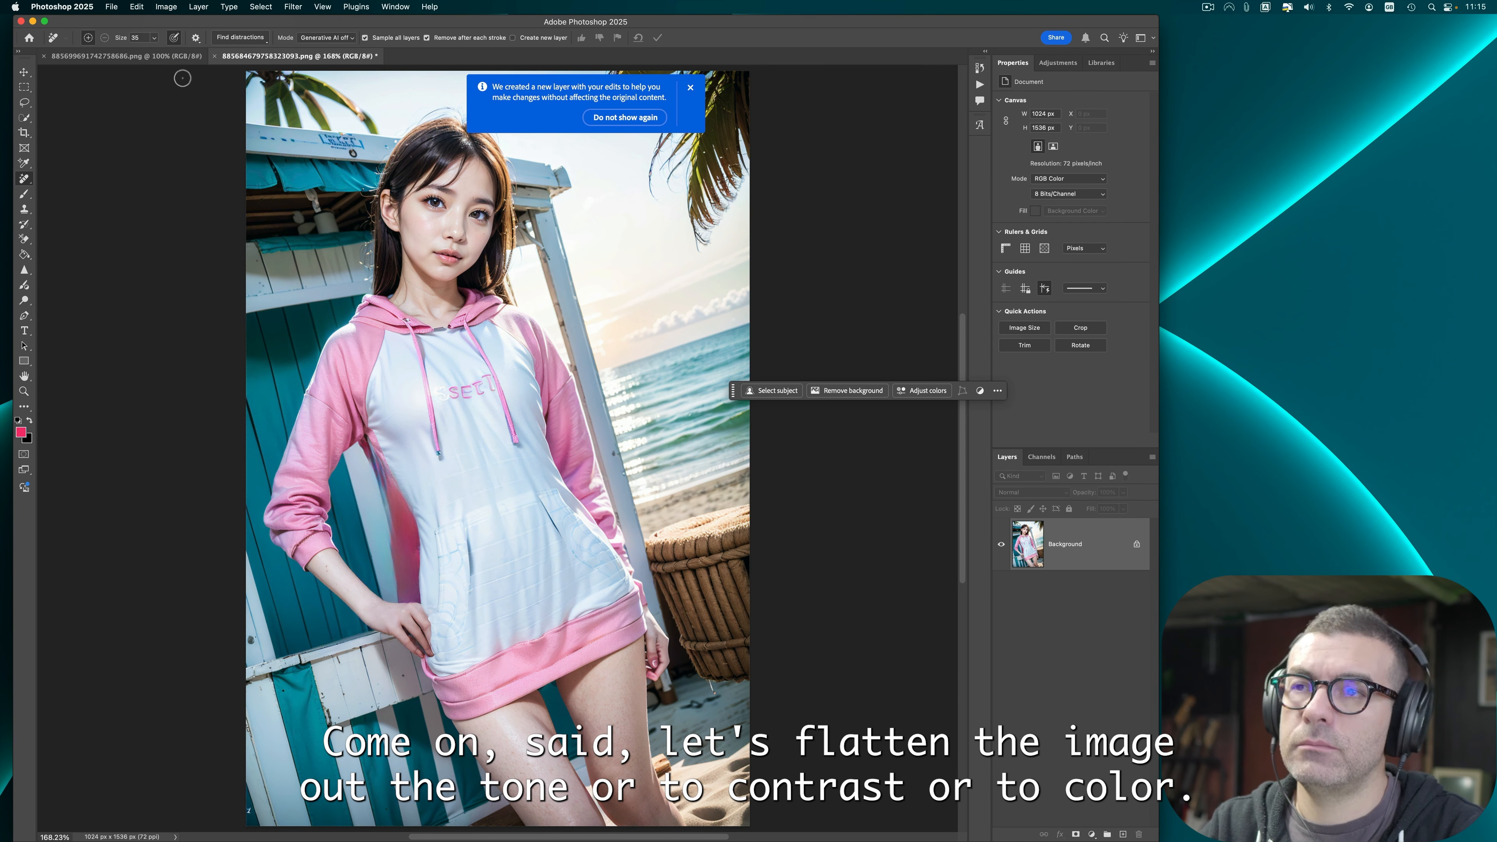
Step: Quick export the pink hoodie image as PNG and close it without saving
left_click(112, 7)
mouse_move(194, 193)
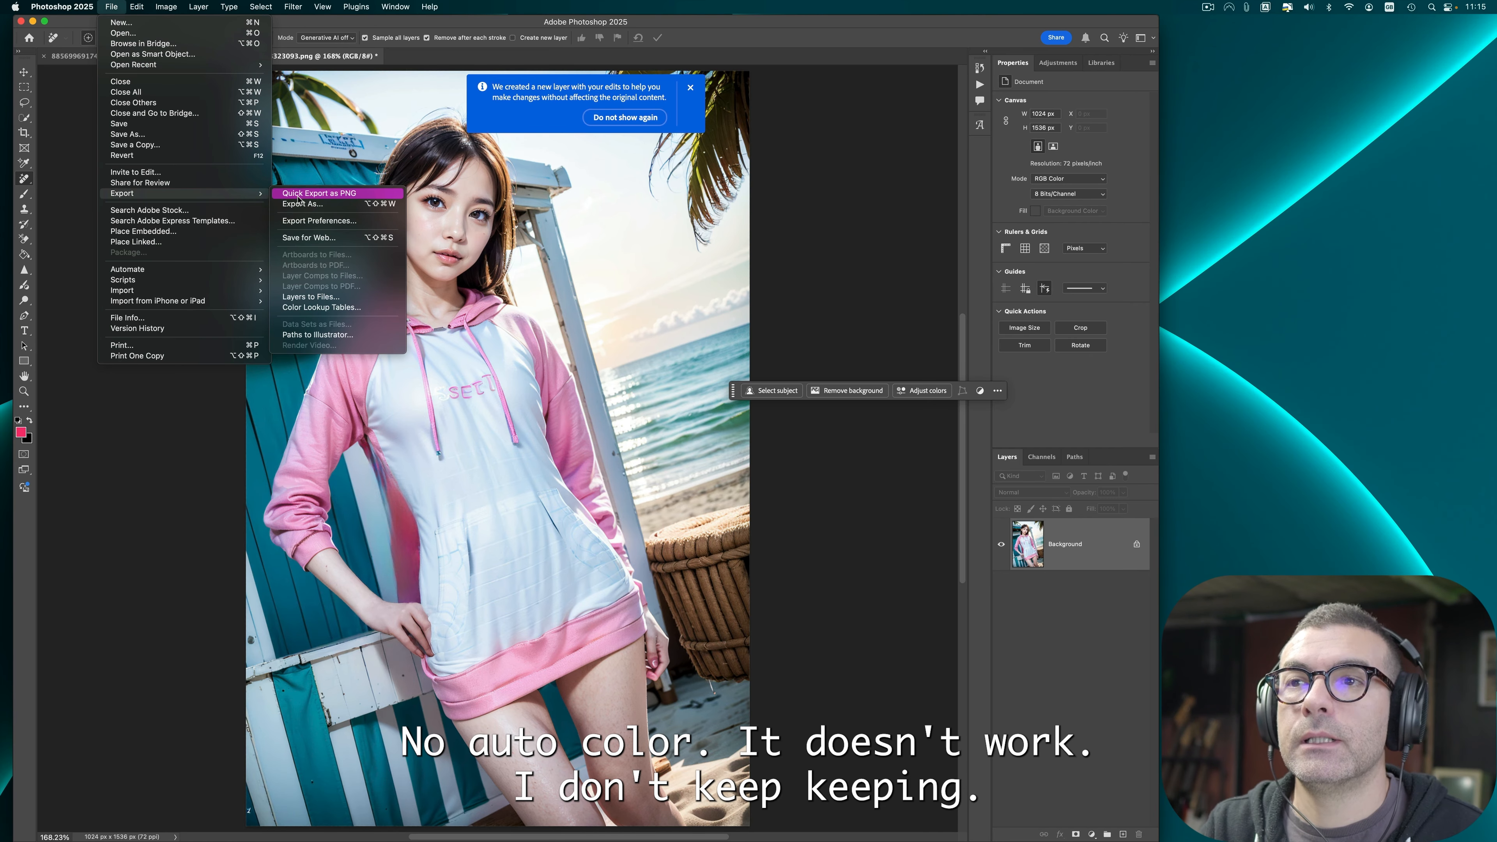
left_click(298, 196)
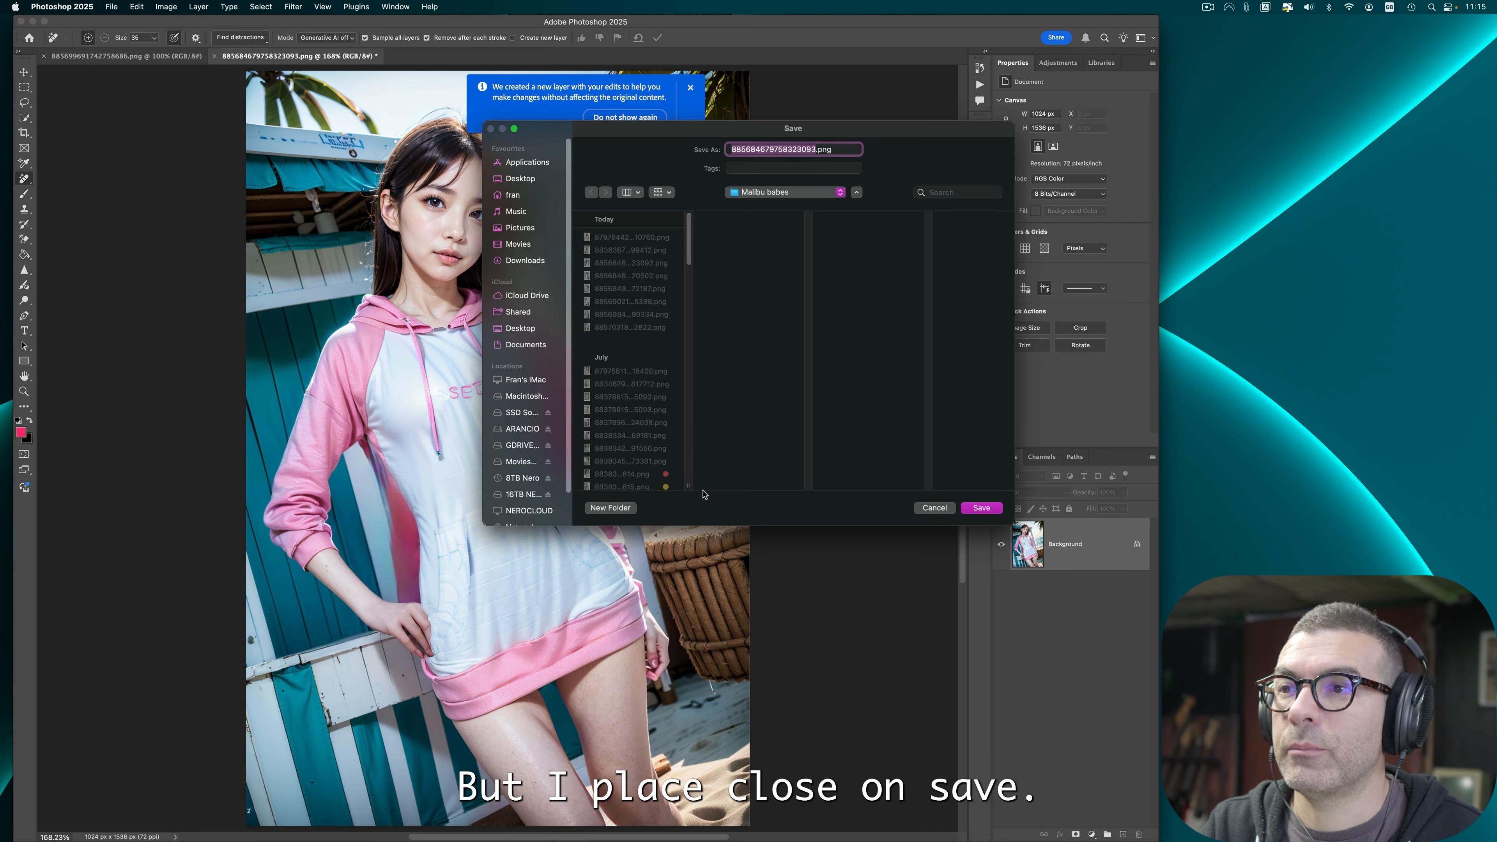
key("Return")
left_click(214, 56)
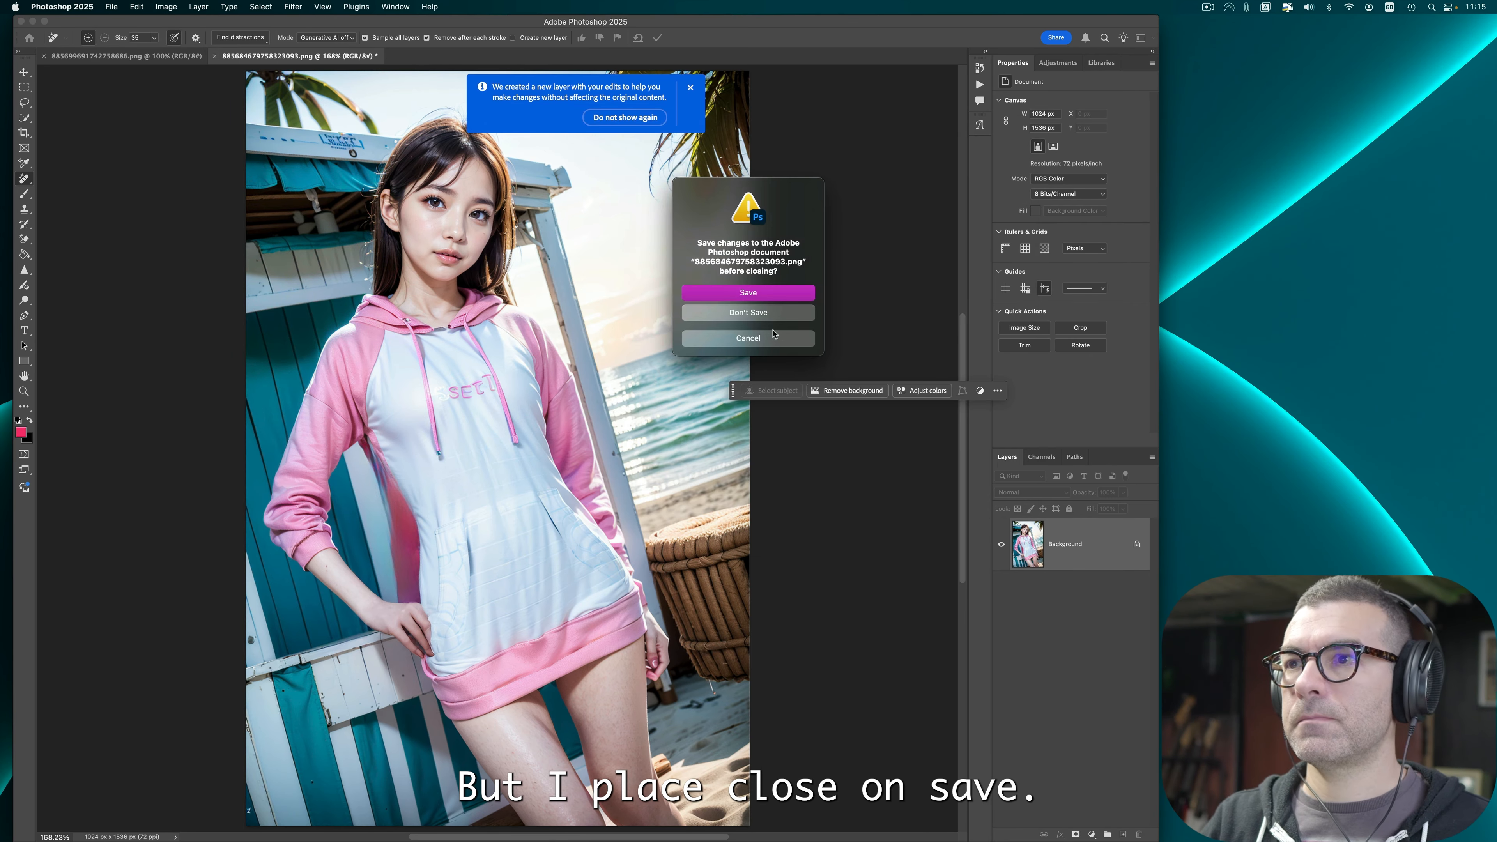
left_click(747, 312)
Step: Erase the mark above the belly button in the bikini image with the Remove tool
key("super+0")
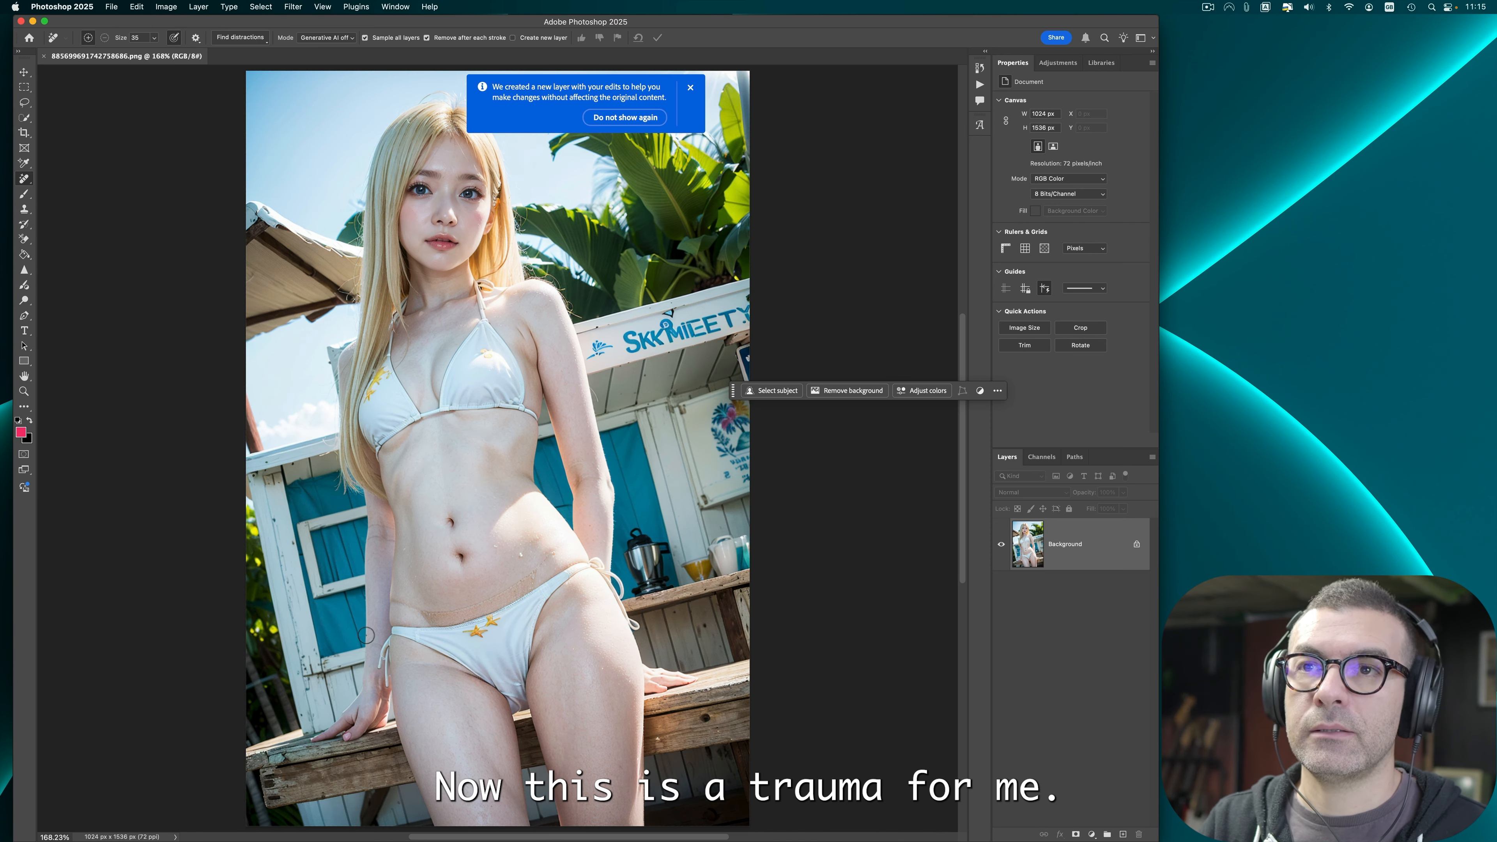
right_click(26, 180)
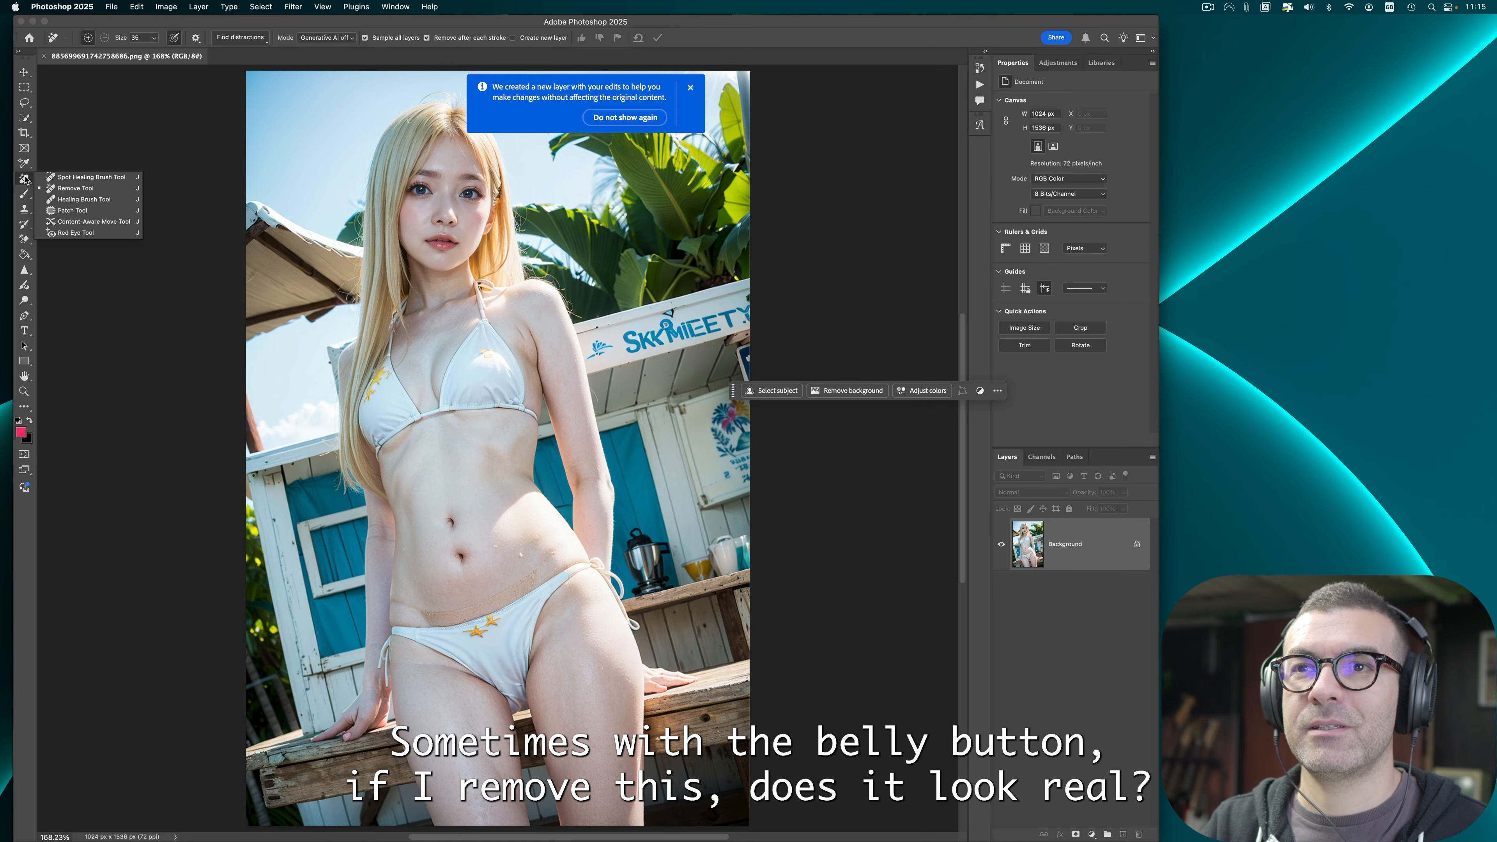
left_click(74, 187)
left_click_drag(438, 534, 451, 522)
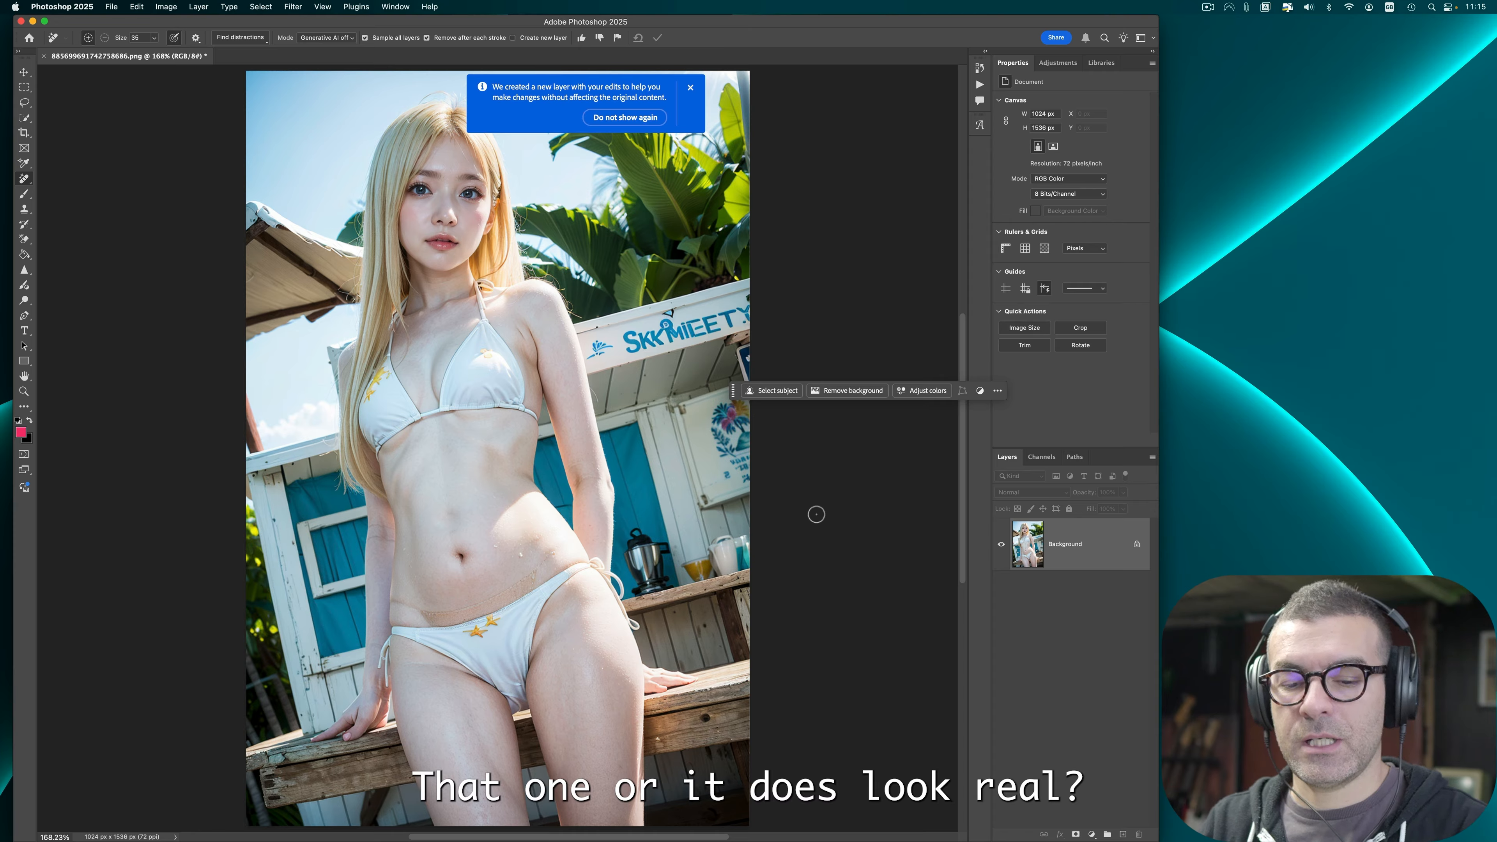
Step: Redo the mark removal above the belly button and erase the crease across the lower belly with the Remove tool
key("super+z")
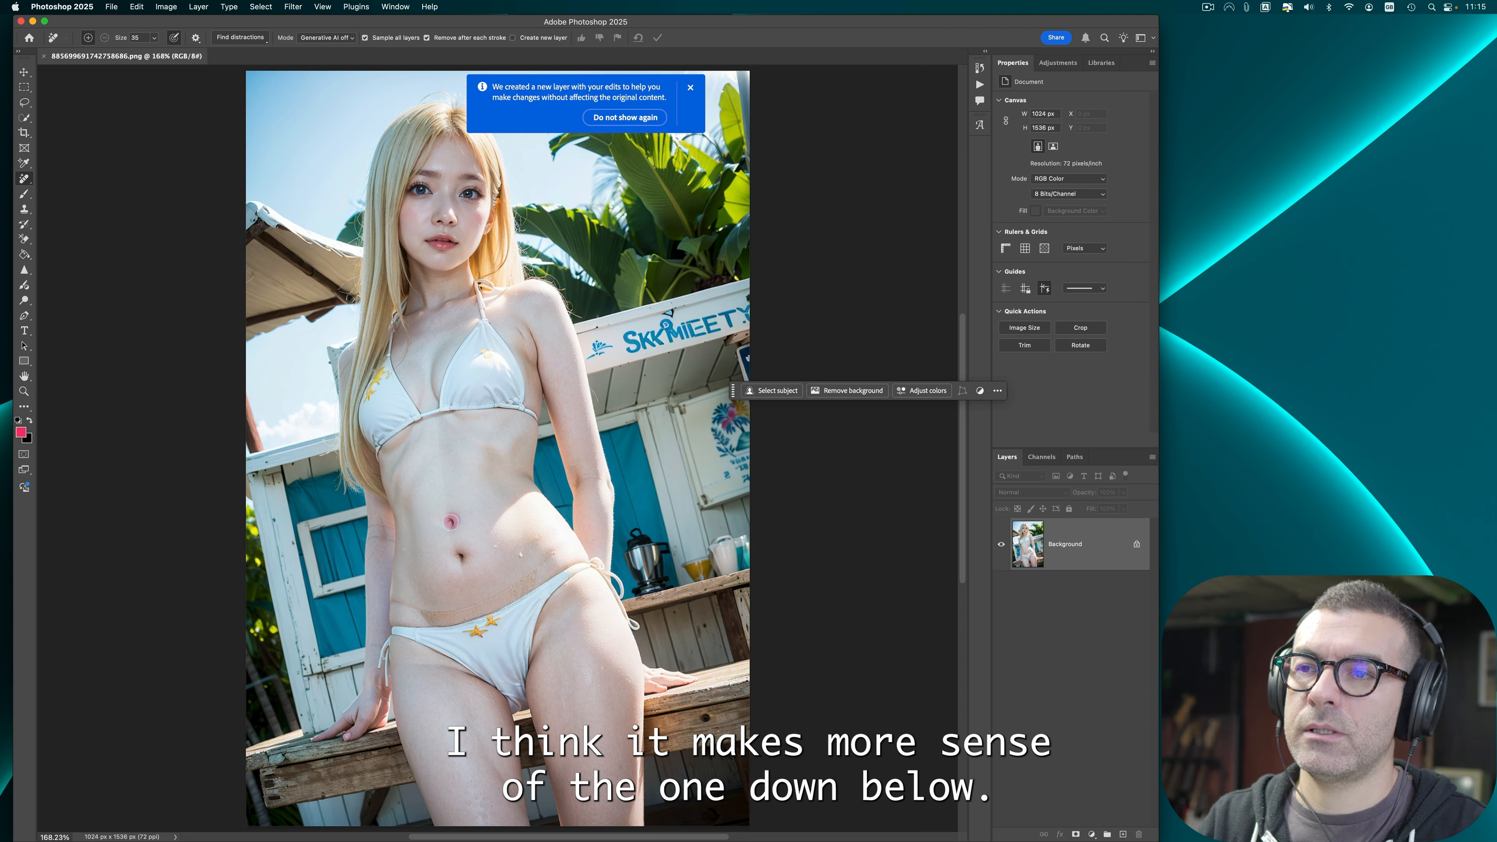
left_click(450, 522)
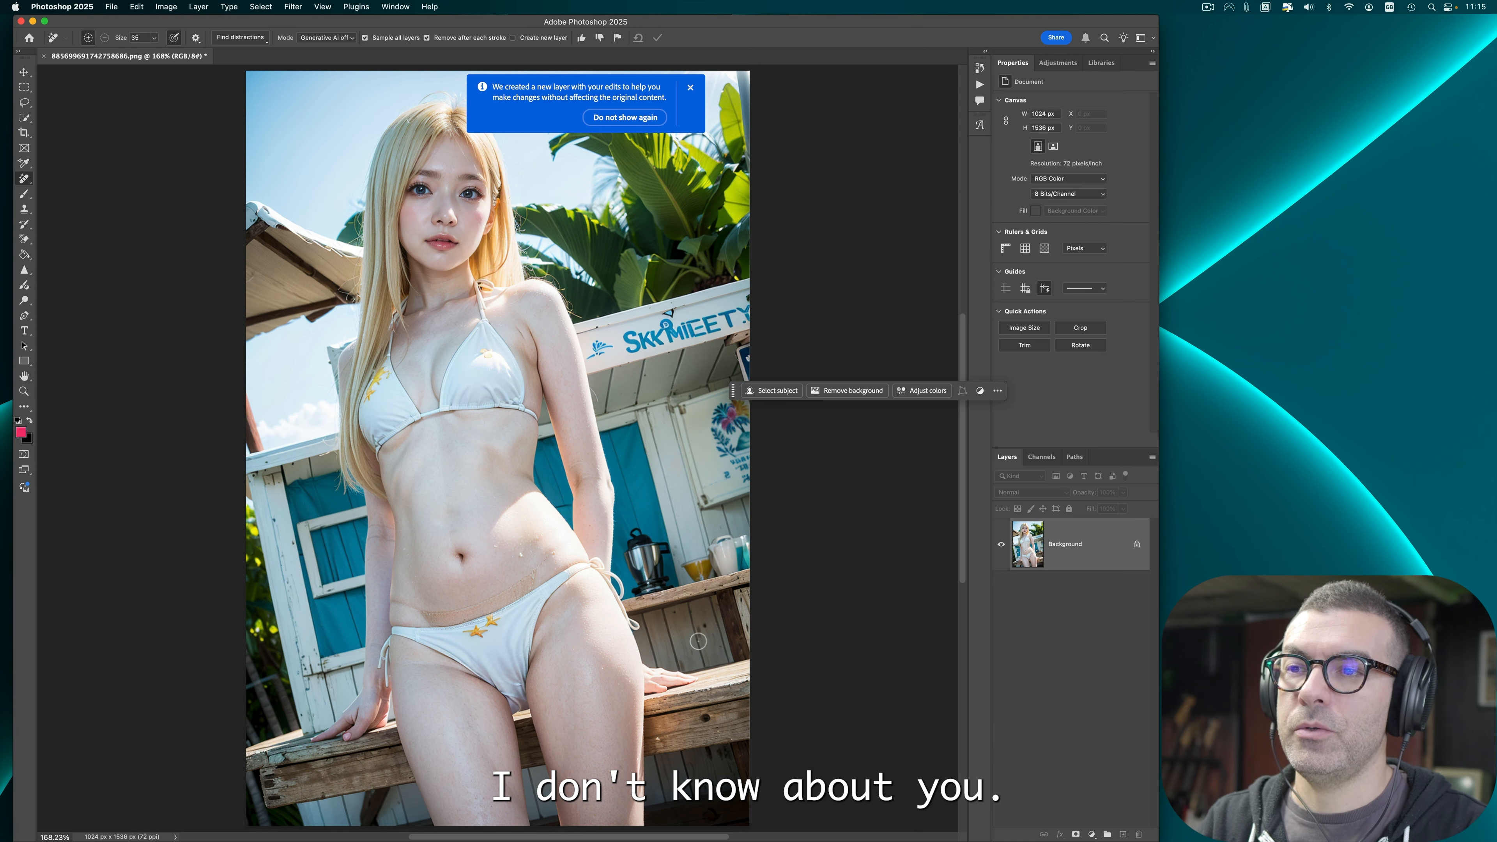
mouse_move(397, 605)
left_mouse_down()
mouse_move(509, 600)
mouse_move(567, 545)
left_mouse_up()
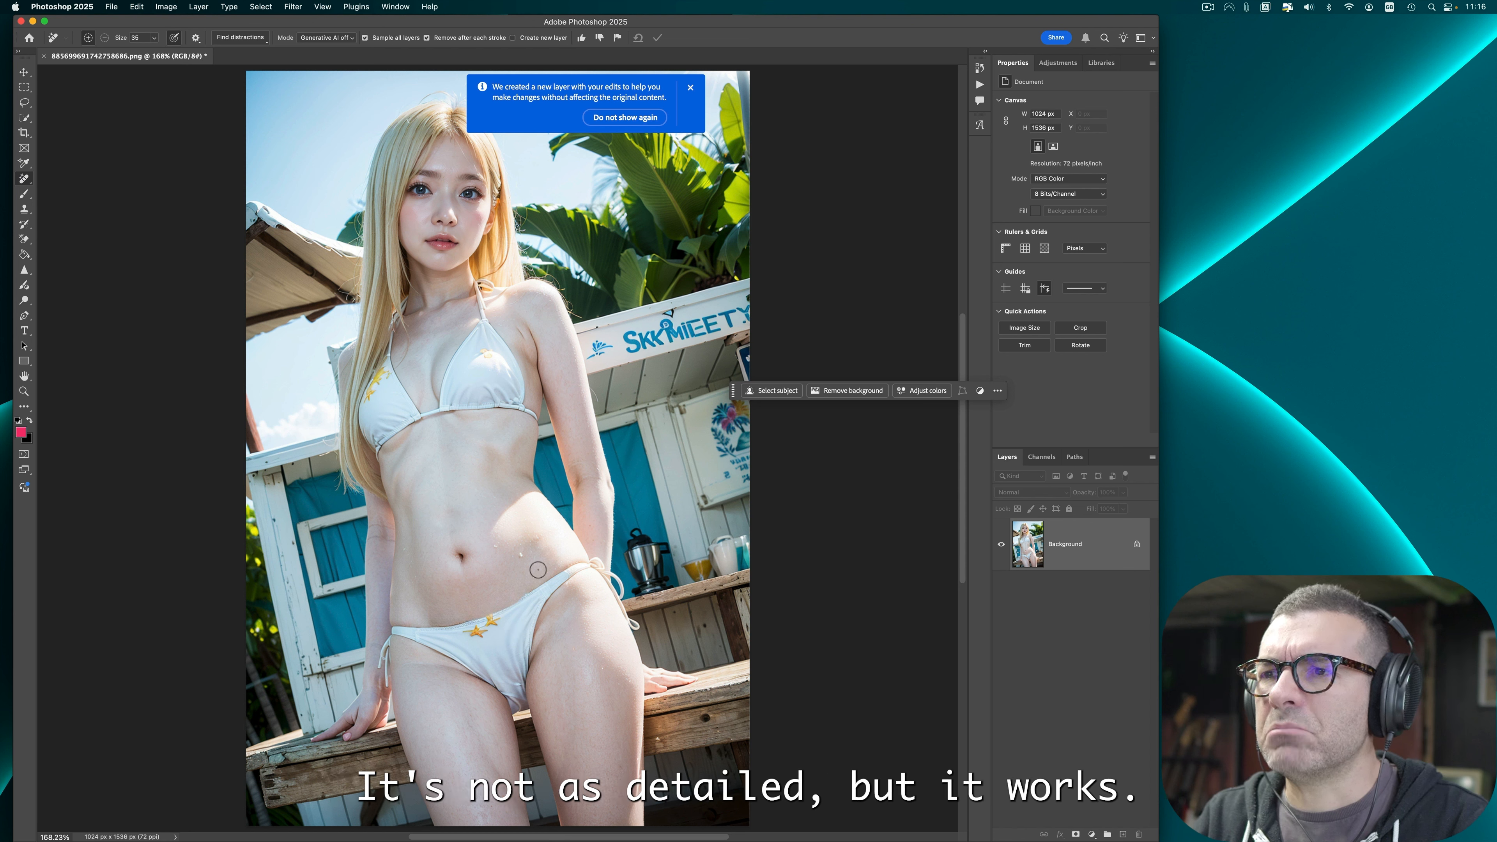
Step: Apply Auto Tone and Auto Color to the bikini image
left_click(24, 269)
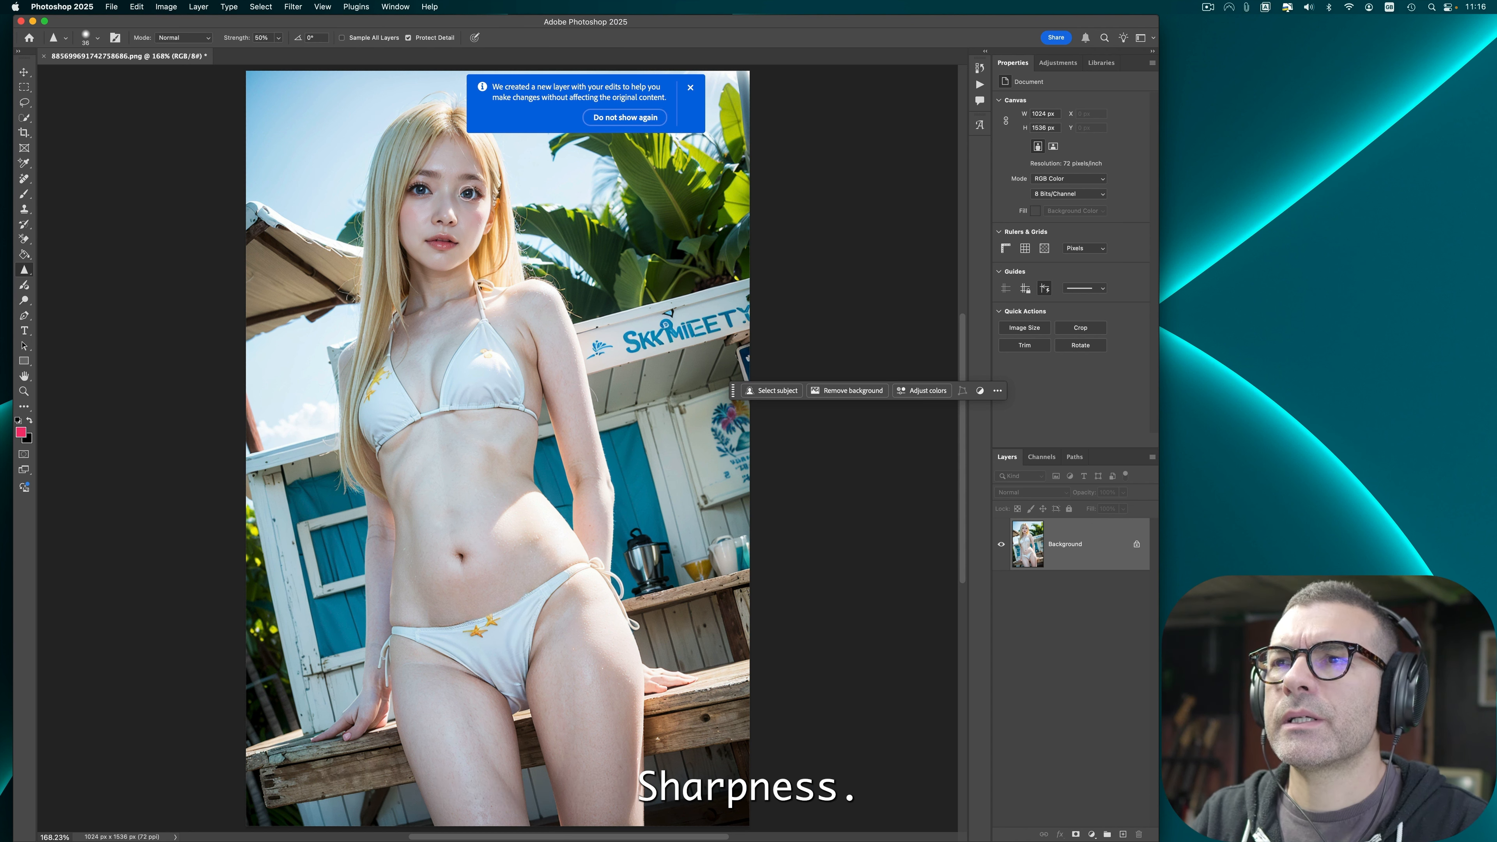
left_click(690, 87)
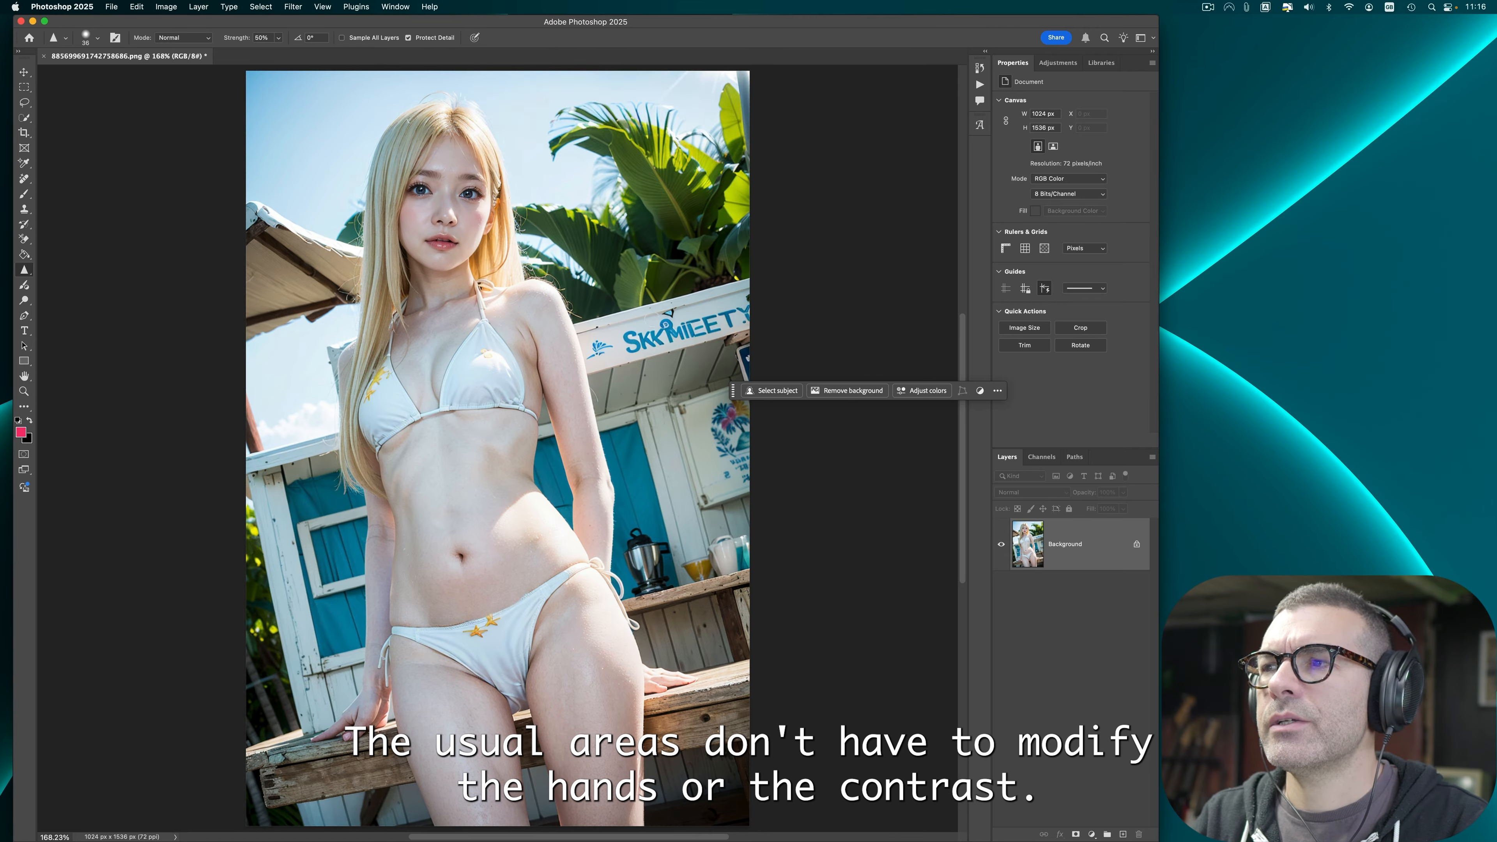
left_click(172, 6)
left_click(182, 57)
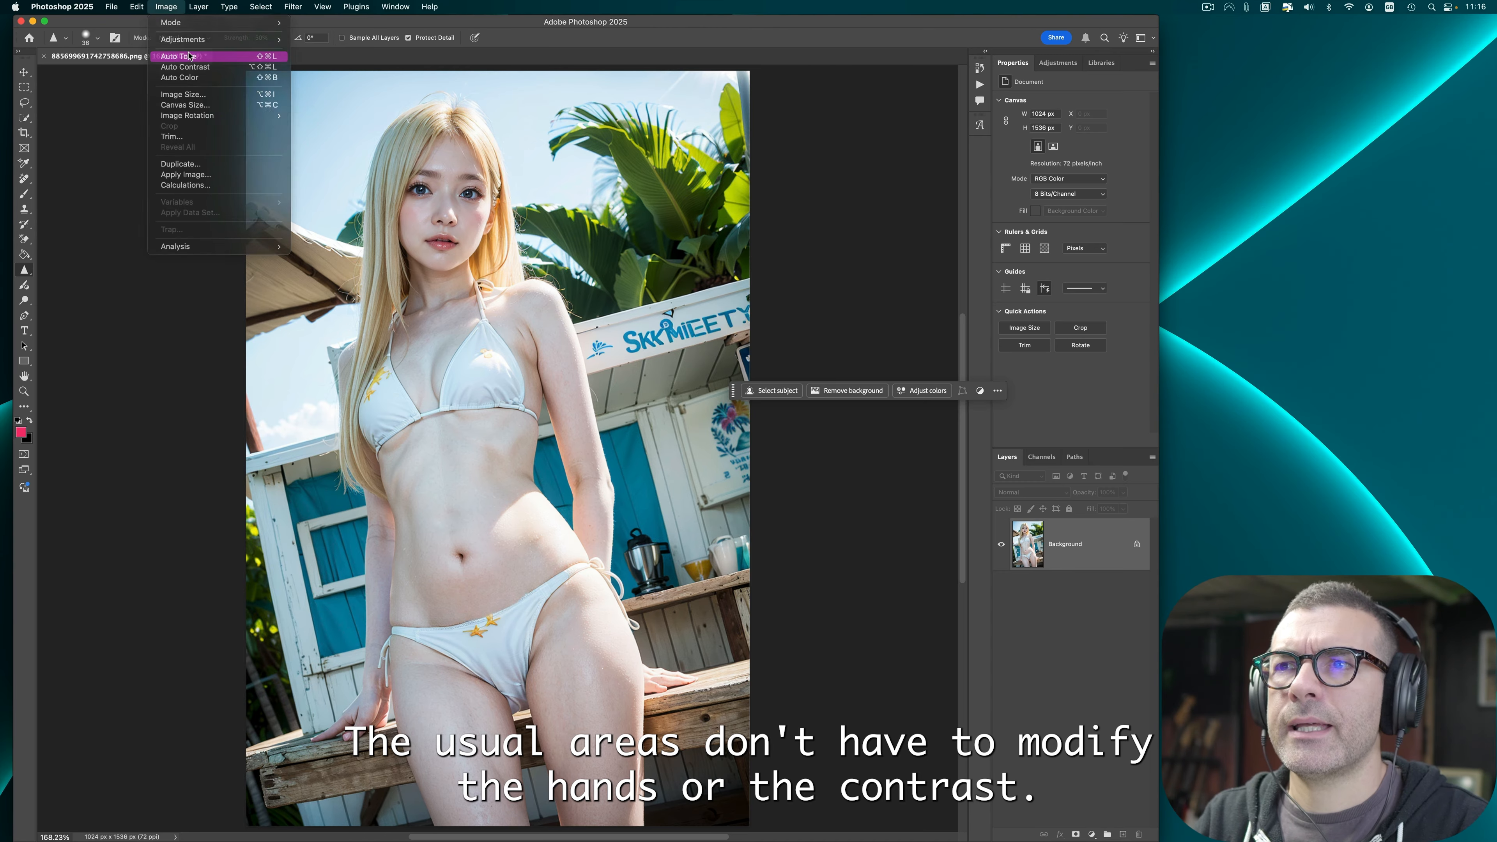
left_click(137, 6)
mouse_move(166, 7)
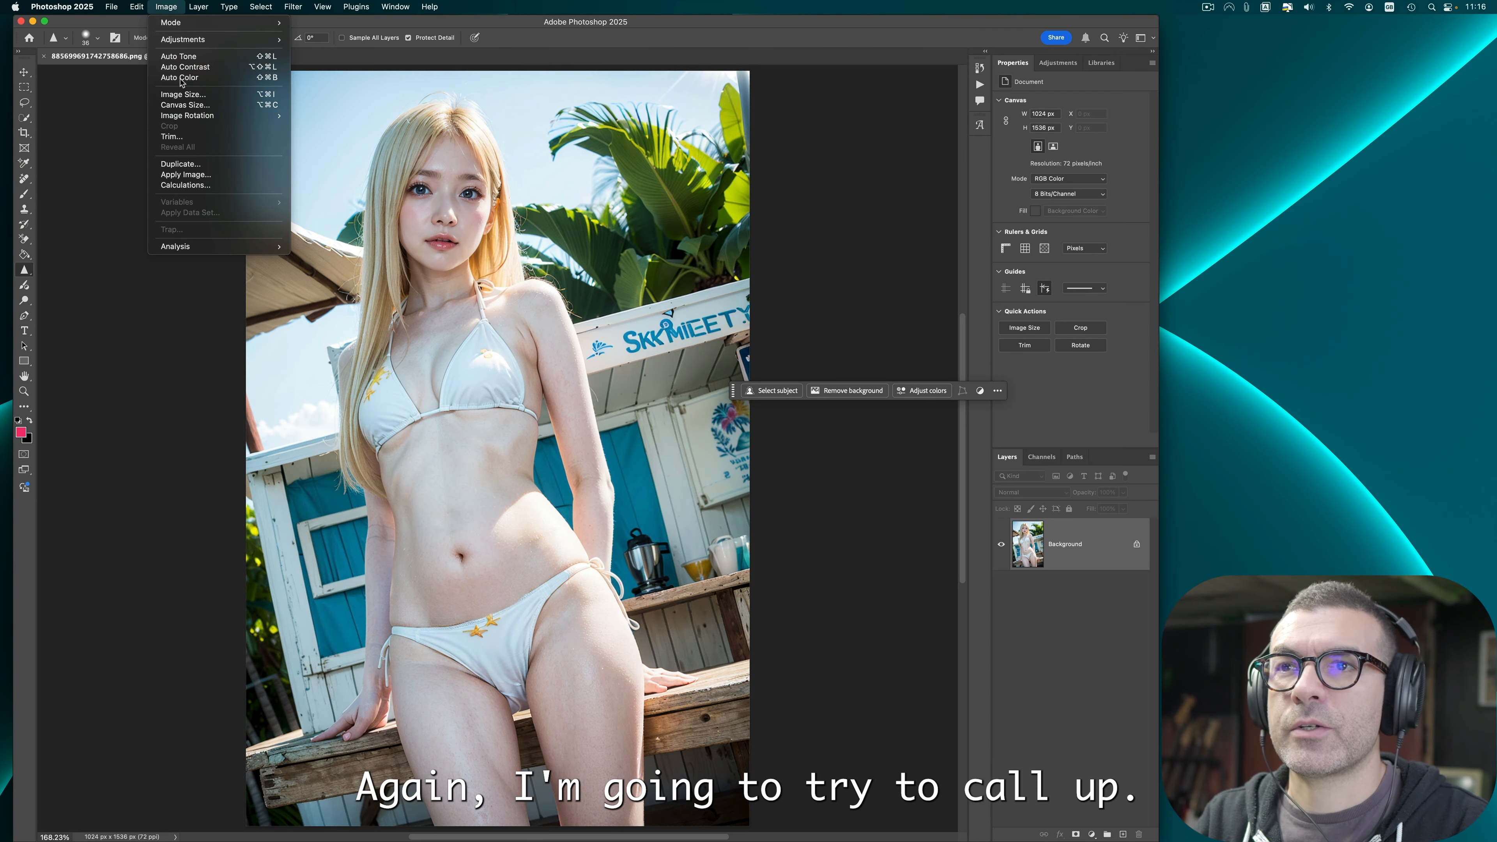
left_click(179, 79)
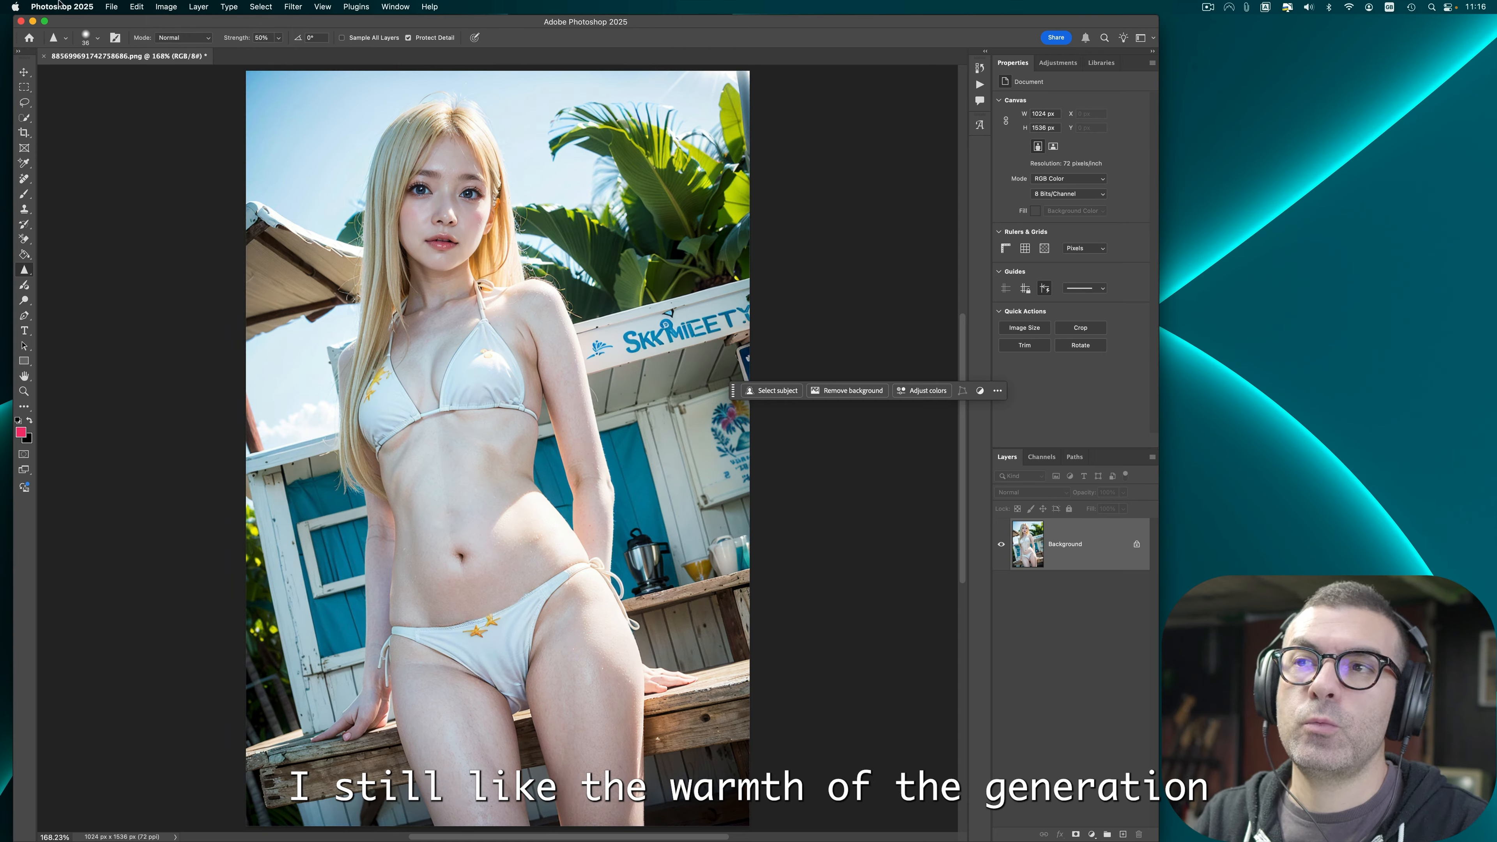
Step: Quick export the bikini image as PNG, replacing the existing file, and close it without saving
left_click(111, 7)
mouse_move(177, 193)
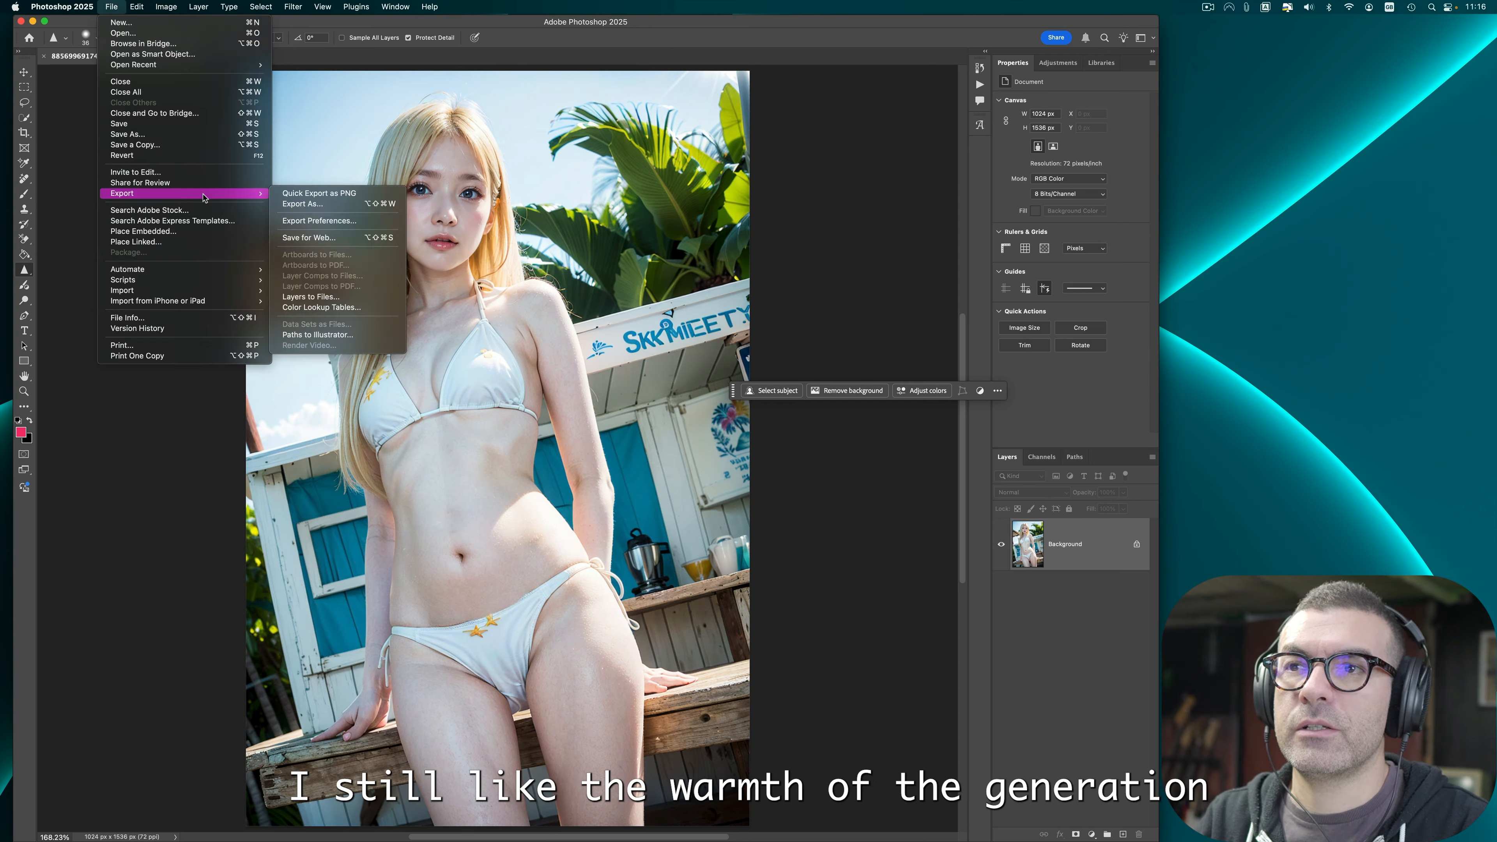
left_click(317, 195)
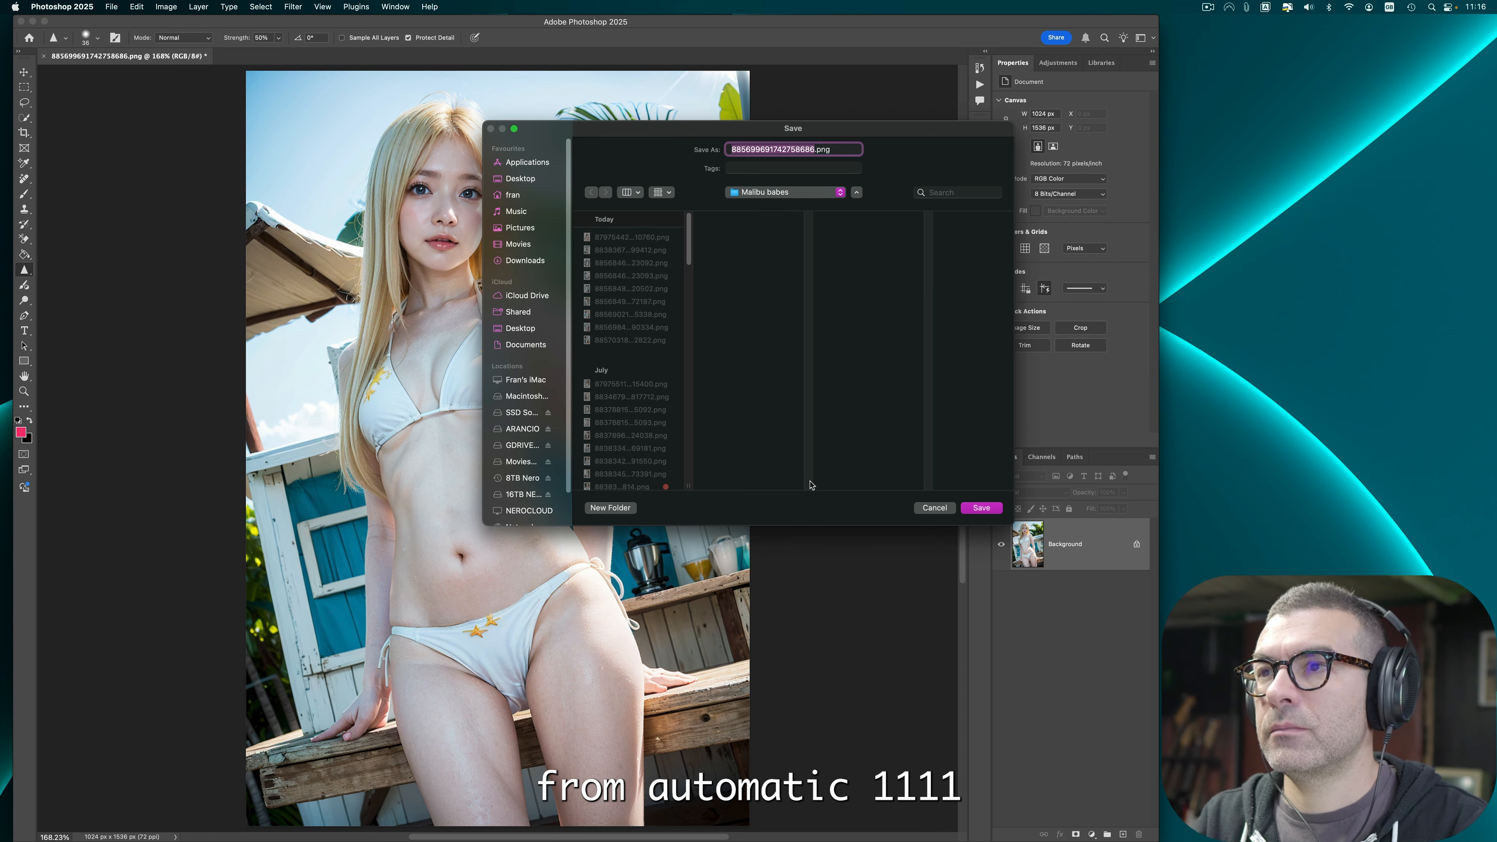
left_click(981, 509)
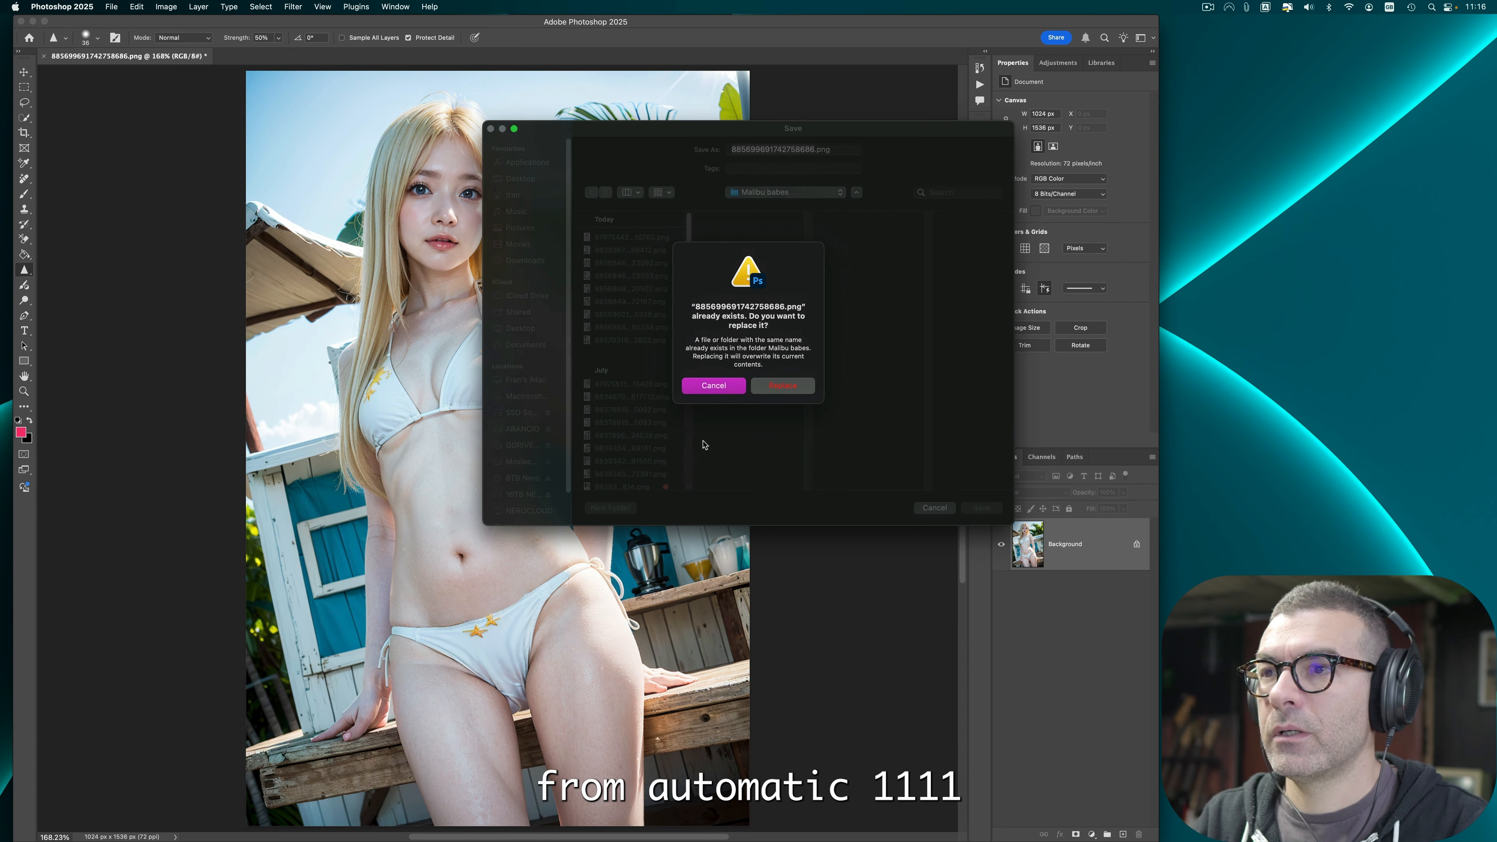
left_click(709, 385)
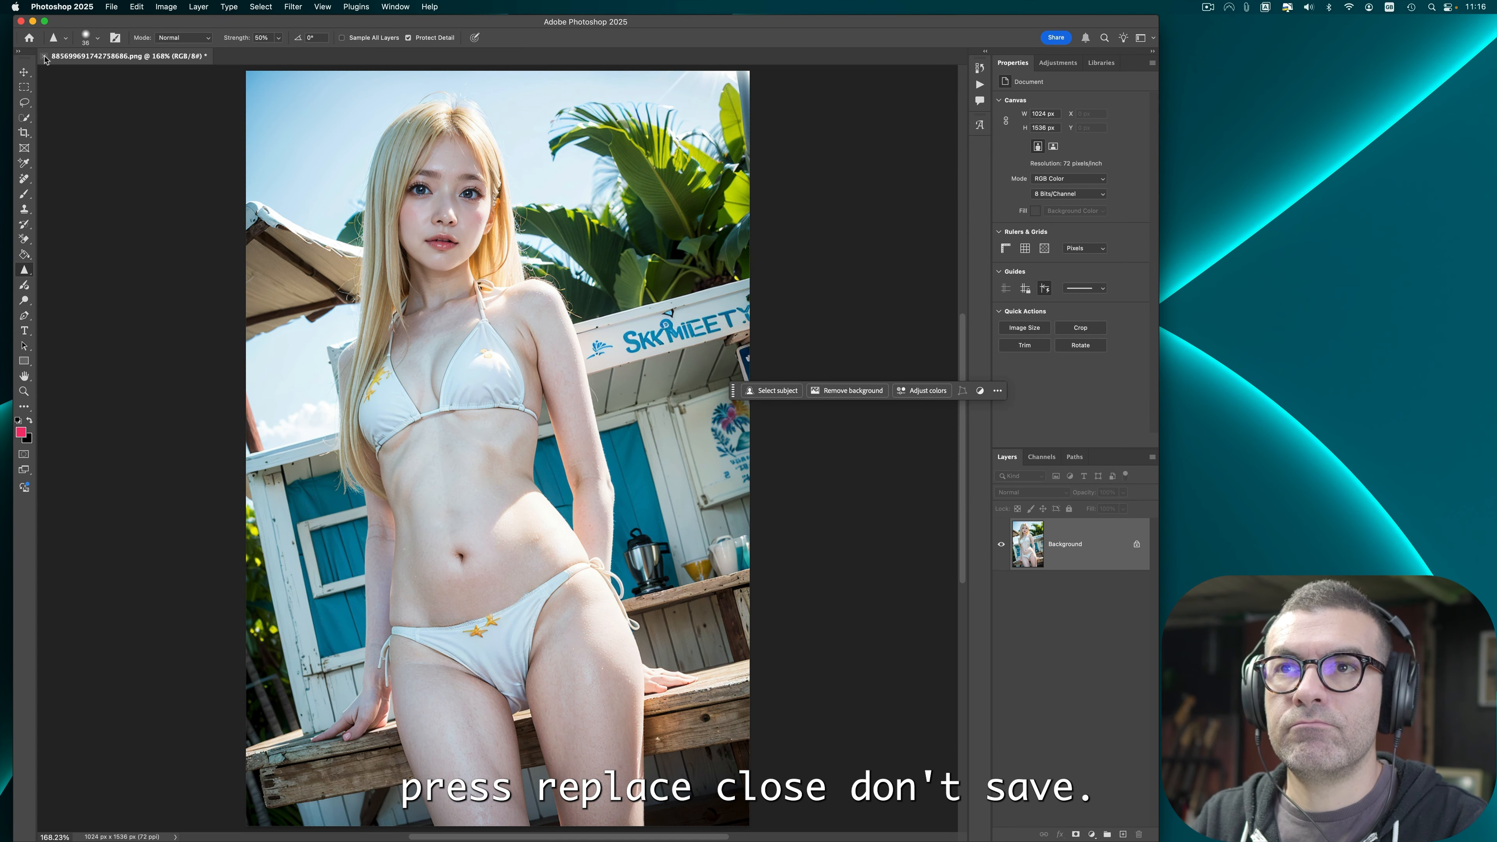
left_click(45, 57)
key("d")
left_click(21, 21)
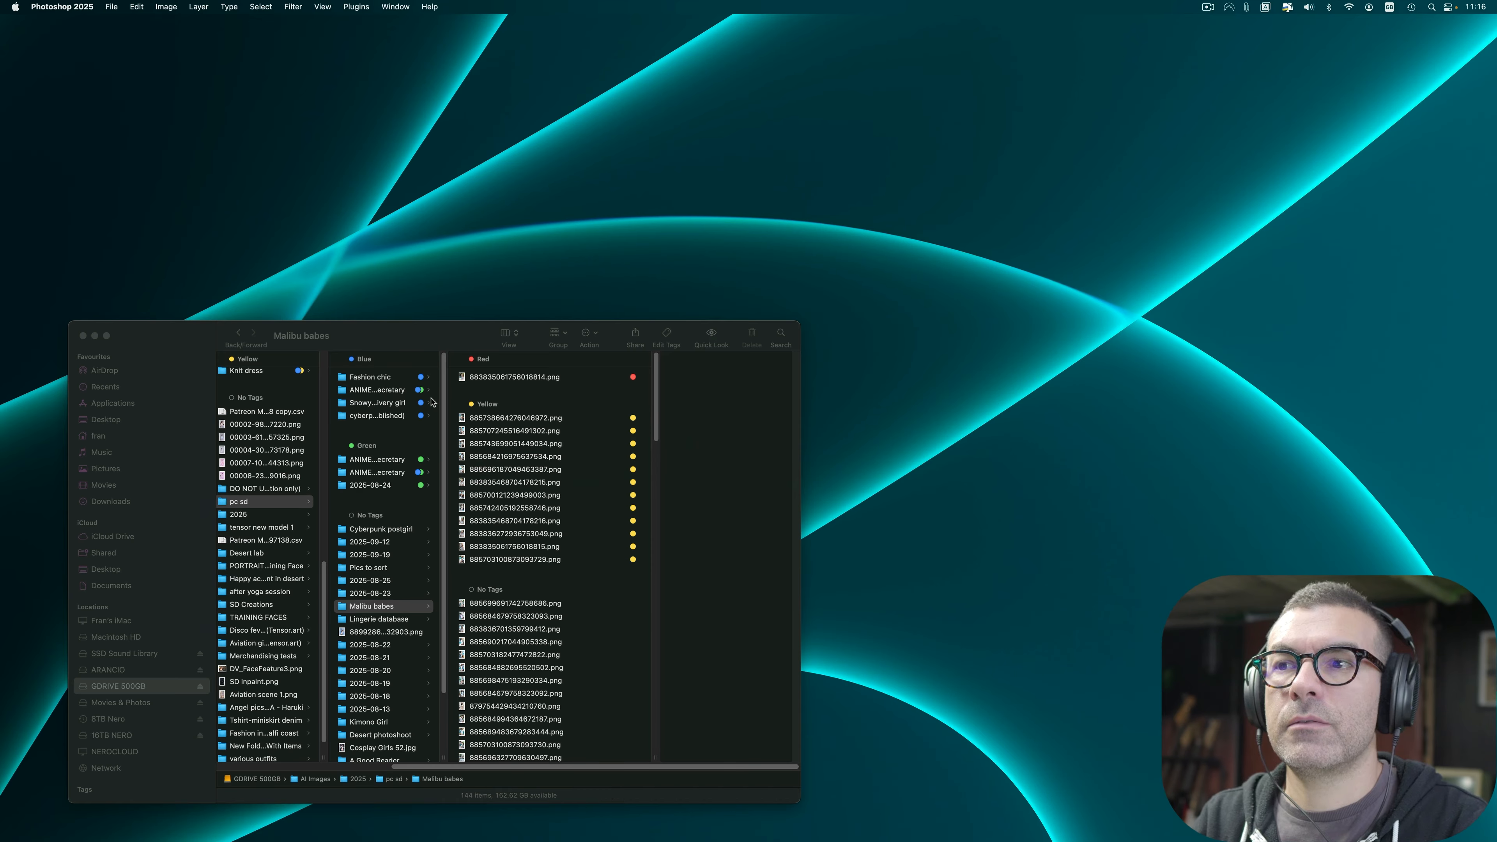
Step: Preview the yellow-tagged images in the Malibu babes folder with Quick Look
left_click(566, 418)
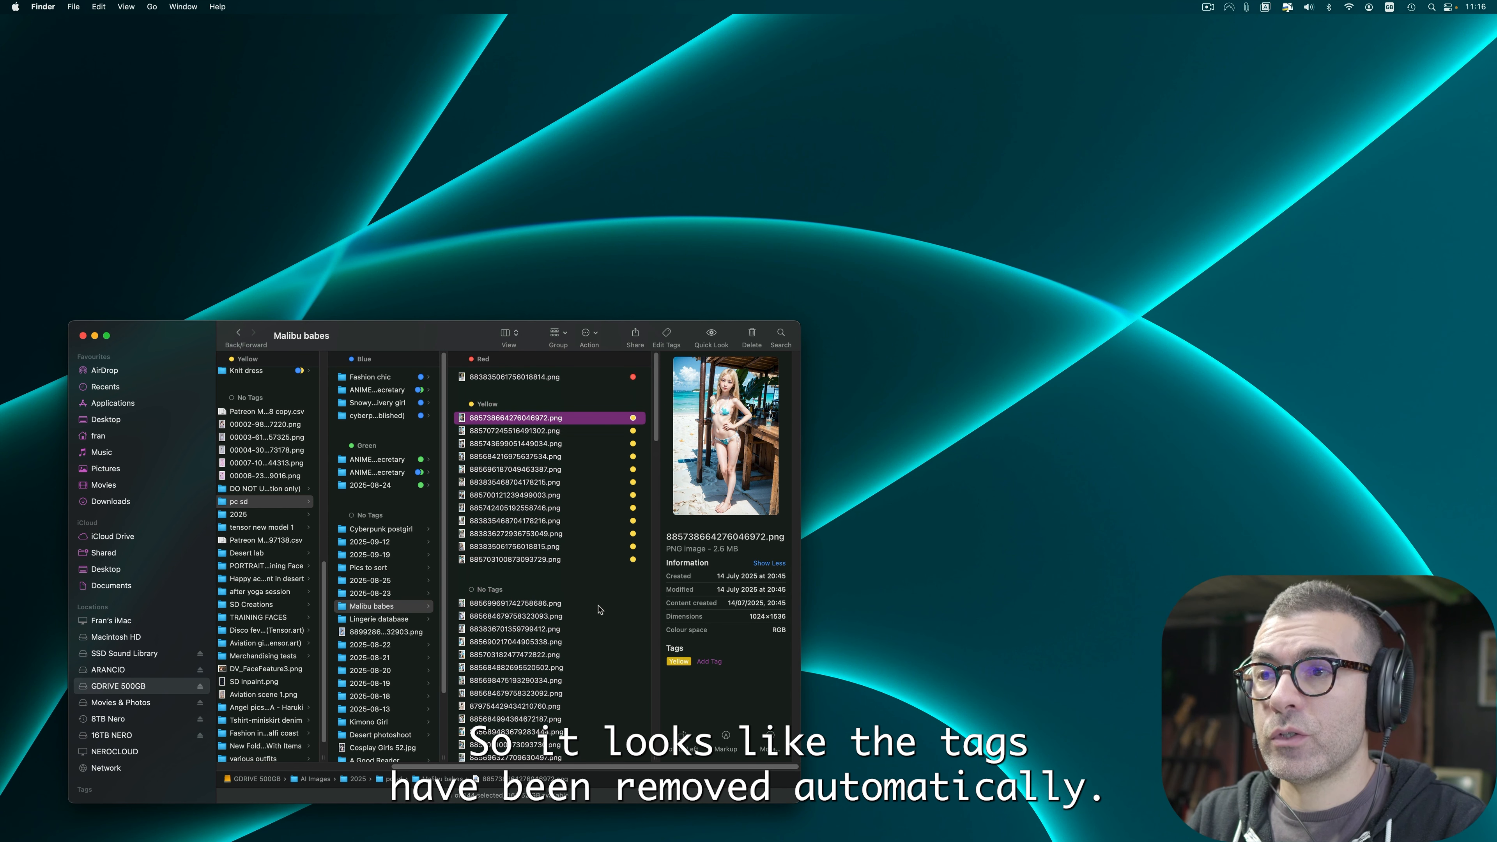
left_click(600, 472)
key("space")
key("Down")
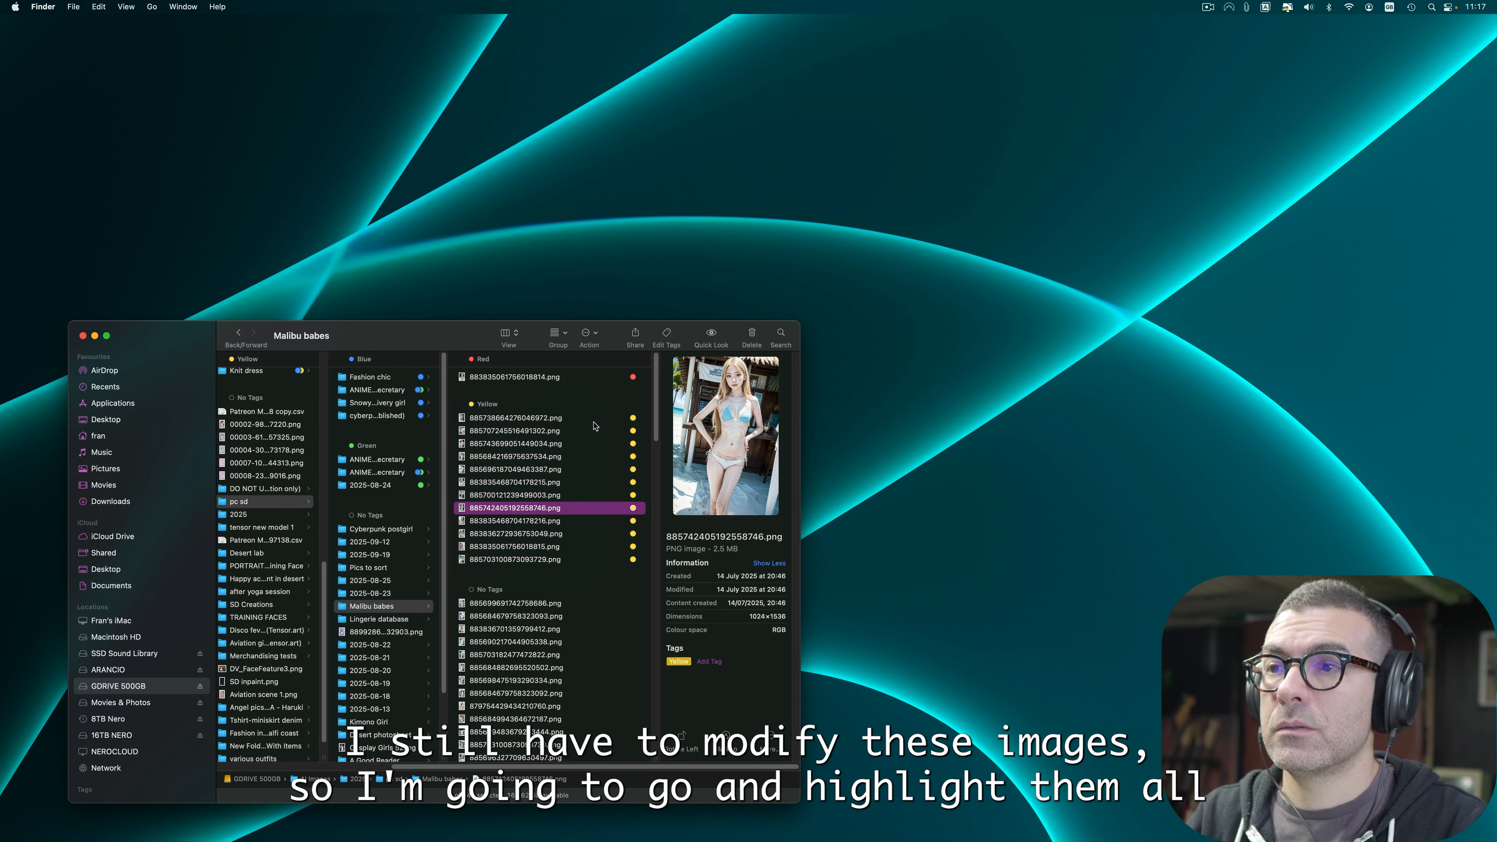
Step: Select all the yellow-tagged images and open them together in Photoshop
left_click_drag(594, 418, 583, 558)
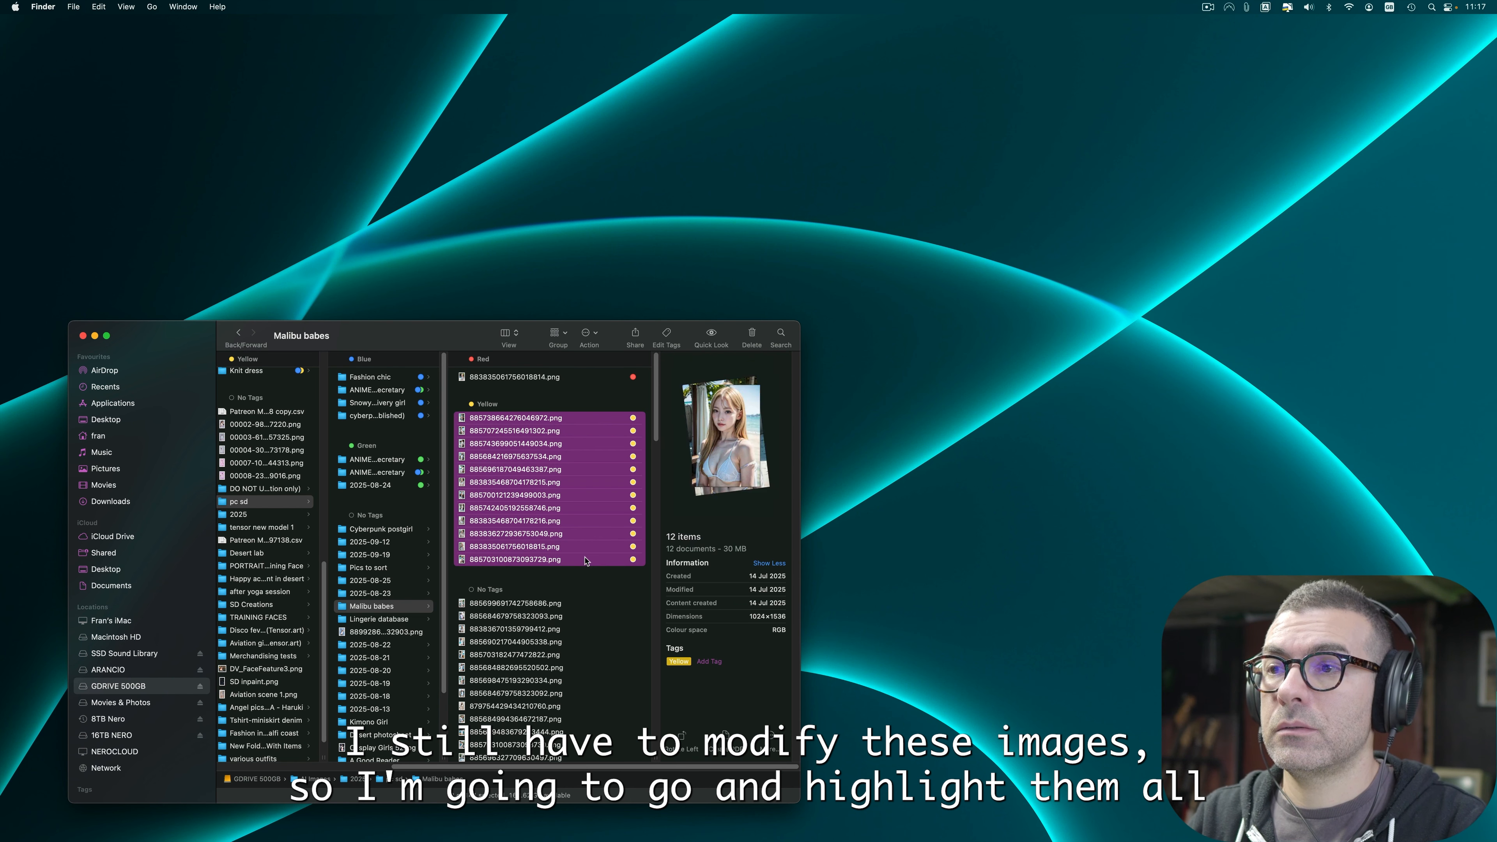
left_click_drag(546, 506, 27, 522)
key("super+0")
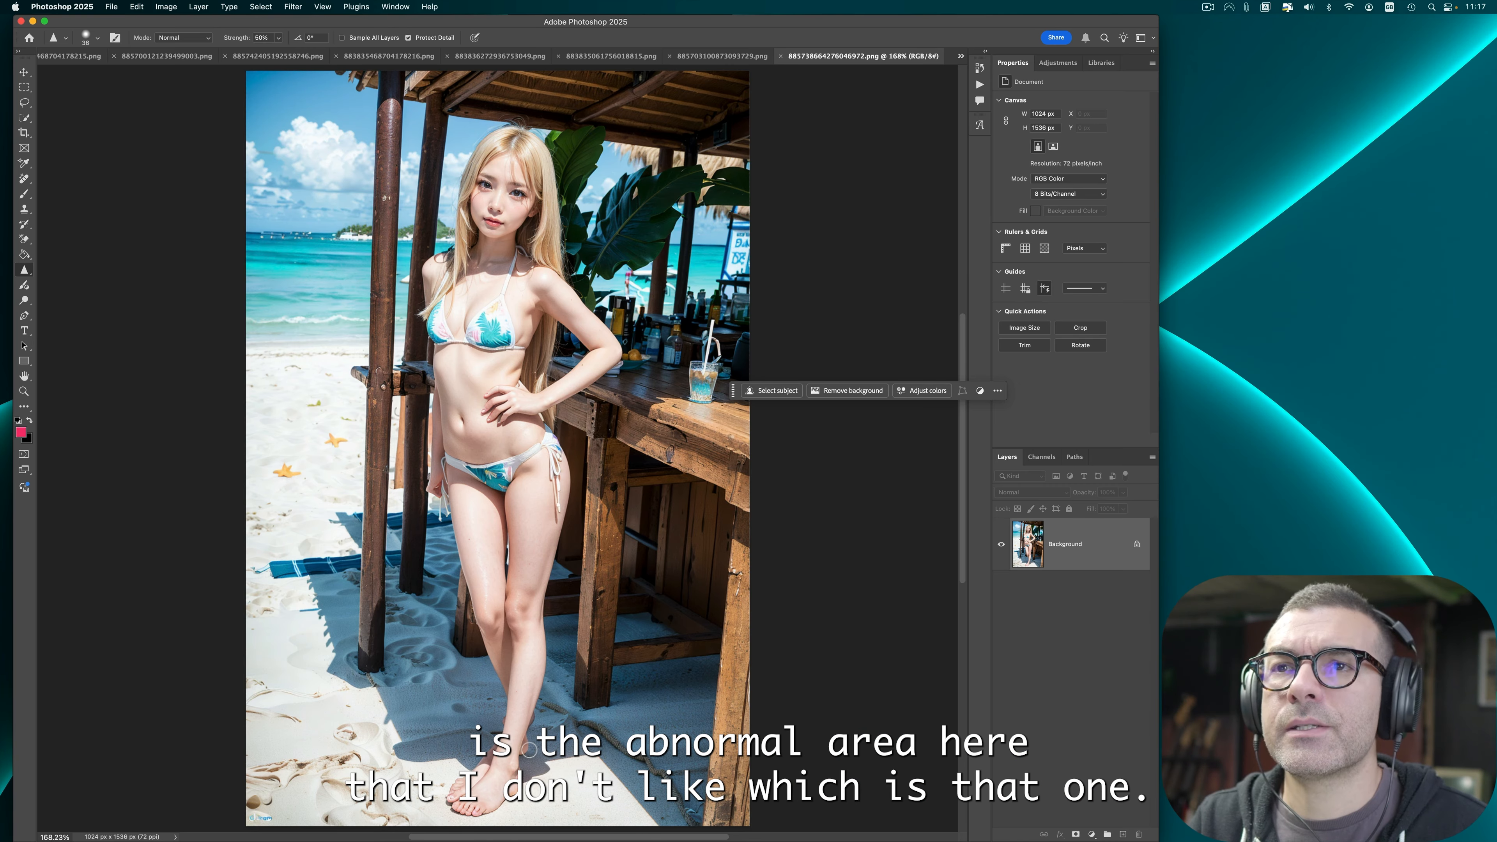
Step: Erase the odd area by the ankle and the extra foot with the Remove tool
key("j")
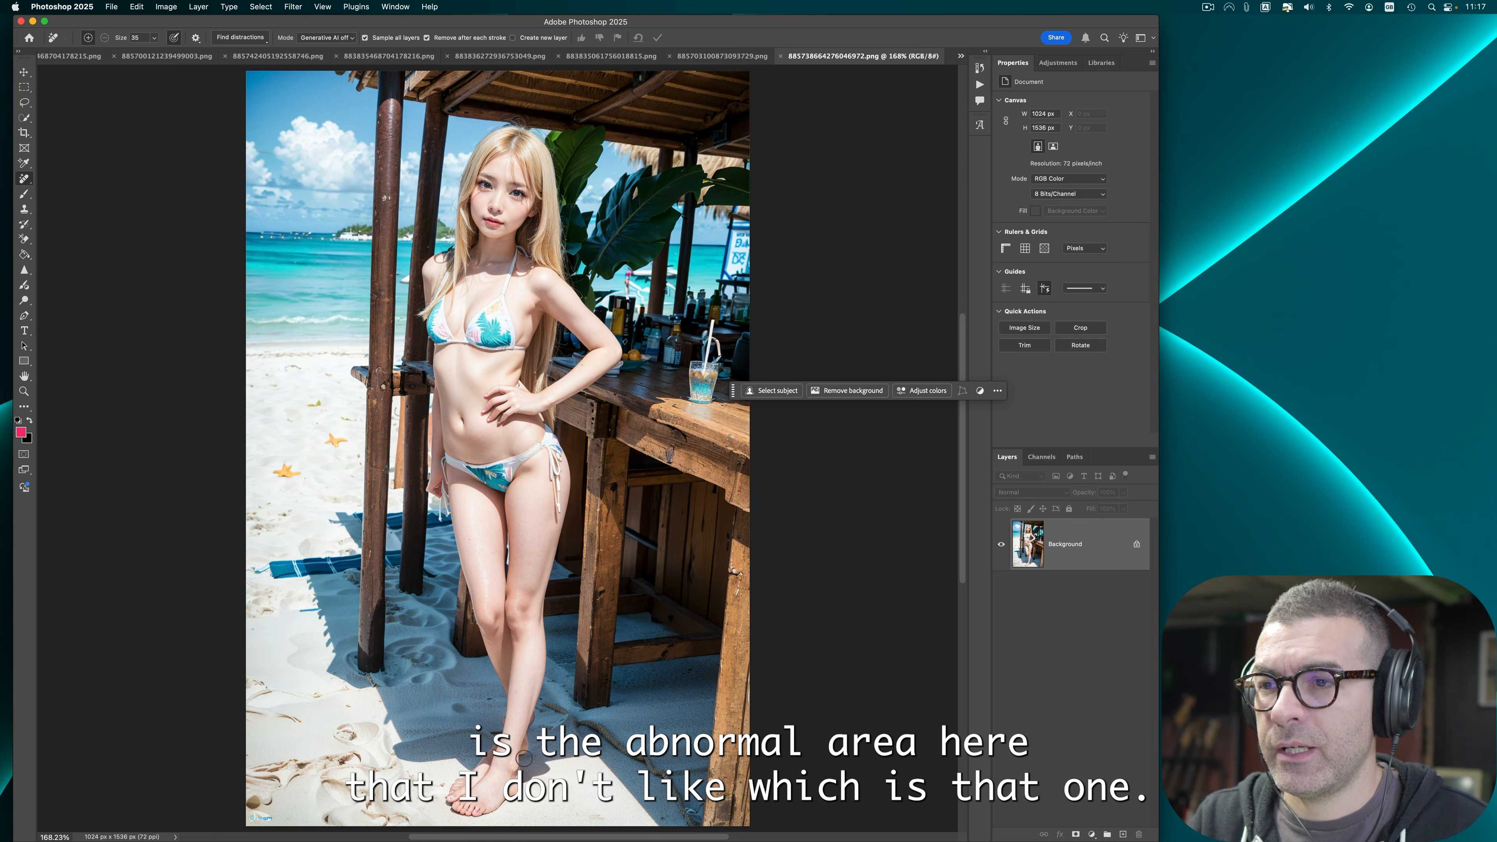
left_click_drag(531, 756, 540, 717)
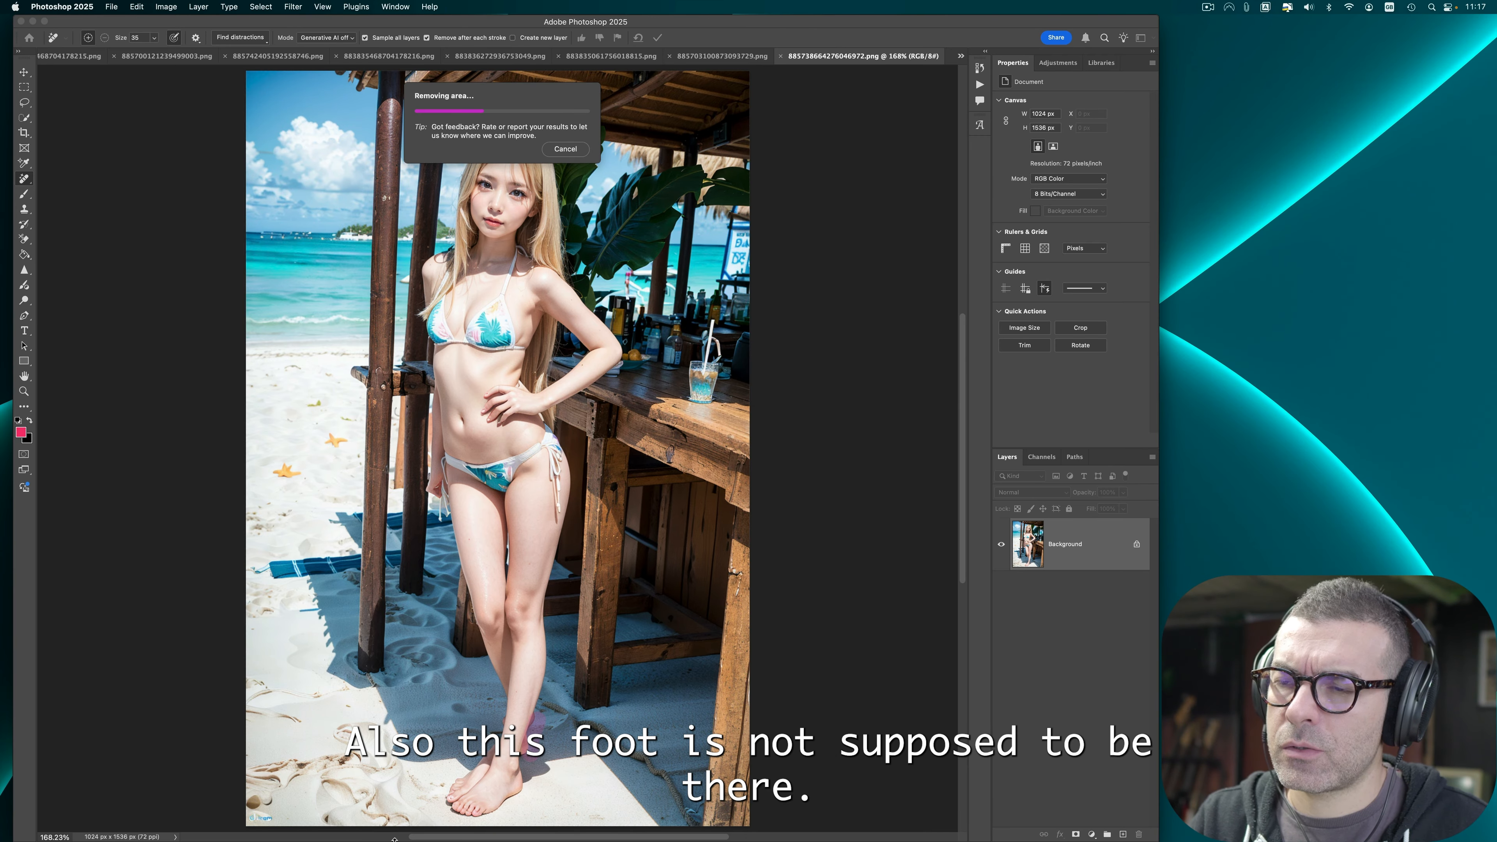
left_click_drag(447, 796, 480, 766)
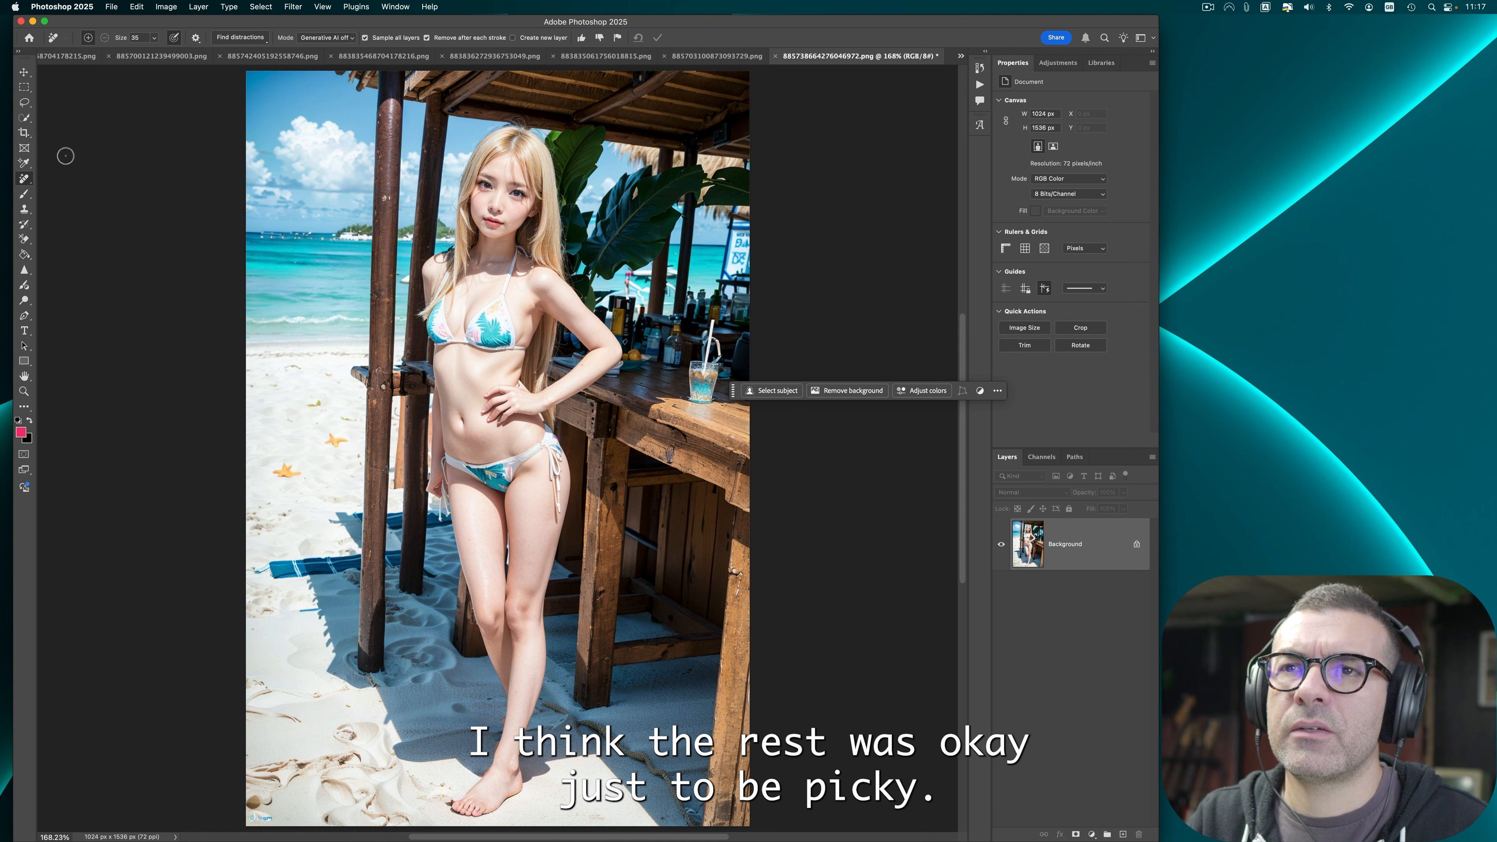
Step: Apply Auto Contrast to the beach bar image
left_click(24, 269)
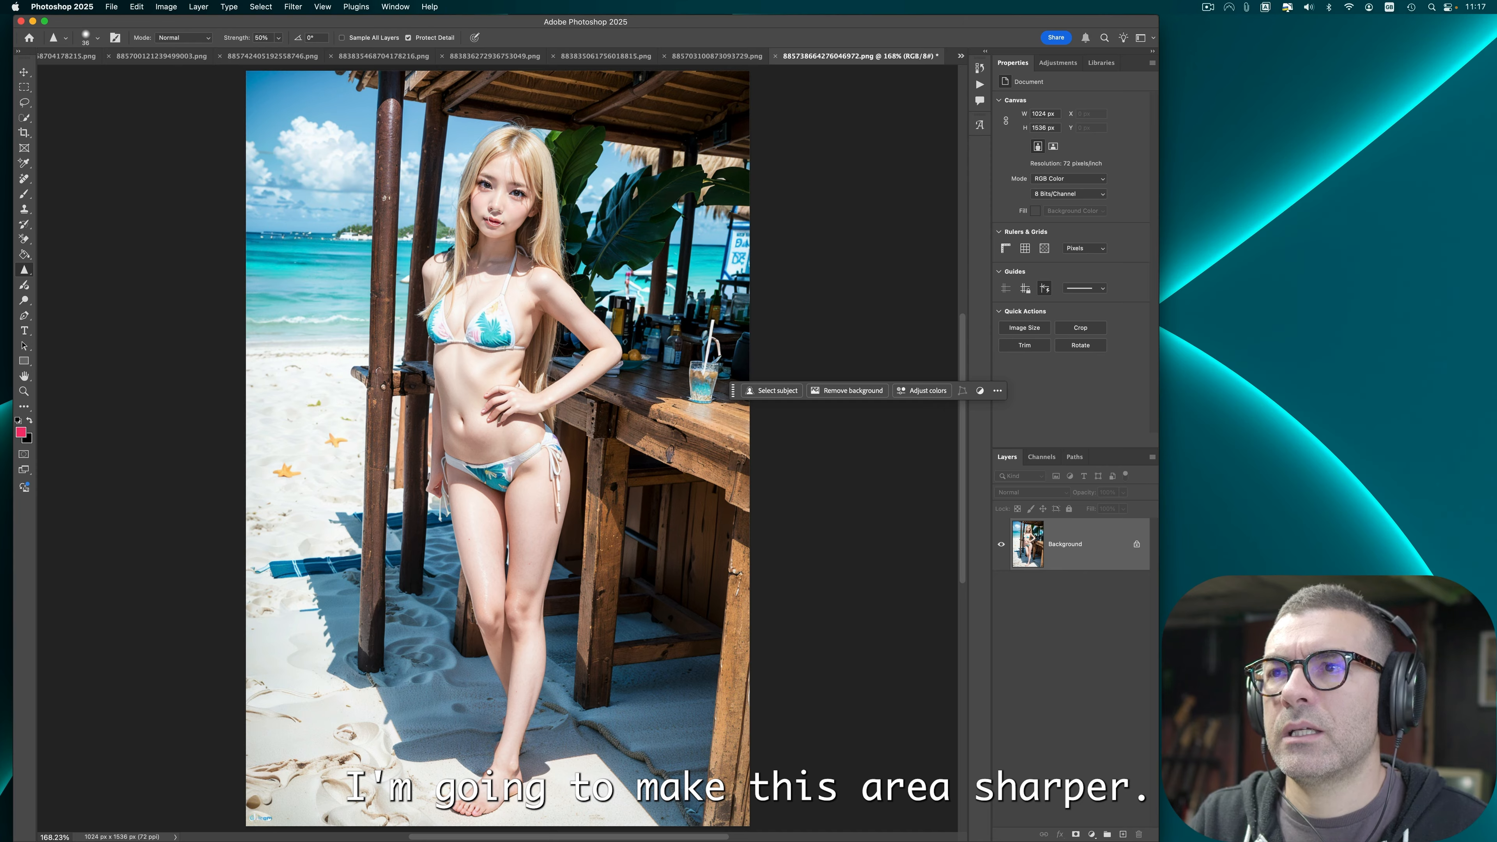
left_click(198, 6)
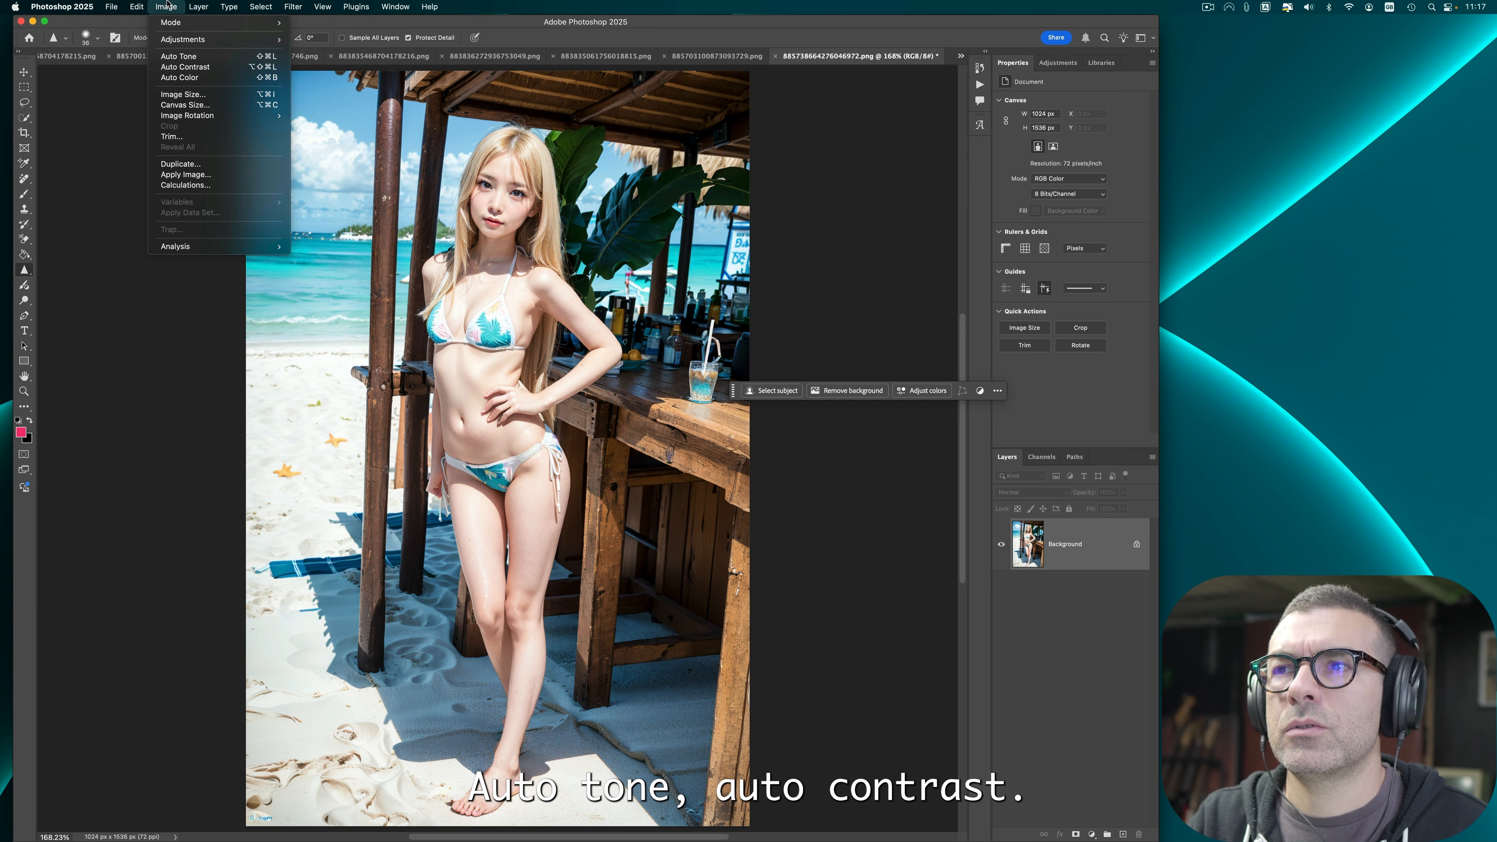
left_click(190, 67)
Step: Export the beach bar image as PNG and close it without saving
left_click(136, 6)
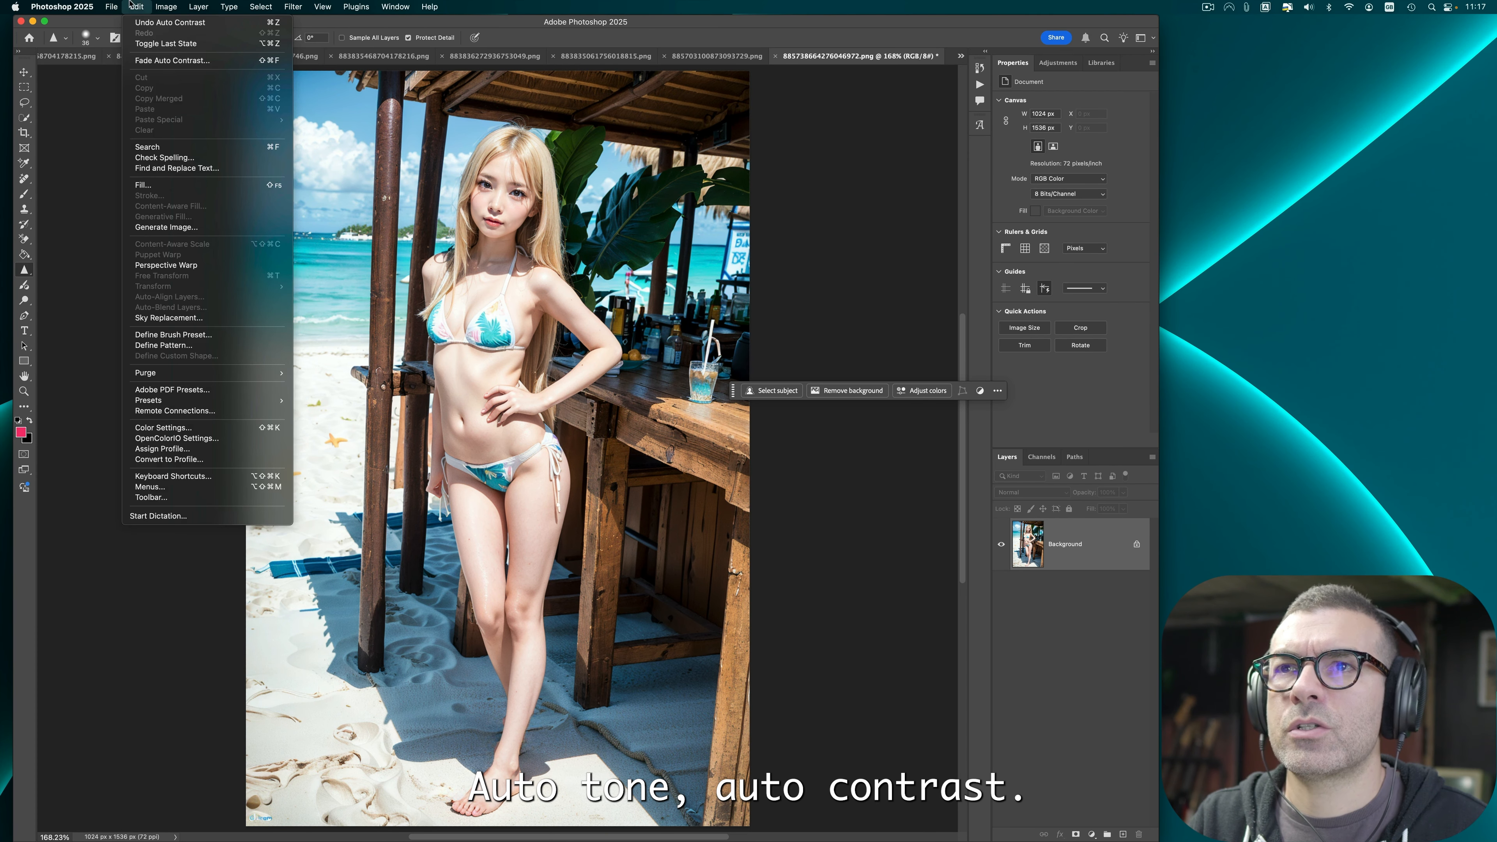
mouse_move(111, 7)
mouse_move(177, 193)
left_click(341, 206)
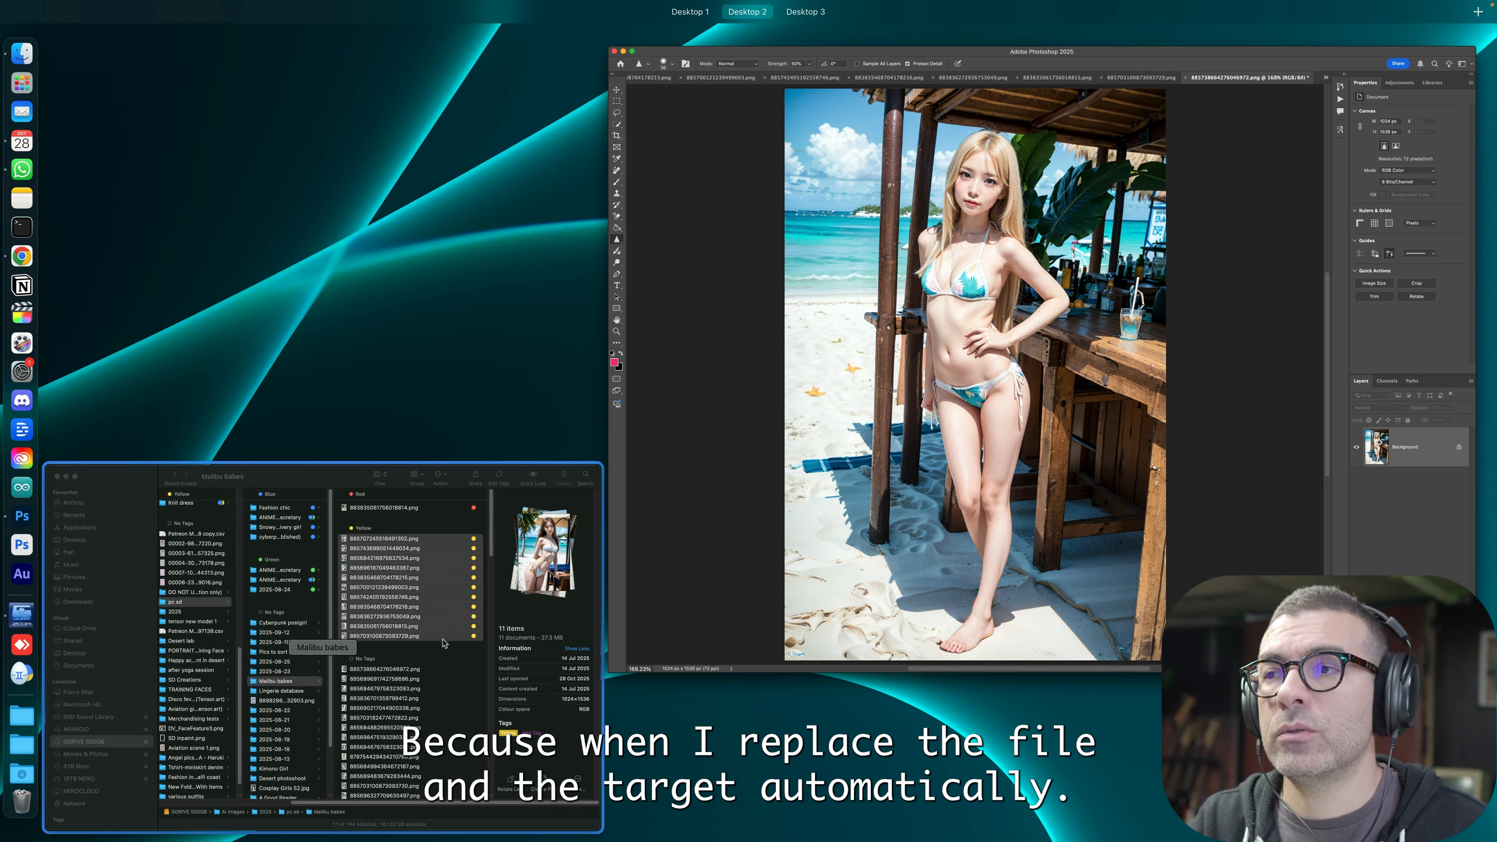
left_click(774, 67)
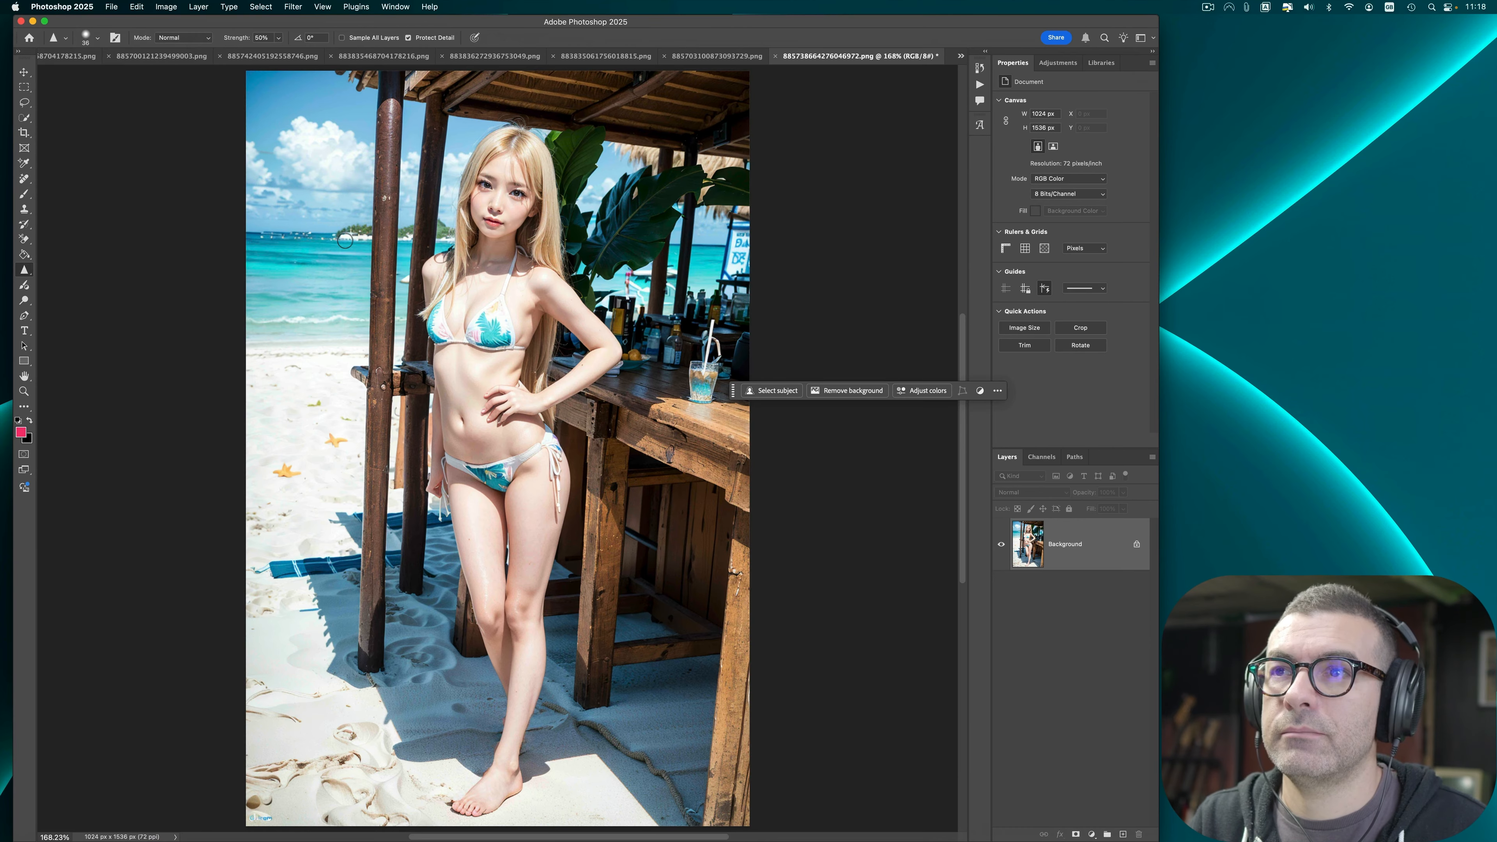
left_click(775, 56)
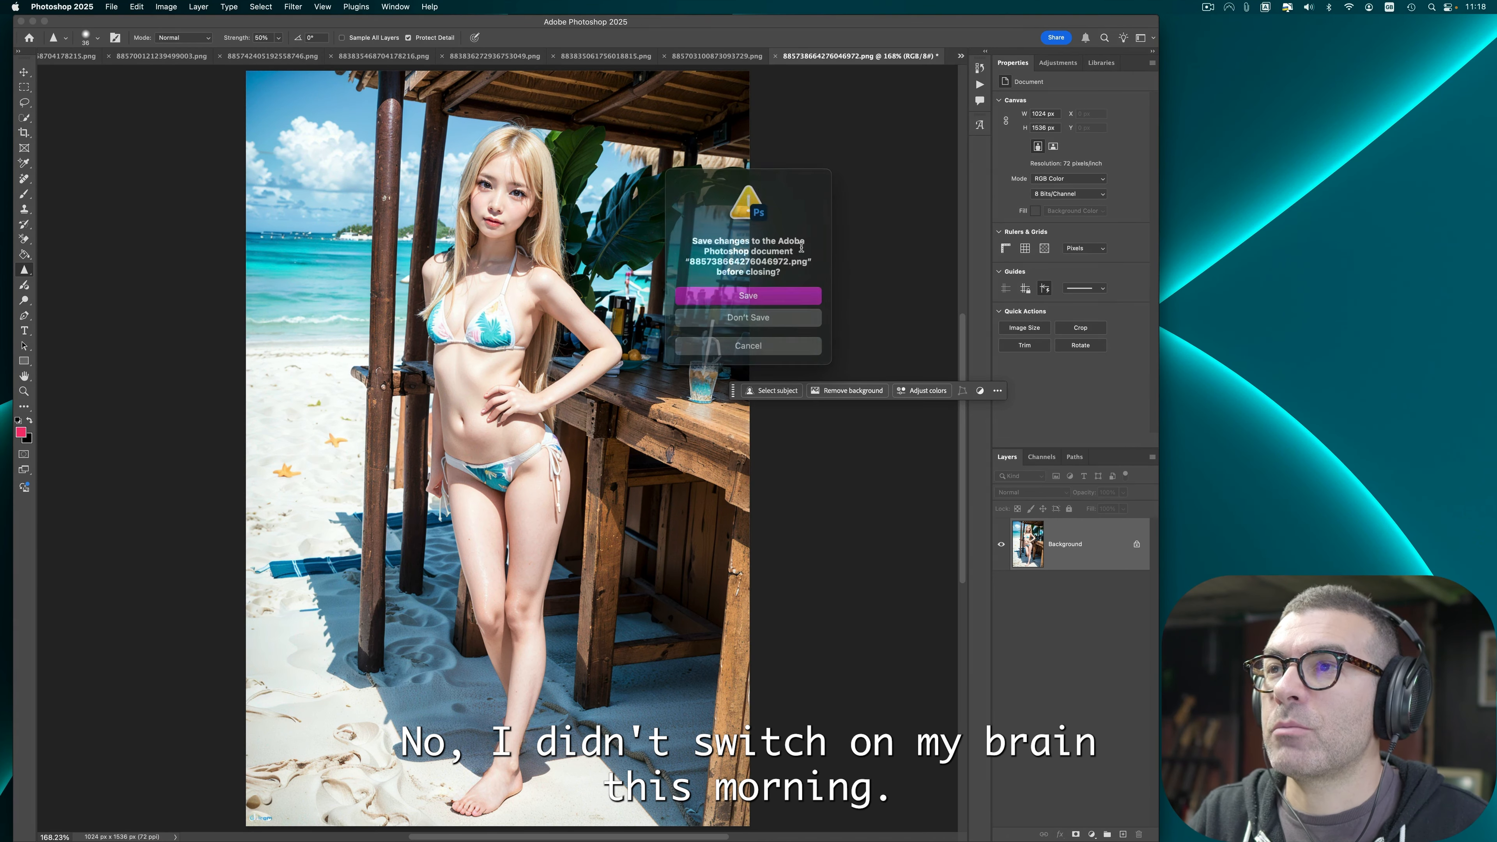
left_click(783, 322)
Step: Remove the blemishes on the thigh, near the lower edge and on the arm with the Remove tool
key("super+0")
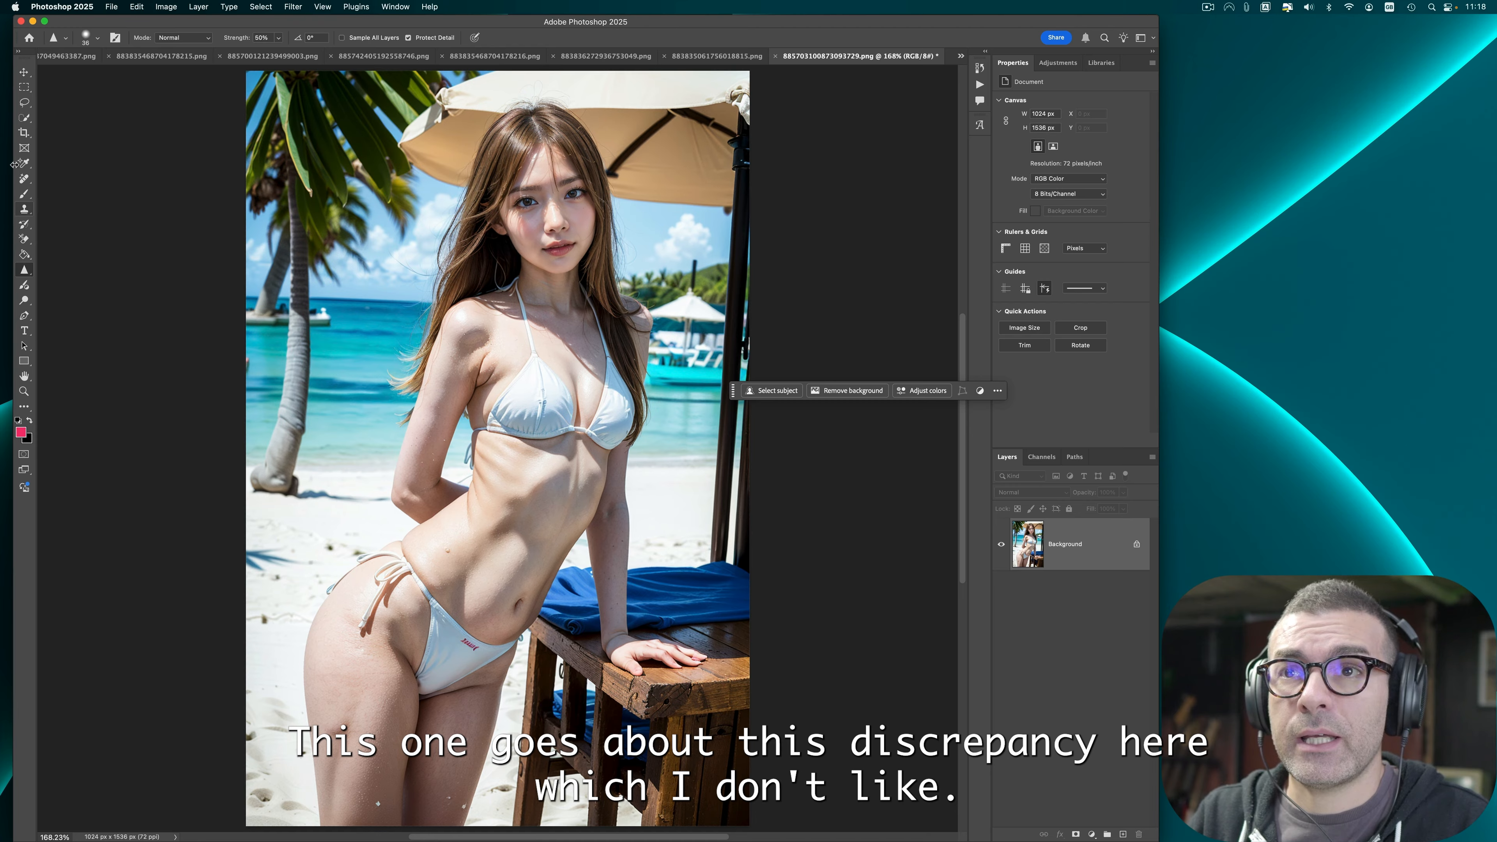
left_click(30, 183)
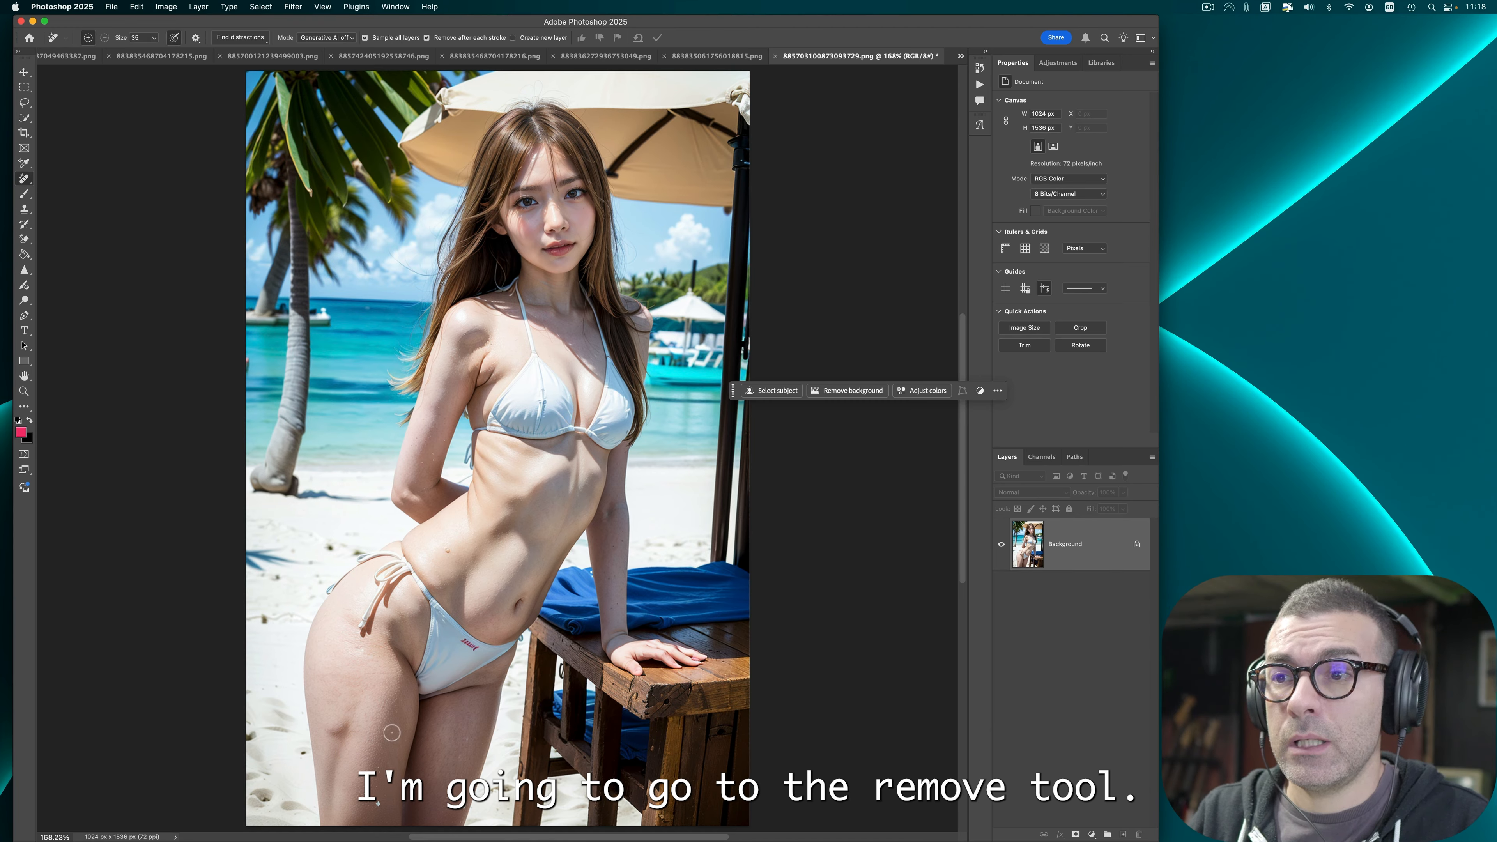
mouse_move(341, 731)
left_mouse_down()
mouse_move(330, 798)
mouse_move(347, 700)
left_mouse_up()
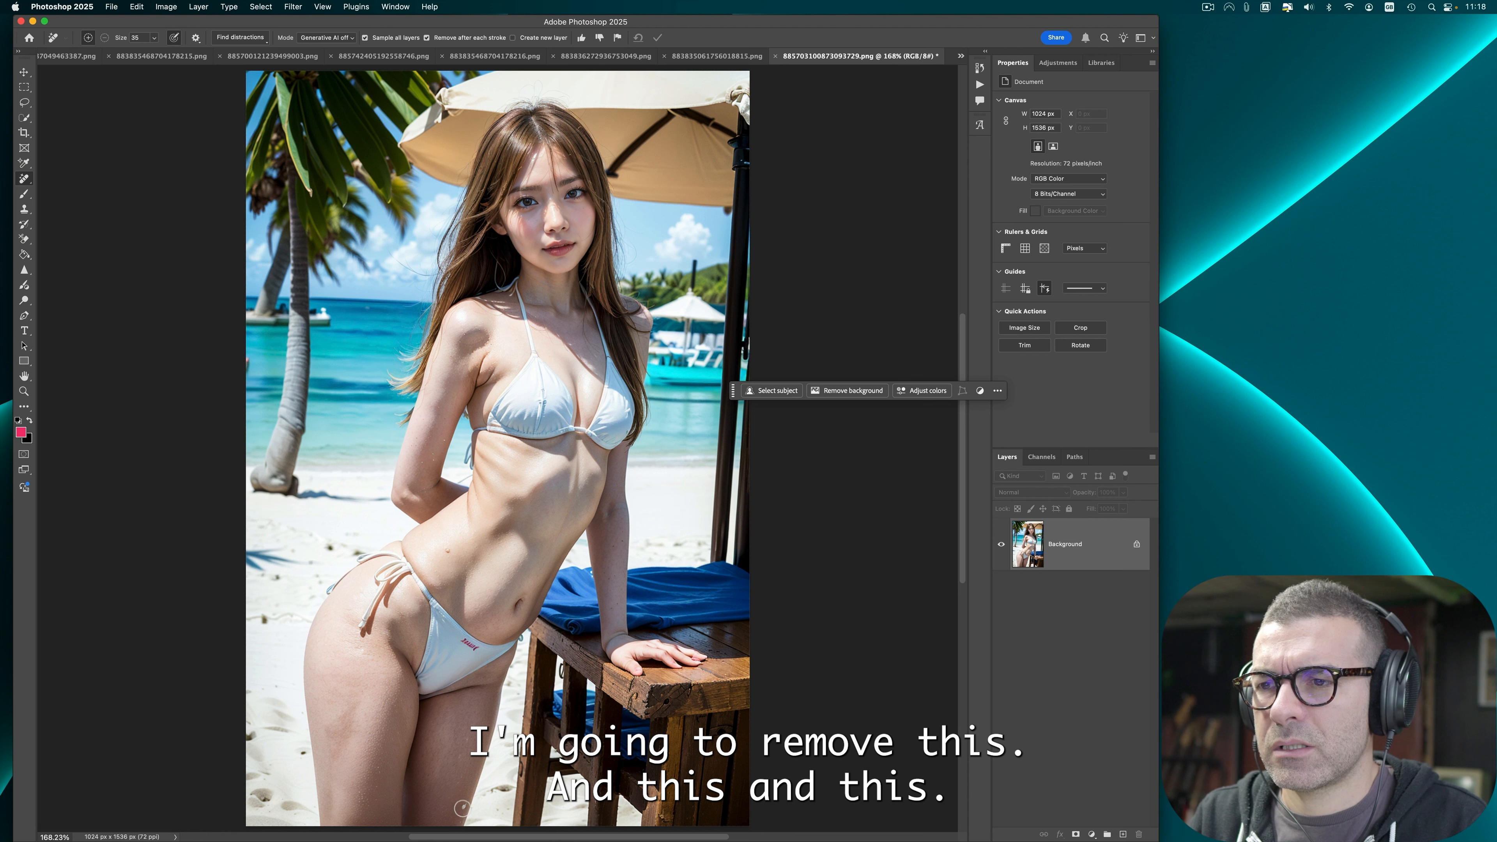
left_click(463, 807)
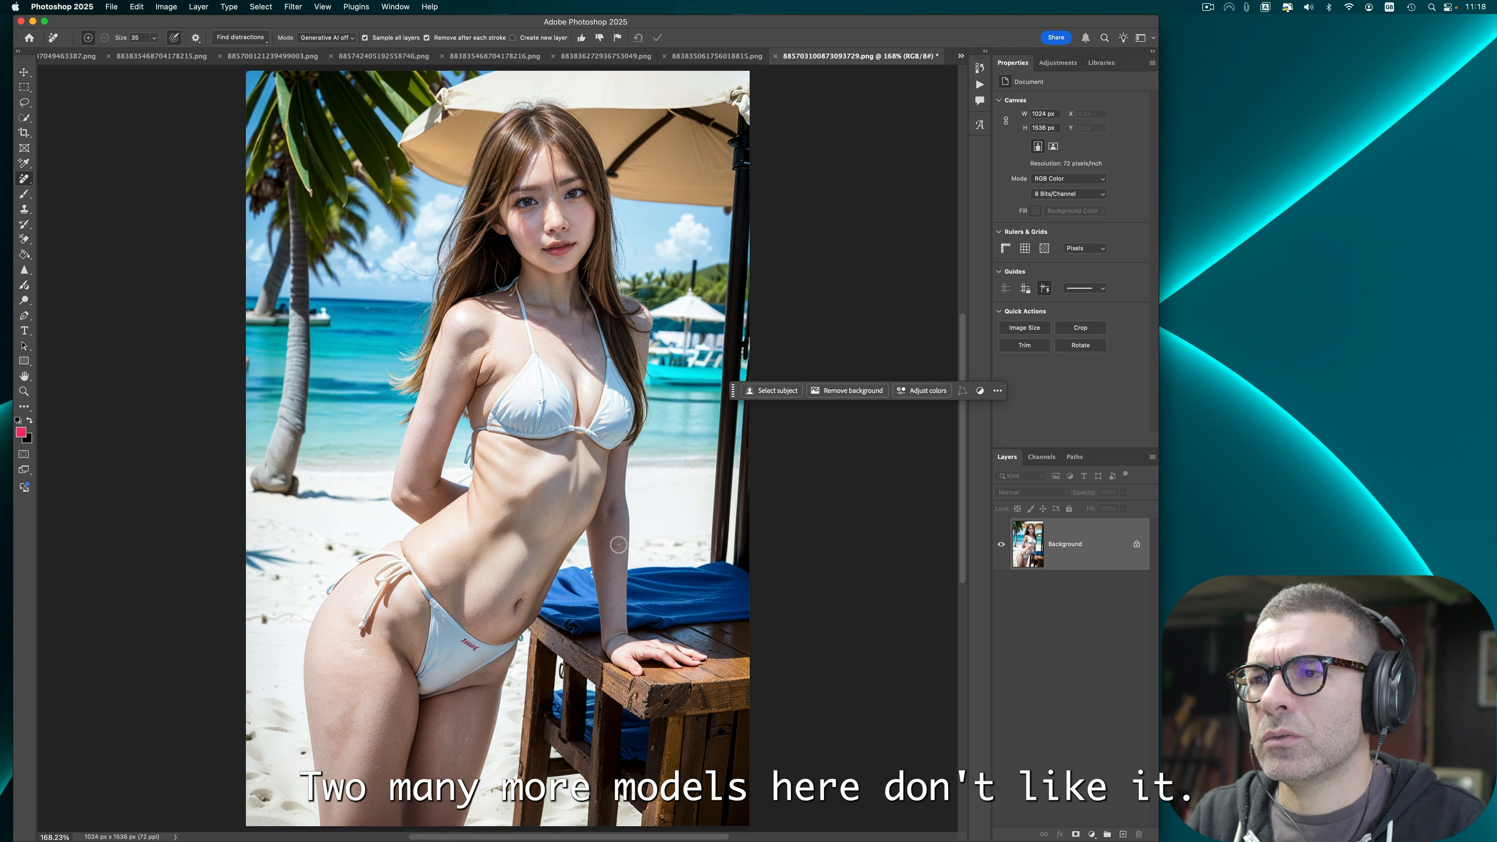
left_click(618, 544)
left_click(610, 576)
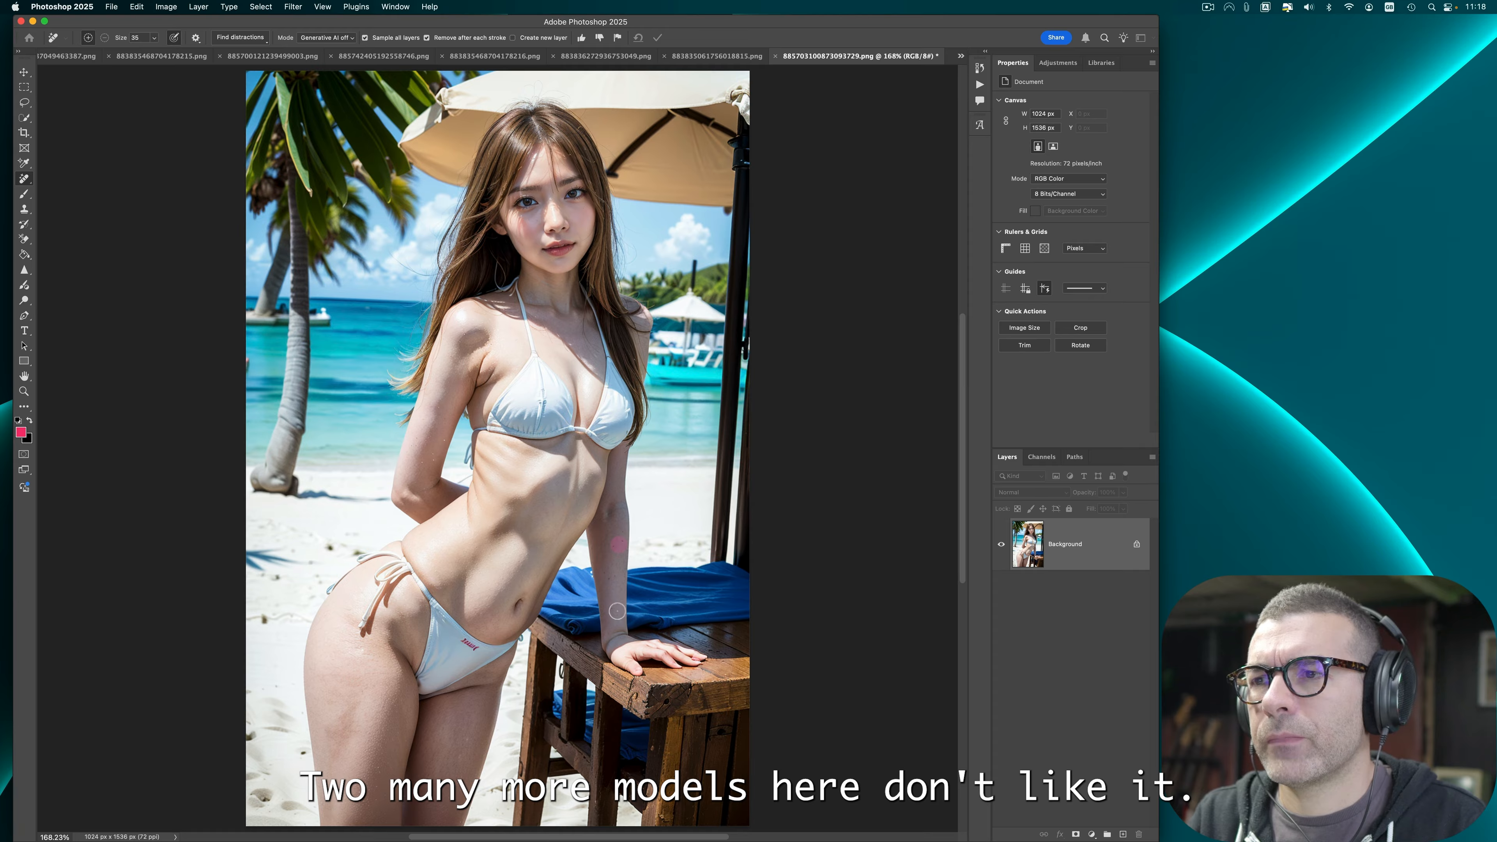
Step: Remove the extra skin folds on the shoulder and under the arm with the Remove tool
left_click_drag(477, 336, 463, 354)
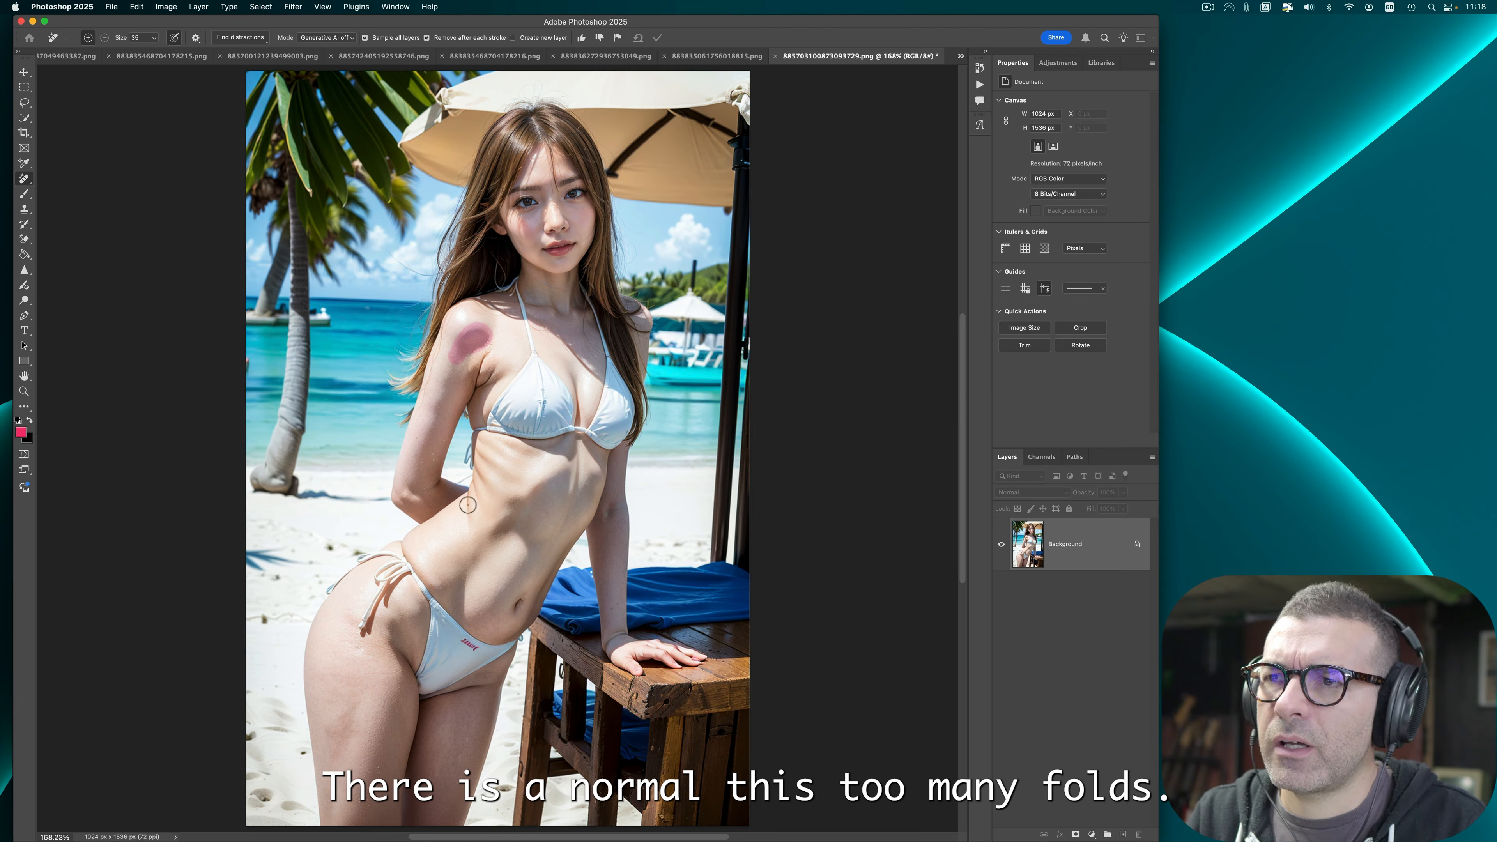
left_click_drag(496, 375, 484, 382)
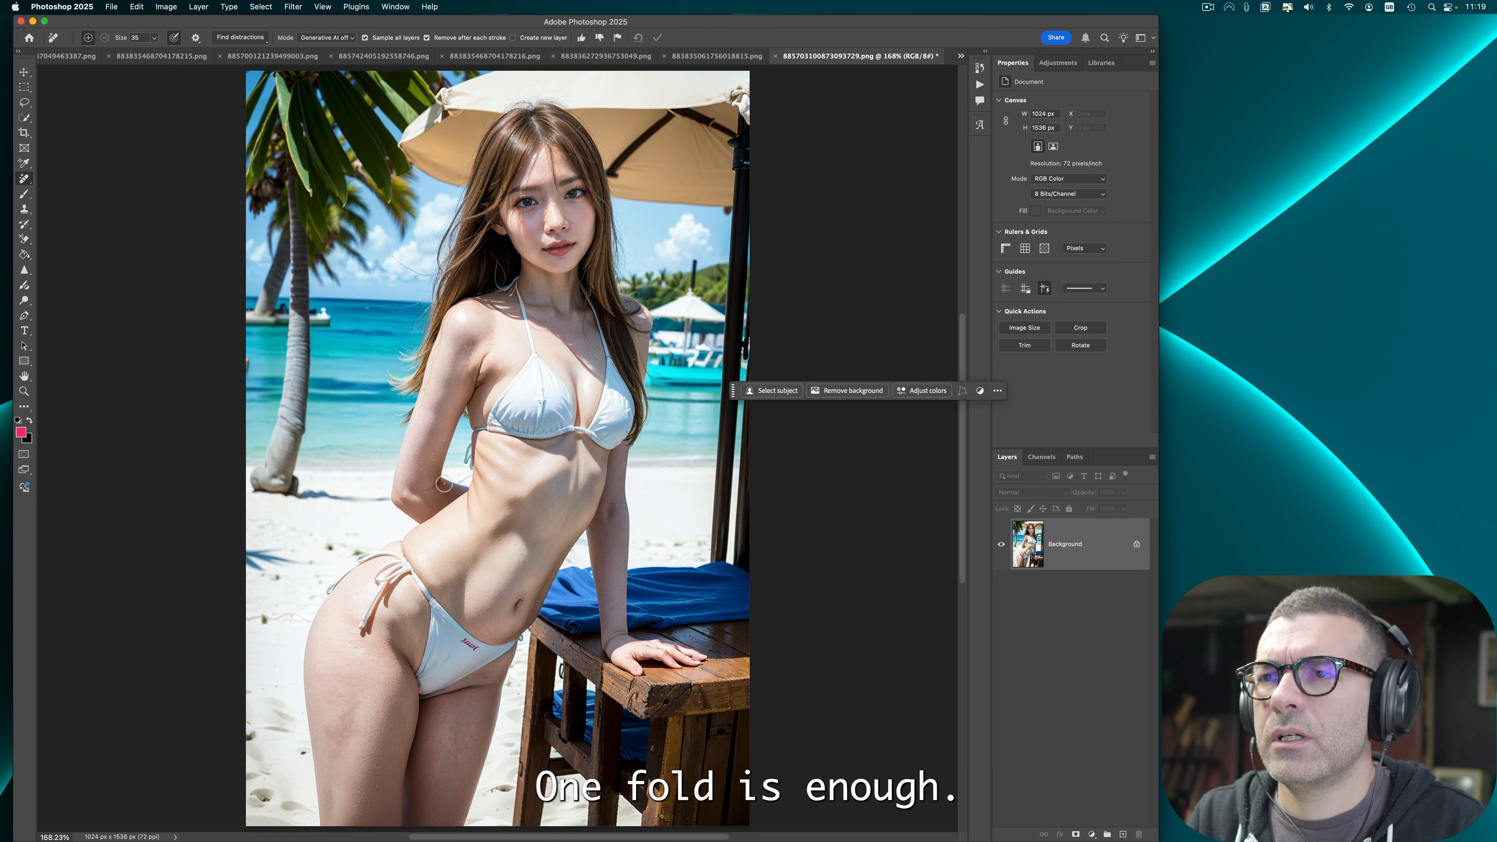
left_click(483, 384)
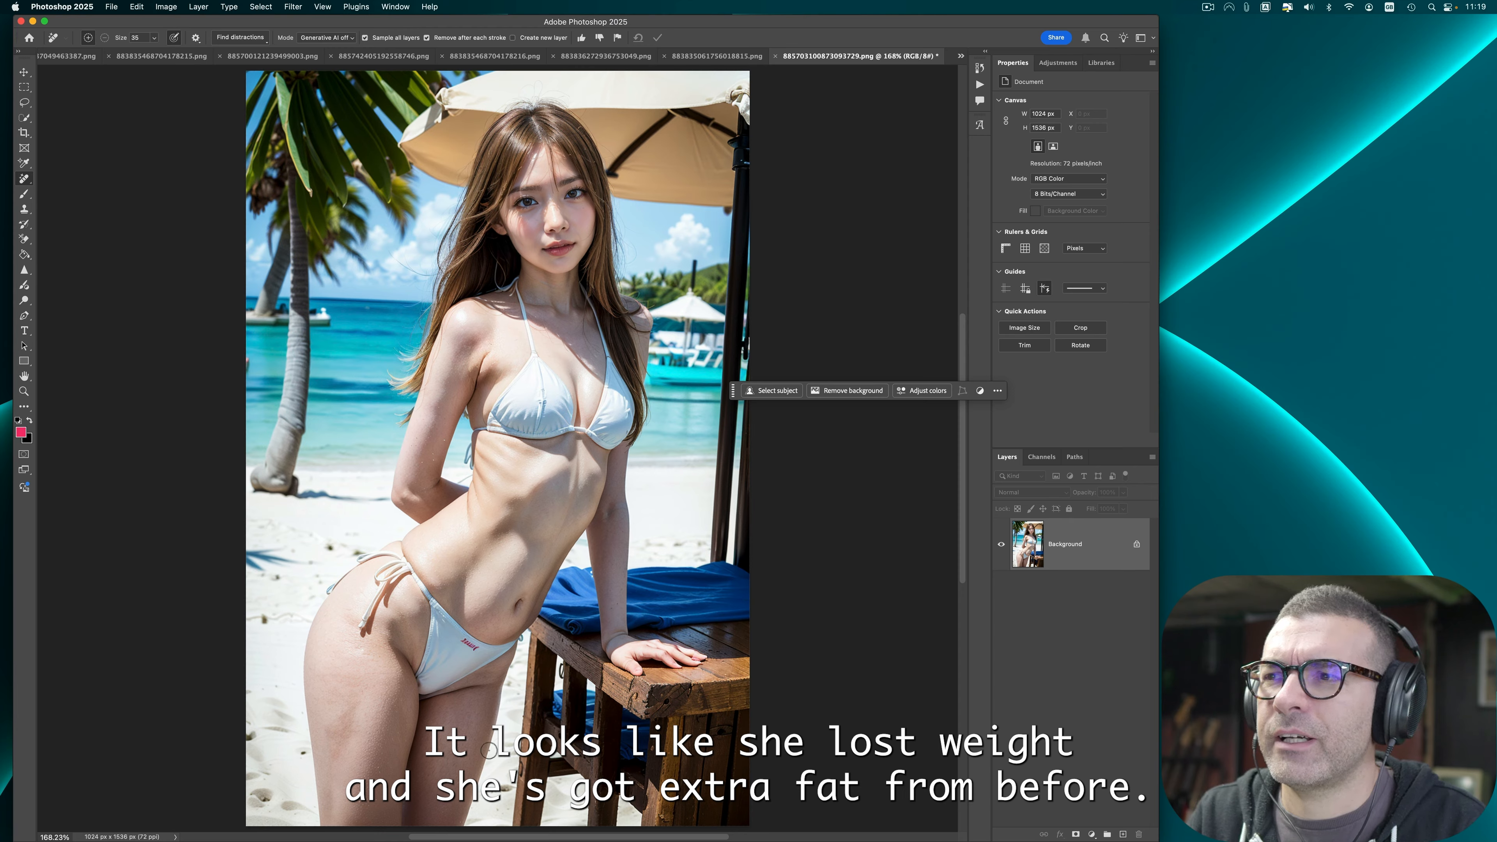
key("r")
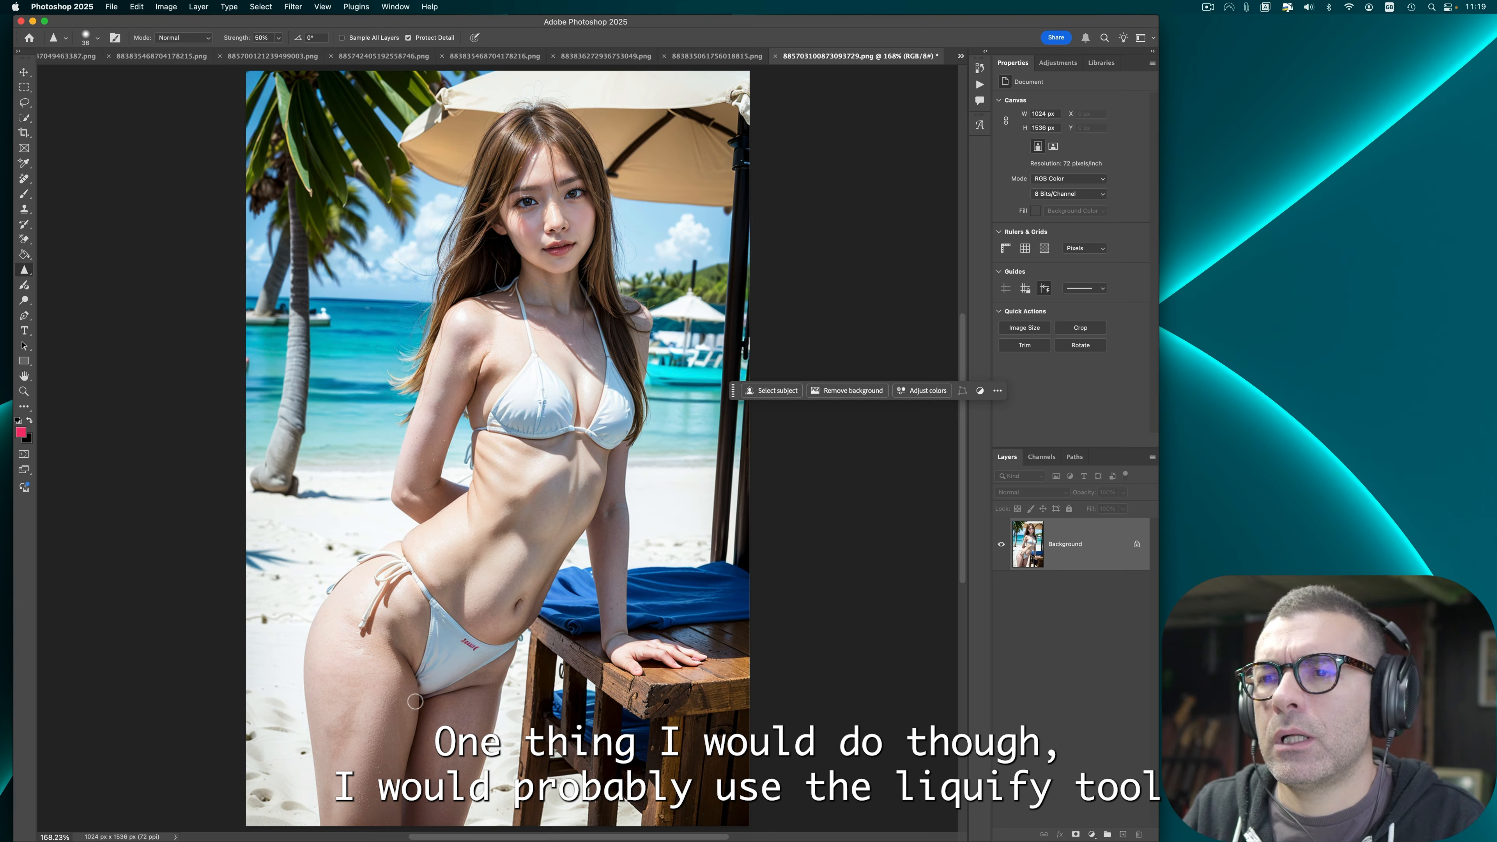
Step: Use Liquify to reshape the inner thigh area of the beach bar image and apply the change
left_click(287, 6)
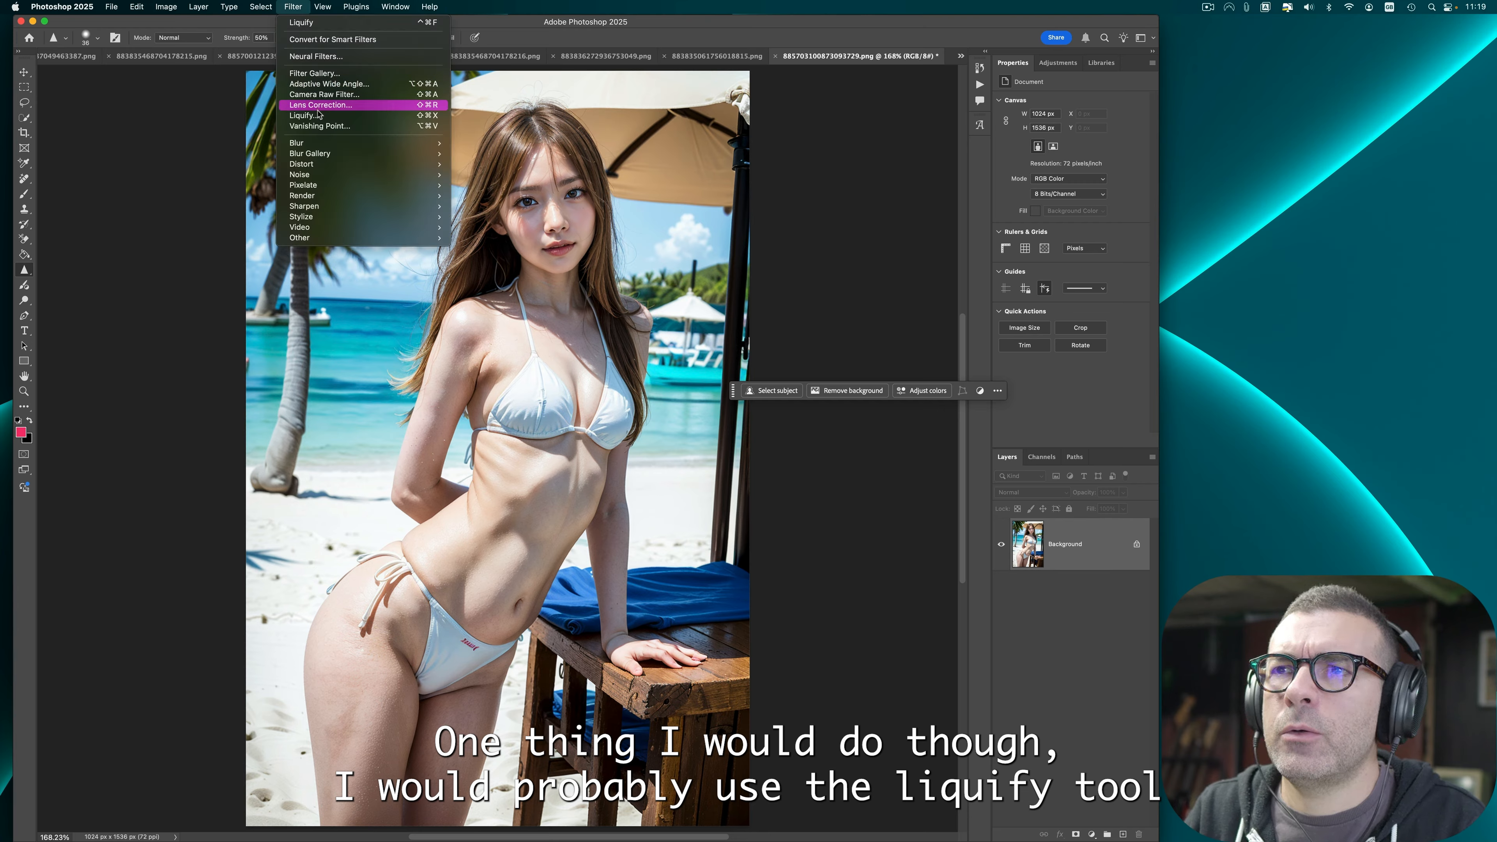
left_click(330, 116)
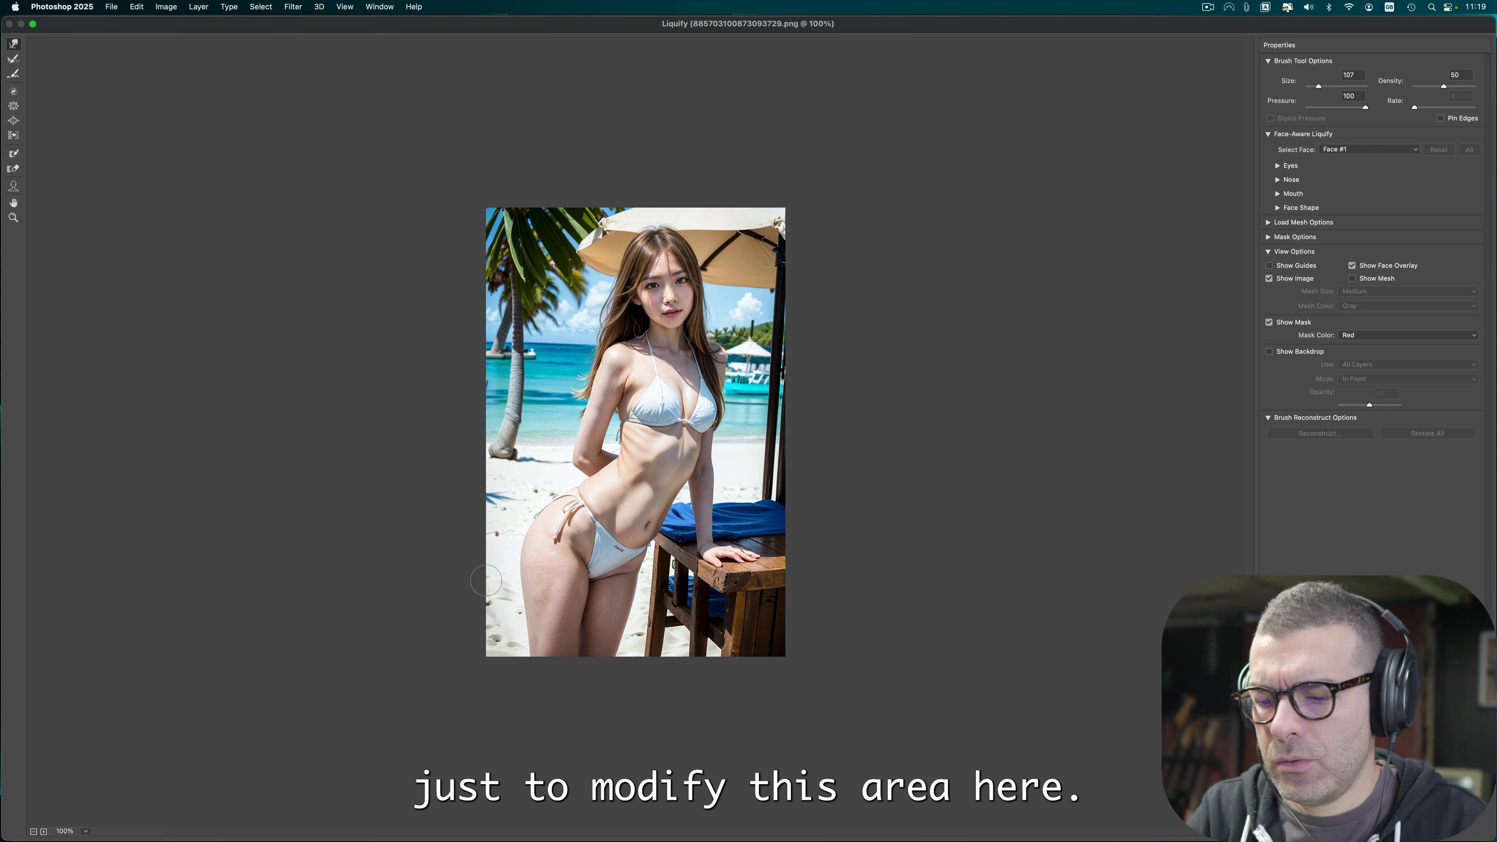
key("super+0")
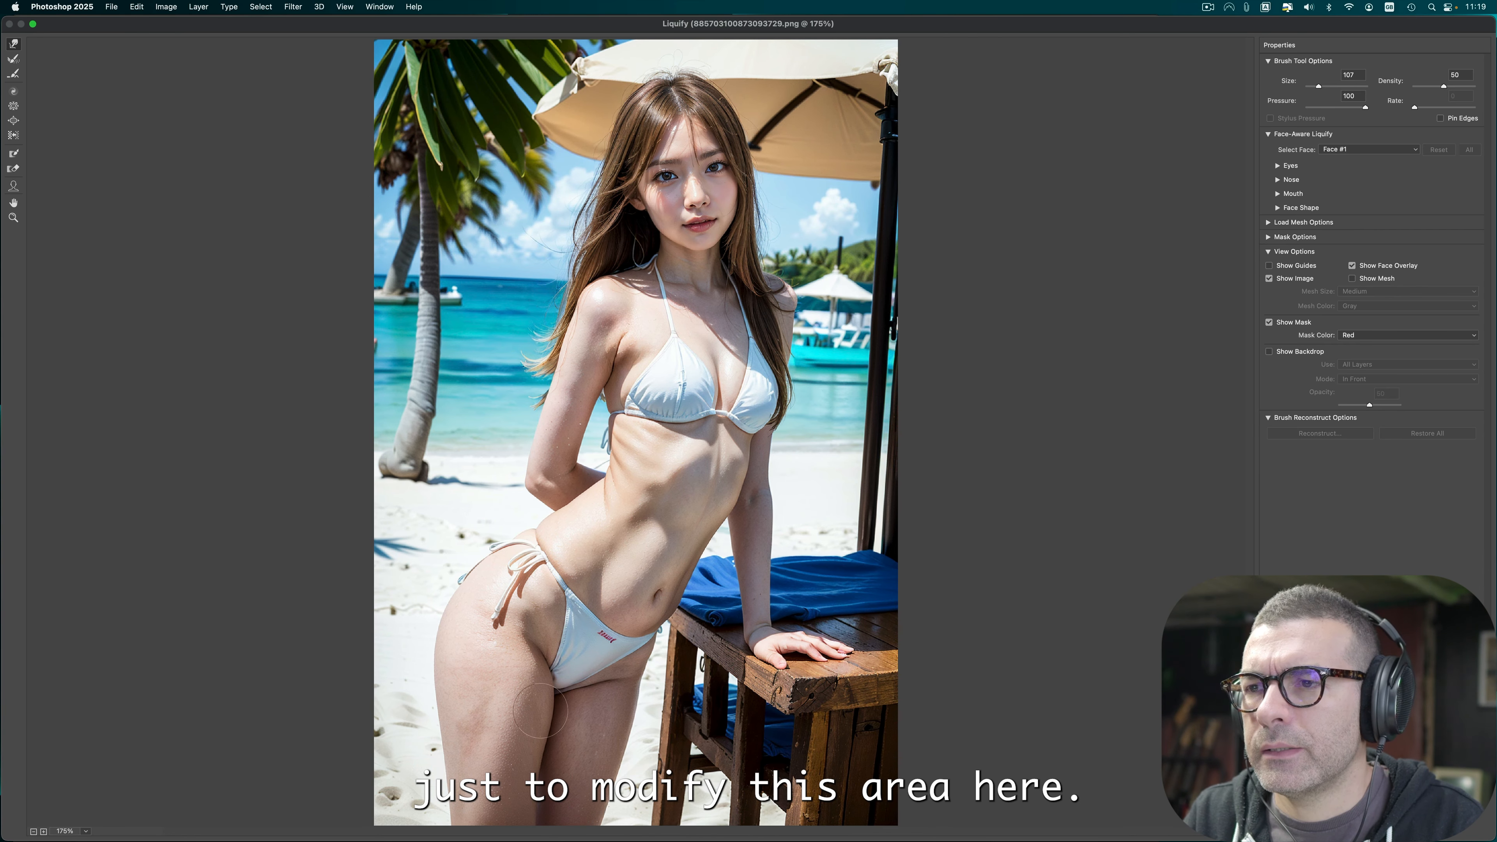
left_click(548, 681)
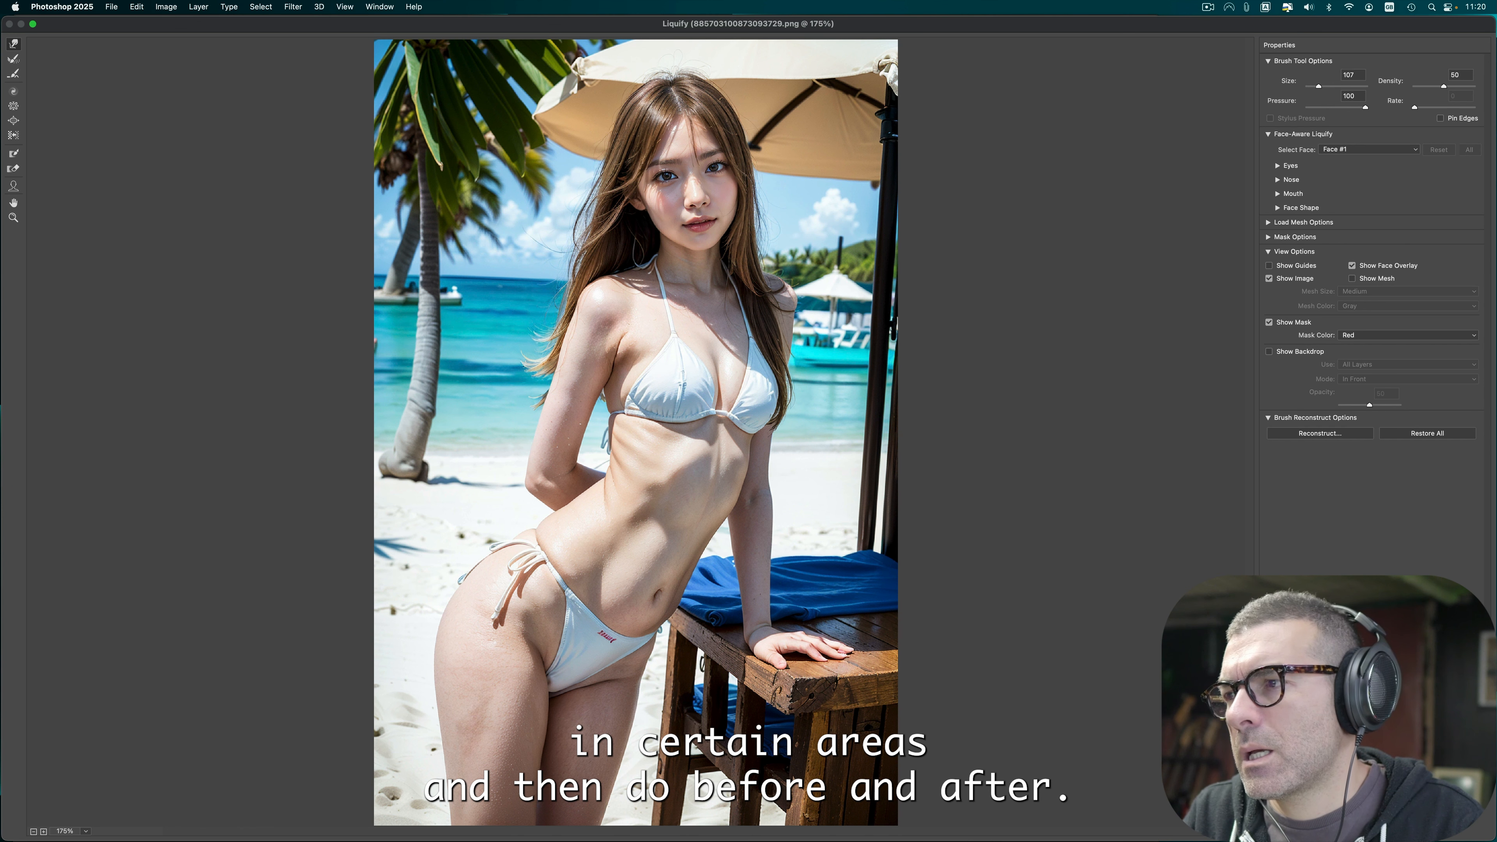
key("p")
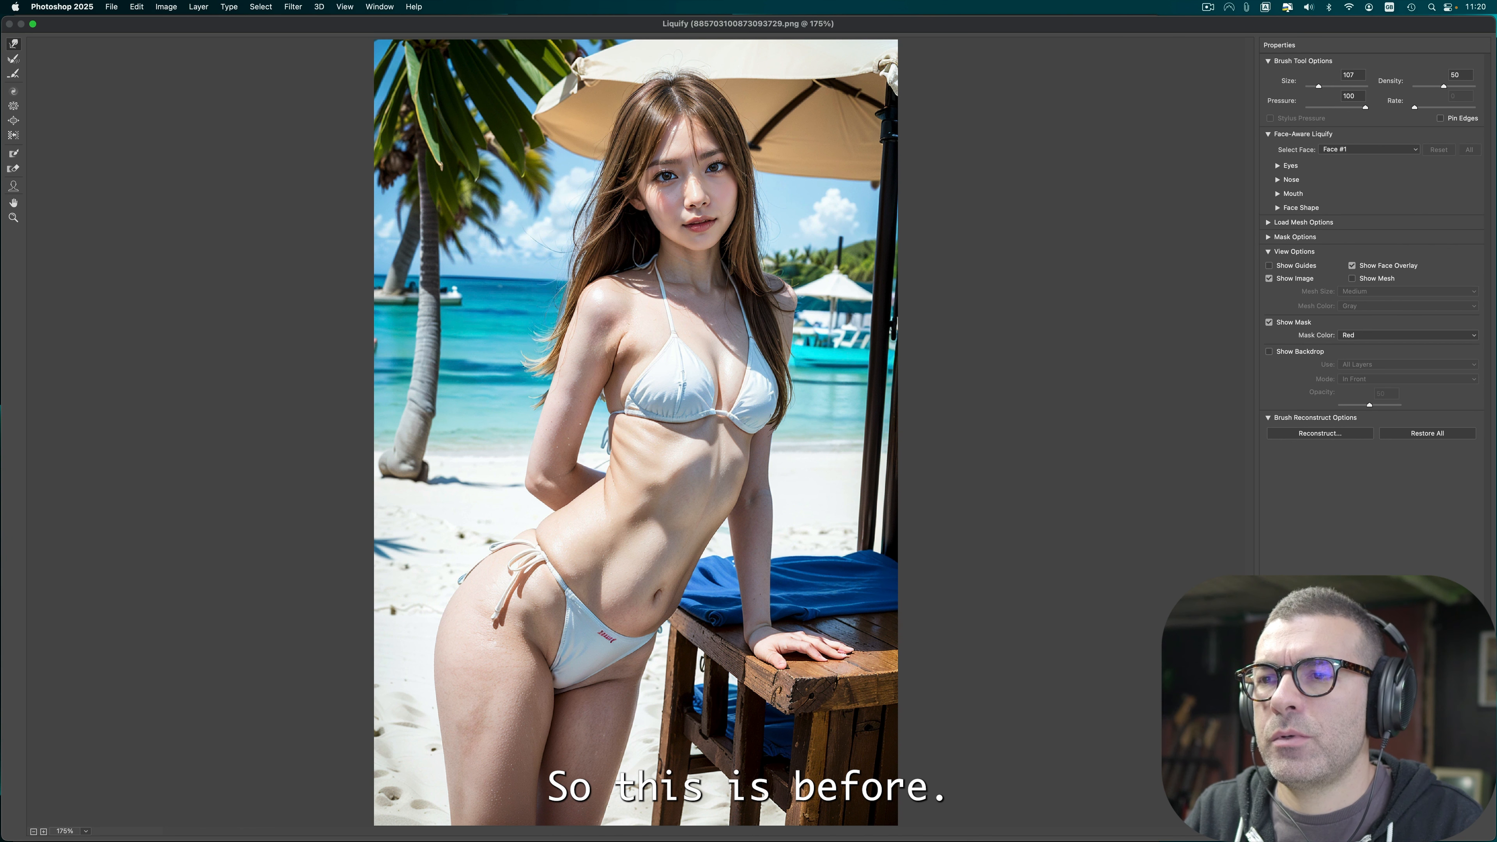
key("p")
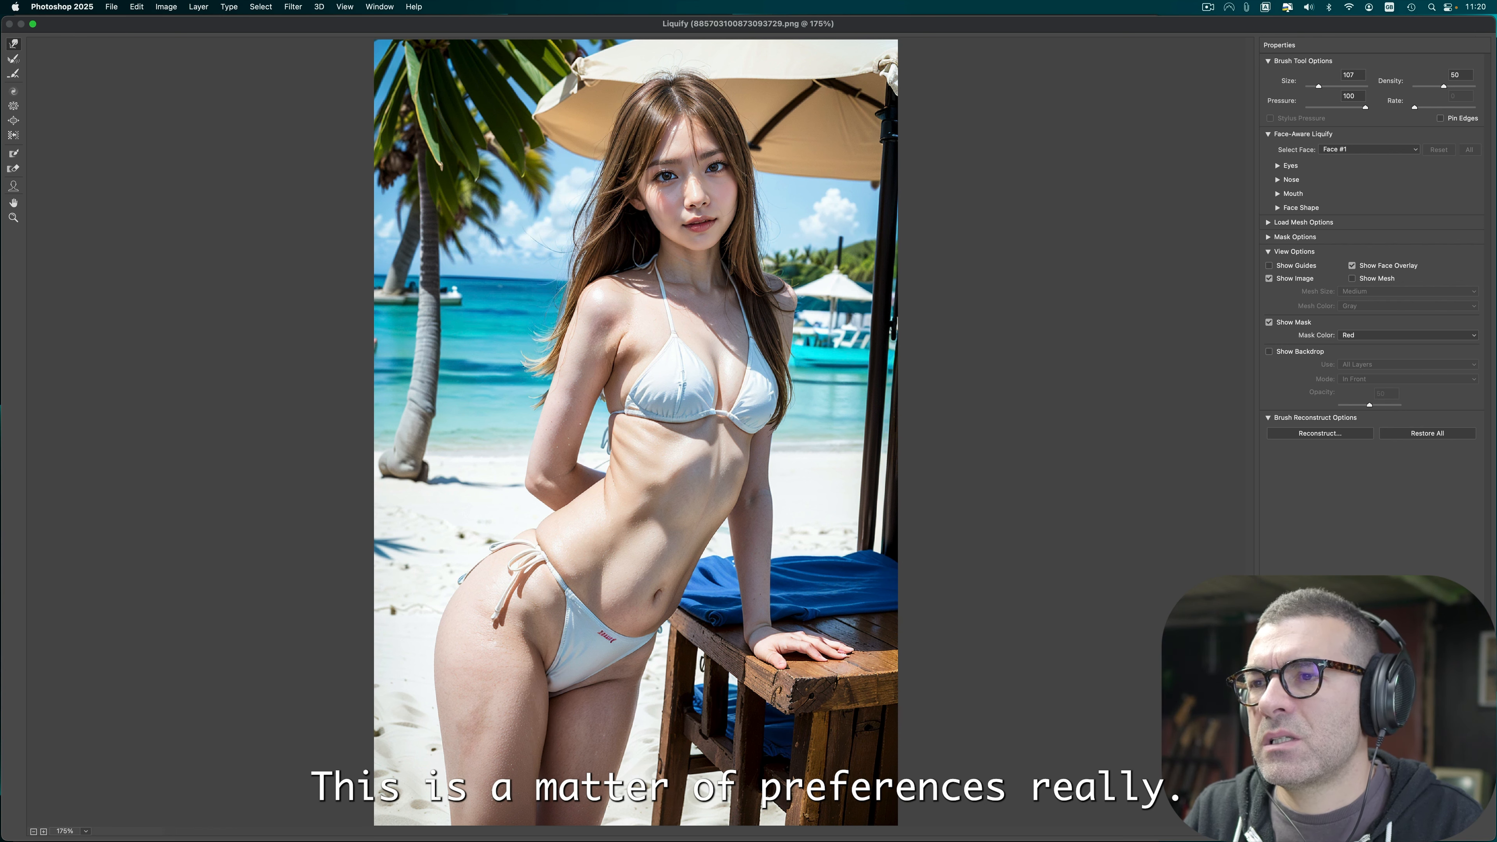
key("Return")
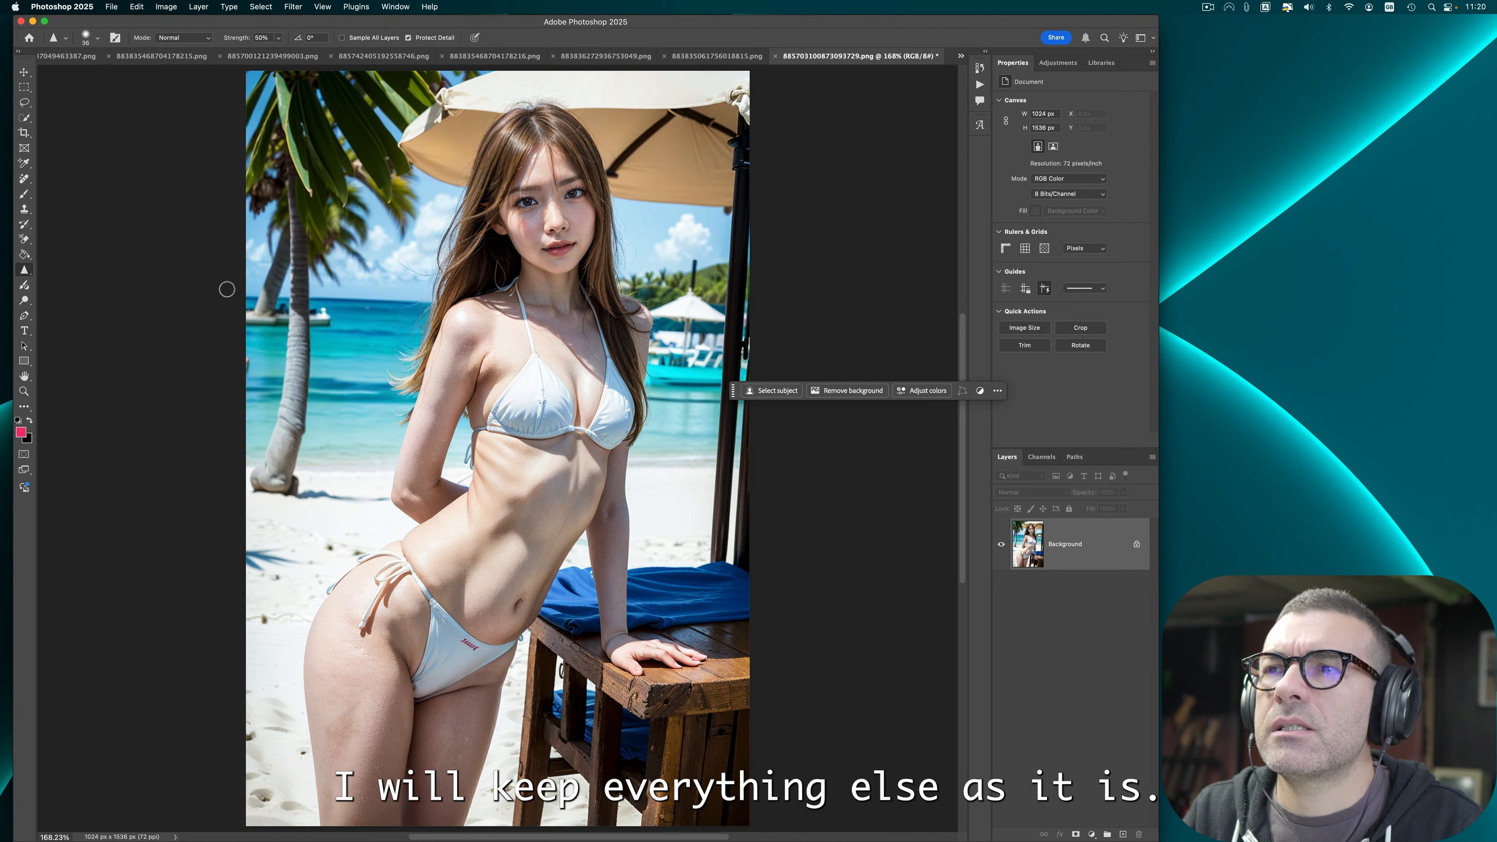
Step: Apply Auto Contrast to the beach bar image
left_click(170, 7)
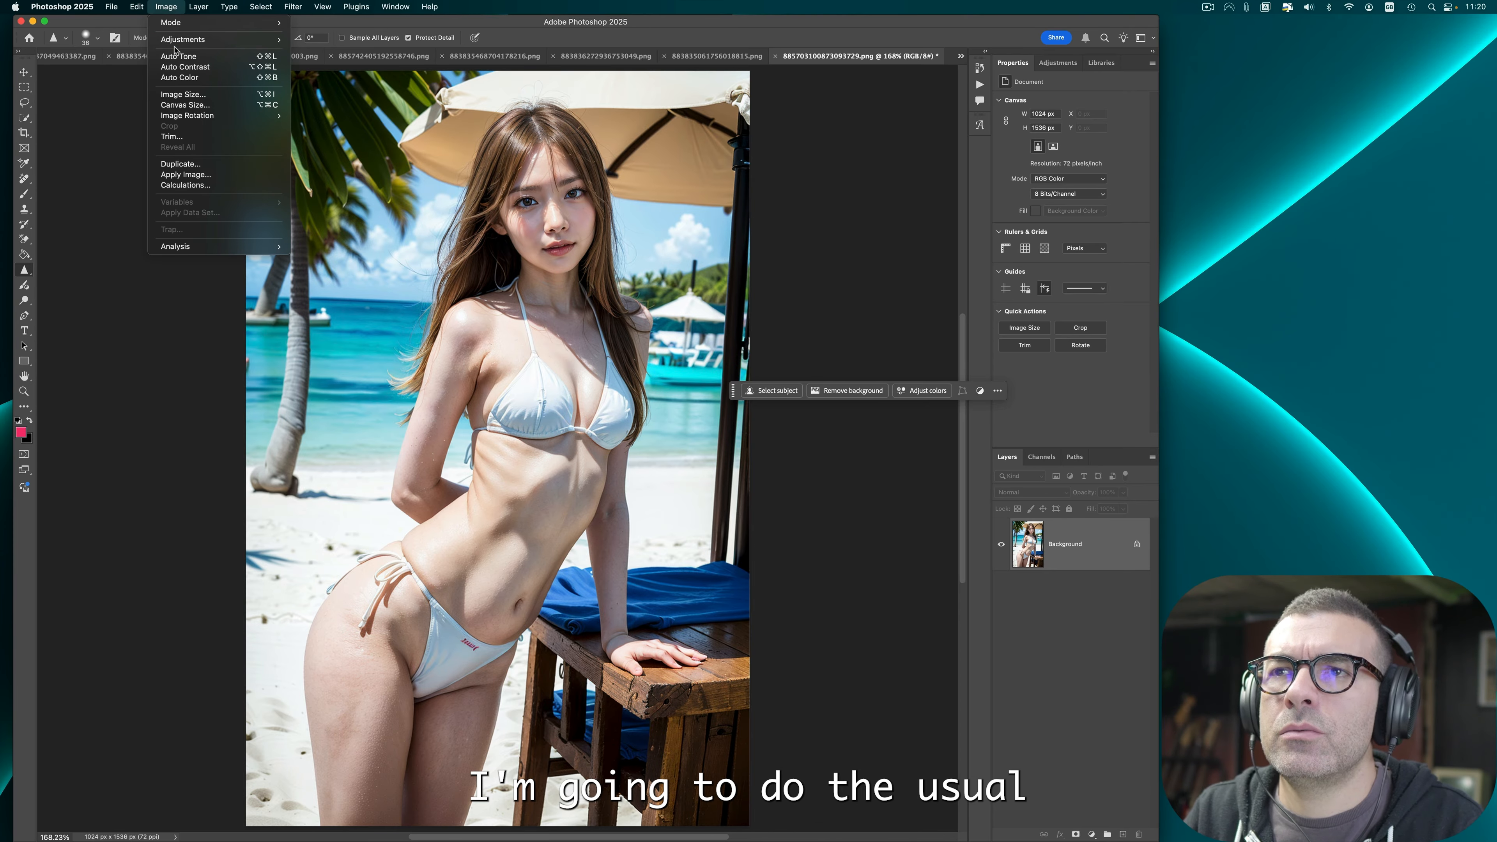
left_click(183, 67)
Step: Export the beach bar image as PNG, replacing the existing file, and close it without saving
left_click(127, 6)
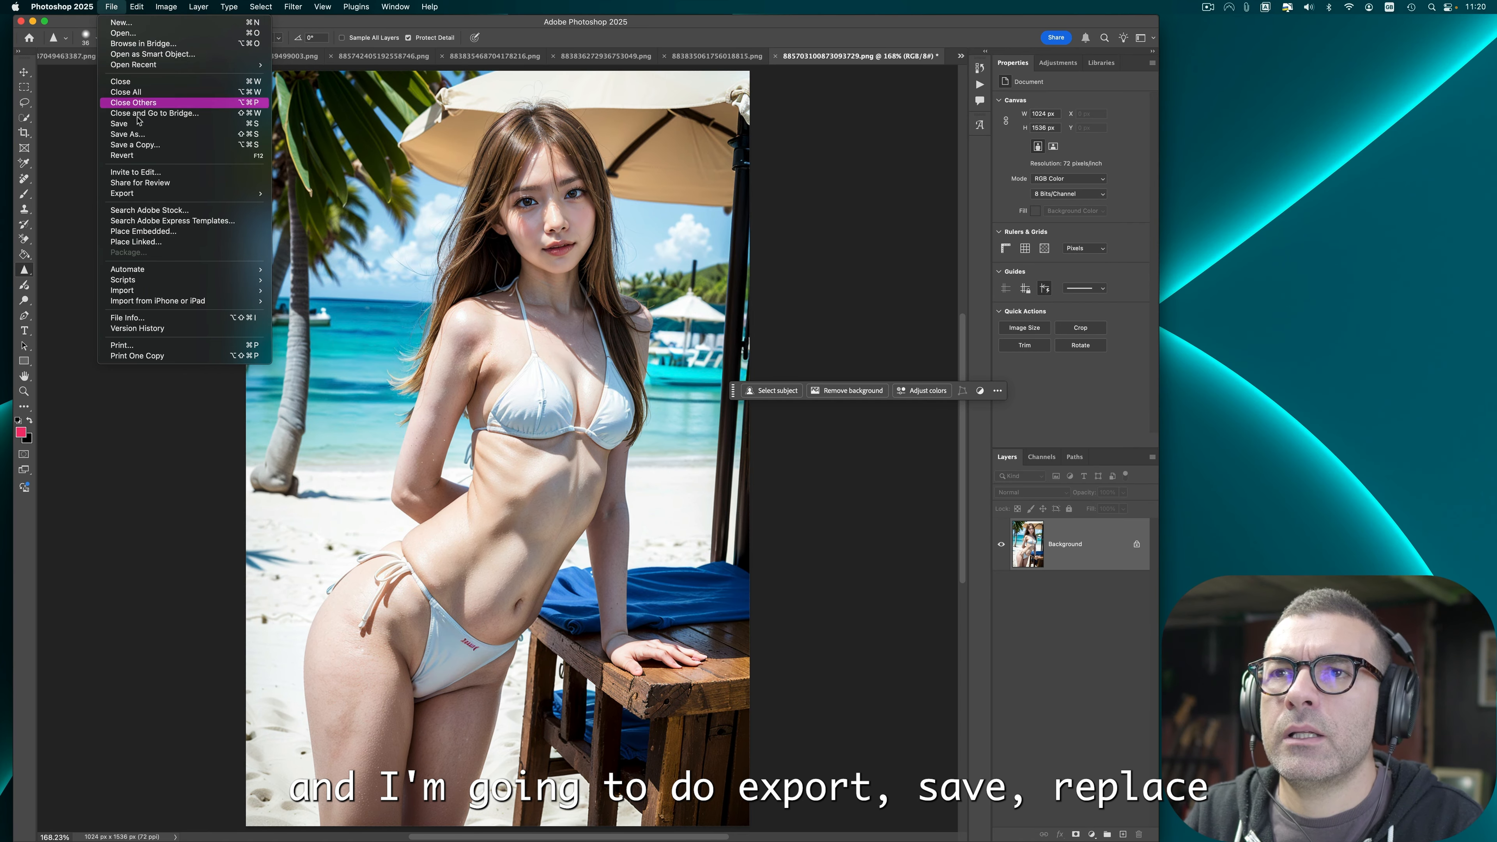
mouse_move(177, 195)
left_click(318, 195)
left_click(981, 507)
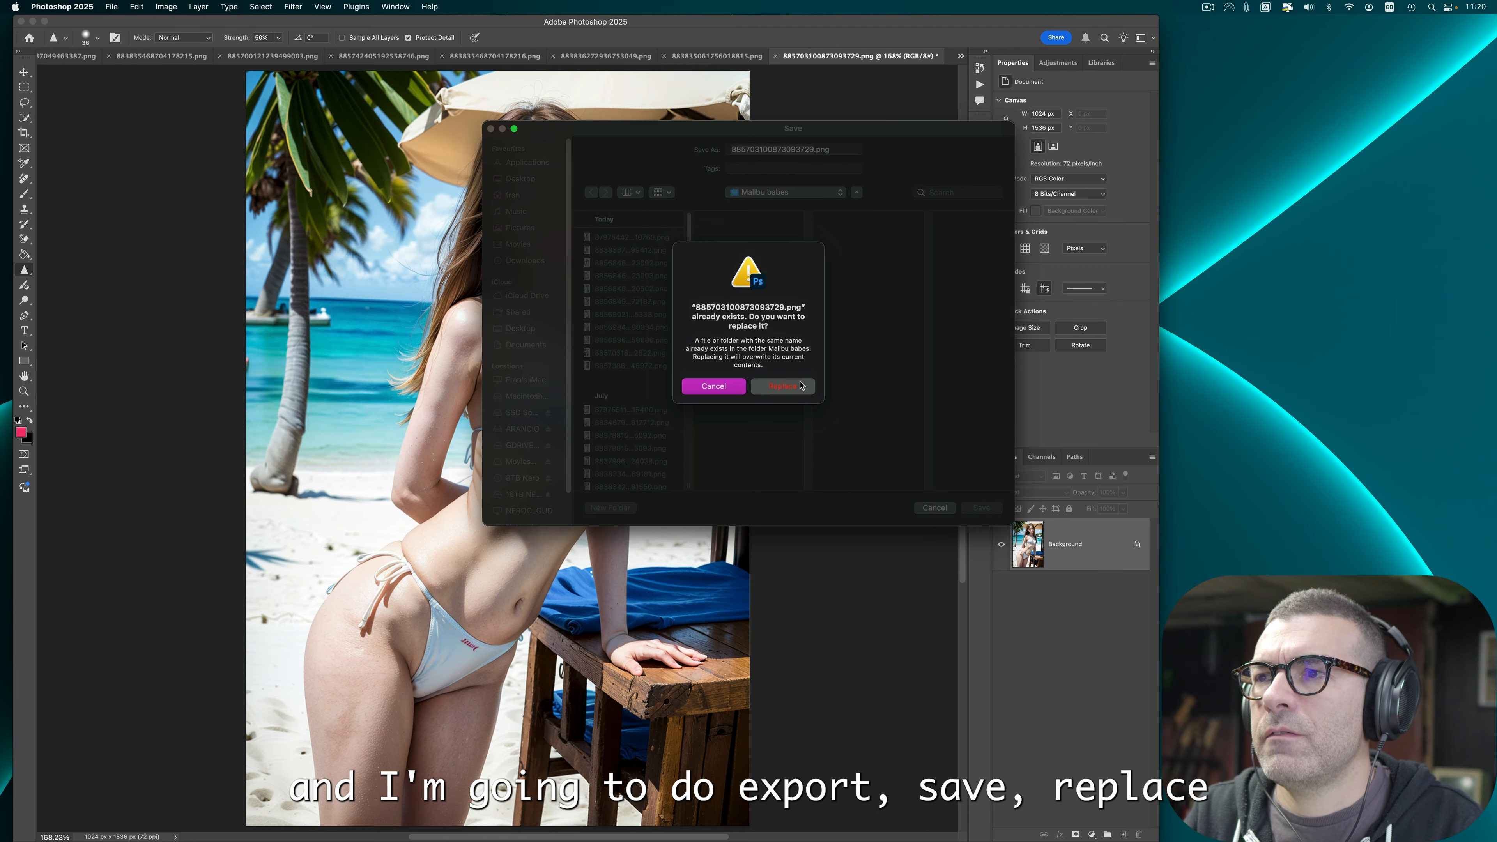
left_click(783, 370)
left_click(776, 56)
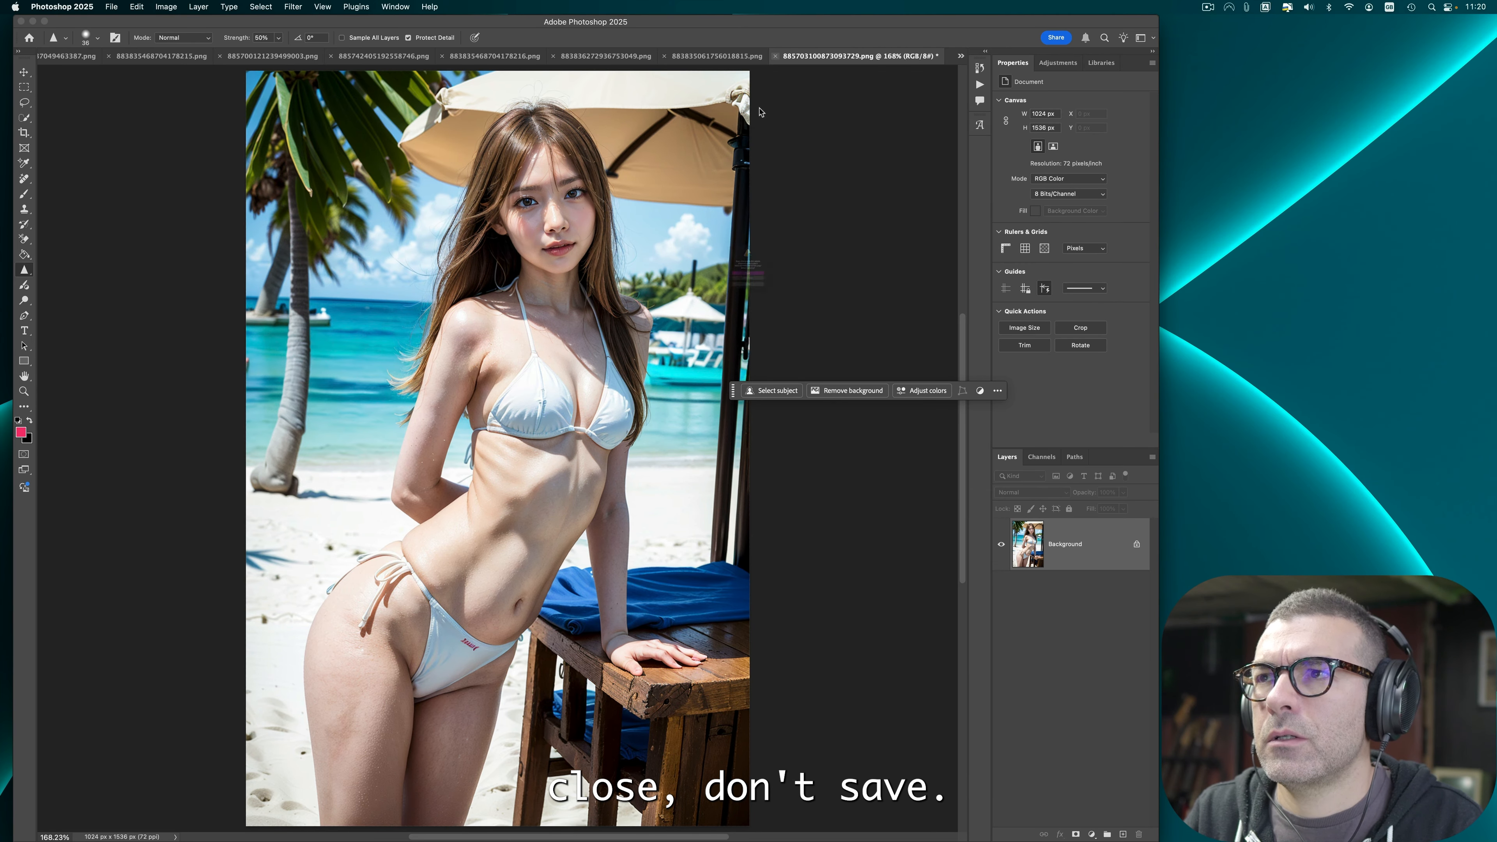
left_click(725, 315)
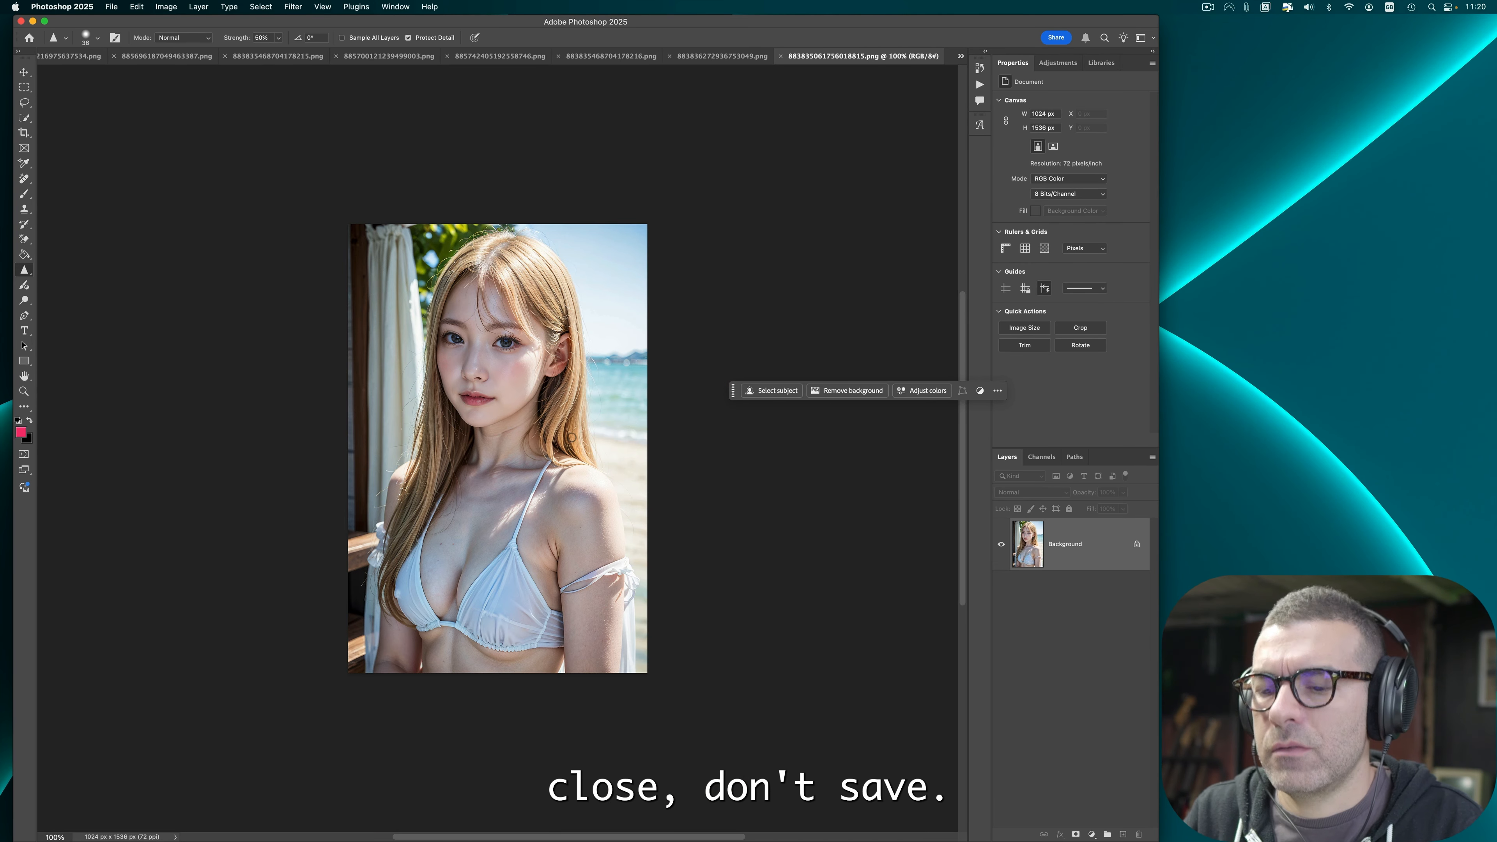
Step: Pick a retouching tool for the blonde portrait by the curtain
key("super+0")
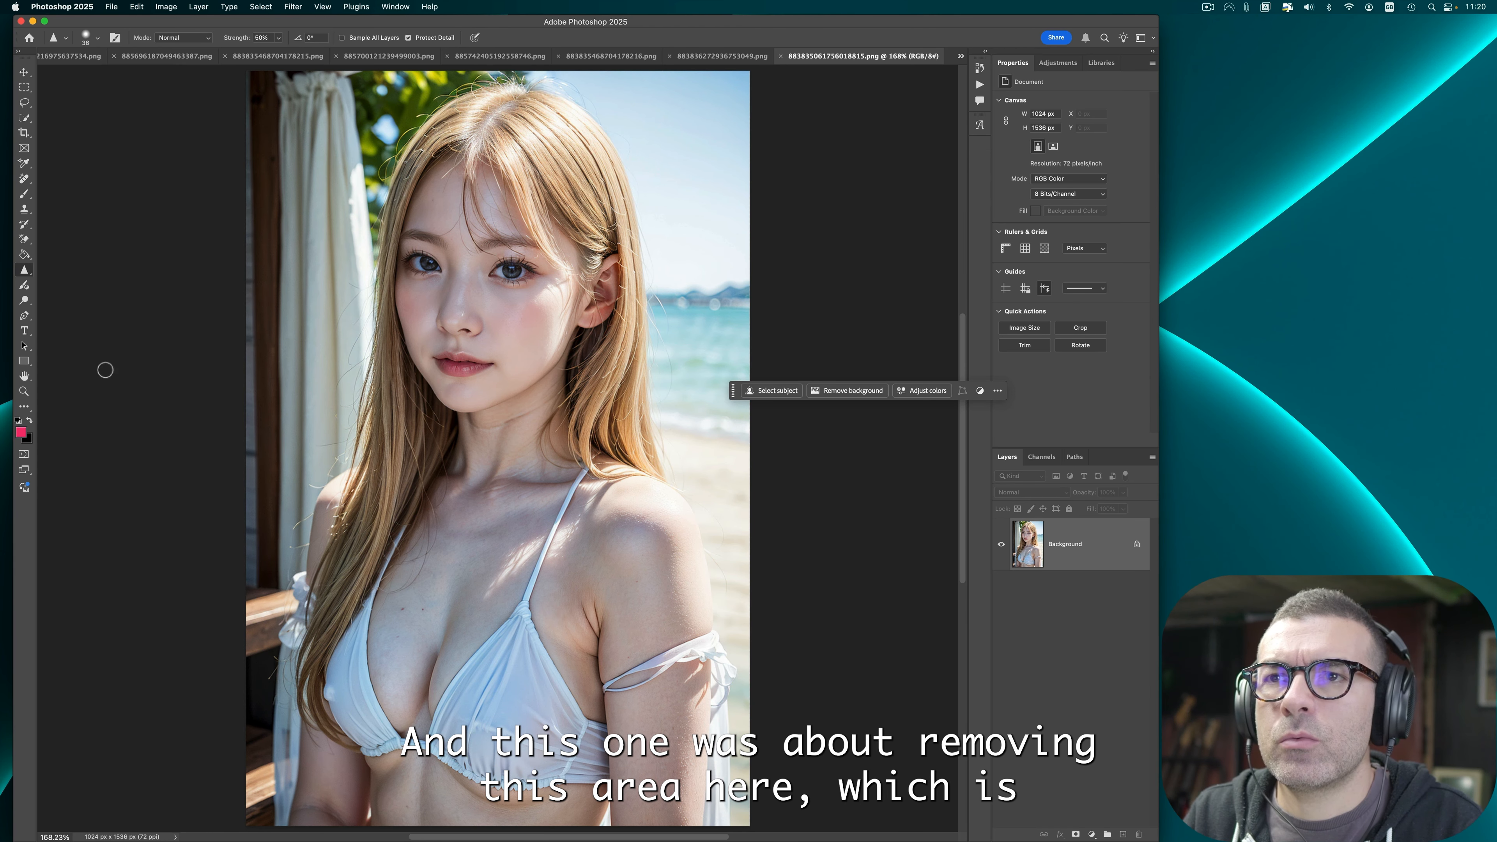
left_click(24, 179)
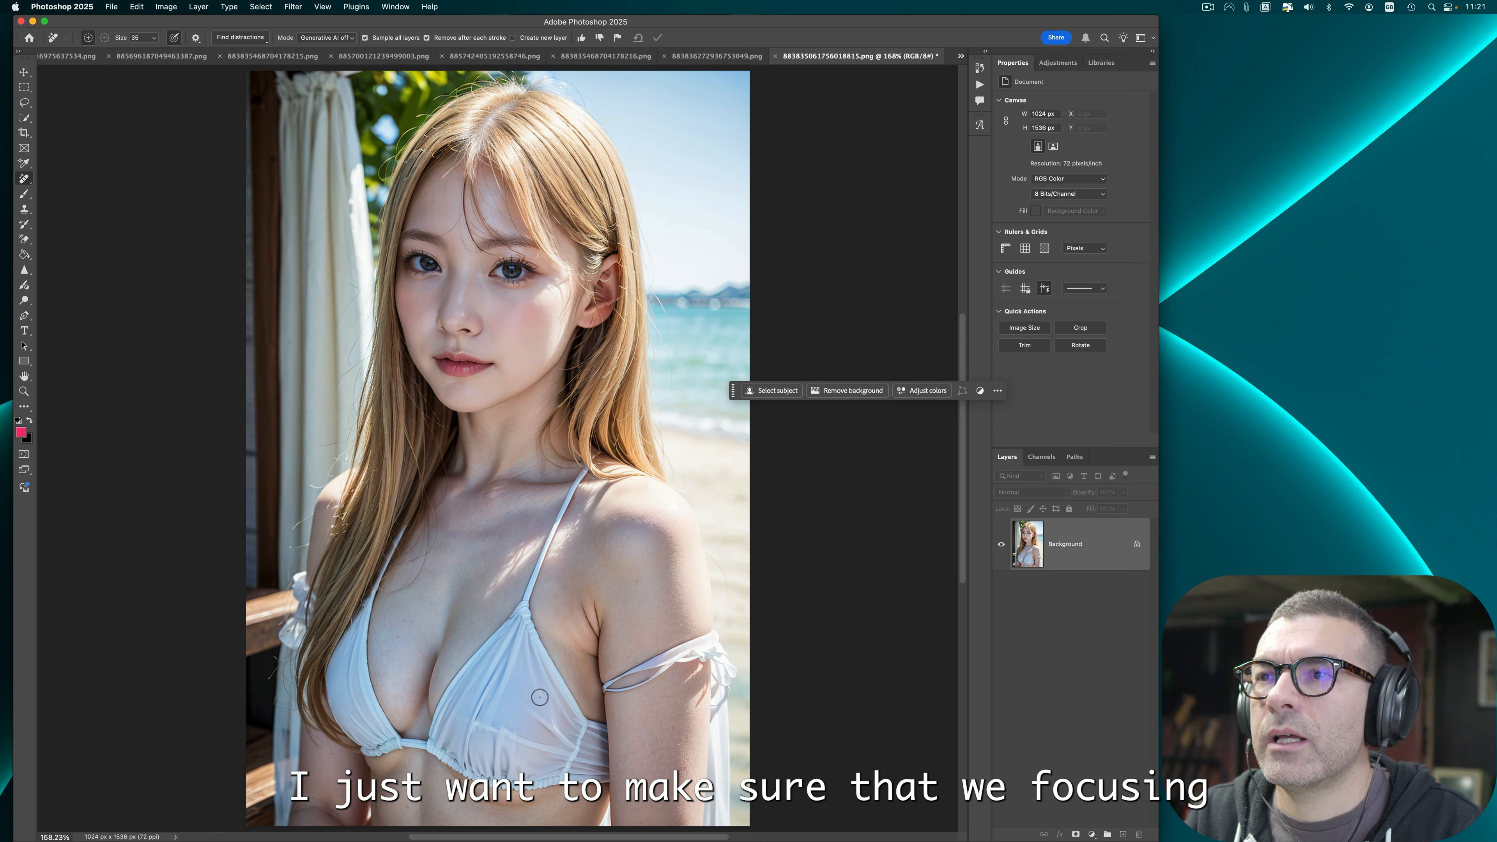
left_click(24, 270)
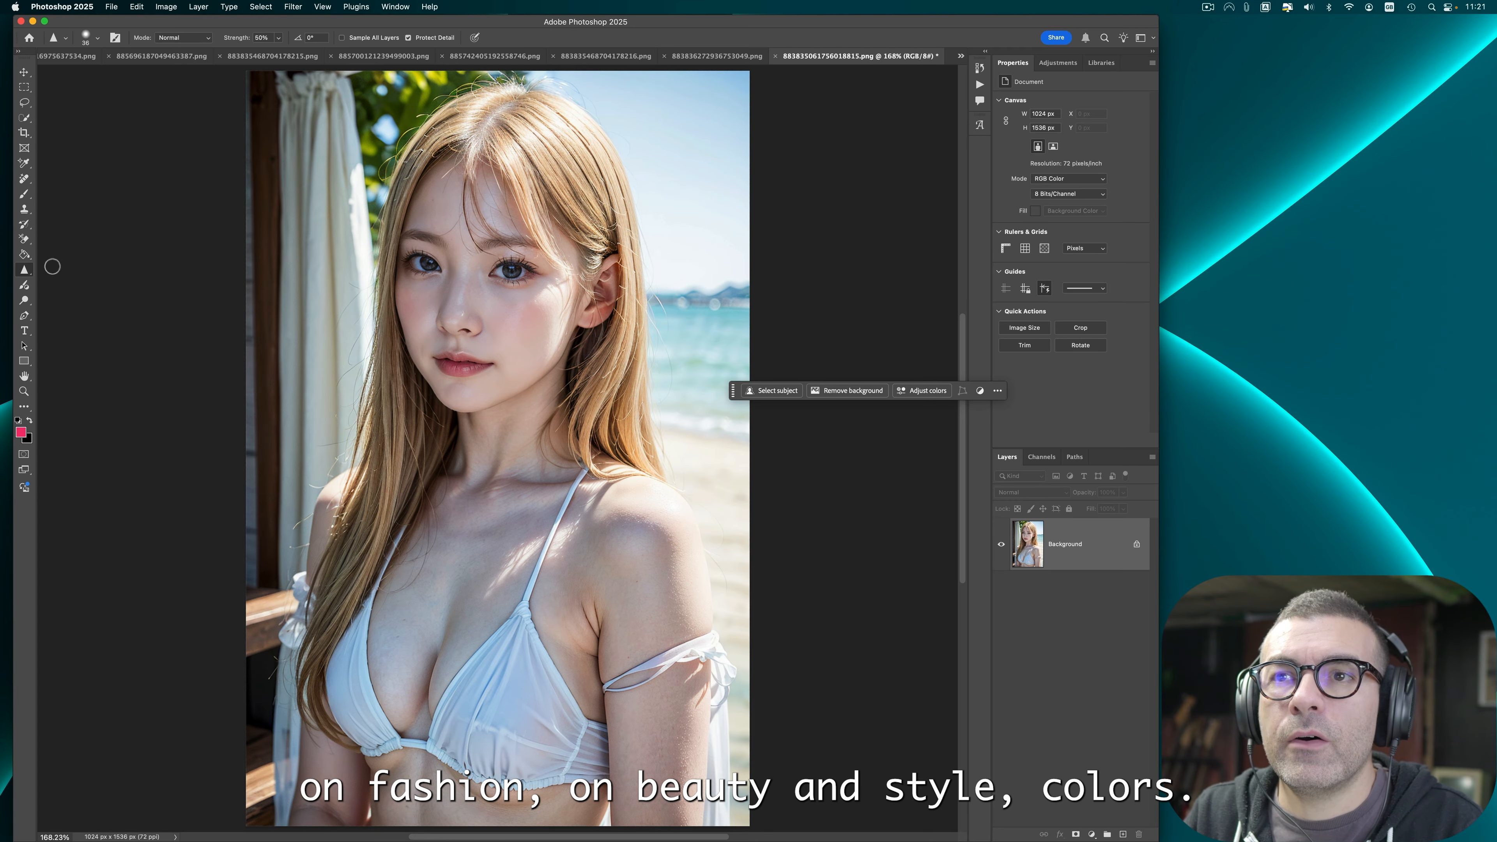
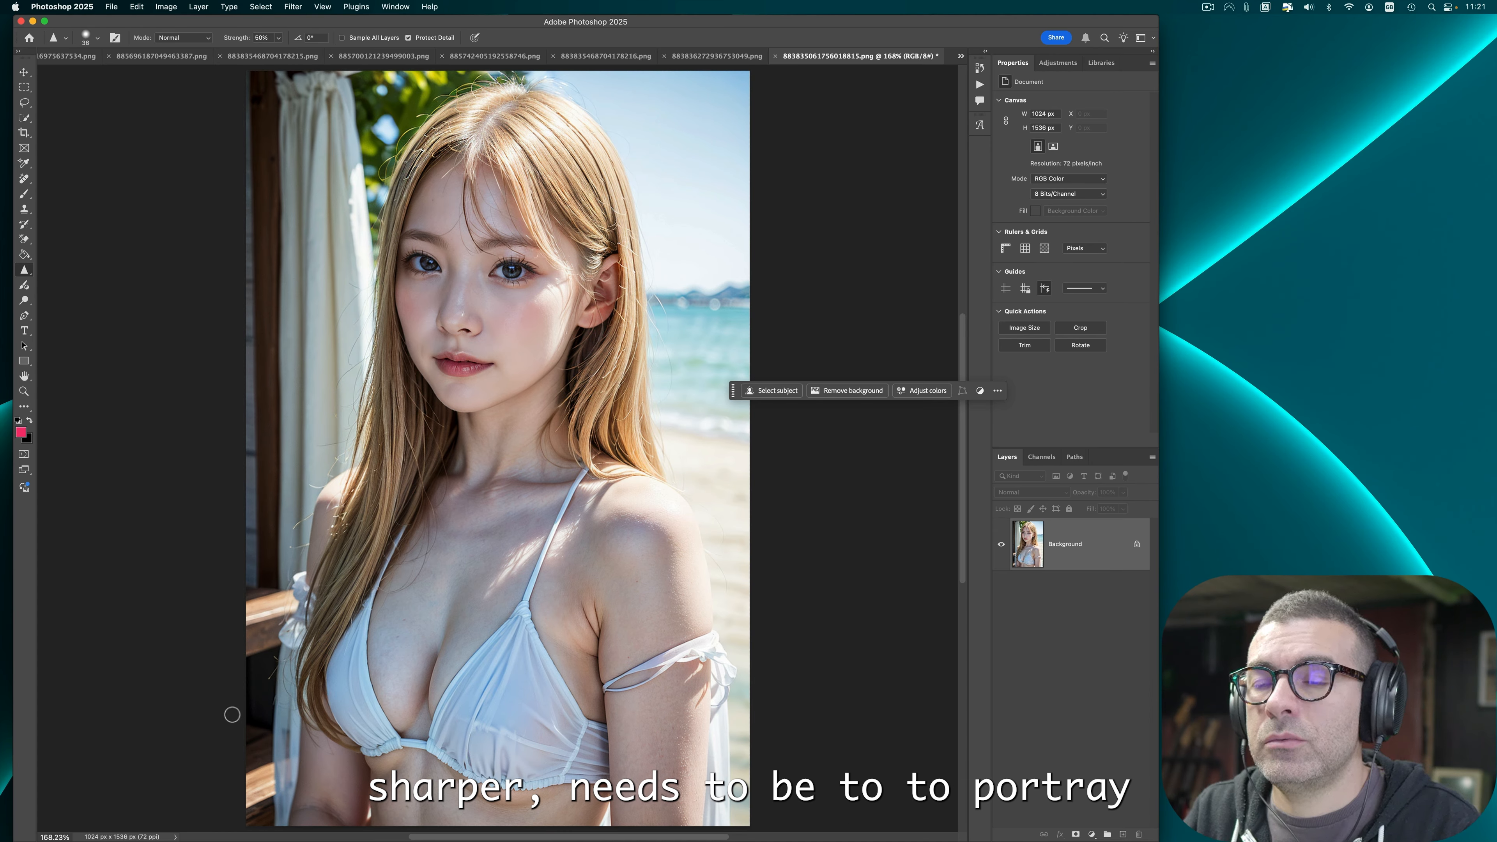
scroll(206, 648, "down", 1)
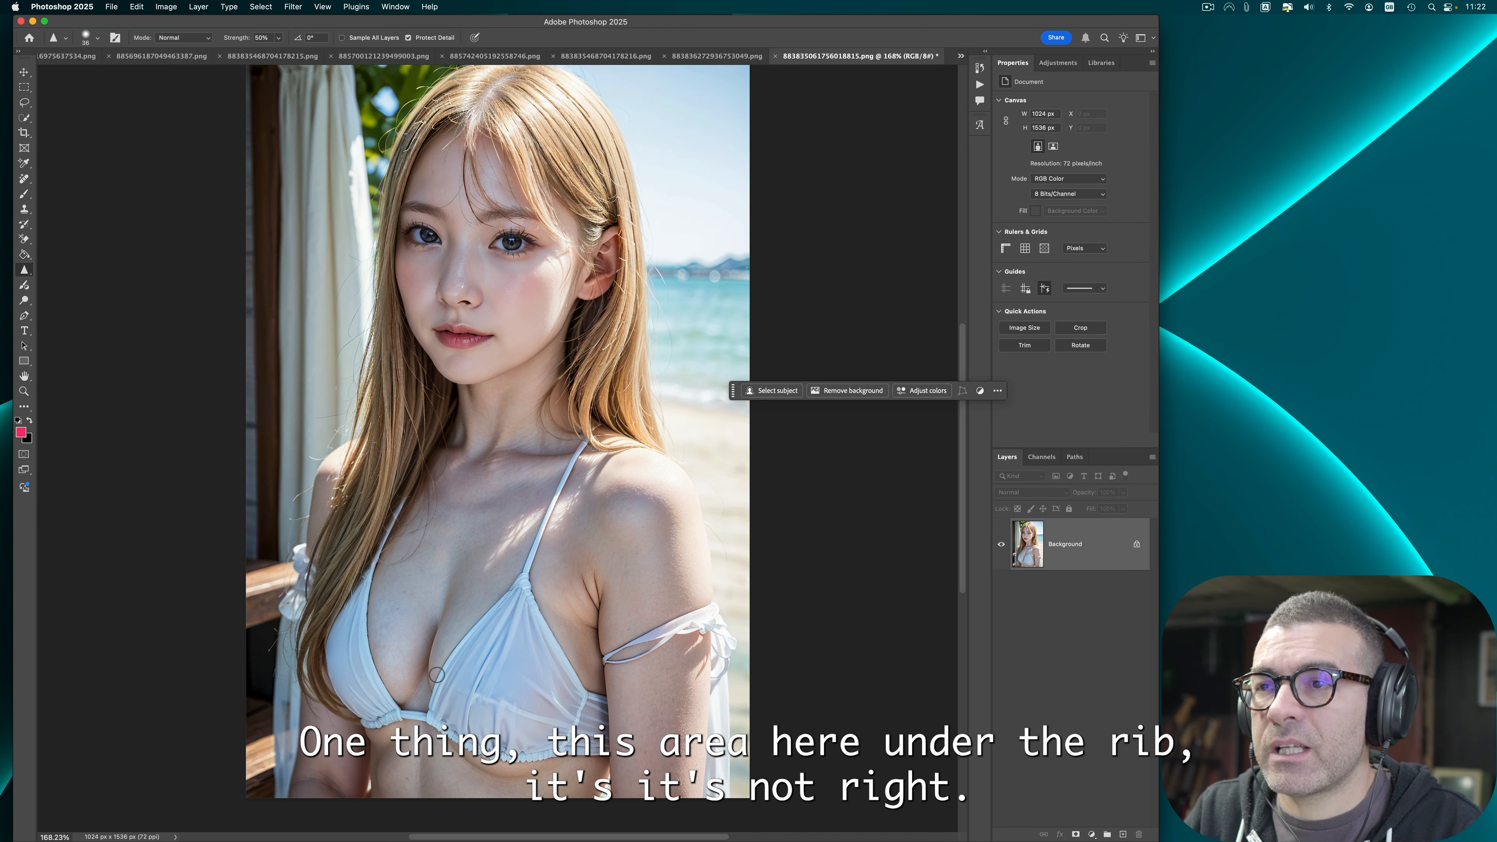
left_click(293, 7)
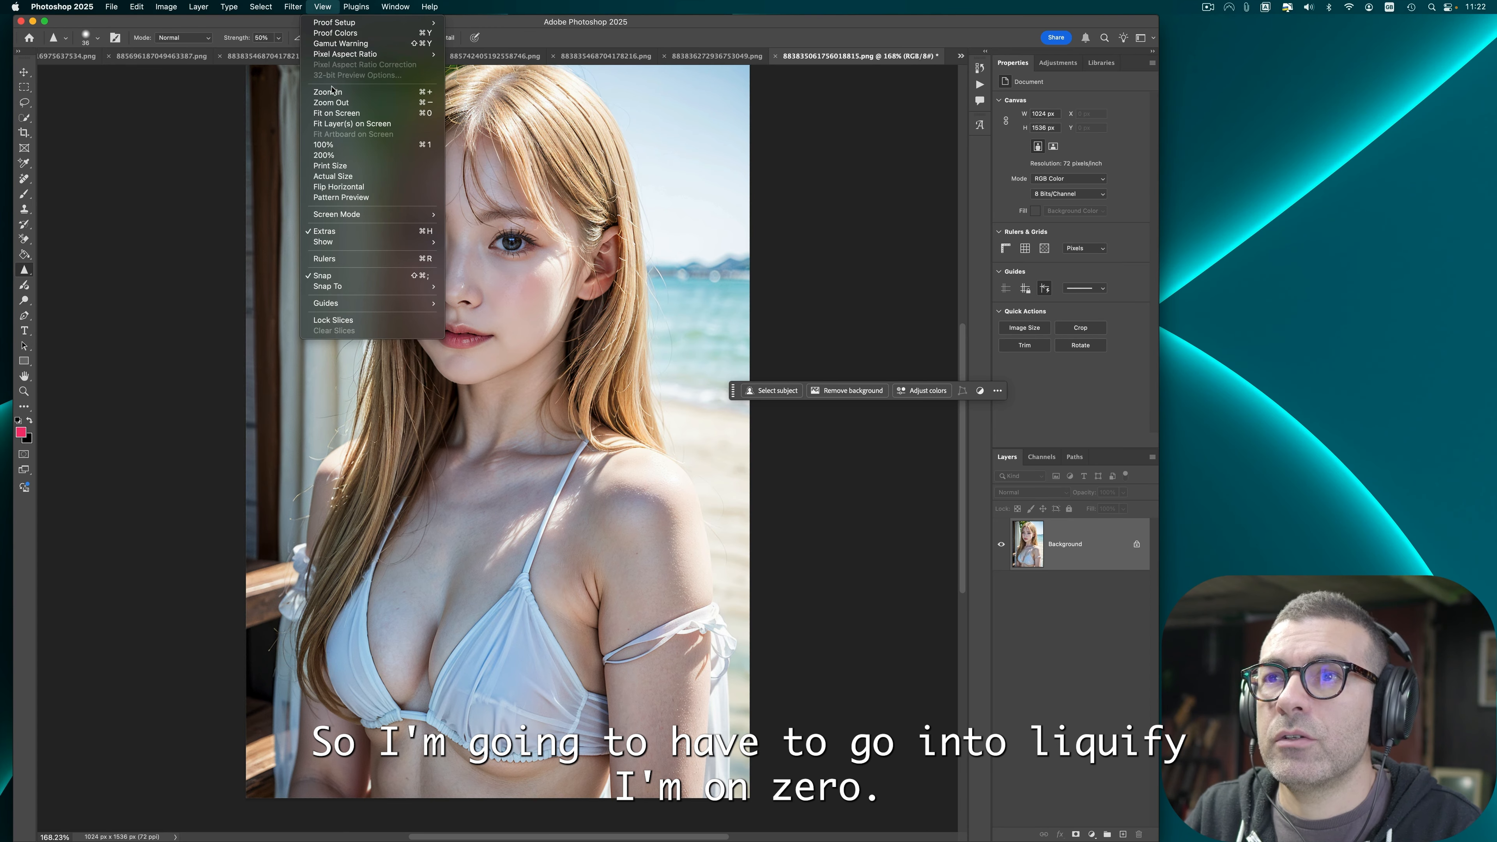
left_click(314, 116)
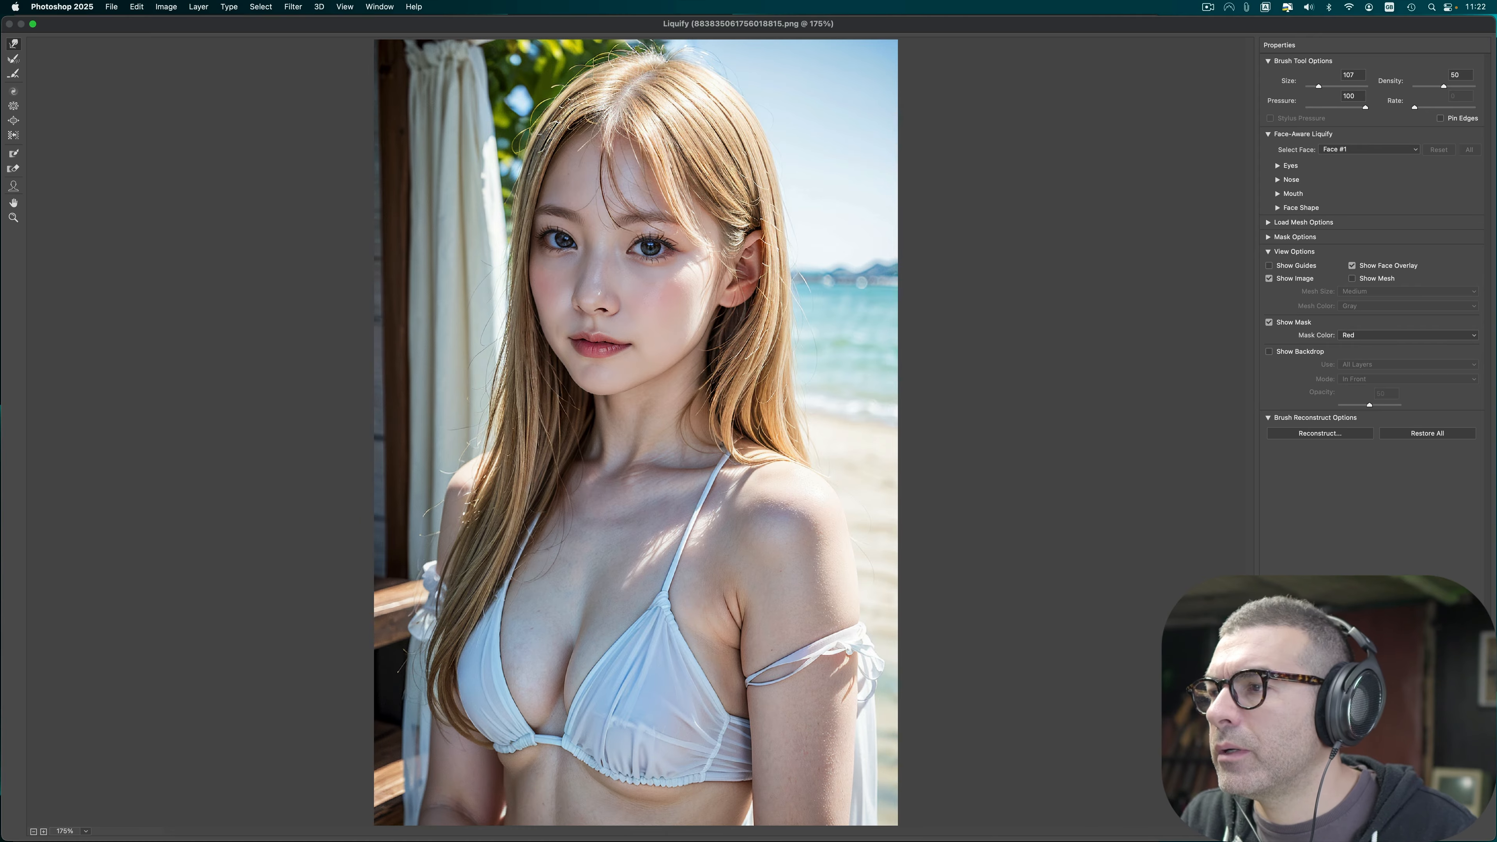
left_click(1459, 831)
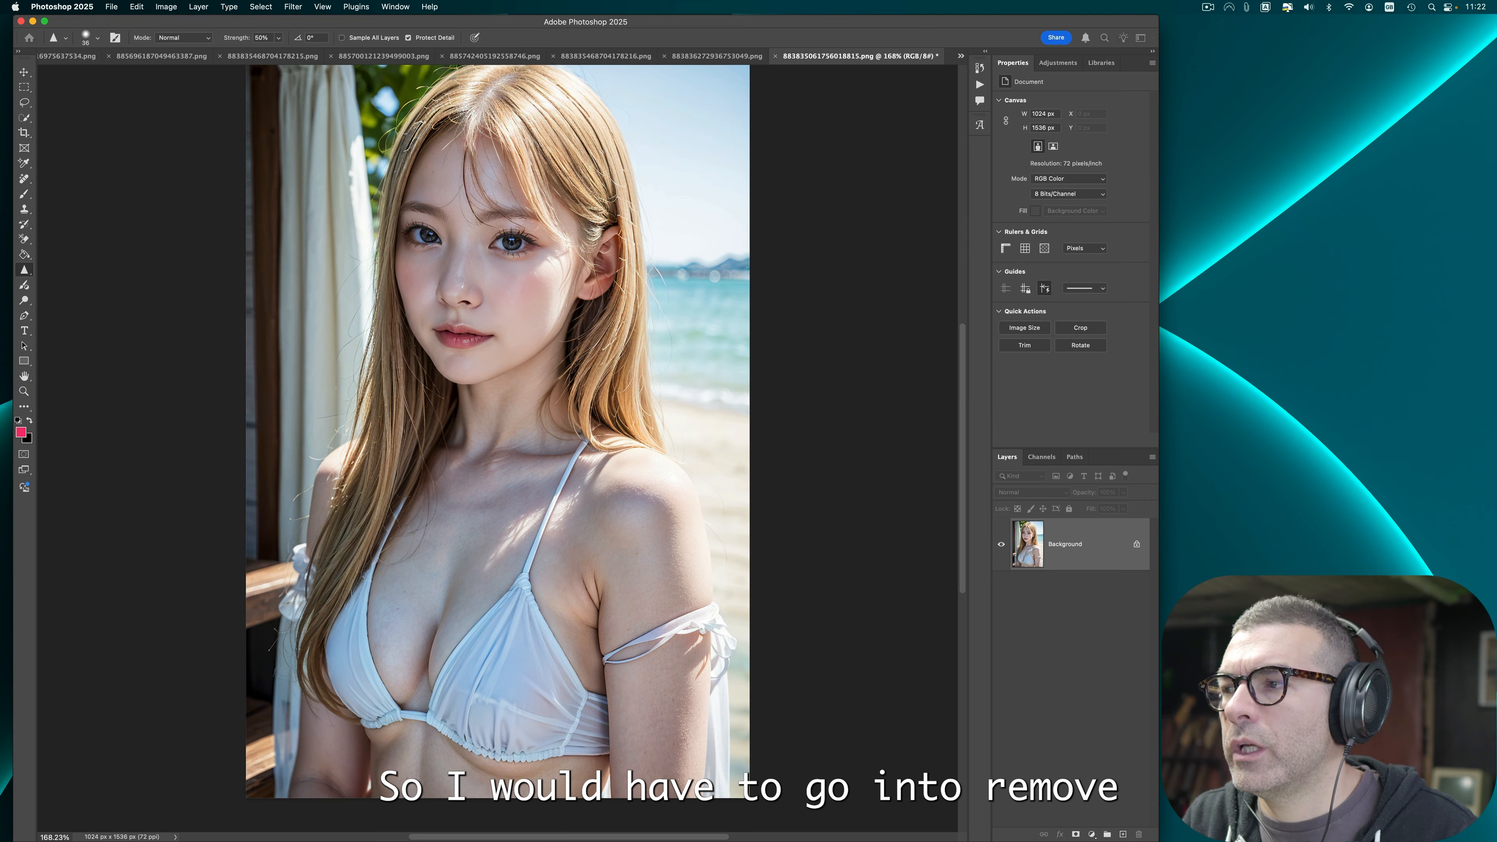
Step: Erase the unnatural area under the rib cage of the curtain portrait with the Remove tool
left_click(24, 179)
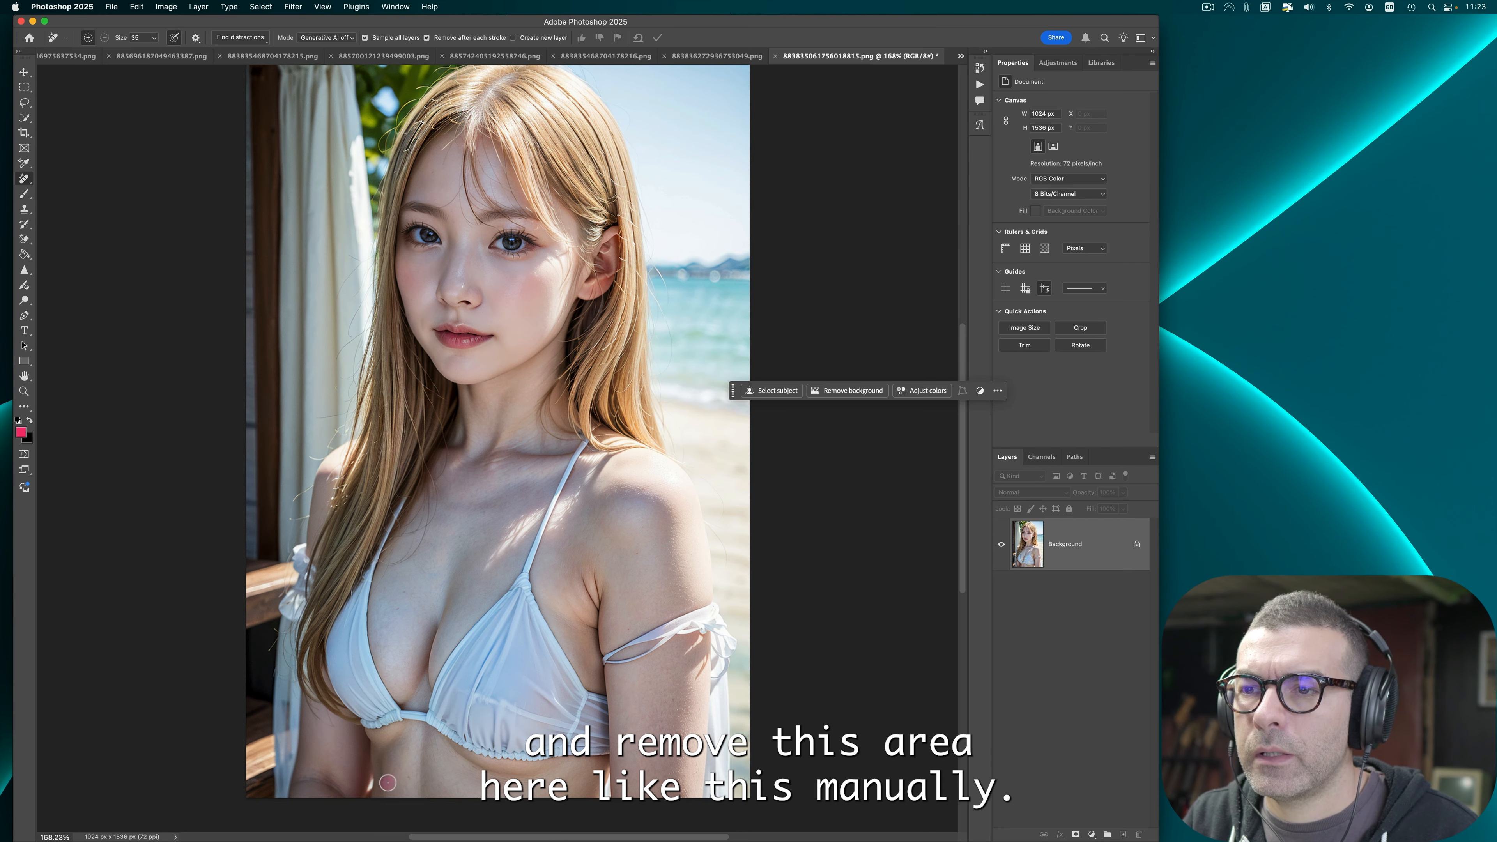
left_click_drag(388, 784, 394, 751)
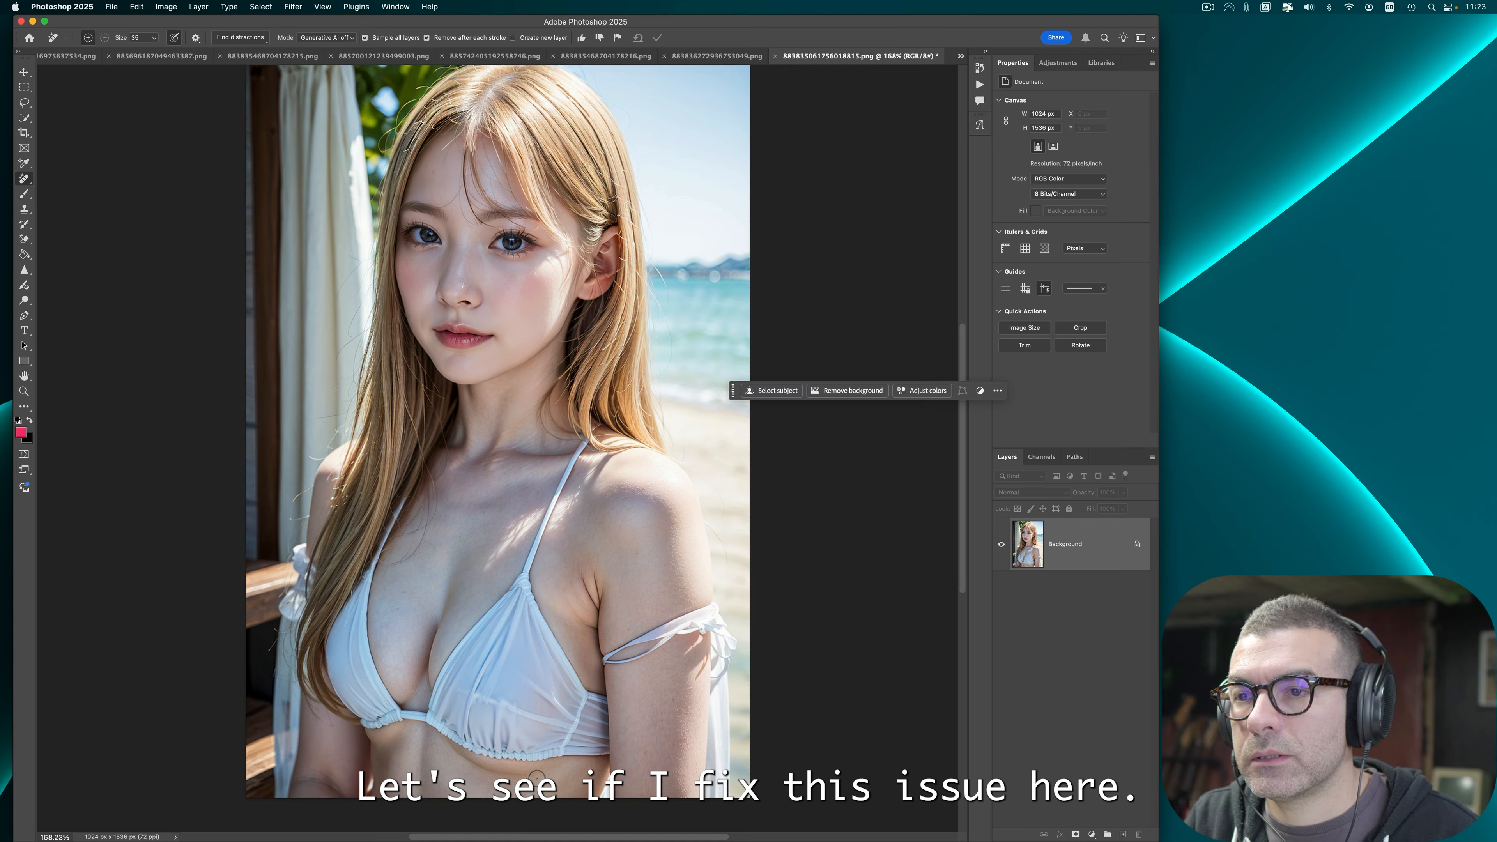
left_click_drag(479, 770, 453, 758)
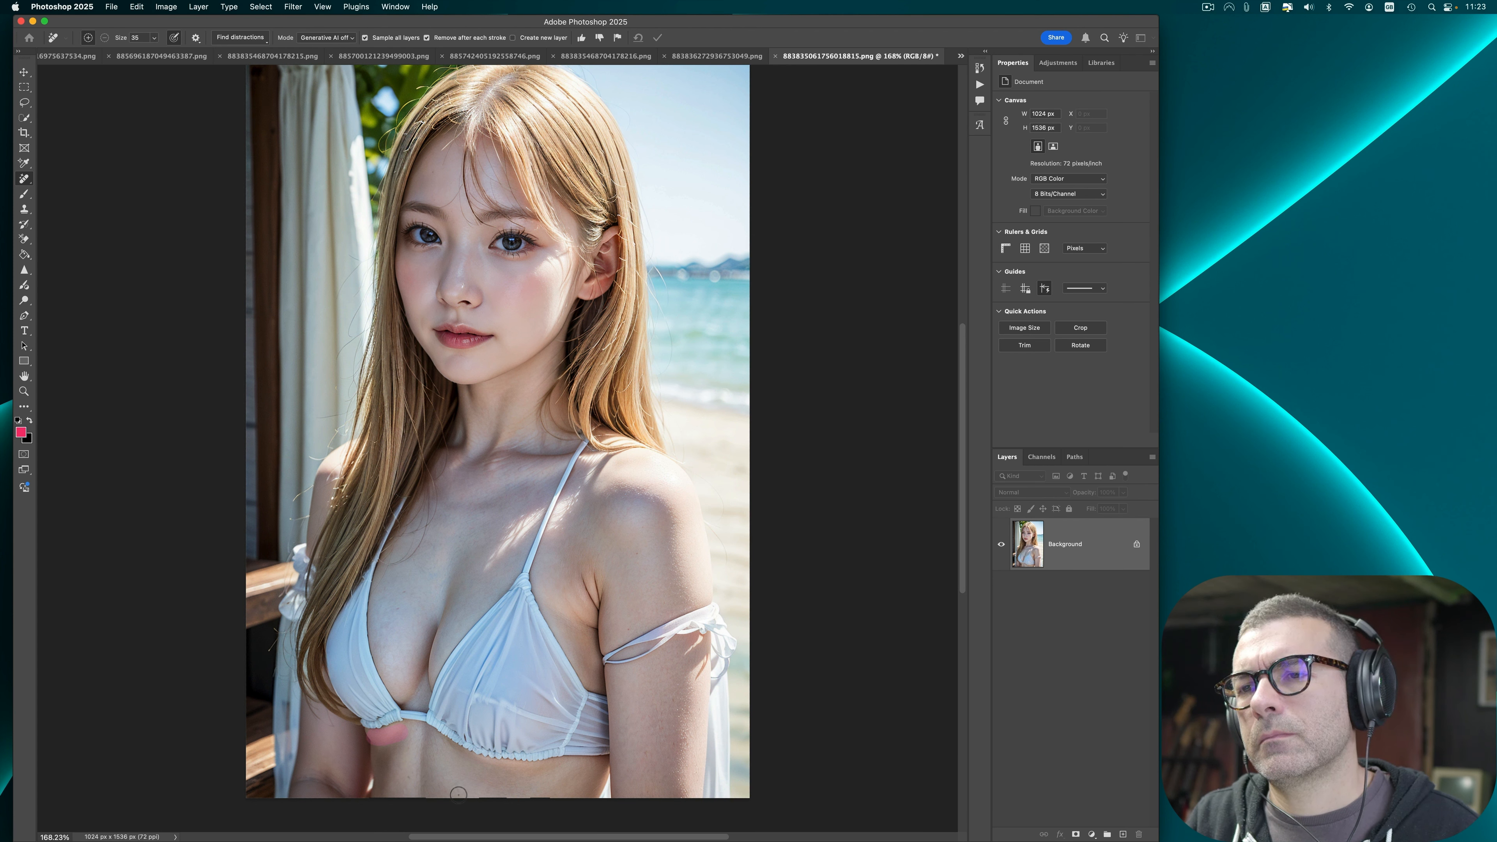
left_click_drag(384, 741, 377, 739)
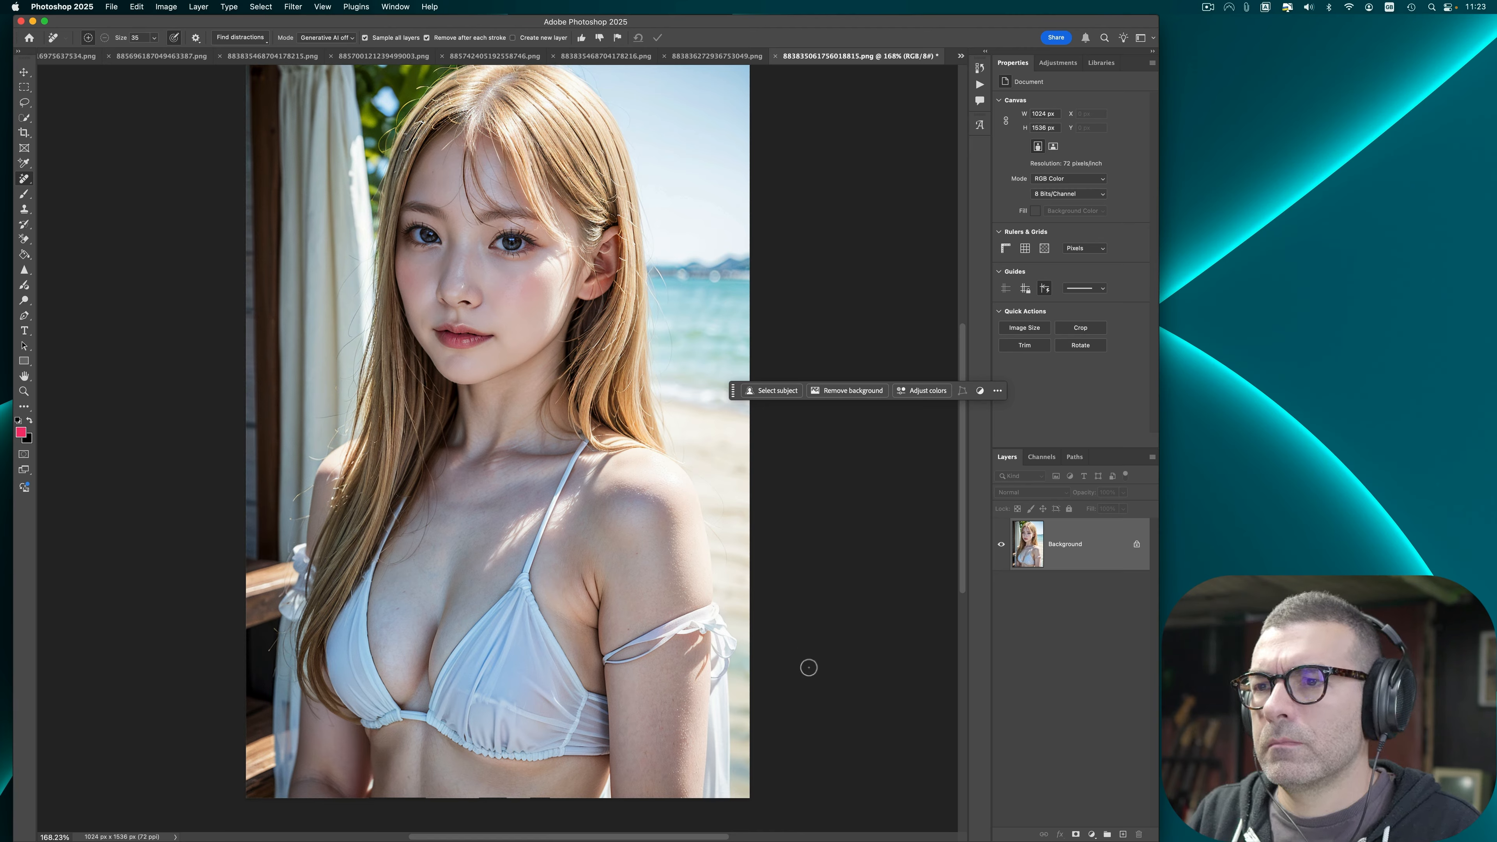
Step: Apply Auto Contrast and Auto Color to the curtain portrait
left_click(166, 7)
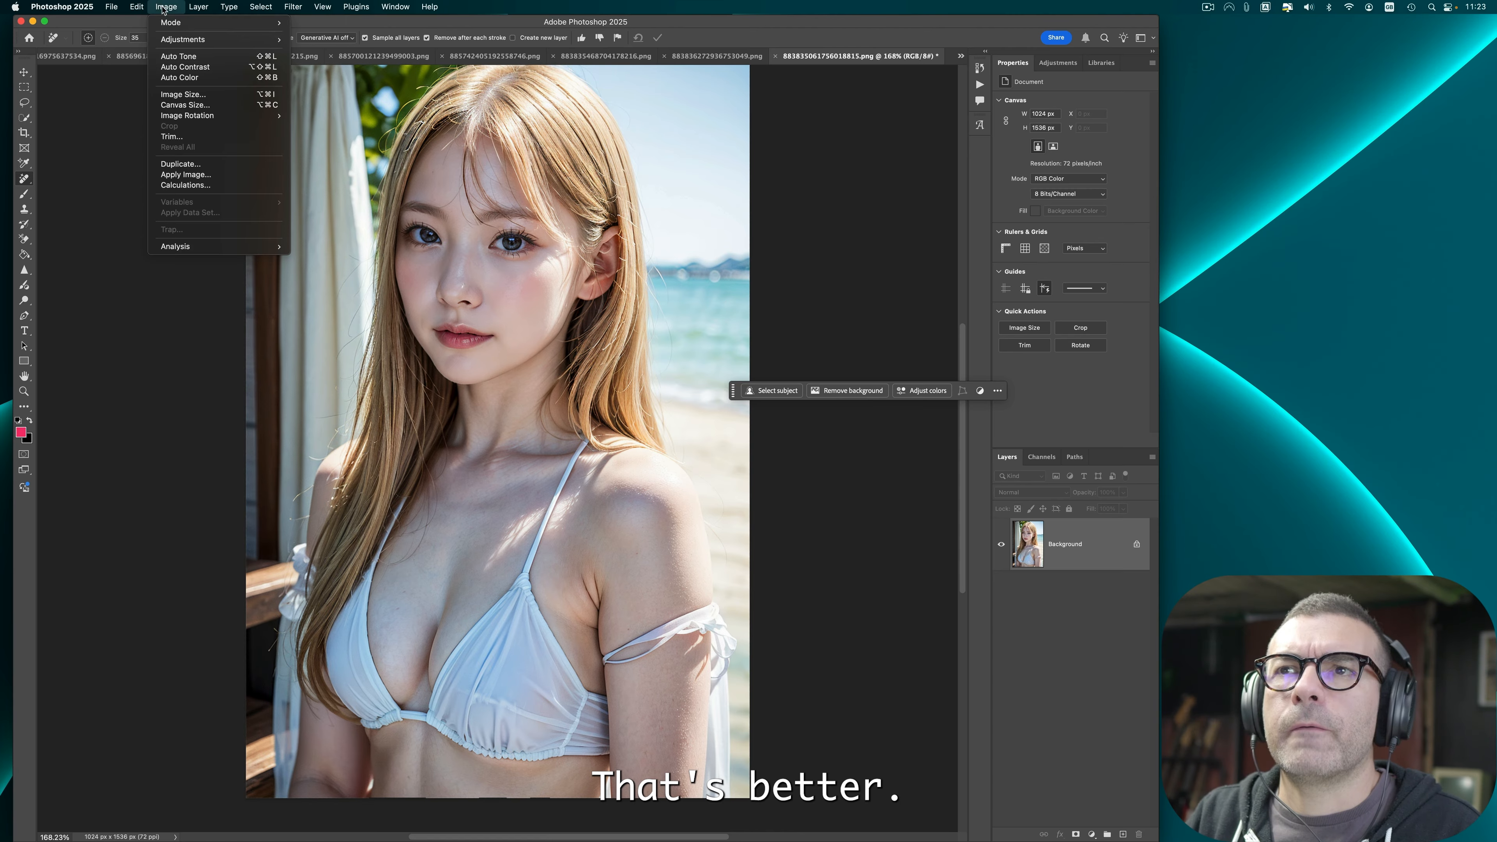
left_click(191, 66)
left_click(157, 7)
left_click(195, 78)
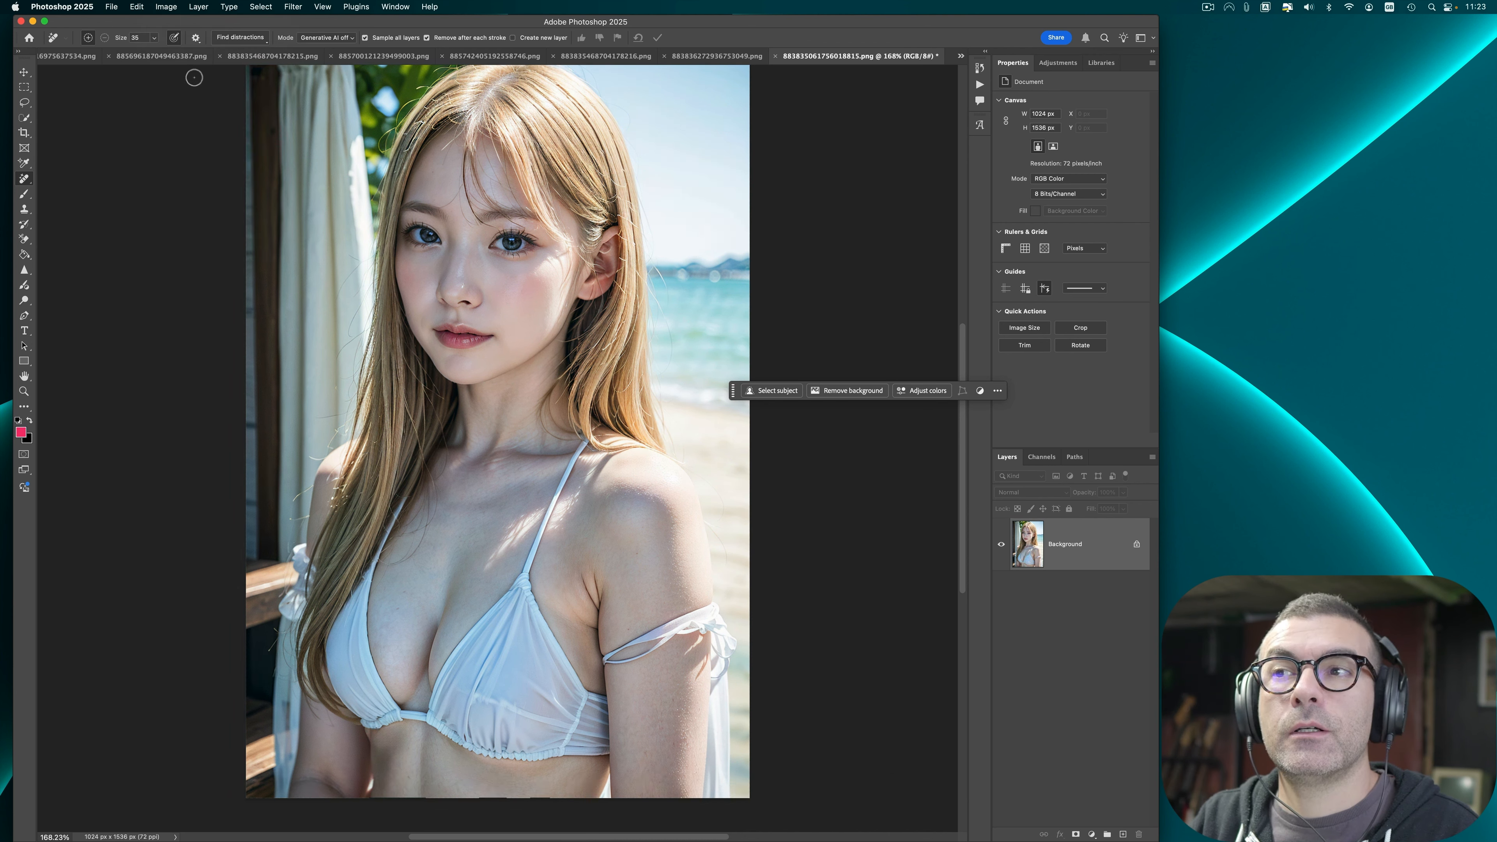
Step: Save the curtain portrait as PNG, replacing the existing file, and close it
key("super+shift+s")
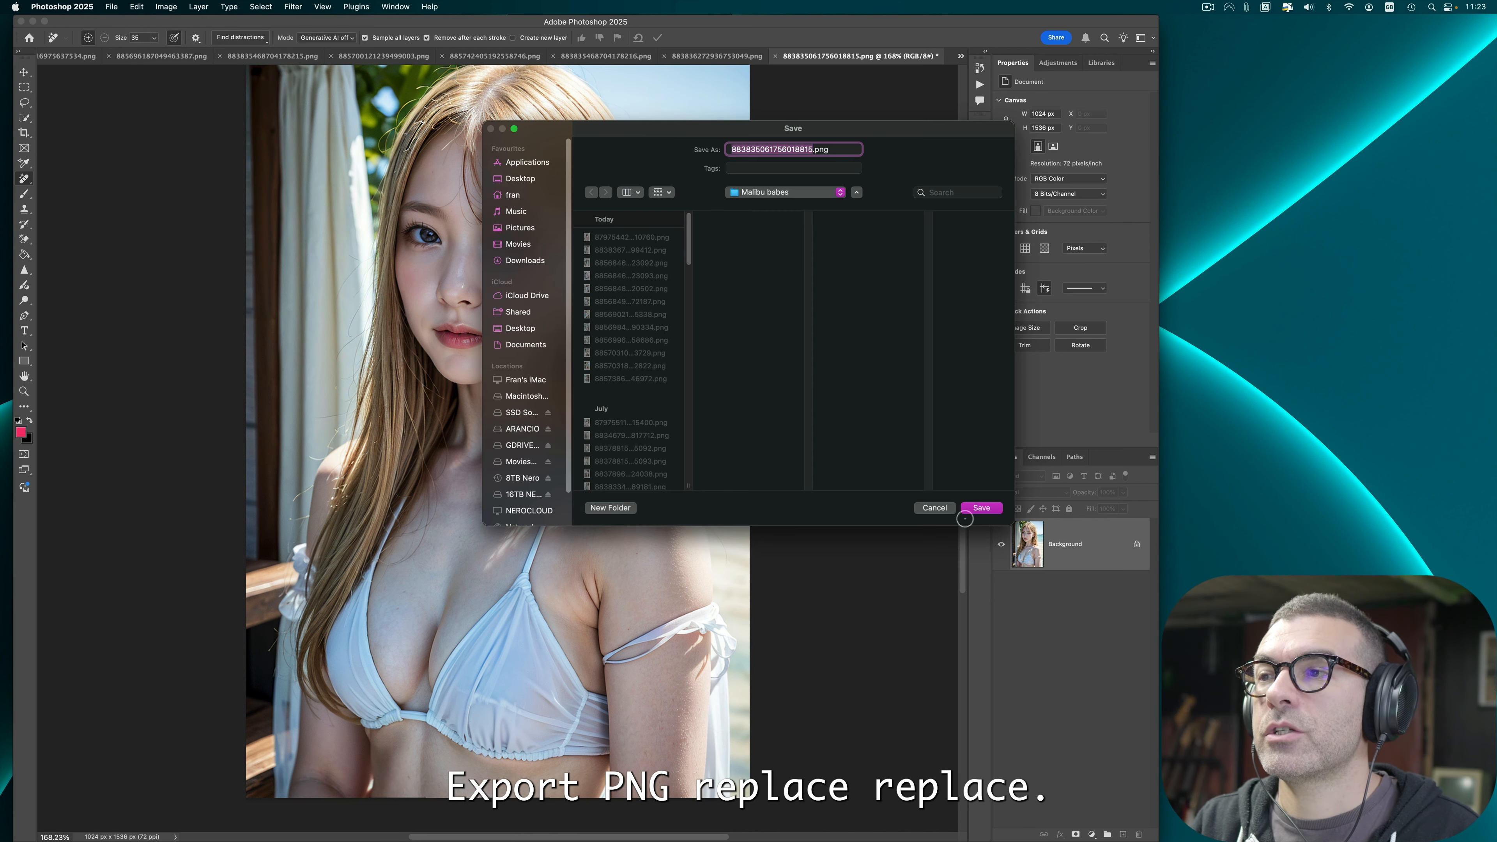
left_click(979, 508)
left_click(784, 394)
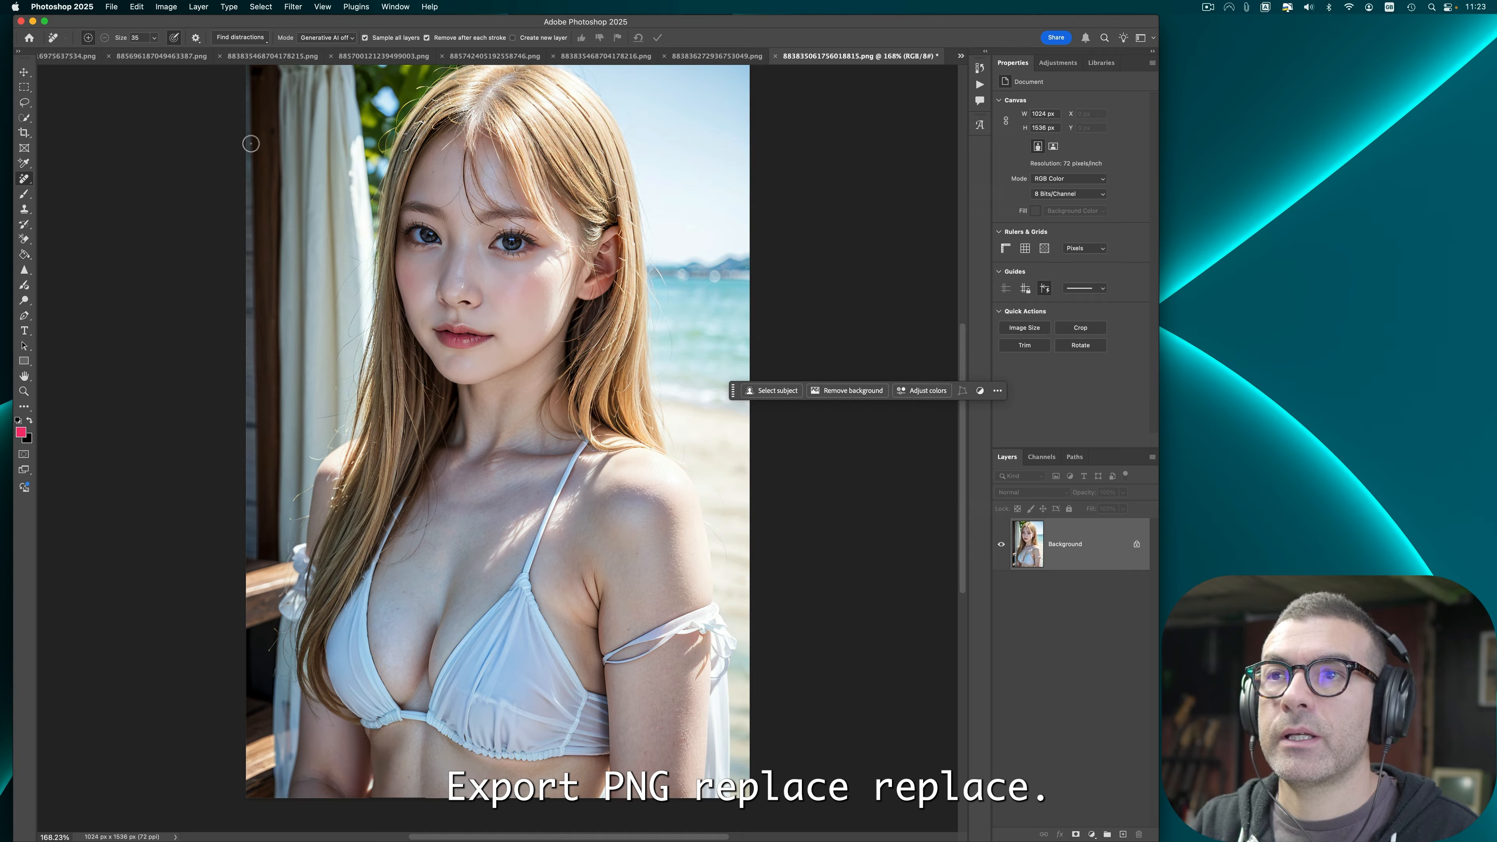
key("super+w")
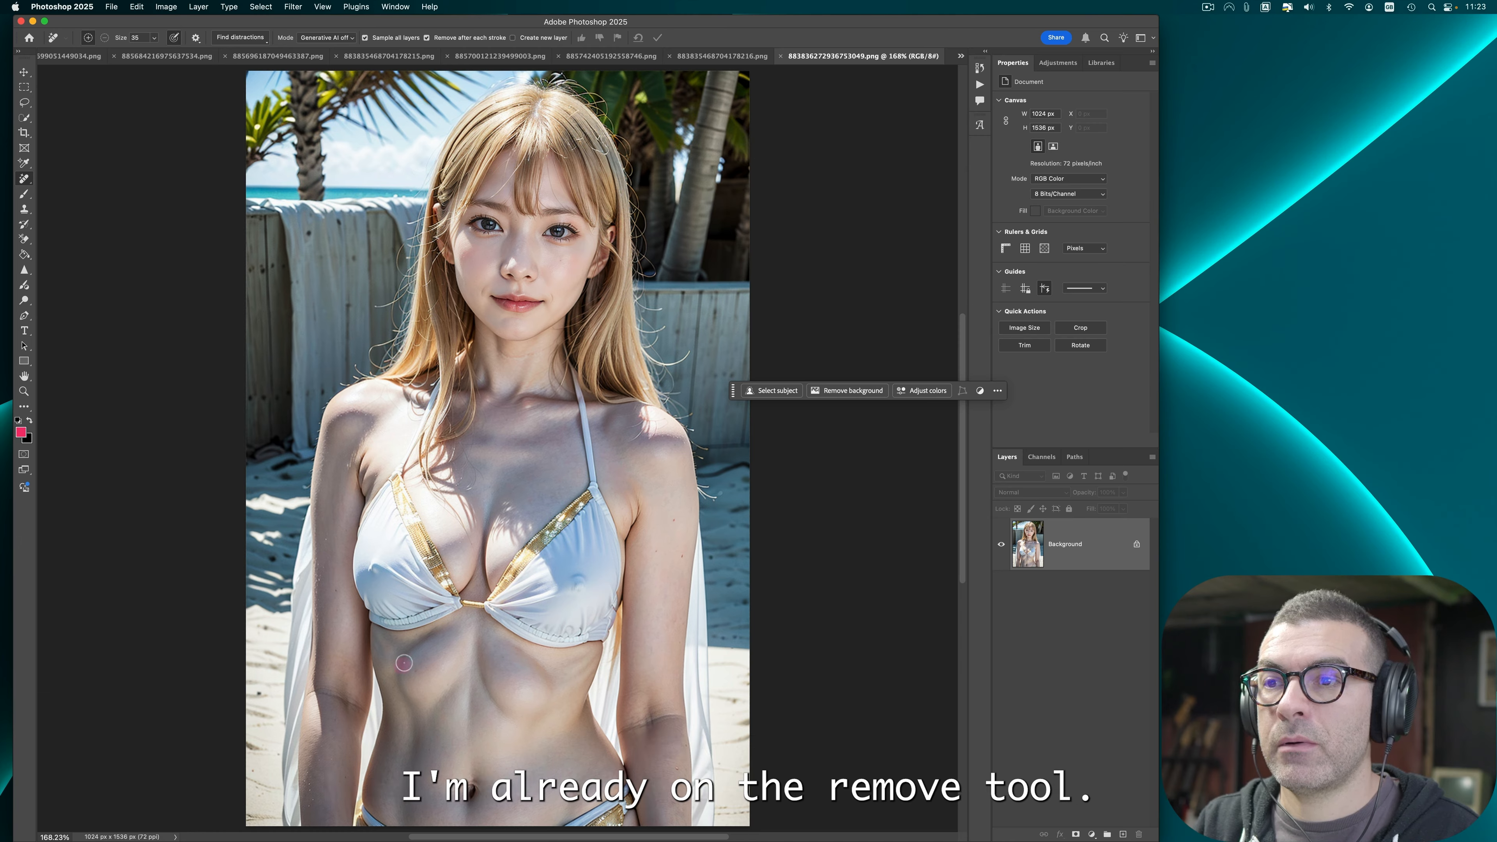
Step: Remove the abnormal swelling on the abdomen of the gold-bikini image with the Remove tool
left_click_drag(404, 663, 437, 635)
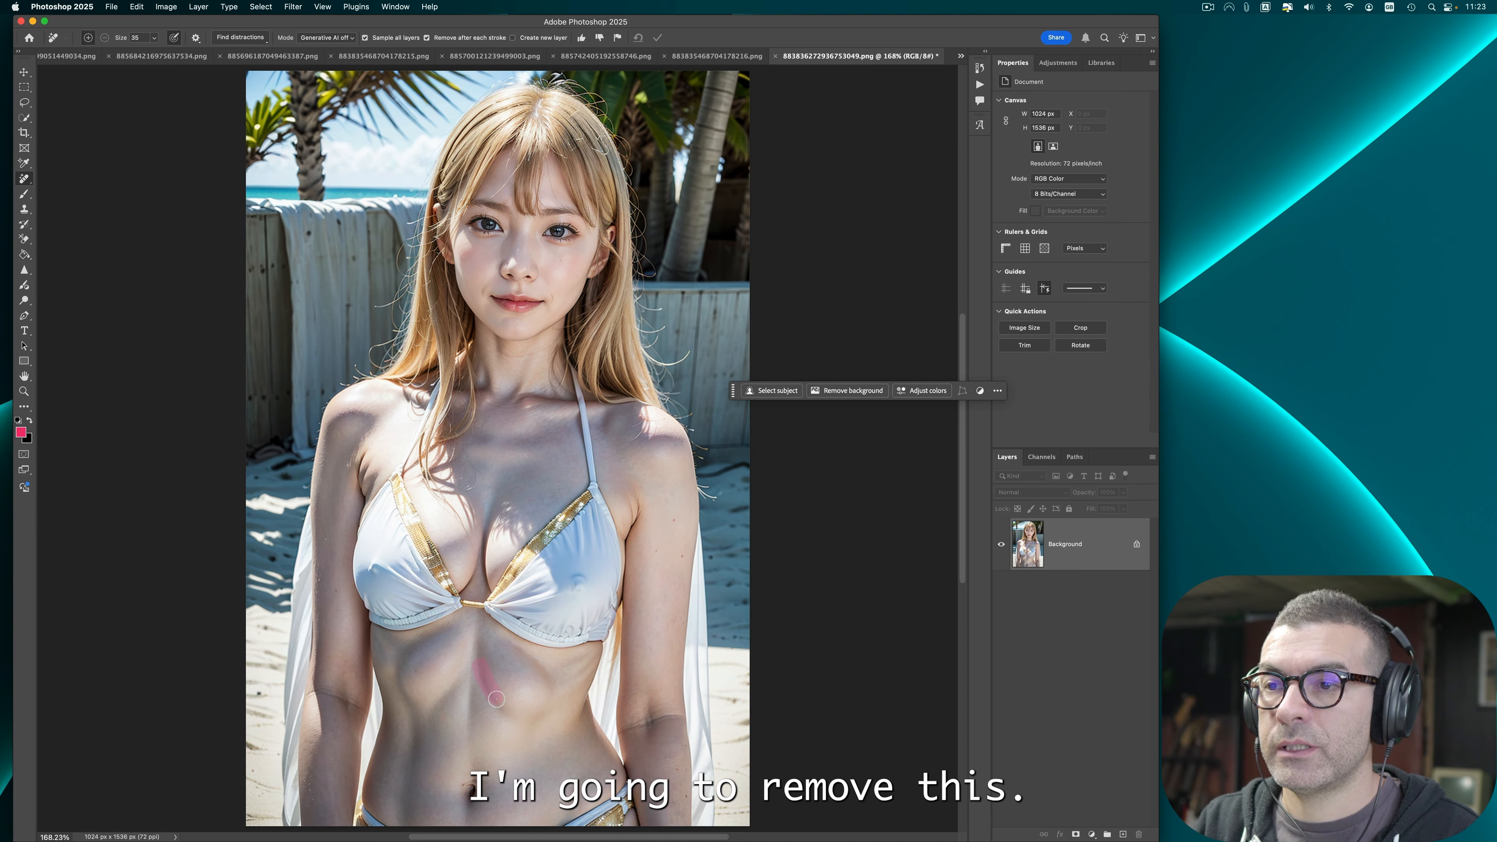
left_click_drag(502, 644, 548, 697)
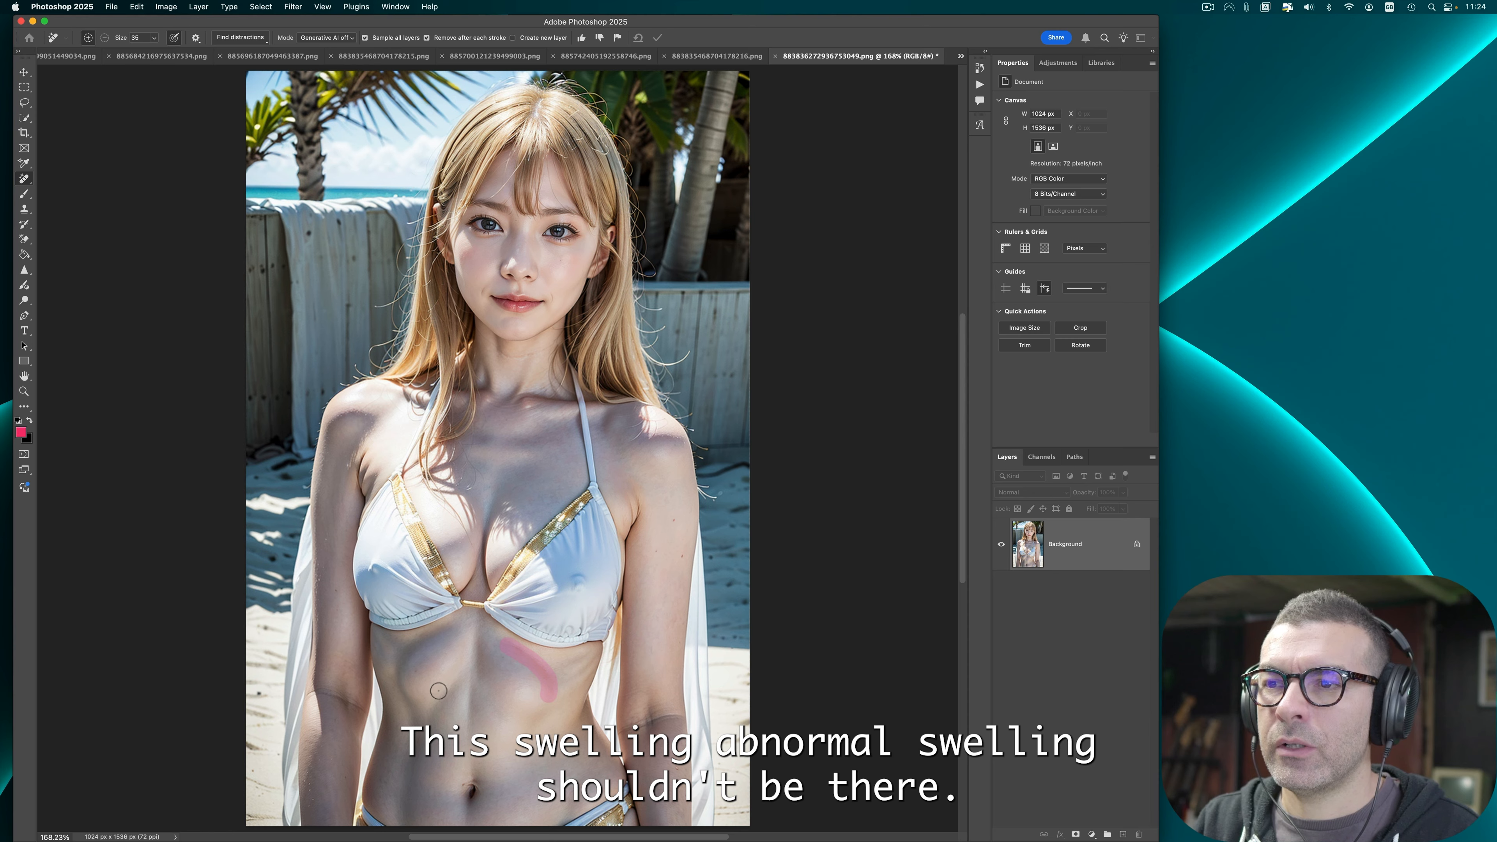
mouse_move(421, 704)
left_mouse_down()
mouse_move(437, 643)
mouse_move(402, 677)
mouse_move(451, 646)
mouse_move(409, 689)
mouse_move(398, 663)
mouse_move(436, 637)
left_mouse_up()
mouse_move(514, 705)
left_mouse_down()
mouse_move(497, 657)
mouse_move(492, 682)
mouse_move(492, 647)
mouse_move(491, 688)
mouse_move(537, 678)
mouse_move(539, 709)
mouse_move(543, 676)
mouse_move(494, 646)
left_mouse_up()
mouse_move(497, 684)
left_mouse_down()
mouse_move(541, 711)
mouse_move(492, 692)
left_mouse_up()
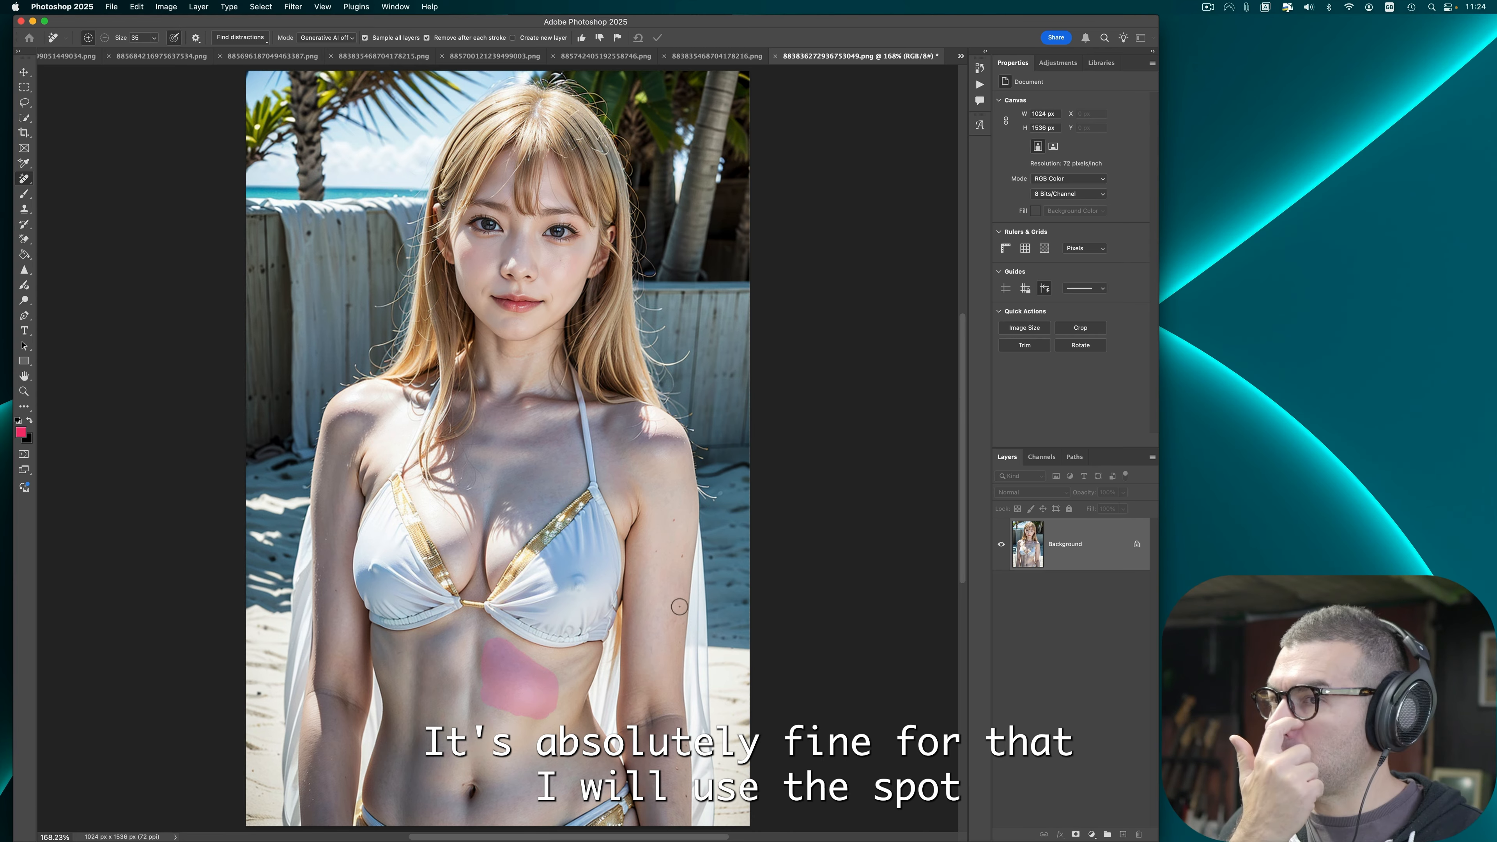
Step: Smooth the over-accentuated line along the waist with the Spot Healing Brush, then pick the Sharpen tool
right_click(24, 182)
left_click(71, 178)
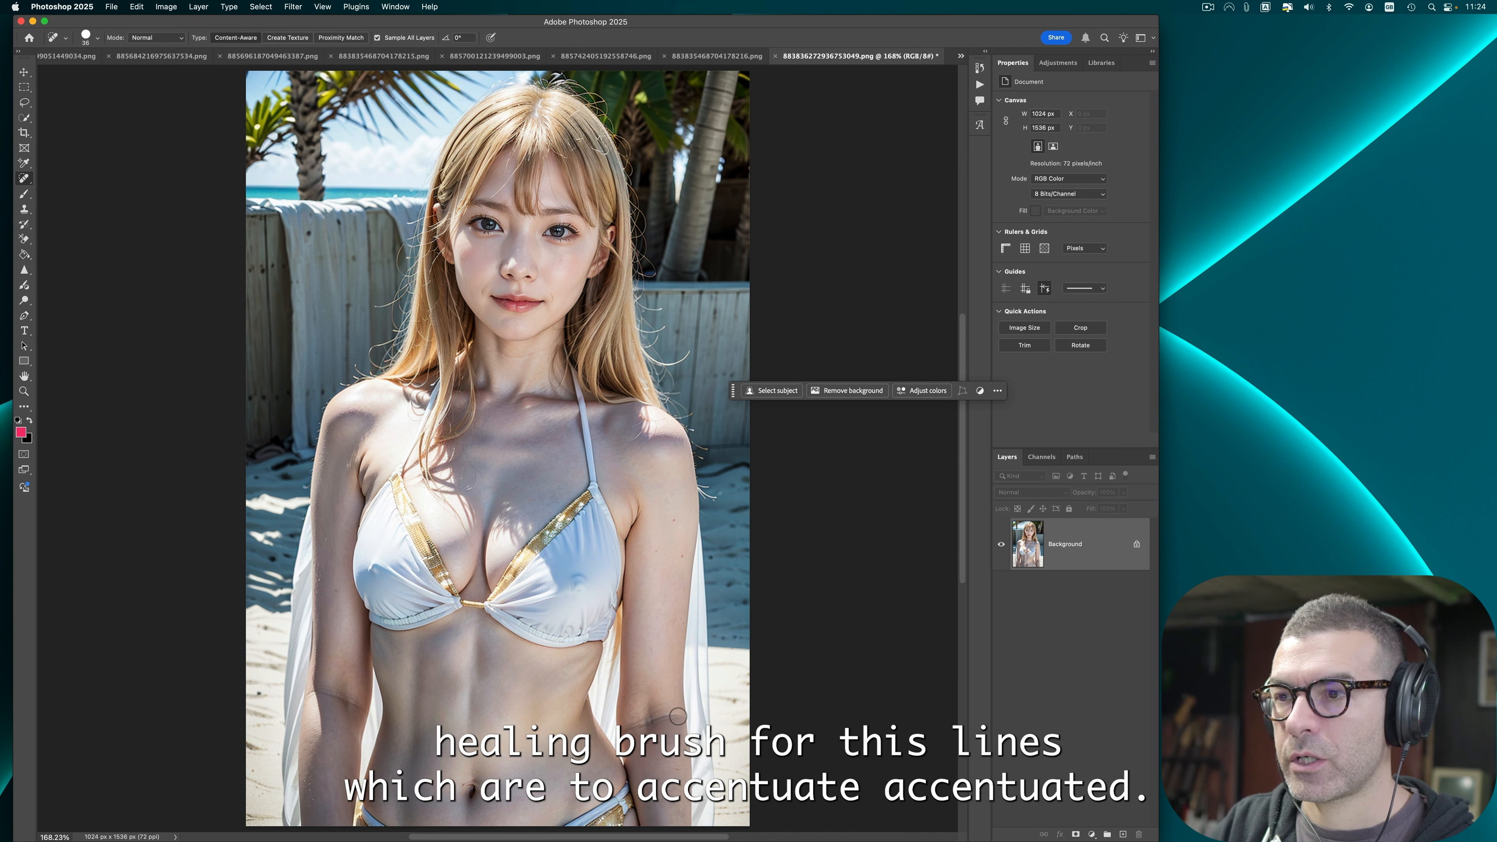
left_click_drag(318, 699, 361, 709)
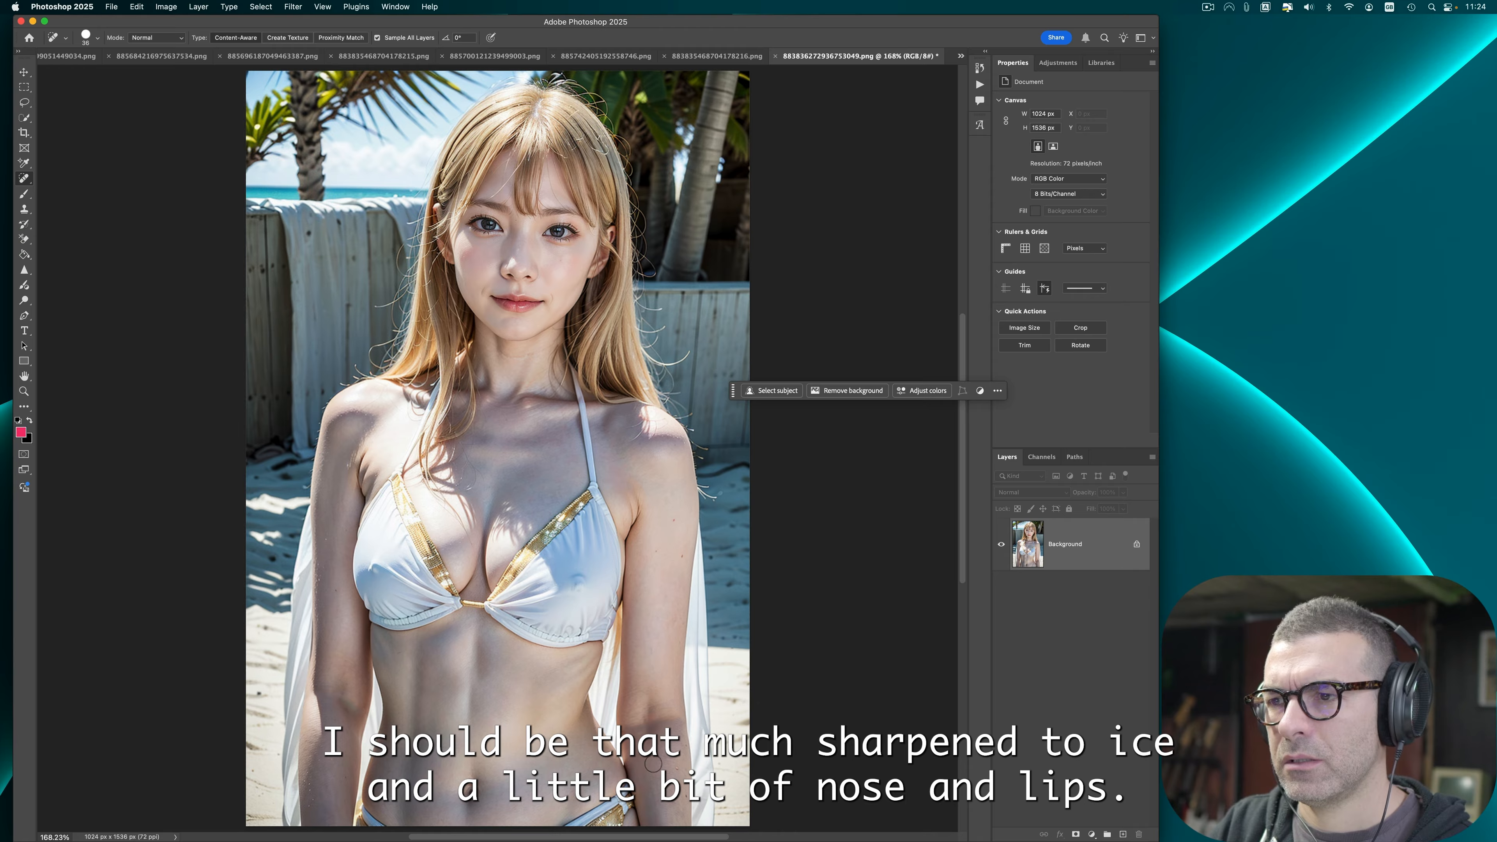
left_click(24, 270)
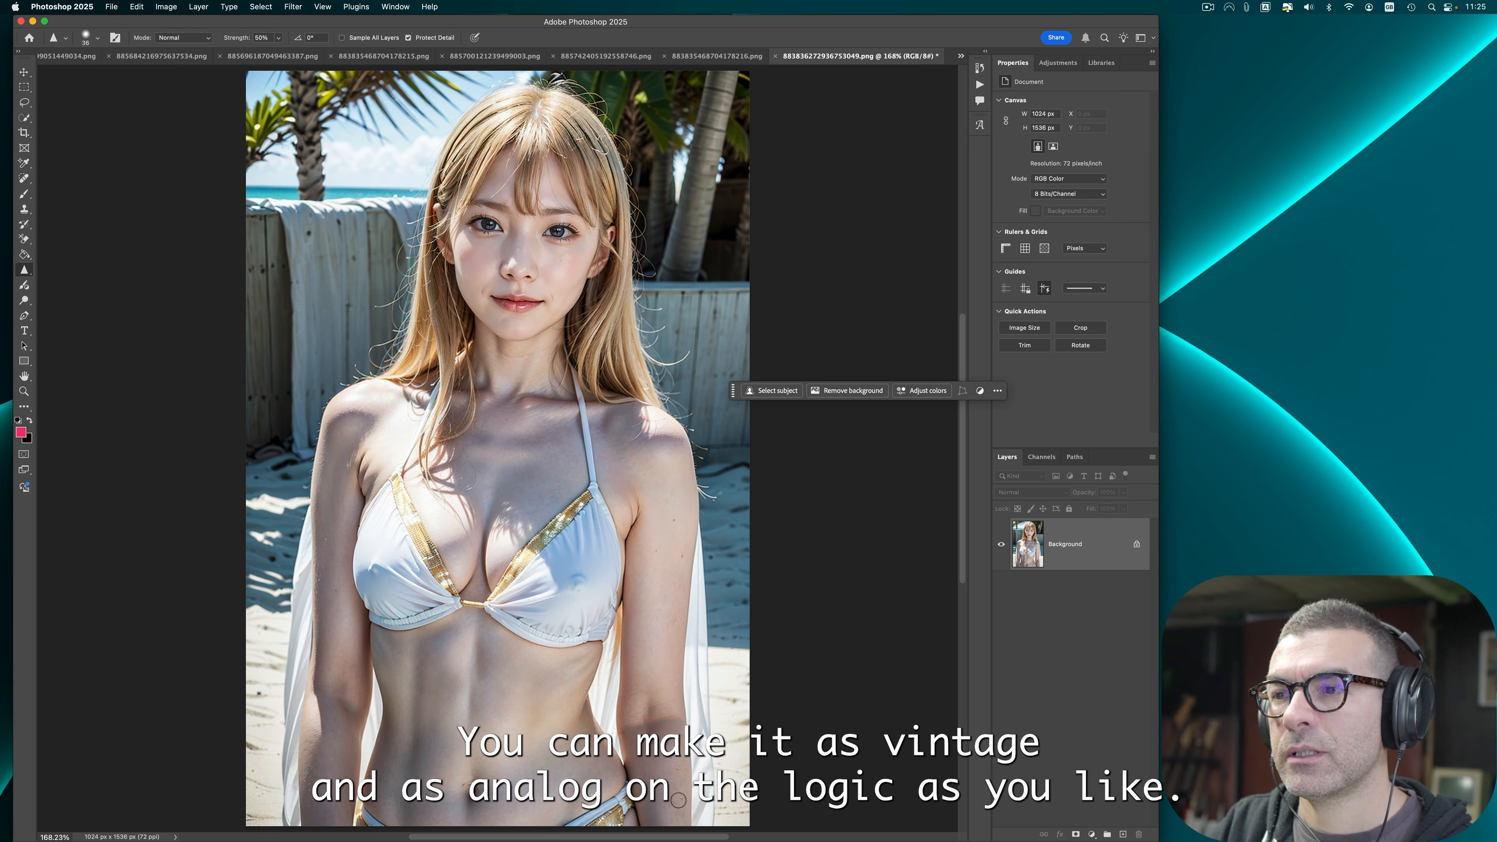
Step: Quick Export the gold-bikini image as PNG, replacing the existing file, and close it without saving
left_click(111, 7)
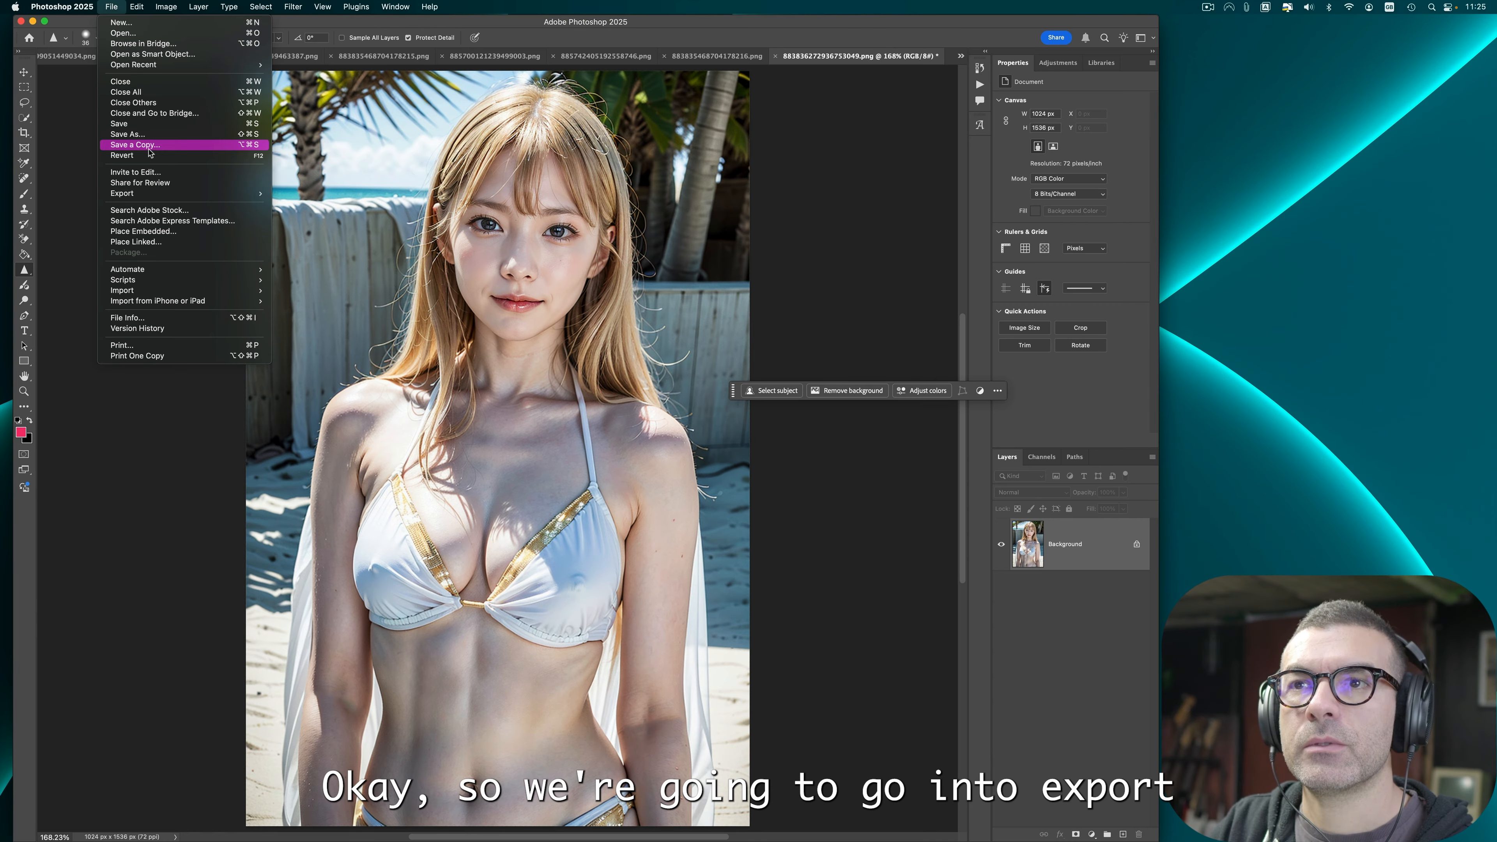
mouse_move(157, 198)
left_click(319, 193)
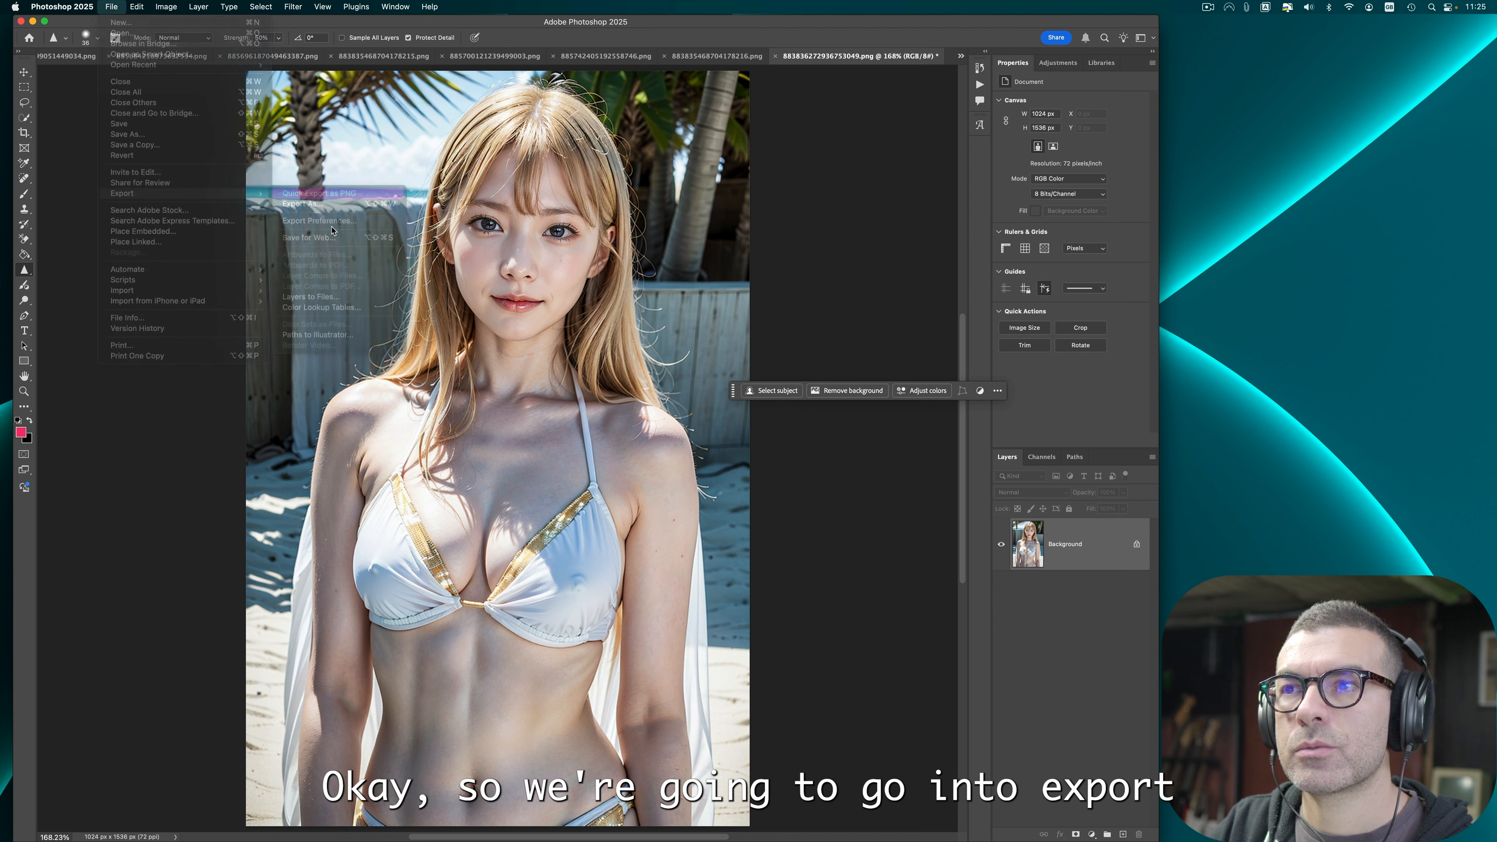
left_click(783, 387)
key("super+w")
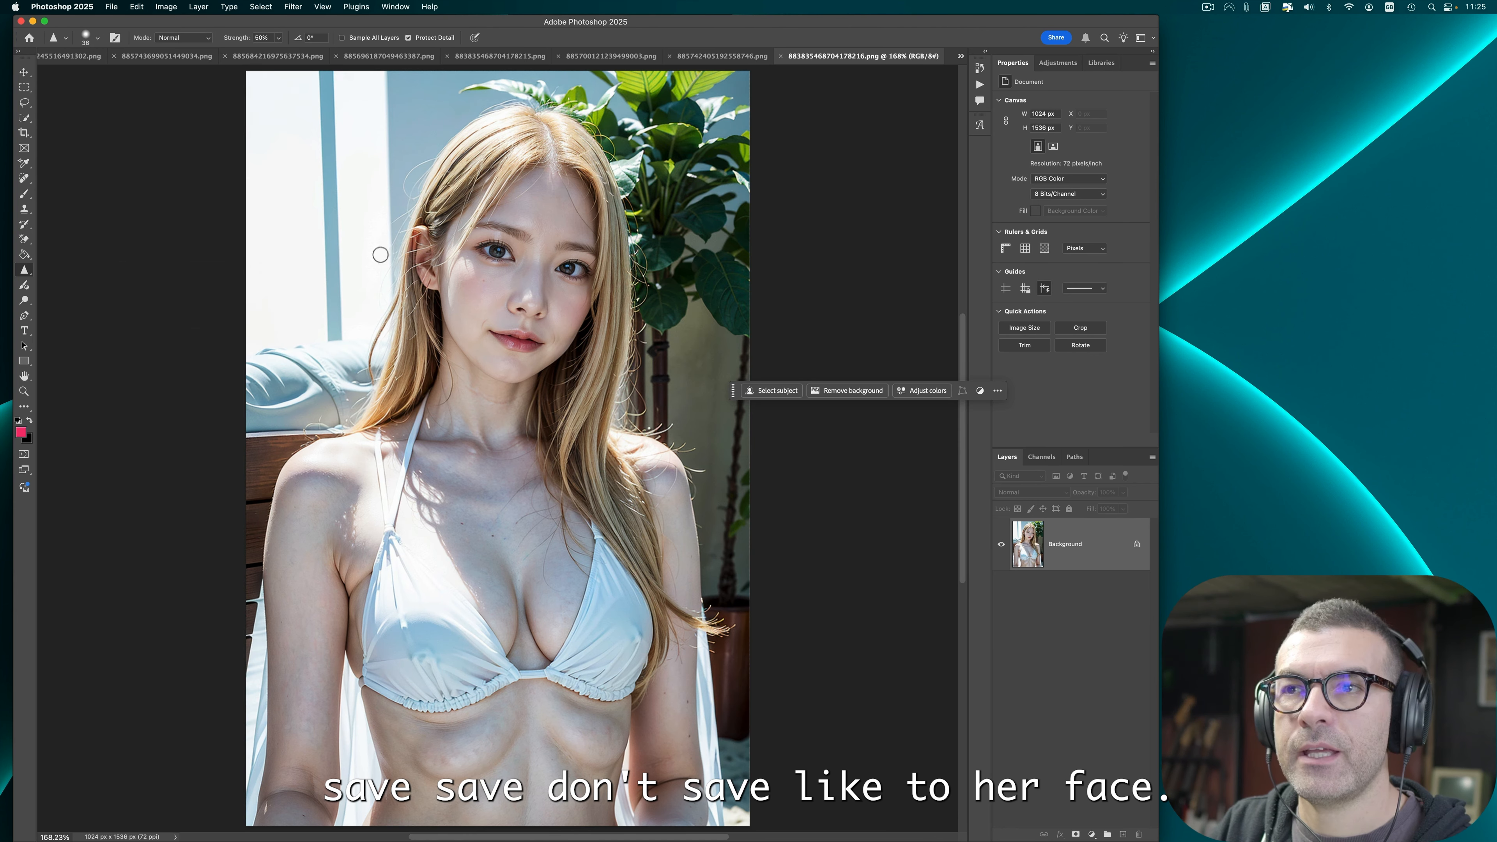
Step: Sharpen the eye area of the plant-background image and erase the odd rib cage area with the Remove tool
left_click_drag(495, 263, 511, 253)
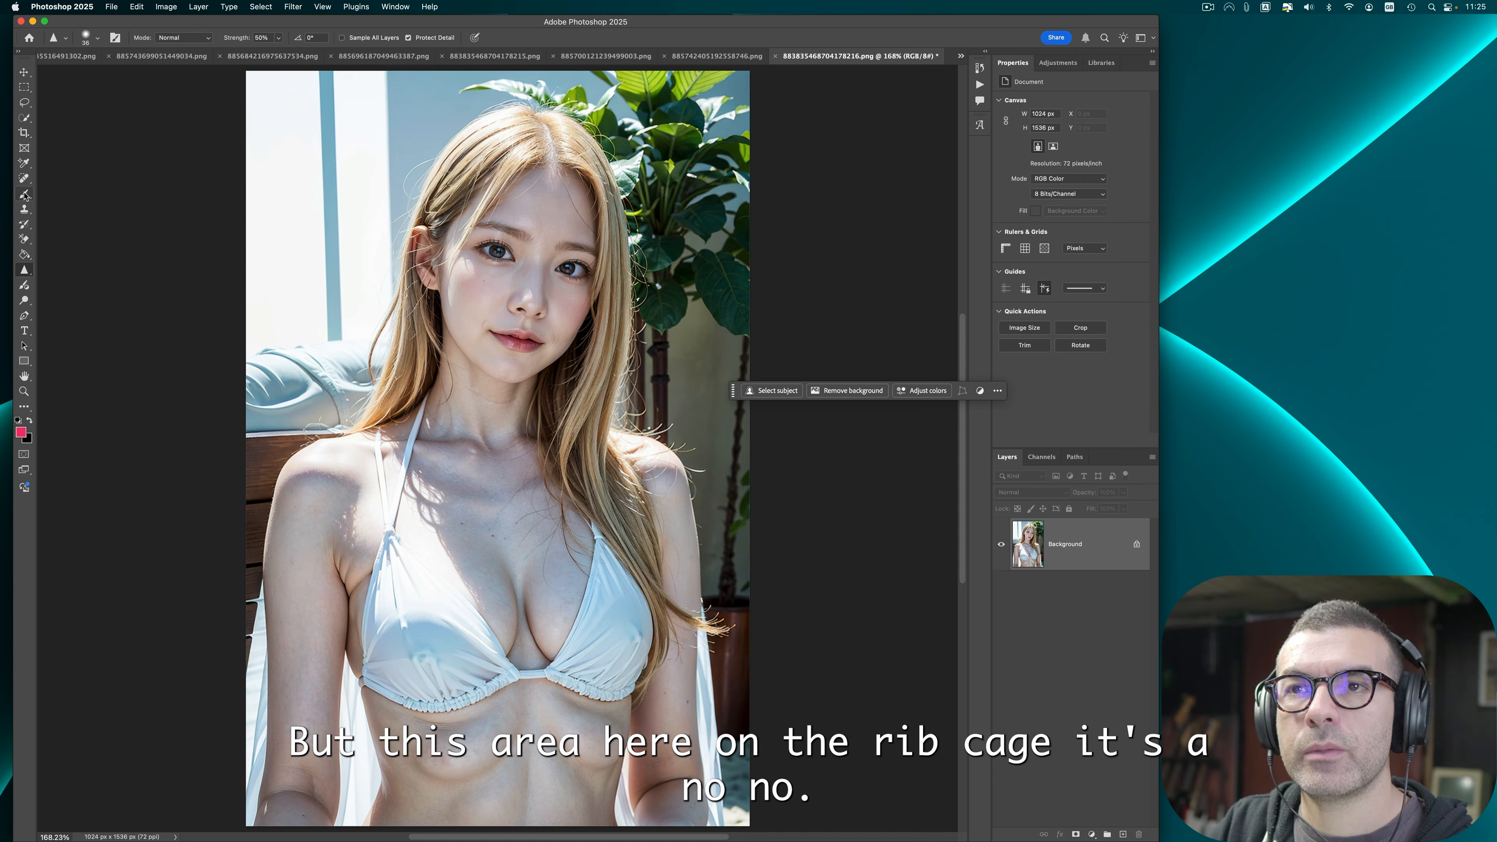
left_click(24, 178)
left_click(59, 190)
mouse_move(620, 717)
left_mouse_down()
mouse_move(596, 776)
mouse_move(562, 758)
mouse_move(603, 782)
mouse_move(565, 769)
mouse_move(546, 749)
mouse_move(570, 715)
left_mouse_up()
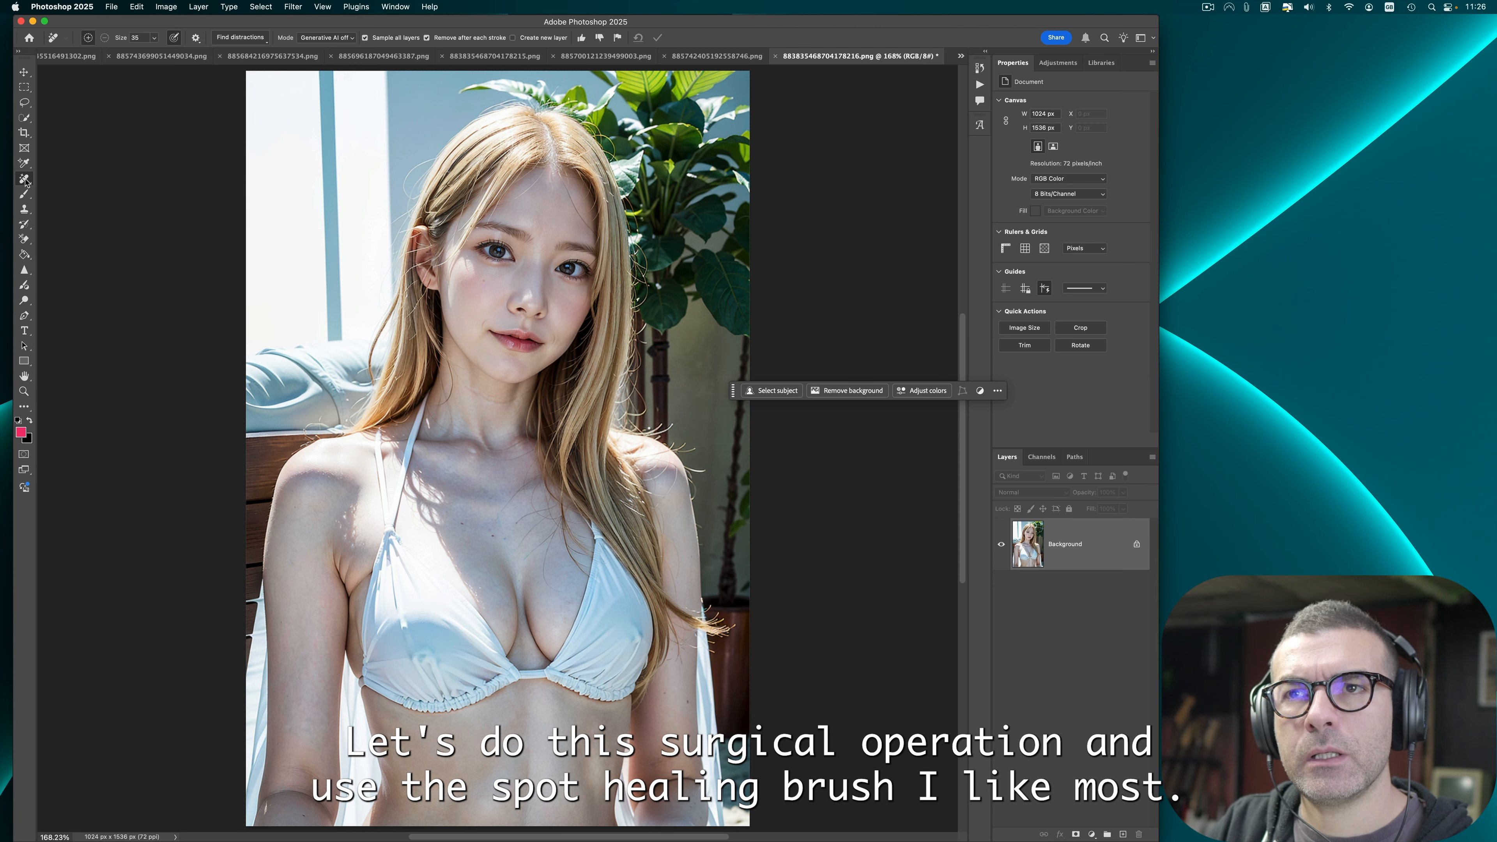
Step: Use Liquify to push in the flabby lower rib cage area of the plant-background image
key("shift+j")
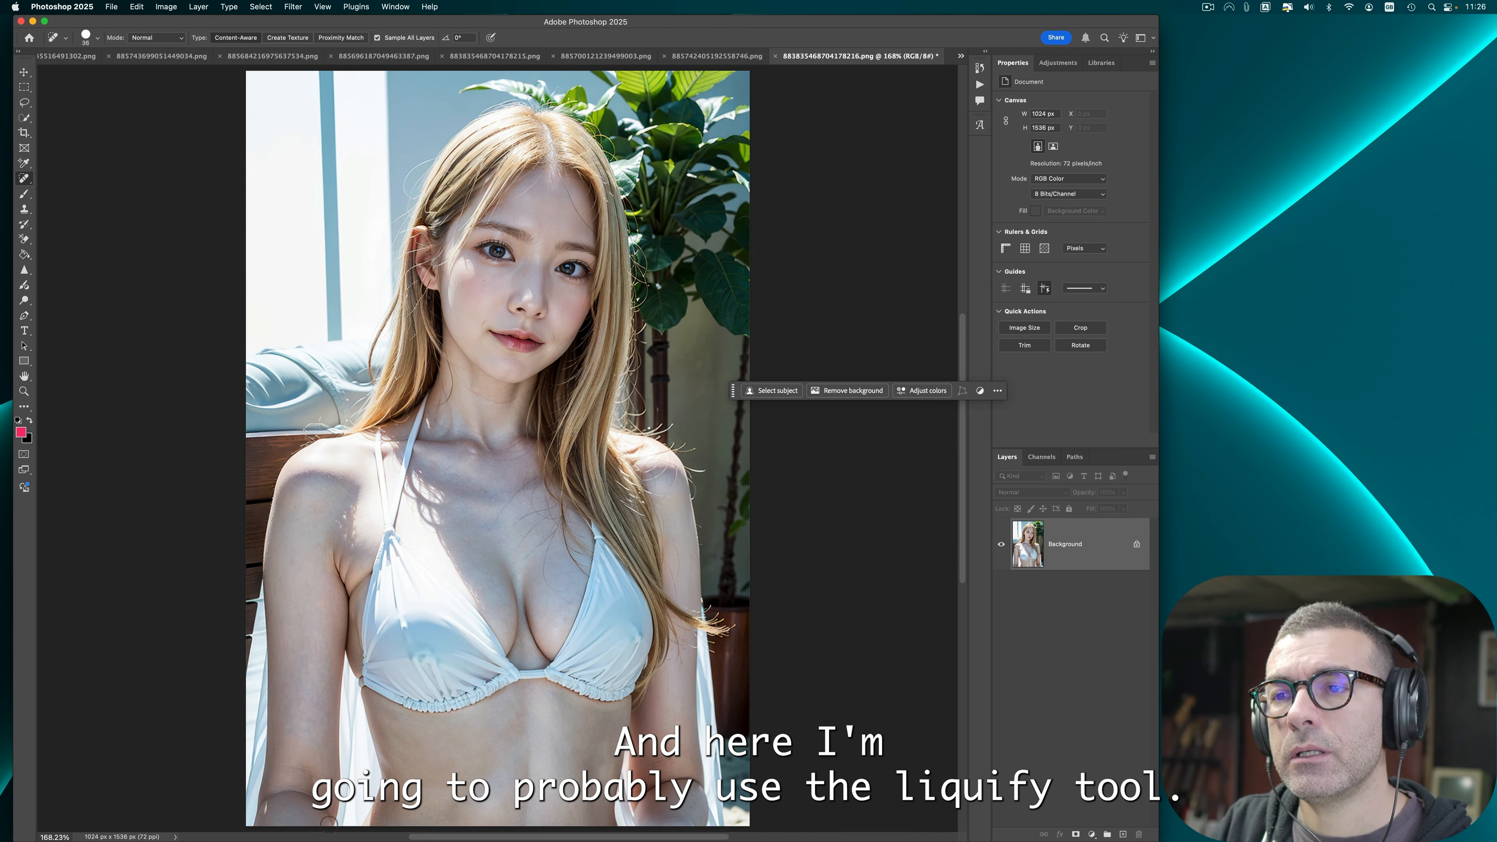
left_click(292, 7)
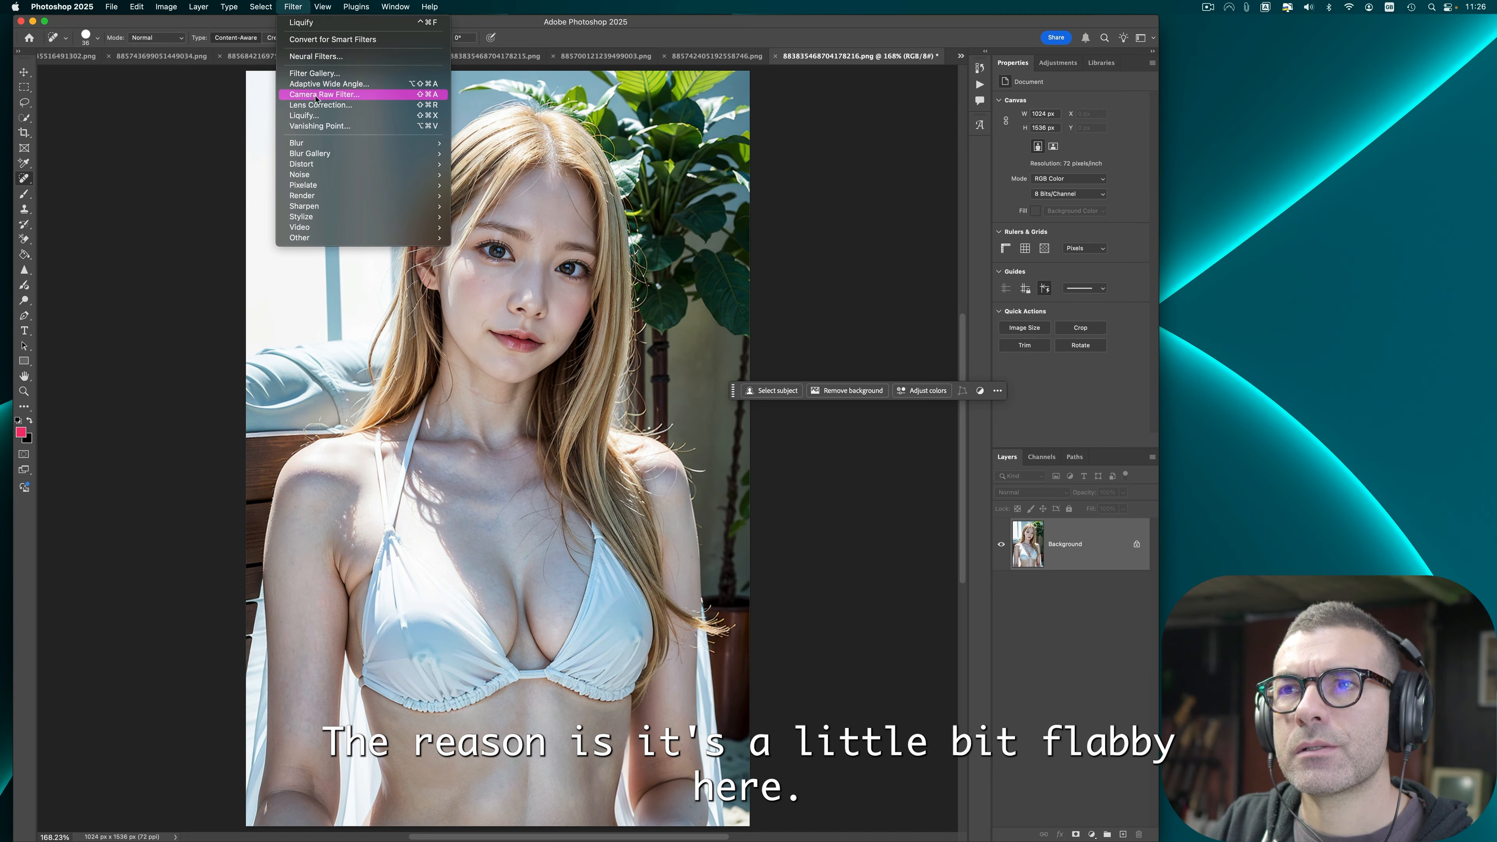
left_click(333, 98)
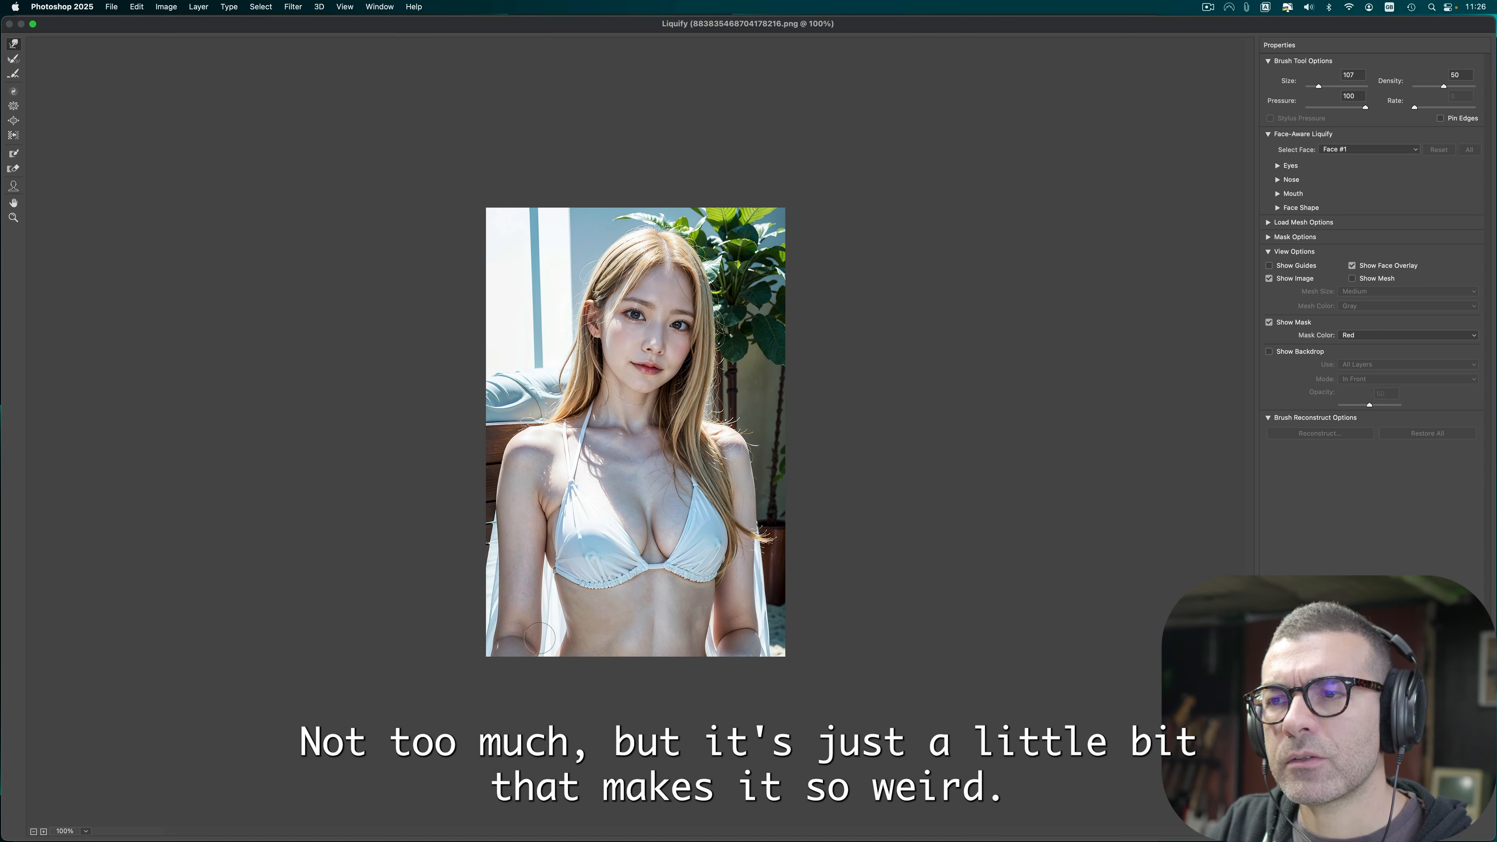
left_click_drag(539, 638, 538, 630)
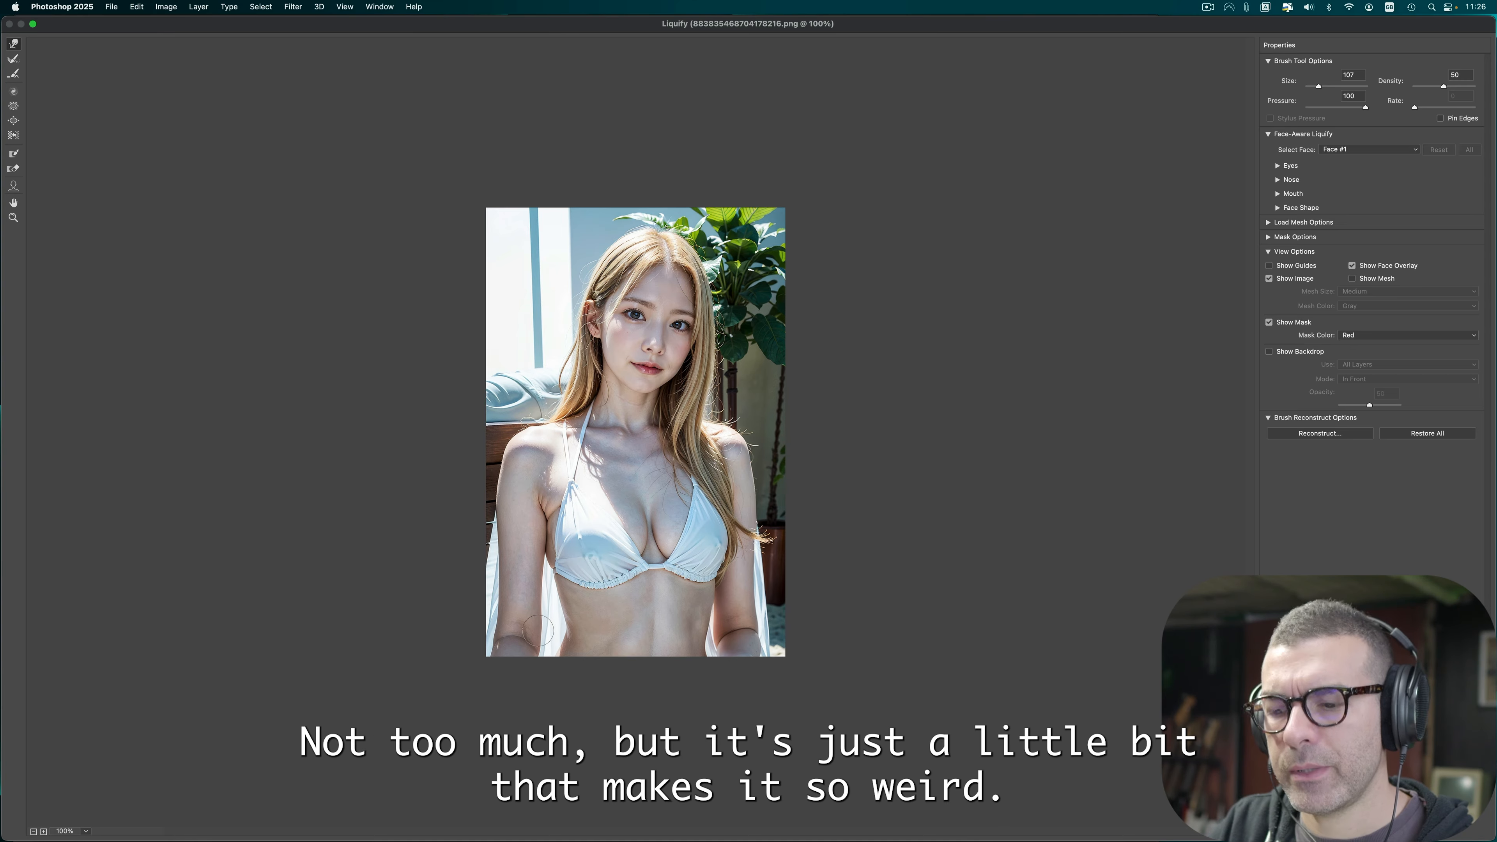
key("super+0")
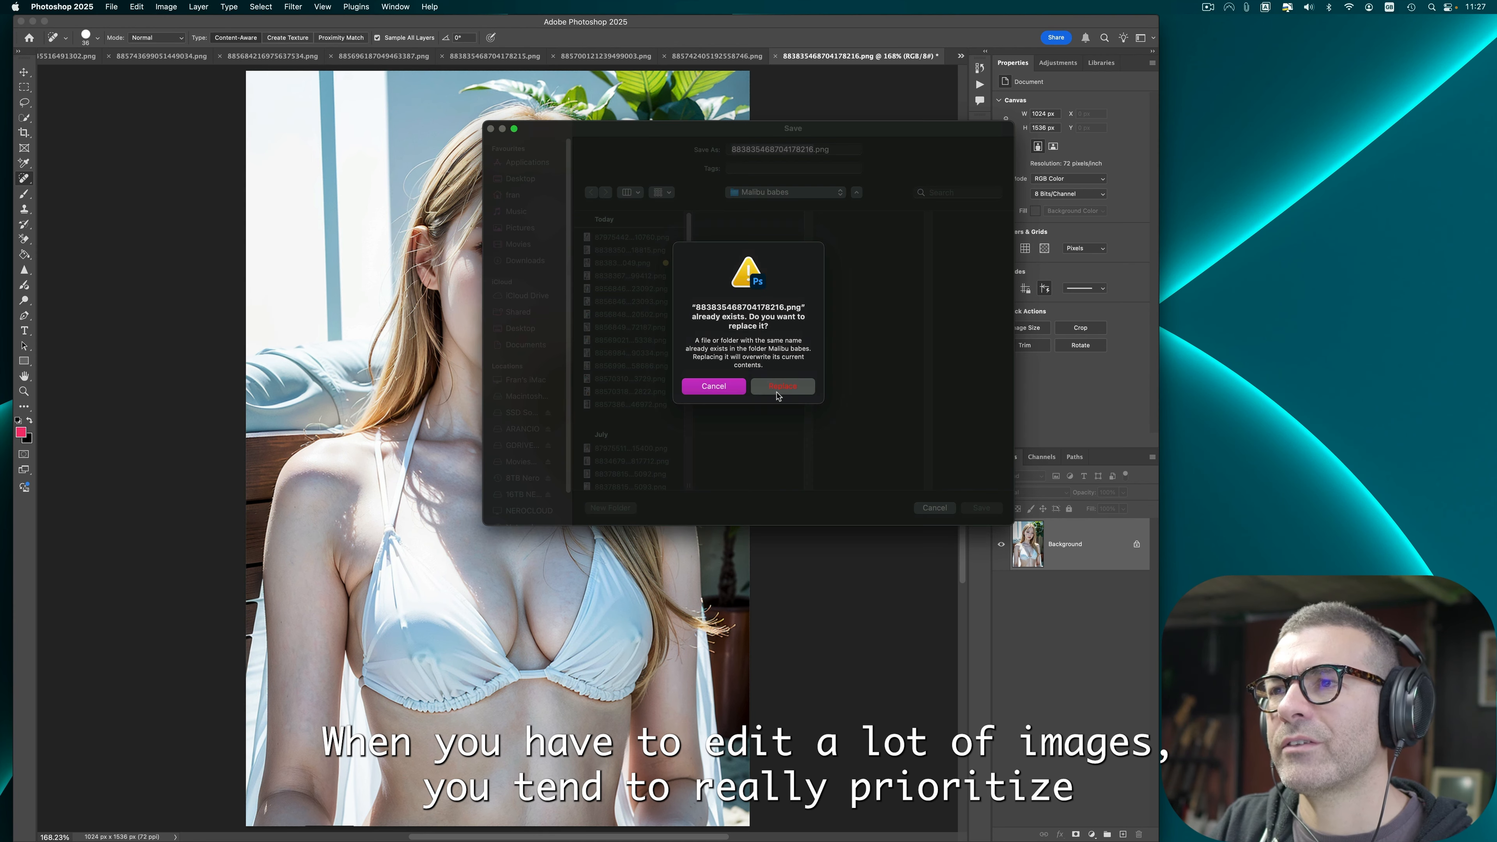
left_click(778, 387)
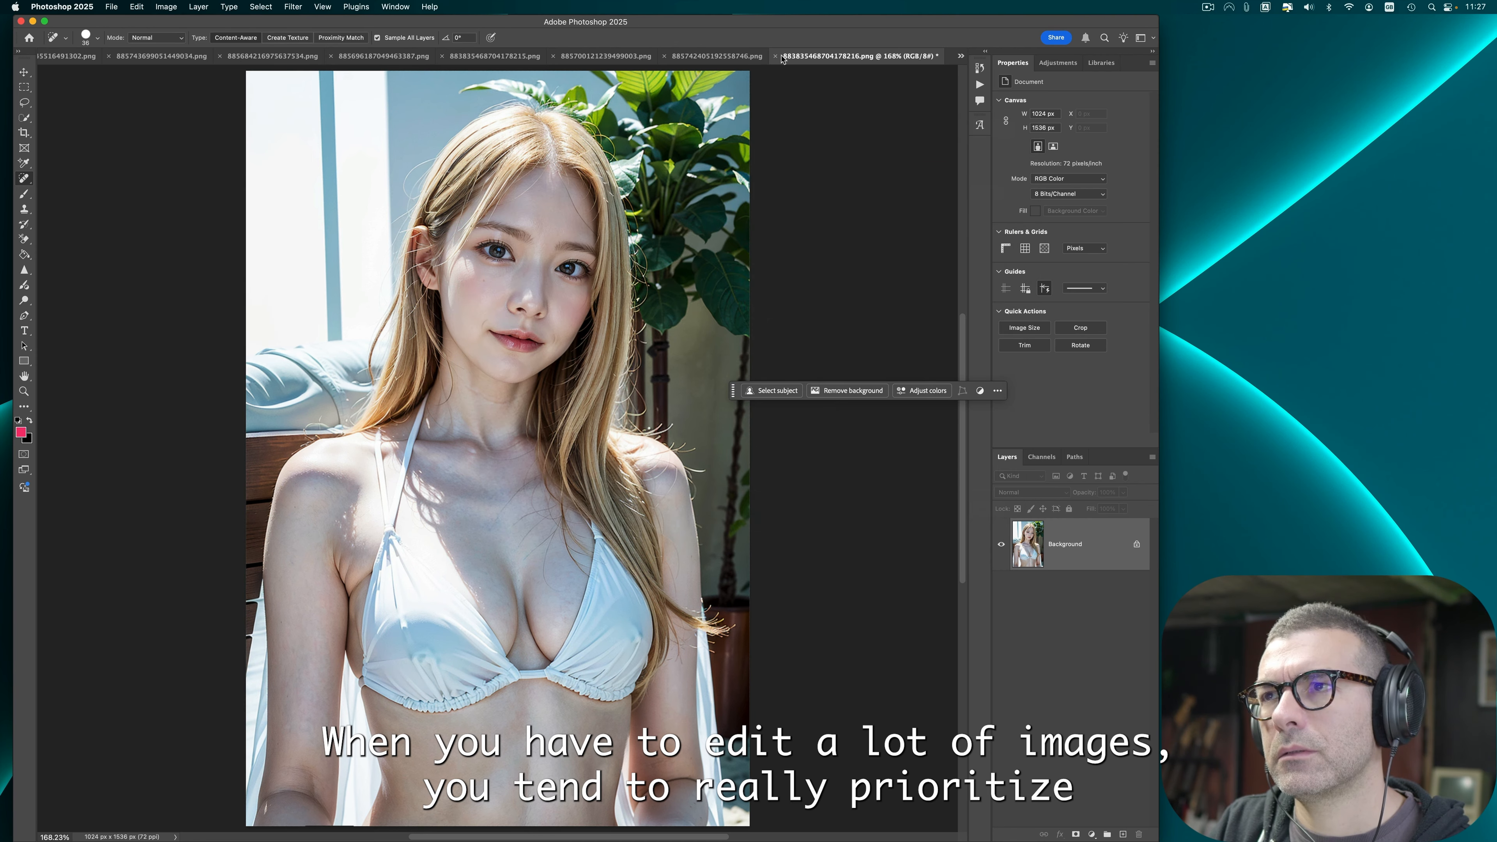
Step: Close the plant-background image without saving
left_click(776, 56)
left_click(765, 316)
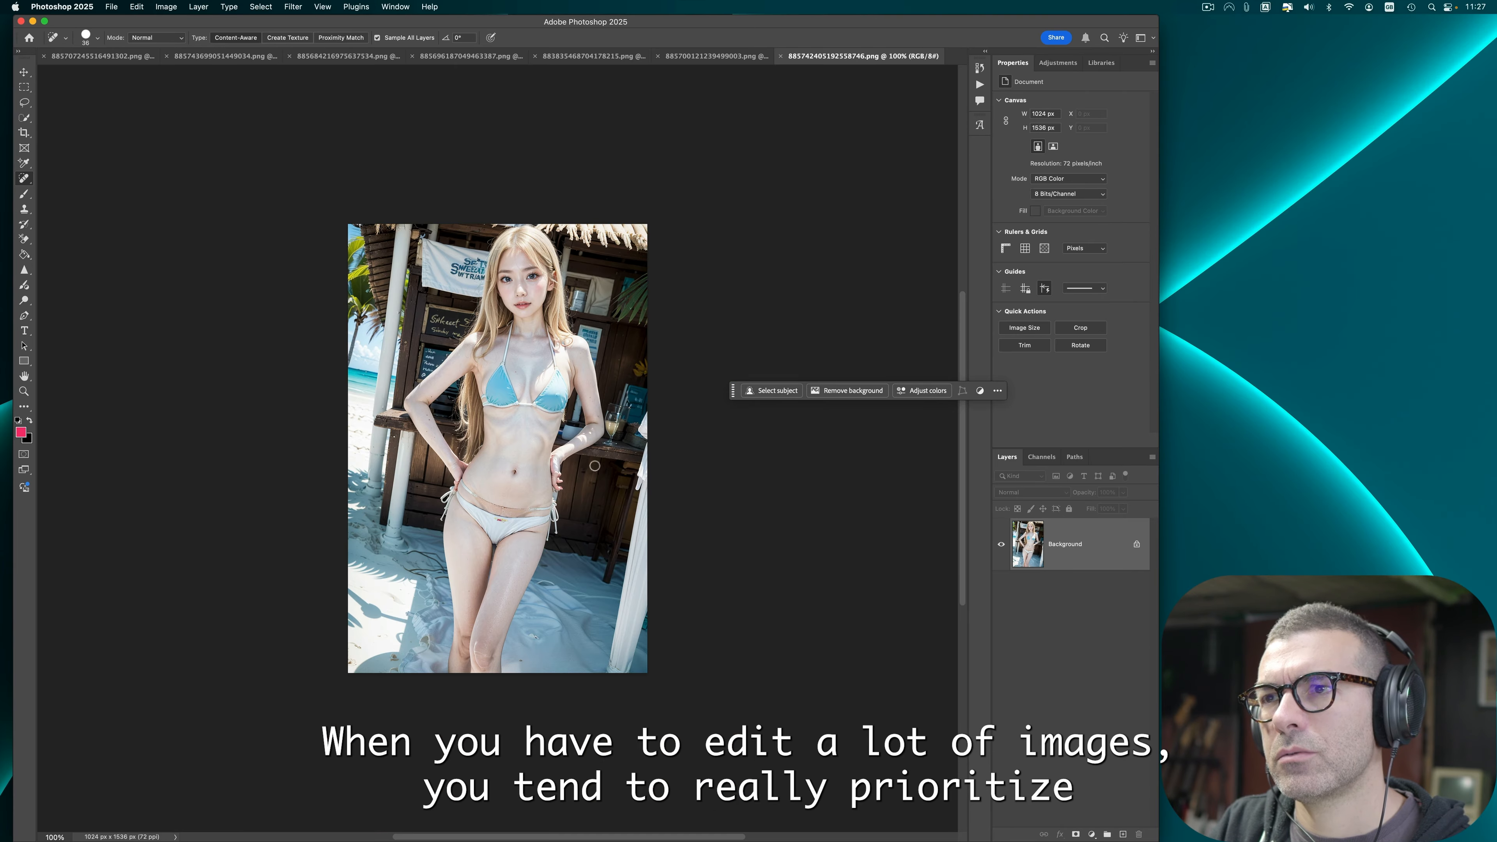
Step: Spot-heal the marks around the navel and bikini waistband of the blue-bikini beach bar image
scroll(522, 468, "up", 3)
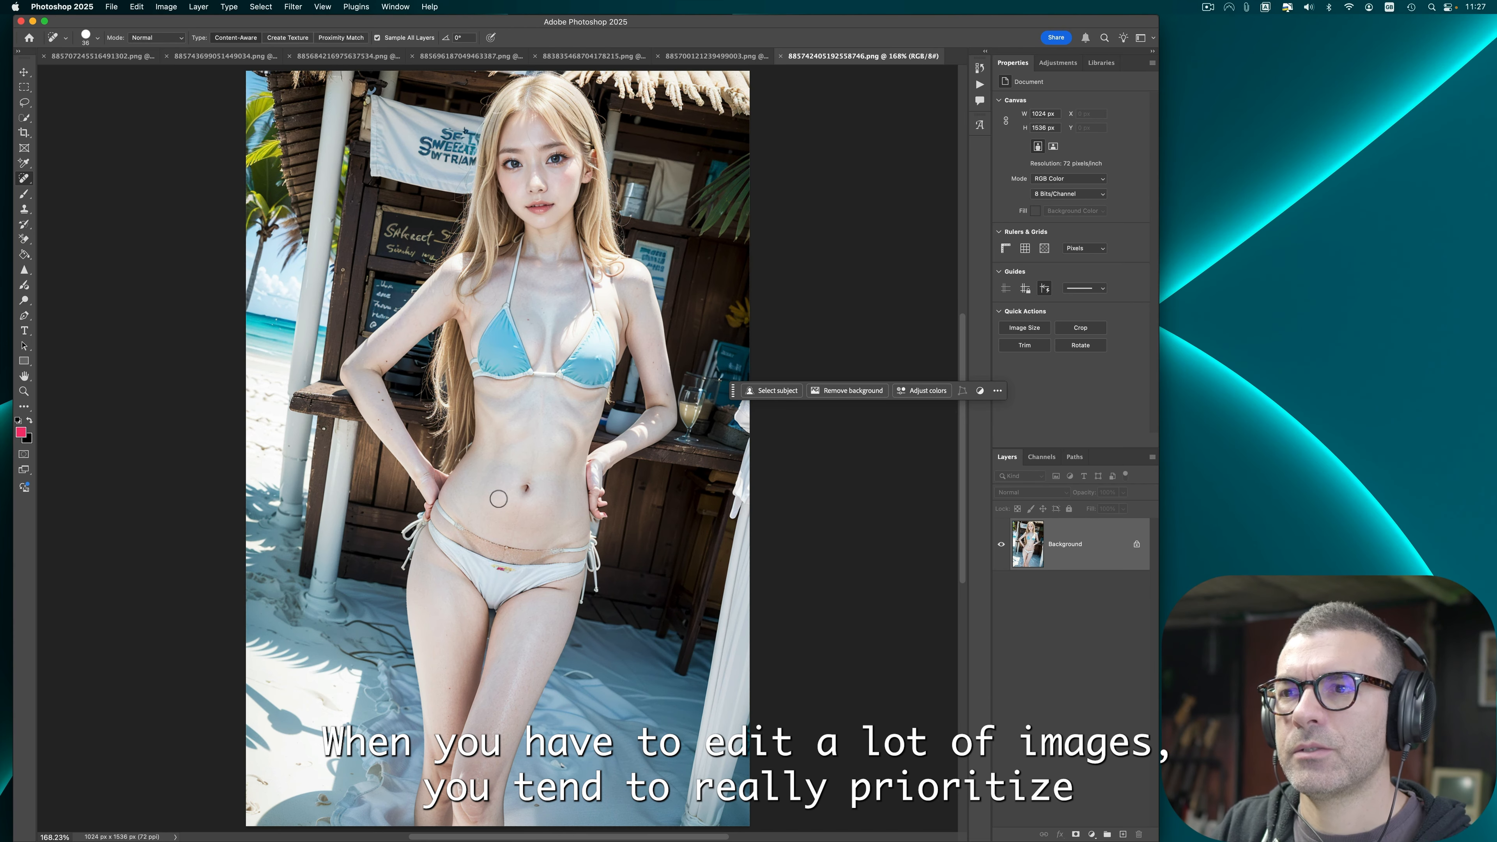
mouse_move(438, 508)
left_mouse_down()
mouse_move(521, 556)
mouse_move(579, 546)
mouse_move(509, 554)
mouse_move(440, 508)
left_mouse_up()
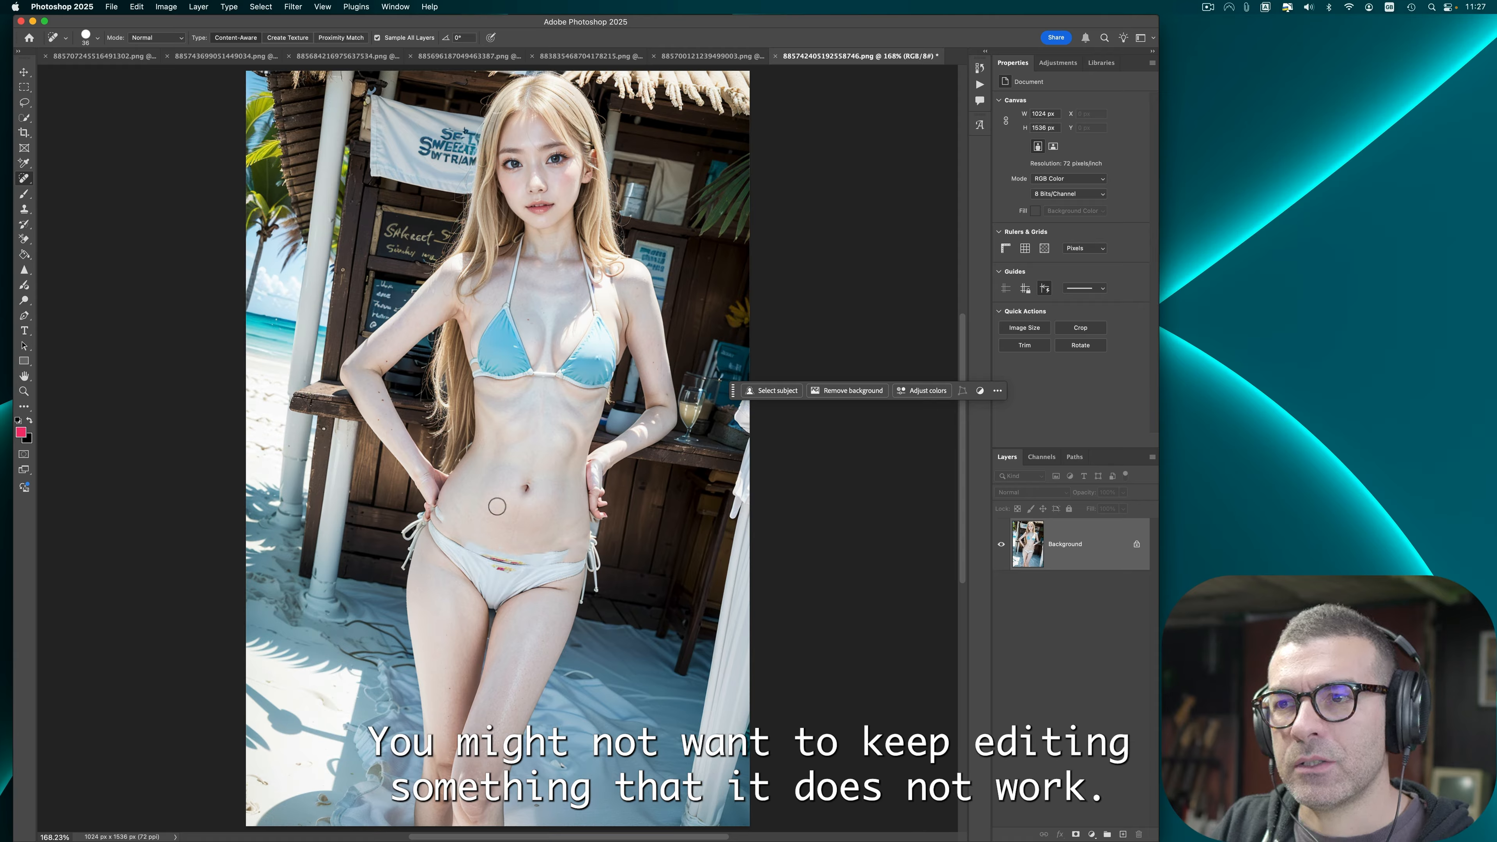
left_click_drag(567, 551, 507, 552)
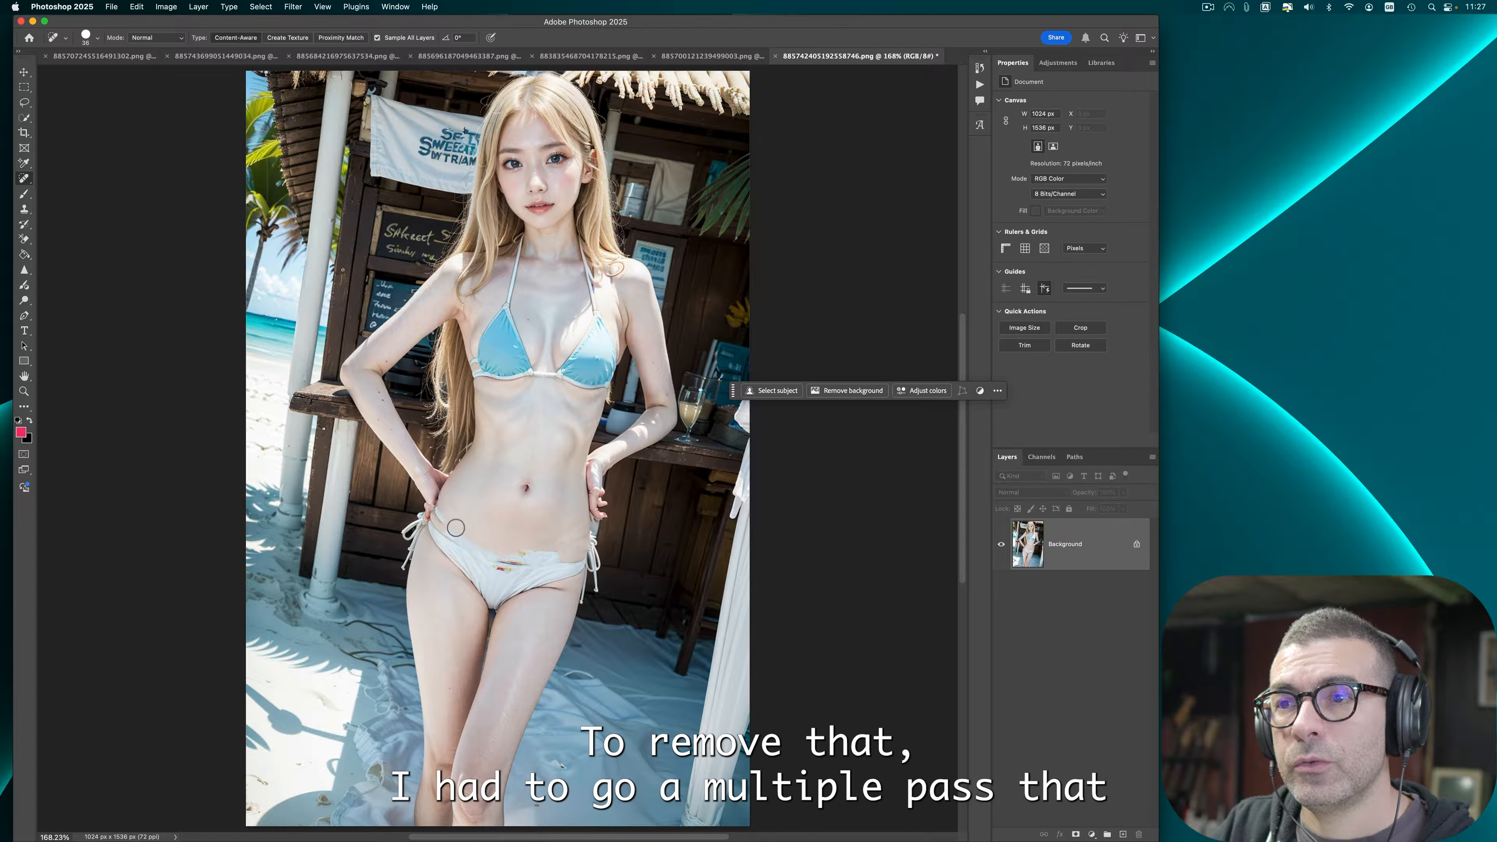
left_click(439, 517)
left_click(442, 512)
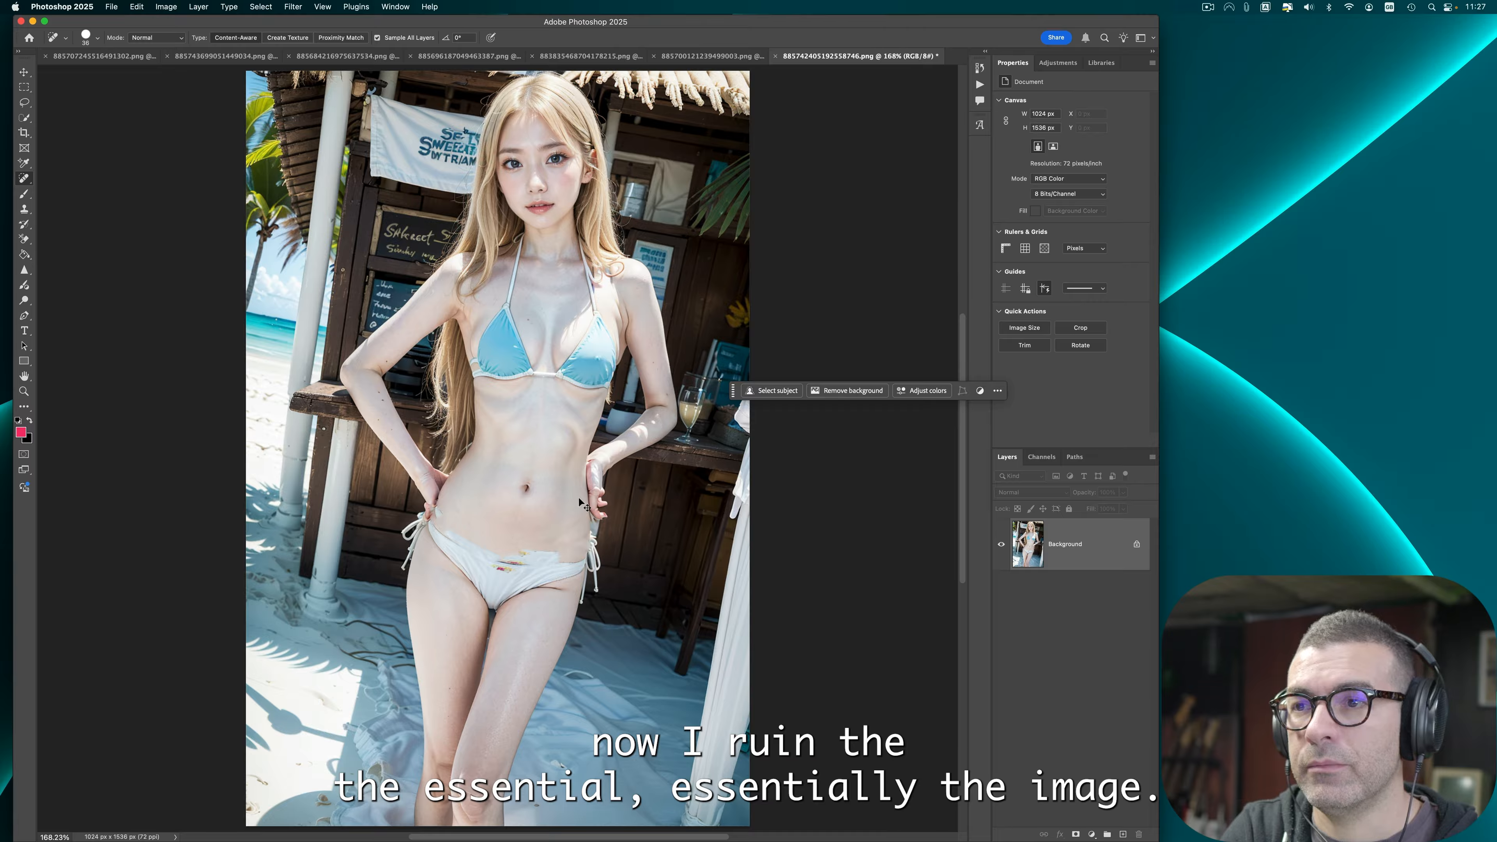
Step: Undo the six most recent spot-healing strokes on the blue-bikini beach bar image
key("super+z")
key("super+z")
key("super+z")
key("super+z")
key("super+z")
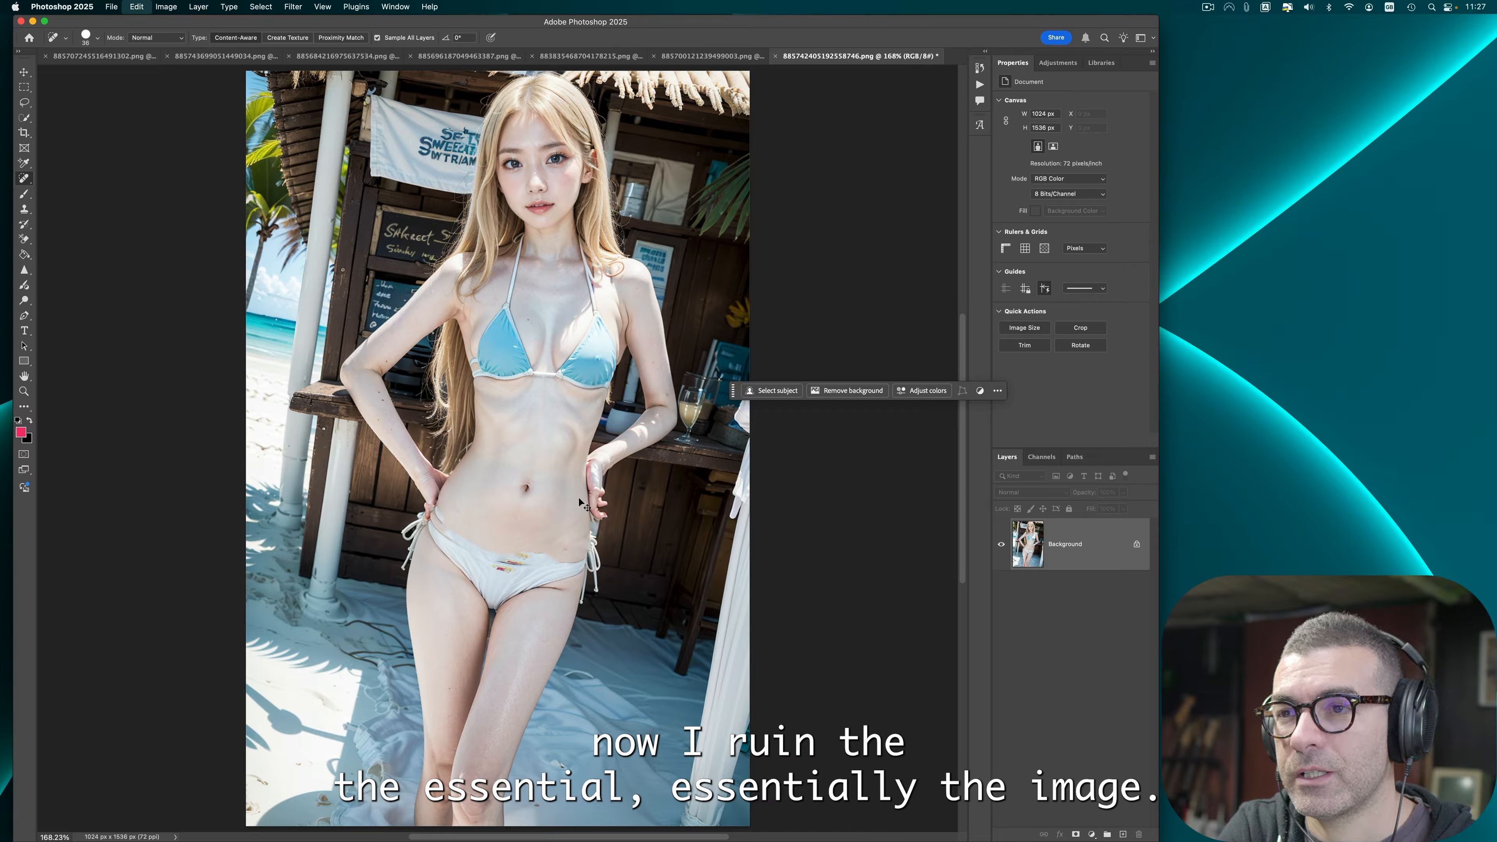
key("super+z")
key("super+z")
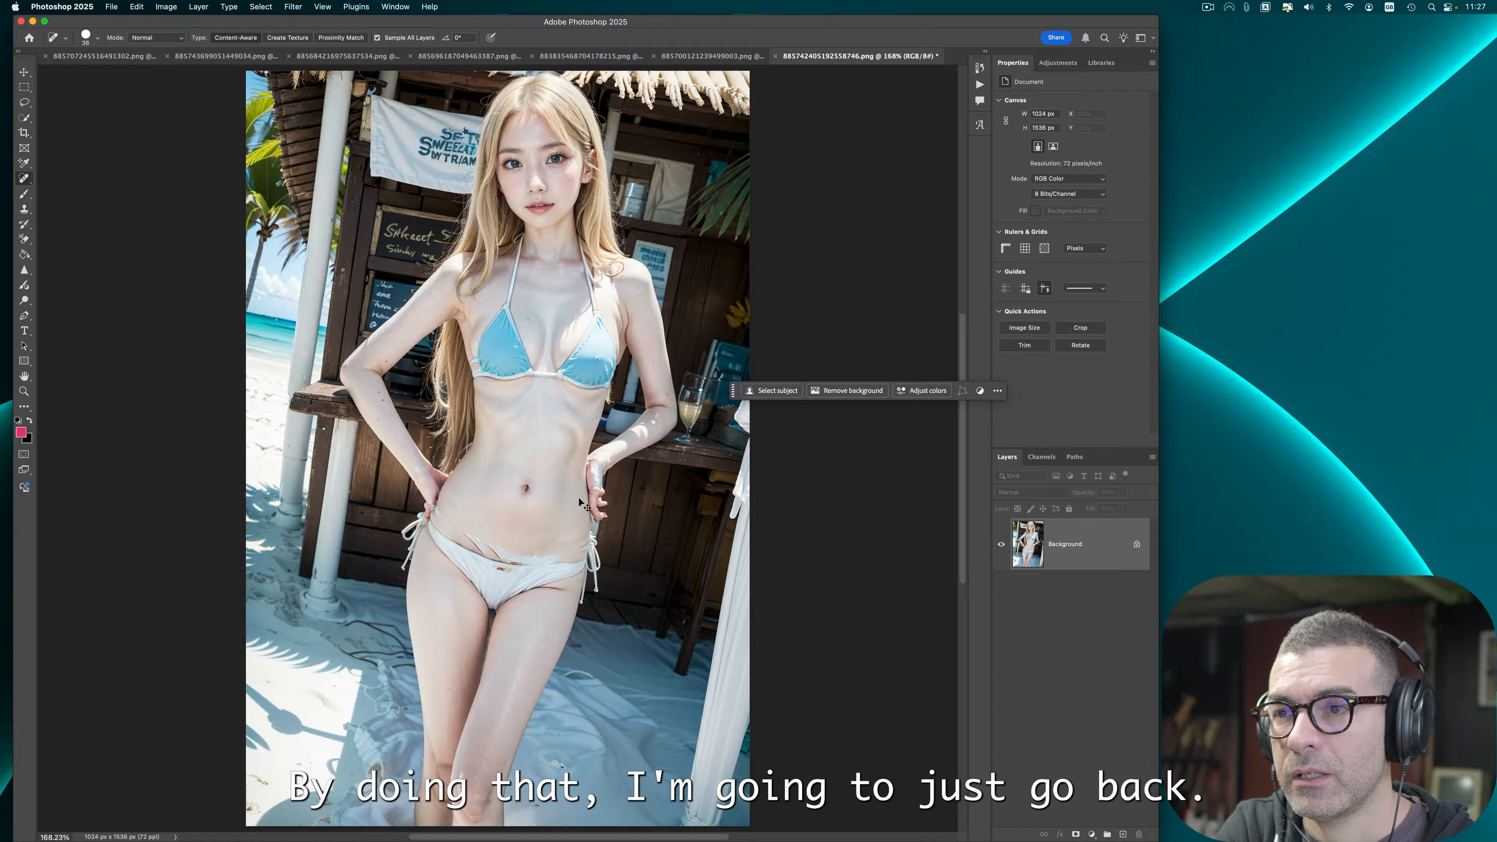
key("super+z")
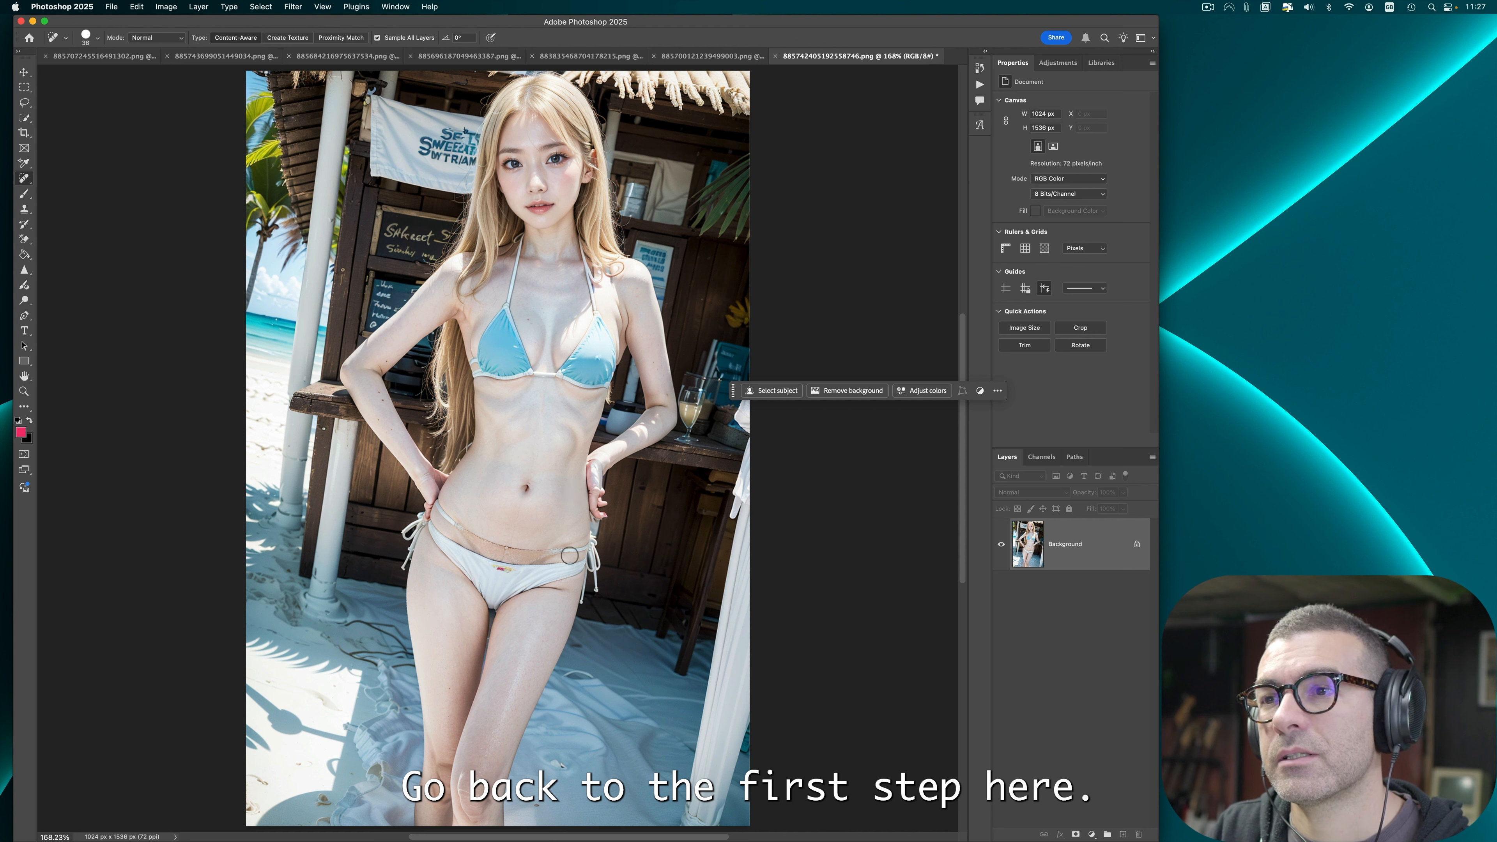
Step: Spot-heal a small mark beside the left hip near the bikini tie
key("super+equal")
key("super+equal")
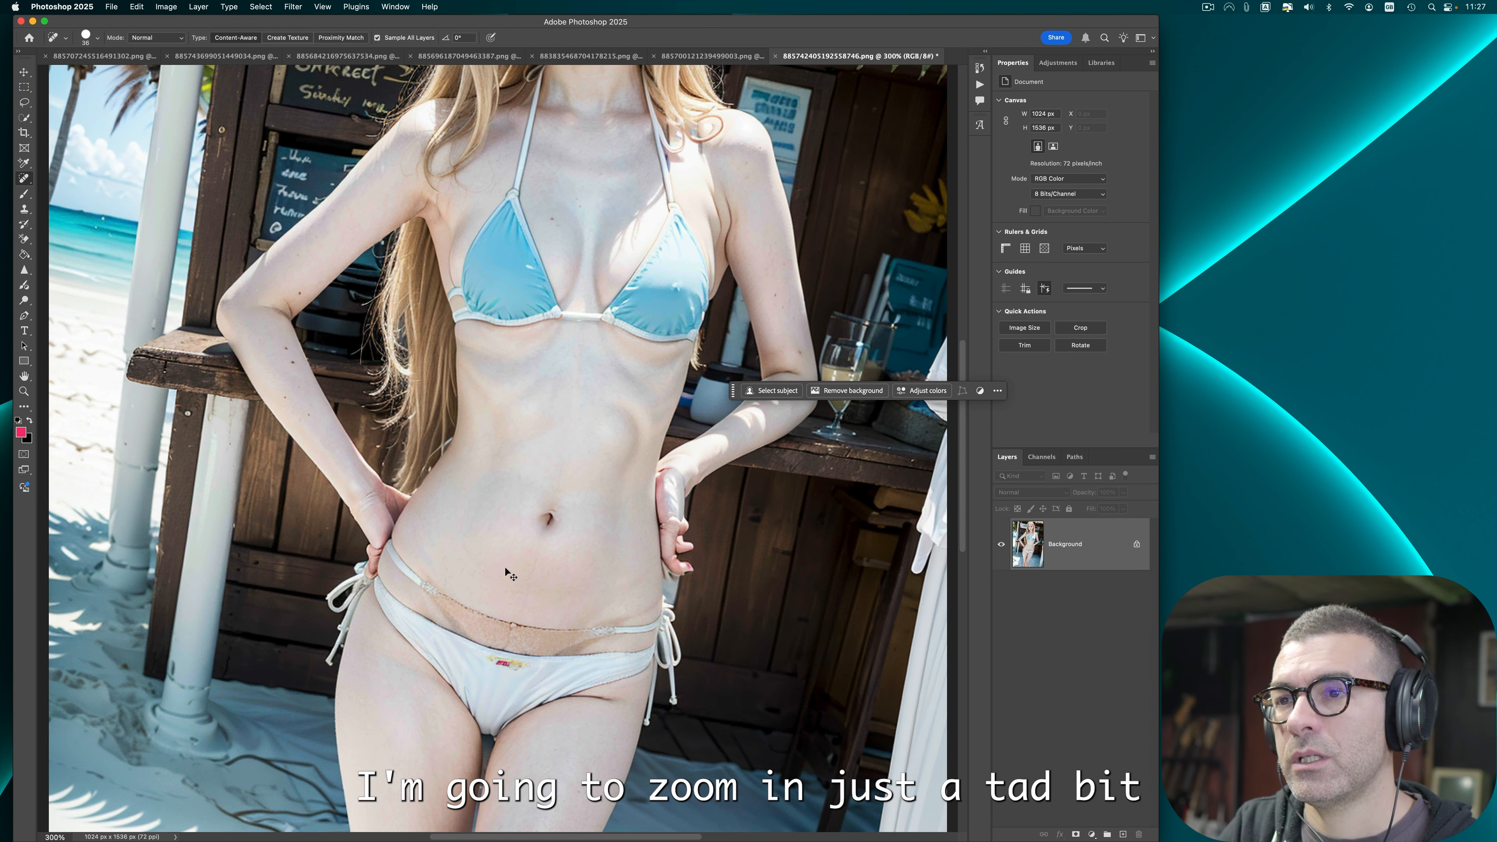
left_click_drag(398, 560, 416, 577)
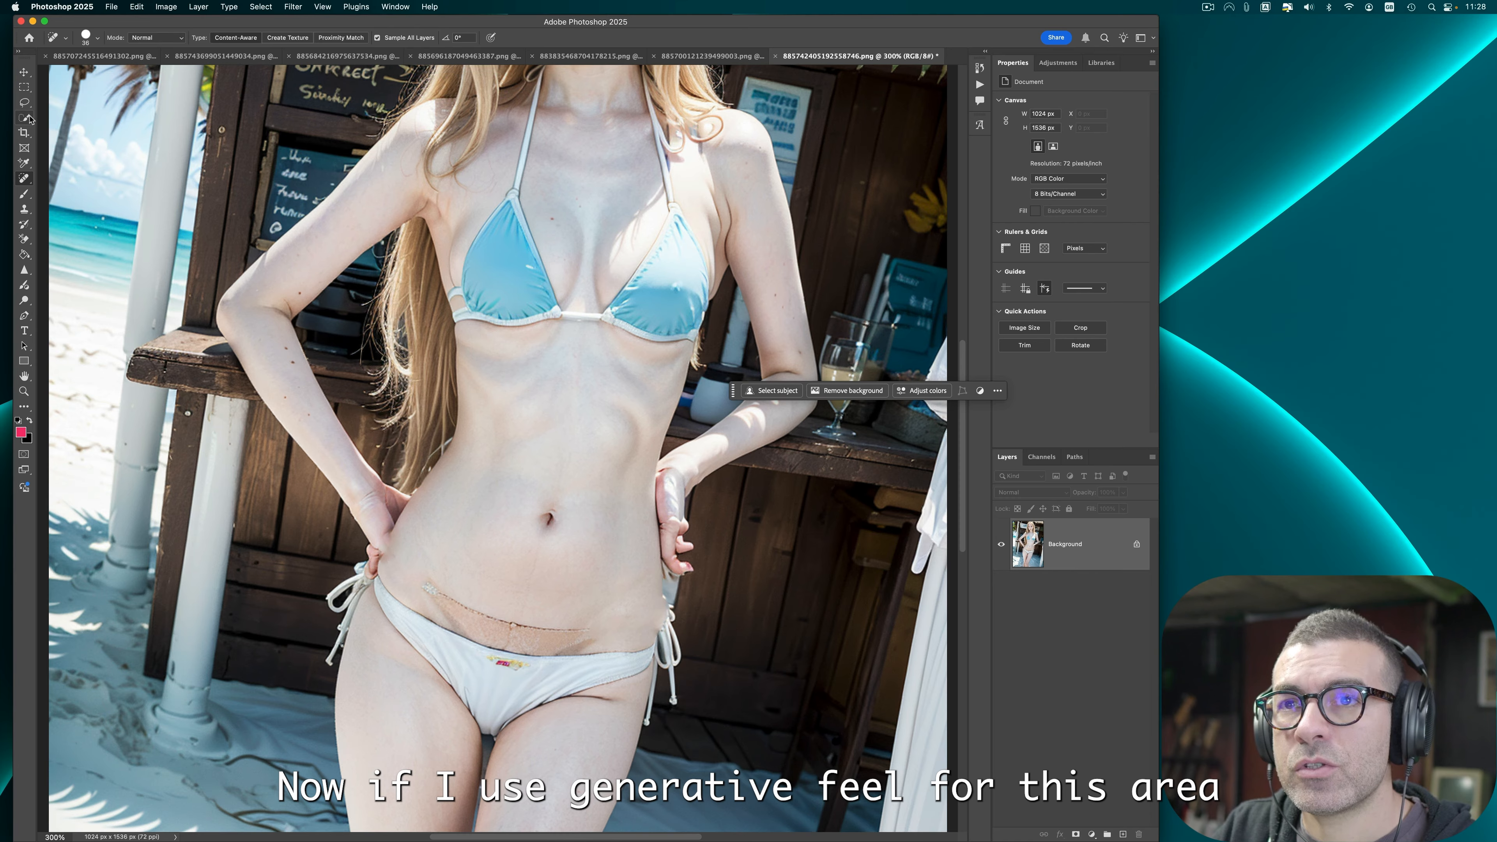
Step: Lasso the discoloured waistband area above the bikini bottom, run Generative Fill and pick the third variation
left_click(24, 102)
mouse_move(421, 536)
left_mouse_down()
mouse_move(389, 526)
mouse_move(403, 604)
left_mouse_up()
left_click_drag(510, 655, 677, 634)
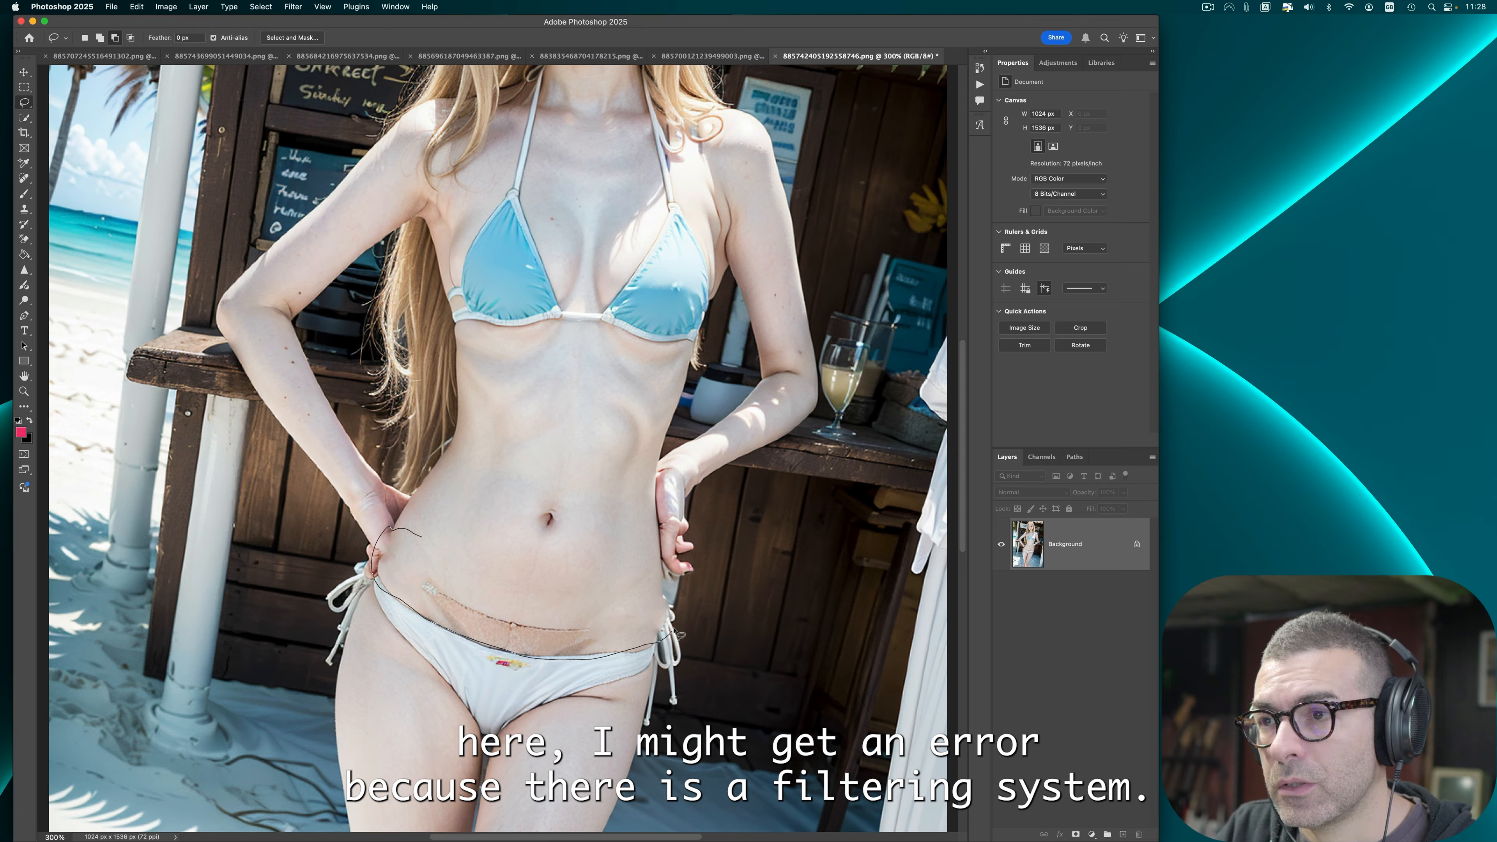
left_click_drag(628, 590, 546, 616)
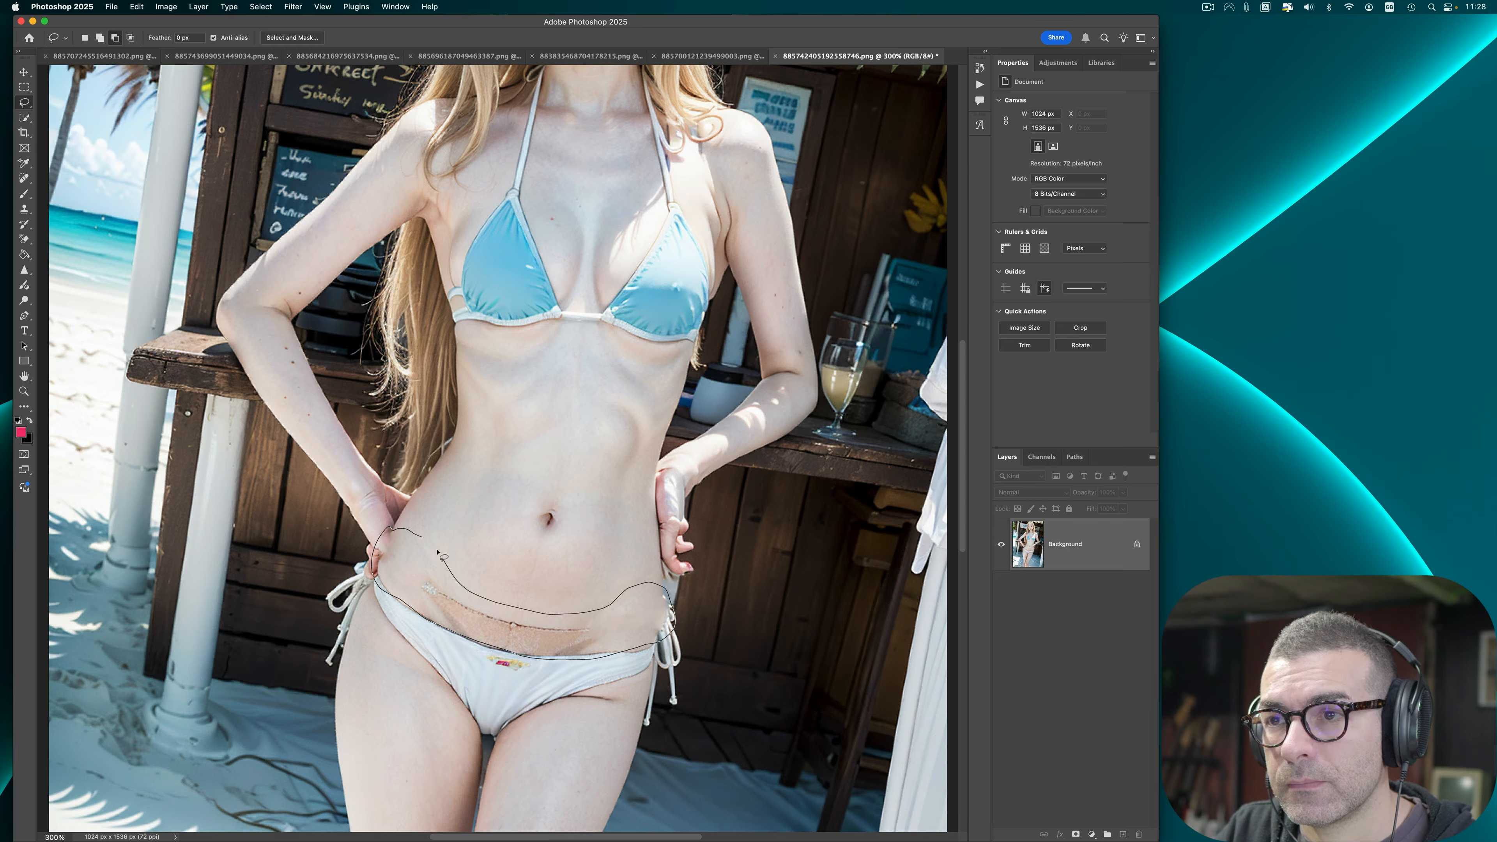
left_click_drag(437, 552, 439, 555)
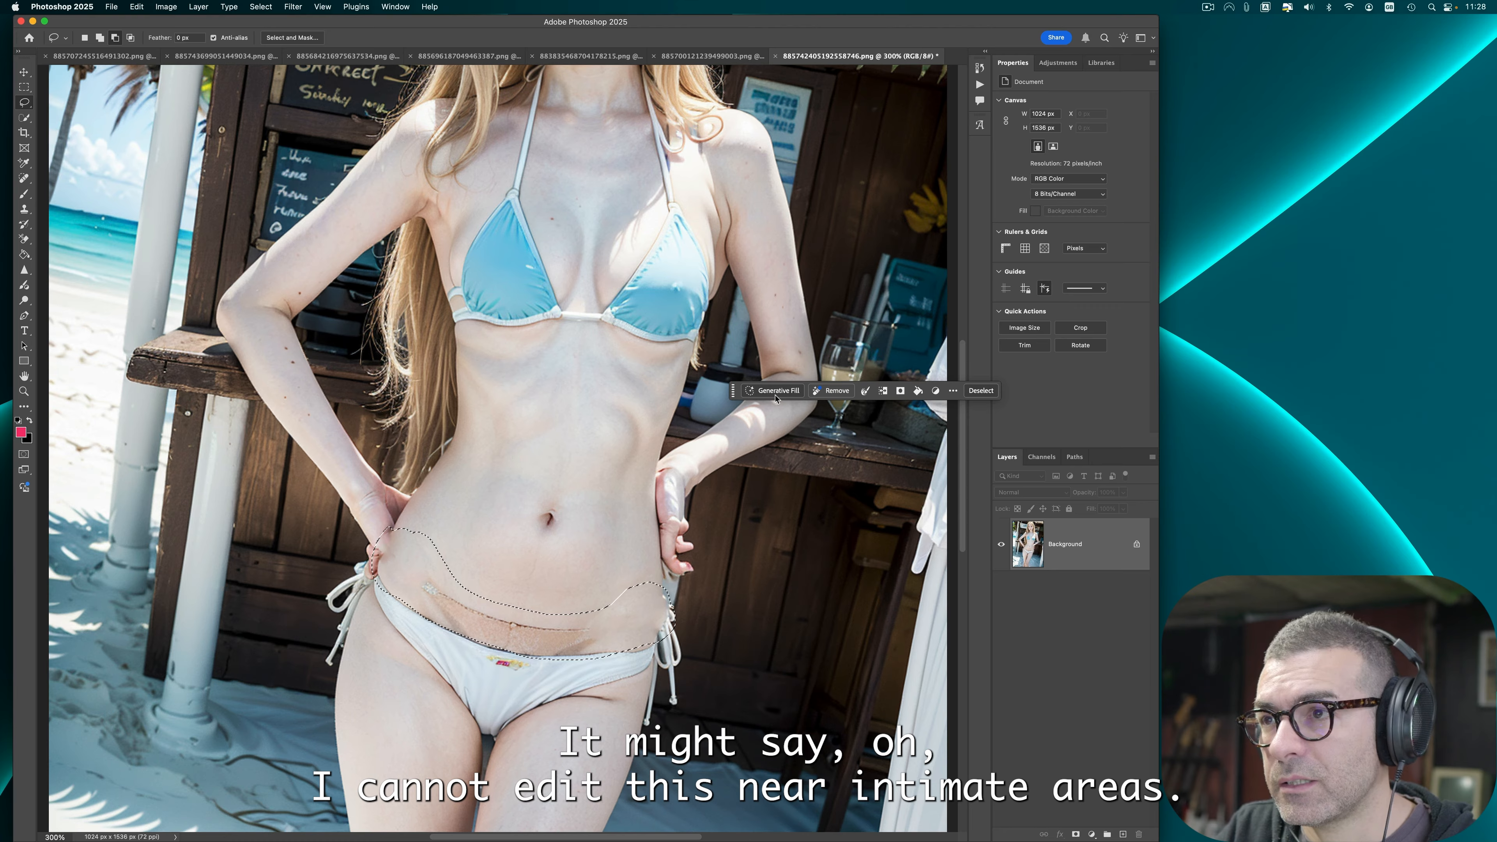
left_click(776, 391)
left_click(1006, 393)
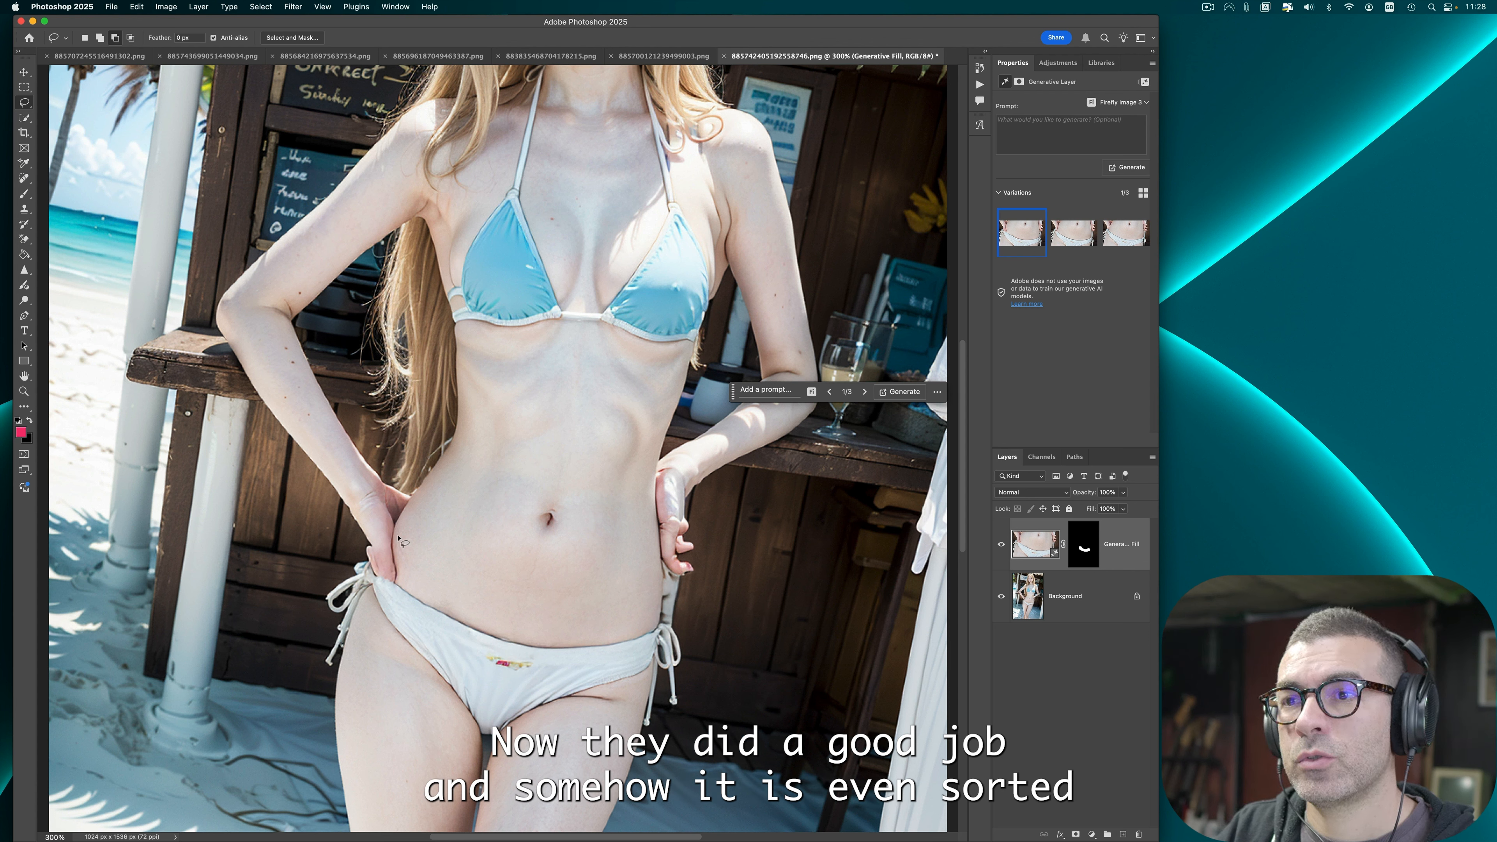
left_click(1114, 246)
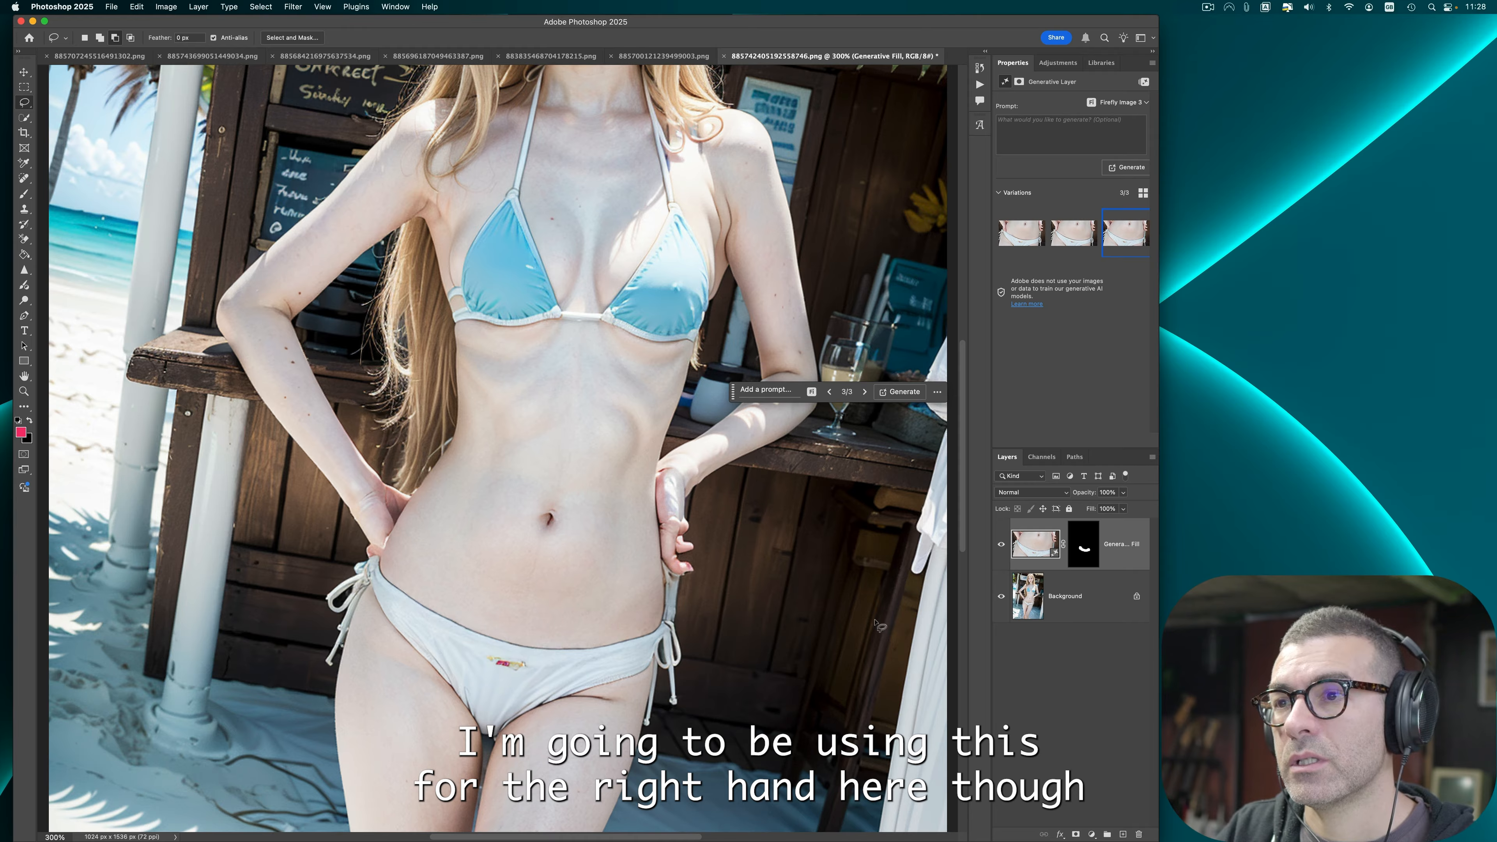
Step: Lasso the right hand on the hip and generate a new Generative Fill for it
mouse_move(693, 497)
left_mouse_down()
mouse_move(698, 560)
mouse_move(672, 579)
left_mouse_up()
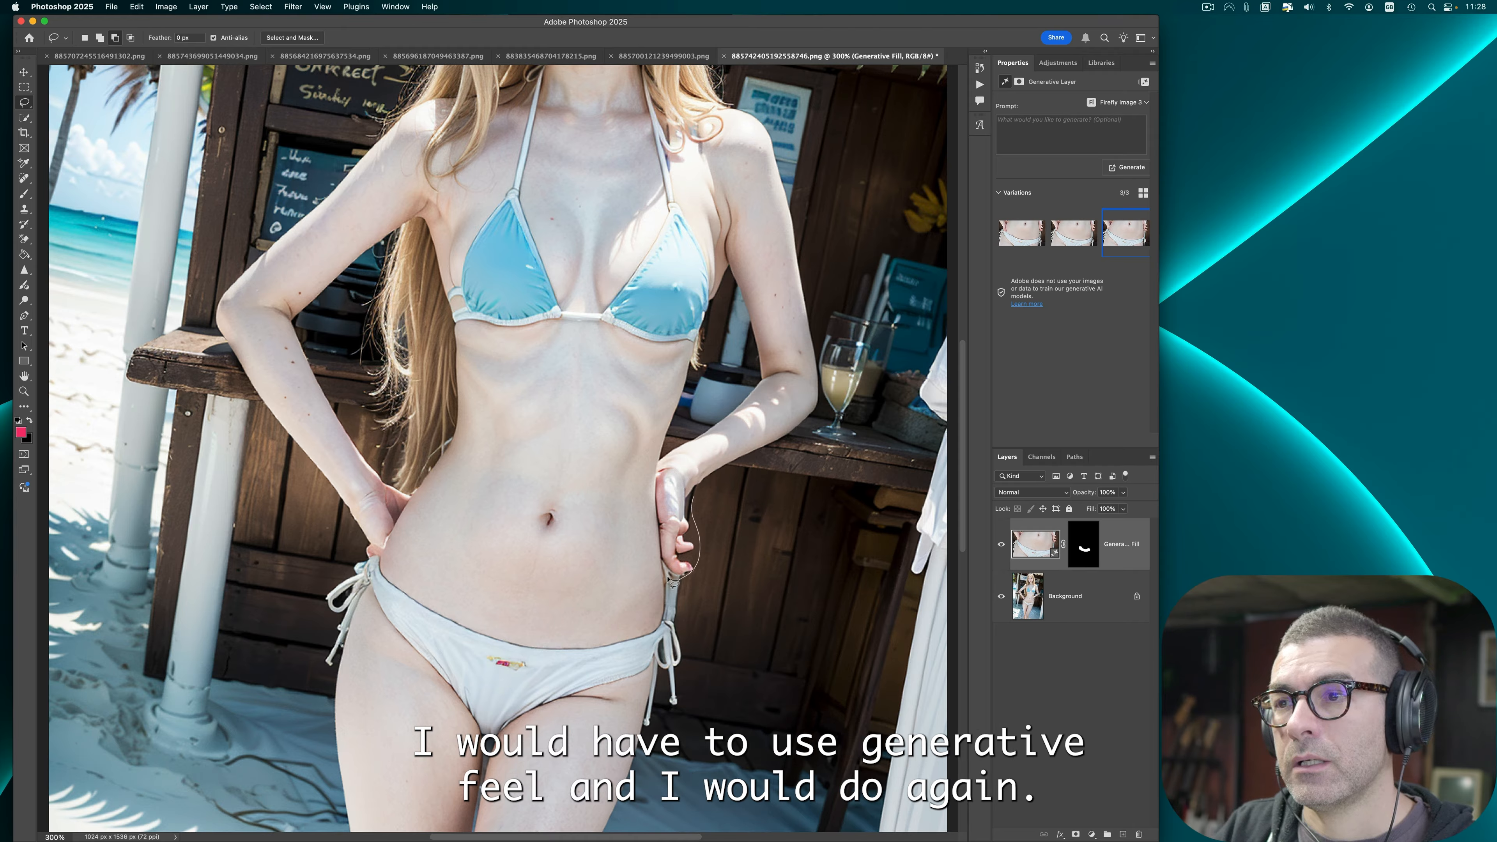
mouse_move(649, 510)
left_mouse_down()
mouse_move(644, 480)
mouse_move(700, 501)
left_mouse_up()
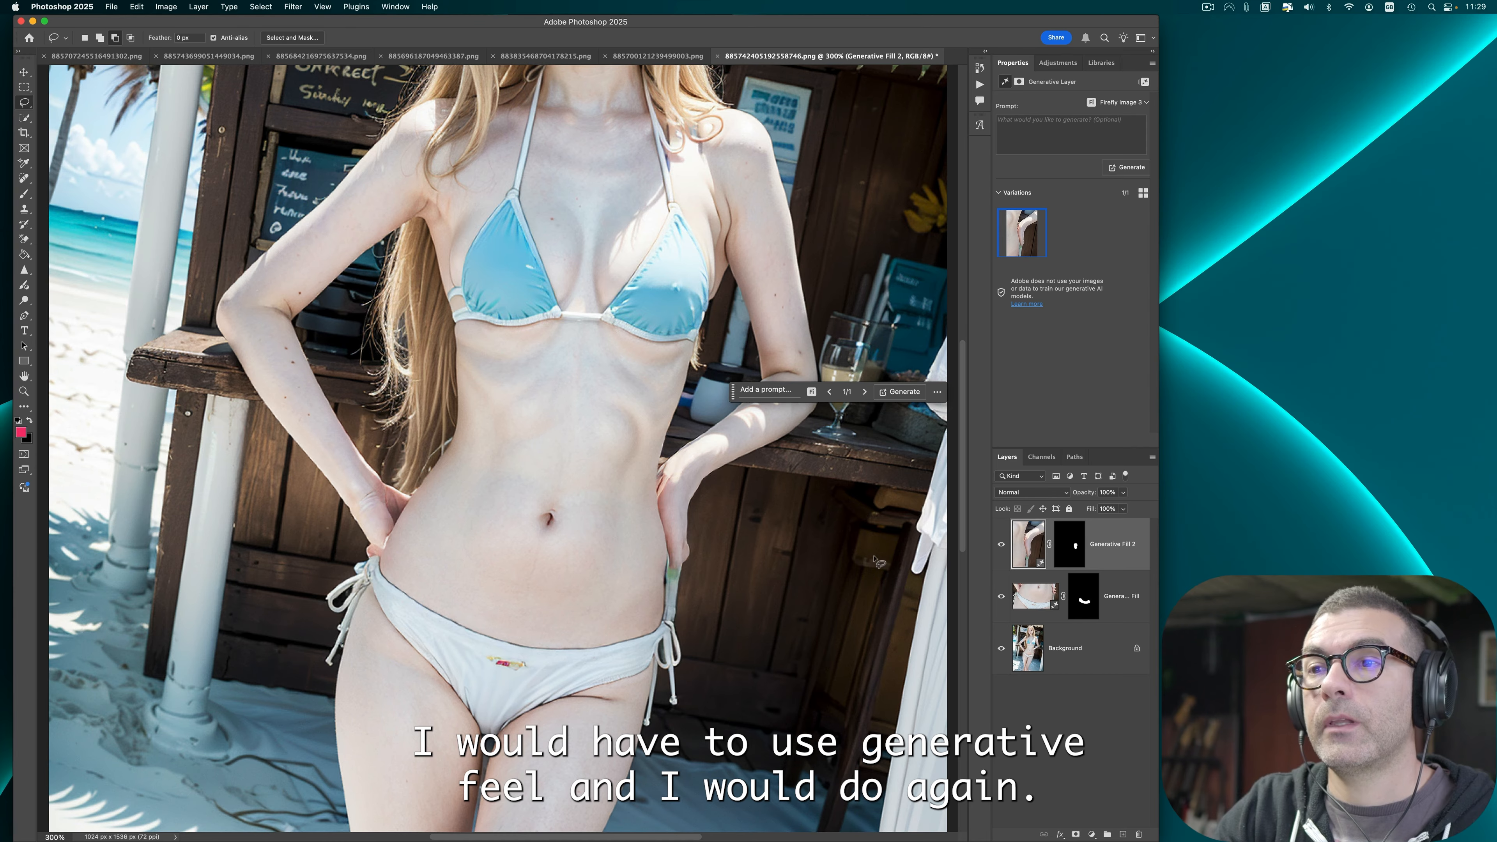
left_click(24, 180)
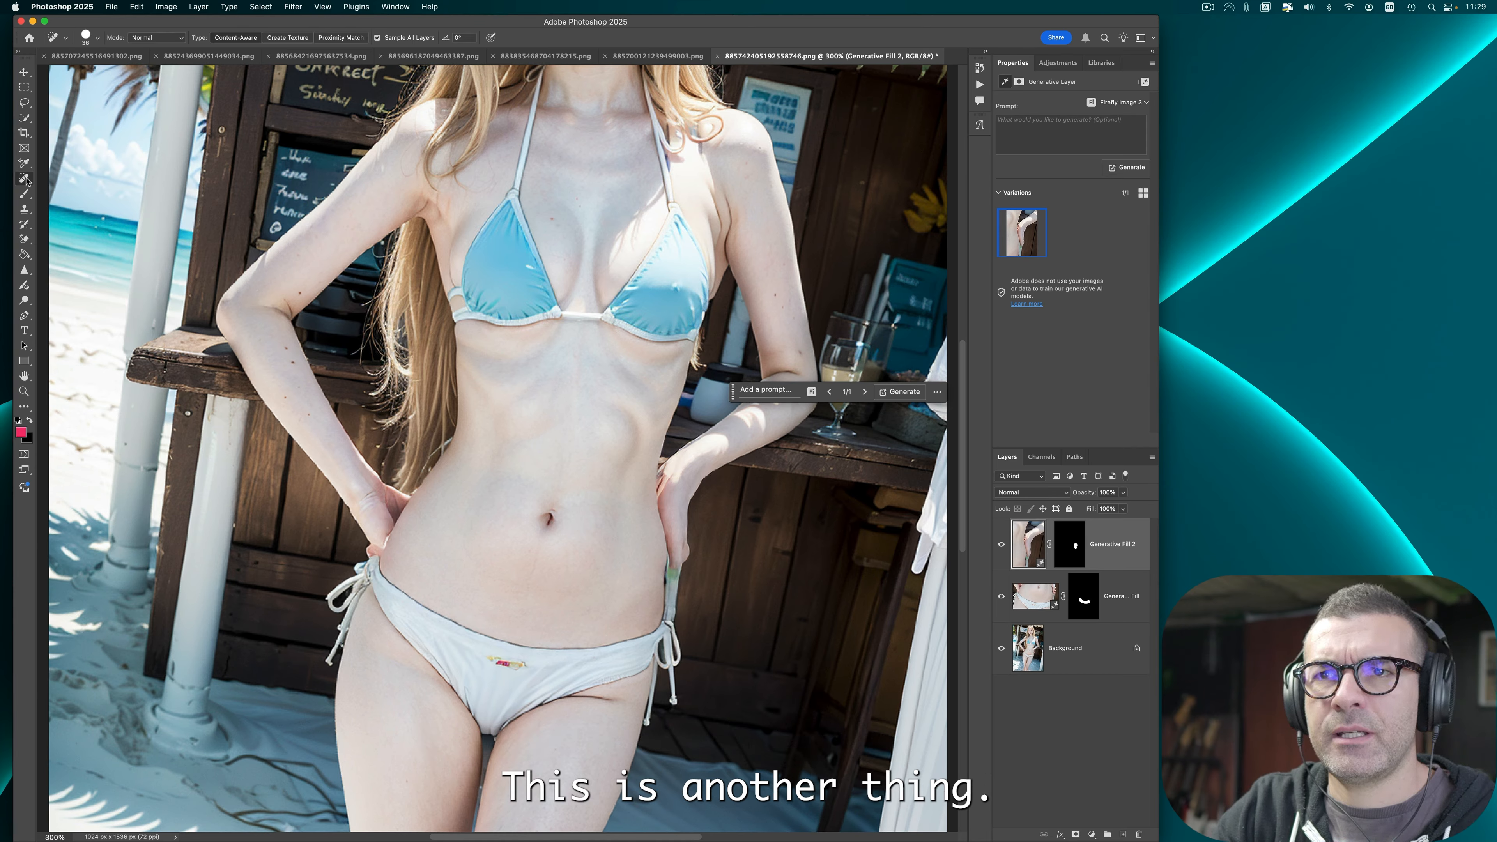
left_click(620, 413)
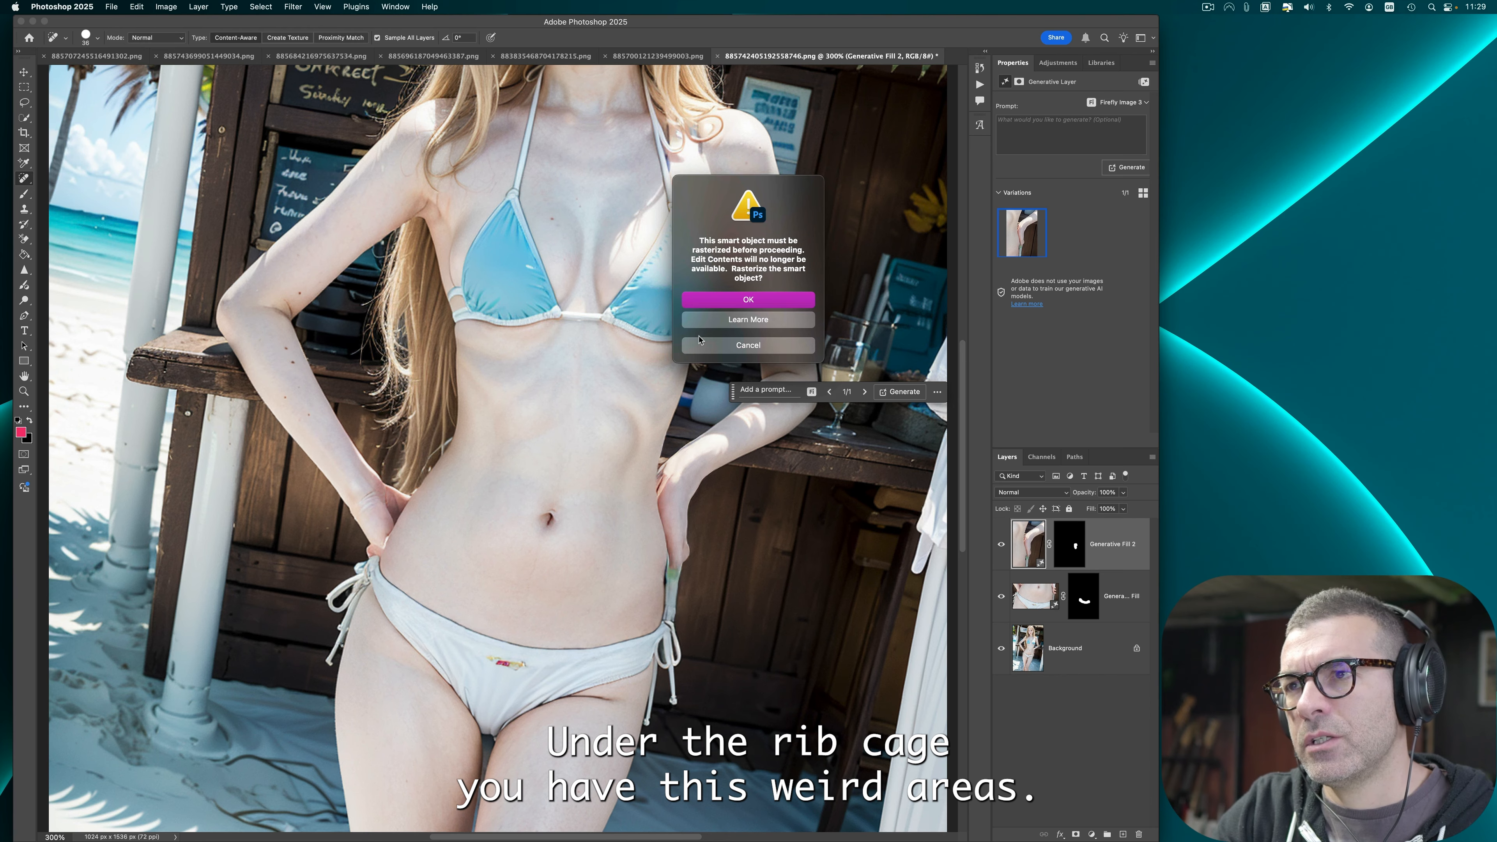
left_click(781, 344)
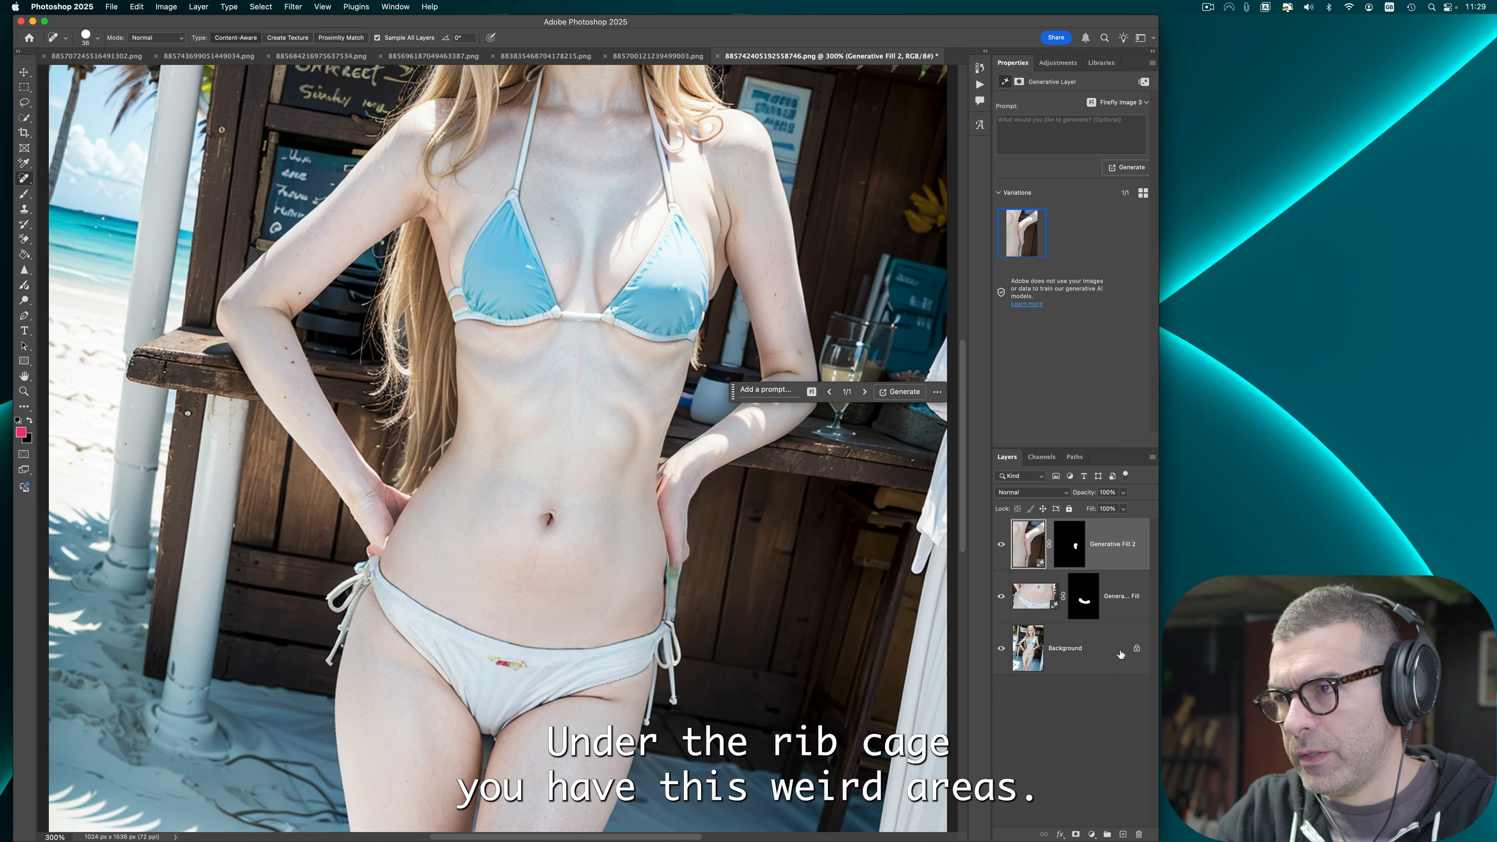
Step: Flatten the image layers and spot-heal the odd area beneath the rib cage
right_click(1123, 648)
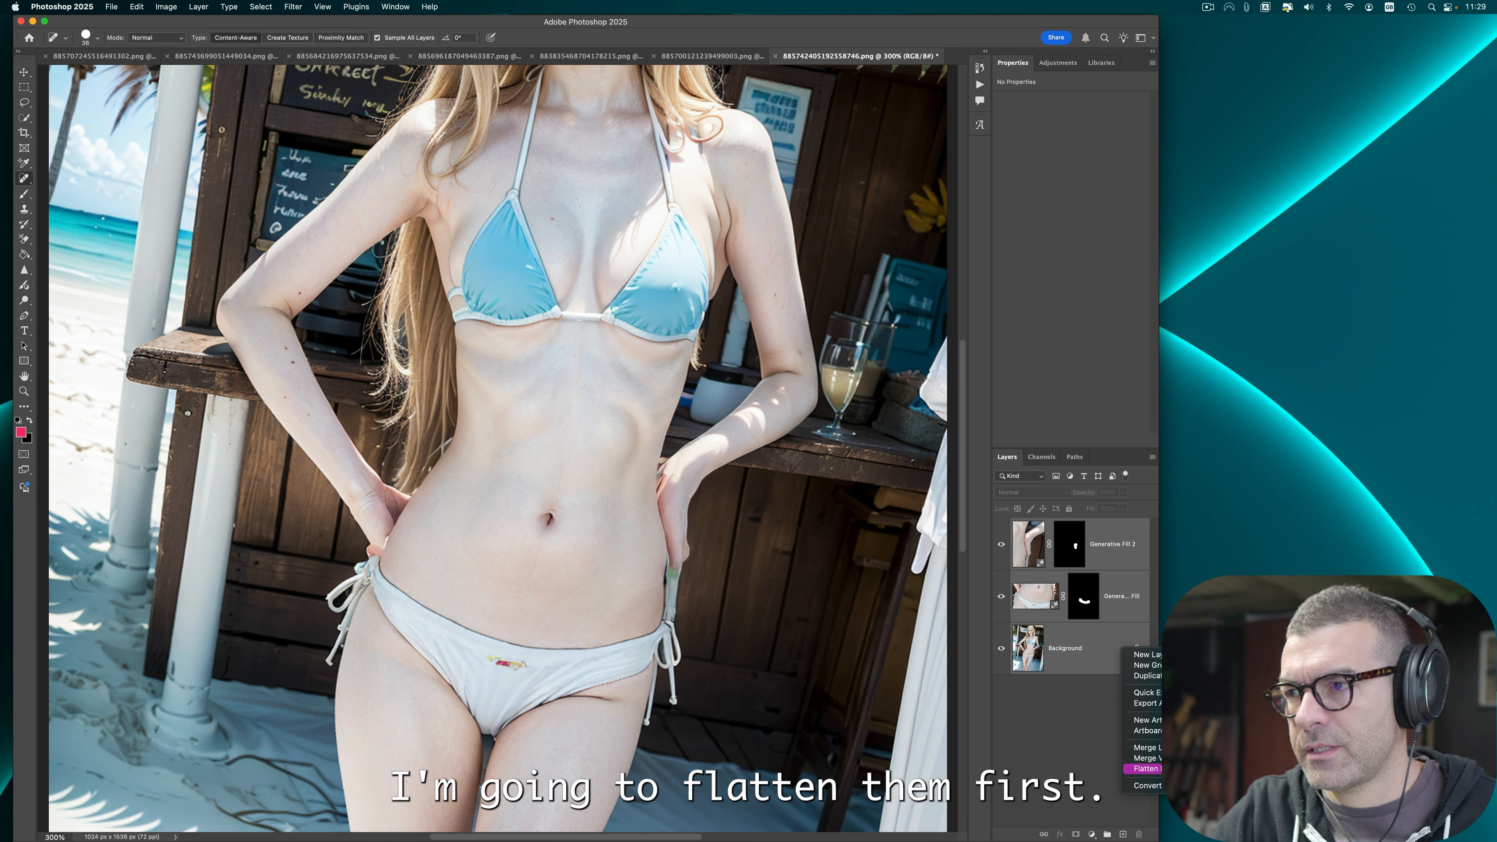
left_click(1146, 768)
left_click_drag(489, 408, 538, 373)
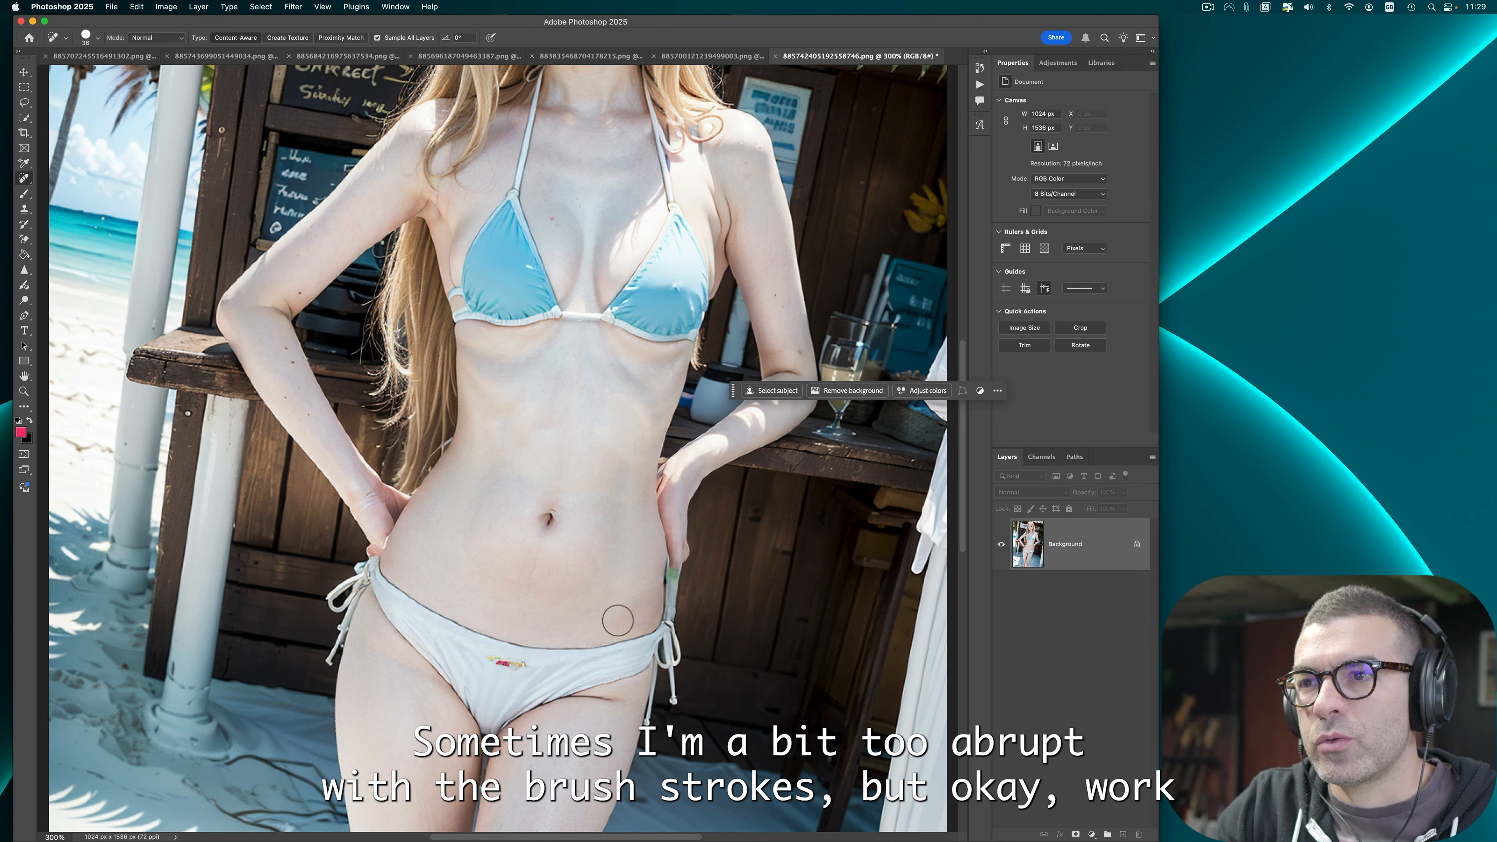
Step: Apply Auto Tone to the blue-bikini beach bar image
key("super+0")
left_click(24, 270)
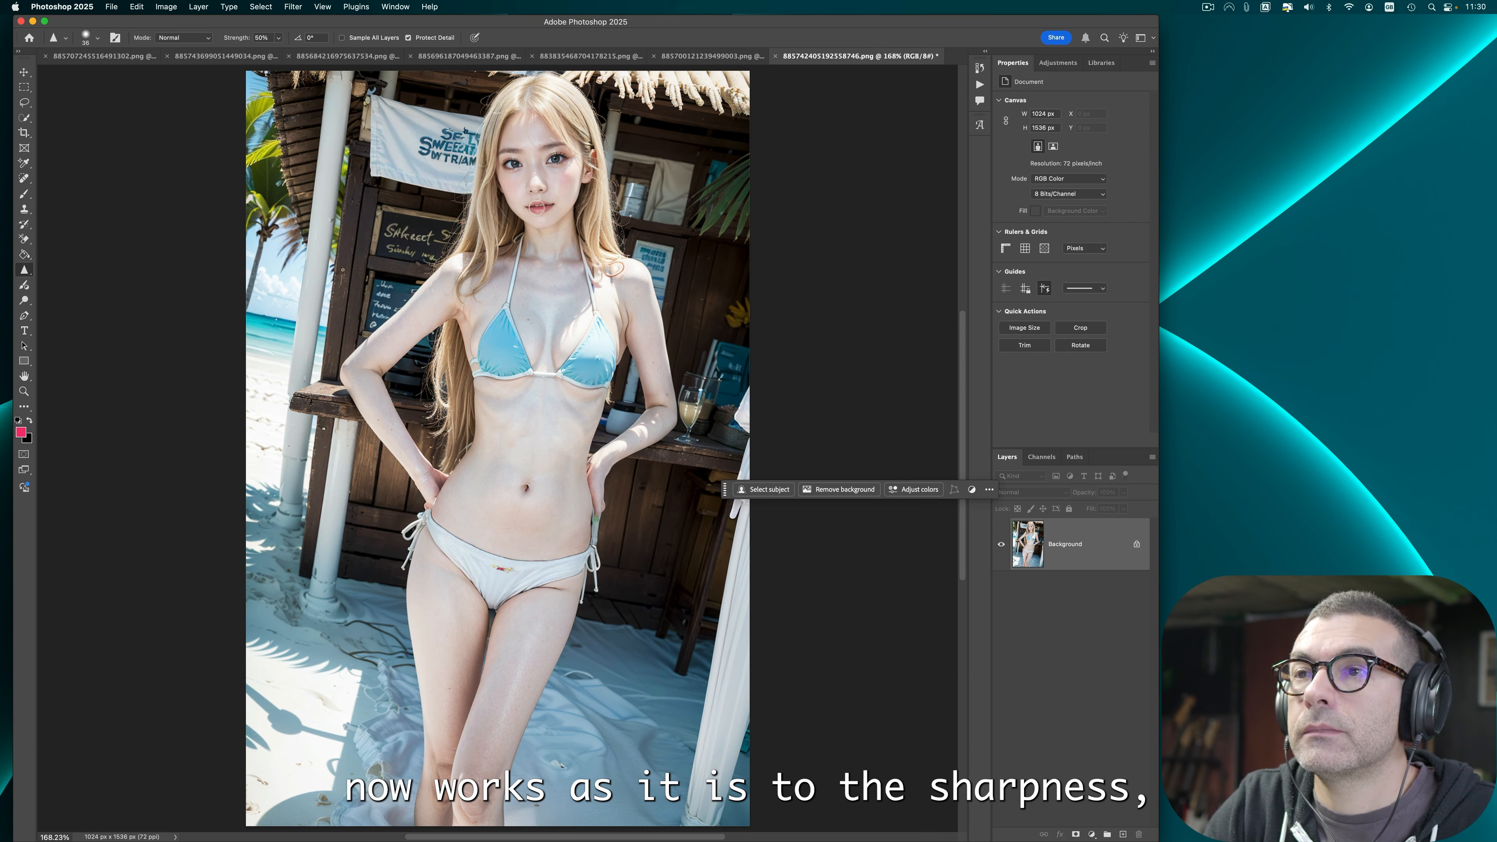
left_click(166, 6)
left_click(175, 64)
Step: Quick-export the blue-bikini beach bar image as PNG and close it
left_click(110, 6)
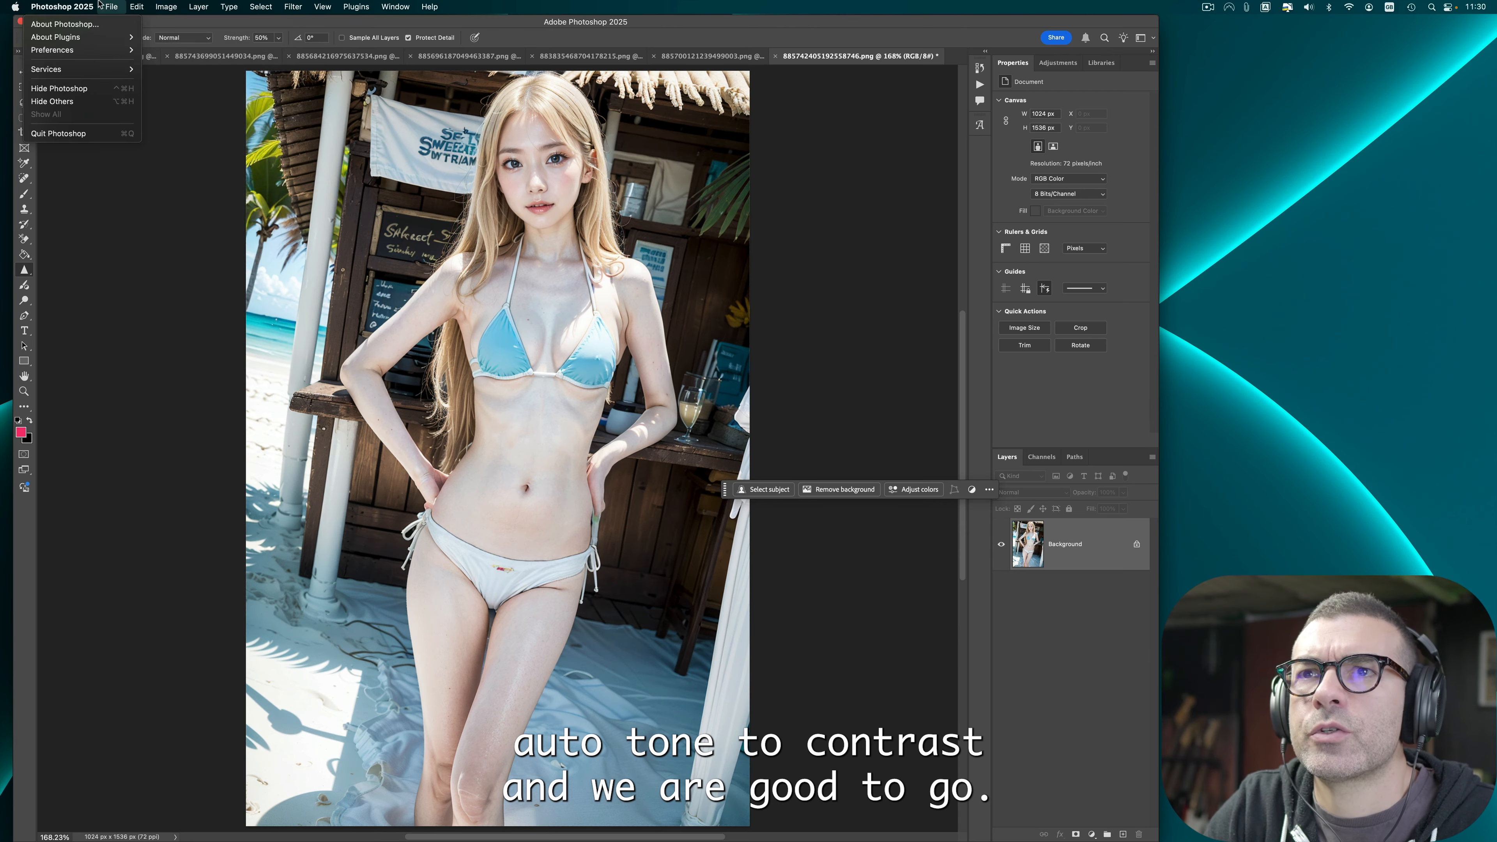
mouse_move(177, 198)
left_click(330, 197)
left_click(978, 507)
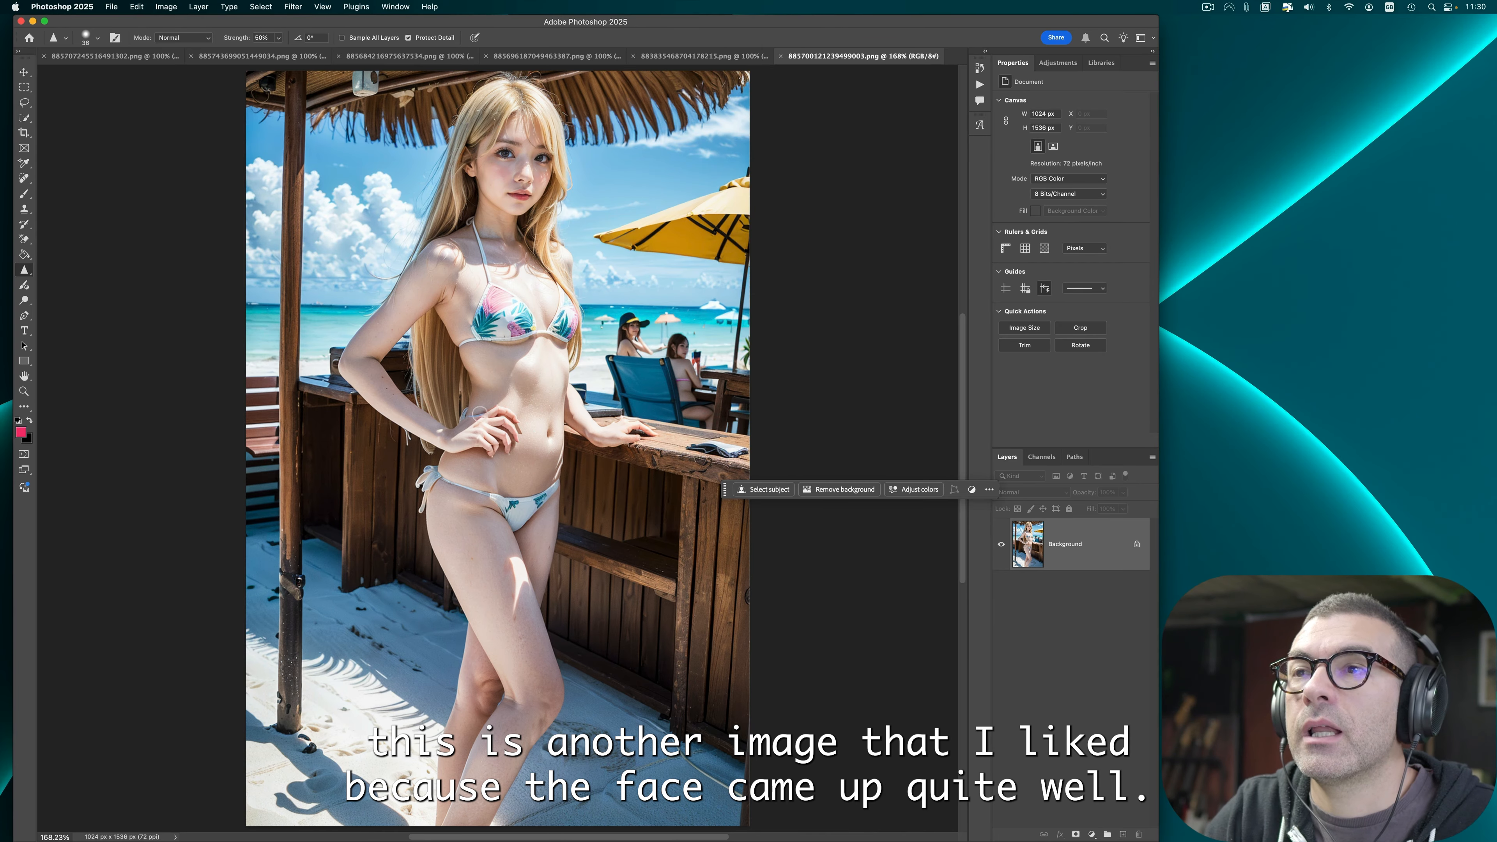
Step: Sharpen the face and eye area of the tropical-bikini image
left_click(505, 154)
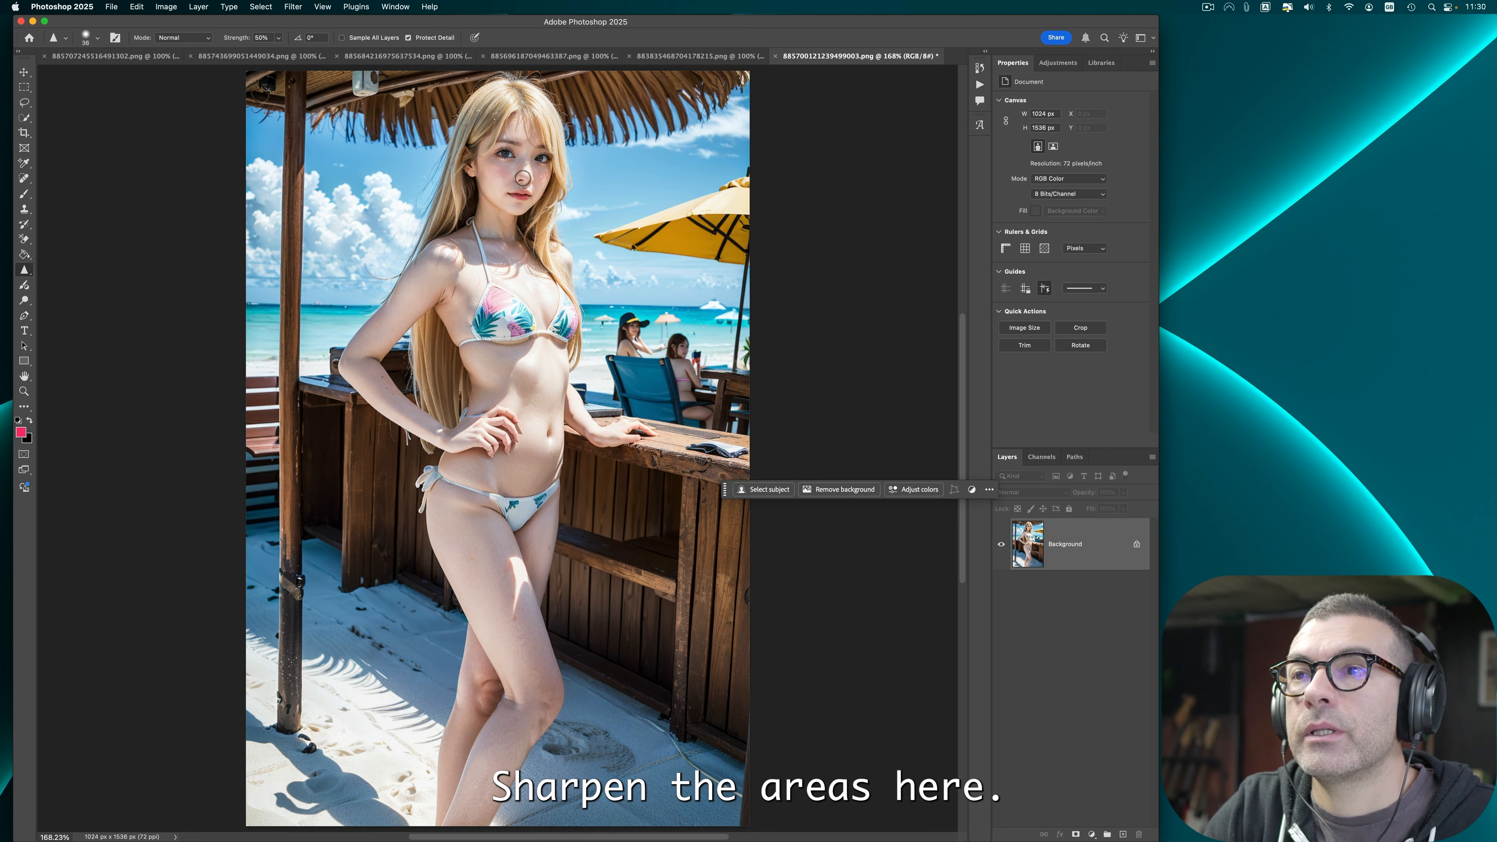
mouse_move(505, 111)
left_mouse_down()
mouse_move(549, 130)
mouse_move(547, 111)
mouse_move(557, 147)
mouse_move(522, 97)
left_mouse_up()
Step: Lasso the malformed hand on the waist, run Generative Fill and choose the third variation
key("l")
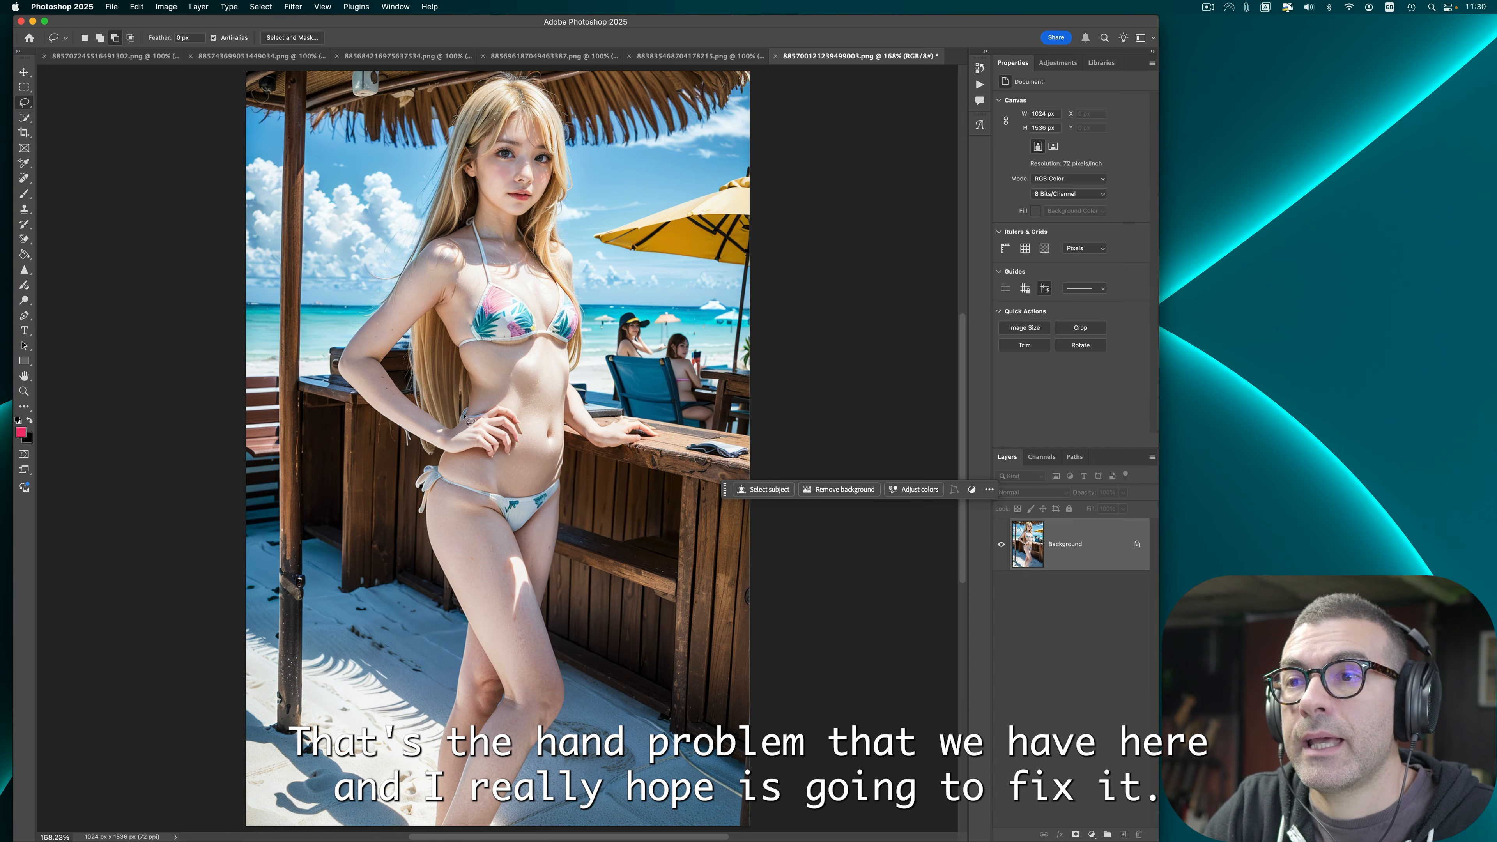
mouse_move(451, 418)
left_mouse_down()
mouse_move(512, 406)
mouse_move(526, 437)
mouse_move(451, 420)
left_mouse_up()
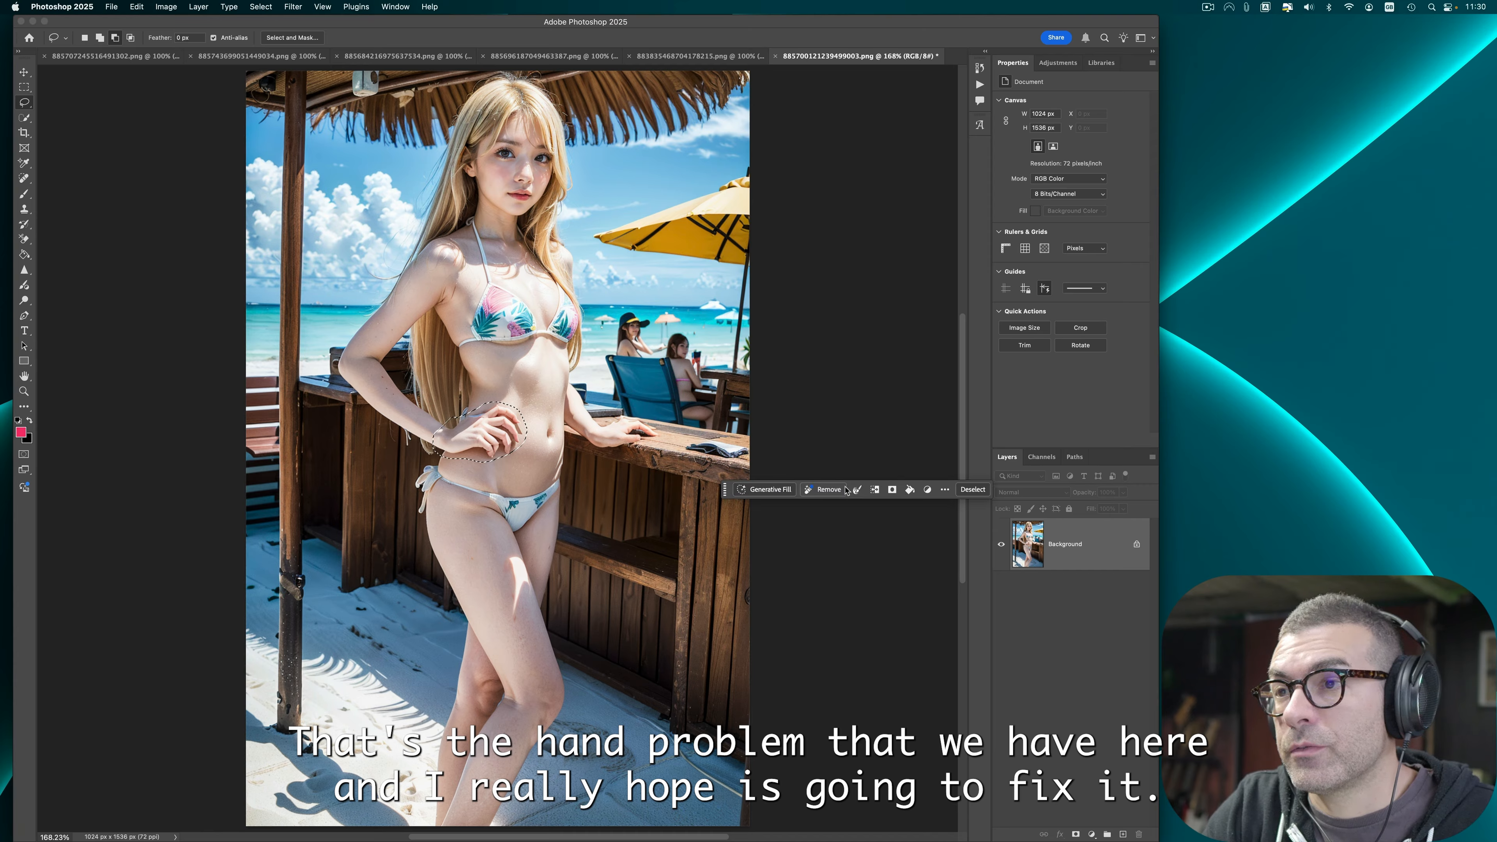
left_click(766, 491)
left_click(1010, 491)
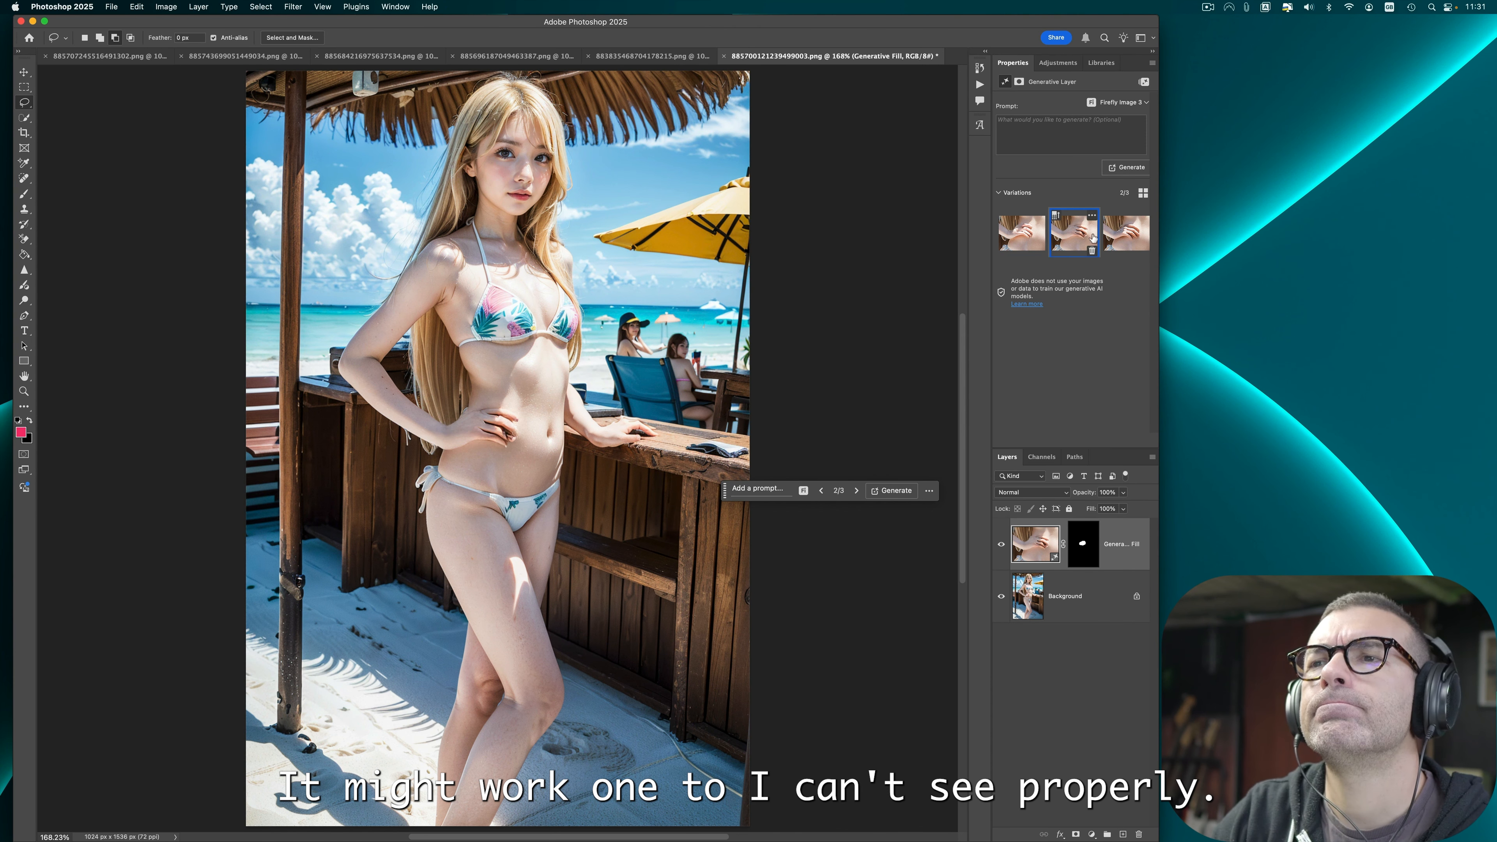
key("super+plus")
key("super+plus")
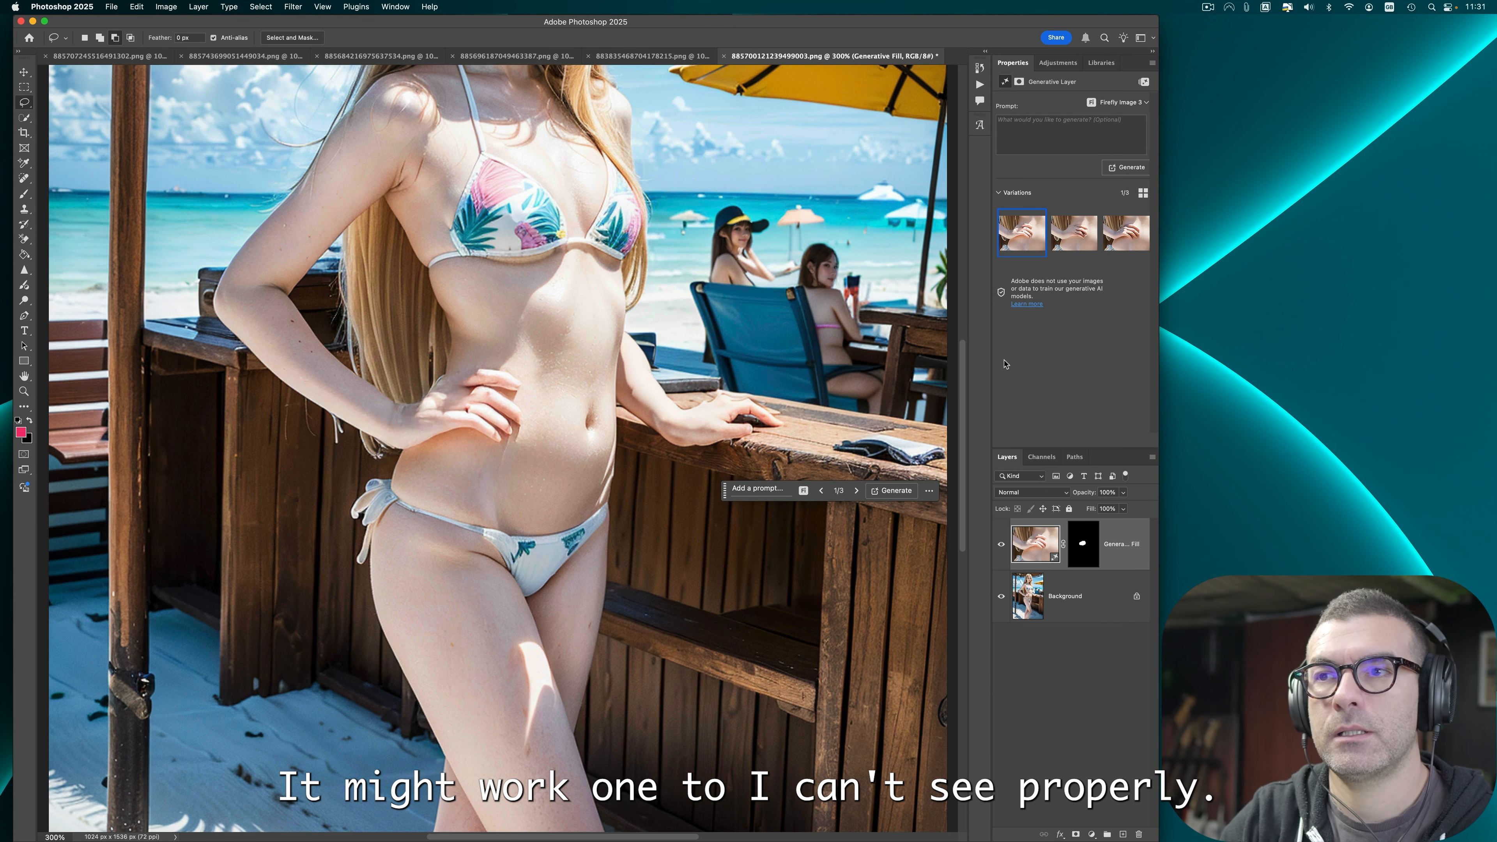
left_click(1138, 238)
key("super+0")
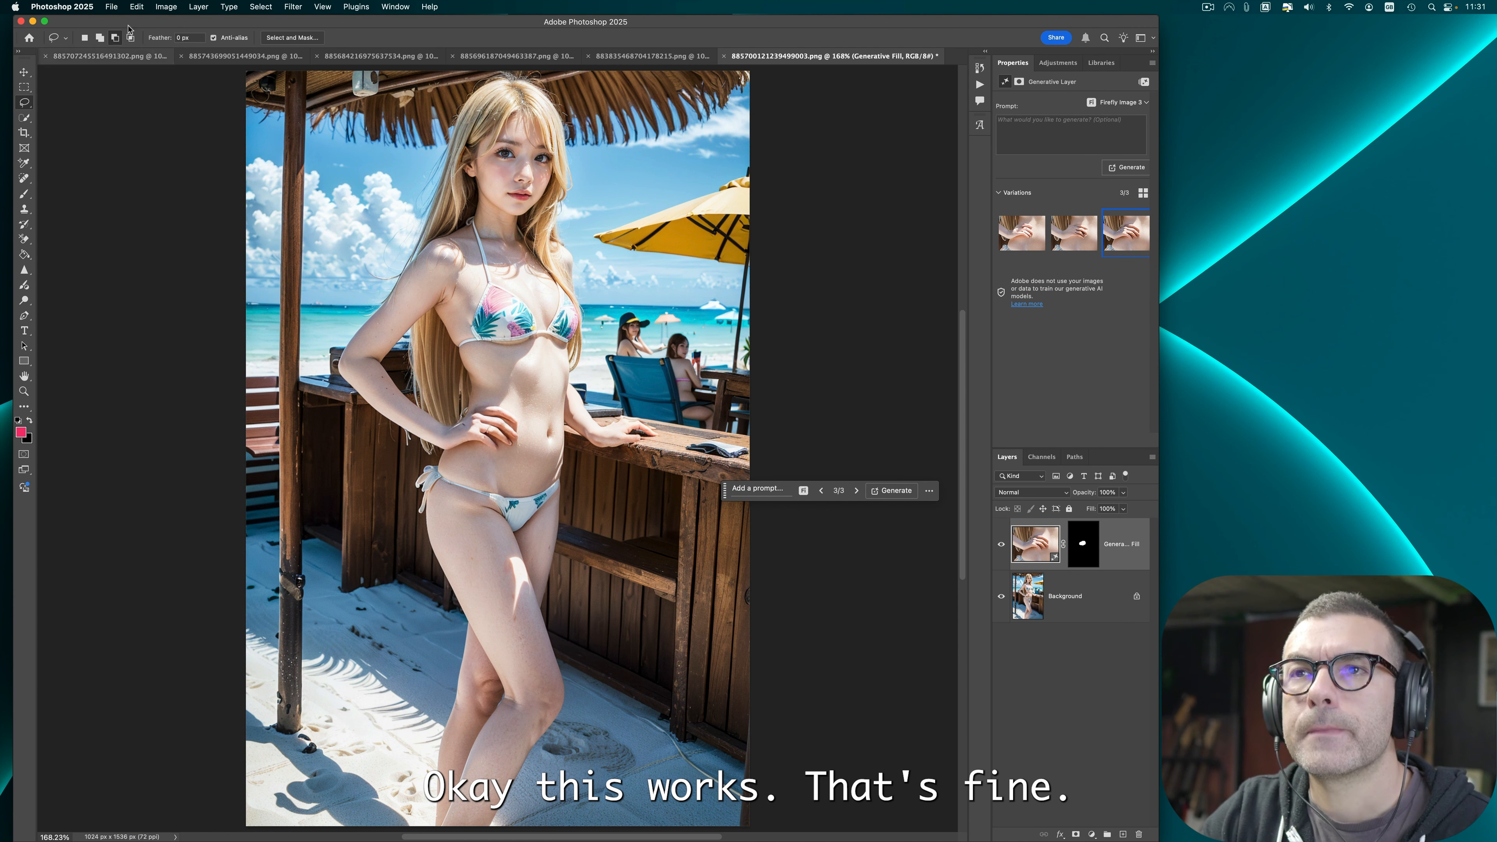
Step: Quick-export the tropical-bikini image as PNG and close it
left_click(111, 6)
mouse_move(191, 199)
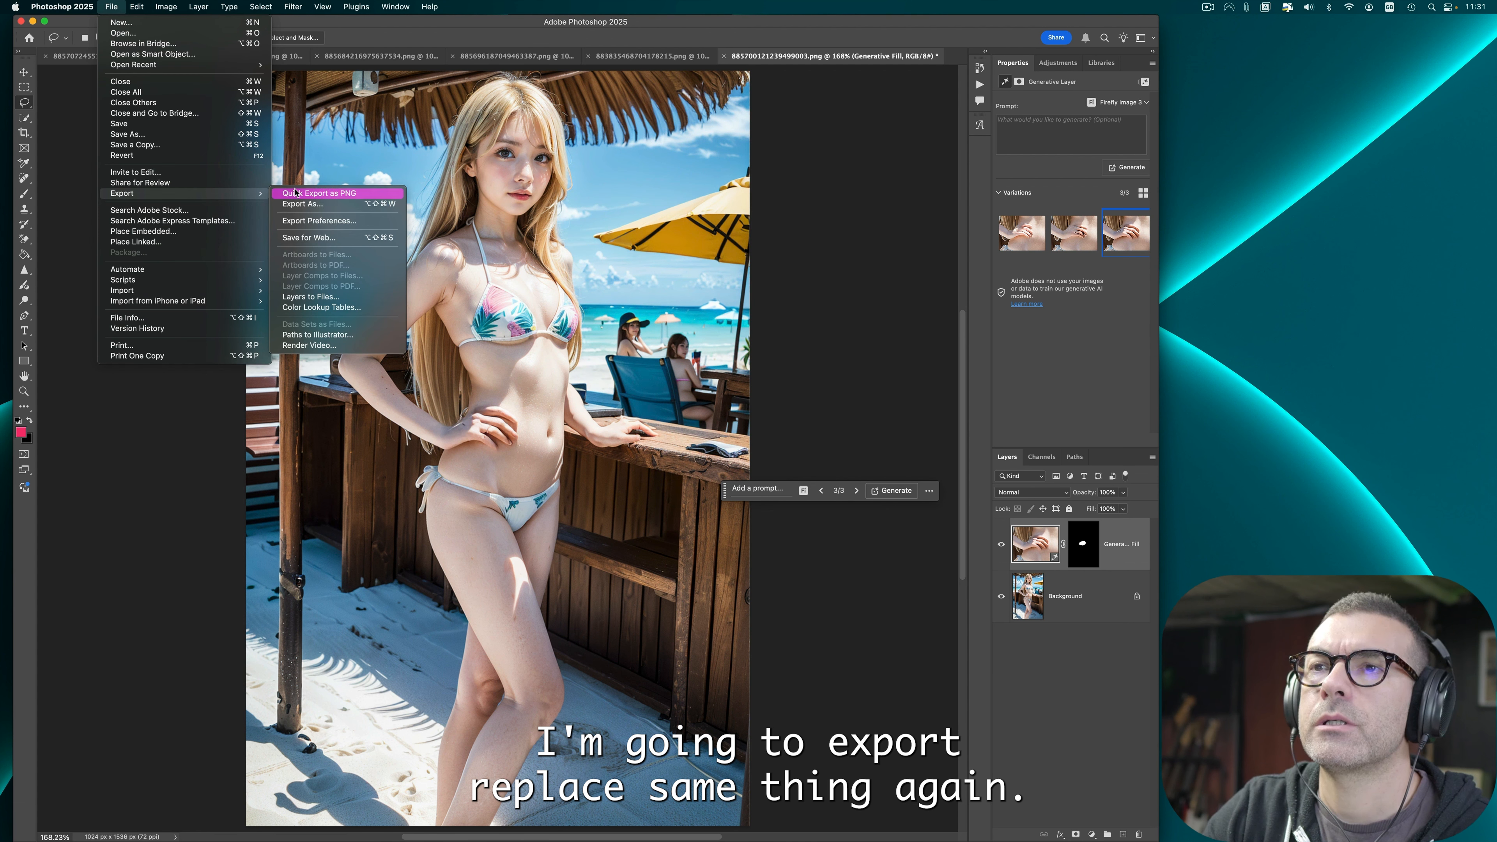
left_click(313, 193)
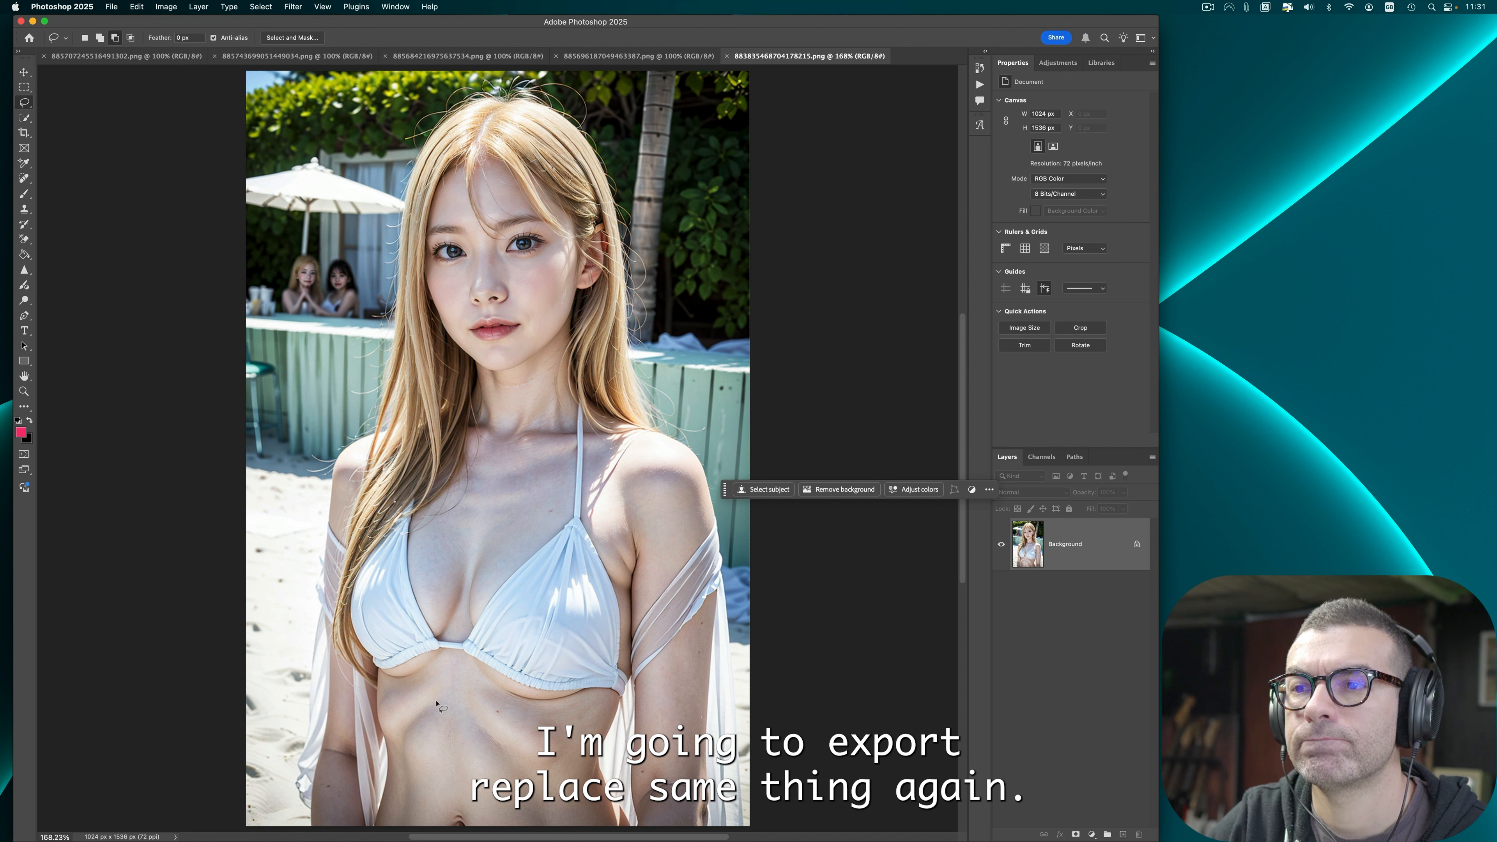
Step: Erase the odd rib cage areas below the white bikini top with the Remove tool
left_click(24, 178)
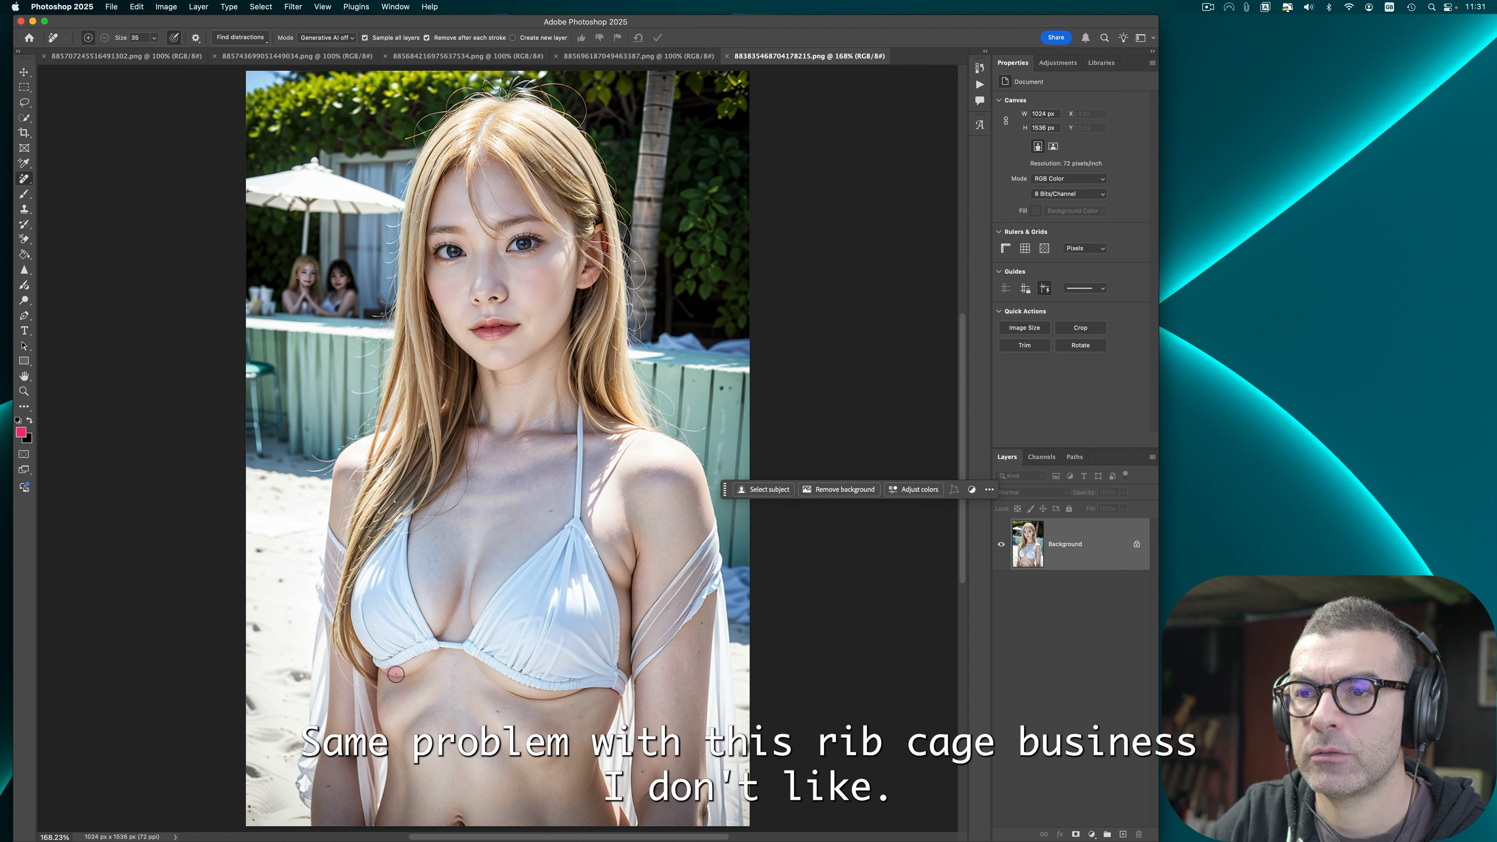
left_click_drag(396, 674, 436, 661)
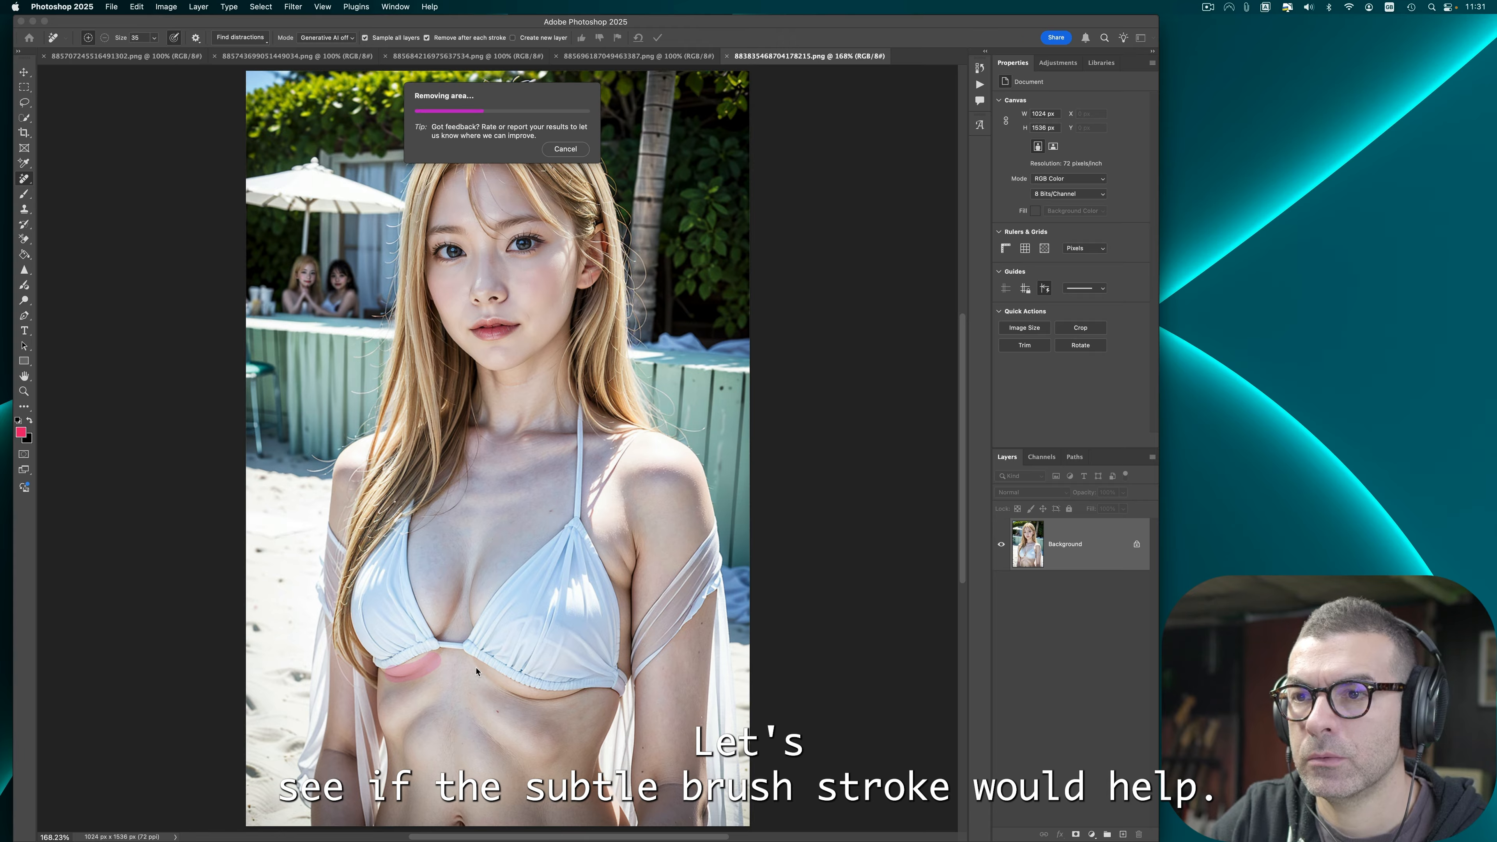
mouse_move(552, 759)
left_mouse_down()
mouse_move(515, 749)
mouse_move(498, 701)
mouse_move(563, 729)
left_mouse_up()
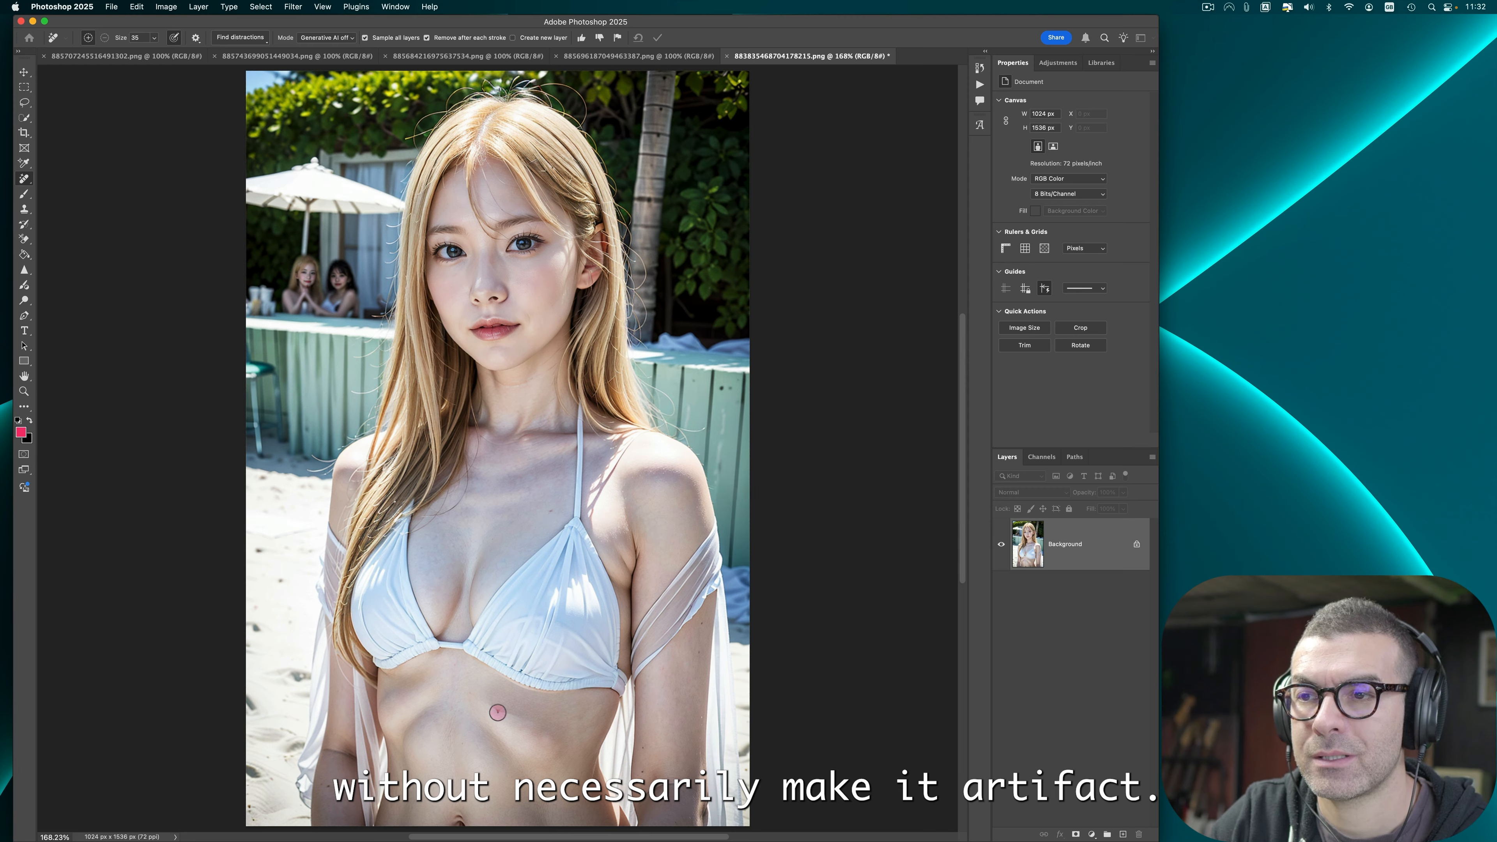
left_click_drag(481, 703, 550, 731)
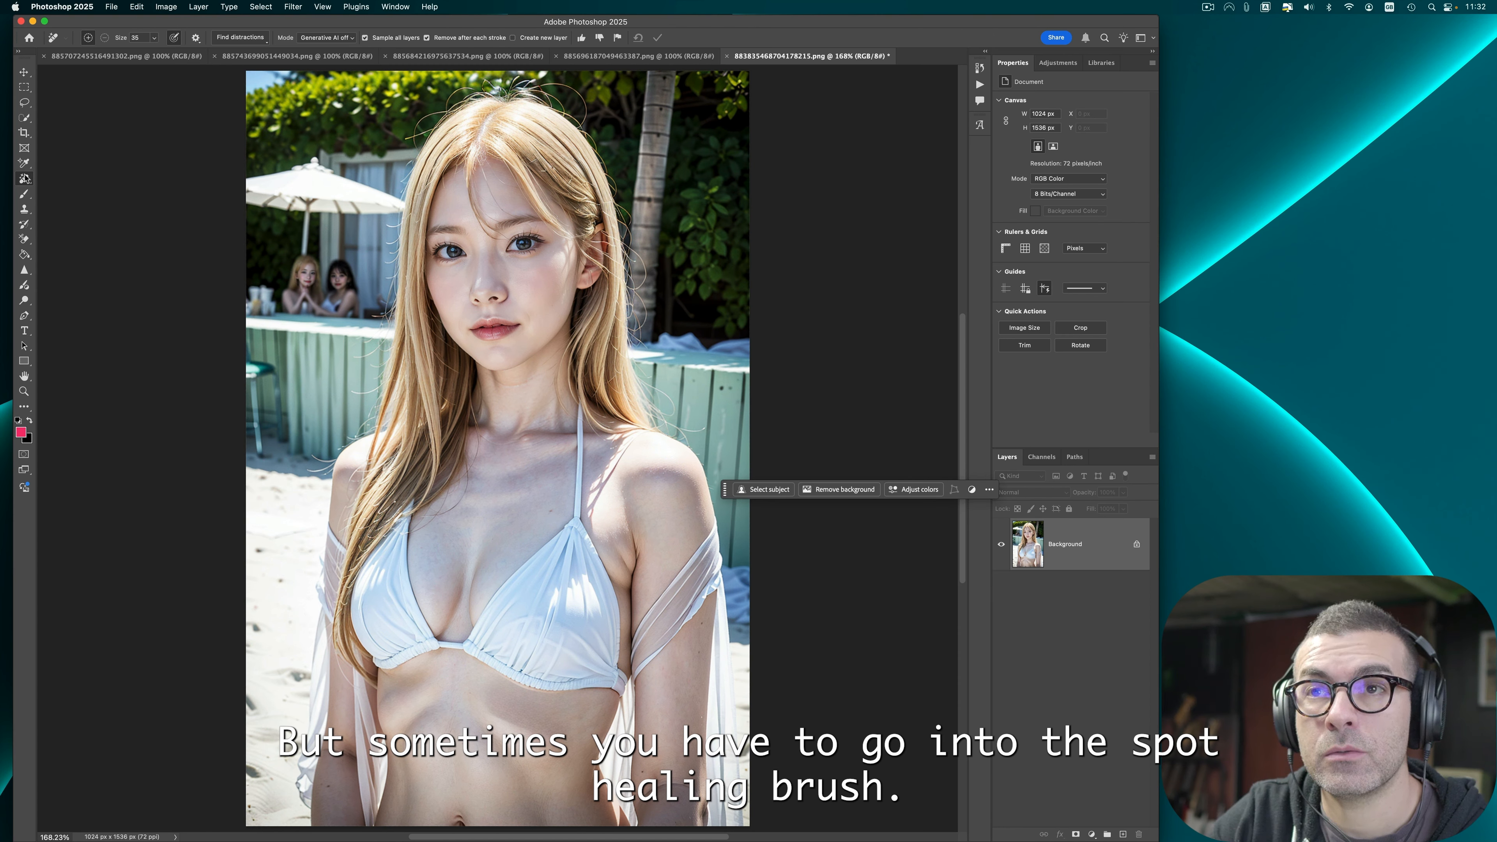
Step: Spot-heal the remaining uneven patches on the upper belly below the rib cage
left_click_drag(24, 178, 62, 177)
left_click_drag(486, 702, 557, 734)
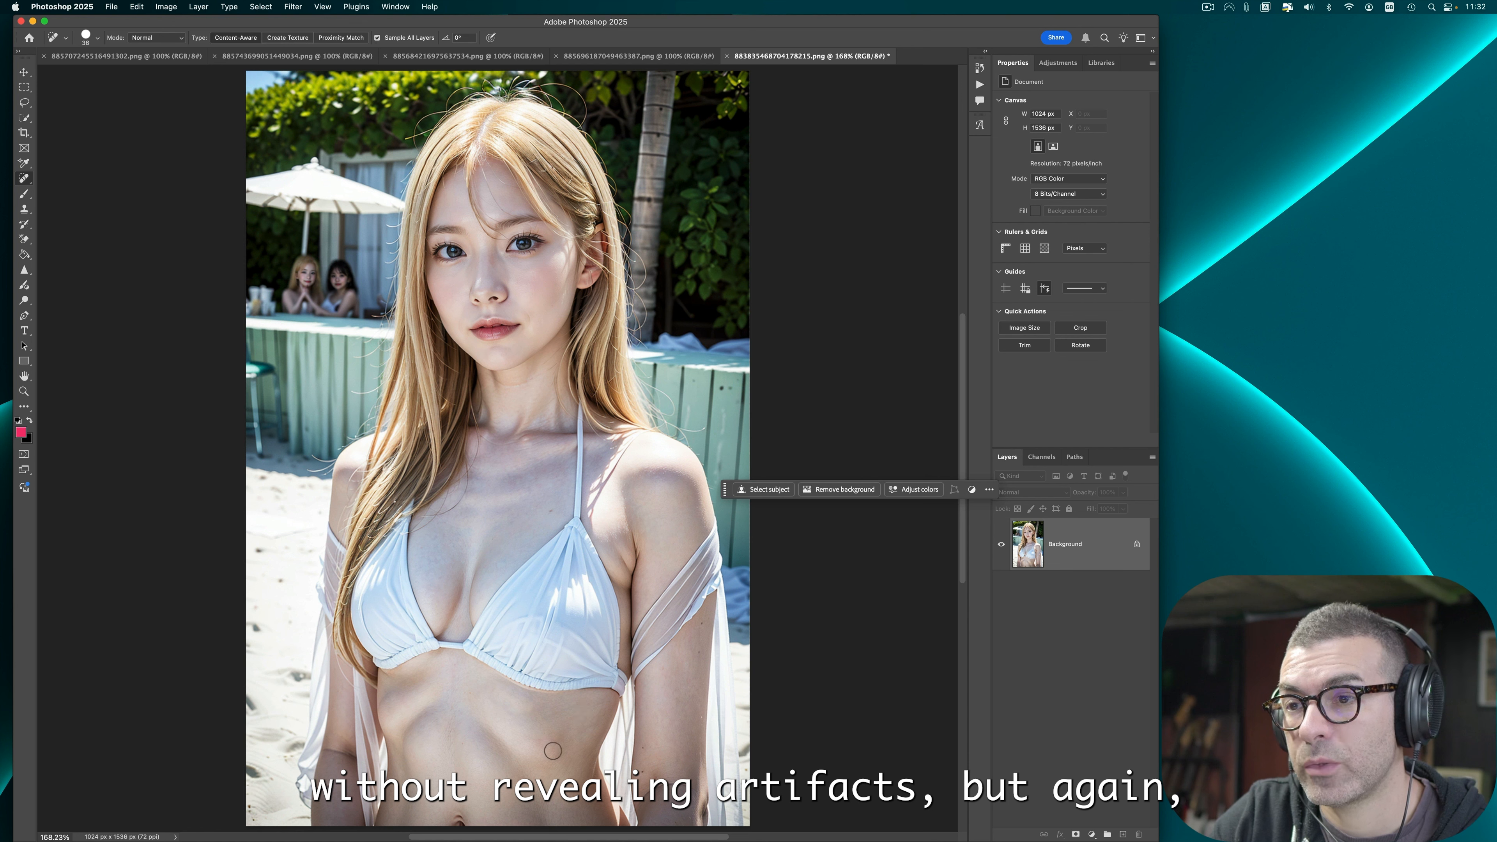
mouse_move(539, 740)
left_mouse_down()
mouse_move(533, 717)
mouse_move(503, 705)
left_mouse_up()
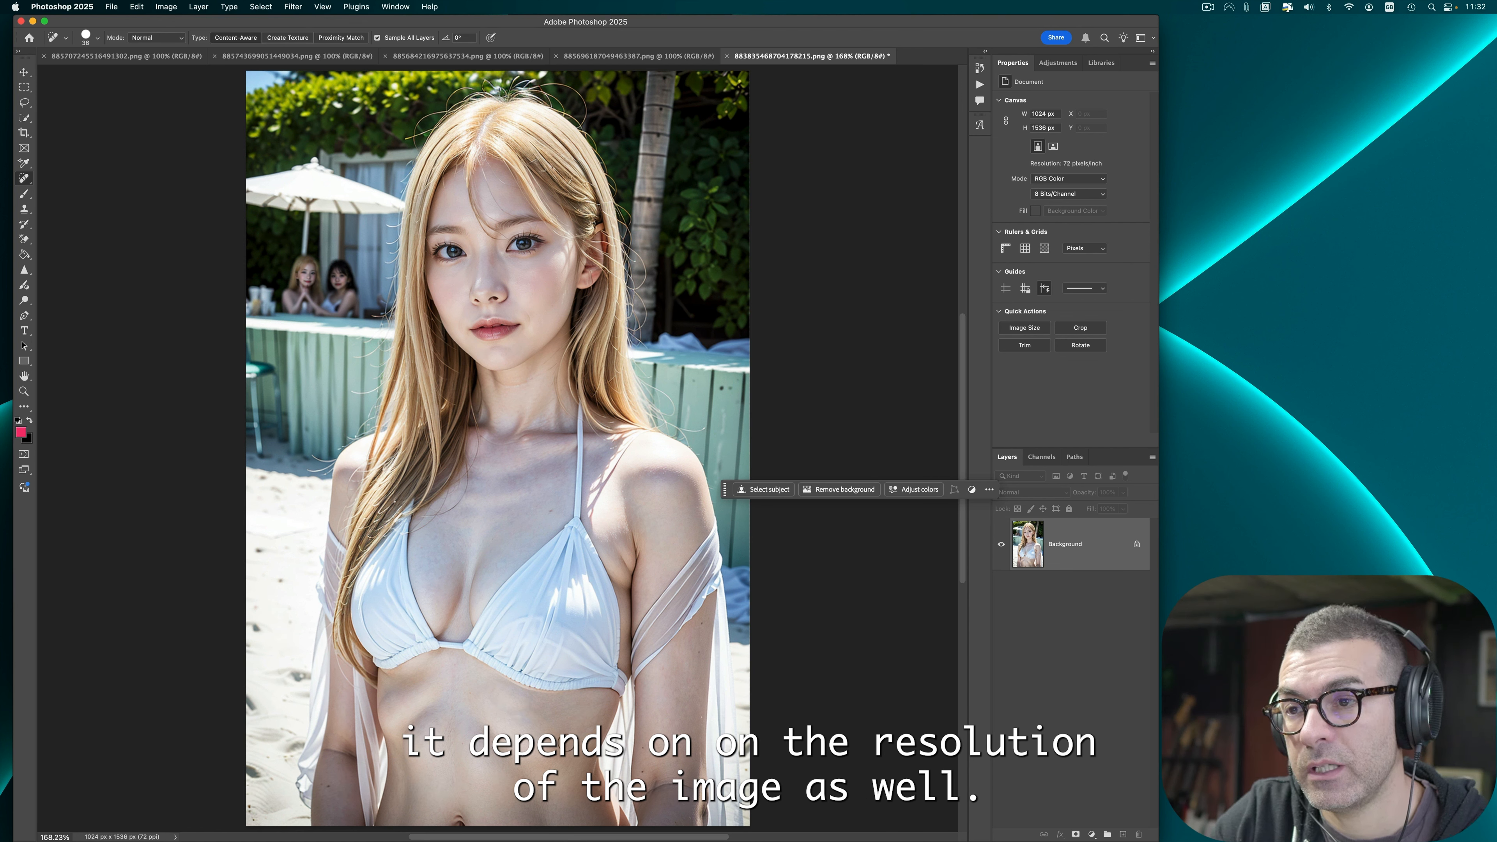
left_click_drag(597, 727, 592, 729)
mouse_move(437, 711)
left_mouse_down()
mouse_move(409, 730)
mouse_move(440, 752)
mouse_move(414, 715)
mouse_move(403, 723)
left_mouse_up()
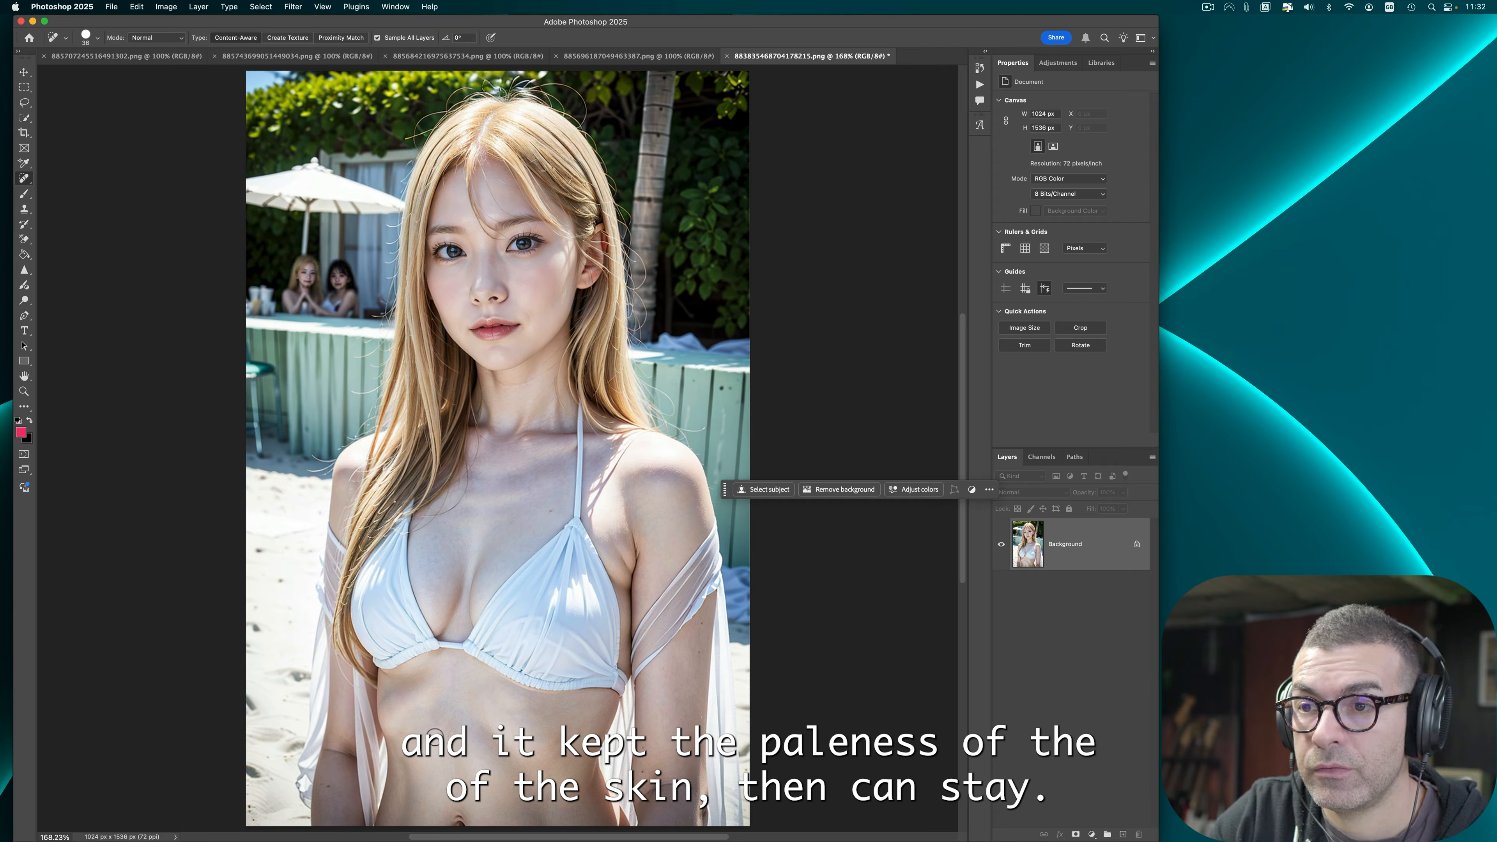
Step: Spot-heal two more small patches on the belly below the white bikini top
mouse_move(534, 740)
left_mouse_down()
mouse_move(554, 753)
mouse_move(557, 737)
left_mouse_up()
left_click_drag(396, 702, 408, 685)
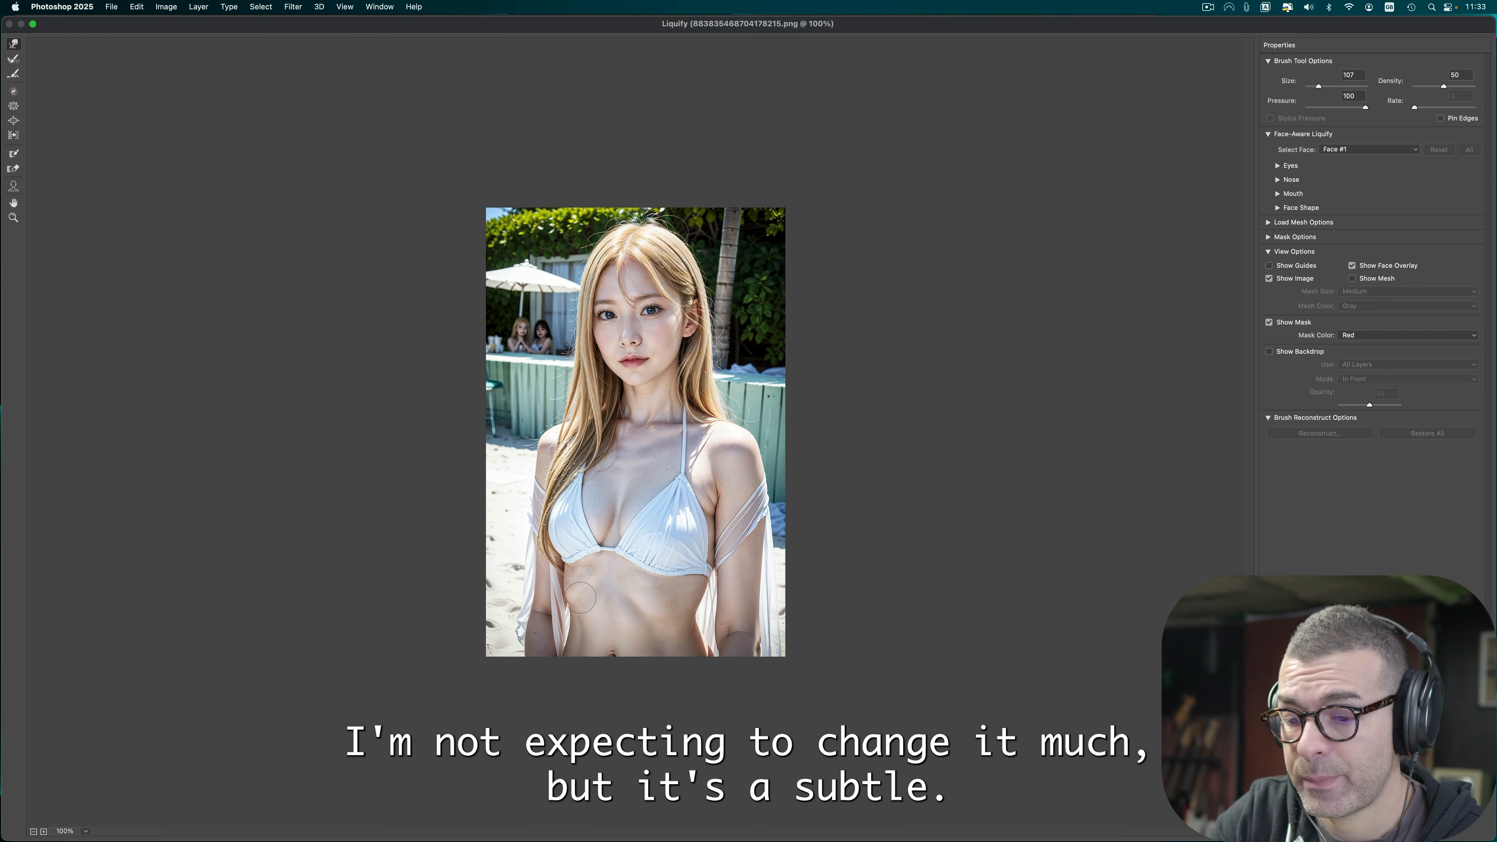
Step: Open Liquify and push the waist contour slightly inward, then apply it
key("super+0")
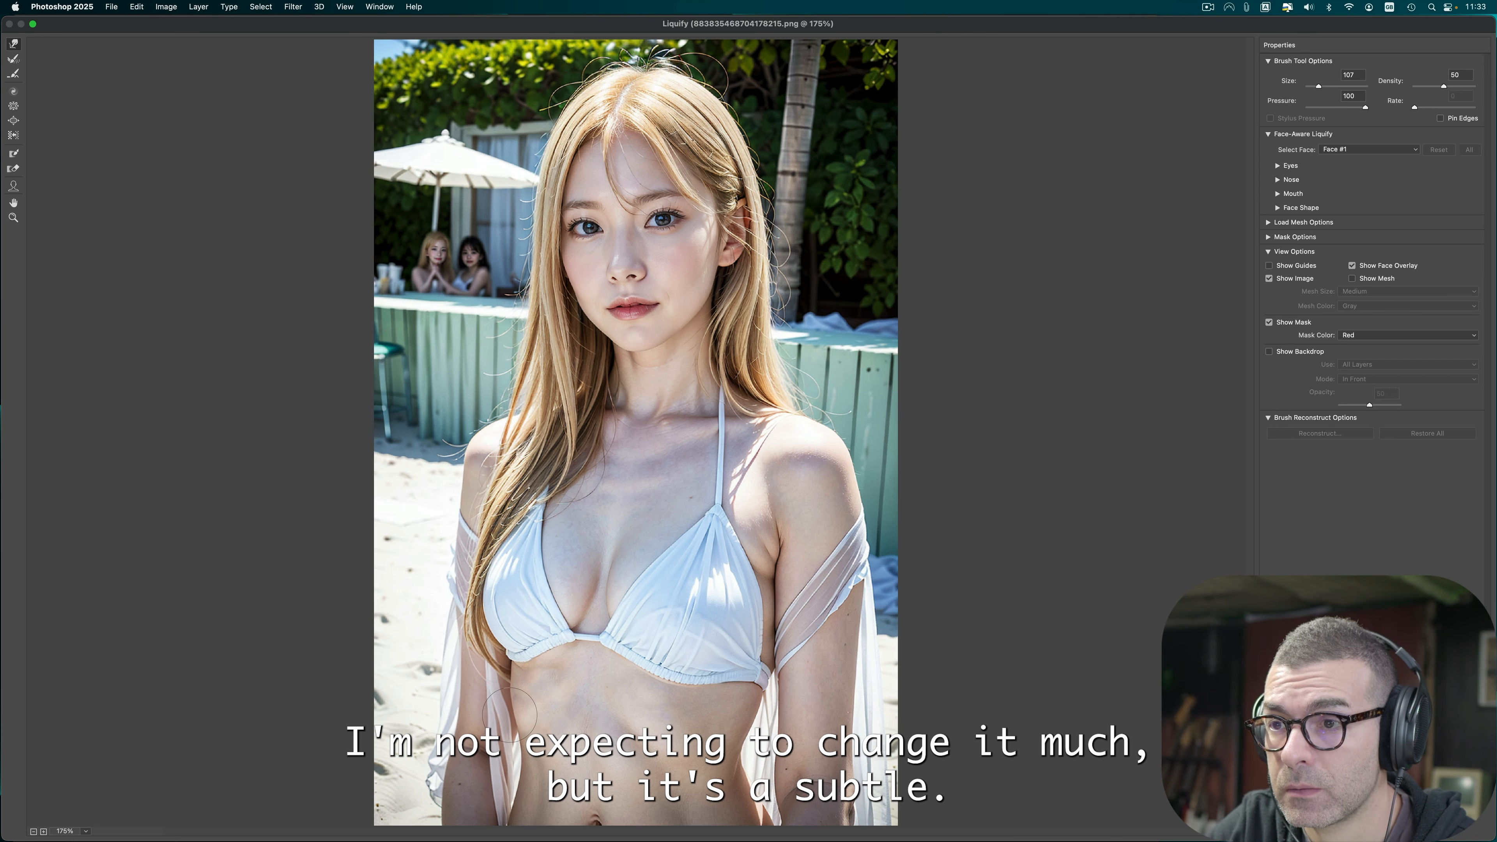
left_click_drag(510, 714, 521, 706)
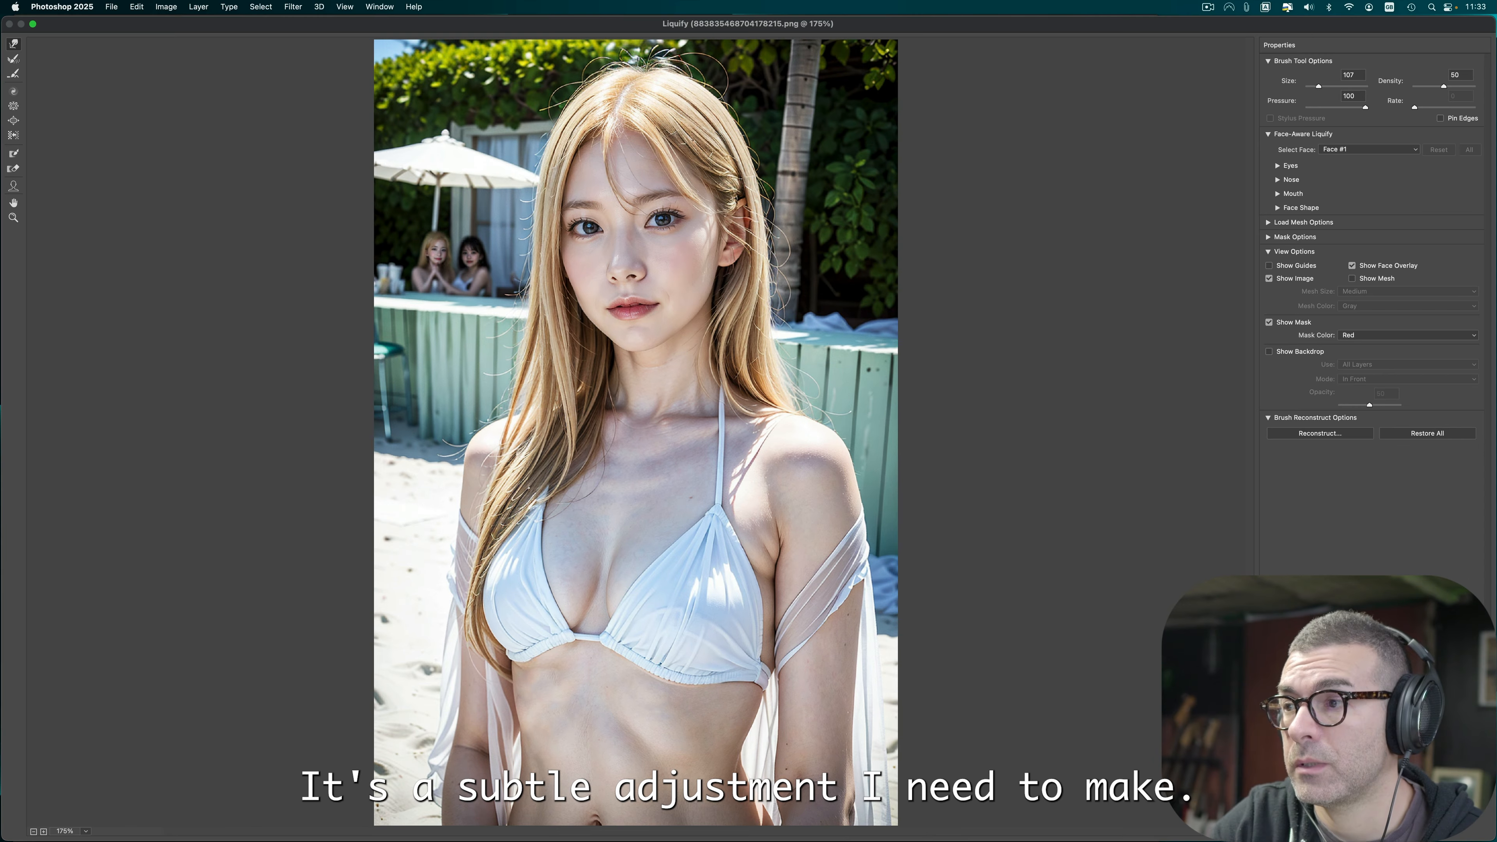
left_click(1460, 828)
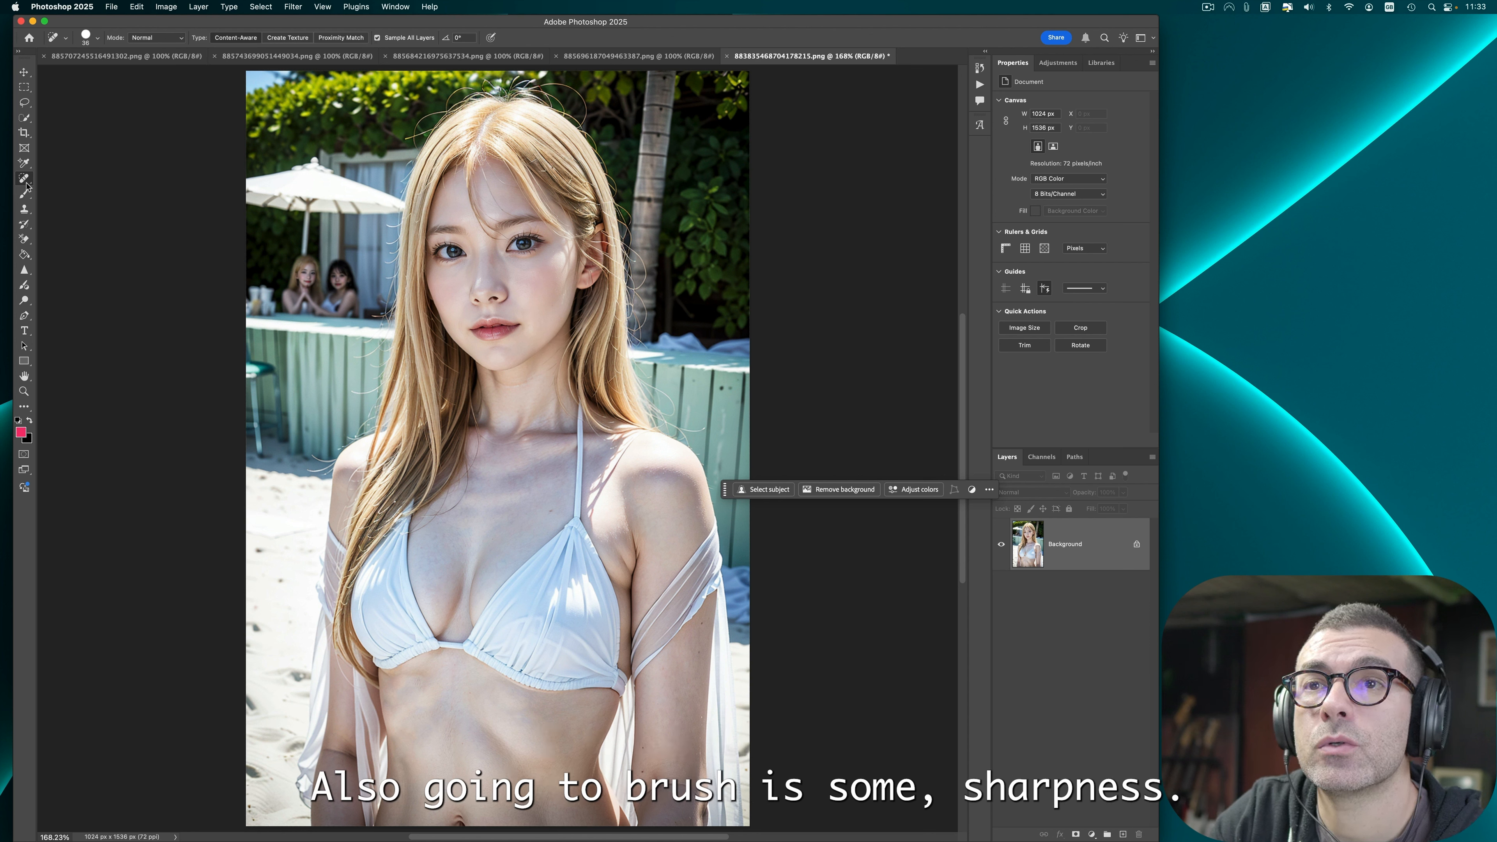
Step: Sharpen the woman's eye area with the Sharpen tool
left_click(24, 269)
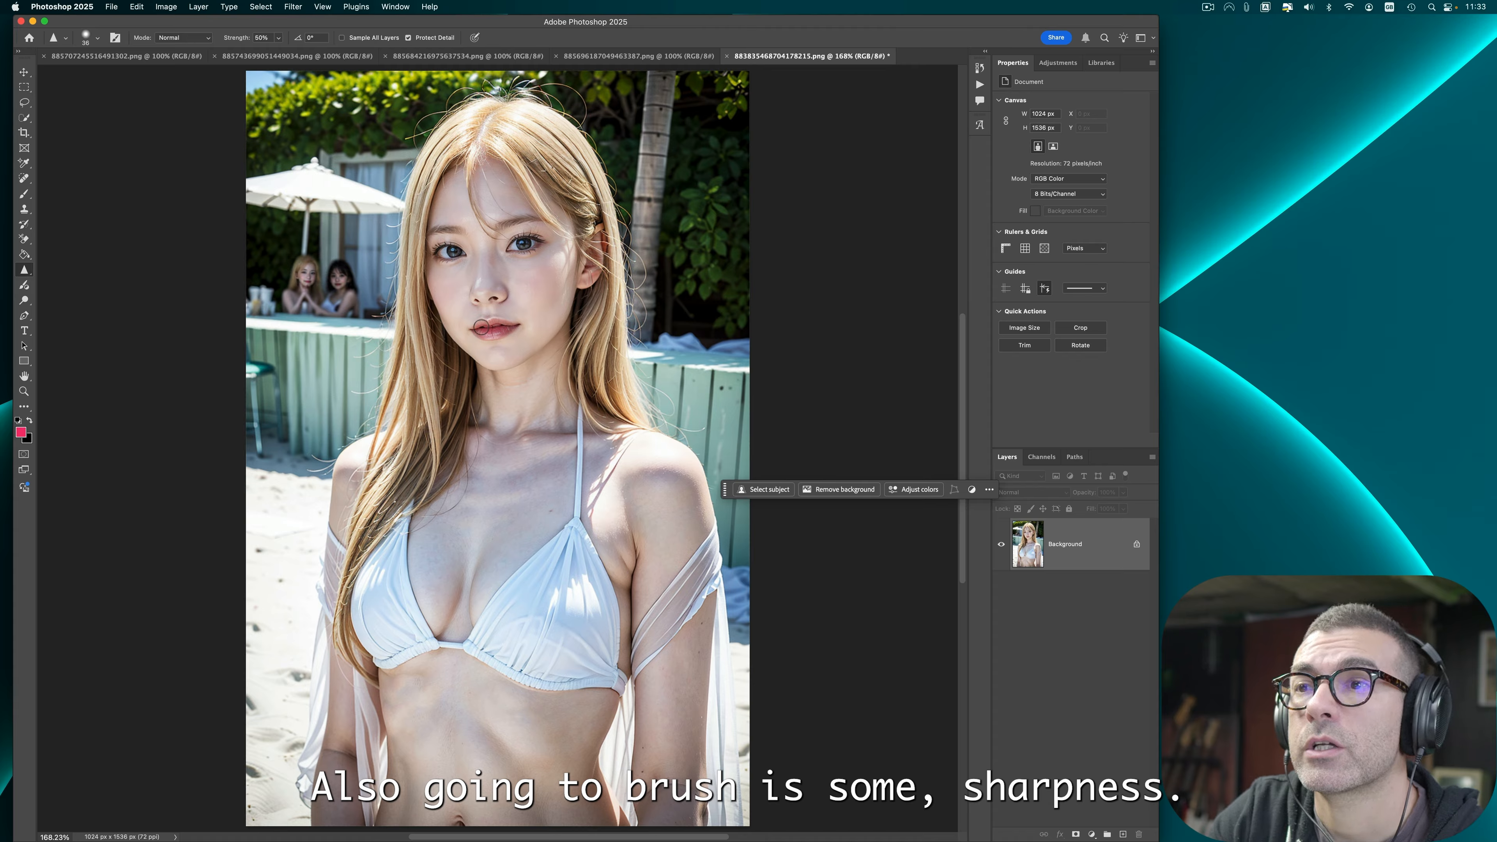
left_click_drag(508, 329, 485, 323)
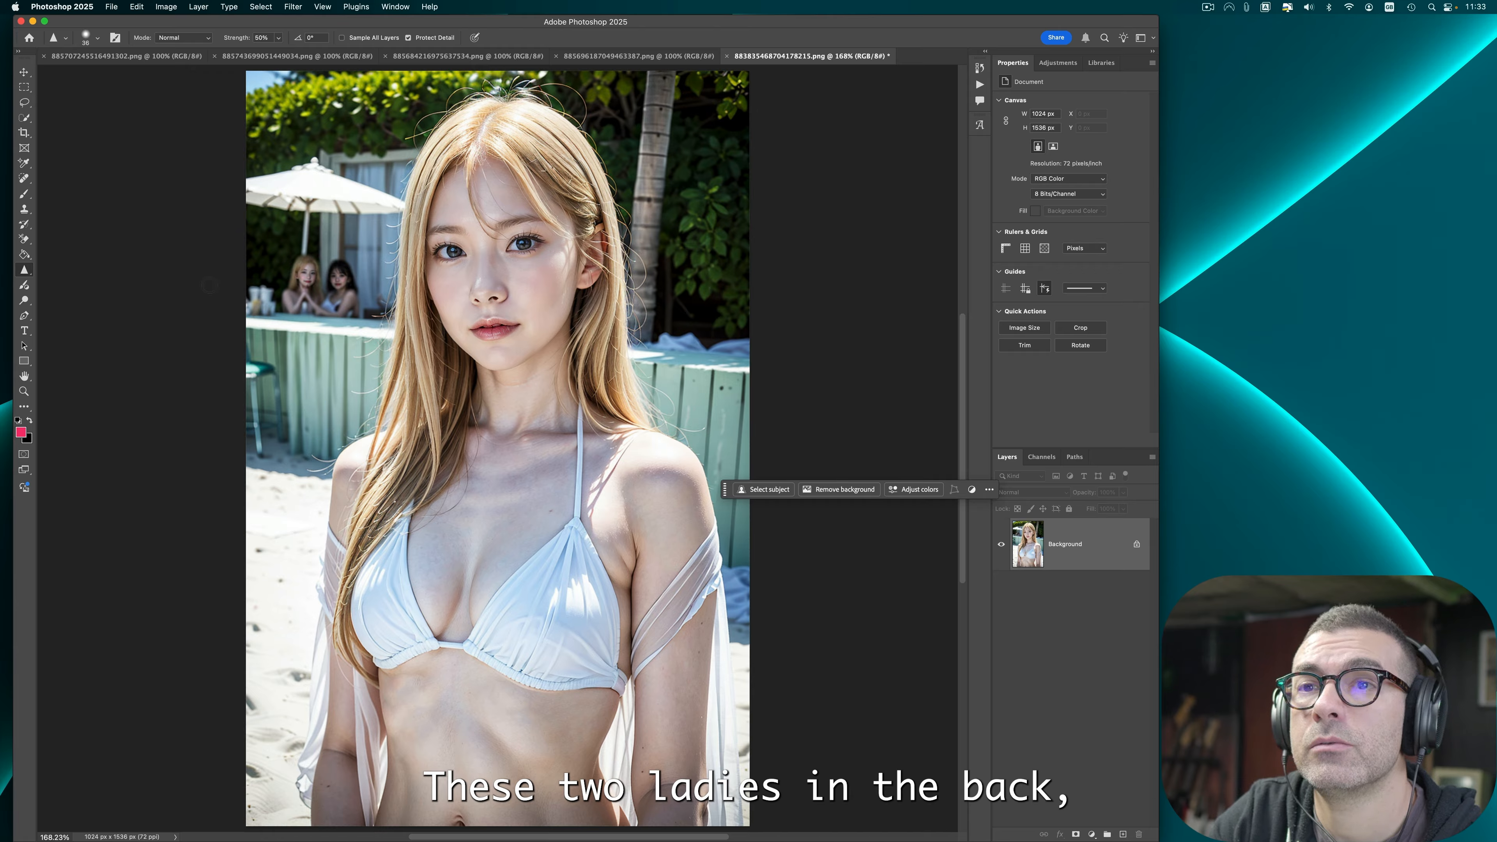
Step: Erase the two women in the background with the Remove tool and apply Auto Contrast to the image
left_click(24, 178)
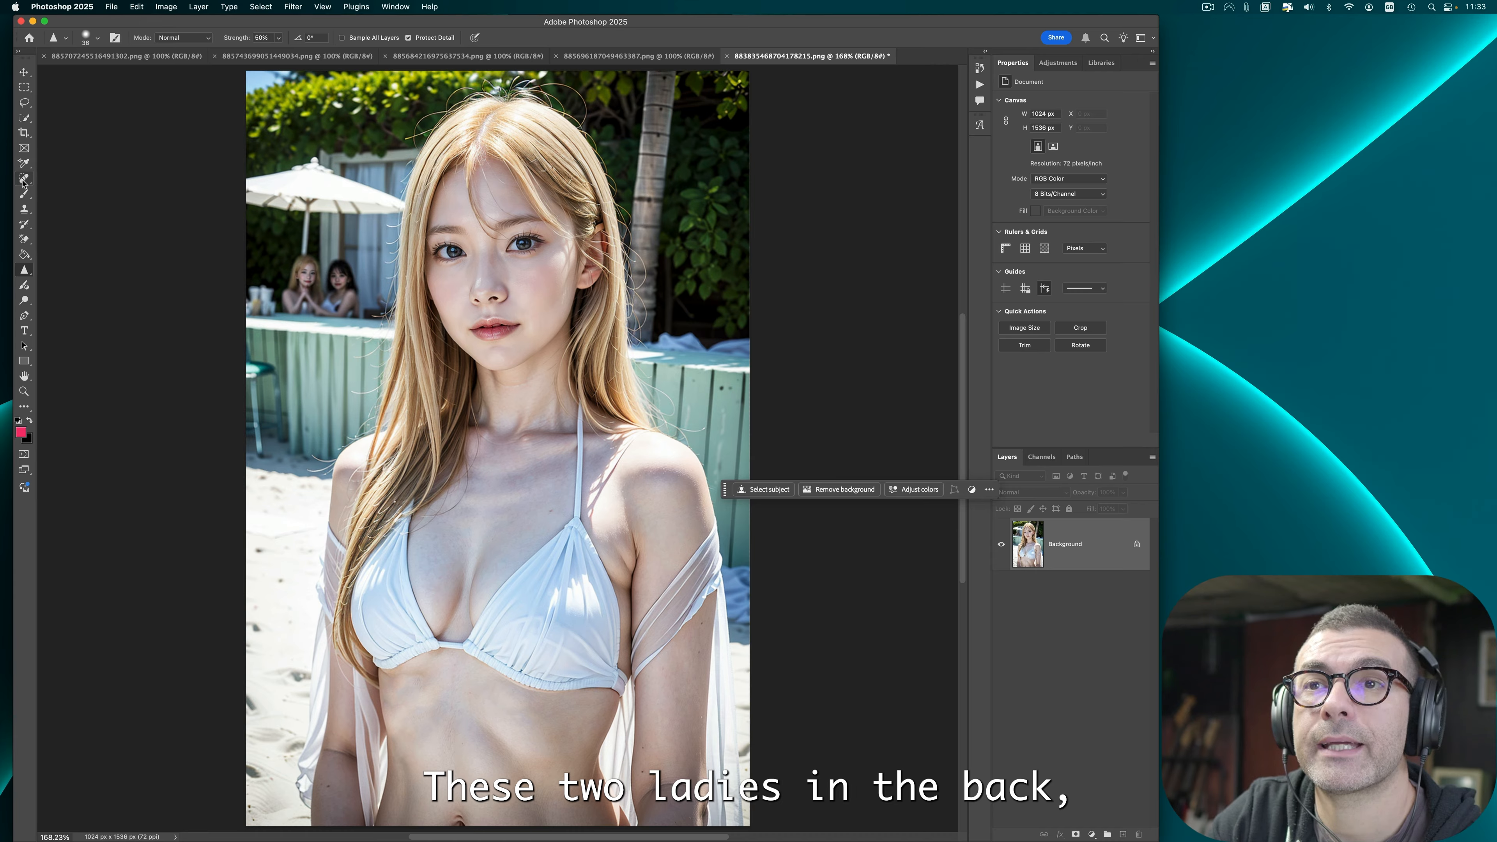
mouse_move(292, 268)
left_mouse_down()
mouse_move(349, 278)
mouse_move(301, 281)
mouse_move(355, 300)
mouse_move(280, 306)
mouse_move(366, 308)
mouse_move(354, 293)
mouse_move(348, 308)
mouse_move(365, 276)
mouse_move(341, 300)
mouse_move(290, 279)
mouse_move(336, 276)
left_mouse_up()
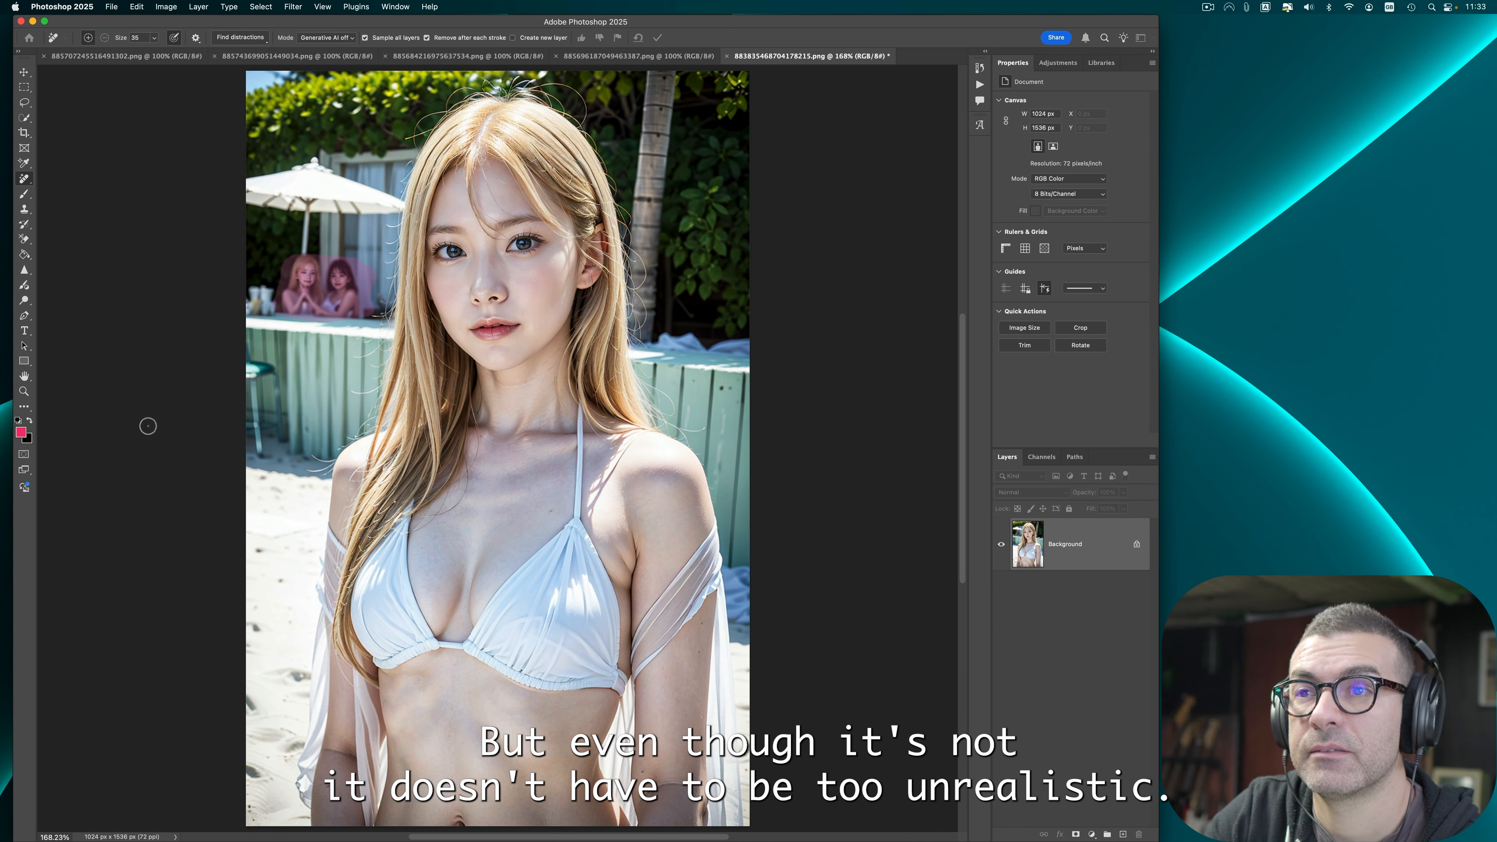
left_click(166, 7)
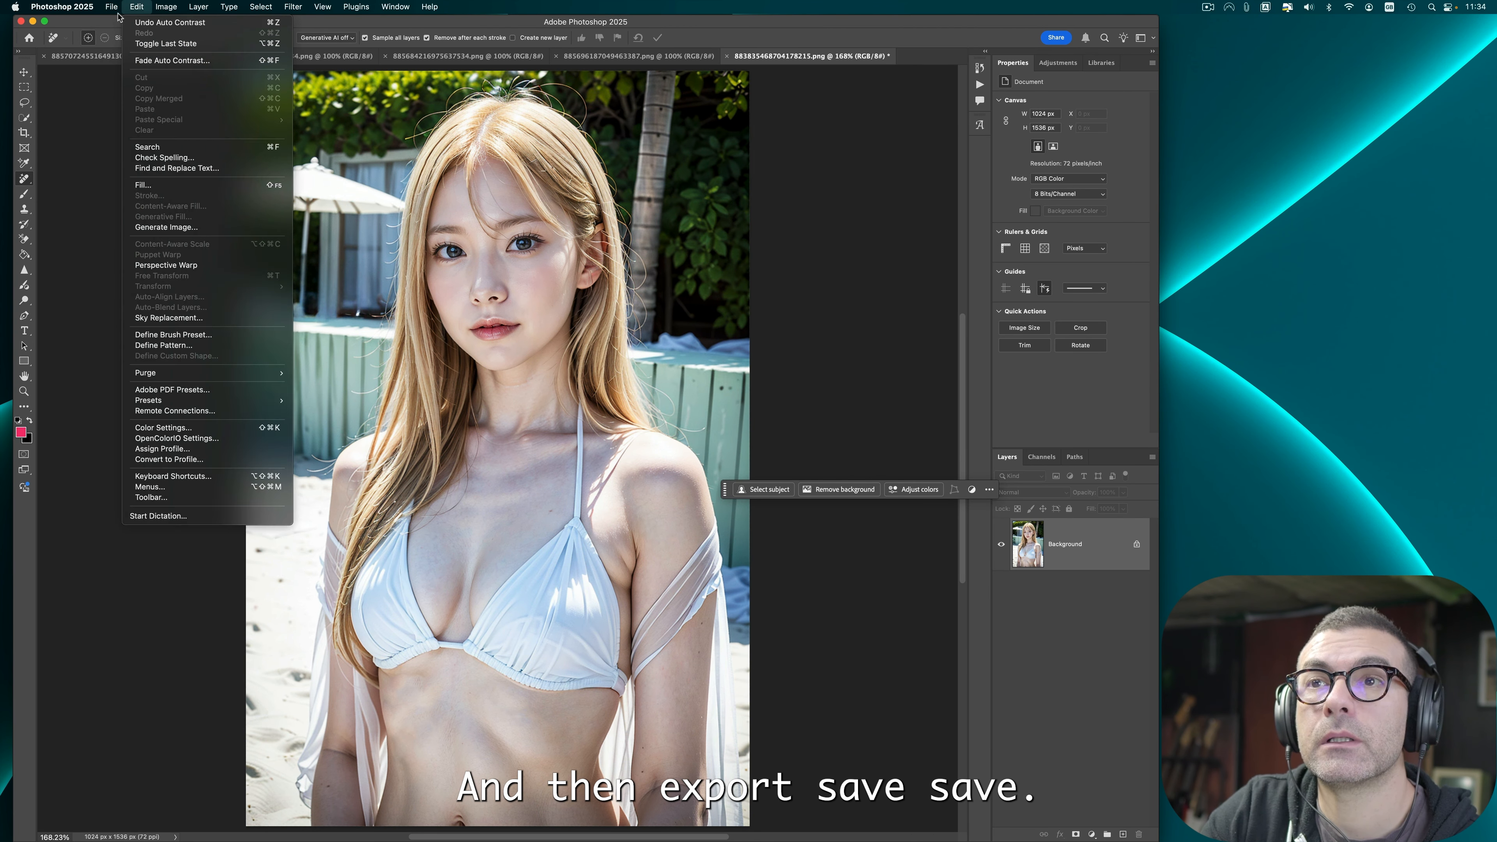
Step: Save the image as PNG over the existing file and close it
mouse_move(112, 7)
left_click(148, 135)
left_click(979, 508)
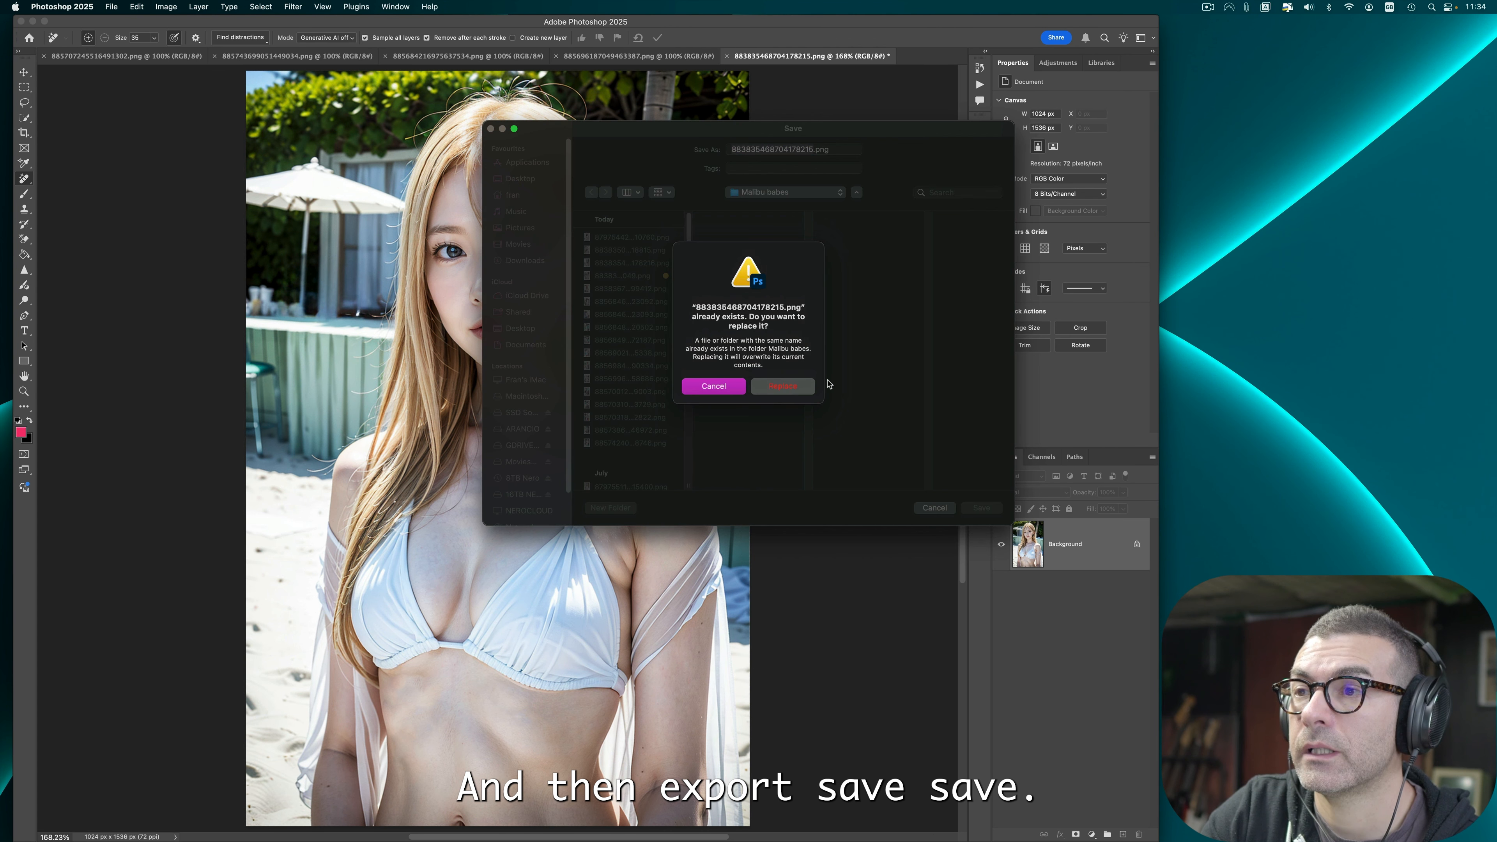
left_click(790, 387)
key("super+w")
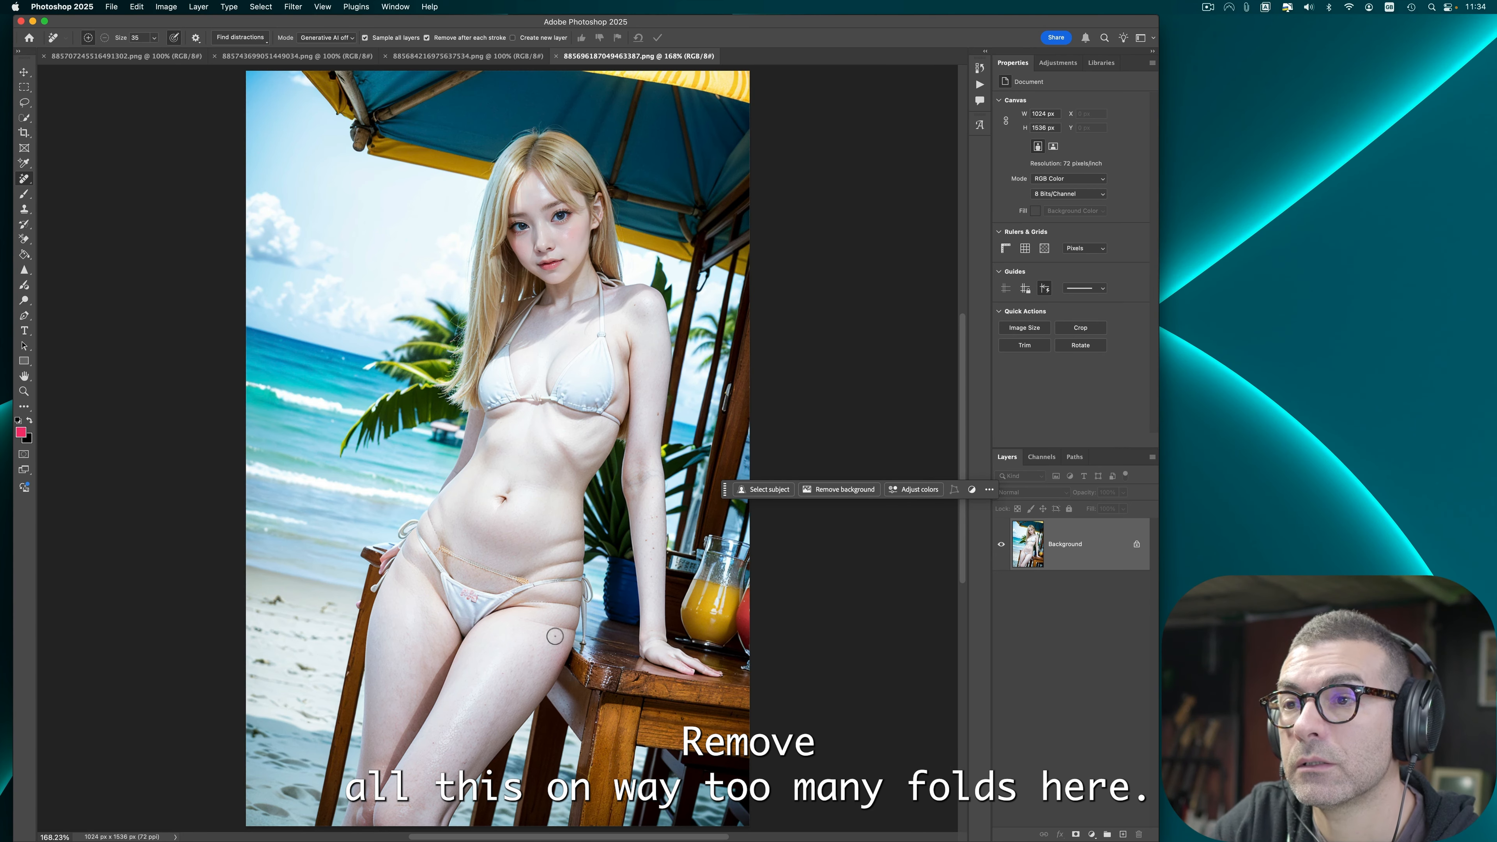
Step: Remove the extra skin folds and lines around the hips and bikini bottom with the Remove tool
mouse_move(523, 625)
left_mouse_down()
mouse_move(564, 627)
mouse_move(514, 609)
mouse_move(567, 654)
left_mouse_up()
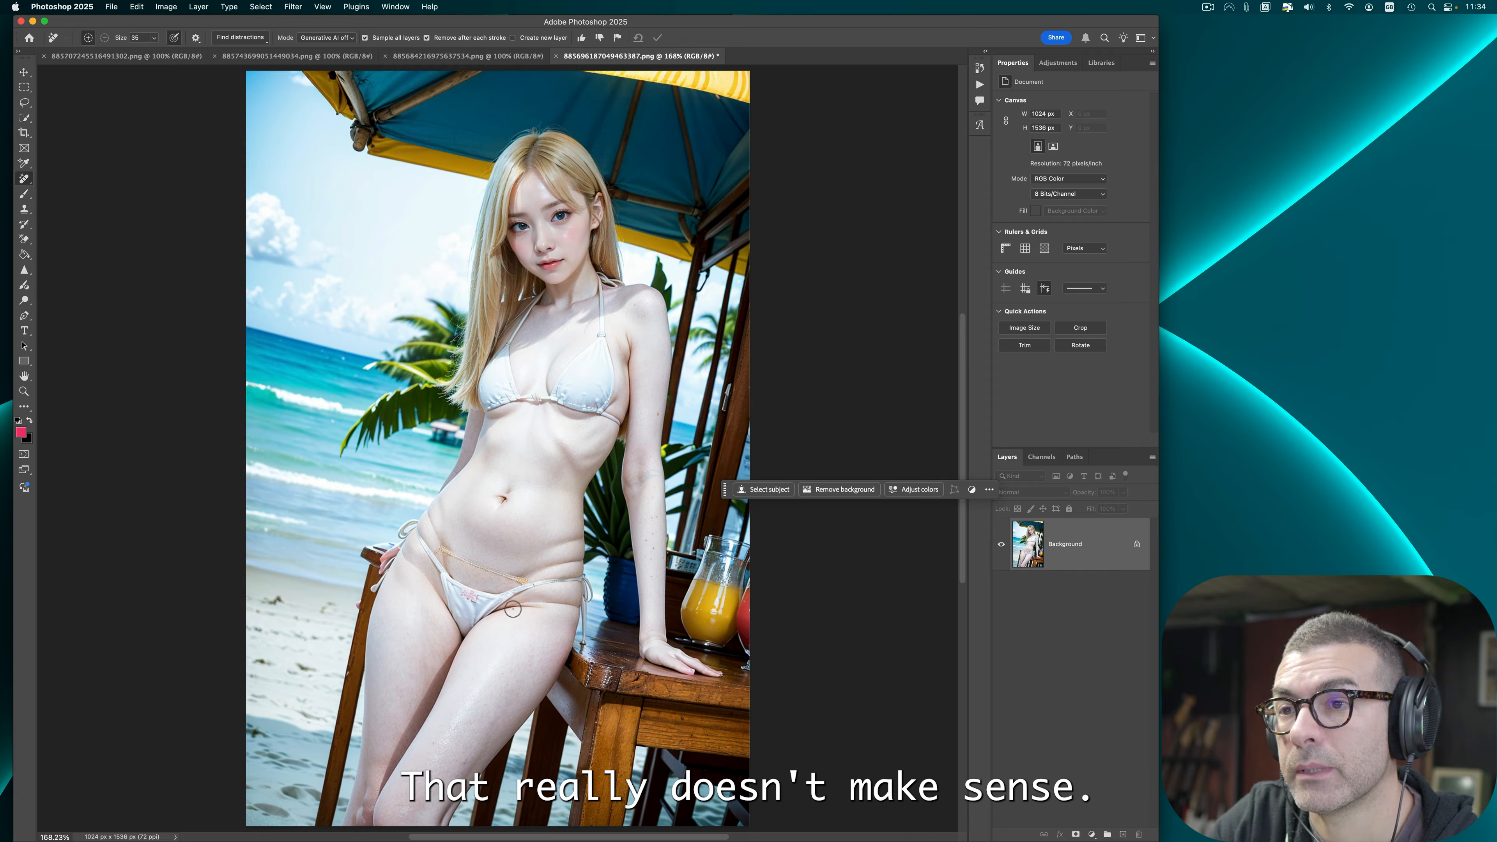
left_click_drag(516, 607, 571, 608)
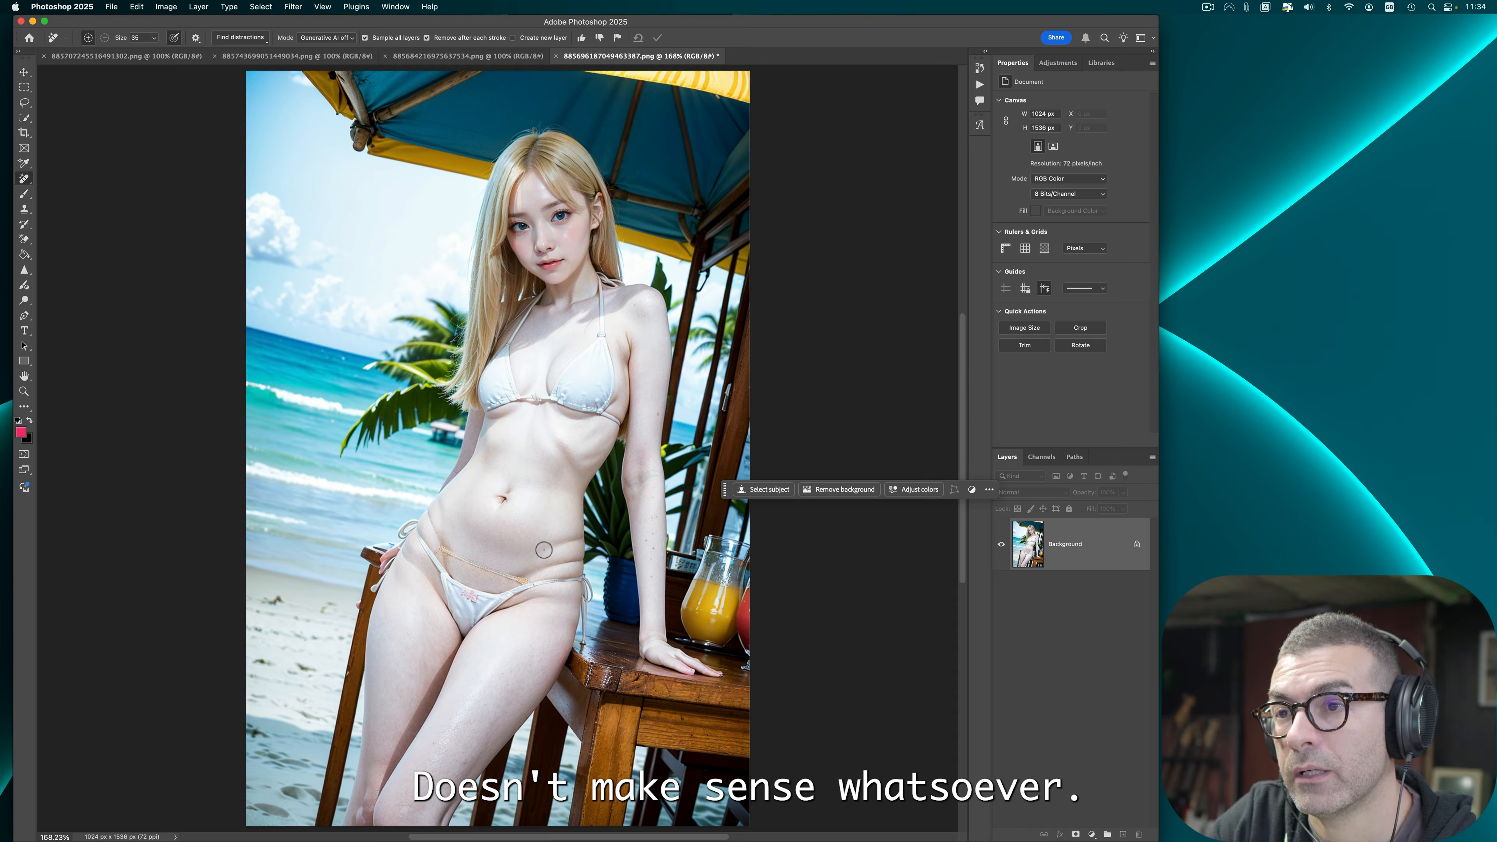
left_click_drag(520, 571, 582, 568)
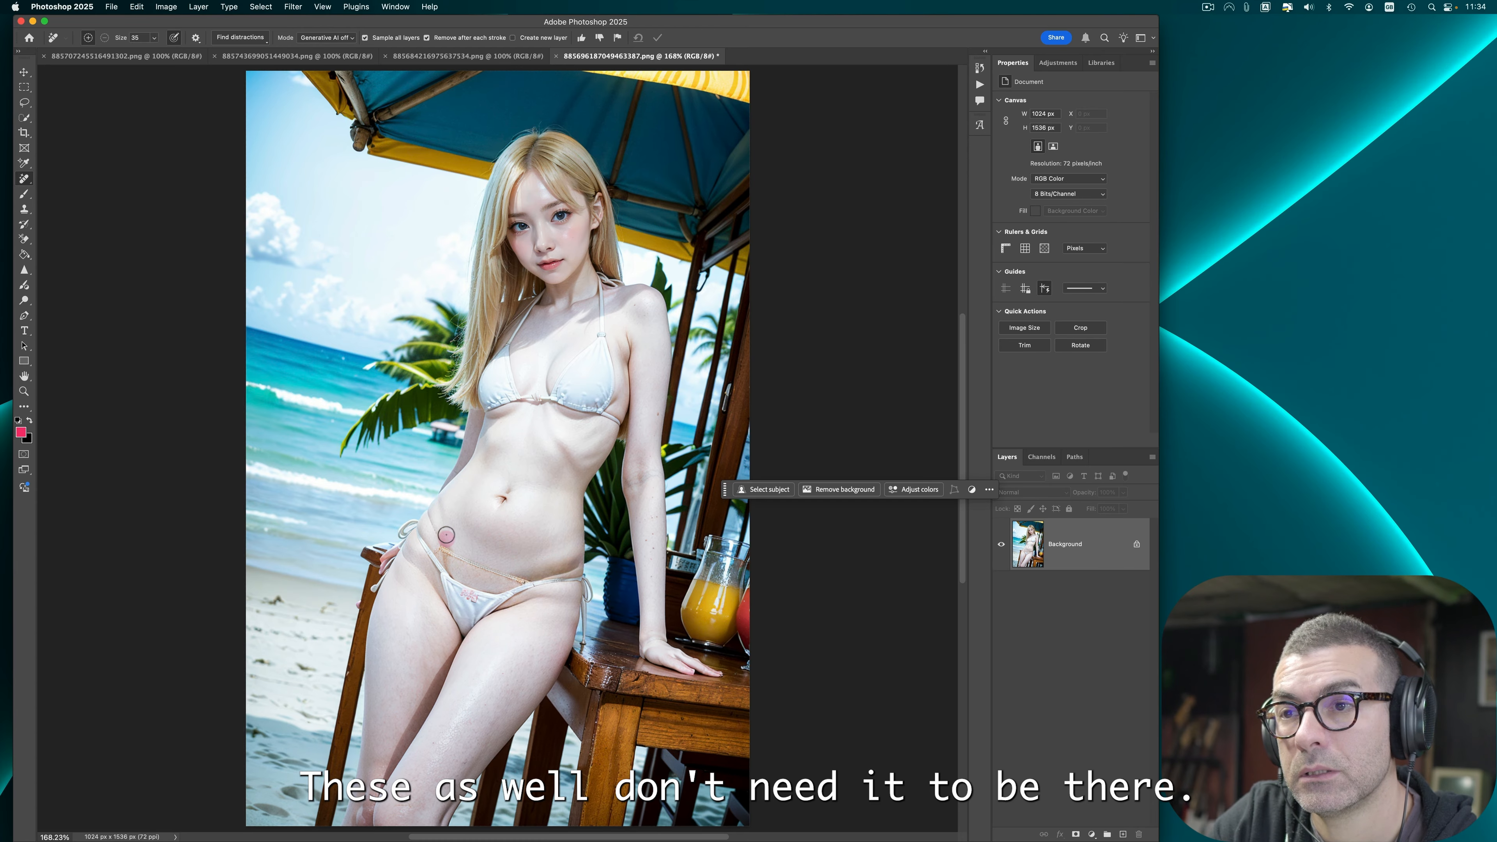
left_click_drag(446, 537, 438, 508)
mouse_move(526, 583)
left_mouse_down()
mouse_move(447, 557)
mouse_move(420, 517)
left_mouse_up()
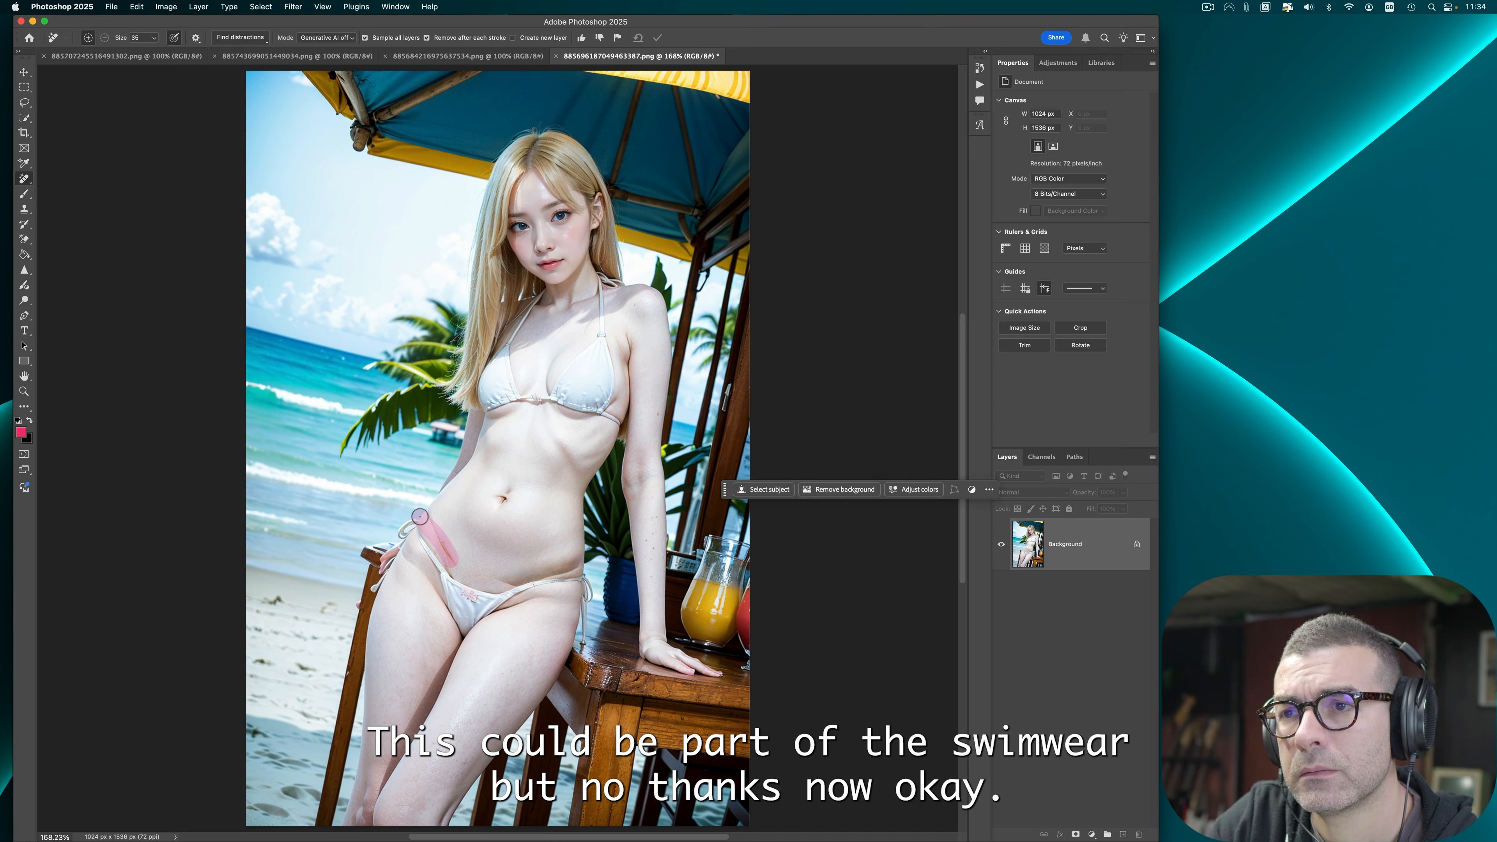
left_click_drag(516, 584, 580, 563)
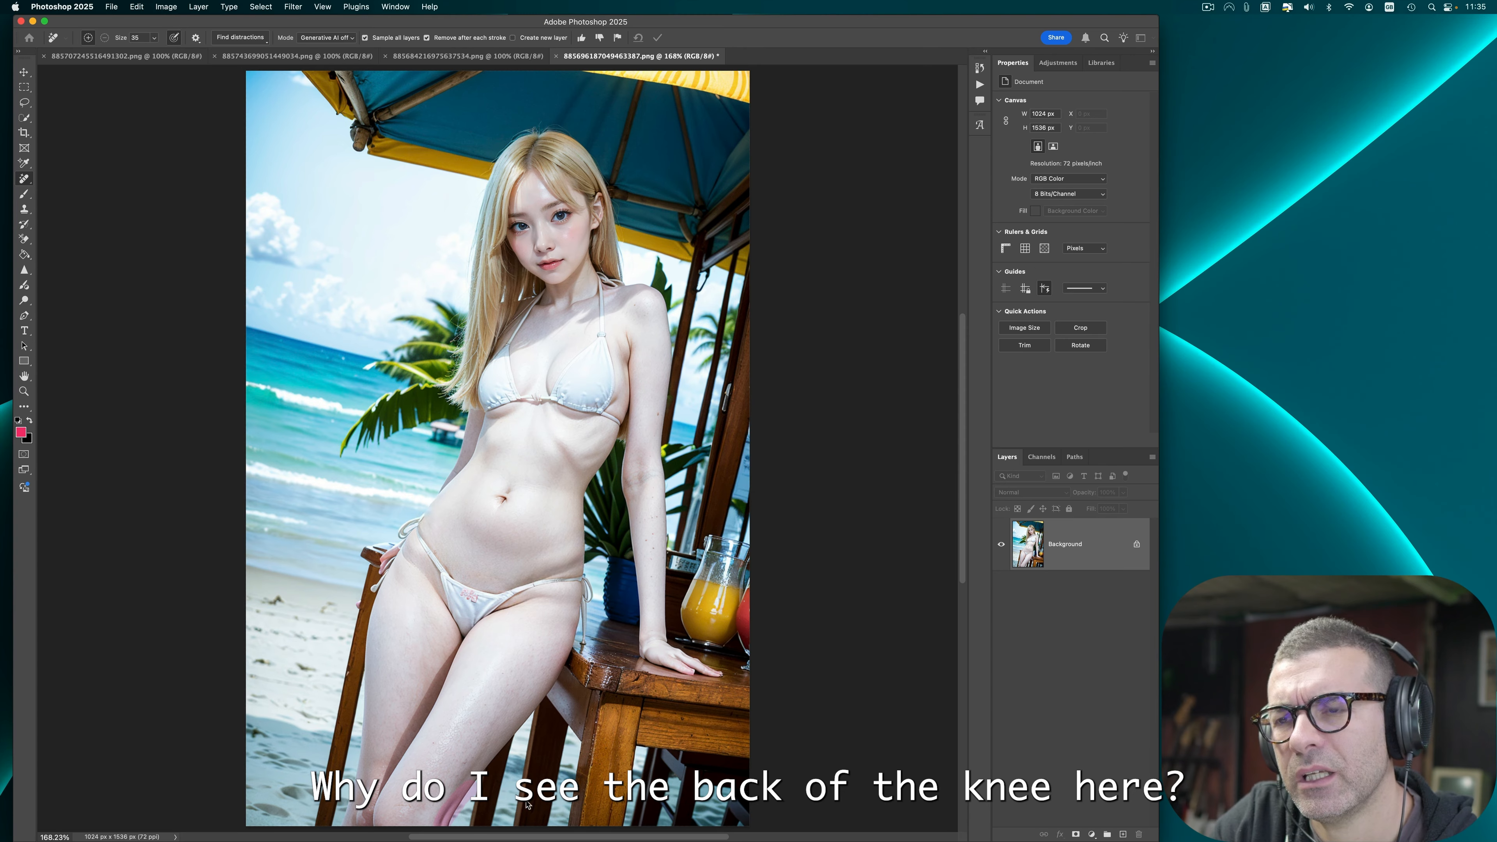
Step: Spot-heal the shadowy mark on the hip beside the bikini bottom
right_click(24, 178)
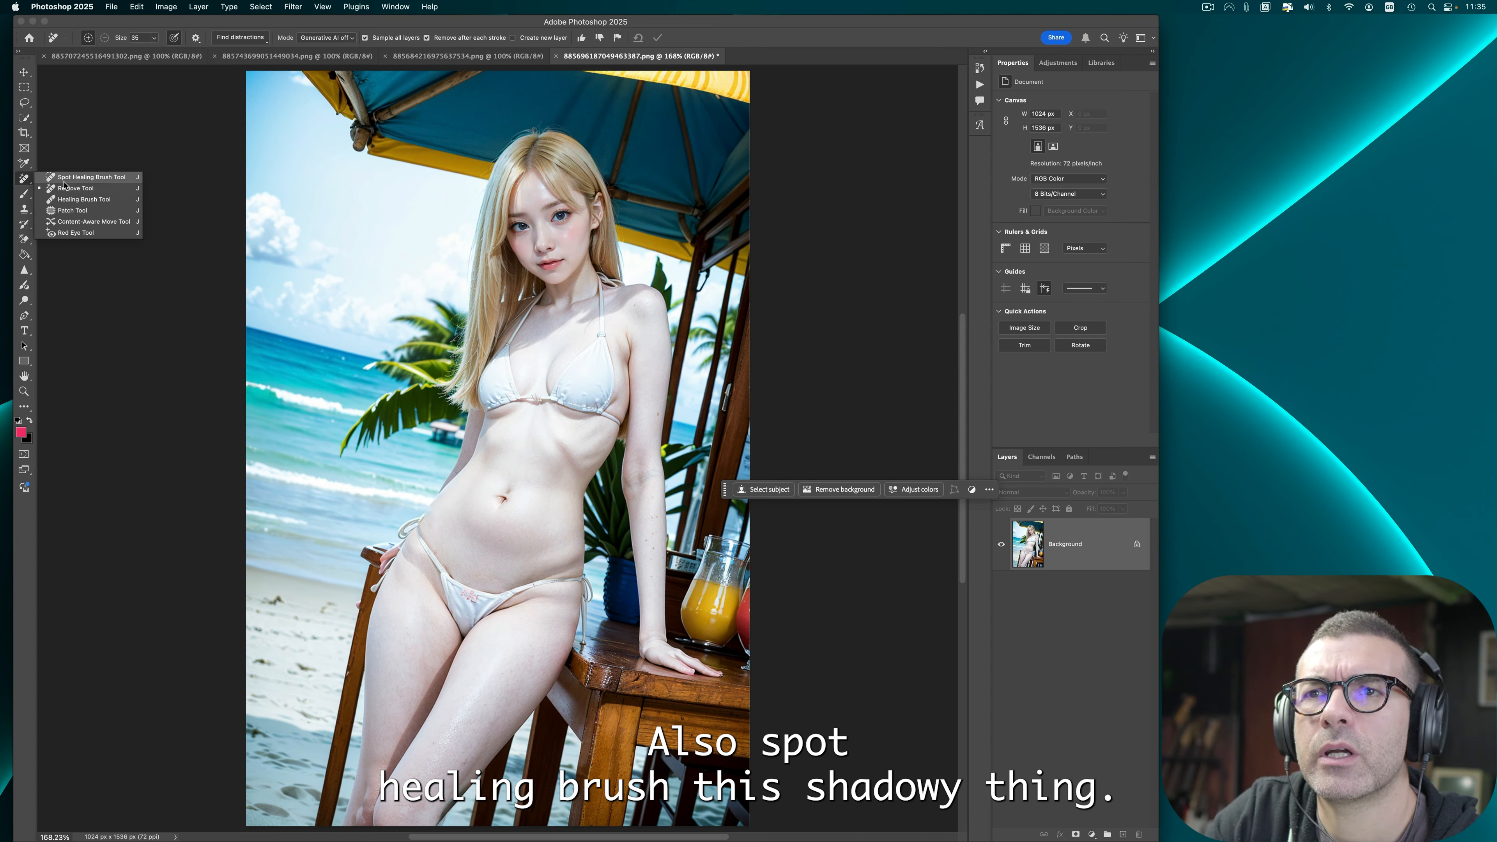
left_click(88, 177)
mouse_move(578, 563)
left_mouse_down()
mouse_move(513, 577)
mouse_move(533, 574)
left_mouse_up()
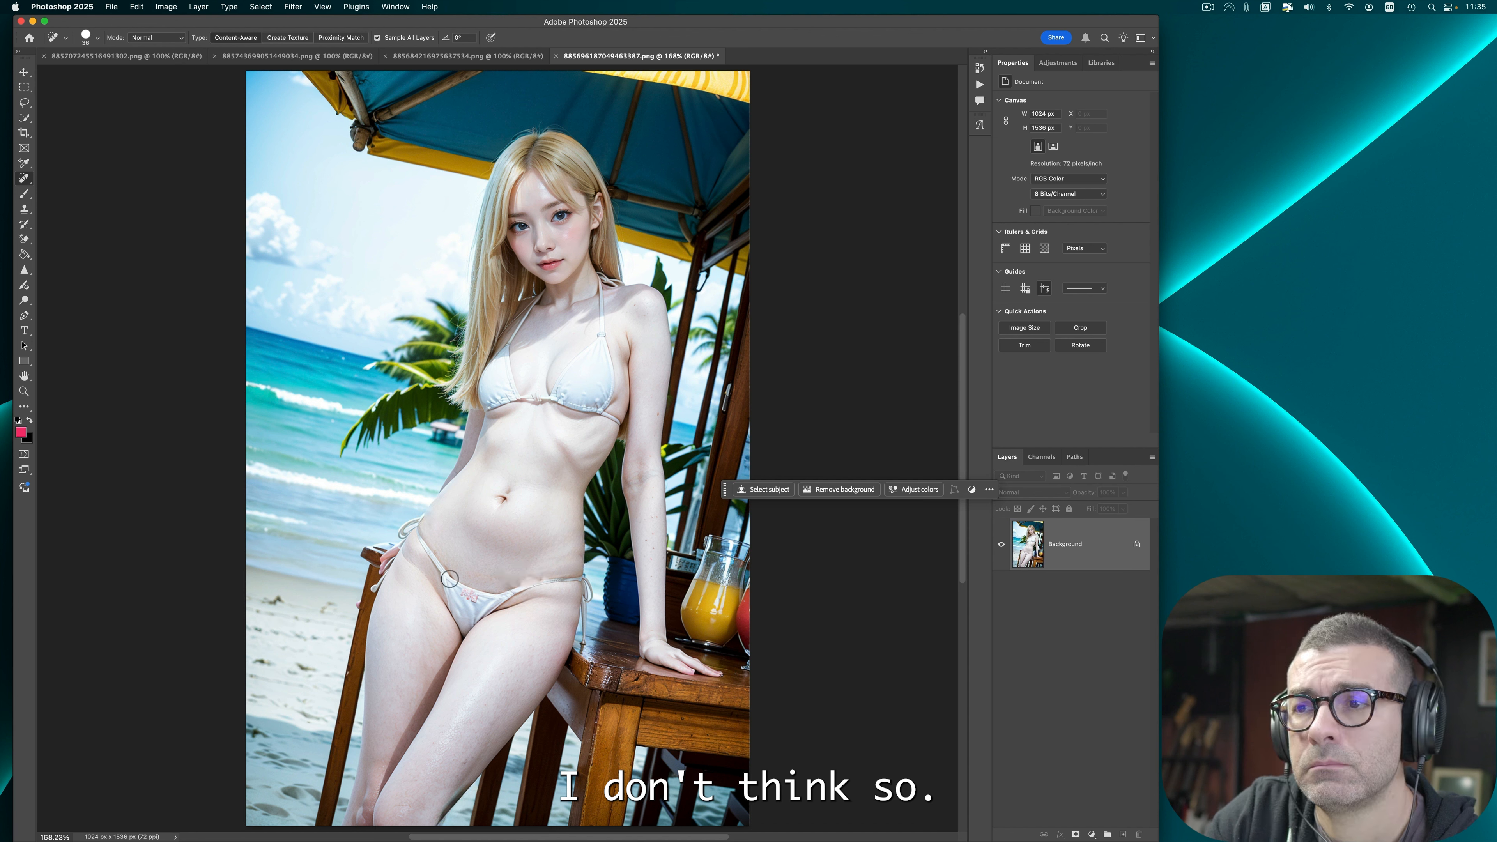
left_click(537, 572)
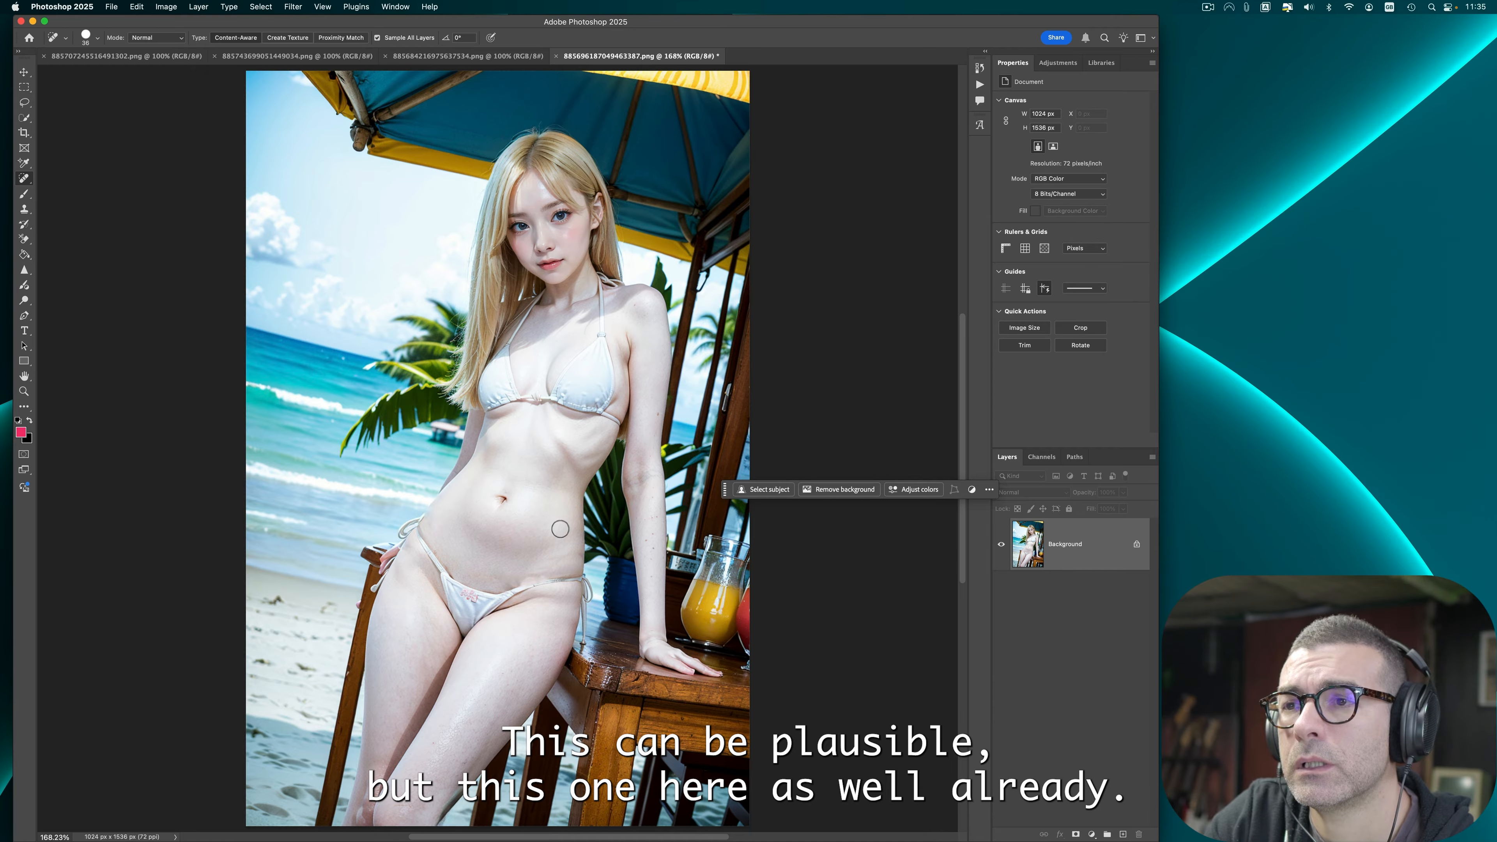
Step: Apply Auto Contrast to the image and attempt to export it
left_click(24, 270)
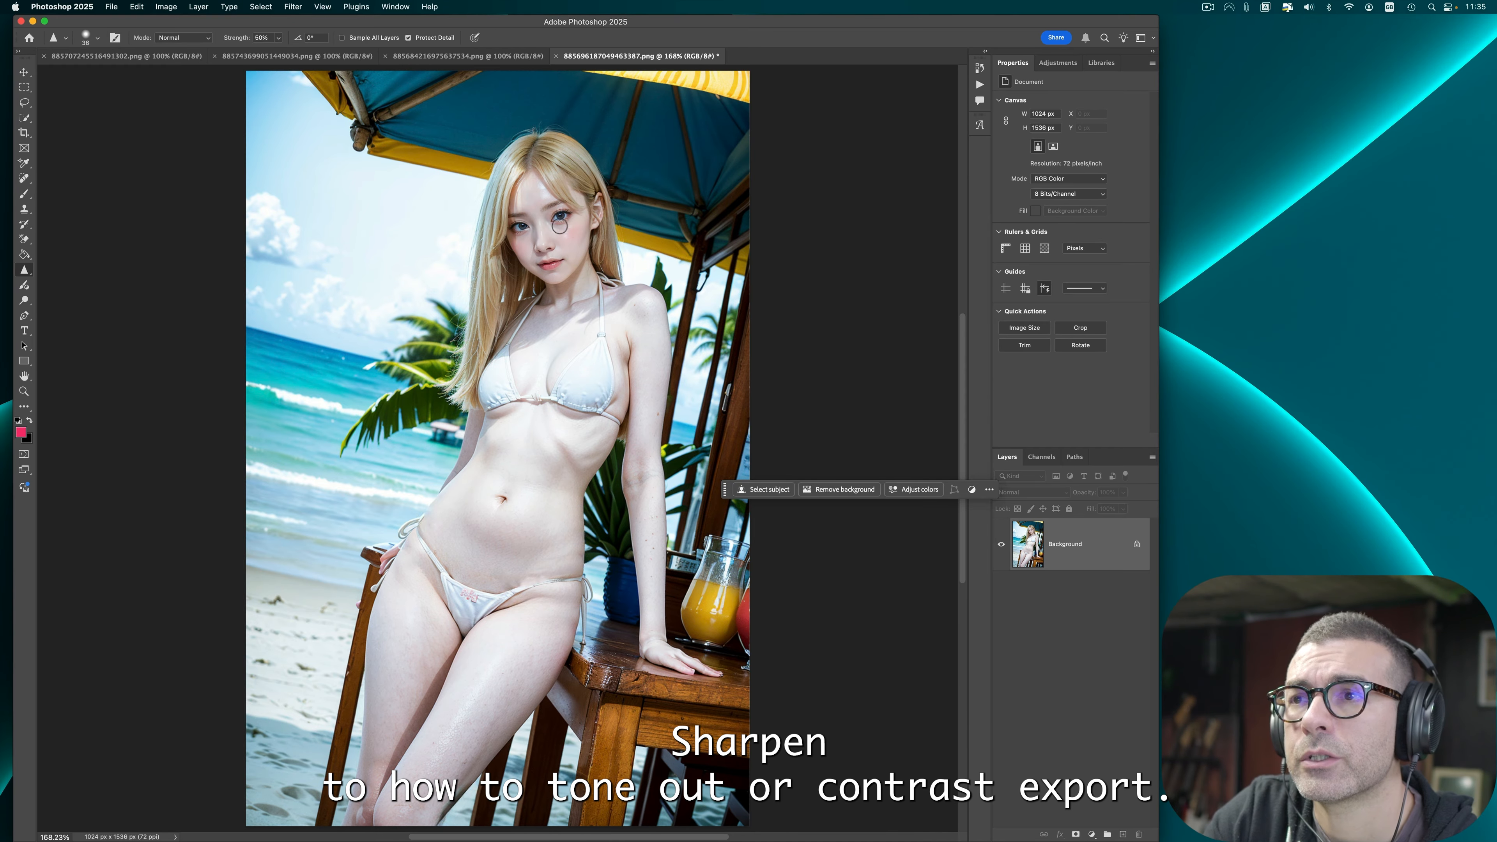
left_click(166, 7)
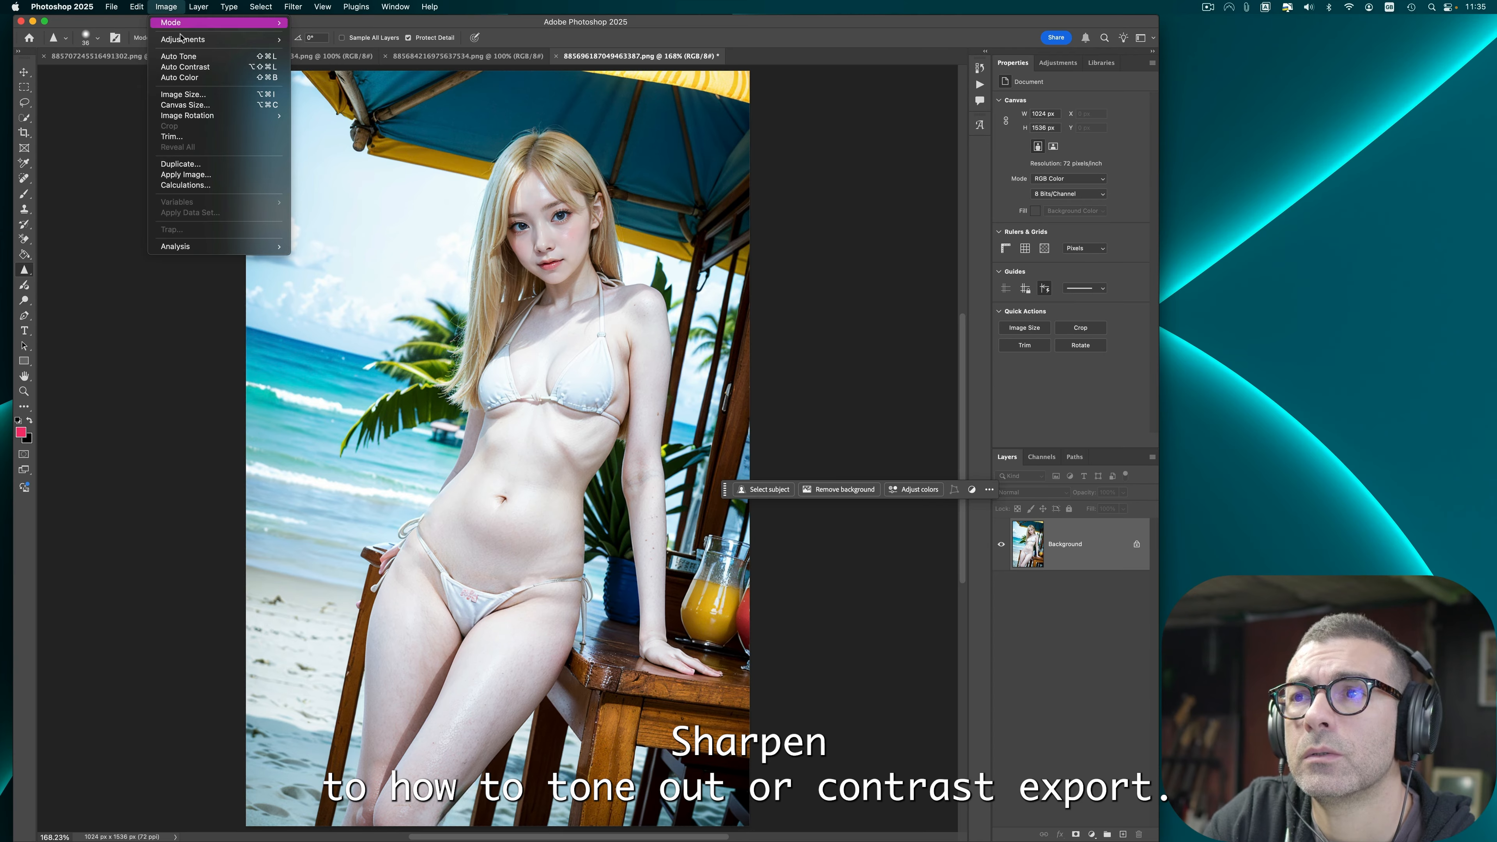
left_click(177, 68)
left_click(113, 7)
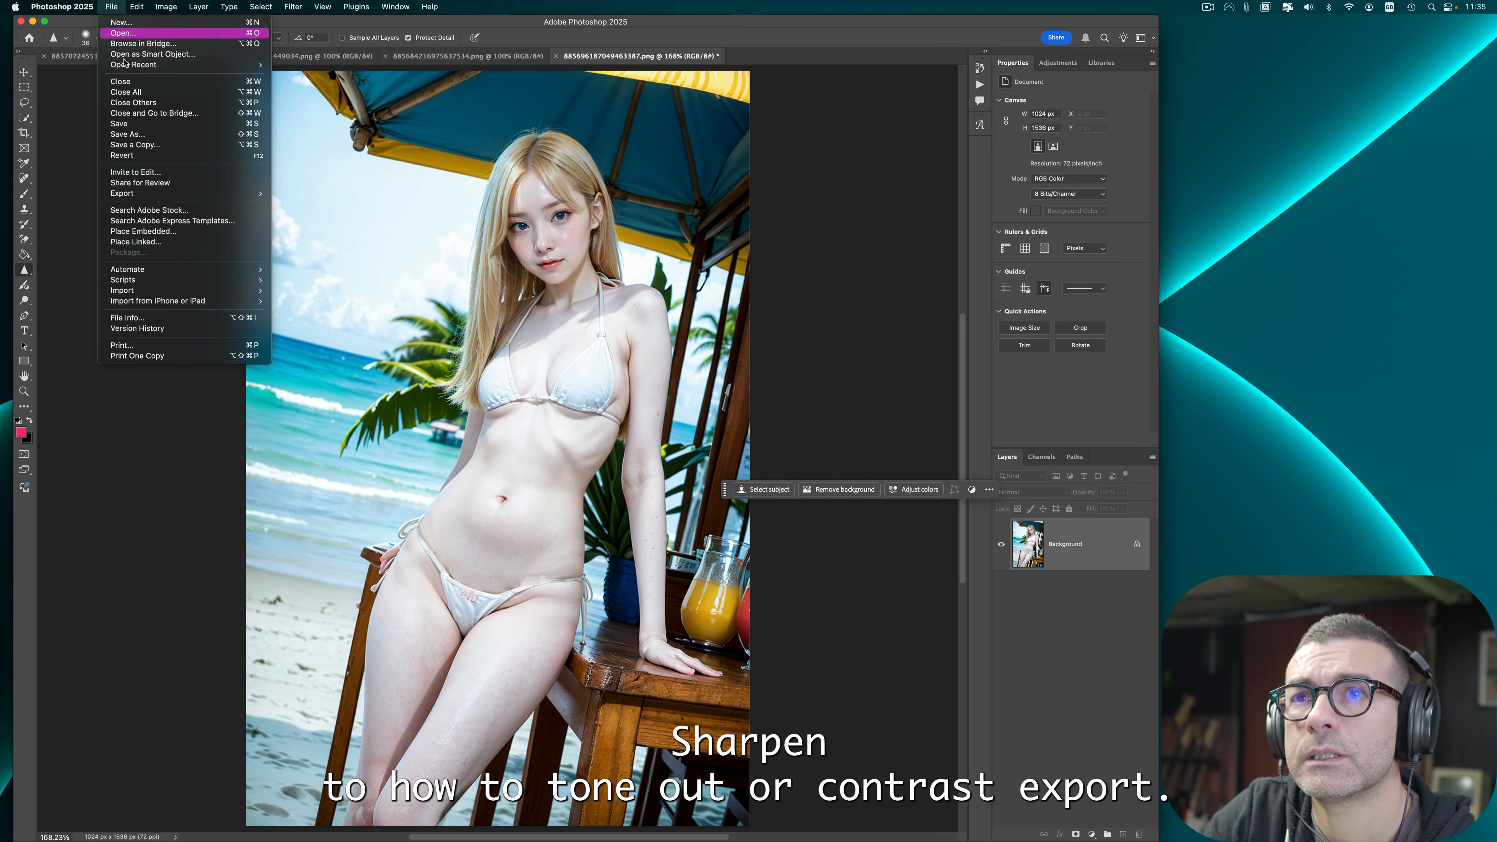
left_click(448, 293)
left_click(936, 514)
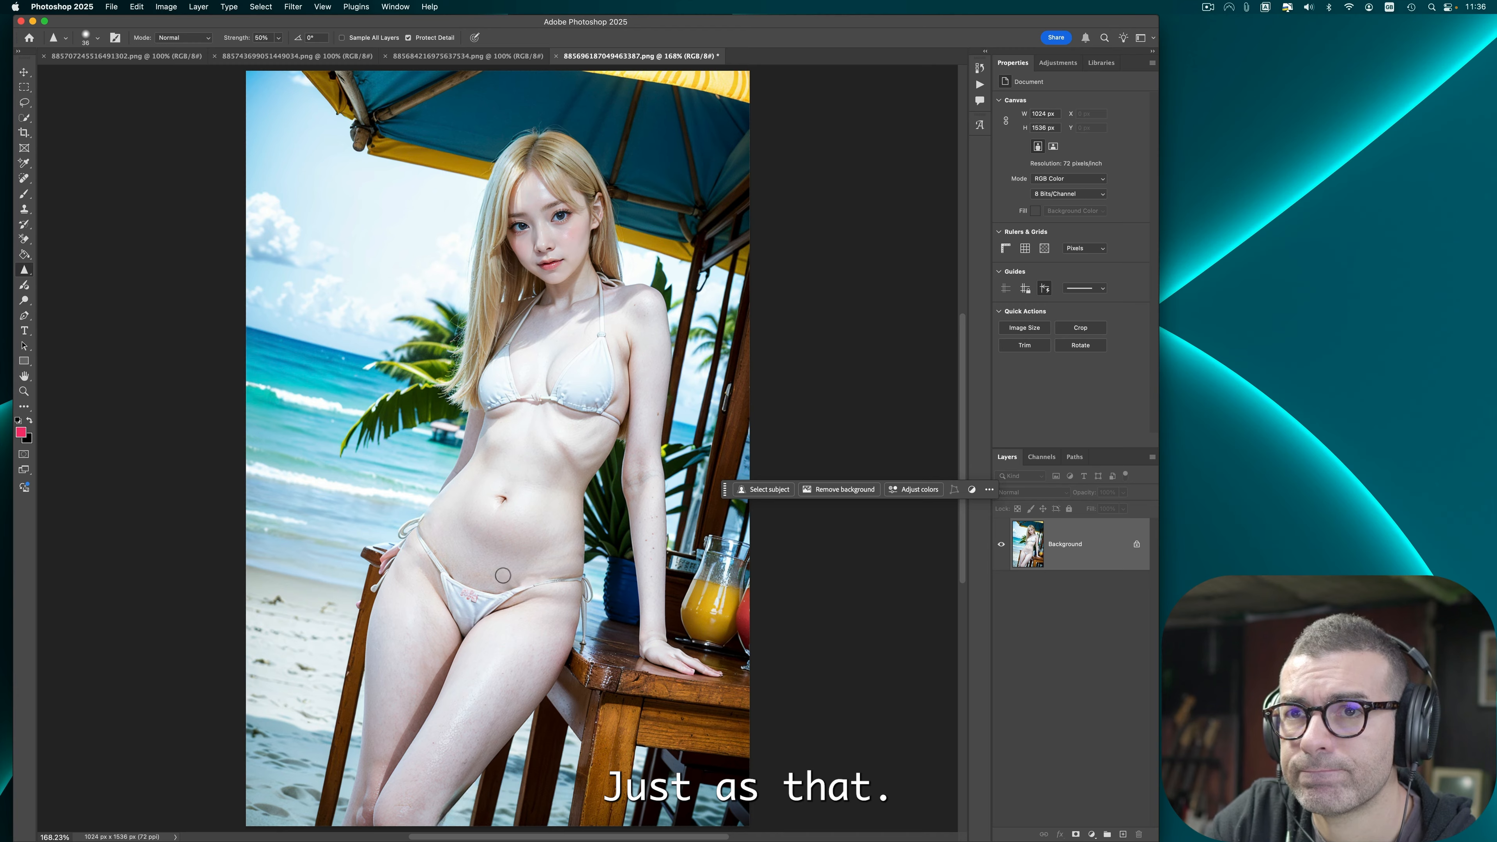
Step: Undo the contrast change and spot-heal the small mark at the bikini bottom's side
left_click(25, 176)
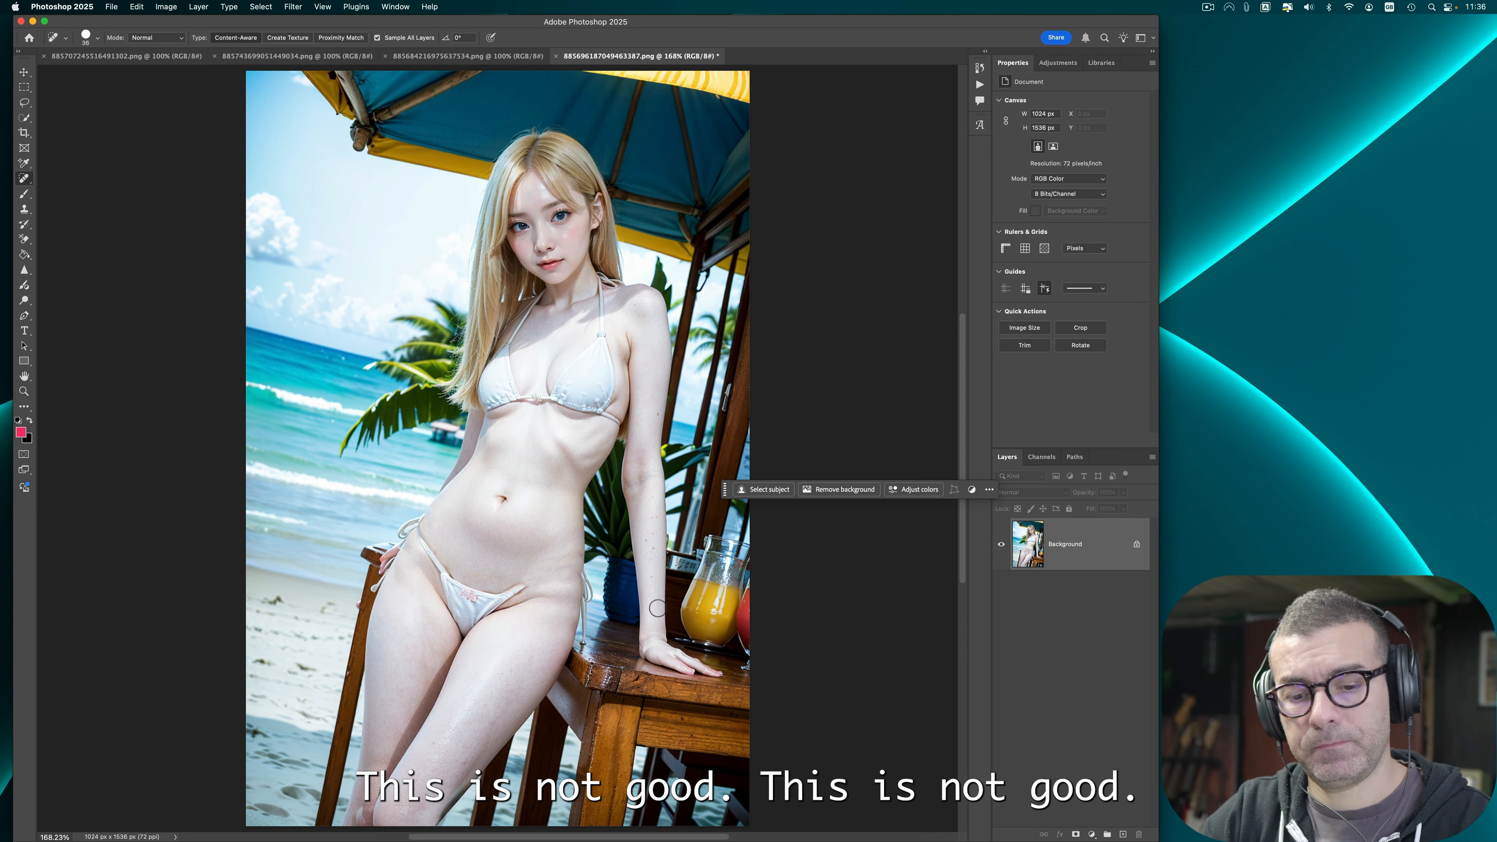
key("super+z")
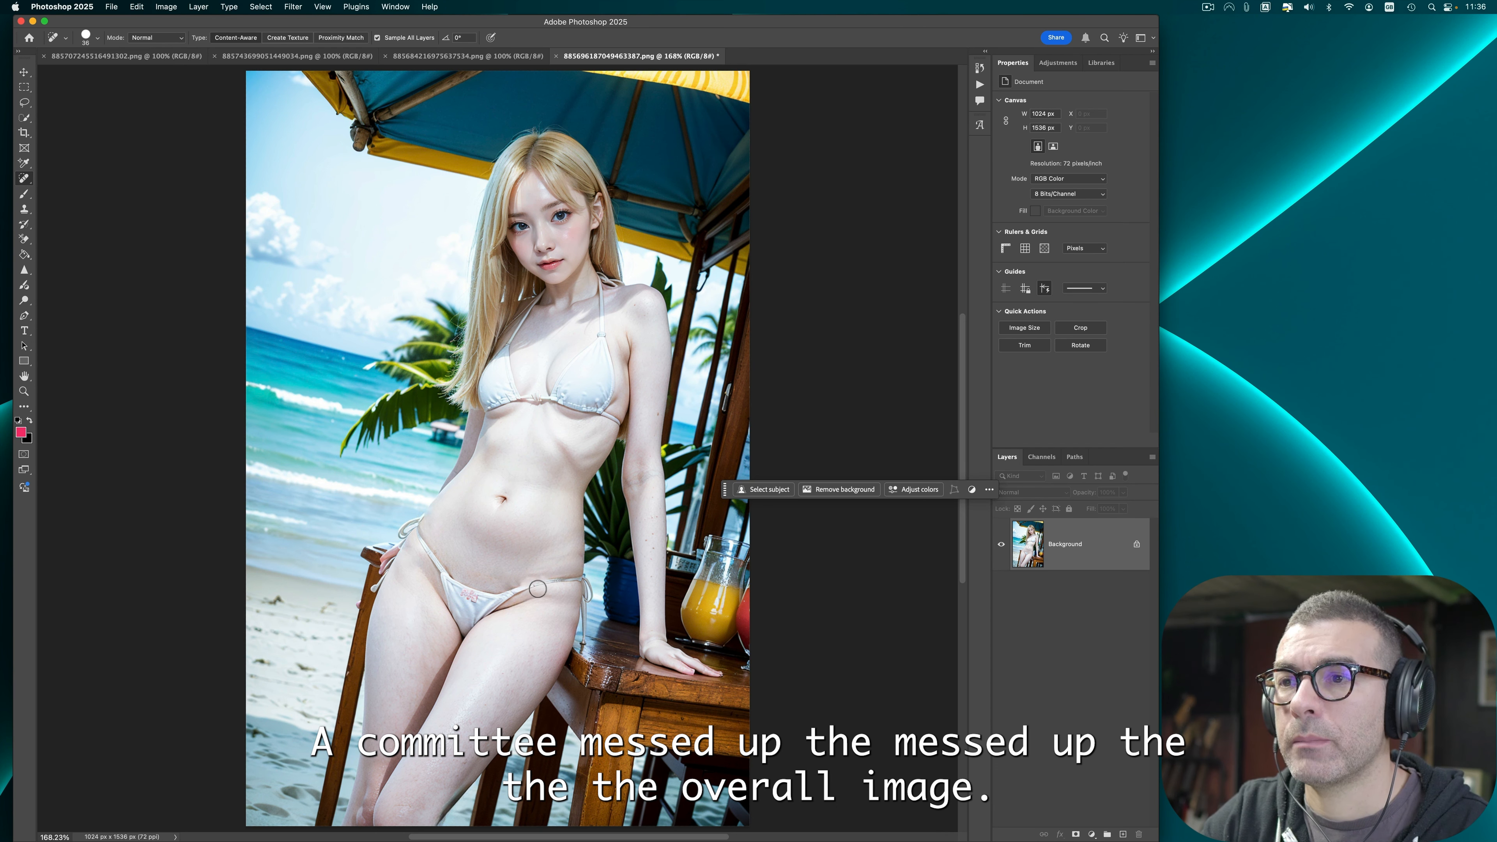
left_click(520, 580)
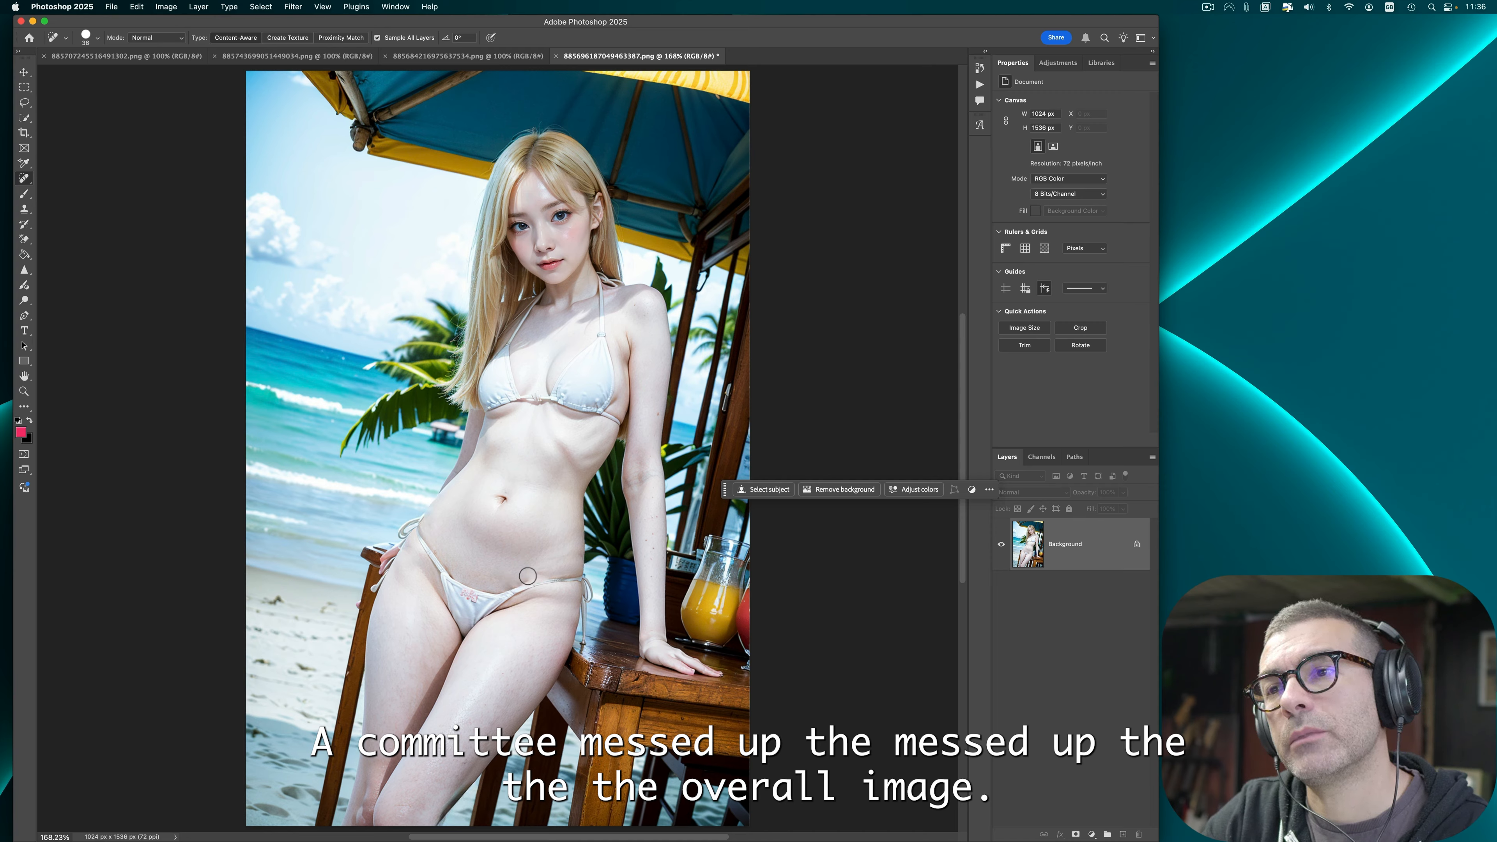
left_click(91, 4)
Step: Save the image, replacing its existing PNG file
left_click(24, 270)
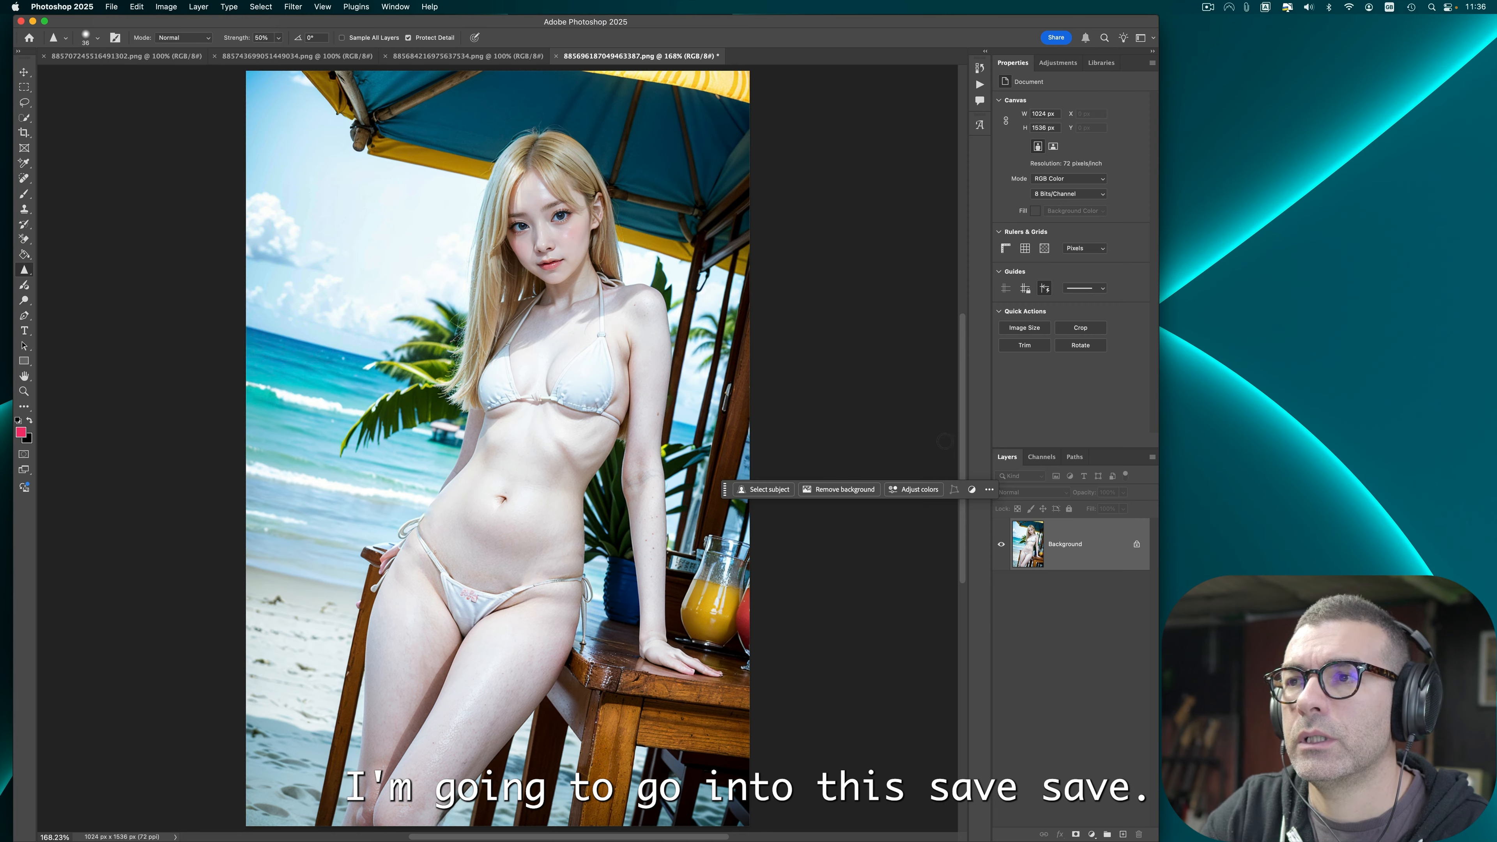
key("super+s")
left_click(982, 508)
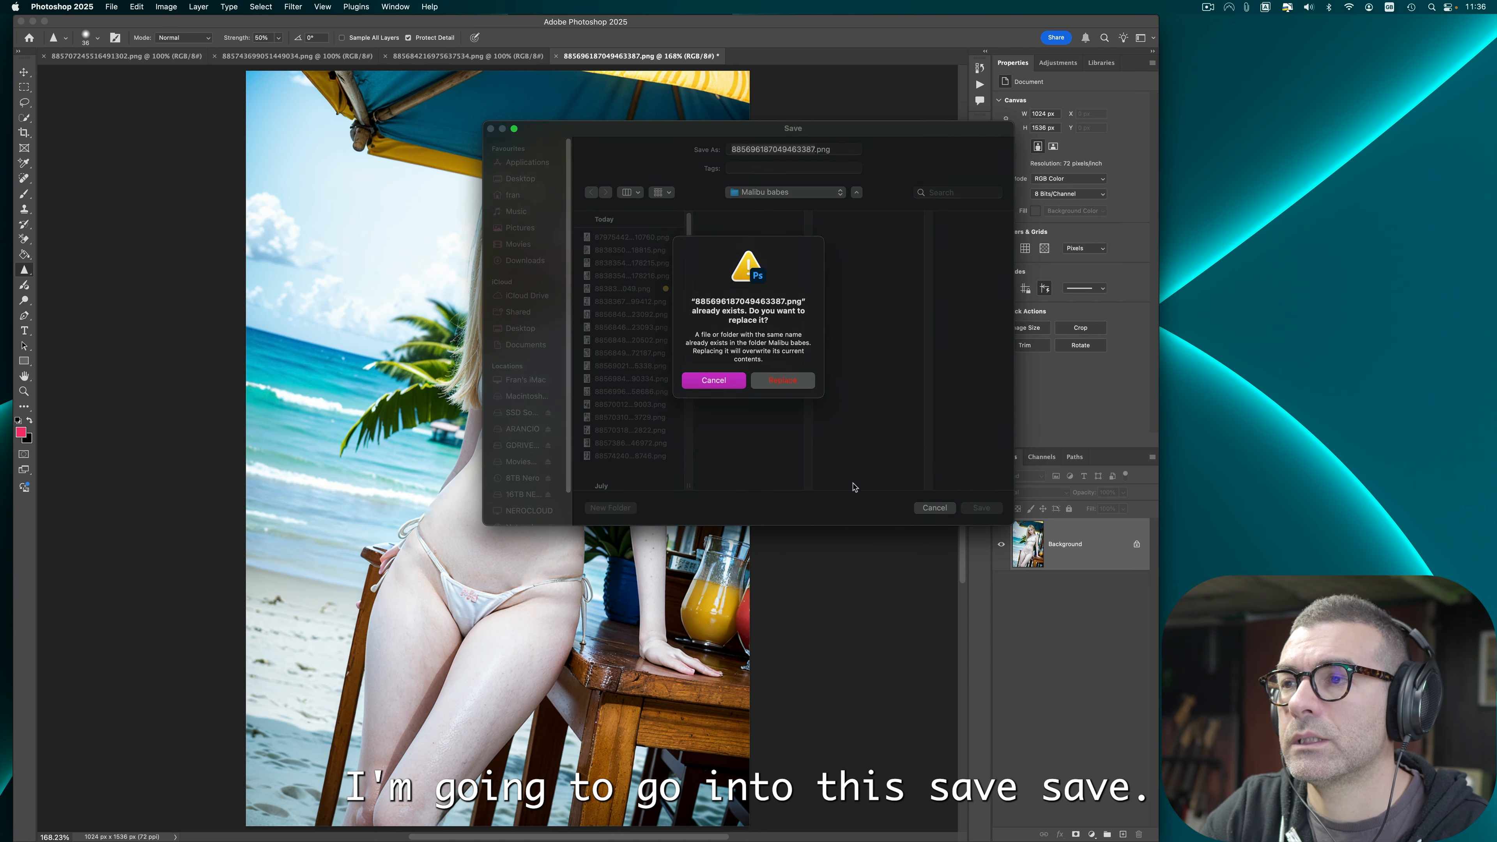
left_click(788, 393)
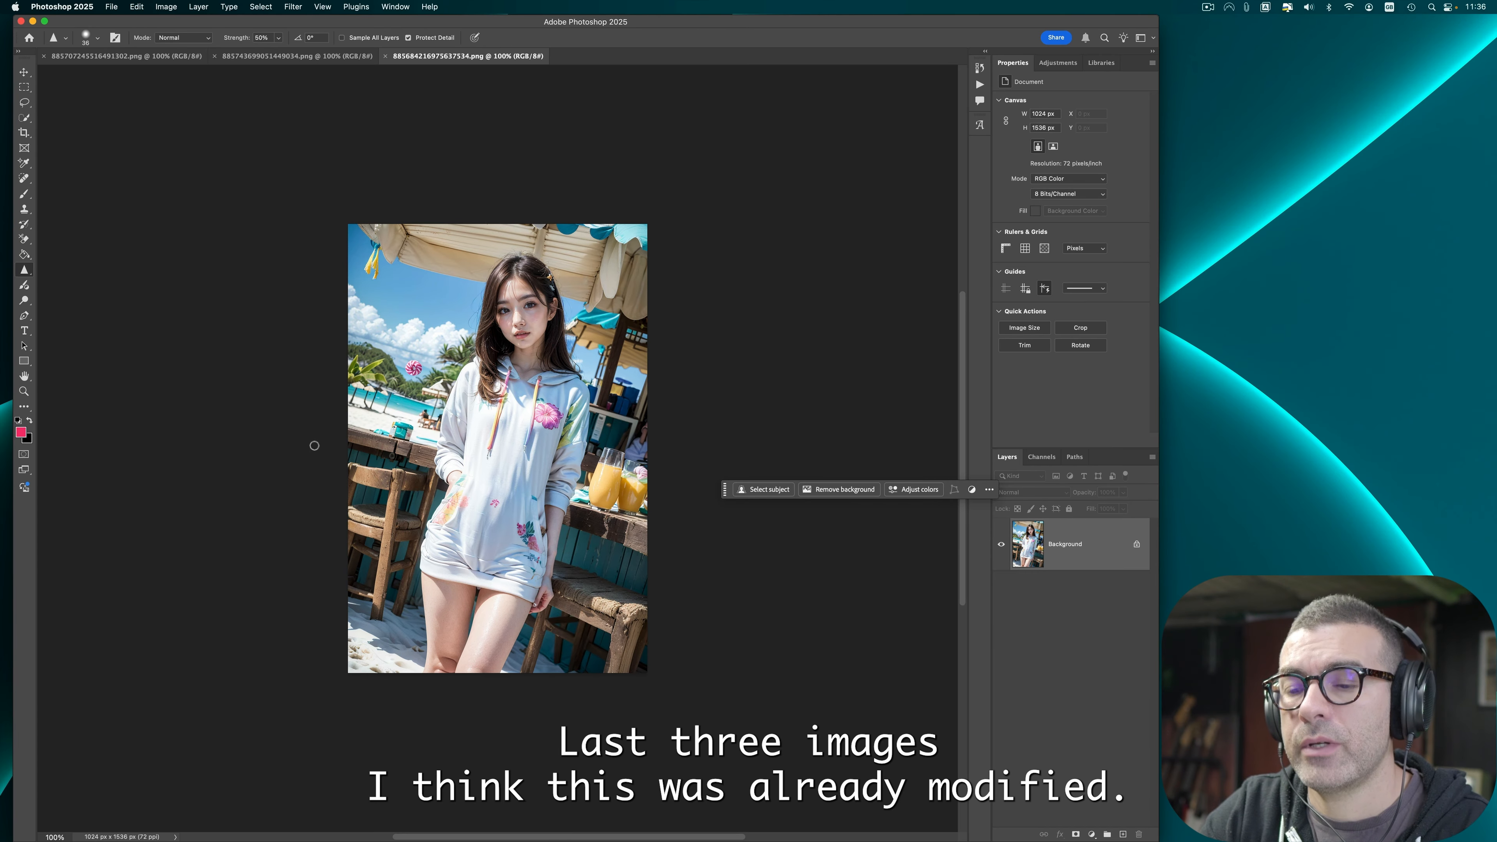
Step: Close the hoodie image without making changes
scroll(319, 448, "up", 3)
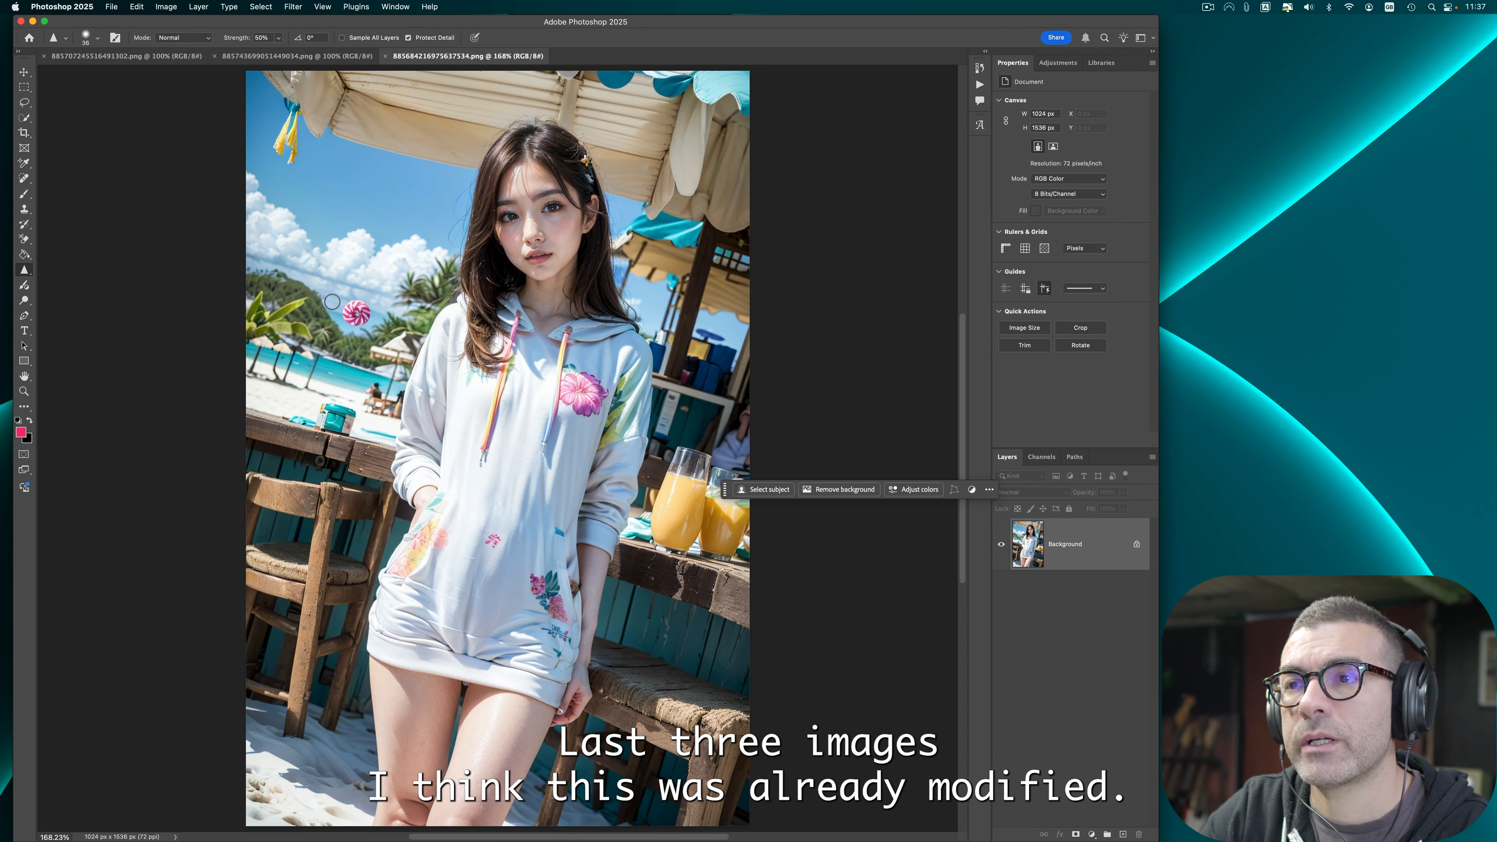
left_click(384, 56)
Step: Spot-heal the marks on the thigh and along the hip of the white-bikini image
key("j")
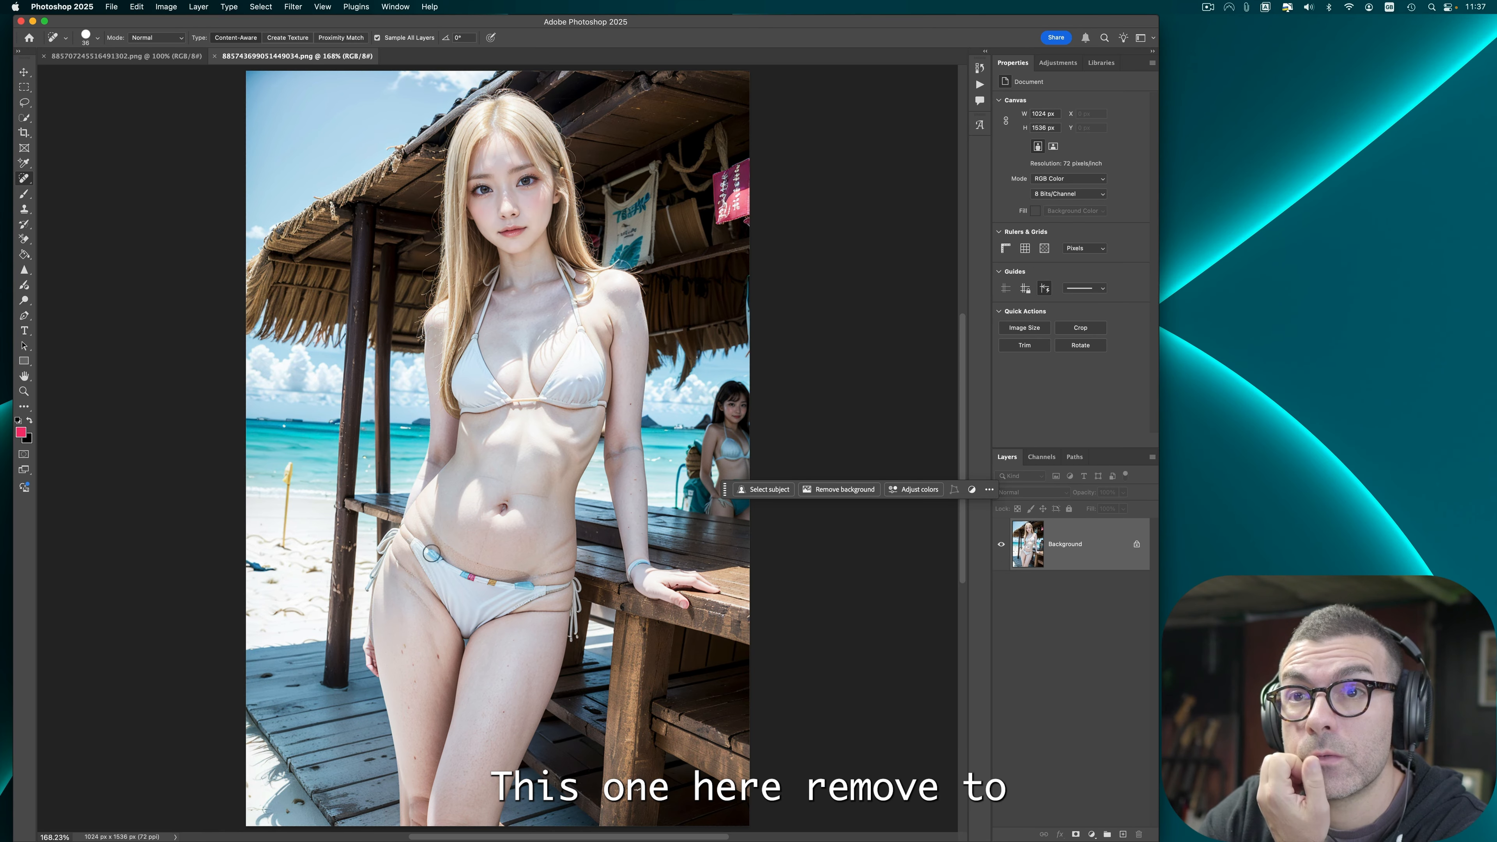
right_click(27, 178)
left_click(432, 659)
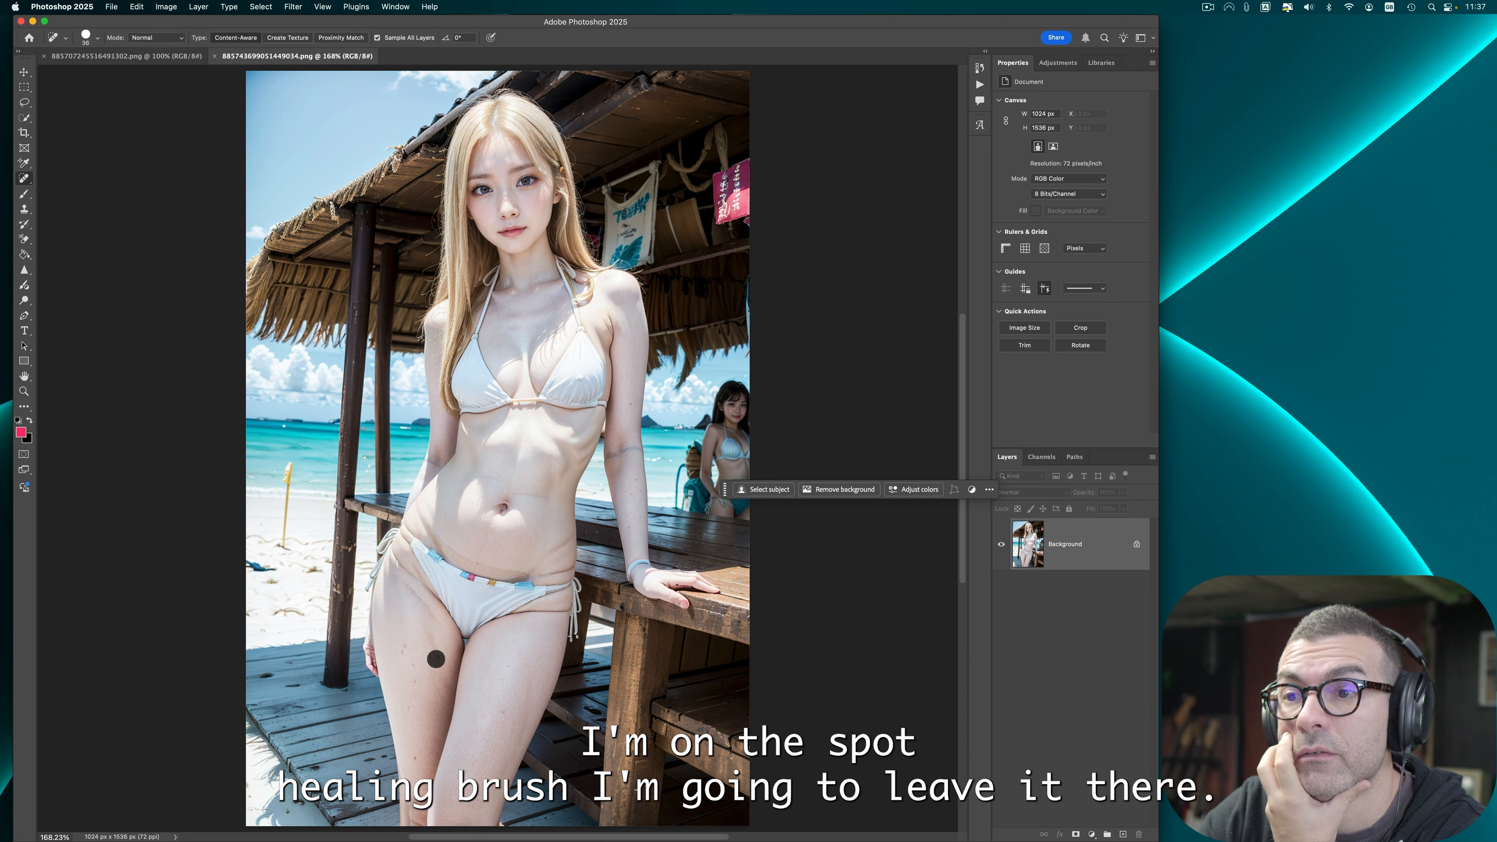
left_click(410, 667)
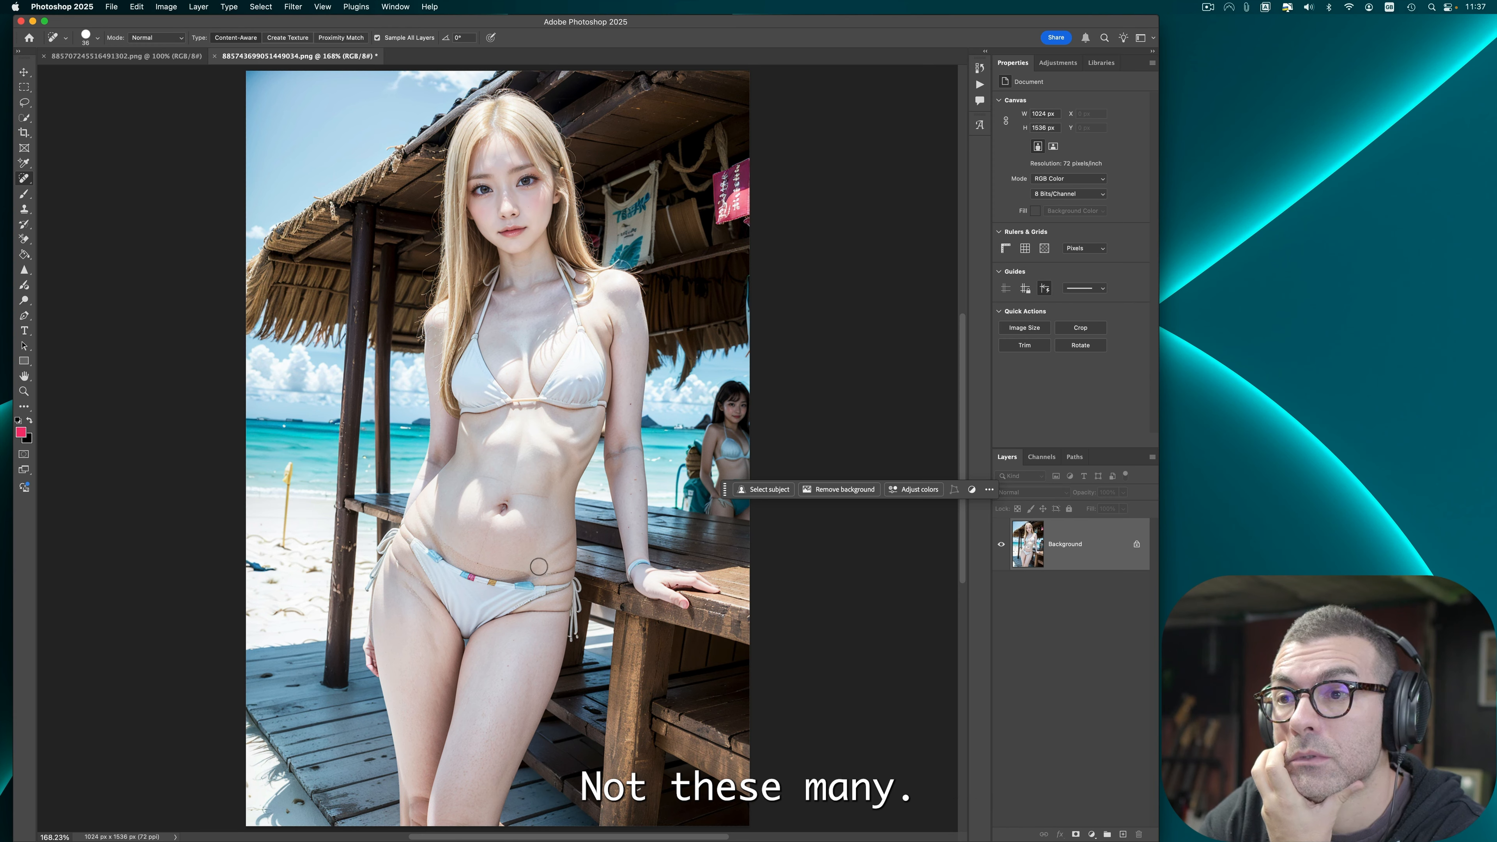
left_click_drag(530, 569, 569, 540)
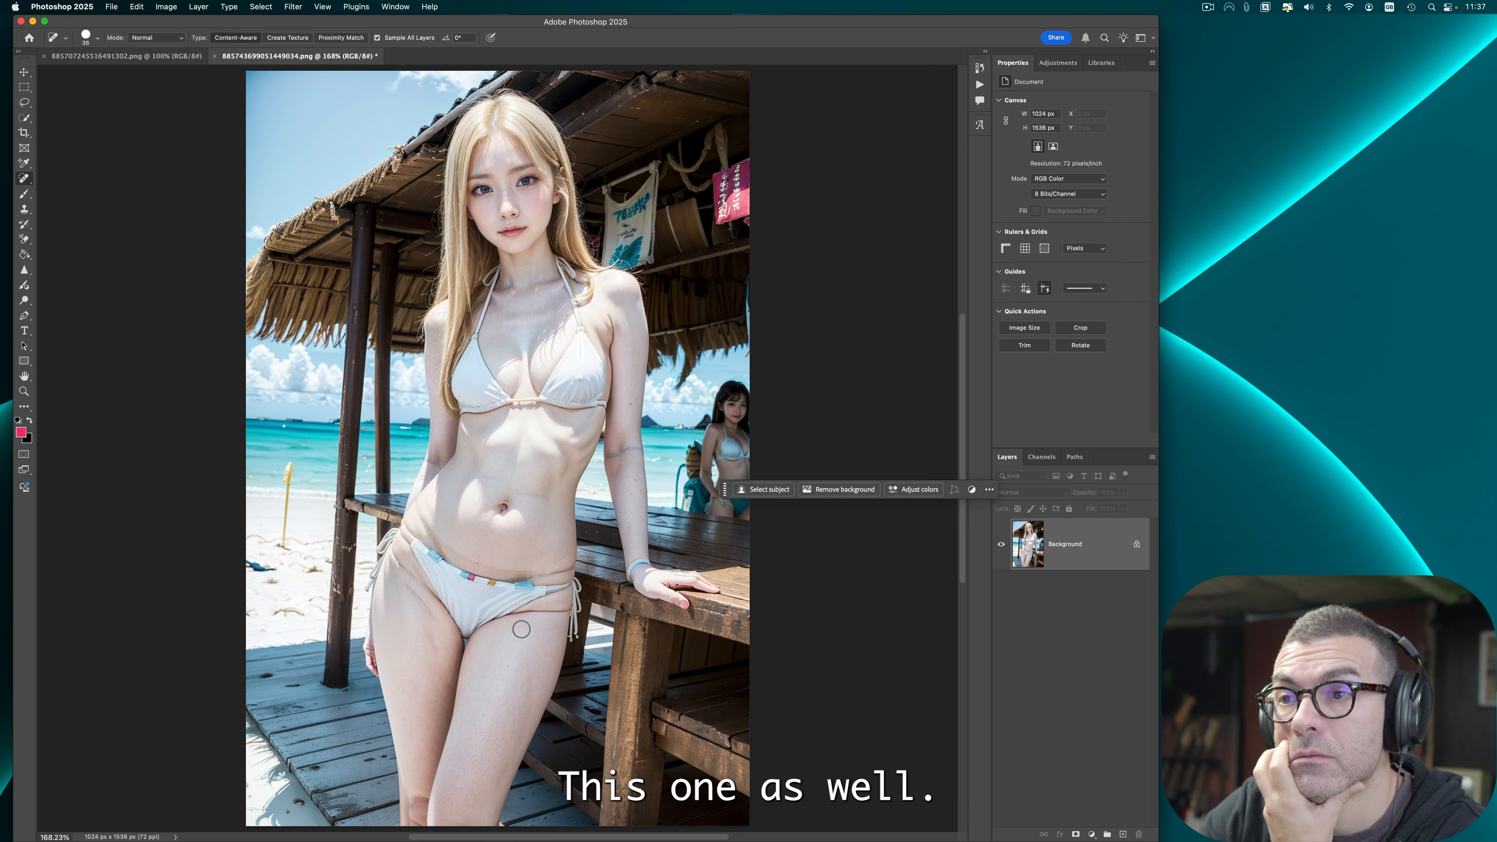
mouse_move(445, 544)
left_mouse_down()
mouse_move(422, 509)
mouse_move(428, 528)
mouse_move(569, 567)
mouse_move(564, 616)
left_mouse_up()
Step: Switch to the Remove tool and paint out the marks along the bikini bottom's side, thigh and hip
right_click(24, 178)
left_click(74, 187)
left_click(569, 568)
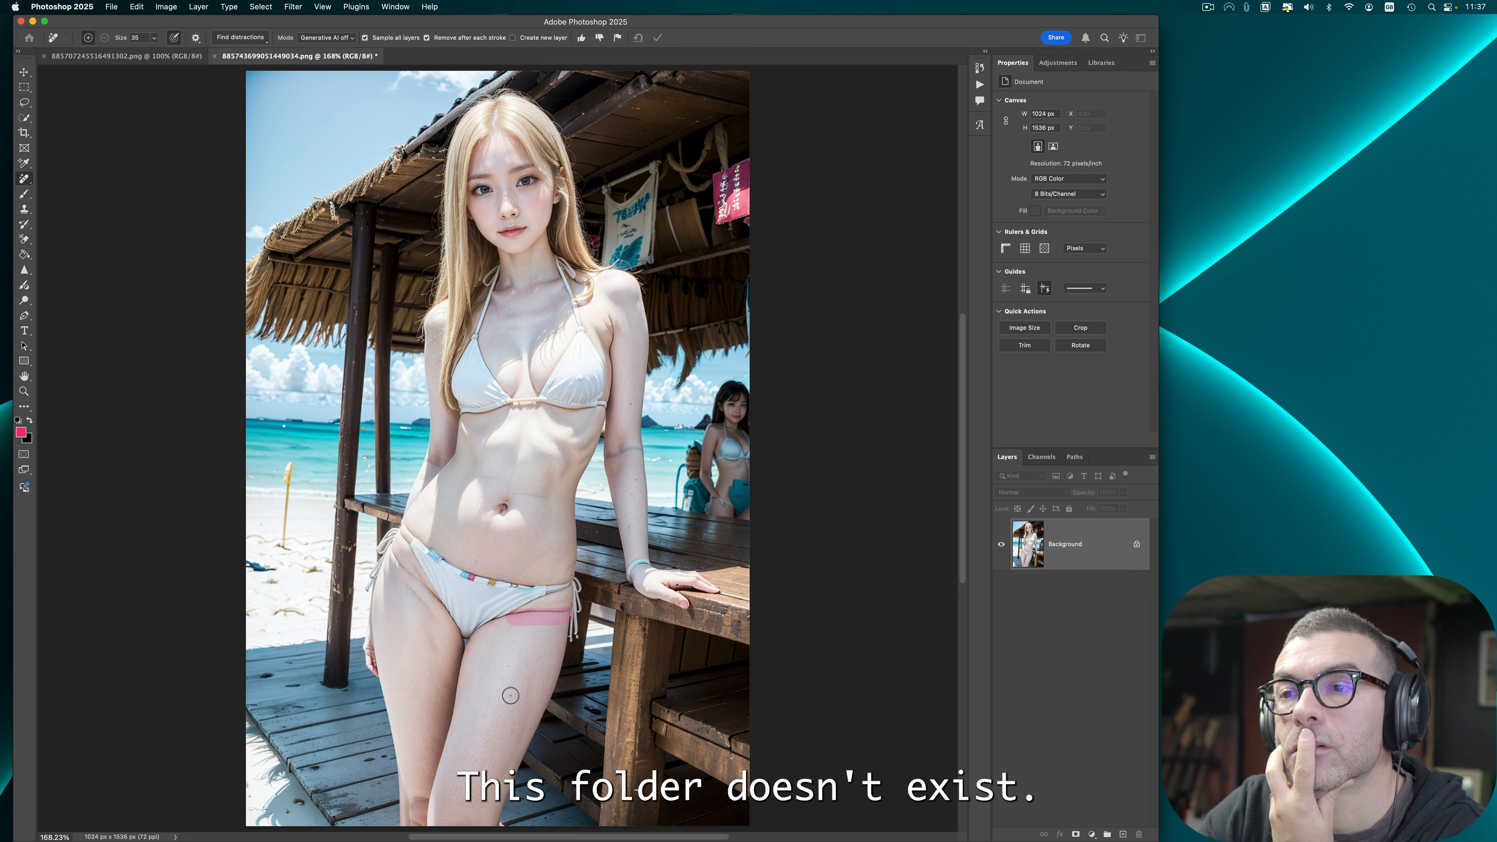
left_click_drag(394, 577, 436, 620)
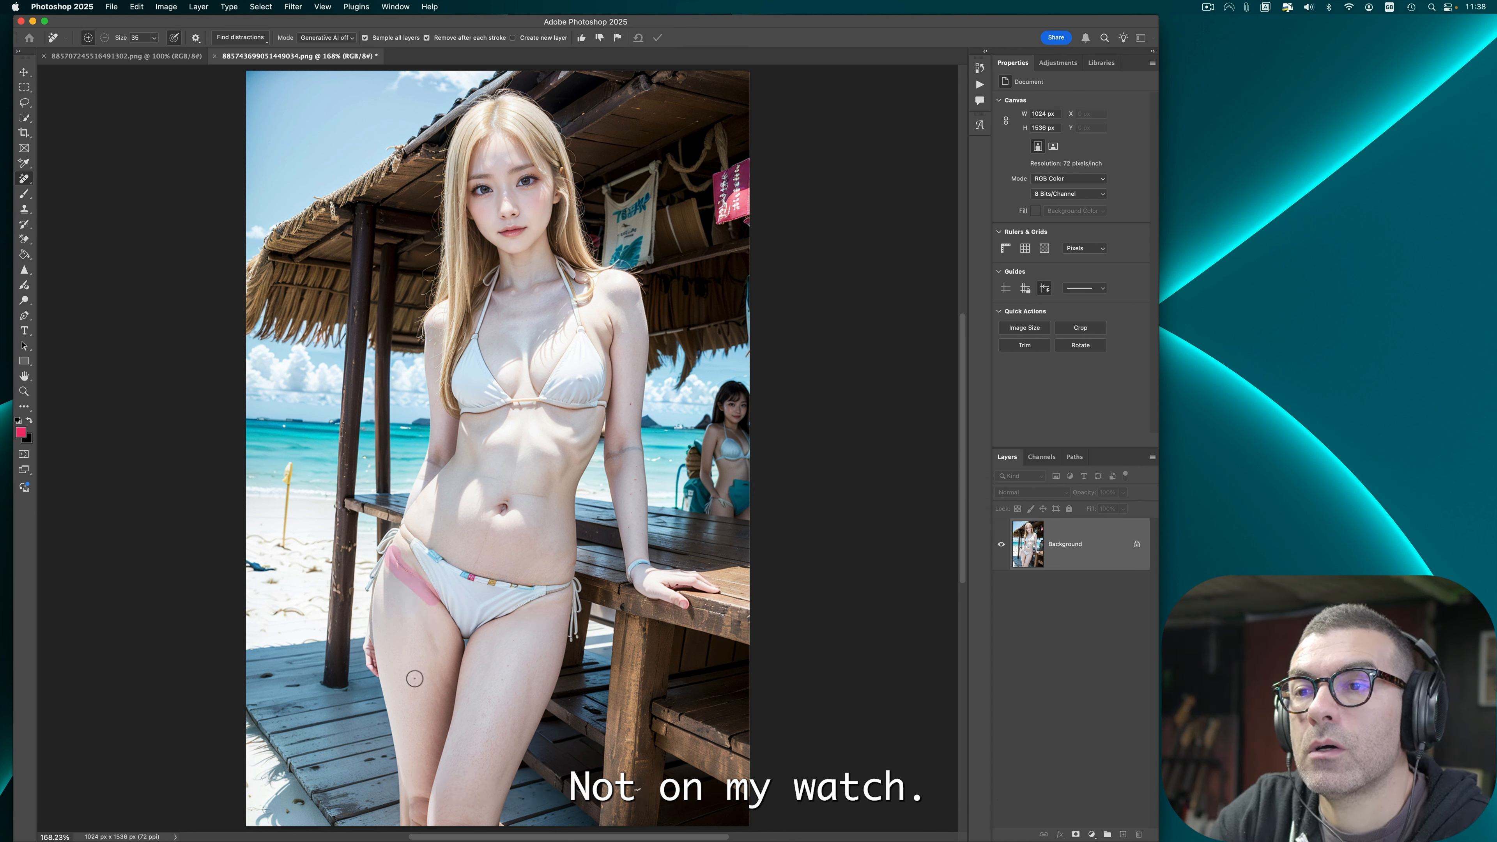
left_click_drag(422, 616, 437, 657)
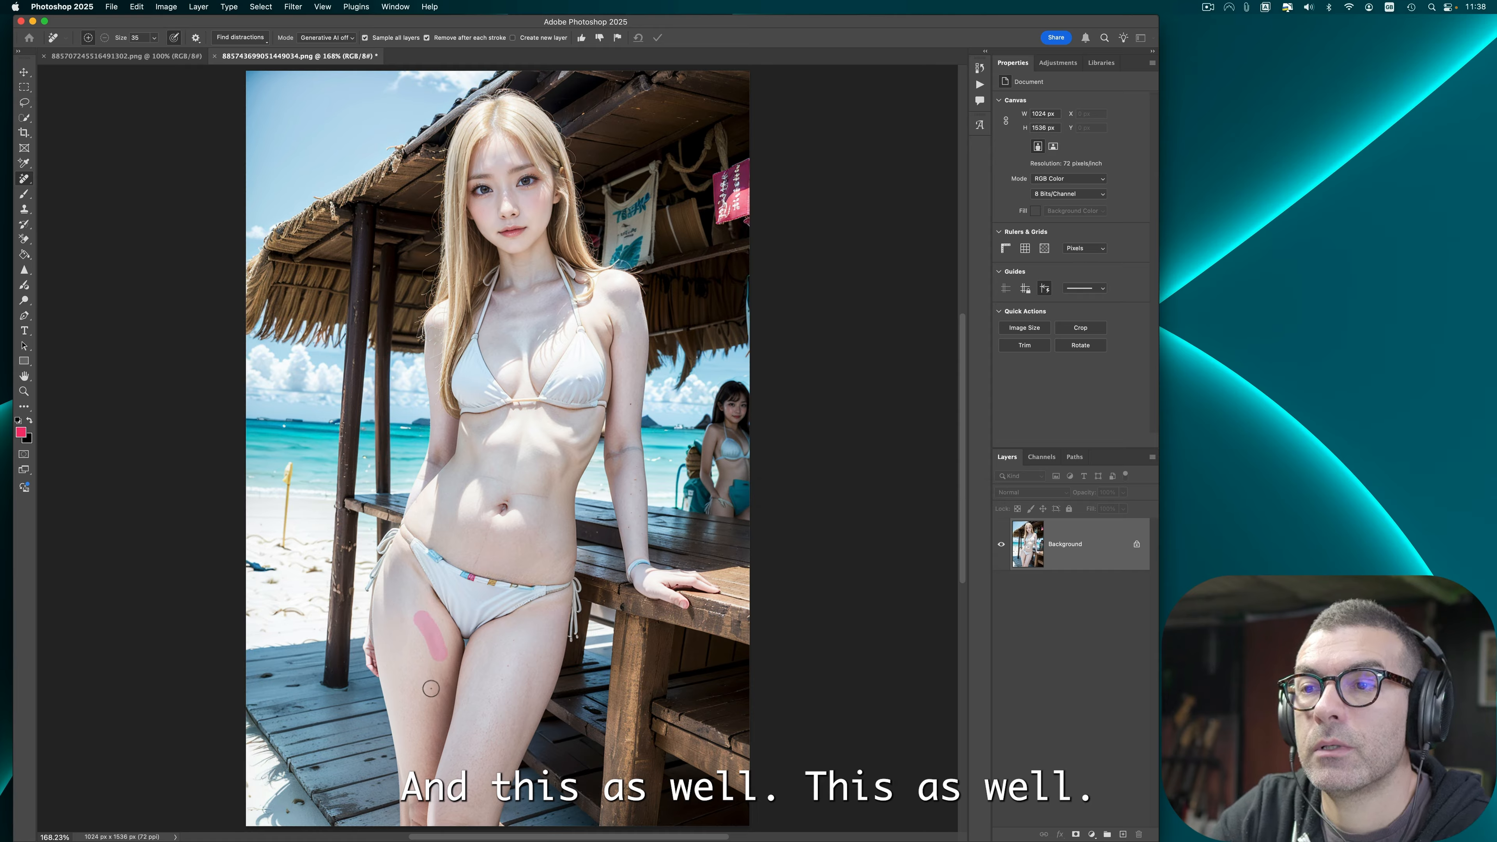
left_click_drag(422, 586, 401, 552)
left_click_drag(400, 552, 397, 548)
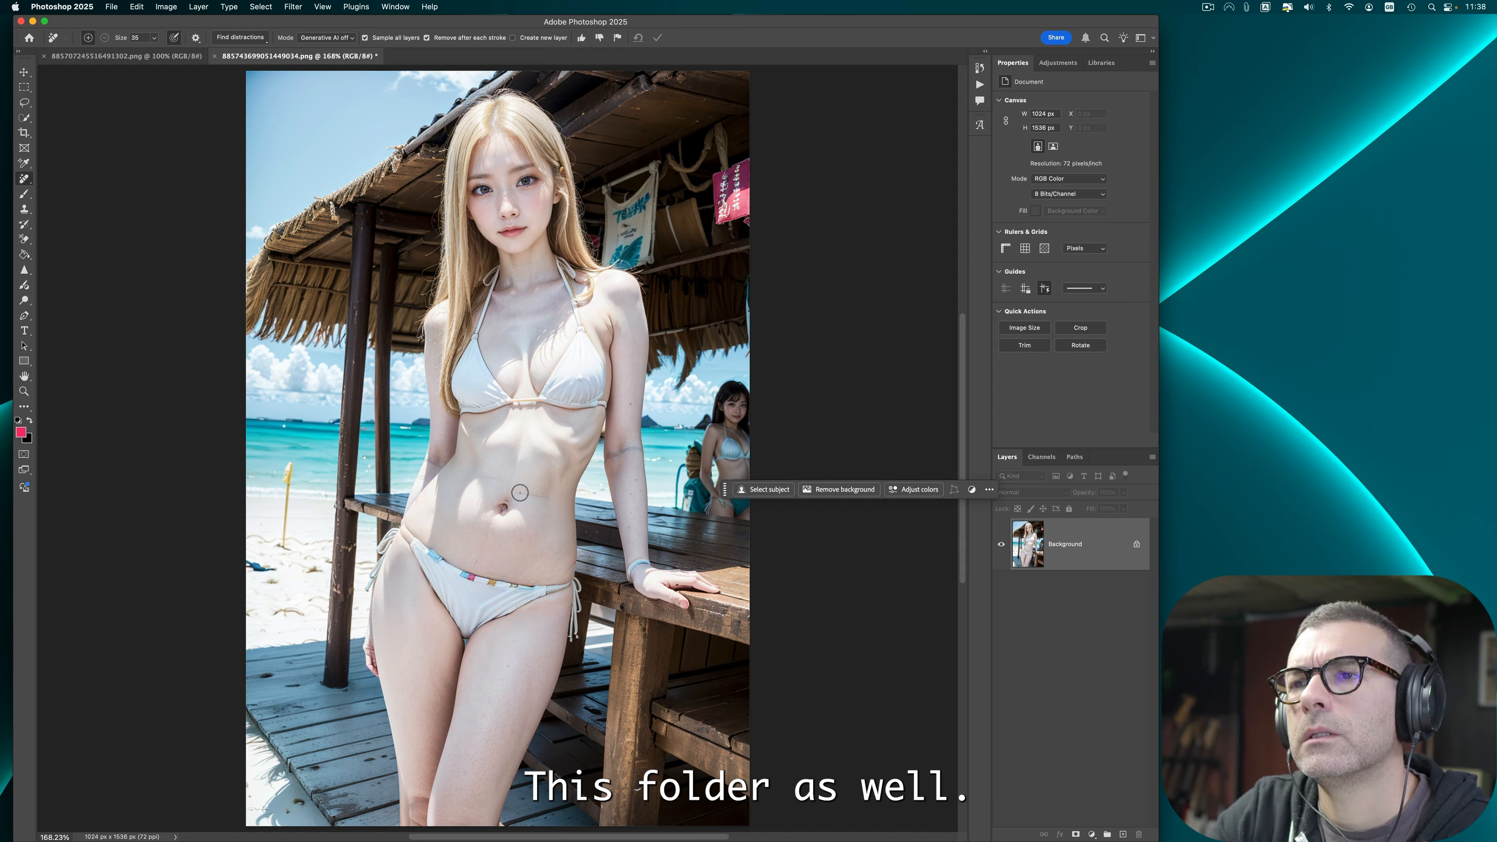
mouse_move(520, 493)
left_mouse_down()
mouse_move(546, 495)
mouse_move(478, 479)
left_mouse_up()
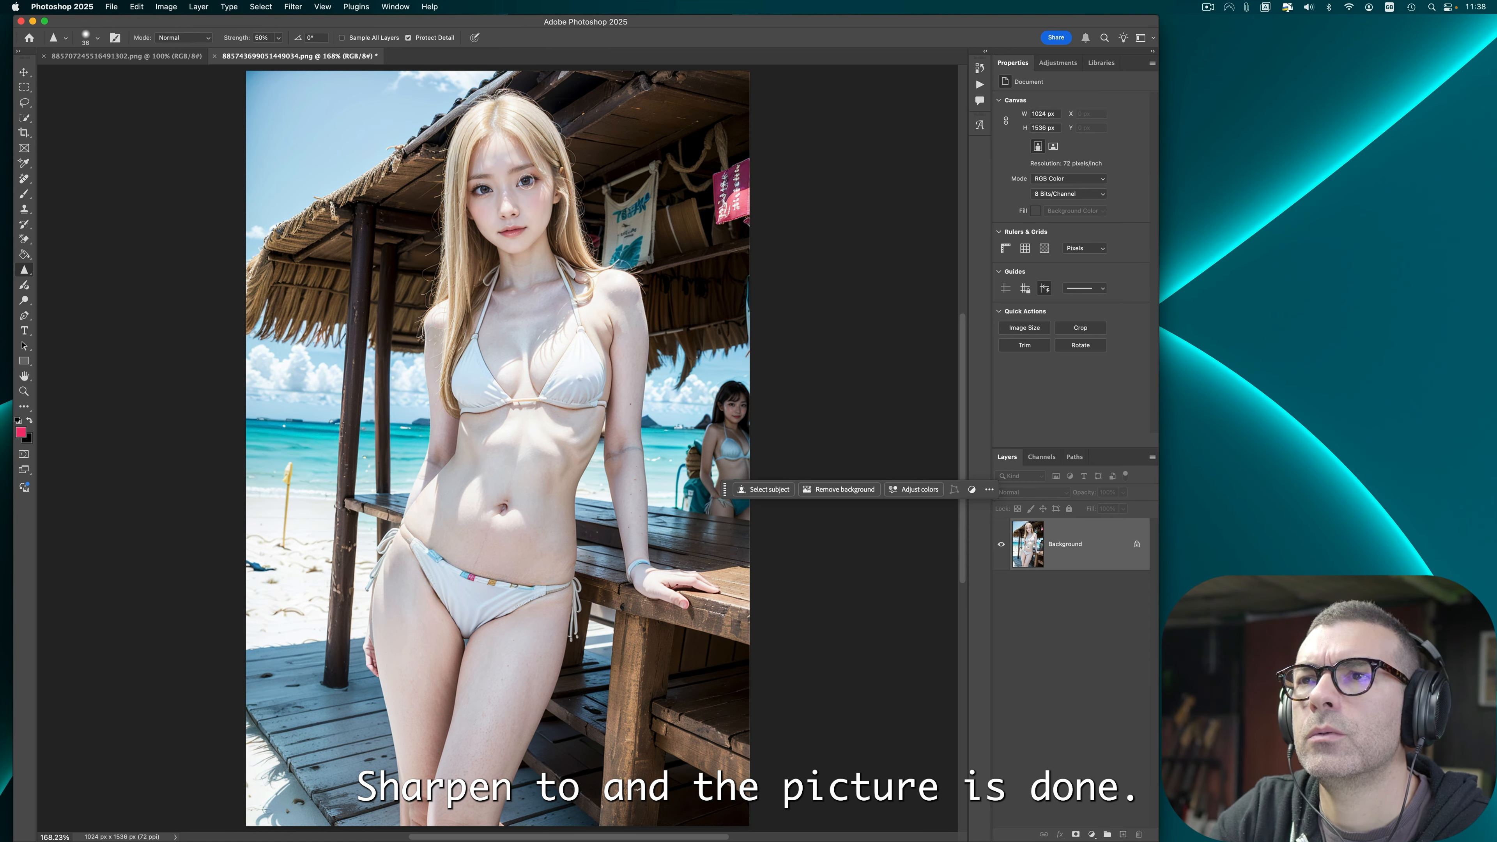
Step: Save the white-bikini image and close it
key("super+shift+s")
left_click(982, 508)
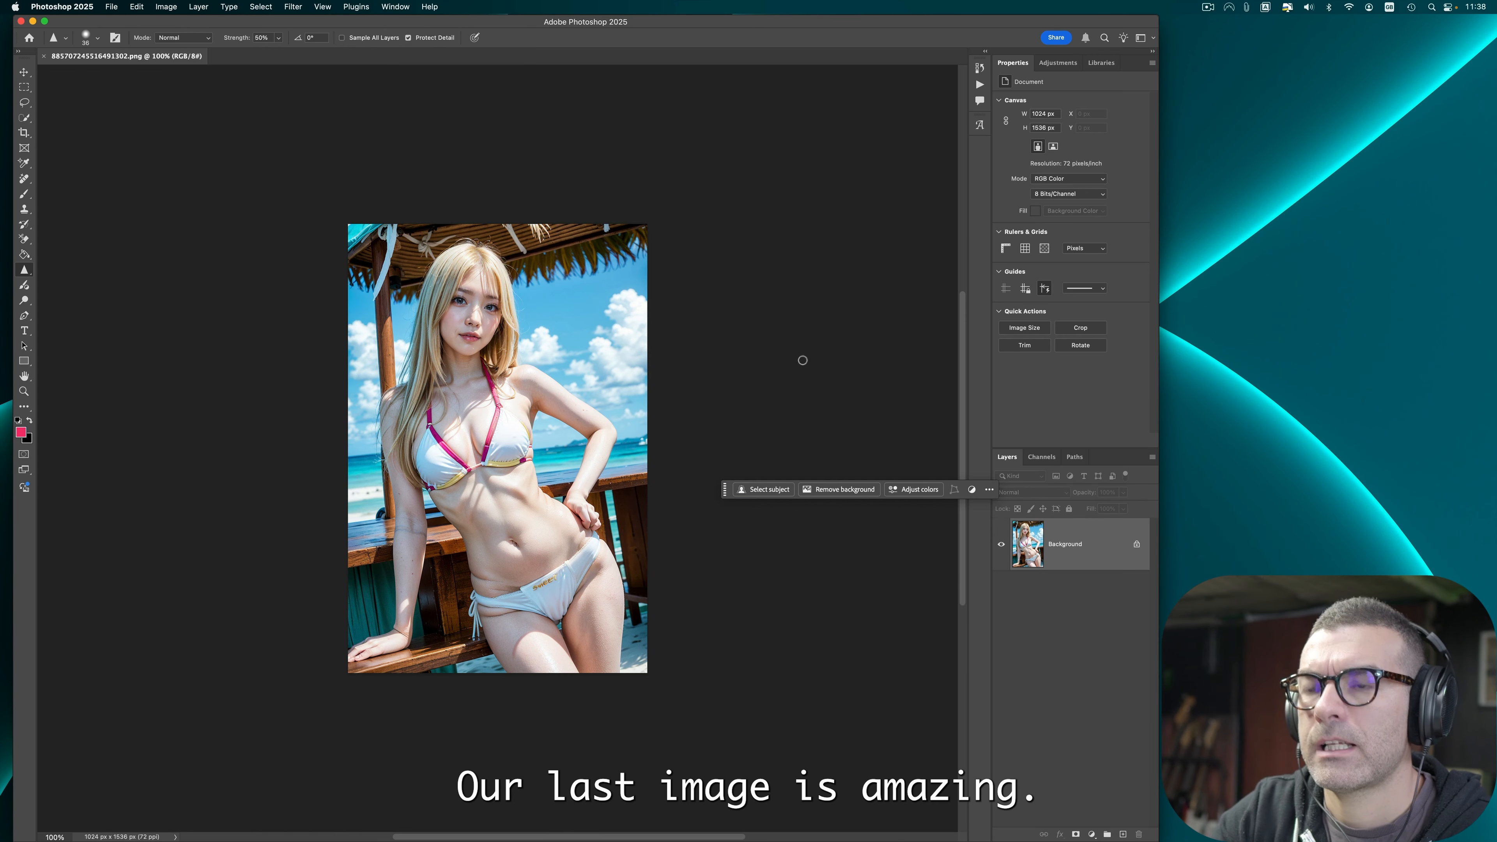
Step: Fit the pink-strap bikini image on screen and spot-heal the marks near the bikini bottom
key("super+0")
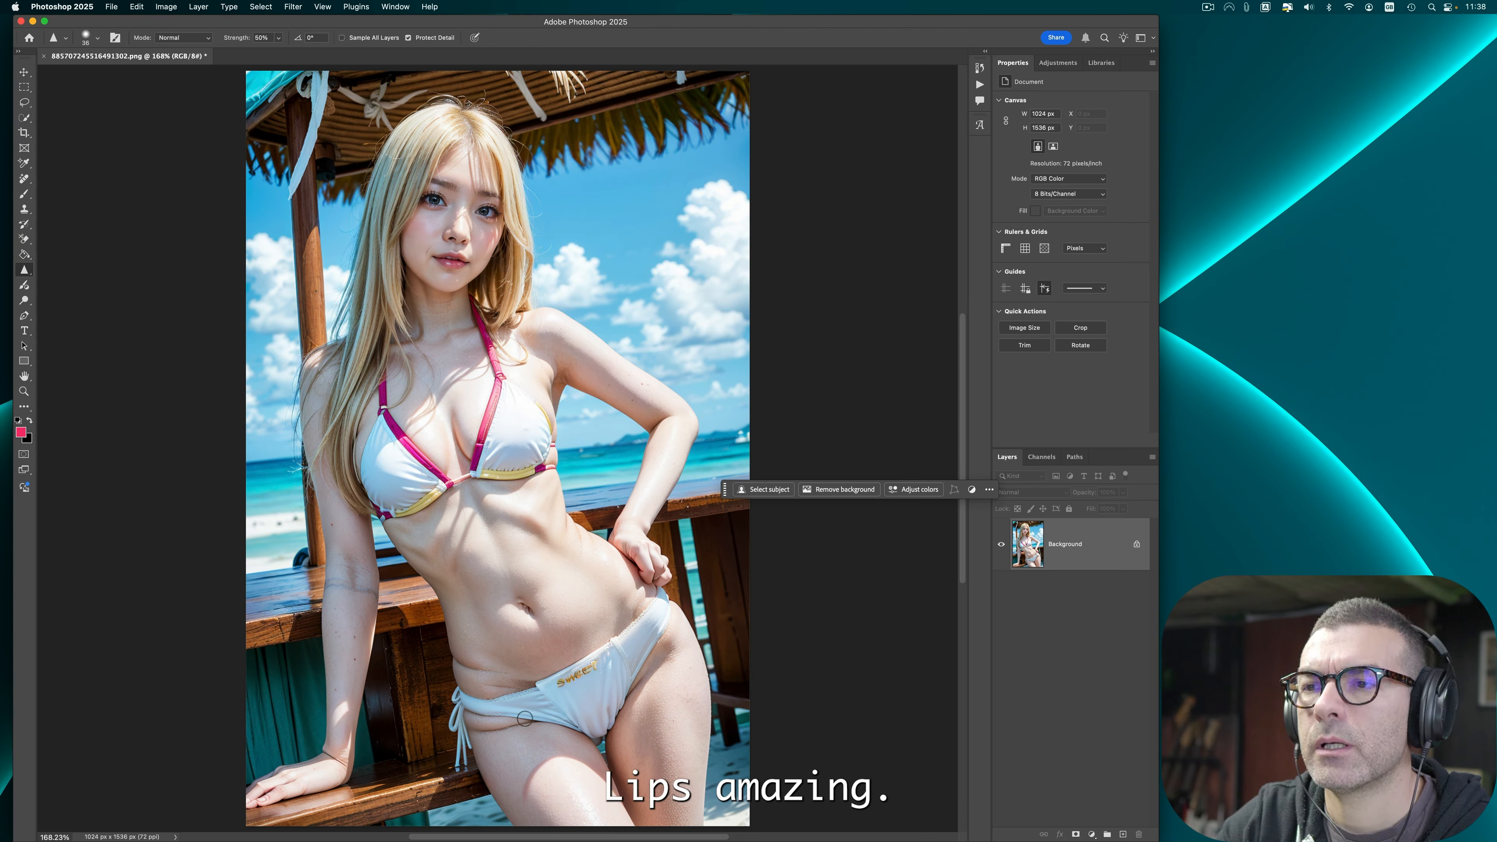
key("j")
mouse_move(481, 668)
left_mouse_down()
mouse_move(493, 672)
mouse_move(459, 659)
left_mouse_up()
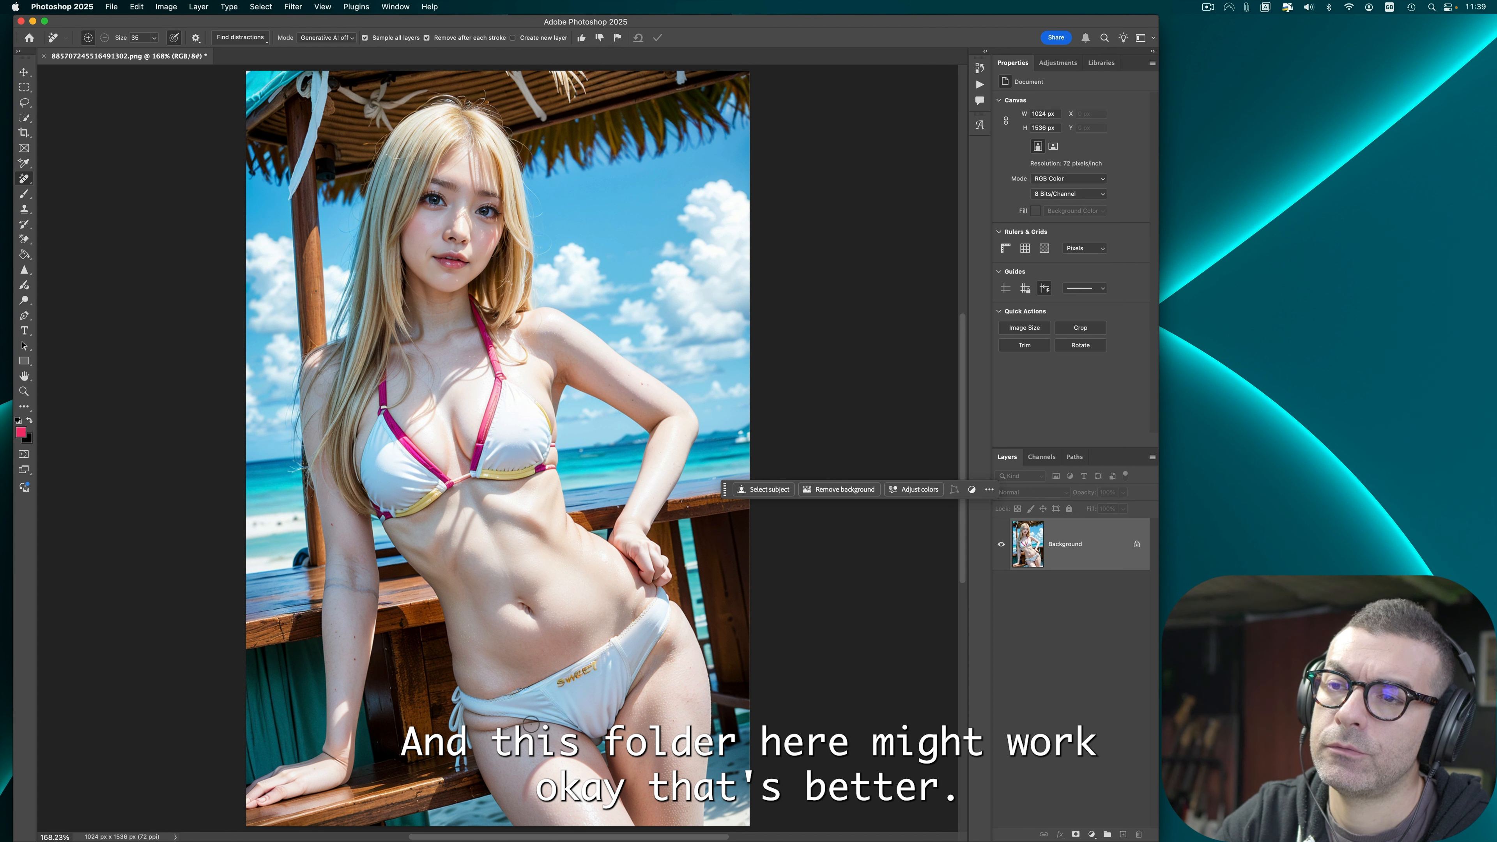
left_click_drag(513, 725, 477, 725)
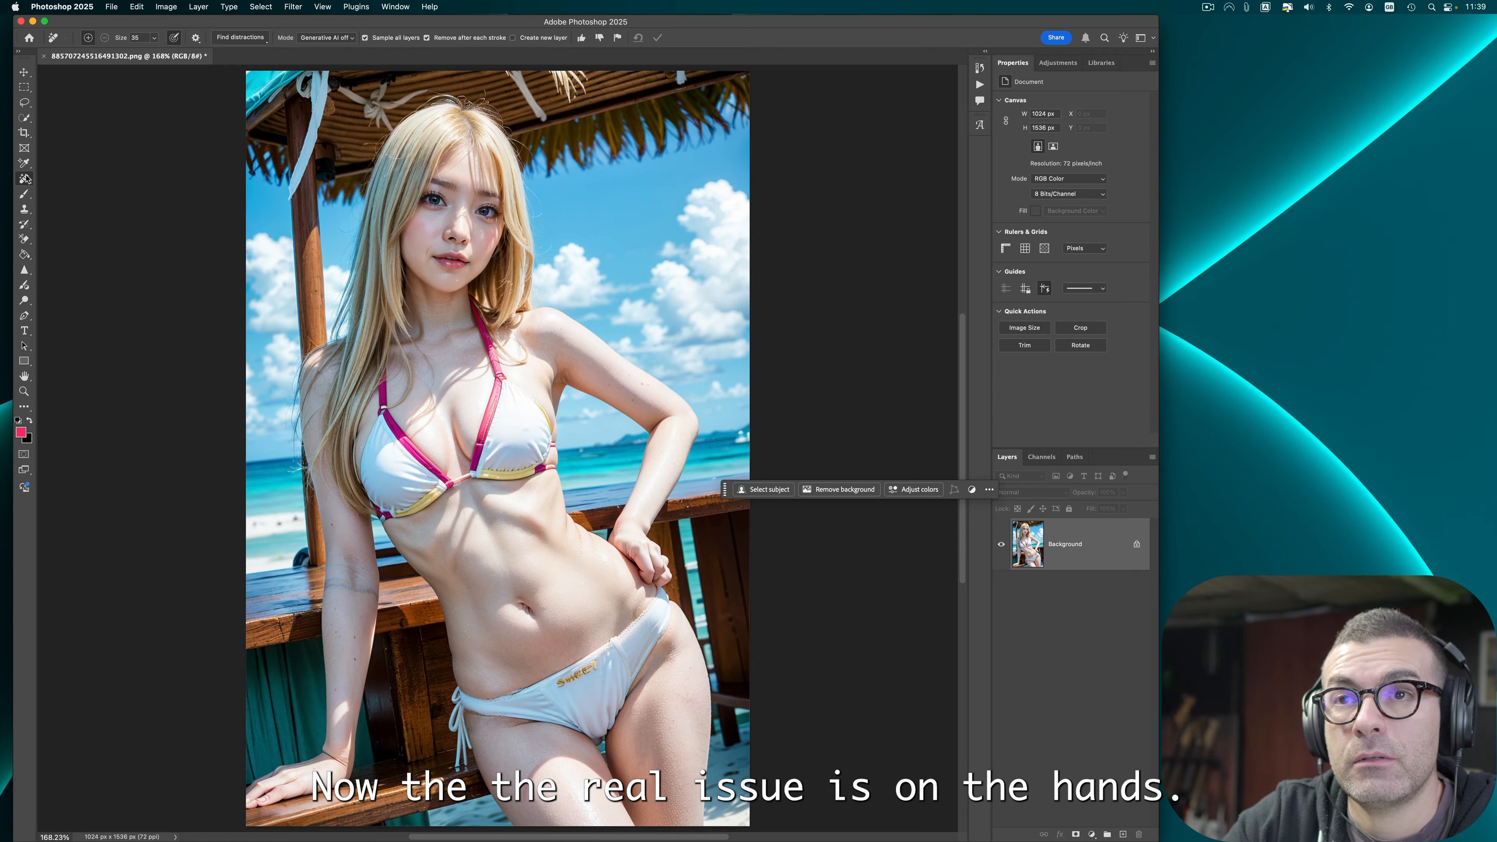
Step: Lasso the hand on the hip and run Generative Fill without a prompt, choosing among the variations
left_click(24, 104)
mouse_move(622, 506)
left_mouse_down()
mouse_move(611, 533)
mouse_move(624, 565)
mouse_move(659, 591)
mouse_move(679, 564)
mouse_move(616, 512)
left_mouse_up()
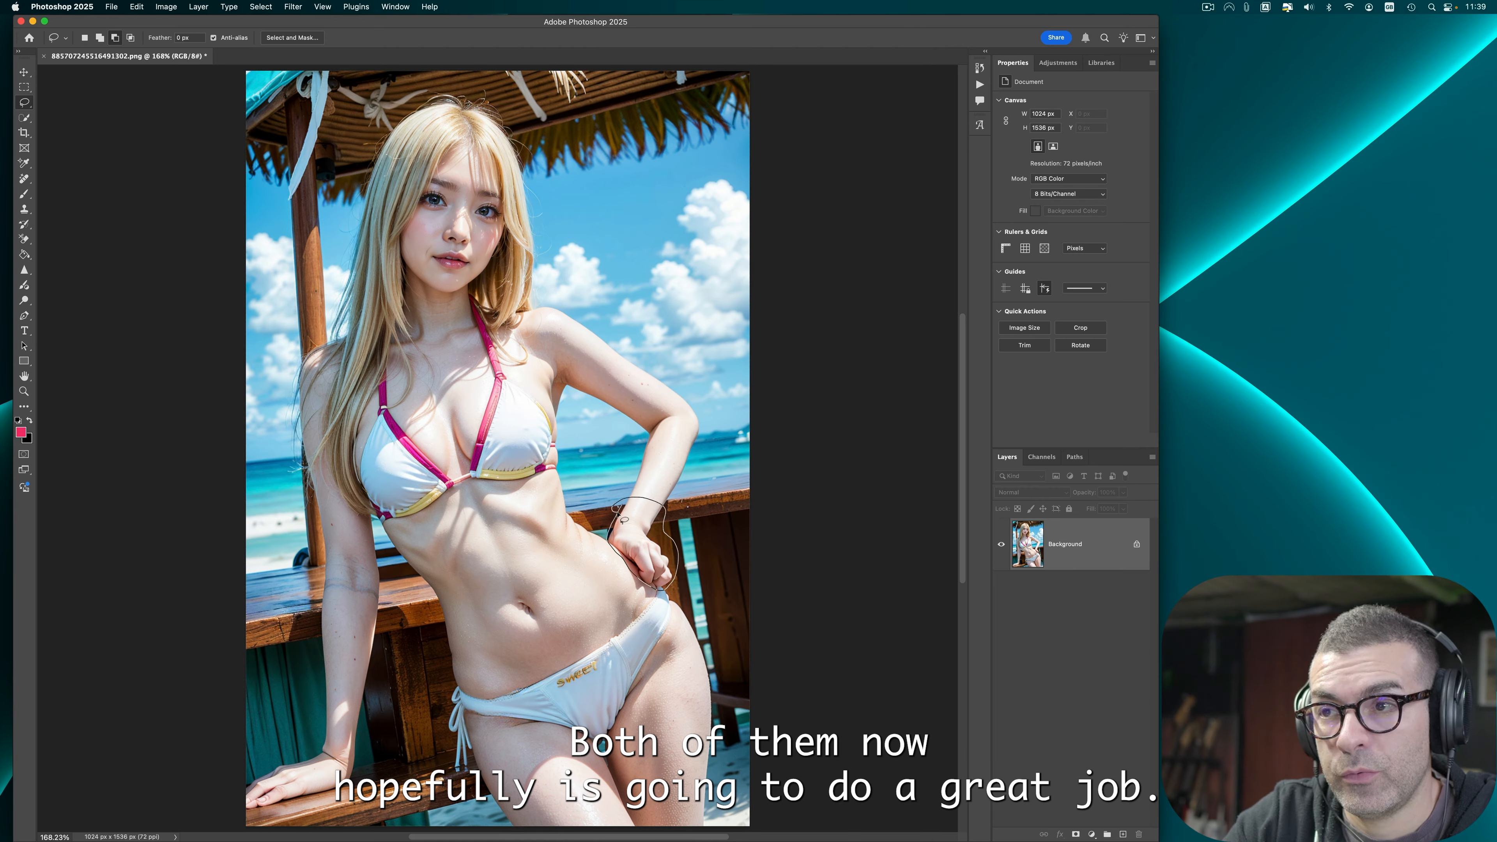
left_click(768, 494)
left_click(1007, 491)
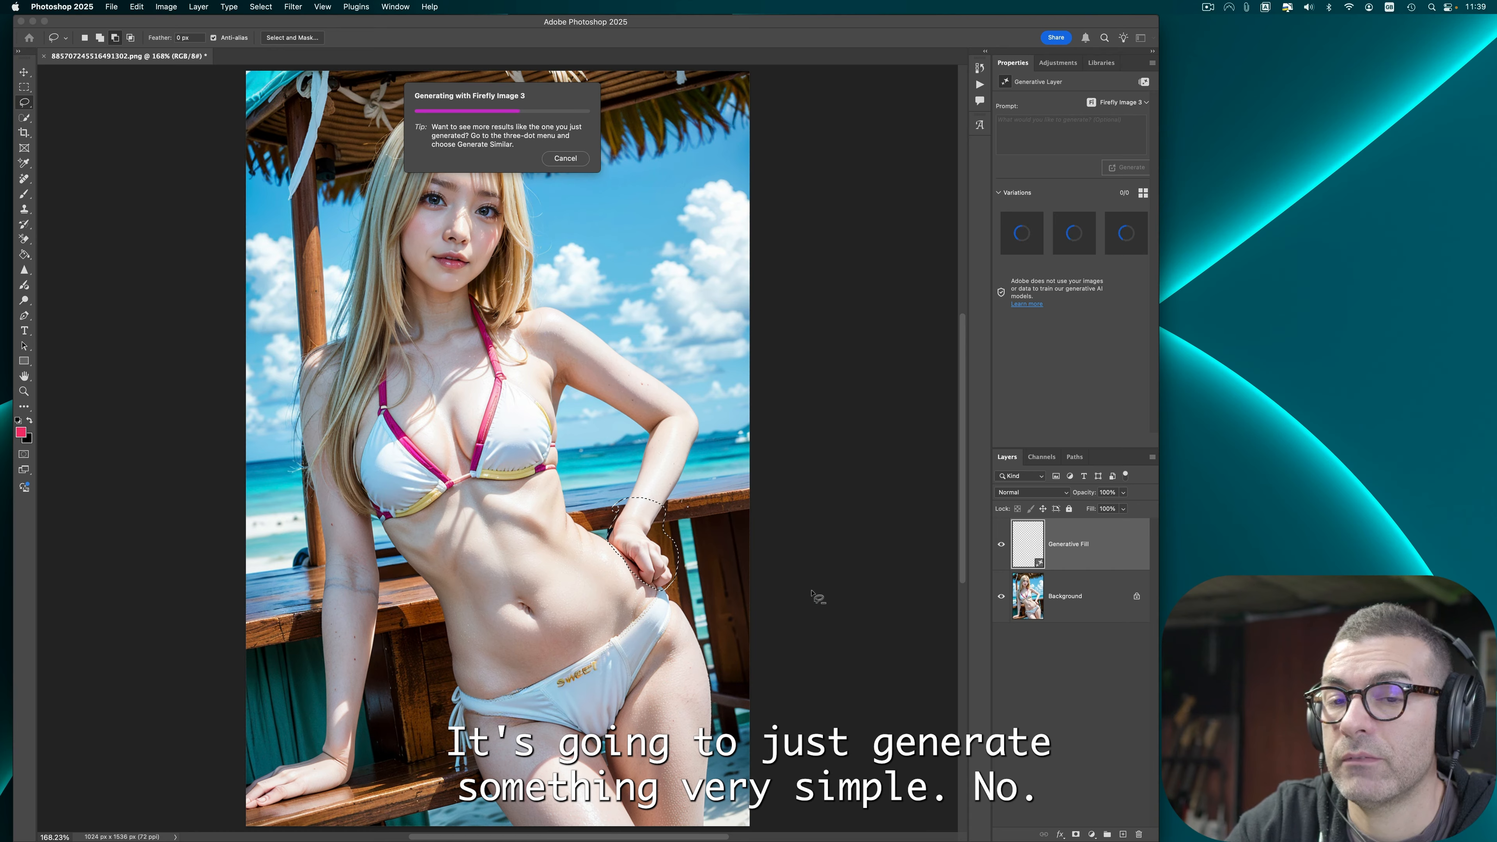
left_click(1125, 236)
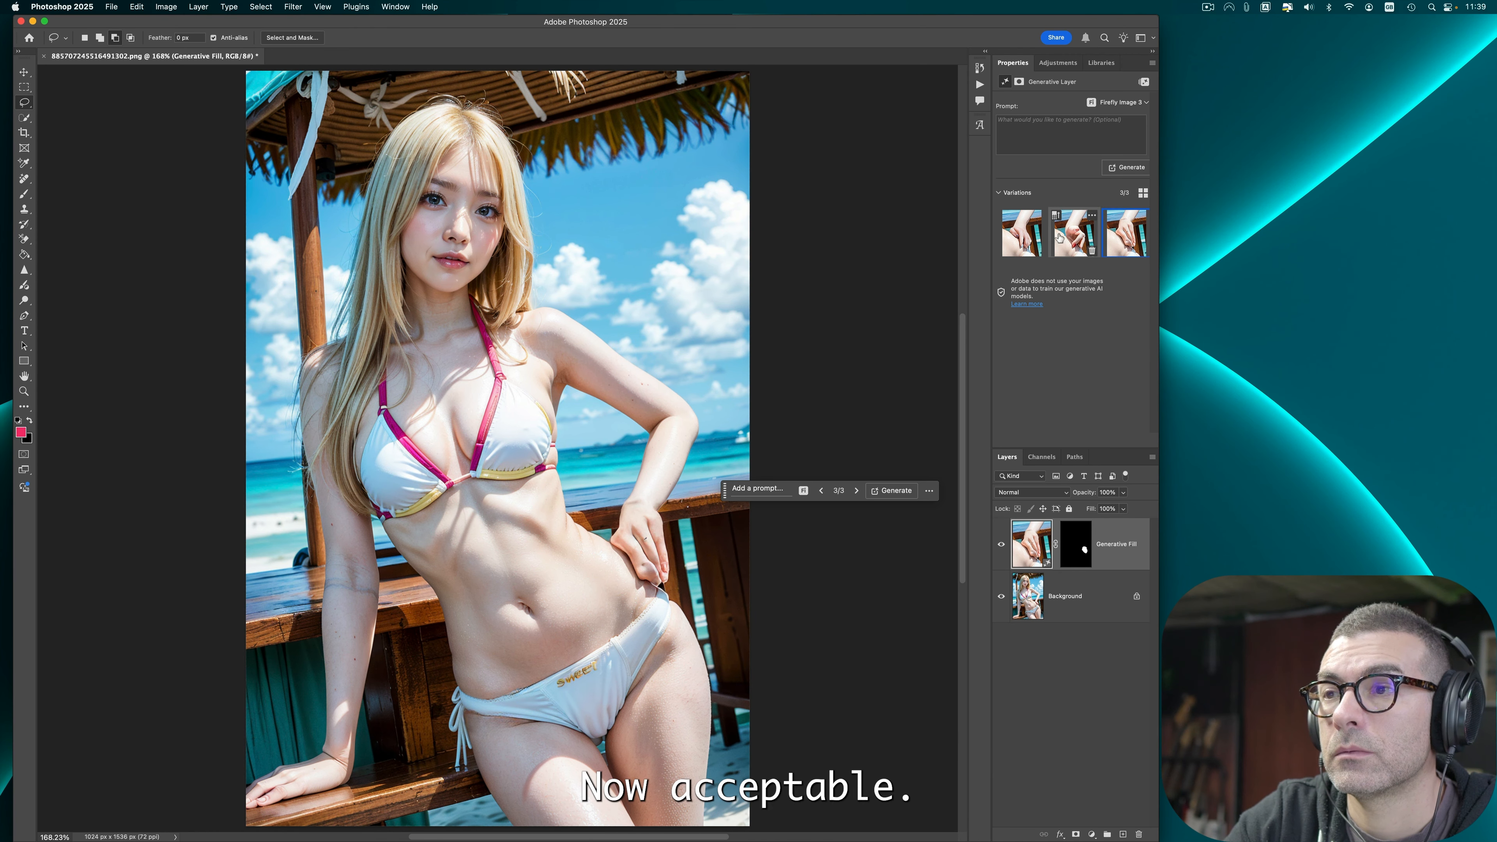
left_click(1022, 235)
Step: Lasso the hand resting on the table and run Generative Fill on it, comparing the variations
left_click_drag(323, 737, 324, 720)
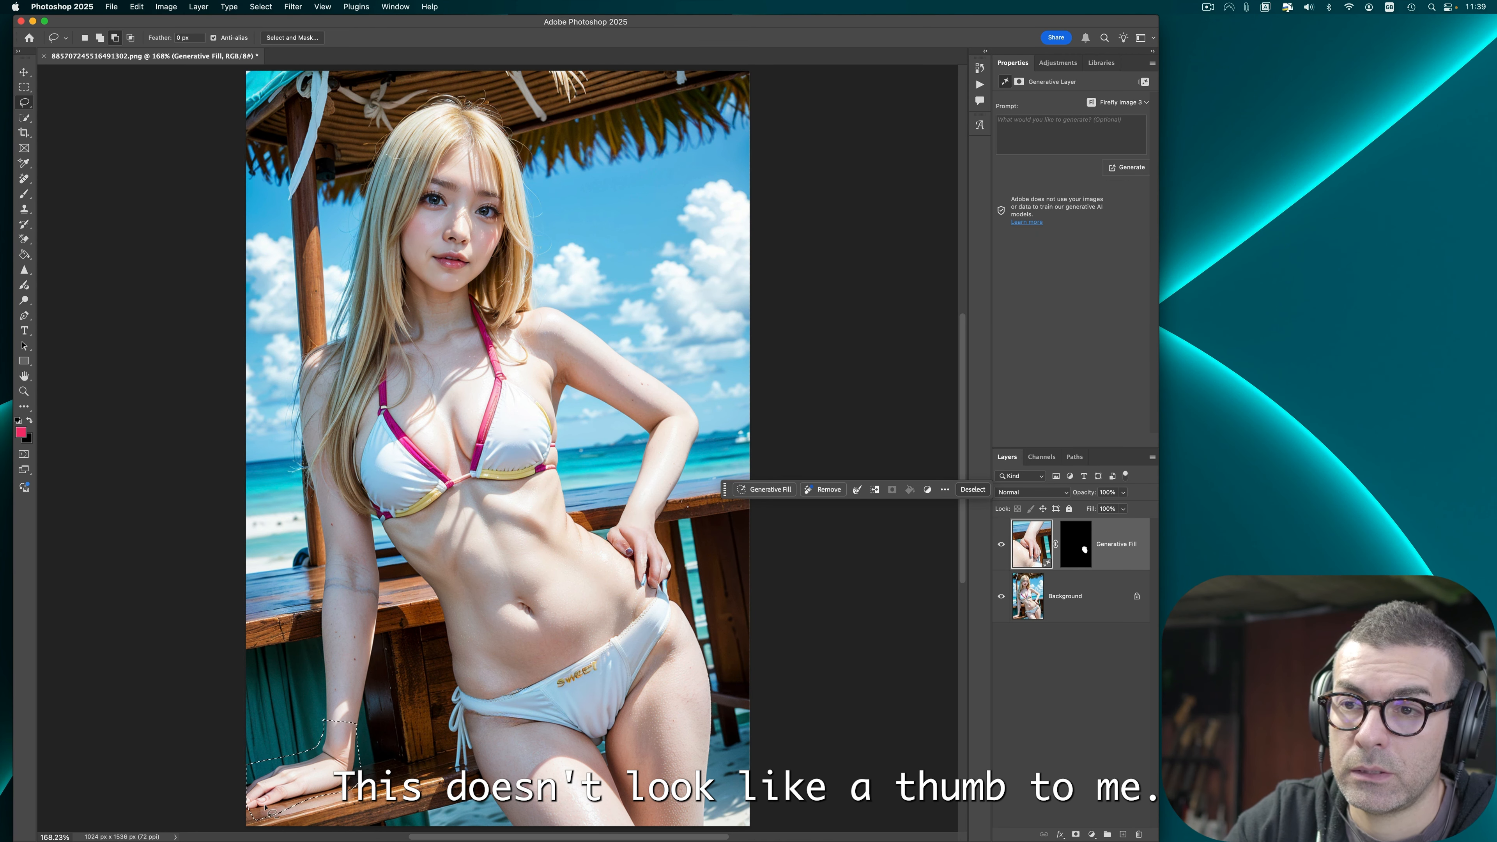
left_click(772, 489)
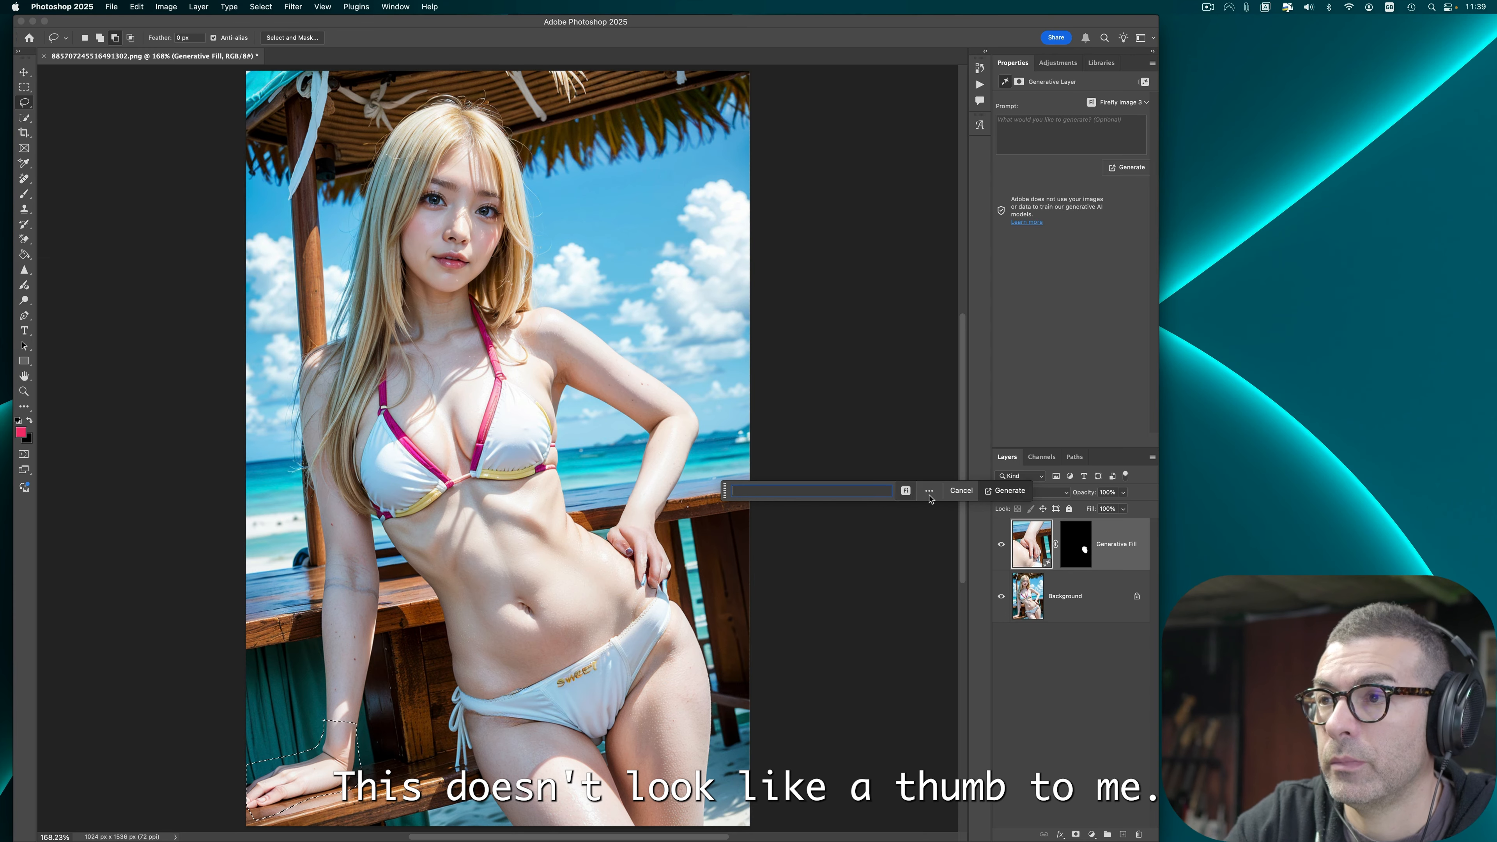
left_click(891, 490)
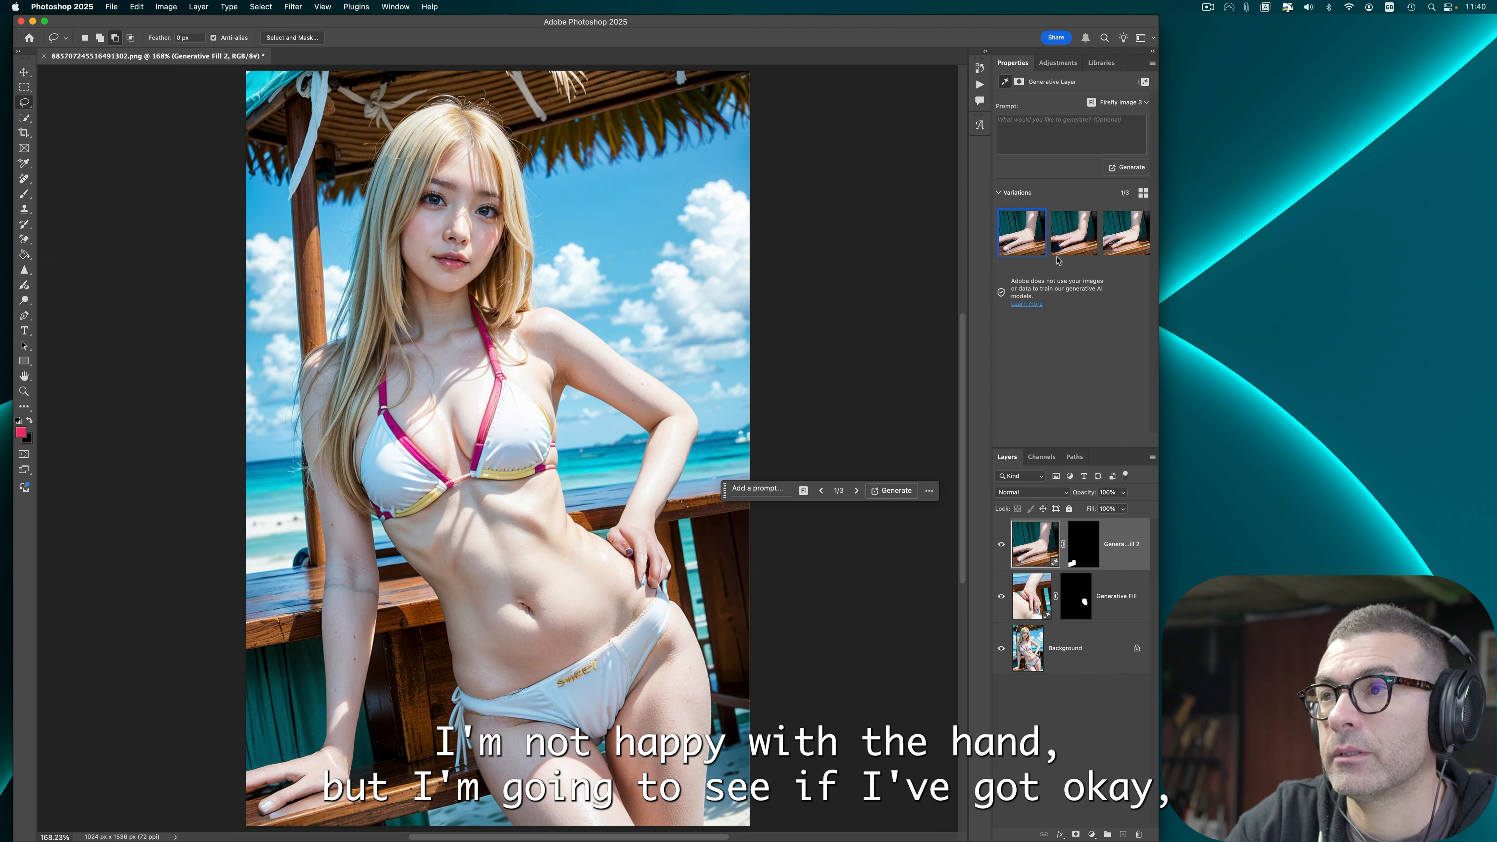
left_click(1074, 236)
left_click(1118, 236)
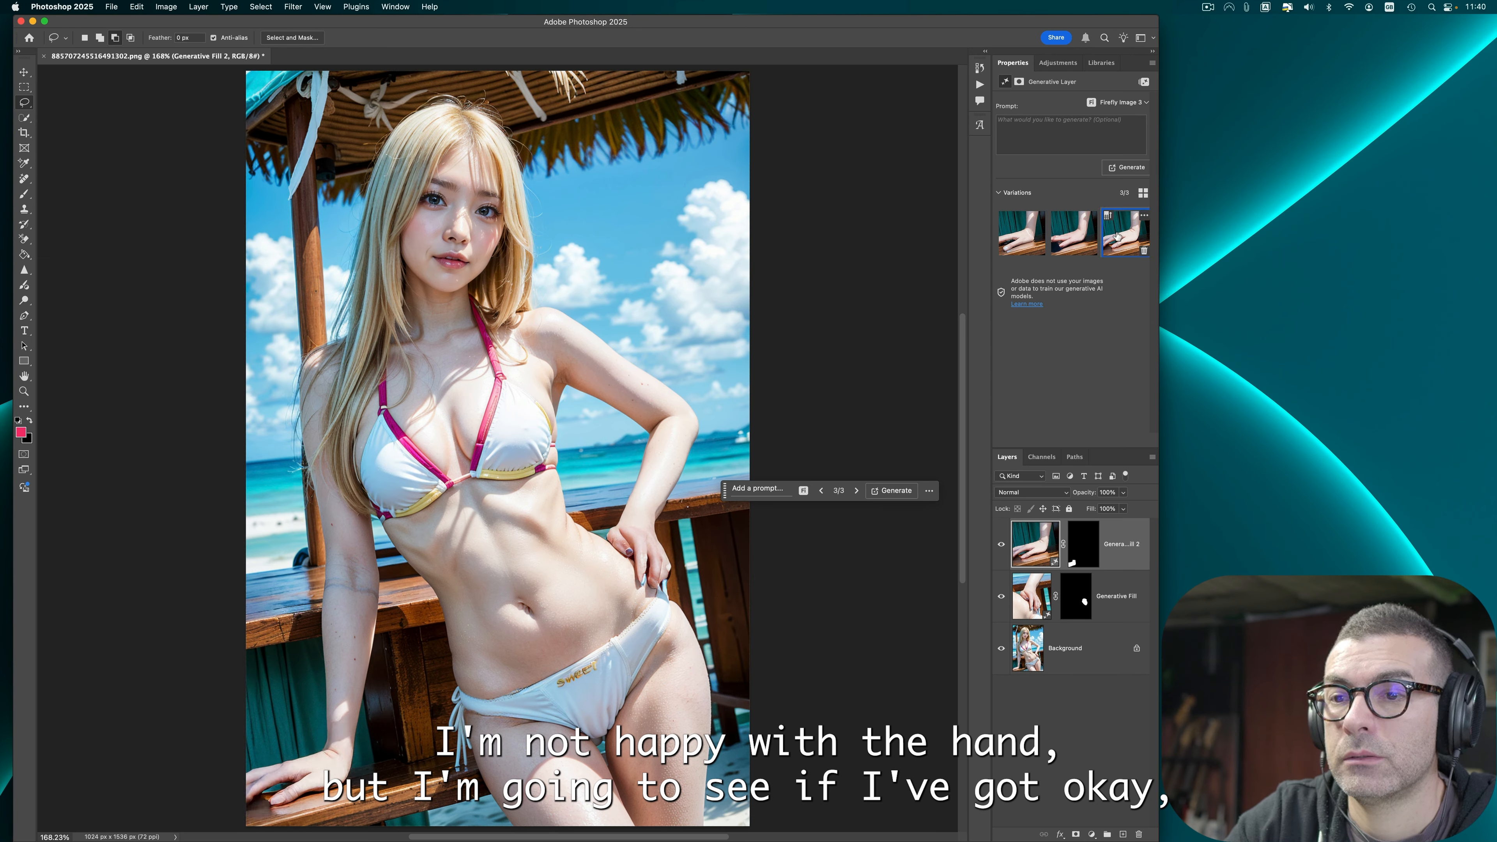
Step: Regenerate the fill for the hand on the hip several times, deleting the weak variations
left_click(1018, 599)
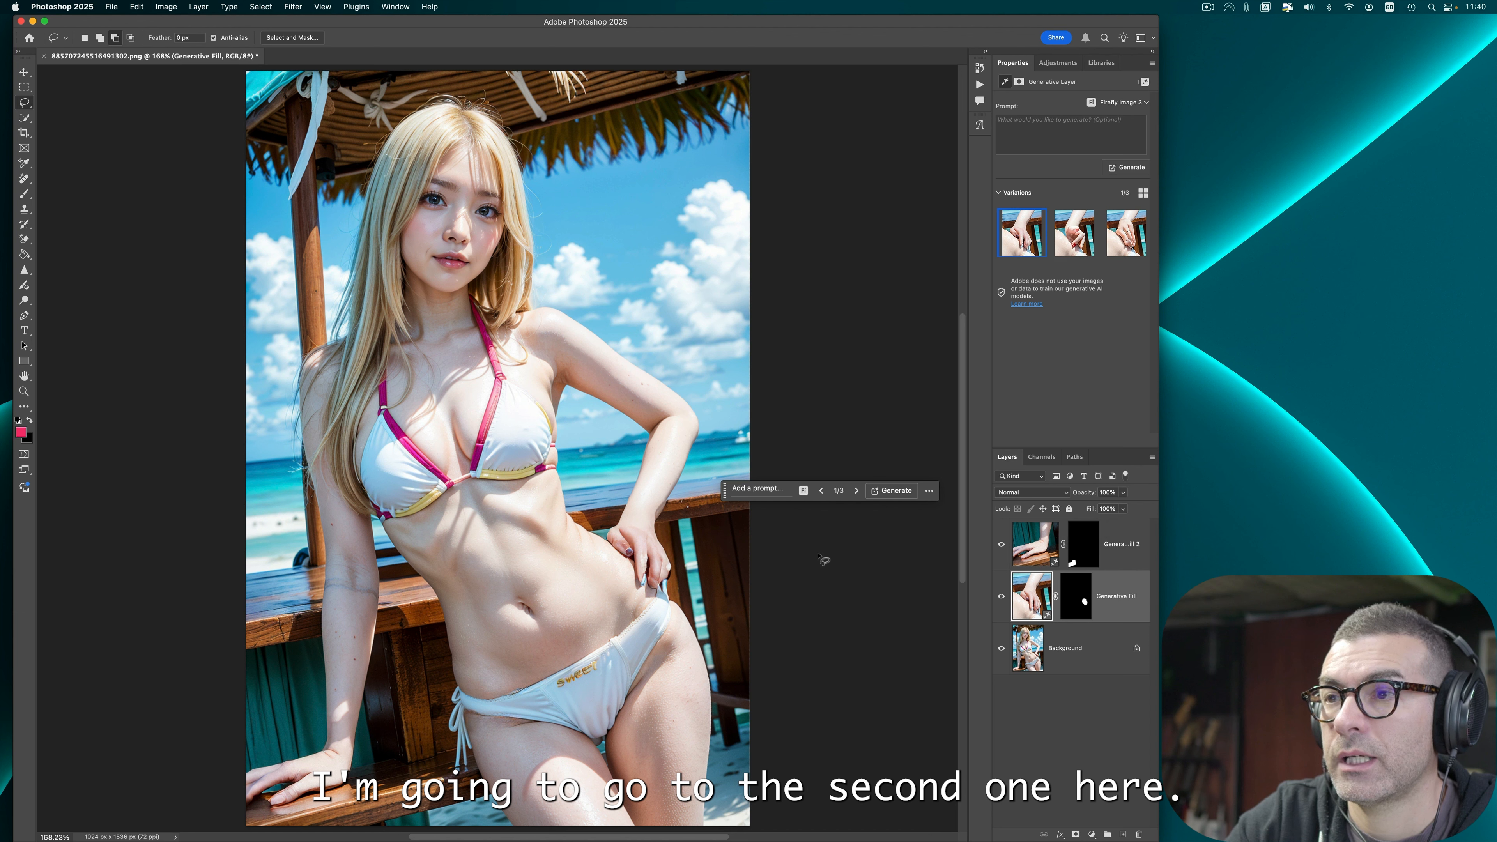
left_click(893, 490)
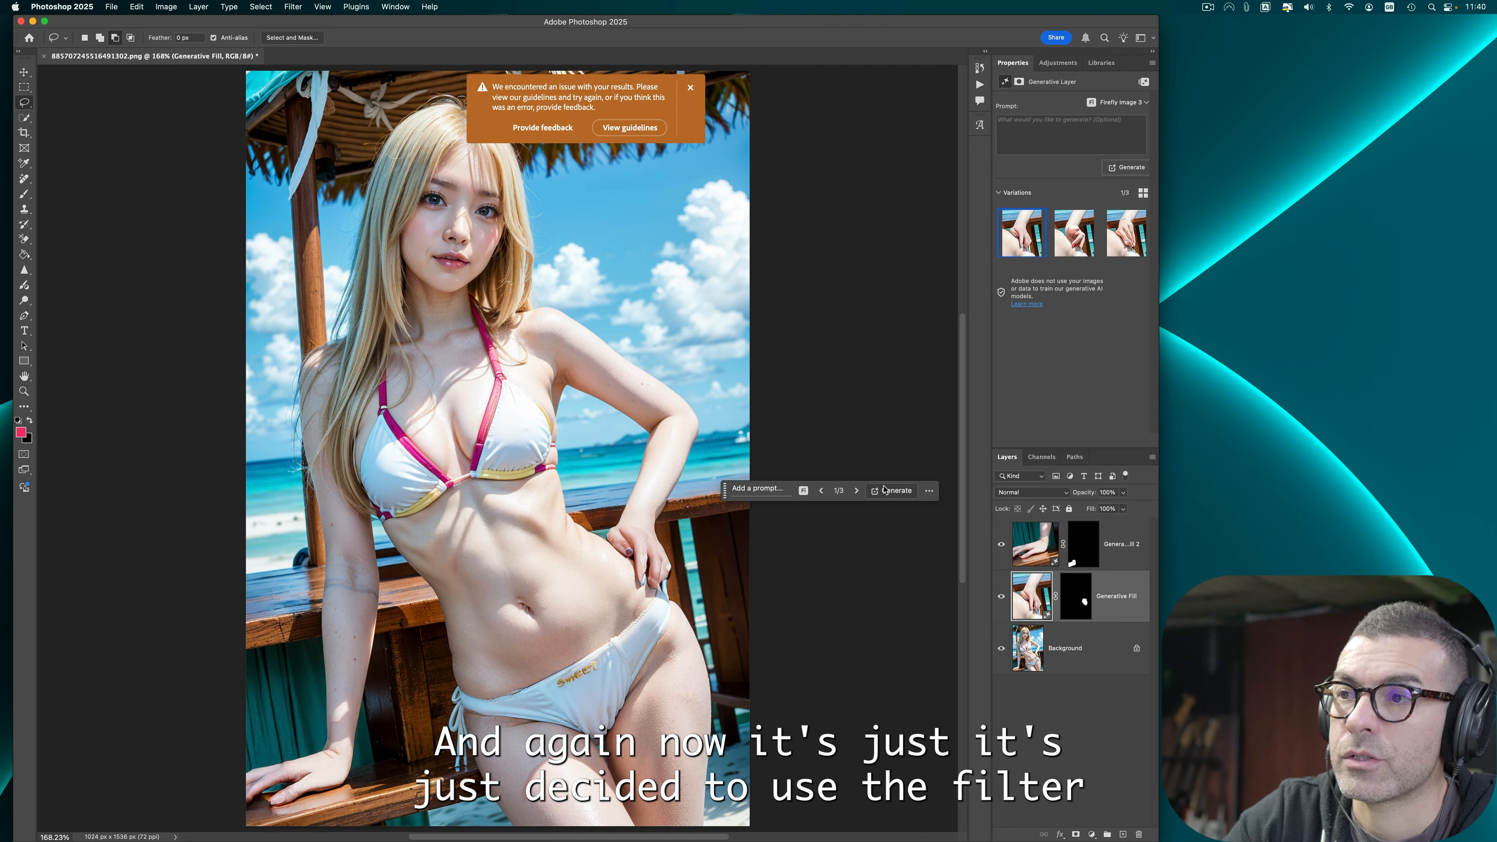
left_click(885, 490)
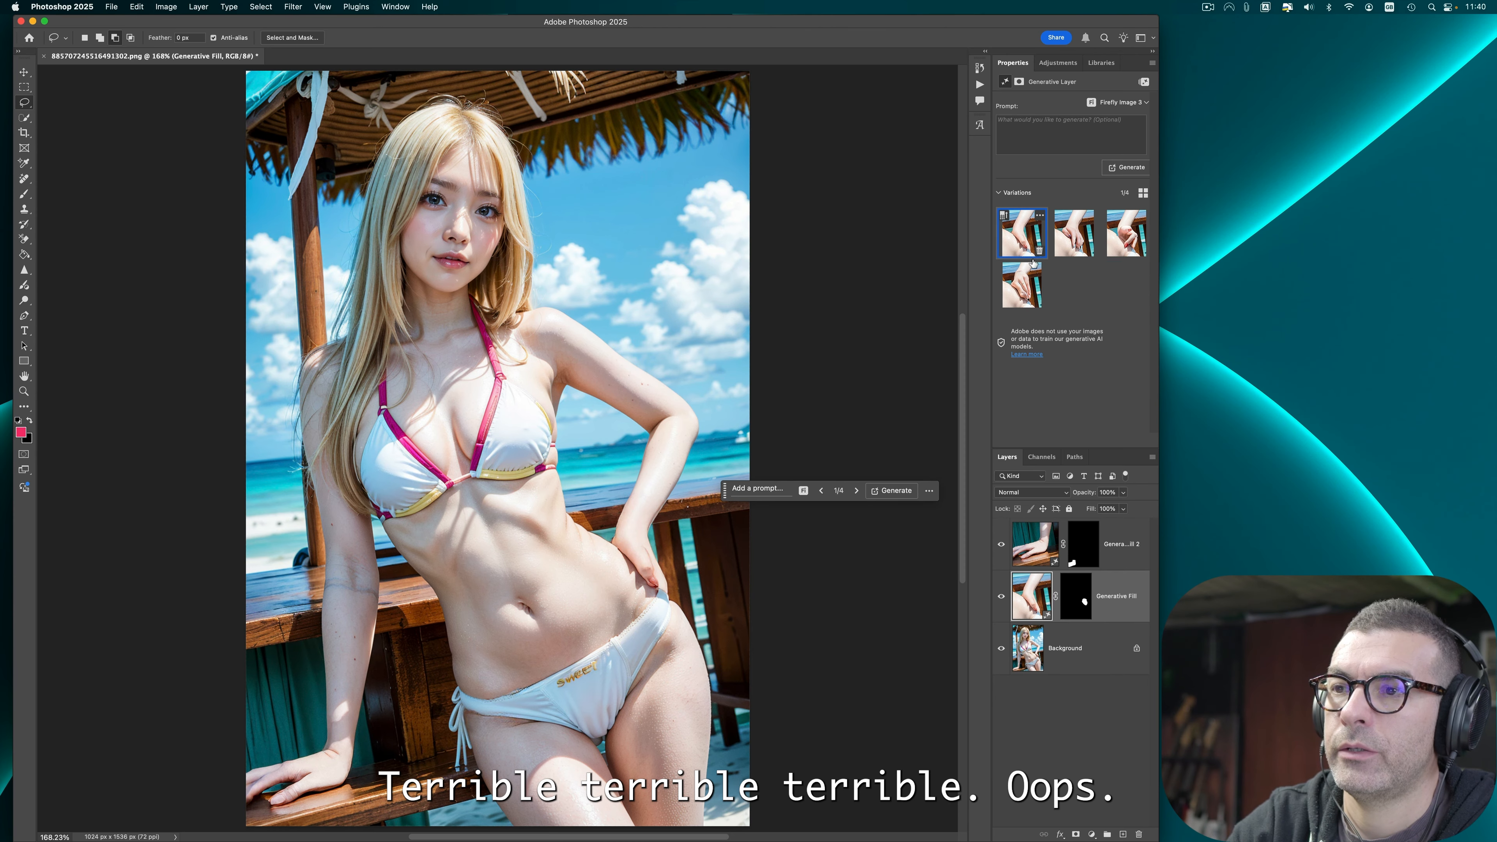
left_click(1040, 310)
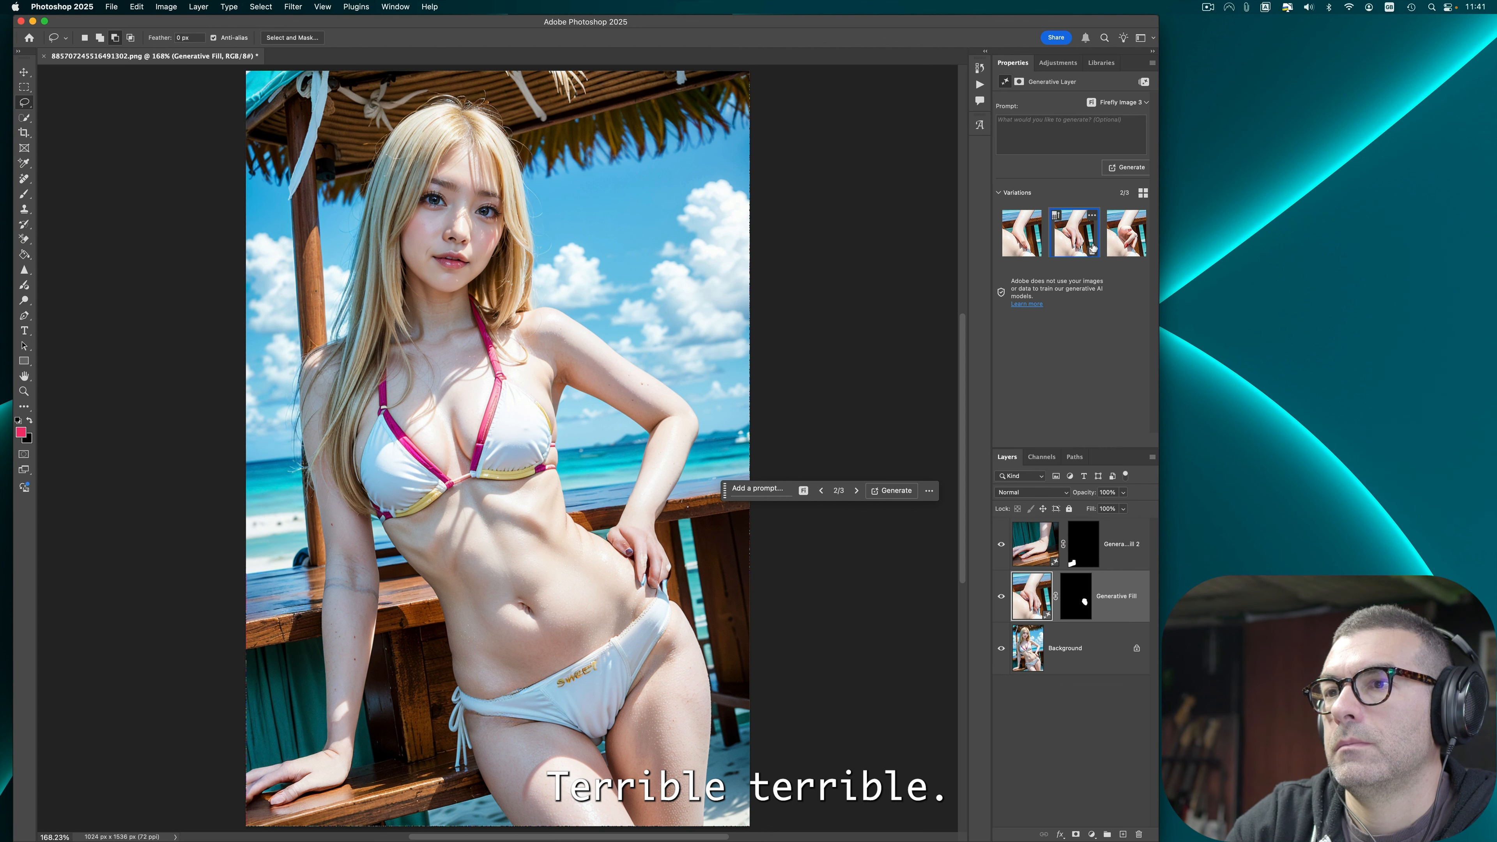
left_click(1093, 252)
left_click(1093, 251)
left_click(1127, 167)
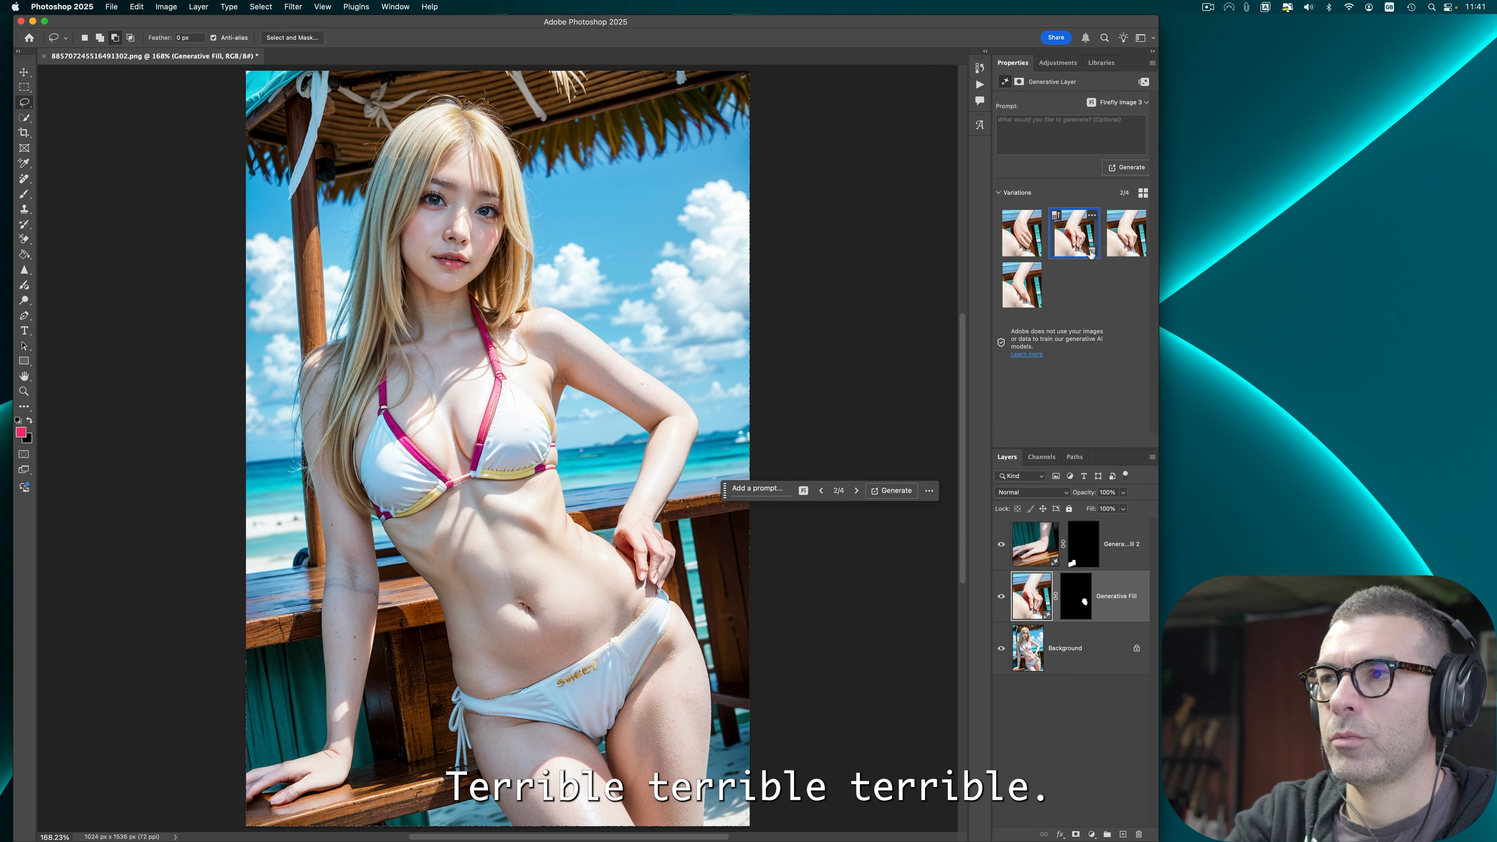
left_click(1091, 251)
left_click(1091, 251)
left_click(1092, 251)
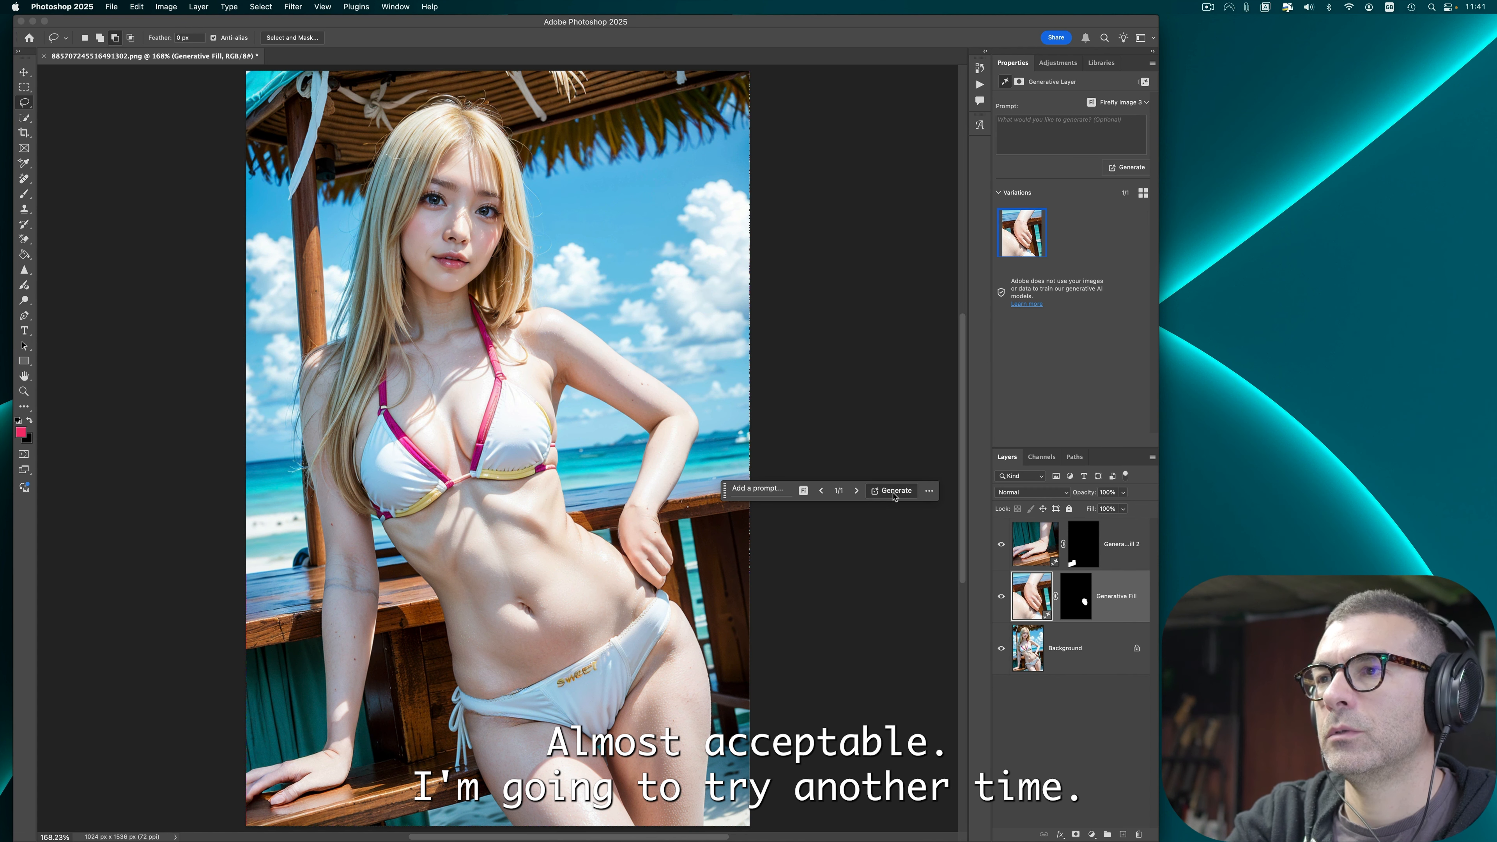
left_click(892, 491)
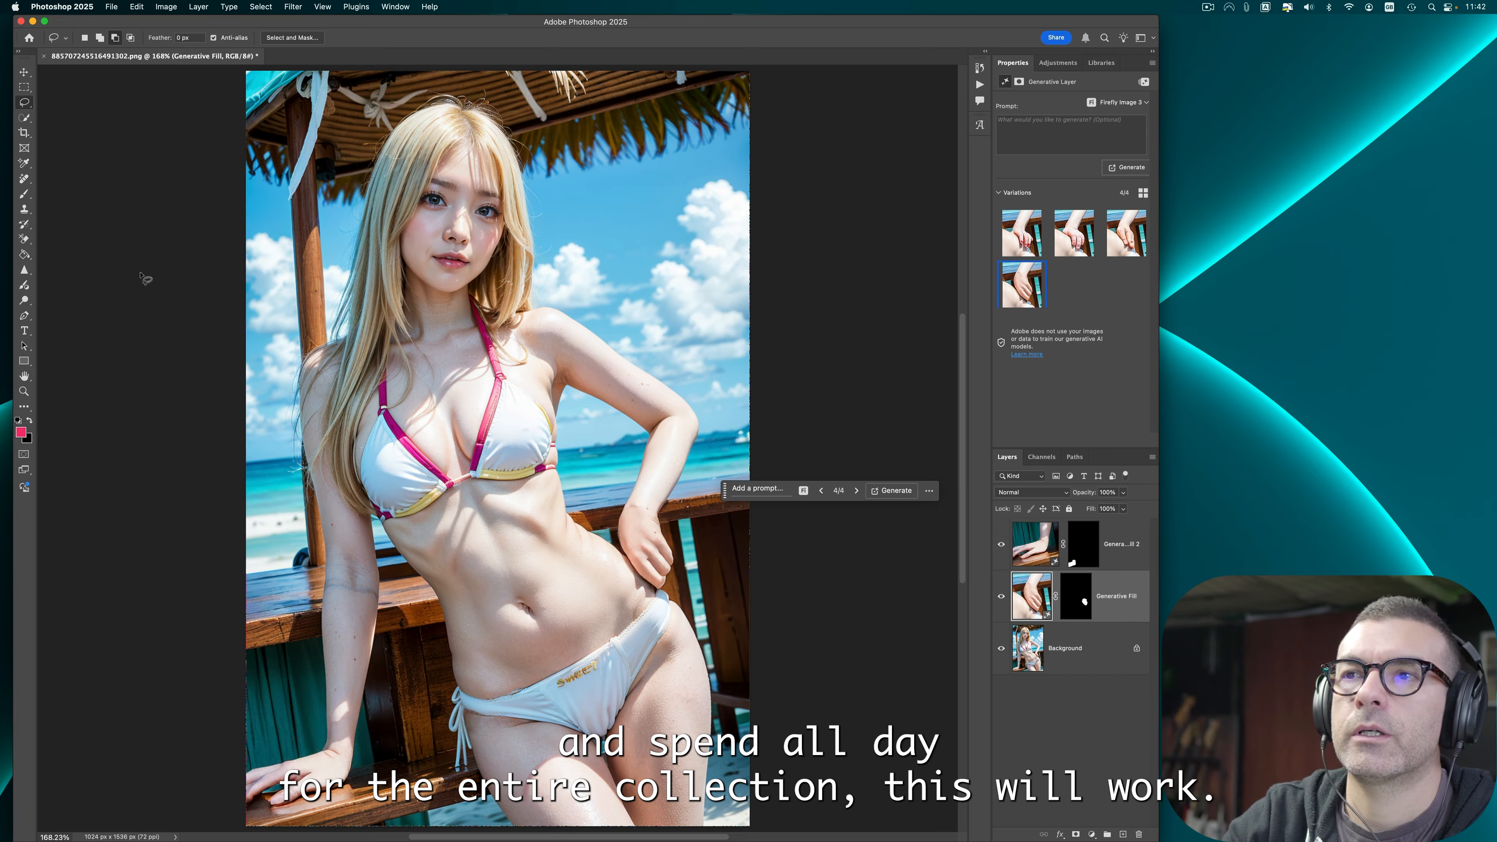
Step: Switch to Finder and preview the yellow-tagged images in the Malibu babes folder
left_click(111, 7)
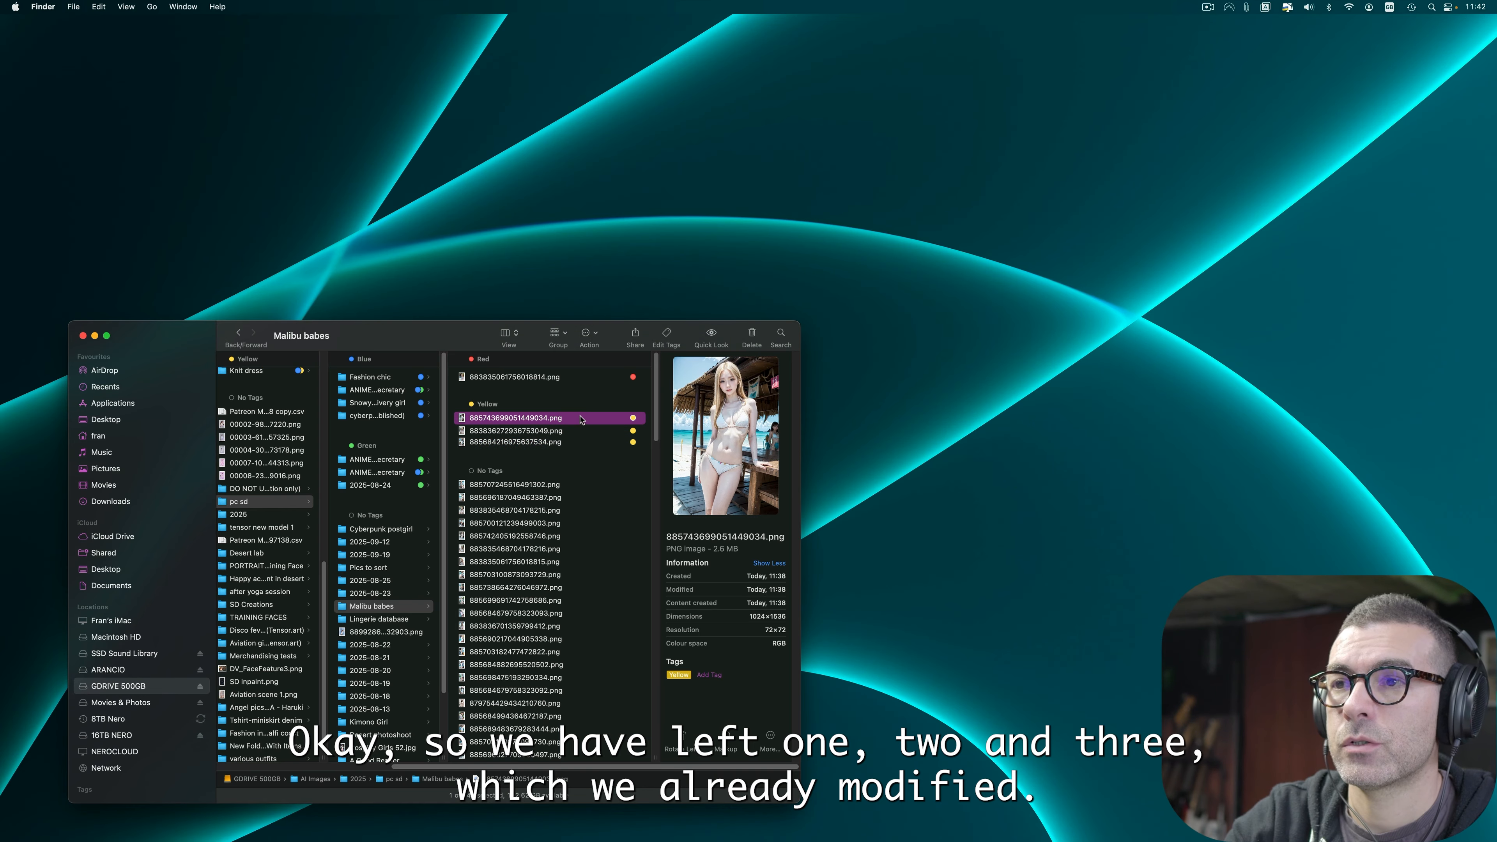
key("space")
key("Down")
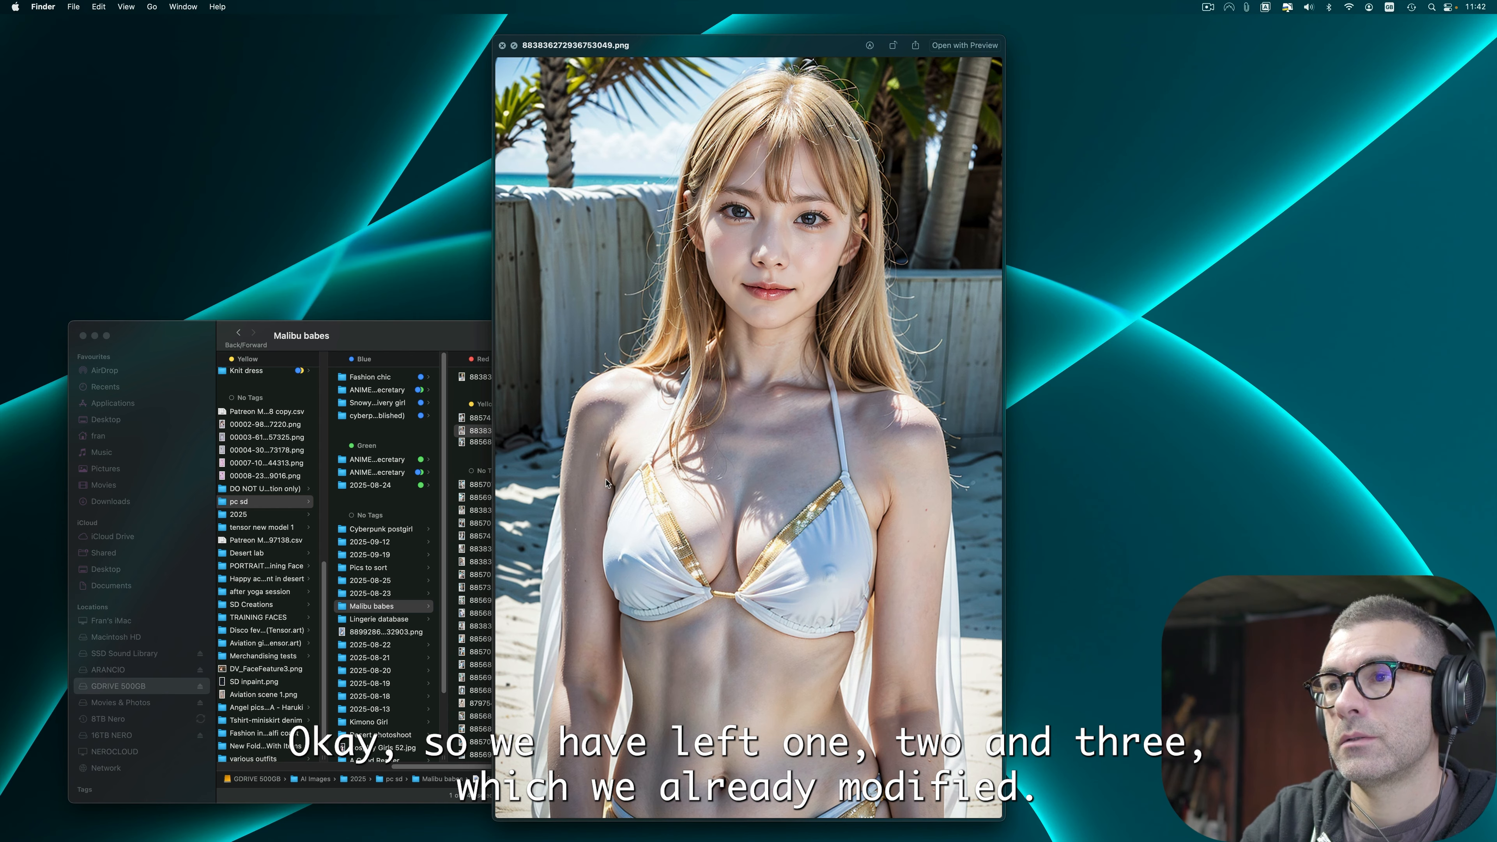
key("Down")
key("space")
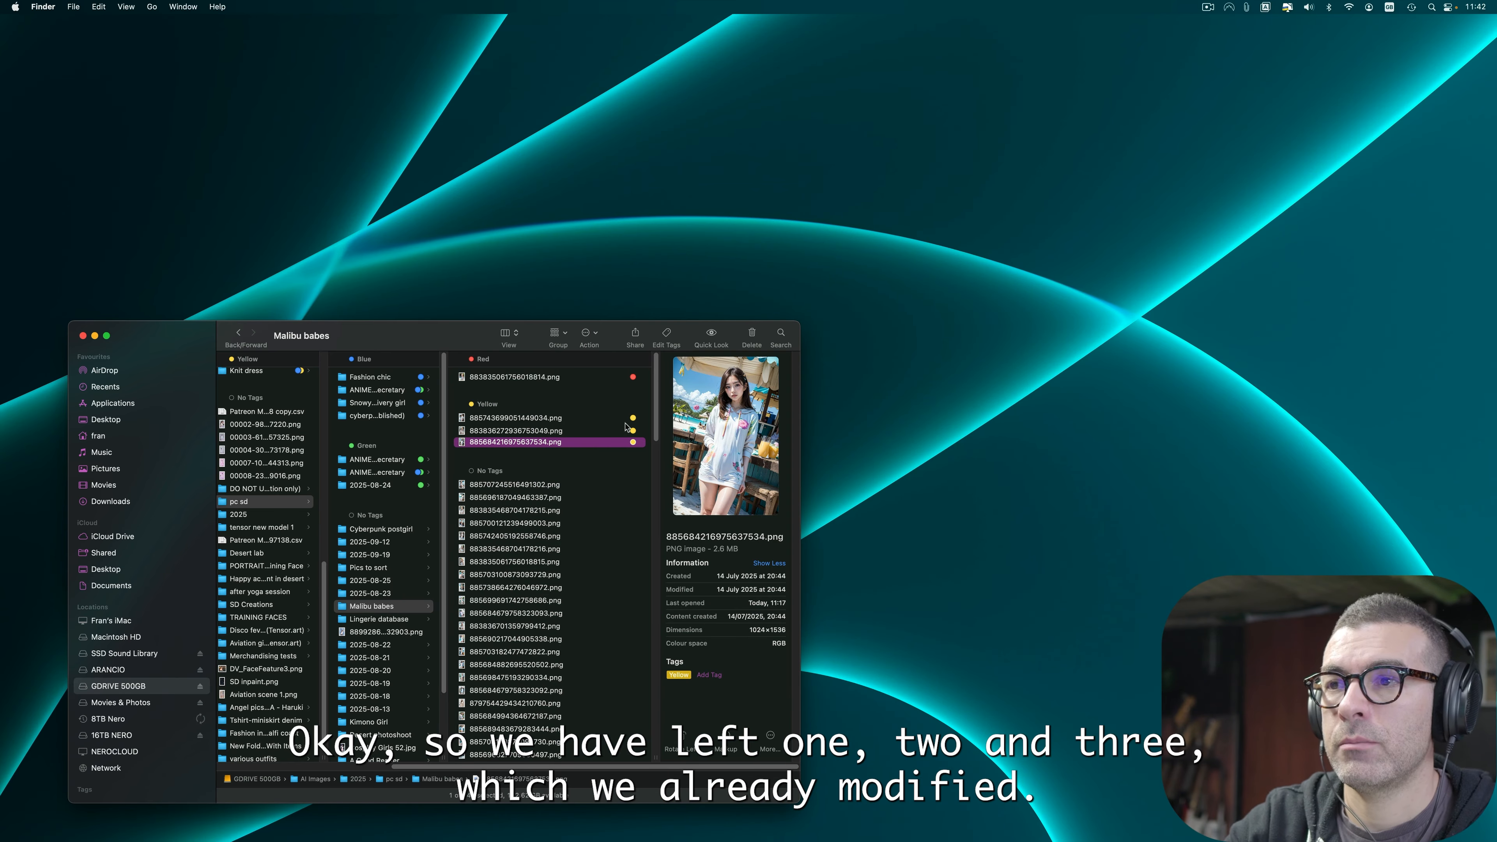
Step: Select the three yellow-tagged files and switch the folder list to ungrouped, sorted by name
left_click(597, 422, "shift")
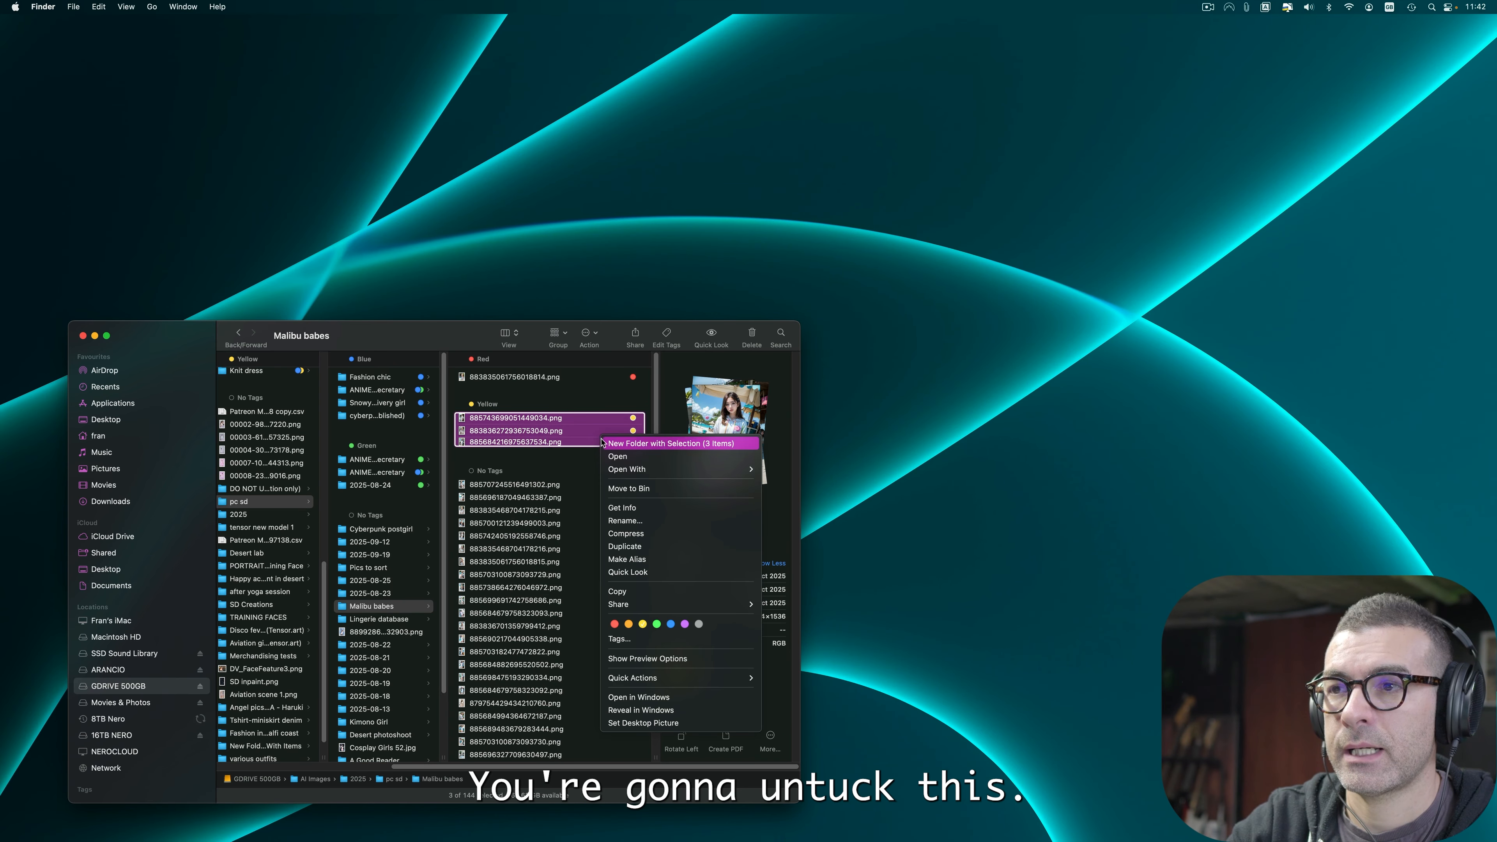
right_click(601, 439)
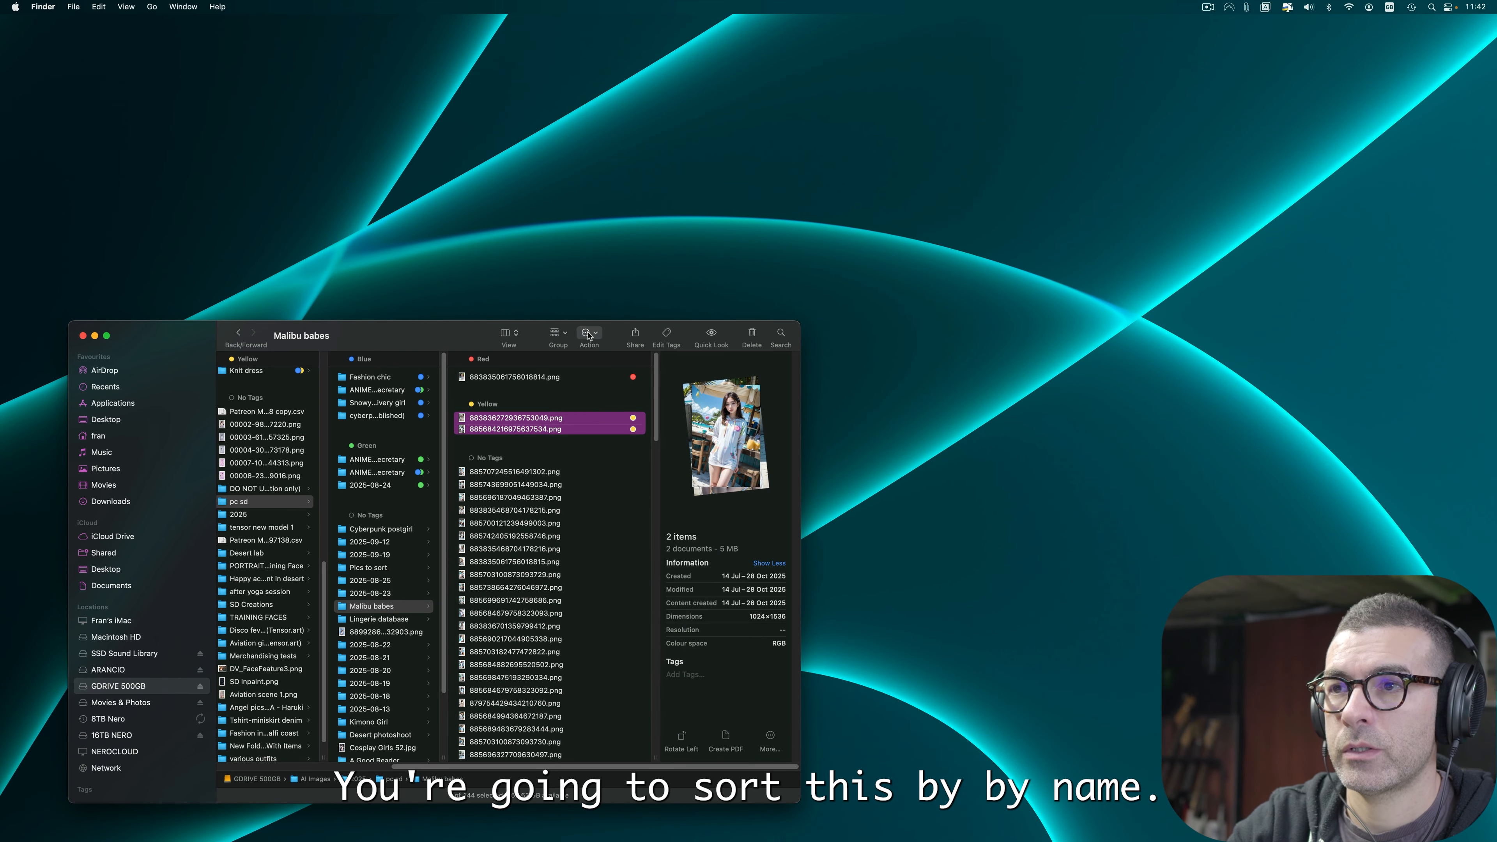
left_click(589, 333)
left_click(558, 333)
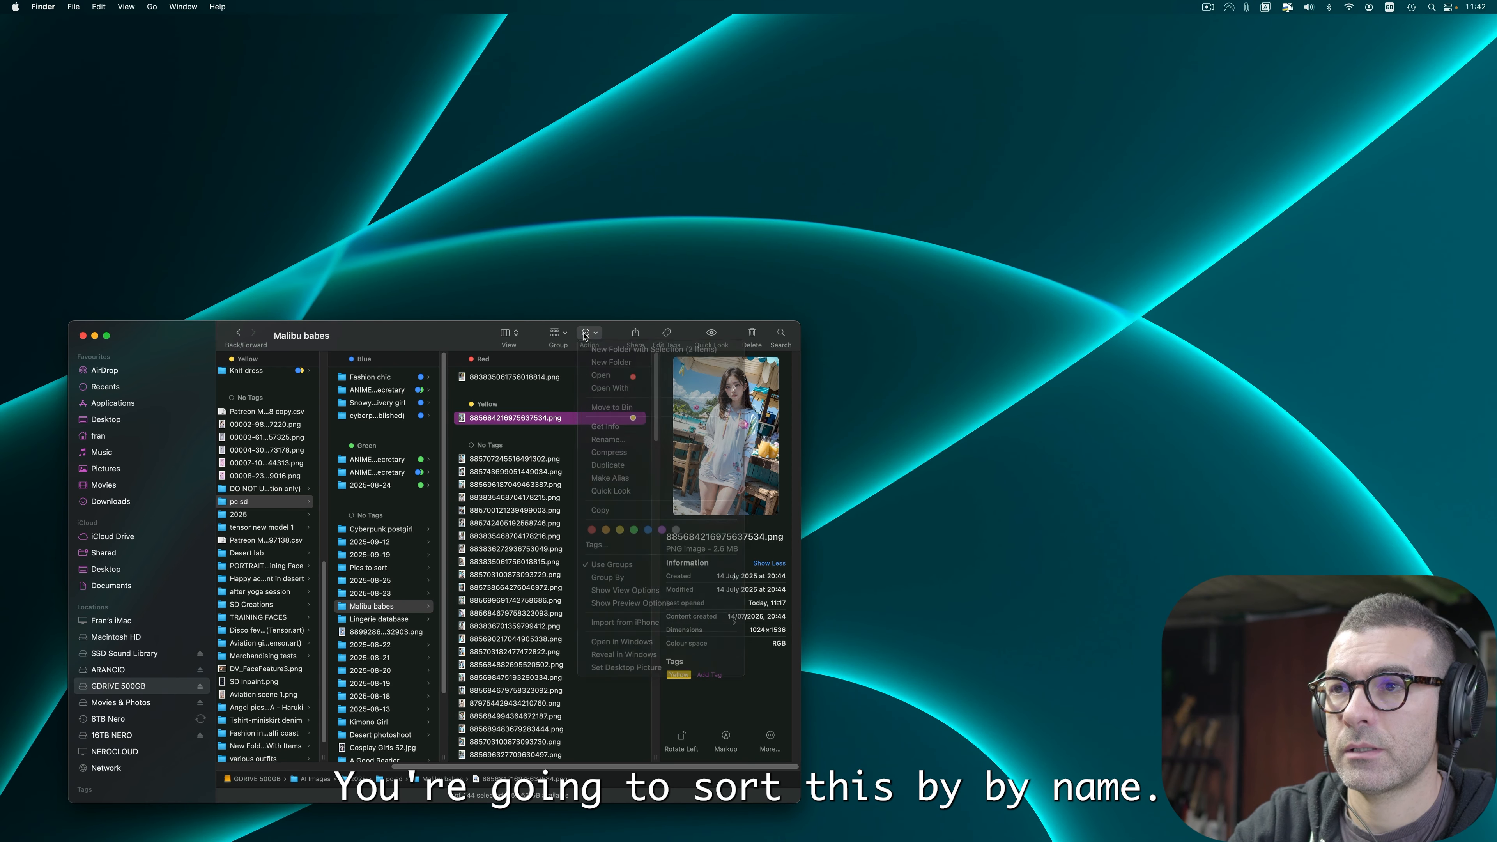
left_click(569, 368)
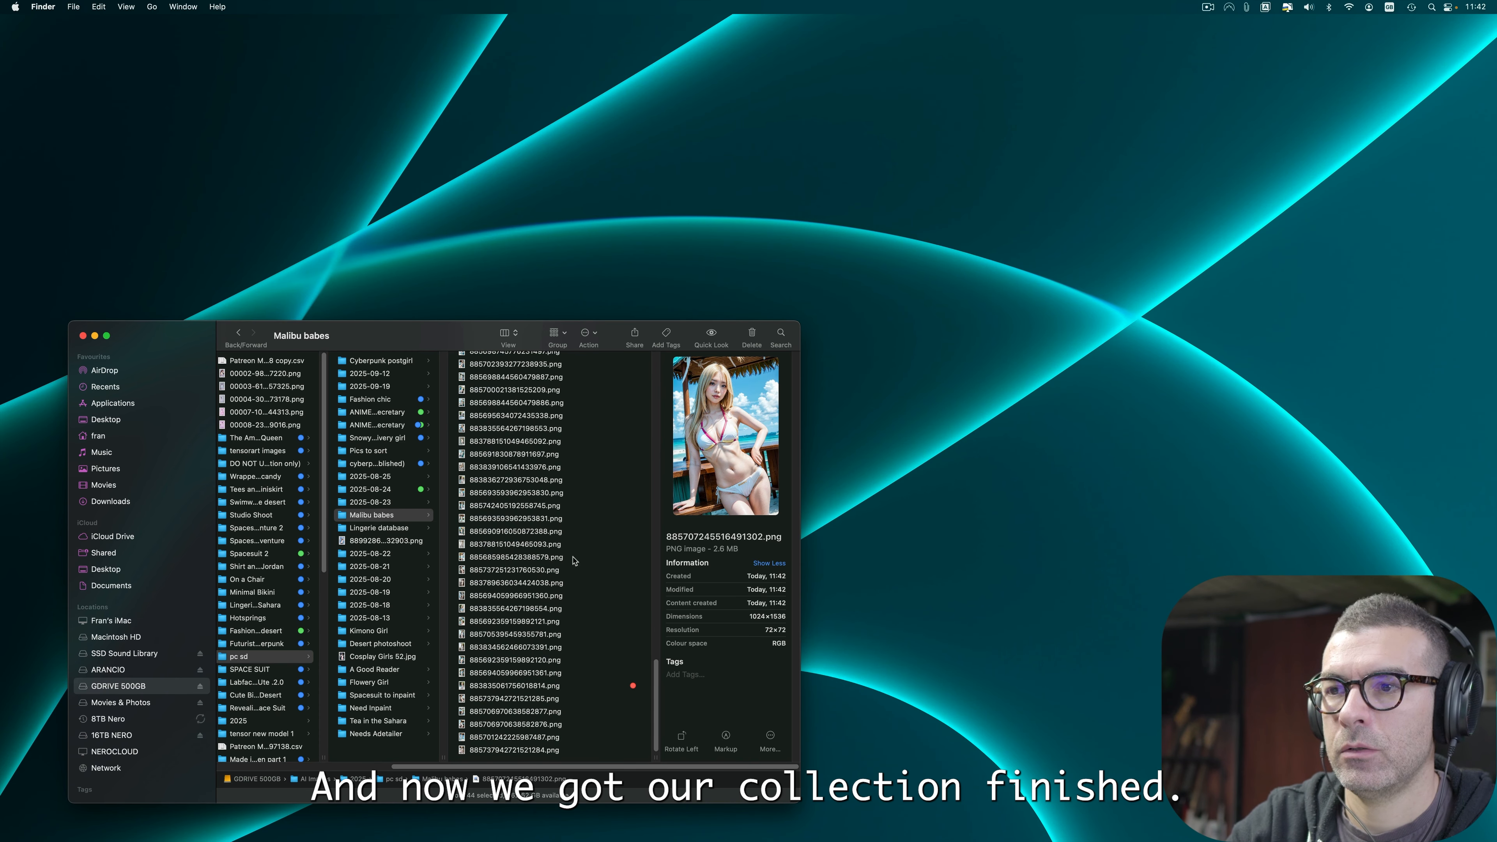
Step: Browse through the Malibu babes images in Quick Look and return to the first file
key("space")
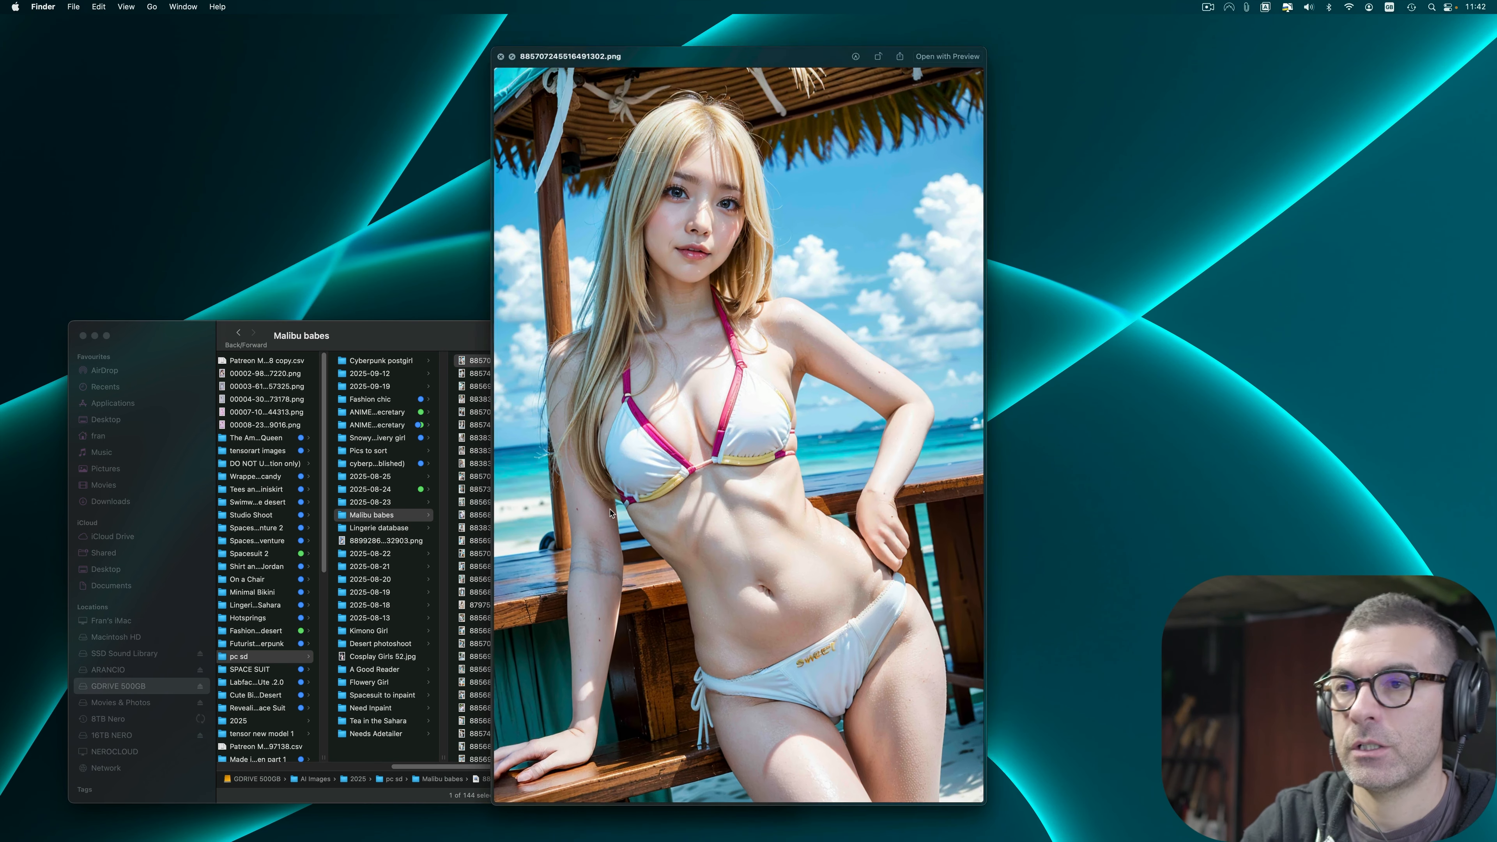
key("Down")
key("Down")
key("Down")
key("Down")
key("Down")
key("Down")
key("Down")
key("Down")
key("Down")
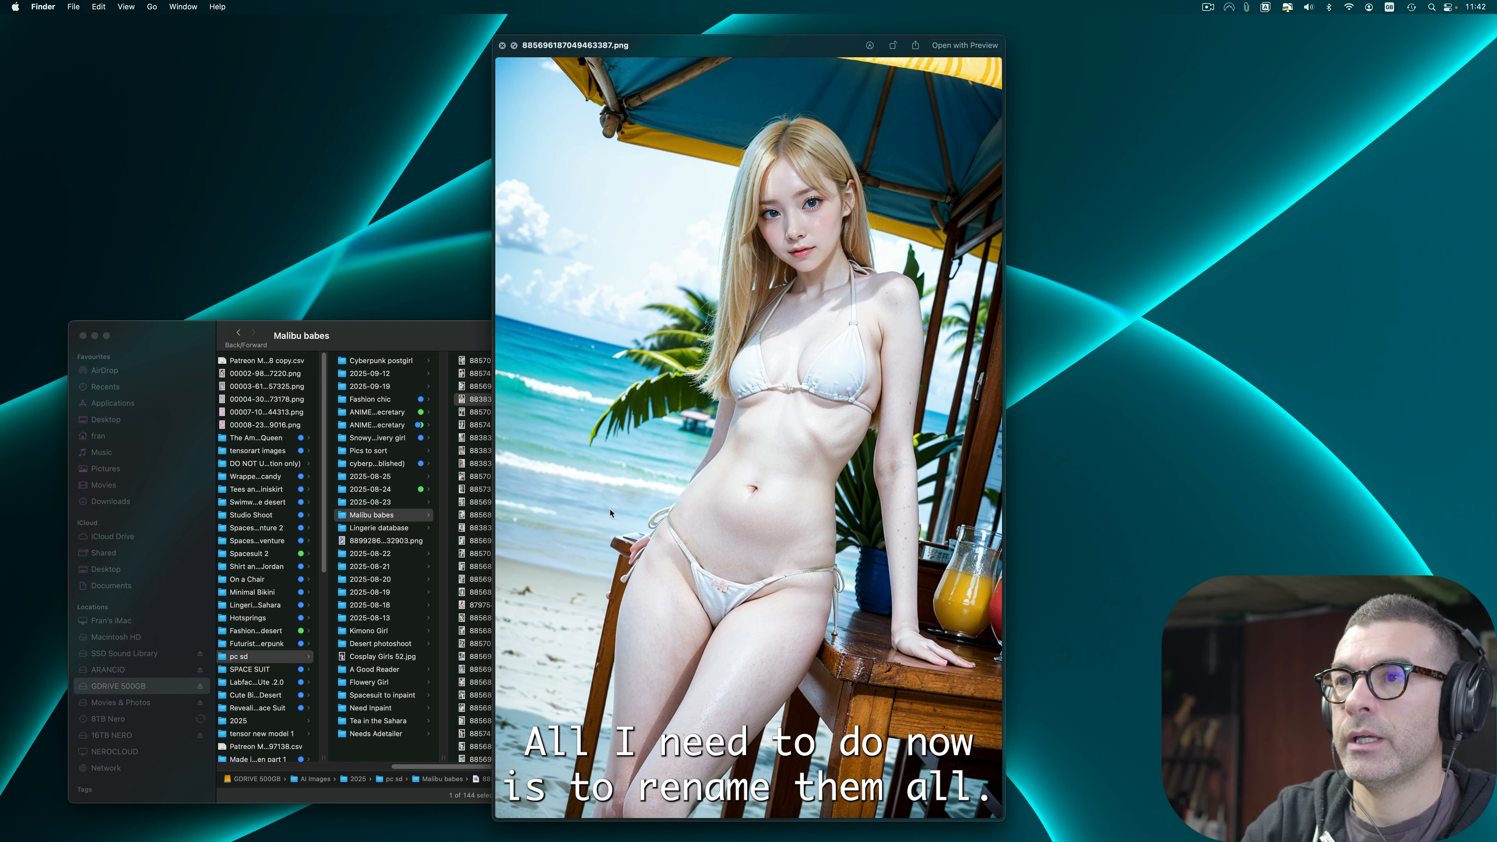
key("Down")
key("Down")
key("Down")
key("Down")
key("Down")
key("Down")
key("Down")
key("Down")
key("Down")
key("Down")
key("Down")
key("Down")
key("Down")
key("Down")
key("Down")
key("Down")
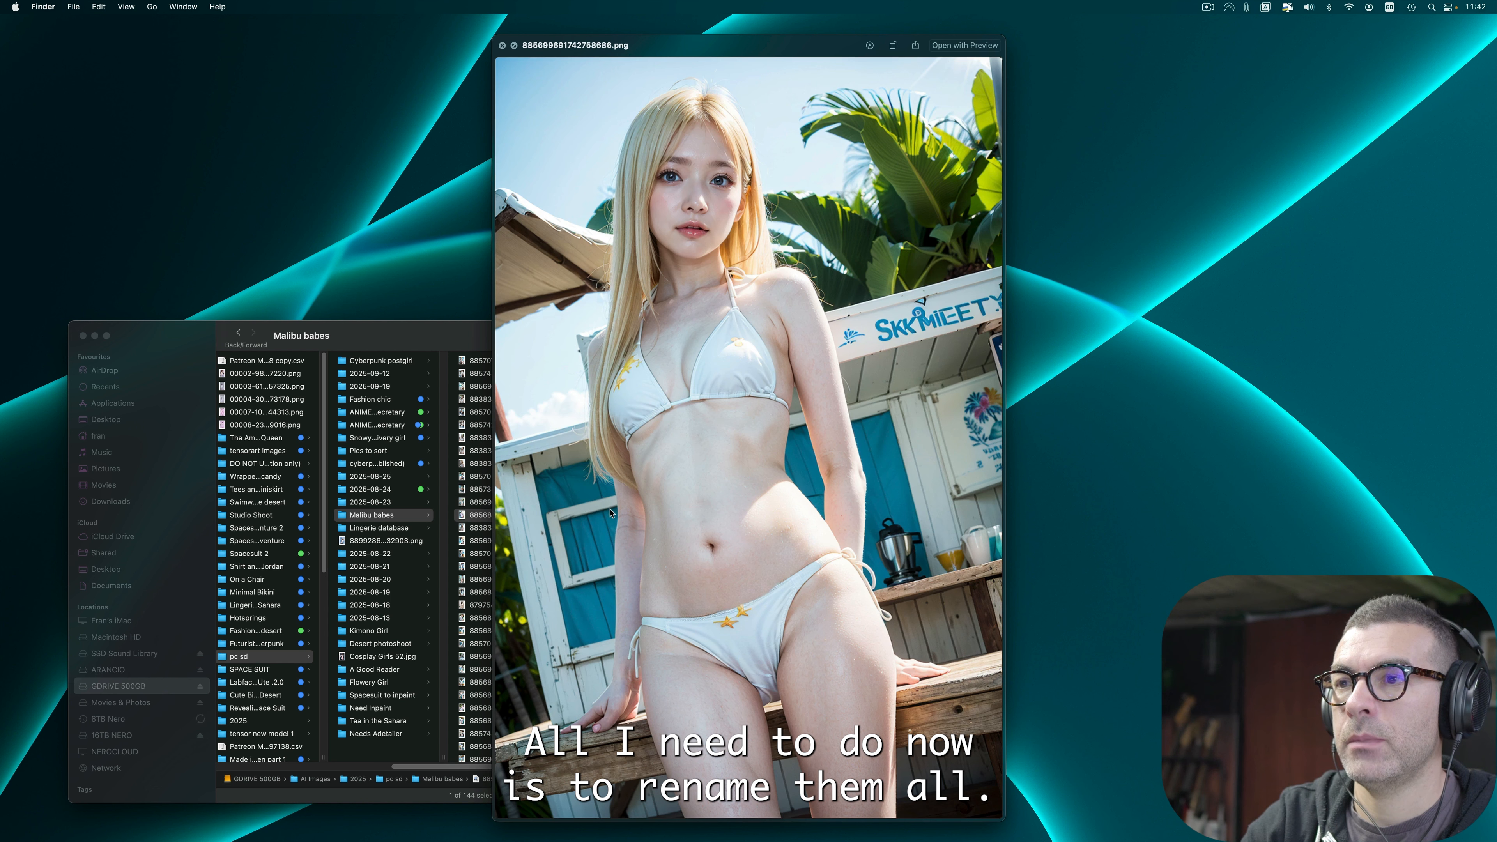
key("Down")
key("Down")
key("Down")
key("Down")
key("Down")
key("Down")
key("Down")
key("Down")
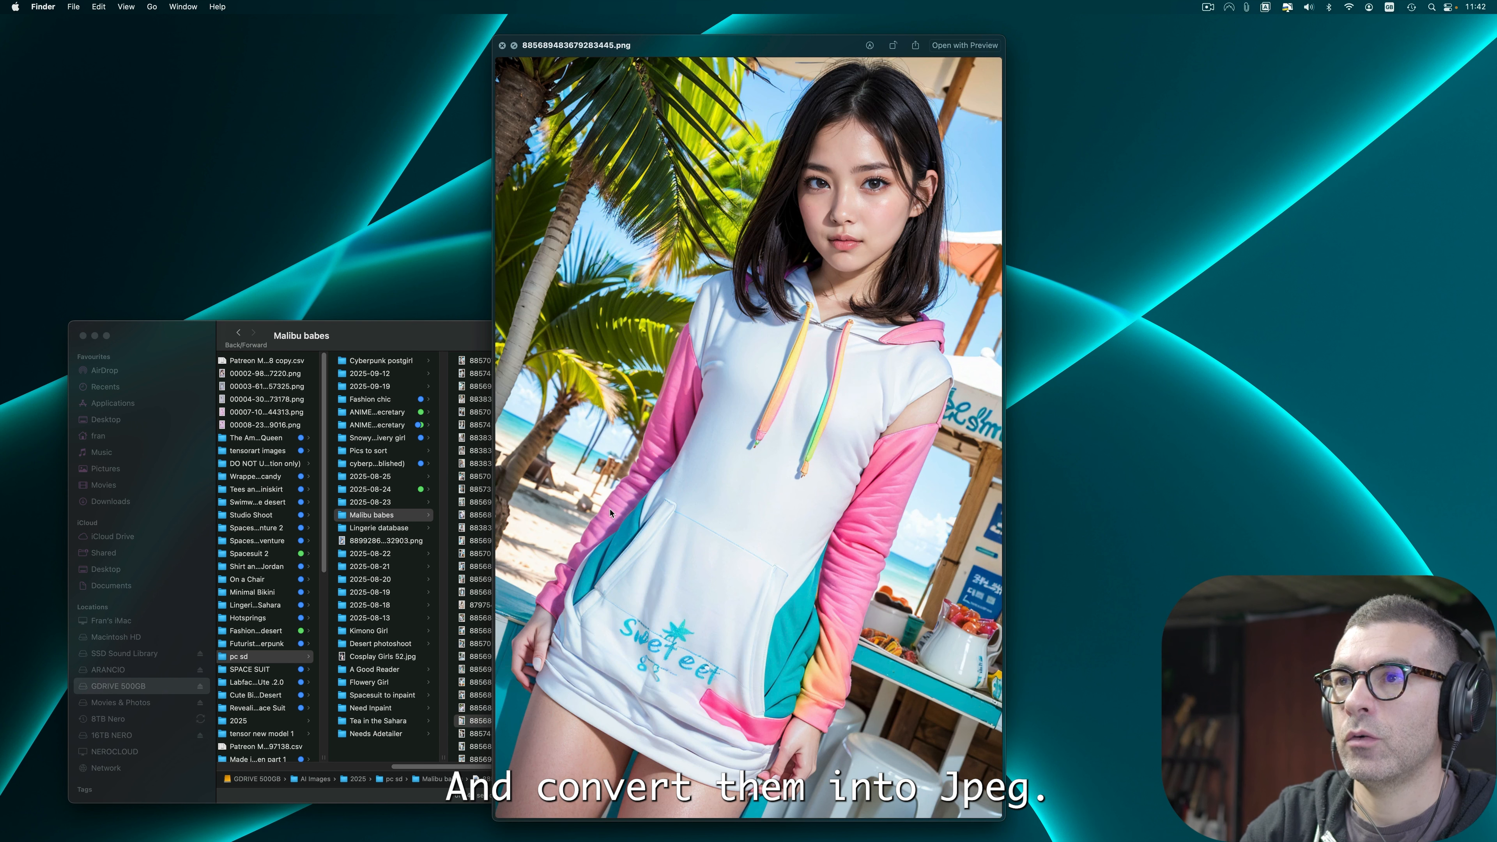
key("space")
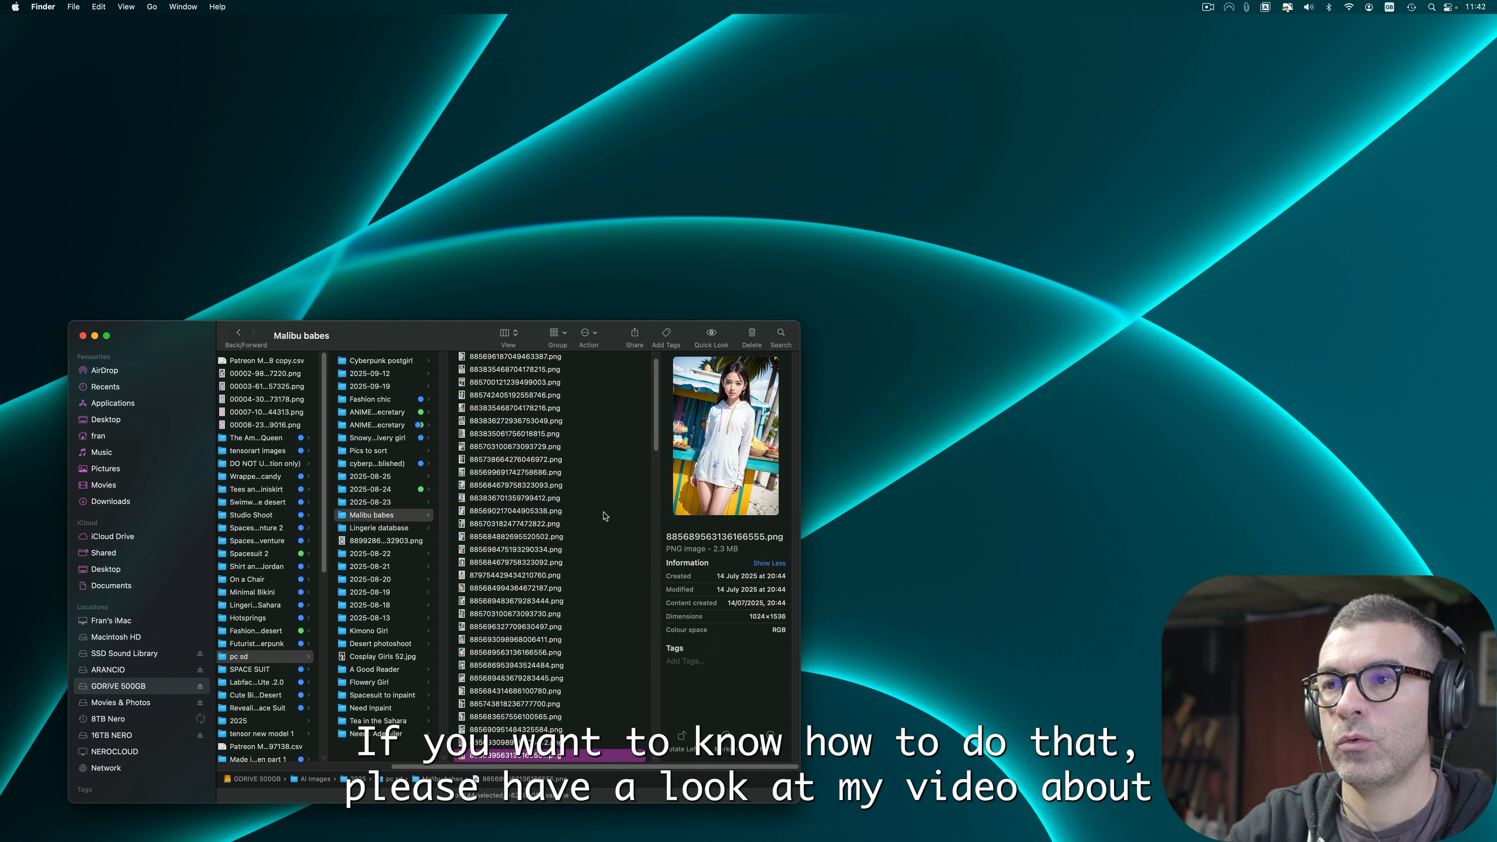
scroll(601, 513, "up", 2)
left_click(601, 362)
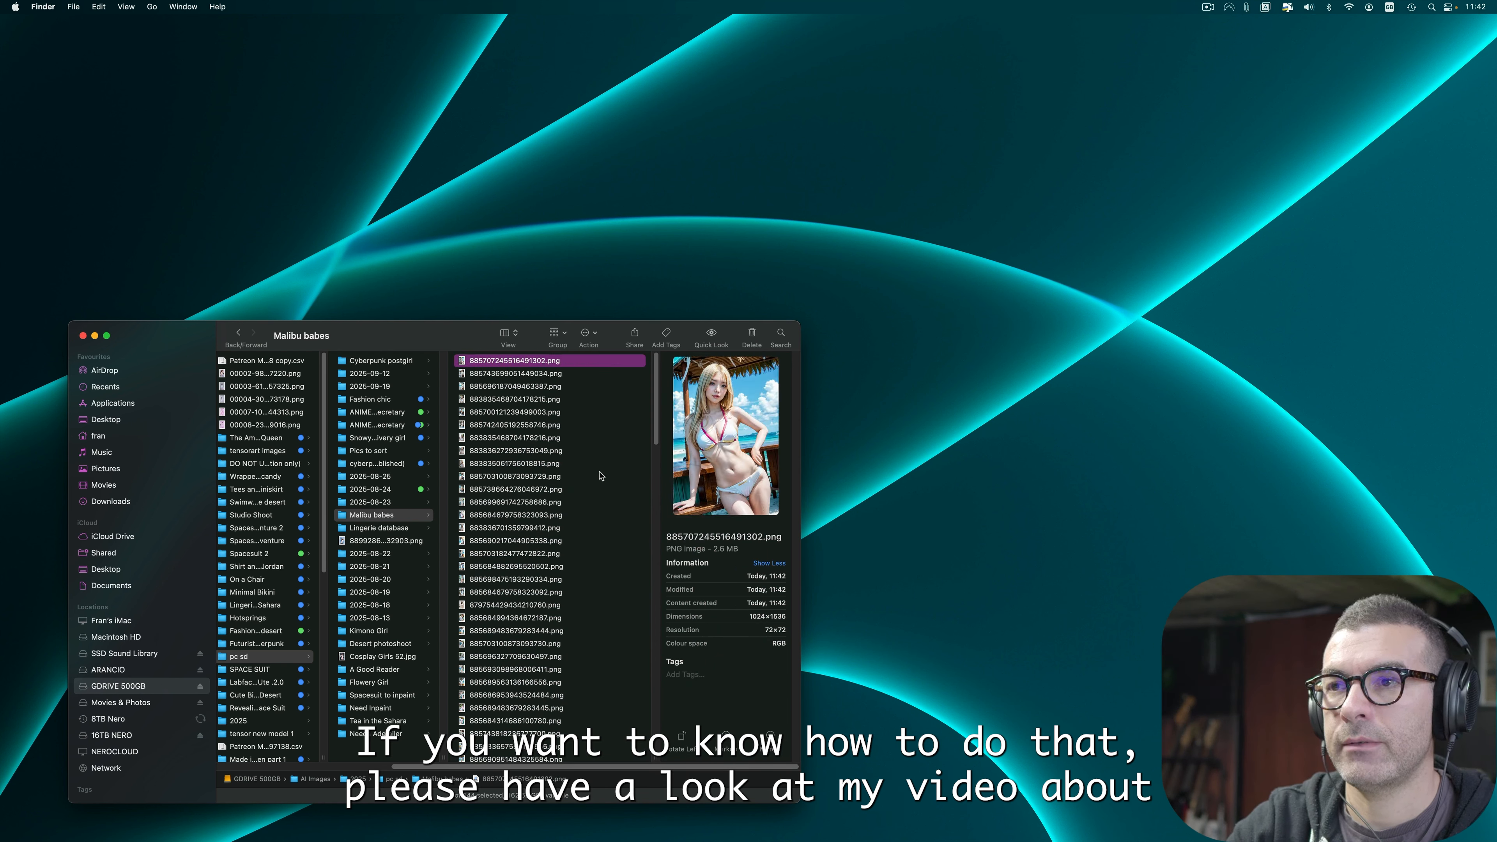